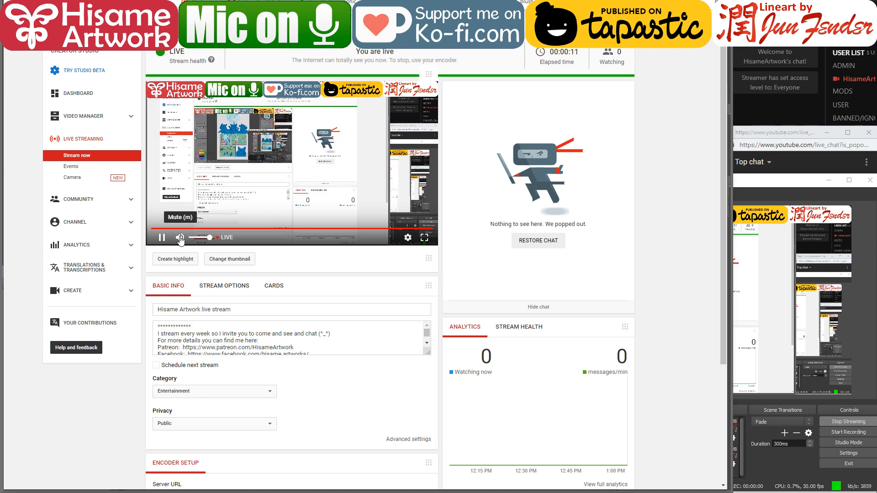
# Switch to the comic page in Clip Studio Paint and minimise the OBS window covering it
pyautogui.hotkey('alt', 'Tab')
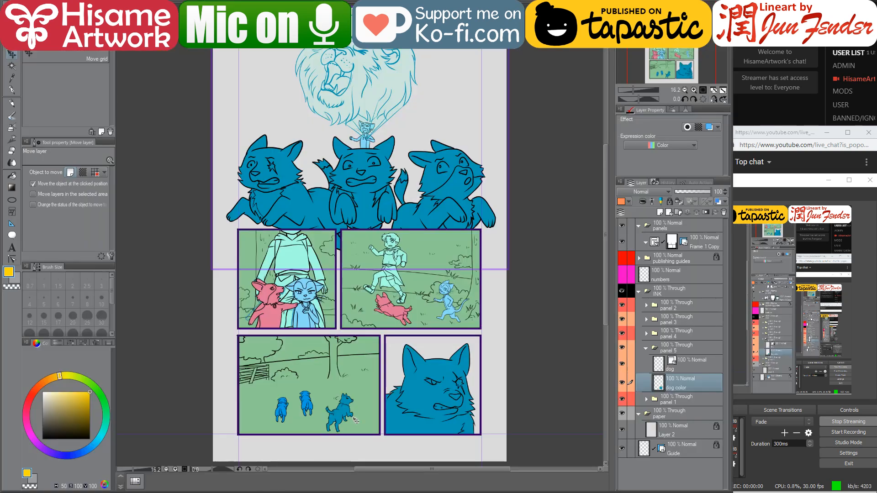
pyautogui.click(811, 182)
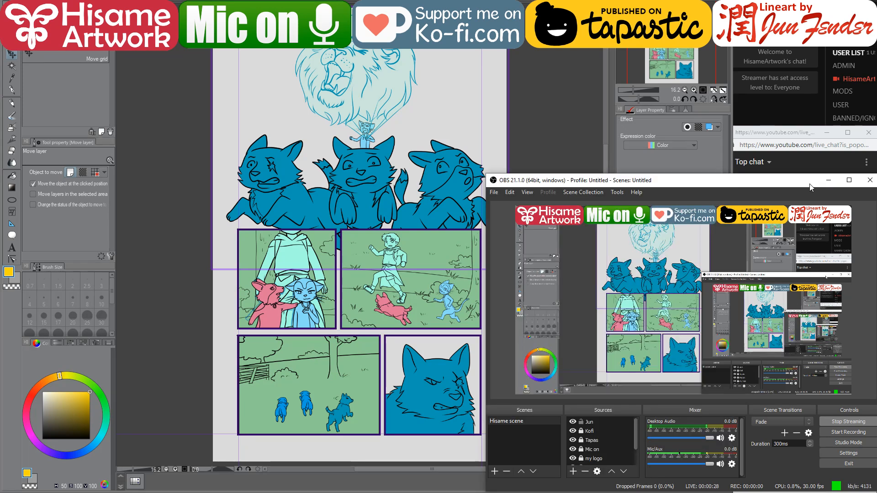
pyautogui.click(834, 181)
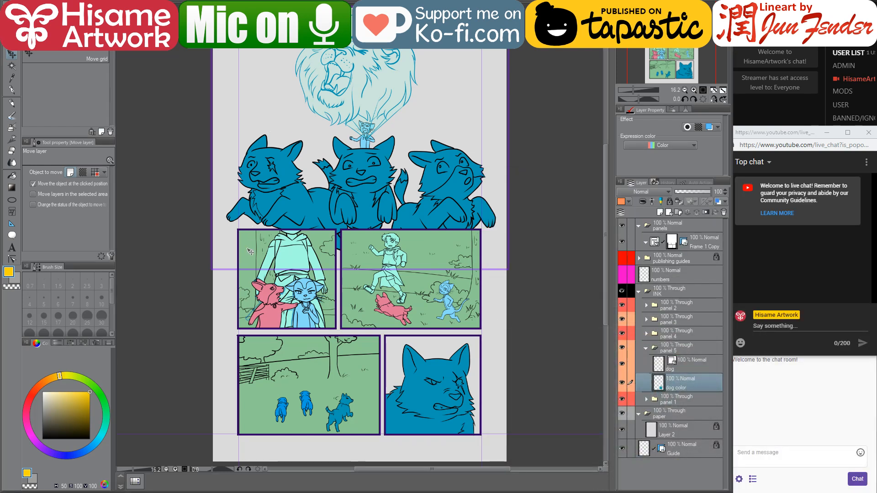
pyautogui.scroll(4, 249, 251)
pyautogui.moveTo(365, 325); pyautogui.dragTo(255, 394)
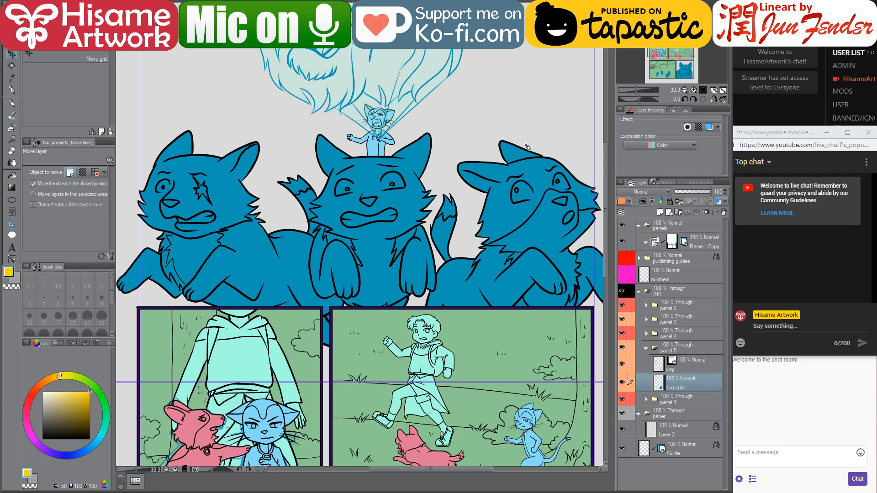
# Post the greeting "Welcome :D" in the three stream chats, including YouTube and Twitch, and return to the comic page
pyautogui.click(767, 156)
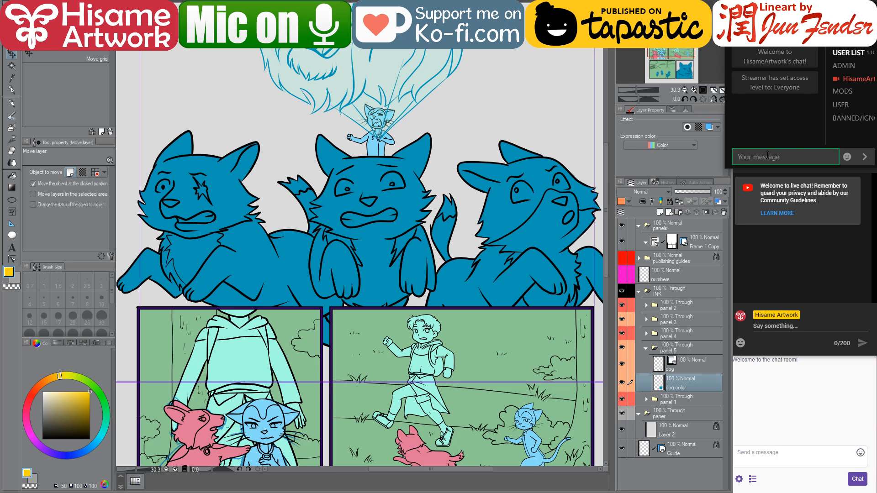
pyautogui.write('Welcome :D')
pyautogui.hotkey('ctrl', 'a')
pyautogui.press('Return')
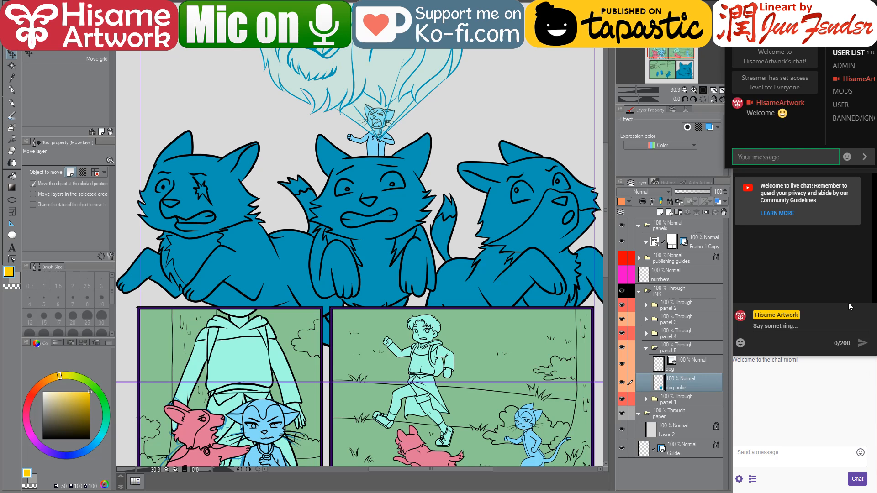
pyautogui.click(814, 329)
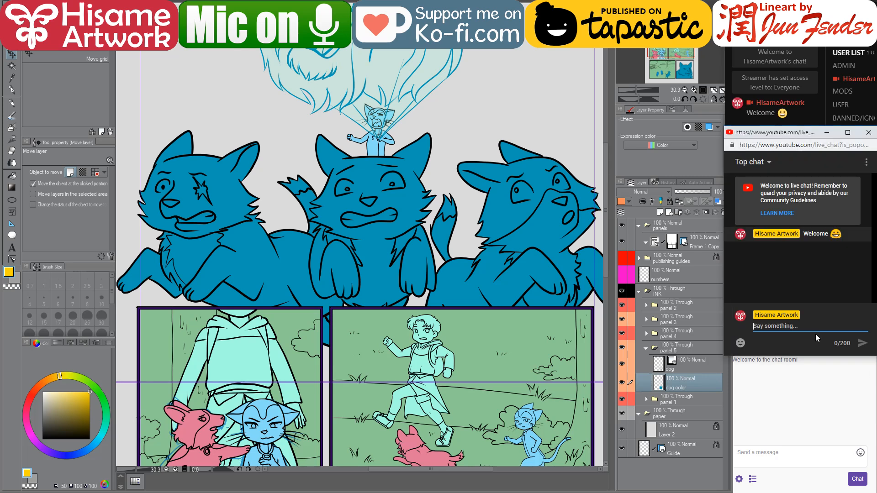
pyautogui.click(755, 462)
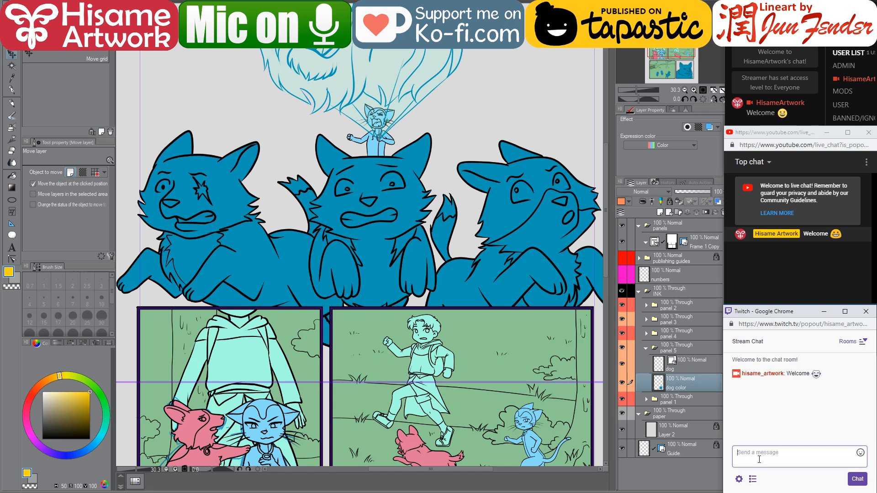
pyautogui.click(697, 464)
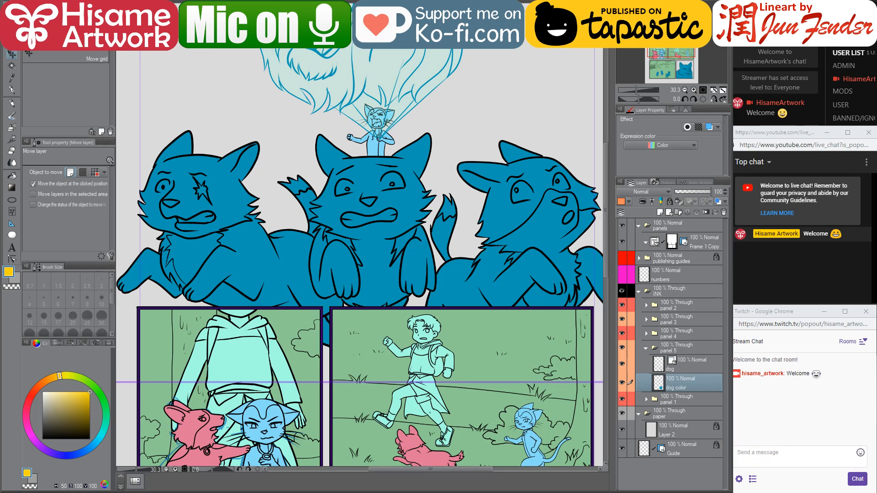
# Open page_103.jpg from the comic's file folder in Clip Studio Paint as a colour reference
pyautogui.hotkey('alt', 'Tab')
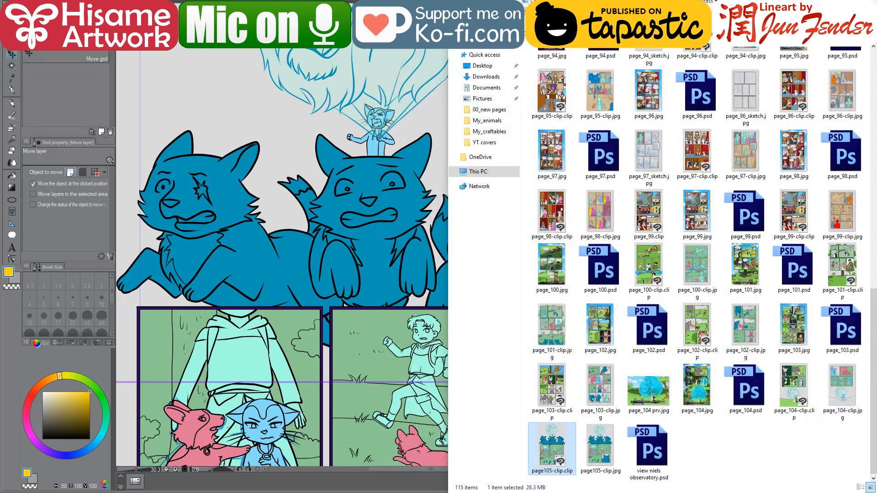
pyautogui.moveTo(772, 1); pyautogui.dragTo(593, 1)
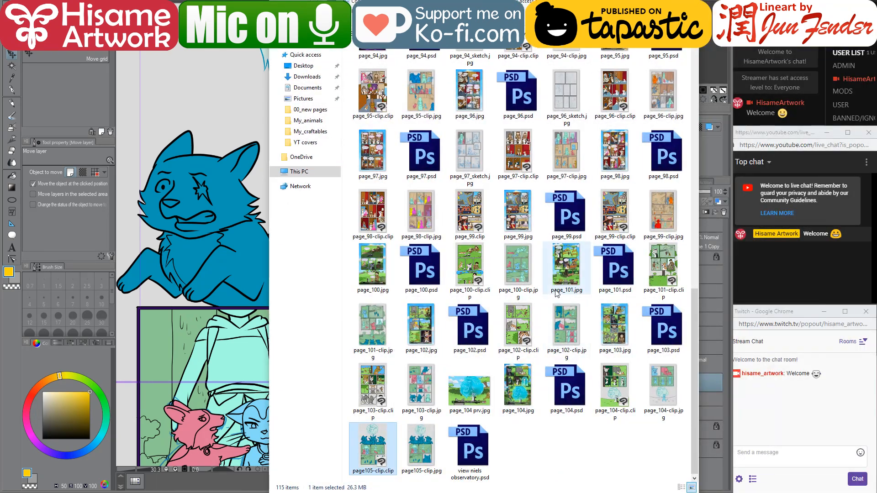
pyautogui.click(520, 386)
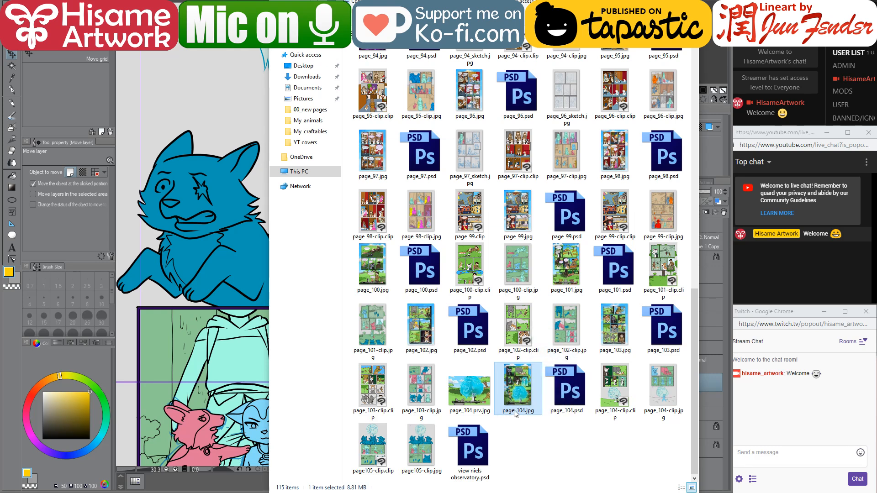
pyautogui.click(620, 337)
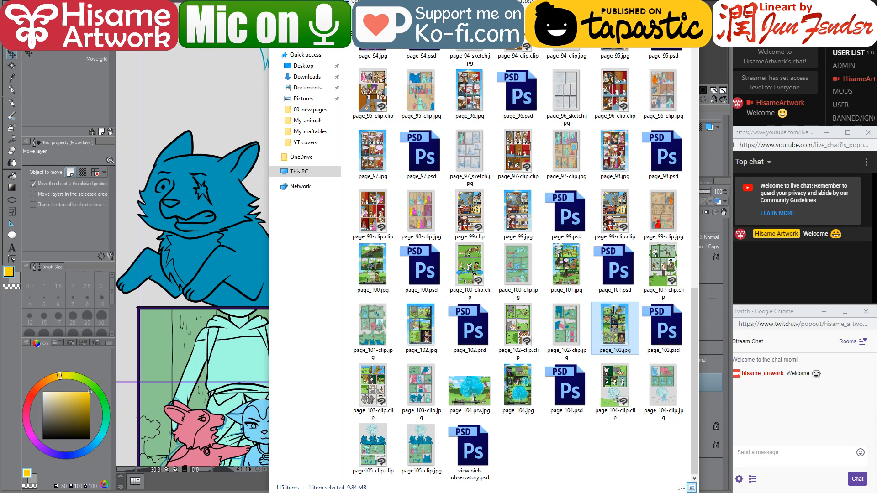
pyautogui.moveTo(614, 327); pyautogui.dragTo(198, 55)
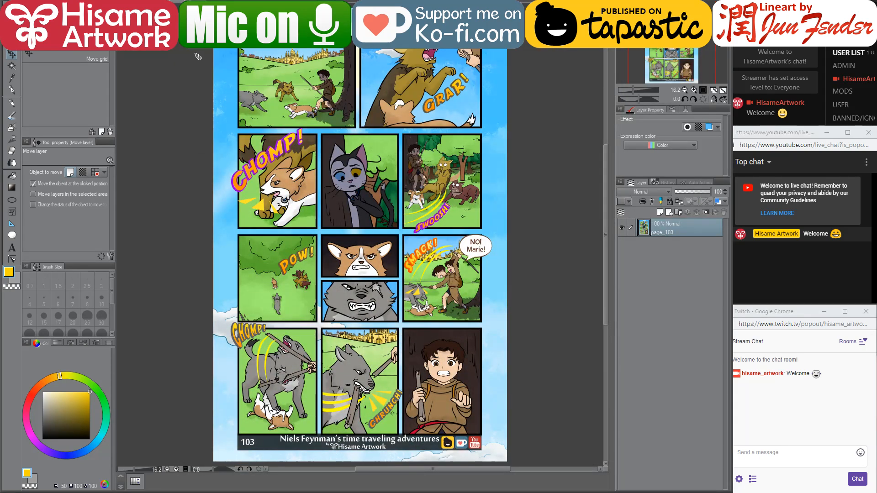
# Sample the golden-brown fur colour from the large dog in the upper panel of page_103 and choose the Fill tool
pyautogui.scroll(2, 198, 56)
pyautogui.click(11, 91)
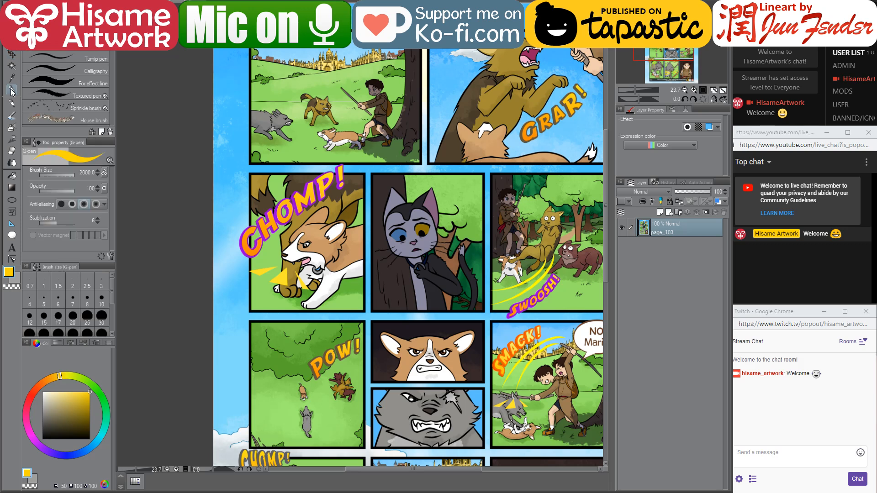
pyautogui.scroll(2, 548, 68)
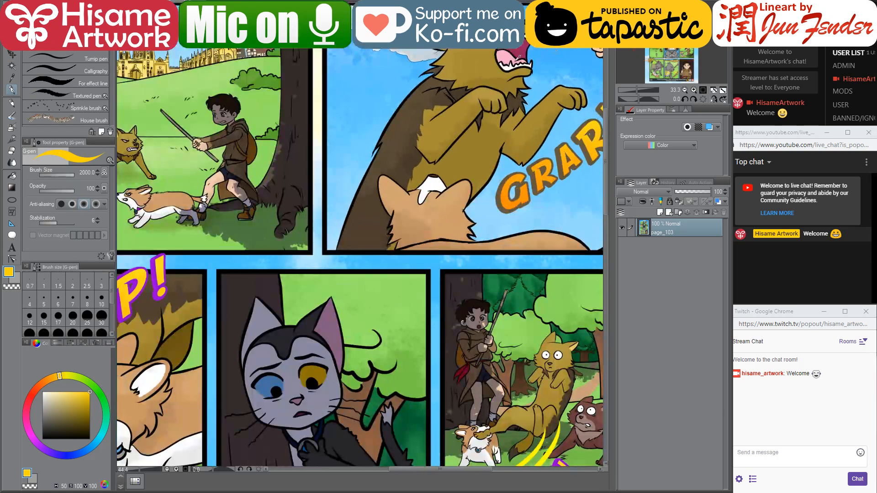
pyautogui.keyDown('alt'); pyautogui.click(483, 53); pyautogui.keyUp('alt')
pyautogui.click(12, 177)
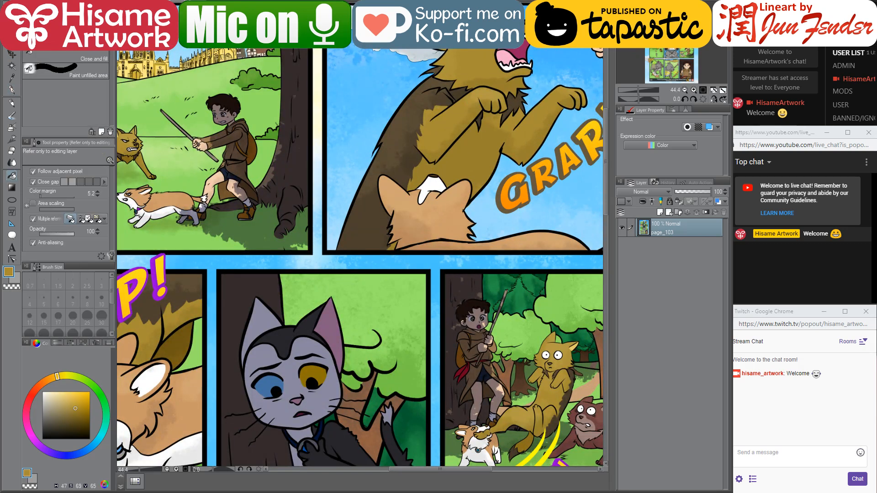
# On the page 105 drawing, select the dogs color layer and hide panels 2 to 5 and the panel frame
pyautogui.hotkey('ctrl', 'Tab')
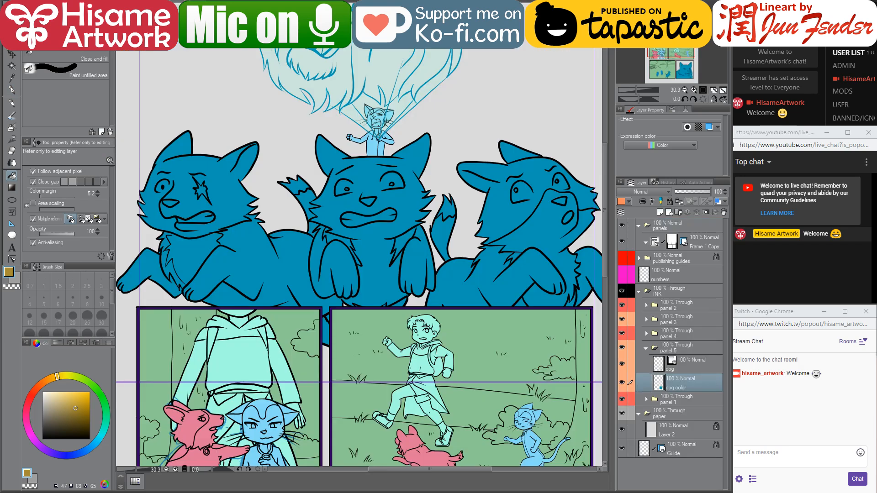
pyautogui.keyDown('ctrl'); pyautogui.click(378, 279); pyautogui.keyUp('ctrl')
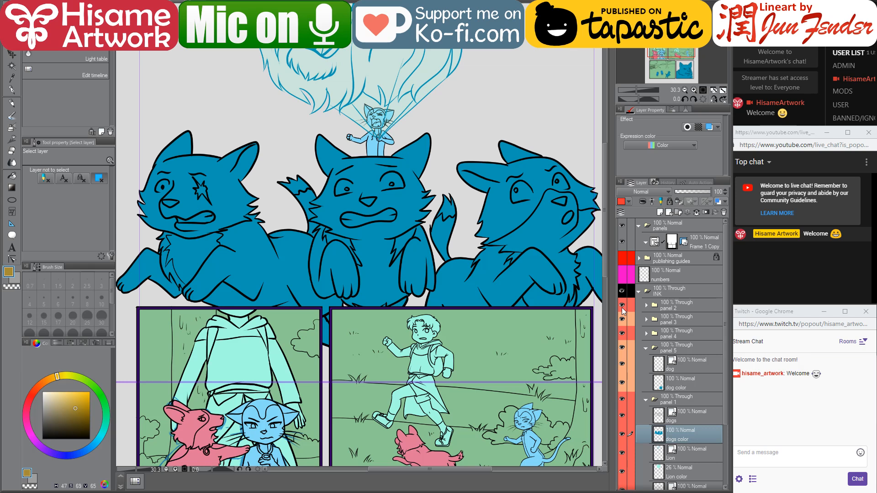
pyautogui.click(752, 288)
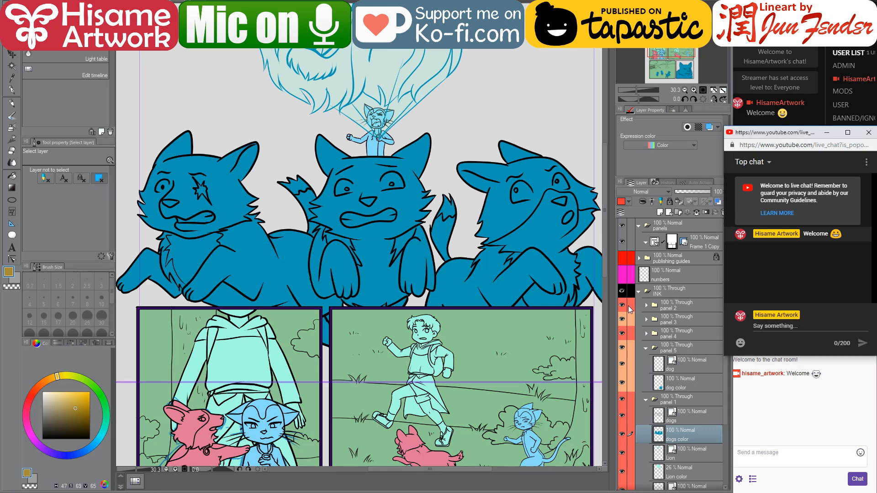
pyautogui.moveTo(626, 305); pyautogui.dragTo(623, 341)
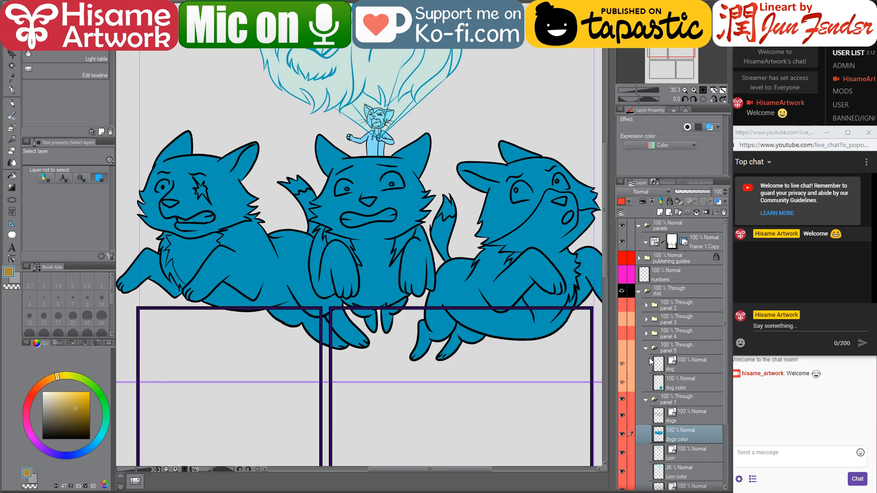
pyautogui.click(646, 348)
pyautogui.scroll(-2, 679, 358)
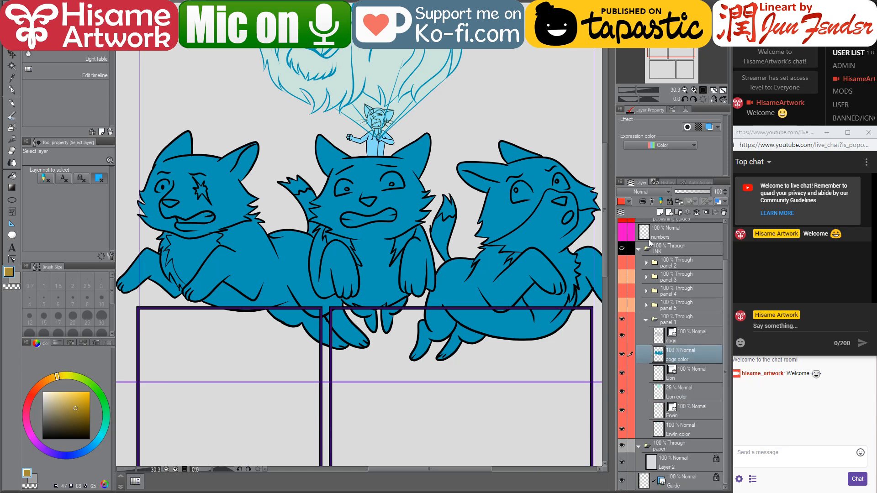
pyautogui.scroll(3, 665, 267)
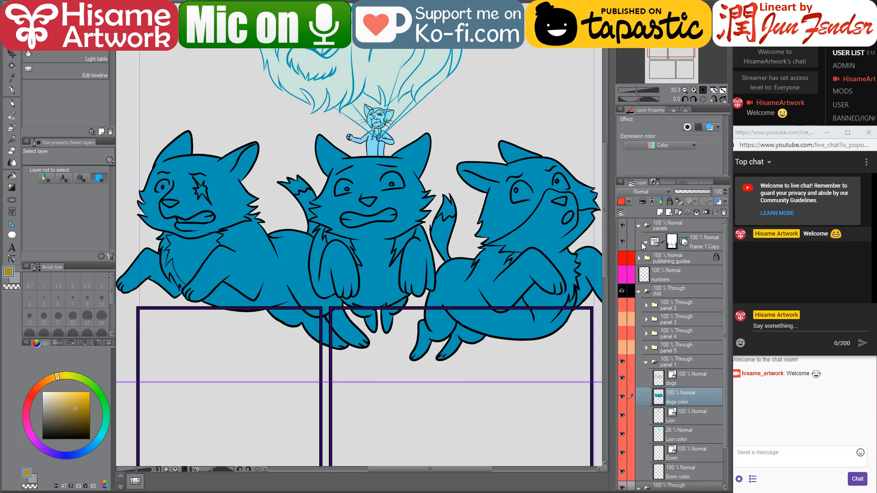
pyautogui.click(622, 243)
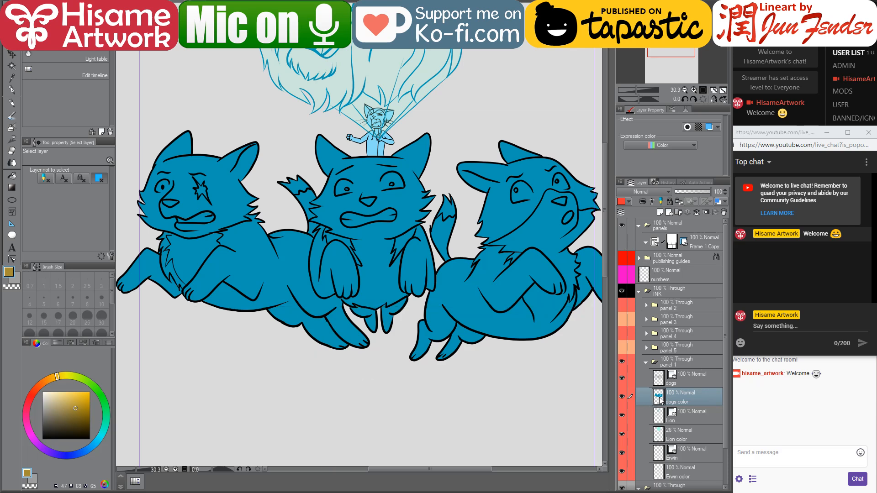
# Load the dogs color layer's shapes as a selection and paint all three dogs dark grey (V 30) with the G-pen
pyautogui.keyDown('ctrl'); pyautogui.click(659, 378); pyautogui.keyUp('ctrl')
pyautogui.click(12, 90)
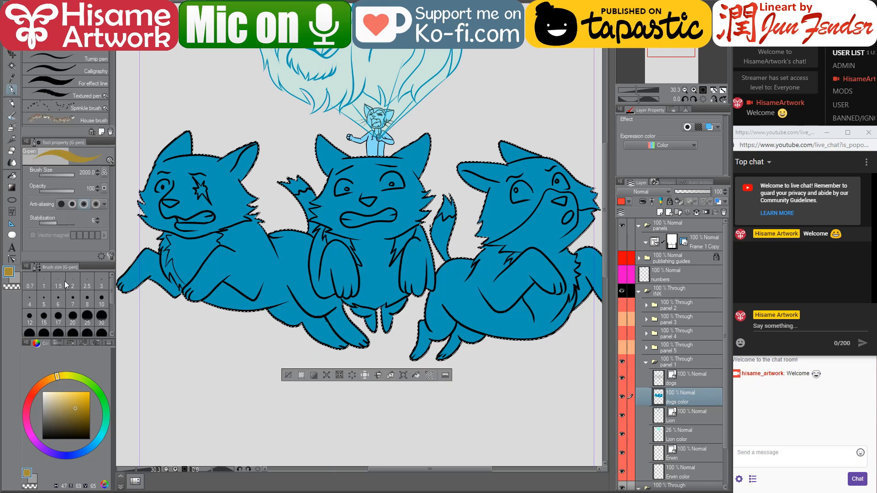
pyautogui.click(17, 281)
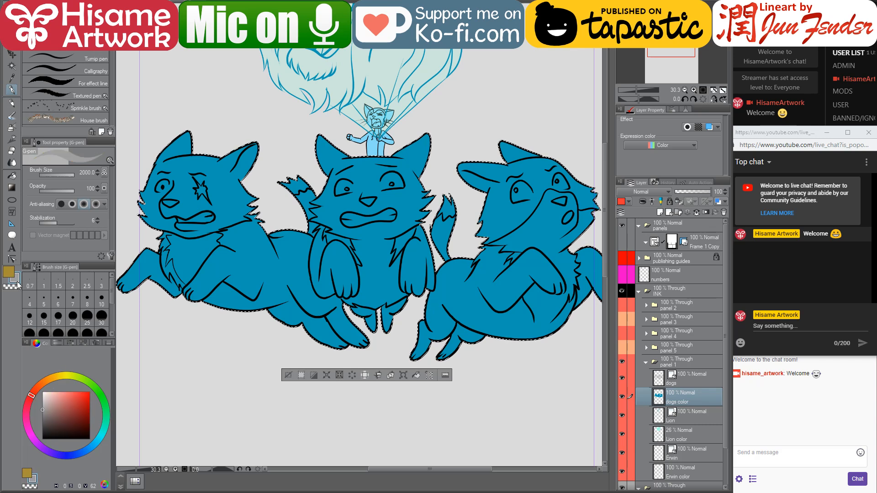
pyautogui.click(43, 425)
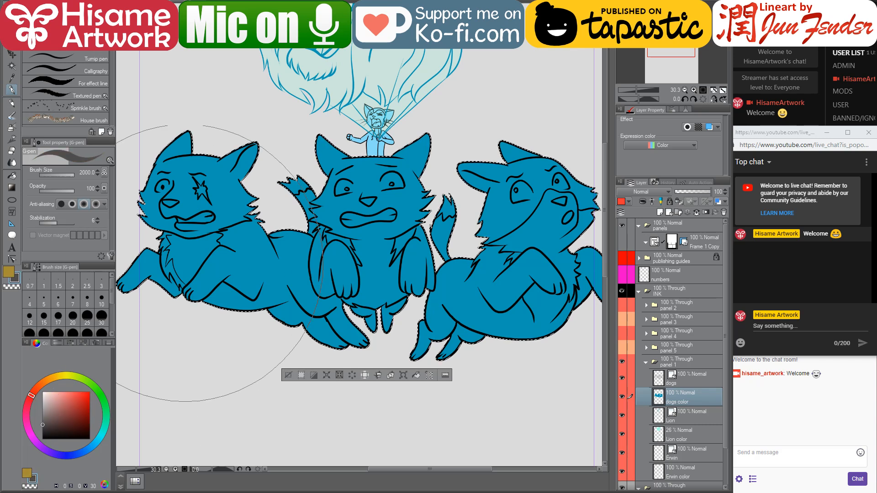
pyautogui.scroll(-1, 239, 233)
pyautogui.scroll(-1, 239, 234)
pyautogui.moveTo(196, 228); pyautogui.dragTo(440, 289)
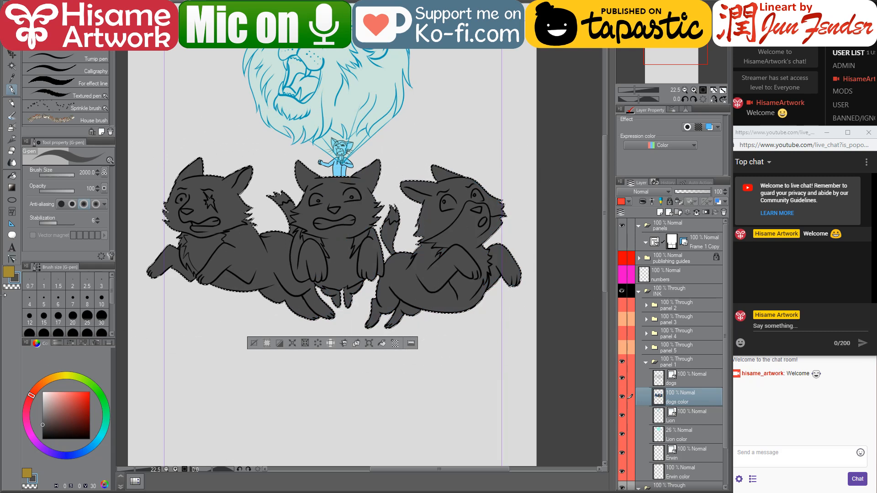
# Fill the middle dog's head, chest, front paws and hind legs with the golden-brown fur colour
pyautogui.click(8, 274)
pyautogui.click(12, 175)
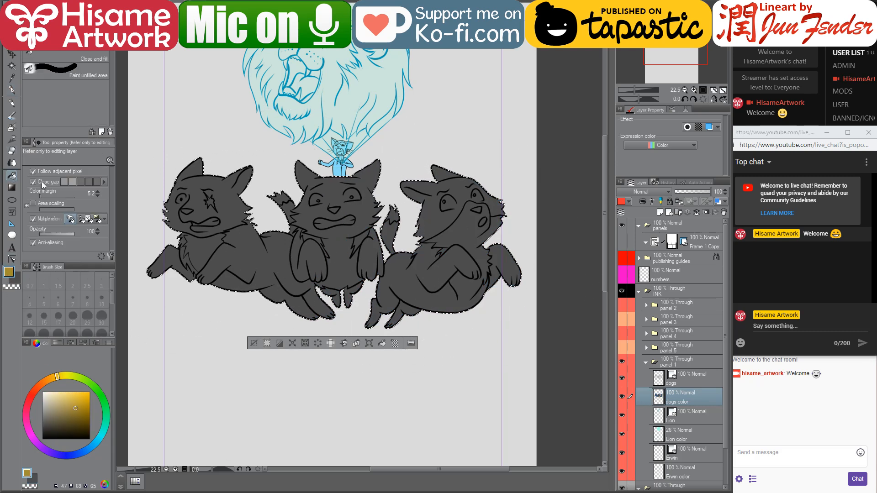
pyautogui.scroll(3, 438, 235)
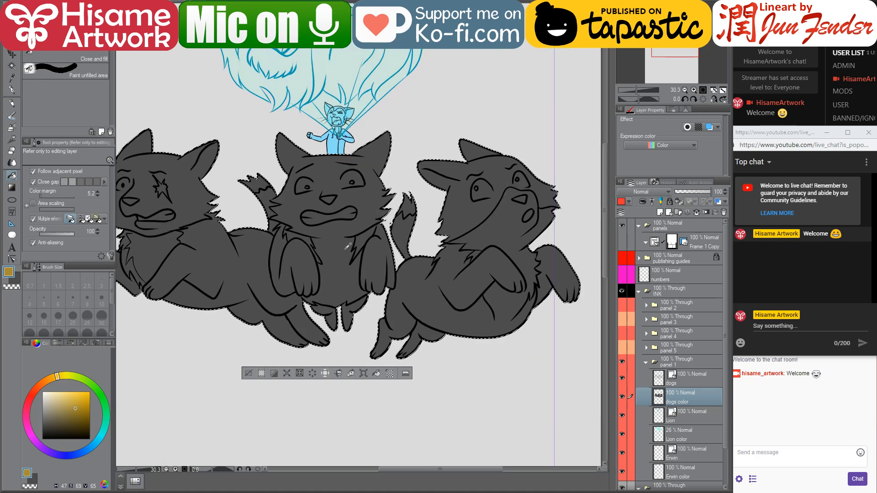
pyautogui.click(412, 260)
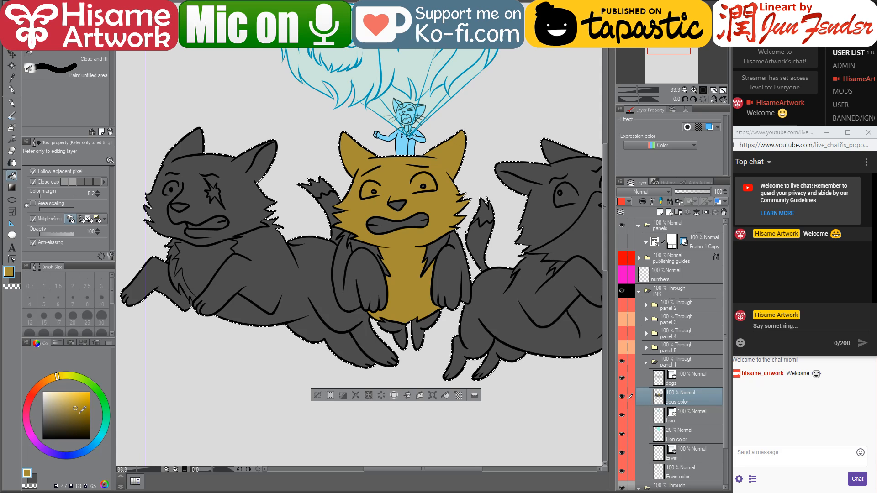
pyautogui.click(78, 412)
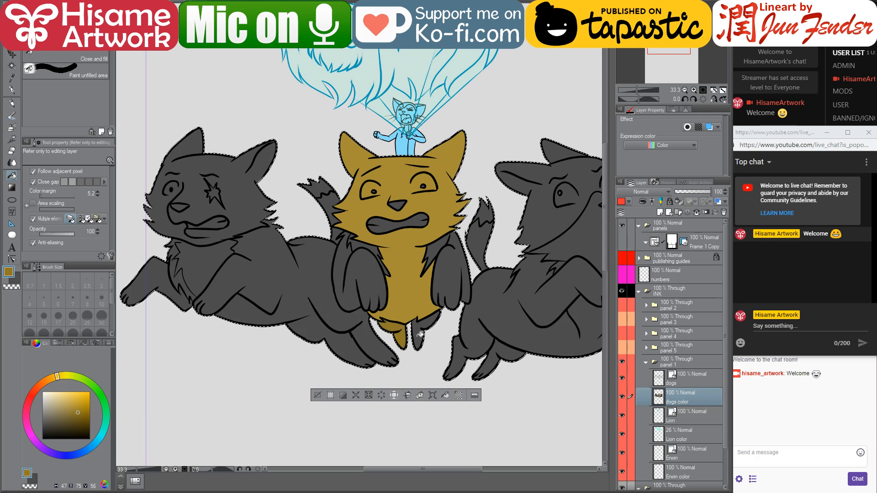
pyautogui.keyDown('alt'); pyautogui.click(406, 274); pyautogui.keyUp('alt')
pyautogui.click(366, 273)
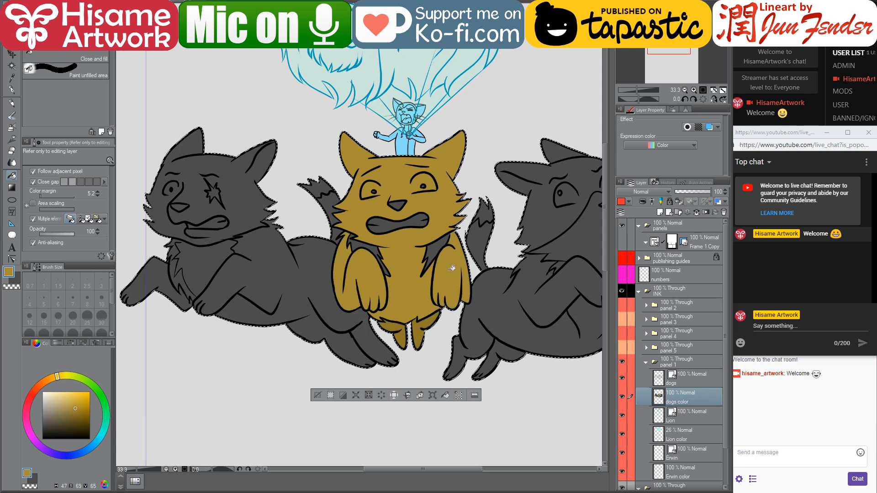
# Fill the middle dog's teeth with white and switch back to the page_103 reference
pyautogui.press('x')
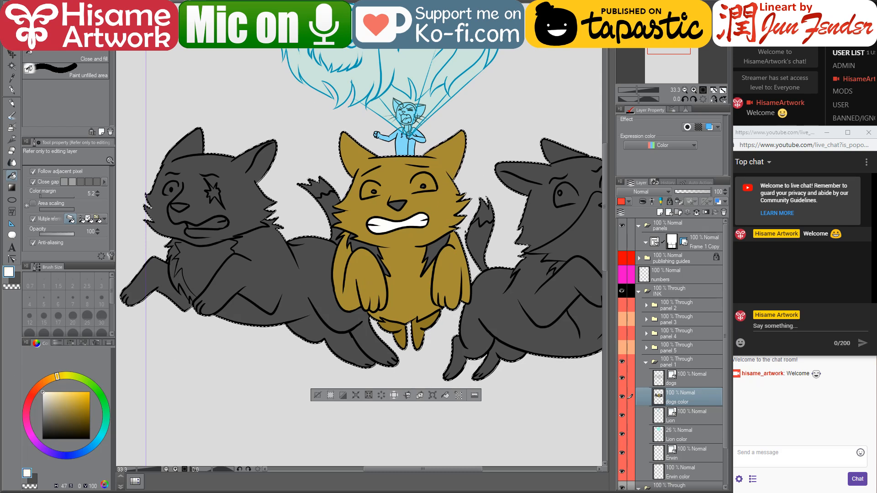
pyautogui.hotkey('ctrl', 'Tab')
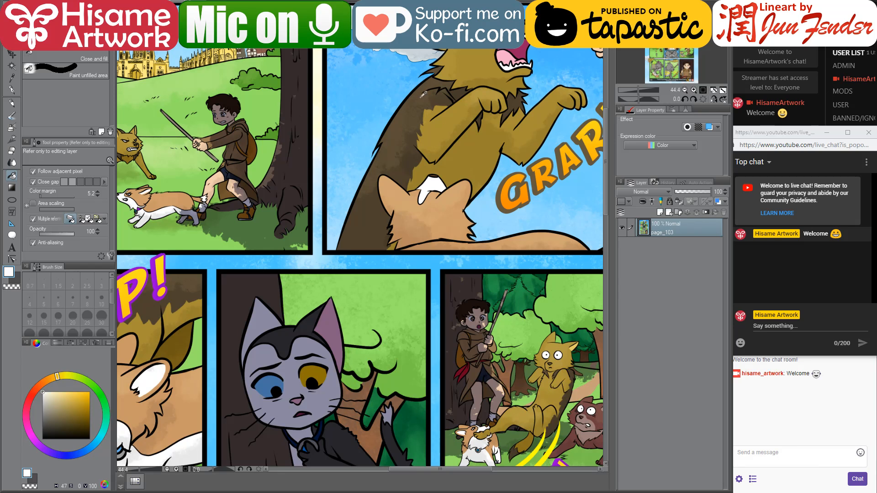
# Sample the dark brown back fur on page_103 and fill the middle dog's neck patches, nose and pupils with it
pyautogui.keyDown('alt'); pyautogui.click(518, 100); pyautogui.keyUp('alt')
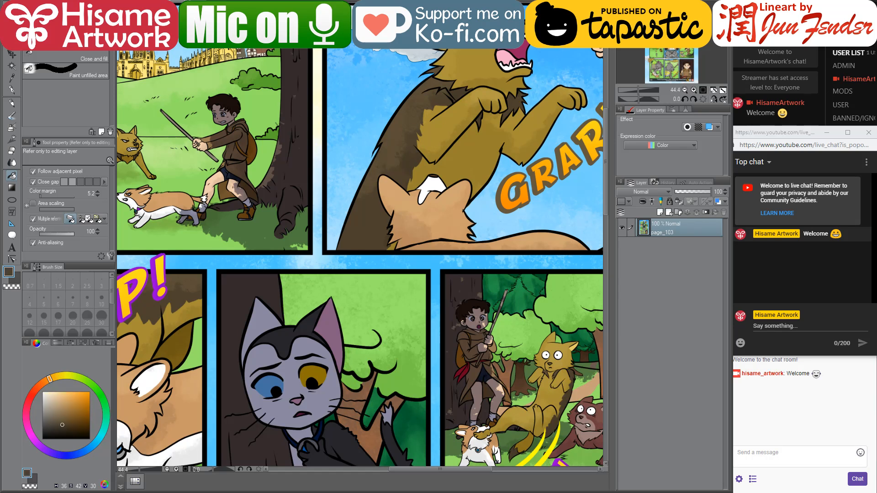
pyautogui.hotkey('ctrl', 'Tab')
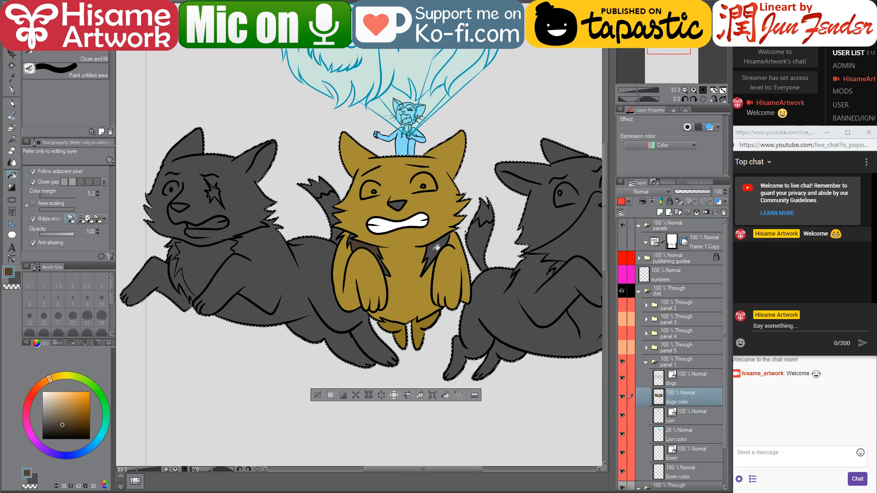
pyautogui.scroll(2, 385, 230)
pyautogui.scroll(1, 385, 229)
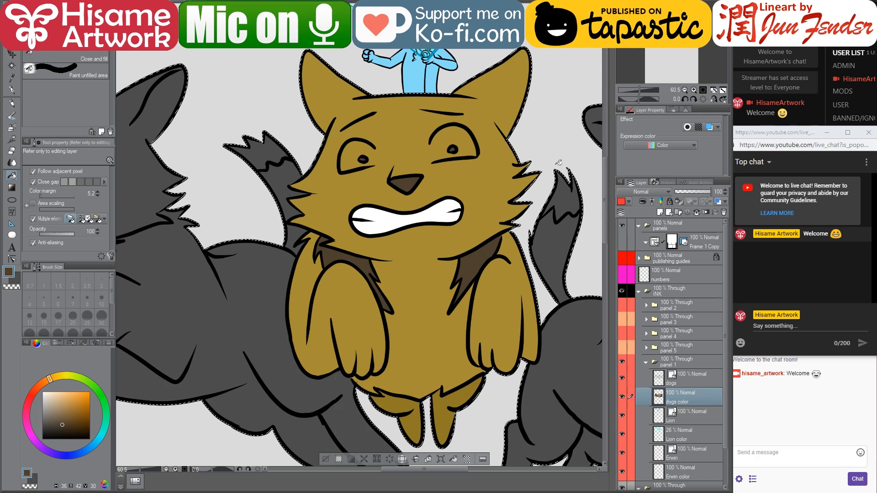
pyautogui.scroll(-2, 462, 192)
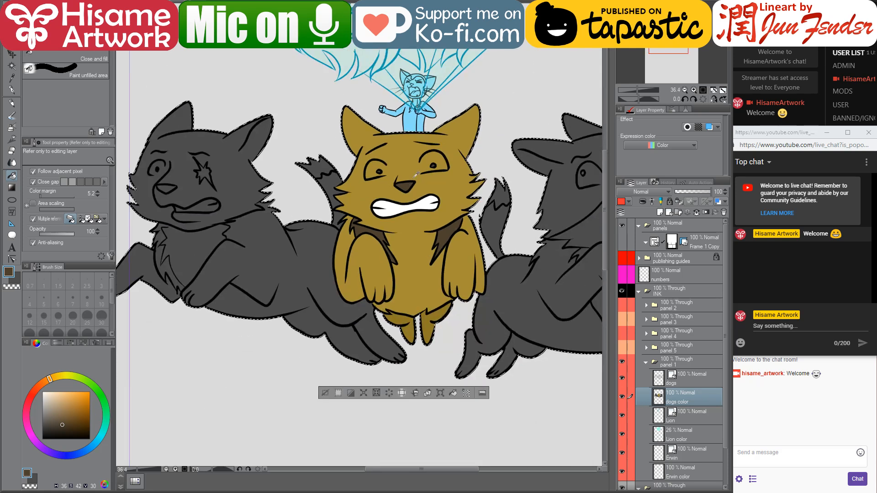
# Paint the white of the middle dog's right-hand eye with the G-pen, using the teeth's white and brush sizes 50 and 20
pyautogui.scroll(3, 431, 211)
pyautogui.keyDown('alt'); pyautogui.click(430, 212); pyautogui.keyUp('alt')
pyautogui.scroll(3, 434, 183)
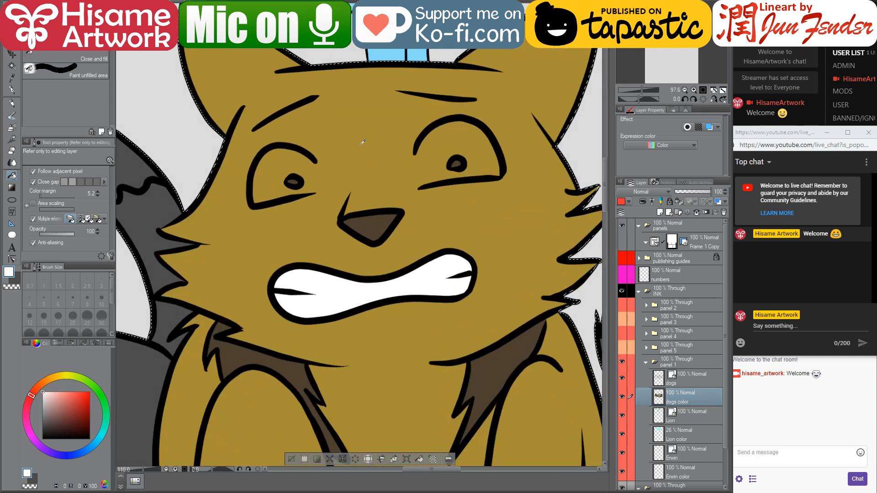
pyautogui.click(11, 90)
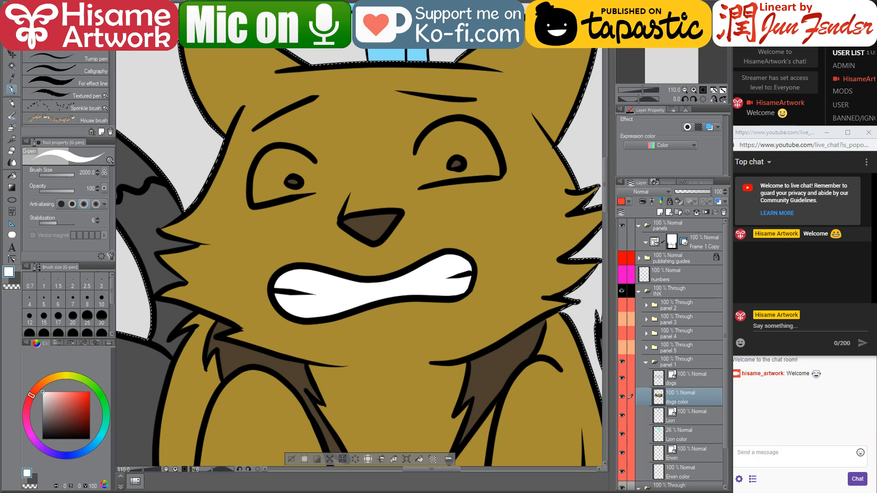
pyautogui.click(351, 176)
pyautogui.hotkey('ctrl', 'z')
pyautogui.click(43, 315)
pyautogui.press(']')
pyautogui.press(']')
pyautogui.press(']')
pyautogui.press(']')
pyautogui.press(']')
pyautogui.press(']')
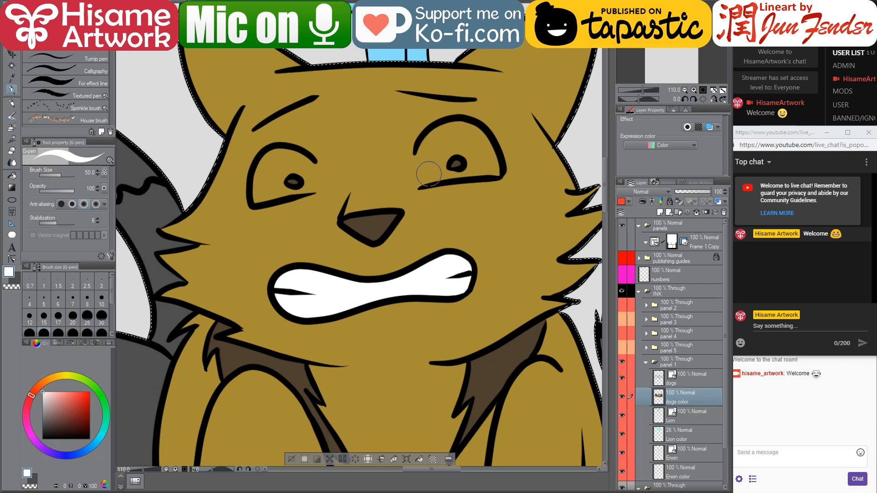
pyautogui.moveTo(429, 174)
pyautogui.mouseDown()
pyautogui.moveTo(440, 137)
pyautogui.moveTo(427, 176)
pyautogui.mouseUp()
pyautogui.scroll(3, 476, 126)
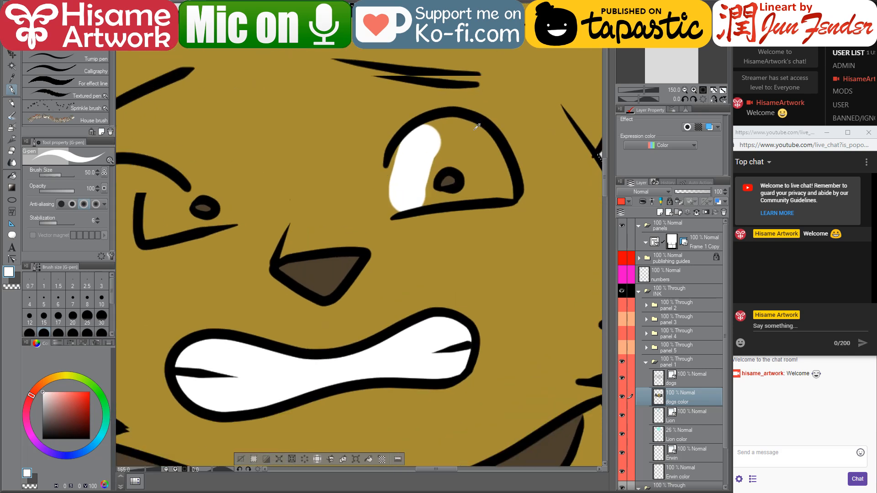
pyautogui.moveTo(392, 206)
pyautogui.mouseDown()
pyautogui.moveTo(395, 163)
pyautogui.moveTo(432, 134)
pyautogui.moveTo(464, 138)
pyautogui.moveTo(501, 193)
pyautogui.moveTo(473, 145)
pyautogui.mouseUp()
pyautogui.press('[')
pyautogui.press('[')
pyautogui.press('[')
pyautogui.press('[')
pyautogui.moveTo(513, 202)
pyautogui.mouseDown()
pyautogui.moveTo(408, 218)
pyautogui.moveTo(427, 209)
pyautogui.moveTo(421, 192)
pyautogui.moveTo(431, 173)
pyautogui.moveTo(467, 179)
pyautogui.moveTo(464, 200)
pyautogui.mouseUp()
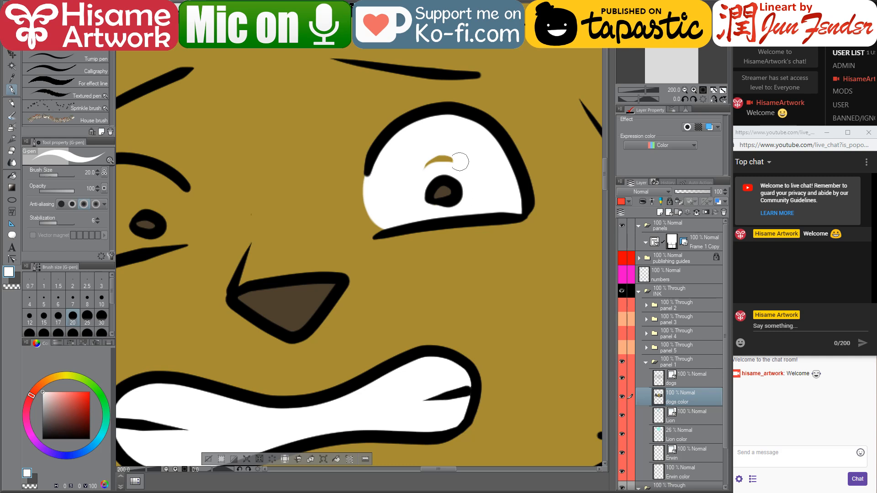
pyautogui.moveTo(461, 162); pyautogui.dragTo(423, 169)
# Paint the white of the middle dog's left-hand eye with the G-pen and clear the selection around the dogs
pyautogui.moveTo(295, 193)
pyautogui.mouseDown()
pyautogui.moveTo(542, 205)
pyautogui.moveTo(532, 202)
pyautogui.mouseUp()
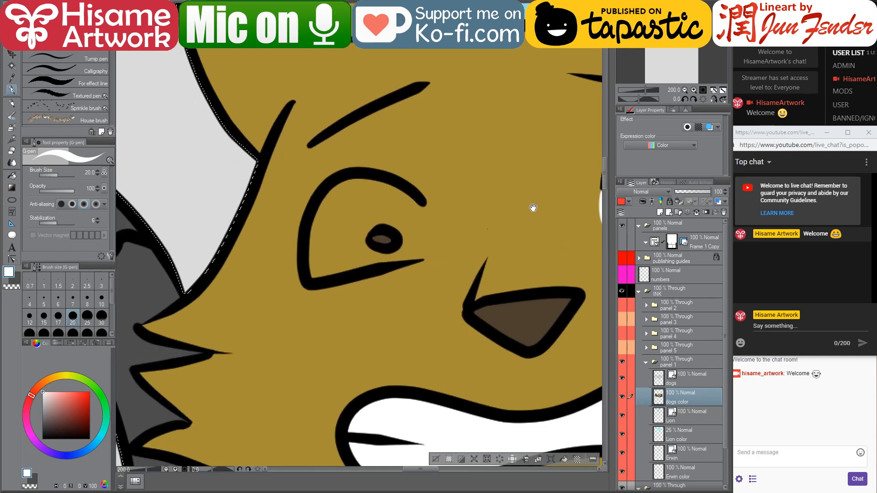
pyautogui.press(']')
pyautogui.press(']')
pyautogui.moveTo(411, 213)
pyautogui.mouseDown()
pyautogui.moveTo(375, 187)
pyautogui.moveTo(339, 193)
pyautogui.moveTo(318, 265)
pyautogui.moveTo(413, 252)
pyautogui.moveTo(411, 202)
pyautogui.moveTo(406, 248)
pyautogui.moveTo(395, 214)
pyautogui.moveTo(360, 226)
pyautogui.moveTo(362, 246)
pyautogui.moveTo(362, 230)
pyautogui.moveTo(397, 222)
pyautogui.moveTo(380, 202)
pyautogui.moveTo(350, 215)
pyautogui.moveTo(354, 247)
pyautogui.moveTo(350, 227)
pyautogui.moveTo(374, 208)
pyautogui.moveTo(337, 209)
pyautogui.moveTo(331, 252)
pyautogui.moveTo(338, 226)
pyautogui.mouseUp()
pyautogui.press('[')
pyautogui.press('[')
pyautogui.scroll(-1, 332, 233)
pyautogui.scroll(-5, 332, 233)
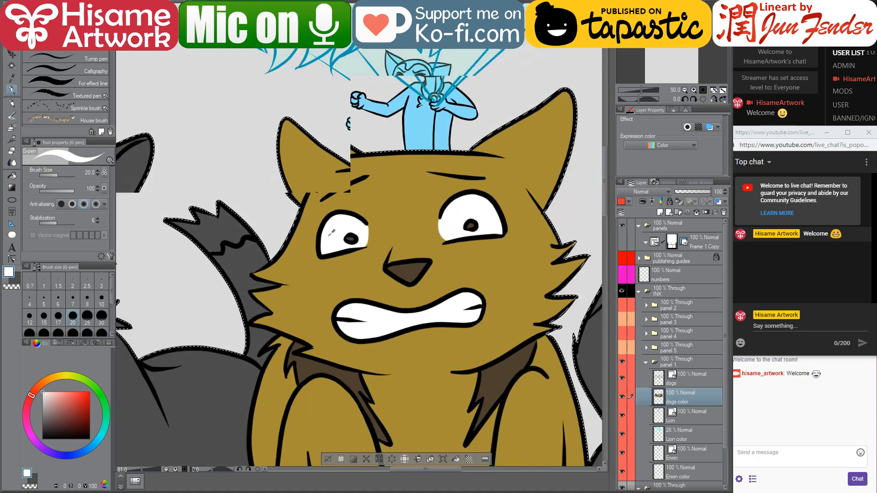
pyautogui.scroll(1, 396, 231)
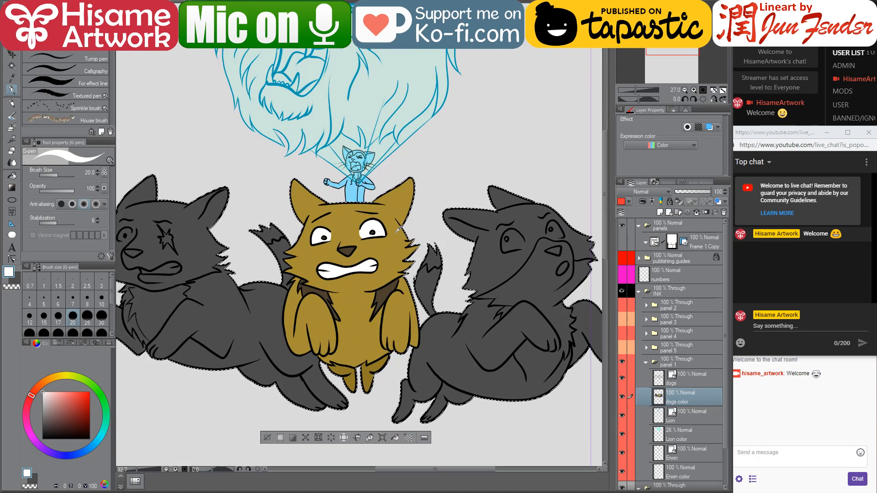
pyautogui.scroll(-1, 396, 231)
pyautogui.moveTo(429, 214); pyautogui.dragTo(423, 222)
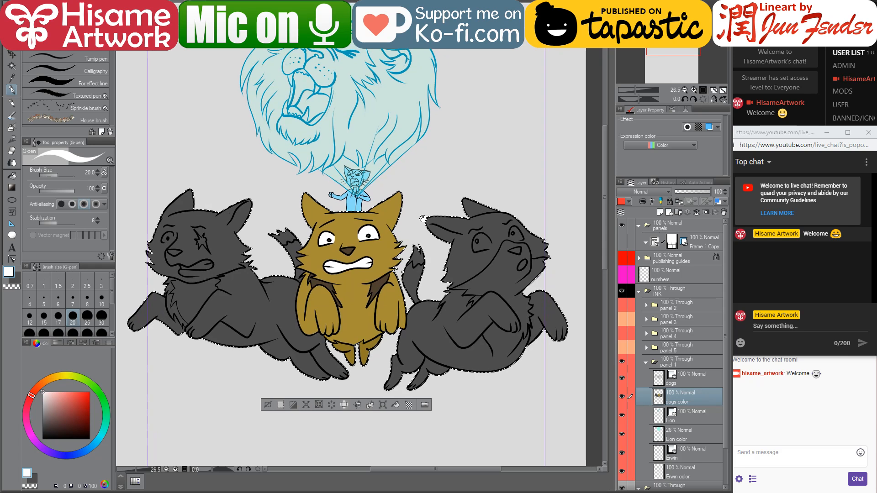
pyautogui.hotkey('ctrl', 'd')
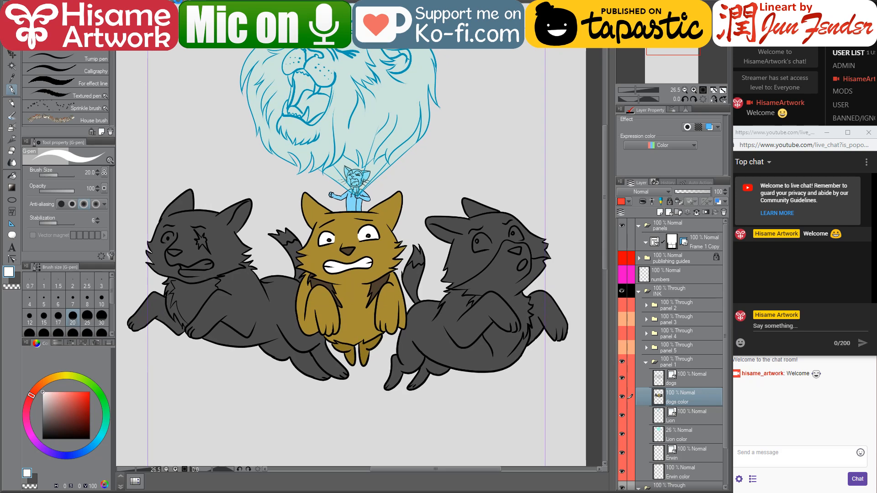
# Sample the red-brown dog's fur on page_103, reload the dogs color selection and fill the right dog's head, body and legs
pyautogui.click(179, 1)
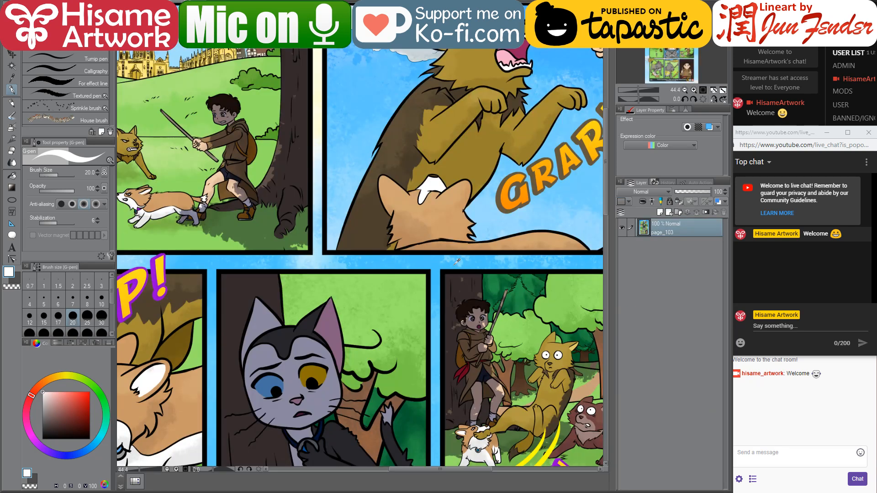
pyautogui.scroll(-2, 456, 261)
pyautogui.scroll(5, 583, 401)
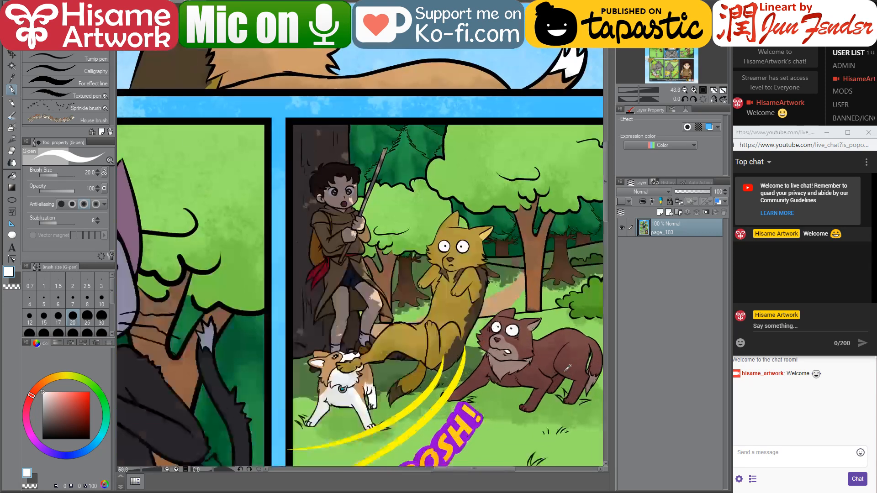
pyautogui.keyDown('alt'); pyautogui.click(488, 316); pyautogui.keyUp('alt')
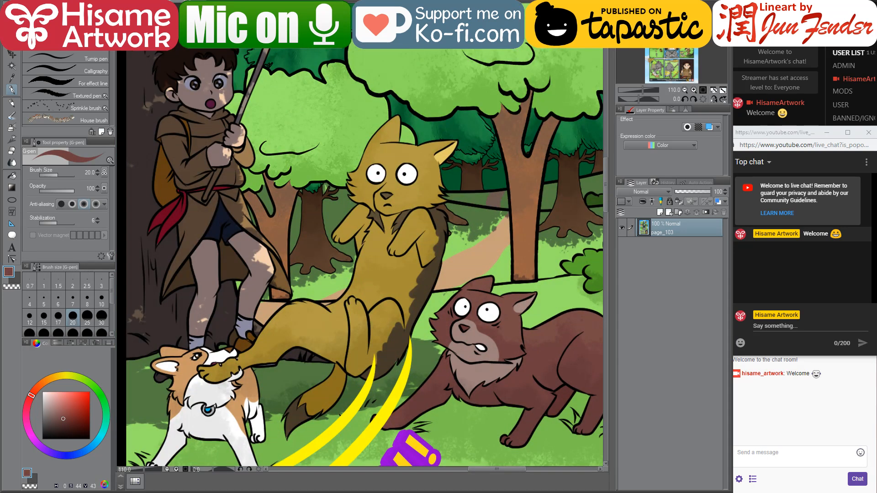
pyautogui.click(142, 1)
pyautogui.scroll(1, 543, 272)
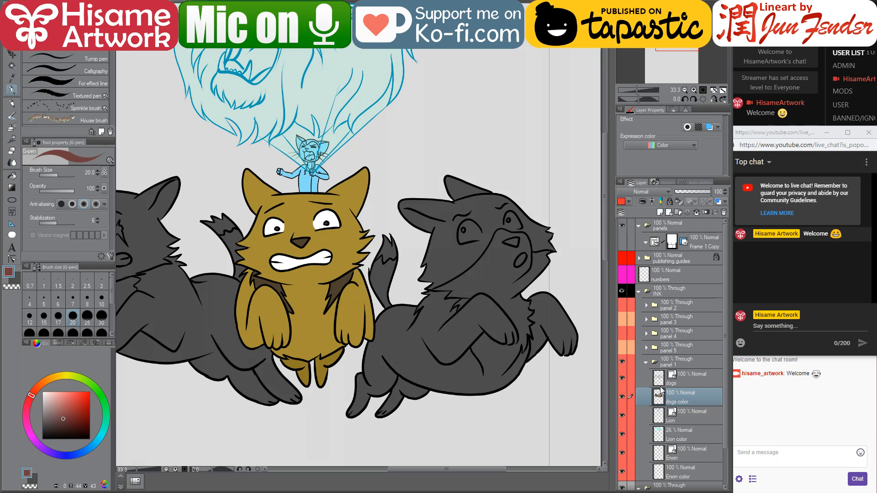
pyautogui.keyDown('ctrl'); pyautogui.click(658, 397); pyautogui.keyUp('ctrl')
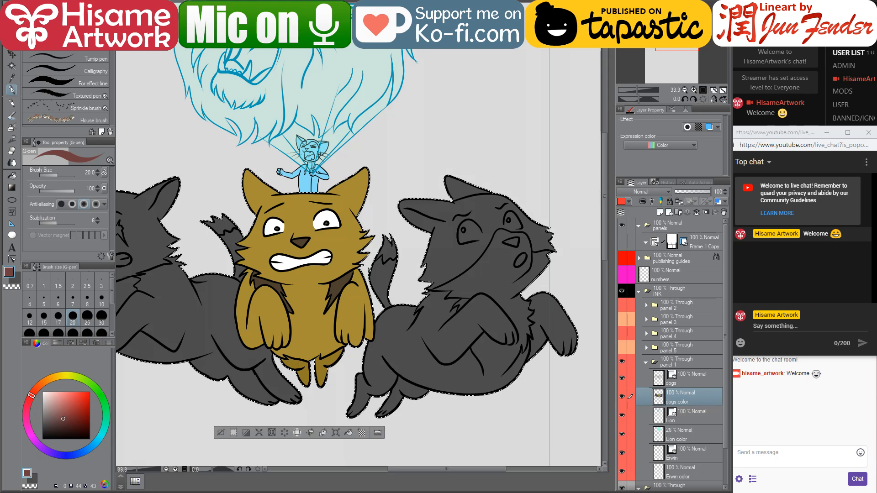
pyautogui.click(12, 176)
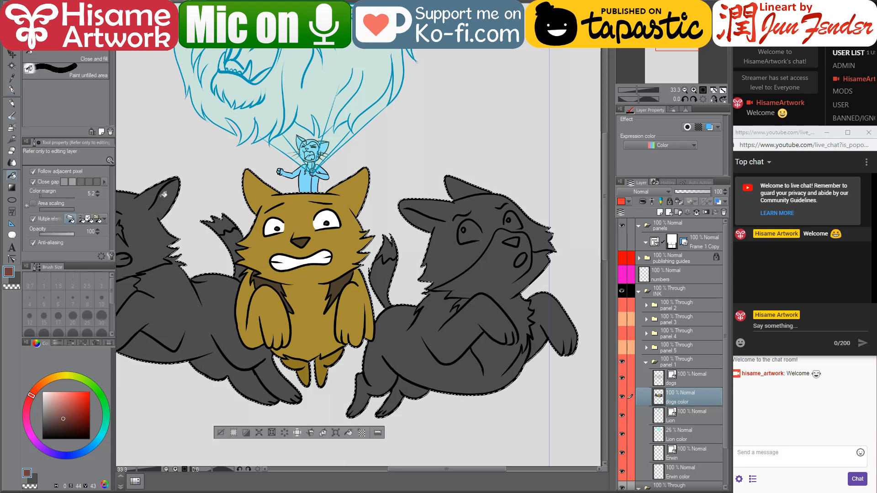
pyautogui.click(434, 256)
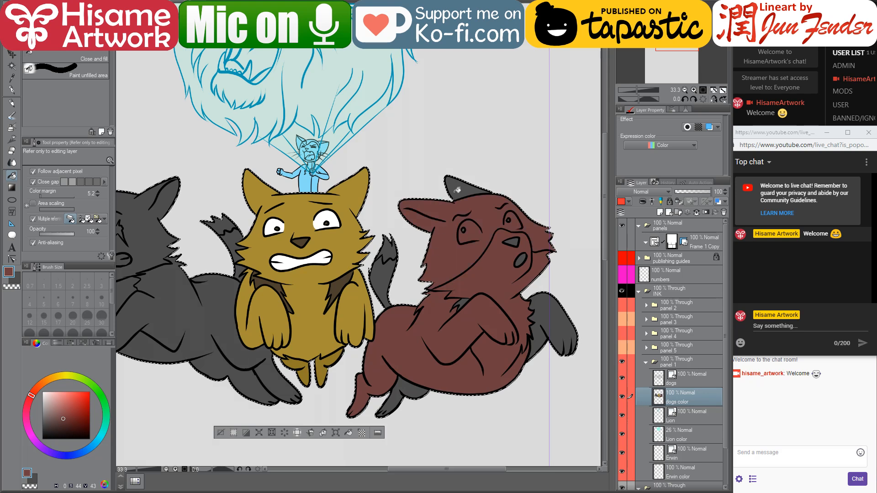
pyautogui.click(66, 421)
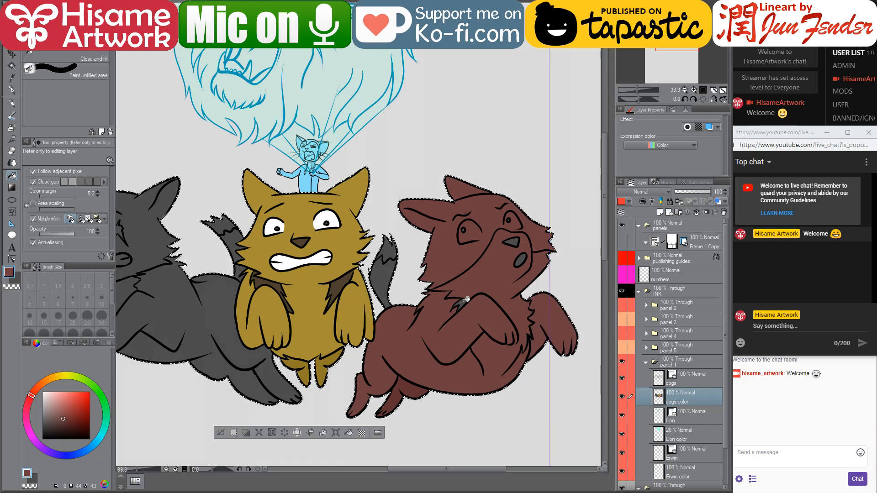
# Colour the right dog's tail up to its tip with the same red-brown
pyautogui.click(12, 89)
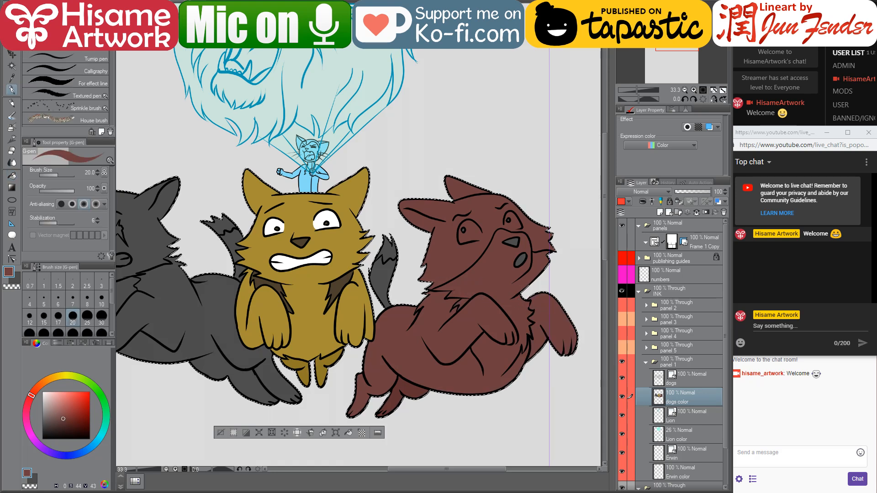
pyautogui.press(']')
pyautogui.press(']')
pyautogui.press(']')
pyautogui.press(']')
pyautogui.press(']')
pyautogui.press(']')
pyautogui.press(']')
pyautogui.press(']')
pyautogui.press(']')
pyautogui.press(']')
pyautogui.press(']')
pyautogui.press(']')
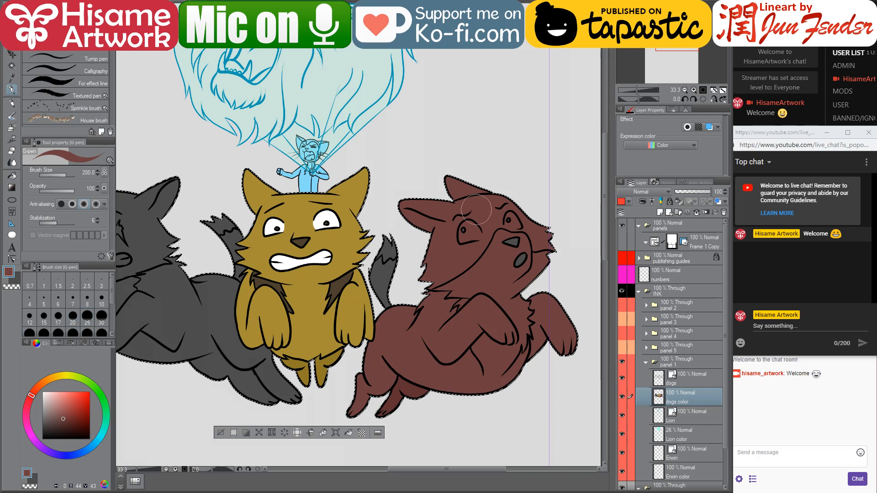
pyautogui.click(12, 176)
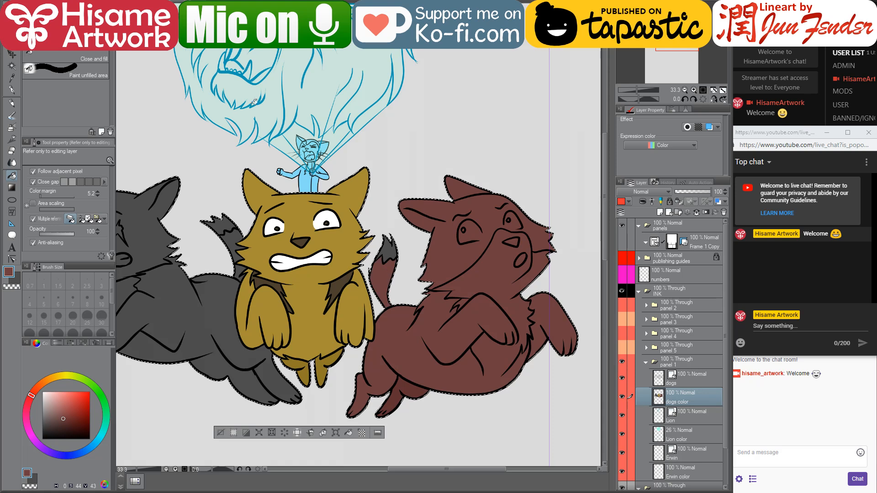
# Sample the red-brown dog's light grey-brown marking colour on page_103 and fill the right dog's tail tip with it
pyautogui.hotkey('ctrl', 'Tab')
pyautogui.scroll(-1, 406, 284)
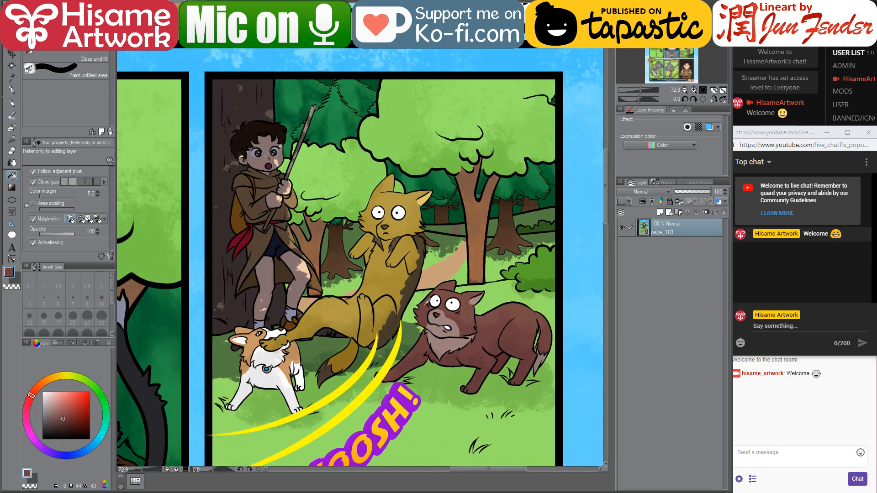
pyautogui.scroll(1, 580, 374)
pyautogui.scroll(1, 464, 351)
pyautogui.keyDown('alt'); pyautogui.click(336, 265); pyautogui.keyUp('alt')
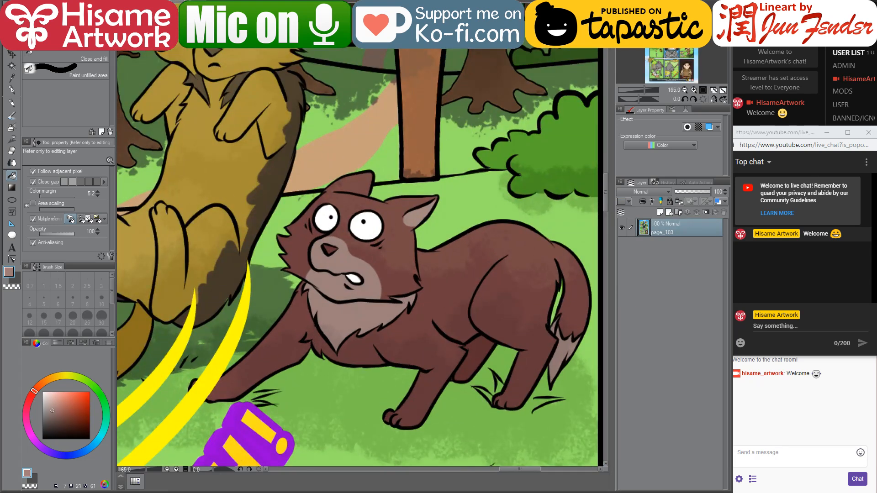
pyautogui.hotkey('ctrl', 'Tab')
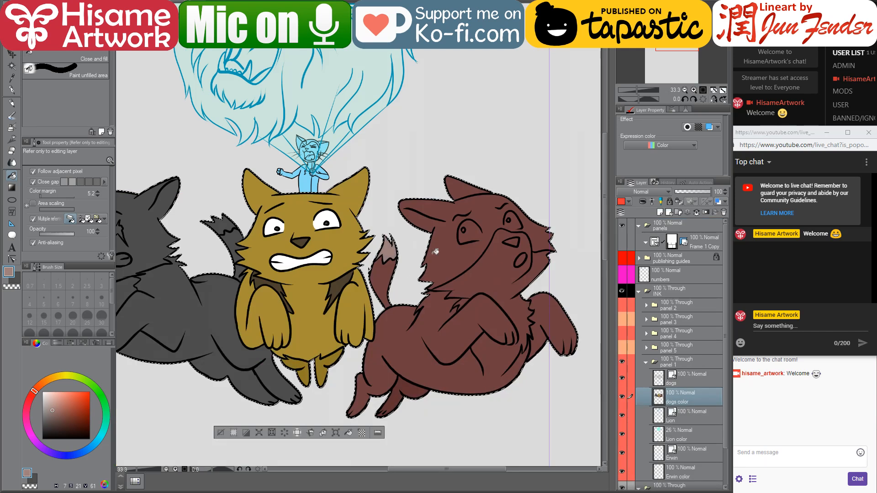
# Draw a zigzag fur edge across the right dog's lower belly in light grey-brown with the G-pen at size 25
pyautogui.scroll(2, 435, 252)
pyautogui.moveTo(505, 237); pyautogui.dragTo(468, 268)
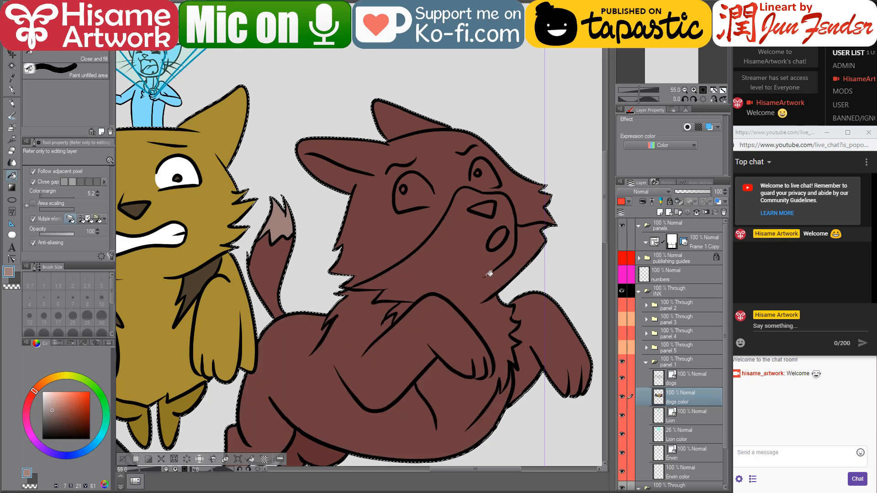
pyautogui.scroll(1, 488, 274)
pyautogui.press('p')
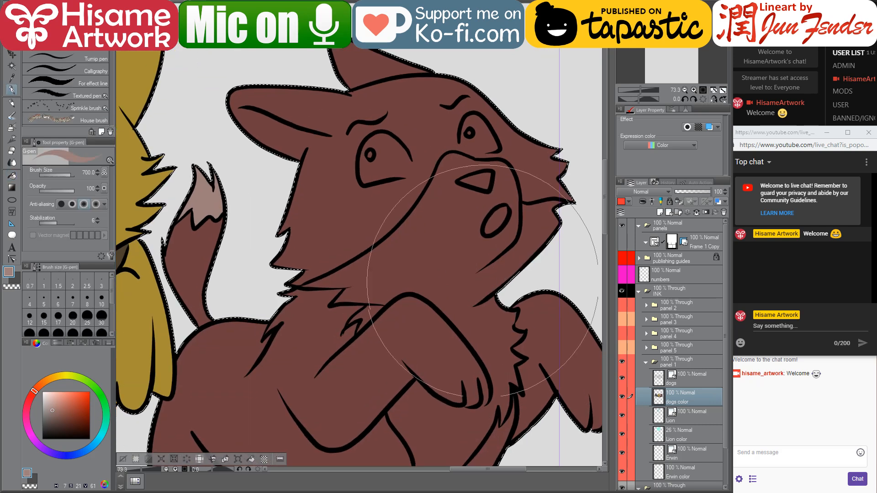
pyautogui.press('[')
pyautogui.press('[')
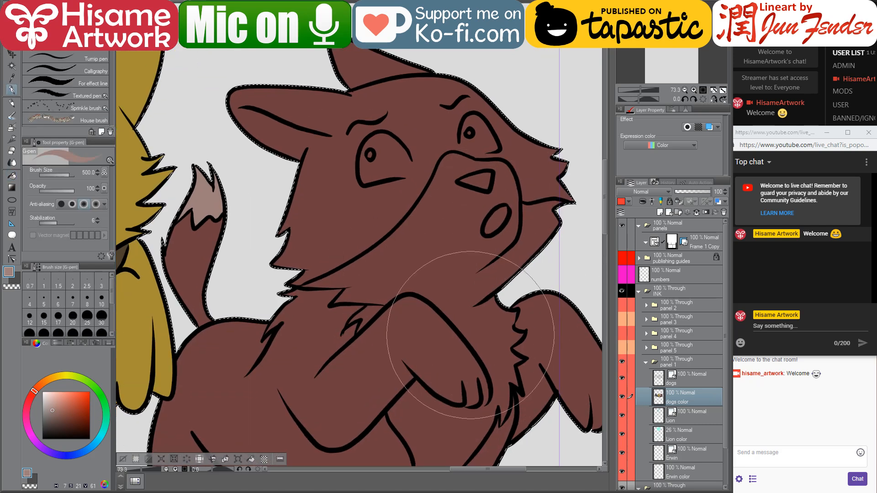
pyautogui.press('[')
pyautogui.press('[')
pyautogui.press('[')
pyautogui.press('[')
pyautogui.press('[')
pyautogui.press('[')
pyautogui.press('[')
pyautogui.press('[')
pyautogui.press('[')
pyautogui.press('[')
pyautogui.press('[')
pyautogui.press('[')
pyautogui.press('[')
pyautogui.press('[')
pyautogui.press('[')
pyautogui.moveTo(462, 315); pyautogui.dragTo(439, 199)
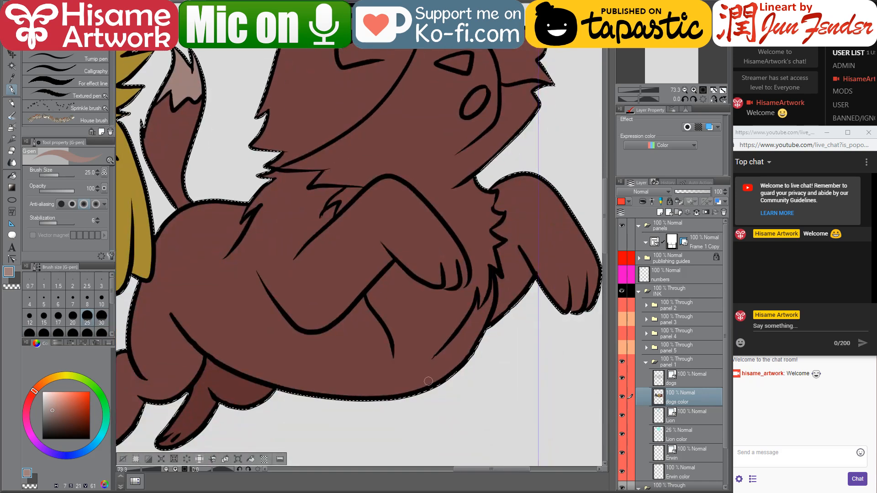
pyautogui.scroll(2, 428, 381)
pyautogui.moveTo(380, 329)
pyautogui.mouseDown()
pyautogui.moveTo(391, 361)
pyautogui.moveTo(412, 342)
pyautogui.moveTo(420, 348)
pyautogui.moveTo(447, 332)
pyautogui.mouseUp()
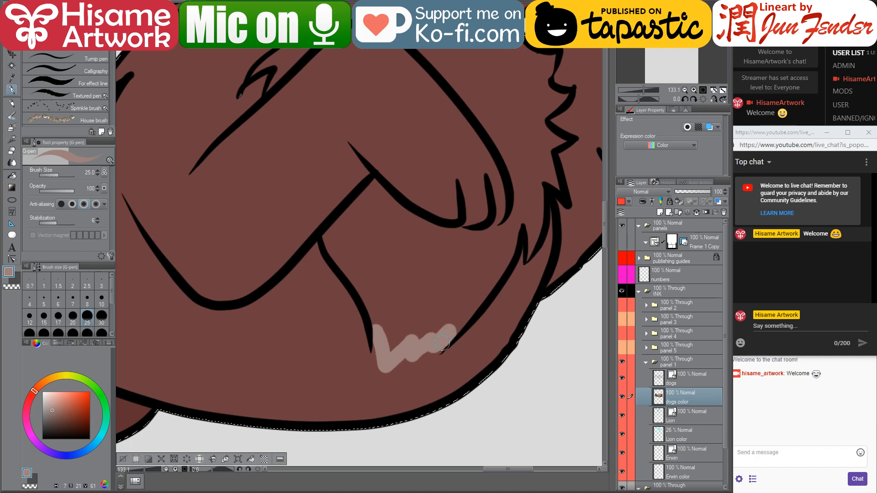
# Extend the light grey-brown fur edge on the right dog's lower belly upward along the belly line with the G-pen
pyautogui.click(15, 176)
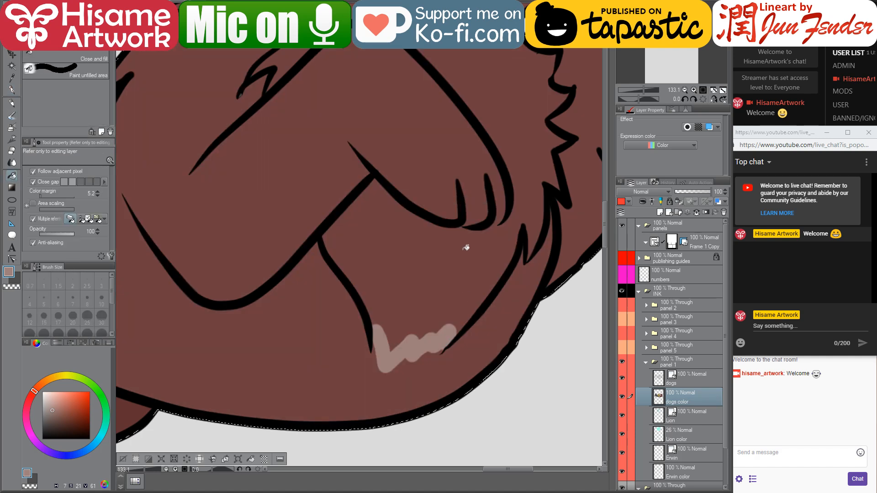
pyautogui.moveTo(477, 193); pyautogui.dragTo(486, 294)
pyautogui.scroll(-1, 487, 294)
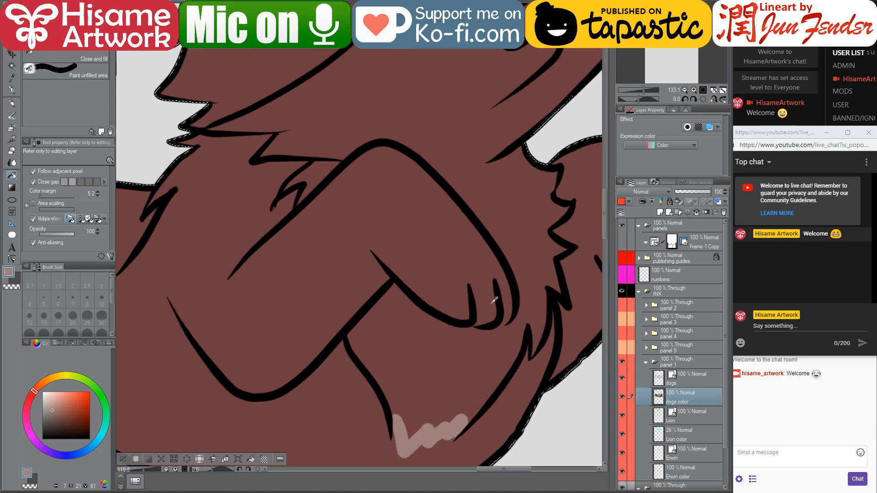
pyautogui.scroll(-3, 494, 300)
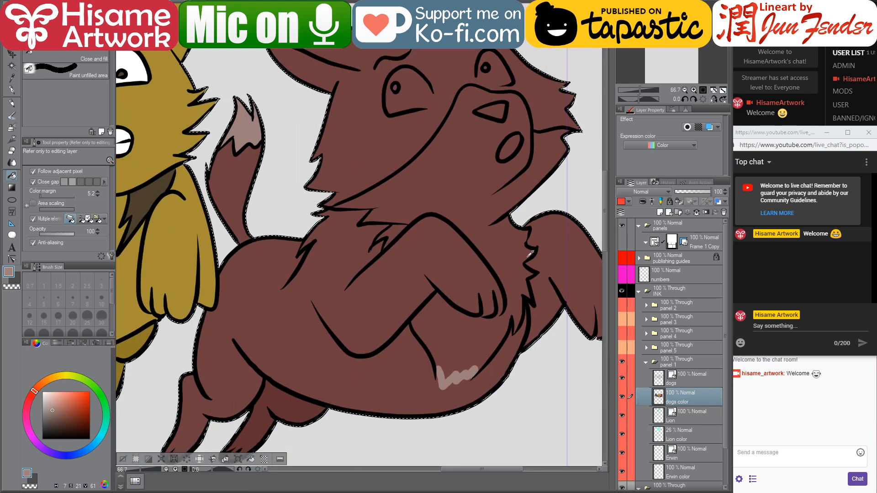
pyautogui.scroll(1, 509, 201)
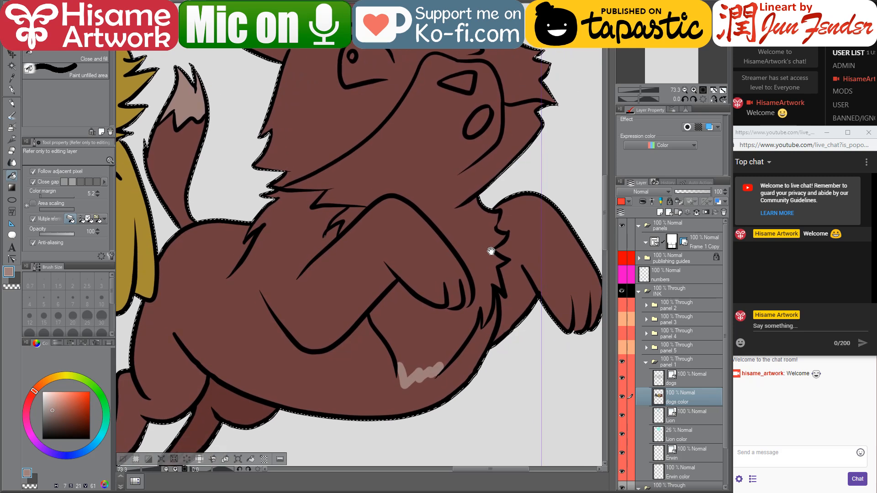
pyautogui.scroll(2, 445, 373)
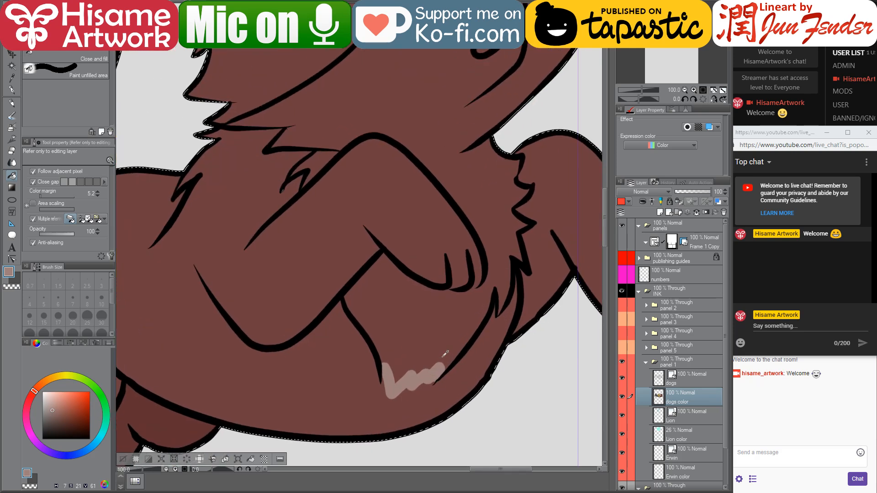
pyautogui.click(12, 91)
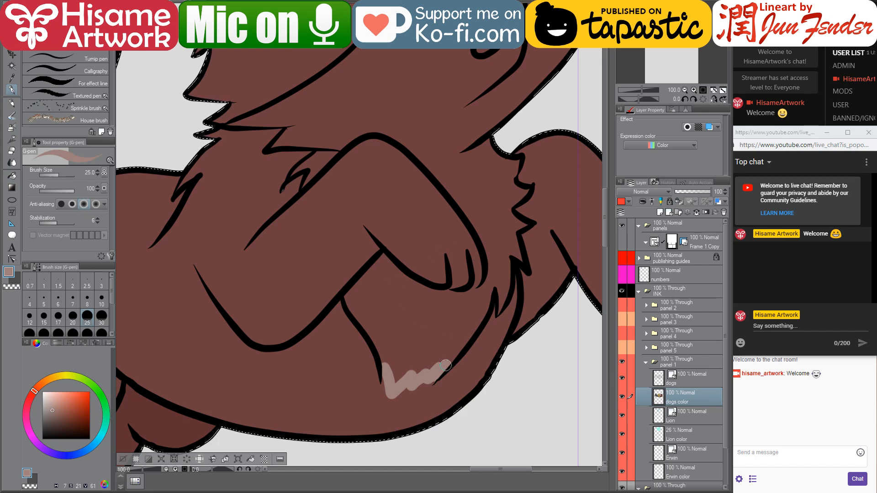
pyautogui.moveTo(387, 364); pyautogui.dragTo(379, 353)
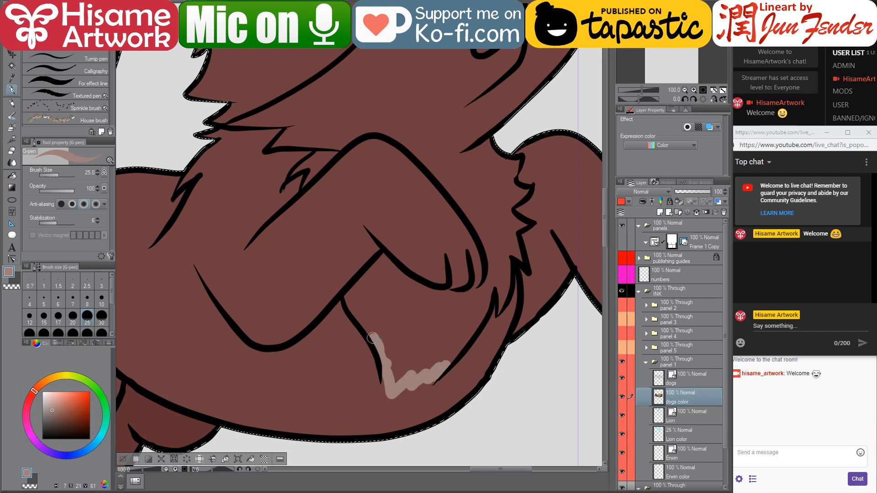
# Draw a light grey-brown boundary stroke across the right dog's throat, then fill the muzzle and throat with that colour
pyautogui.moveTo(471, 138); pyautogui.dragTo(423, 158)
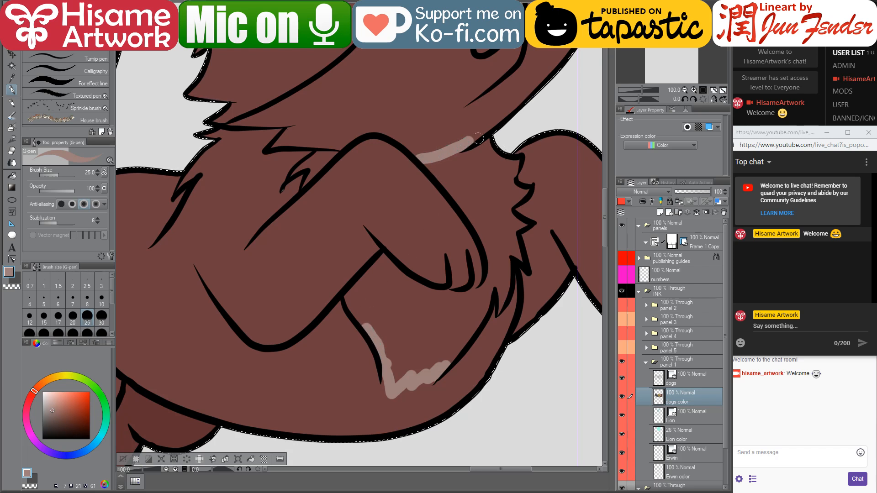
pyautogui.moveTo(479, 138); pyautogui.dragTo(498, 133)
pyautogui.press('g')
pyautogui.click(456, 102)
pyautogui.moveTo(466, 132)
pyautogui.mouseDown()
pyautogui.moveTo(450, 185)
pyautogui.moveTo(479, 174)
pyautogui.moveTo(441, 158)
pyautogui.mouseUp()
pyautogui.click(469, 209)
pyautogui.hotkey('ctrl', 'z')
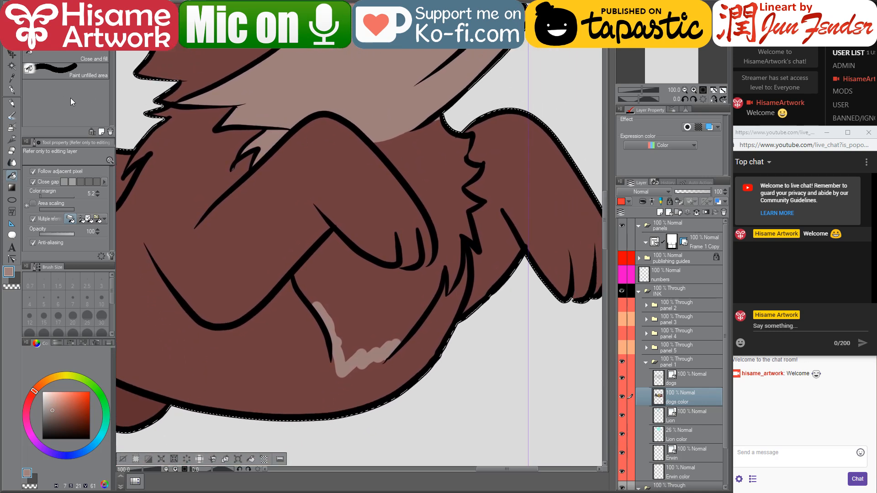
# Continue the light grey-brown belly edge up to the forearm and add a stroke below the paw with the G-pen
pyautogui.click(13, 90)
pyautogui.scroll(3, 398, 328)
pyautogui.moveTo(299, 299)
pyautogui.mouseDown()
pyautogui.moveTo(288, 281)
pyautogui.moveTo(283, 292)
pyautogui.moveTo(271, 264)
pyautogui.moveTo(297, 233)
pyautogui.mouseUp()
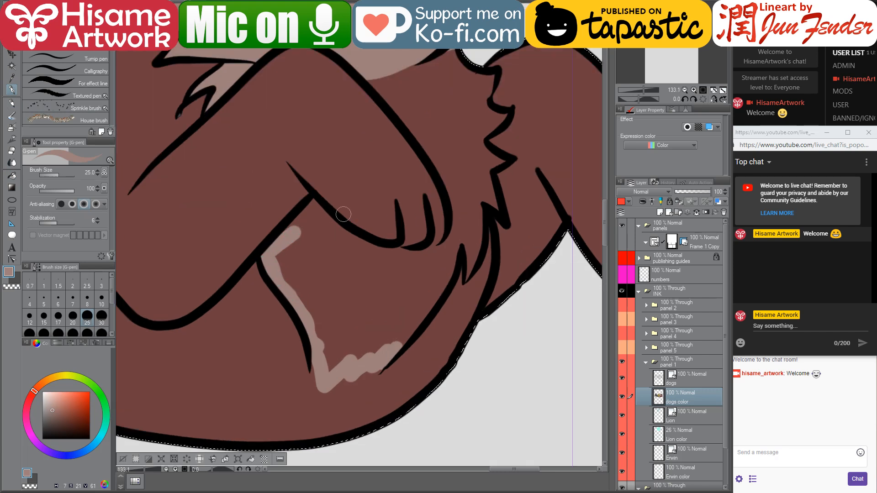
pyautogui.click(11, 177)
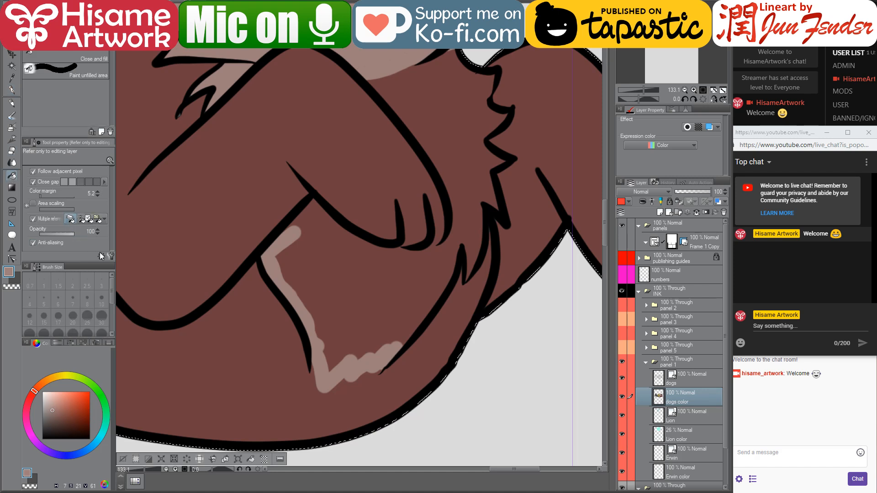
pyautogui.click(388, 268)
pyautogui.hotkey('ctrl', 'z')
pyautogui.click(13, 90)
pyautogui.moveTo(437, 227)
pyautogui.mouseDown()
pyautogui.moveTo(446, 244)
pyautogui.moveTo(427, 264)
pyautogui.moveTo(449, 259)
pyautogui.moveTo(443, 269)
pyautogui.moveTo(404, 268)
pyautogui.mouseUp()
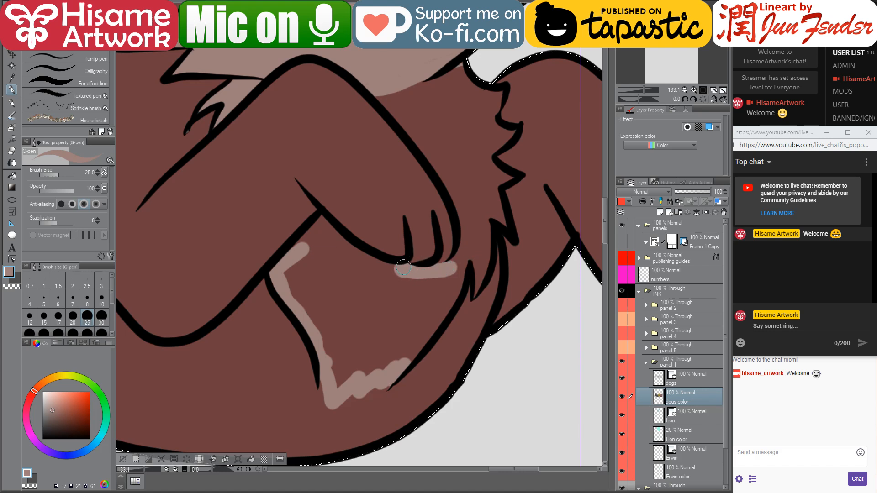
# Fill the right dog's chest and belly patch with light grey-brown, and resample the red-brown of its fur
pyautogui.click(13, 176)
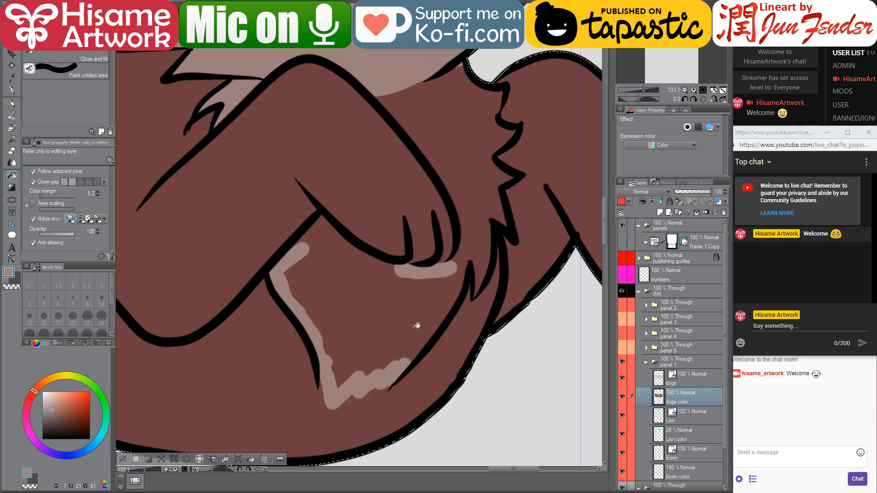
pyautogui.click(415, 323)
pyautogui.click(381, 301)
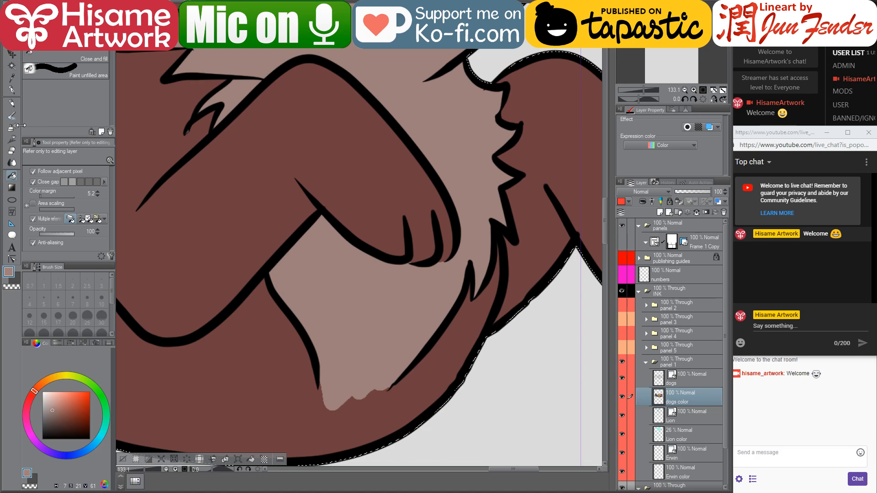
pyautogui.click(12, 90)
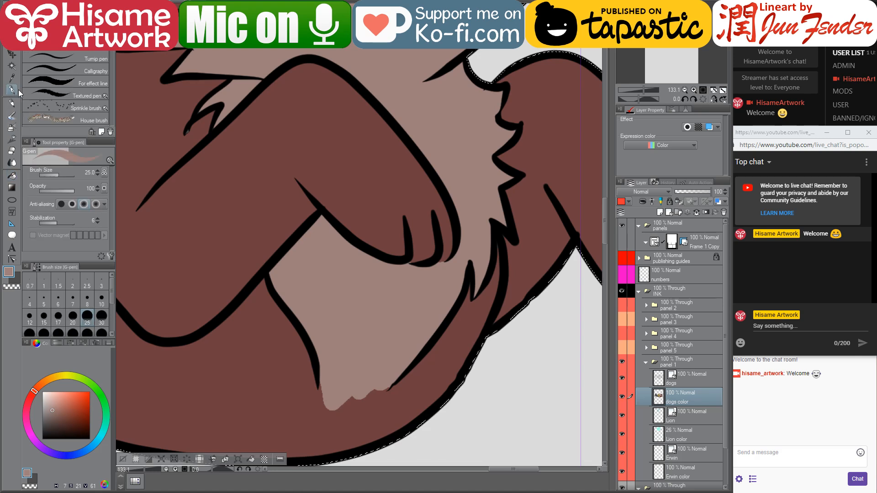
pyautogui.scroll(5, 401, 287)
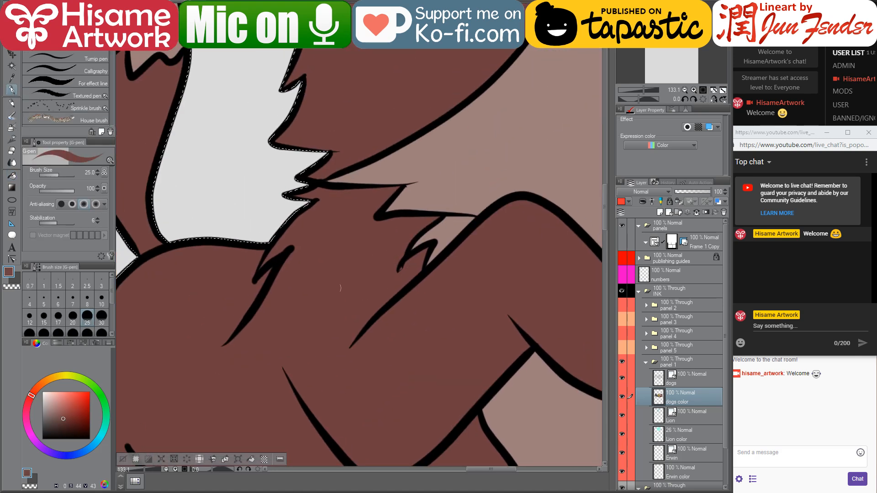
pyautogui.scroll(-6, 340, 288)
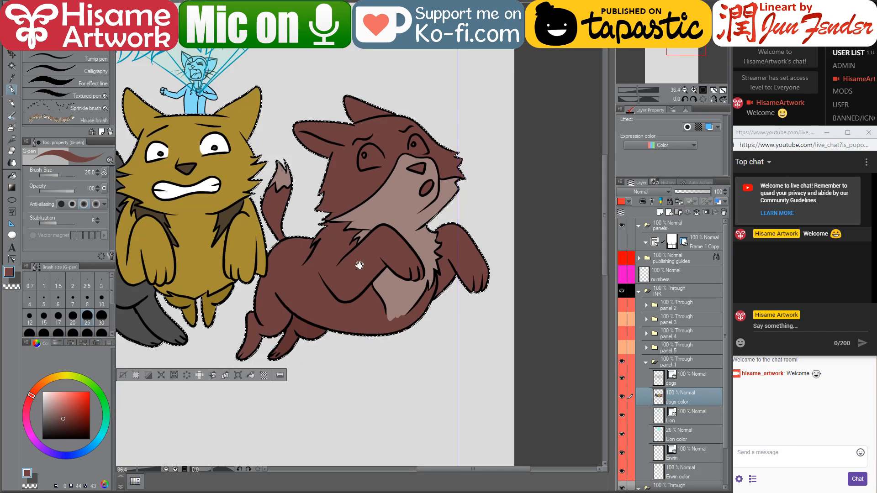
pyautogui.moveTo(359, 265); pyautogui.dragTo(425, 320)
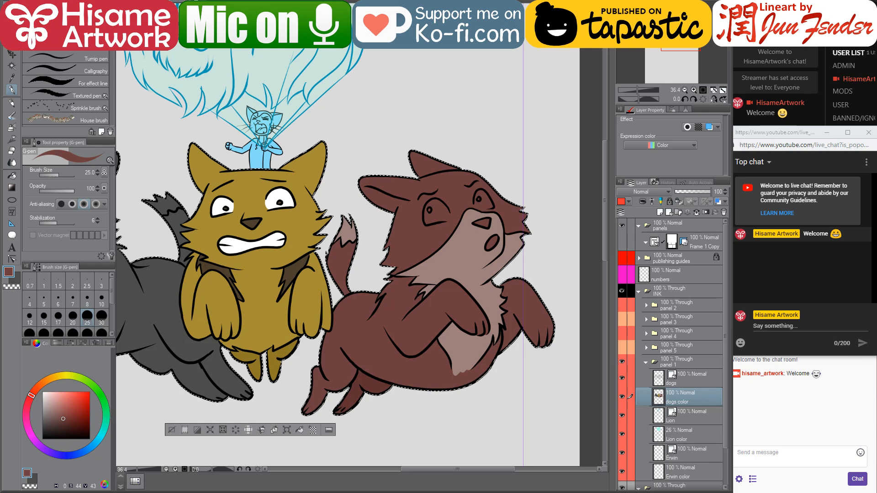
# Sample the magenta mouth colour on page_103 and fill the right dog's open mouth with it
pyautogui.hotkey('ctrl', 'Tab')
pyautogui.scroll(-5, 488, 266)
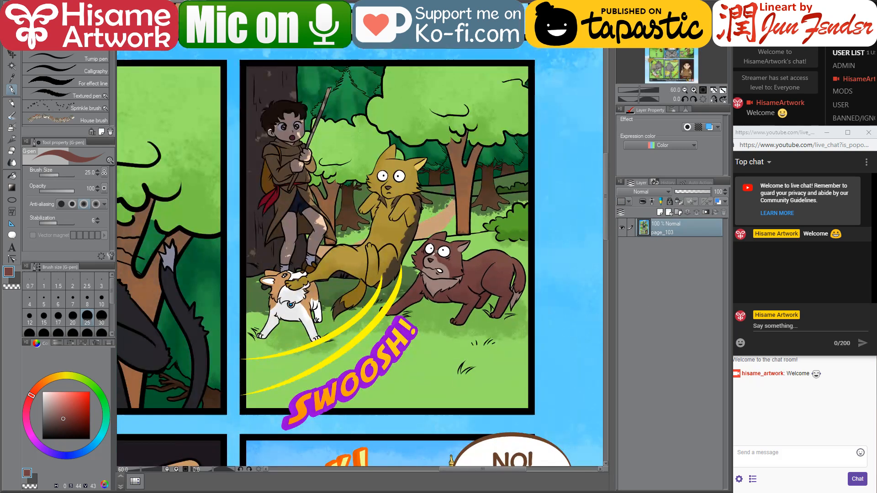
pyautogui.moveTo(279, 172); pyautogui.dragTo(391, 450)
pyautogui.keyDown('alt'); pyautogui.click(403, 414); pyautogui.keyUp('alt')
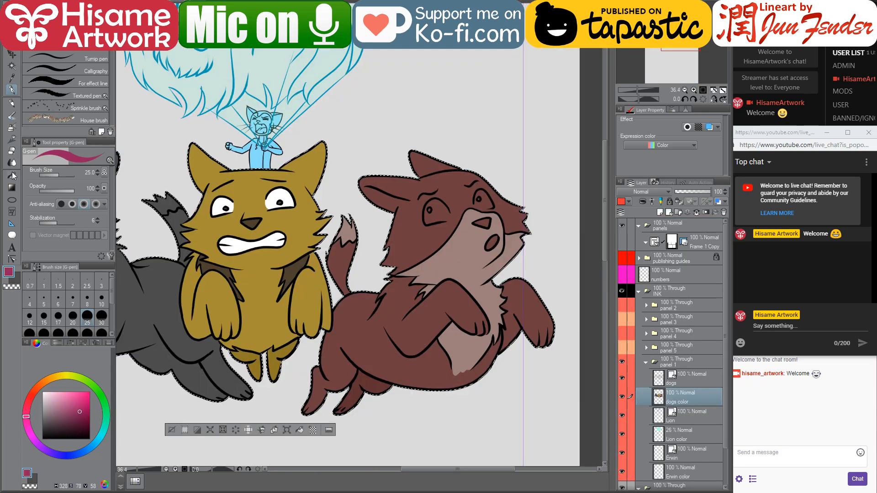
pyautogui.press('g')
pyautogui.click(491, 239)
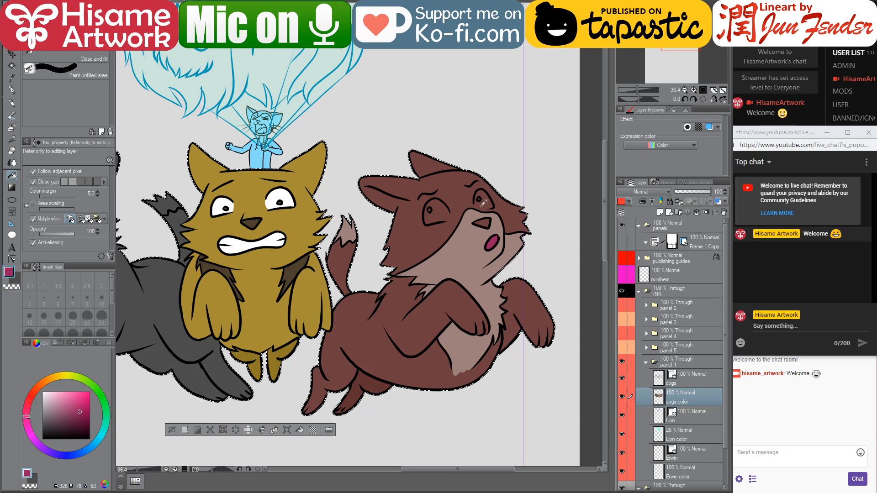
# Darken the sampled red-brown fur colour to saturation 45 and value 25 and fill the right dog's nose with it
pyautogui.keyDown('alt'); pyautogui.click(470, 195); pyautogui.keyUp('alt')
pyautogui.keyDown('alt'); pyautogui.click(489, 223); pyautogui.keyUp('alt')
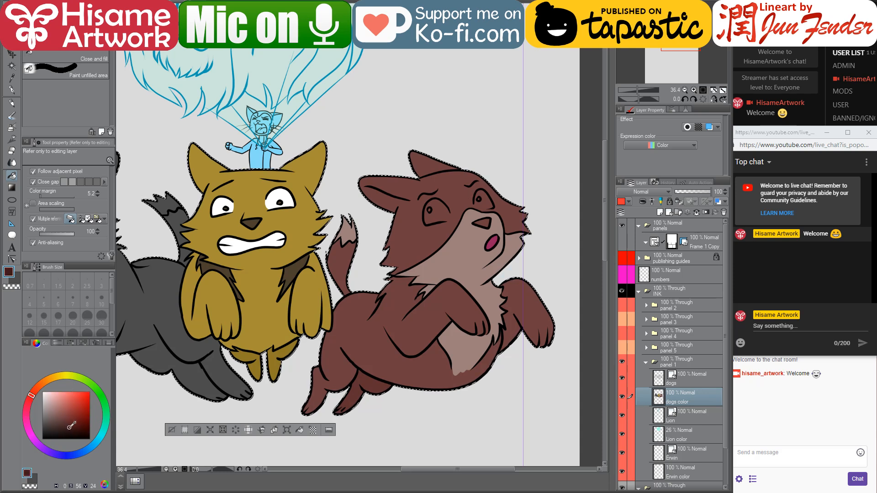
pyautogui.click(490, 223)
pyautogui.scroll(5, 491, 238)
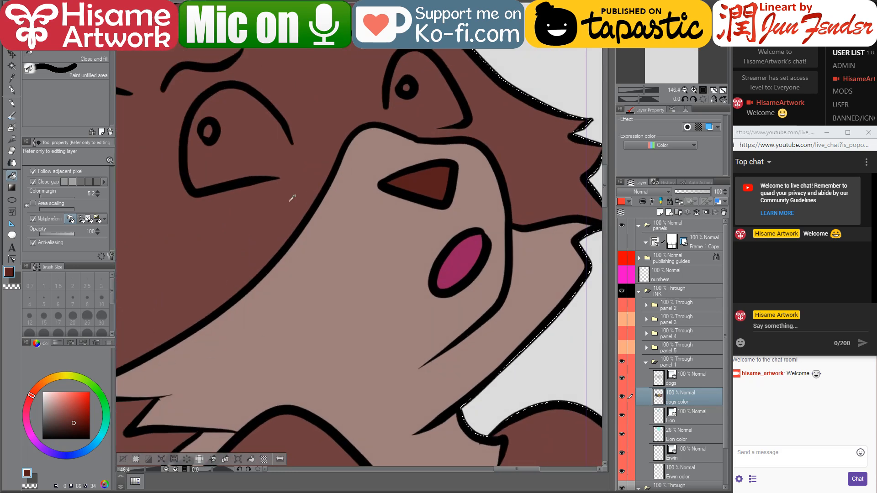
pyautogui.keyDown('alt'); pyautogui.click(291, 198); pyautogui.keyUp('alt')
pyautogui.click(64, 427)
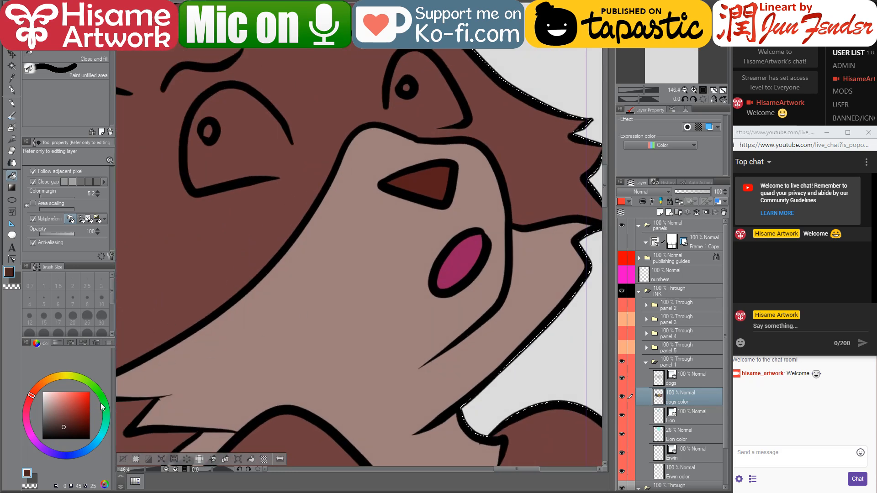
pyautogui.click(446, 182)
# Fill the small centres of both of the right dog's eyes with the same dark brown as the nose
pyautogui.moveTo(347, 95); pyautogui.dragTo(404, 203)
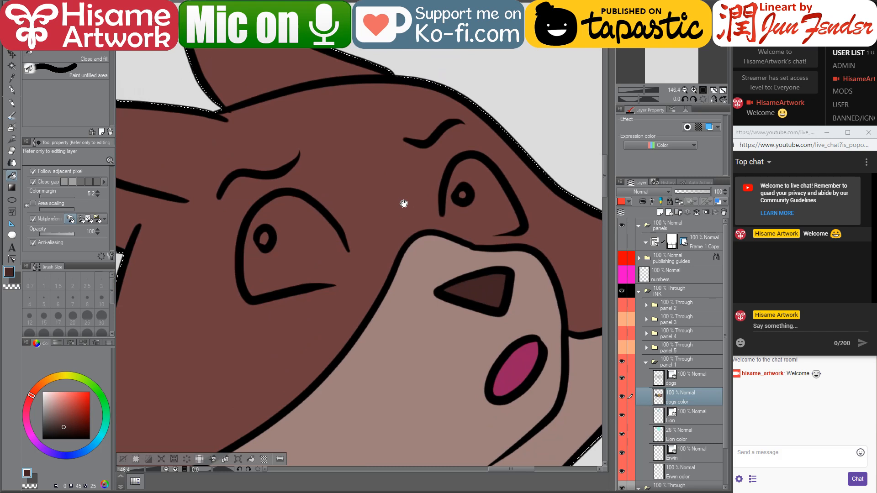
pyautogui.click(462, 194)
pyautogui.click(266, 237)
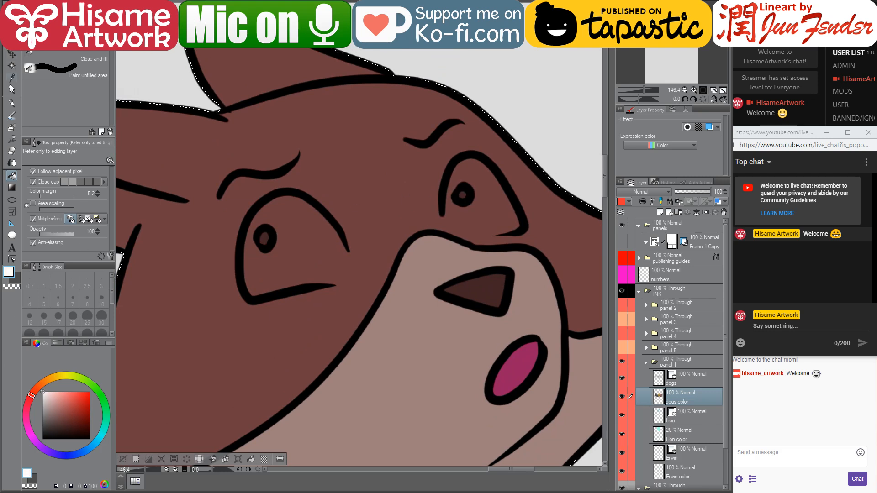
# Paint the white of the right dog's larger eye with the G-pen, leaving the pupil uncovered
pyautogui.press('p')
pyautogui.scroll(1, 290, 245)
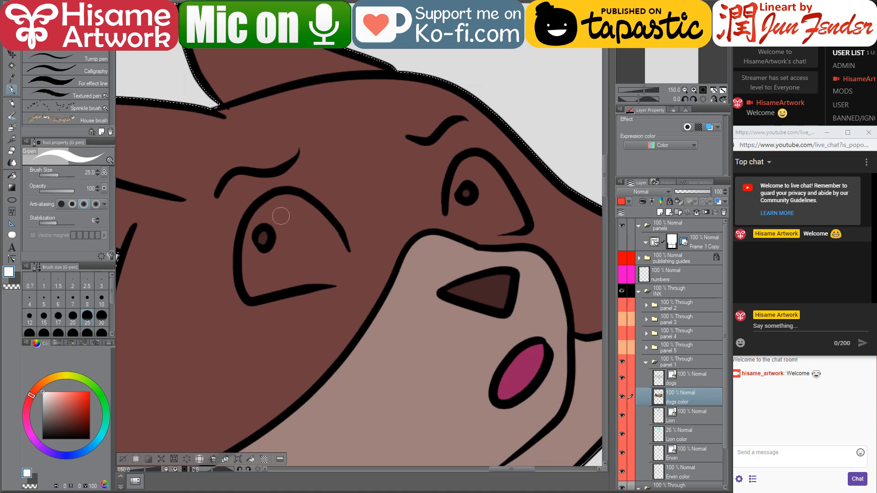
pyautogui.press(']')
pyautogui.press(']')
pyautogui.press(']')
pyautogui.moveTo(275, 212)
pyautogui.mouseDown()
pyautogui.moveTo(322, 247)
pyautogui.moveTo(307, 222)
pyautogui.moveTo(322, 235)
pyautogui.moveTo(329, 271)
pyautogui.moveTo(325, 263)
pyautogui.moveTo(257, 284)
pyautogui.moveTo(244, 247)
pyautogui.moveTo(257, 211)
pyautogui.moveTo(278, 205)
pyautogui.moveTo(265, 218)
pyautogui.moveTo(283, 233)
pyautogui.moveTo(280, 247)
pyautogui.moveTo(267, 258)
pyautogui.moveTo(250, 250)
pyautogui.moveTo(282, 259)
pyautogui.moveTo(290, 235)
pyautogui.moveTo(305, 263)
pyautogui.mouseUp()
pyautogui.press('[')
pyautogui.press('[')
pyautogui.press('[')
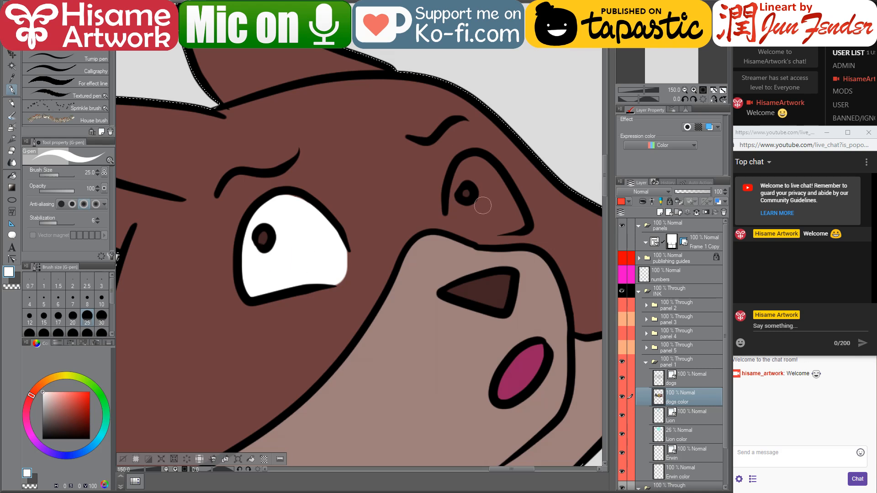
# Outline and fill in the white of the right dog's eye nearer the muzzle, then resample the red-brown fur colour
pyautogui.moveTo(452, 200)
pyautogui.mouseDown()
pyautogui.moveTo(368, 224)
pyautogui.moveTo(374, 238)
pyautogui.moveTo(423, 257)
pyautogui.moveTo(456, 247)
pyautogui.mouseUp()
pyautogui.scroll(3, 369, 233)
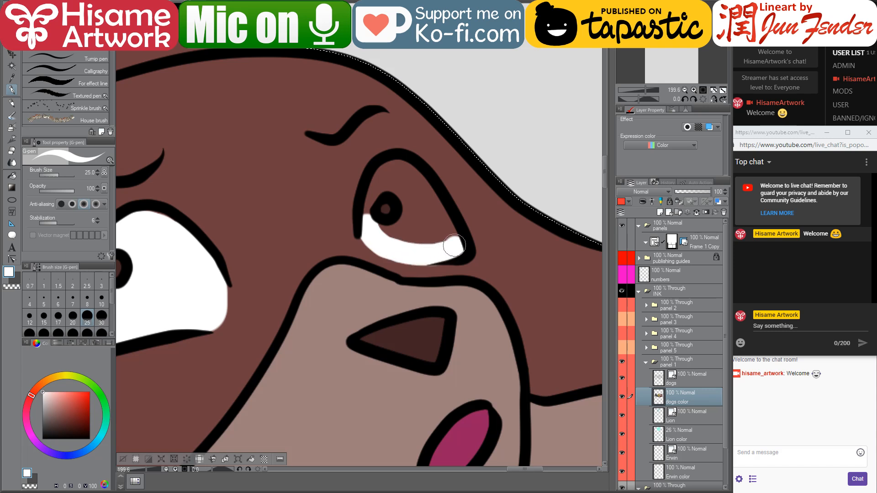
pyautogui.keyDown('shift'); pyautogui.click(410, 178); pyautogui.keyUp('shift')
pyautogui.keyDown('shift'); pyautogui.click(382, 168); pyautogui.keyUp('shift')
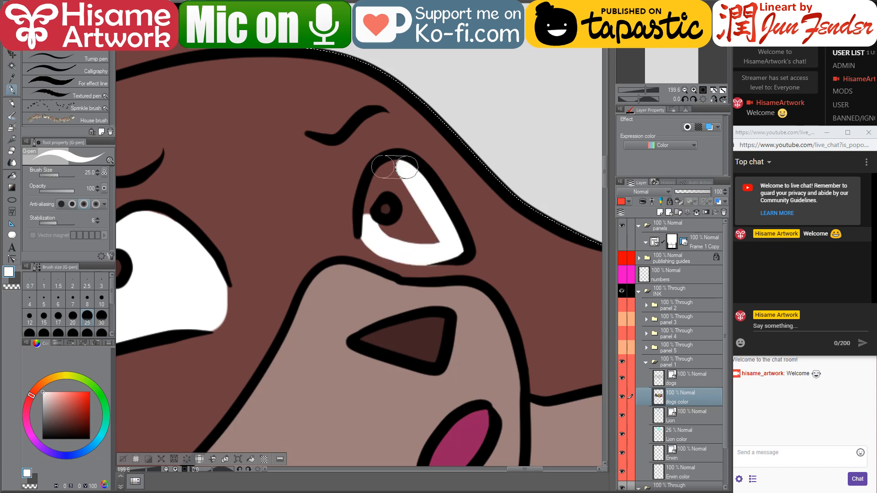
pyautogui.keyDown('shift'); pyautogui.click(366, 197); pyautogui.keyUp('shift')
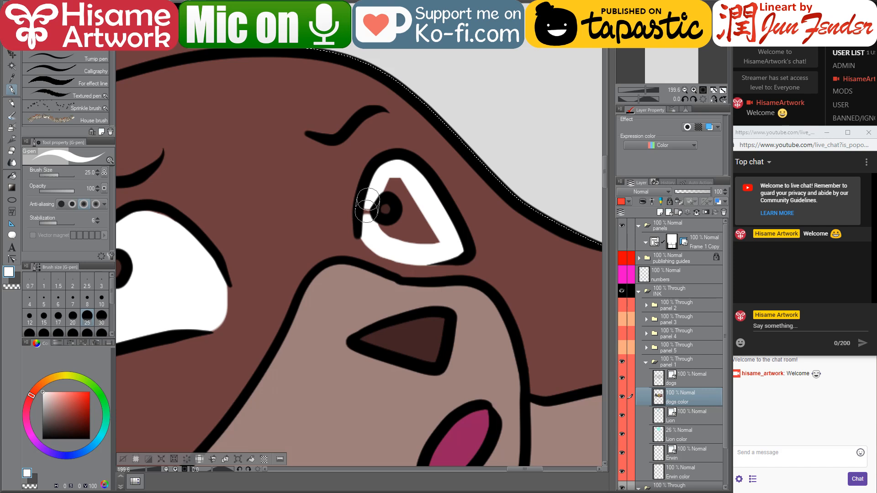
pyautogui.moveTo(390, 235)
pyautogui.mouseDown()
pyautogui.moveTo(381, 230)
pyautogui.moveTo(402, 215)
pyautogui.moveTo(392, 185)
pyautogui.moveTo(410, 188)
pyautogui.moveTo(397, 233)
pyautogui.moveTo(438, 242)
pyautogui.moveTo(434, 261)
pyautogui.mouseUp()
pyautogui.keyDown('alt'); pyautogui.click(433, 264); pyautogui.keyUp('alt')
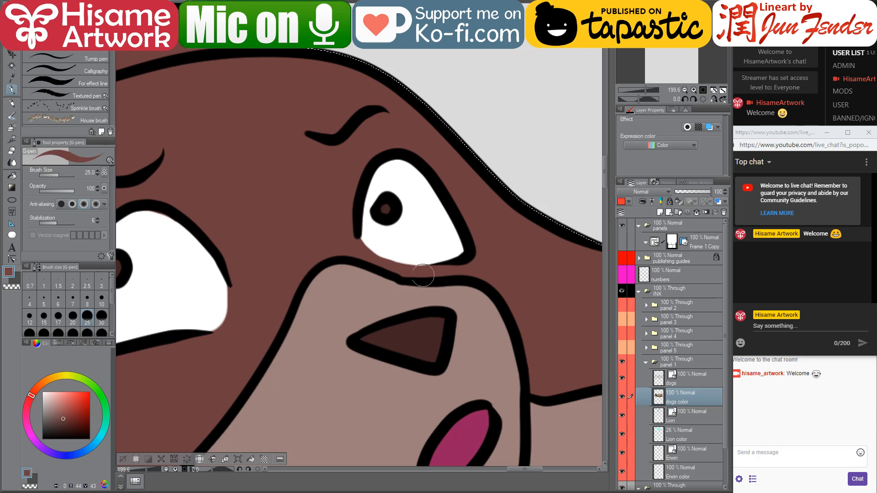
# Sample the grey wolf's fur colour from the first panel of page 103 and return to page 105
pyautogui.scroll(-5, 379, 264)
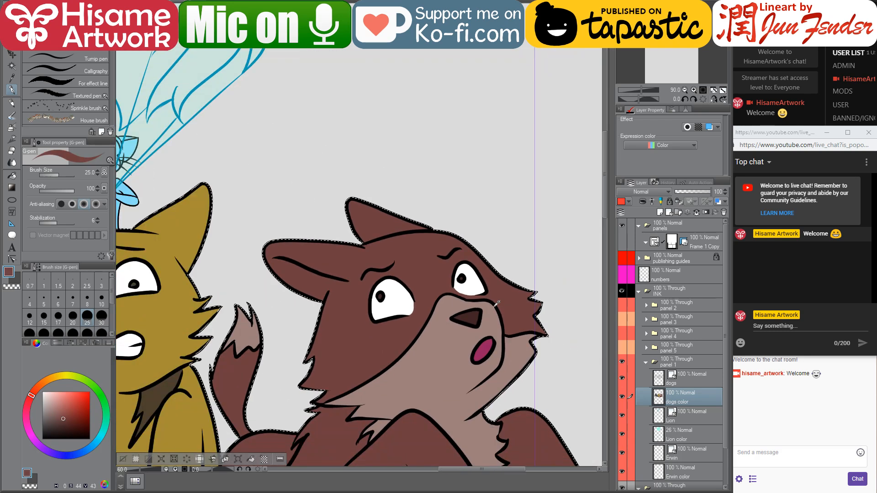
pyautogui.scroll(-2, 497, 303)
pyautogui.scroll(1, 312, 333)
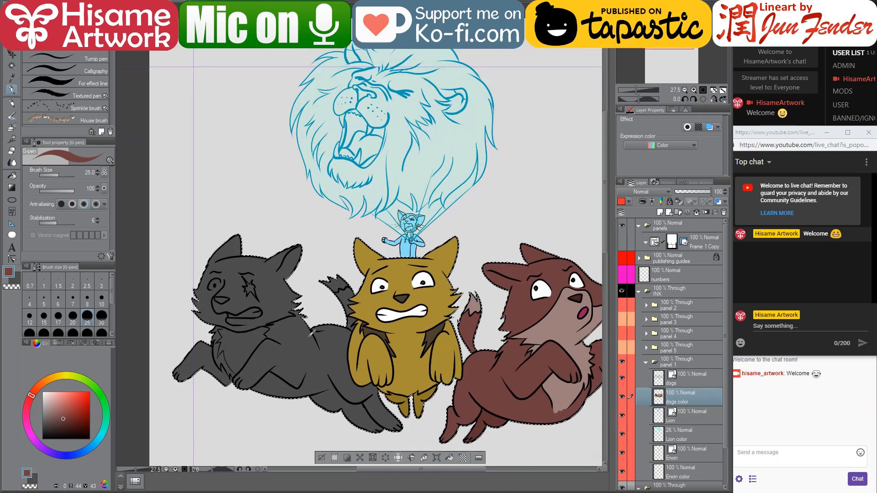
pyautogui.hotkey('ctrl', 'Tab')
pyautogui.scroll(-4, 466, 290)
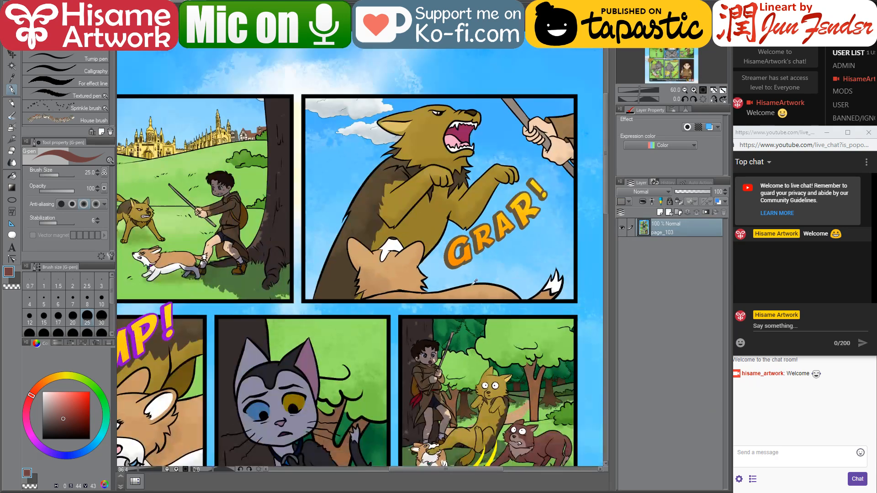
pyautogui.scroll(5, 206, 256)
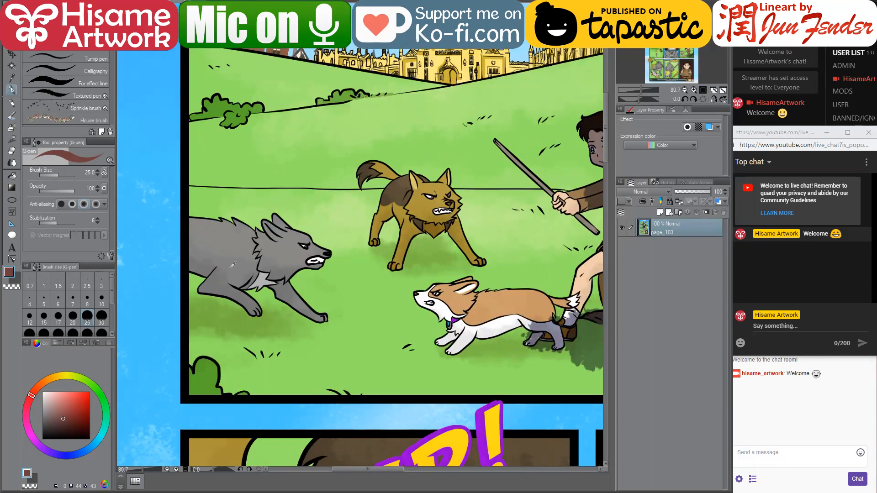
pyautogui.hotkey('ctrl', 'Tab')
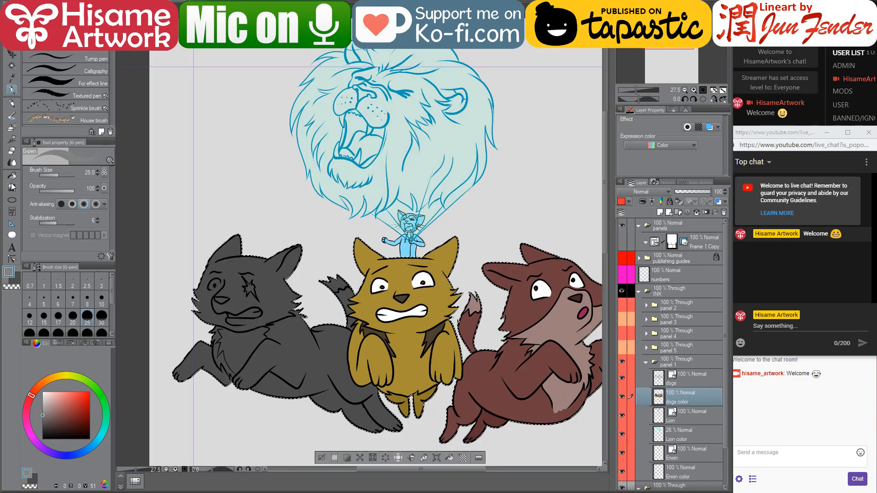
# Fill the left dog's body, front leg, neck fur, head and tail with the sampled grey
pyautogui.press('g')
pyautogui.click(311, 367)
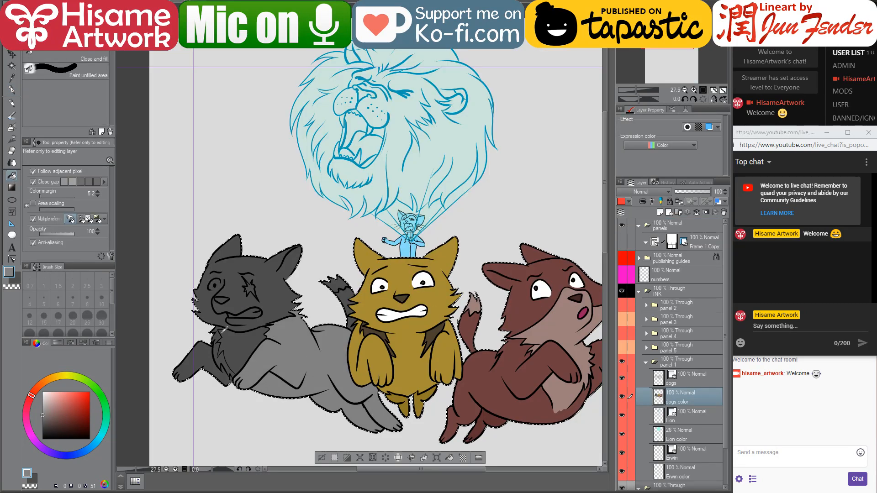
pyautogui.scroll(1, 217, 337)
pyautogui.click(209, 346)
pyautogui.click(225, 334)
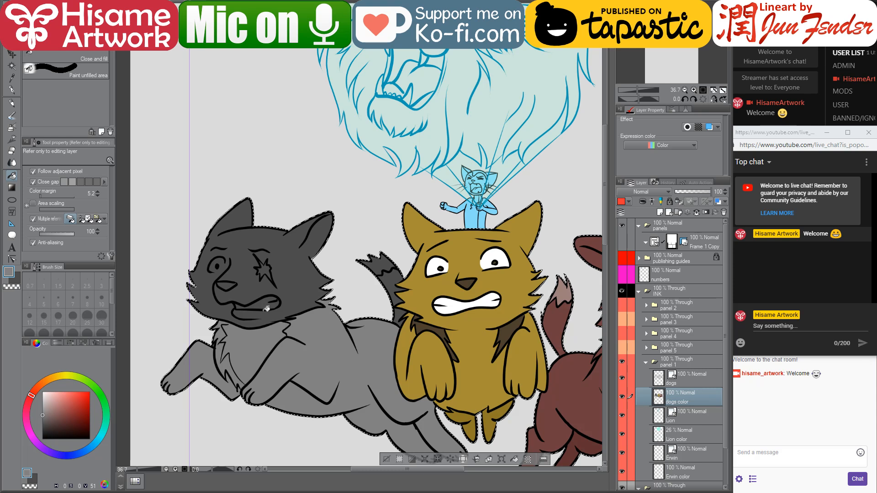
pyautogui.click(296, 280)
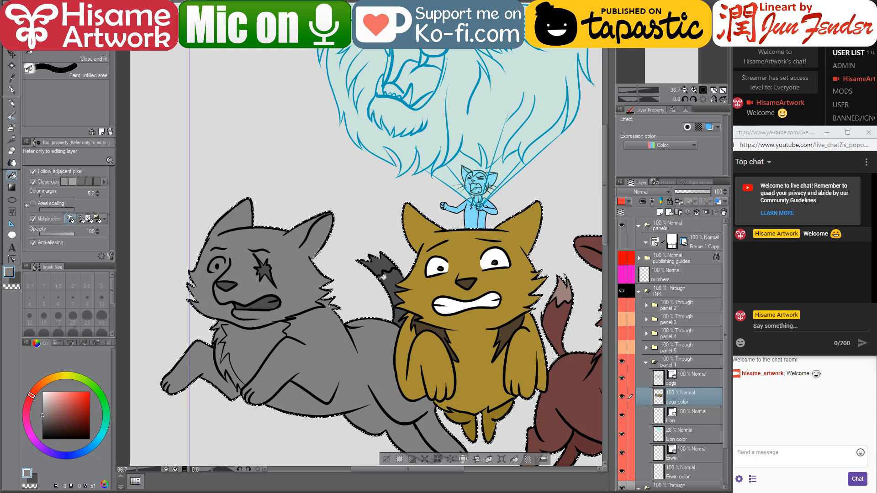
pyautogui.click(383, 277)
pyautogui.scroll(2, 368, 257)
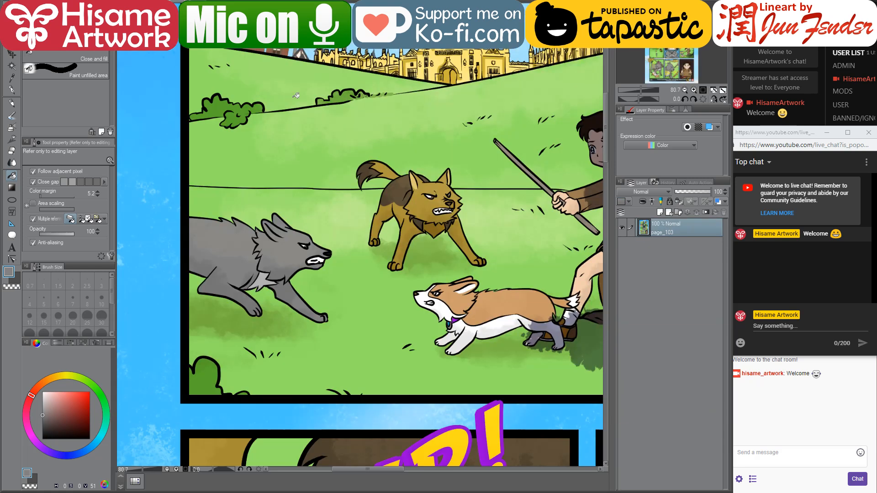
pyautogui.scroll(-2, 504, 407)
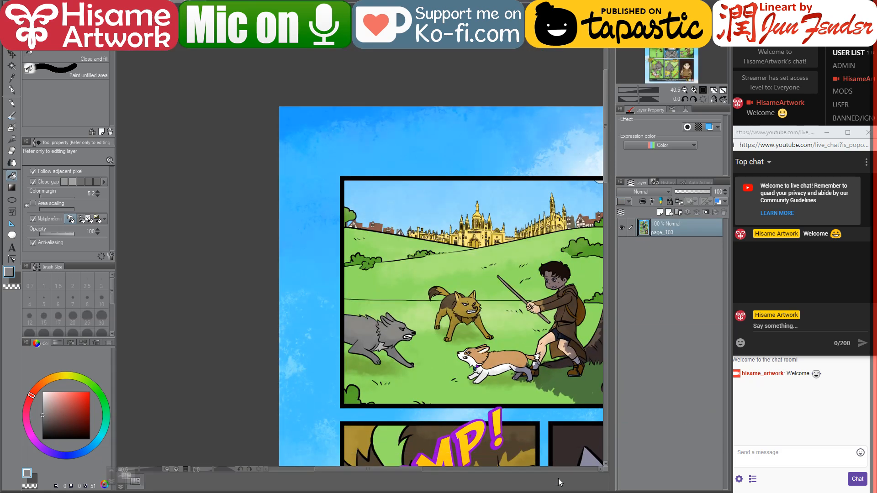
pyautogui.moveTo(570, 489); pyautogui.dragTo(570, 491)
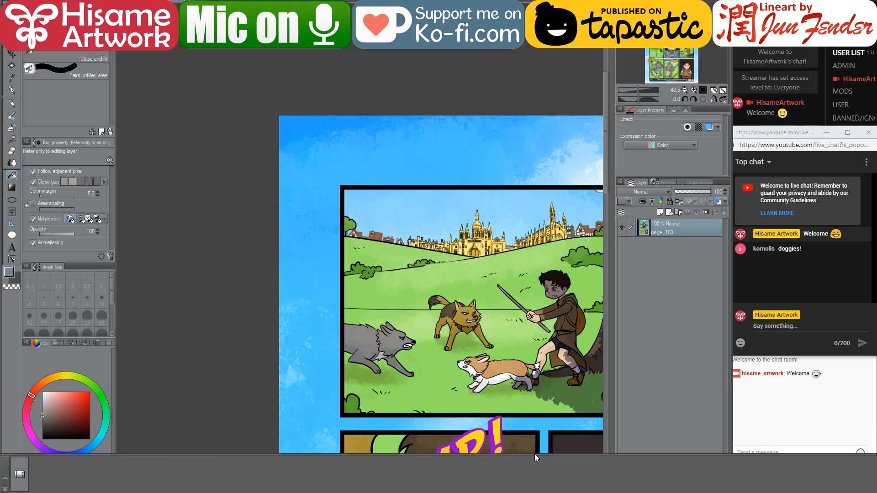
# Post the messages "Hiii :D" and "can you hear me ok" in the YouTube live chat and return to the page 103 canvas
pyautogui.click(806, 327)
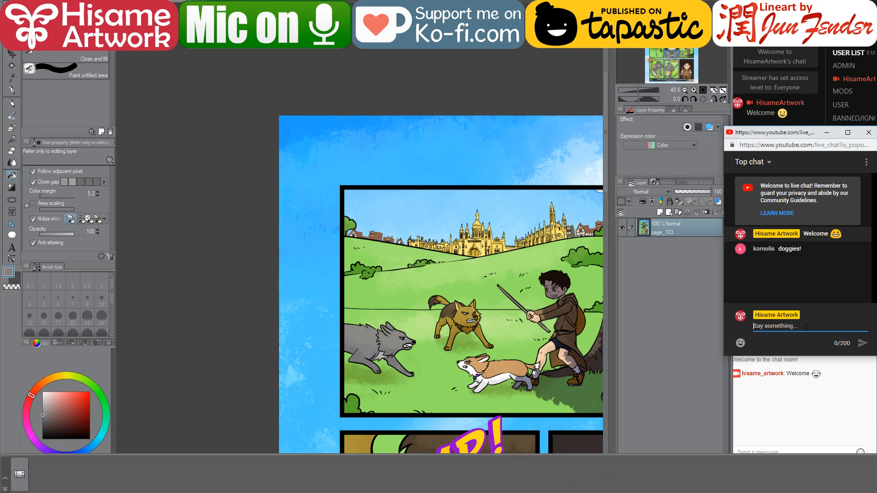
pyautogui.write('Hiii :D')
pyautogui.press('Return')
pyautogui.write('can you hear me ok')
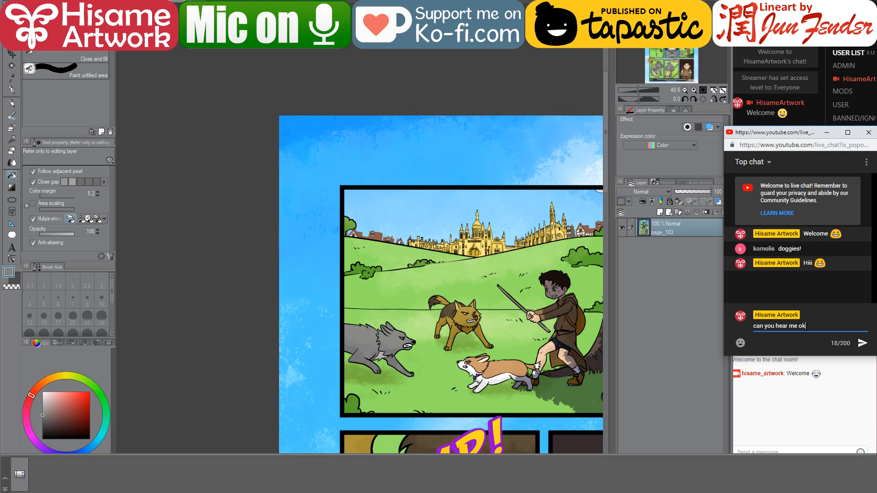
pyautogui.press('Return')
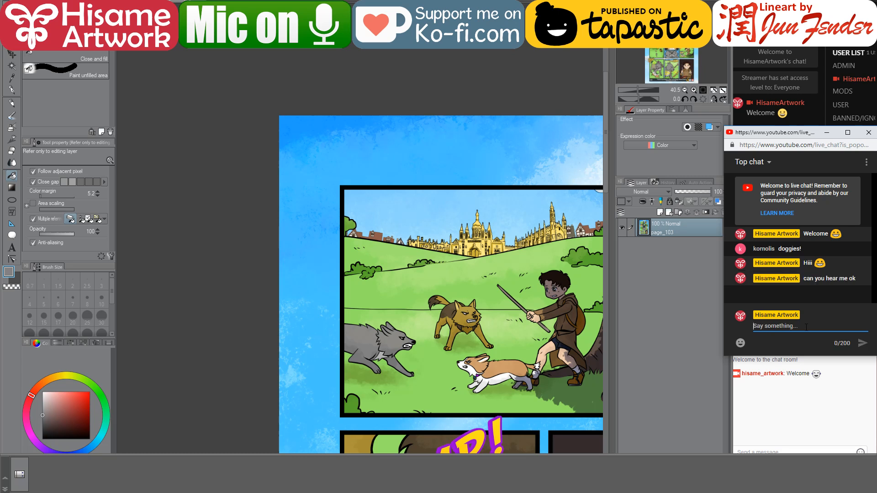
pyautogui.click(167, 262)
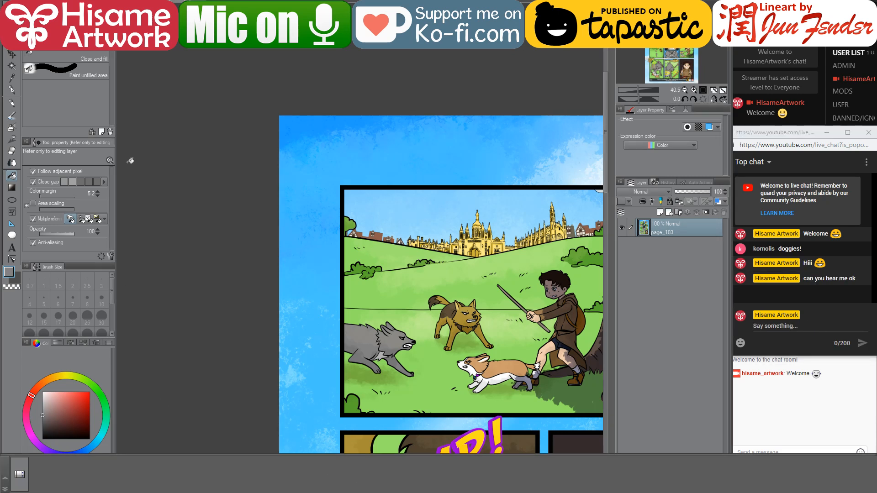
pyautogui.click(16, 55)
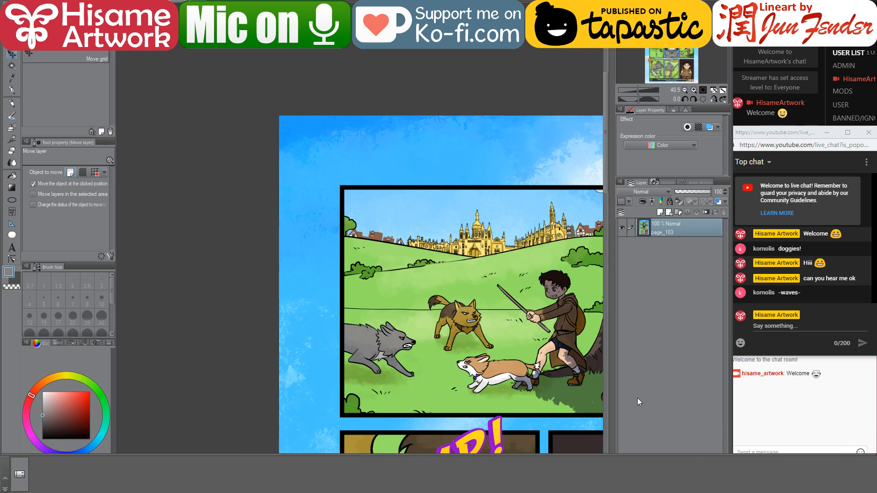
pyautogui.scroll(-5, 338, 264)
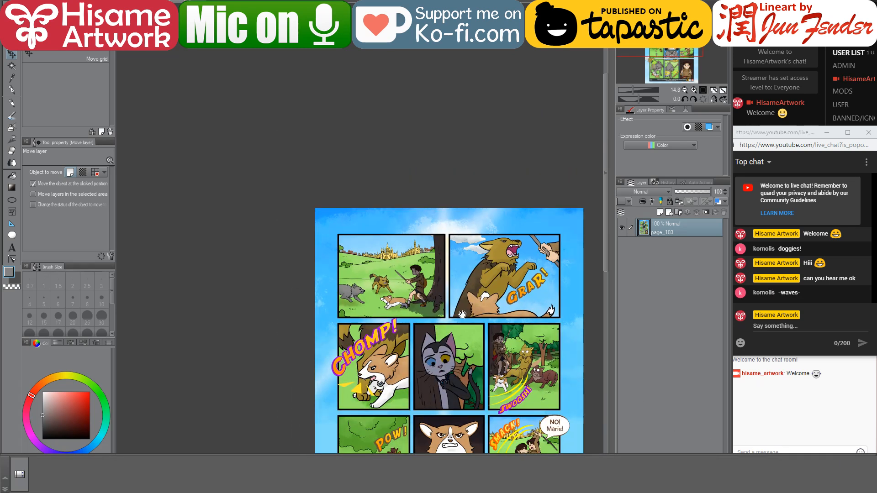
pyautogui.moveTo(461, 281); pyautogui.dragTo(417, 105)
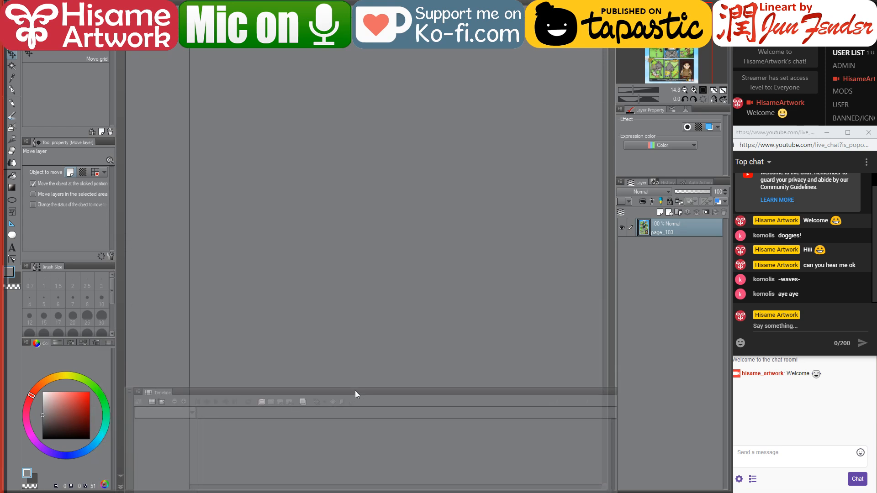
pyautogui.press('Tab')
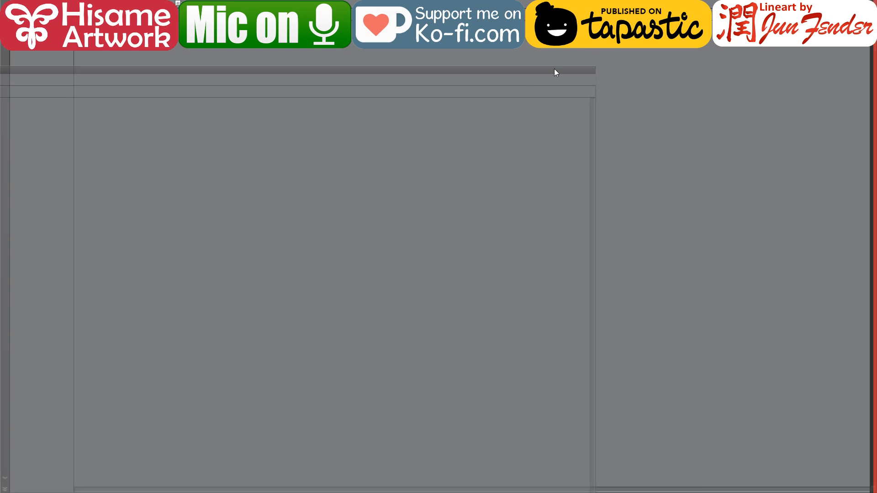
pyautogui.press('Tab')
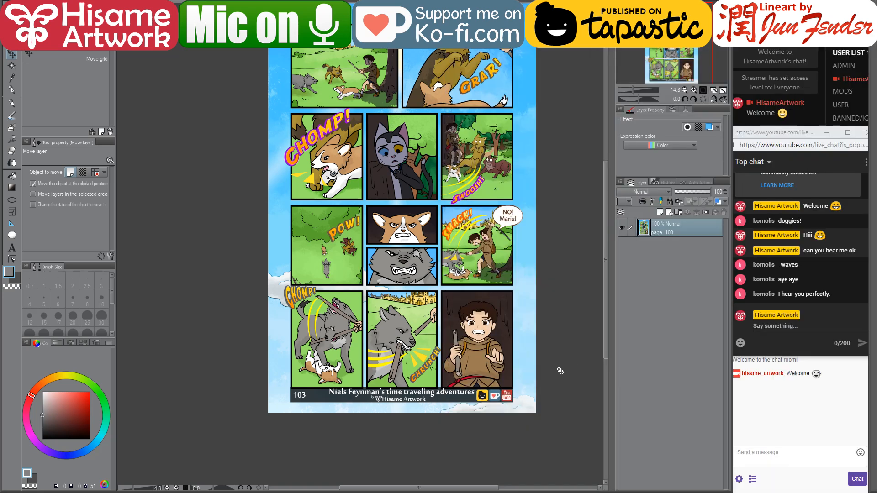
# Compare the left dog with the grey wolf on page 103 and sample the light grey of the wolf's chest fur
pyautogui.scroll(4, 421, 337)
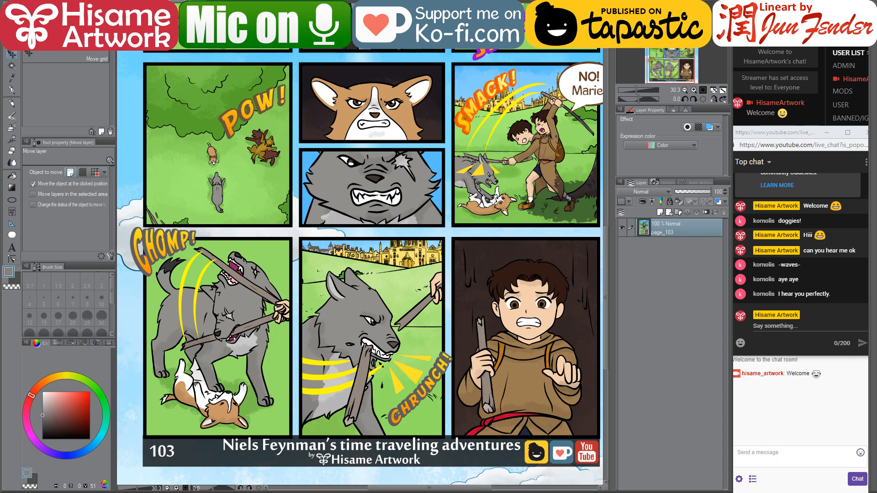
pyautogui.hotkey('ctrl', 'Tab')
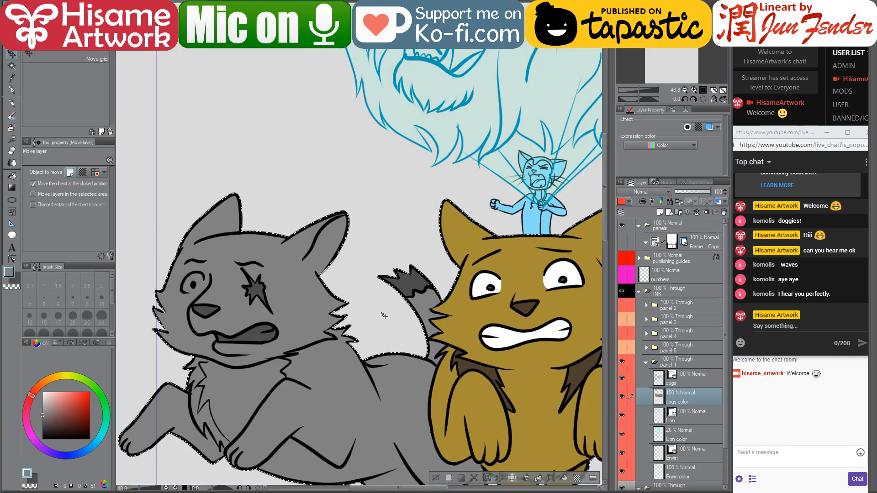
pyautogui.moveTo(401, 330); pyautogui.dragTo(404, 242)
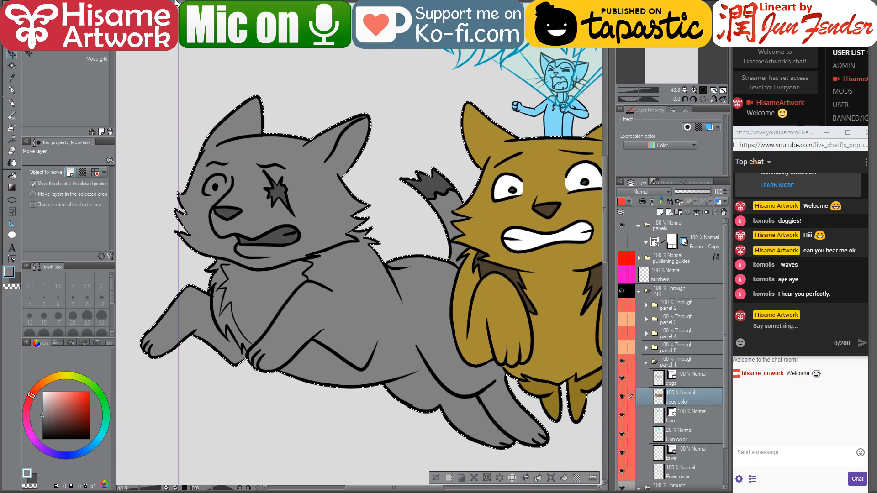
pyautogui.hotkey('ctrl', 'Tab')
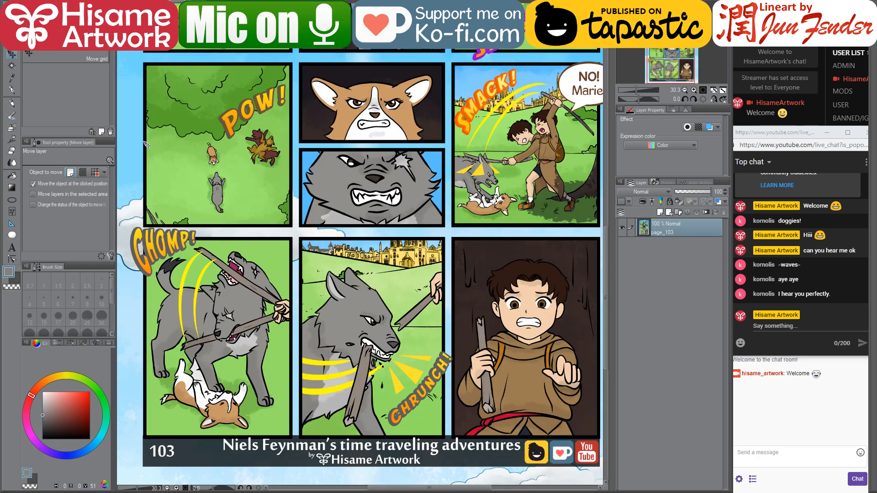
pyautogui.click(12, 176)
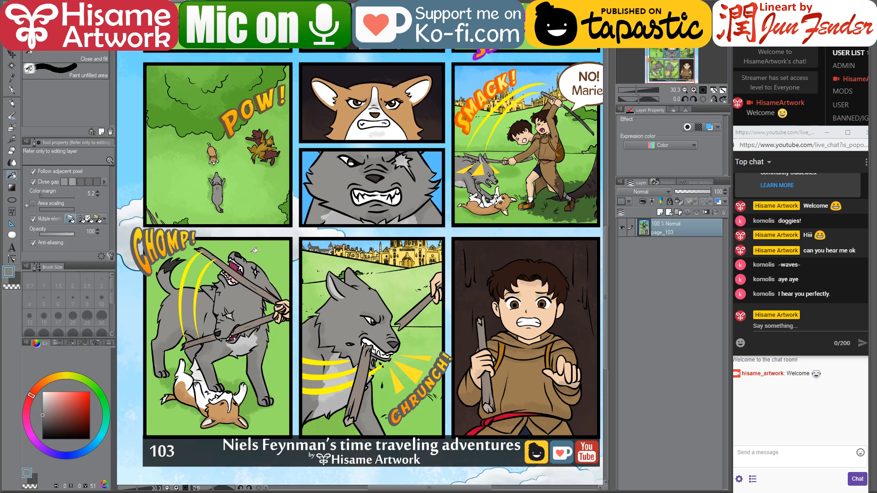
pyautogui.hotkey('ctrl', 'Tab')
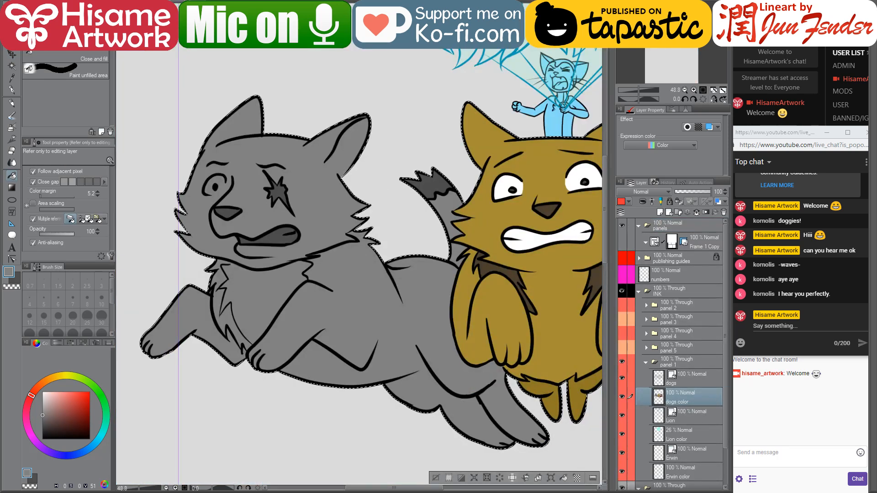
pyautogui.hotkey('ctrl', 'Tab')
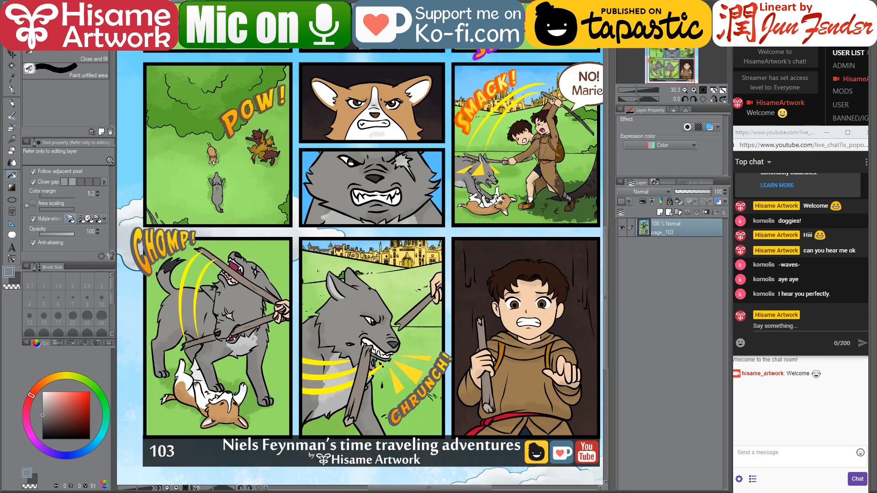
pyautogui.rightClick(255, 338)
pyautogui.hotkey('ctrl', 'Tab')
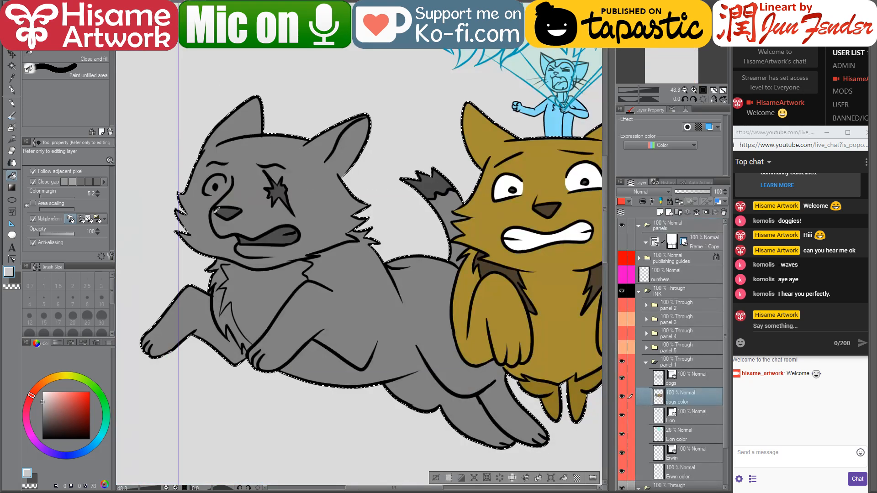
# Try to fill the left dog's open mouth and chest fur with the light grey, undoing each fill
pyautogui.scroll(2, 293, 233)
pyautogui.click(293, 234)
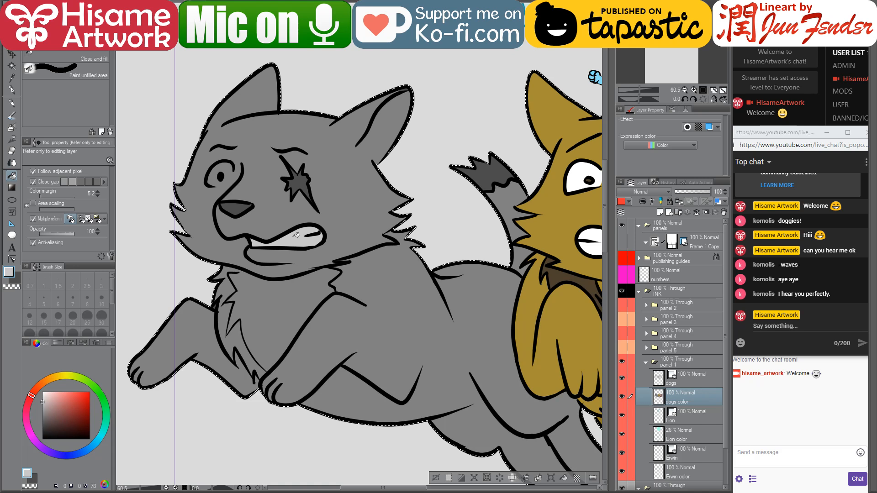
pyautogui.hotkey('ctrl', 'z')
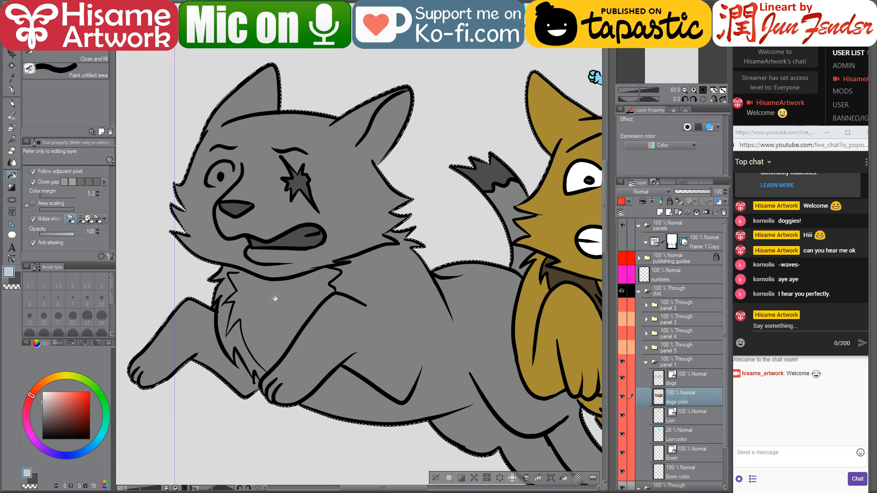
pyautogui.click(275, 298)
pyautogui.hotkey('ctrl', 'z')
# Fill the left dog's star-shaped eye scar with light grey and close the gap in the chest fur outline using the G-pen
pyautogui.click(289, 188)
pyautogui.scroll(1, 229, 320)
pyautogui.click(12, 89)
pyautogui.scroll(2, 223, 270)
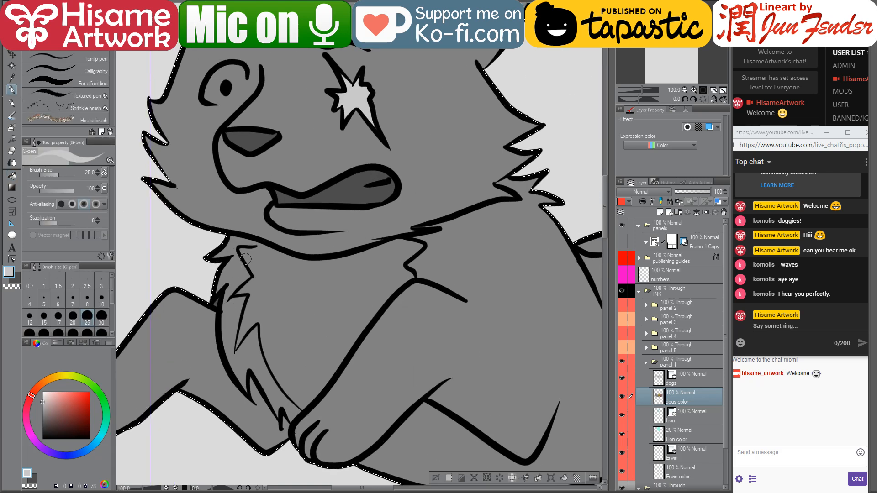
pyautogui.scroll(1, 227, 272)
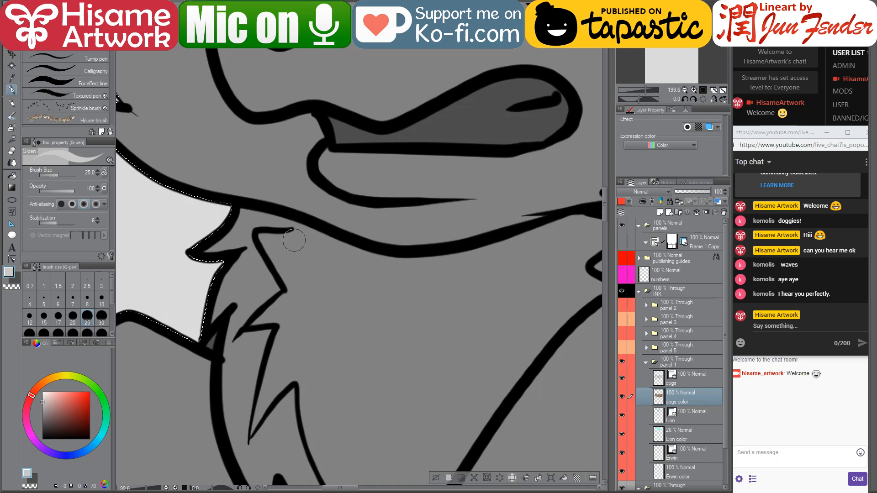
pyautogui.moveTo(288, 245); pyautogui.dragTo(315, 231)
pyautogui.moveTo(391, 311); pyautogui.dragTo(344, 216)
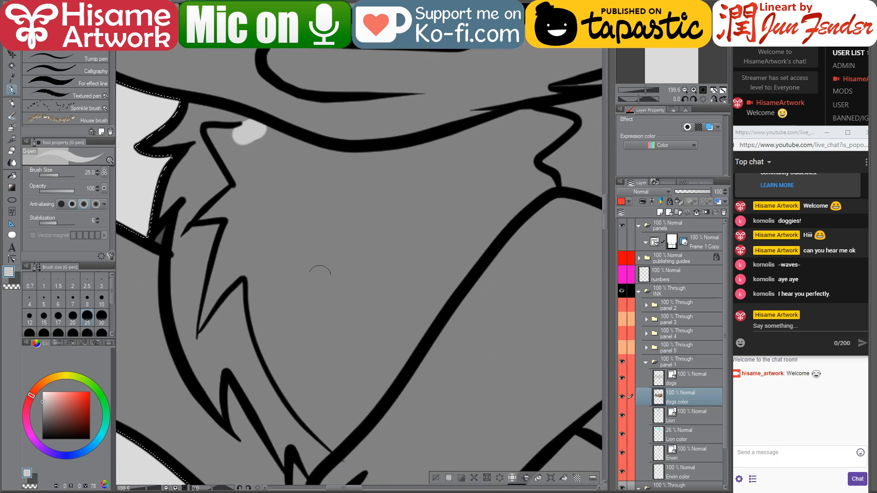
# Fill the left dog's enclosed chest fur patch with the same light grey
pyautogui.scroll(-3, 308, 319)
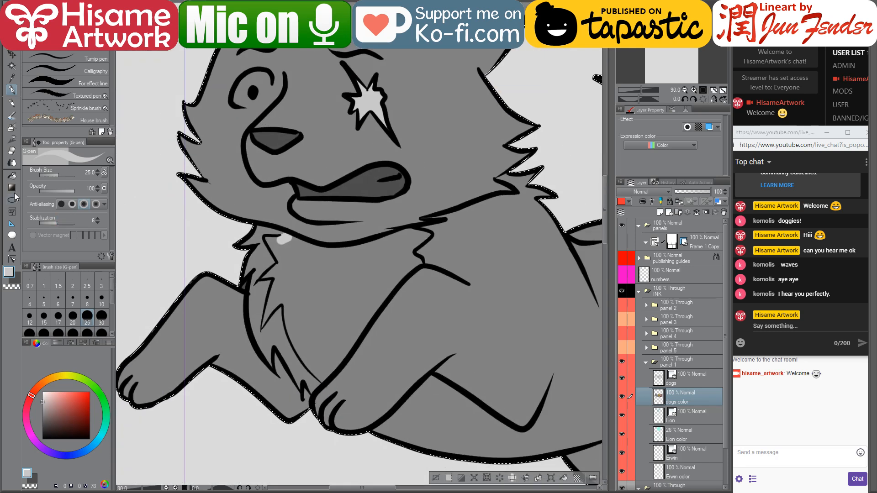
pyautogui.click(13, 175)
pyautogui.click(338, 285)
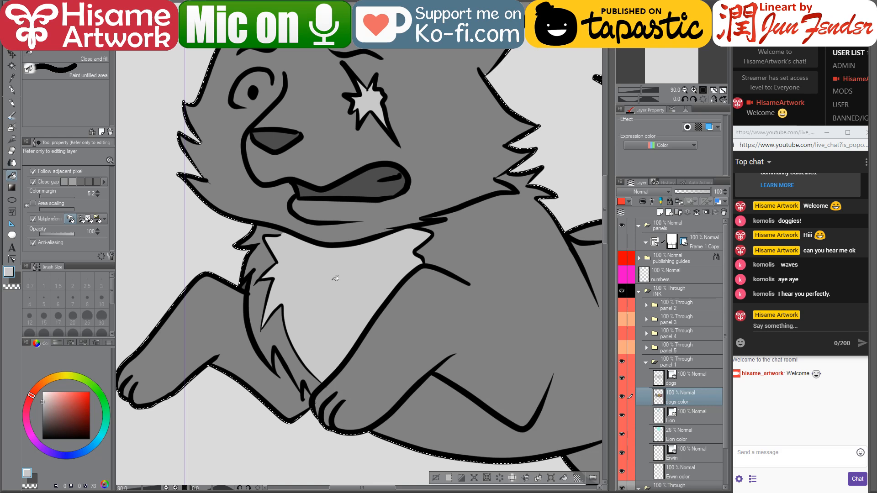
# Fill the left dog's teeth with white and paint the white of its open eye using the G-pen at size 60
pyautogui.moveTo(54, 395); pyautogui.dragTo(42, 390)
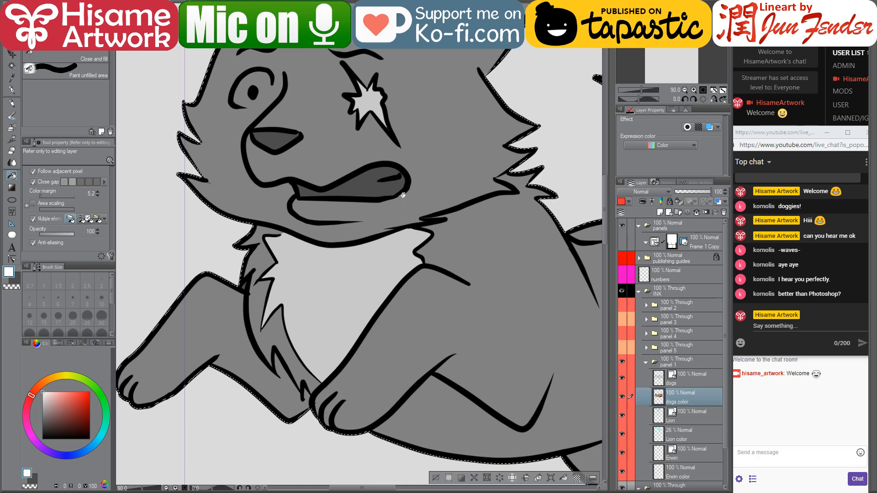
pyautogui.click(383, 187)
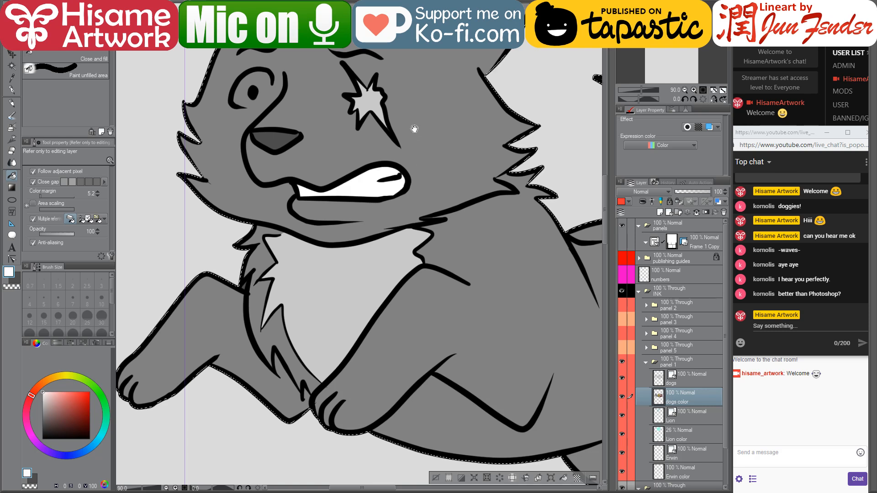
pyautogui.moveTo(424, 163); pyautogui.dragTo(457, 374)
pyautogui.click(12, 91)
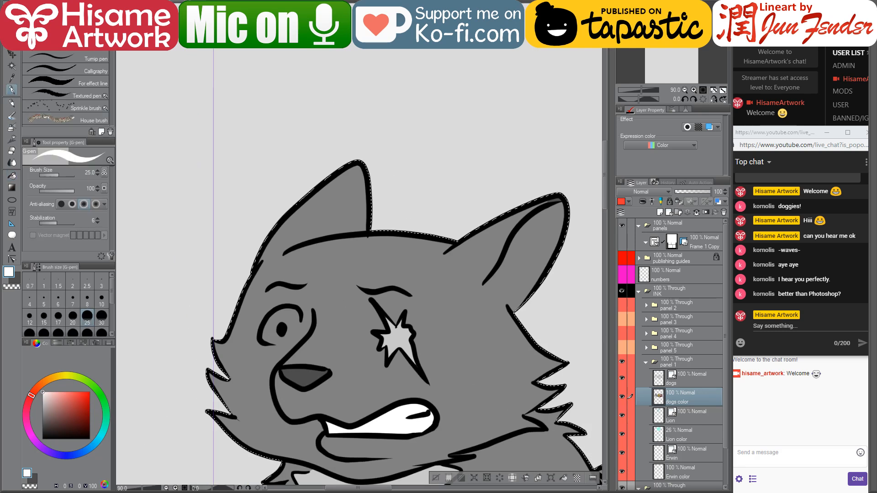
pyautogui.scroll(5, 342, 324)
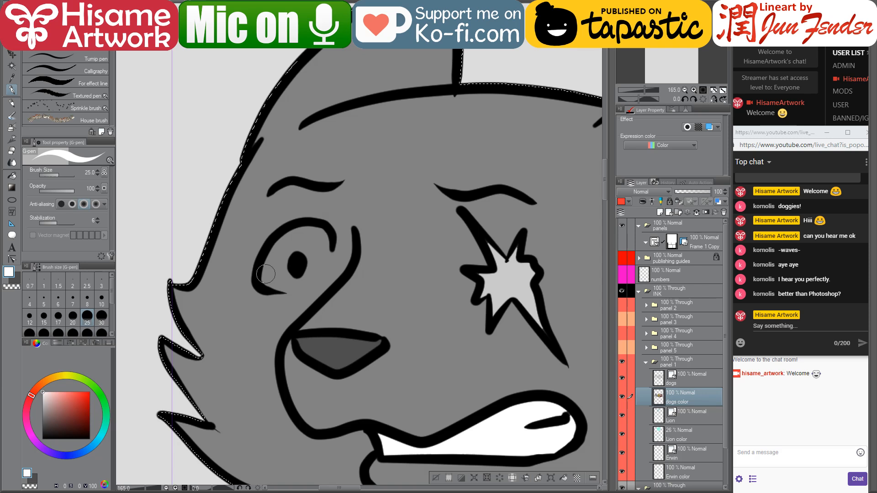
pyautogui.press(']')
pyautogui.press(']')
pyautogui.press(']')
pyautogui.press(']')
pyautogui.moveTo(310, 246)
pyautogui.mouseDown()
pyautogui.moveTo(275, 272)
pyautogui.moveTo(310, 249)
pyautogui.mouseUp()
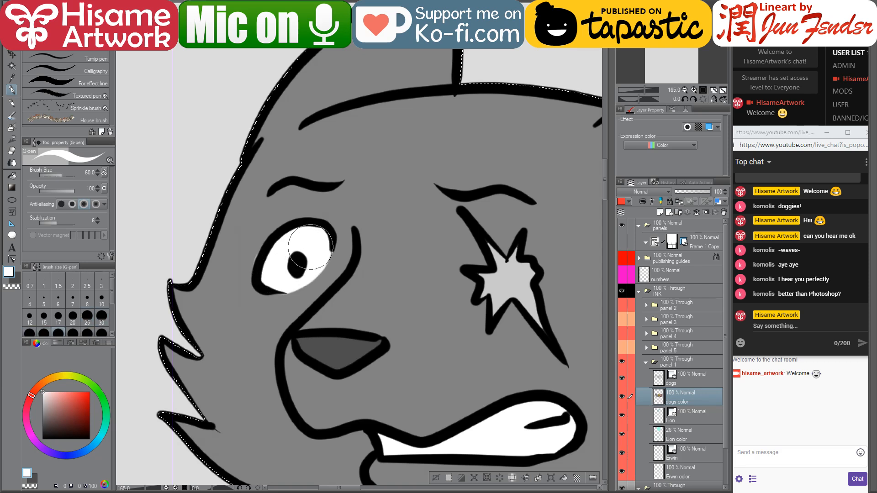
# Sample the left dog's fur grey and reduce the G-pen size to 30
pyautogui.keyDown('alt'); pyautogui.click(234, 226); pyautogui.keyUp('alt')
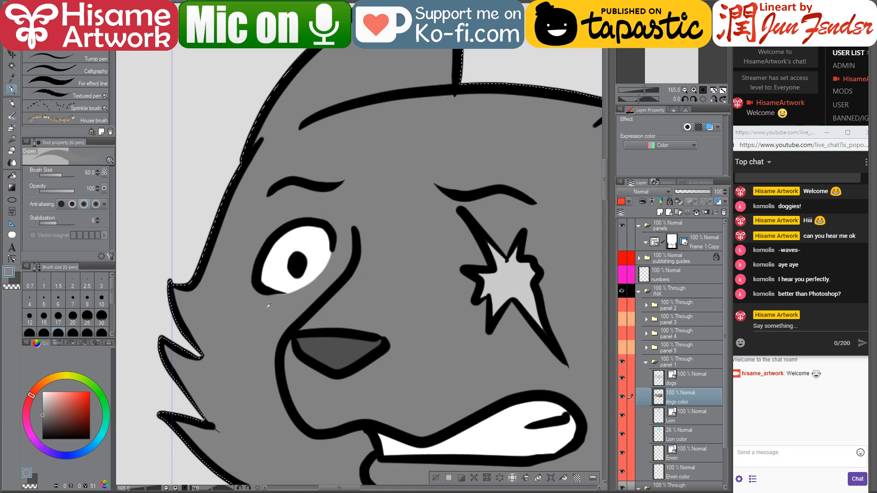
pyautogui.press('[')
pyautogui.press('[')
pyautogui.press('[')
# Adjust the end of the left dog's raised front leg outline at the neck fur with the Control point tool on the dogs layer
pyautogui.scroll(-3, 261, 269)
pyautogui.moveTo(316, 335); pyautogui.dragTo(369, 73)
pyautogui.click(12, 259)
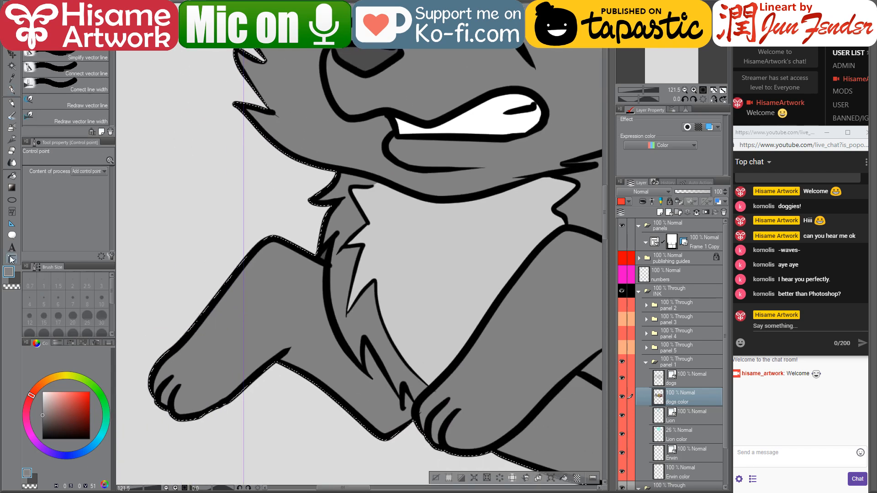
pyautogui.click(420, 413)
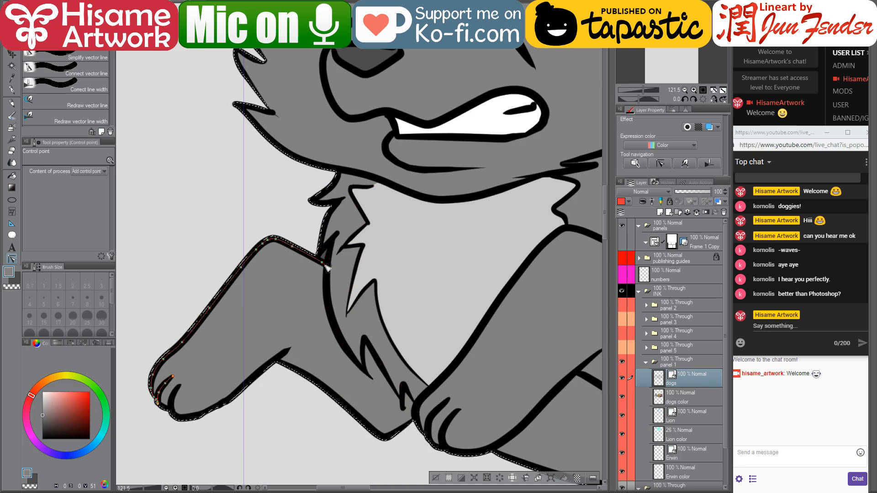
pyautogui.scroll(3, 269, 245)
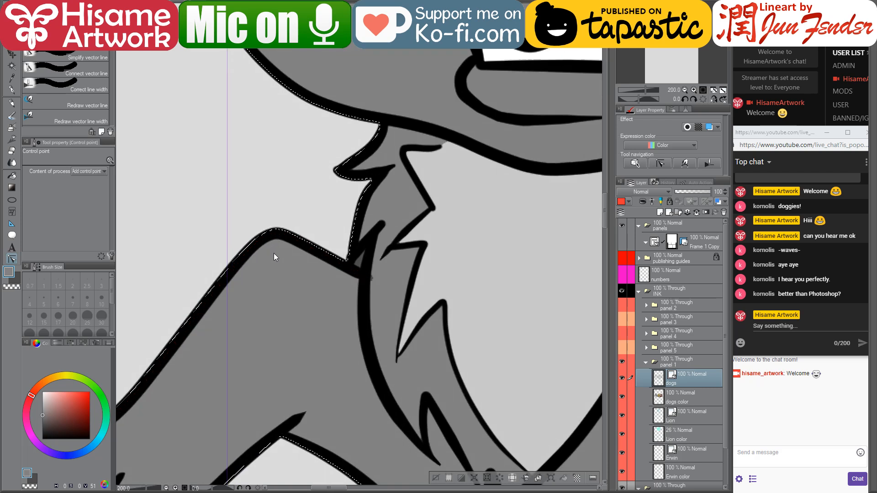
pyautogui.moveTo(267, 194)
pyautogui.mouseDown()
pyautogui.moveTo(361, 136)
pyautogui.moveTo(329, 172)
pyautogui.mouseUp()
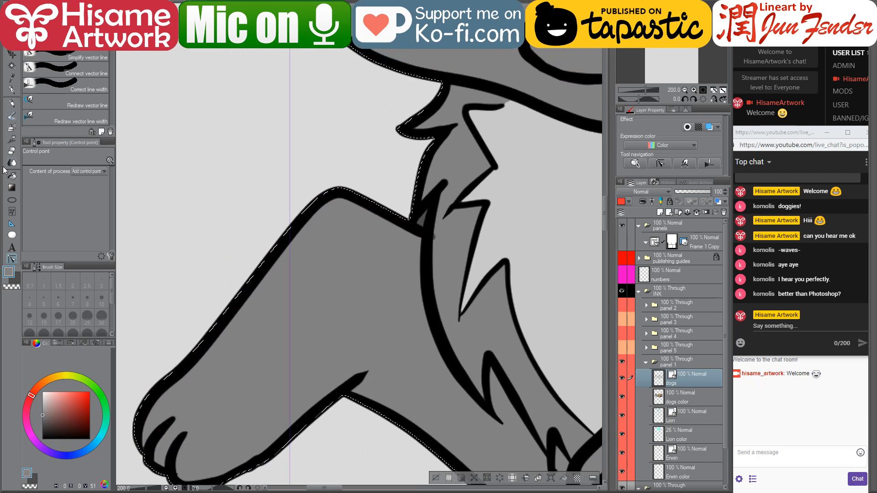
# Clean up the stray colour where the left dog's front leg meets its neck on the dogs color layer, using the G-pen and the Hard eraser
pyautogui.click(12, 90)
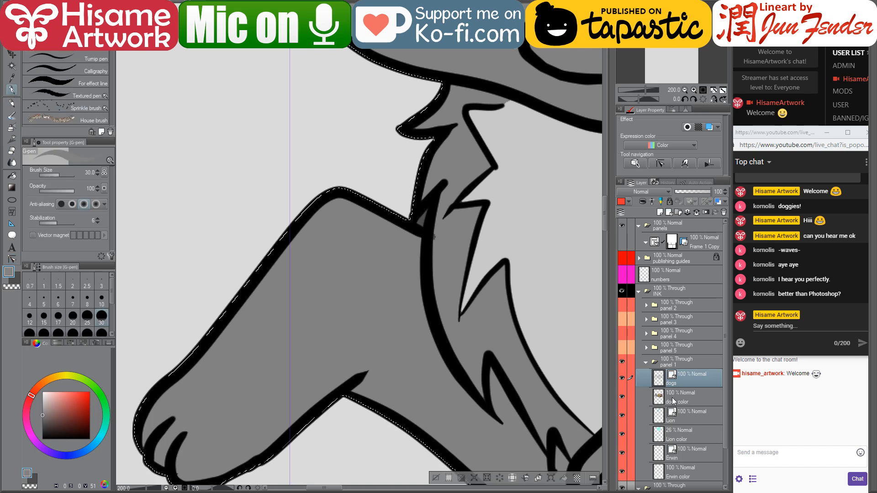
pyautogui.click(673, 398)
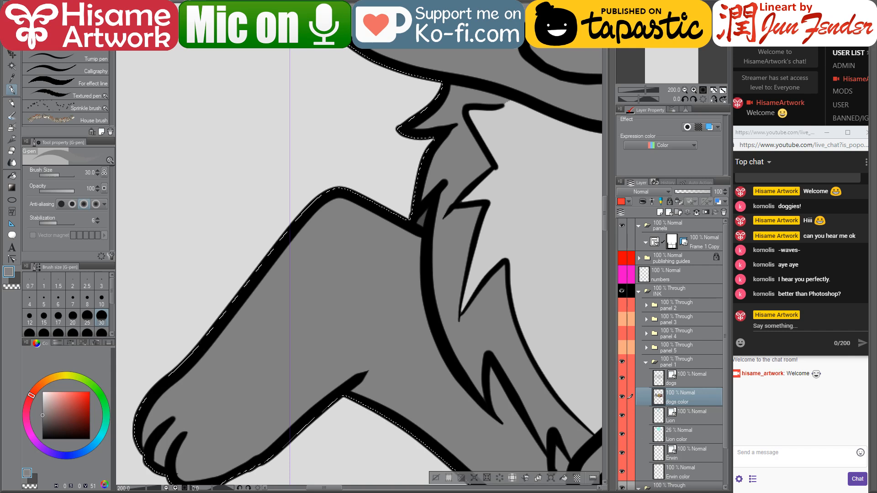
pyautogui.click(13, 151)
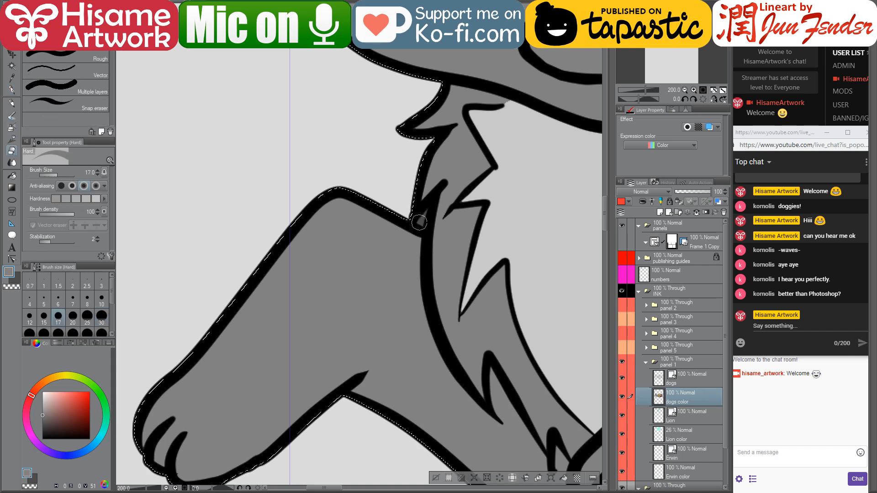
pyautogui.scroll(-5, 301, 289)
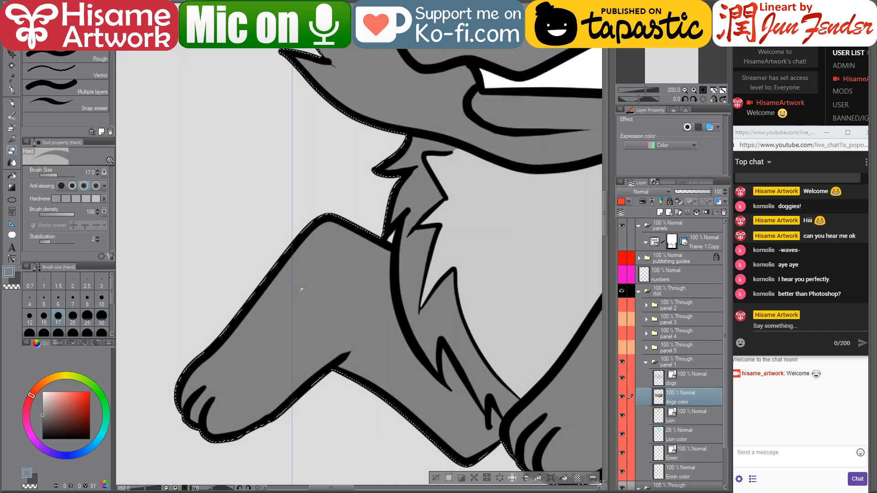
# Check all three coloured dogs in panel 1 and clear the selection around them
pyautogui.scroll(-3, 302, 288)
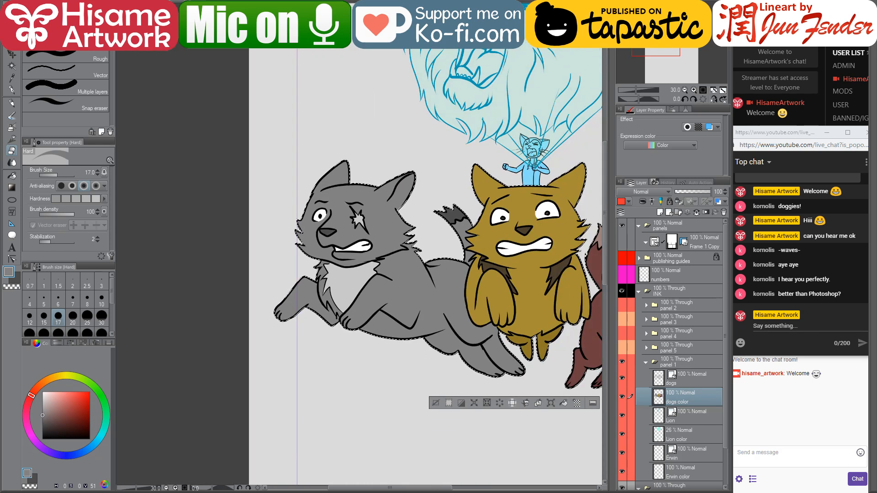
pyautogui.moveTo(524, 224); pyautogui.dragTo(371, 281)
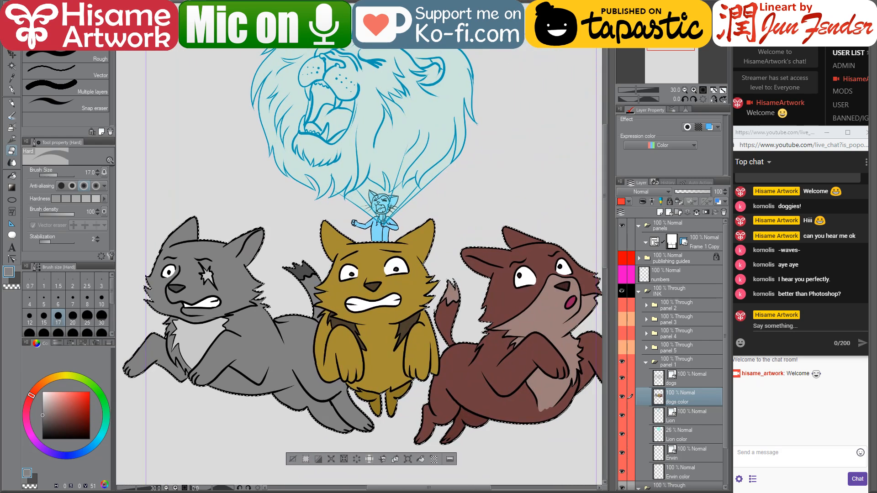
pyautogui.scroll(-1, 371, 281)
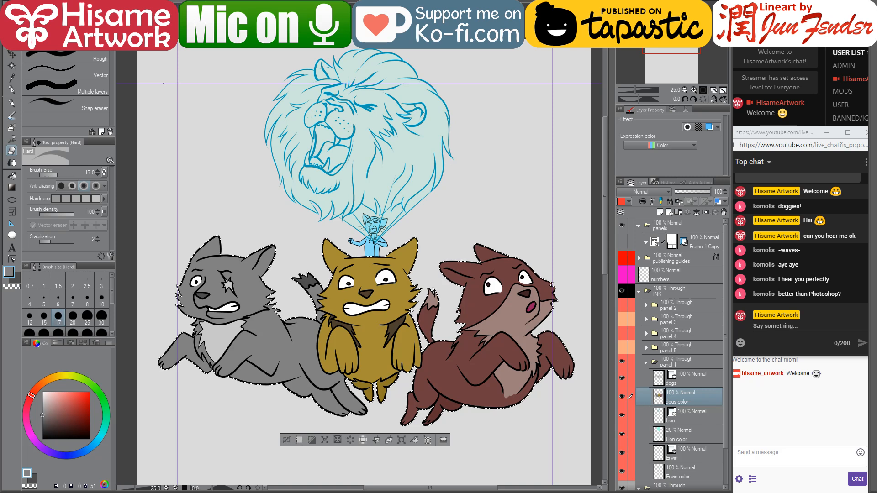
pyautogui.hotkey('ctrl', 'd')
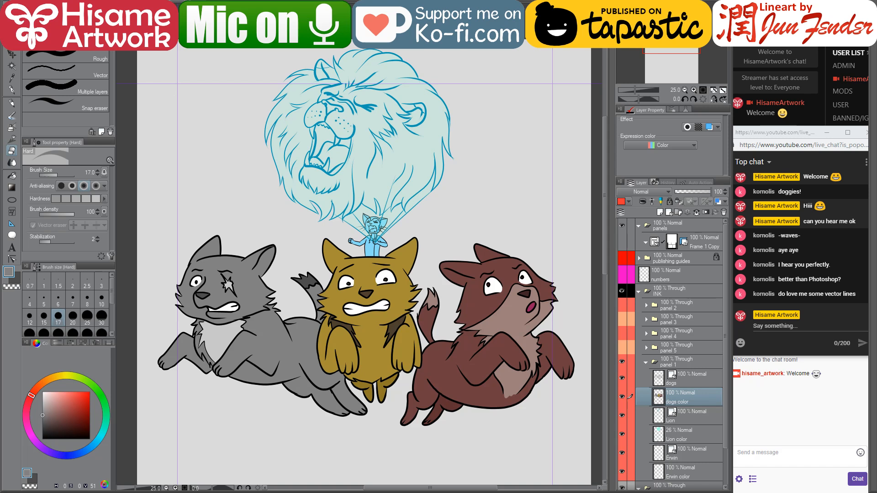
pyautogui.moveTo(344, 152); pyautogui.dragTo(356, 140)
# Show the publishing guides, the folders for panels 2 to 5 and the Frame 1 Copy panel borders
pyautogui.click(12, 90)
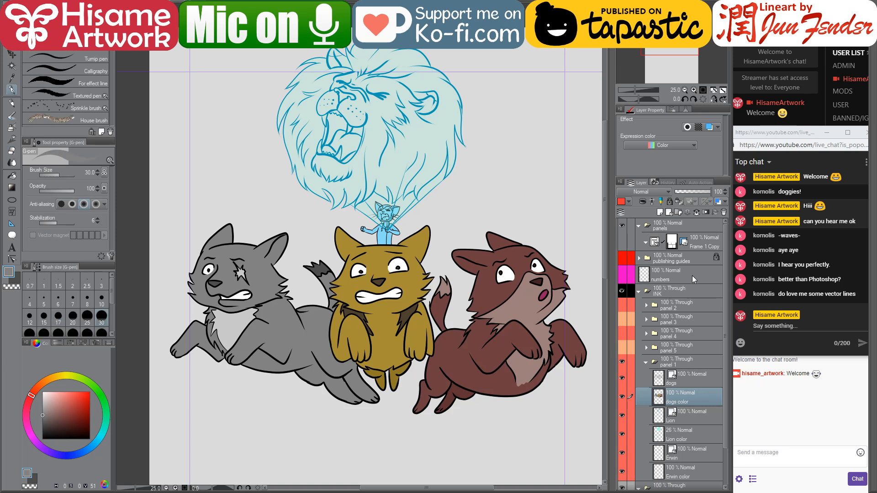
pyautogui.click(624, 257)
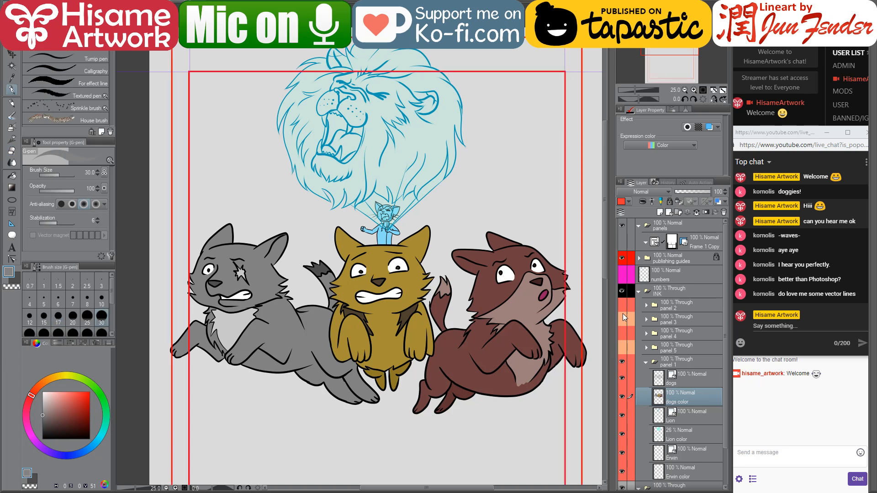
pyautogui.moveTo(623, 305); pyautogui.dragTo(626, 351)
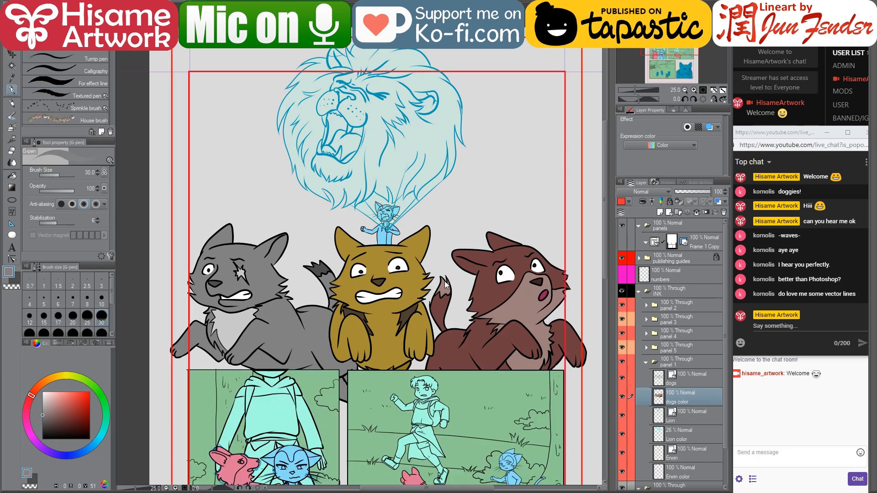
pyautogui.moveTo(482, 335)
pyautogui.mouseDown()
pyautogui.moveTo(476, 178)
pyautogui.moveTo(478, 189)
pyautogui.mouseUp()
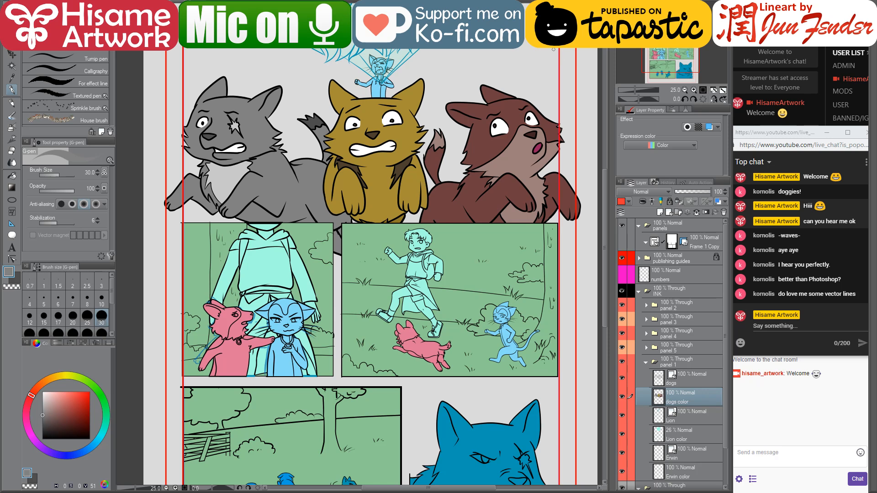
pyautogui.scroll(-1, 488, 161)
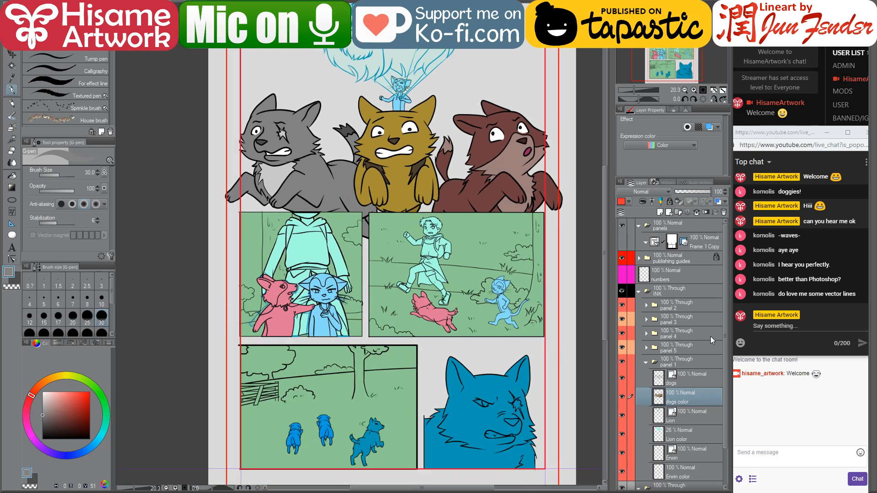
pyautogui.click(623, 241)
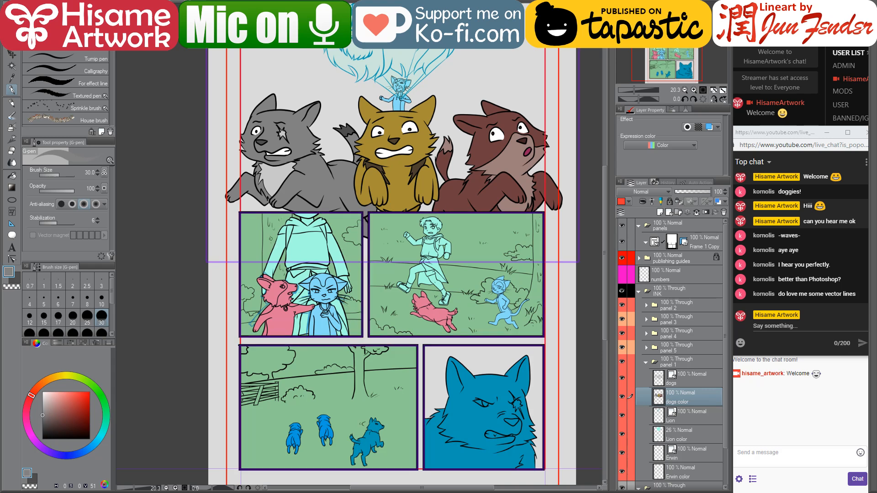
# Select Layer 4, the blue sketch behind the characters in panel 2, and hide it
pyautogui.moveTo(311, 172); pyautogui.dragTo(301, 203)
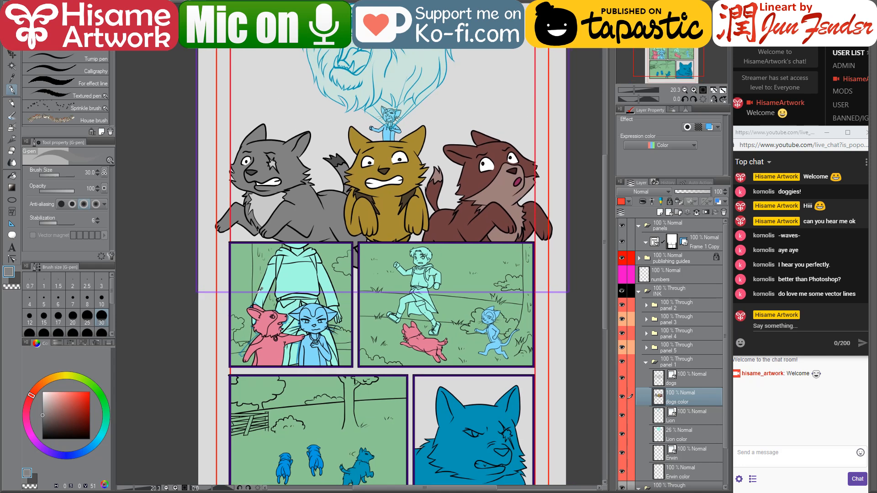
pyautogui.scroll(4, 259, 291)
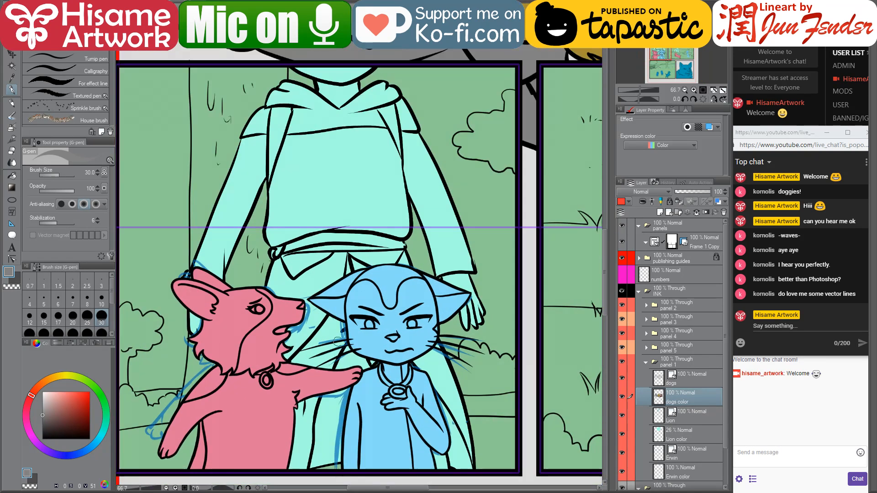
pyautogui.moveTo(349, 372); pyautogui.dragTo(344, 280)
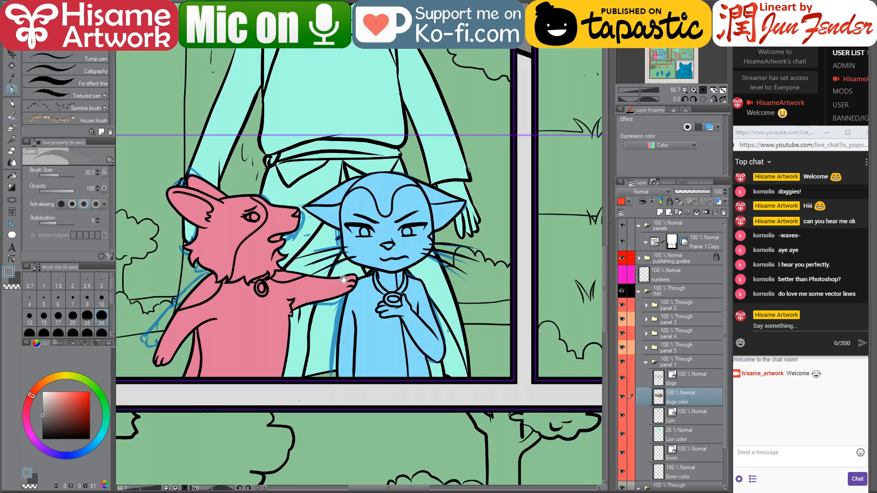
pyautogui.keyDown('ctrl'); pyautogui.keyDown('shift'); pyautogui.click(335, 322); pyautogui.keyUp('shift'); pyautogui.keyUp('ctrl')
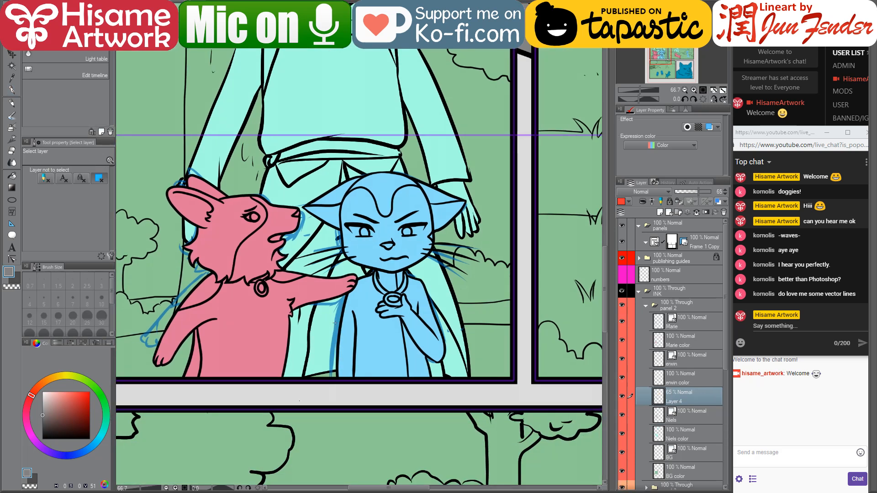
pyautogui.click(623, 397)
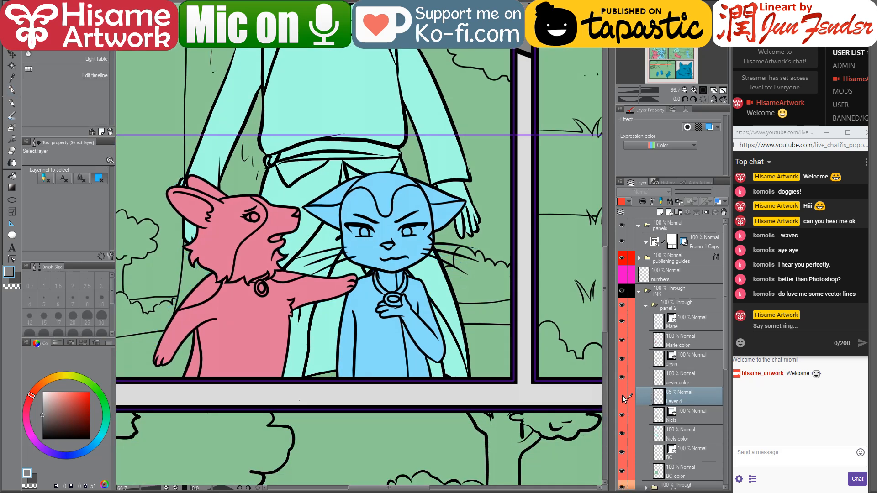
pyautogui.moveTo(369, 208); pyautogui.dragTo(389, 292)
pyautogui.moveTo(420, 240); pyautogui.dragTo(438, 236)
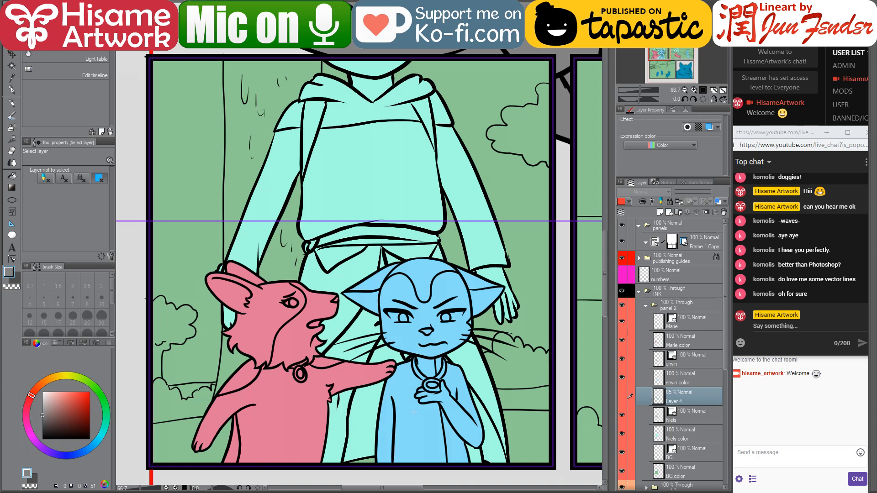
# Select the cat's silhouette in panel 2 on the erwin color layer and check page 103 for the cat's colours
pyautogui.click(659, 379)
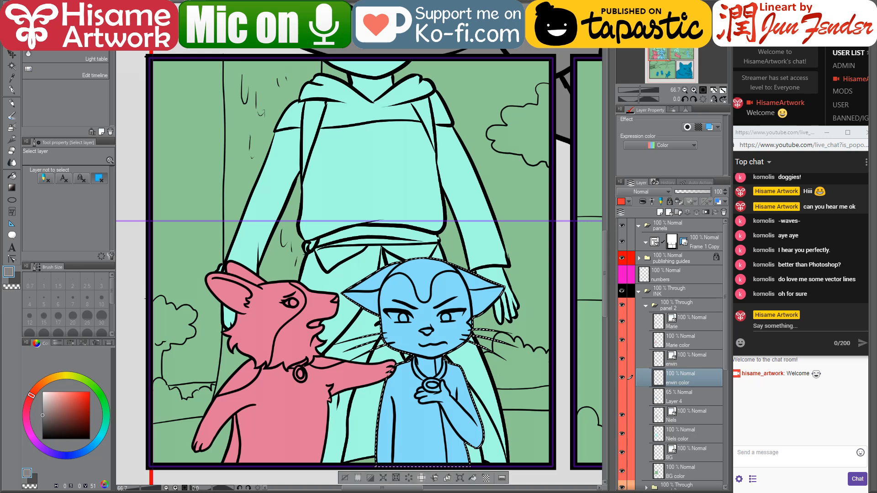
pyautogui.hotkey('ctrl', 'Tab')
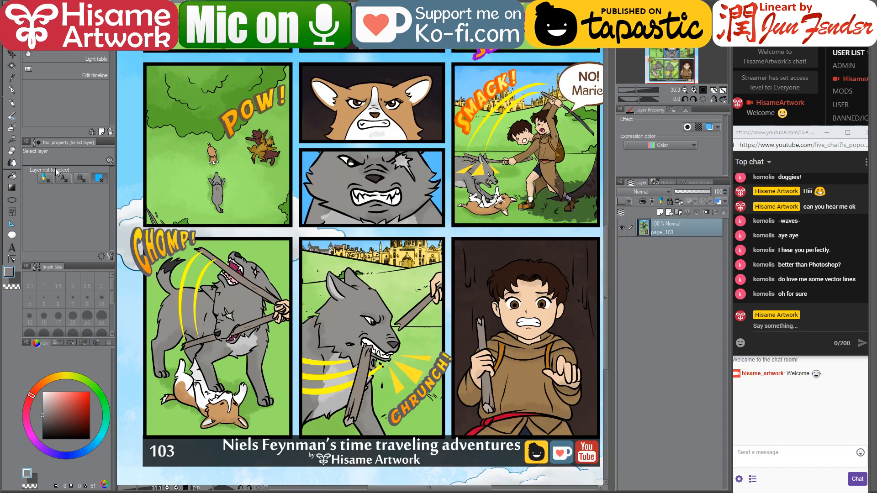
pyautogui.click(11, 90)
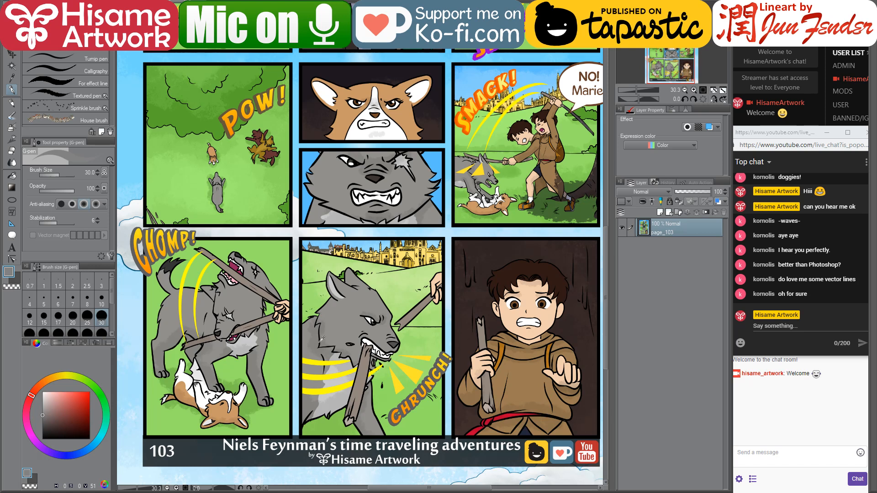
pyautogui.scroll(2, 322, 340)
pyautogui.scroll(-2, 322, 340)
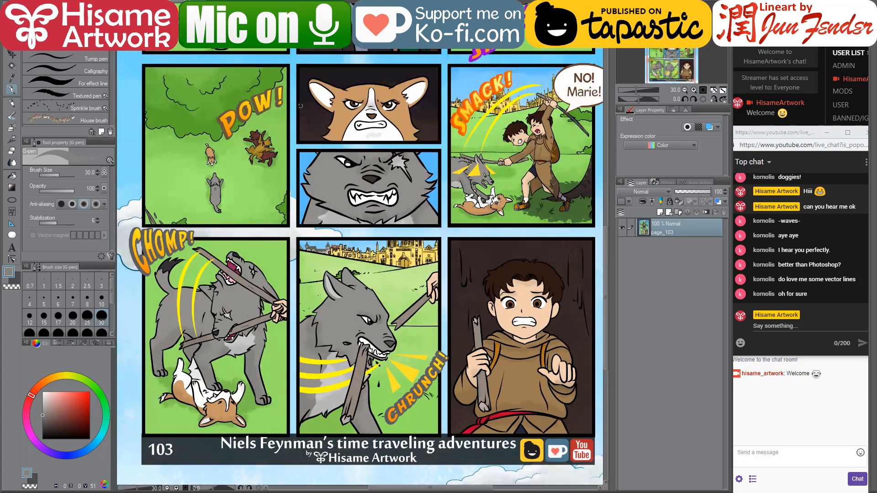
pyautogui.scroll(3, 301, 106)
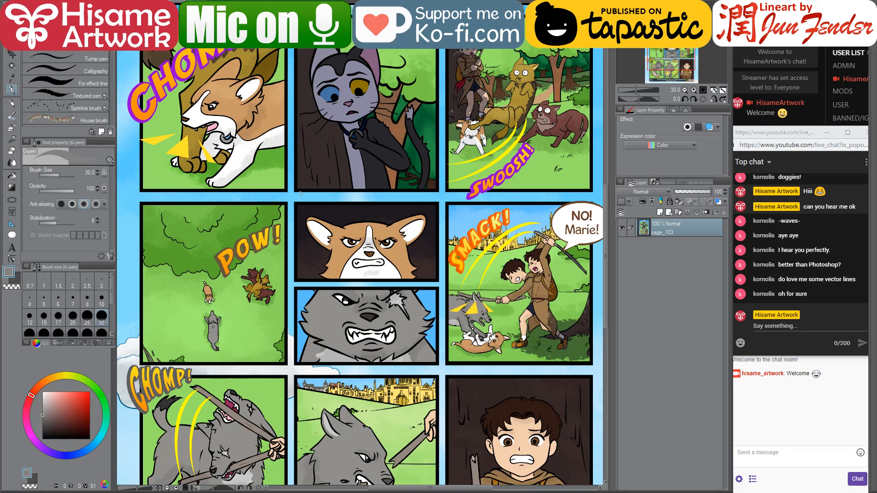
# Browse the comic's page files and open page_94-clip.clip as the colour reference for the cat
pyautogui.hotkey('alt', 'Tab')
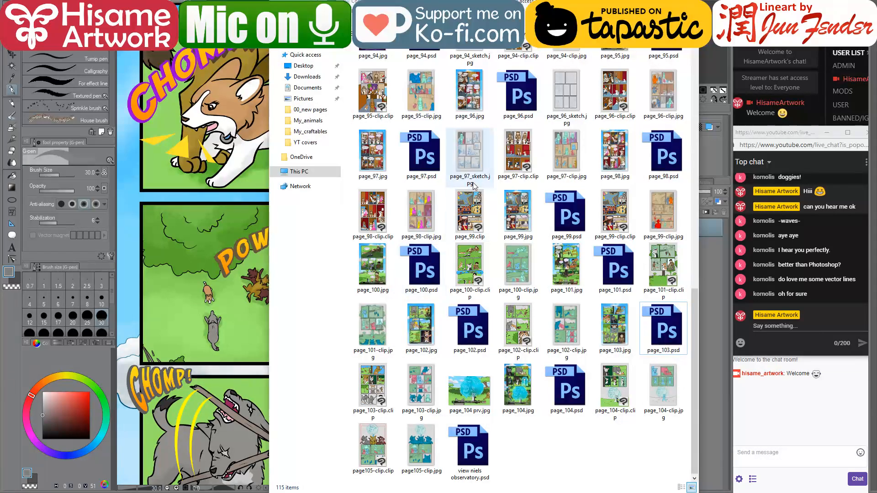
pyautogui.scroll(10, 558, 307)
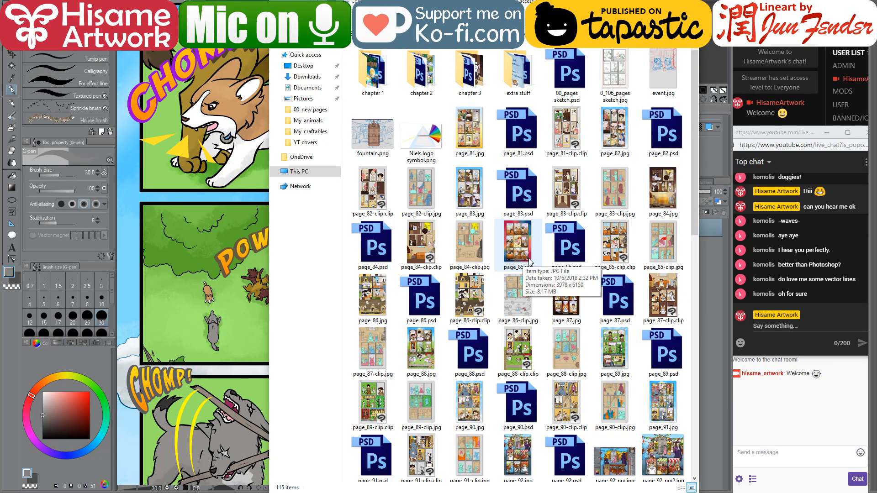
pyautogui.scroll(-5, 529, 261)
pyautogui.click(513, 265)
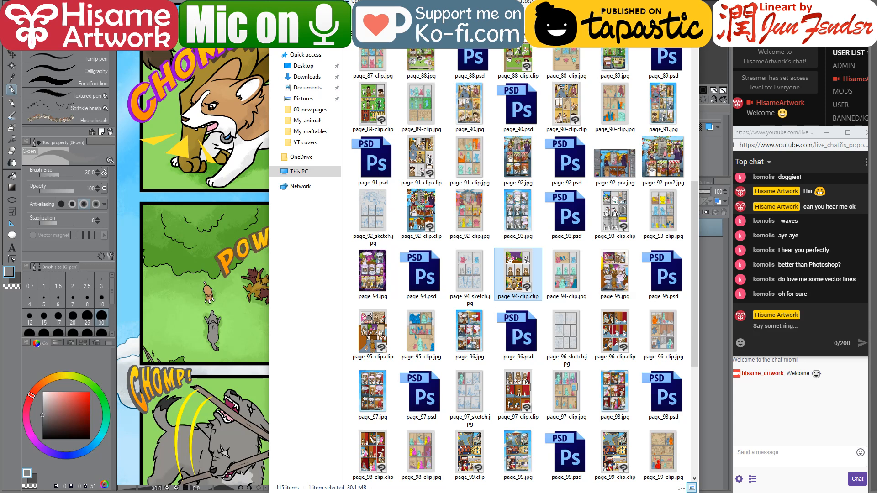
pyautogui.press('Return')
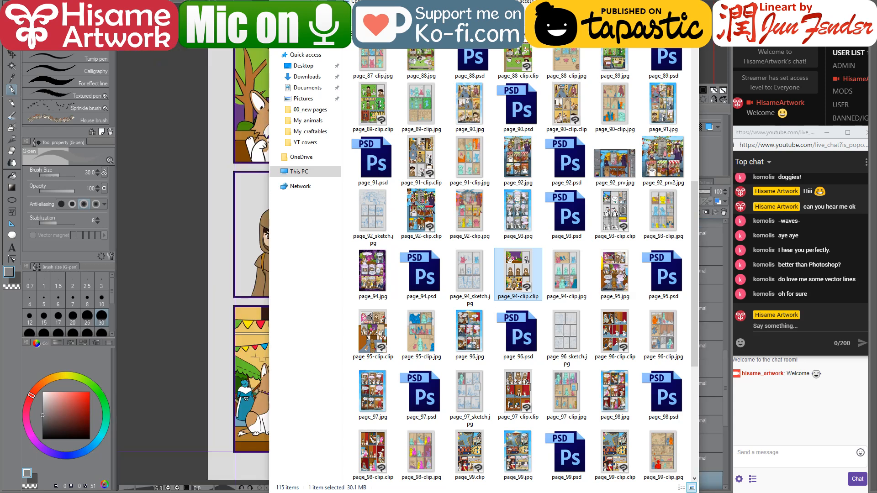
pyautogui.scroll(3, 410, 73)
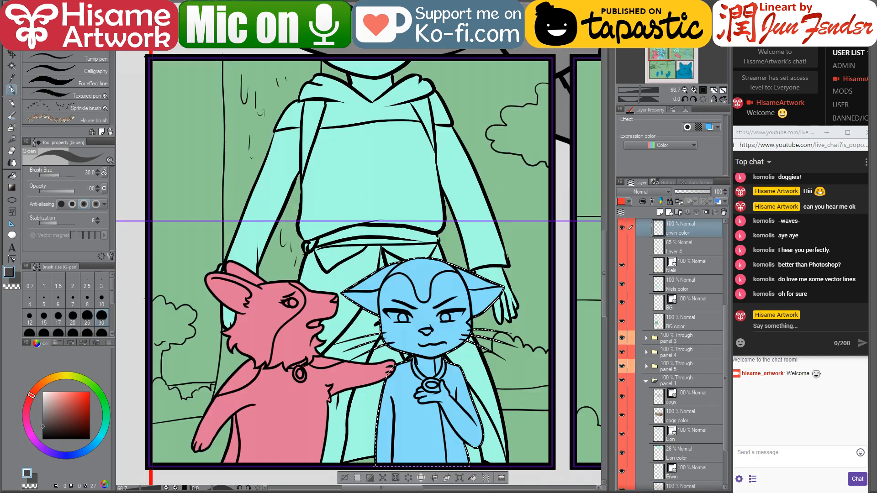
# Paint the whole selected cat in panel 2 dark grey with the G-pen at brush size 500
pyautogui.click(12, 175)
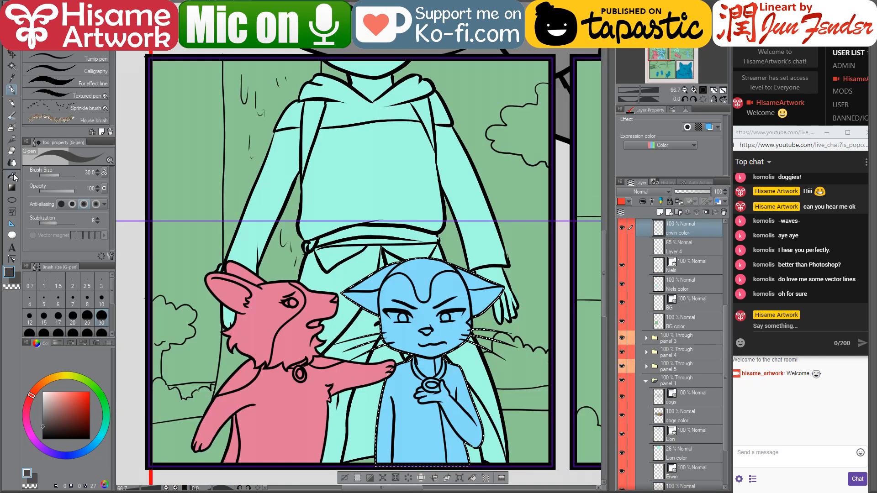
pyautogui.click(12, 90)
pyautogui.moveTo(417, 283)
pyautogui.mouseDown()
pyautogui.moveTo(418, 410)
pyautogui.moveTo(484, 370)
pyautogui.moveTo(439, 392)
pyautogui.mouseUp()
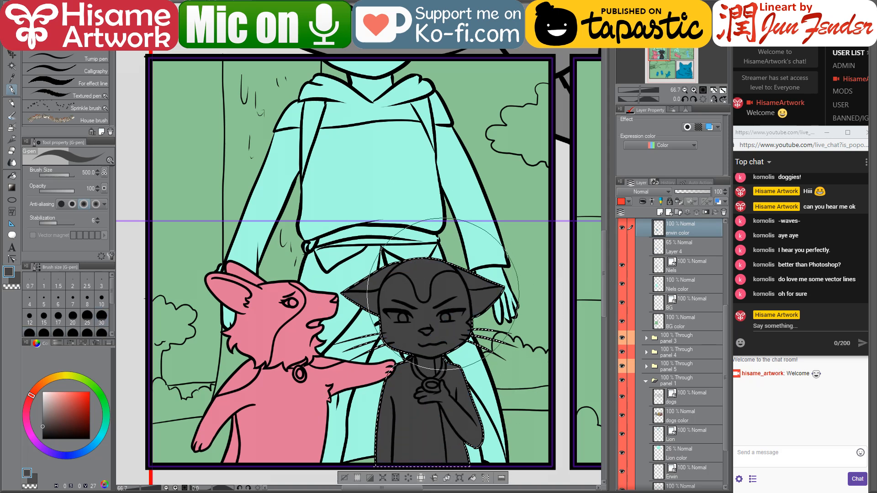
pyautogui.moveTo(452, 295); pyautogui.dragTo(442, 253)
# Fill the cat's chest, face, neck and the outer part of the ear nearest the dog with white
pyautogui.click(42, 392)
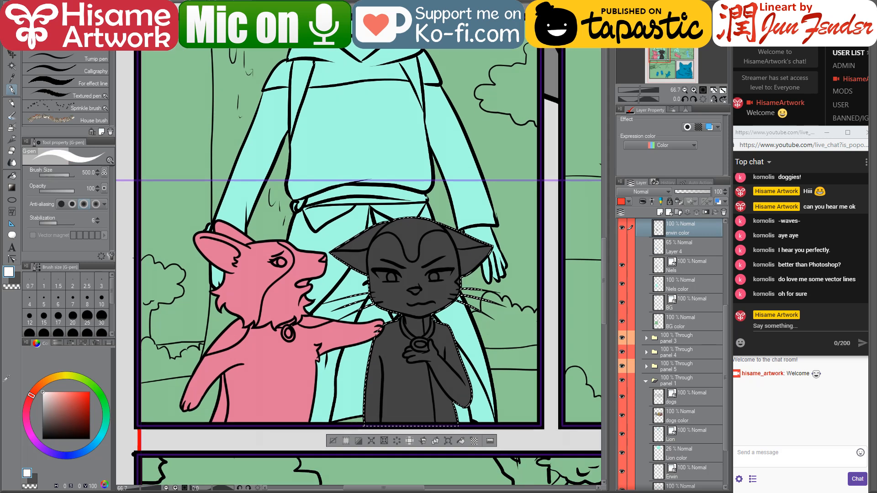
pyautogui.click(12, 175)
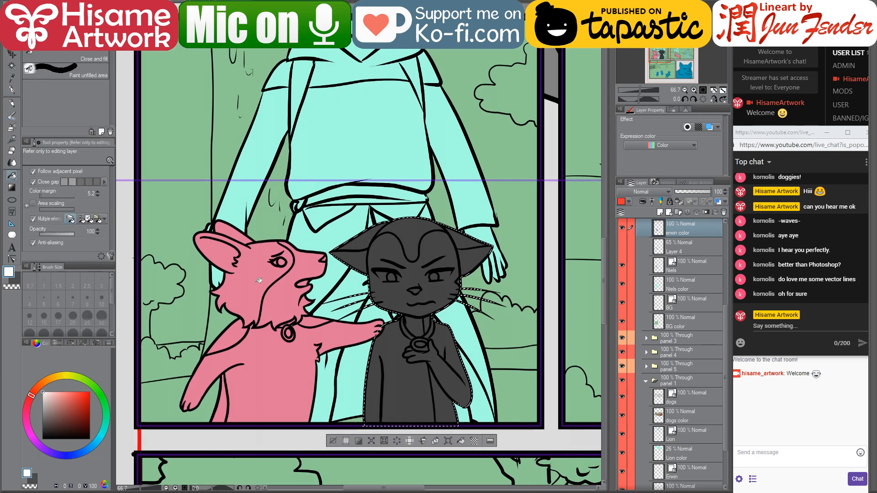
pyautogui.click(421, 391)
pyautogui.scroll(2, 408, 390)
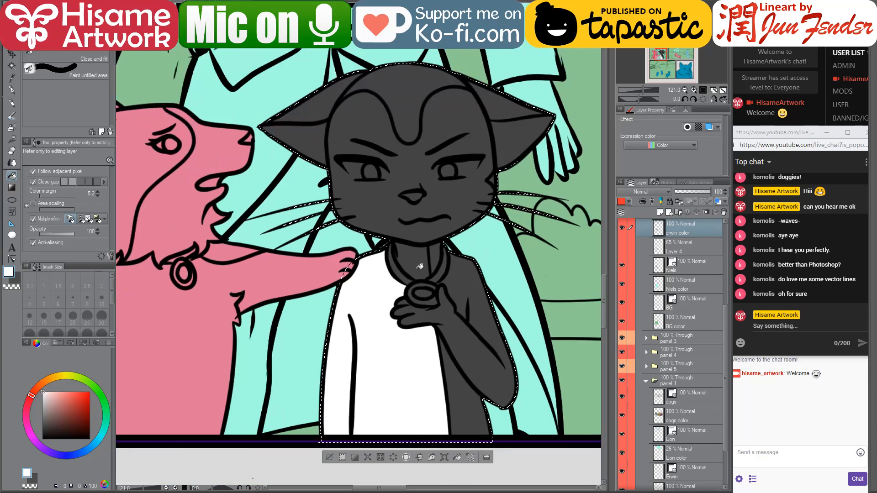
pyautogui.scroll(1, 287, 231)
pyautogui.click(415, 222)
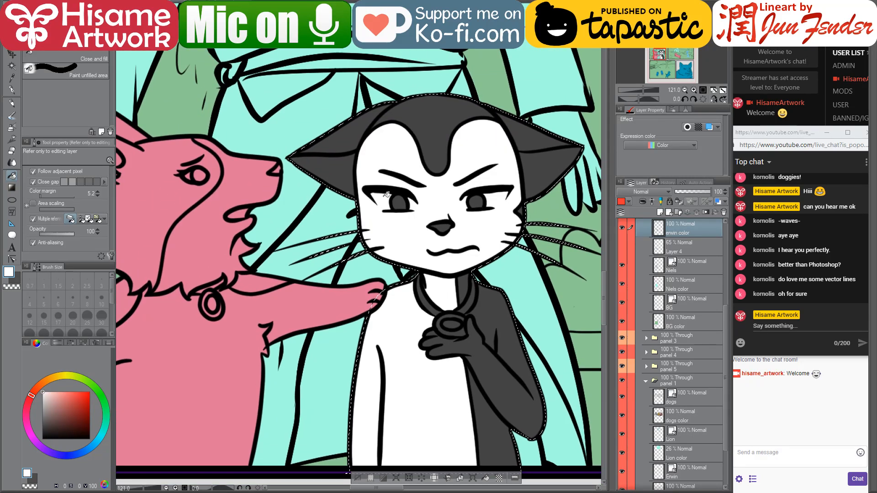
pyautogui.moveTo(414, 178); pyautogui.dragTo(405, 187)
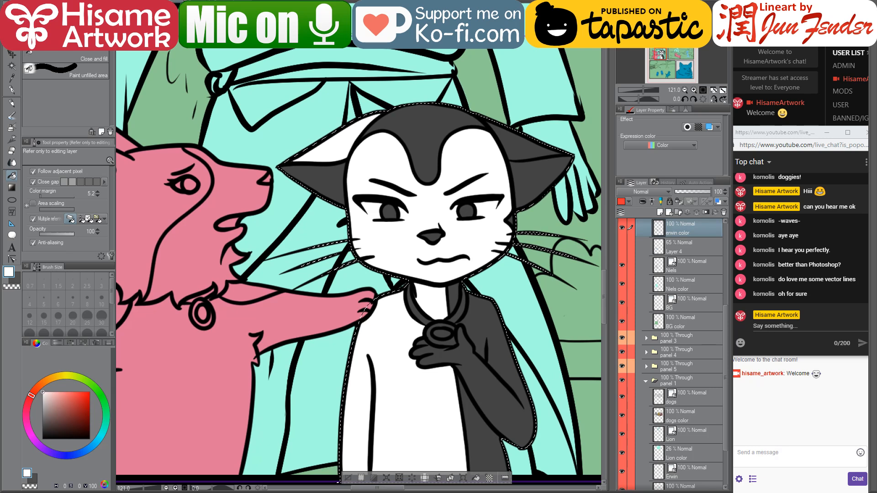
pyautogui.moveTo(429, 294)
pyautogui.mouseDown()
pyautogui.moveTo(452, 278)
pyautogui.moveTo(427, 285)
pyautogui.mouseUp()
# Sample the ear pink from the cat on page 94 and fill both of the panel 2 cat's inner ears
pyautogui.hotkey('ctrl', 'Tab')
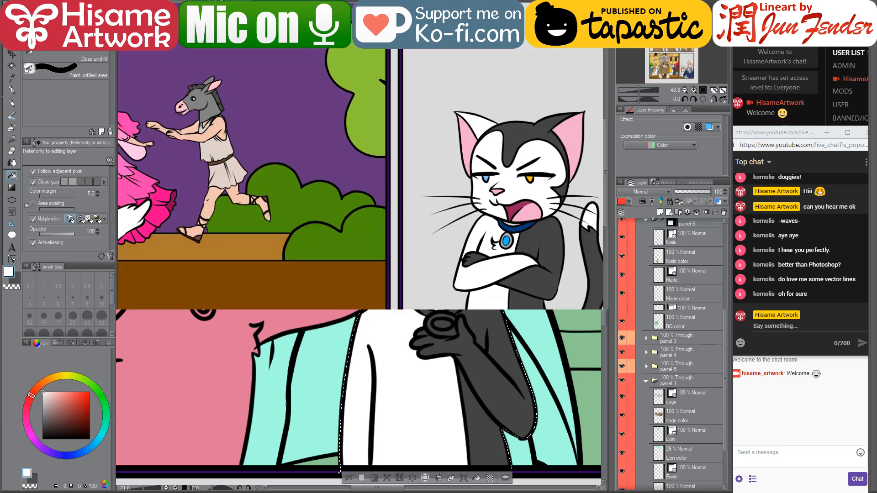
pyautogui.keyDown('alt'); pyautogui.click(472, 136); pyautogui.keyUp('alt')
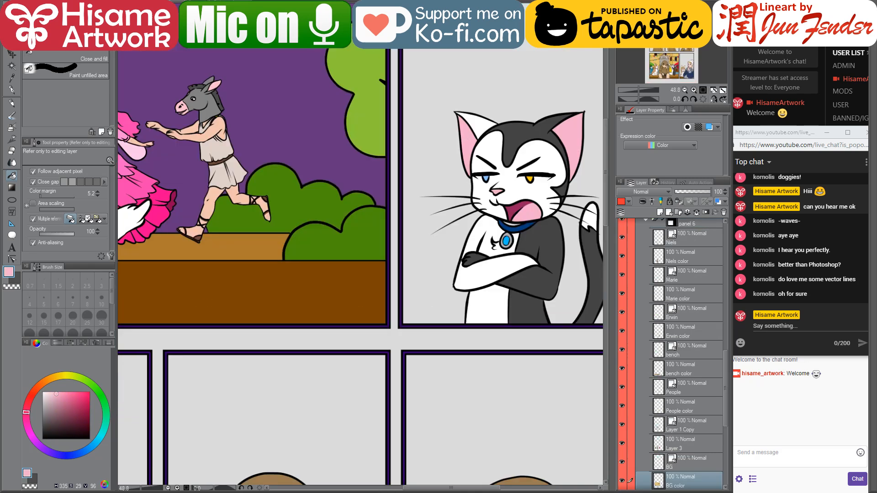
pyautogui.hotkey('ctrl', 'Tab')
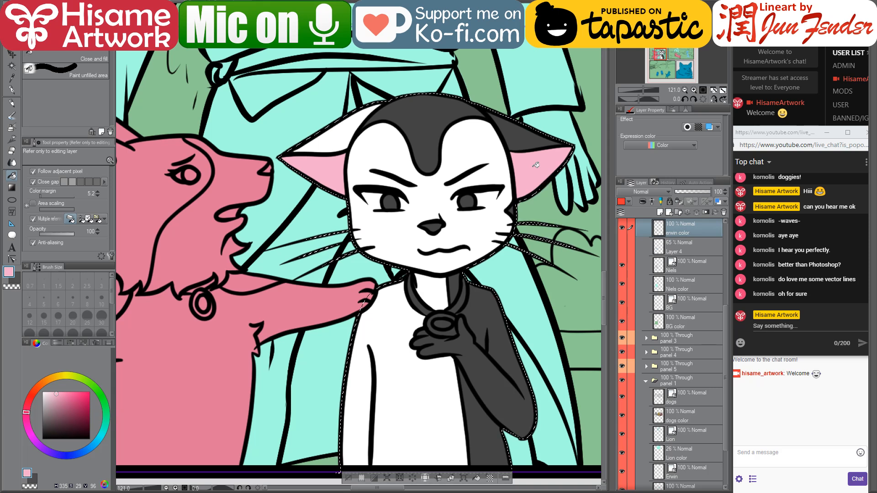
# Fill the cat's irises with yellow and light blue sampled from the matching eyes on page 94
pyautogui.click(274, 23)
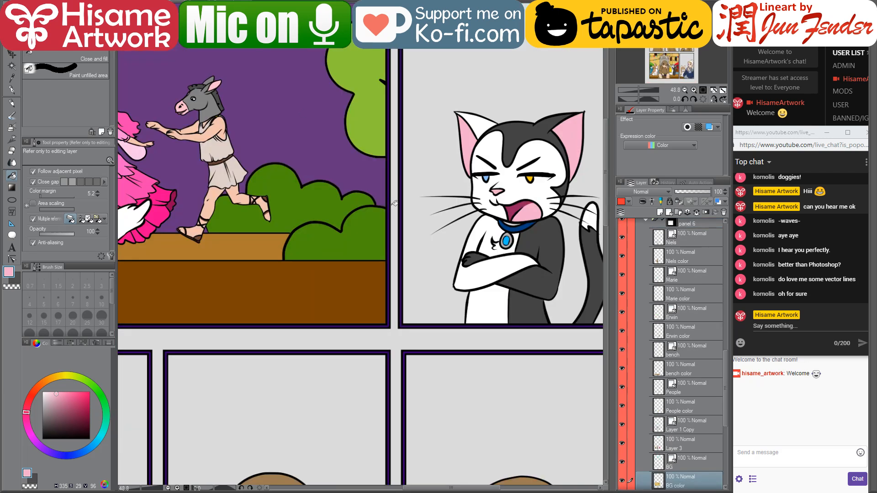
pyautogui.scroll(5, 536, 178)
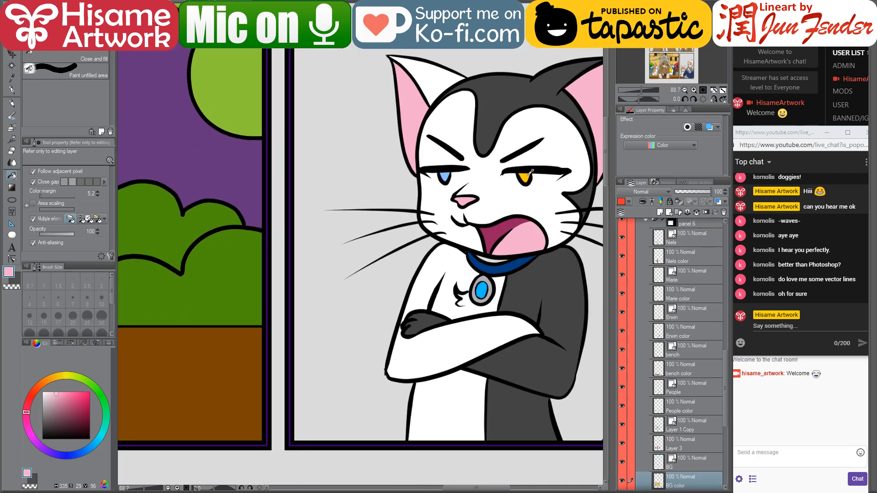
pyautogui.keyDown('alt'); pyautogui.click(526, 174); pyautogui.keyUp('alt')
pyautogui.hotkey('ctrl', 'Tab')
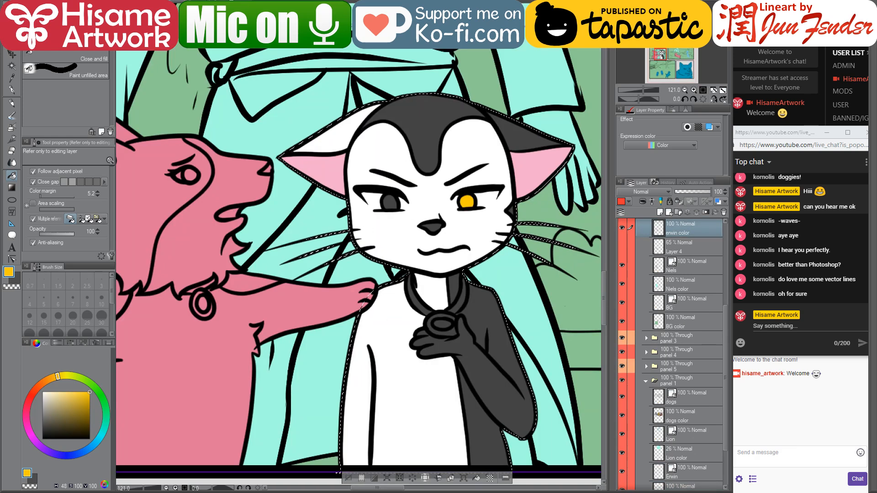
pyautogui.hotkey('ctrl', 'Tab')
pyautogui.keyDown('alt'); pyautogui.click(453, 169); pyautogui.keyUp('alt')
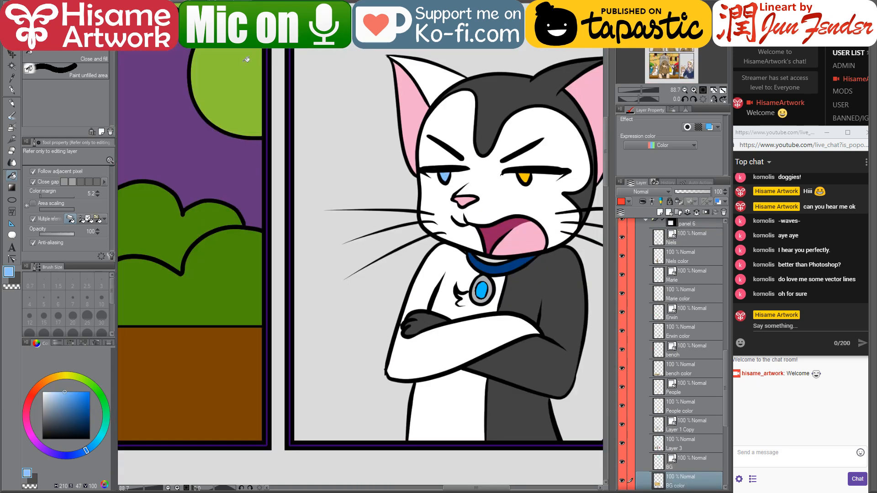
pyautogui.hotkey('ctrl', 'Tab')
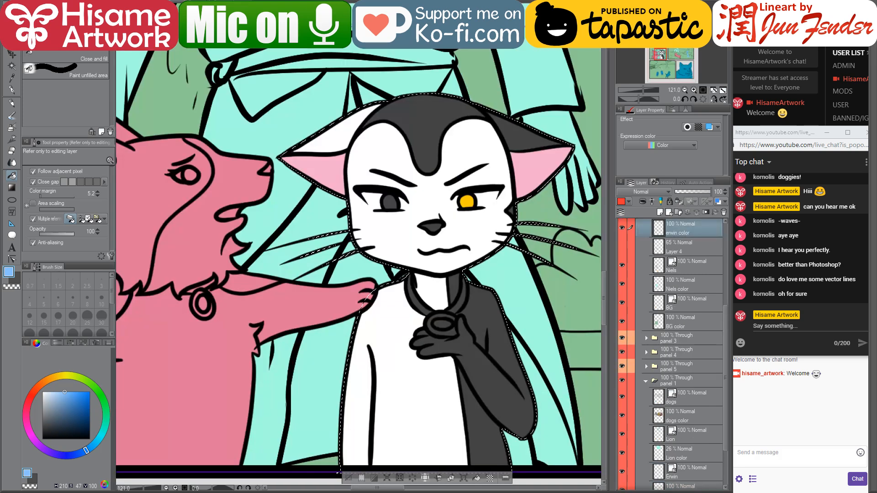
pyautogui.click(391, 191)
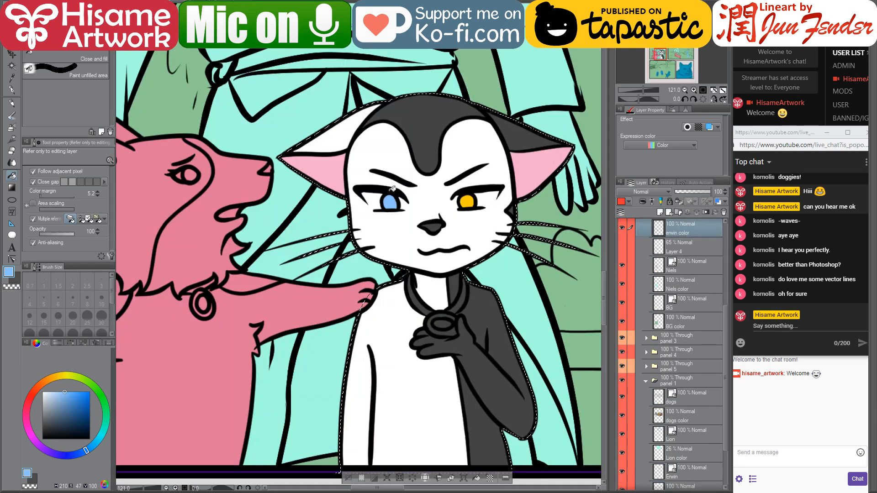
# Fill the cat's nose with the inner-ear pink and the rim of its pendant with light grey
pyautogui.keyDown('alt'); pyautogui.click(529, 165); pyautogui.keyUp('alt')
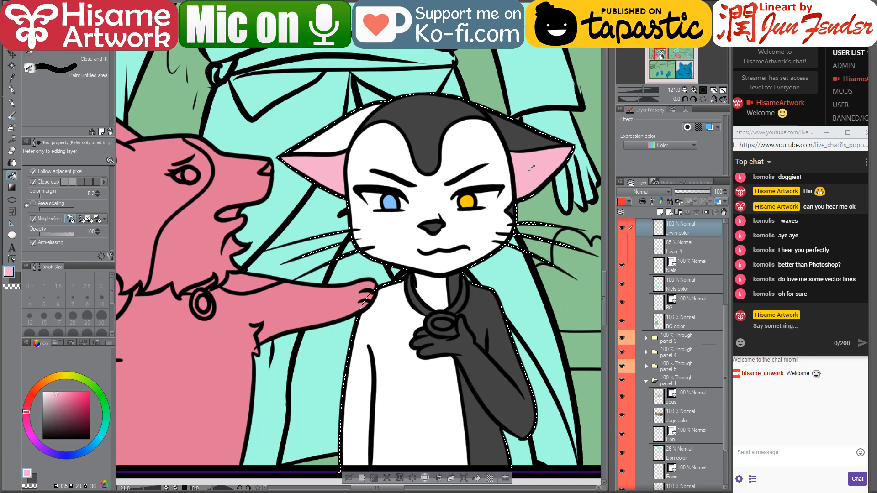
pyautogui.click(435, 225)
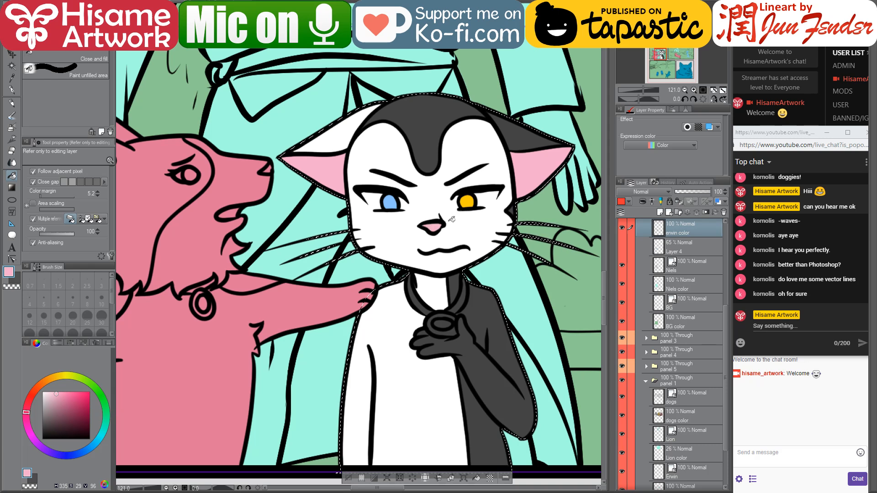
pyautogui.moveTo(451, 219); pyautogui.dragTo(483, 224)
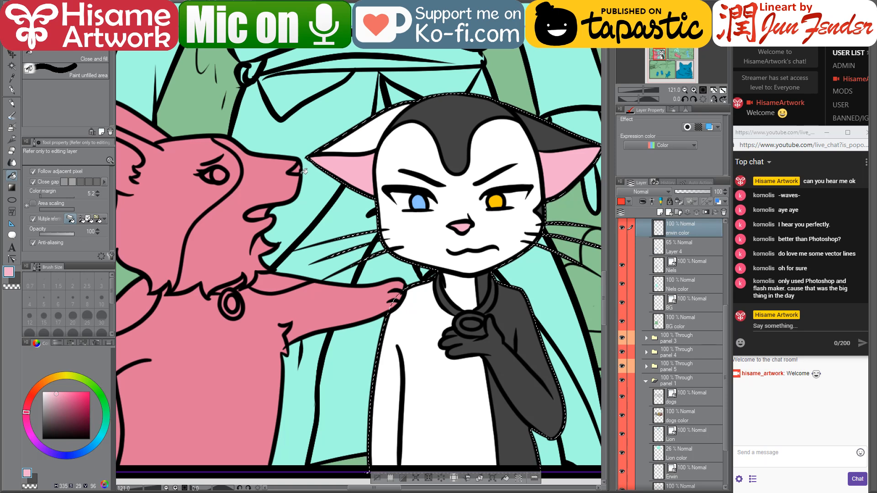
pyautogui.click(43, 406)
pyautogui.click(475, 329)
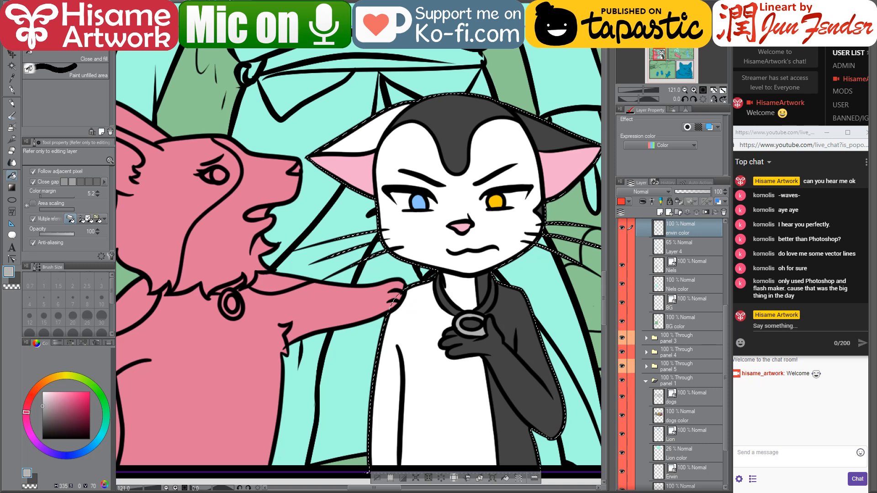
# Fill the cat's collar with the dark blue sampled from page 94, undoing the misplaced fill in the pendant's centre
pyautogui.click(246, 4)
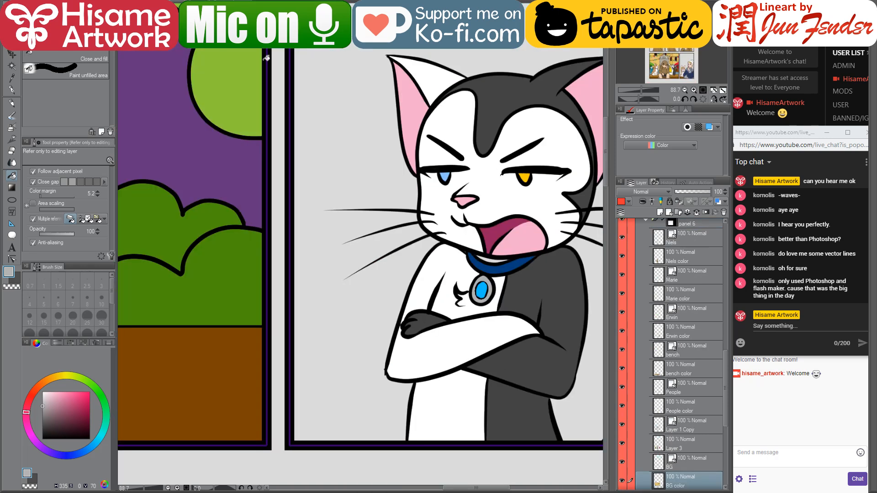
pyautogui.keyDown('alt'); pyautogui.click(507, 265); pyautogui.keyUp('alt')
pyautogui.hotkey('ctrl', 'Tab')
pyautogui.click(471, 322)
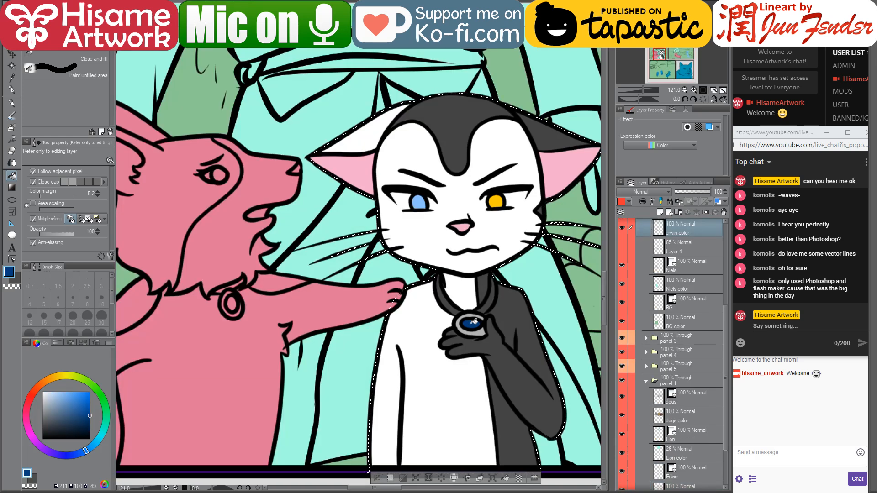
pyautogui.hotkey('ctrl', 'z')
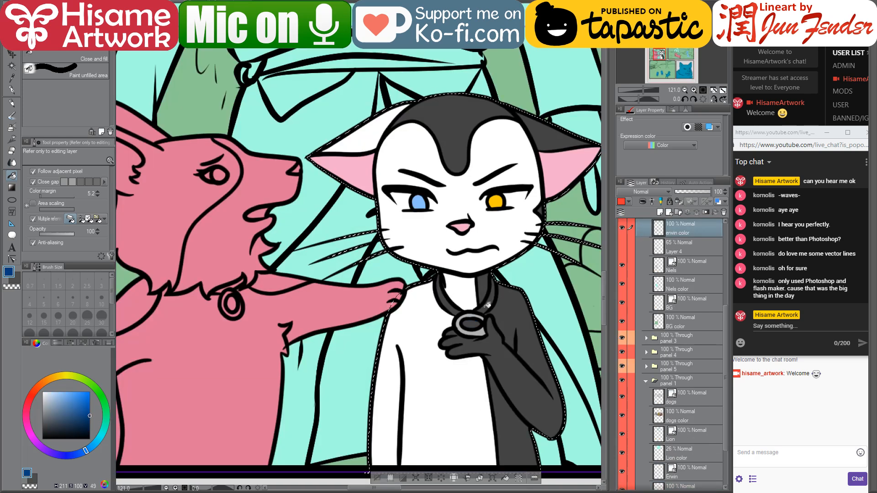
pyautogui.click(452, 305)
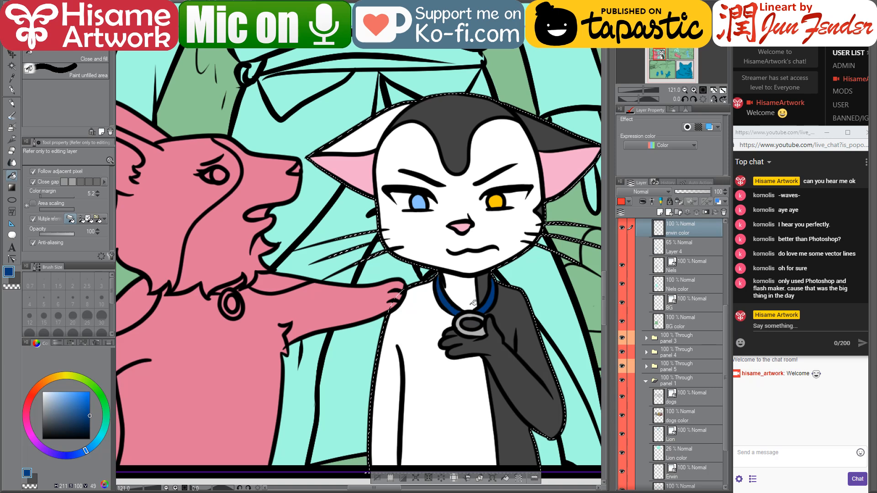
pyautogui.scroll(1, 431, 323)
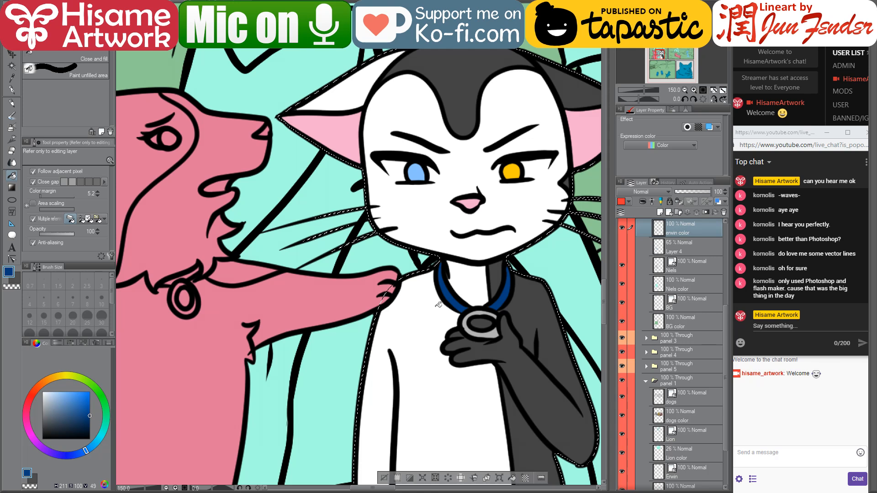
# Fill the centre of the cat's pendant with a saturated bright red and clear the selection around the cat
pyautogui.moveTo(478, 279); pyautogui.dragTo(438, 286)
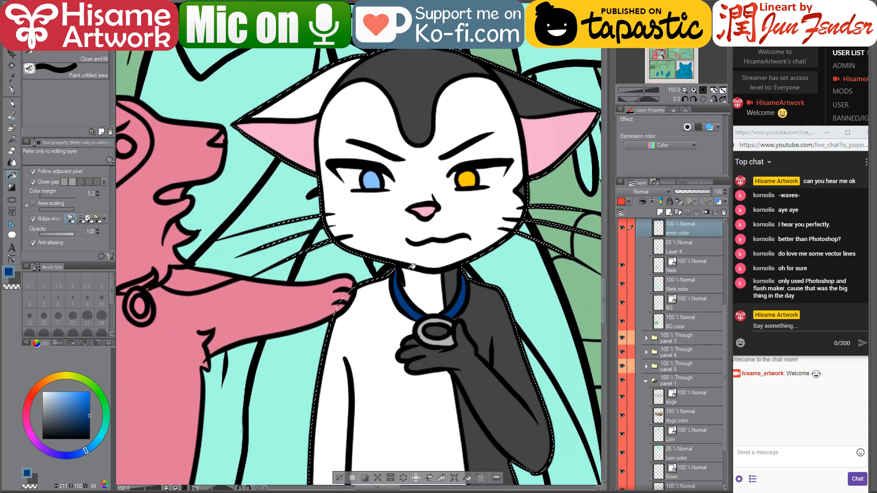
pyautogui.click(29, 405)
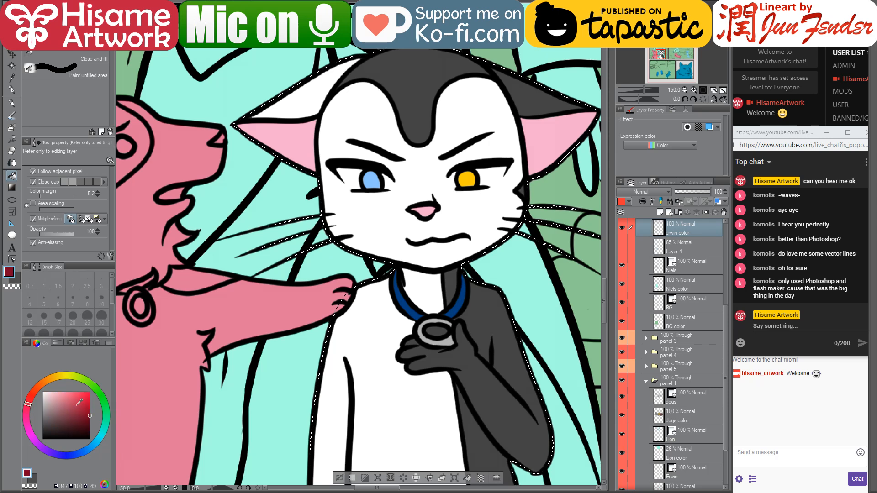
pyautogui.click(89, 392)
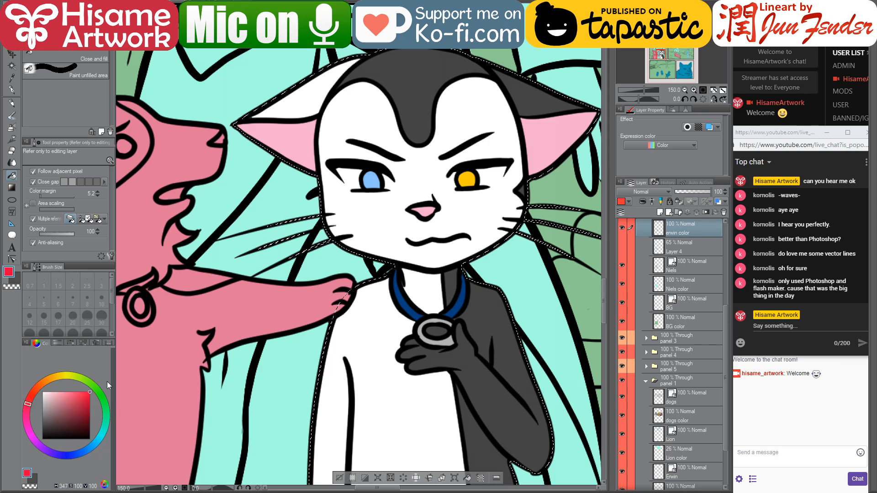
pyautogui.click(436, 331)
pyautogui.scroll(-4, 460, 359)
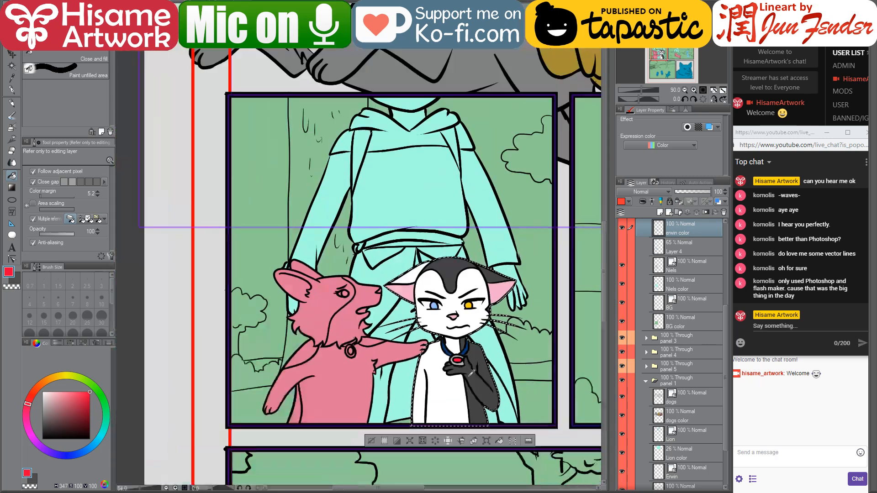
pyautogui.moveTo(438, 340); pyautogui.dragTo(406, 335)
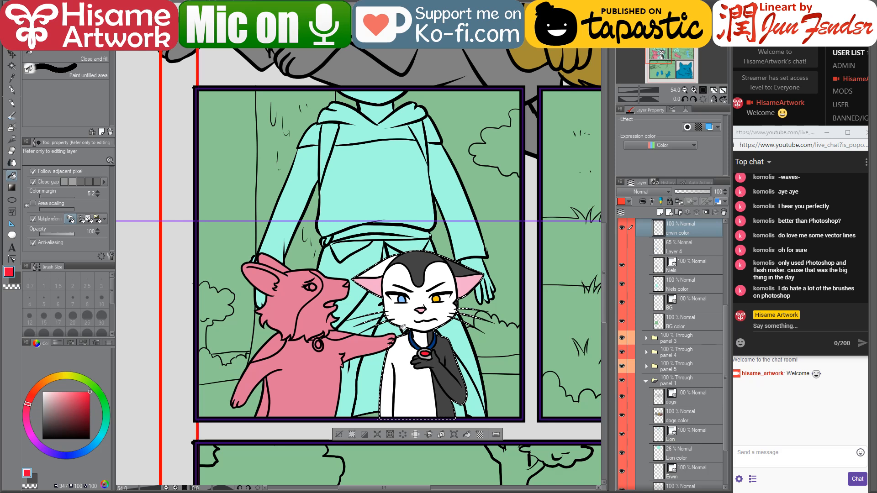
pyautogui.moveTo(410, 334); pyautogui.dragTo(390, 328)
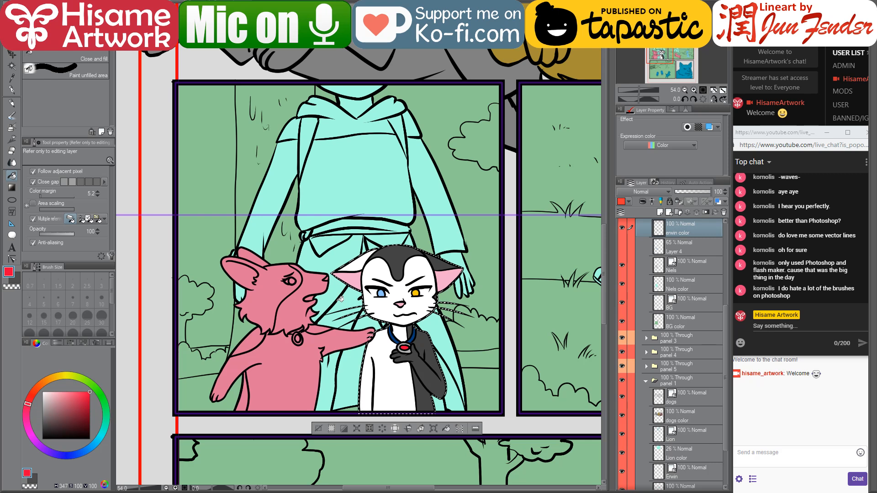
pyautogui.moveTo(372, 311); pyautogui.dragTo(452, 341)
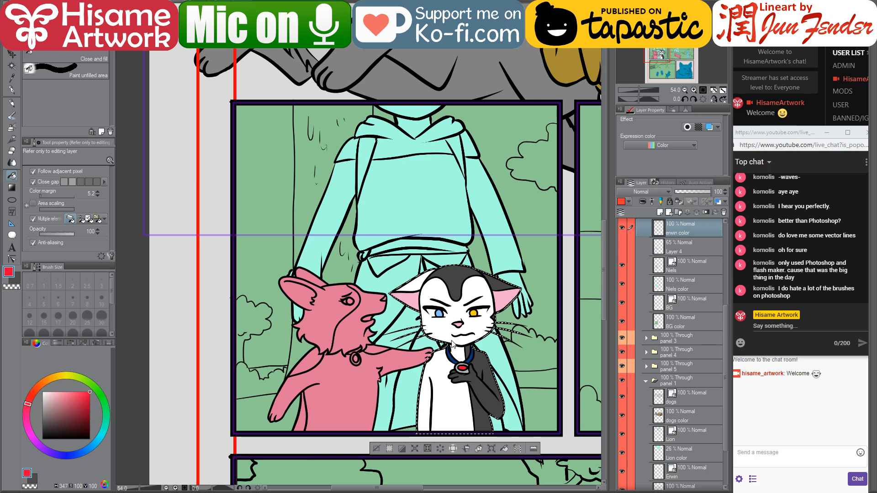
pyautogui.hotkey('ctrl', 'd')
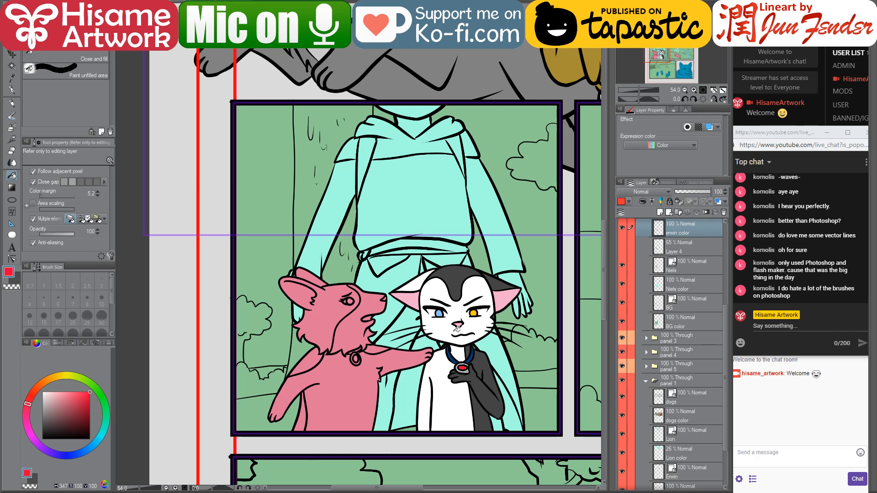
pyautogui.press('o')
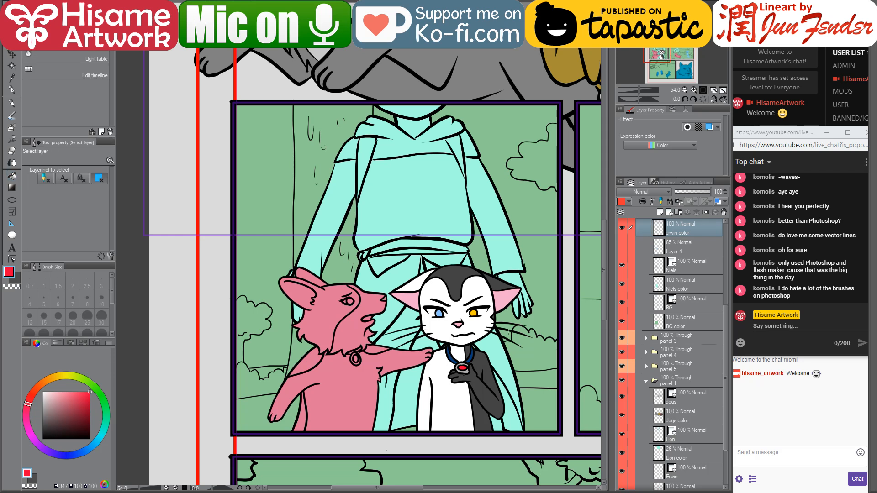
# Make panel 2's Niels color layer active and select its painted area
pyautogui.moveTo(512, 334); pyautogui.dragTo(473, 342)
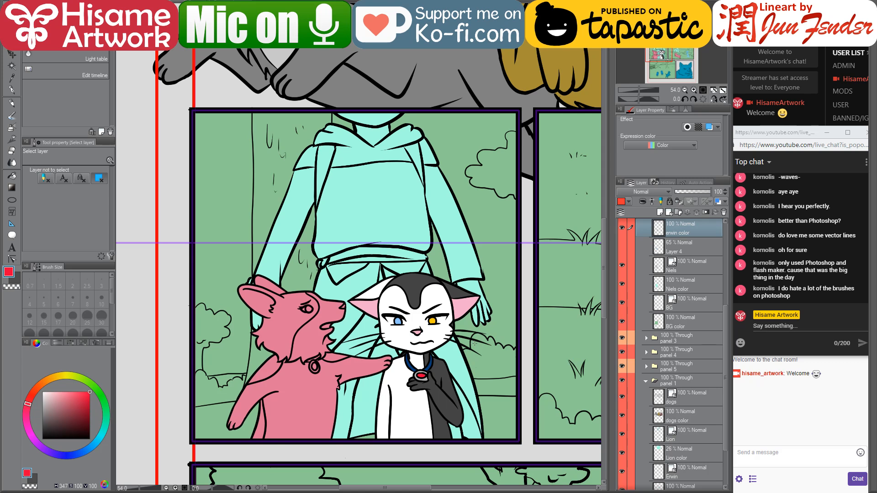
pyautogui.scroll(3, 669, 297)
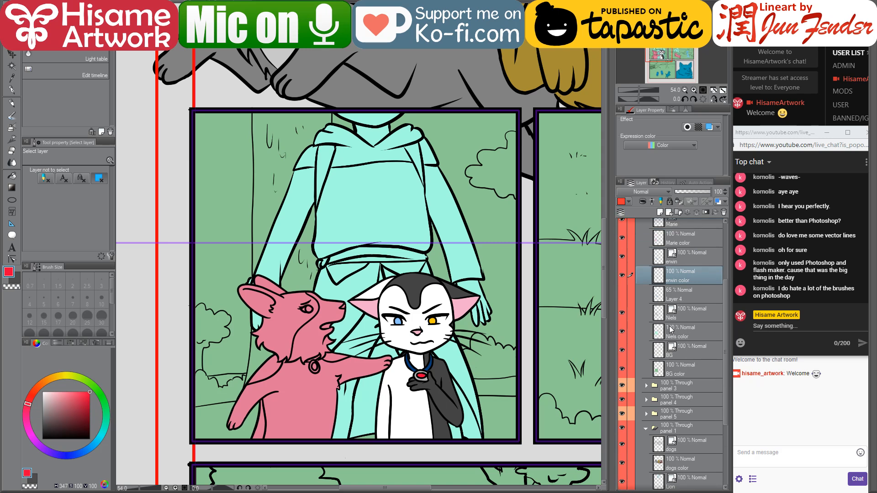
pyautogui.click(671, 328)
pyautogui.keyDown('ctrl'); pyautogui.click(659, 332); pyautogui.keyUp('ctrl')
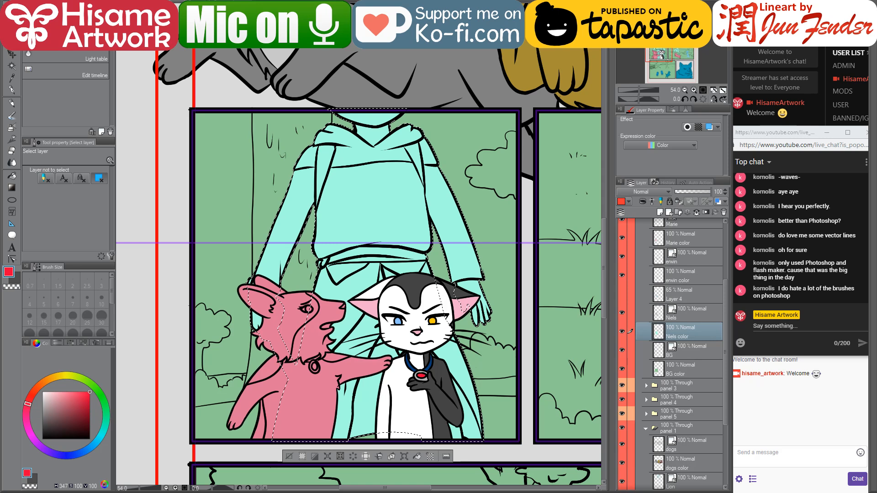
# Open the material library, widen its preview area and examine the downloaded brush set's folder
pyautogui.click(607, 46)
pyautogui.moveTo(515, 117); pyautogui.dragTo(410, 115)
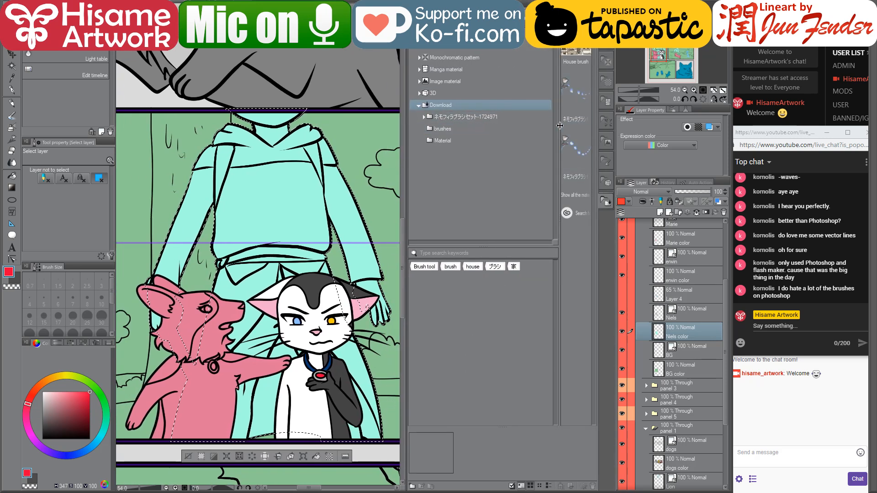
pyautogui.moveTo(562, 127); pyautogui.dragTo(482, 138)
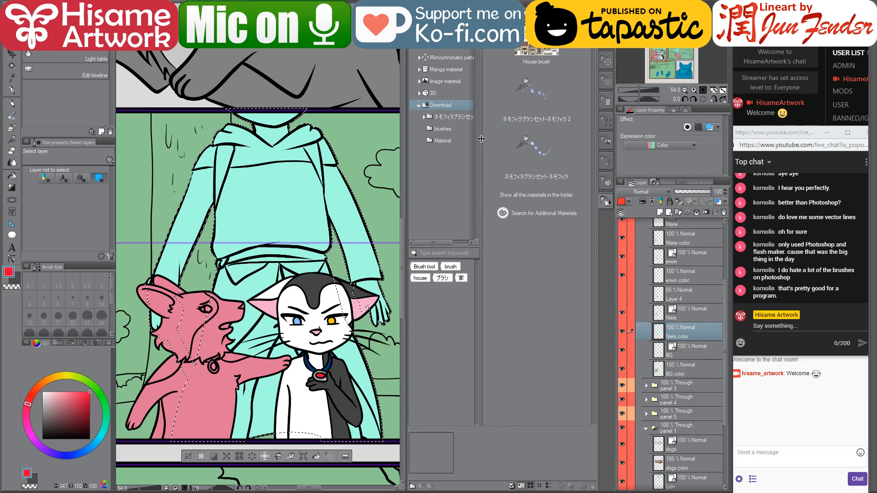
pyautogui.click(442, 117)
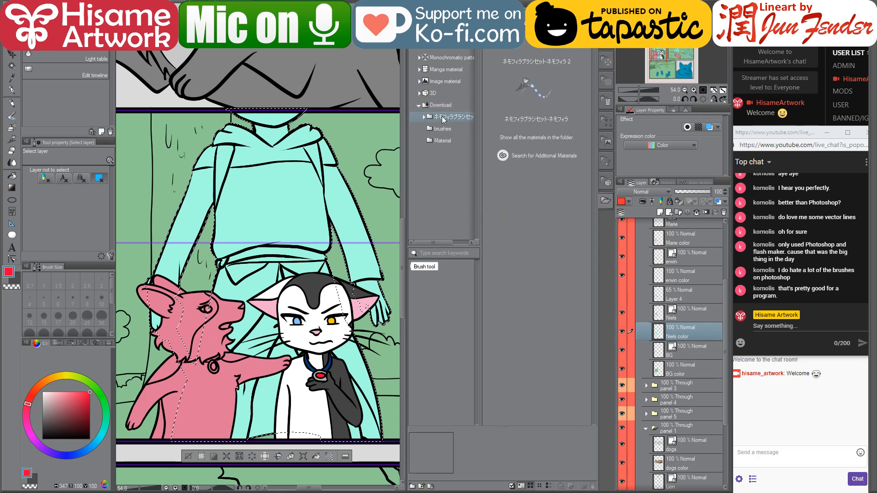
pyautogui.click(424, 117)
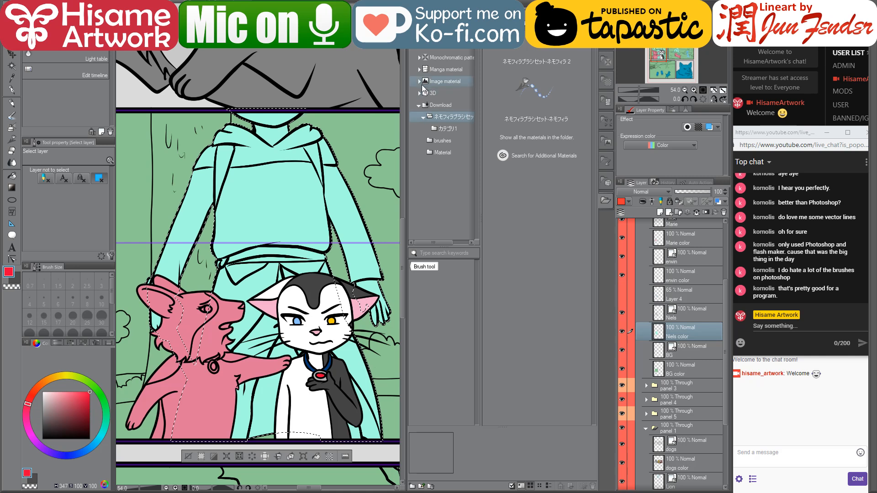
# Examine the 3D materials, including the body type, character, background and character texture categories
pyautogui.click(419, 93)
pyautogui.click(433, 93)
pyautogui.click(442, 117)
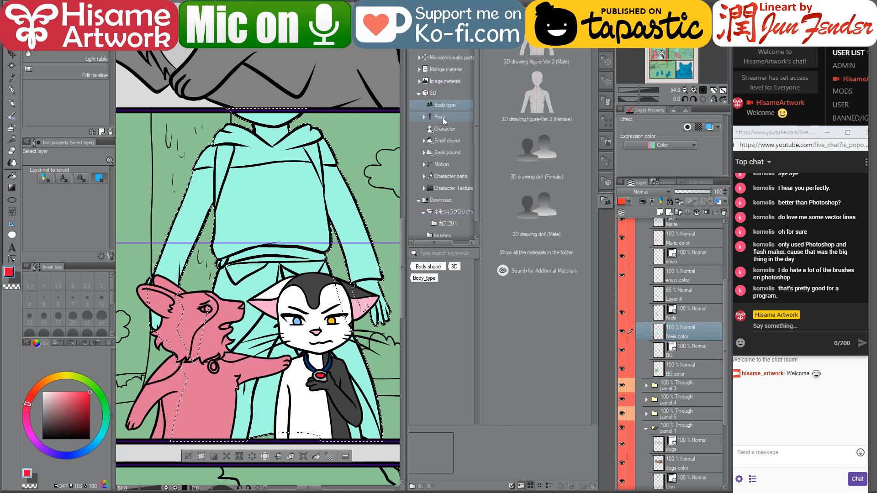
pyautogui.click(443, 130)
pyautogui.click(445, 153)
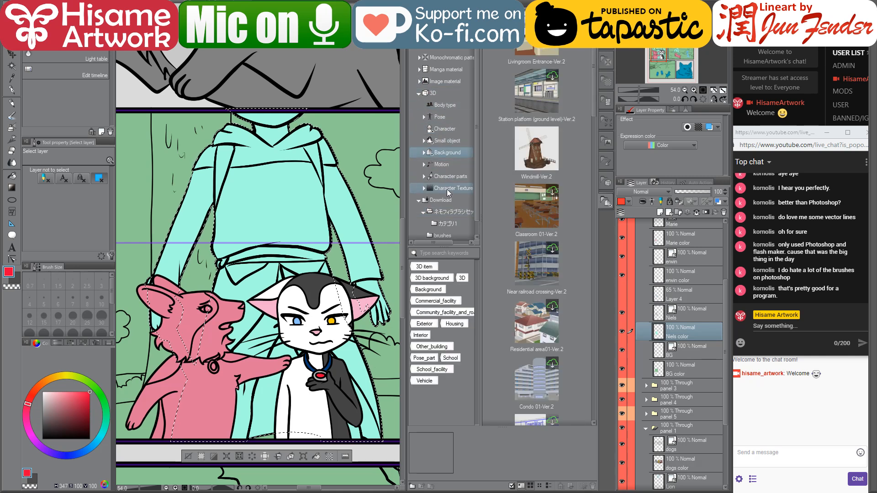
pyautogui.click(447, 189)
# Examine the image, manga, monochromatic and colour pattern materials, and close the material library
pyautogui.doubleClick(446, 81)
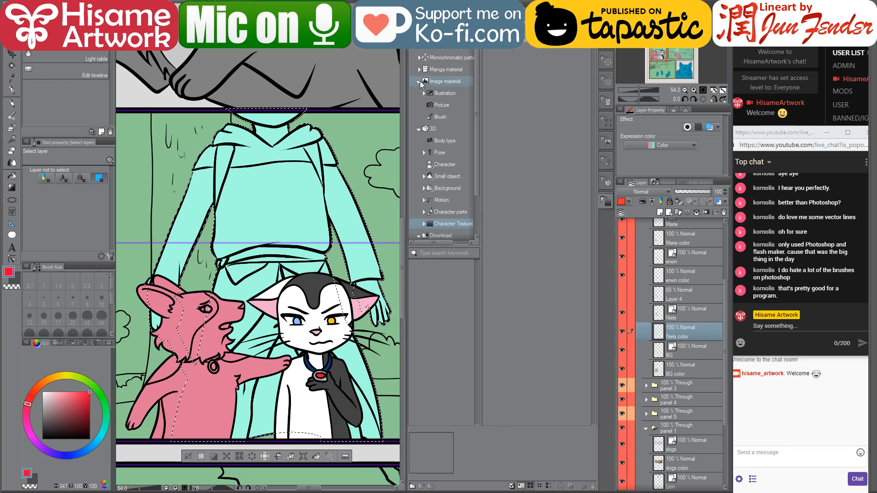
pyautogui.click(437, 94)
pyautogui.click(442, 106)
pyautogui.click(440, 116)
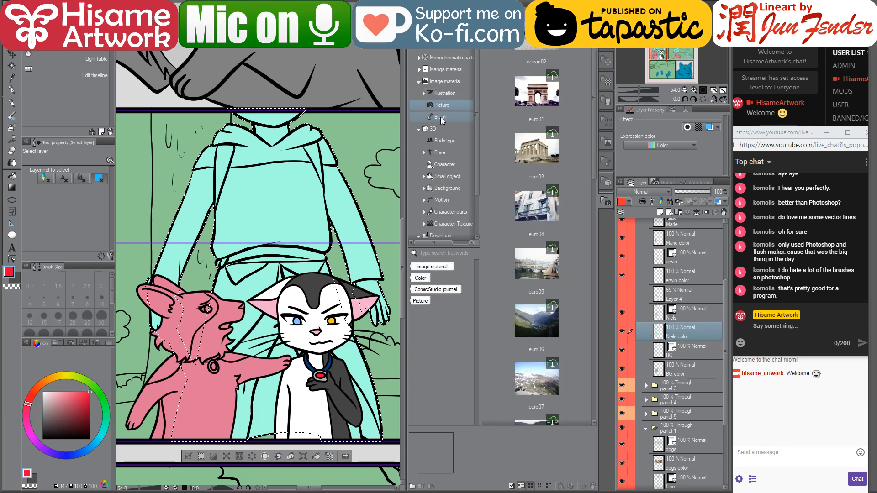
pyautogui.click(443, 67)
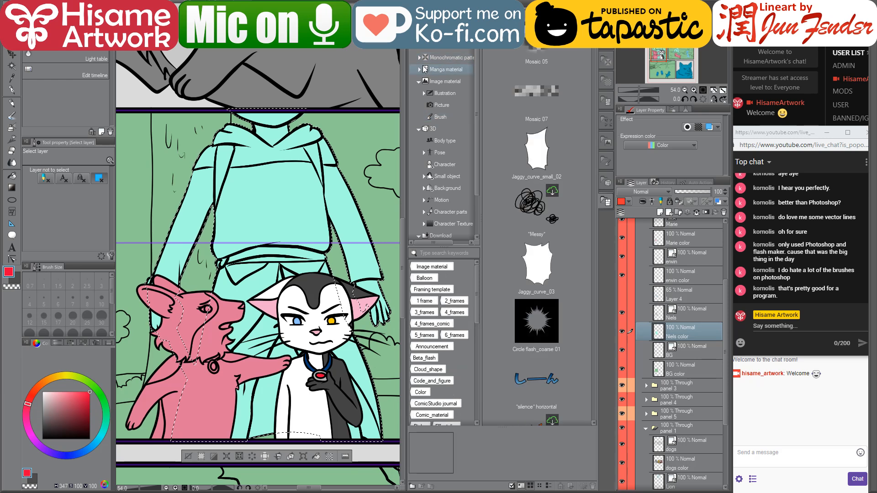
pyautogui.click(446, 56)
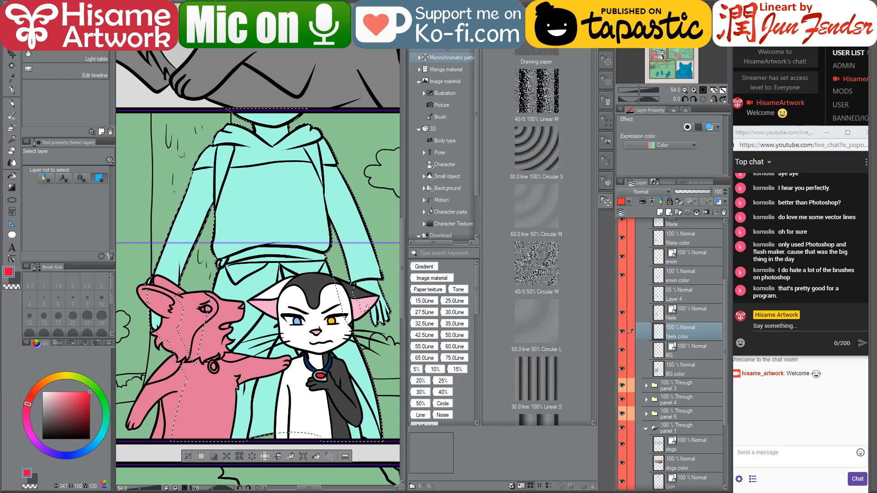
pyautogui.click(448, 47)
pyautogui.moveTo(405, 78); pyautogui.dragTo(548, 80)
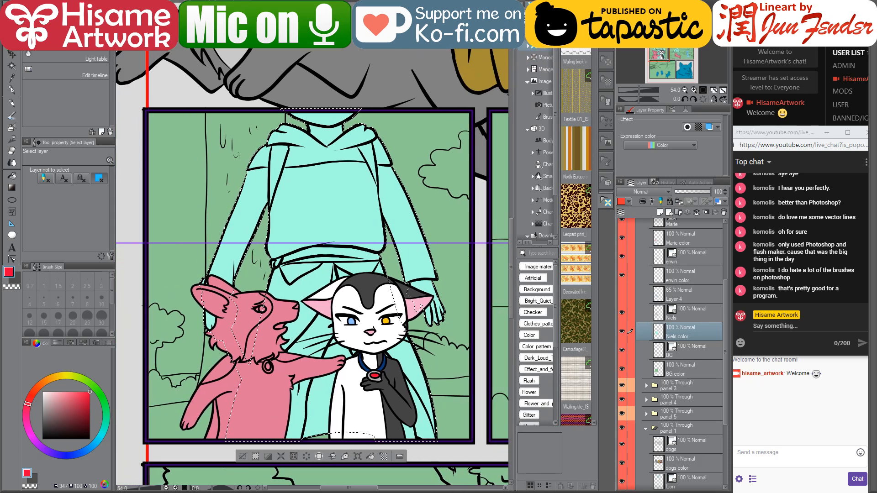
pyautogui.click(530, 45)
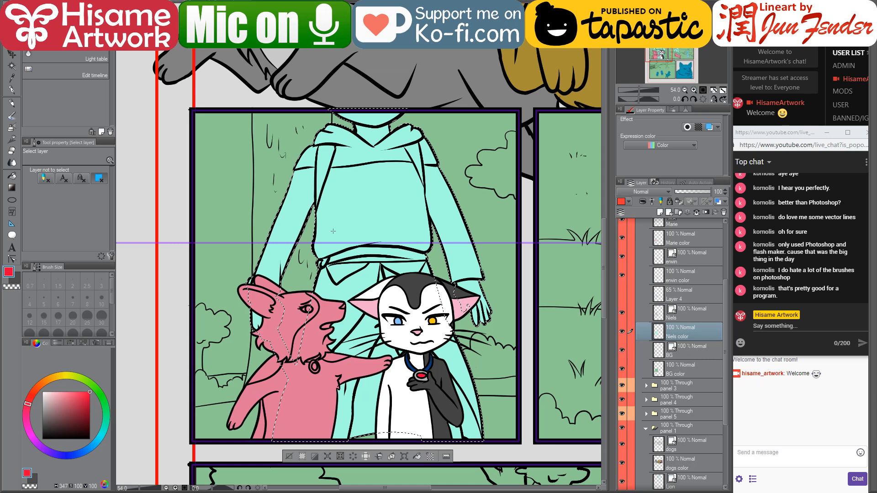
# Sample the tan fur colour from the corgi on the reference page with the G-pen active, and return to page 105
pyautogui.scroll(-1, 365, 238)
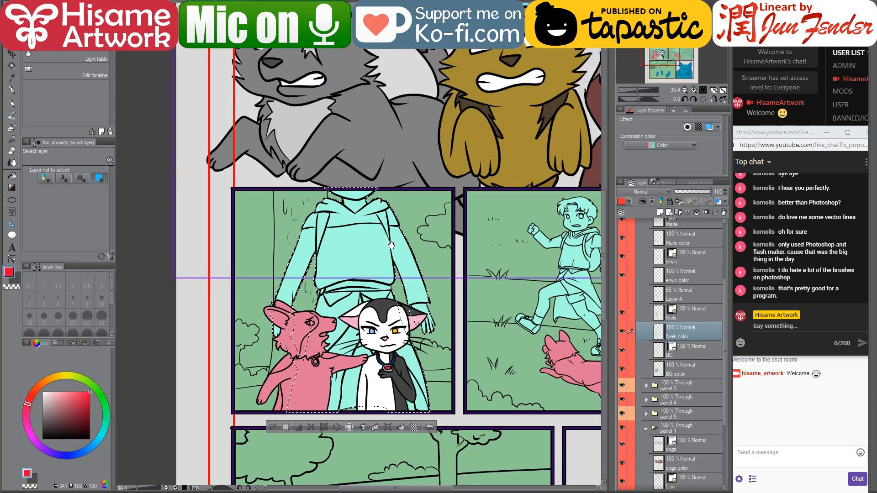
pyautogui.moveTo(392, 246); pyautogui.dragTo(331, 280)
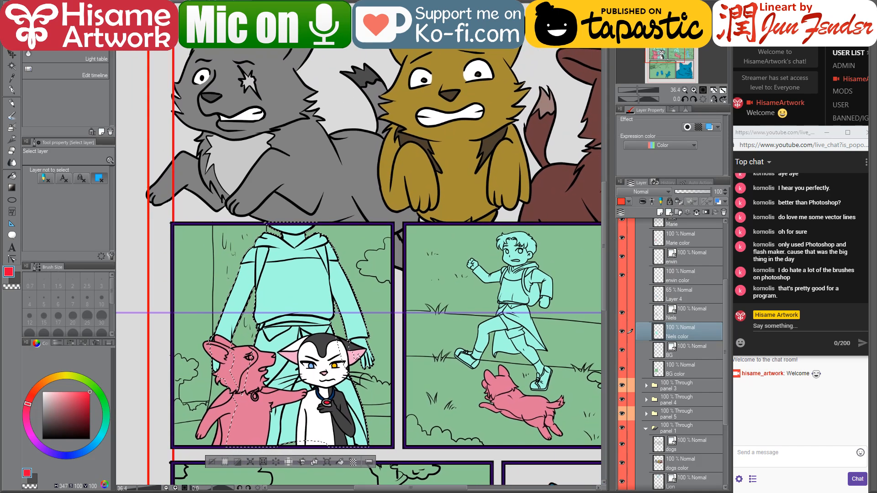
pyautogui.moveTo(370, 242)
pyautogui.mouseDown()
pyautogui.moveTo(383, 282)
pyautogui.moveTo(310, 282)
pyautogui.moveTo(363, 250)
pyautogui.moveTo(378, 230)
pyautogui.mouseUp()
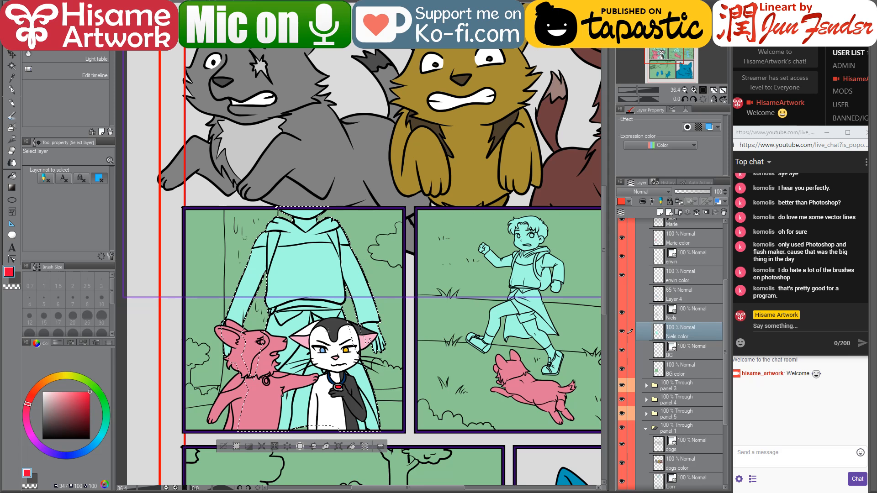
pyautogui.scroll(-2, 329, 330)
pyautogui.moveTo(379, 299); pyautogui.dragTo(343, 309)
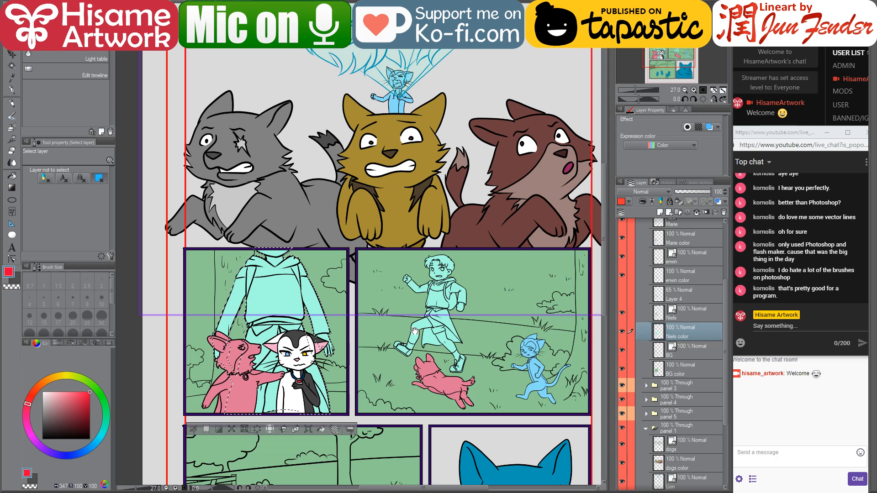
pyautogui.moveTo(415, 331); pyautogui.dragTo(399, 345)
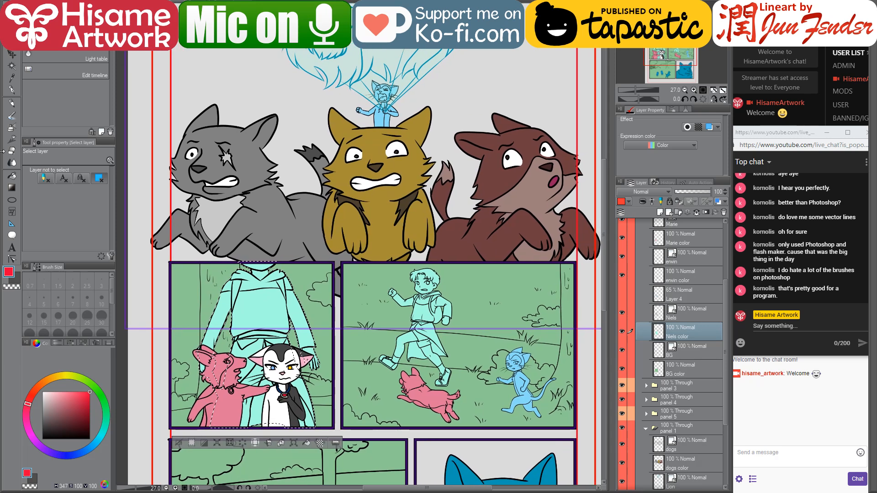
pyautogui.click(12, 90)
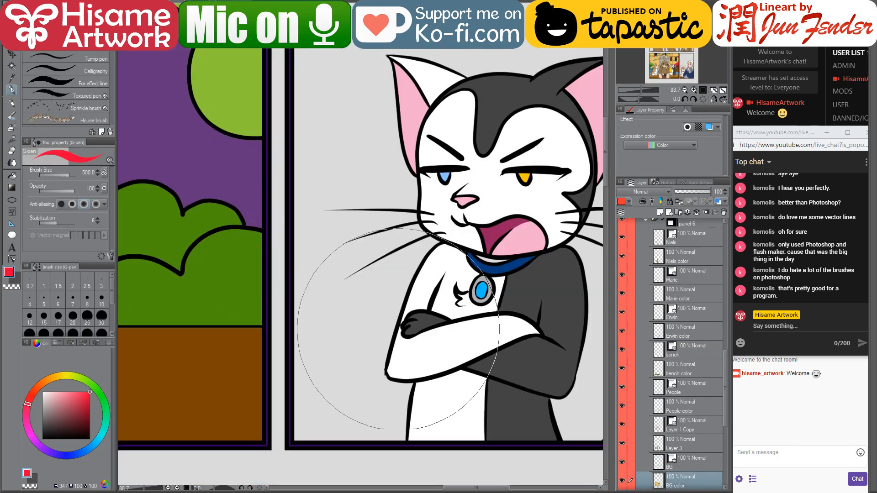
pyautogui.scroll(-3, 319, 274)
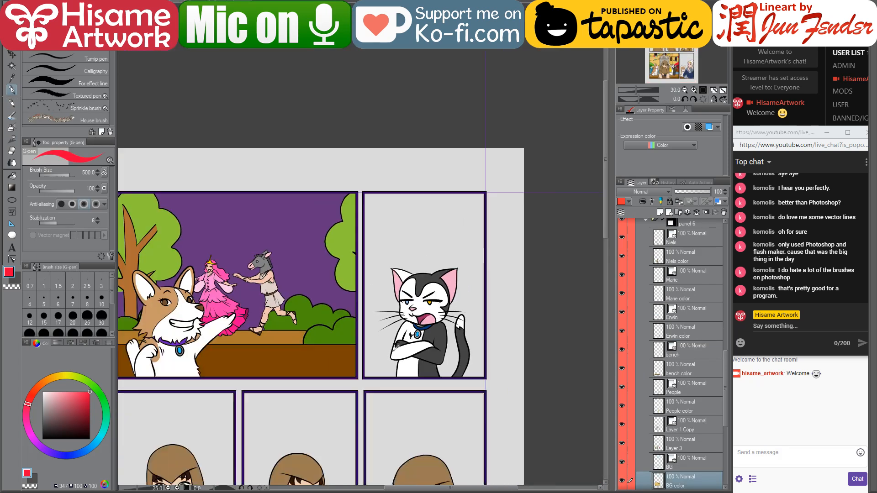
pyautogui.scroll(-1, 238, 376)
pyautogui.scroll(5, 238, 376)
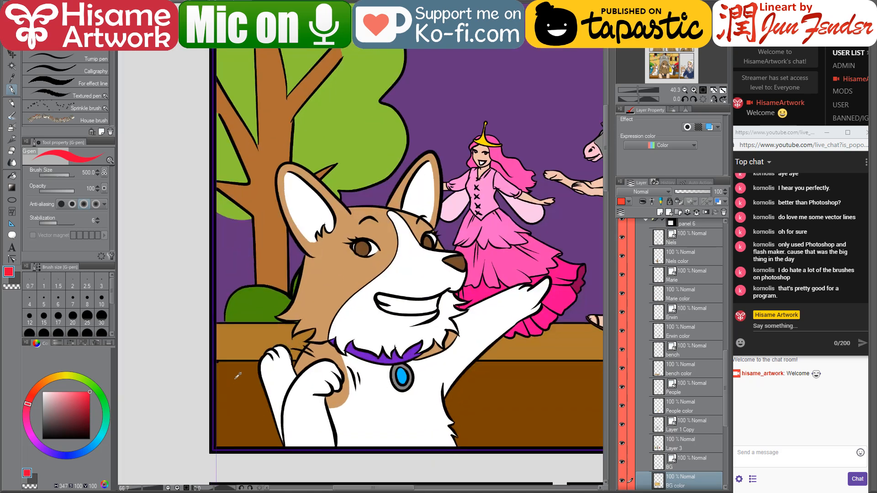
pyautogui.keyDown('alt'); pyautogui.click(311, 320); pyautogui.keyUp('alt')
pyautogui.hotkey('ctrl', 'Tab')
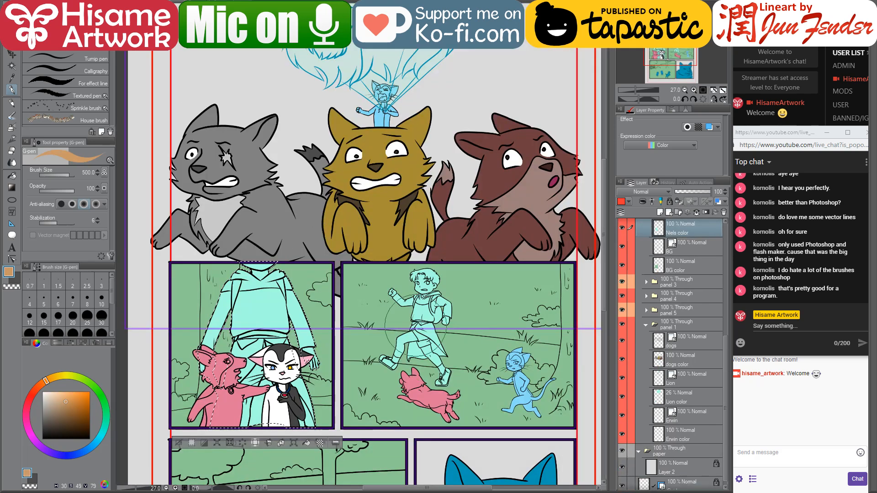
# Try a tan G-pen stroke across panel 2's selected area on the Niels color layer, and undo it
pyautogui.moveTo(238, 283)
pyautogui.mouseDown()
pyautogui.moveTo(253, 329)
pyautogui.moveTo(255, 411)
pyautogui.moveTo(252, 260)
pyautogui.moveTo(315, 388)
pyautogui.moveTo(388, 381)
pyautogui.mouseUp()
pyautogui.hotkey('ctrl', 'z')
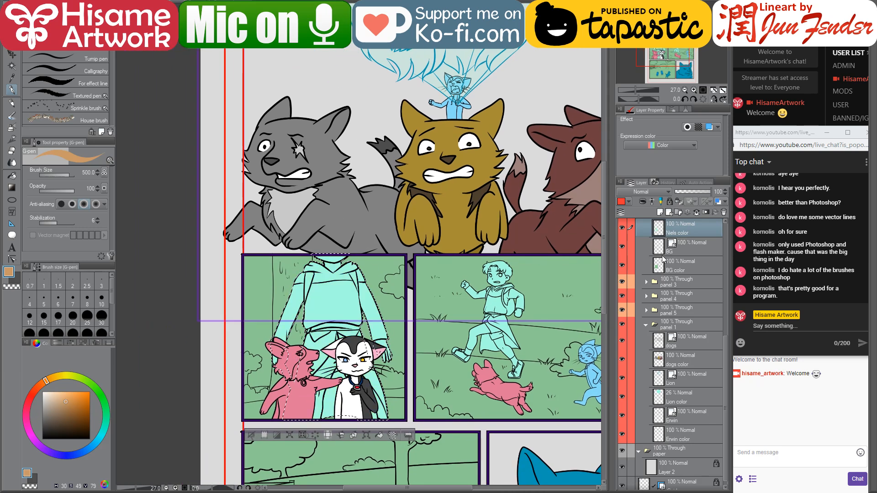
pyautogui.scroll(2, 662, 259)
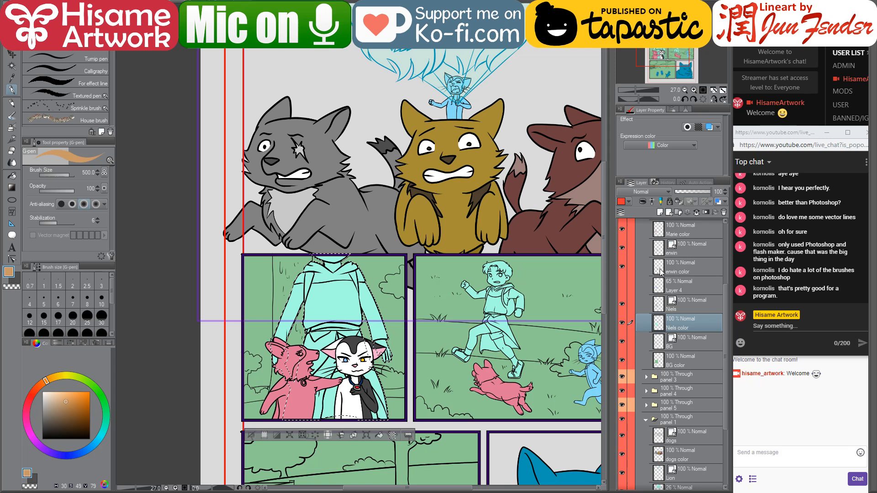
# Clear the selection and delete Layer 4, the 65% opacity layer above the Niels line layer
pyautogui.click(661, 273)
pyautogui.click(662, 291)
pyautogui.keyDown('ctrl'); pyautogui.click(663, 291); pyautogui.keyUp('ctrl')
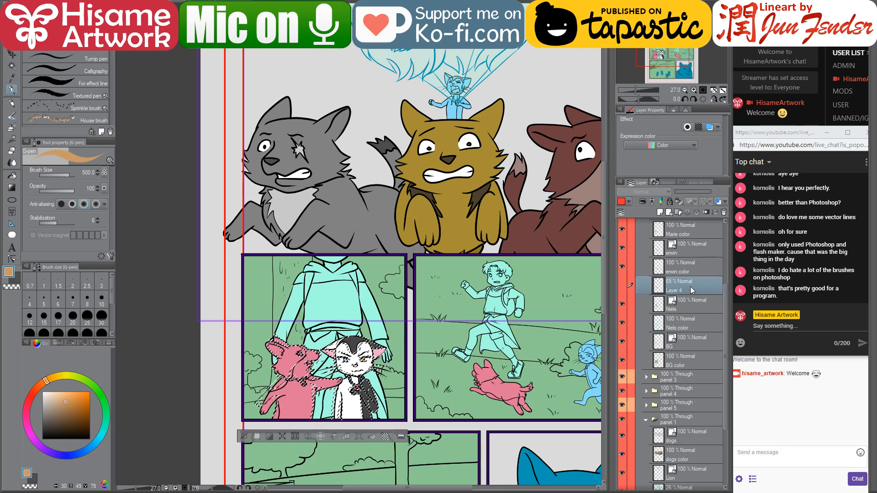
pyautogui.hotkey('ctrl', 'd')
pyautogui.click(724, 212)
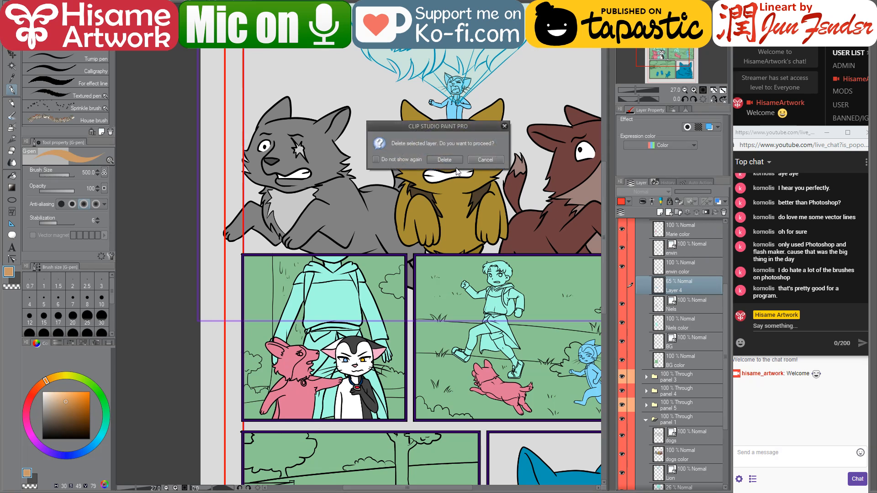
pyautogui.press('Return')
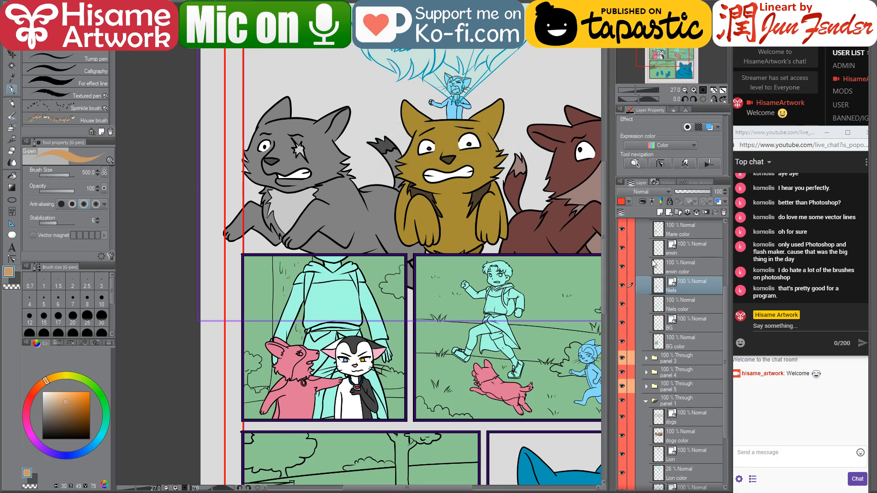
# Select the corgi's filled area from the Marie color layer and paint over it in tan with the G-pen
pyautogui.click(661, 308)
pyautogui.keyDown('ctrl'); pyautogui.click(659, 305); pyautogui.keyUp('ctrl')
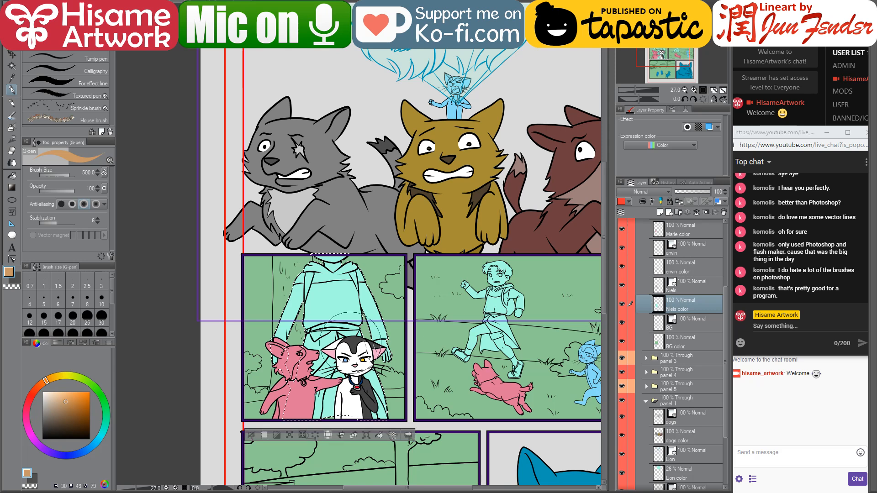
pyautogui.scroll(2, 706, 300)
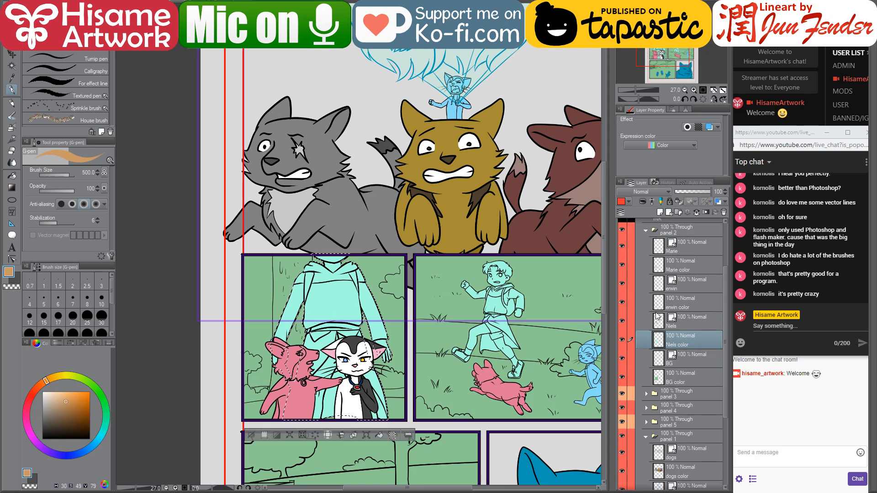
pyautogui.click(662, 268)
pyautogui.keyDown('ctrl'); pyautogui.click(663, 268); pyautogui.keyUp('ctrl')
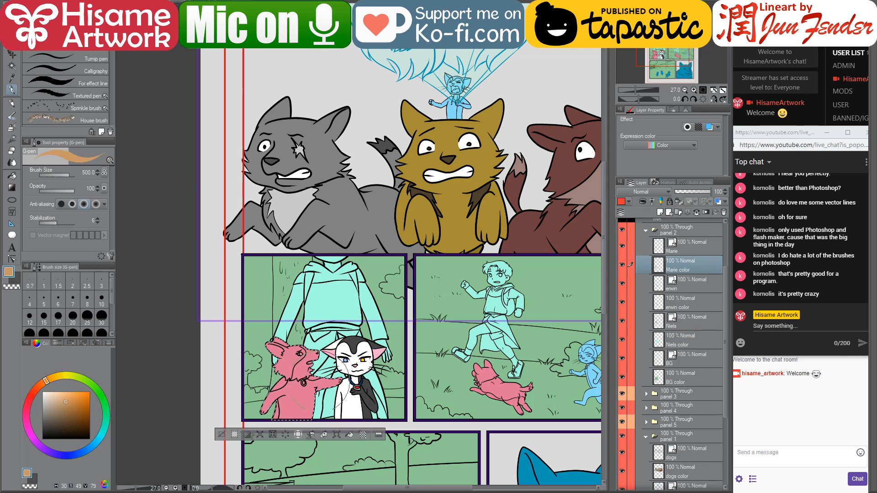
pyautogui.scroll(3, 271, 408)
pyautogui.moveTo(283, 319)
pyautogui.mouseDown()
pyautogui.moveTo(262, 392)
pyautogui.moveTo(338, 424)
pyautogui.mouseUp()
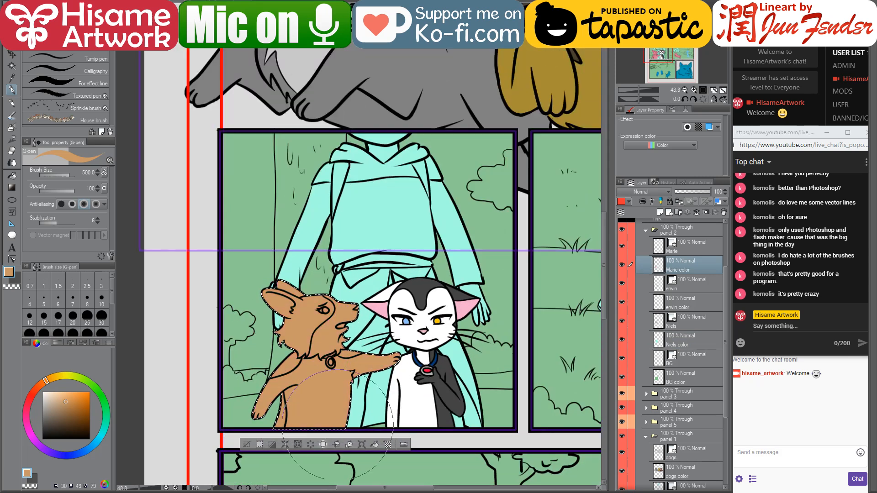
# Fill the corgi's body, arms and muzzle in panel 2 with white on the Marie color layer
pyautogui.moveTo(520, 310); pyautogui.dragTo(458, 292)
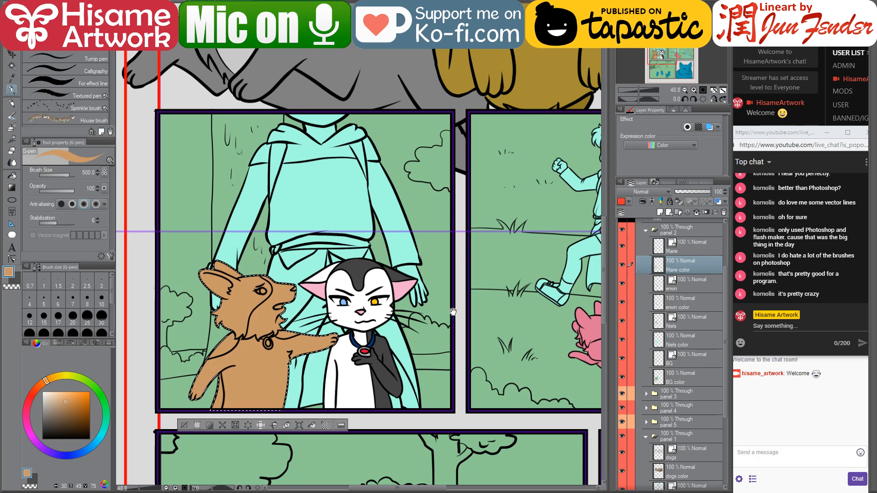
pyautogui.moveTo(458, 299)
pyautogui.mouseDown()
pyautogui.moveTo(483, 340)
pyautogui.moveTo(480, 332)
pyautogui.mouseUp()
pyautogui.scroll(4, 437, 366)
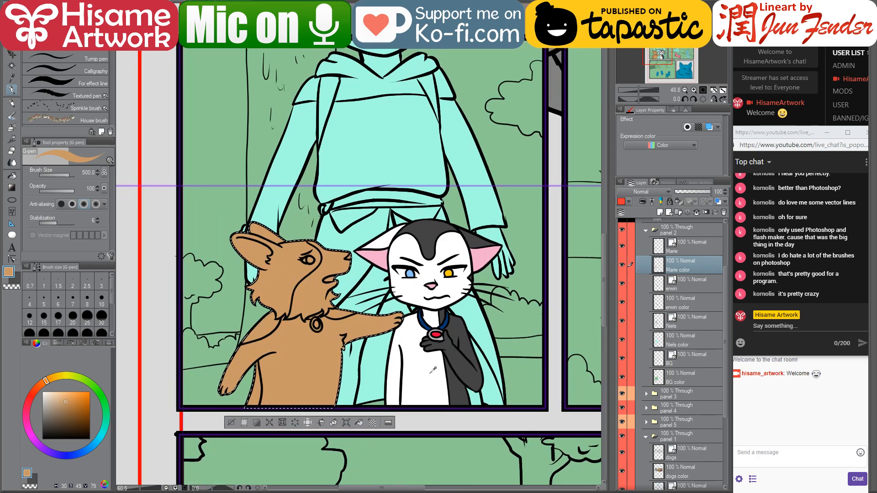
pyautogui.press('x')
pyautogui.click(10, 176)
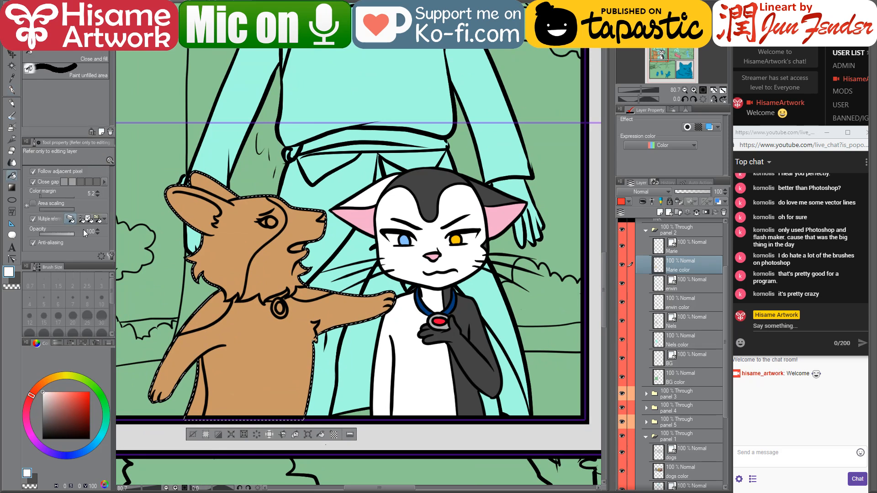
pyautogui.click(275, 362)
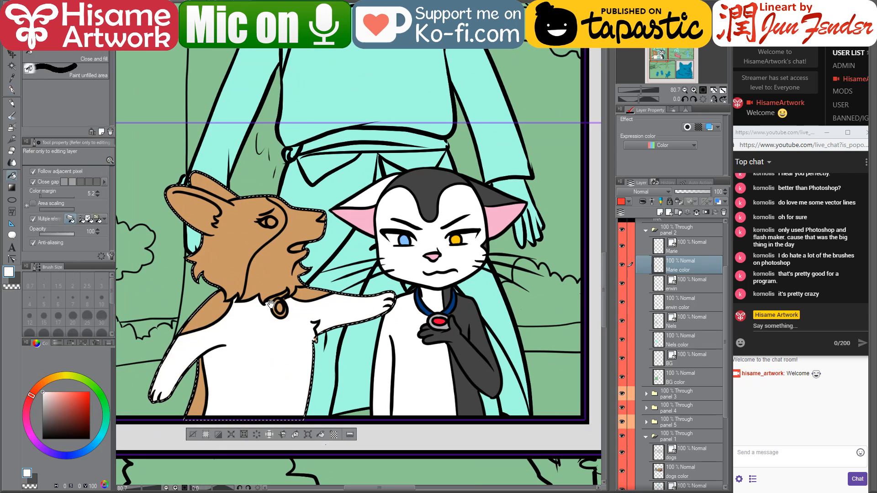
pyautogui.moveTo(271, 296); pyautogui.dragTo(307, 308)
pyautogui.click(310, 280)
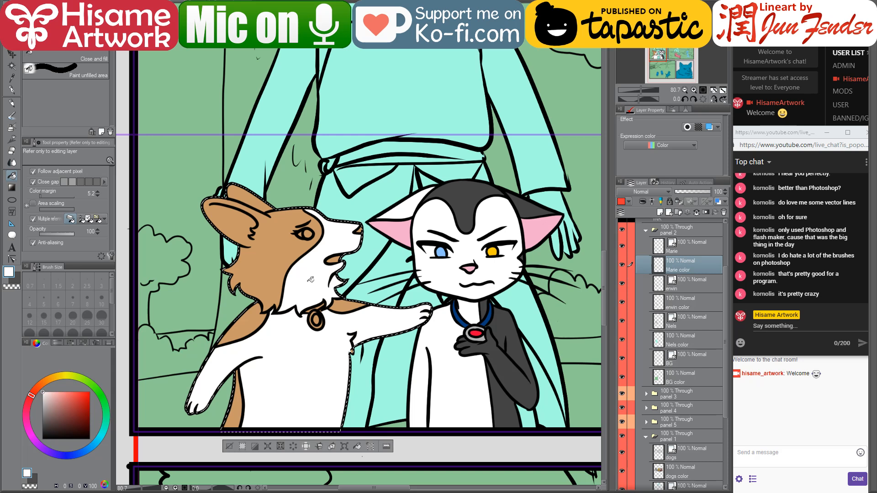
# Touch up the leftover tan by the corgi's chest tuft with a white G-pen at size 80, and clear the selection
pyautogui.click(12, 89)
pyautogui.press('[')
pyautogui.press('[')
pyautogui.press('[')
pyautogui.press('[')
pyautogui.press('[')
pyautogui.press('[')
pyautogui.press('[')
pyautogui.press('[')
pyautogui.press('[')
pyautogui.press('[')
pyautogui.press('[')
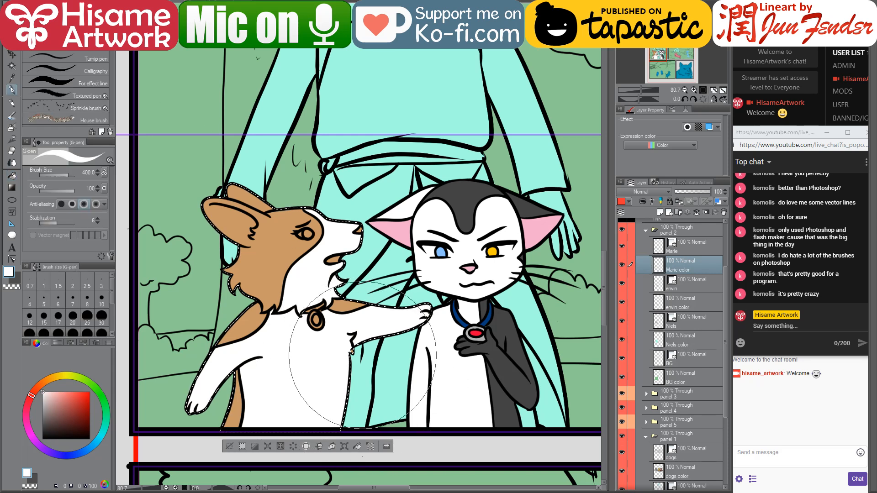
pyautogui.press(']')
pyautogui.press(']')
pyautogui.moveTo(353, 346); pyautogui.dragTo(353, 360)
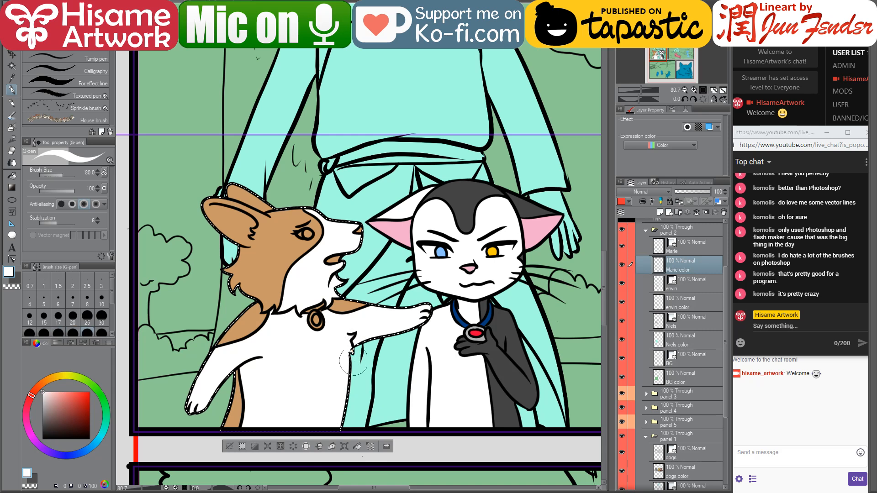
pyautogui.hotkey('ctrl', 'd')
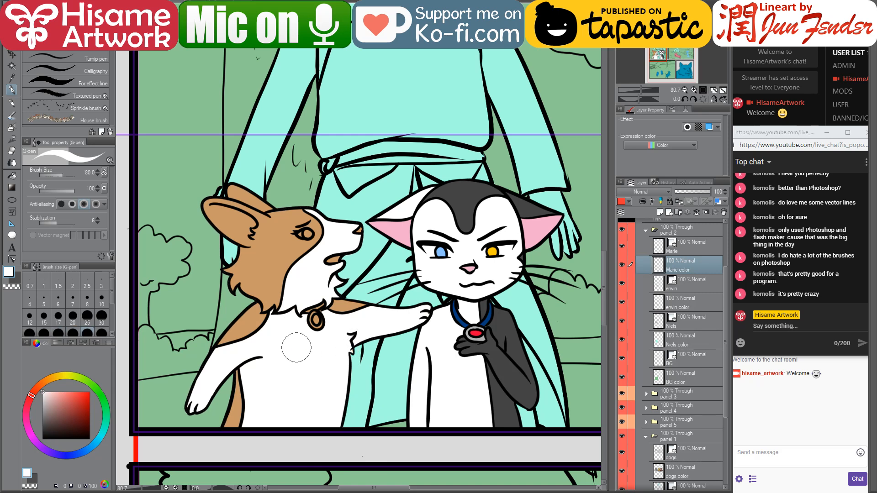
# Clean up the overshooting end of the corgi's underarm line at the chest tuft with the Control point tool on the Marie layer
pyautogui.scroll(3, 293, 352)
pyautogui.scroll(4, 333, 363)
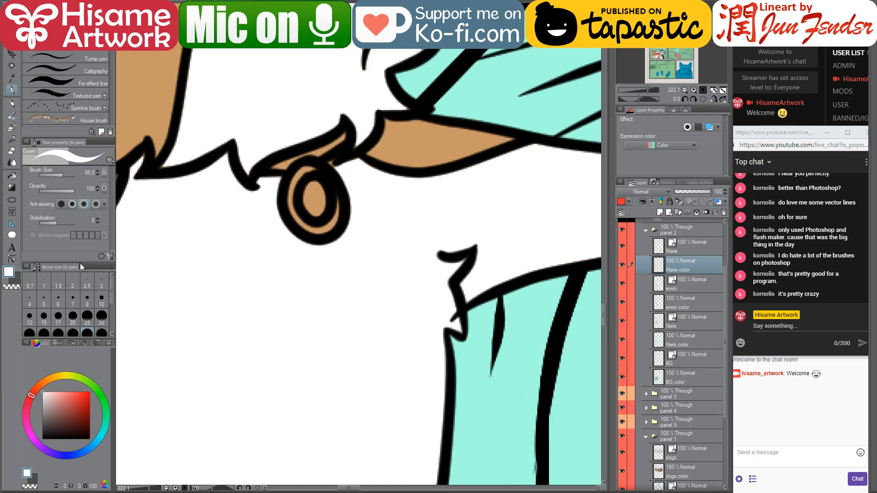
pyautogui.click(12, 260)
pyautogui.moveTo(462, 312); pyautogui.dragTo(429, 306)
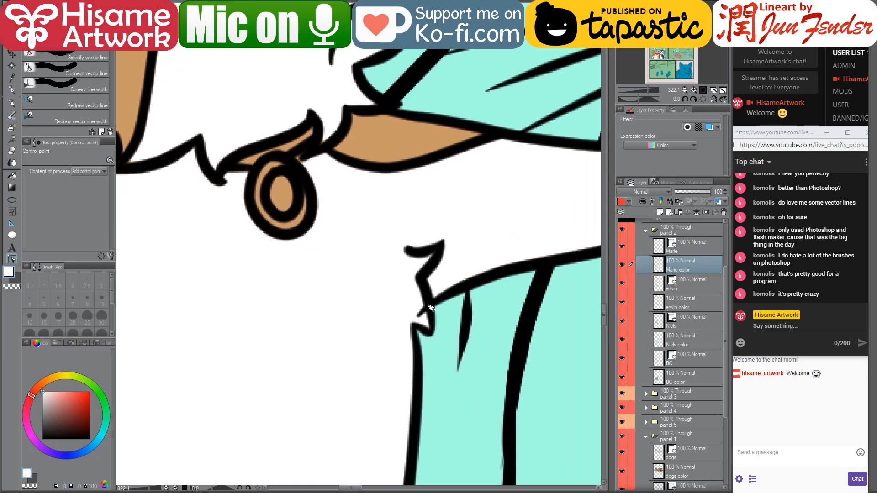
pyautogui.keyDown('ctrl'); pyautogui.keyDown('shift'); pyautogui.click(424, 314); pyautogui.keyUp('shift'); pyautogui.keyUp('ctrl')
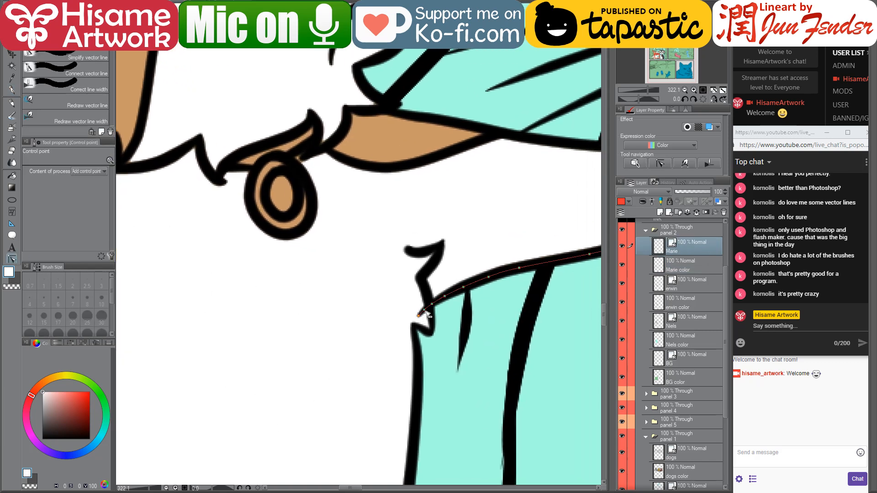
pyautogui.click(422, 314)
pyautogui.scroll(-15, 471, 421)
pyautogui.moveTo(505, 376); pyautogui.dragTo(442, 326)
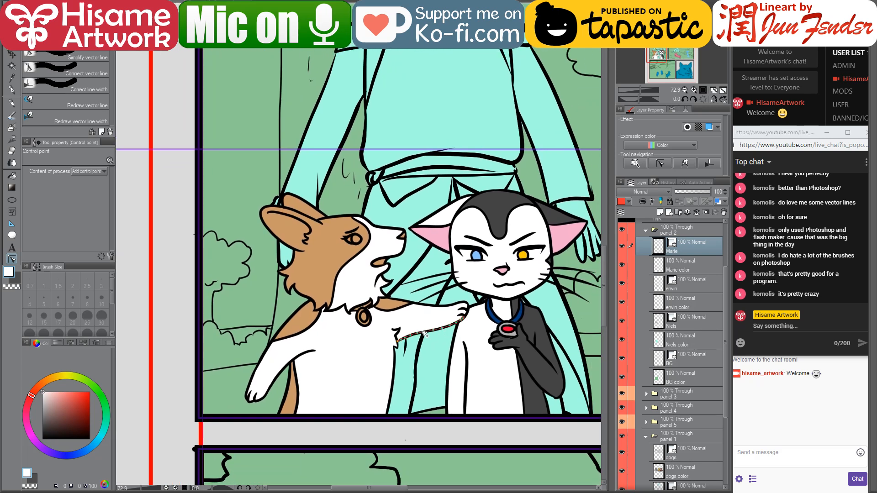
pyautogui.moveTo(433, 330); pyautogui.dragTo(411, 344)
pyautogui.scroll(1, 425, 368)
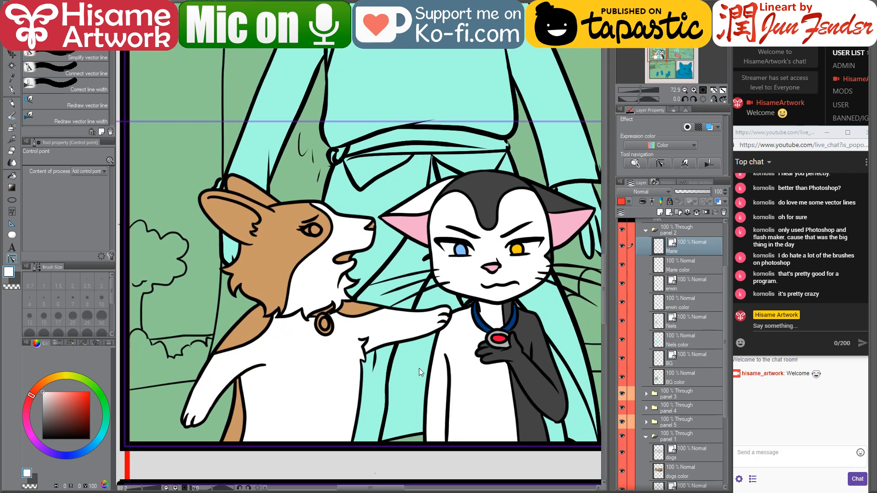
# Sample the dark pink from the cat's open mouth on the reference page and fill the corgi's mouth with it on the Marie color layer
pyautogui.click(13, 176)
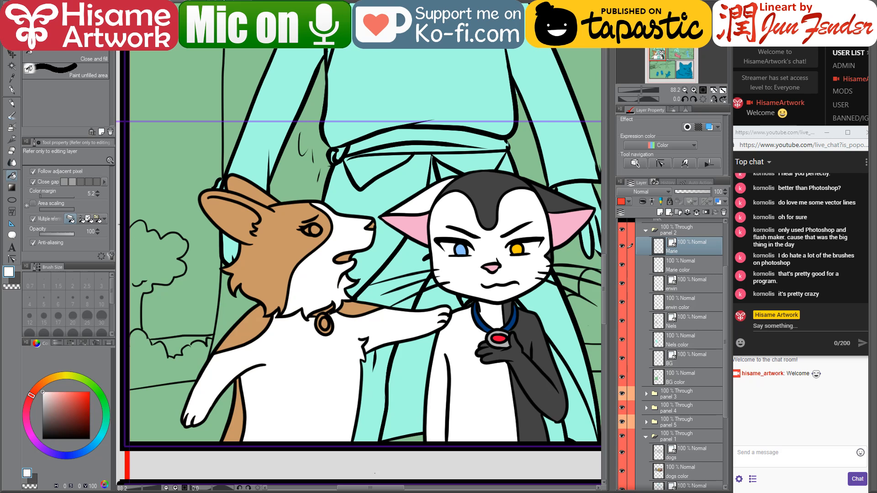
pyautogui.hotkey('ctrl', 'Tab')
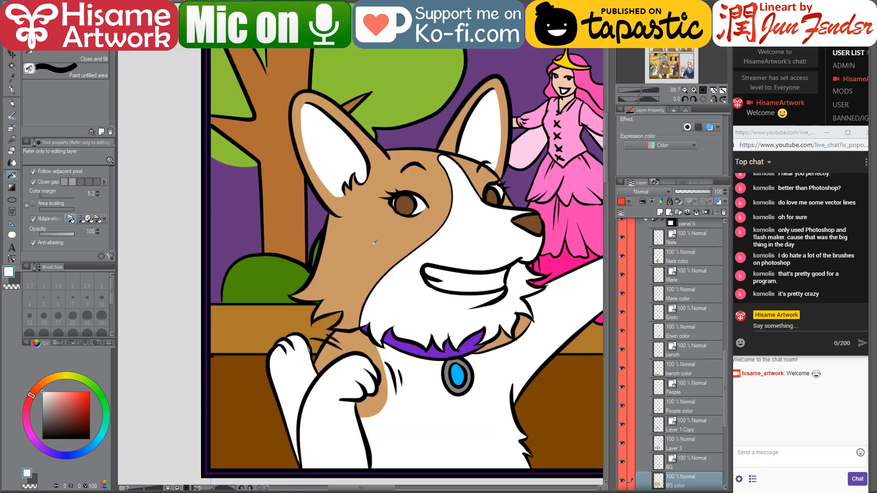
pyautogui.scroll(-10, 373, 243)
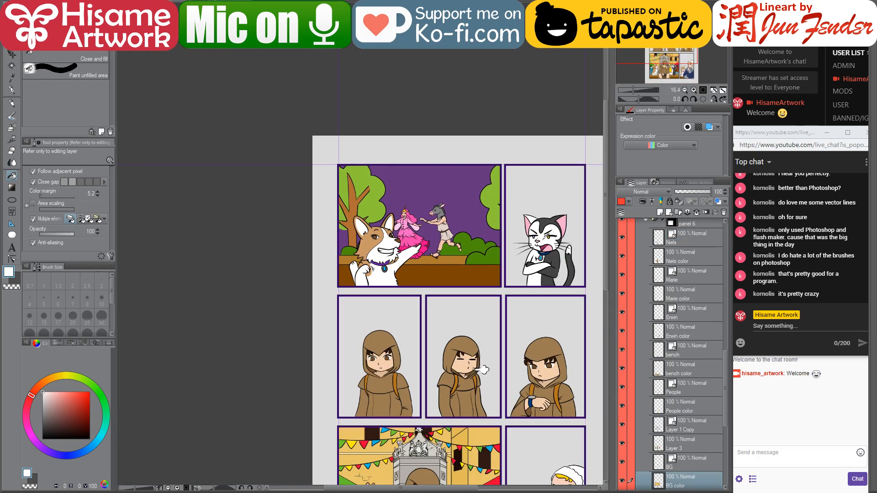
pyautogui.scroll(8, 545, 237)
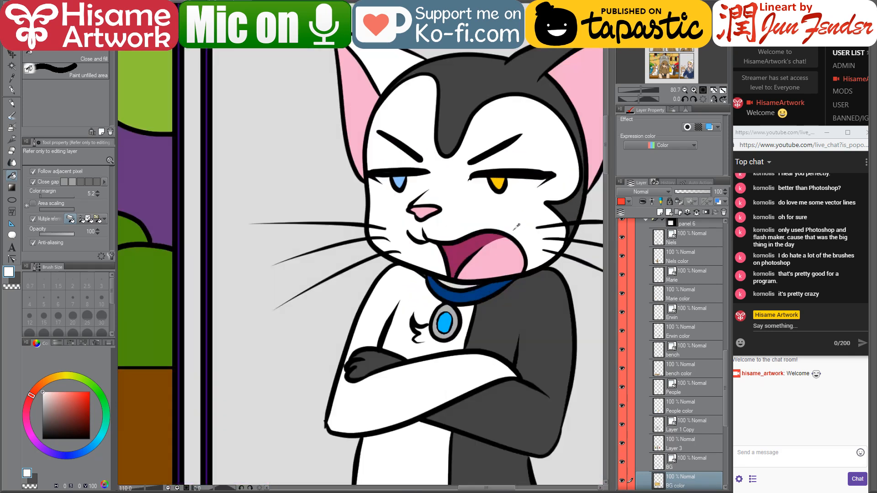
pyautogui.scroll(3, 516, 227)
pyautogui.keyDown('alt'); pyautogui.click(471, 244); pyautogui.keyUp('alt')
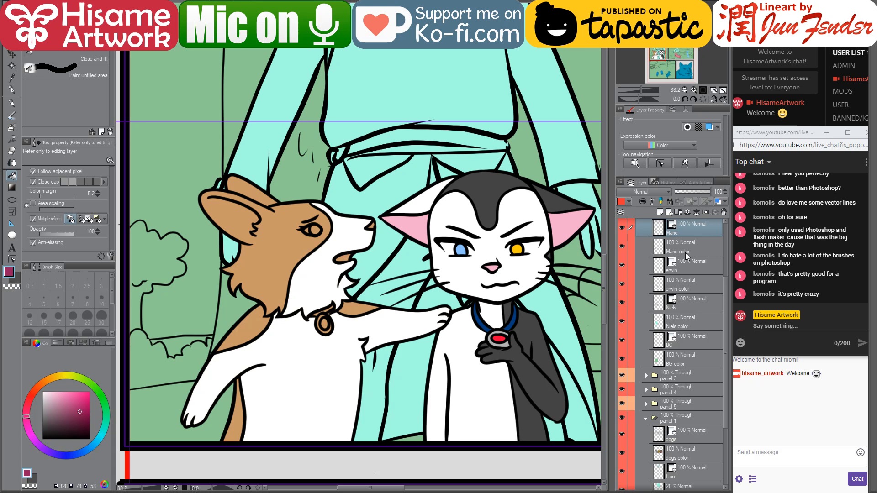
pyautogui.scroll(3, 691, 261)
pyautogui.click(684, 294)
pyautogui.scroll(3, 335, 272)
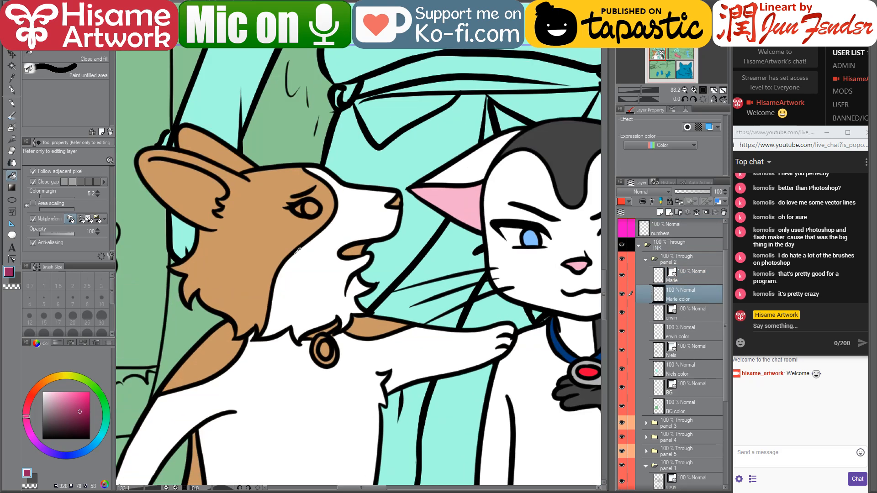
pyautogui.click(361, 247)
pyautogui.moveTo(361, 247); pyautogui.dragTo(423, 265)
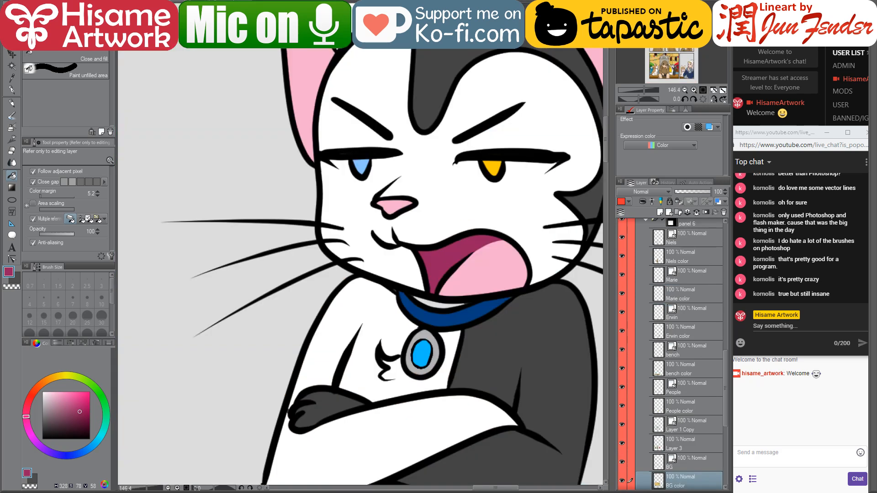
# Fill the white of the corgi's eye, and colour its iris and nose with the brown sampled from the reference page's corgi
pyautogui.keyDown('alt'); pyautogui.click(401, 200); pyautogui.keyUp('alt')
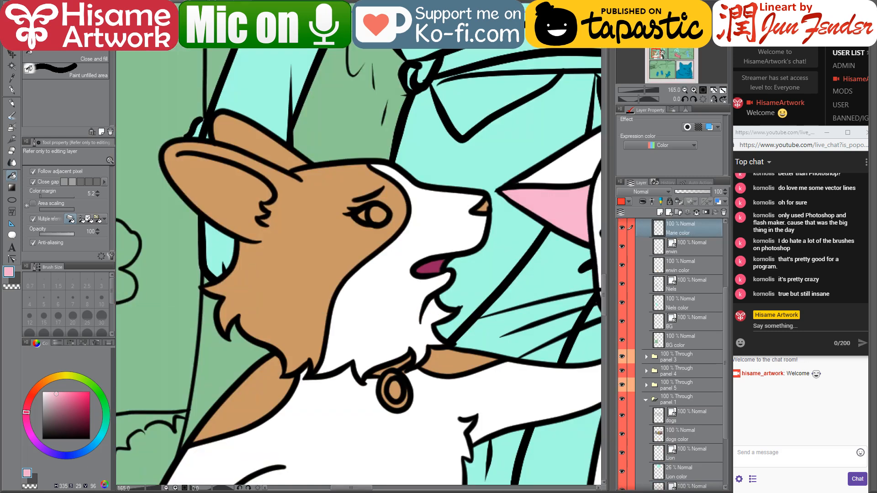
pyautogui.keyDown('alt'); pyautogui.click(411, 227); pyautogui.keyUp('alt')
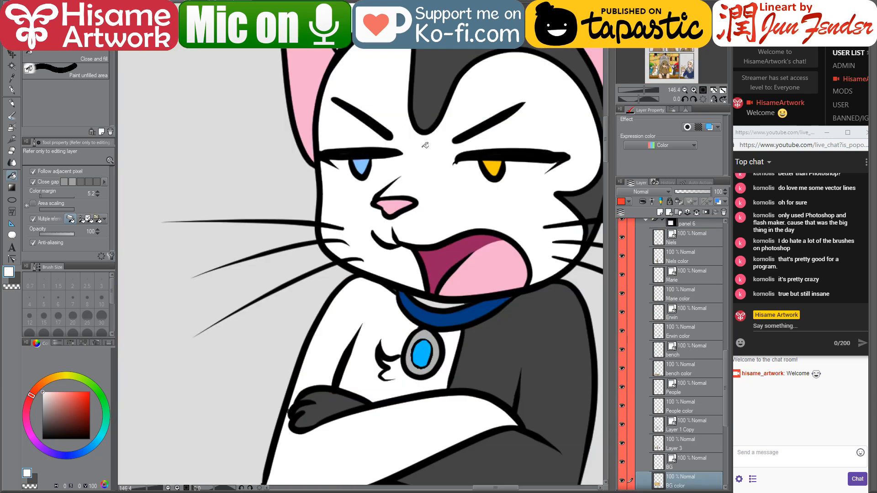
pyautogui.scroll(-6, 424, 146)
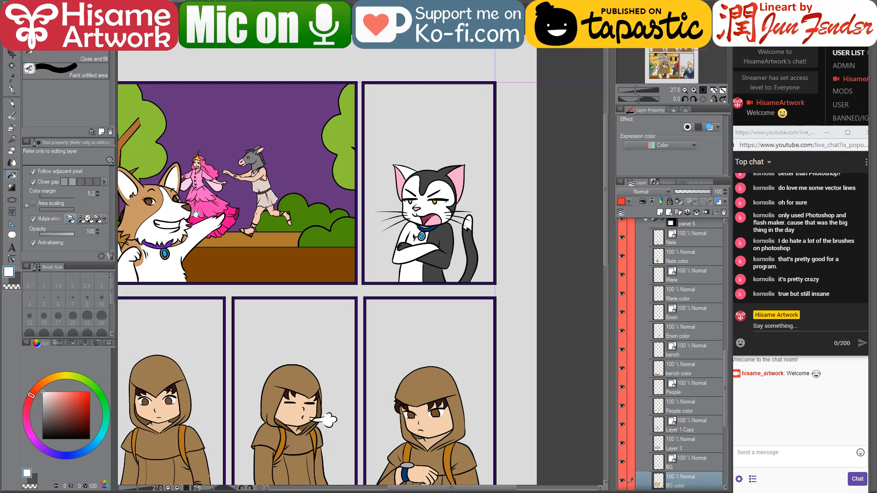
pyautogui.scroll(6, 195, 213)
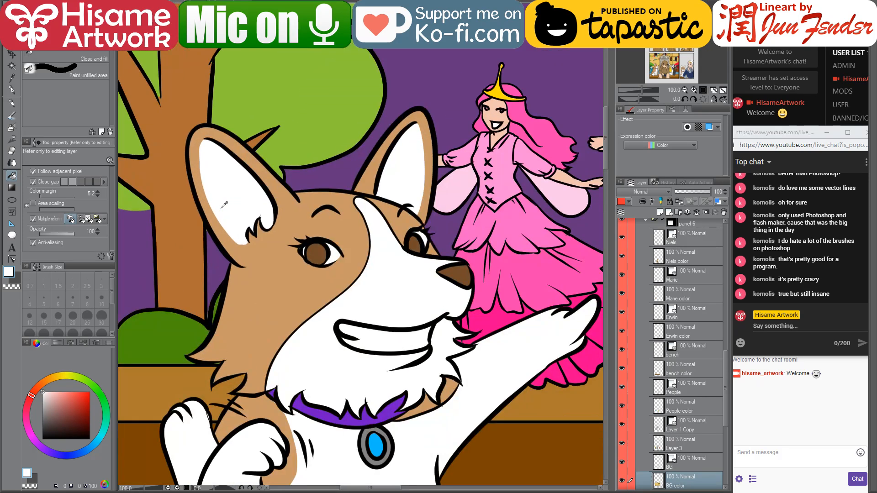
pyautogui.scroll(2, 224, 205)
pyautogui.keyDown('alt'); pyautogui.click(370, 273); pyautogui.keyUp('alt')
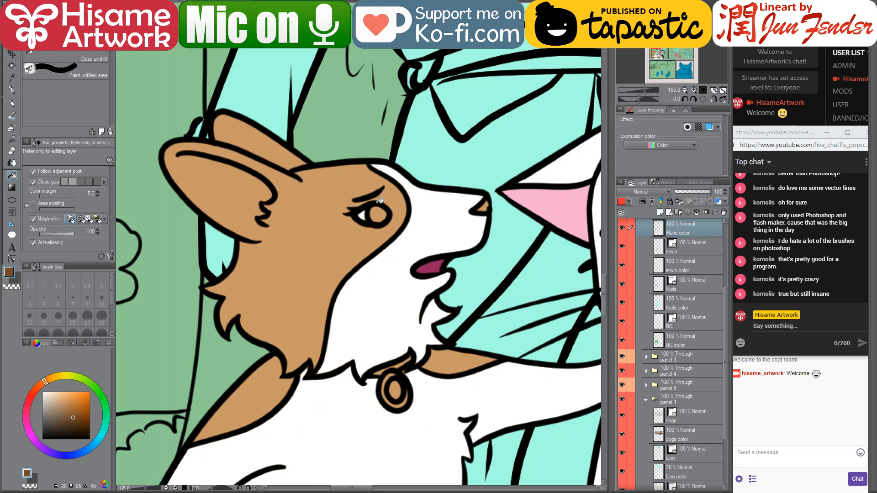
pyautogui.click(379, 213)
pyautogui.scroll(2, 388, 187)
pyautogui.click(507, 205)
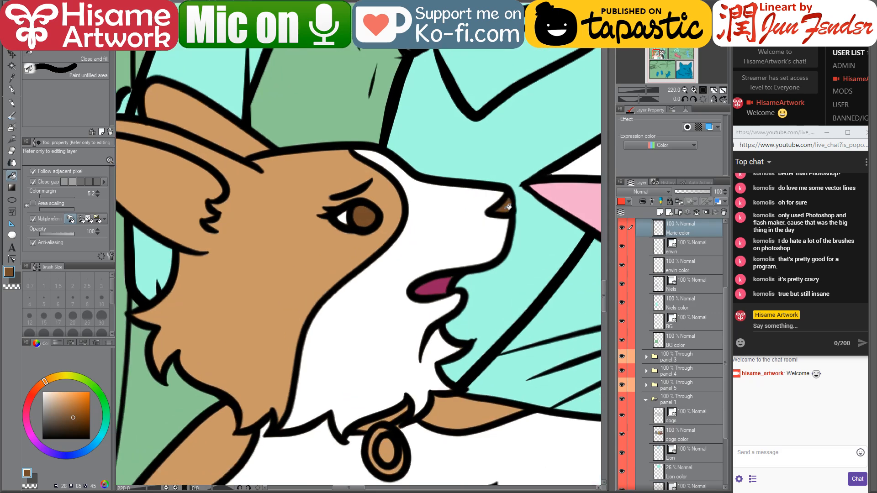
# Fill the ring of the corgi's pendant with light grey on the Marie color layer
pyautogui.moveTo(507, 206); pyautogui.dragTo(494, 137)
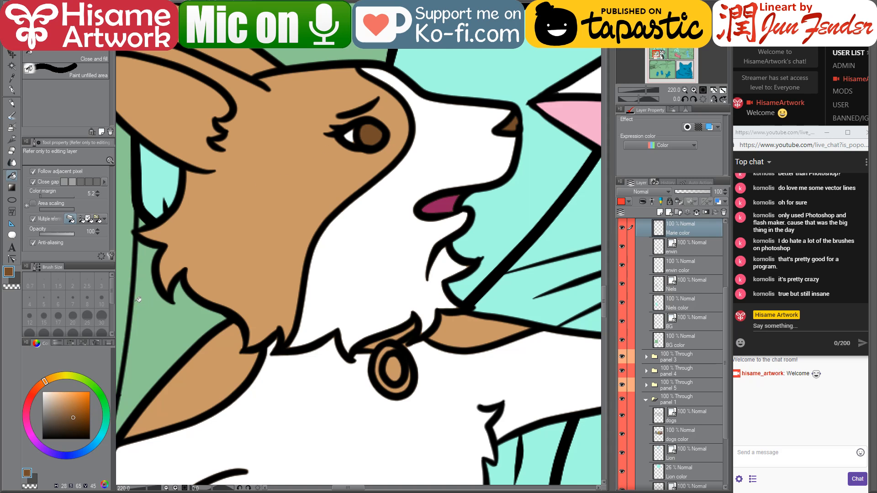
pyautogui.click(90, 424)
pyautogui.click(44, 421)
pyautogui.click(386, 349)
pyautogui.click(42, 410)
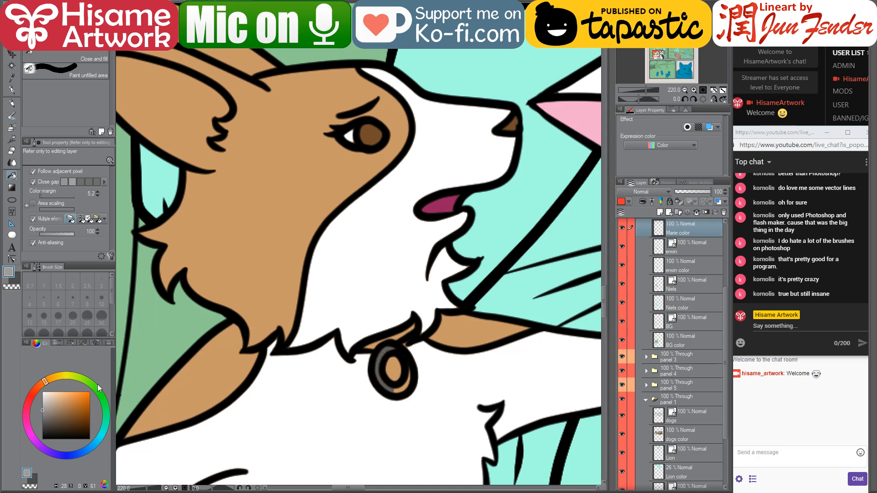
pyautogui.click(388, 348)
# Touch up the unfilled parts of the pendant's ring in the same grey with the G-pen at size 12
pyautogui.click(12, 90)
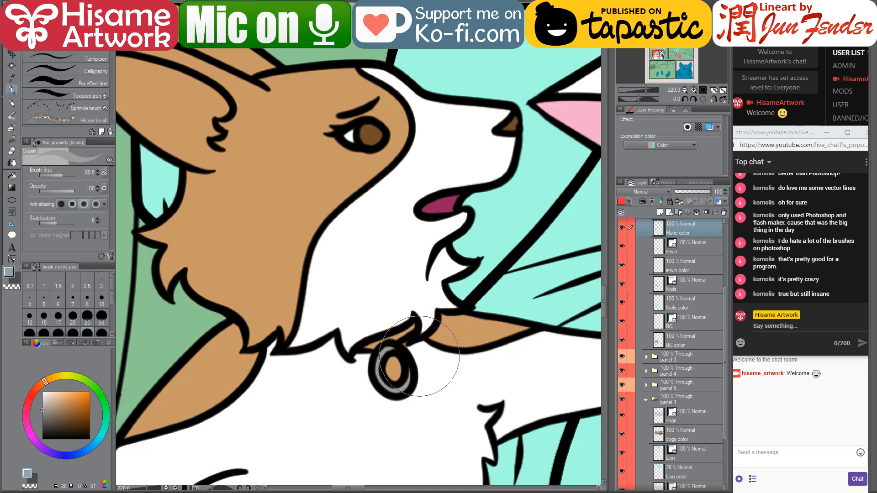
pyautogui.press('[')
pyautogui.press('[')
pyautogui.press('[')
pyautogui.press('[')
pyautogui.press('[')
pyautogui.press('[')
pyautogui.press('[')
pyautogui.press('[')
pyautogui.press('[')
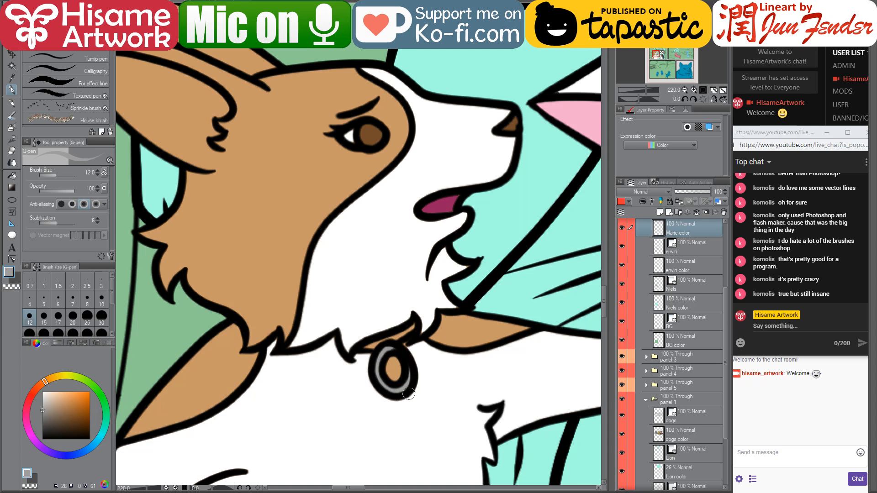
# Pick a bright blue and paint the gem in the middle of the corgi's pendant
pyautogui.click(88, 448)
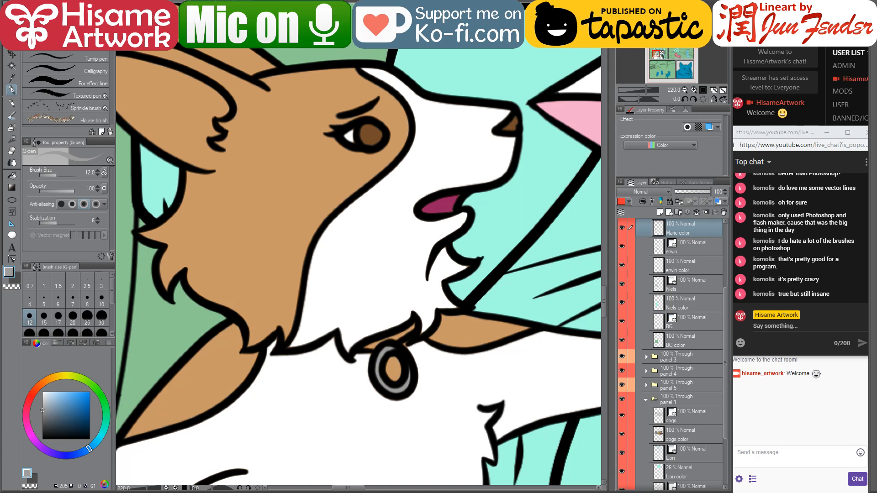
pyautogui.click(89, 393)
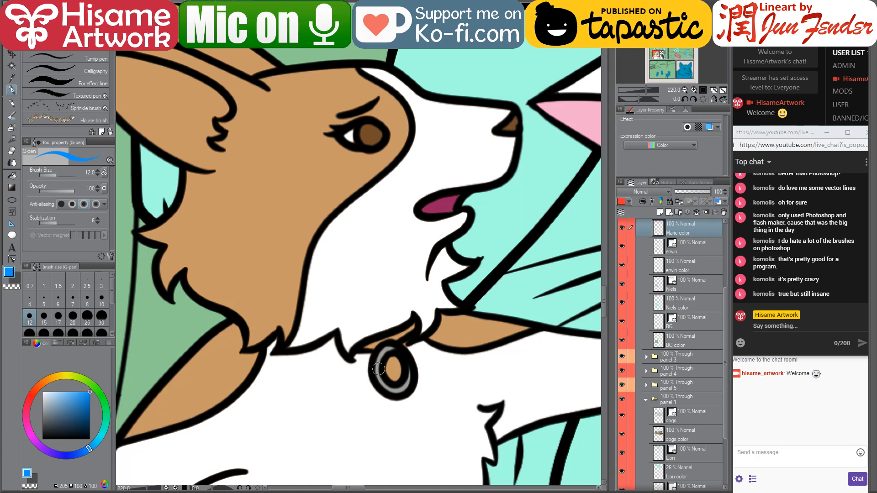
pyautogui.moveTo(383, 368)
pyautogui.mouseDown()
pyautogui.moveTo(388, 361)
pyautogui.moveTo(391, 375)
pyautogui.moveTo(393, 360)
pyautogui.mouseUp()
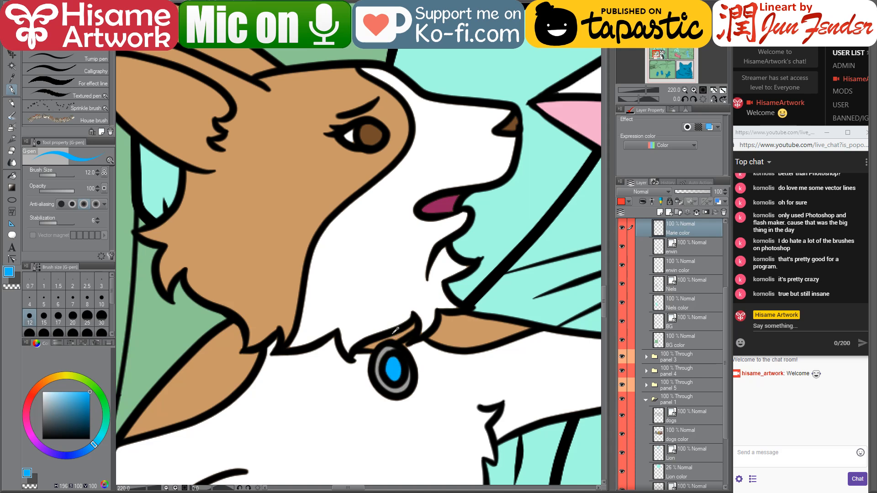
# Sample the white of the corgi's chest and touch up the colour edges along the neck fur
pyautogui.scroll(2, 390, 335)
pyautogui.keyDown('alt'); pyautogui.click(435, 358); pyautogui.keyUp('alt')
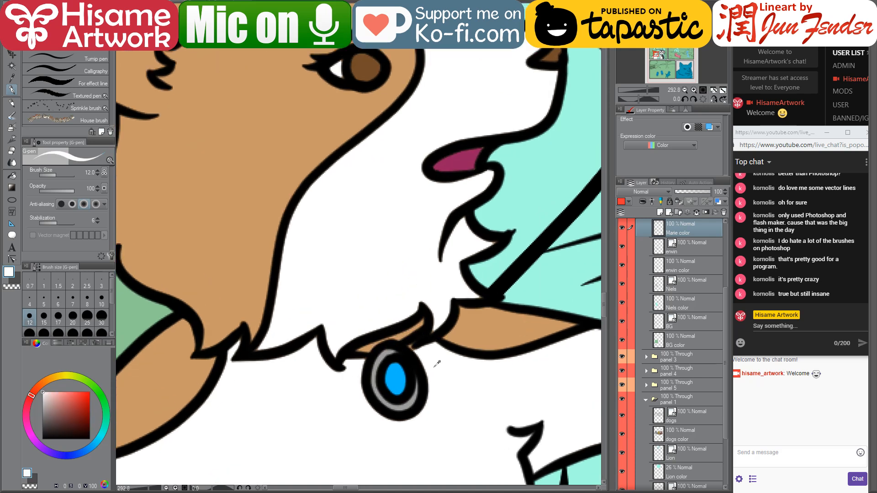
pyautogui.moveTo(429, 341); pyautogui.dragTo(423, 337)
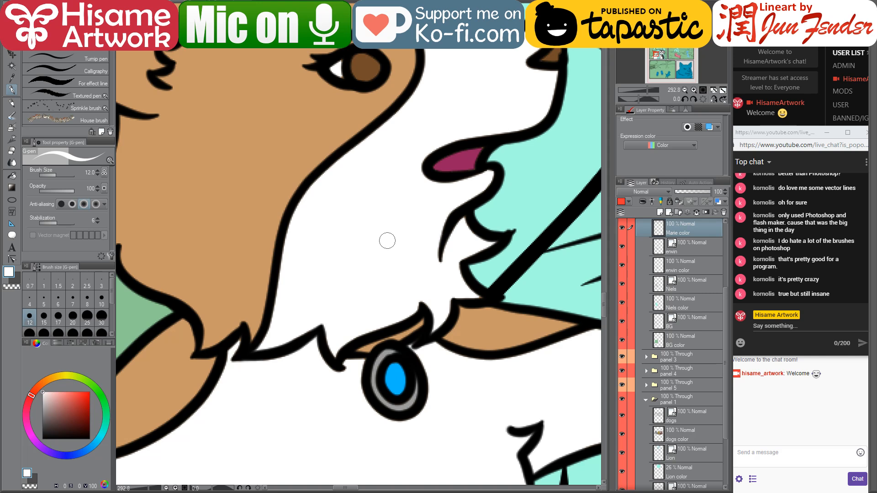
pyautogui.moveTo(241, 343); pyautogui.dragTo(234, 354)
# Sample the purple from the CHOMP! lettering on page_103 and paint the corgi's collar with it on the Marie color layer
pyautogui.click(176, 1)
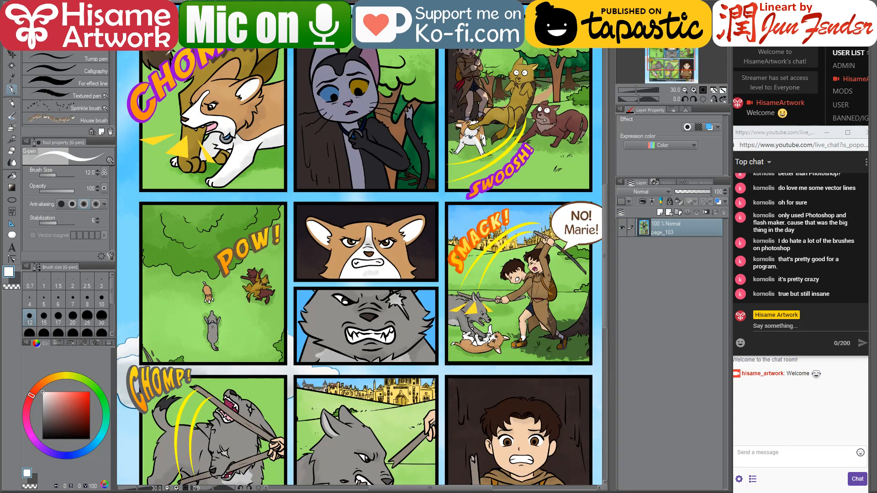
pyautogui.scroll(5, 170, 51)
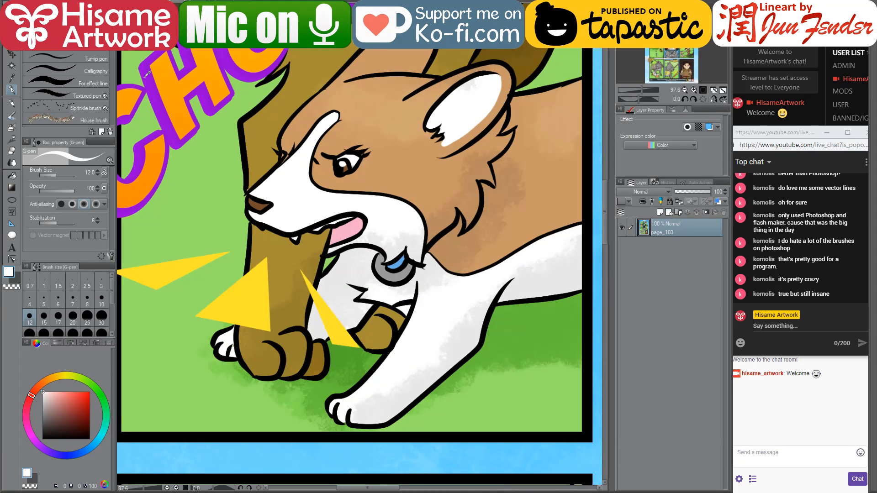
pyautogui.keyDown('alt'); pyautogui.click(147, 62); pyautogui.keyUp('alt')
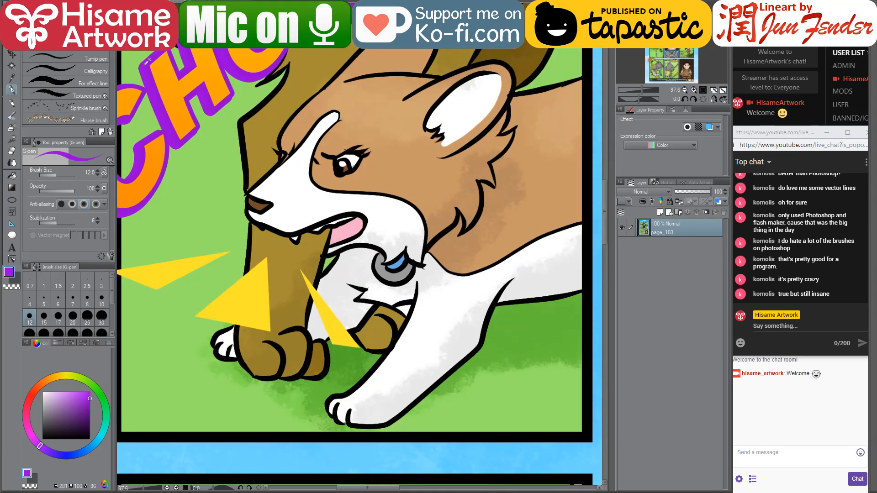
pyautogui.hotkey('ctrl', 'Tab')
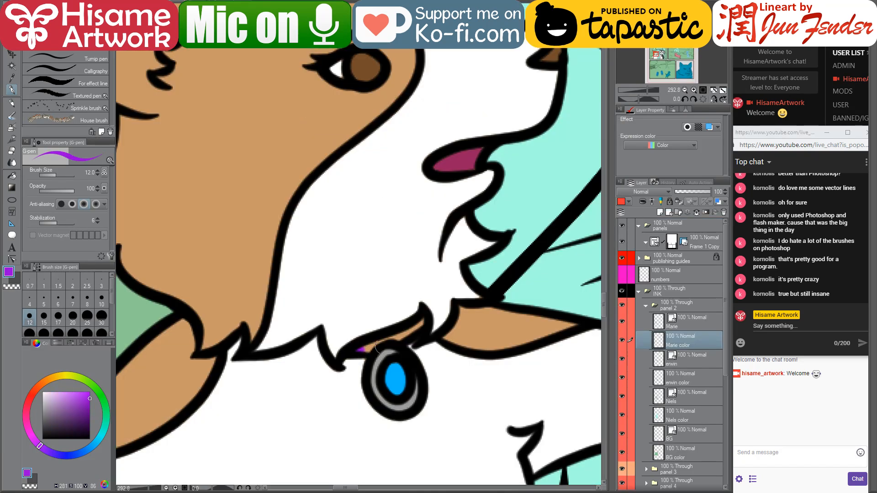
pyautogui.keyDown('shift'); pyautogui.click(408, 338); pyautogui.keyUp('shift')
pyautogui.moveTo(406, 340)
pyautogui.mouseDown()
pyautogui.moveTo(425, 320)
pyautogui.moveTo(427, 354)
pyautogui.moveTo(377, 253)
pyautogui.mouseUp()
# Sample the white from the corgi's eye and paint the inside of its front ear with the G-pen at size 20
pyautogui.scroll(-3, 429, 356)
pyautogui.scroll(-2, 430, 356)
pyautogui.scroll(3, 282, 97)
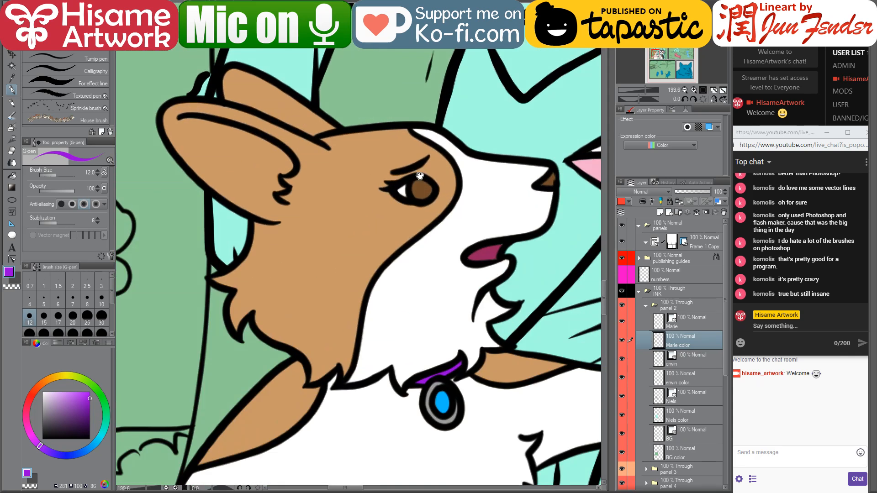
pyautogui.moveTo(469, 187); pyautogui.dragTo(516, 243)
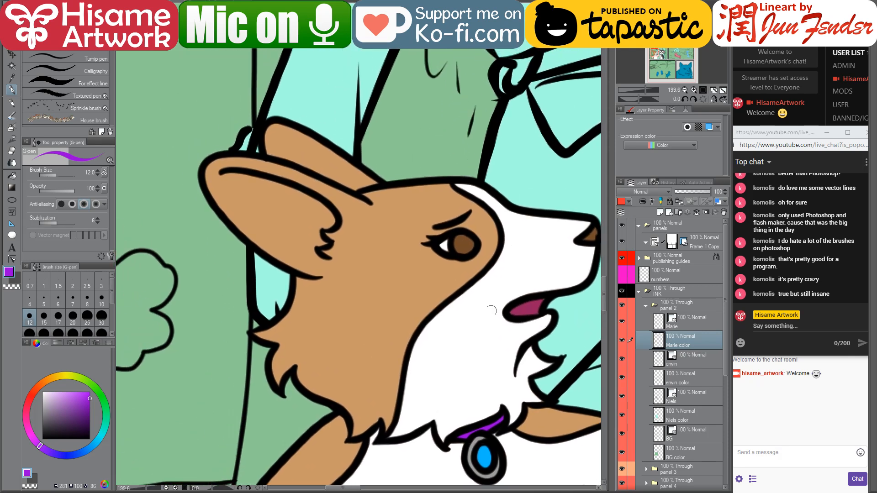
pyautogui.keyDown('alt'); pyautogui.click(443, 247); pyautogui.keyUp('alt')
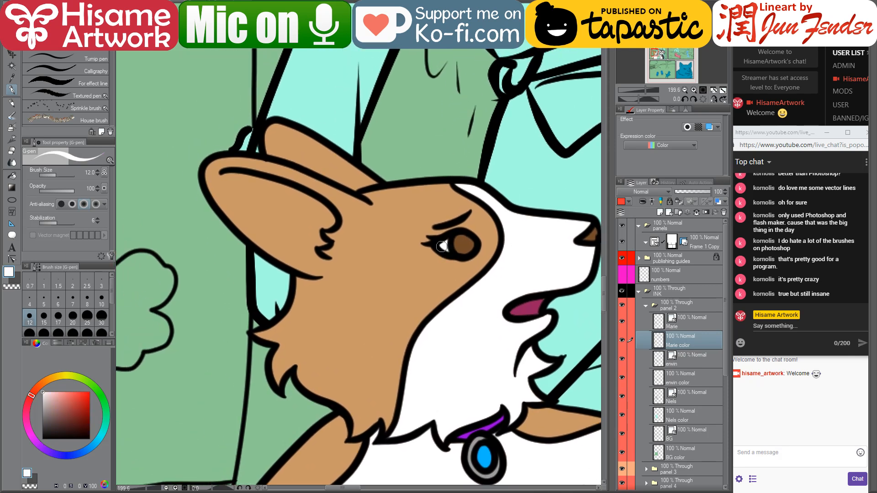
pyautogui.scroll(3, 251, 185)
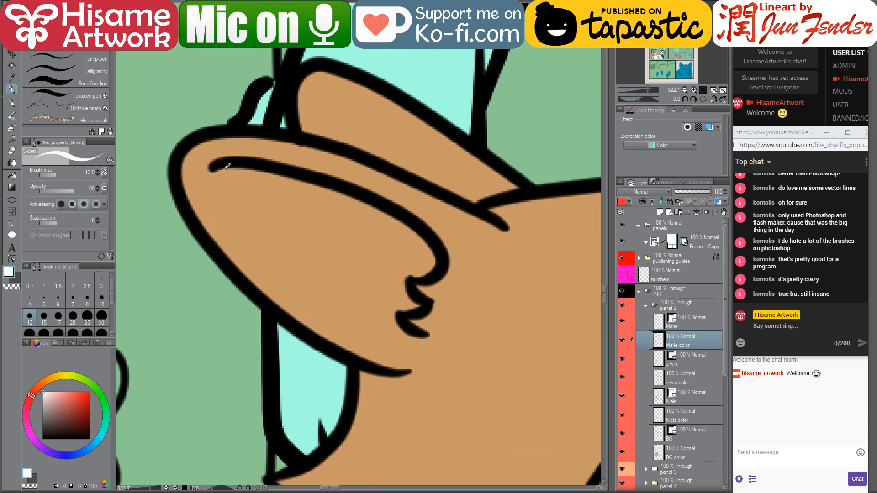
pyautogui.press(']')
pyautogui.press(']')
pyautogui.press(']')
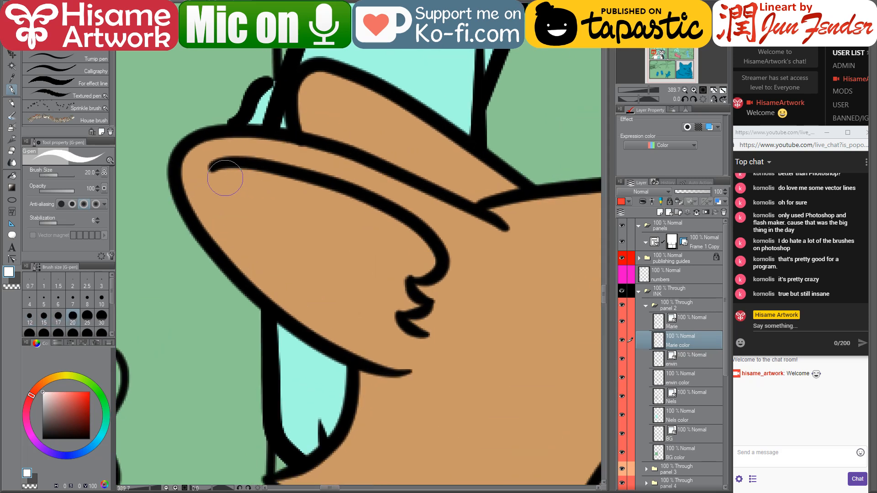
pyautogui.click(225, 178)
pyautogui.keyDown('shift'); pyautogui.click(338, 207); pyautogui.keyUp('shift')
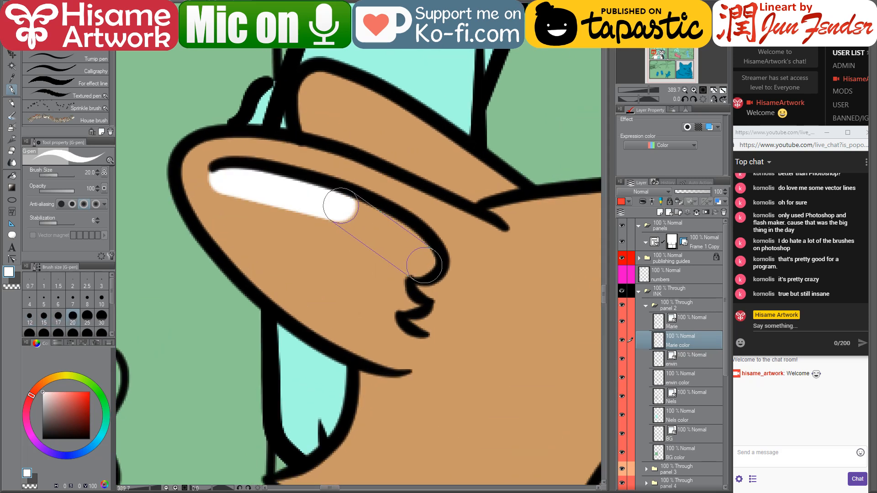
pyautogui.keyDown('shift'); pyautogui.click(421, 264); pyautogui.keyUp('shift')
pyautogui.moveTo(415, 254); pyautogui.dragTo(381, 219)
pyautogui.moveTo(245, 180)
pyautogui.mouseDown()
pyautogui.moveTo(242, 206)
pyautogui.moveTo(305, 266)
pyautogui.moveTo(410, 326)
pyautogui.moveTo(391, 327)
pyautogui.moveTo(299, 276)
pyautogui.moveTo(225, 180)
pyautogui.moveTo(235, 206)
pyautogui.moveTo(342, 275)
pyautogui.moveTo(399, 293)
pyautogui.moveTo(269, 205)
pyautogui.moveTo(358, 254)
pyautogui.moveTo(384, 280)
pyautogui.mouseUp()
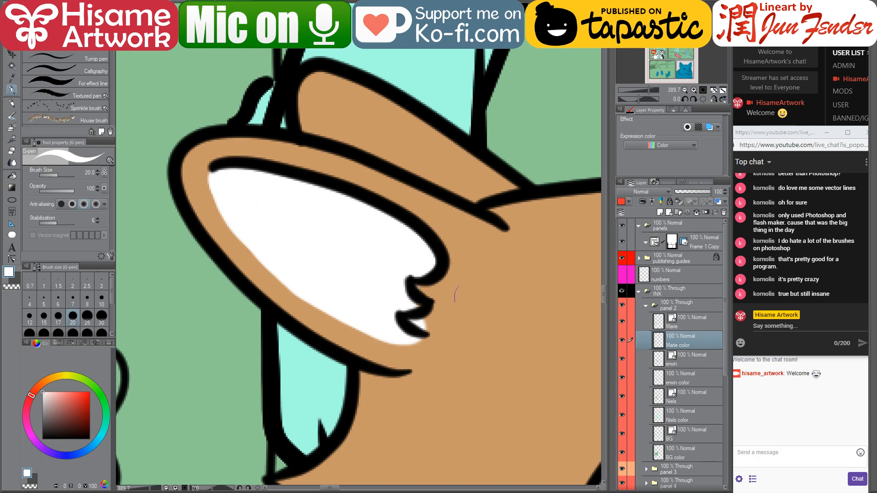
# Sample the corgi's tan and cover the white overshoot at the inner ear's fur tuft with the G-pen at size 10
pyautogui.keyDown('alt'); pyautogui.click(456, 295); pyautogui.keyUp('alt')
pyautogui.press('[')
pyautogui.press('[')
pyautogui.press('[')
pyautogui.press('[')
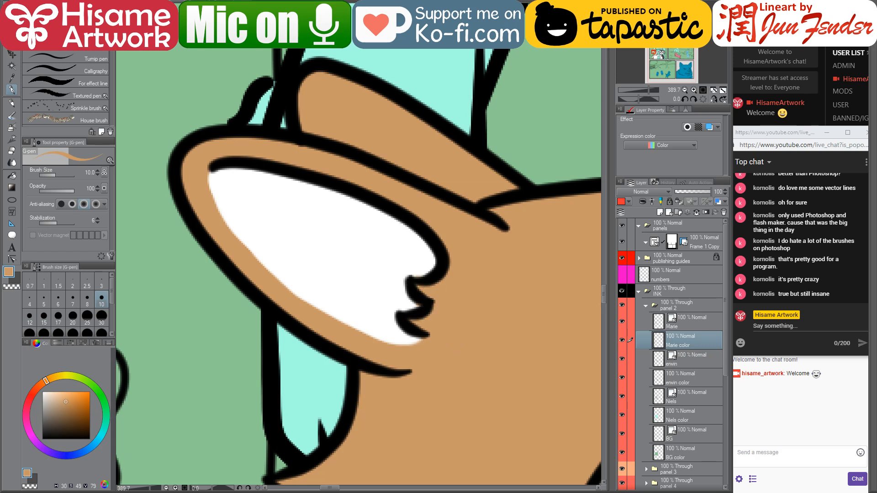
# Hide the Marie, Marie color, erwin and erwin color layers to uncover the boy behind the animals in panel 2
pyautogui.scroll(-5, 284, 242)
pyautogui.scroll(-5, 289, 235)
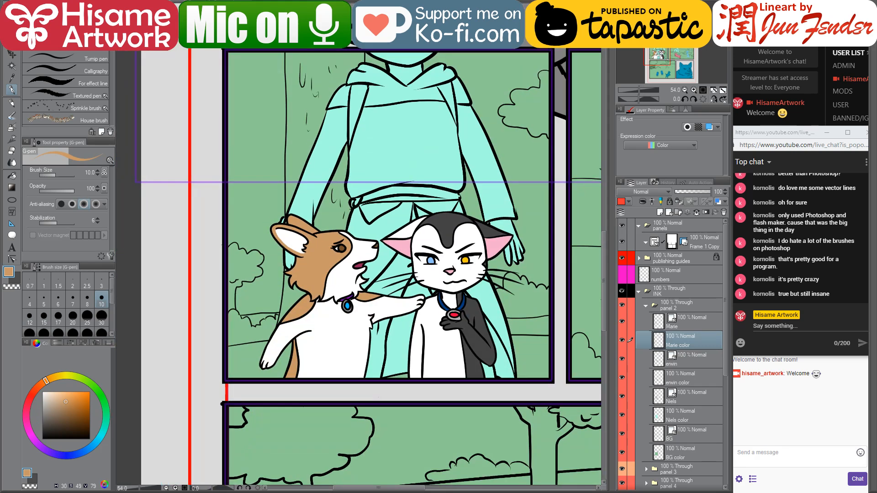
pyautogui.moveTo(446, 150); pyautogui.dragTo(446, 287)
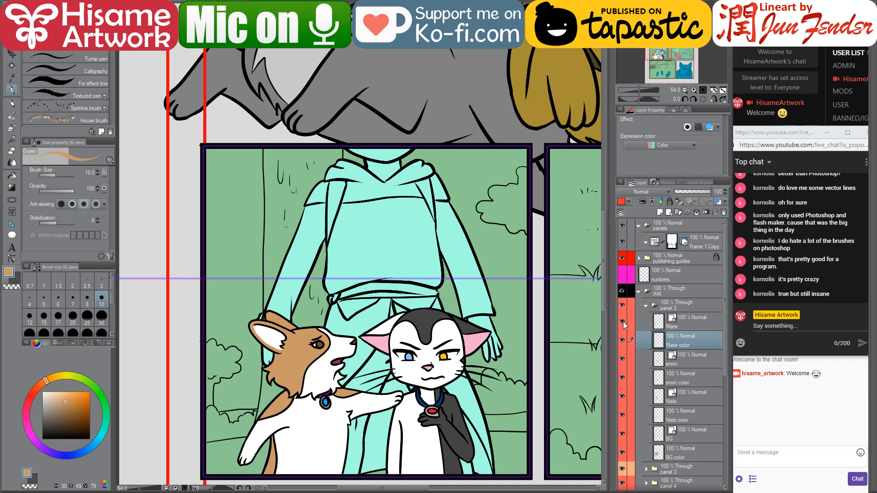
pyautogui.moveTo(622, 339); pyautogui.dragTo(624, 376)
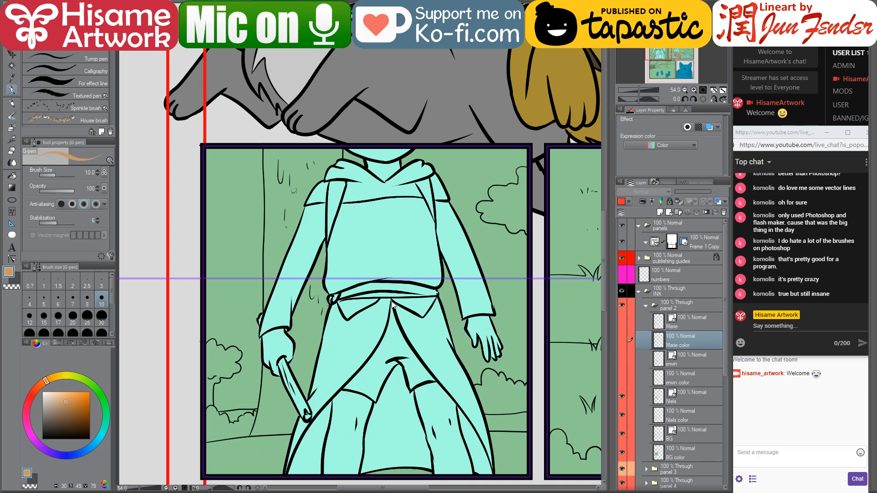
# Find the boy in the brown coat on reference page_103 and sample a light brown for colouring him
pyautogui.click(12, 177)
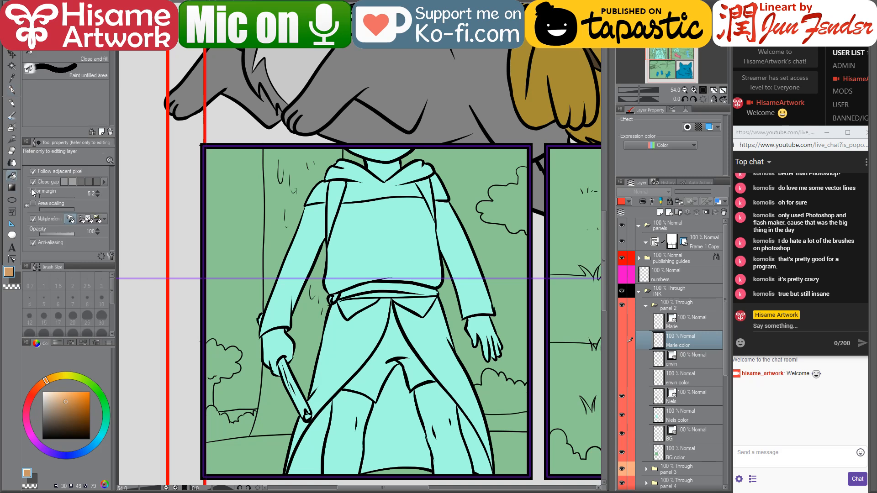
pyautogui.click(70, 220)
pyautogui.hotkey('ctrl', 'Tab')
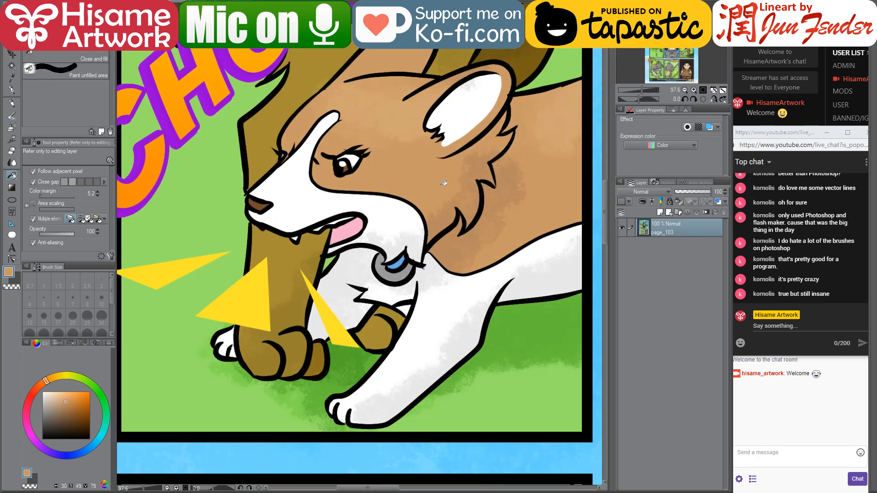
pyautogui.scroll(-1, 474, 264)
pyautogui.scroll(-1, 480, 387)
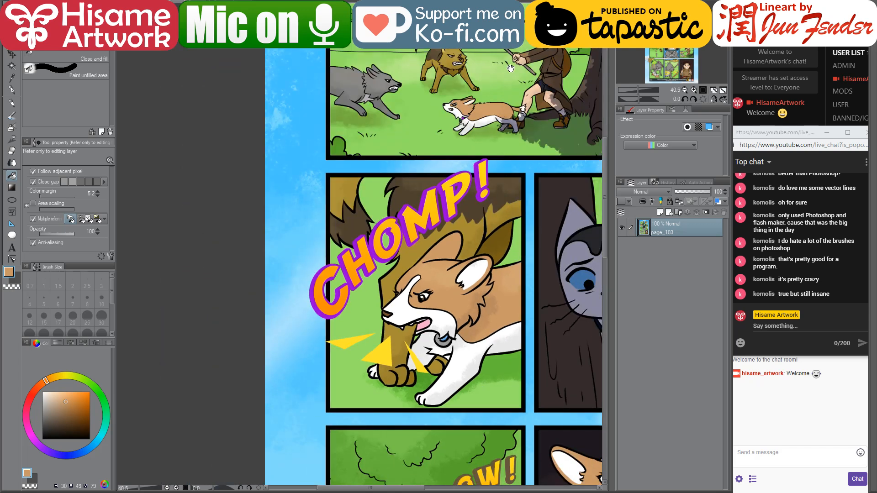
pyautogui.moveTo(521, 66); pyautogui.dragTo(432, 192)
pyautogui.scroll(3, 418, 159)
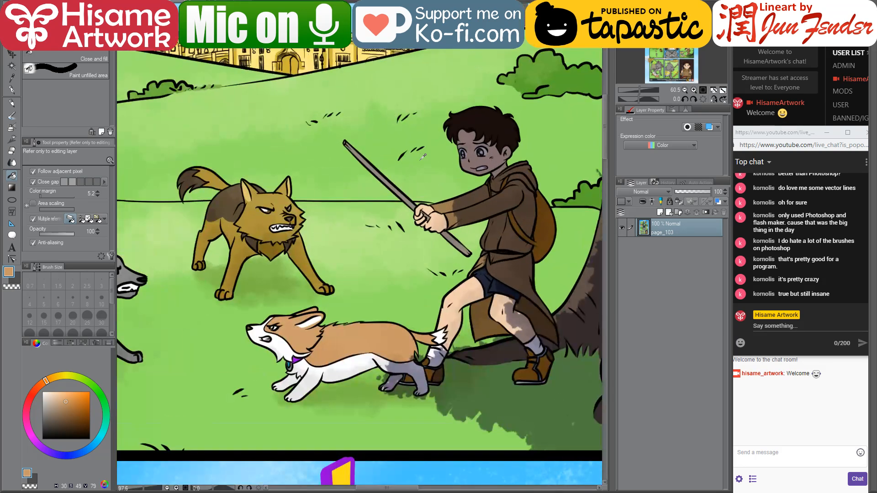
pyautogui.hotkey('ctrl', 'Tab')
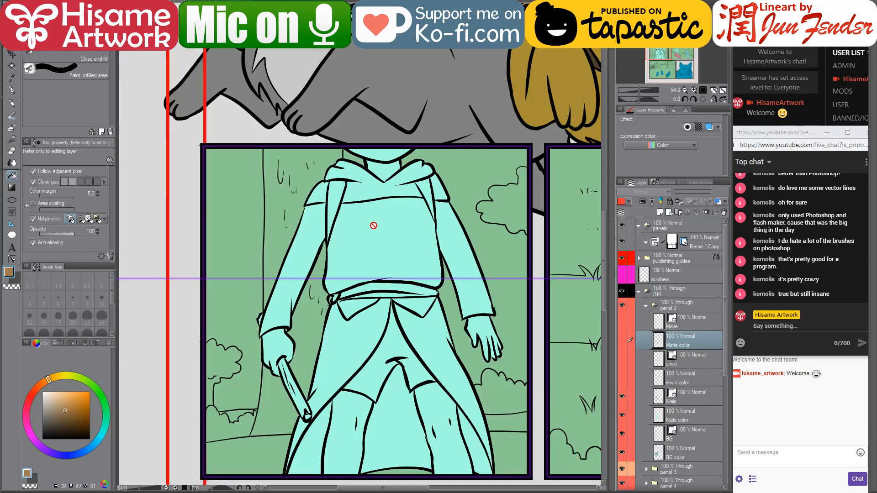
# Select the boy's turquoise figure on the Niels color layer and paint it brown with the G-pen at size 500
pyautogui.click(668, 419)
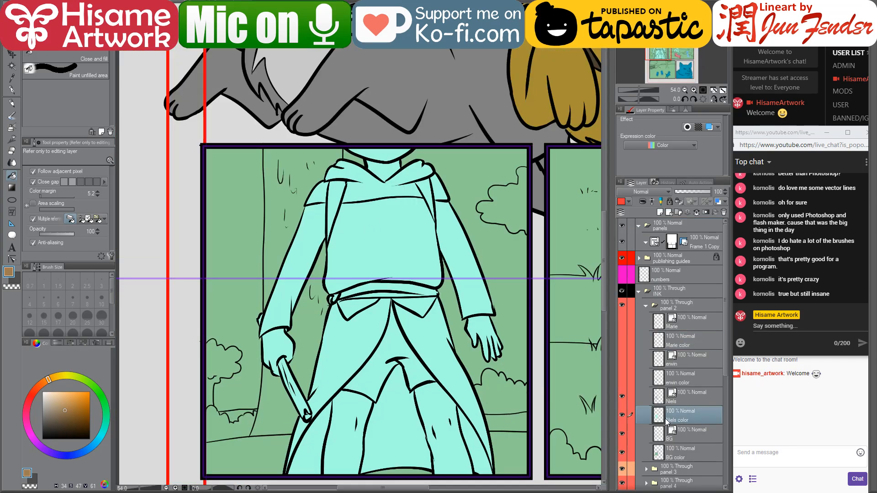
pyautogui.click(321, 185)
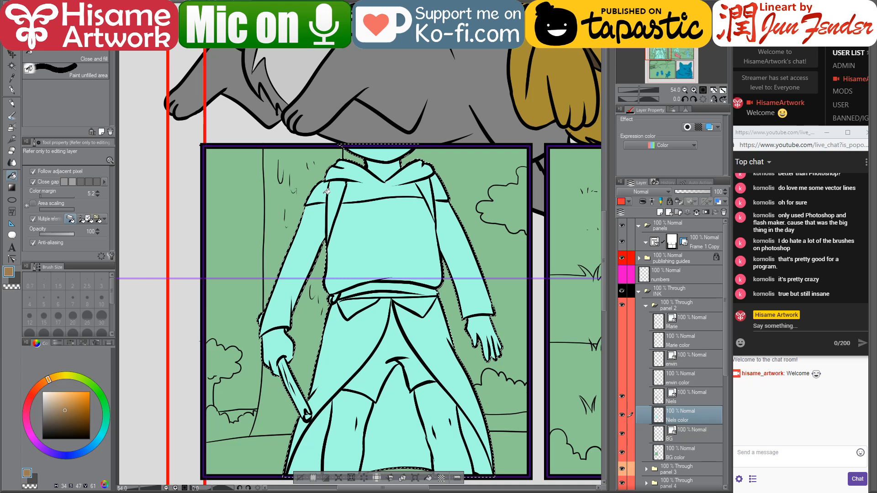
pyautogui.click(12, 89)
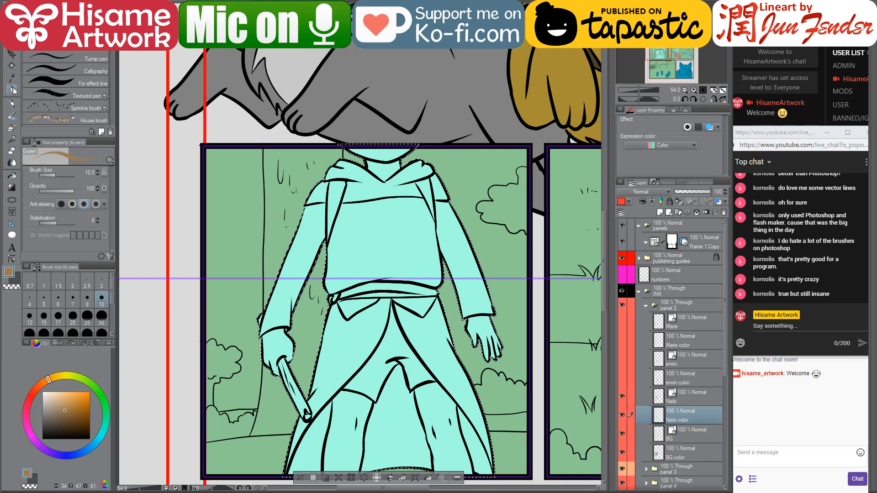
pyautogui.press(']')
pyautogui.press(']')
pyautogui.press(']')
pyautogui.press(']')
pyautogui.press(']')
pyautogui.press(']')
pyautogui.press(']')
pyautogui.press(']')
pyautogui.press(']')
pyautogui.press(']')
pyautogui.press(']')
pyautogui.press(']')
pyautogui.press(']')
pyautogui.press(']')
pyautogui.press(']')
pyautogui.press(']')
pyautogui.press(']')
pyautogui.press(']')
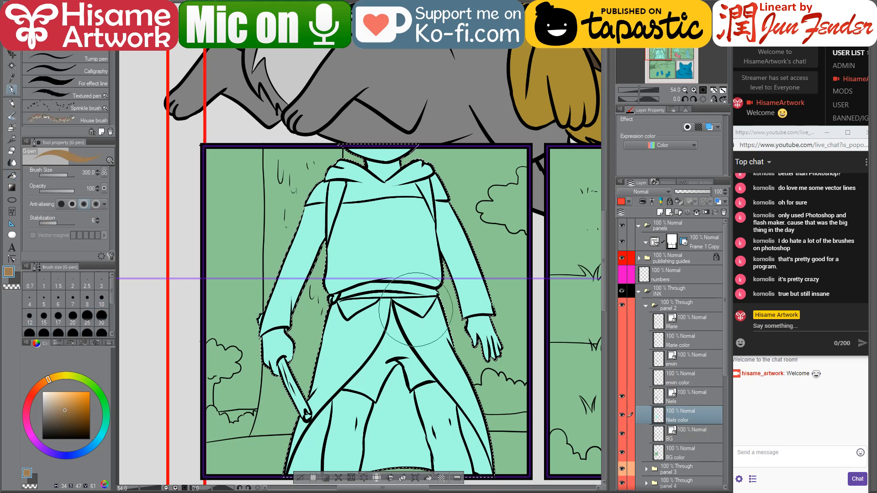
pyautogui.press(']')
pyautogui.press(']')
pyautogui.moveTo(416, 311); pyautogui.dragTo(395, 255)
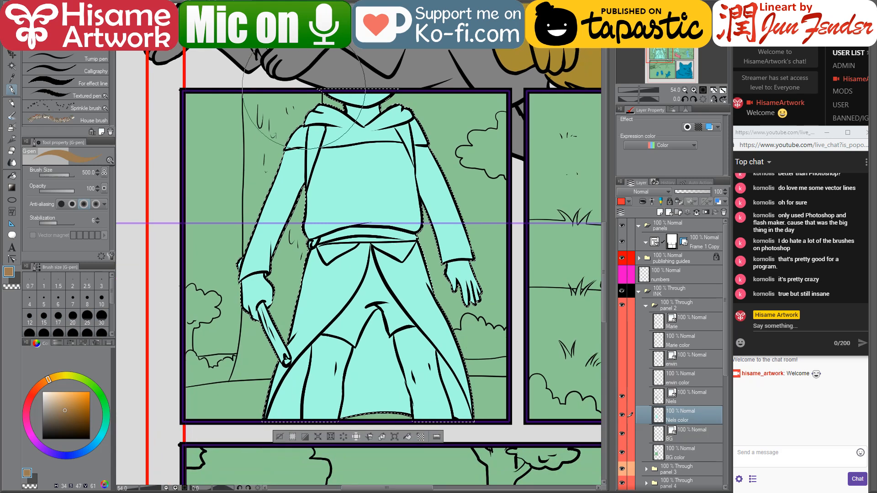
pyautogui.moveTo(304, 99)
pyautogui.mouseDown()
pyautogui.moveTo(399, 107)
pyautogui.moveTo(288, 155)
pyautogui.moveTo(398, 183)
pyautogui.moveTo(319, 275)
pyautogui.moveTo(207, 340)
pyautogui.moveTo(258, 413)
pyautogui.mouseUp()
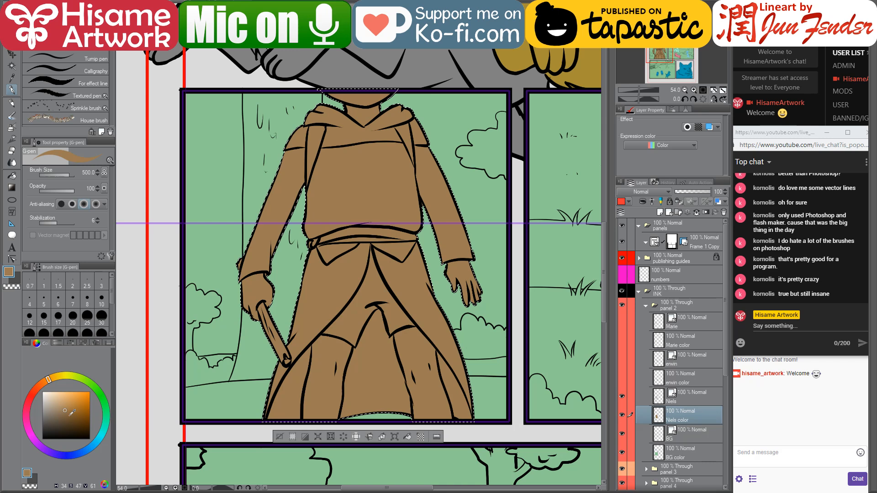
# Choose a darker brown and fill the inside of the boy's coat behind and beside his legs
pyautogui.click(69, 416)
pyautogui.click(12, 176)
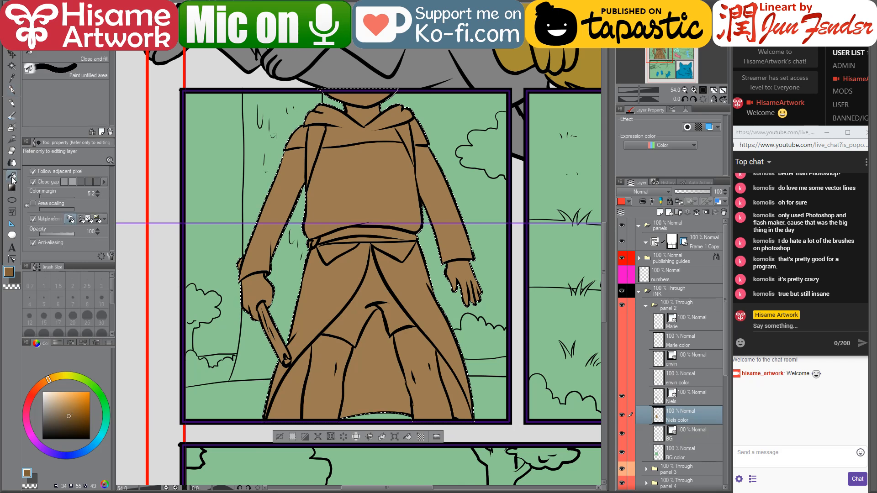
pyautogui.click(379, 379)
pyautogui.click(456, 380)
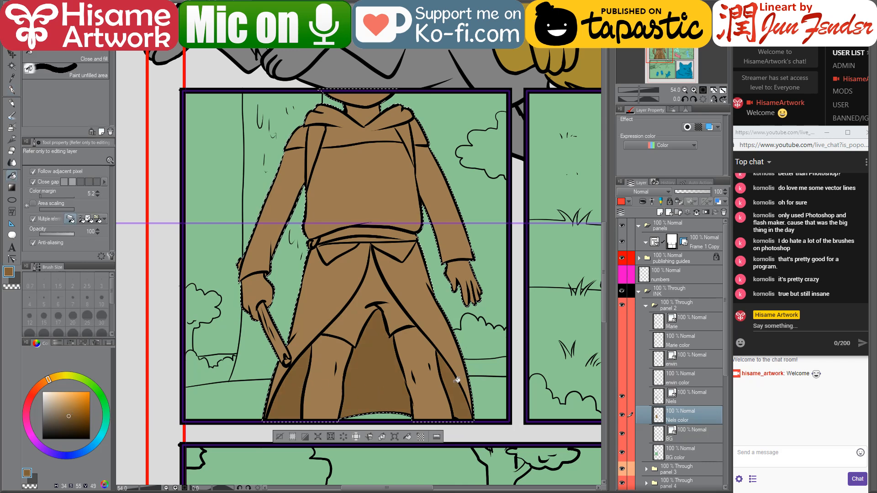
# Sample the boy's skin tone from reference page_103 and fill his neck and both hands in panel 2
pyautogui.moveTo(395, 272); pyautogui.dragTo(403, 292)
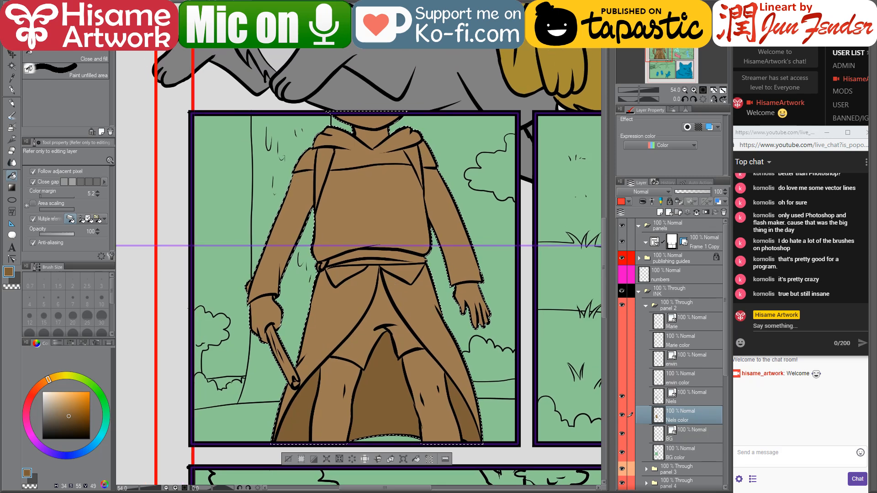
pyautogui.click(402, 27)
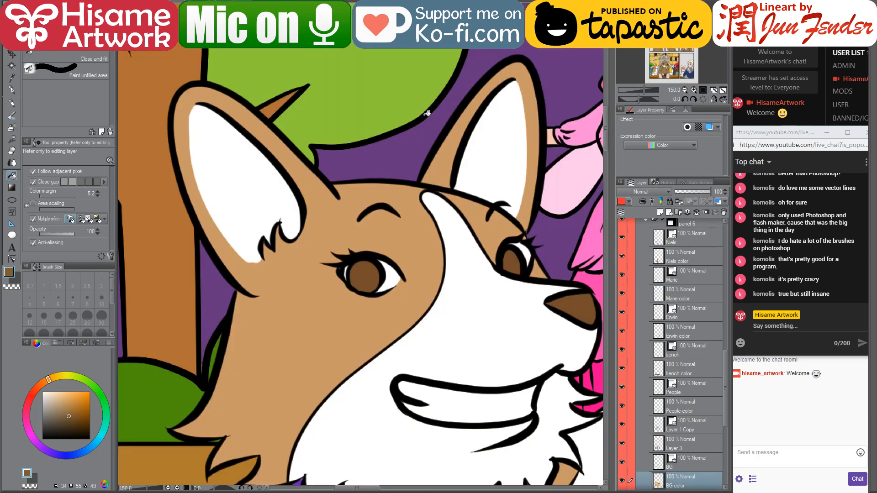
pyautogui.scroll(-5, 441, 233)
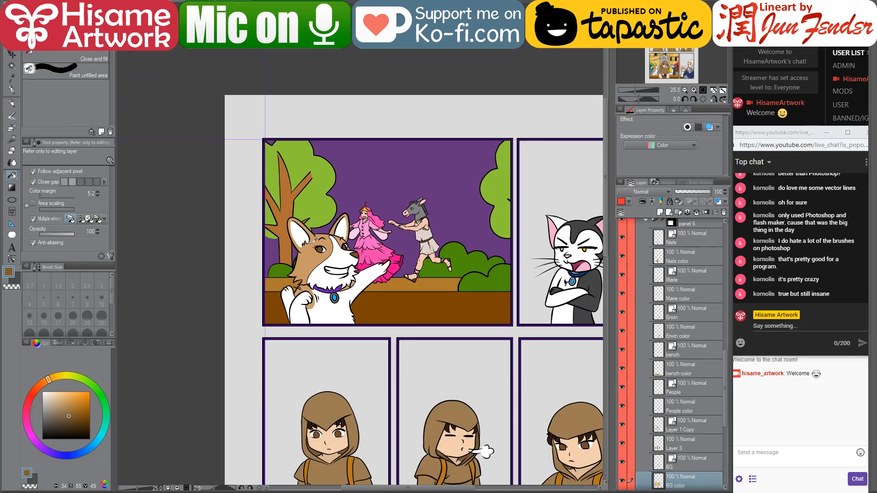
pyautogui.moveTo(346, 296); pyautogui.dragTo(333, 162)
pyautogui.scroll(6, 288, 318)
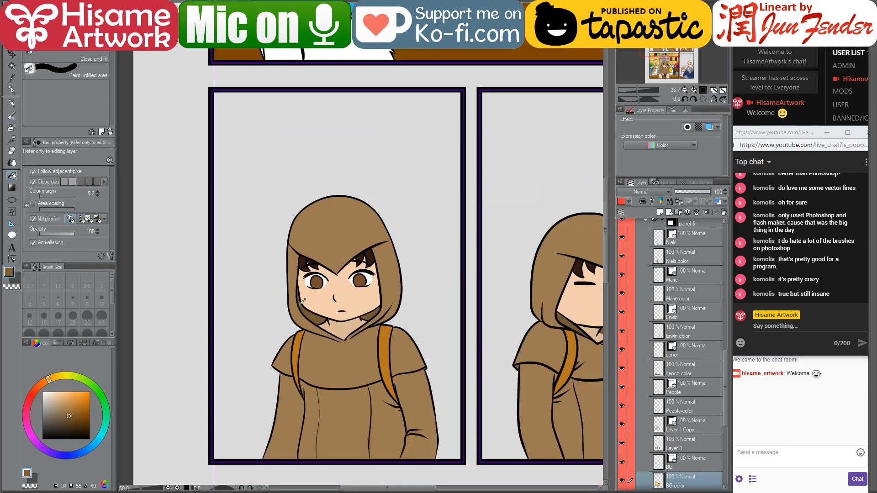
pyautogui.keyDown('alt'); pyautogui.click(309, 298); pyautogui.keyUp('alt')
pyautogui.click(288, 36)
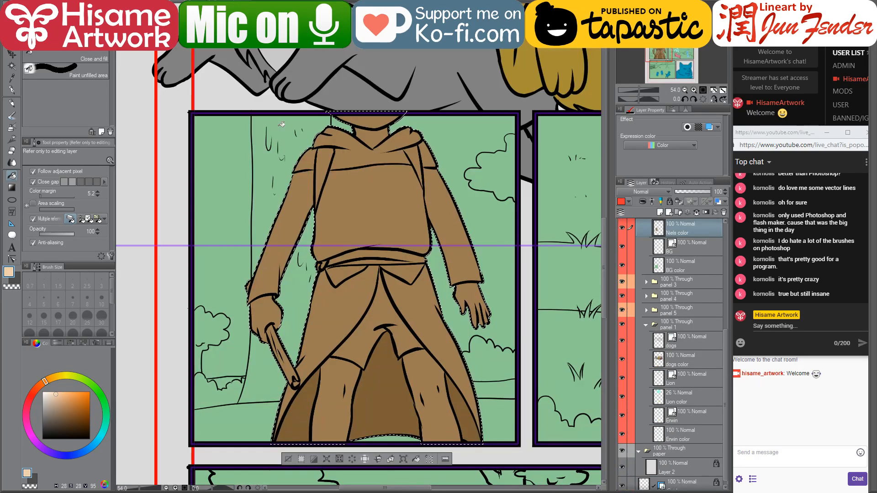
pyautogui.click(270, 311)
pyautogui.click(470, 285)
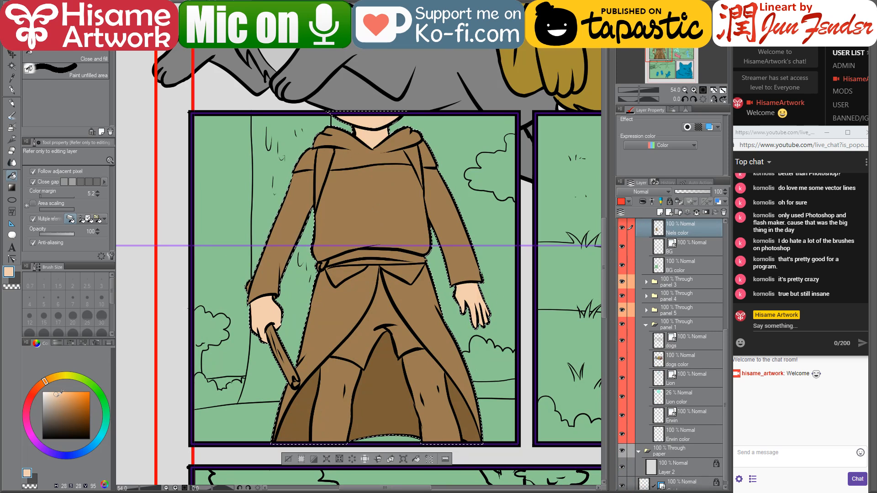
pyautogui.click(58, 396)
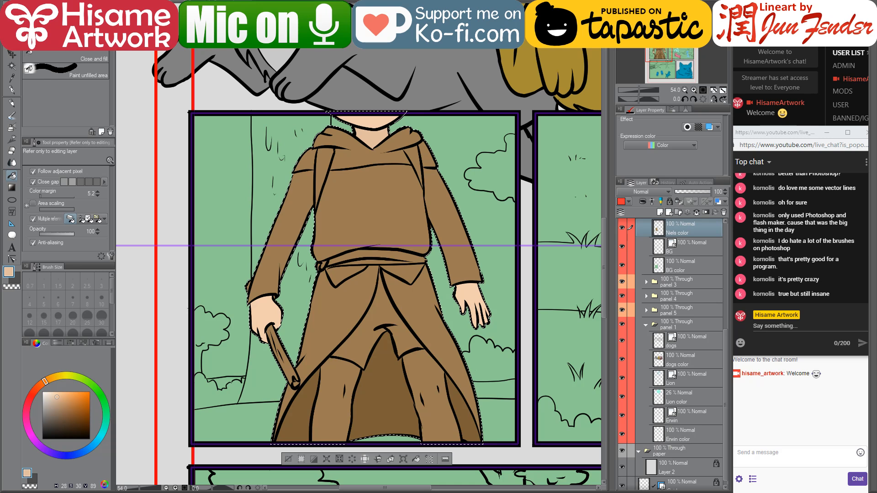
# Sample the orange-brown of the backpack straps from the reference page and fill both of the boy's straps
pyautogui.hotkey('ctrl', 'Tab')
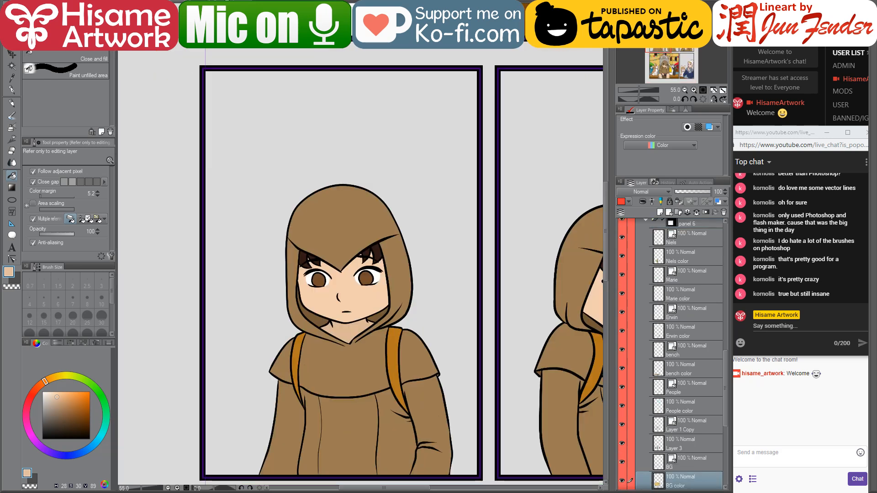
pyautogui.keyDown('alt'); pyautogui.click(397, 348); pyautogui.keyUp('alt')
pyautogui.hotkey('ctrl', 'Tab')
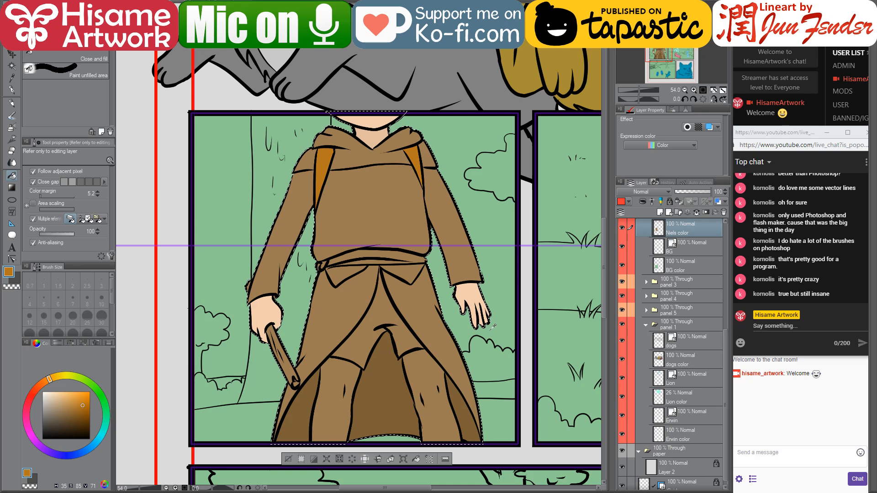
# Fill the boy's legs with his skin tone and his shorts with the dark navy sampled from the reference page
pyautogui.keyDown('alt'); pyautogui.click(470, 286); pyautogui.keyUp('alt')
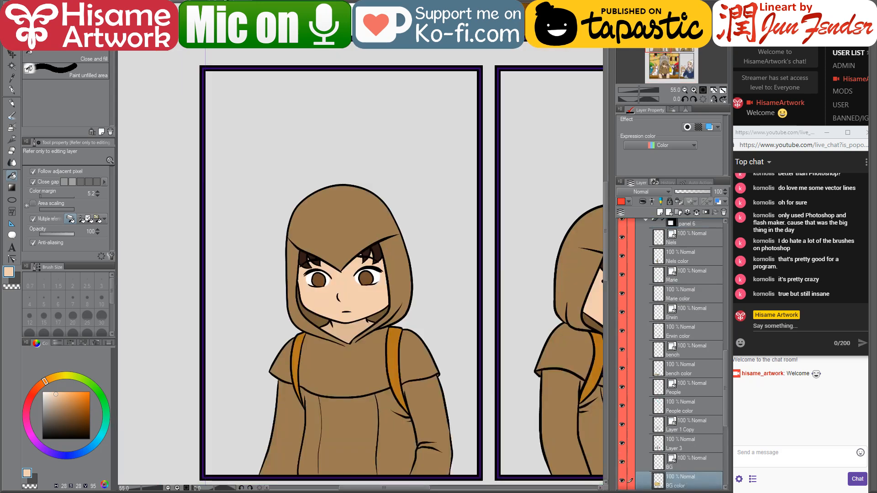
pyautogui.scroll(8, 394, 366)
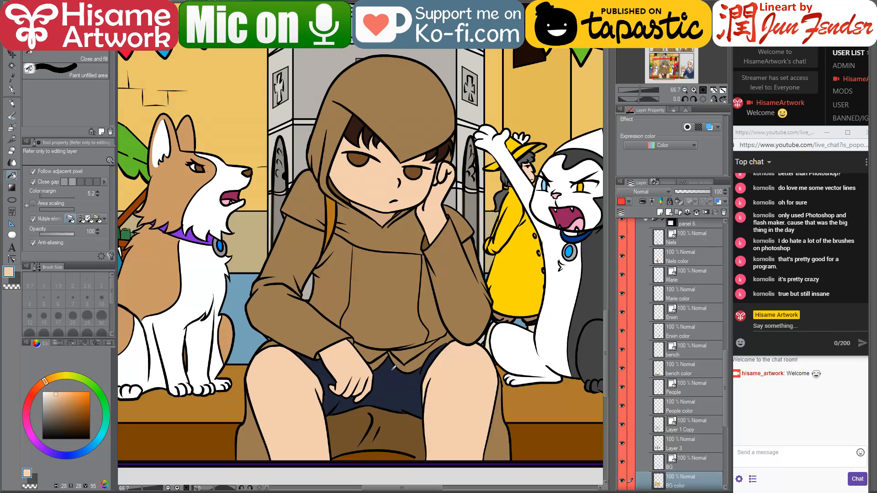
pyautogui.keyDown('alt'); pyautogui.click(393, 375); pyautogui.keyUp('alt')
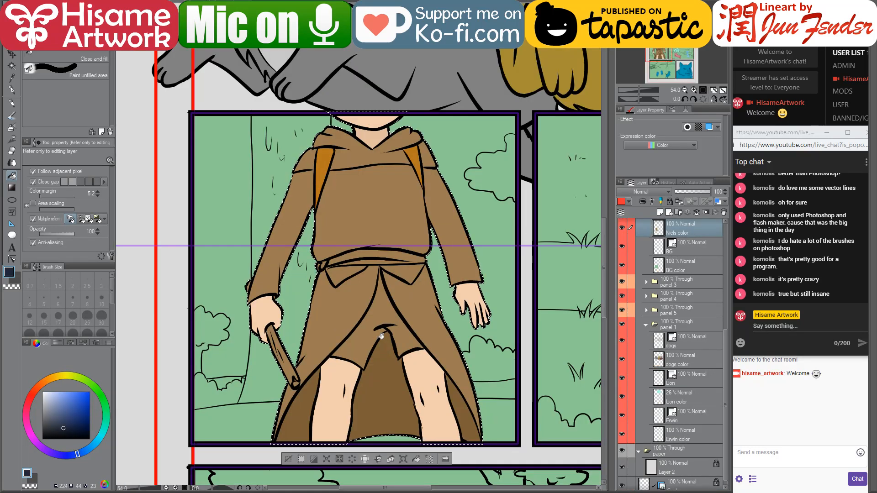
pyautogui.click(382, 337)
# Fill the stick in the boy's hand with grey and shift its colour to a warm brownish grey
pyautogui.scroll(2, 365, 320)
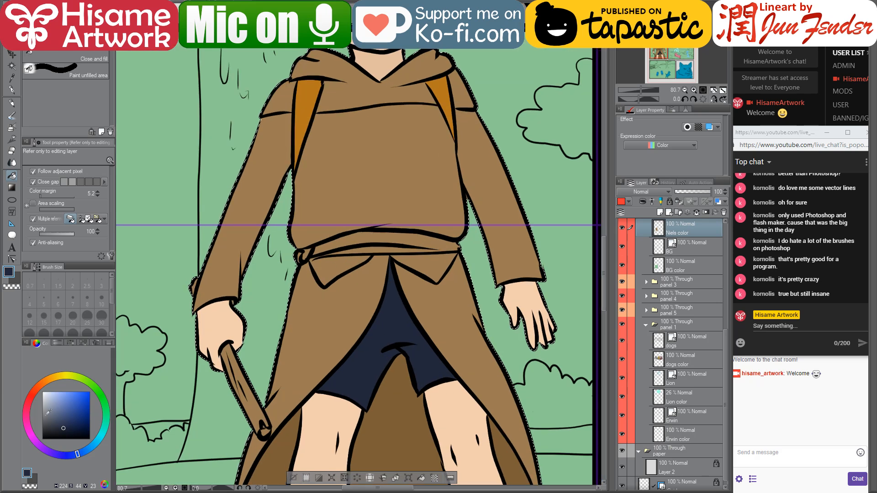
pyautogui.click(43, 413)
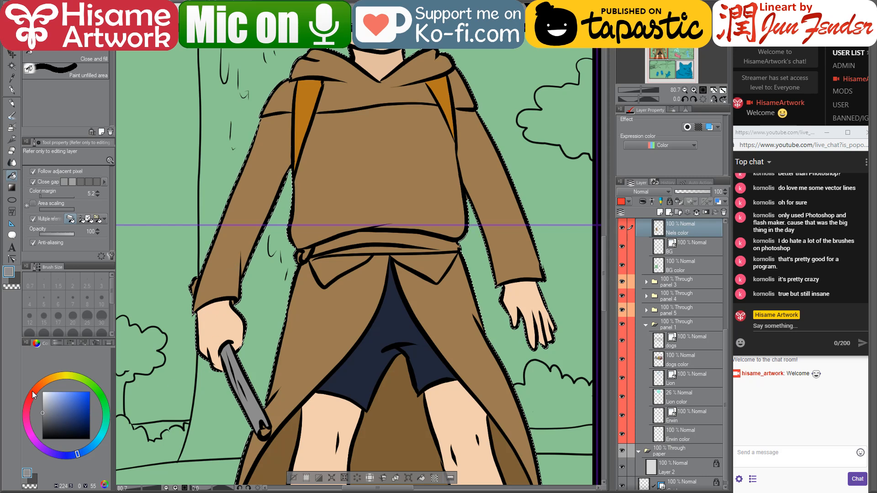
pyautogui.click(41, 385)
pyautogui.click(48, 414)
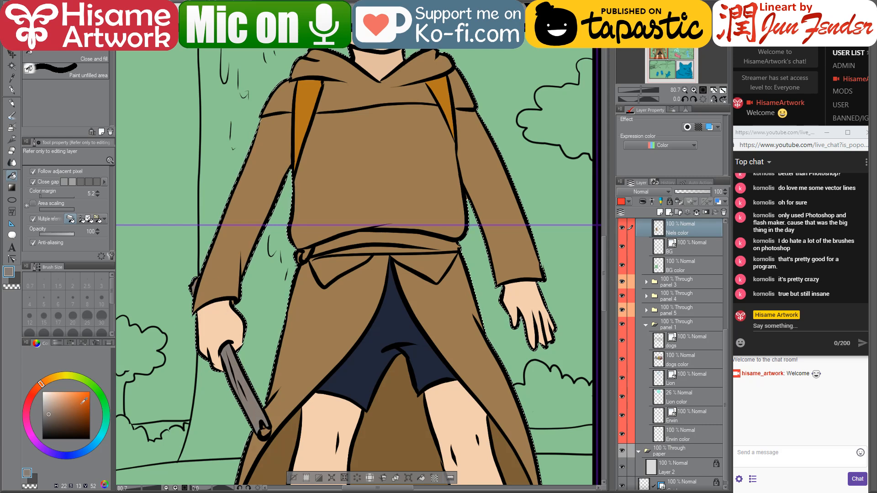
pyautogui.click(46, 409)
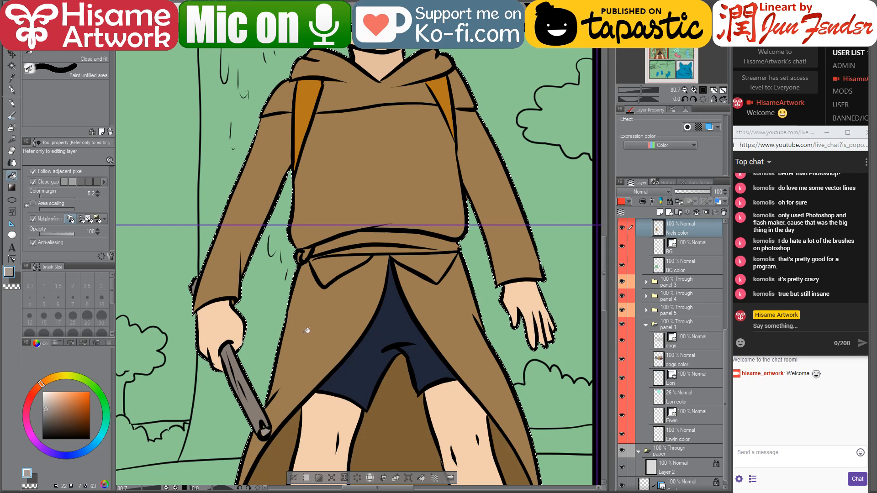
# Look over the boy's panels on the reference page and sample a bright red for his waist
pyautogui.moveTo(326, 264); pyautogui.dragTo(350, 367)
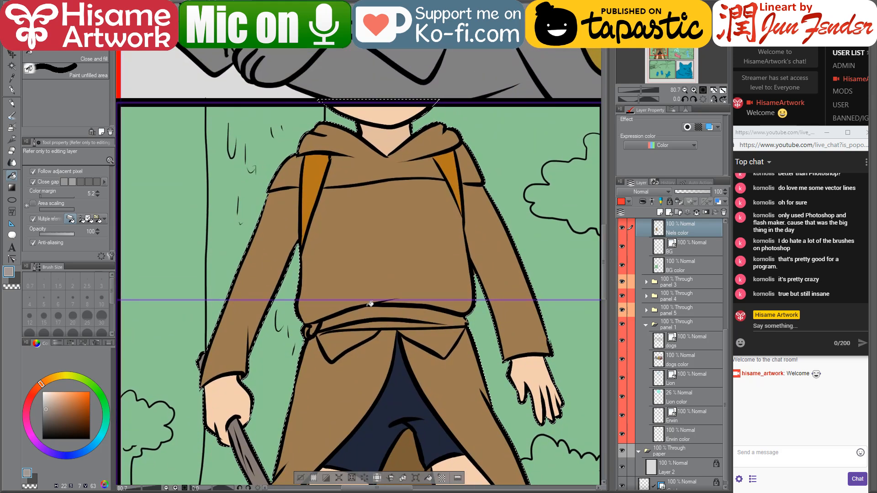
pyautogui.click(175, 2)
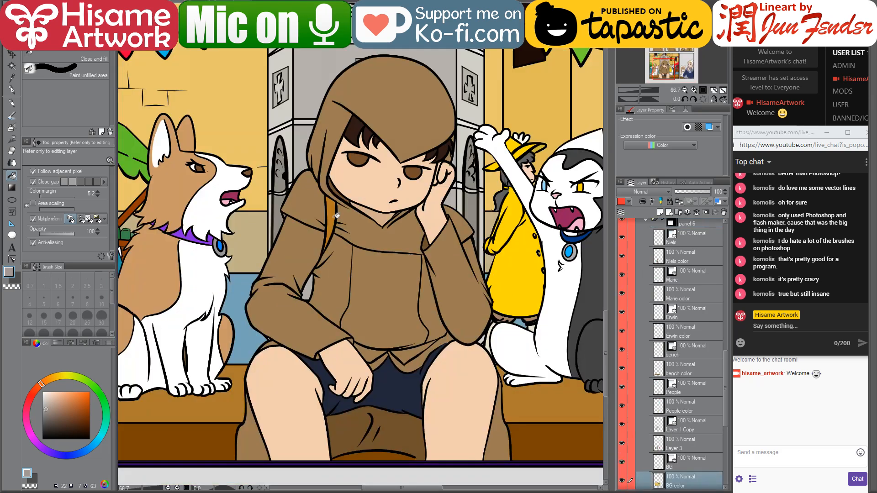
pyautogui.scroll(-5, 351, 272)
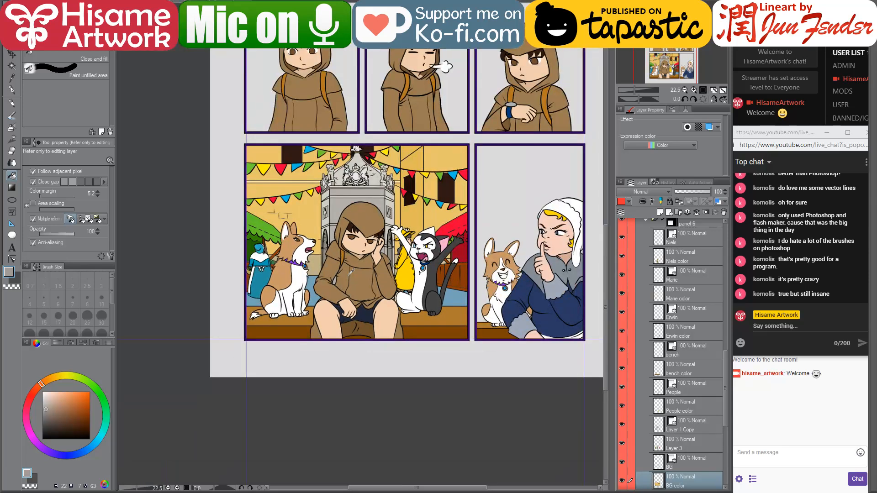
pyautogui.moveTo(434, 92); pyautogui.dragTo(457, 273)
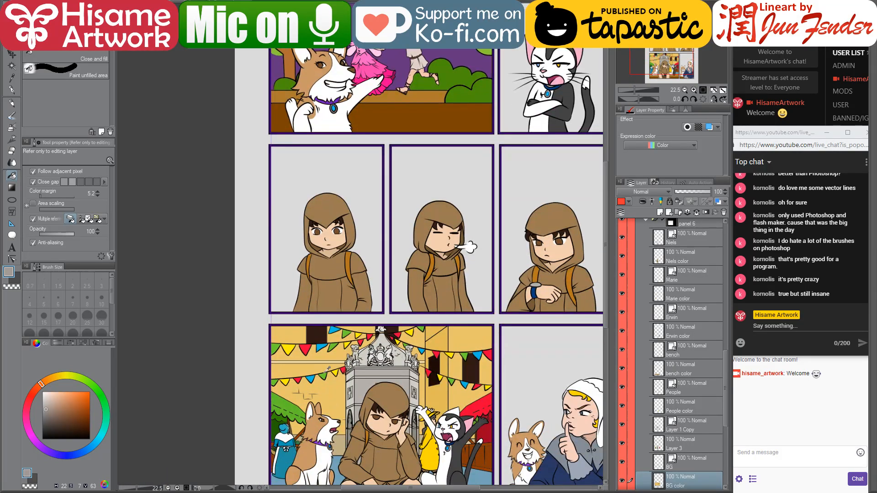
pyautogui.scroll(2, 303, 375)
pyautogui.scroll(4, 281, 340)
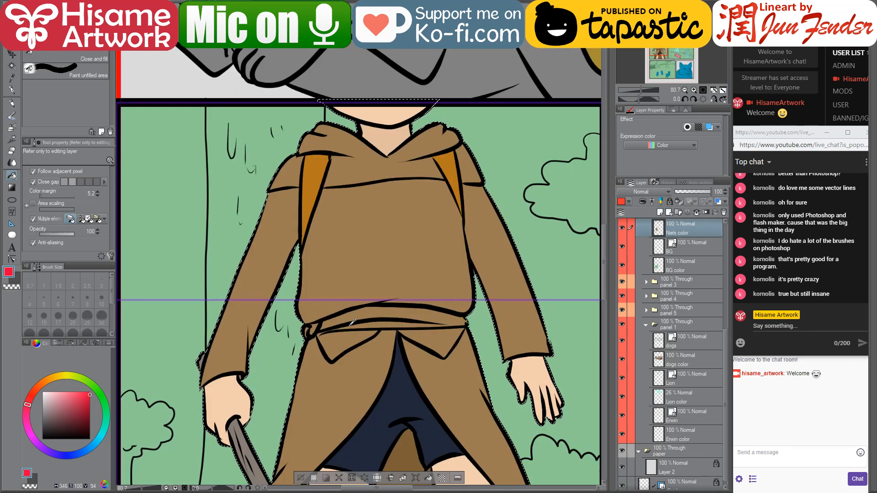
# Darken the red and fill the narrow strip at the boy's waist below the sweater hem
pyautogui.scroll(1, 352, 323)
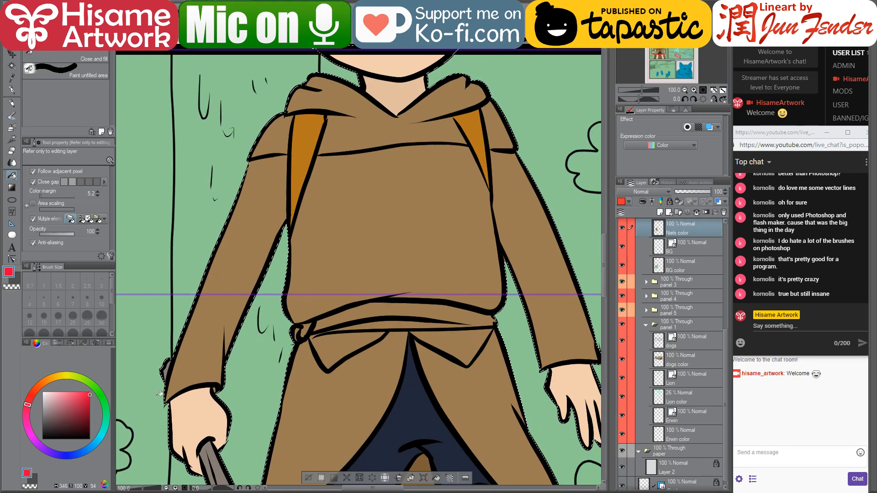
pyautogui.moveTo(91, 395); pyautogui.dragTo(90, 404)
pyautogui.click(402, 322)
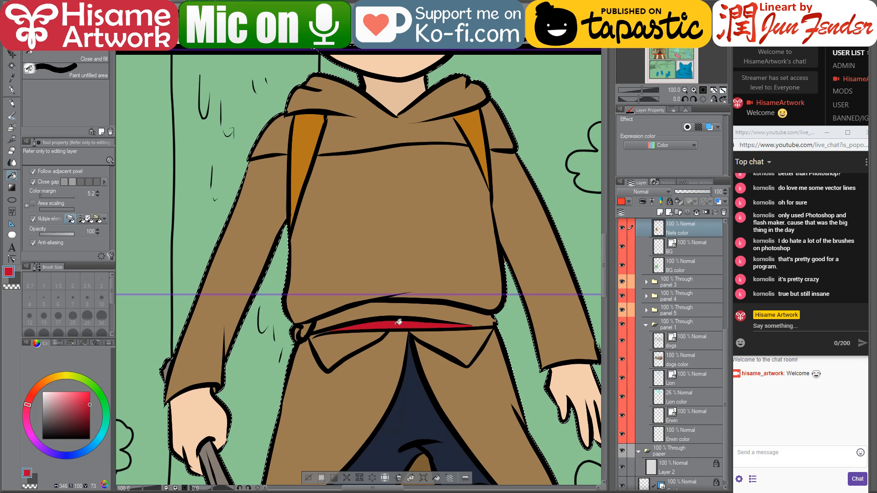
pyautogui.scroll(2, 405, 321)
pyautogui.scroll(-3, 429, 318)
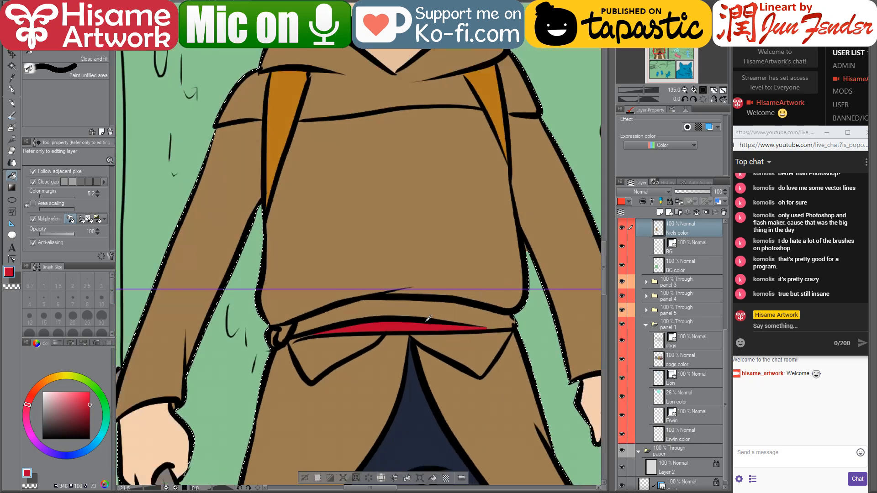
pyautogui.scroll(-5, 369, 298)
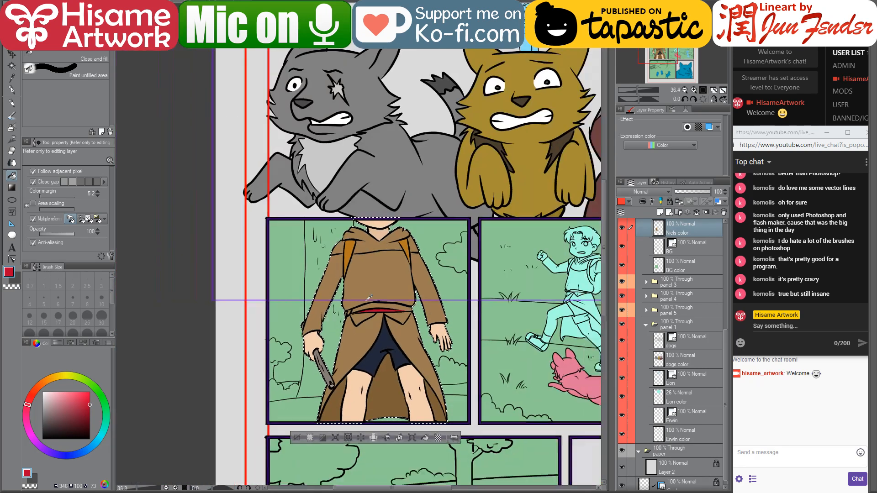
pyautogui.scroll(5, 387, 288)
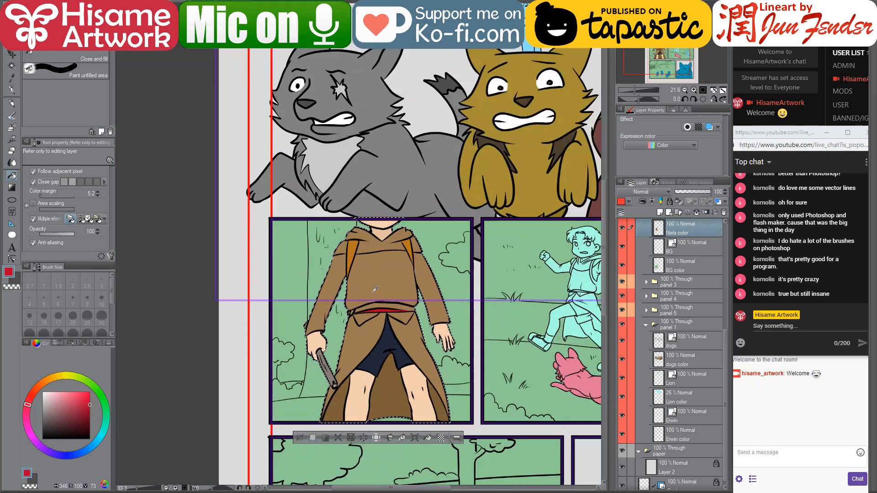
pyautogui.scroll(3, 383, 325)
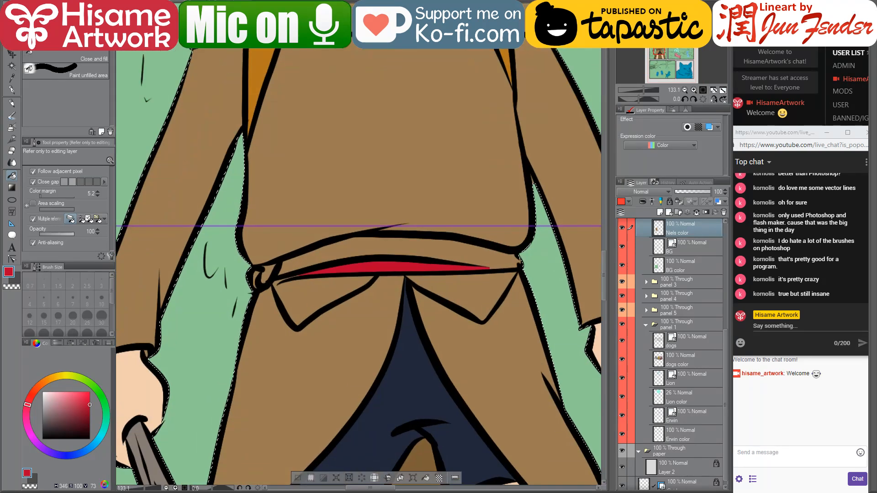
pyautogui.scroll(-3, 388, 316)
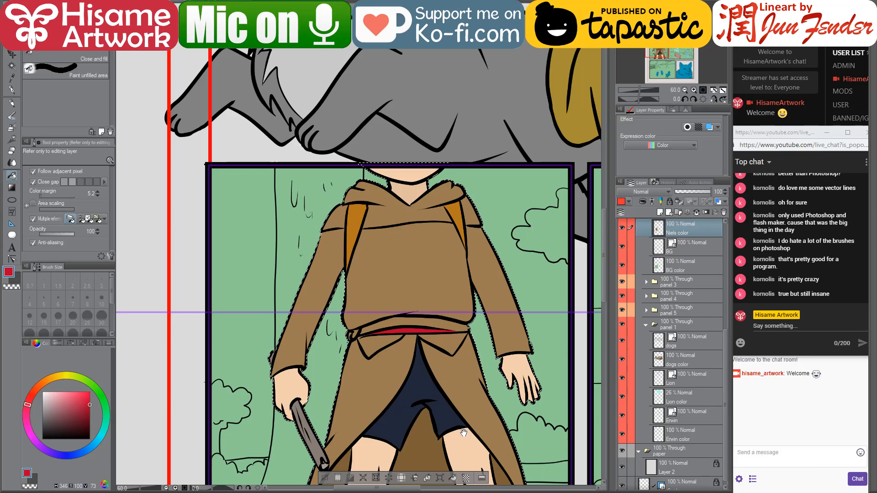
# Show the Marie and Marie color layers, sample the brown of the corgi's eye, and hide both layers again
pyautogui.moveTo(469, 443); pyautogui.dragTo(470, 394)
pyautogui.scroll(2, 630, 285)
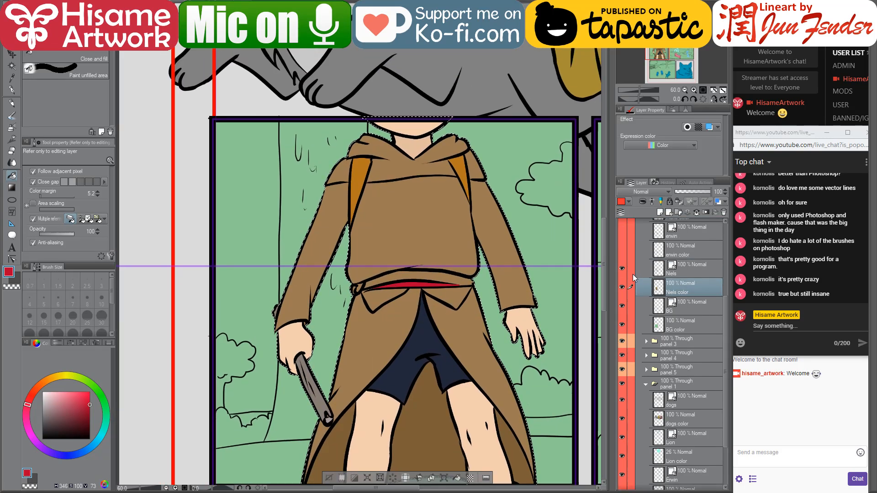
pyautogui.click(623, 283)
pyautogui.click(624, 293)
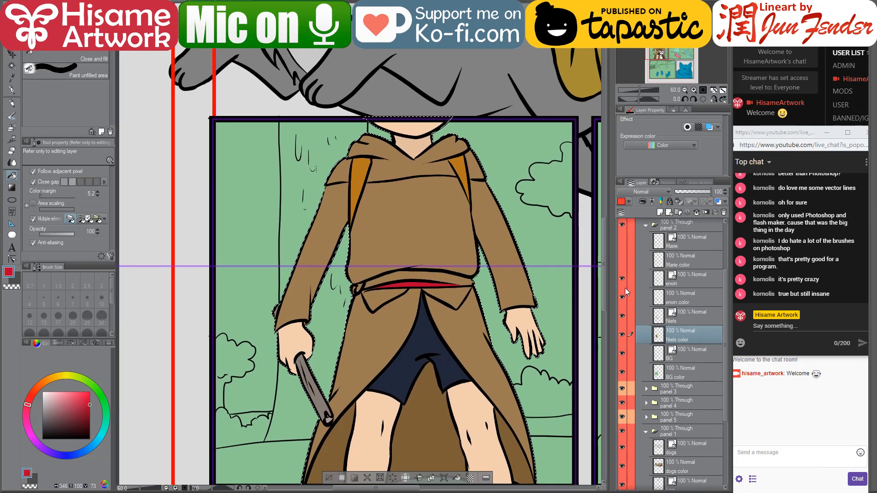
pyautogui.click(622, 297)
pyautogui.click(622, 278)
pyautogui.click(623, 241)
pyautogui.click(622, 260)
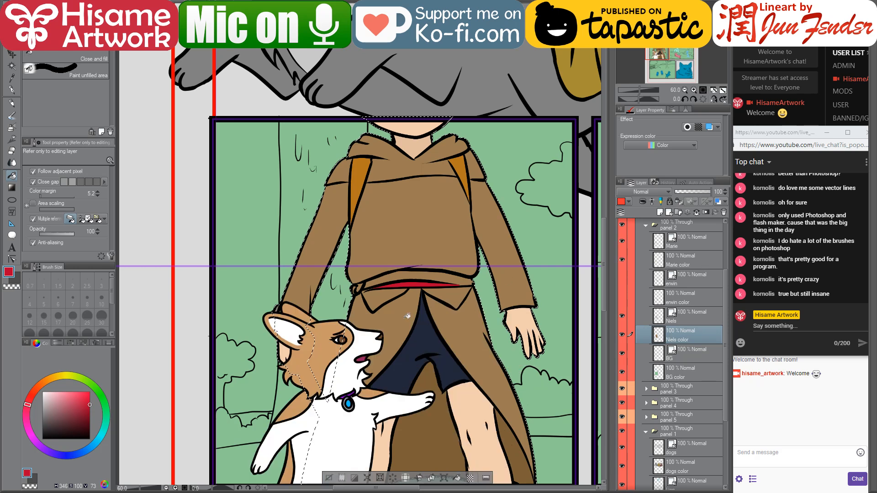
pyautogui.keyDown('alt'); pyautogui.click(343, 338); pyautogui.keyUp('alt')
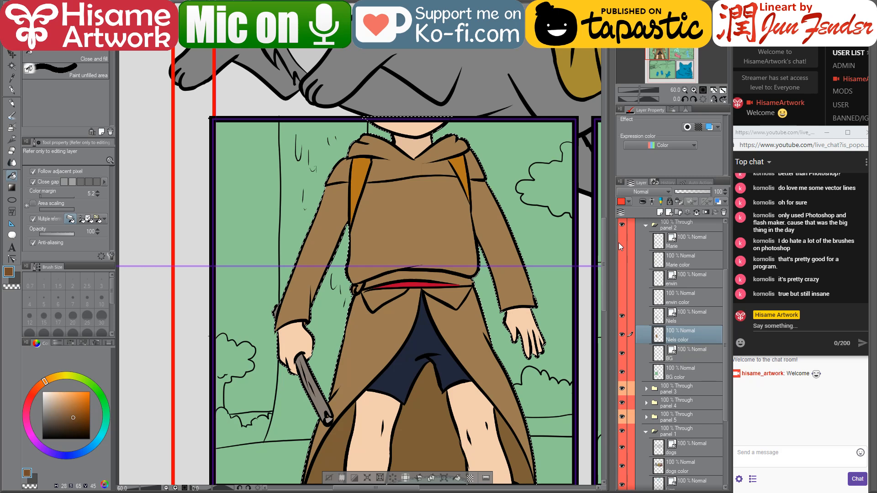
pyautogui.scroll(5, 425, 275)
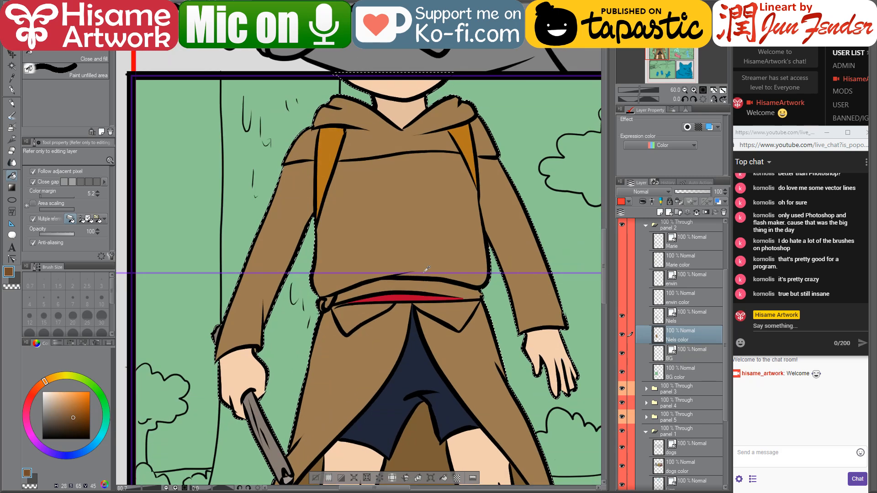
# Fill the belt below the sweater hem with the sampled brown and its knot with the red strip's colour
pyautogui.scroll(3, 425, 275)
pyautogui.click(421, 288)
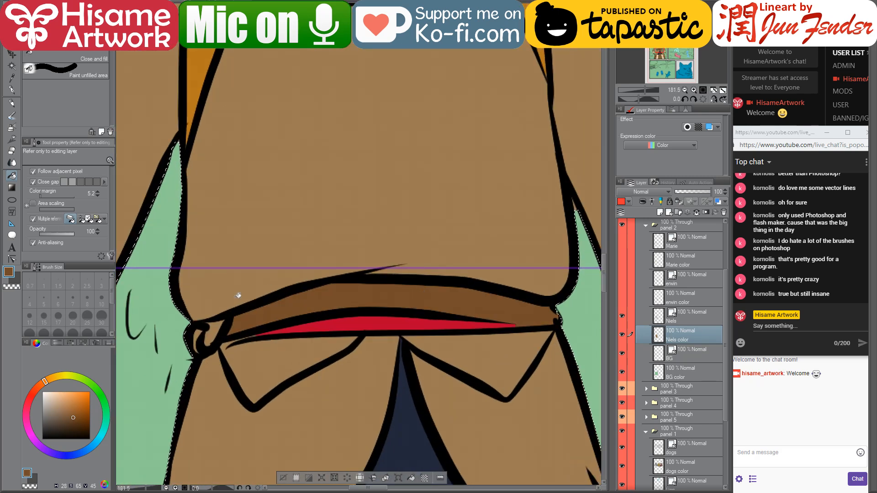
pyautogui.click(218, 329)
pyautogui.hotkey('ctrl', 'z')
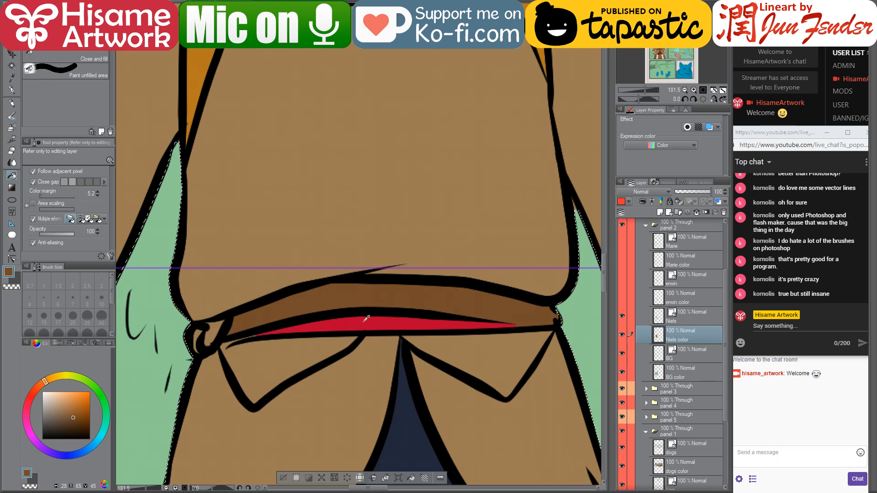
pyautogui.keyDown('alt'); pyautogui.click(363, 321); pyautogui.keyUp('alt')
pyautogui.click(211, 328)
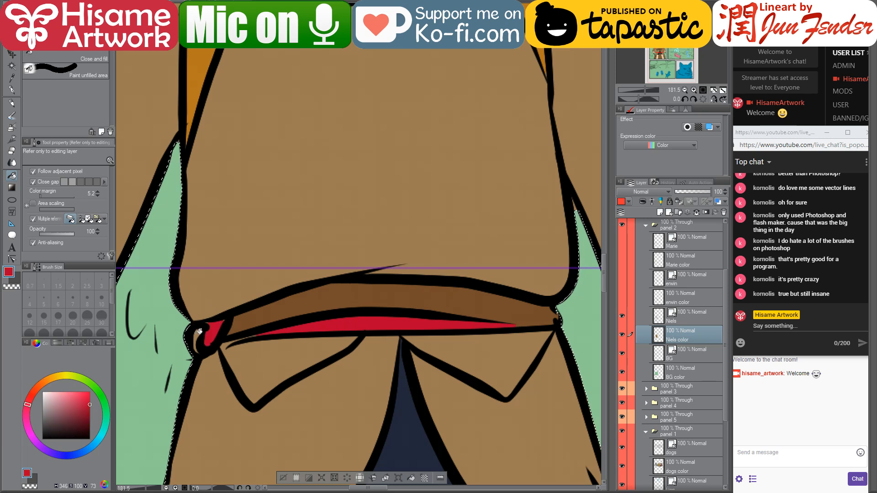
# Touch up the narrow end of the red strip with the G-pen at size 8 and clear the selection
pyautogui.press('[')
pyautogui.press('[')
pyautogui.press('[')
pyautogui.press('[')
pyautogui.press('[')
pyautogui.press('[')
pyautogui.press('[')
pyautogui.press('[')
pyautogui.press('[')
pyautogui.press('[')
pyautogui.press('[')
pyautogui.press('[')
pyautogui.press('[')
pyautogui.press('[')
pyautogui.press('[')
pyautogui.press('[')
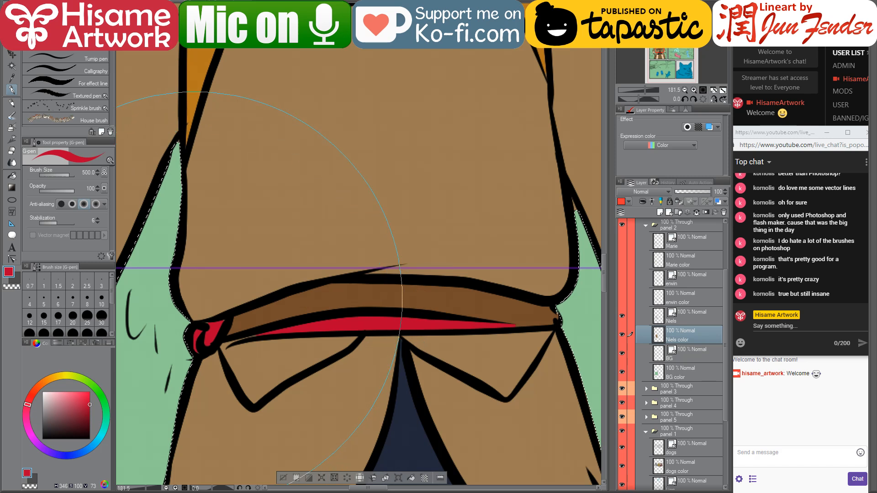
pyautogui.press(']')
pyautogui.press(']')
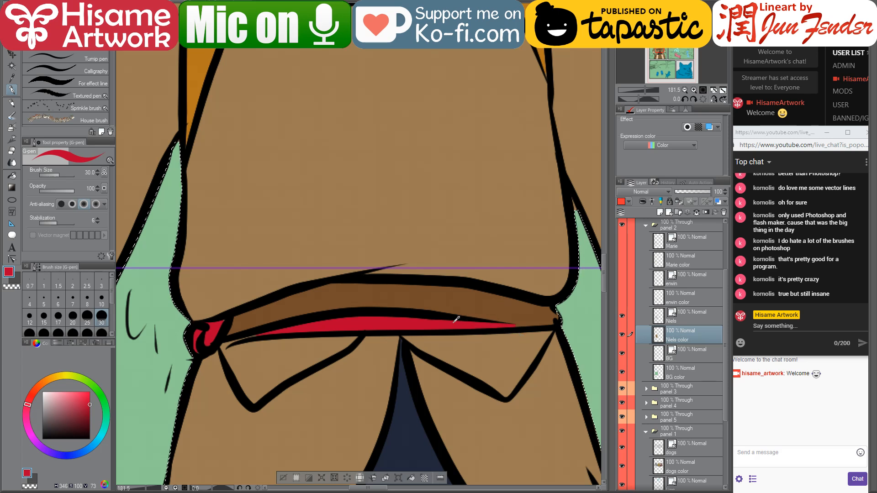
pyautogui.press('[')
pyautogui.press('[')
pyautogui.press('[')
pyautogui.press('[')
pyautogui.press('[')
pyautogui.press('[')
pyautogui.press('[')
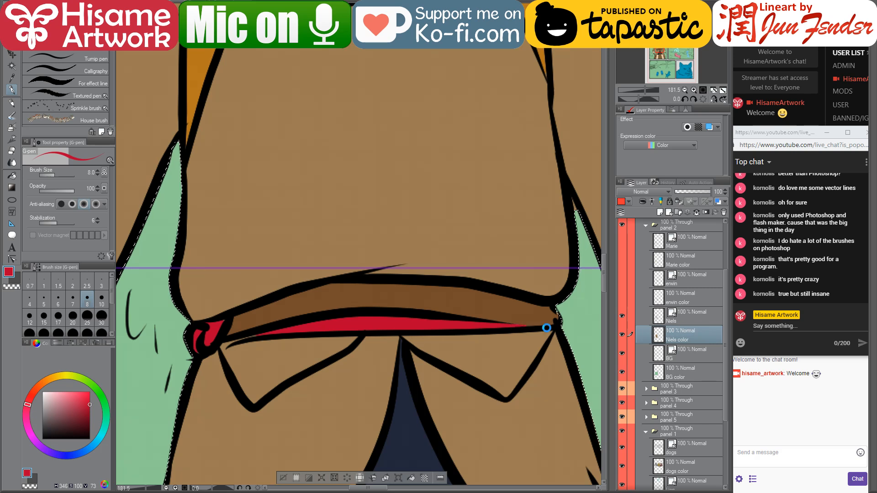
pyautogui.scroll(-11, 412, 404)
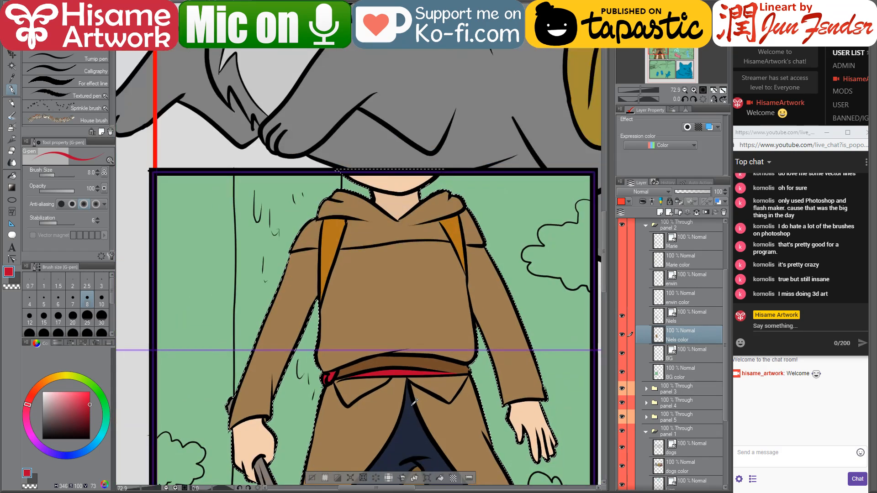
pyautogui.moveTo(456, 421); pyautogui.dragTo(419, 293)
pyautogui.hotkey('ctrl', 'd')
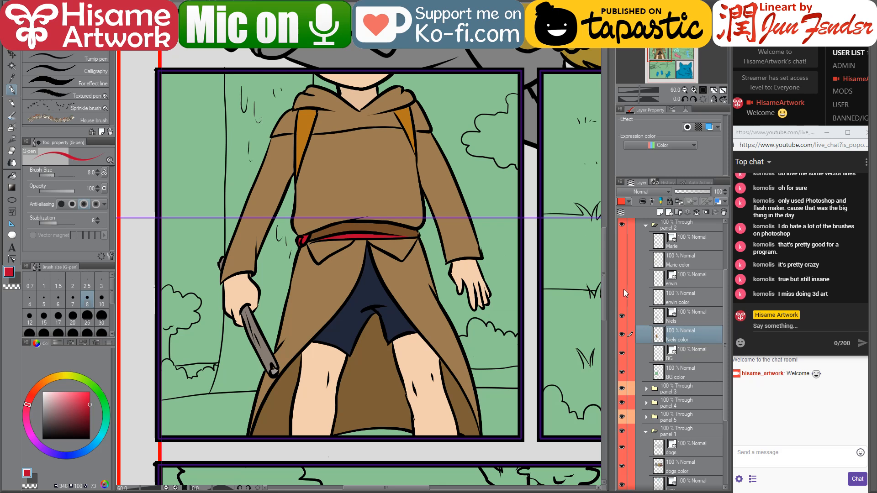
# Show panel 2's Marie and erwin line and color layers and look over the whole panel
pyautogui.moveTo(625, 304); pyautogui.dragTo(622, 240)
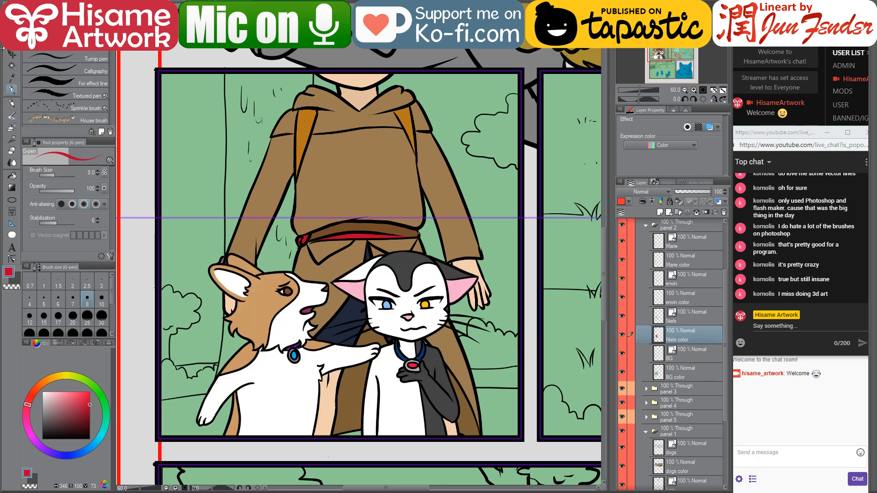
pyautogui.click(13, 53)
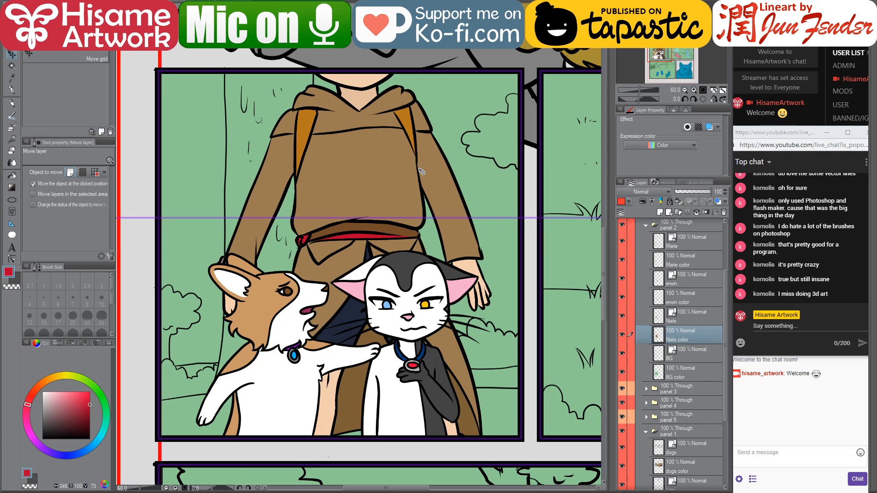
pyautogui.scroll(-1, 478, 266)
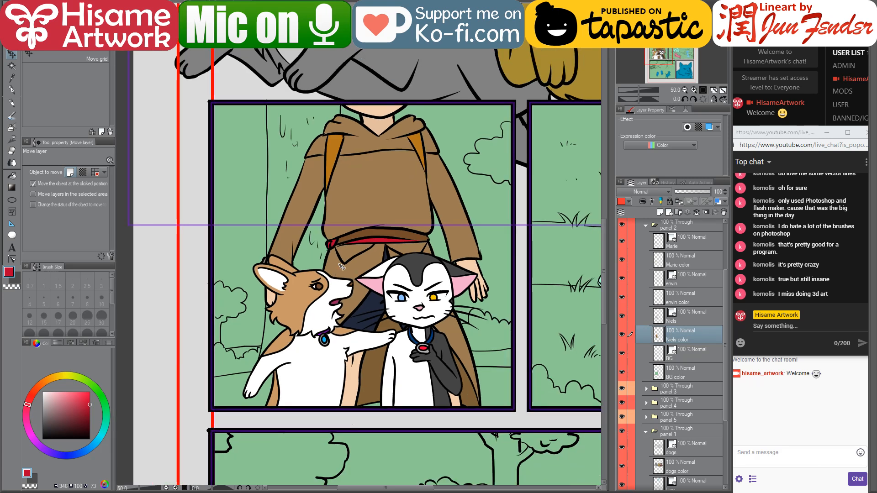
pyautogui.moveTo(345, 257); pyautogui.dragTo(373, 273)
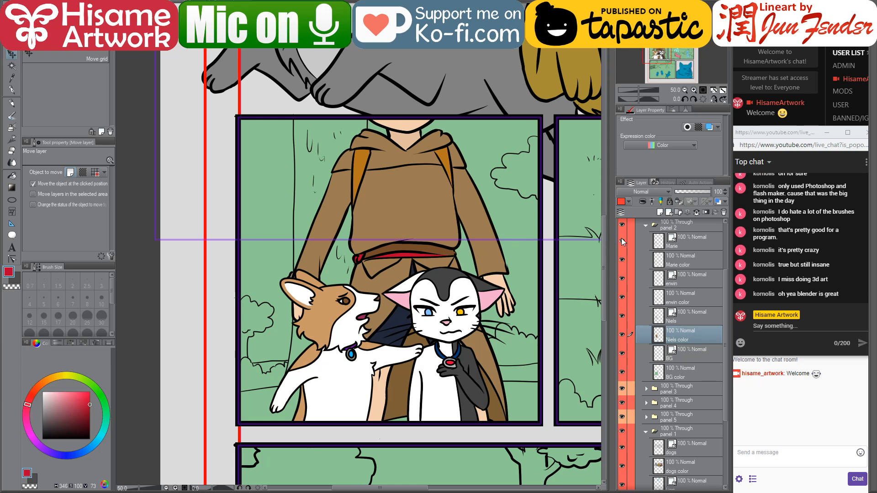
# Hide panel 2's Marie, erwin and Niels layers and select the painted area of its BG color layer
pyautogui.moveTo(622, 249); pyautogui.dragTo(622, 338)
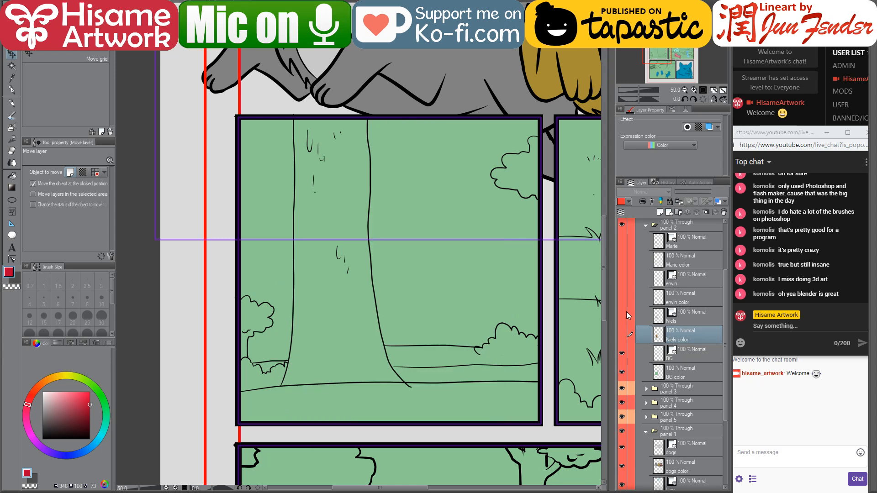
pyautogui.click(658, 377)
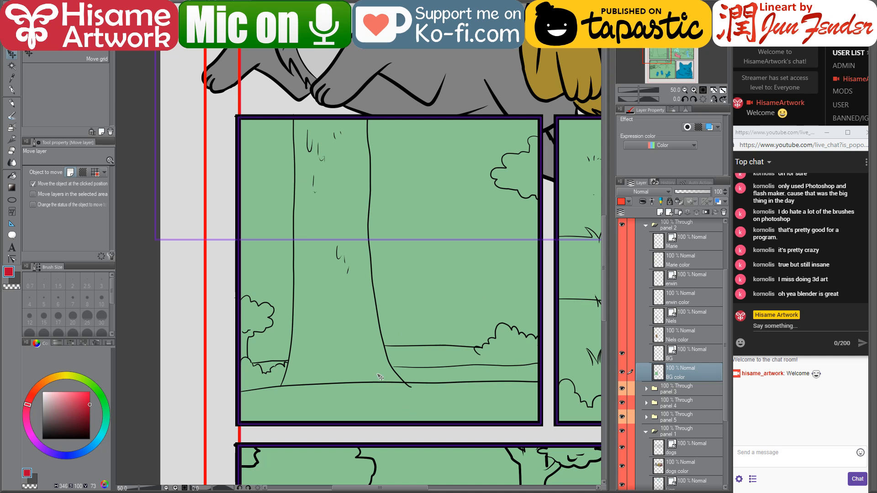
pyautogui.scroll(-3, 379, 377)
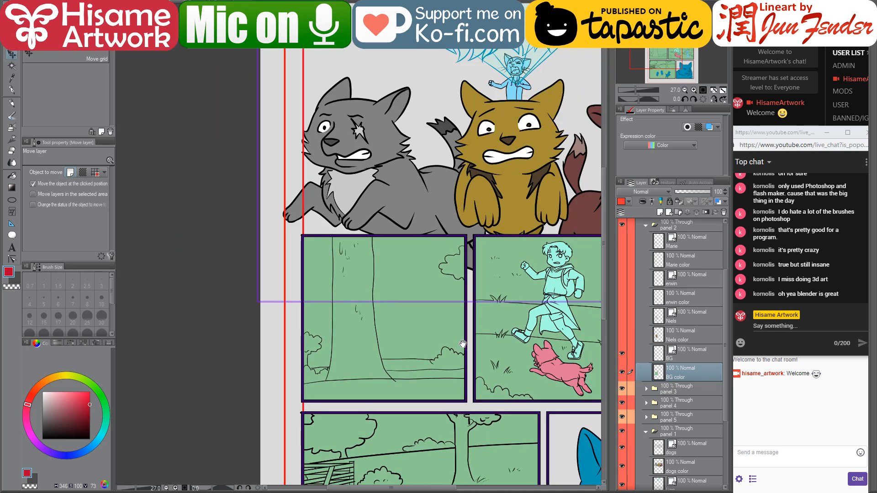
pyautogui.moveTo(508, 326); pyautogui.dragTo(472, 326)
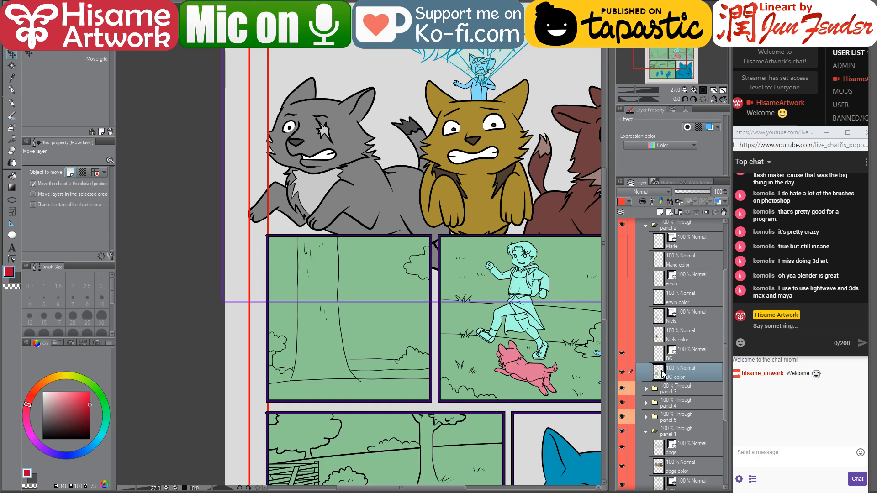
pyautogui.keyDown('ctrl'); pyautogui.click(658, 372); pyautogui.keyUp('ctrl')
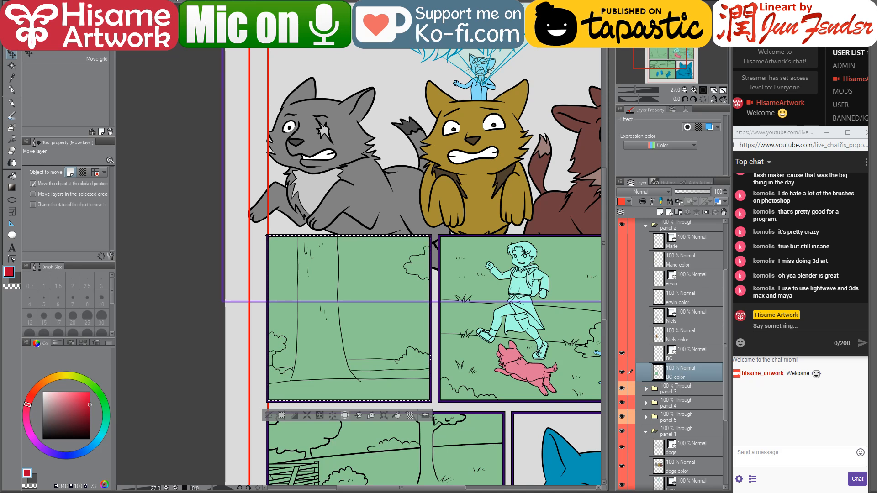
# Switch to the page_103 reference and sample the light green of the meadow with the G-pen active
pyautogui.click(182, 1)
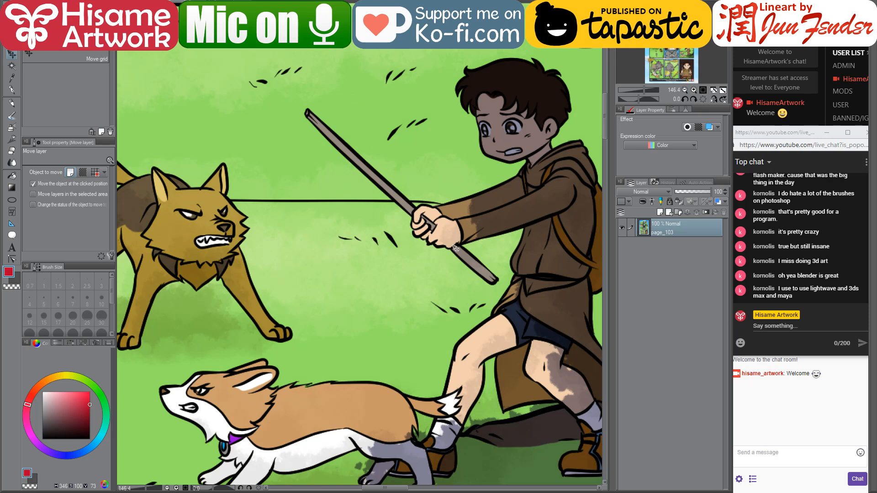
pyautogui.scroll(-3, 456, 248)
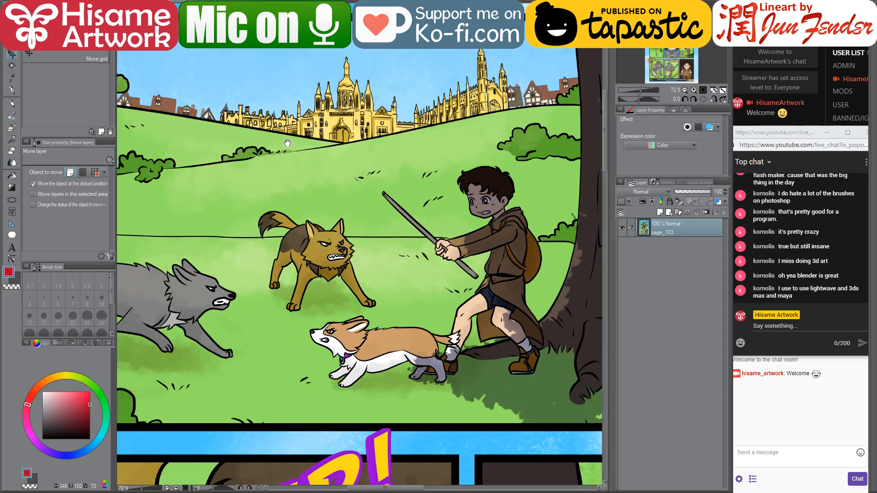
pyautogui.moveTo(287, 143); pyautogui.dragTo(355, 179)
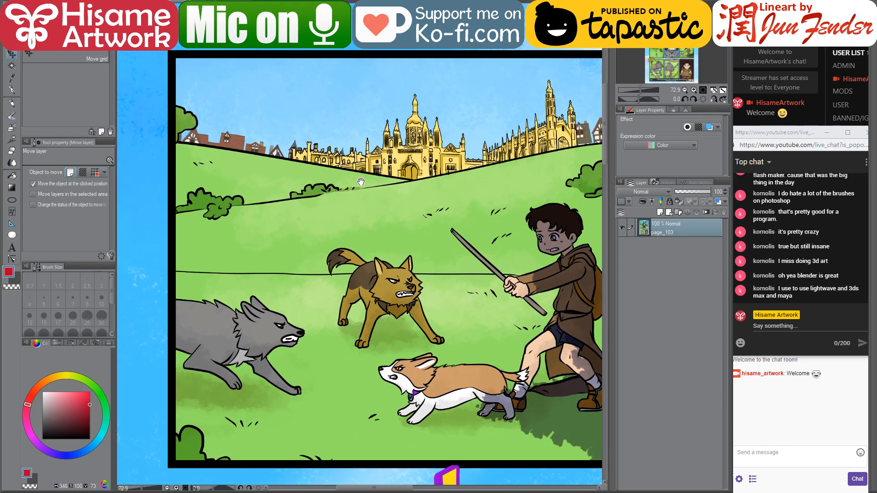
pyautogui.click(13, 89)
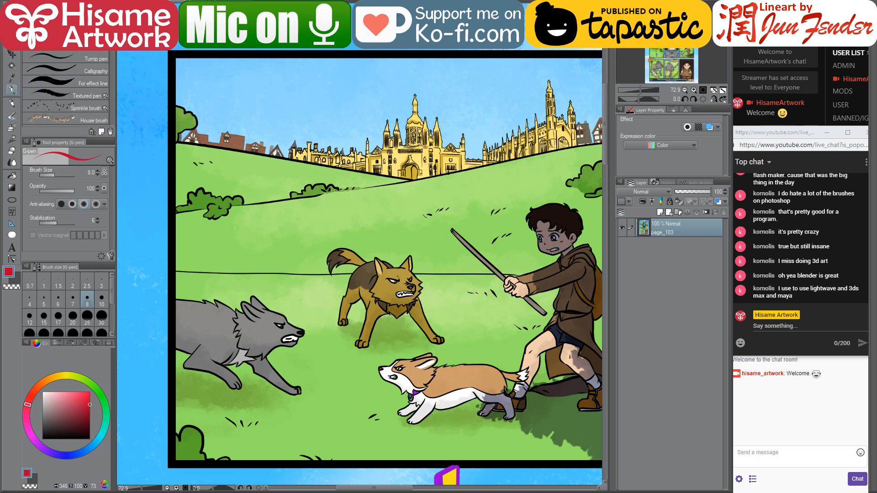
pyautogui.keyDown('alt'); pyautogui.click(190, 239); pyautogui.keyUp('alt')
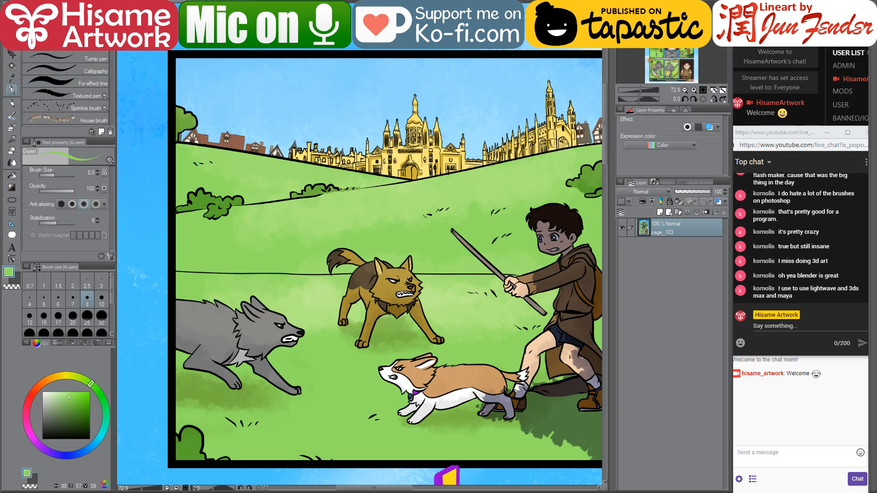
# Return to the comic page, paint panel 2's selected background light green with the brush at size 1200, and deselect
pyautogui.hotkey('ctrl', 'Tab')
pyautogui.press(']')
pyautogui.press(']')
pyautogui.press(']')
pyautogui.press(']')
pyautogui.press(']')
pyautogui.press(']')
pyautogui.press(']')
pyautogui.press(']')
pyautogui.press(']')
pyautogui.press(']')
pyautogui.press(']')
pyautogui.press(']')
pyautogui.press(']')
pyautogui.press(']')
pyautogui.press(']')
pyautogui.press(']')
pyautogui.press(']')
pyautogui.press(']')
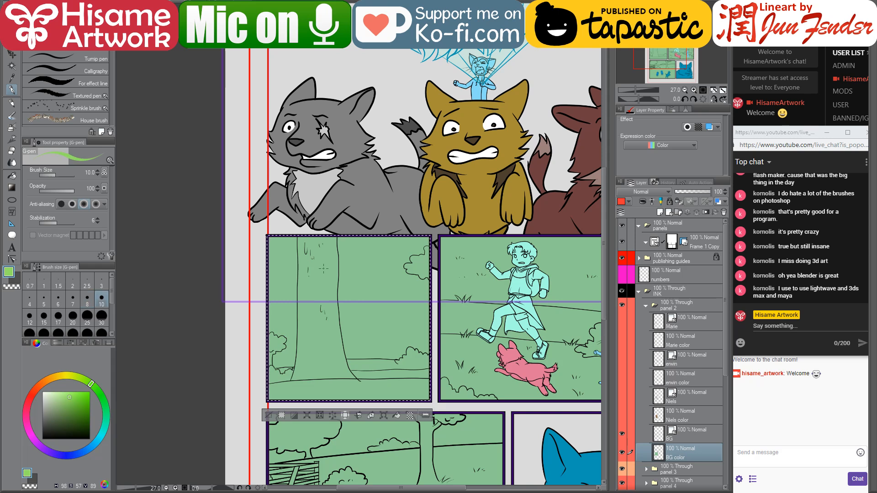
pyautogui.press(']')
pyautogui.press(']')
pyautogui.press(']')
pyautogui.press(']')
pyautogui.press(']')
pyautogui.press(']')
pyautogui.press(']')
pyautogui.press(']')
pyautogui.moveTo(315, 292)
pyautogui.mouseDown()
pyautogui.moveTo(347, 311)
pyautogui.moveTo(365, 356)
pyautogui.moveTo(392, 341)
pyautogui.mouseUp()
pyautogui.hotkey('ctrl', 'd')
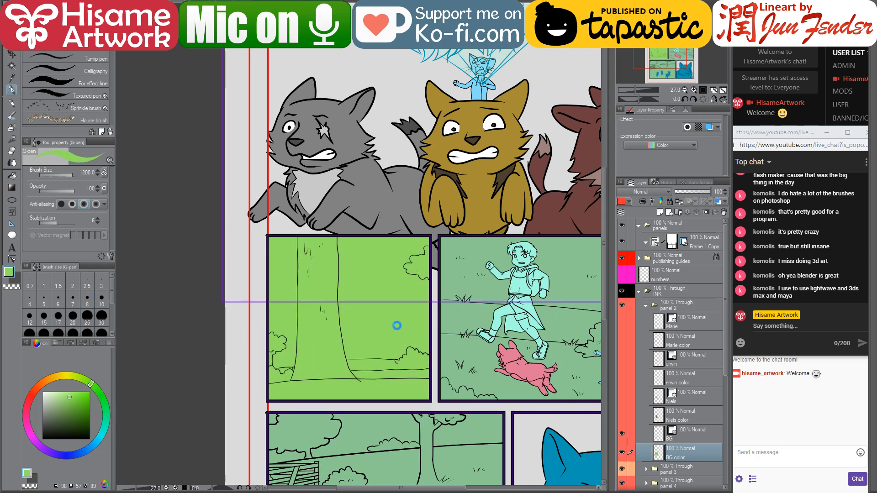
# Show panel 2's Marie, erwin and Niels layers again over the green background
pyautogui.moveTo(413, 314); pyautogui.dragTo(380, 303)
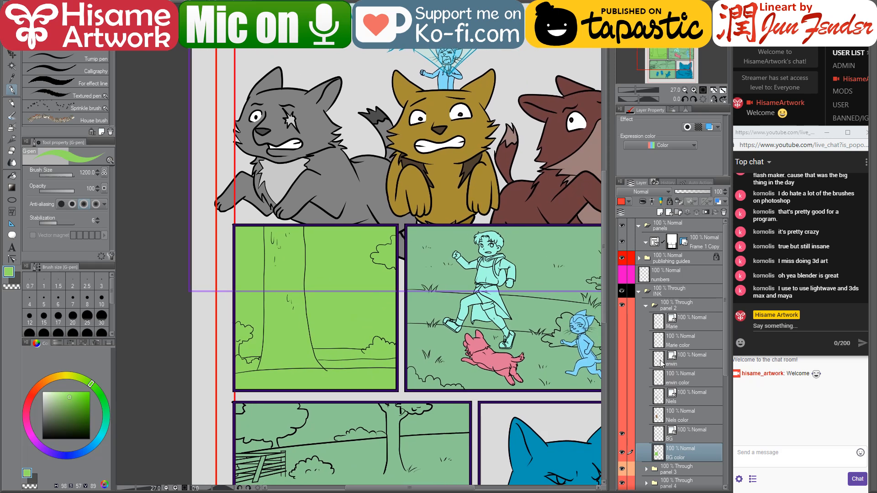
pyautogui.moveTo(524, 325); pyautogui.dragTo(490, 323)
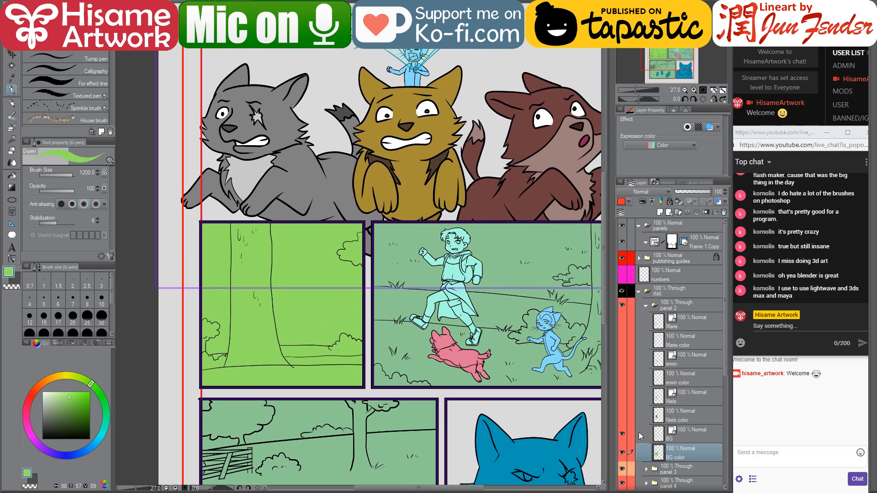
pyautogui.moveTo(622, 325); pyautogui.dragTo(622, 415)
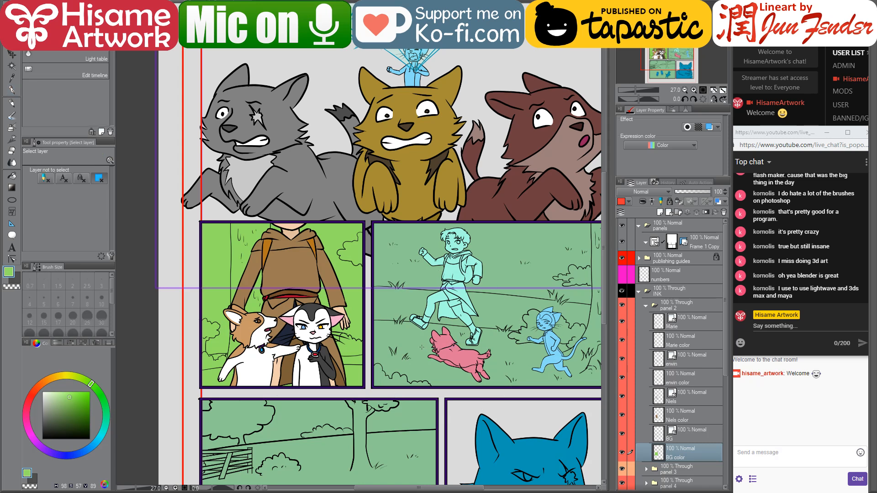
# Expand panel 3's layer folder and make the running corgi's Marie color layer active
pyautogui.keyDown('ctrl'); pyautogui.keyDown('shift'); pyautogui.click(496, 341); pyautogui.keyUp('shift'); pyautogui.keyUp('ctrl')
pyautogui.moveTo(496, 340); pyautogui.dragTo(457, 328)
pyautogui.scroll(3, 456, 327)
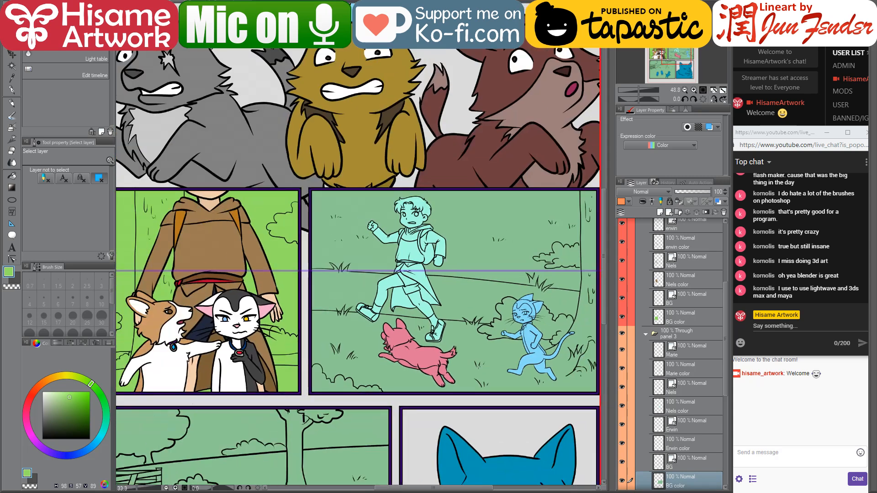
pyautogui.scroll(-2, 460, 348)
pyautogui.moveTo(374, 320); pyautogui.dragTo(404, 331)
pyautogui.scroll(-3, 638, 424)
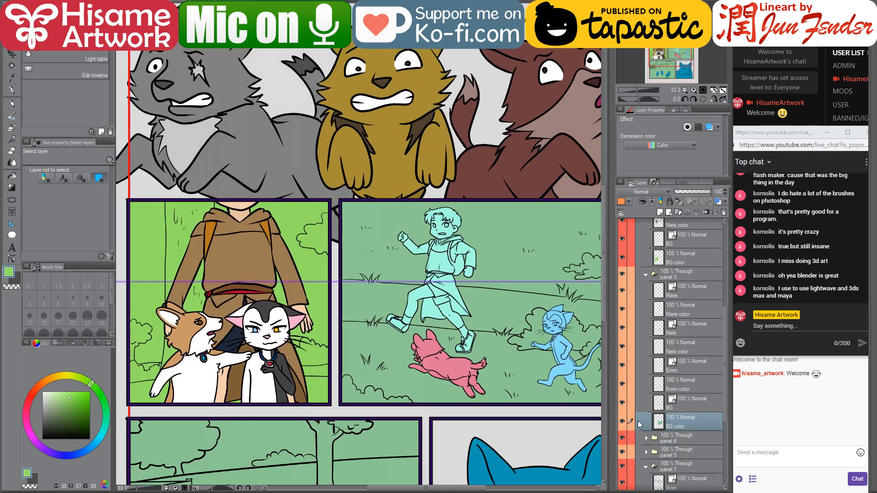
pyautogui.click(453, 367)
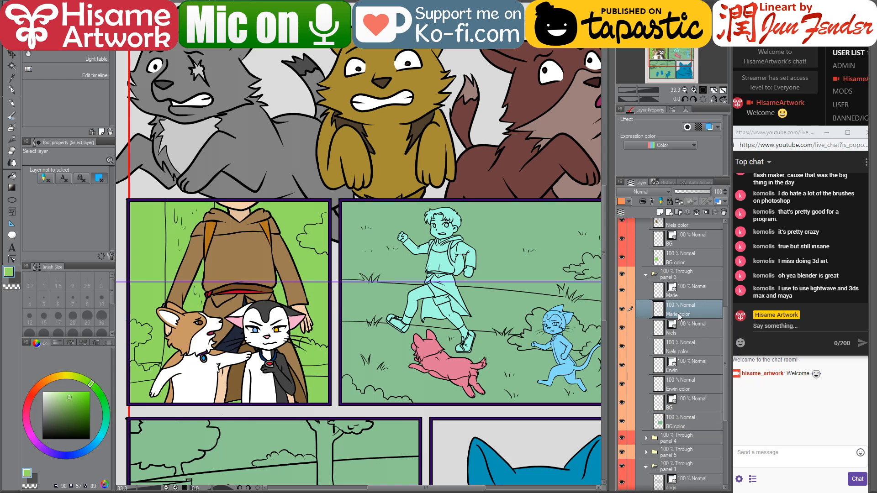
# Select the running corgi's painted area and paint it with the tan sampled from panel 2's corgi
pyautogui.keyDown('ctrl'); pyautogui.click(664, 312); pyautogui.keyUp('ctrl')
pyautogui.press('p')
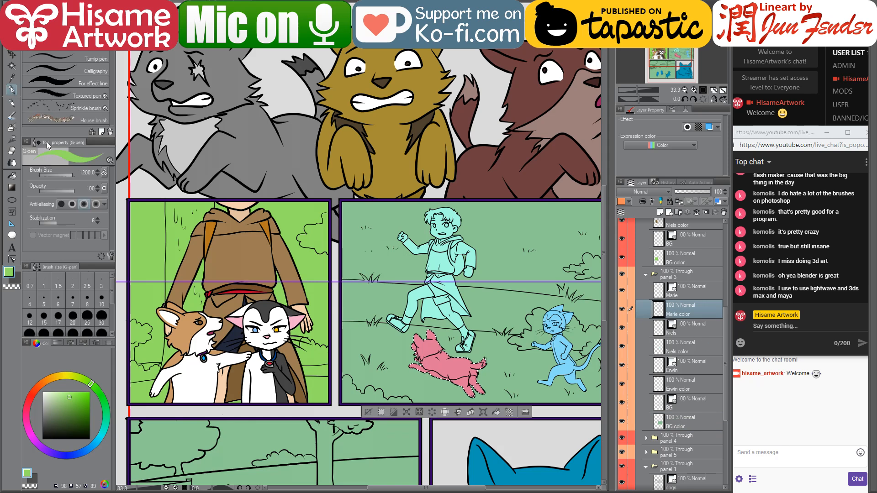
pyautogui.keyDown('alt'); pyautogui.click(199, 334); pyautogui.keyUp('alt')
pyautogui.moveTo(424, 365); pyautogui.dragTo(450, 360)
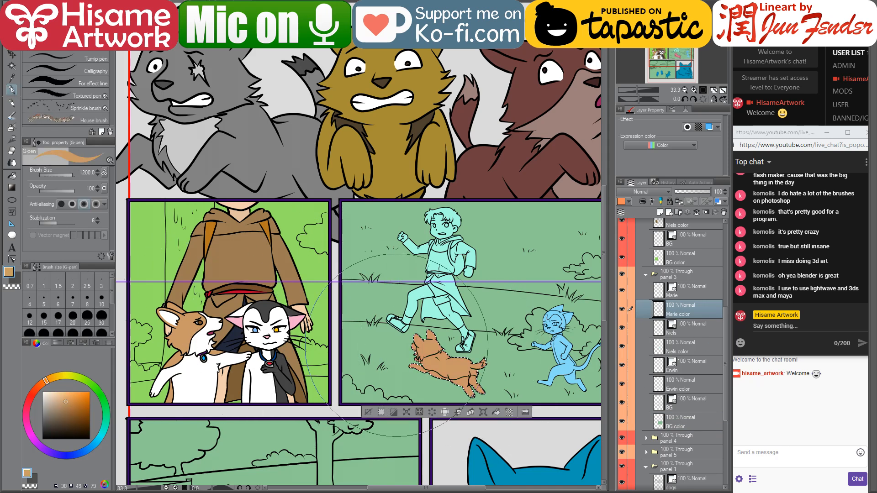
# Sample the white of panel 2's corgi and fill the running corgi's hind legs with it
pyautogui.keyDown('alt'); pyautogui.click(195, 363); pyautogui.keyUp('alt')
pyautogui.press('g')
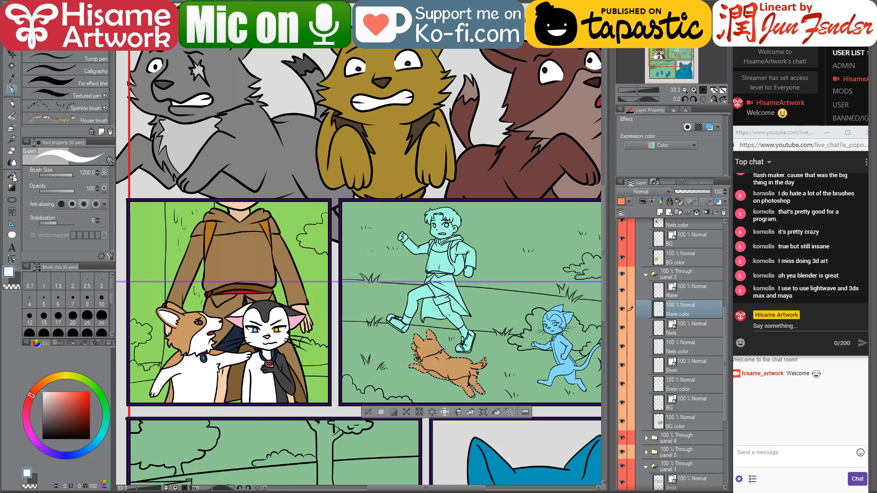
pyautogui.scroll(2, 456, 390)
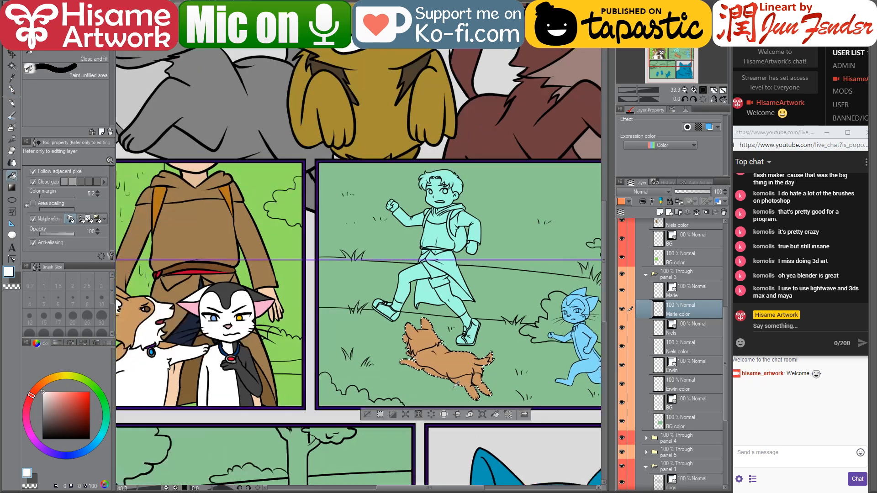
pyautogui.moveTo(476, 376); pyautogui.dragTo(500, 371)
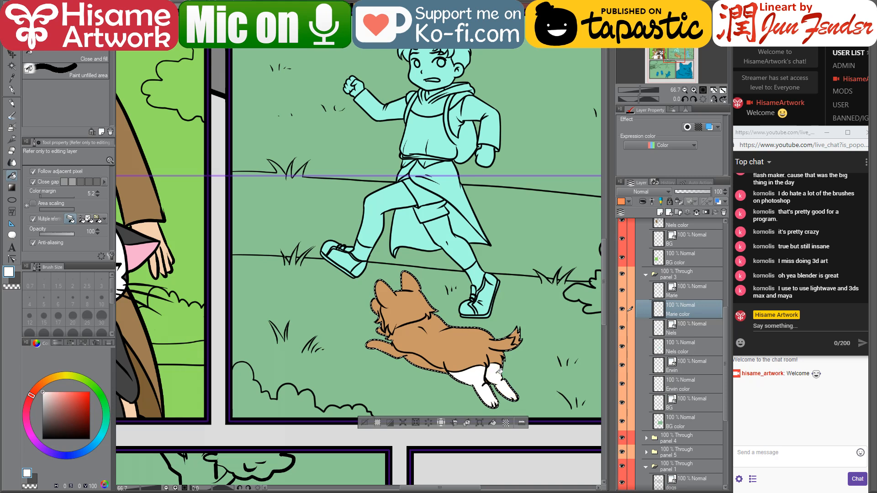
# Fill the running corgi's belly, front legs, muzzle and tail tip with the sampled white
pyautogui.moveTo(436, 363); pyautogui.dragTo(379, 343)
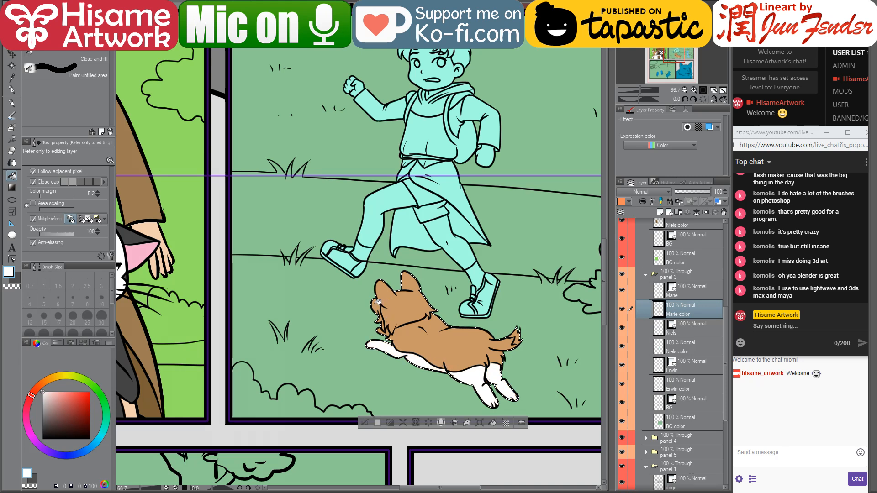
pyautogui.click(518, 335)
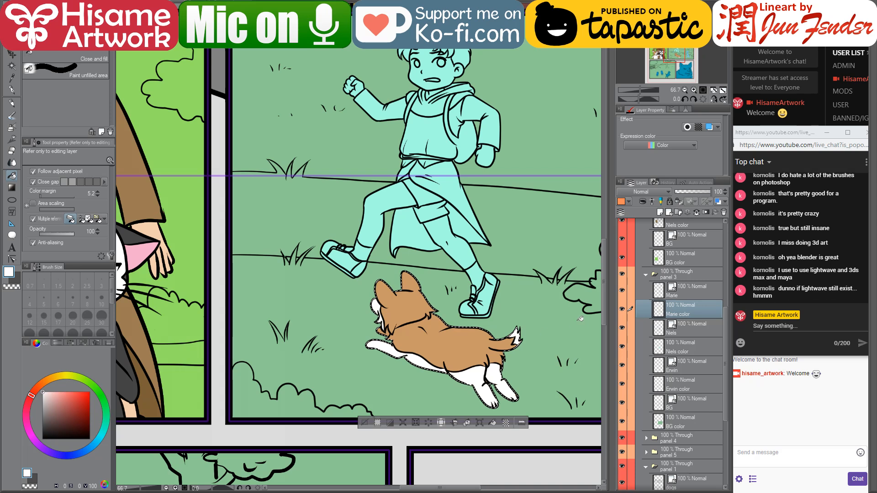
pyautogui.scroll(2, 393, 357)
pyautogui.scroll(1, 398, 365)
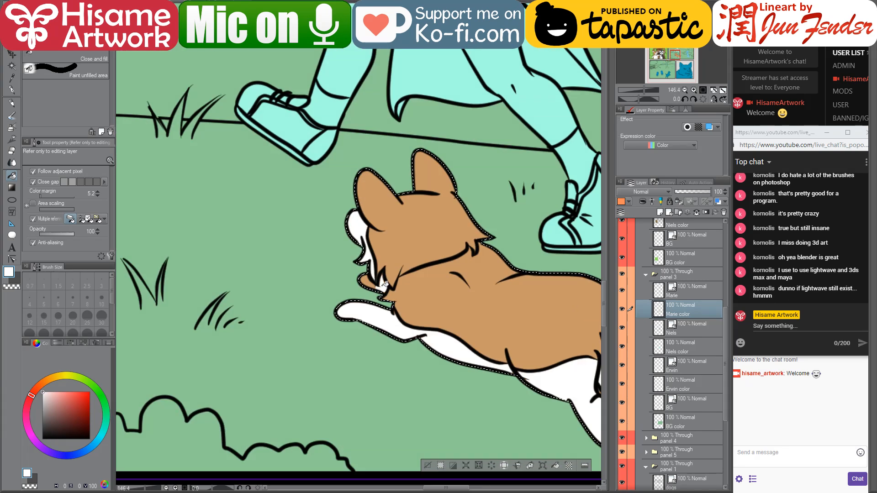
pyautogui.scroll(3, 391, 288)
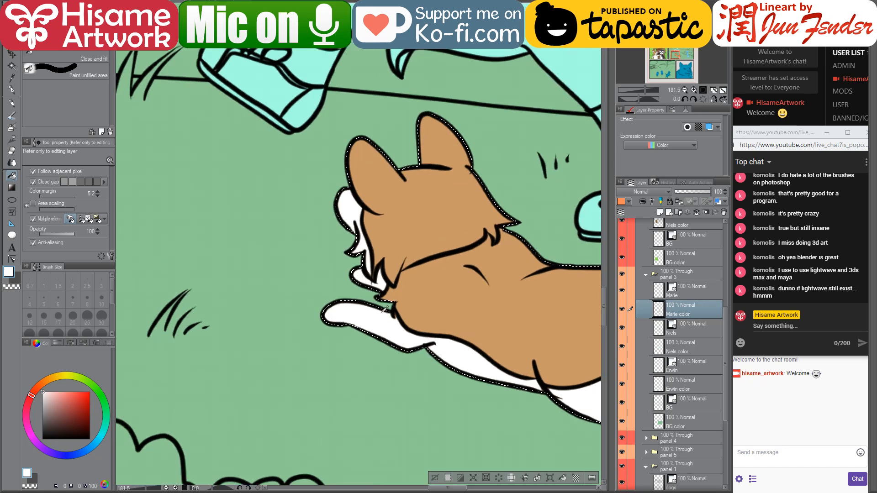
# Adjust the ends of the corgi's chest and belly outlines on the Marie line layer with the Control point tool, and clear the selection
pyautogui.click(11, 259)
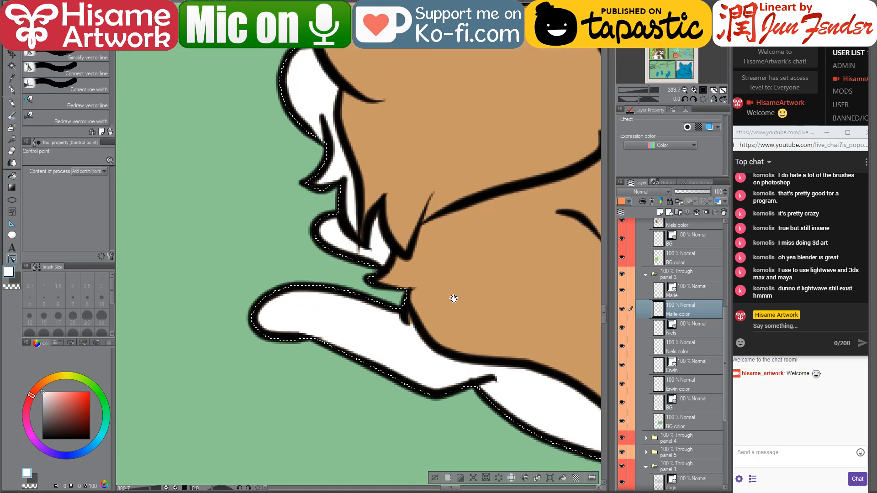
pyautogui.moveTo(452, 300); pyautogui.dragTo(239, 221)
pyautogui.keyDown('ctrl'); pyautogui.click(203, 186); pyautogui.keyUp('ctrl')
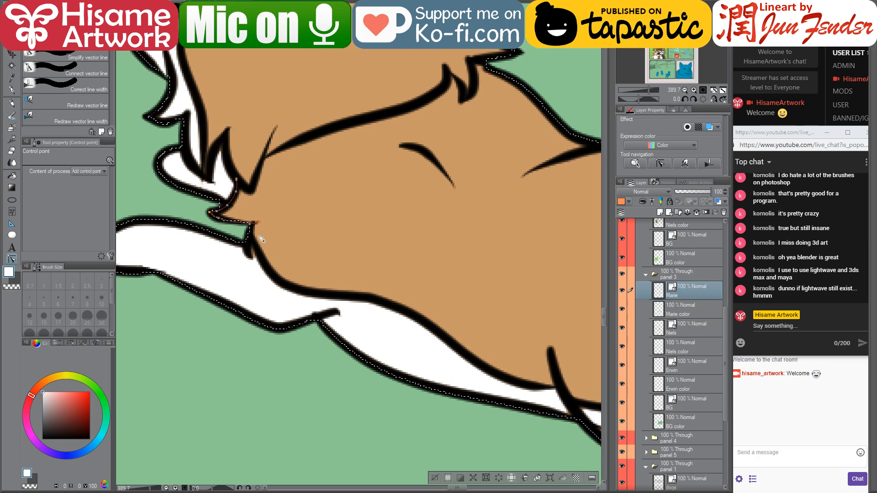
pyautogui.scroll(-2, 417, 395)
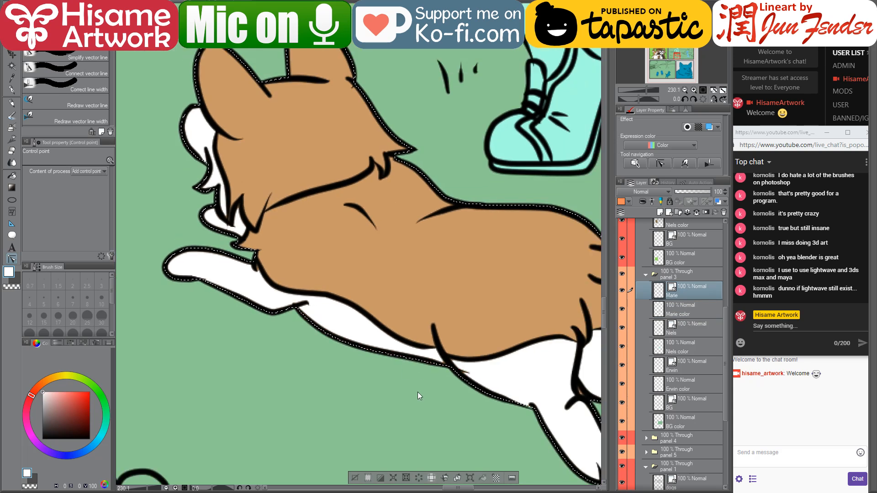
pyautogui.keyDown('alt'); pyautogui.click(467, 373); pyautogui.keyUp('alt')
pyautogui.moveTo(432, 362); pyautogui.dragTo(449, 367)
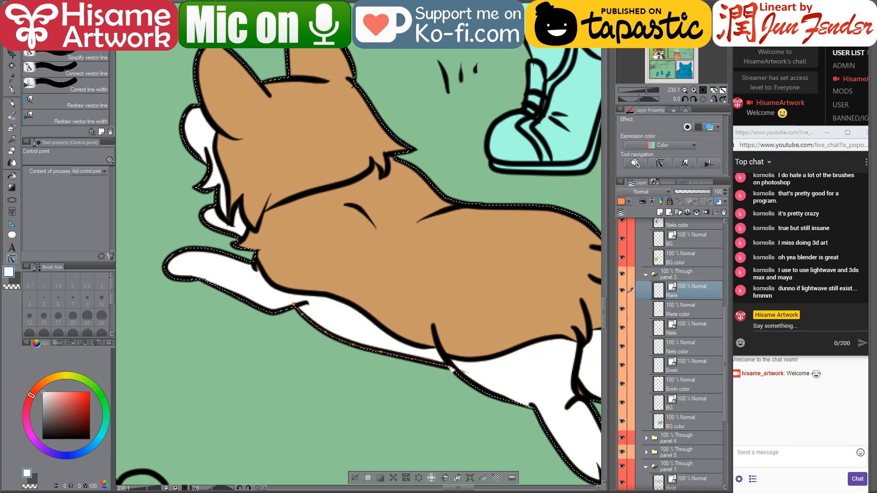
pyautogui.hotkey('ctrl', 'd')
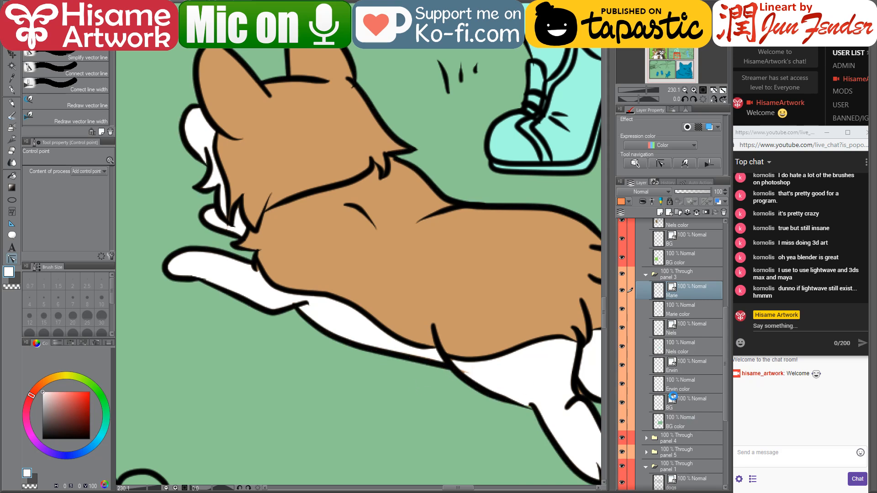
# Select the painted area of Marie color, touch up missed spots along the corgi's legs and belly with the white G-pen at size 20, and deselect
pyautogui.click(15, 92)
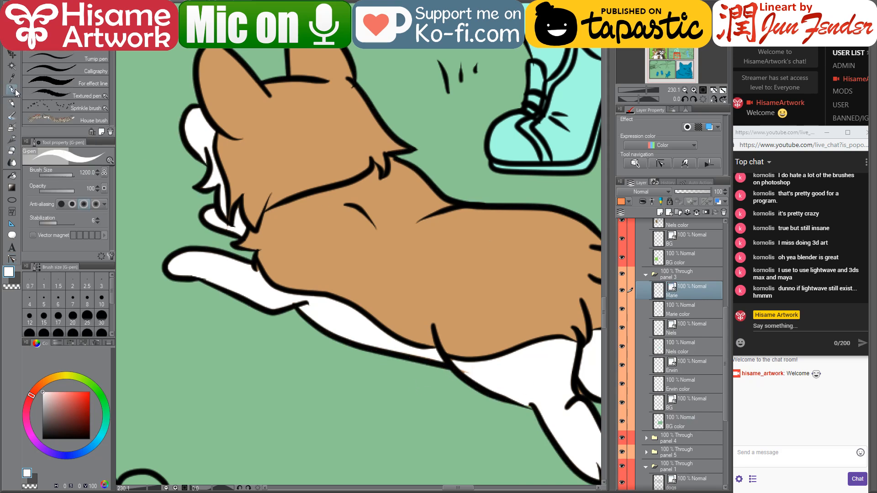
pyautogui.click(660, 312)
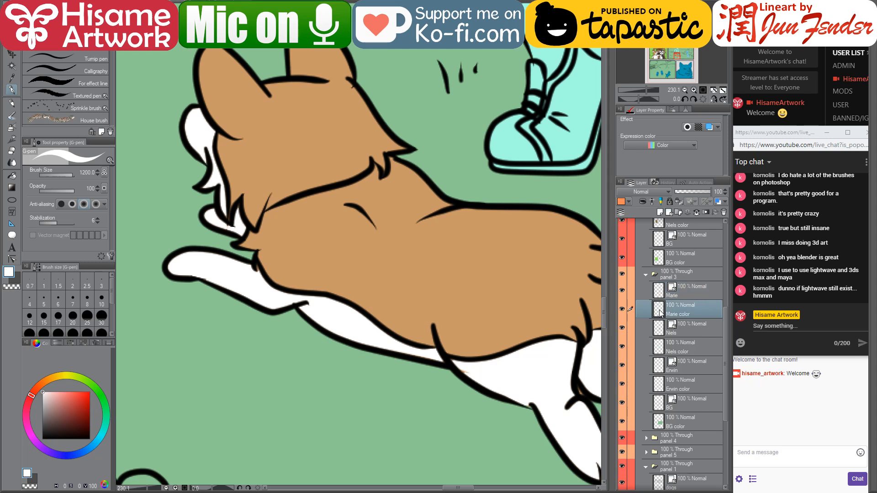
pyautogui.keyDown('ctrl'); pyautogui.click(659, 313); pyautogui.keyUp('ctrl')
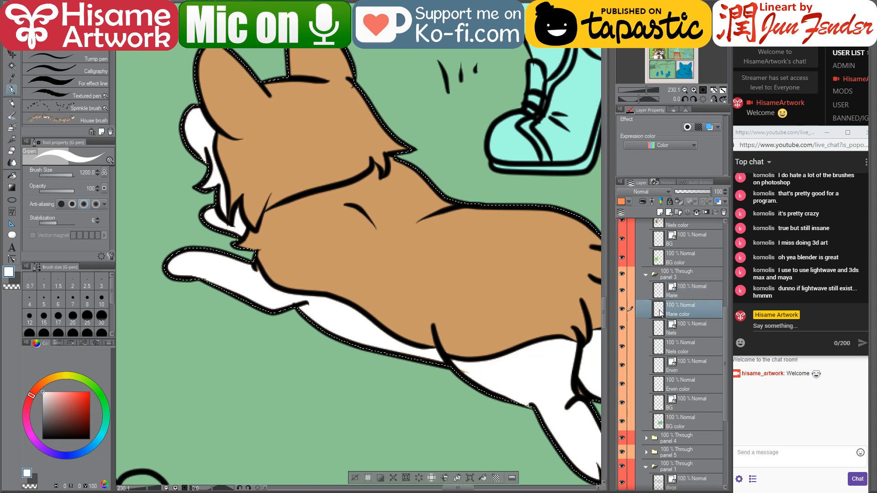
pyautogui.press(']')
pyautogui.press('[')
pyautogui.press('[')
pyautogui.press('[')
pyautogui.press('[')
pyautogui.press('[')
pyautogui.press('[')
pyautogui.press('[')
pyautogui.press('[')
pyautogui.press('[')
pyautogui.press('[')
pyautogui.press('[')
pyautogui.press('[')
pyautogui.press('[')
pyautogui.press('[')
pyautogui.press('[')
pyautogui.press('[')
pyautogui.press('[')
pyautogui.press('[')
pyautogui.press('[')
pyautogui.press('[')
pyautogui.press('[')
pyautogui.press('[')
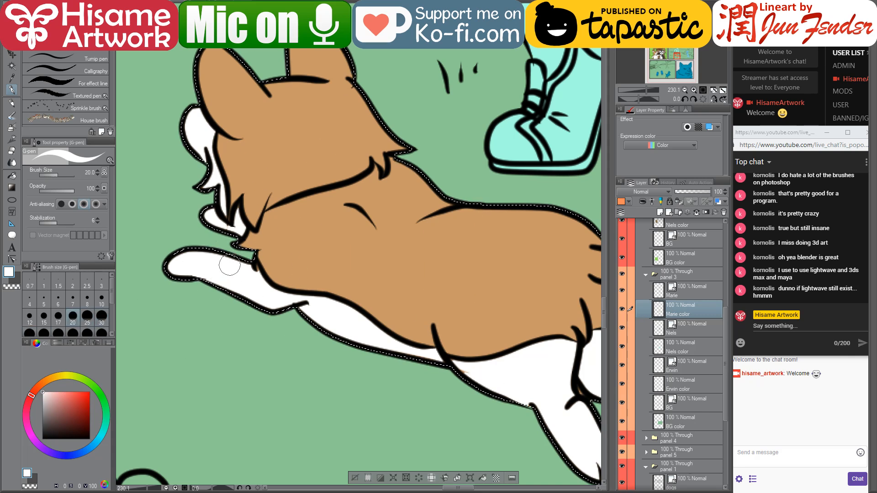
pyautogui.moveTo(252, 260); pyautogui.dragTo(257, 273)
pyautogui.moveTo(293, 304); pyautogui.dragTo(309, 307)
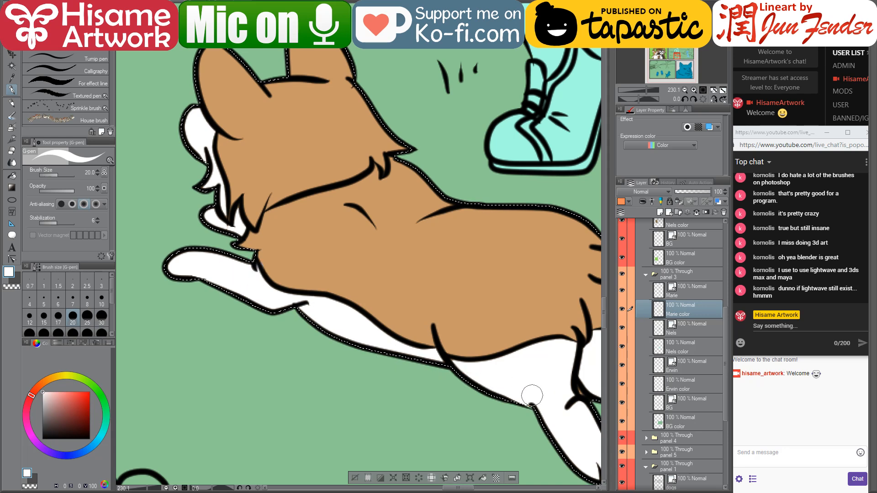
pyautogui.moveTo(517, 375); pyautogui.dragTo(387, 319)
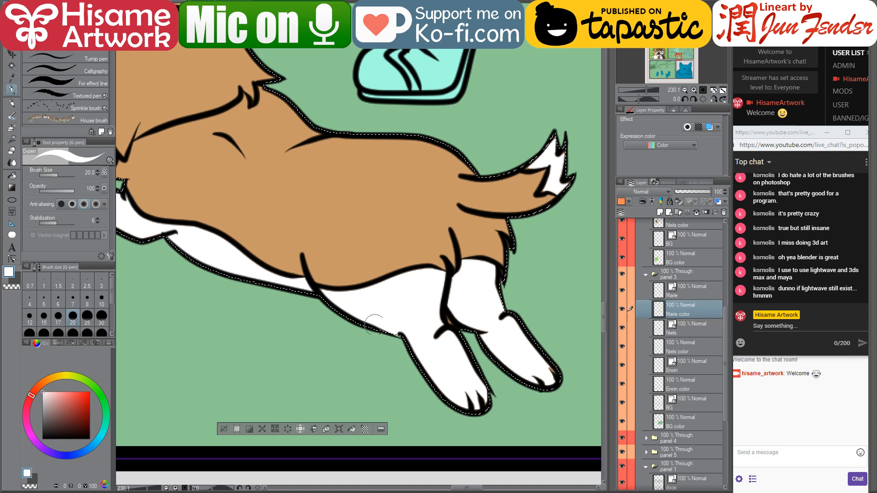
pyautogui.moveTo(435, 337); pyautogui.dragTo(452, 329)
pyautogui.hotkey('ctrl', 'd')
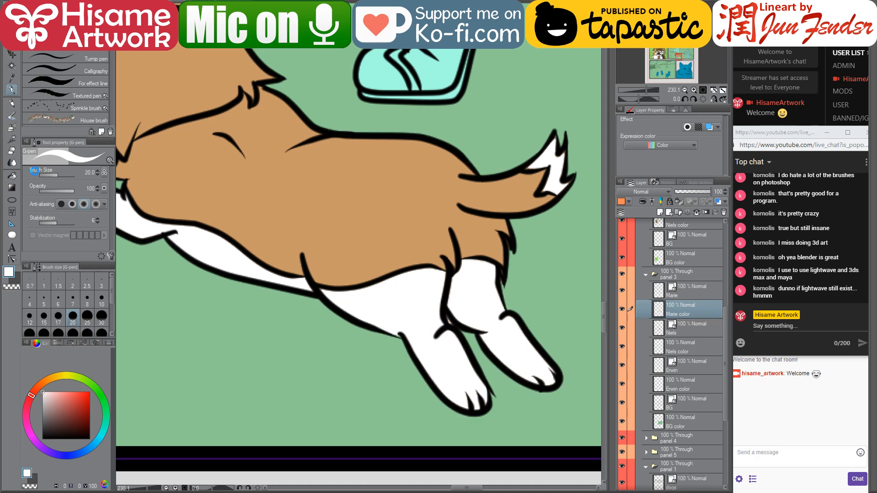
# Adjust the corgi's near hind leg outline on the Marie line layer with the Control point tool
pyautogui.click(12, 259)
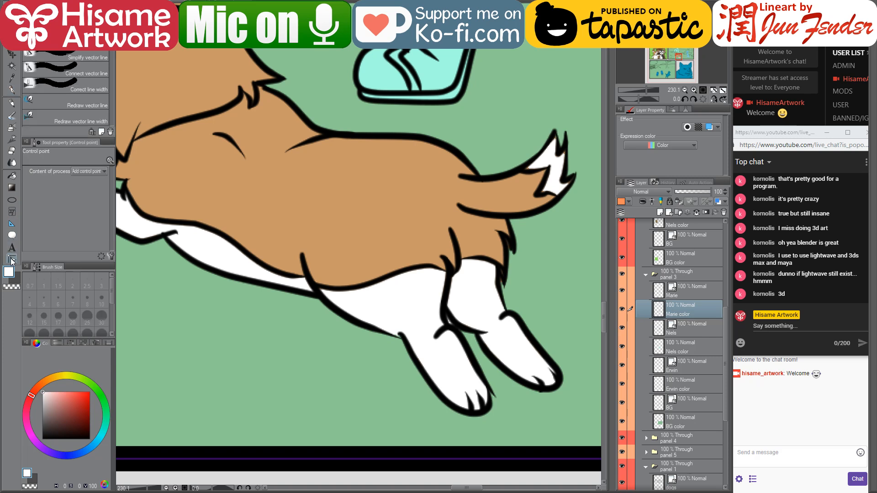
pyautogui.keyDown('ctrl'); pyautogui.keyDown('shift'); pyautogui.click(496, 399); pyautogui.keyUp('shift'); pyautogui.keyUp('ctrl')
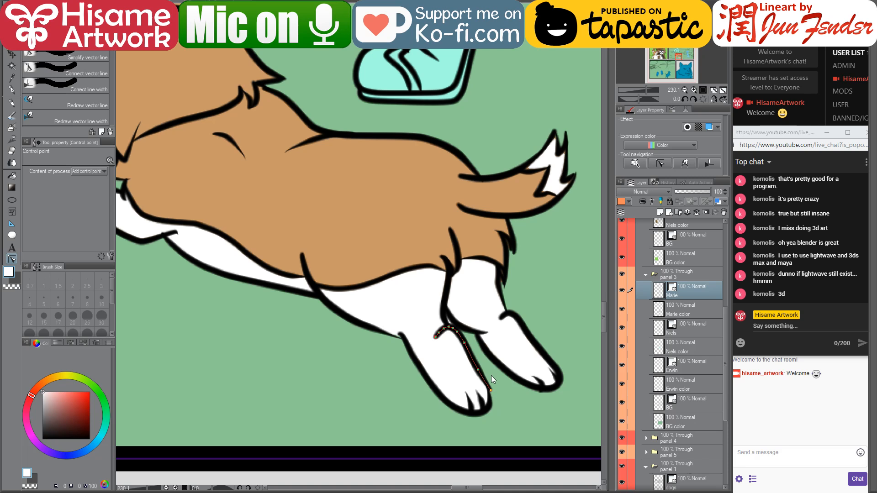
# Activate the Marie color layer in panel 3 and set the Hard eraser to size 8 for cleaning up the corgi
pyautogui.scroll(4, 496, 394)
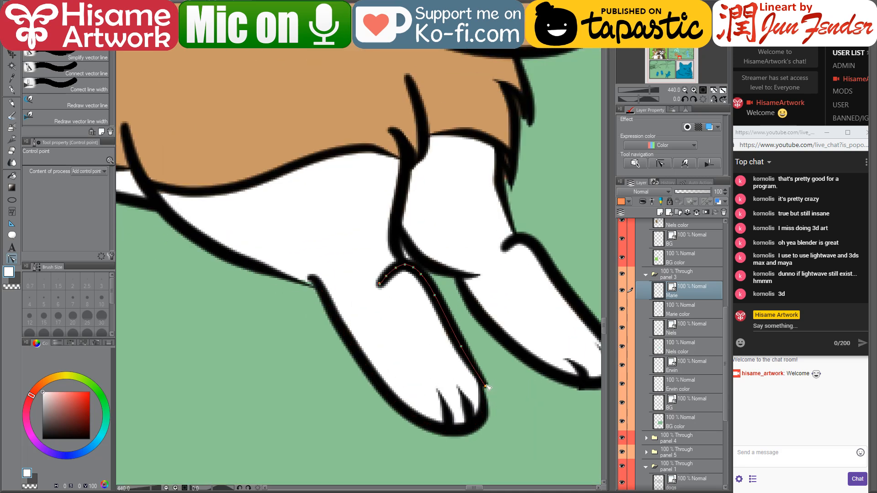
pyautogui.moveTo(500, 363)
pyautogui.mouseDown()
pyautogui.moveTo(412, 336)
pyautogui.moveTo(474, 392)
pyautogui.mouseUp()
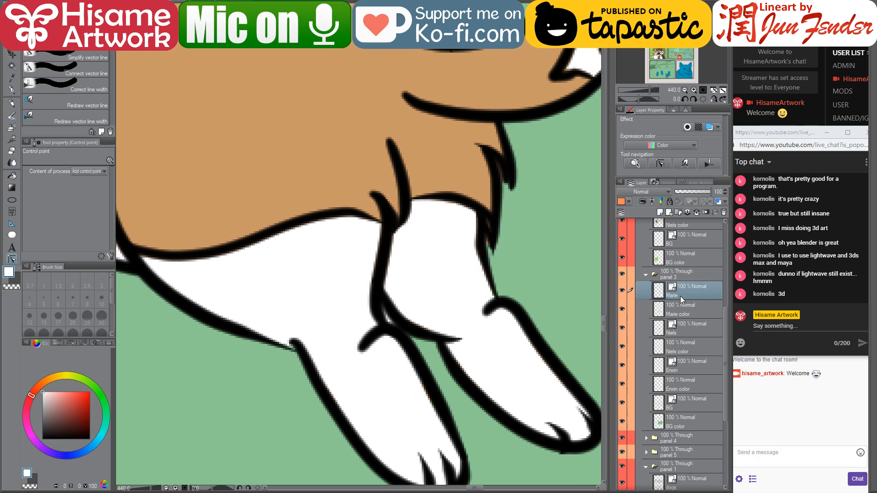
pyautogui.click(676, 308)
pyautogui.click(13, 150)
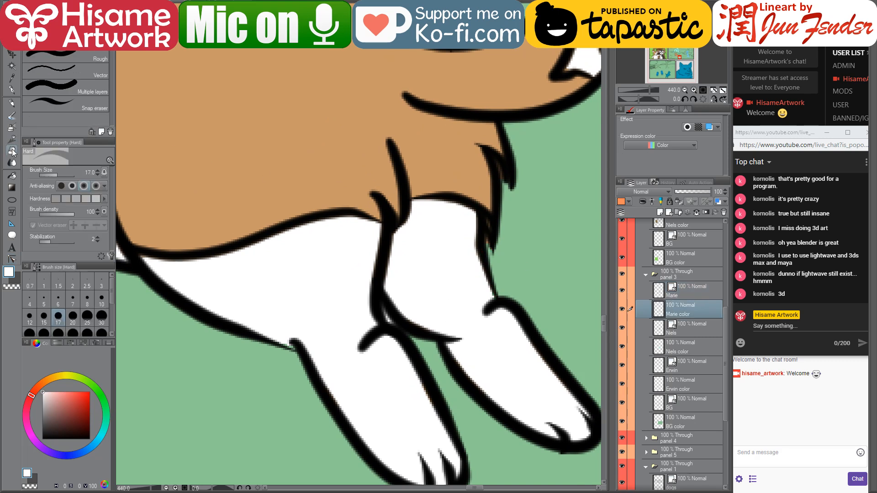
pyautogui.press('[')
pyautogui.press('[')
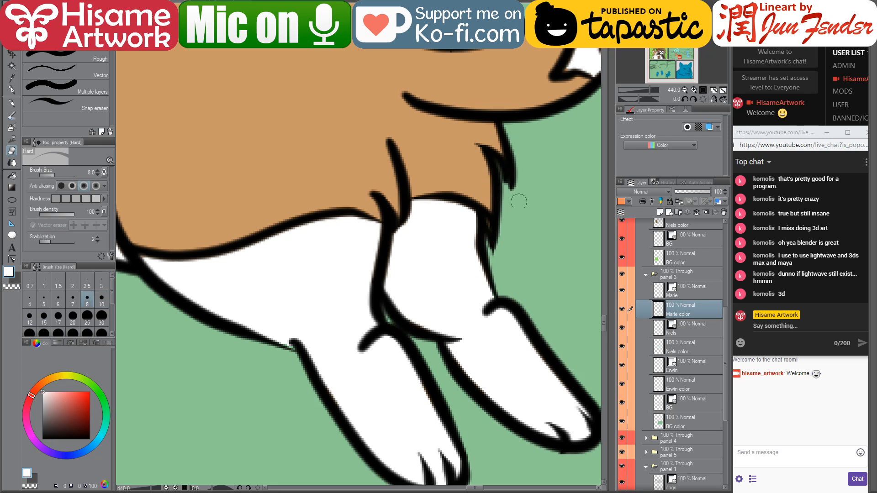
pyautogui.scroll(-3, 519, 207)
pyautogui.scroll(4, 540, 314)
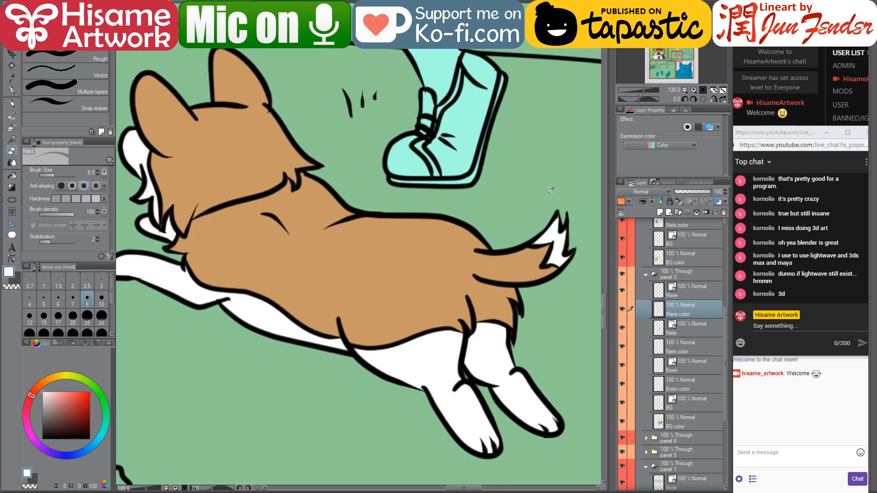
pyautogui.moveTo(565, 253); pyautogui.dragTo(528, 245)
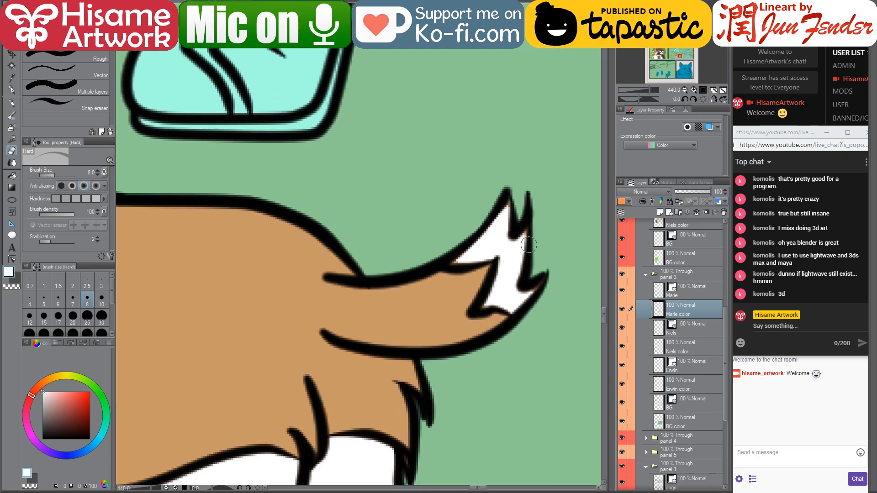
# Select the Marie color layer's painted area, touch up the white tail tip with the G-pen at size 10, and deselect
pyautogui.keyDown('ctrl'); pyautogui.click(658, 309); pyautogui.keyUp('ctrl')
pyautogui.click(12, 90)
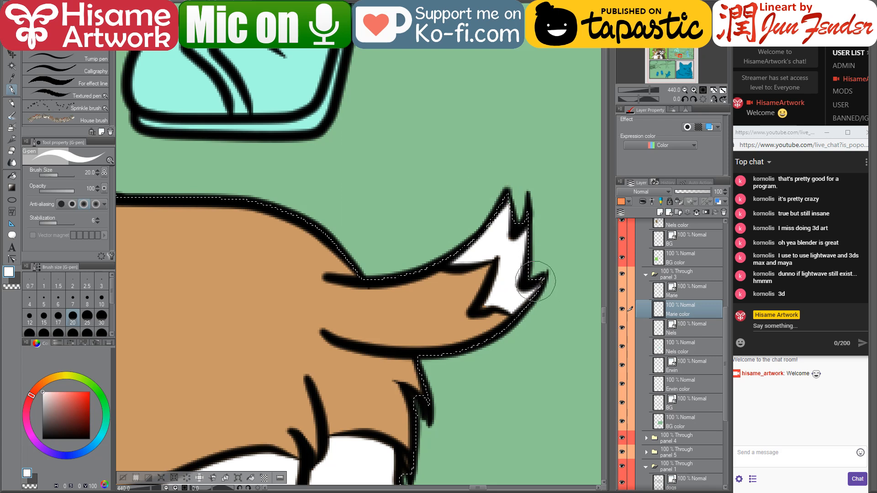
pyautogui.click(101, 300)
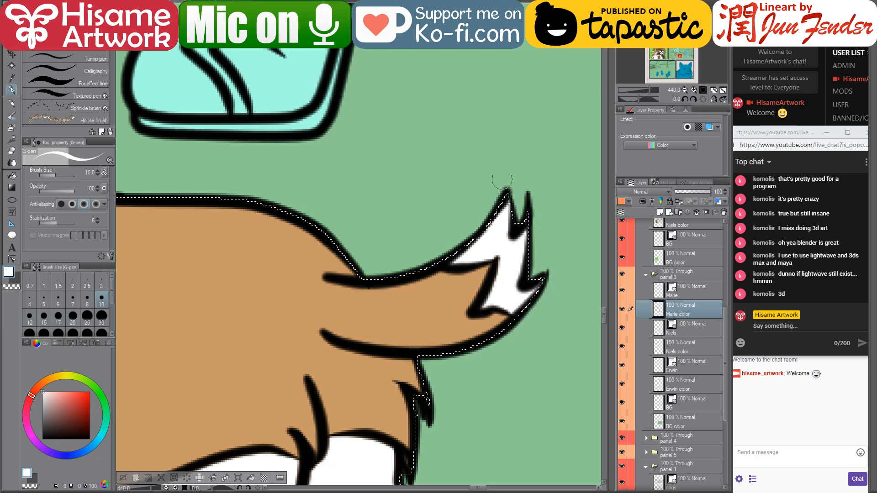
pyautogui.scroll(-5, 553, 284)
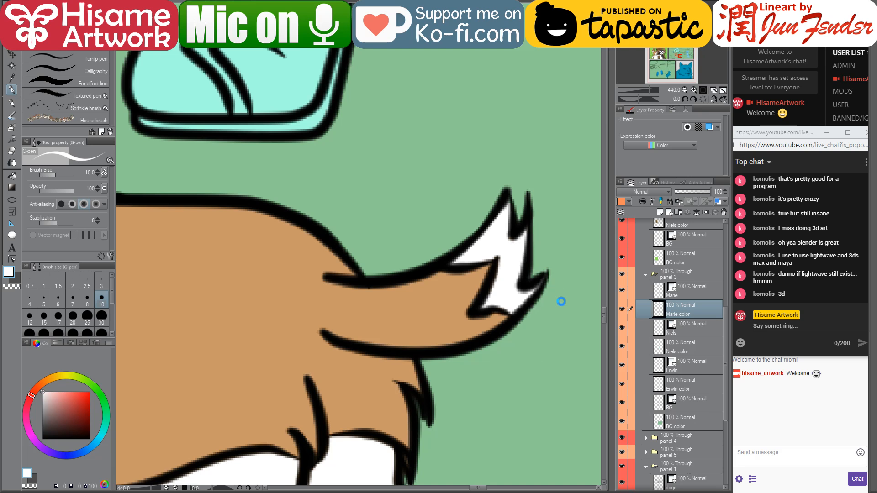
pyautogui.scroll(-5, 576, 309)
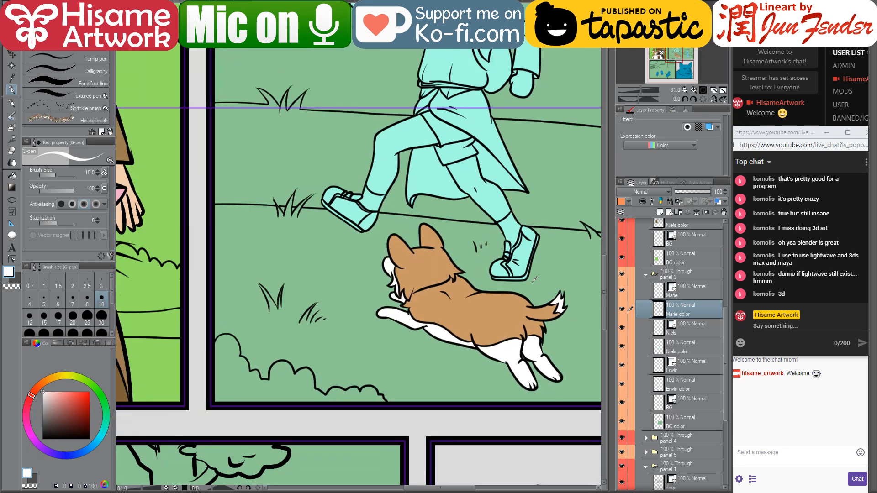
# Activate the Niels color layer in panel 3 and load the running boy's painted area as a selection
pyautogui.scroll(3, 494, 177)
pyautogui.moveTo(494, 178); pyautogui.dragTo(441, 242)
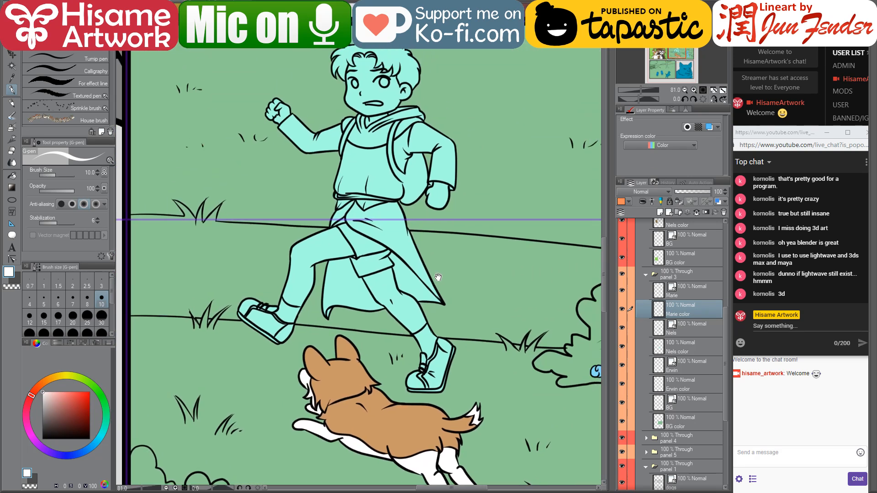
pyautogui.scroll(-2, 387, 303)
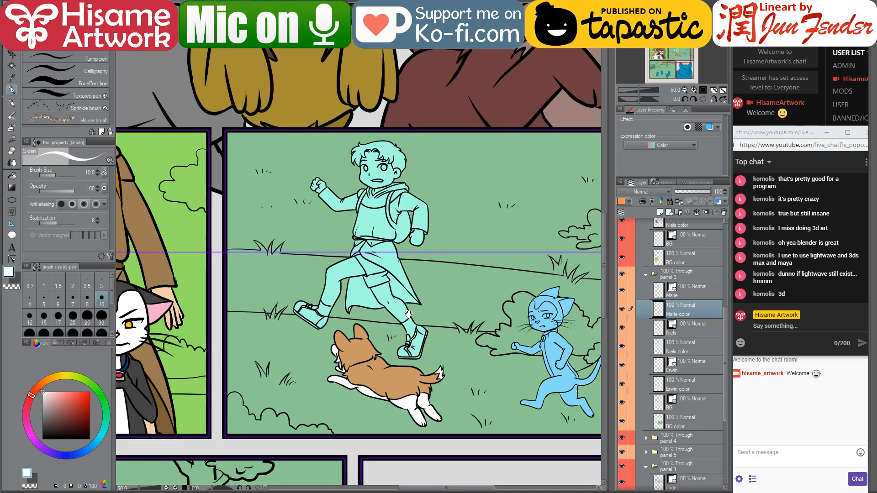
pyautogui.moveTo(408, 314); pyautogui.dragTo(404, 332)
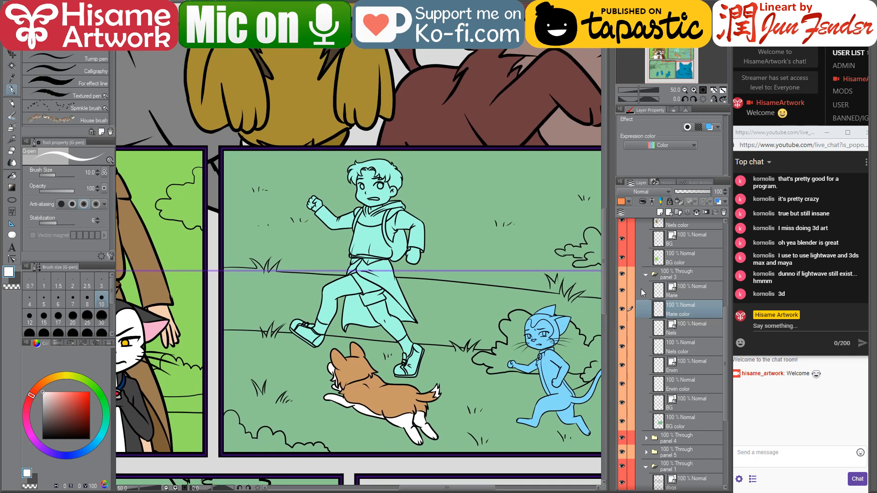
pyautogui.click(661, 334)
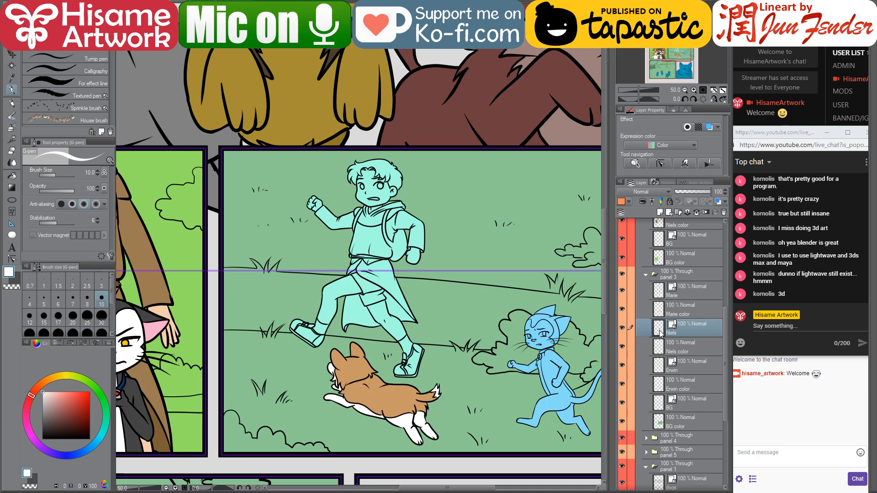
pyautogui.click(660, 350)
pyautogui.keyDown('ctrl'); pyautogui.click(660, 349); pyautogui.keyUp('ctrl')
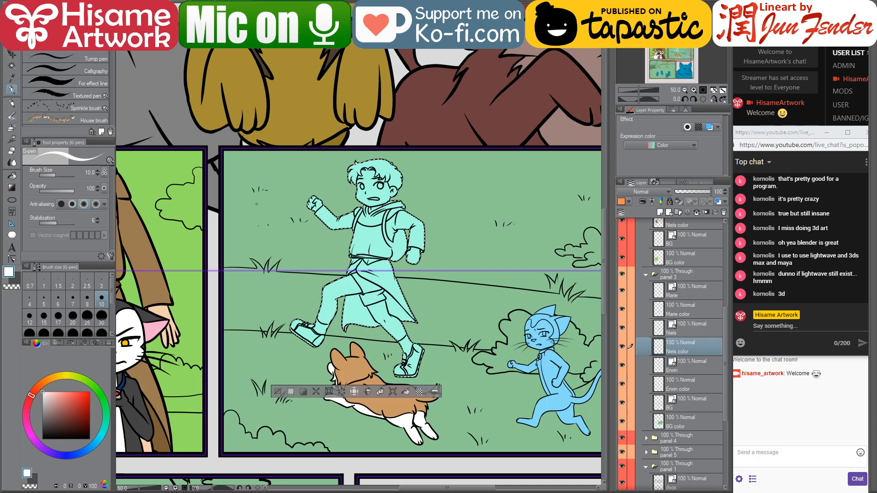
pyautogui.scroll(-10, 603, 347)
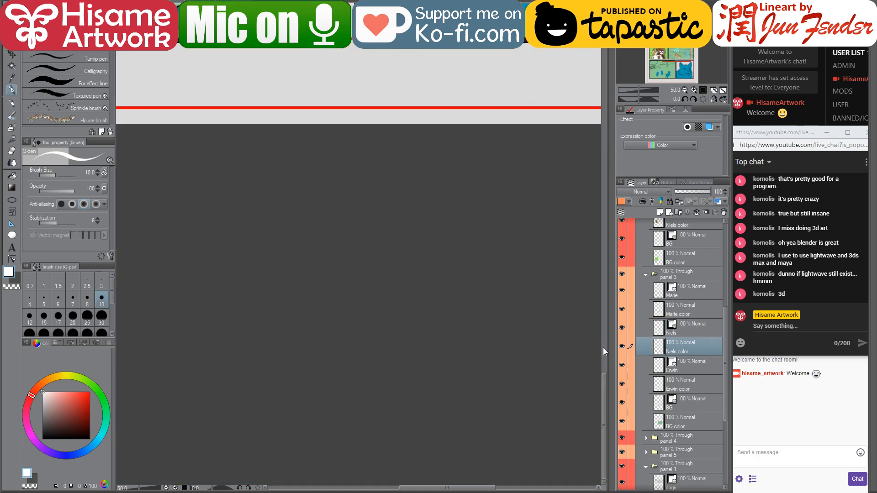
pyautogui.scroll(10, 445, 352)
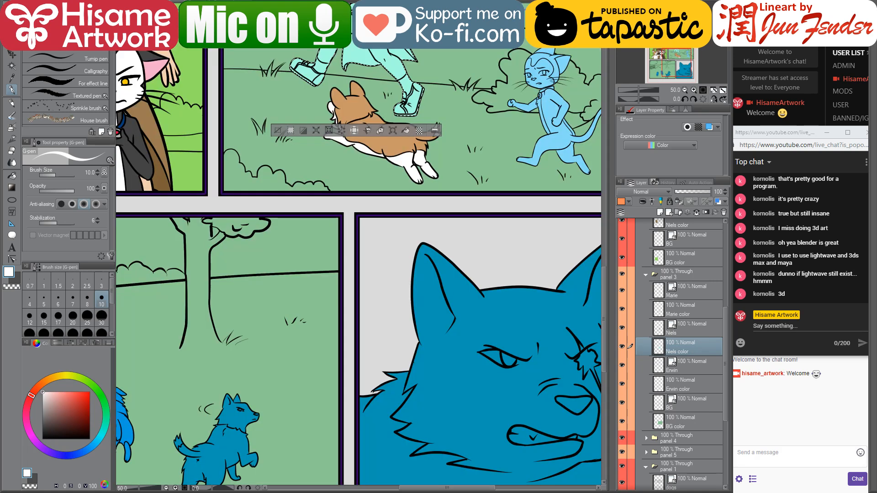
pyautogui.scroll(6, 446, 352)
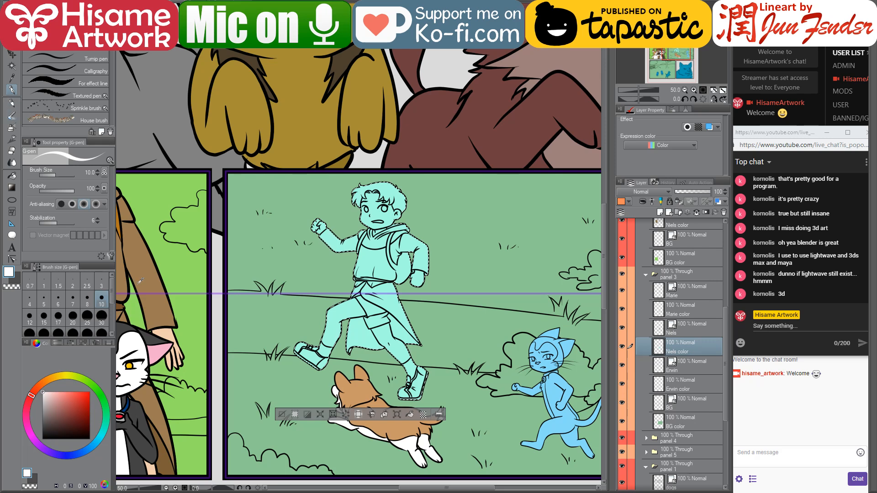
# Sample the brown of the coat in the neighbouring panel and paint the whole selected boy with the G-pen at size 250
pyautogui.keyDown('alt'); pyautogui.click(140, 263); pyautogui.keyUp('alt')
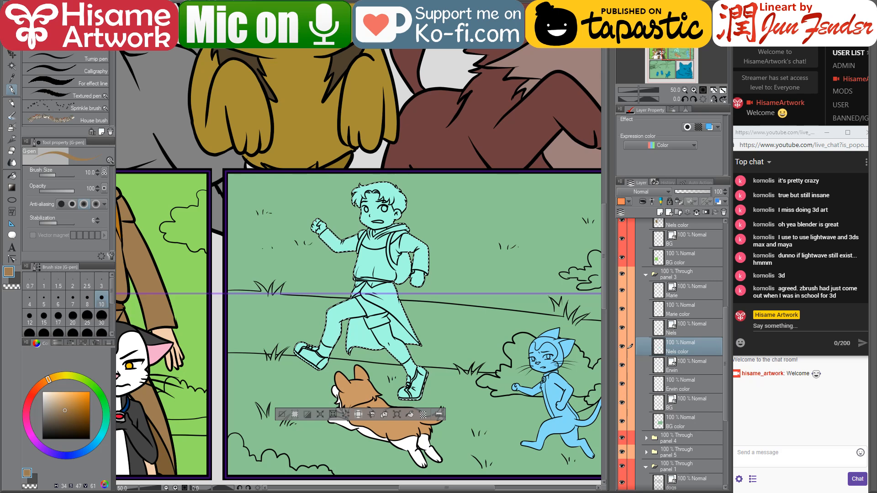
pyautogui.press(']')
pyautogui.press(']')
pyautogui.press(']')
pyautogui.press(']')
pyautogui.press(']')
pyautogui.press(']')
pyautogui.press(']')
pyautogui.press(']')
pyautogui.press(']')
pyautogui.press(']')
pyautogui.press(']')
pyautogui.press(']')
pyautogui.press(']')
pyautogui.press(']')
pyautogui.press(']')
pyautogui.press(']')
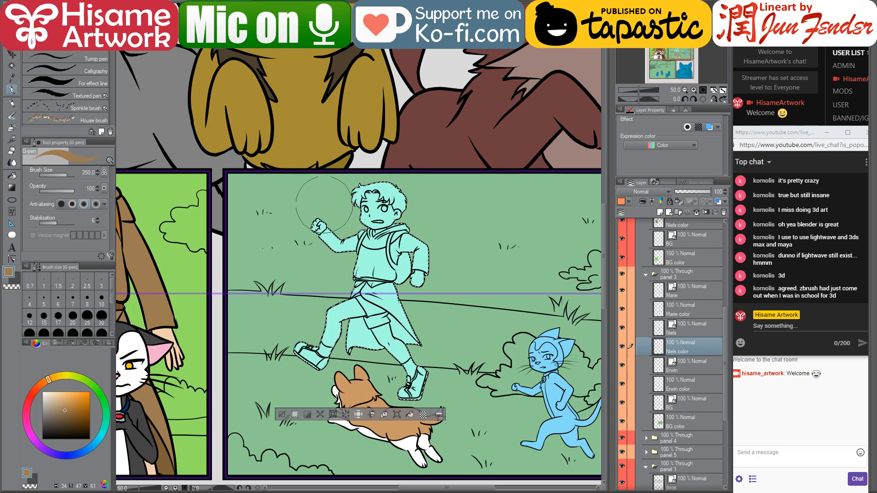
pyautogui.moveTo(320, 215)
pyautogui.mouseDown()
pyautogui.moveTo(440, 192)
pyautogui.moveTo(383, 205)
pyautogui.moveTo(264, 209)
pyautogui.moveTo(475, 301)
pyautogui.moveTo(426, 333)
pyautogui.moveTo(468, 349)
pyautogui.mouseUp()
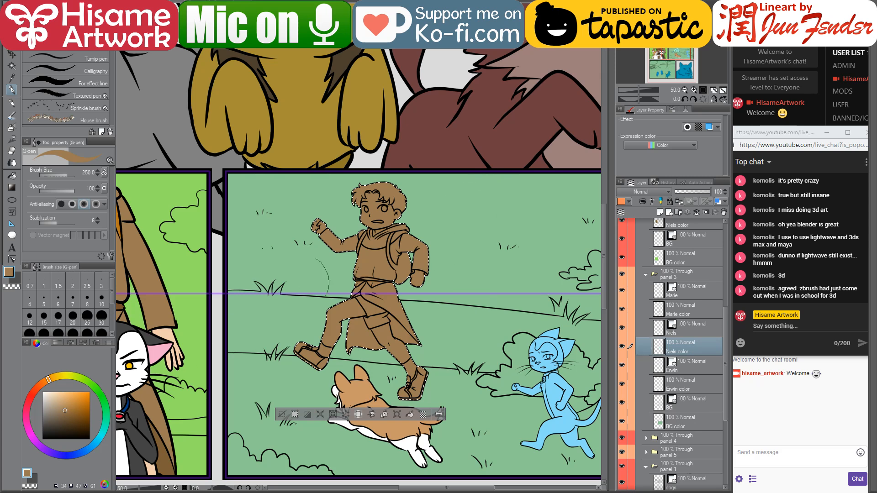
# Sample the orange from the backpack strap in the neighbouring panel and fill the running boy's backpack and straps with it
pyautogui.hscroll(-3, 254, 256)
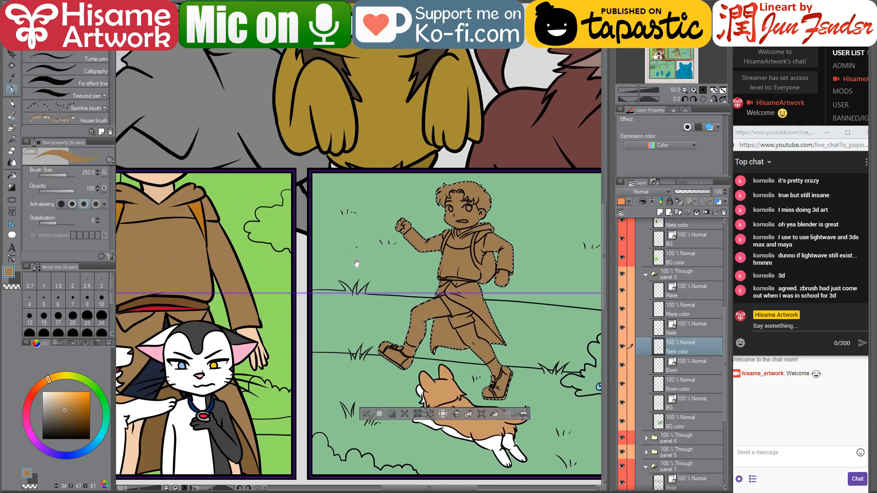
pyautogui.hscroll(2, 320, 256)
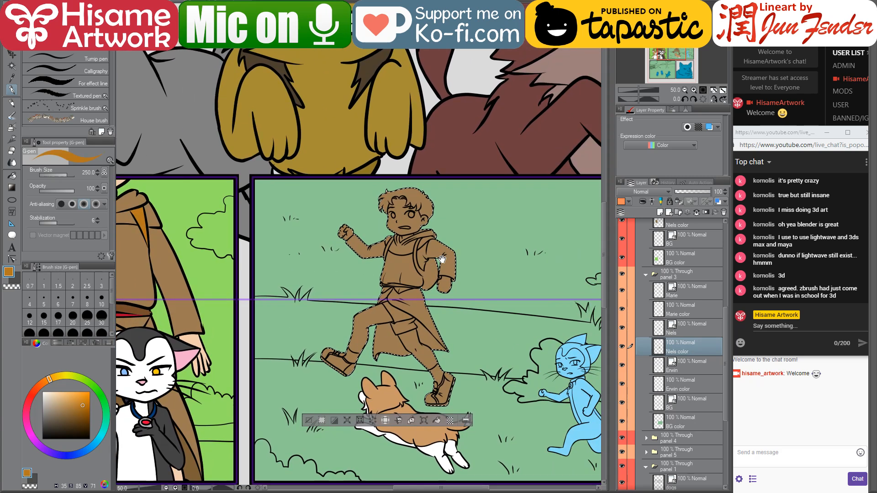
pyautogui.click(12, 177)
pyautogui.scroll(1, 405, 280)
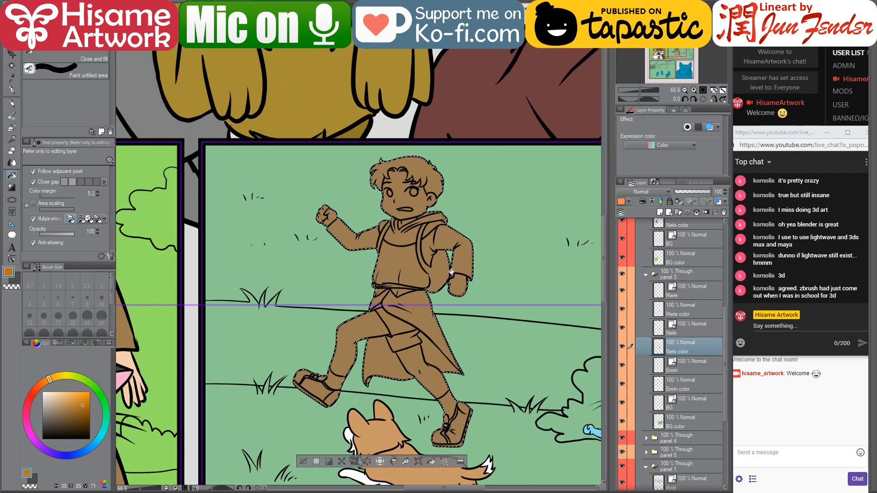
pyautogui.click(443, 269)
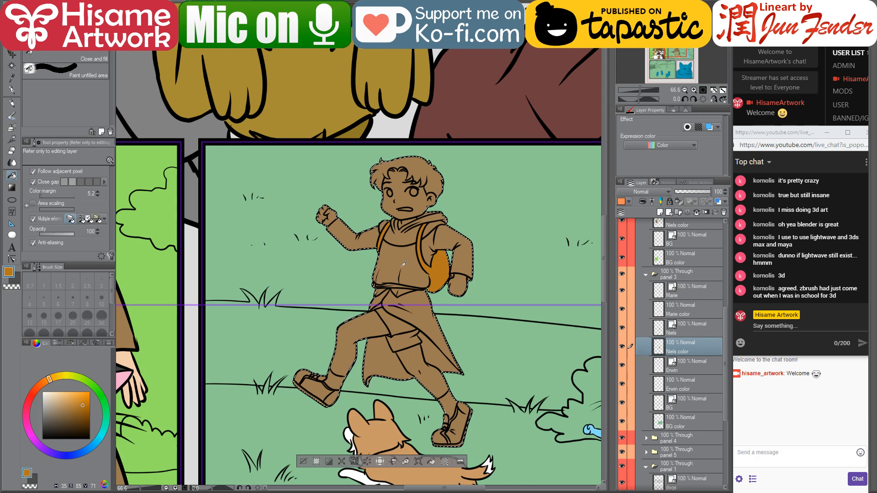
# Pick a darker brown and fill the inside of the boy's coat tail on both sides of his rear leg
pyautogui.click(66, 411)
pyautogui.click(66, 418)
pyautogui.click(390, 355)
pyautogui.click(433, 343)
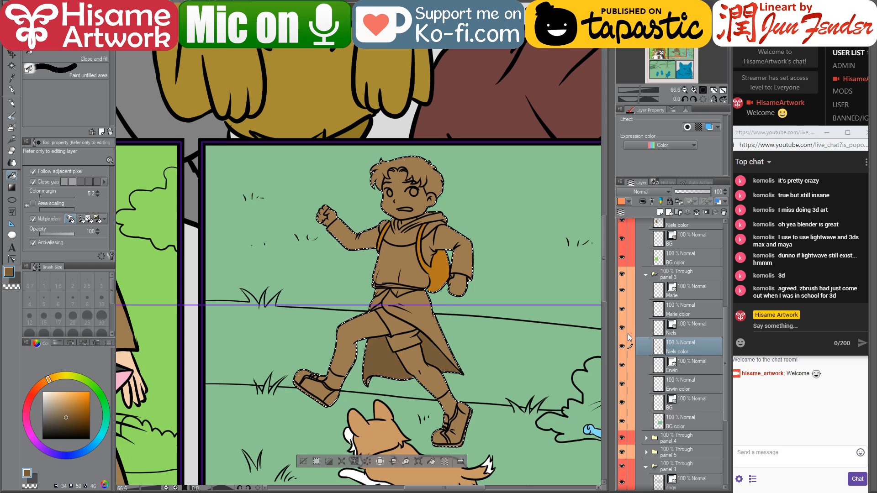
pyautogui.moveTo(431, 306); pyautogui.dragTo(460, 309)
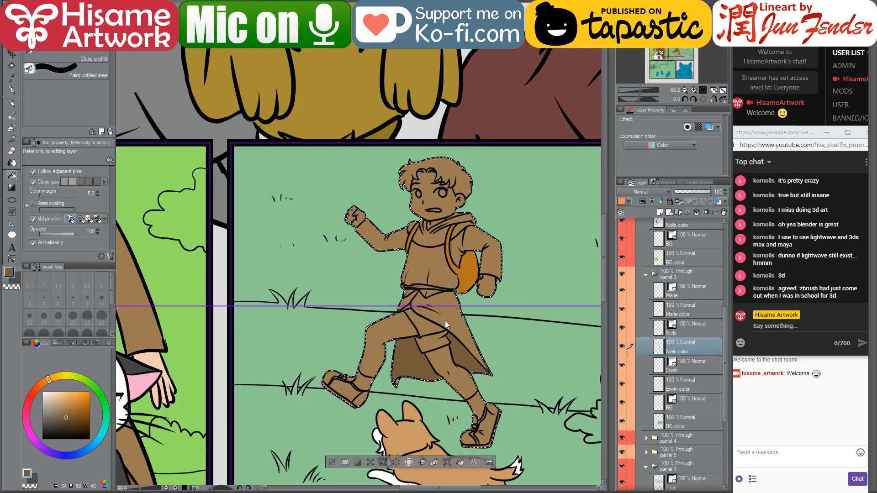
# Undo the last two coat lining fills and fill only the section behind the boy's rear leg with the darker brown
pyautogui.hotkey('ctrl', 'z')
pyautogui.hotkey('ctrl', 'z')
pyautogui.click(456, 346)
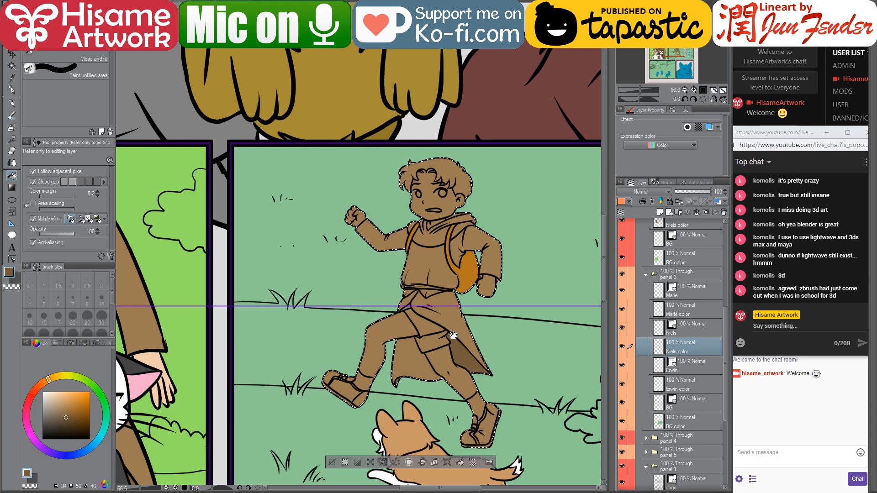
# Fill the boy's face, hands and bare legs with the light skin tone from the neighbouring panel
pyautogui.moveTo(453, 335); pyautogui.dragTo(461, 342)
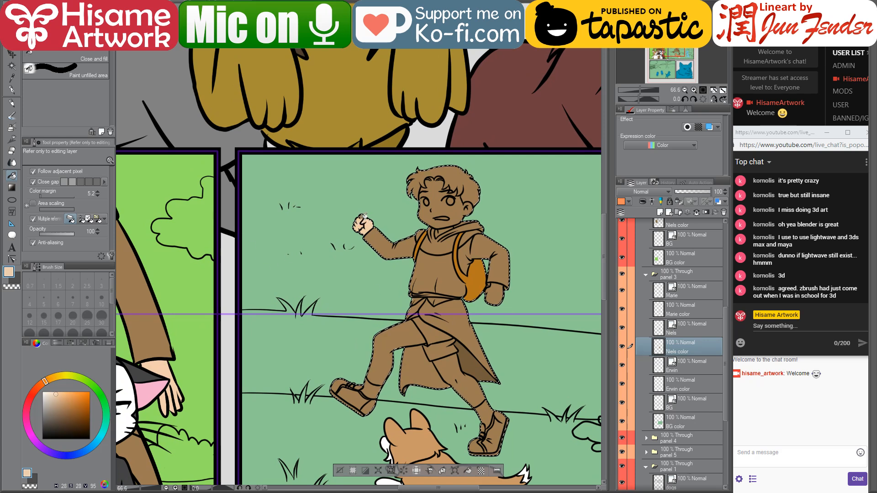
pyautogui.click(498, 294)
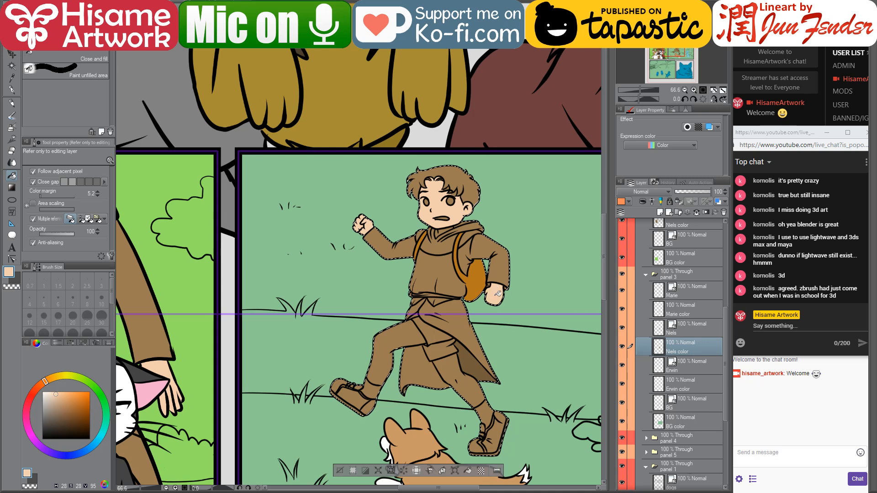
pyautogui.click(474, 396)
pyautogui.click(383, 337)
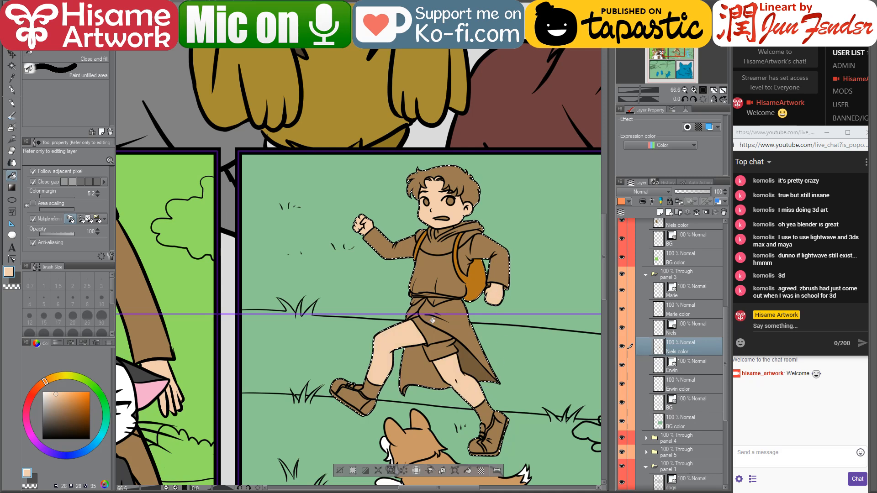
# Sample white from the cat in the neighbouring panel and fill both of the boy's socks with it
pyautogui.keyDown('alt'); pyautogui.click(124, 374); pyautogui.keyUp('alt')
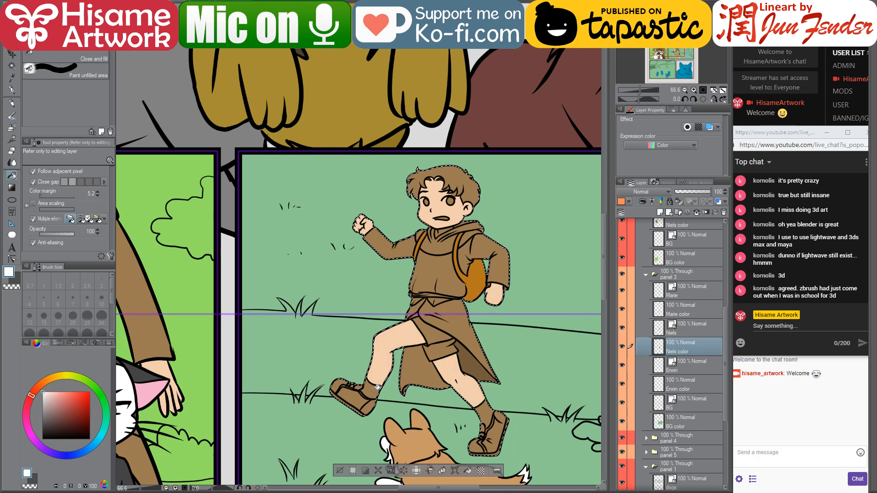
pyautogui.click(502, 414)
pyautogui.moveTo(512, 387); pyautogui.dragTo(492, 353)
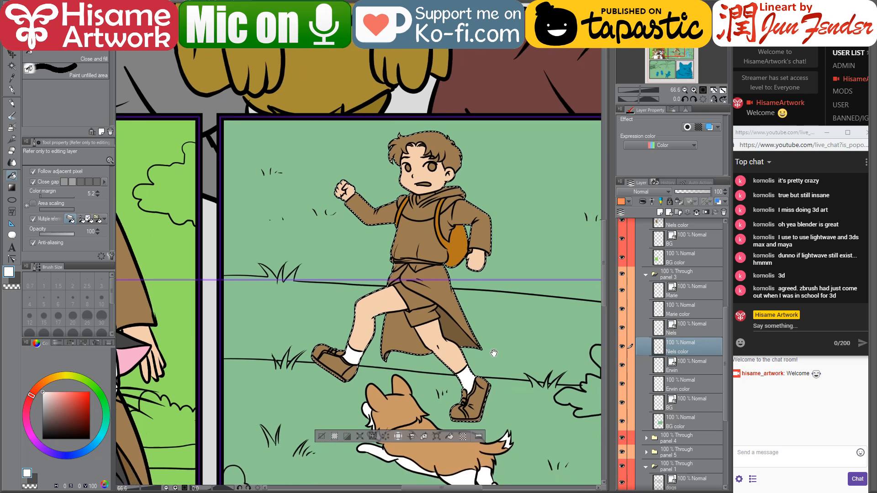
# Inspect the boy's clothing, and bring up the finished page_103 as a color reference
pyautogui.scroll(2, 441, 320)
pyautogui.scroll(1, 428, 303)
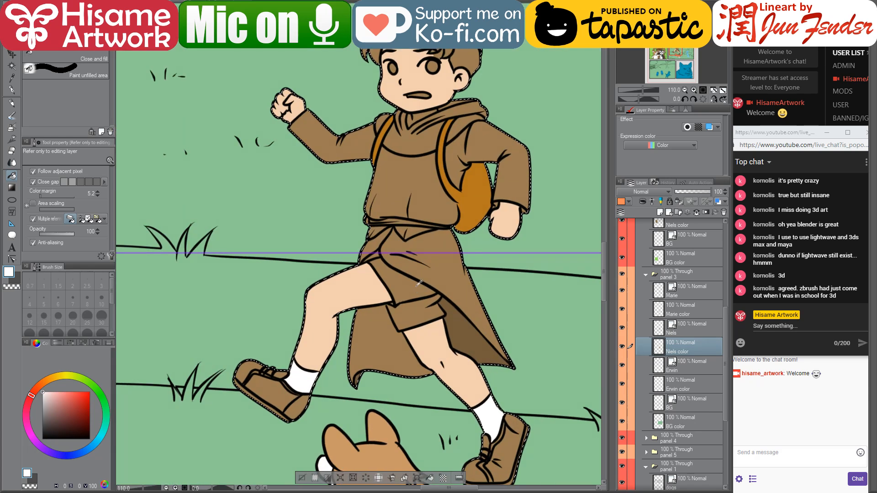
pyautogui.scroll(-3, 486, 323)
pyautogui.click(183, 4)
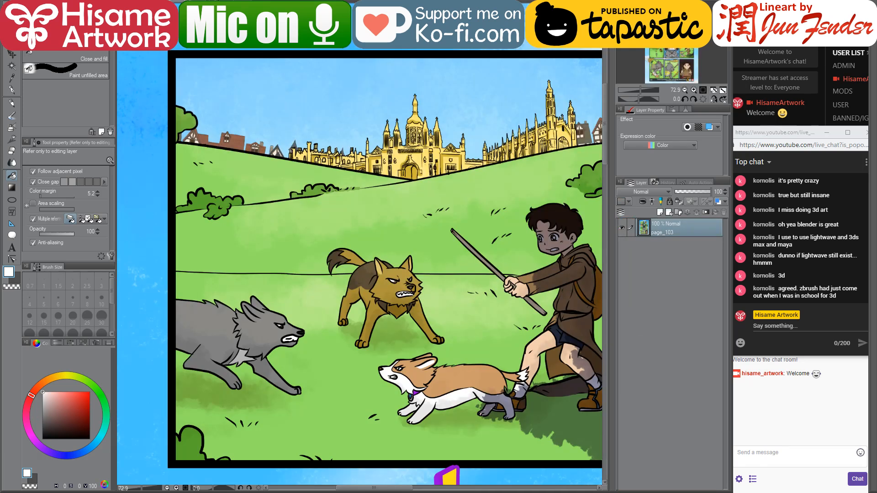
# Sample the dark brown hair color from the hooded character on the other comic page and fill the running boy's hair with it
pyautogui.click(339, 48)
pyautogui.scroll(3, 395, 57)
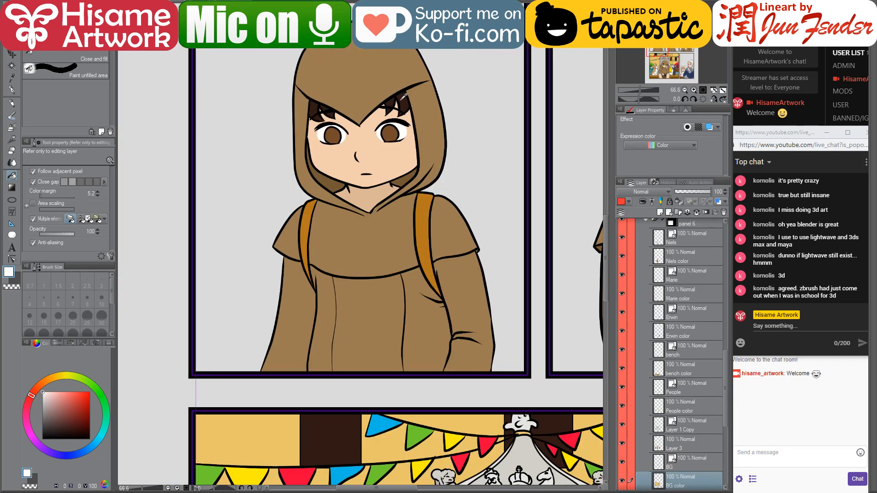
pyautogui.keyDown('alt'); pyautogui.click(403, 96); pyautogui.keyUp('alt')
pyautogui.click(238, 3)
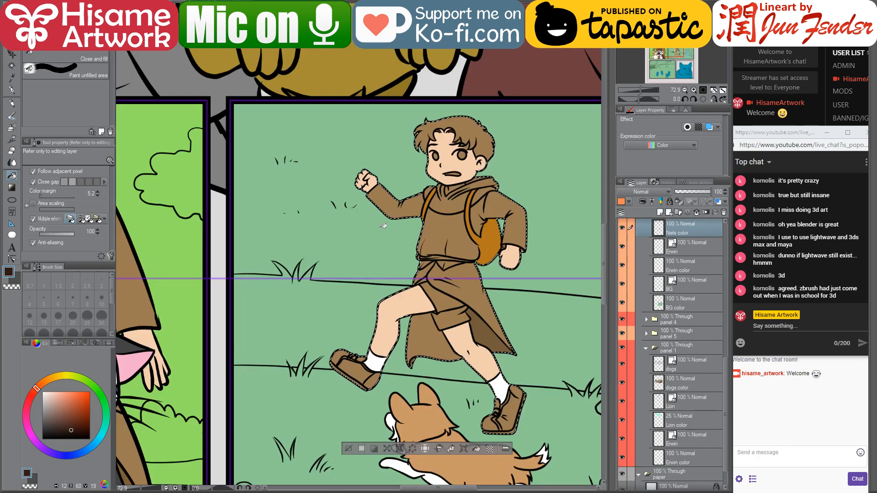
pyautogui.click(463, 125)
pyautogui.scroll(5, 480, 137)
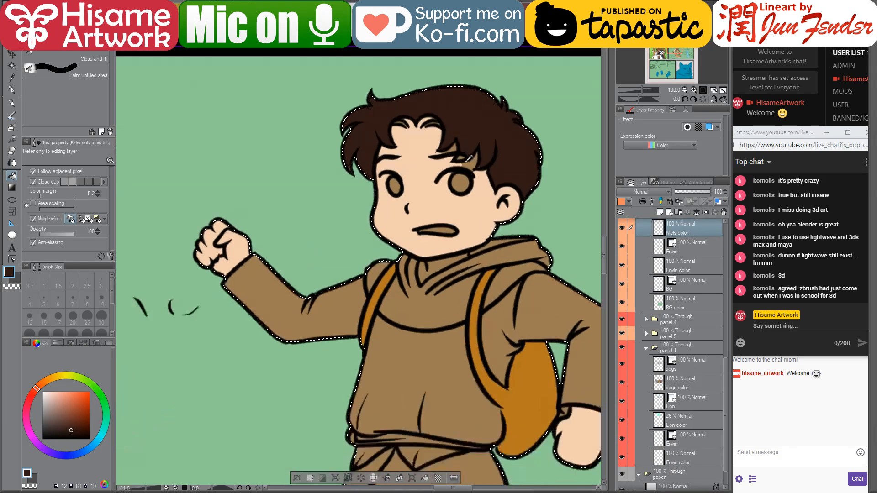
# Sample the skin tone and dark brown around the boy's fringe and touch up his hairline with the G-pen at size 8 to 20
pyautogui.keyDown('alt'); pyautogui.click(475, 166); pyautogui.keyUp('alt')
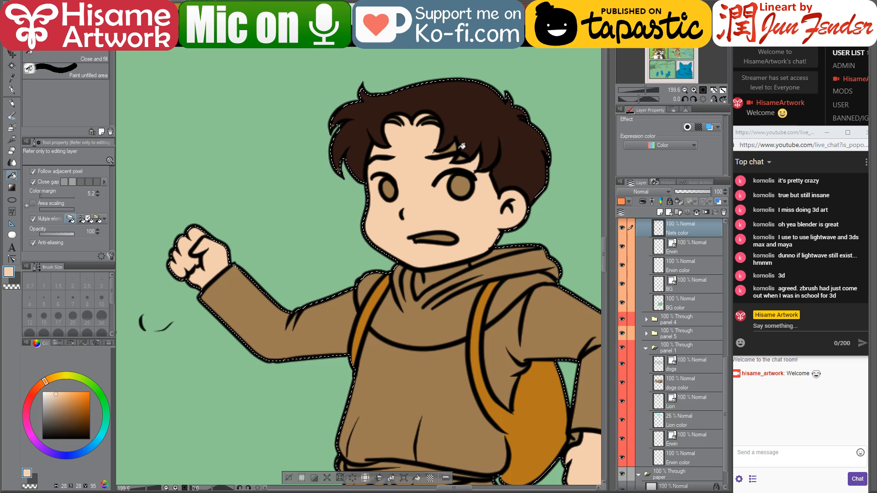
pyautogui.keyDown('alt'); pyautogui.click(466, 107); pyautogui.keyUp('alt')
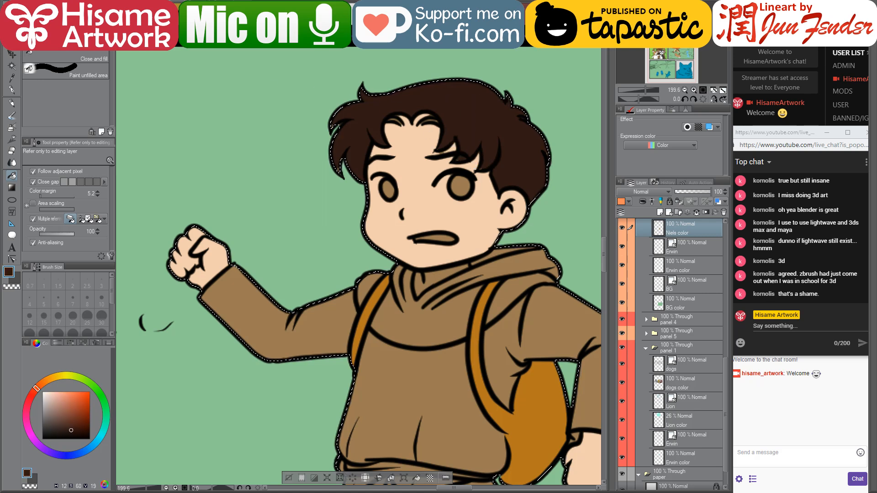
pyautogui.press('p')
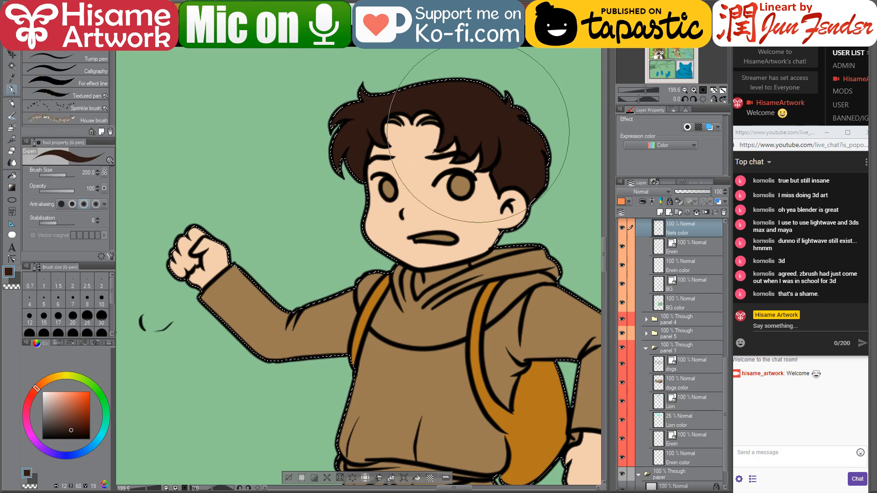
pyautogui.press('[')
pyautogui.press('[')
pyautogui.press('[')
pyautogui.press('[')
pyautogui.press('[')
pyautogui.press('[')
pyautogui.press('[')
pyautogui.press('[')
pyautogui.press('[')
pyautogui.press('[')
pyautogui.press('[')
pyautogui.press('[')
pyautogui.press('[')
pyautogui.press('[')
pyautogui.press('[')
pyautogui.press('[')
pyautogui.press('[')
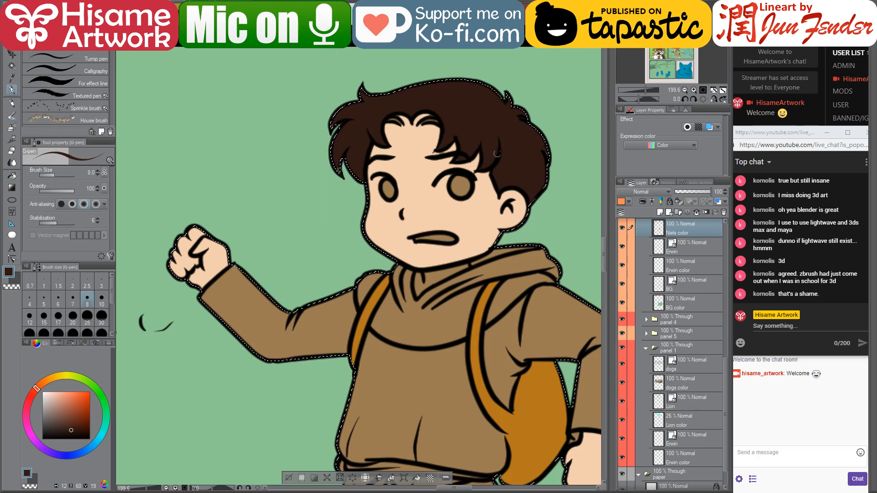
pyautogui.press(']')
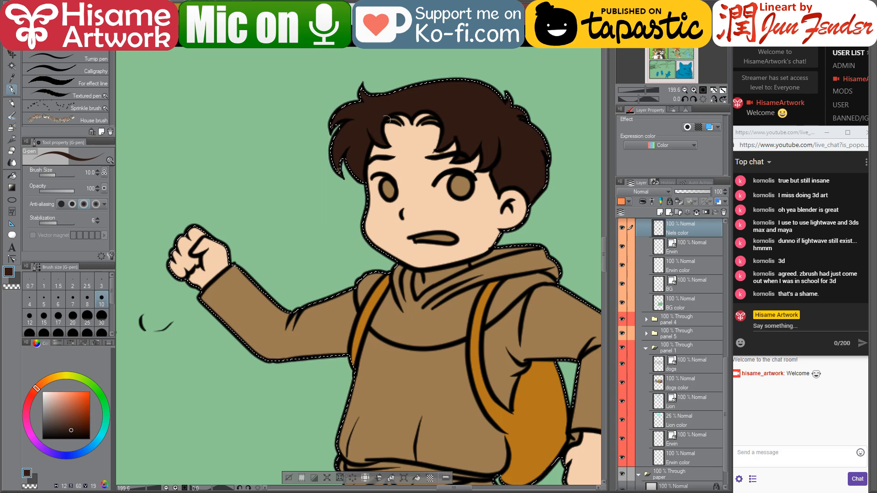
pyautogui.press(']')
pyautogui.press(']')
pyautogui.press(']')
pyautogui.press(']')
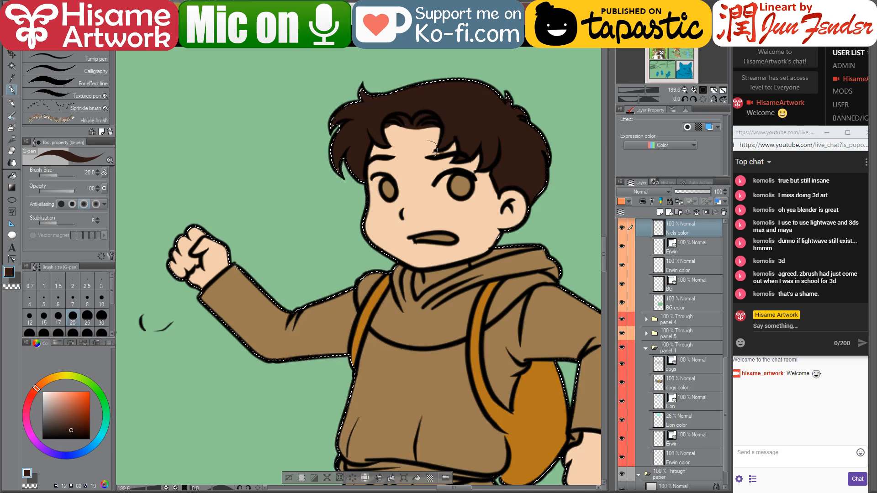
# Fill the boy's mouth with white and touch up its corners using the G-pen at size 8
pyautogui.press('x')
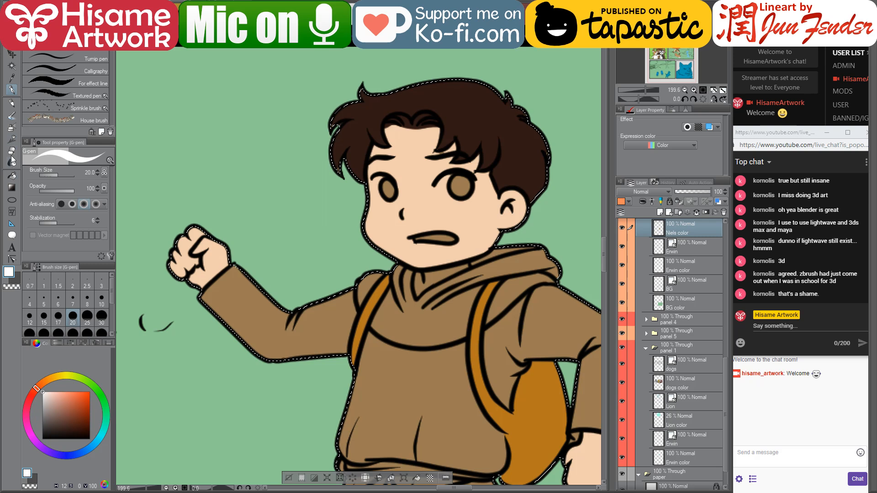
pyautogui.click(12, 176)
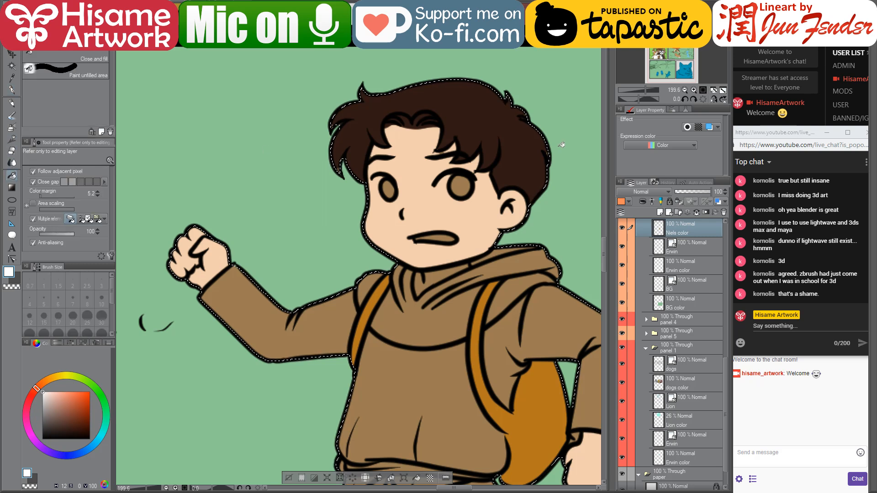
pyautogui.click(450, 236)
pyautogui.press('p')
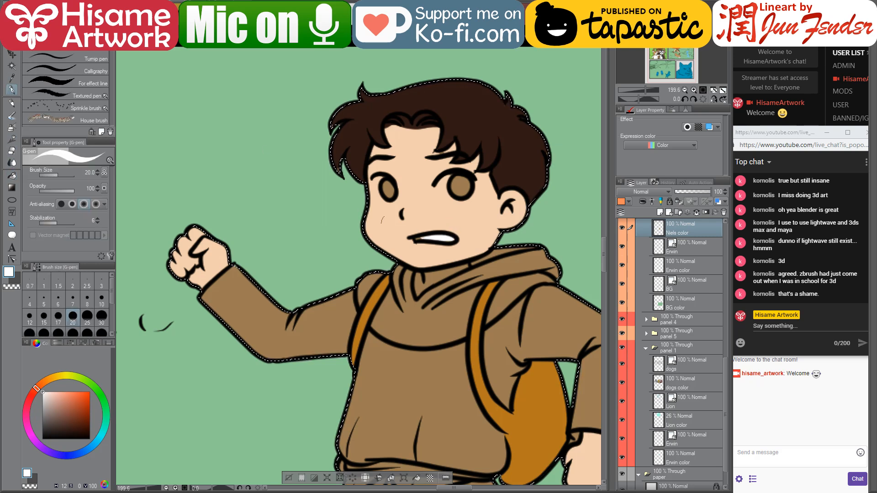
pyautogui.press('[')
pyautogui.press('[')
pyautogui.press('[')
pyautogui.press('[')
pyautogui.press('[')
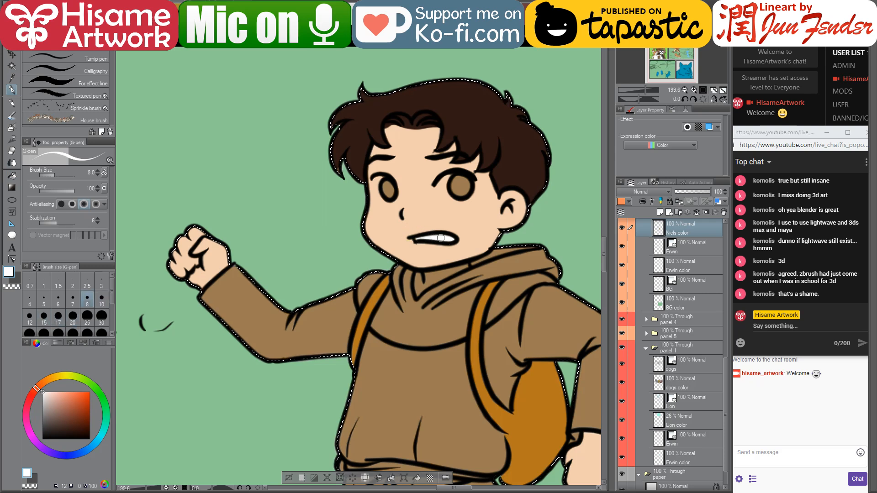
# Paint the boy's eyes white inside and around the irises with the G-pen at sizes 17 to 25
pyautogui.scroll(1, 455, 166)
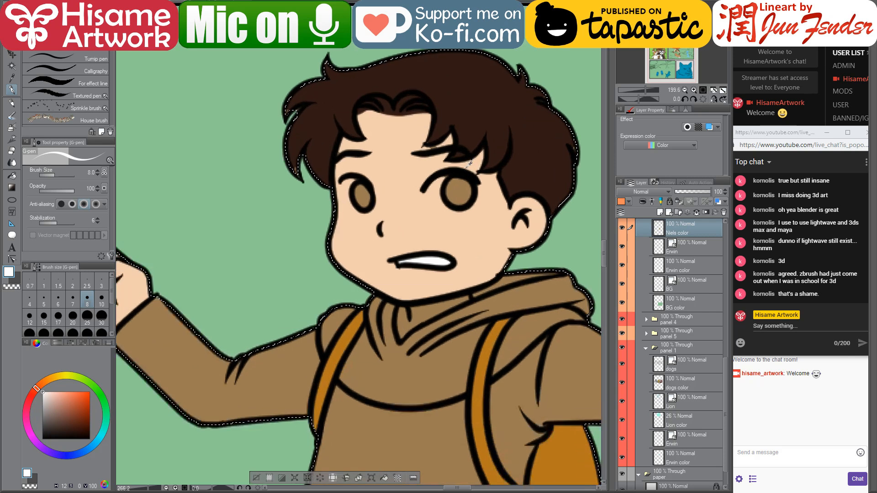
pyautogui.press(']')
pyautogui.press(']')
pyautogui.press(']')
pyautogui.press(']')
pyautogui.press(']')
pyautogui.press(']')
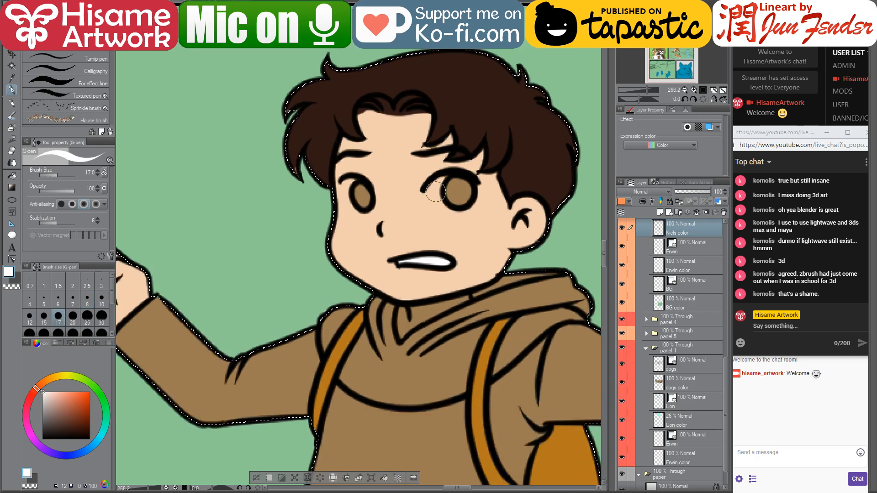
pyautogui.moveTo(439, 194)
pyautogui.mouseDown()
pyautogui.moveTo(445, 183)
pyautogui.moveTo(459, 187)
pyautogui.moveTo(441, 197)
pyautogui.moveTo(456, 199)
pyautogui.mouseUp()
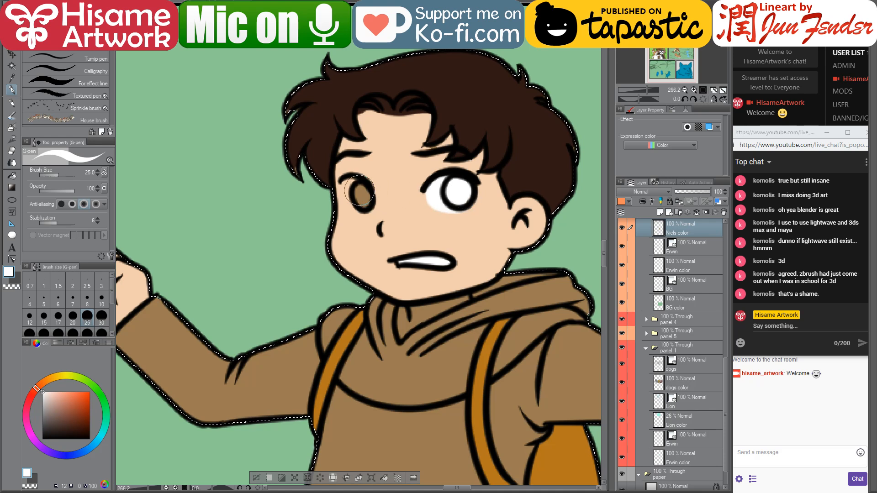
pyautogui.press('[')
pyautogui.press('[')
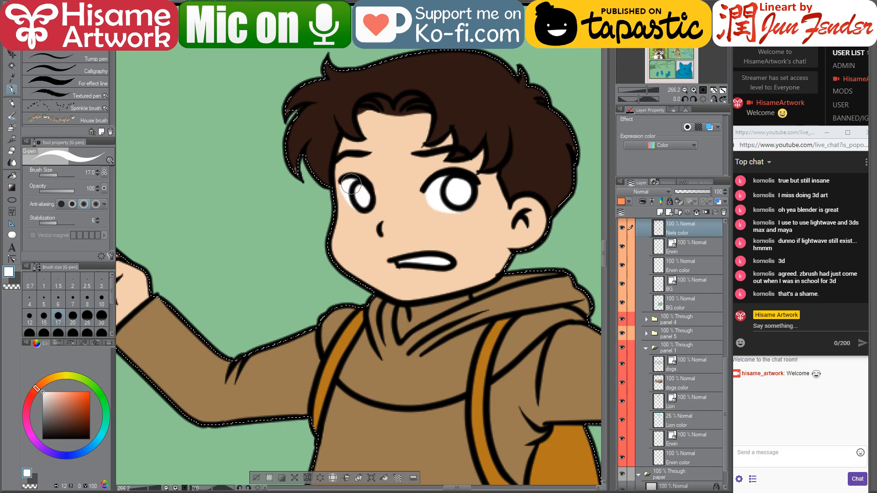
pyautogui.moveTo(365, 204); pyautogui.dragTo(362, 189)
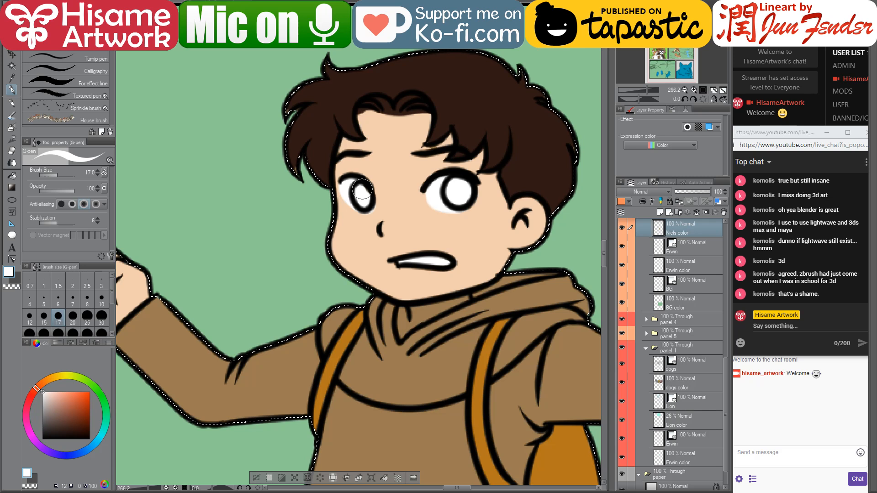
# Sample the boy's skin tone and hair brown for touch-ups, and enlarge the G-pen to size 40 for the dark brown hair
pyautogui.keyDown('alt'); pyautogui.click(400, 213); pyautogui.keyUp('alt')
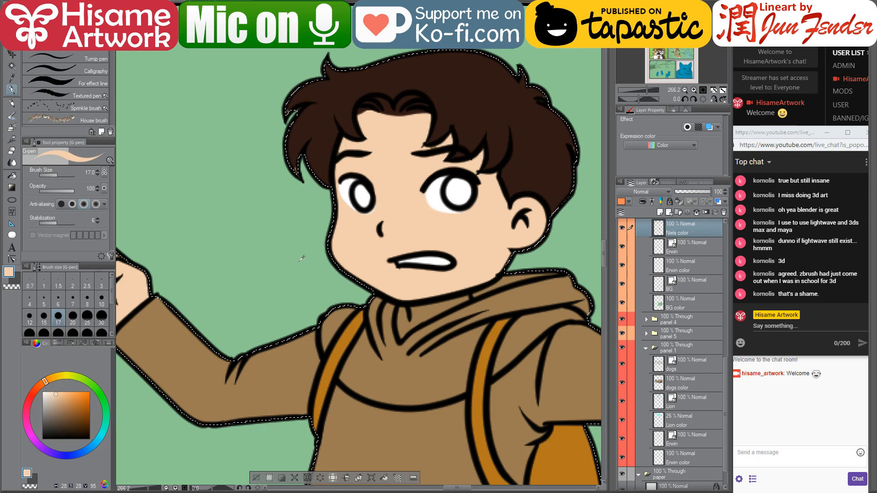
pyautogui.scroll(-3, 307, 197)
pyautogui.scroll(2, 308, 196)
pyautogui.keyDown('alt'); pyautogui.click(300, 194); pyautogui.keyUp('alt')
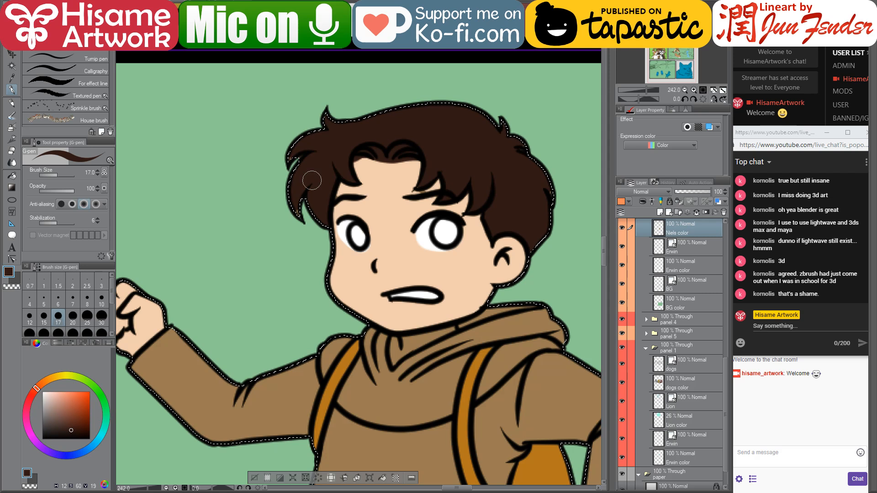
pyautogui.press(']')
pyautogui.press(']')
pyautogui.press(']')
pyautogui.press(']')
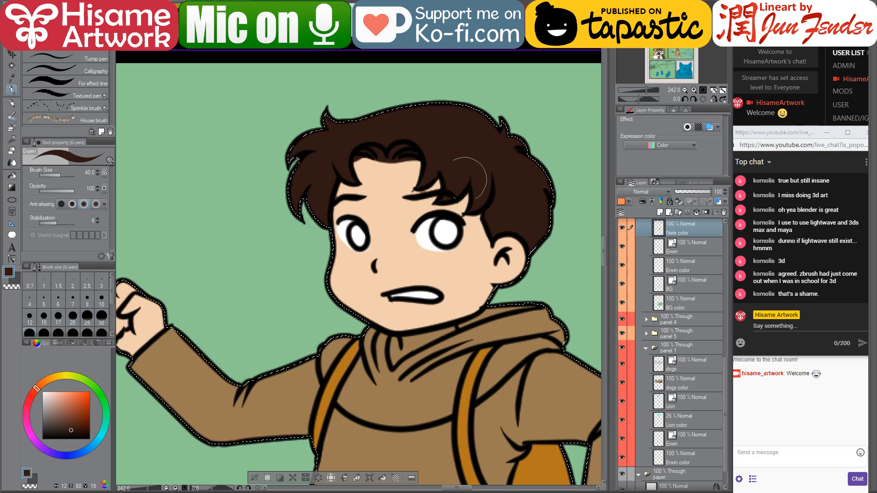
# Refine the brow and fringe edges with skin tone at size 17 and dark hair brown at size 8
pyautogui.keyDown('alt'); pyautogui.click(403, 220); pyautogui.keyUp('alt')
pyautogui.press('[')
pyautogui.press('[')
pyautogui.press('[')
pyautogui.press('[')
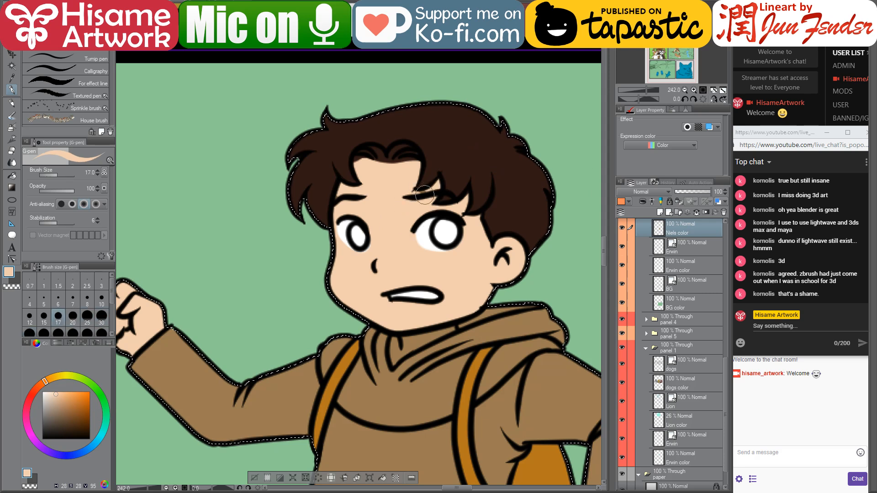
pyautogui.keyDown('alt'); pyautogui.click(431, 153); pyautogui.keyUp('alt')
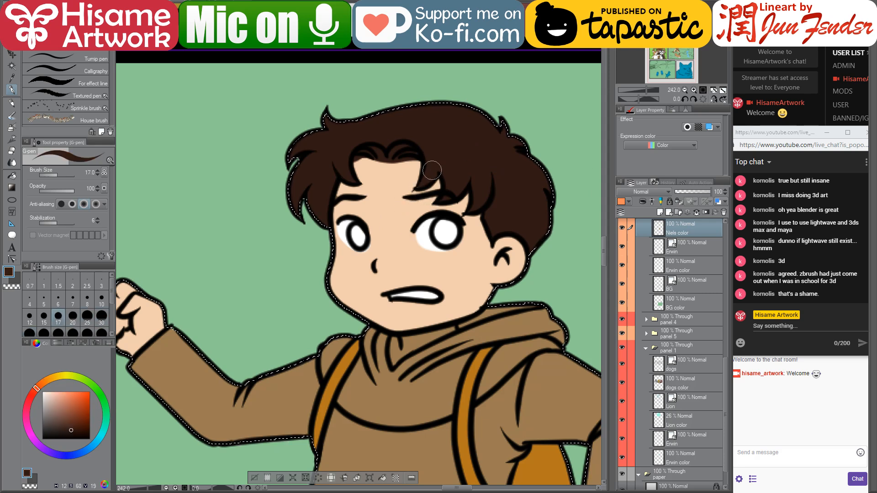
pyautogui.press('[')
pyautogui.press('[')
pyautogui.press('[')
pyautogui.press('[')
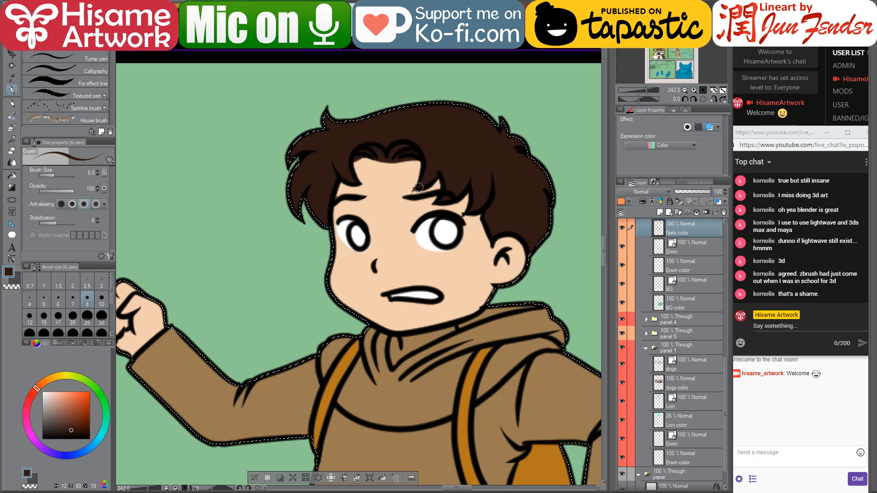
# Sample the skin tone from the boy's face and fill his neck above the hood collar with it
pyautogui.scroll(-4, 452, 305)
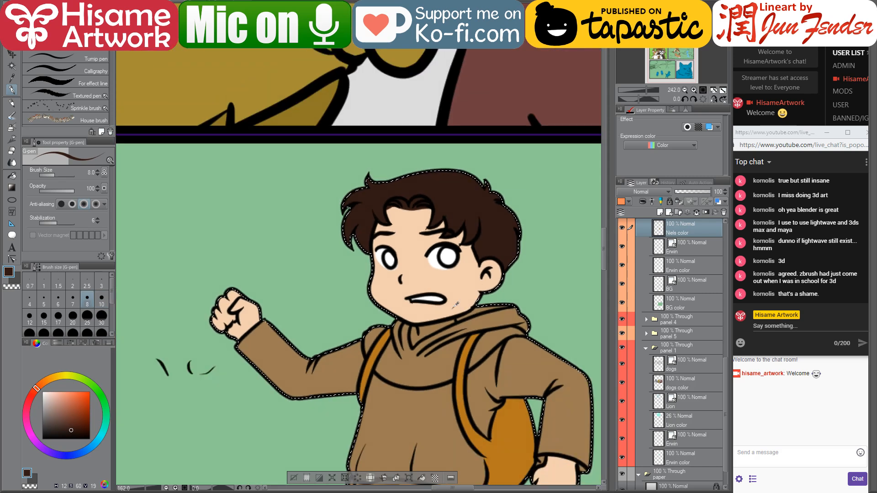
pyautogui.keyDown('alt'); pyautogui.click(451, 309); pyautogui.keyUp('alt')
pyautogui.scroll(2, 433, 324)
pyautogui.scroll(2, 434, 323)
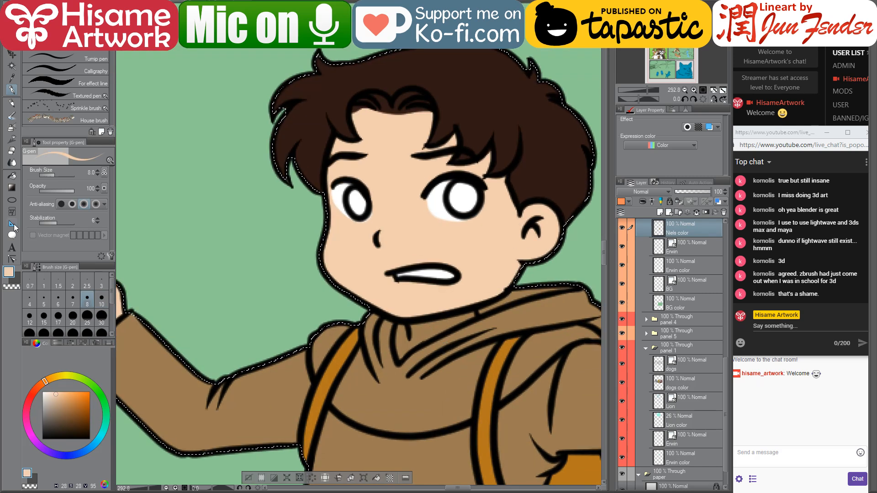
pyautogui.press('g')
pyautogui.click(431, 326)
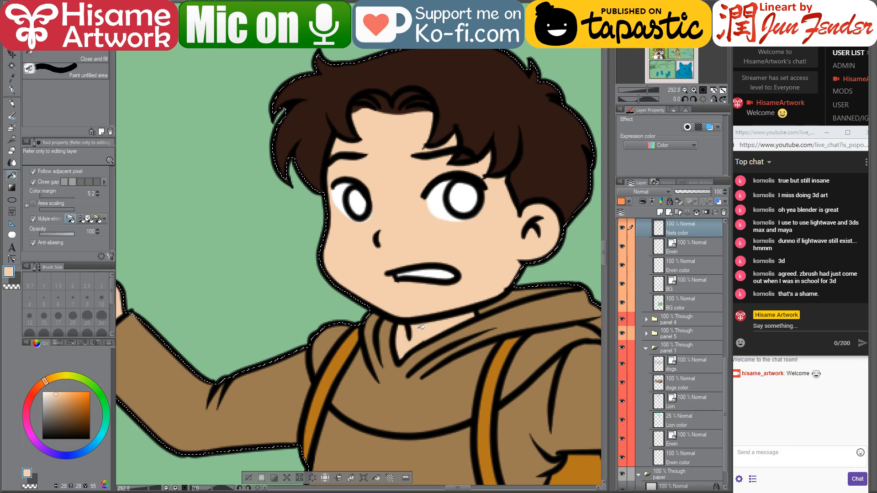
# Sample navy blue from the shorts in the neighbouring panel and fill both legs of the running boy's shorts
pyautogui.scroll(-6, 417, 315)
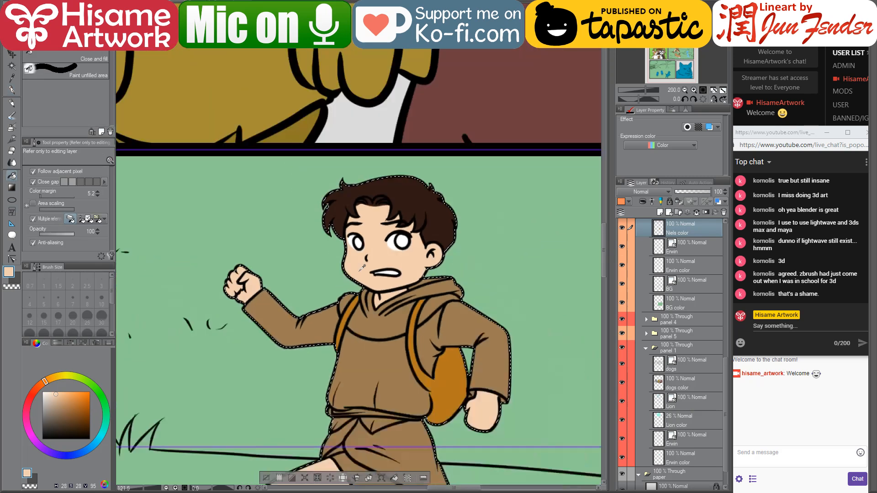
pyautogui.scroll(-3, 368, 362)
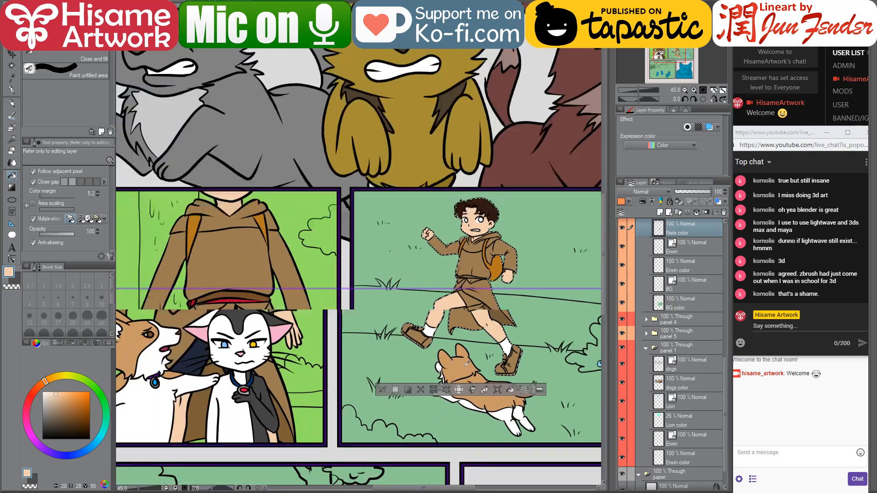
pyautogui.scroll(-1, 465, 364)
pyautogui.keyDown('alt'); pyautogui.click(244, 361); pyautogui.keyUp('alt')
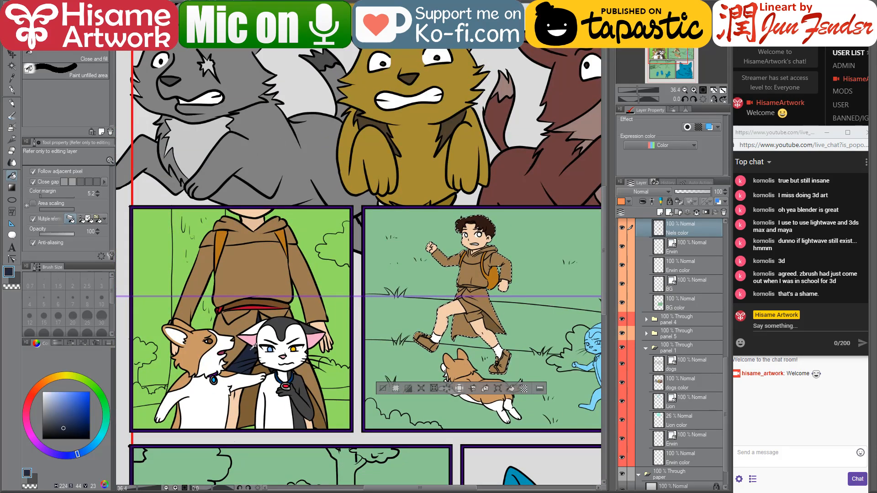
pyautogui.scroll(3, 517, 366)
pyautogui.click(434, 293)
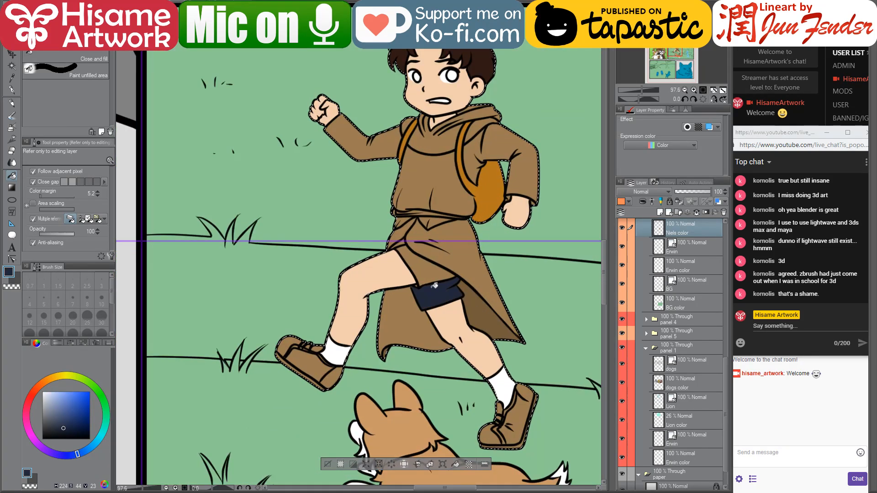
pyautogui.click(424, 268)
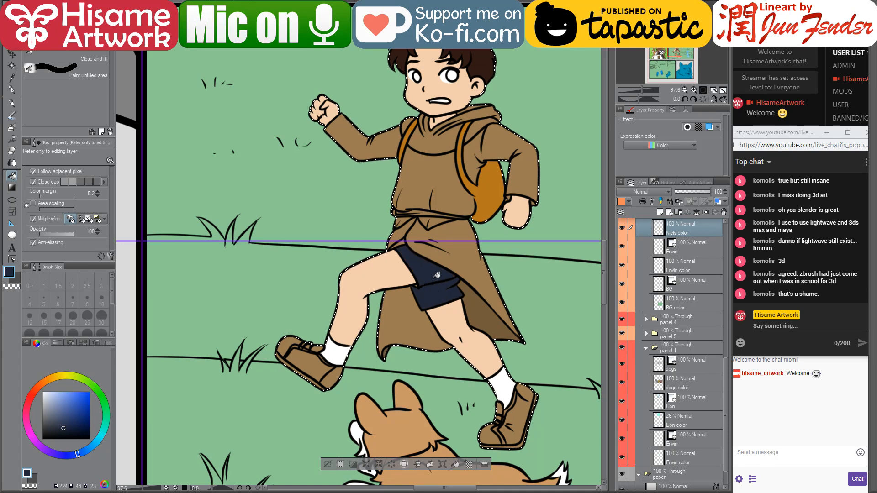
# Touch up the navy shorts where the two legs overlap with the G-pen, adjusting its size up to 25
pyautogui.scroll(3, 436, 274)
pyautogui.scroll(2, 442, 266)
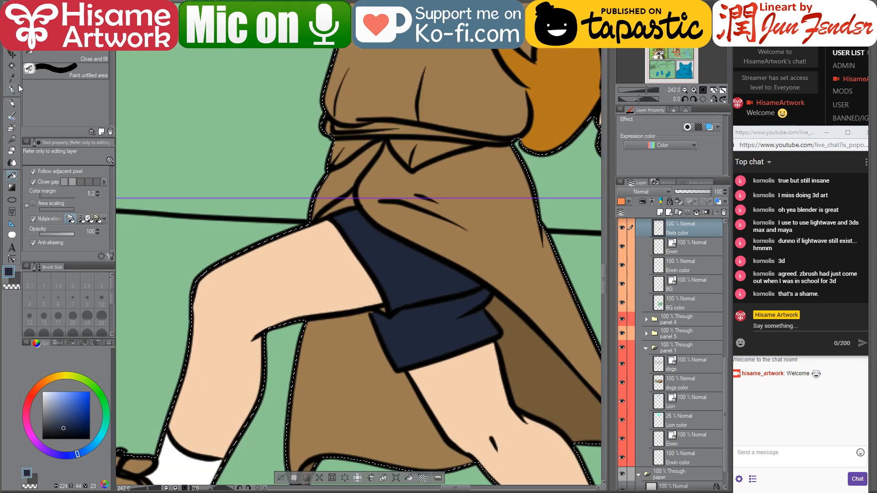
pyautogui.press('p')
pyautogui.press(']')
pyautogui.press(']')
pyautogui.press(']')
pyautogui.press(']')
pyautogui.press(']')
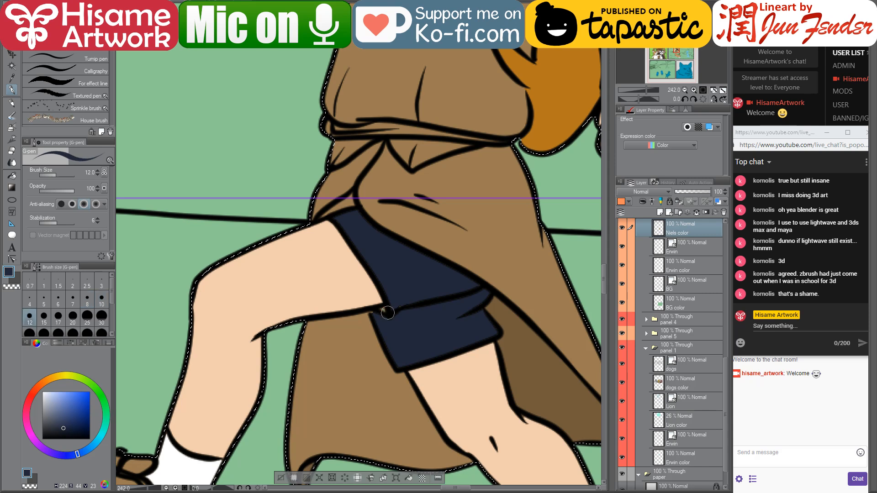
pyautogui.press('[')
pyautogui.press('[')
pyautogui.press('[')
pyautogui.press(']')
pyautogui.press(']')
pyautogui.press(']')
pyautogui.press(']')
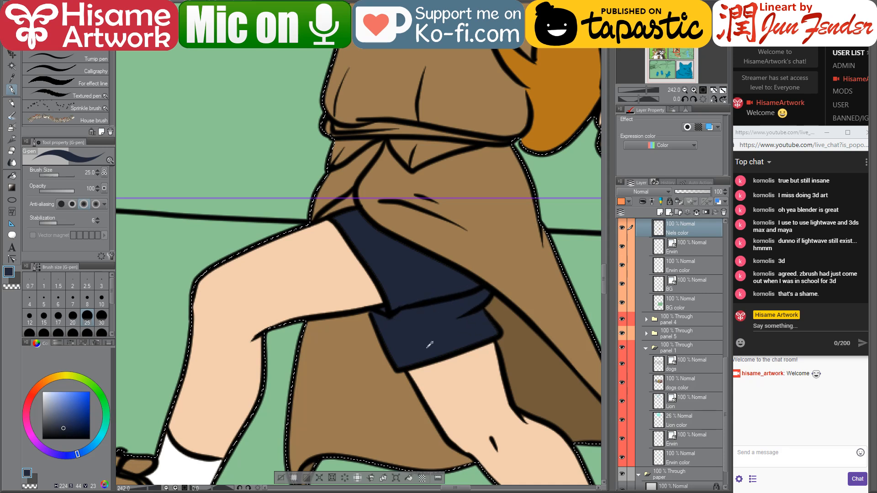
# Sample a medium brown and paint the larger iris of the running boy's eyes with the G-pen at size 25
pyautogui.scroll(-5, 480, 328)
pyautogui.moveTo(433, 175); pyautogui.dragTo(381, 134)
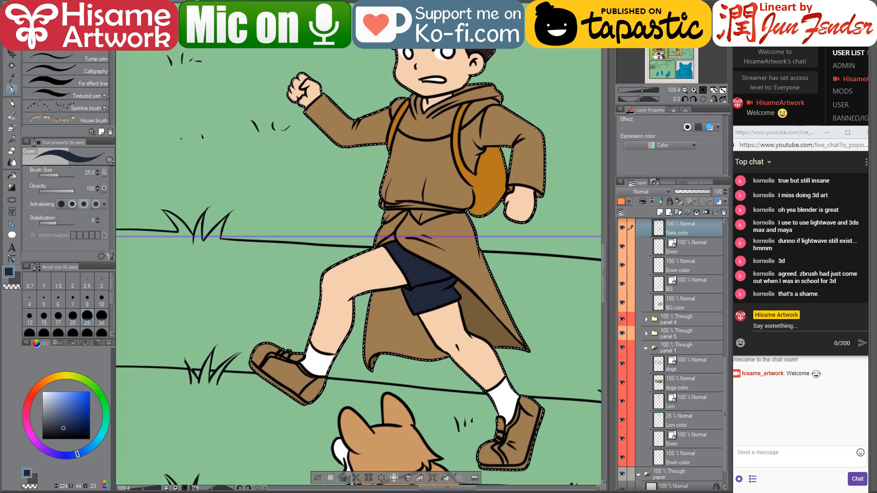
pyautogui.scroll(-5, 435, 264)
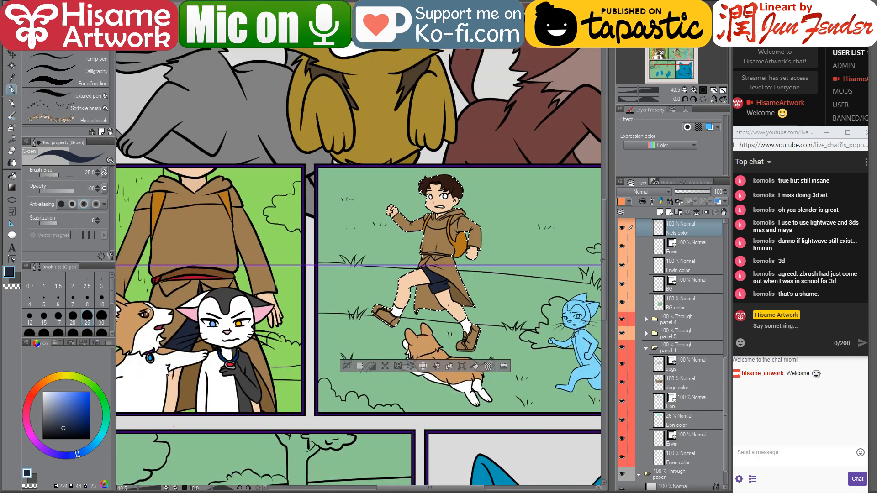
pyautogui.keyDown('alt'); pyautogui.click(401, 215); pyautogui.keyUp('alt')
pyautogui.scroll(8, 420, 199)
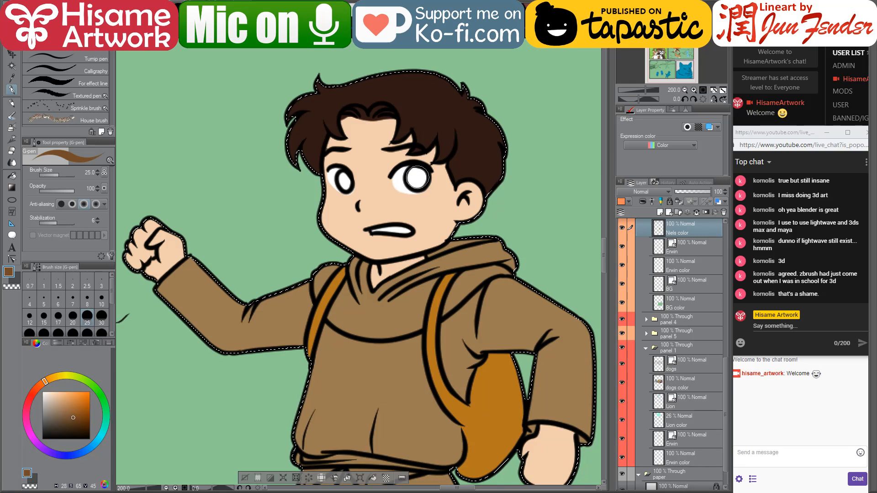
pyautogui.moveTo(414, 165); pyautogui.dragTo(418, 178)
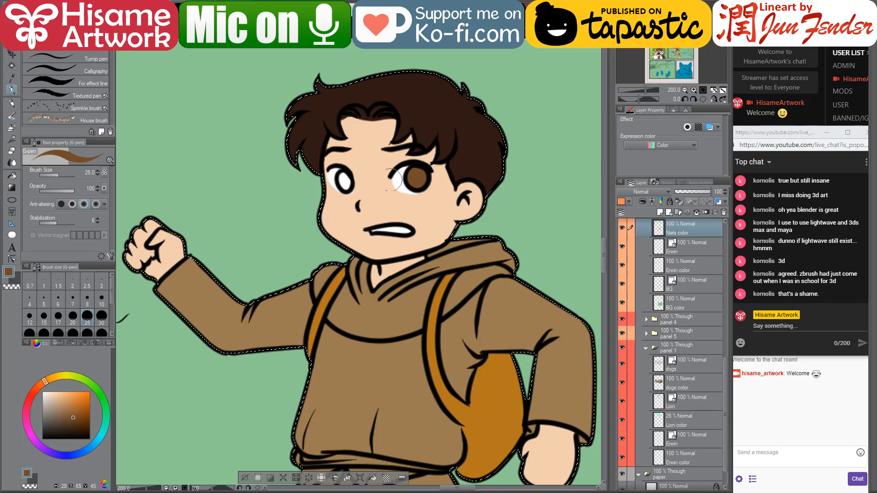
# Paint the boy's smaller iris with the same brown at brush size 15
pyautogui.press('[')
pyautogui.press('[')
pyautogui.press('[')
pyautogui.press('[')
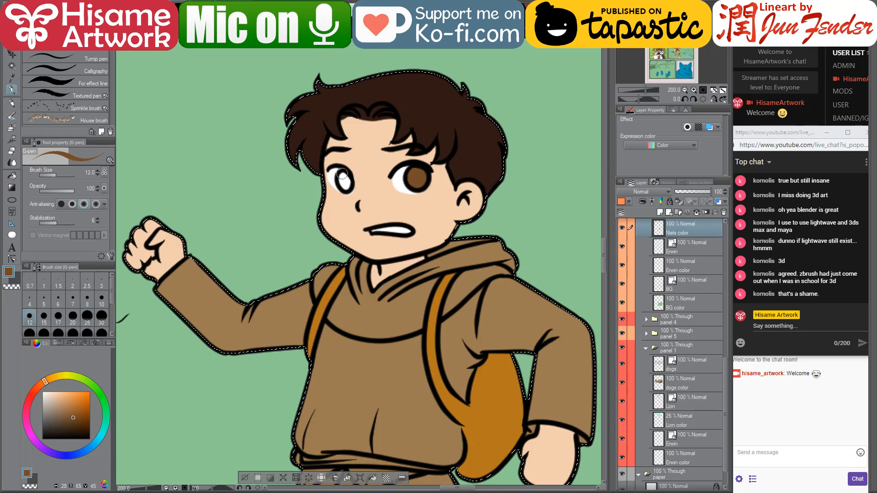
pyautogui.press(']')
pyautogui.moveTo(342, 174); pyautogui.dragTo(346, 180)
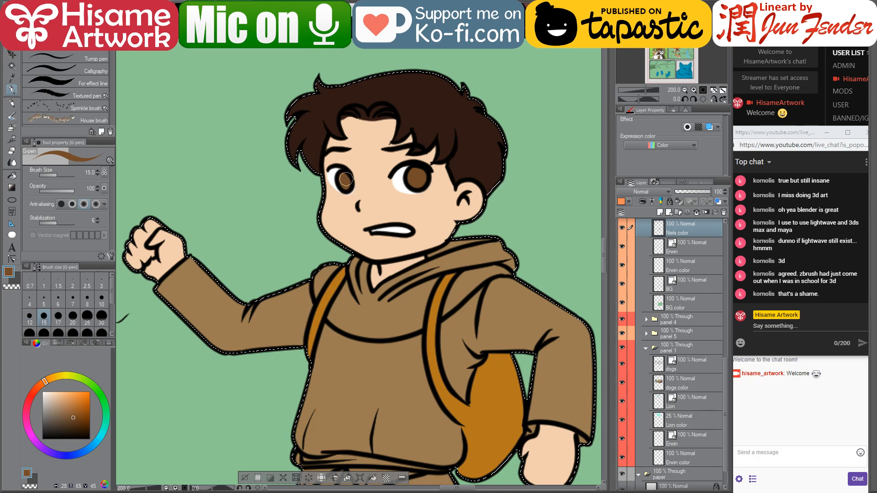
# Sample the orange-brown from the boy's backpack and fill both of his shoes with it
pyautogui.scroll(-5, 345, 180)
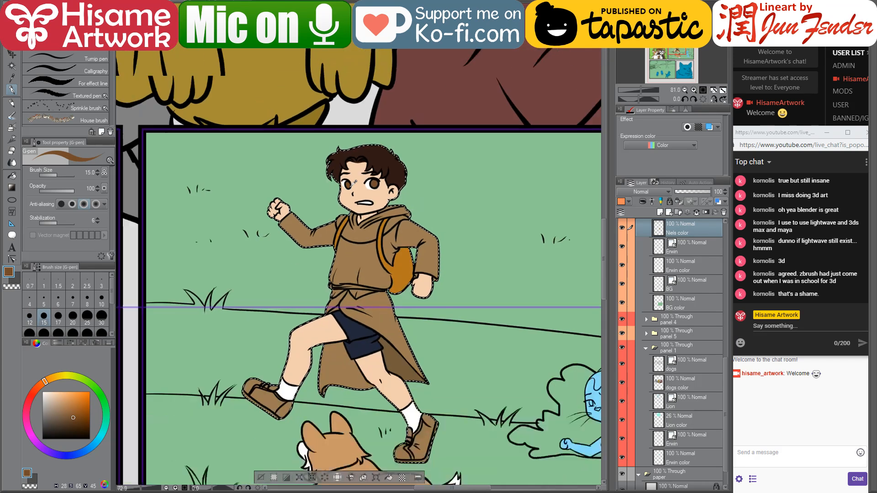
pyautogui.scroll(2, 452, 173)
pyautogui.keyDown('alt'); pyautogui.click(452, 173); pyautogui.keyUp('alt')
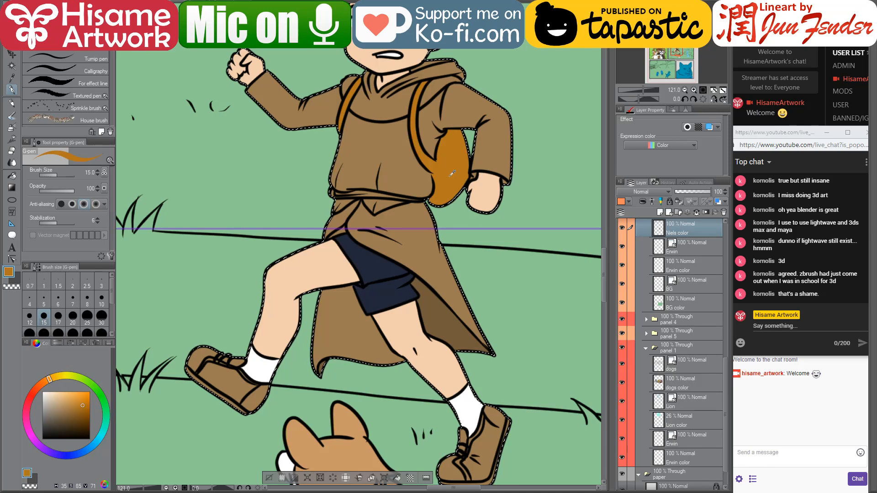
pyautogui.moveTo(455, 206); pyautogui.dragTo(432, 147)
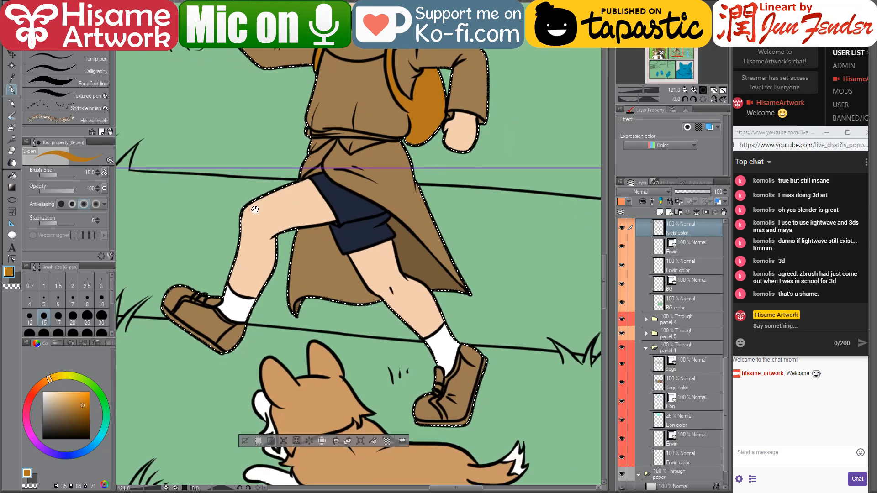
pyautogui.click(11, 177)
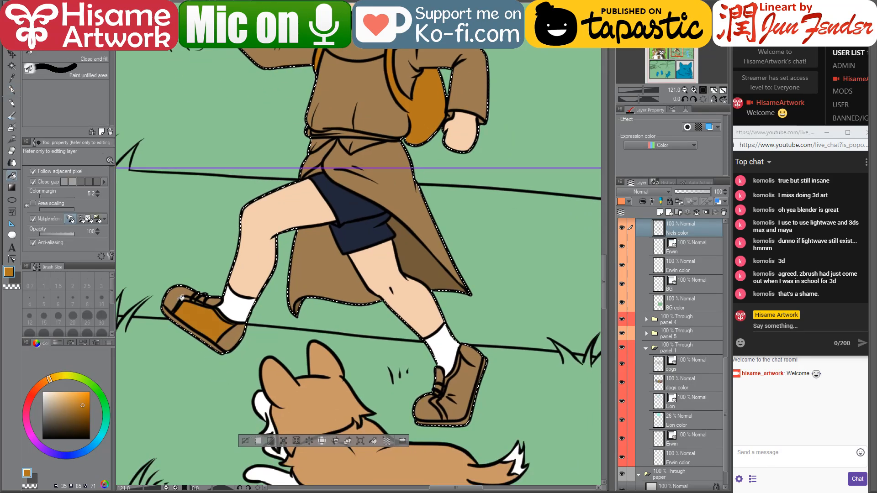
pyautogui.click(206, 296)
pyautogui.click(464, 372)
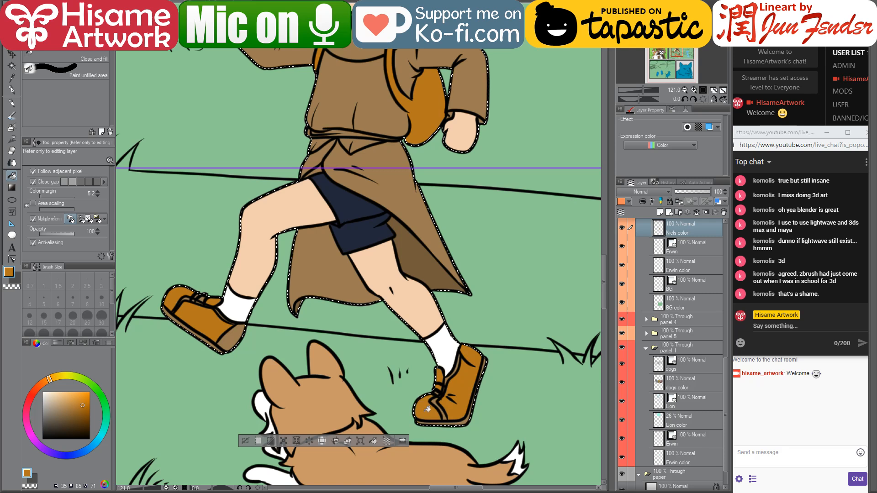
# Sample white from the sock, fill the soles of both shoes, and touch up the rear shoe's sole with the G-pen
pyautogui.keyDown('alt'); pyautogui.click(441, 349); pyautogui.keyUp('alt')
pyautogui.click(466, 419)
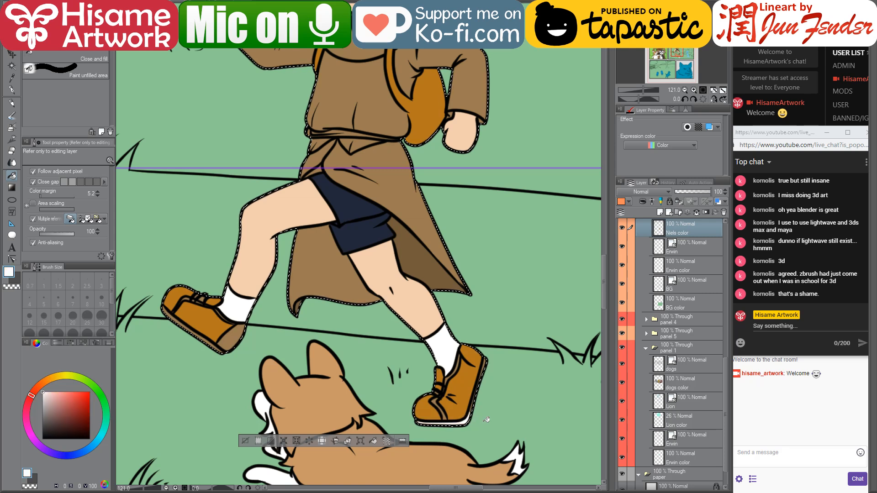
pyautogui.scroll(1, 267, 304)
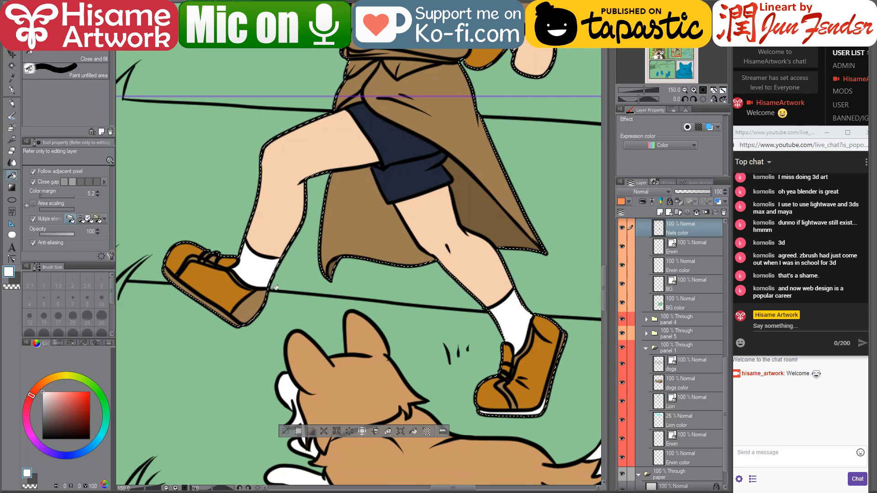
pyautogui.click(208, 300)
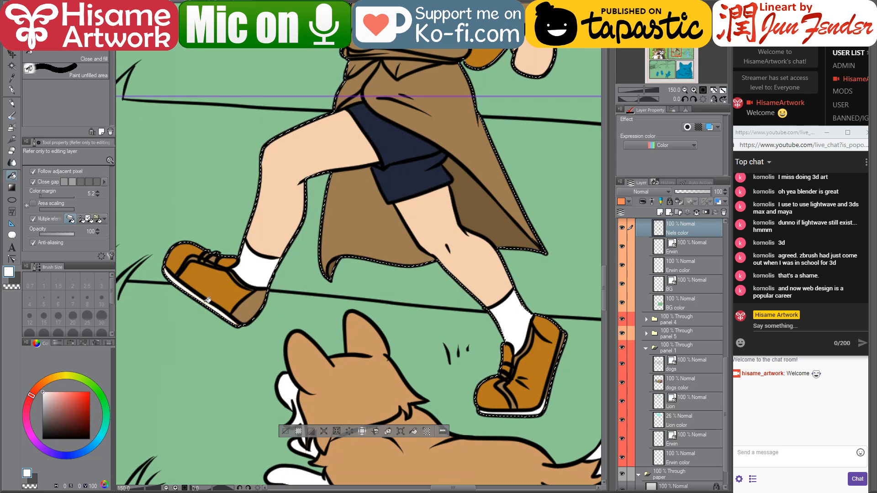
pyautogui.click(12, 91)
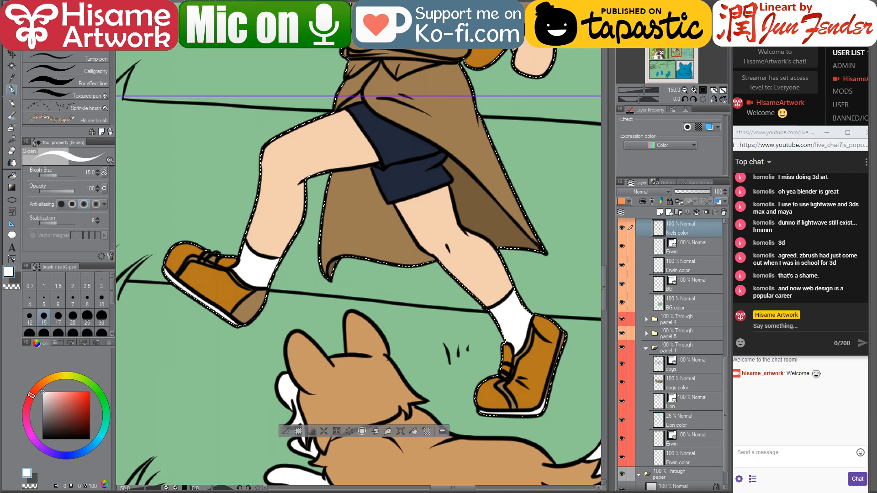
pyautogui.moveTo(546, 400); pyautogui.dragTo(563, 333)
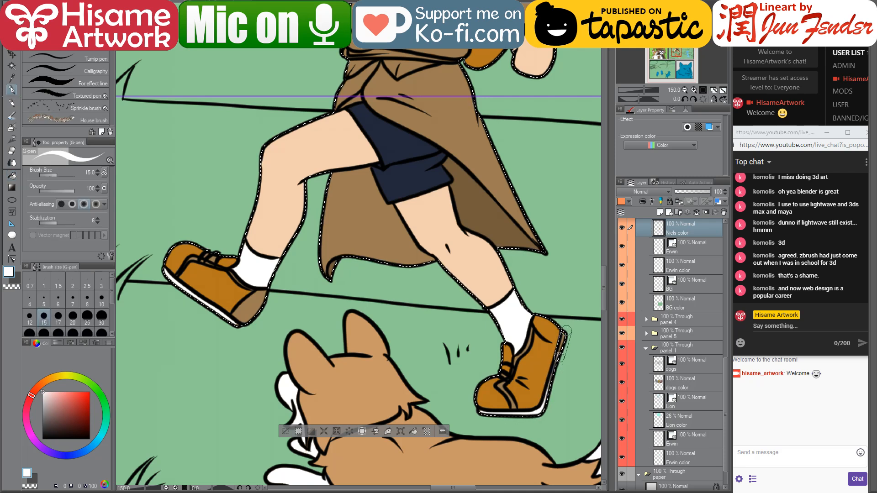
# Sample brown from the hooded boy on another comic page and color the heel patches of both shoes, using the G-pen at size 17 on the rear shoe
pyautogui.moveTo(562, 274); pyautogui.dragTo(545, 319)
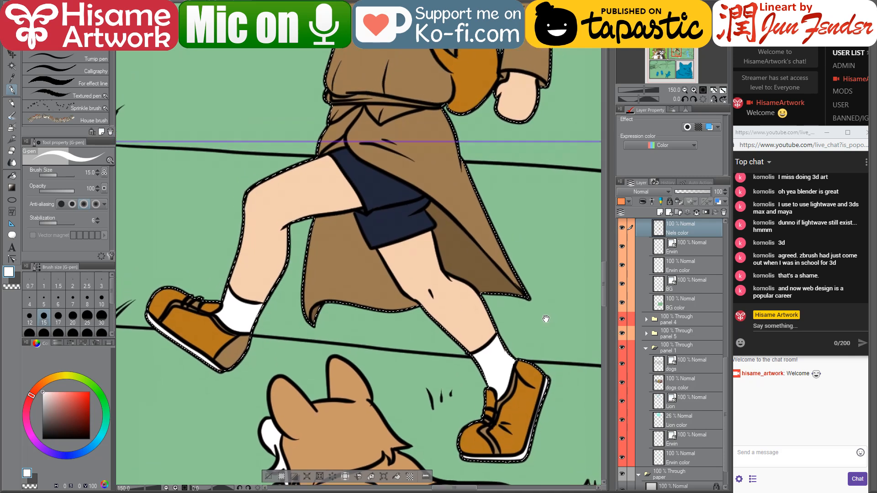
pyautogui.hotkey('ctrl', 'Tab')
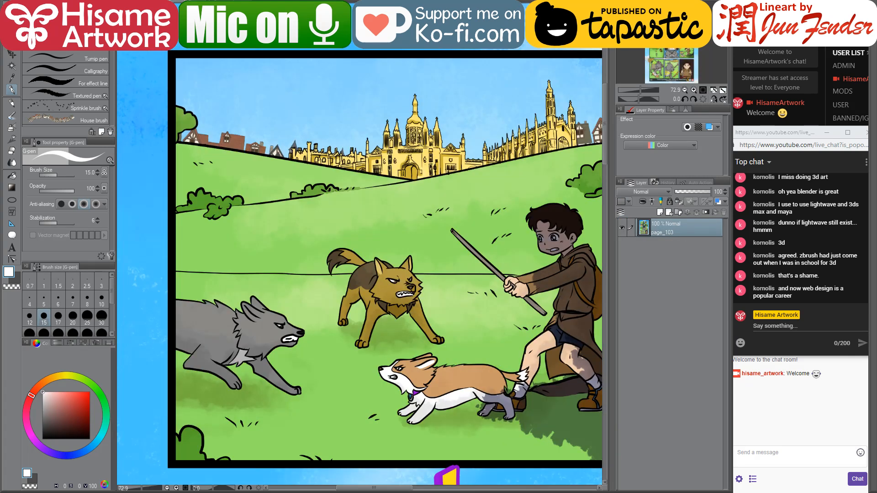
pyautogui.hotkey('ctrl', 'Tab')
pyautogui.scroll(-3, 325, 328)
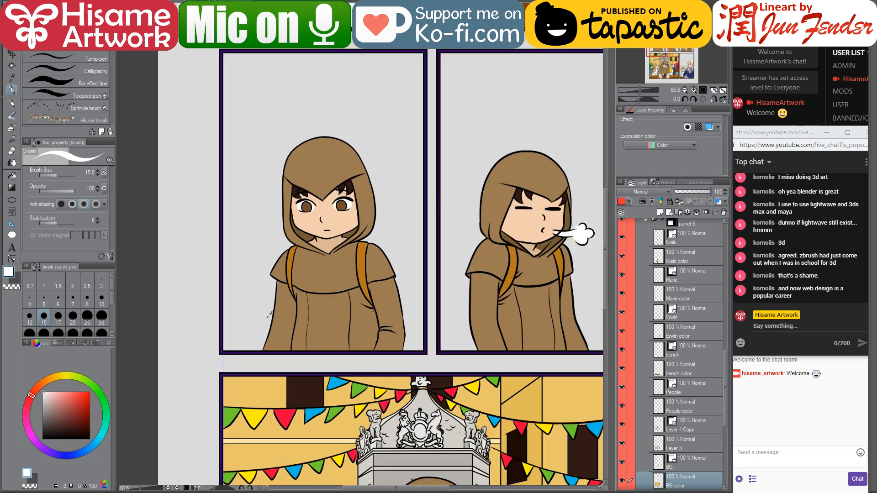
pyautogui.moveTo(368, 351); pyautogui.dragTo(292, 270)
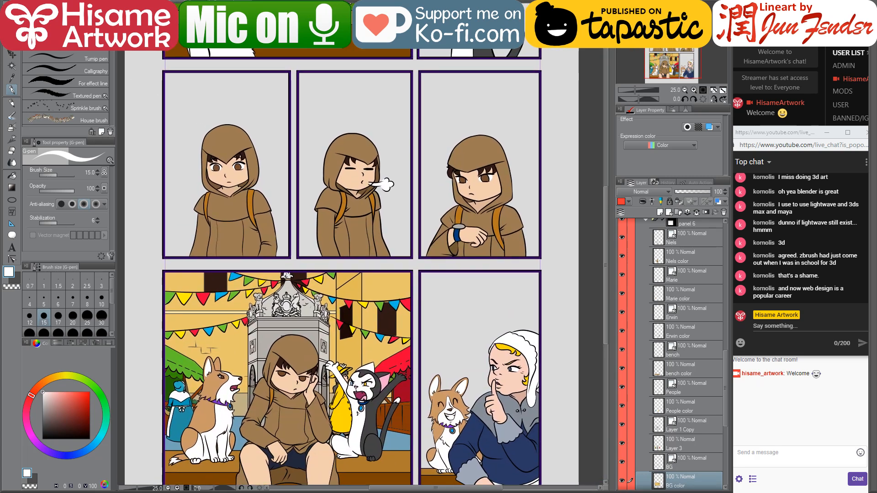
pyautogui.keyDown('alt'); pyautogui.click(278, 362); pyautogui.keyUp('alt')
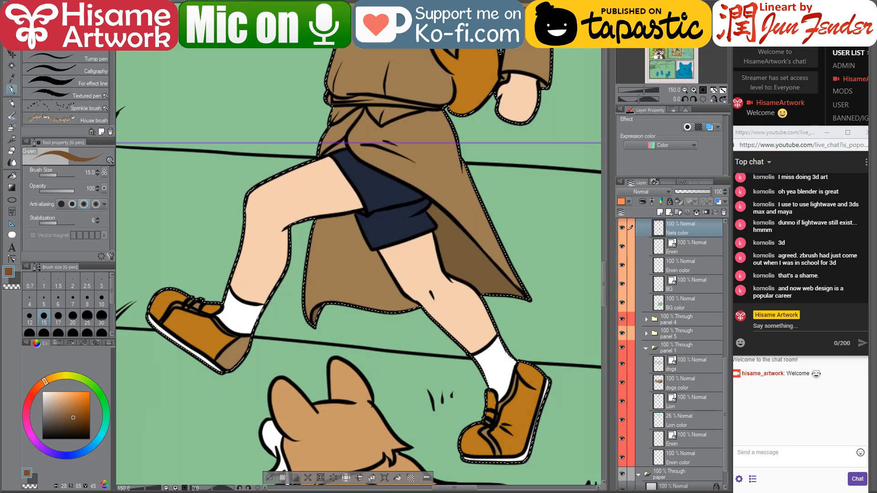
pyautogui.click(7, 175)
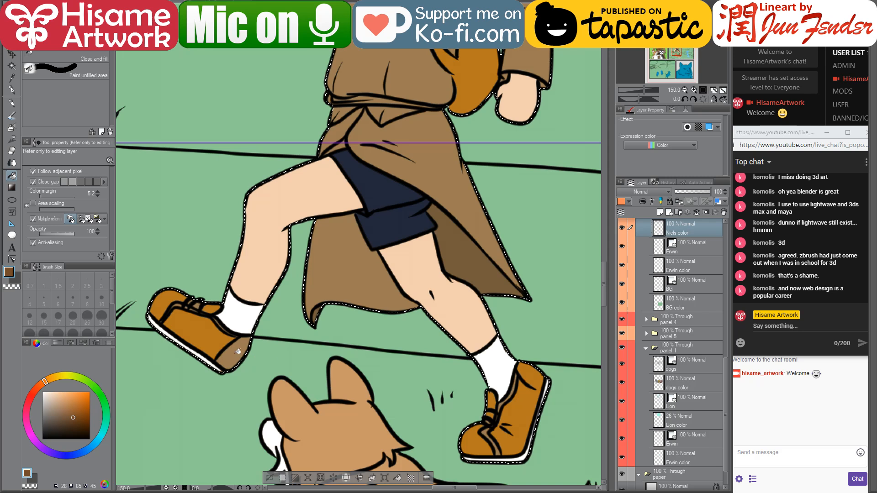
pyautogui.scroll(5, 530, 371)
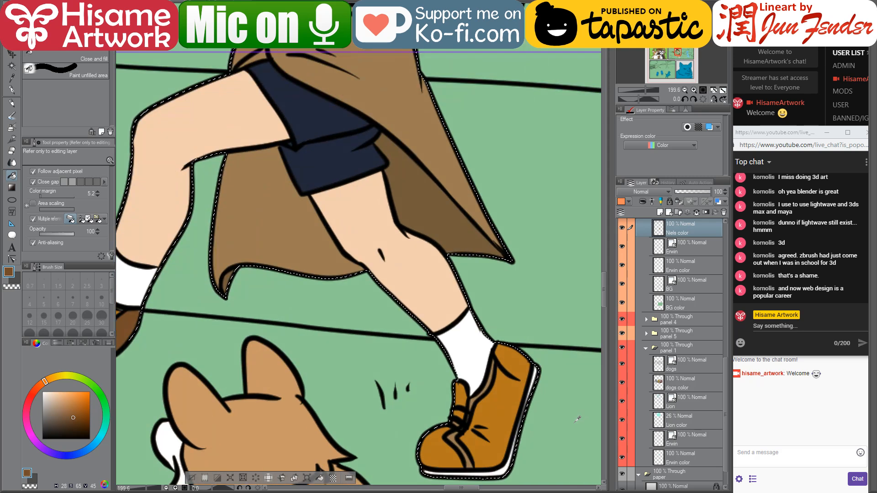
pyautogui.click(12, 90)
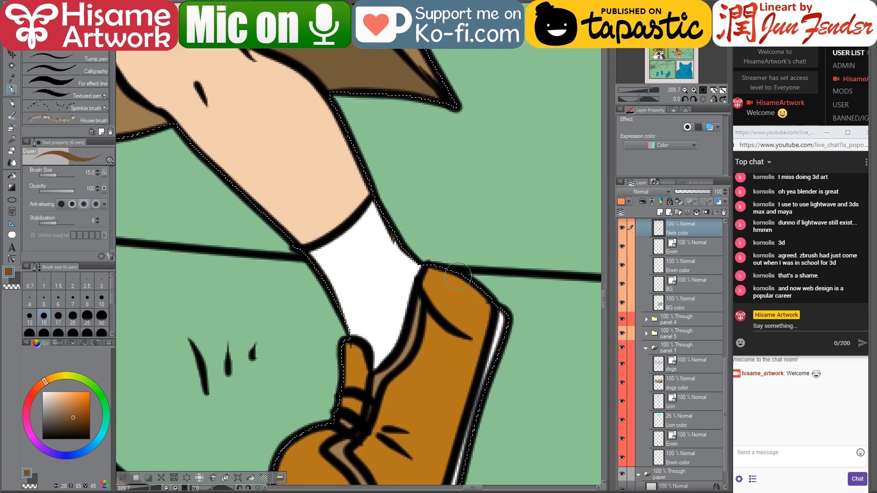
pyautogui.moveTo(435, 280)
pyautogui.mouseDown()
pyautogui.moveTo(430, 275)
pyautogui.moveTo(470, 326)
pyautogui.moveTo(462, 231)
pyautogui.moveTo(466, 306)
pyautogui.moveTo(462, 261)
pyautogui.mouseUp()
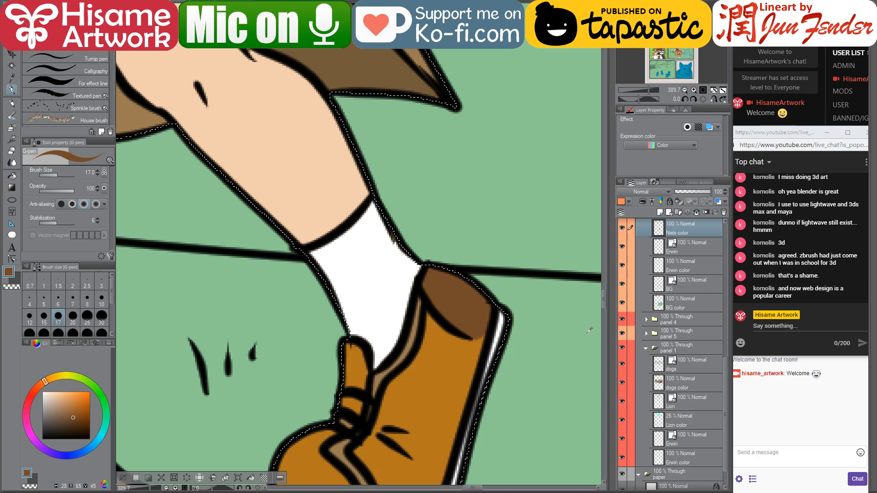
# Pick light blue (hue 211, saturation 43, value 100) and paint the rear shoe's trim with the G-pen at size 8
pyautogui.scroll(-4, 580, 341)
pyautogui.moveTo(555, 328); pyautogui.dragTo(553, 278)
pyautogui.scroll(2, 566, 334)
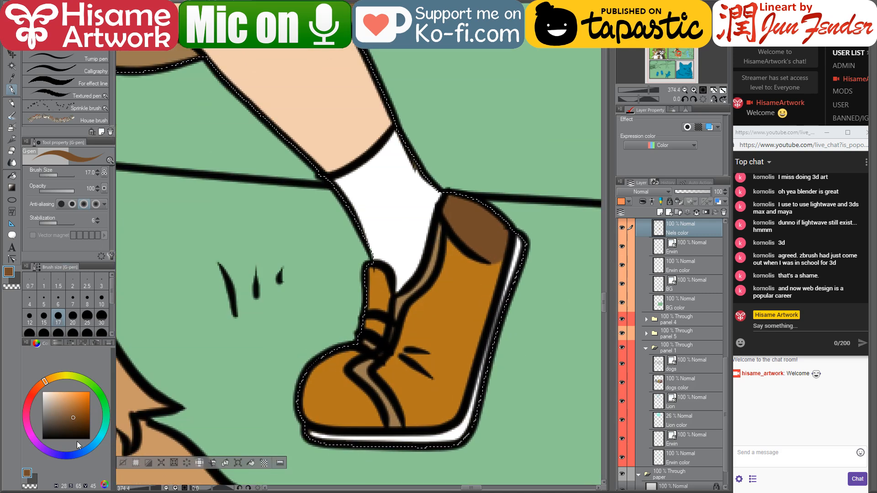
pyautogui.click(83, 445)
pyautogui.click(63, 391)
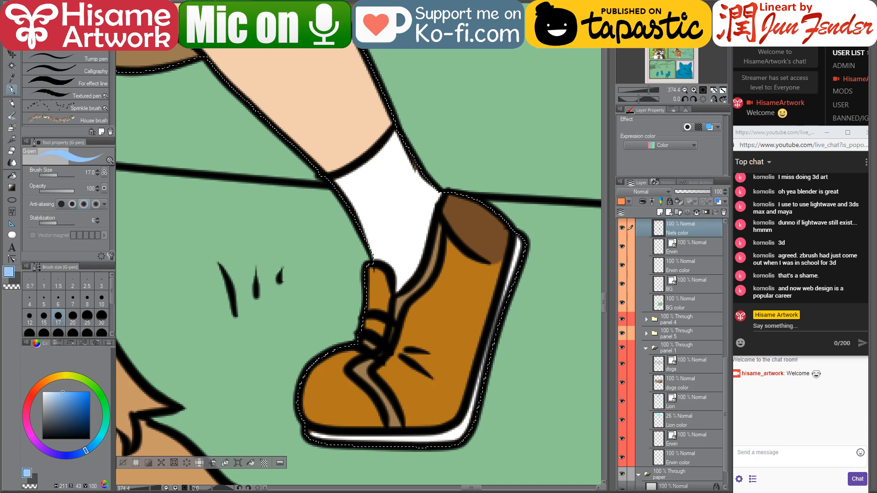
pyautogui.press('[')
pyautogui.press('[')
pyautogui.press('[')
pyautogui.press('[')
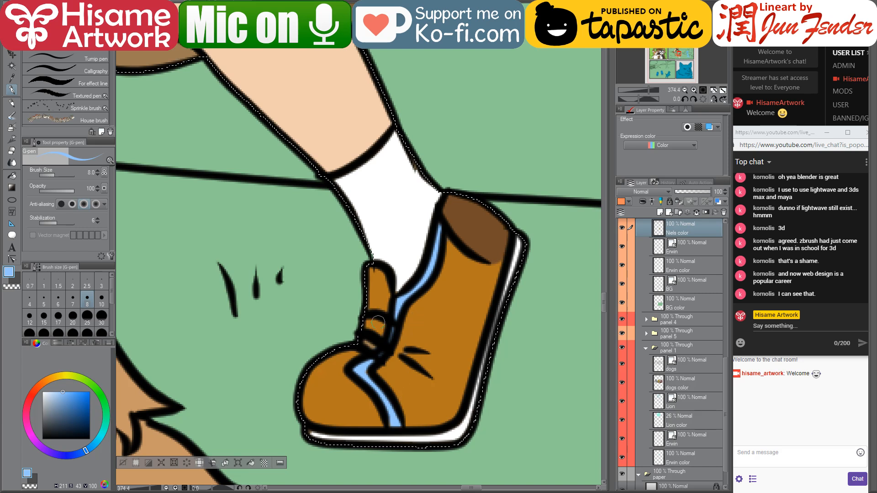
# Touch up the rear shoe's laces with its sampled orange-brown and the sock's outer edge with sampled white at brush size 15
pyautogui.keyDown('alt'); pyautogui.click(384, 280); pyautogui.keyUp('alt')
pyautogui.press(']')
pyautogui.press(']')
pyautogui.press(']')
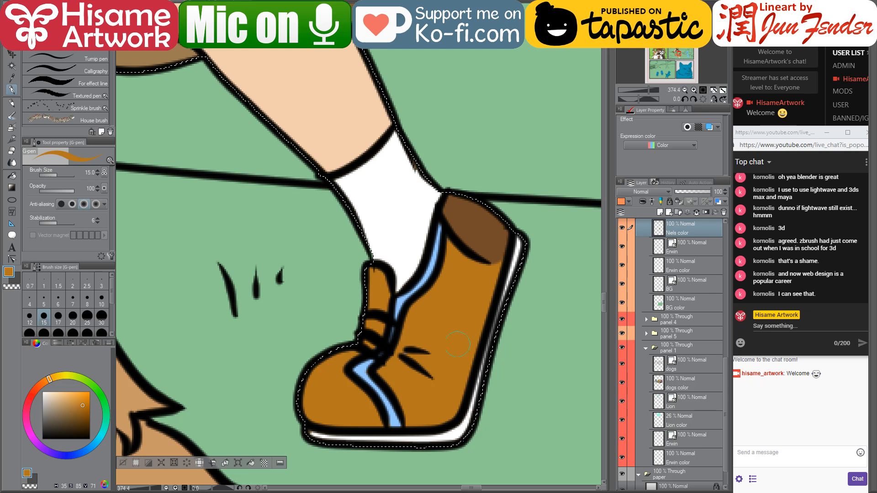
pyautogui.moveTo(322, 245); pyautogui.dragTo(404, 321)
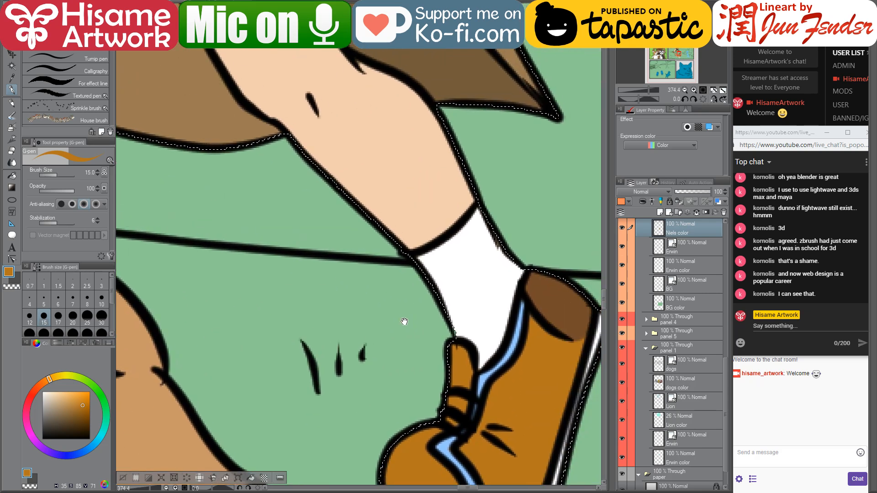
pyautogui.keyDown('alt'); pyautogui.click(481, 253); pyautogui.keyUp('alt')
pyautogui.moveTo(490, 224); pyautogui.dragTo(516, 271)
# Sample light blue from the rear shoe's trim and paint the front shoe's ankle trim with the G-pen at size 8
pyautogui.scroll(-4, 505, 377)
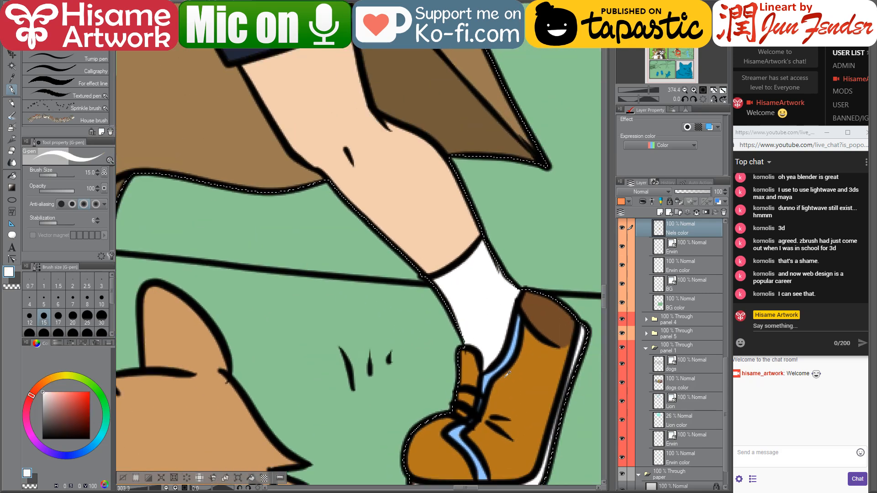
pyautogui.scroll(2, 172, 247)
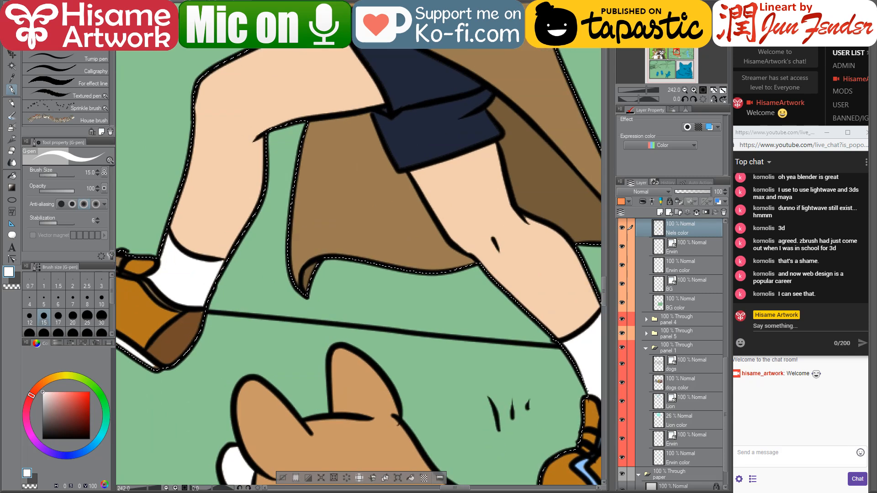
pyautogui.keyDown('alt'); pyautogui.click(583, 461); pyautogui.keyUp('alt')
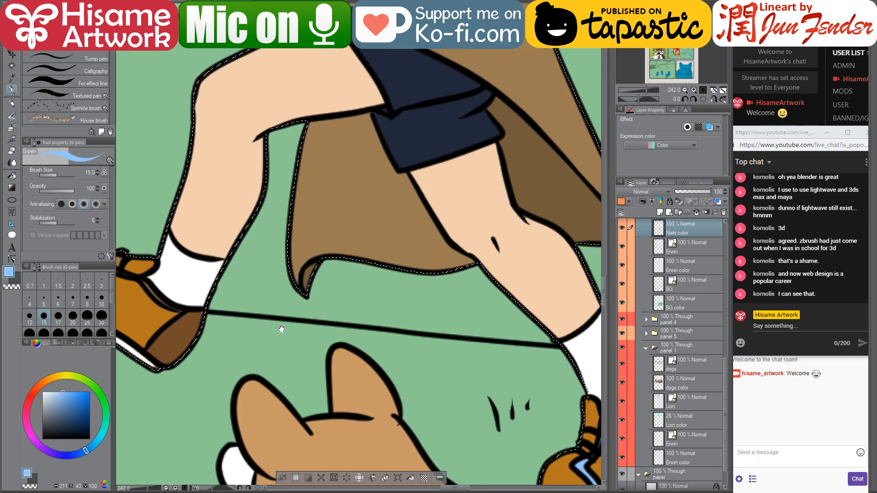
pyautogui.moveTo(198, 310); pyautogui.dragTo(380, 334)
pyautogui.scroll(3, 380, 334)
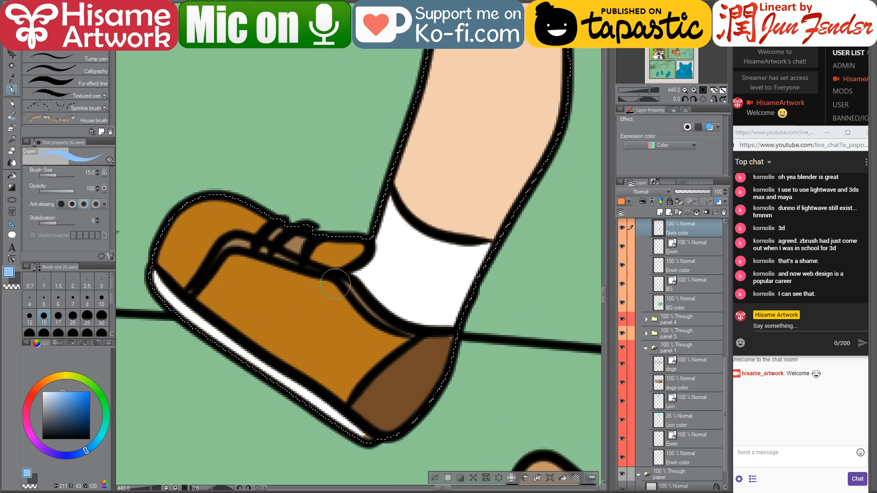
pyautogui.press(']')
pyautogui.press(']')
pyautogui.press('[')
pyautogui.press('[')
pyautogui.press('[')
pyautogui.press('[')
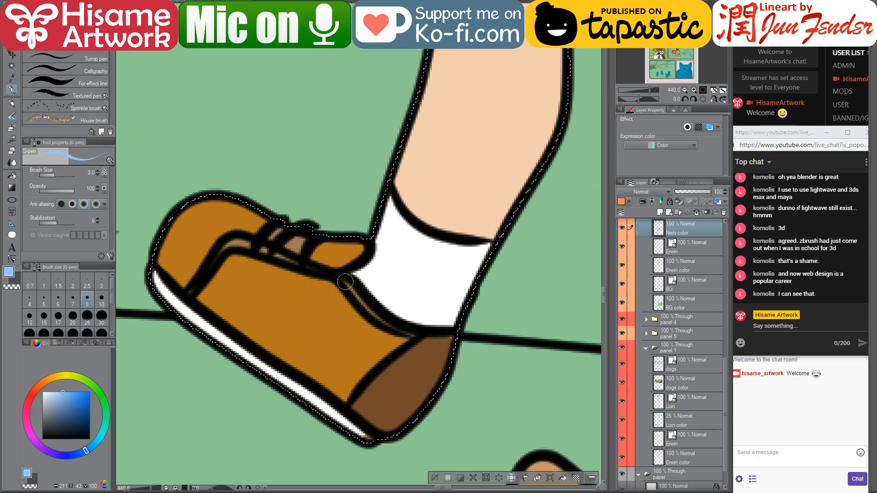
pyautogui.moveTo(346, 280)
pyautogui.mouseDown()
pyautogui.moveTo(373, 313)
pyautogui.moveTo(410, 335)
pyautogui.mouseUp()
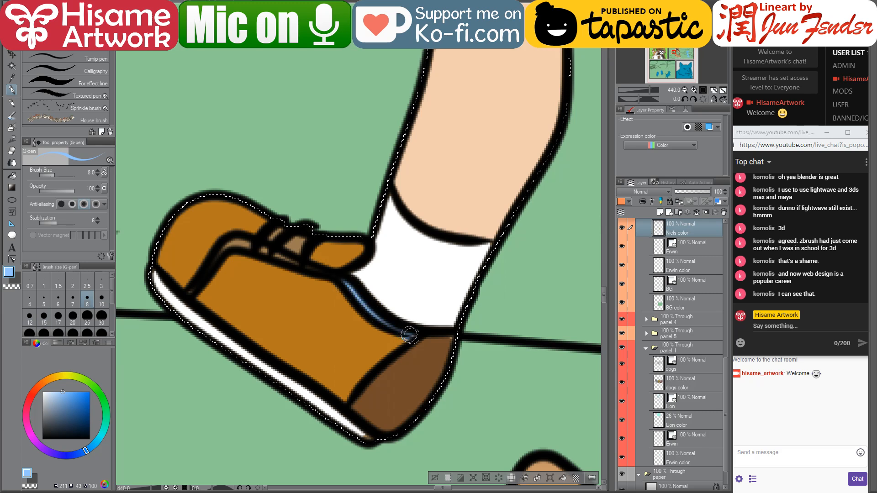
# Paint the front shoe's toe-side trim with blue sampled from its ankle trim, and color the laces with sampled orange-brown
pyautogui.keyDown('alt'); pyautogui.click(453, 344); pyautogui.keyUp('alt')
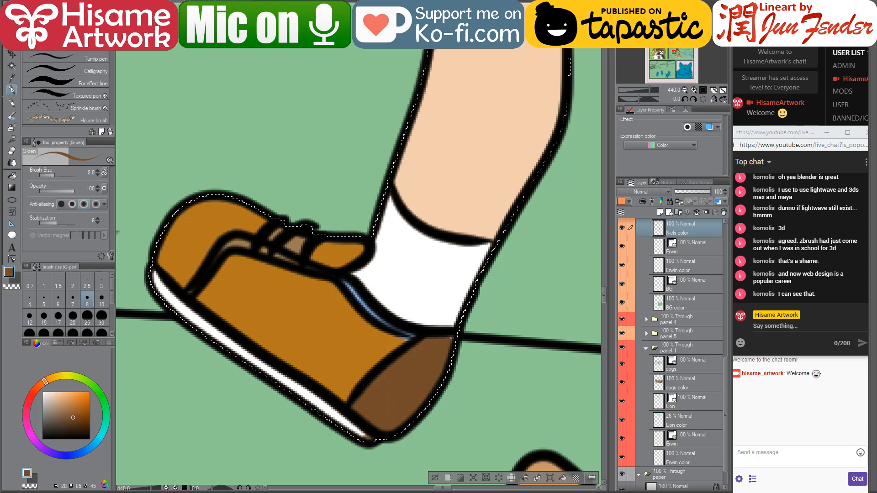
pyautogui.keyDown('alt'); pyautogui.click(378, 336); pyautogui.keyUp('alt')
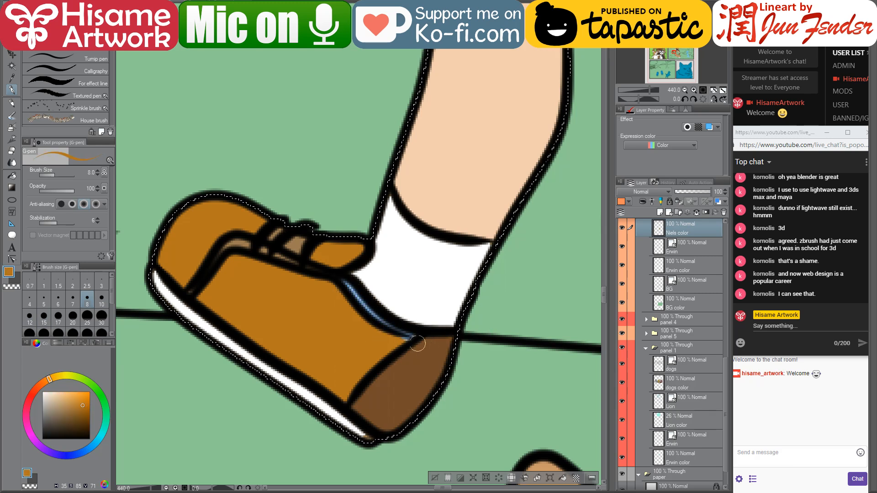
pyautogui.keyDown('alt'); pyautogui.click(357, 287); pyautogui.keyUp('alt')
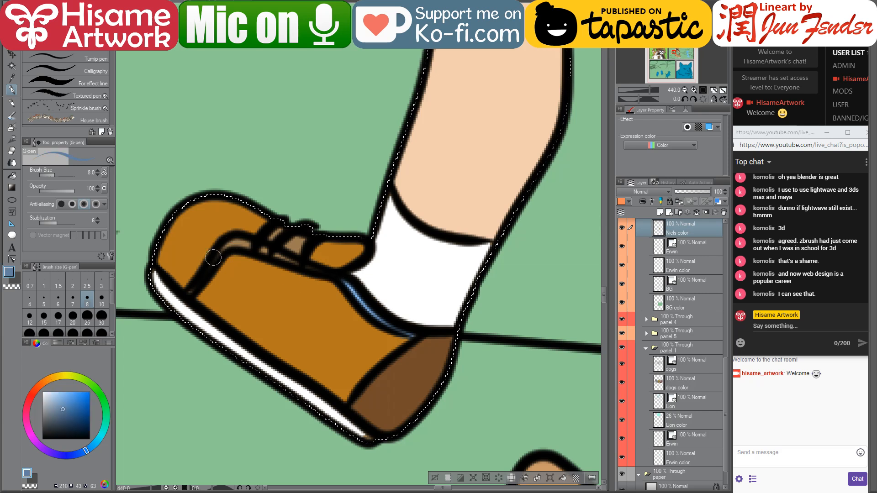
pyautogui.moveTo(213, 258)
pyautogui.mouseDown()
pyautogui.moveTo(235, 243)
pyautogui.moveTo(321, 277)
pyautogui.mouseUp()
pyautogui.keyDown('alt'); pyautogui.click(280, 273); pyautogui.keyUp('alt')
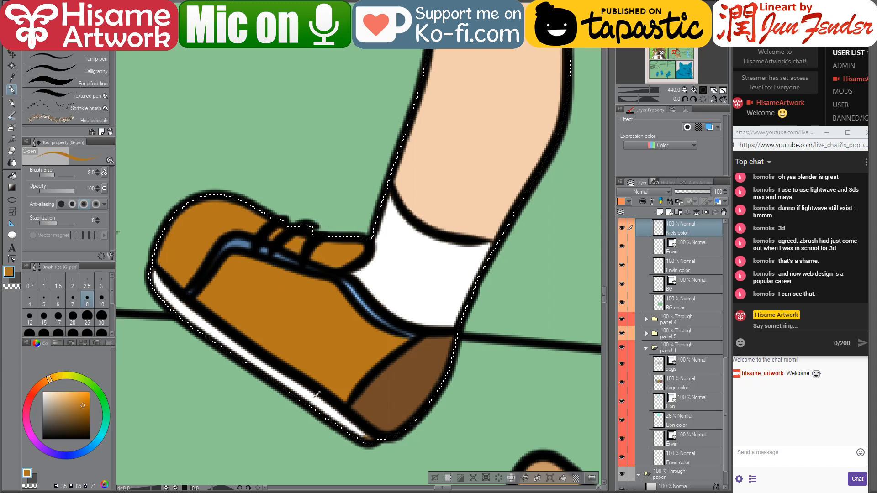
pyautogui.keyDown('alt'); pyautogui.click(349, 433); pyautogui.keyUp('alt')
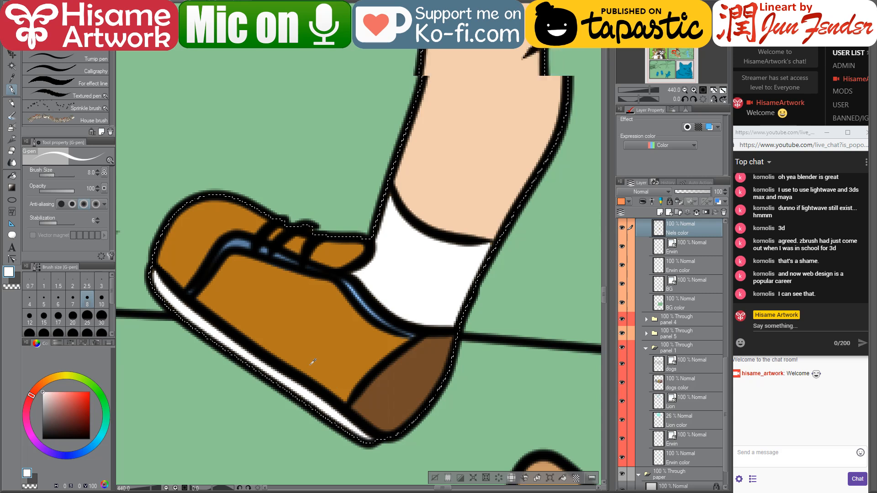
pyautogui.scroll(-5, 313, 362)
pyautogui.scroll(-4, 314, 362)
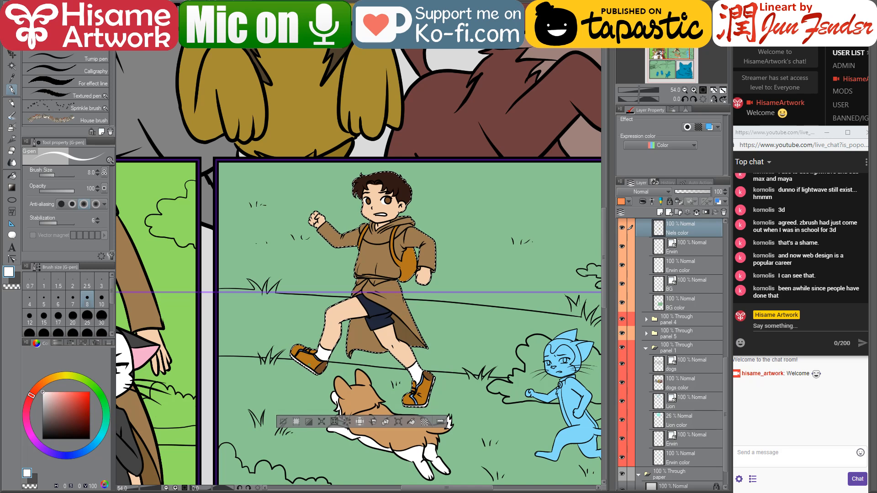
# Deselect the boy, switch to the running cat's Erwin color layer, and select that layer's painted area
pyautogui.moveTo(377, 350); pyautogui.dragTo(321, 323)
pyautogui.moveTo(456, 388); pyautogui.dragTo(378, 365)
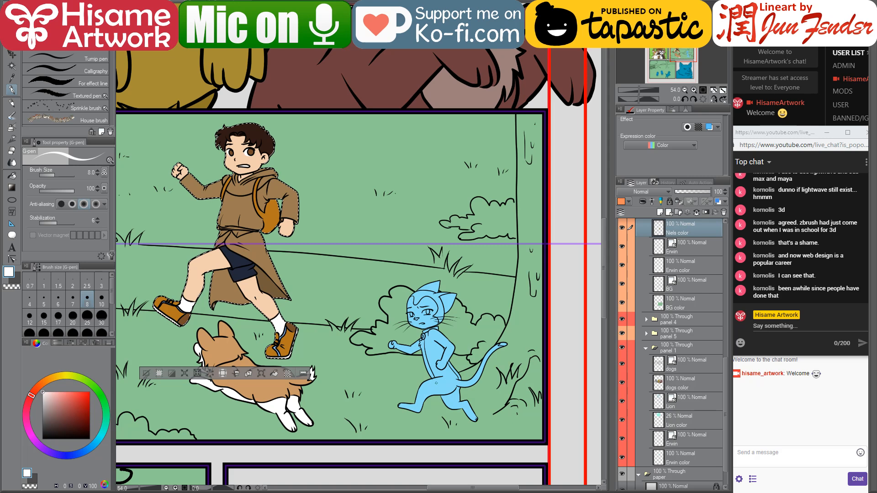
pyautogui.hotkey('ctrl', 'd')
pyautogui.press('o')
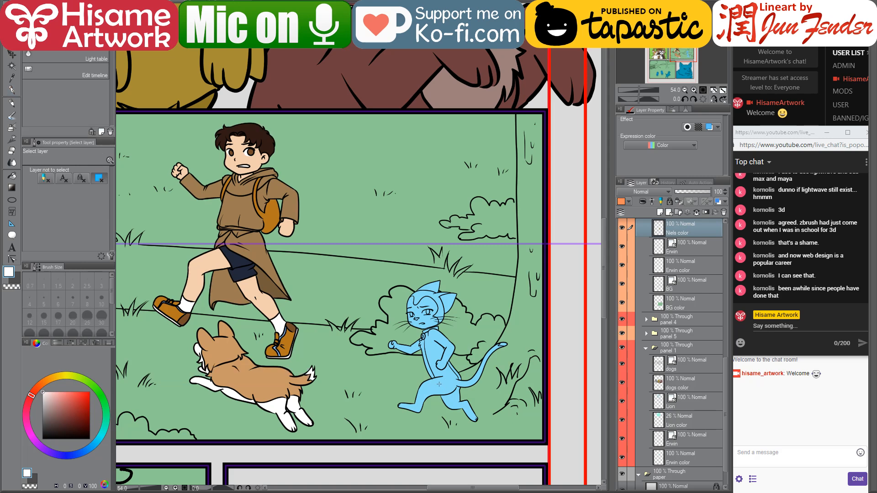
pyautogui.click(346, 327)
pyautogui.moveTo(346, 325); pyautogui.dragTo(427, 338)
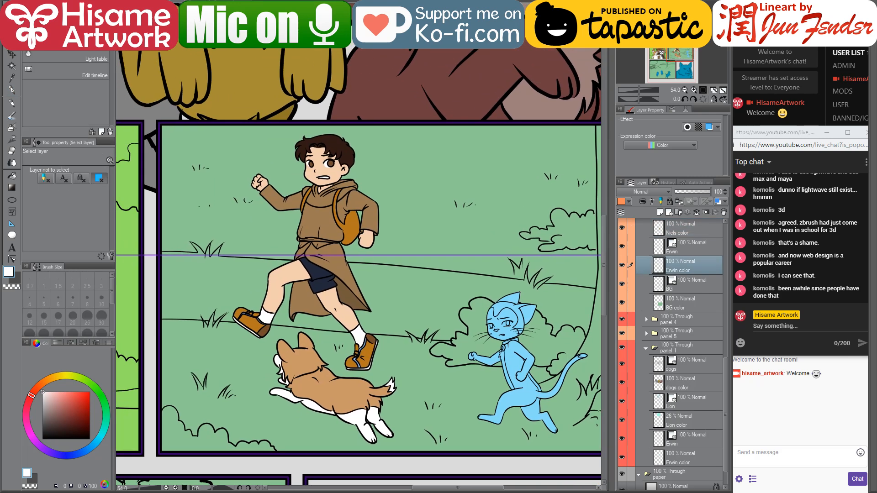
pyautogui.scroll(-3, 478, 282)
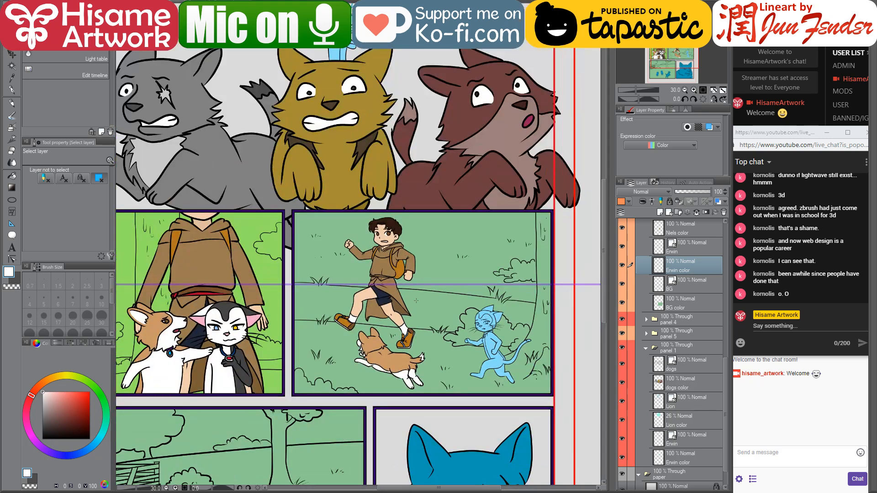
pyautogui.moveTo(346, 236); pyautogui.dragTo(370, 254)
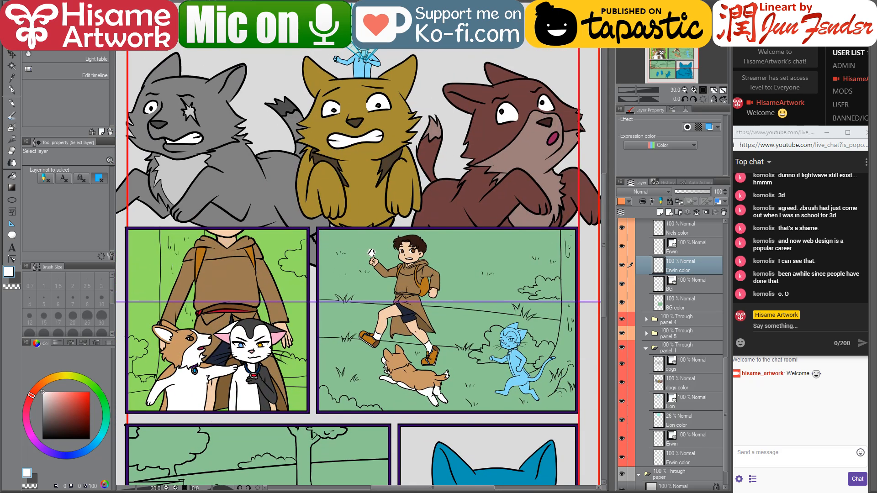
pyautogui.keyDown('ctrl'); pyautogui.click(659, 265); pyautogui.keyUp('ctrl')
pyautogui.click(12, 90)
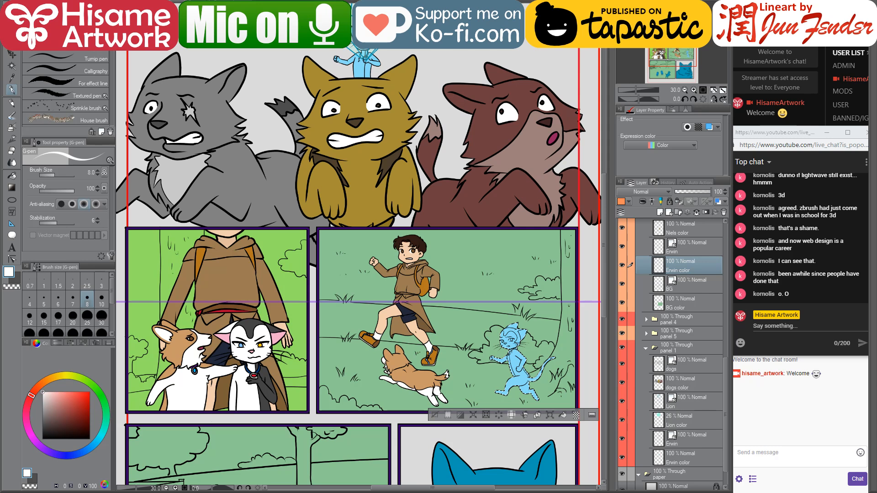
# Sample dark gray from the cat in the neighbouring panel and recolor the whole running cat with the G-pen at size 700
pyautogui.keyDown('alt'); pyautogui.click(265, 400); pyautogui.keyUp('alt')
pyautogui.press(']')
pyautogui.press(']')
pyautogui.press(']')
pyautogui.press(']')
pyautogui.press(']')
pyautogui.press(']')
pyautogui.press(']')
pyautogui.press(']')
pyautogui.press(']')
pyautogui.press(']')
pyautogui.press(']')
pyautogui.press(']')
pyautogui.press(']')
pyautogui.press(']')
pyautogui.press(']')
pyautogui.press(']')
pyautogui.press(']')
pyautogui.press(']')
pyautogui.press(']')
pyautogui.press(']')
pyautogui.moveTo(516, 325)
pyautogui.mouseDown()
pyautogui.moveTo(509, 353)
pyautogui.moveTo(561, 361)
pyautogui.mouseUp()
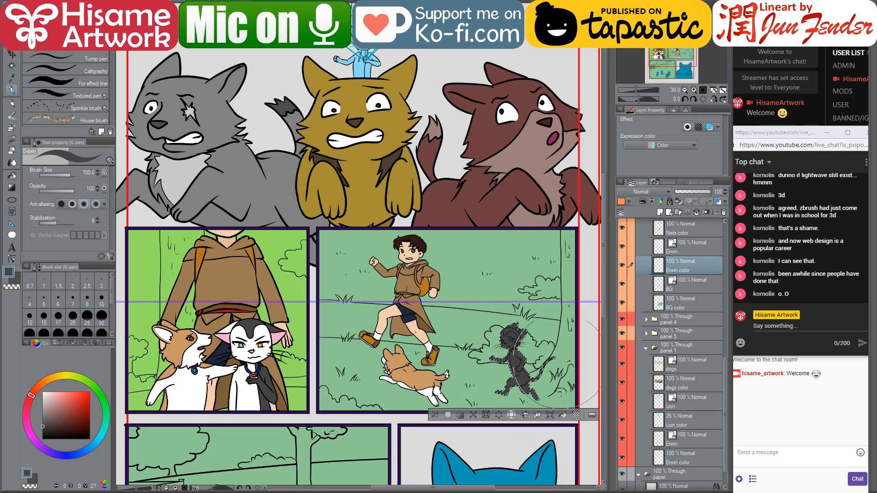
# Sample white from the neighbouring panel's cat and fill the running cat's tail tip, far hind leg, chest and belly
pyautogui.keyDown('alt'); pyautogui.click(253, 340); pyautogui.keyUp('alt')
pyautogui.scroll(1, 578, 408)
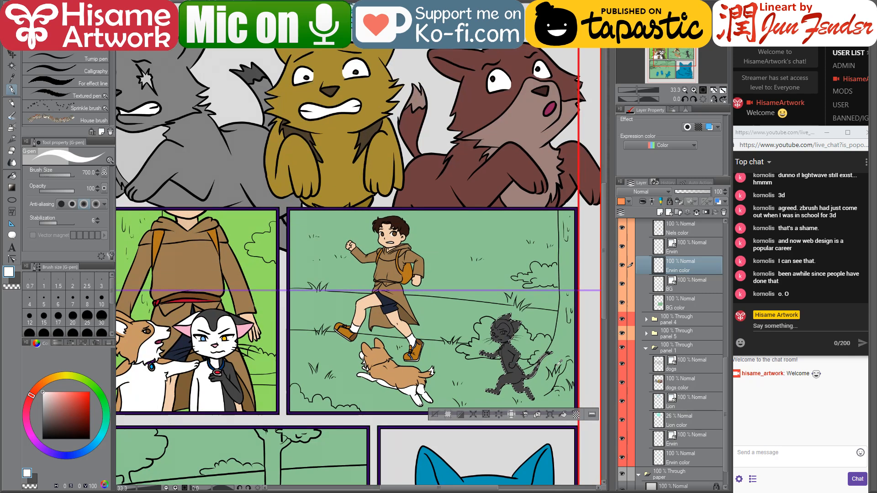
pyautogui.scroll(2, 521, 370)
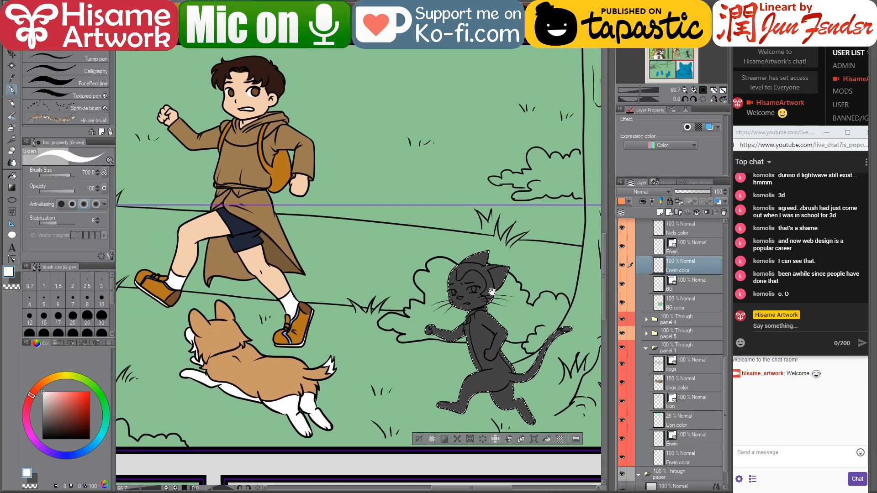
pyautogui.press('g')
pyautogui.scroll(2, 497, 409)
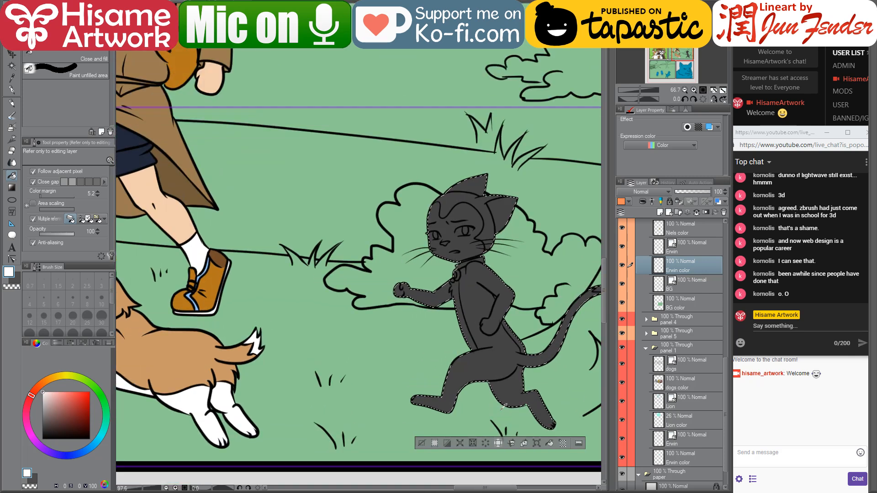
pyautogui.scroll(1, 503, 405)
pyautogui.click(537, 398)
pyautogui.click(510, 309)
pyautogui.moveTo(457, 290); pyautogui.dragTo(371, 312)
pyautogui.click(547, 264)
pyautogui.click(354, 268)
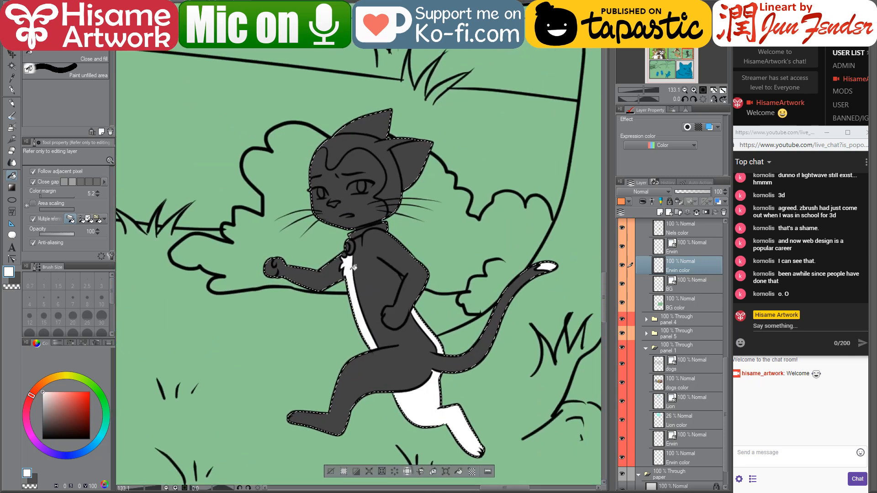
# Fill the running cat's outstretched arm and paw, face and far ear with white
pyautogui.click(313, 270)
pyautogui.click(276, 271)
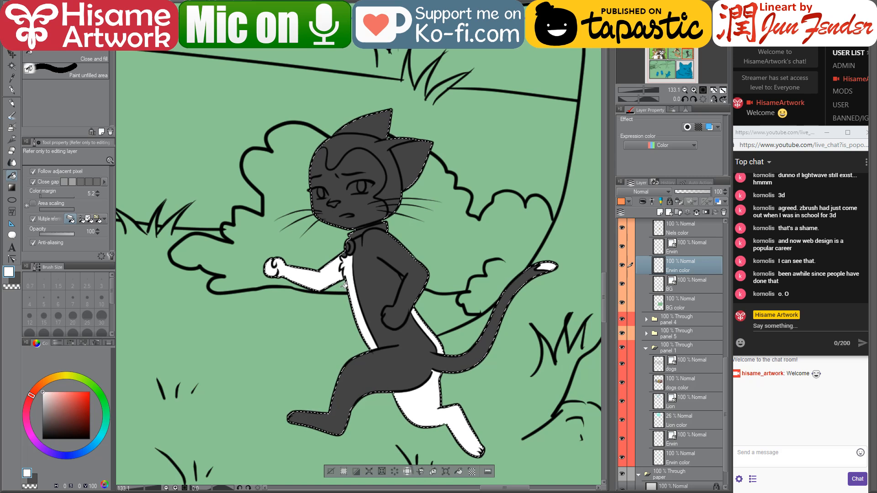
pyautogui.moveTo(330, 274); pyautogui.dragTo(404, 307)
pyautogui.click(437, 241)
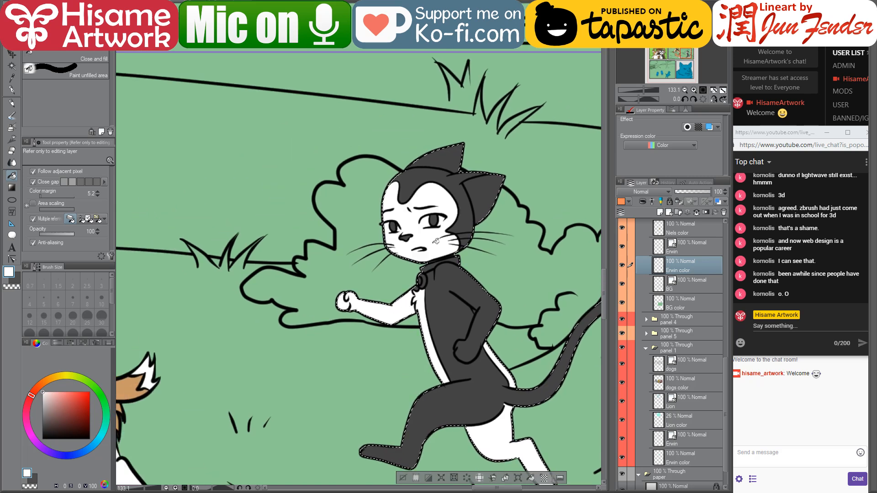
pyautogui.click(440, 158)
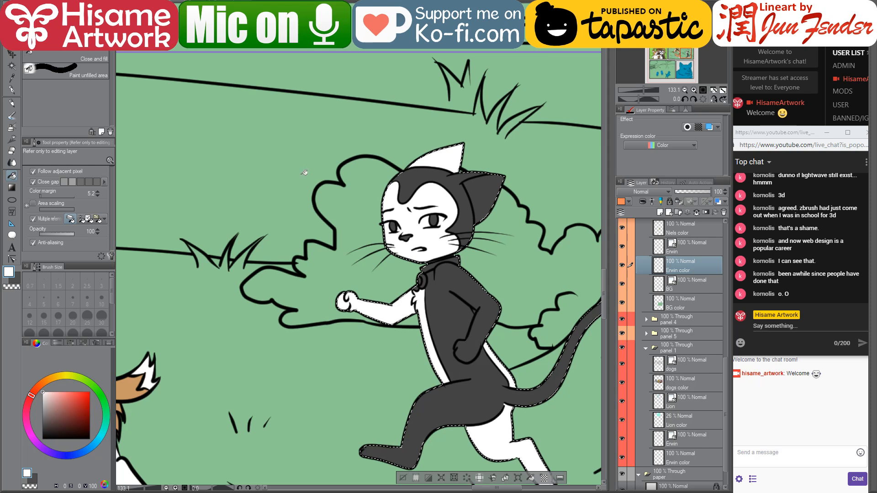
# Sample pink (hue 335, saturation 29, value 96) from the cat's ear on another comic page and fill the running cat's inner ear and nose
pyautogui.click(256, 4)
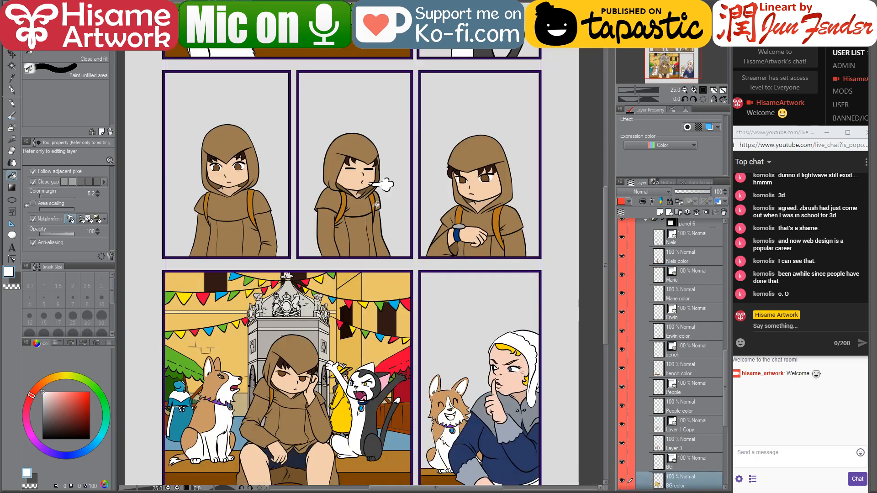
pyautogui.scroll(5, 367, 393)
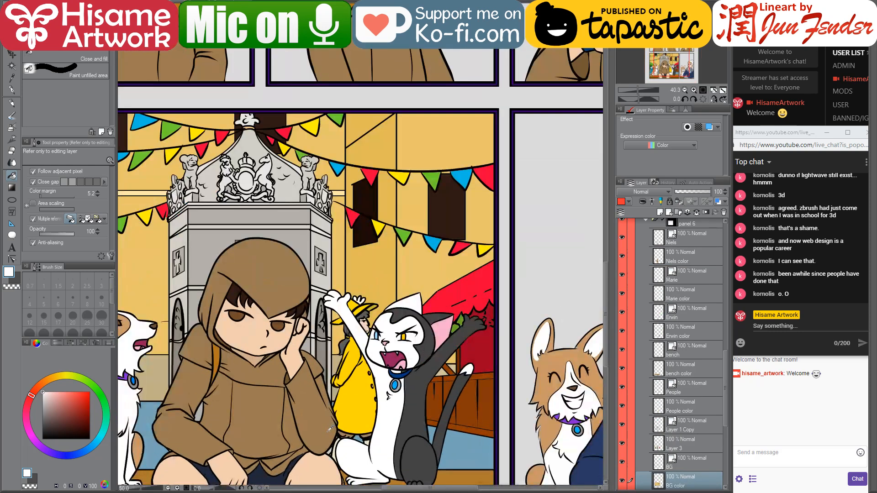
pyautogui.keyDown('alt'); pyautogui.click(515, 262); pyautogui.keyUp('alt')
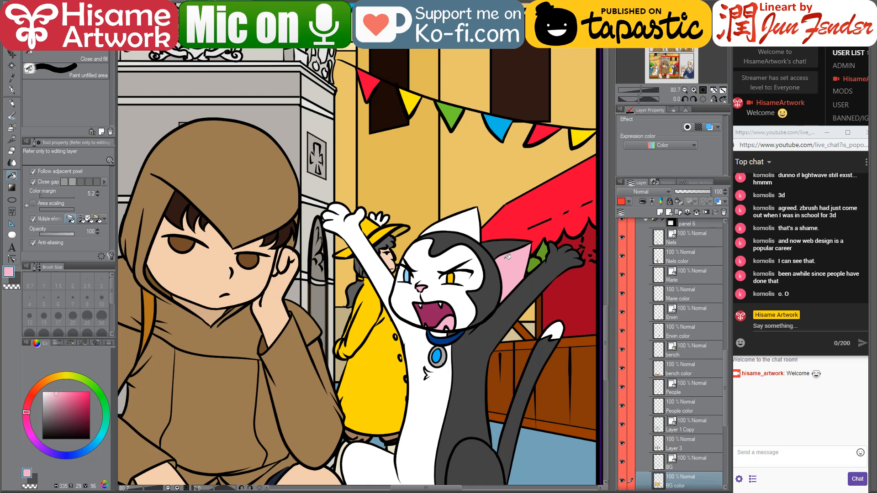
pyautogui.hotkey('ctrl', 'Tab')
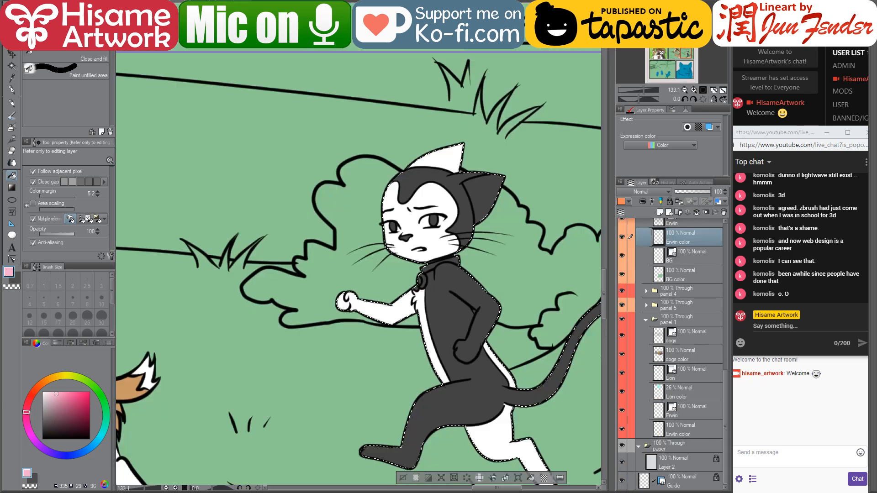
pyautogui.hotkey('ctrl', 'Tab')
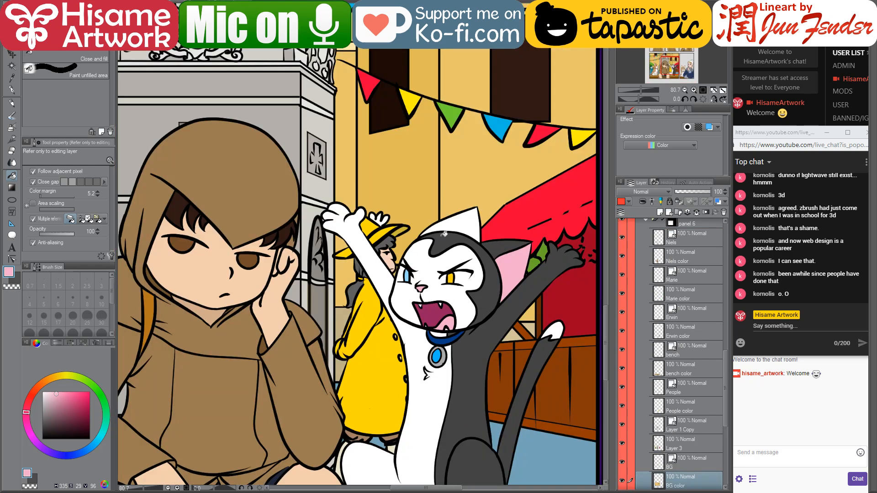
pyautogui.hotkey('ctrl', 'Tab')
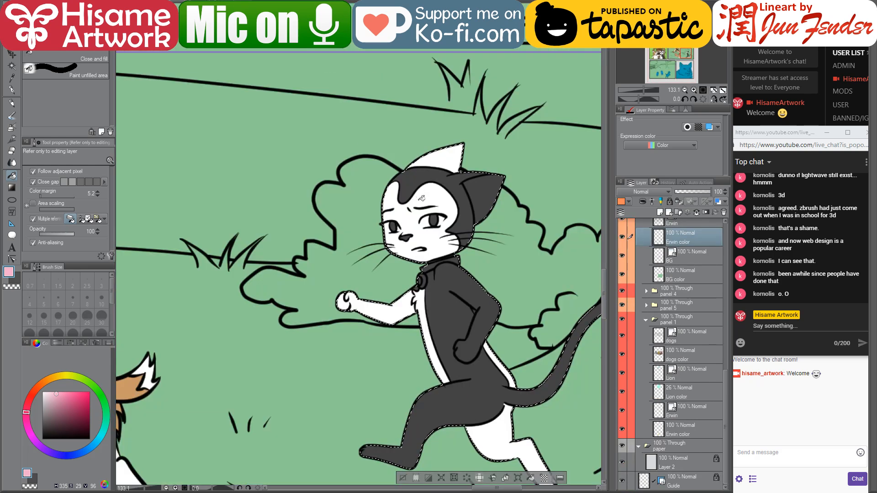
pyautogui.moveTo(432, 217)
pyautogui.mouseDown()
pyautogui.moveTo(415, 199)
pyautogui.moveTo(446, 226)
pyautogui.mouseUp()
pyautogui.scroll(2, 388, 238)
pyautogui.scroll(3, 389, 237)
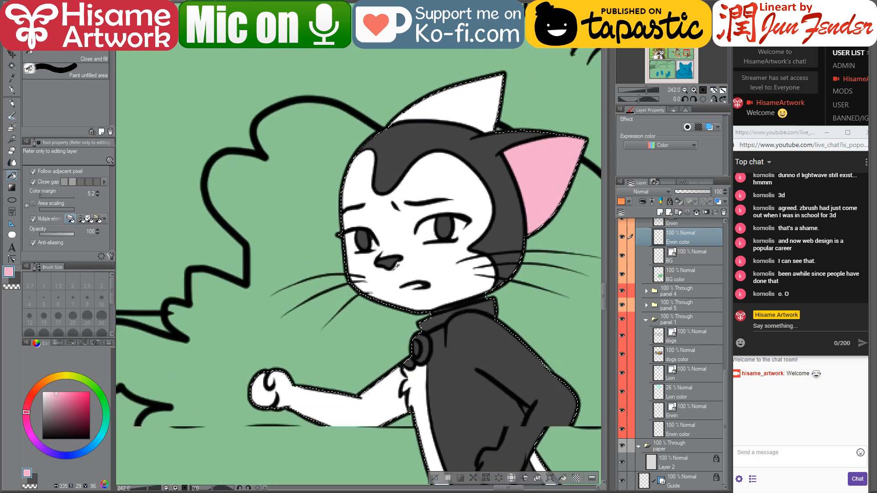
pyautogui.moveTo(415, 247); pyautogui.dragTo(367, 237)
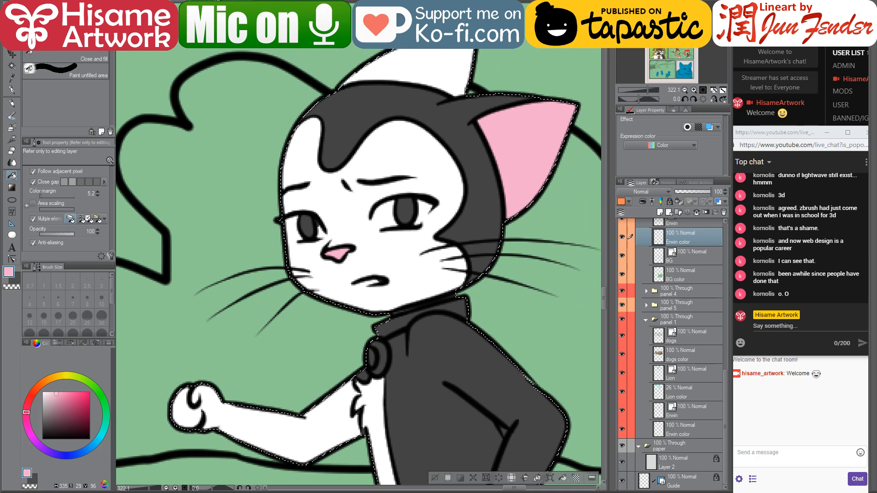
# Sample yellow (49/100/100) and light blue (202/42/100) from the cat on another comic page and fill the running cat's two irises to match
pyautogui.hotkey('ctrl', 'Tab')
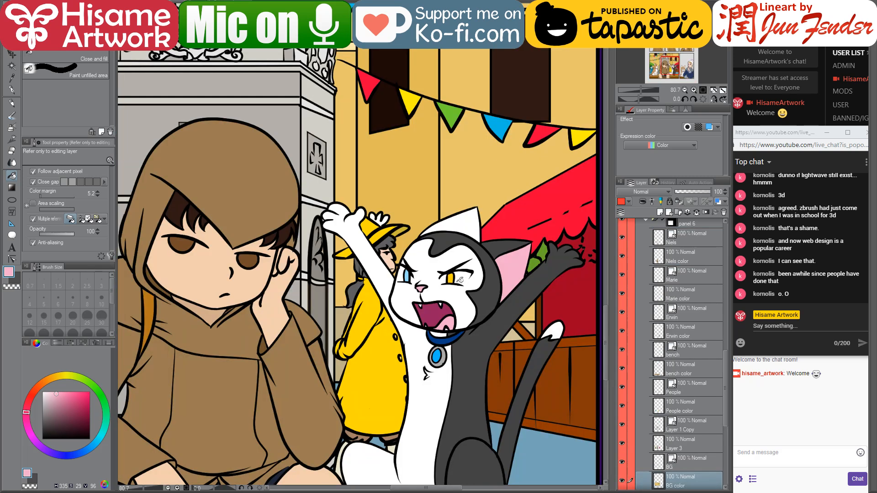
pyautogui.scroll(4, 401, 278)
pyautogui.click(529, 266)
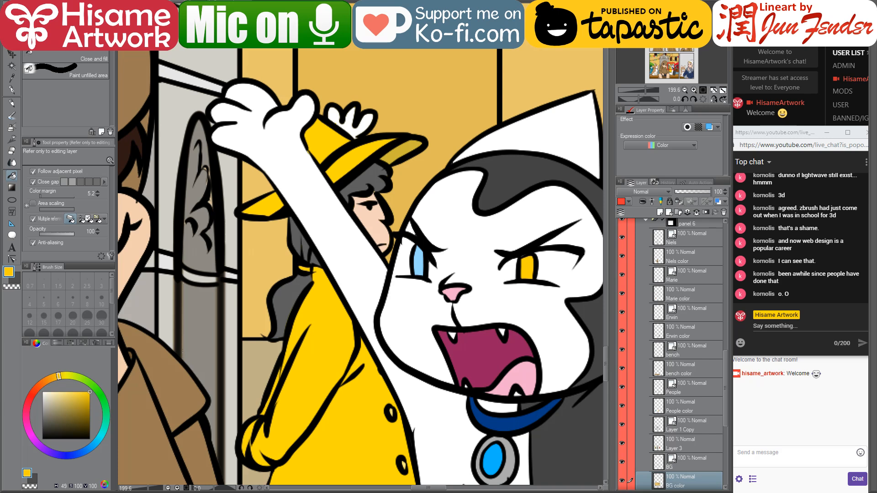
pyautogui.hotkey('ctrl', 'Tab')
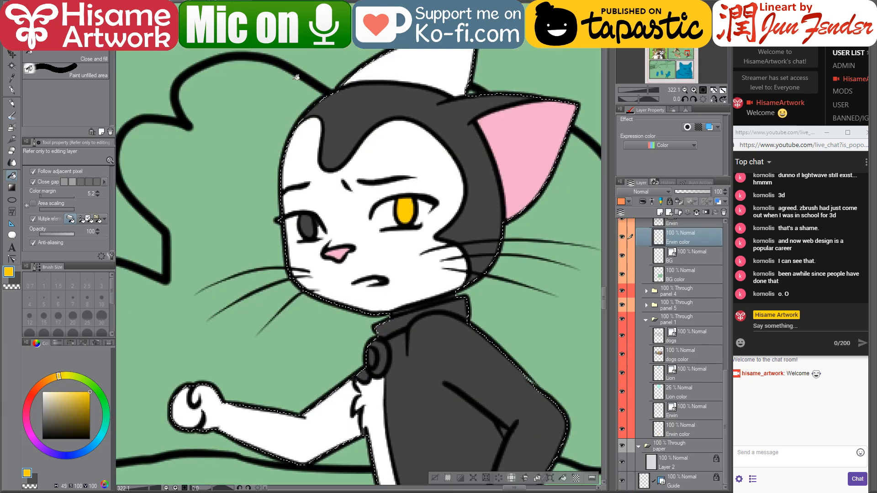
pyautogui.hotkey('ctrl', 'Tab')
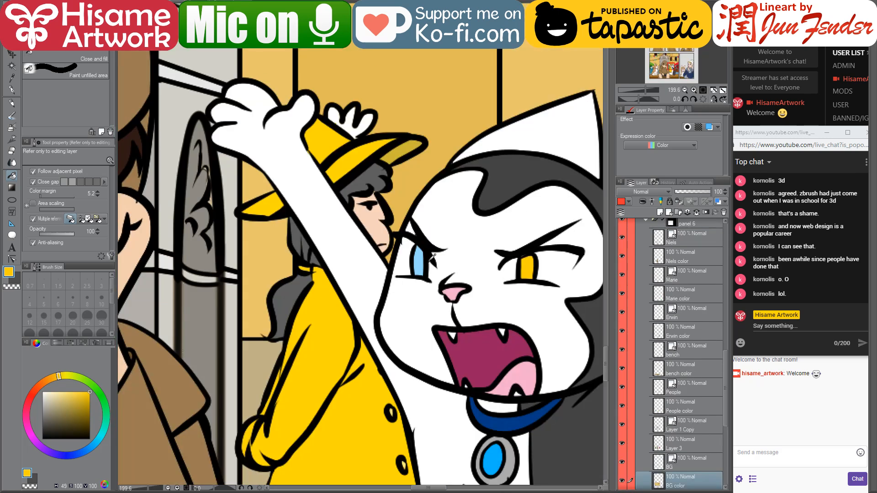
pyautogui.click(422, 254)
pyautogui.hotkey('ctrl', 'Tab')
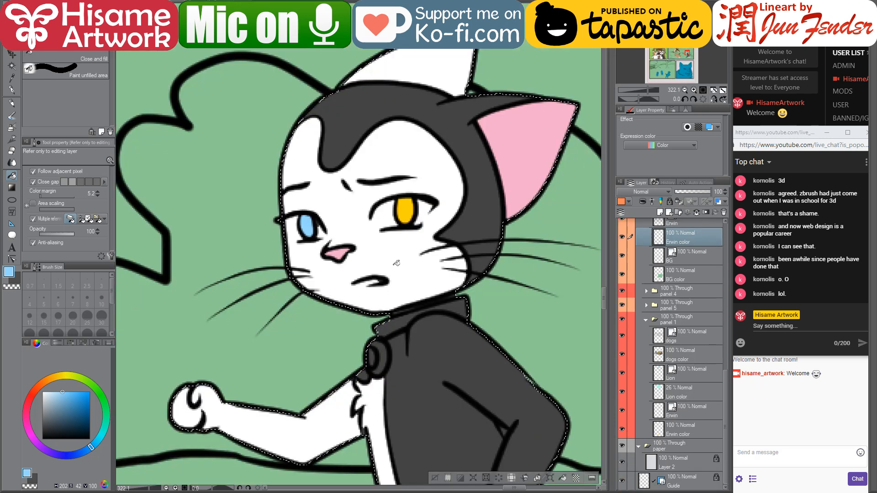
# Sample white from the running cat's face and touch up the sliver under its chin with the G-pen, reducing the brush to size 10
pyautogui.click(14, 91)
pyautogui.keyDown('alt'); pyautogui.click(410, 269); pyautogui.keyUp('alt')
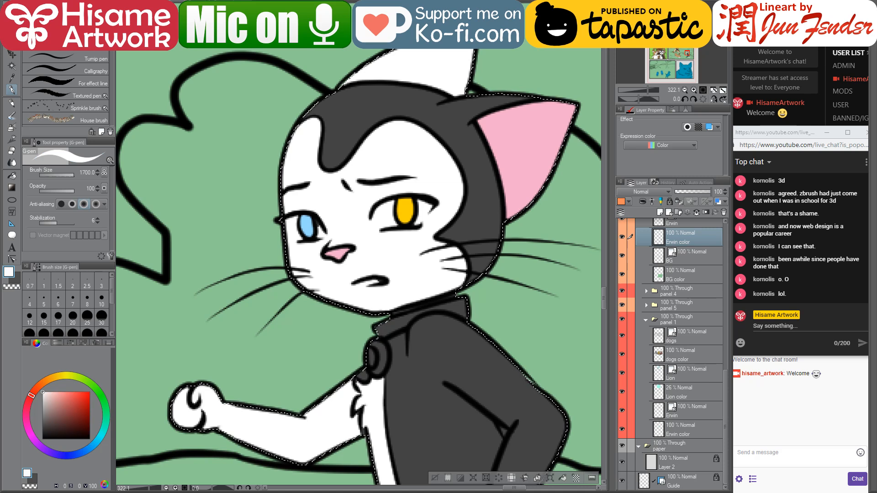
pyautogui.click(73, 316)
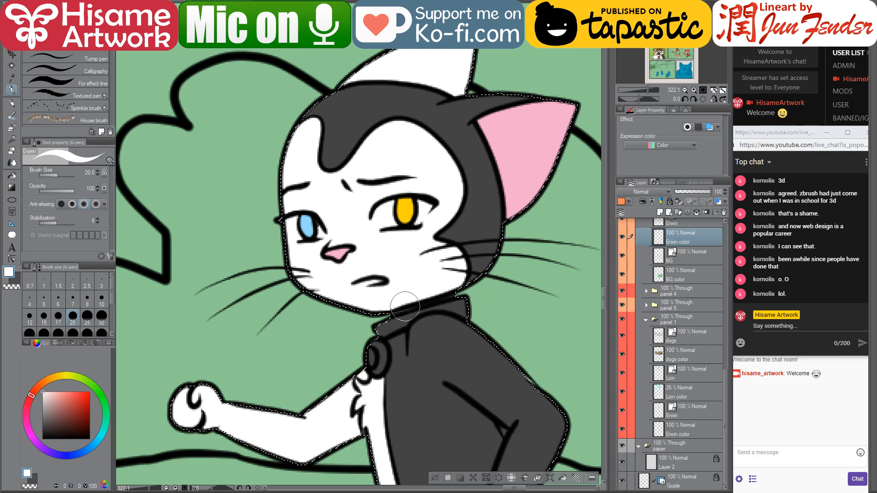
pyautogui.press('[')
pyautogui.press('[')
pyautogui.press('[')
pyautogui.press('[')
pyautogui.press('[')
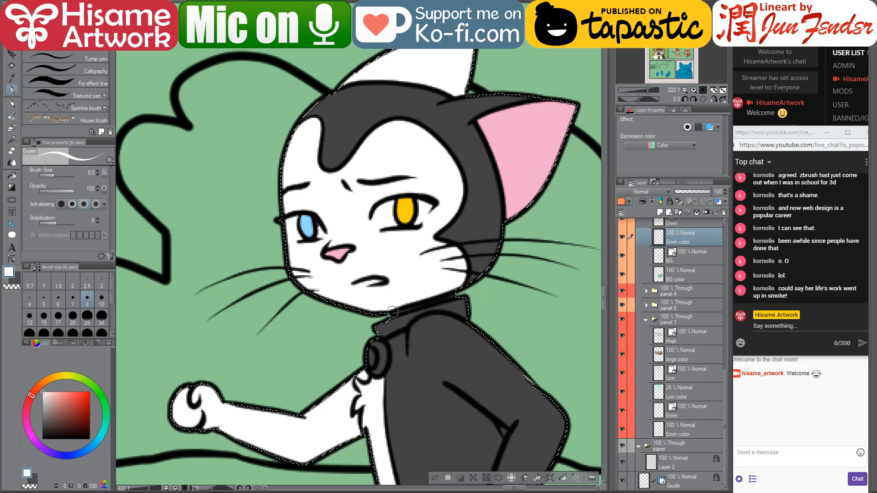
pyautogui.press(']')
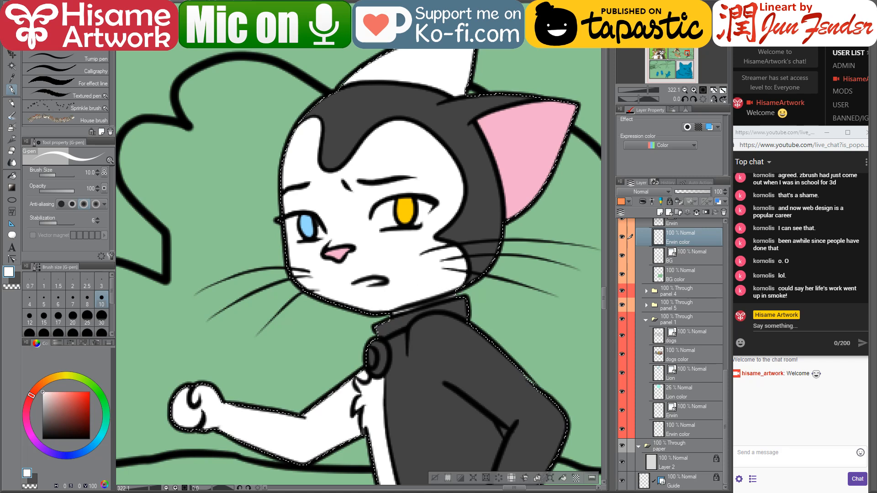
# Fill the running cat's collar with dark blue (213/99/52) sampled from the other page, deselect, and touch up its edges with the G-pen at size 5
pyautogui.hotkey('ctrl', 'Tab')
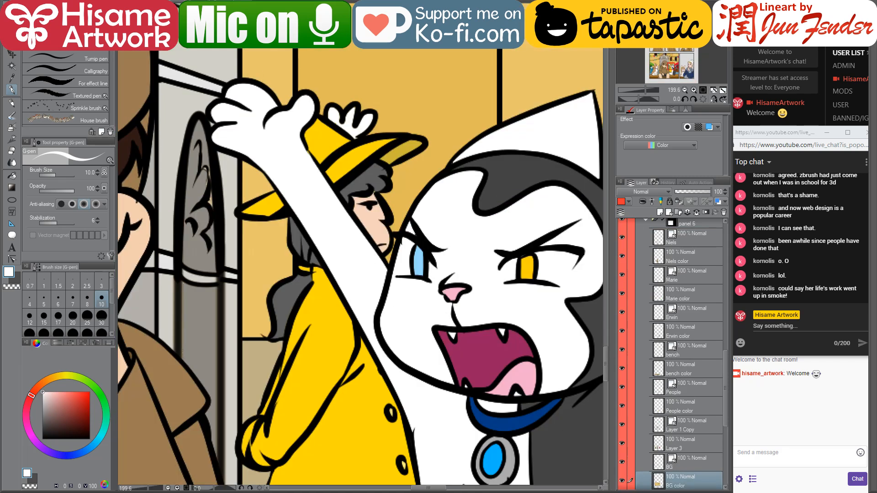
pyautogui.keyDown('alt'); pyautogui.click(496, 421); pyautogui.keyUp('alt')
pyautogui.hotkey('ctrl', 'Tab')
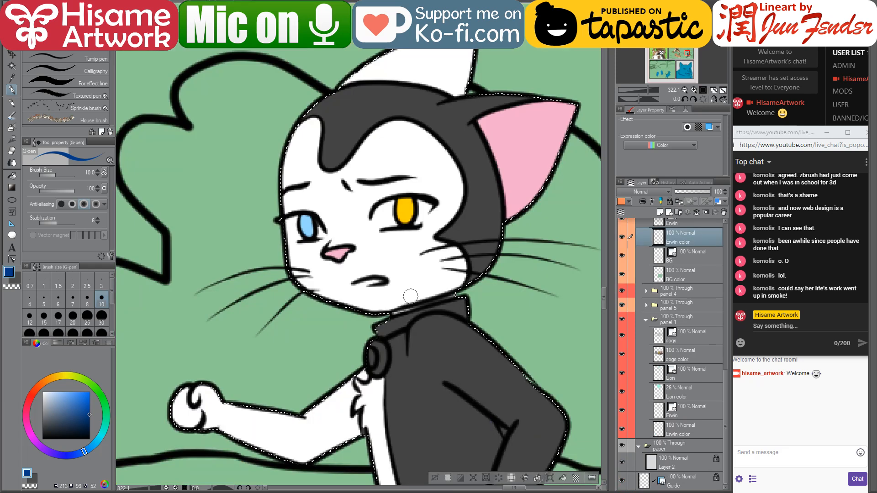
pyautogui.click(11, 176)
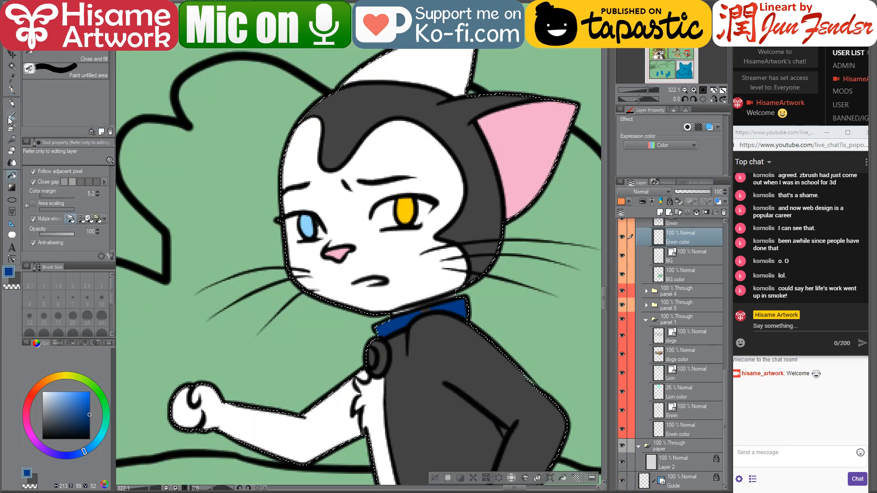
pyautogui.press('p')
pyautogui.press('[')
pyautogui.press('[')
pyautogui.press('[')
pyautogui.press('[')
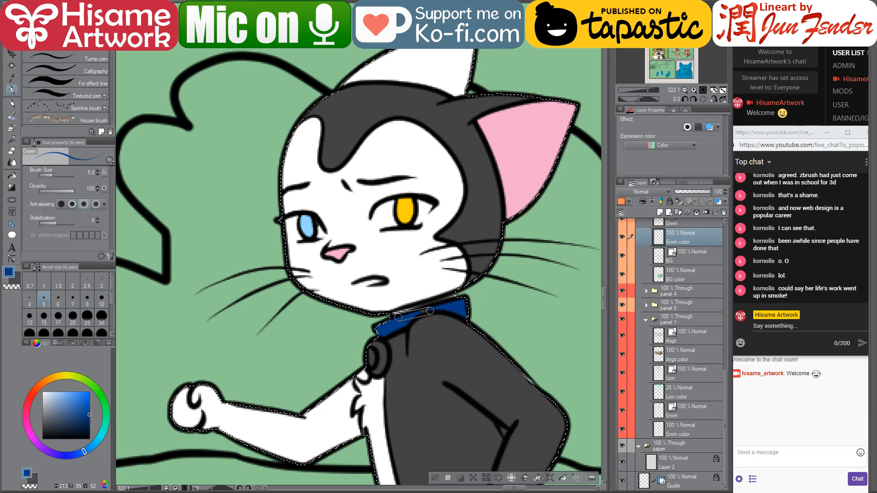
pyautogui.hotkey('ctrl', 'd')
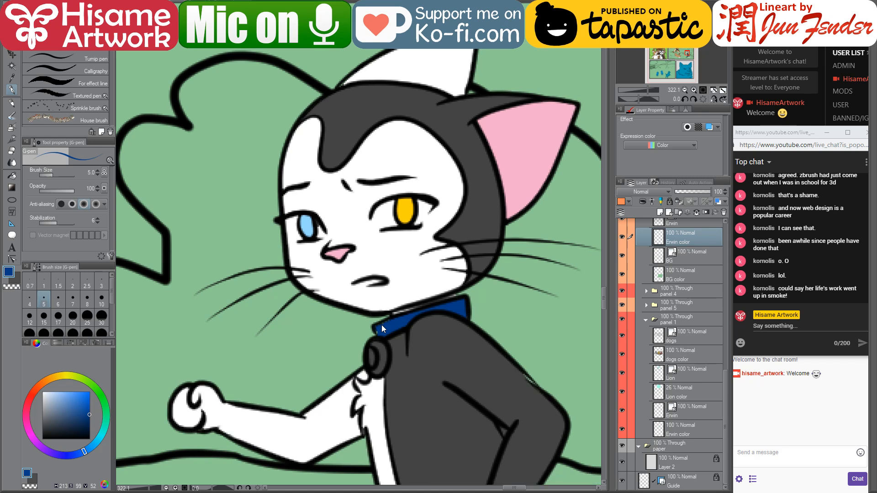
pyautogui.moveTo(381, 324); pyautogui.dragTo(384, 337)
# Sample the cat's dark gray and touch up the fur along its back and shoulder with a straight G-pen stroke up to size 10
pyautogui.moveTo(457, 342); pyautogui.dragTo(411, 244)
pyautogui.keyDown('alt'); pyautogui.click(471, 289); pyautogui.keyUp('alt')
pyautogui.press(']')
pyautogui.press(']')
pyautogui.press(']')
pyautogui.press(']')
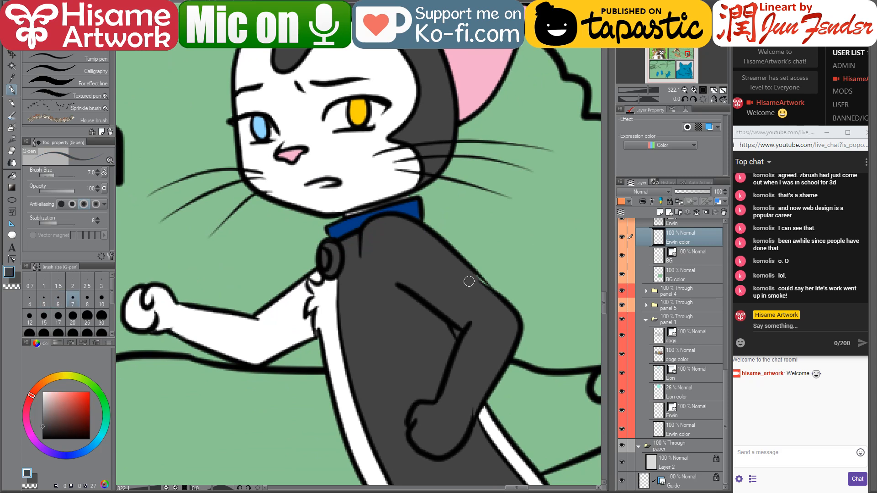
pyautogui.click(472, 279)
pyautogui.keyDown('shift'); pyautogui.click(500, 309); pyautogui.keyUp('shift')
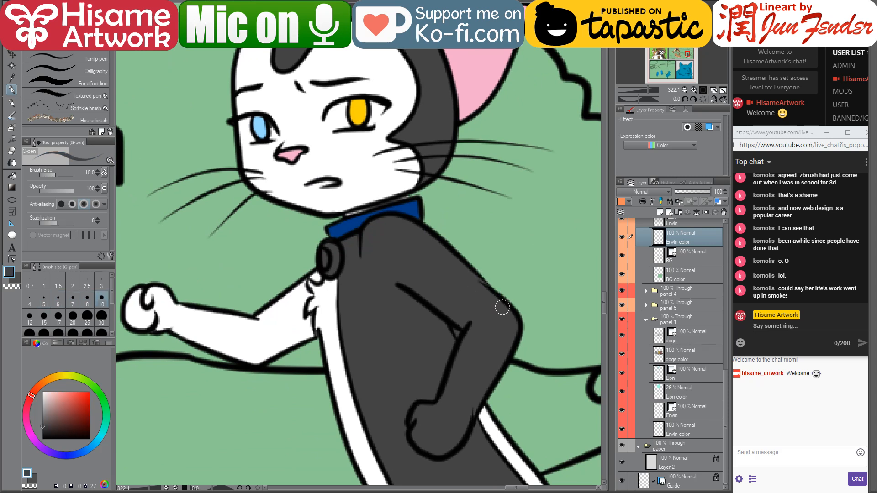
pyautogui.moveTo(511, 323); pyautogui.dragTo(522, 296)
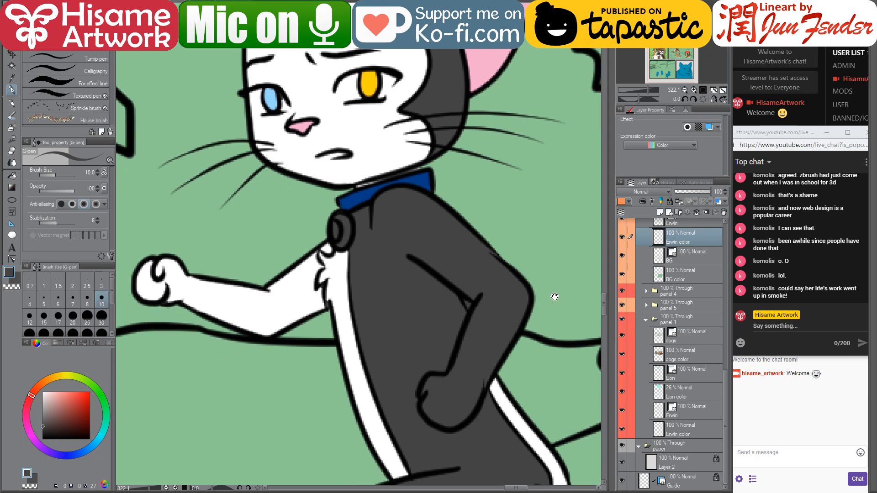
# Try to correct the outline of the running cat's back on its line art layer with the Control point tool
pyautogui.scroll(3, 692, 279)
pyautogui.click(693, 280)
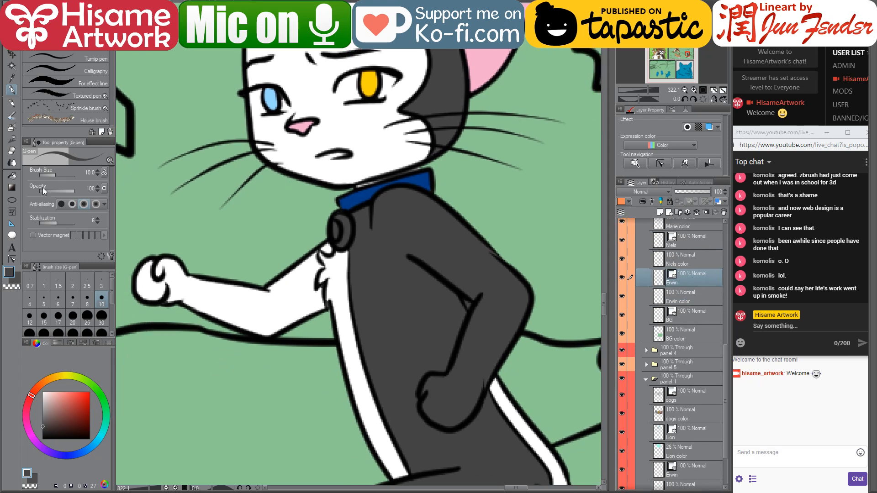
pyautogui.click(12, 259)
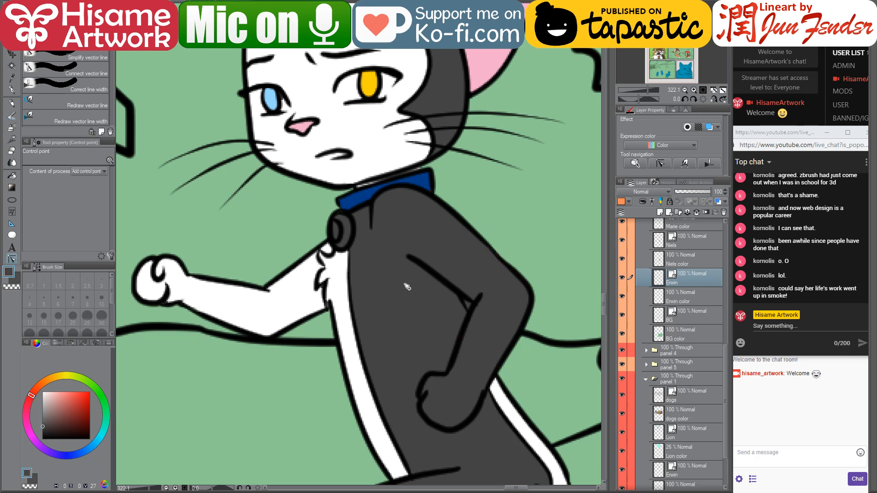
pyautogui.scroll(1, 420, 328)
# Erase the gray from the small gap inside the cat's bent elbow on its color layer, using the Hard eraser at size 6
pyautogui.keyDown('ctrl'); pyautogui.keyDown('shift'); pyautogui.click(496, 242); pyautogui.keyUp('shift'); pyautogui.keyUp('ctrl')
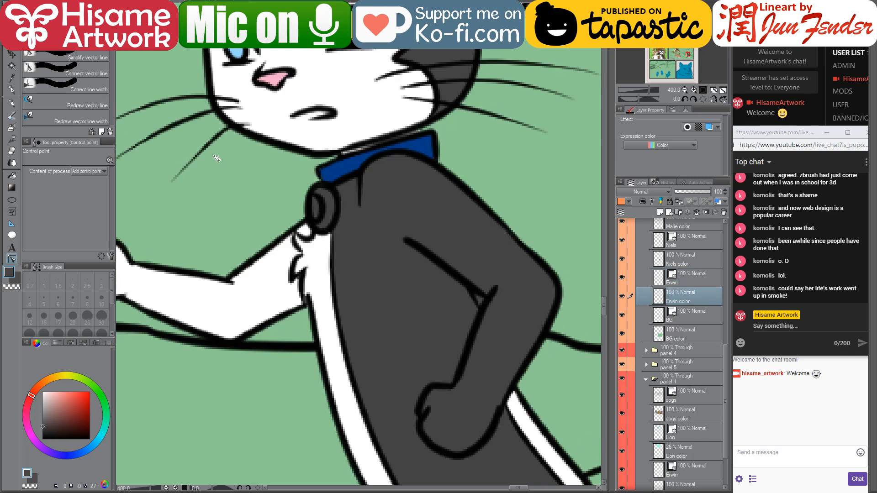
pyautogui.click(12, 150)
pyautogui.press('[')
pyautogui.press('[')
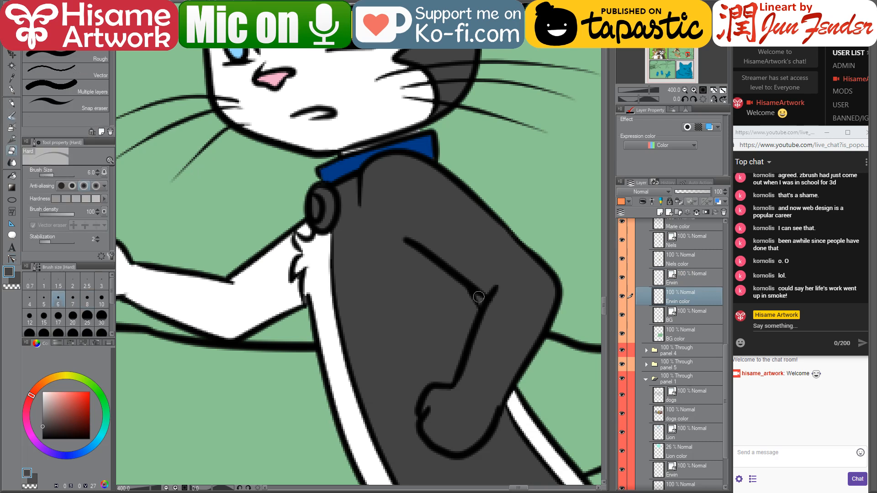
pyautogui.moveTo(477, 298); pyautogui.dragTo(478, 299)
pyautogui.moveTo(357, 204)
pyautogui.mouseDown()
pyautogui.moveTo(405, 272)
pyautogui.moveTo(402, 327)
pyautogui.moveTo(381, 337)
pyautogui.moveTo(387, 287)
pyautogui.mouseUp()
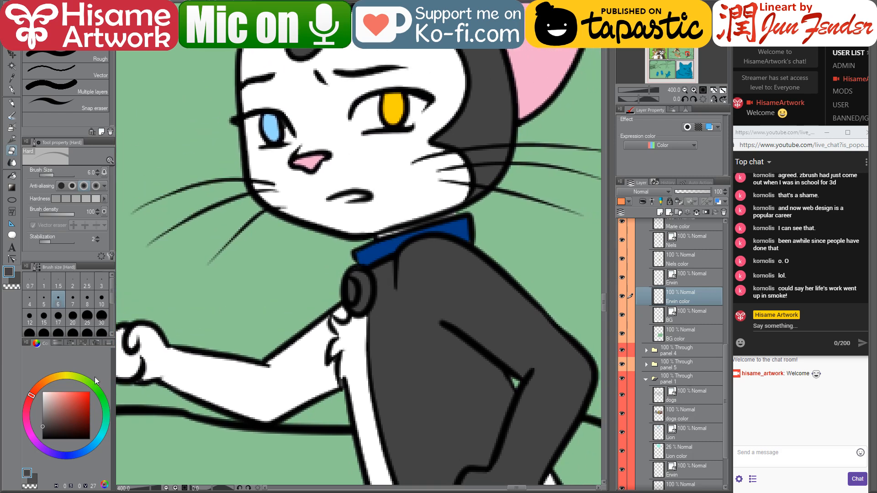
# Paint the cat's pendant rim gray (value 61) and its gem bright blue (197/100/100) with the G-pen
pyautogui.click(12, 176)
pyautogui.click(12, 90)
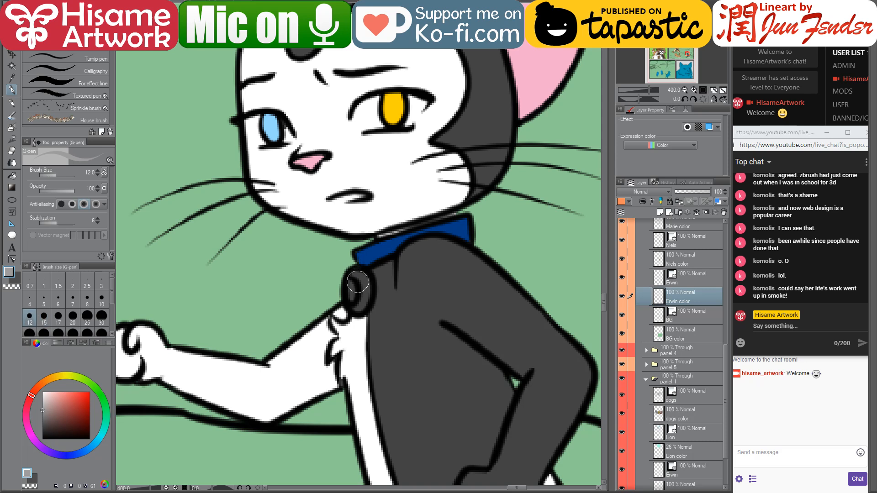
pyautogui.moveTo(355, 280)
pyautogui.mouseDown()
pyautogui.moveTo(367, 299)
pyautogui.moveTo(355, 304)
pyautogui.moveTo(355, 289)
pyautogui.mouseUp()
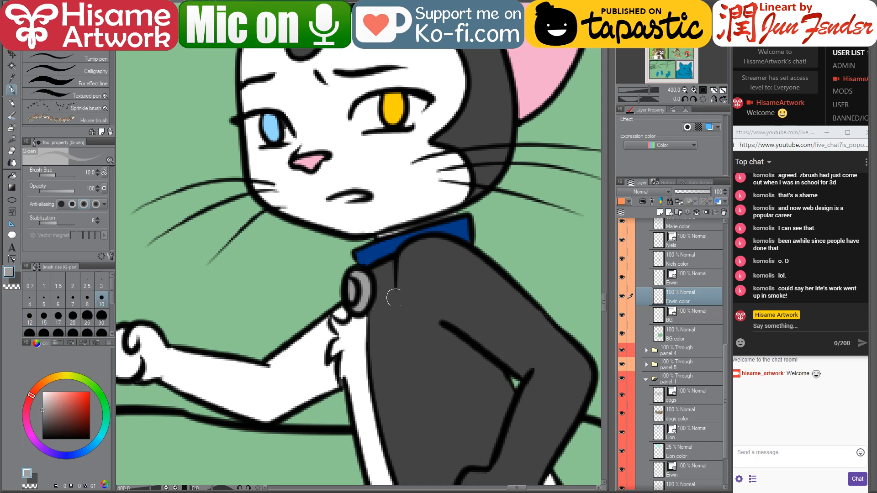
pyautogui.keyDown('alt'); pyautogui.click(394, 306); pyautogui.keyUp('alt')
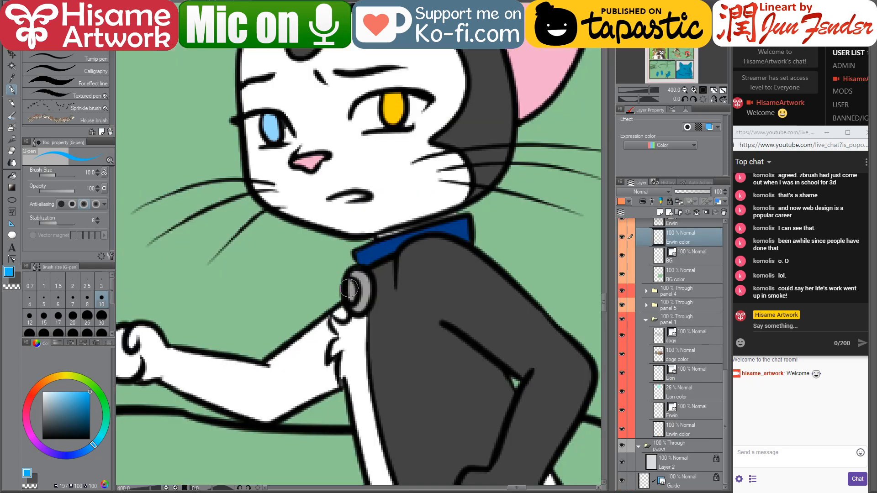
pyautogui.press('[')
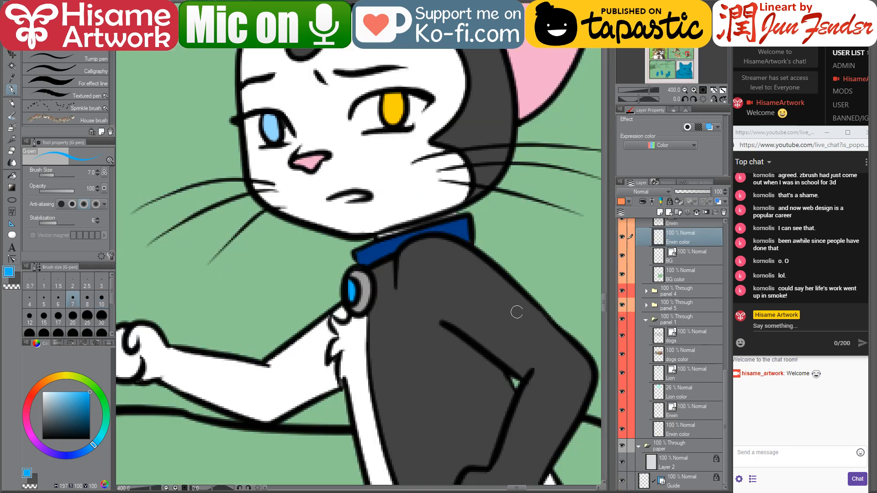
# Review the colored running cat in panel 3 against the boy, the corgi and the surrounding panels
pyautogui.moveTo(513, 309); pyautogui.dragTo(539, 386)
pyautogui.scroll(-6, 538, 386)
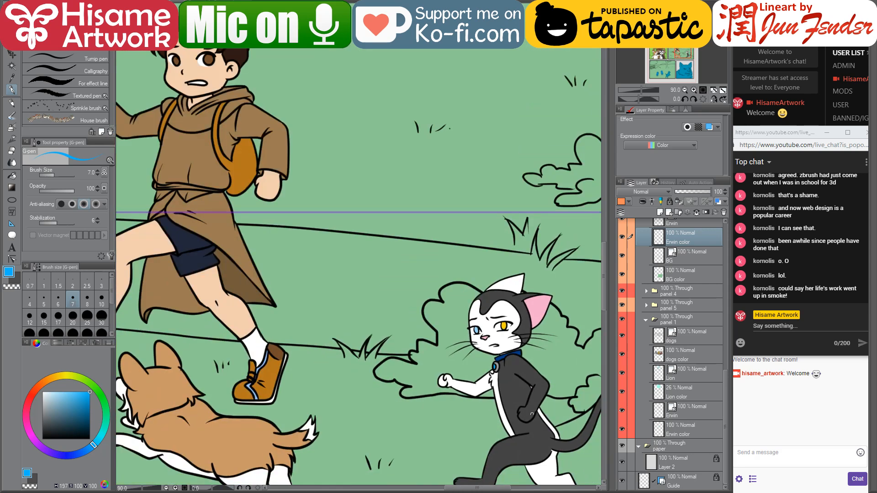
pyautogui.scroll(1, 463, 317)
pyautogui.moveTo(463, 317); pyautogui.dragTo(465, 327)
pyautogui.scroll(-3, 465, 326)
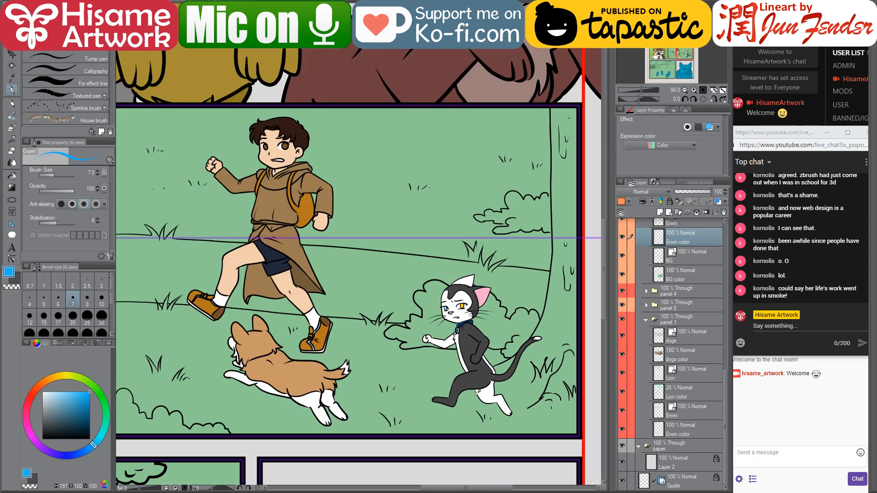
pyautogui.moveTo(385, 316); pyautogui.dragTo(420, 333)
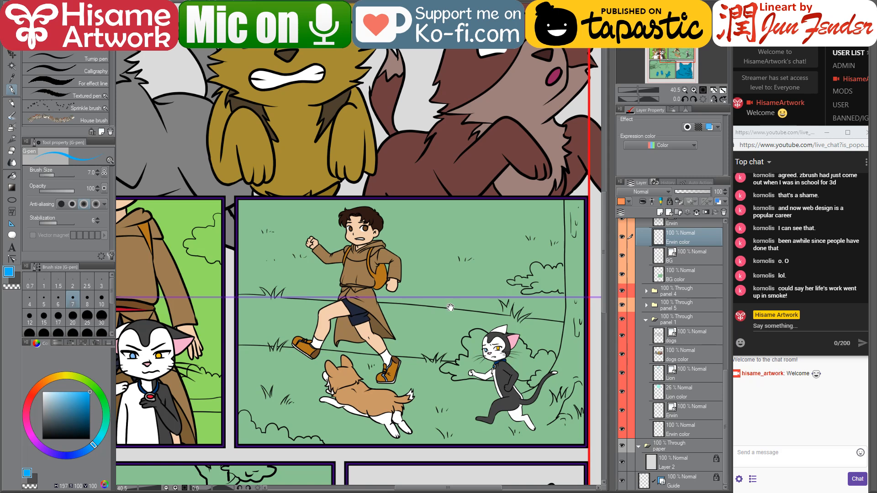
pyautogui.moveTo(317, 241); pyautogui.dragTo(301, 195)
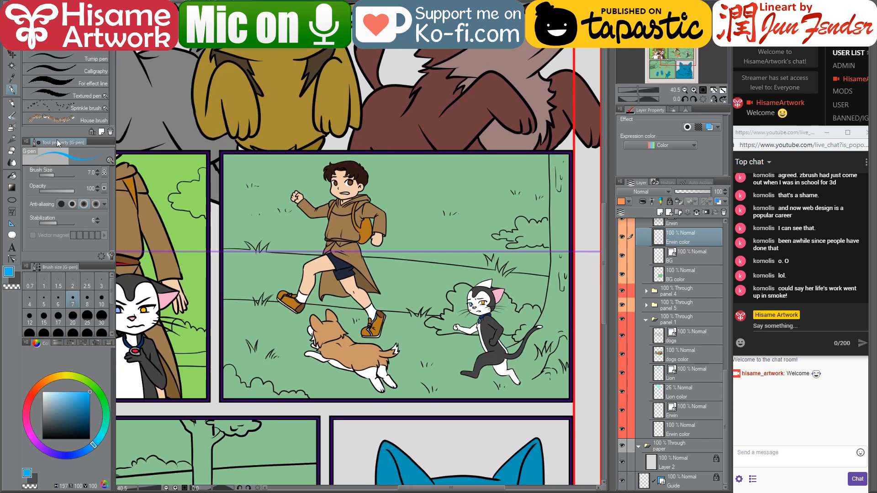
pyautogui.click(11, 54)
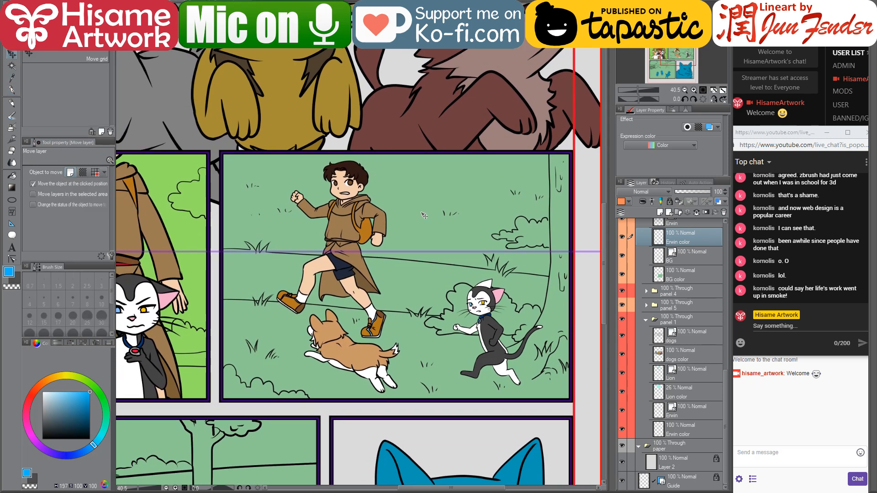
pyautogui.moveTo(450, 383); pyautogui.dragTo(493, 240)
pyautogui.scroll(-1, 524, 355)
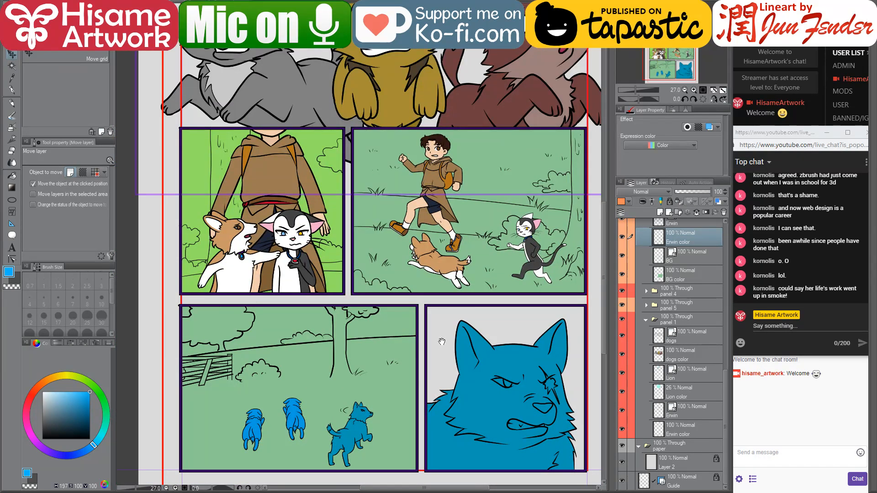
pyautogui.moveTo(441, 341); pyautogui.dragTo(406, 316)
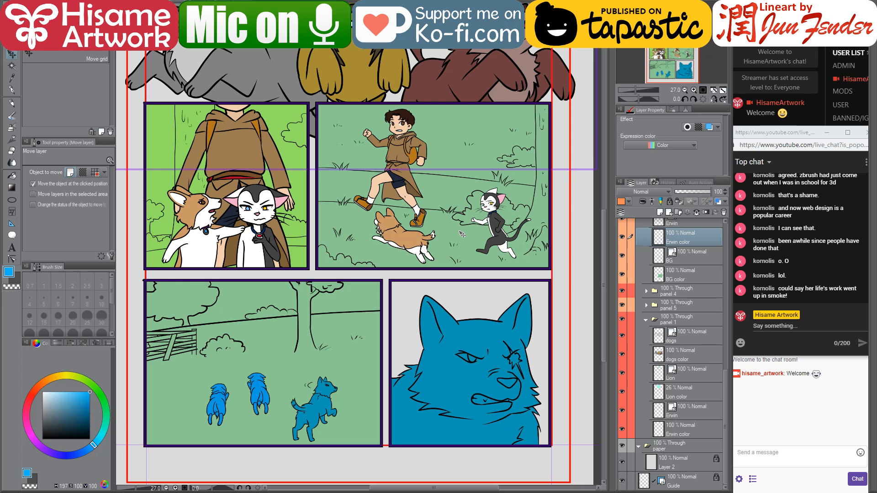
# Hide the six character layers of panel 3 and load the BG color layer's painted area as a selection
pyautogui.keyDown('ctrl'); pyautogui.keyDown('shift'); pyautogui.click(445, 206); pyautogui.keyUp('shift'); pyautogui.keyUp('ctrl')
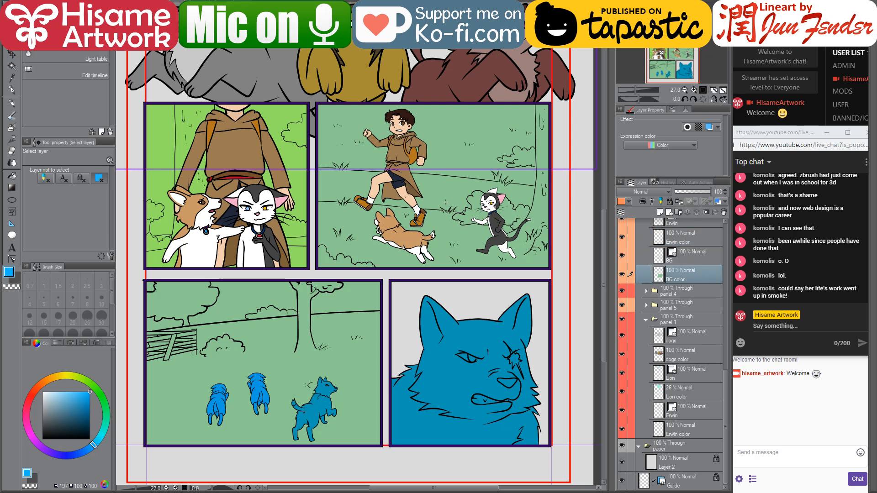
pyautogui.scroll(2, 444, 155)
pyautogui.moveTo(448, 171); pyautogui.dragTo(410, 214)
pyautogui.scroll(5, 649, 274)
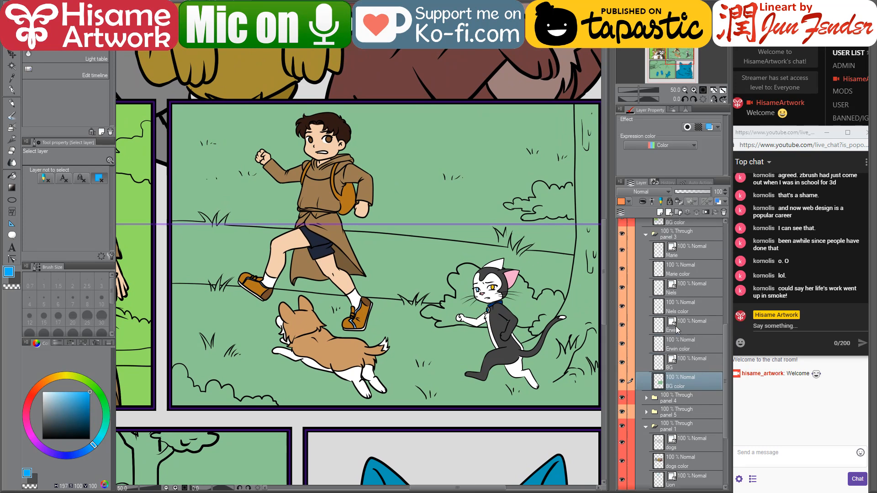
pyautogui.moveTo(621, 261); pyautogui.dragTo(622, 361)
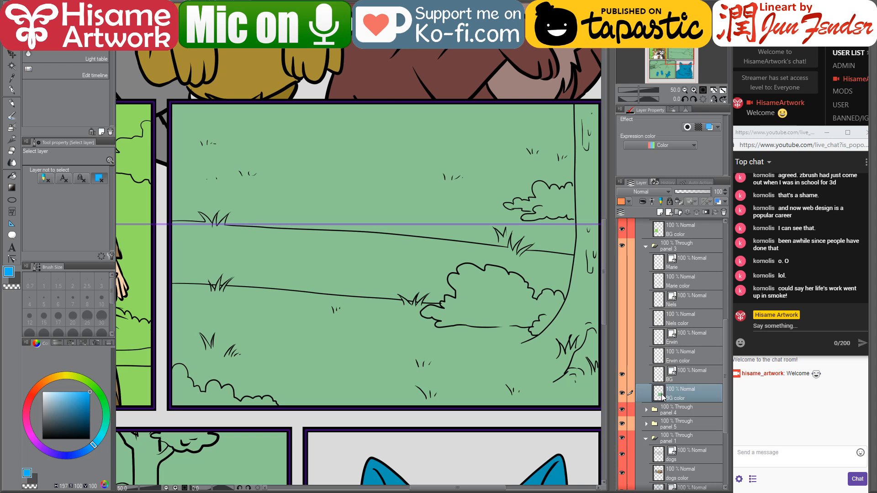
pyautogui.keyDown('ctrl'); pyautogui.click(661, 395); pyautogui.keyUp('ctrl')
# Fill panel 3's grass areas above and below the path with the light green (98/57/89) sampled from the hills on page_103
pyautogui.click(12, 176)
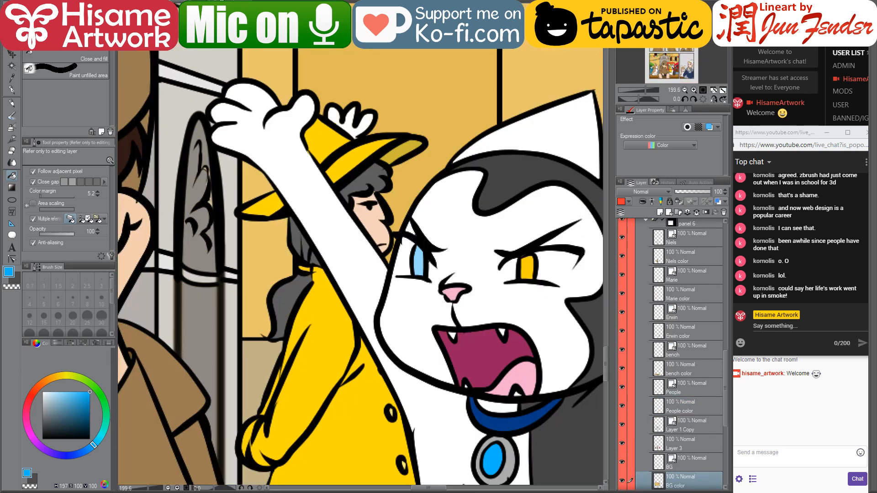
pyautogui.scroll(-5, 227, 61)
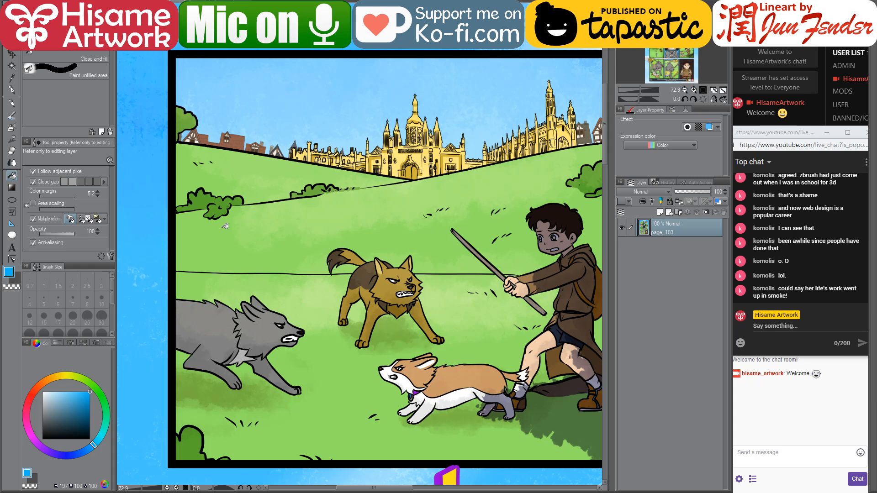
pyautogui.keyDown('alt'); pyautogui.click(191, 221); pyautogui.keyUp('alt')
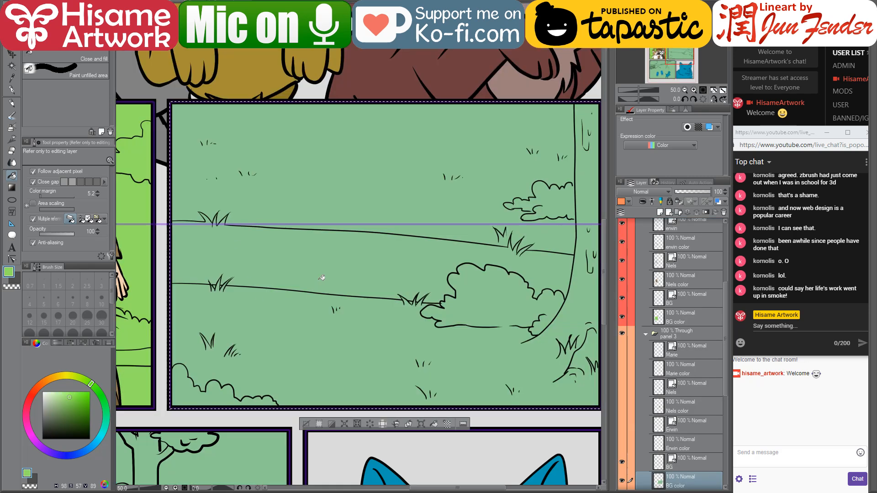
pyautogui.click(322, 188)
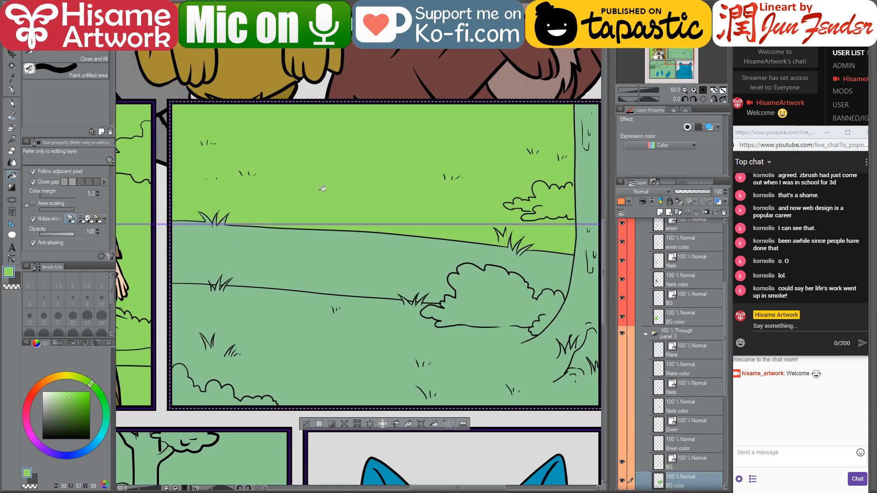
pyautogui.click(329, 350)
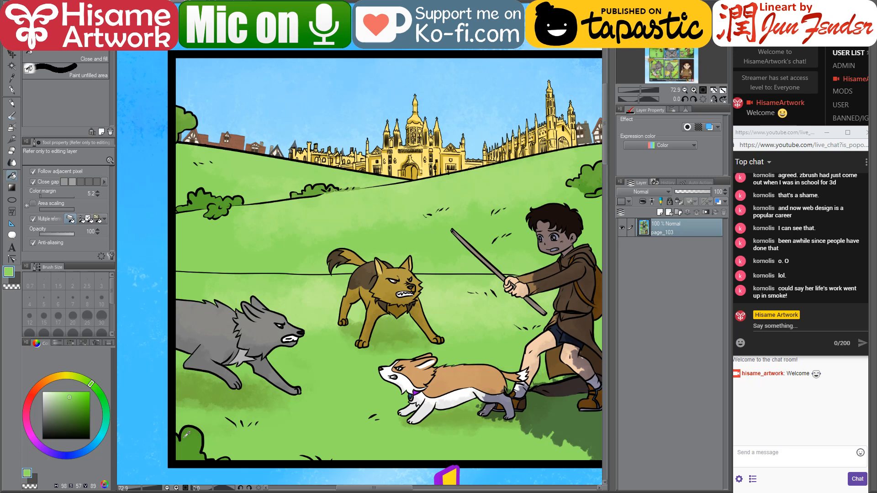
# Fill the bush in panel 3's lower-left corner with the dark green (98/73/65) sampled from the bush on page_103
pyautogui.keyDown('alt'); pyautogui.click(190, 441); pyautogui.keyUp('alt')
pyautogui.hotkey('ctrl', 'Tab')
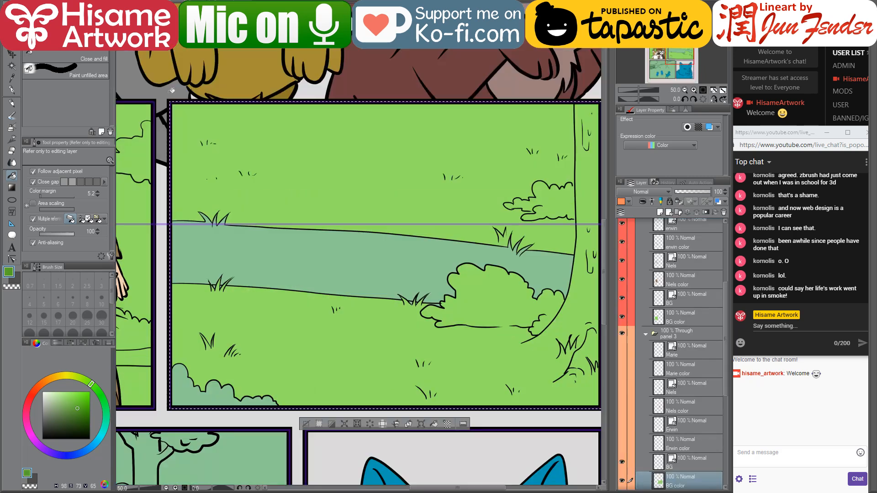
pyautogui.click(203, 395)
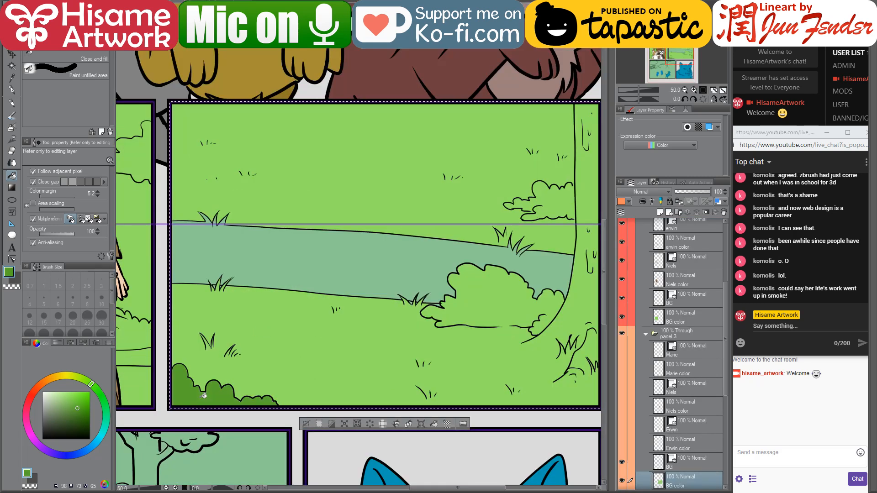
# Try to fill the small distant bush beside panel 3's tree trunk with the dark green
pyautogui.click(568, 194)
pyautogui.hotkey('ctrl', 'z')
pyautogui.scroll(1, 571, 180)
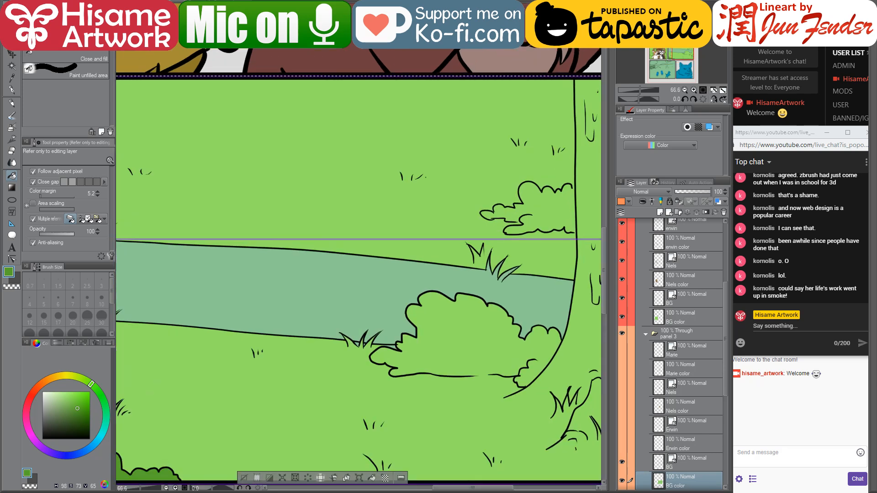
pyautogui.scroll(-2, 427, 232)
# Fill the path across panel 3 with the tan (30/39/78) sampled from the dirt path on page_103
pyautogui.hotkey('ctrl', 'Tab')
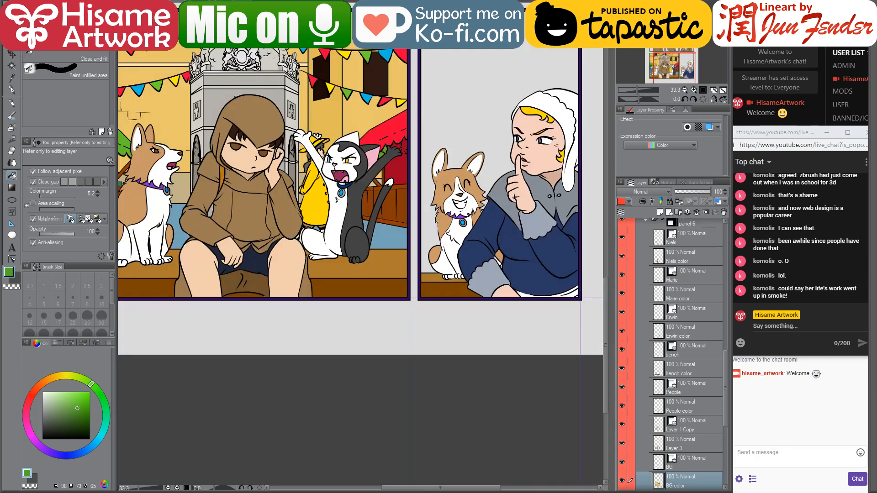
pyautogui.hotkey('ctrl', 'Tab')
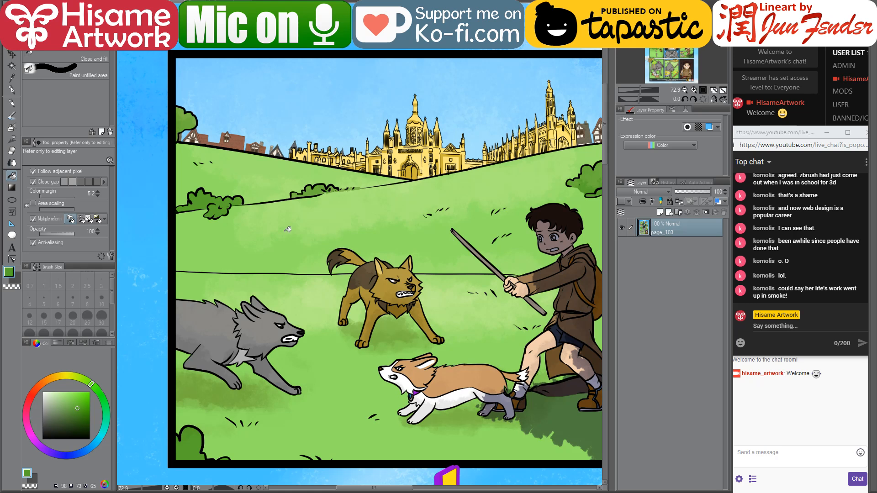
pyautogui.moveTo(314, 229); pyautogui.dragTo(296, 224)
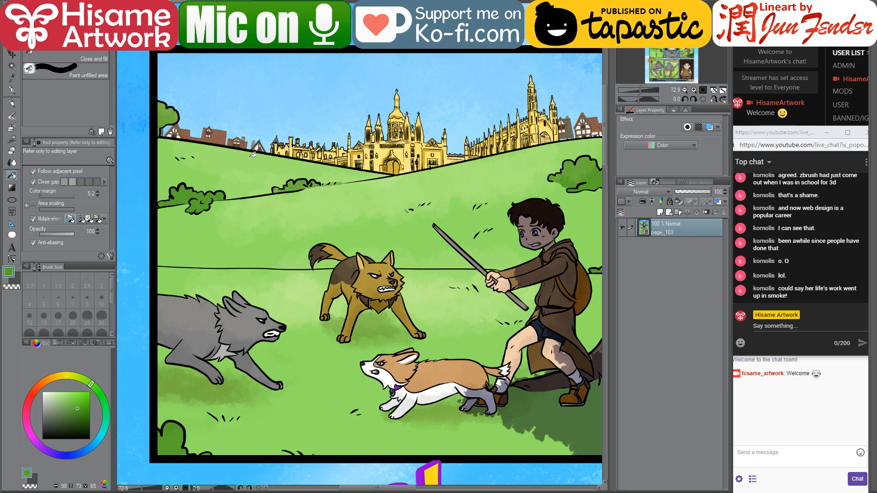
pyautogui.hotkey('ctrl', 'Tab')
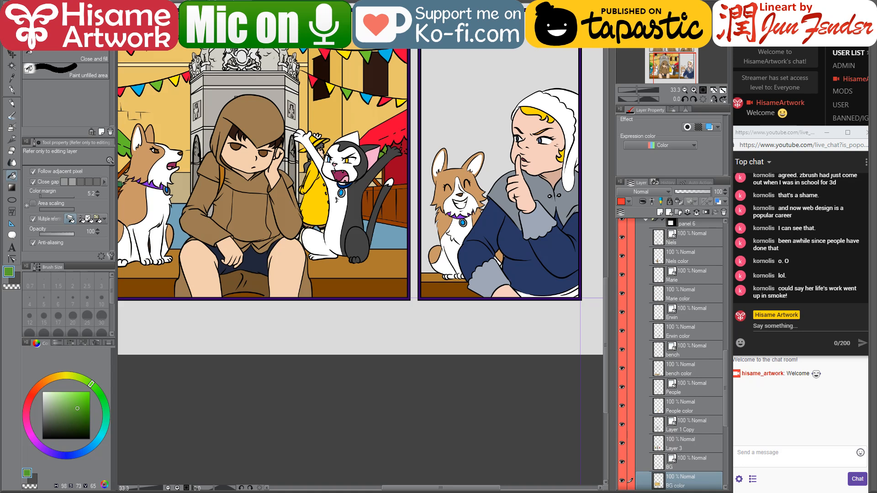
pyautogui.hotkey('ctrl', 'Tab')
pyautogui.hotkey('ctrl', '0')
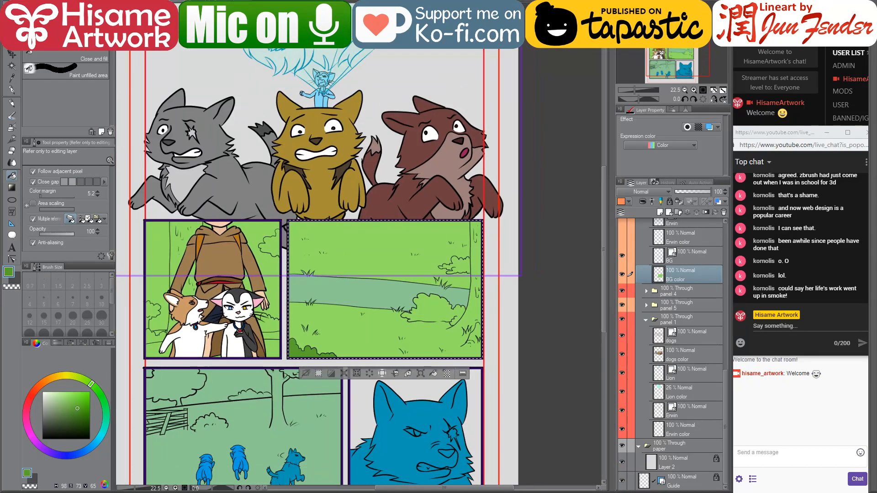
pyautogui.hotkey('ctrl', 'Tab')
pyautogui.scroll(-4, 298, 132)
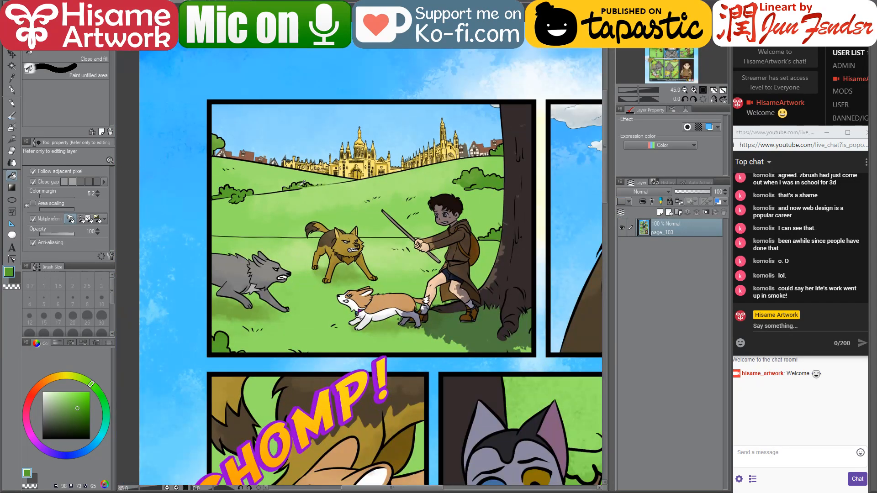
pyautogui.scroll(4, 503, 223)
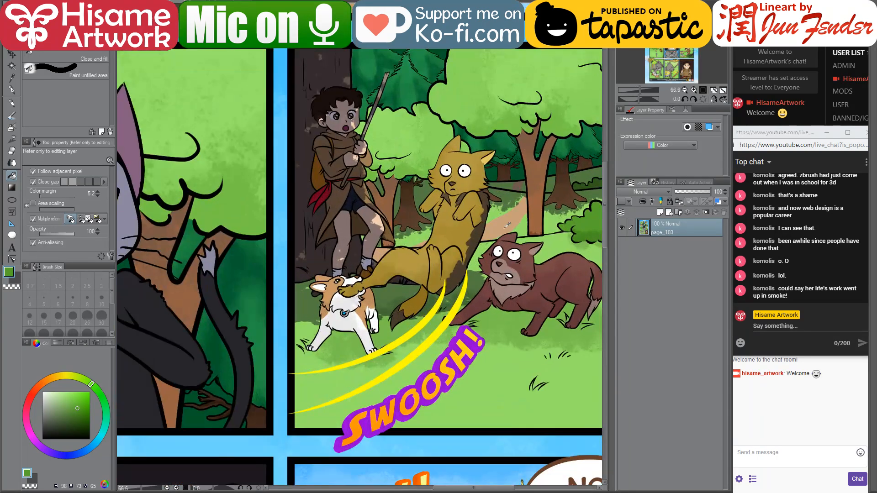
pyautogui.scroll(1, 507, 225)
pyautogui.keyDown('alt'); pyautogui.click(512, 214); pyautogui.keyUp('alt')
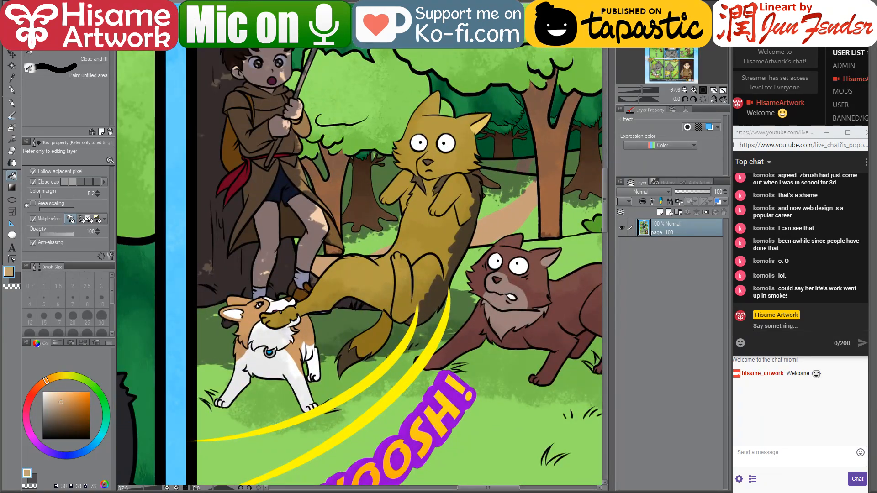
pyautogui.hotkey('ctrl', 'Tab')
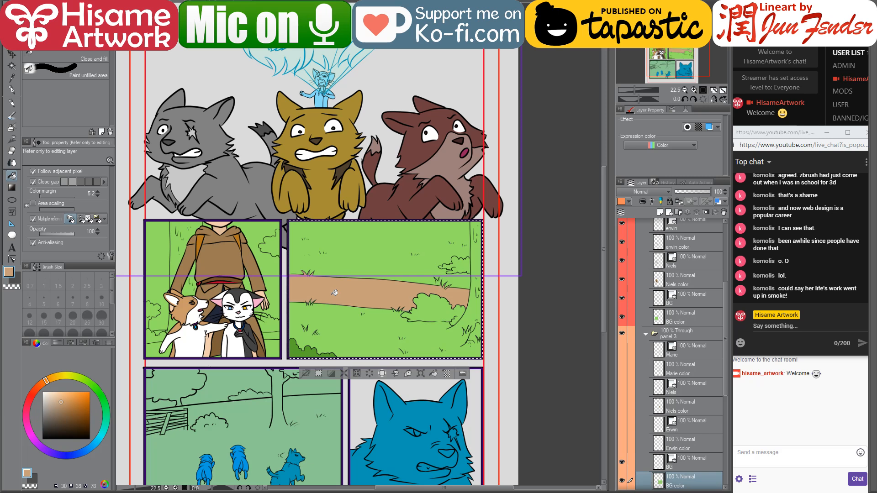
# Pick up the dark green (98/73/65) again from the filled bush in panel 3's lower-left corner
pyautogui.scroll(1, 332, 288)
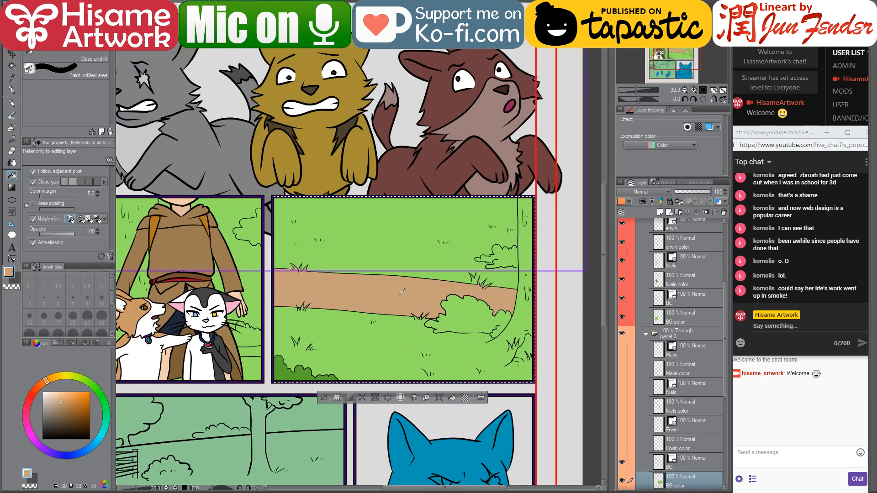
pyautogui.scroll(3, 402, 291)
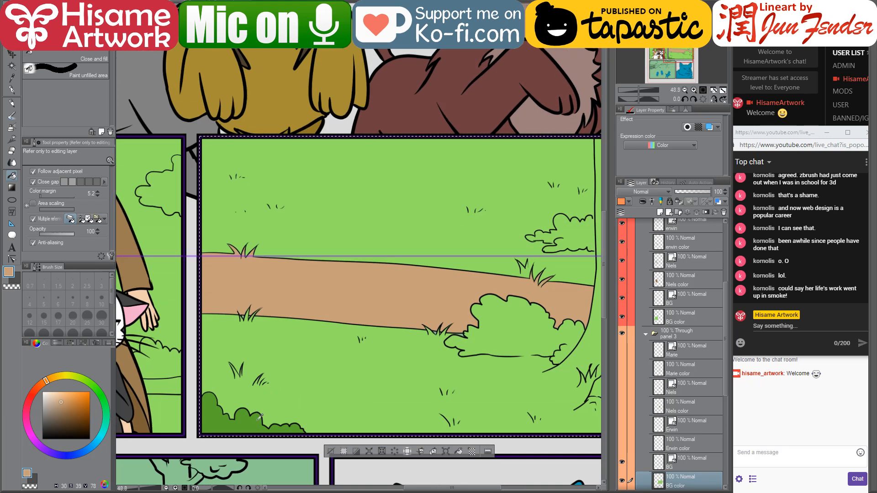
pyautogui.keyDown('alt'); pyautogui.click(261, 416); pyautogui.keyUp('alt')
pyautogui.hscroll(3, 494, 242)
pyautogui.scroll(1, 495, 242)
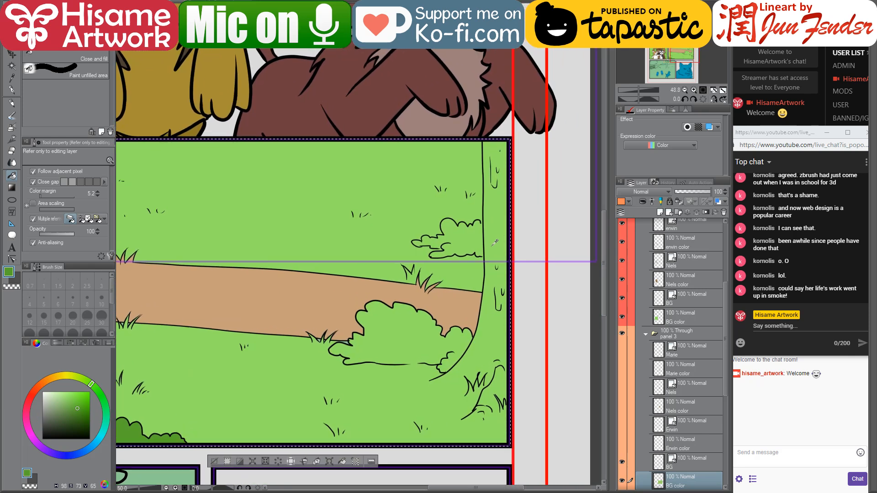
pyautogui.scroll(5, 494, 243)
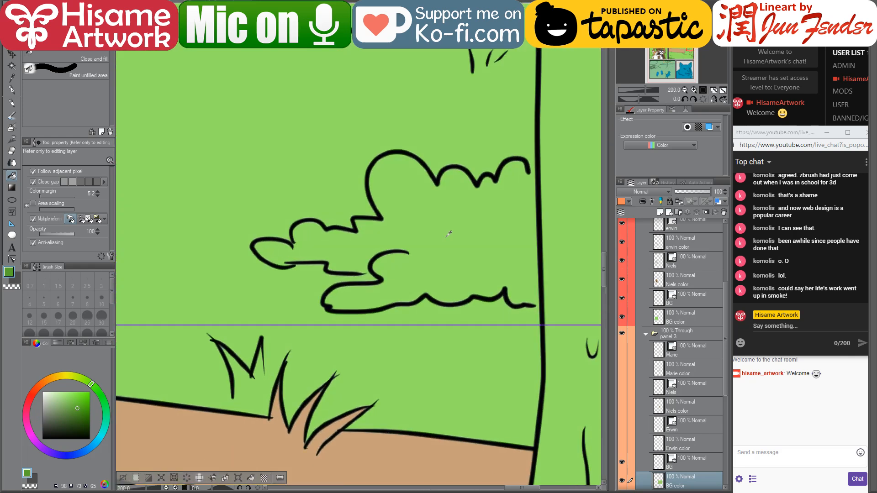
# Close the gaps in the distant bush's outline on the BG line art layer by extending its line ends with the Control point tool
pyautogui.click(681, 462)
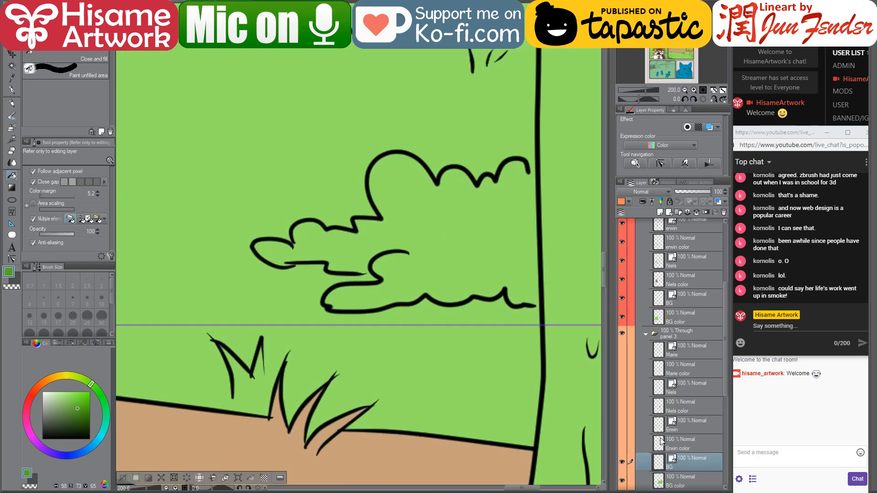
pyautogui.click(12, 258)
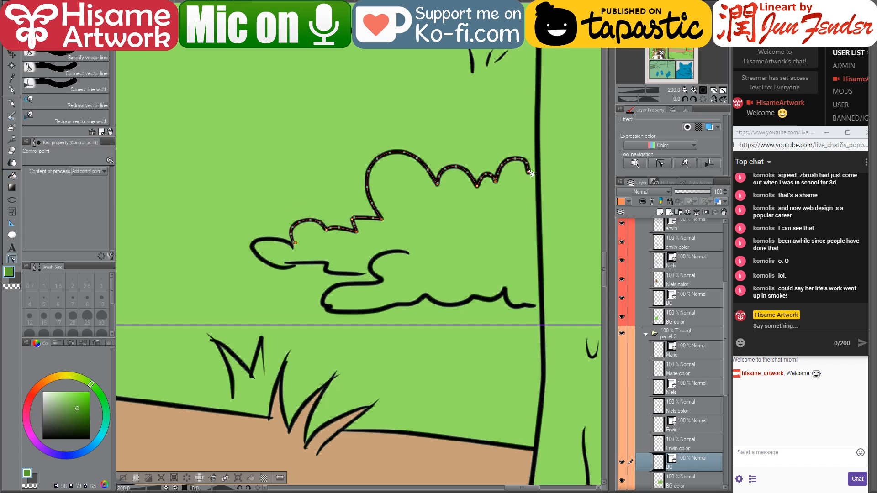
pyautogui.click(537, 165)
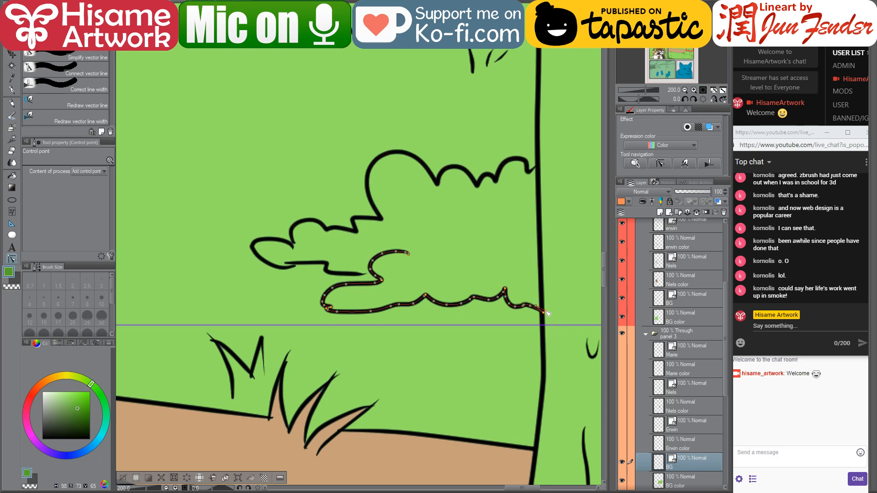
pyautogui.click(544, 313)
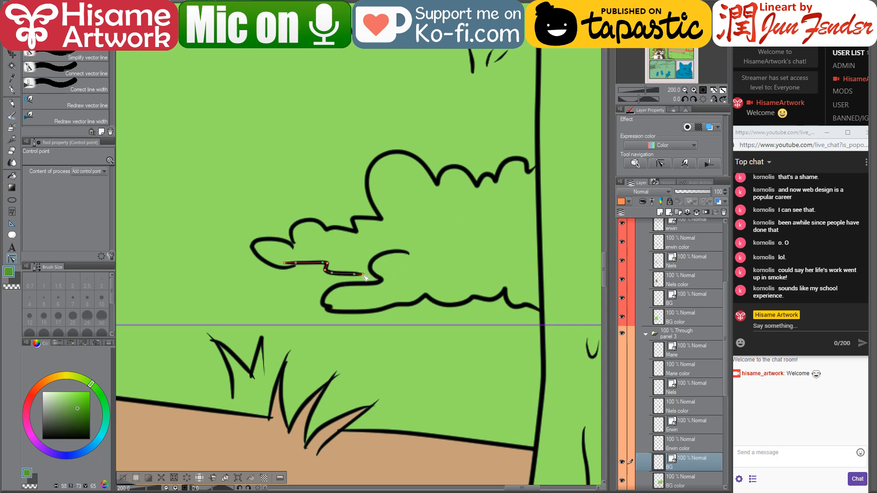
pyautogui.moveTo(364, 274); pyautogui.dragTo(372, 274)
pyautogui.scroll(-4, 365, 252)
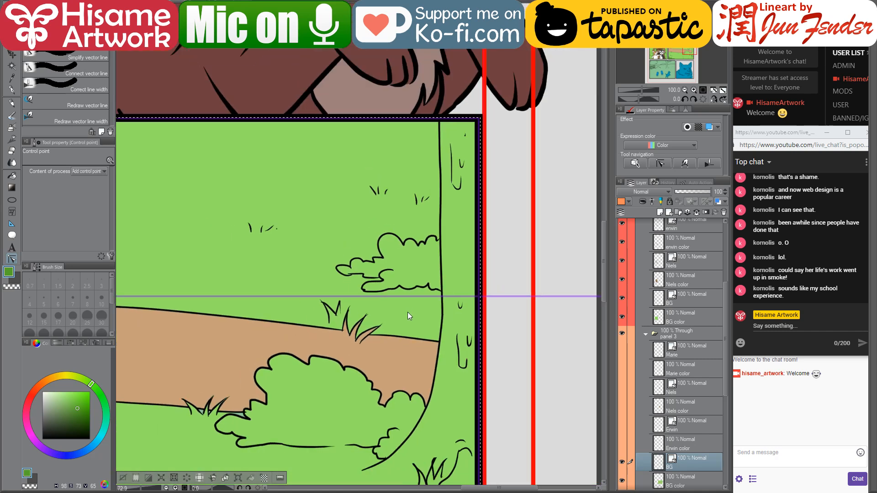
# Fill the distant bush beside the tree trunk with the dark green on the BG color layer
pyautogui.moveTo(342, 249); pyautogui.dragTo(393, 233)
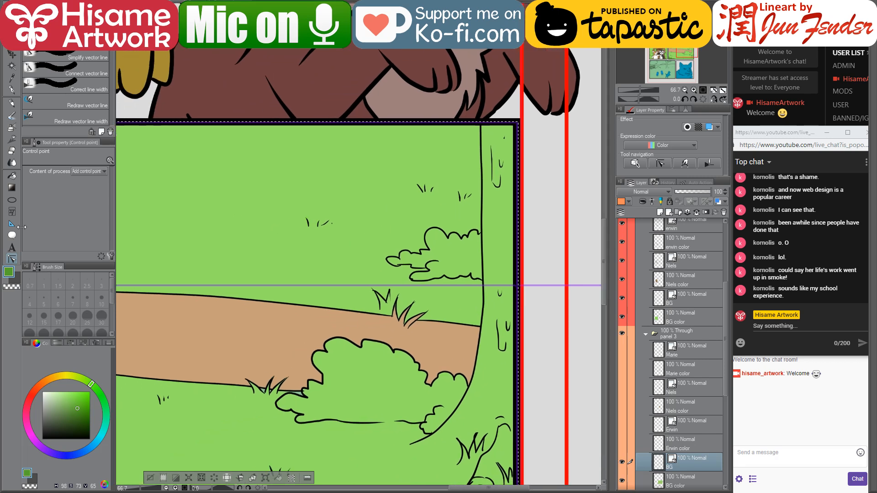
pyautogui.click(10, 178)
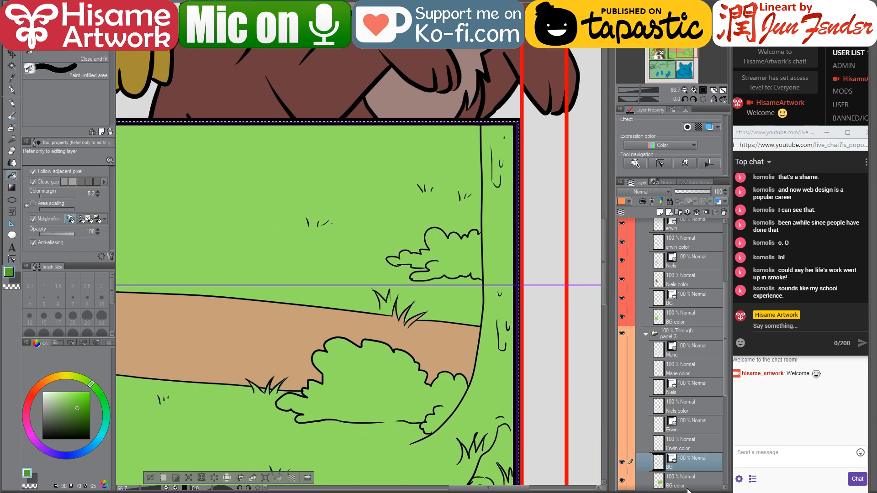
pyautogui.hotkey('alt', '[')
pyautogui.click(471, 255)
pyautogui.moveTo(457, 273); pyautogui.dragTo(482, 246)
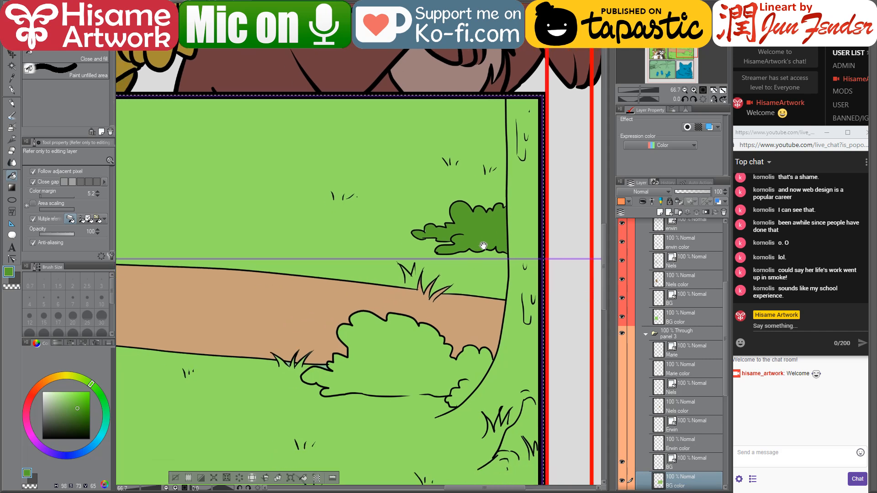
# Touch up the dark green in the distant bush's narrow lobes with the G-pen at size 12
pyautogui.scroll(5, 437, 232)
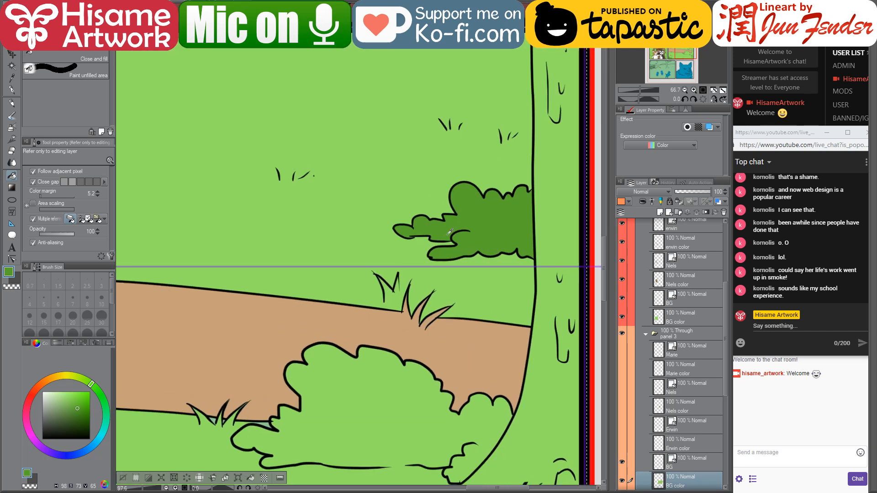
pyautogui.click(12, 90)
pyautogui.press(']')
pyautogui.press(']')
pyautogui.press(']')
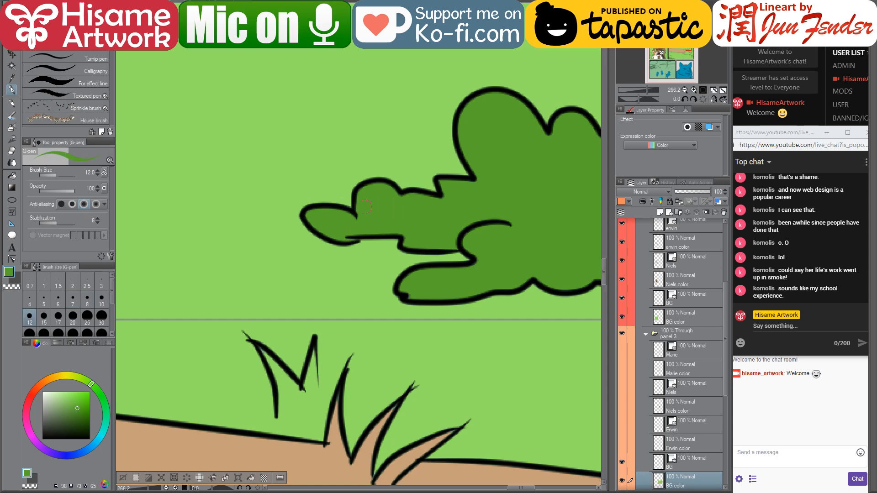
pyautogui.scroll(-8, 364, 207)
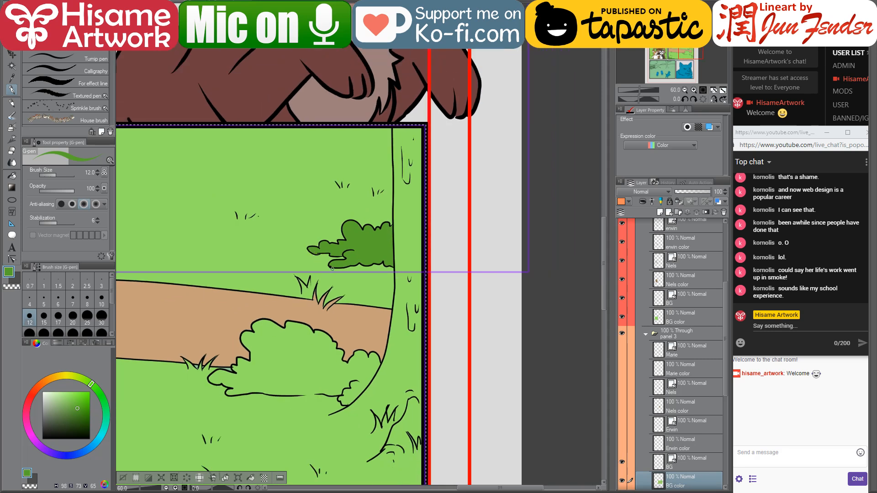
# Fill the unpainted gaps between the grass tuft and the large bush at the path's lower edge with light green, using the G-pen at size 20
pyautogui.moveTo(332, 220); pyautogui.dragTo(515, 177)
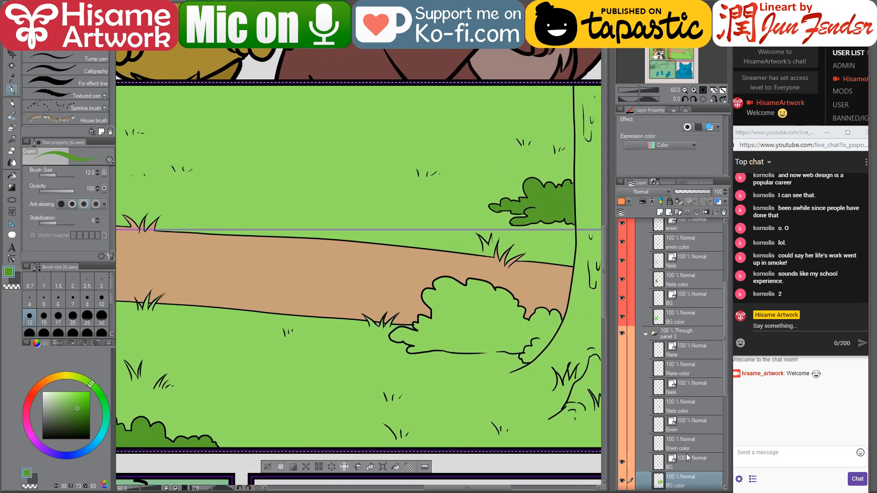
pyautogui.scroll(-3, 688, 457)
pyautogui.scroll(4, 362, 301)
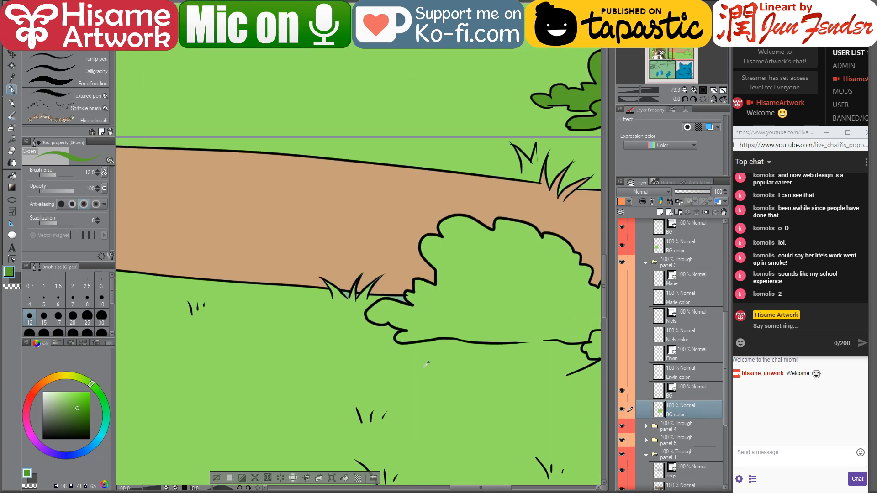
pyautogui.scroll(3, 378, 302)
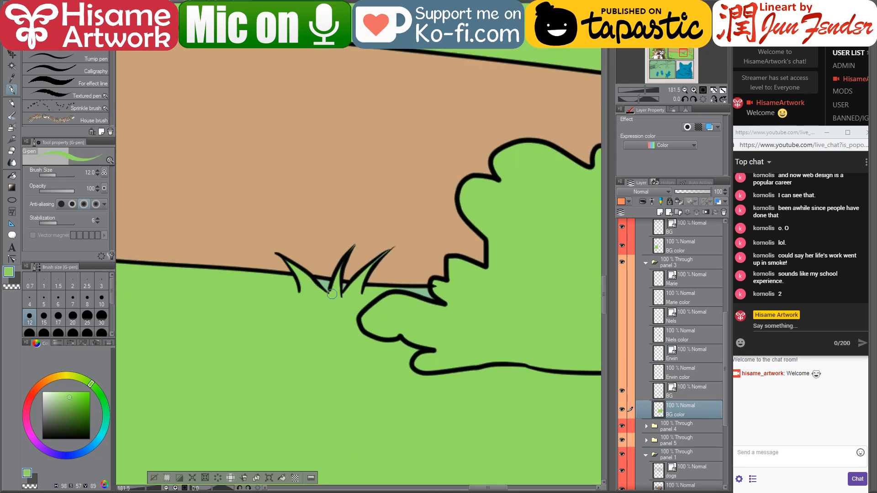
pyautogui.press(']')
pyautogui.press(']')
pyautogui.press(']')
pyautogui.click(318, 284)
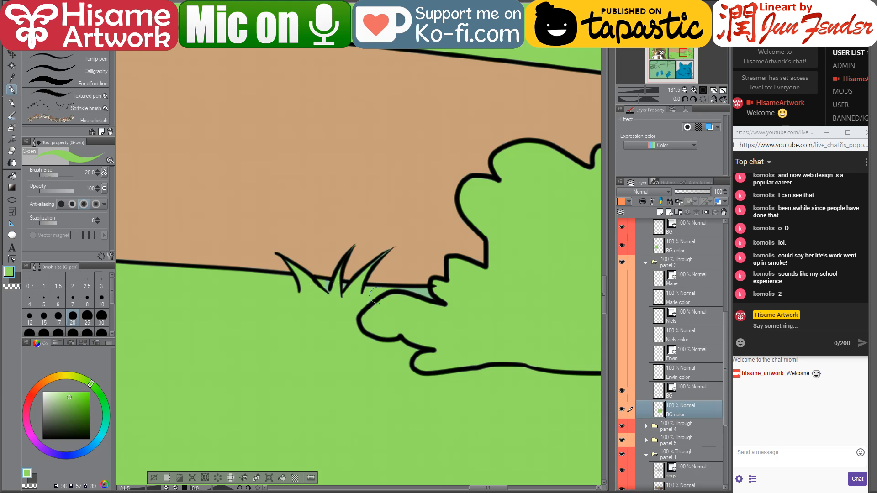
pyautogui.keyDown('shift'); pyautogui.click(384, 295); pyautogui.keyUp('shift')
pyautogui.keyDown('shift'); pyautogui.click(447, 296); pyautogui.keyUp('shift')
pyautogui.click(681, 389)
pyautogui.click(11, 259)
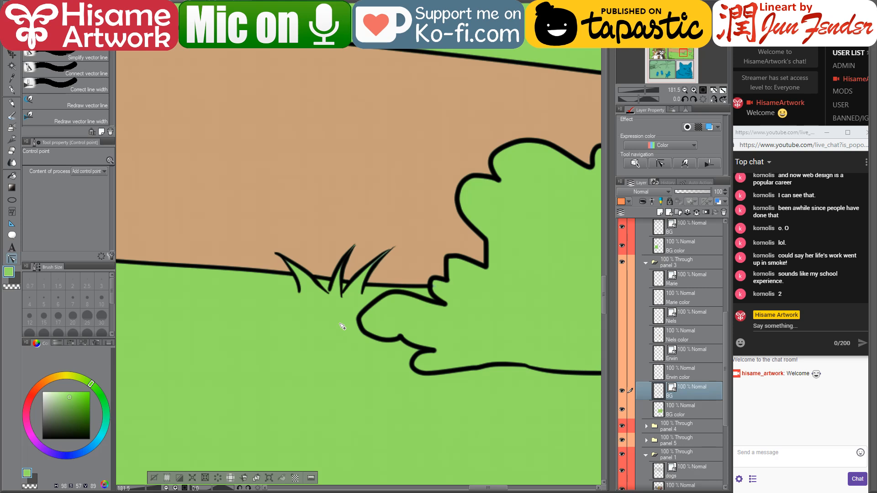
pyautogui.scroll(-5, 342, 326)
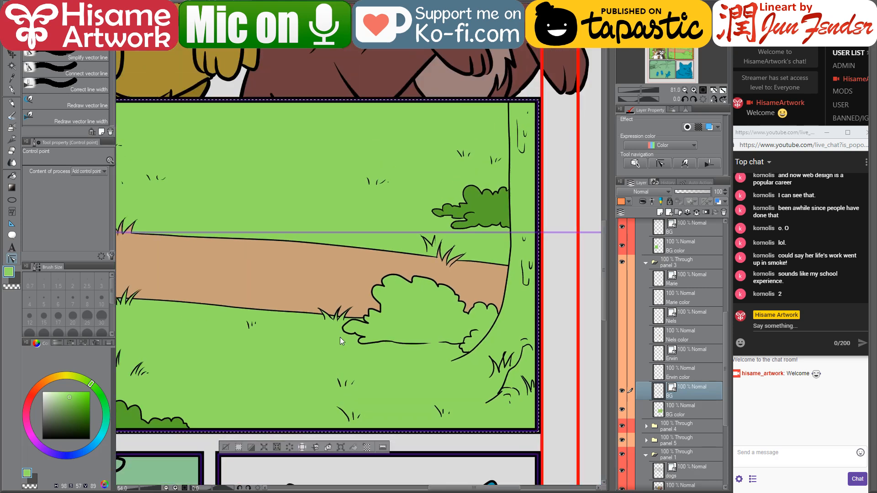
# Paint light green inside the thin grass blades beside the large bush on the BG color layer, with the G-pen at sizes 7 and 4
pyautogui.scroll(3, 369, 332)
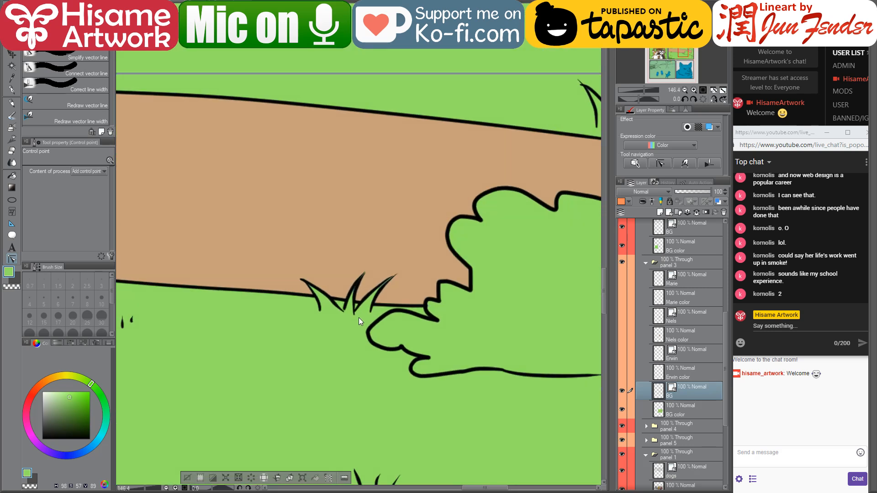
pyautogui.scroll(4, 309, 327)
pyautogui.click(679, 406)
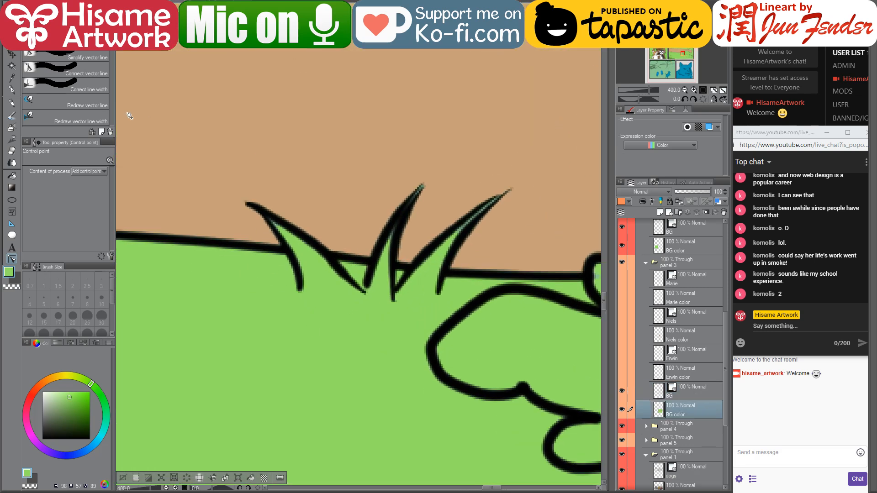
pyautogui.click(12, 90)
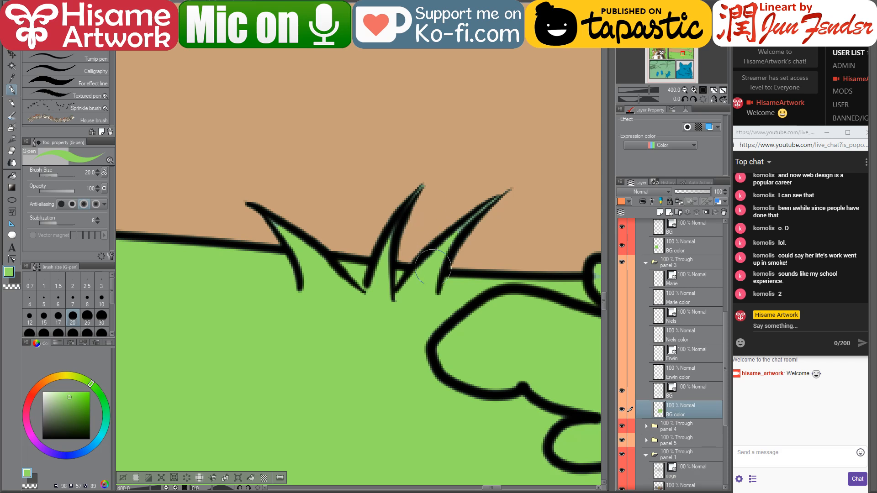
pyautogui.press('[')
pyautogui.press('[')
pyautogui.press('[')
pyautogui.press('[')
pyautogui.press('[')
pyautogui.press('[')
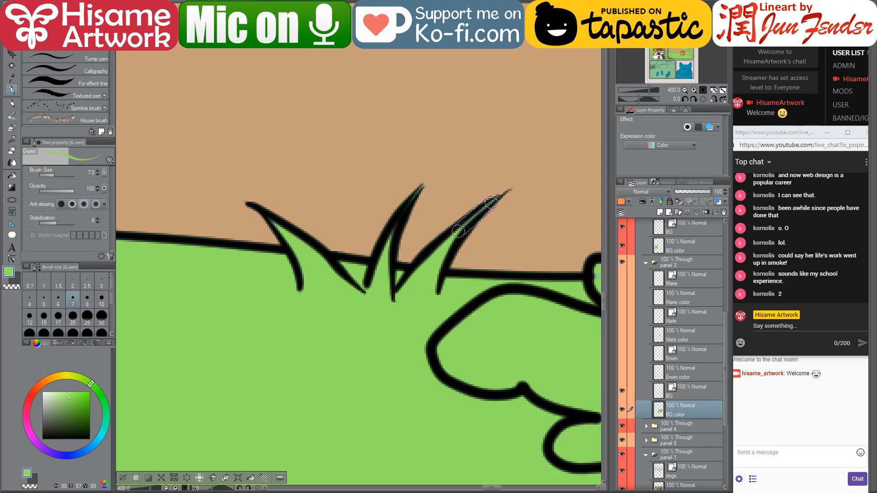
pyautogui.press('[')
pyautogui.press('[')
pyautogui.press('[')
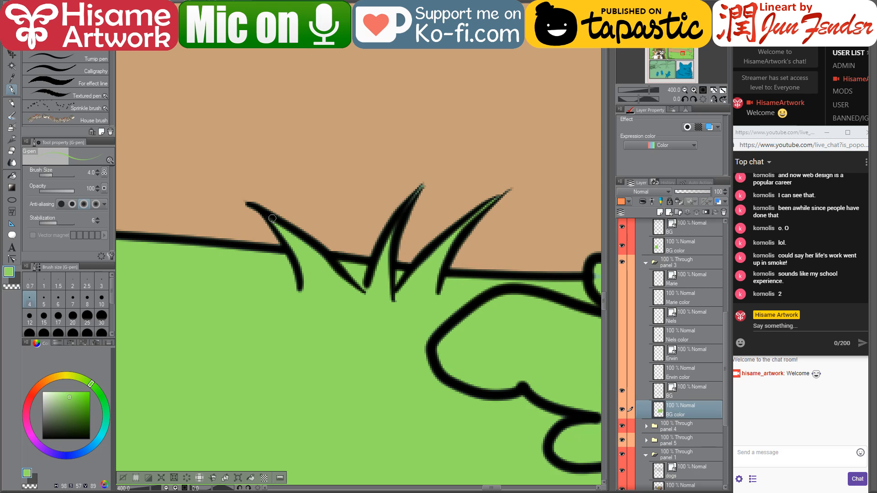
# Pick up the path's tan (30/39/78) and clean up the color around the grass blade tips with the G-pen at size 7
pyautogui.keyDown('alt'); pyautogui.click(283, 185); pyautogui.keyUp('alt')
pyautogui.press(']')
pyautogui.press(']')
pyautogui.press(']')
pyautogui.press(']')
pyautogui.press(']')
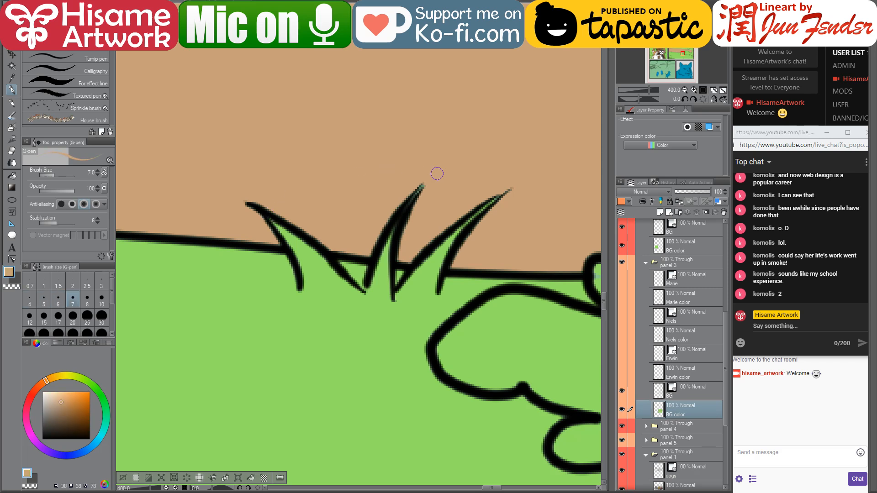
pyautogui.moveTo(426, 176); pyautogui.dragTo(413, 219)
pyautogui.moveTo(512, 199); pyautogui.dragTo(520, 182)
# Touch up the spot where the path's lower edge meets the large bush, picking up the light green with the G-pen at size 10
pyautogui.moveTo(517, 191); pyautogui.dragTo(294, 278)
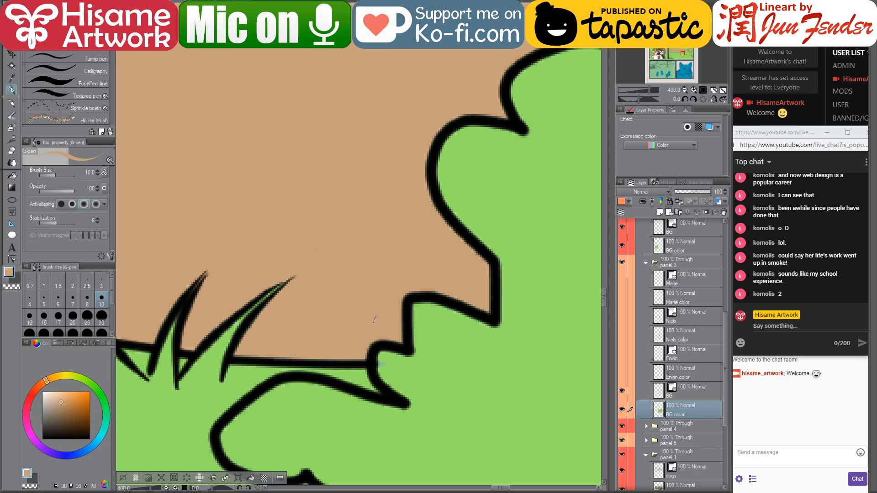
pyautogui.keyDown('alt'); pyautogui.click(392, 364); pyautogui.keyUp('alt')
pyautogui.scroll(-5, 452, 331)
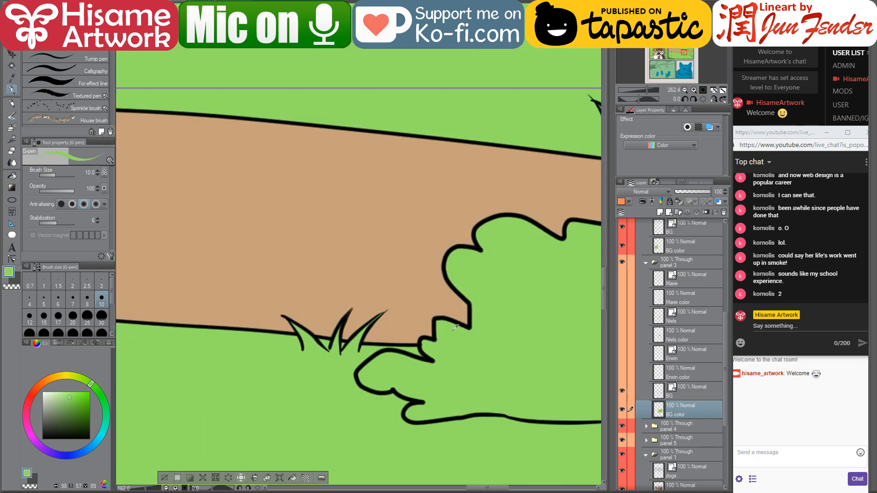
# Pick up the dark green (98/73/65) from the lower-left bush and bridge the gap in the large bush's bottom outline with a size 40 G-pen stroke
pyautogui.scroll(-5, 456, 328)
pyautogui.keyDown('alt'); pyautogui.click(297, 388); pyautogui.keyUp('alt')
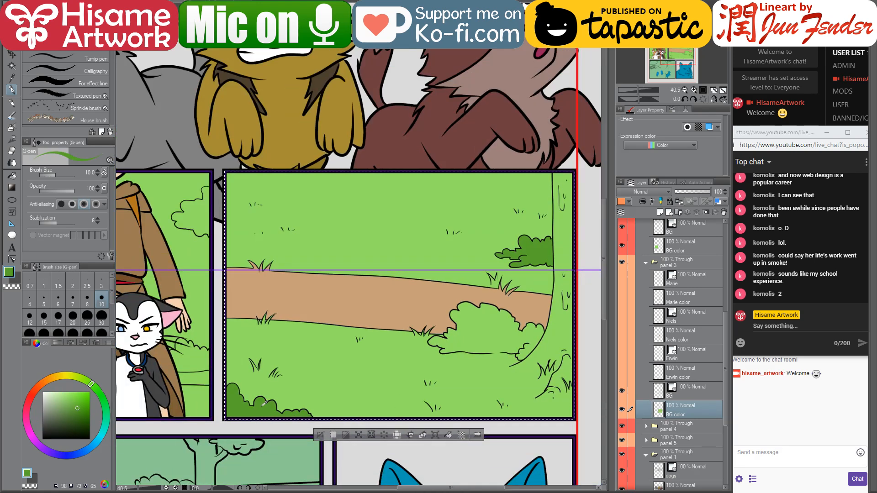
pyautogui.scroll(5, 544, 347)
pyautogui.moveTo(382, 307)
pyautogui.mouseDown()
pyautogui.moveTo(346, 325)
pyautogui.moveTo(371, 323)
pyautogui.mouseUp()
pyautogui.press(']')
pyautogui.press(']')
pyautogui.press(']')
pyautogui.press(']')
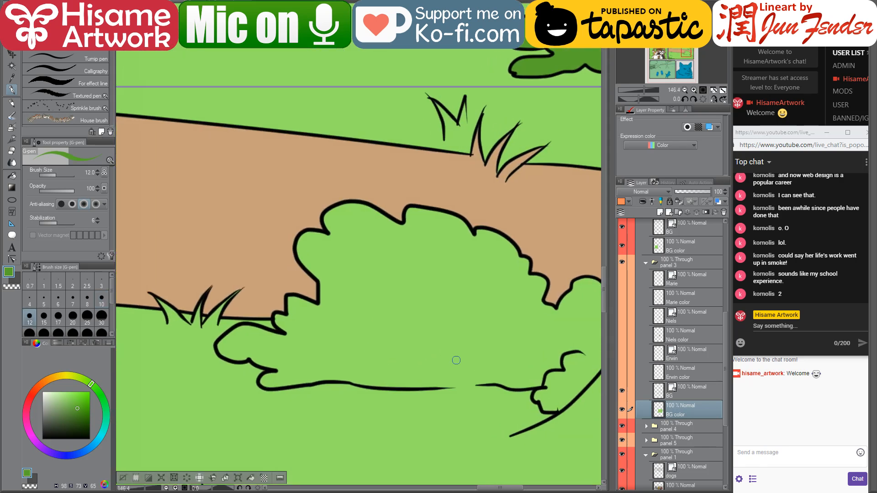
pyautogui.press(']')
pyautogui.press(']')
pyautogui.press(']')
pyautogui.click(438, 376)
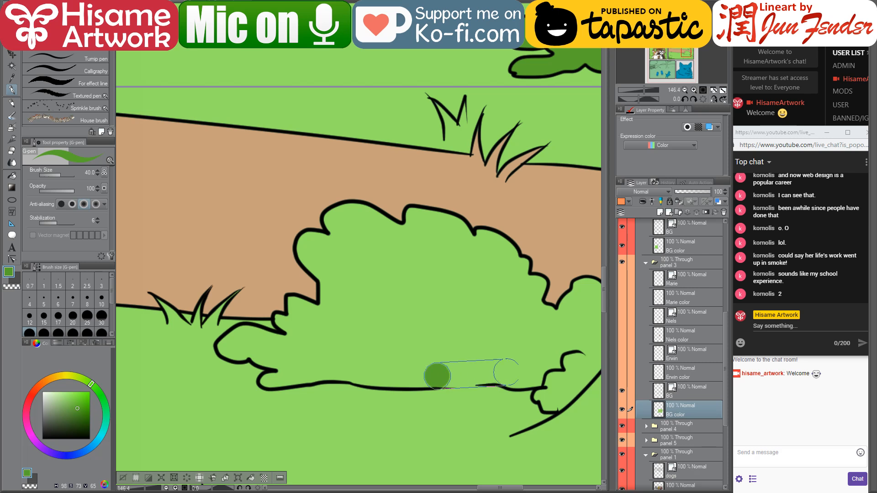
pyautogui.keyDown('shift'); pyautogui.click(502, 369); pyautogui.keyUp('shift')
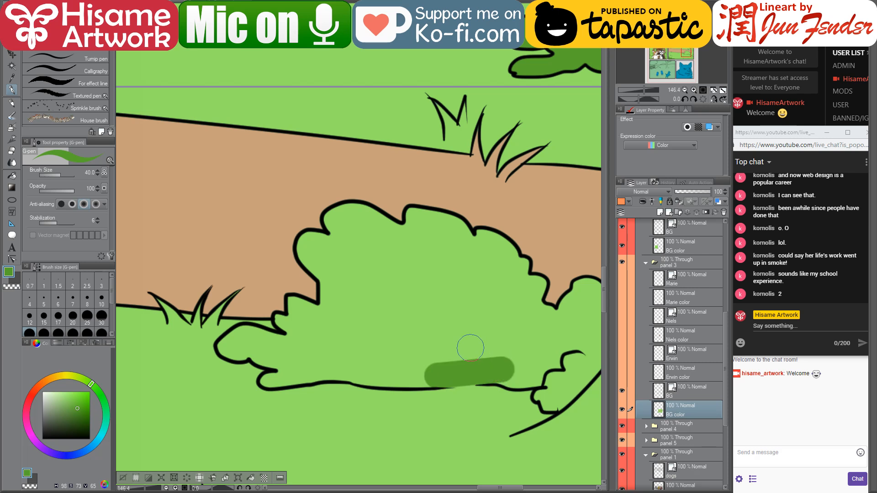
# Fill the large bush in front of the path with the dark green on the BG color layer
pyautogui.click(14, 177)
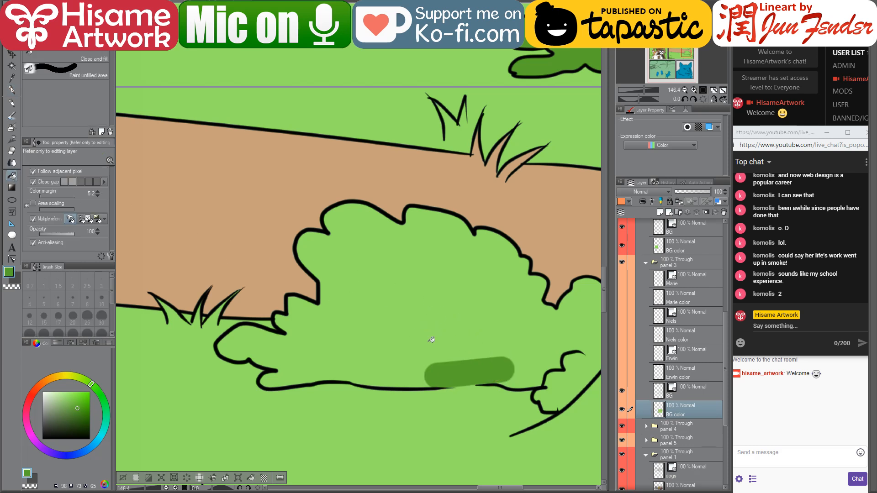
pyautogui.click(432, 336)
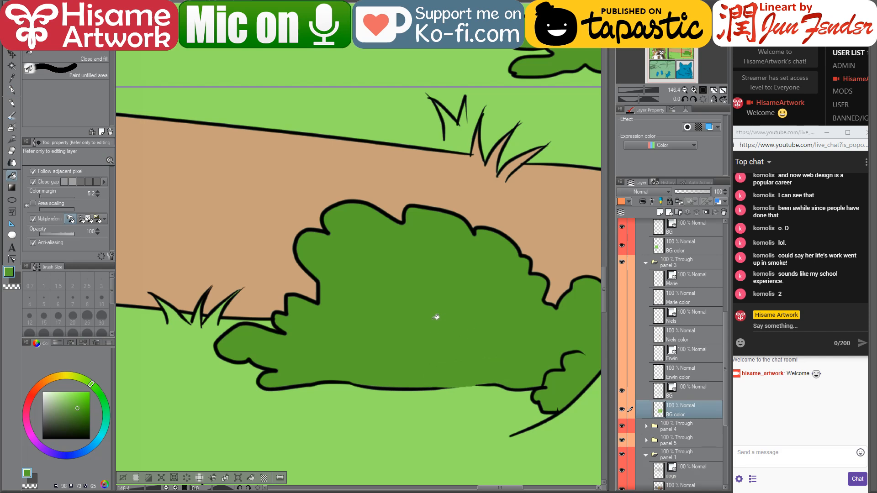
pyautogui.scroll(-4, 331, 409)
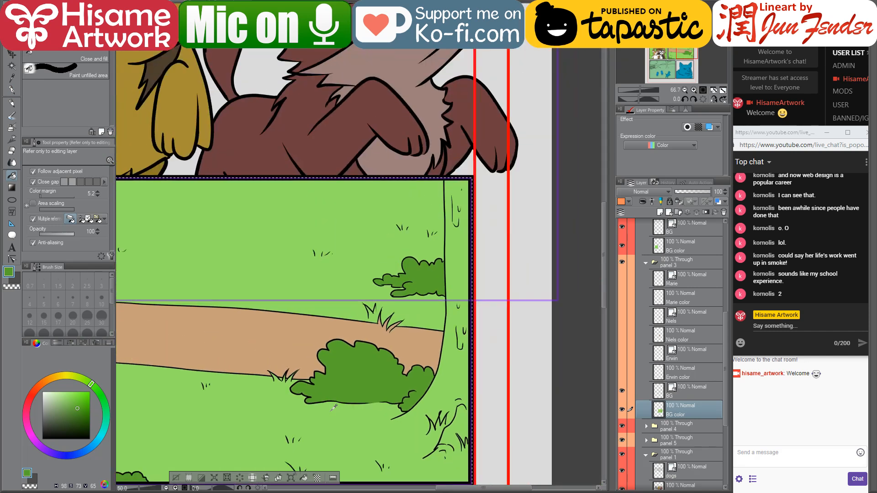
pyautogui.moveTo(364, 385); pyautogui.dragTo(413, 386)
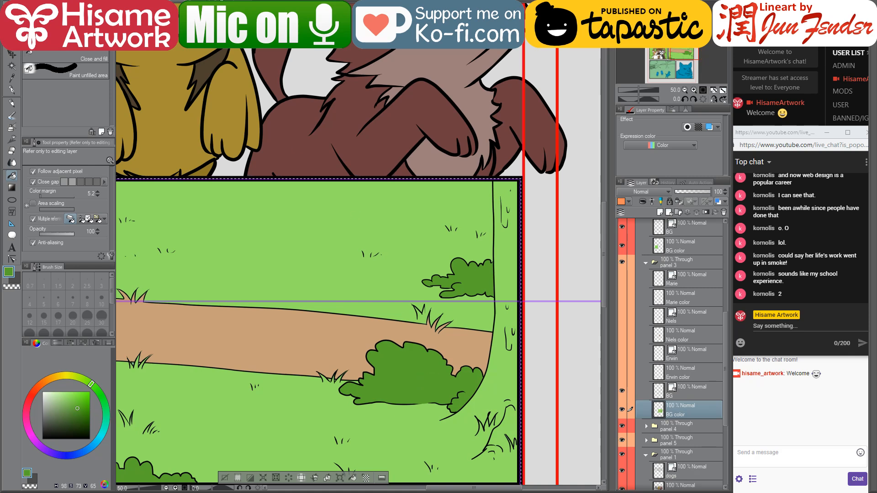
# Pick up the brown (23/24/37) of the tree trunk's lit edge from page_103 and return to the comic page
pyautogui.hotkey('ctrl', 'Tab')
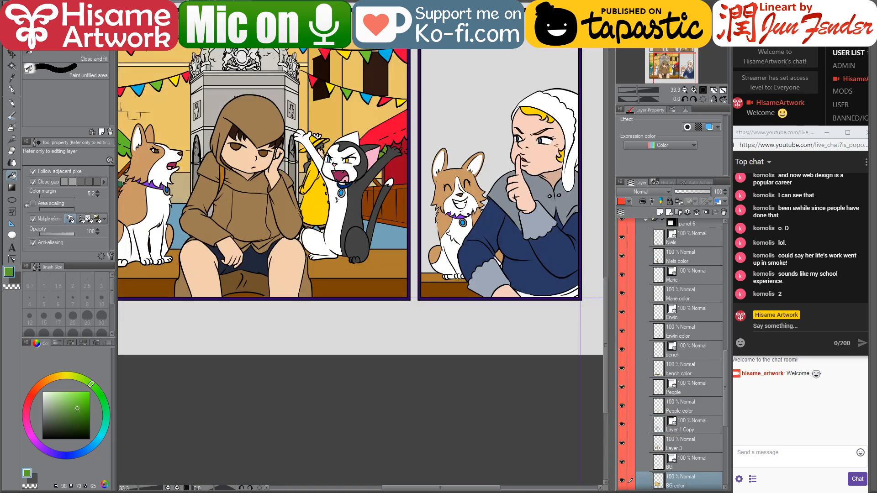
pyautogui.hotkey('ctrl', 'Tab')
pyautogui.scroll(-6, 476, 336)
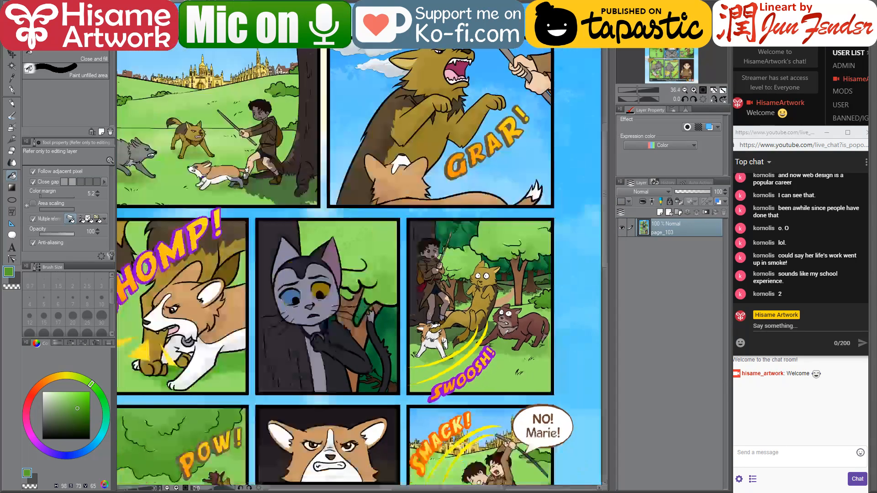
pyautogui.scroll(4, 474, 345)
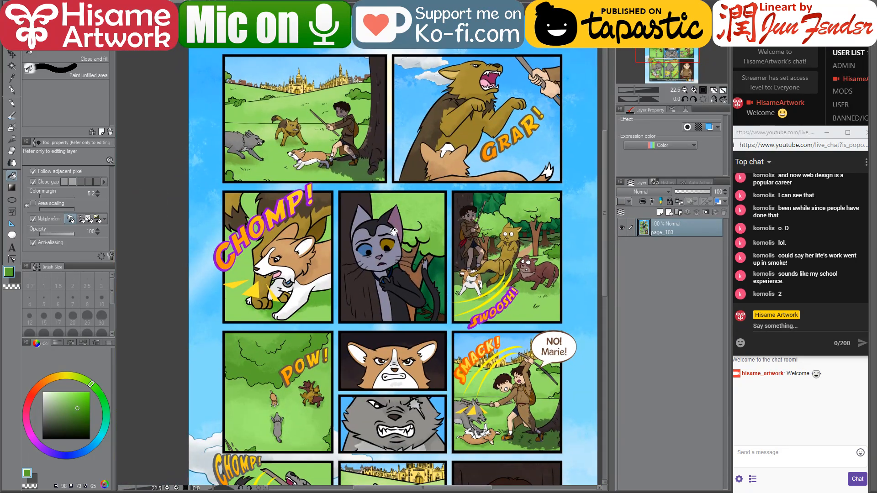
pyautogui.scroll(5, 411, 215)
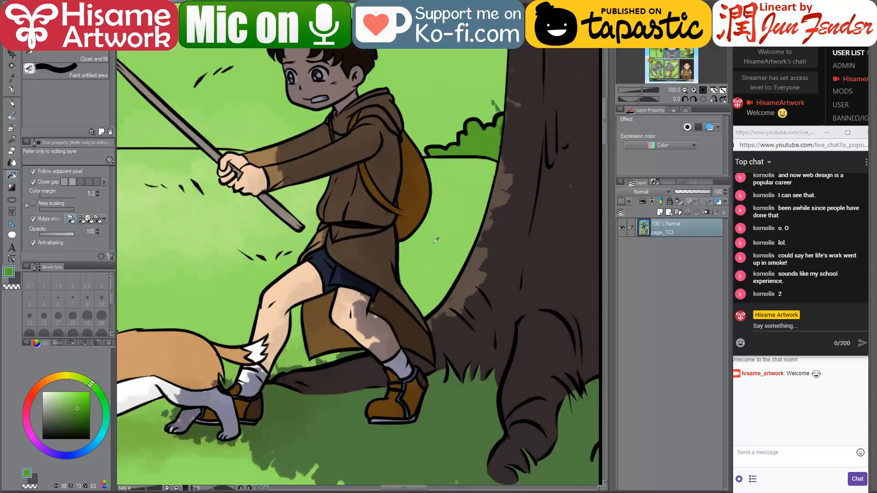
pyautogui.keyDown('alt'); pyautogui.click(477, 253); pyautogui.keyUp('alt')
pyautogui.click(182, 1)
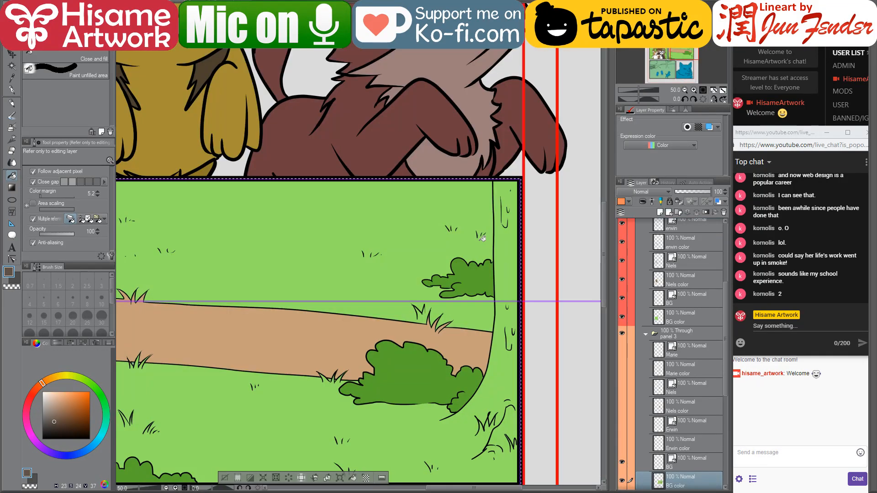
# Paint the tree trunk's inner edge brown with the G-pen at size 60, from the panel top down to the root beside the large bush
pyautogui.scroll(3, 527, 390)
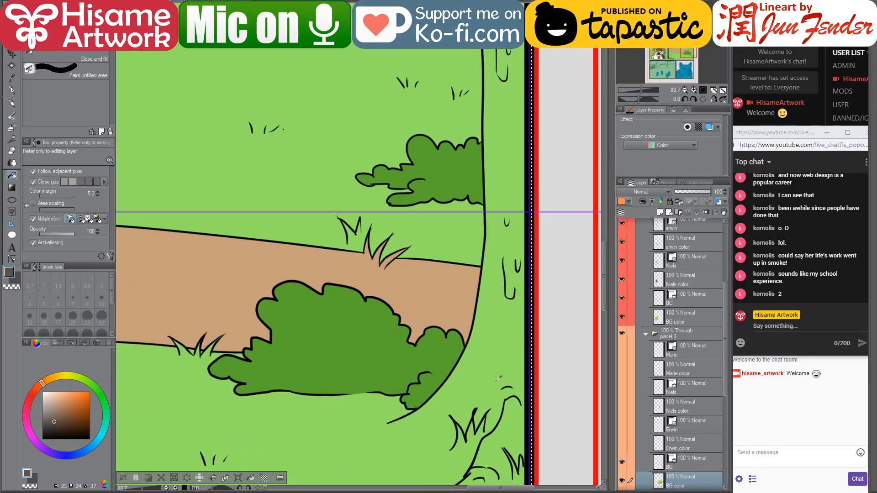
pyautogui.moveTo(407, 118); pyautogui.dragTo(391, 164)
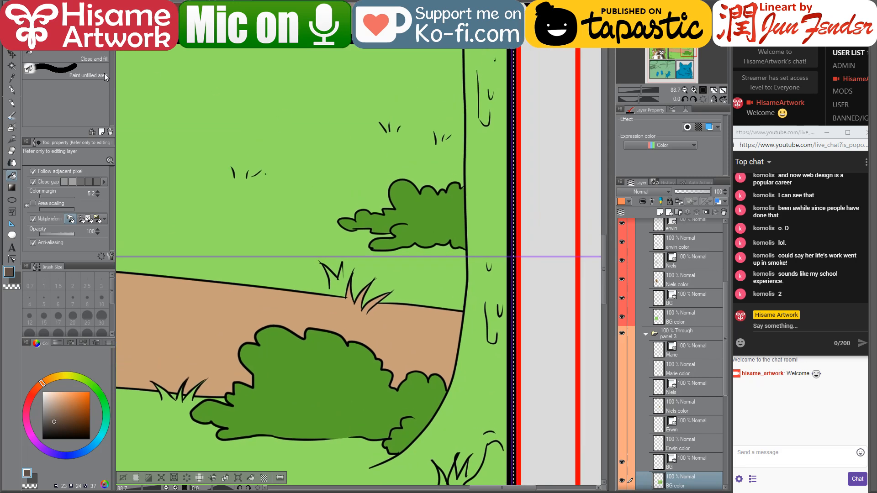
pyautogui.click(12, 90)
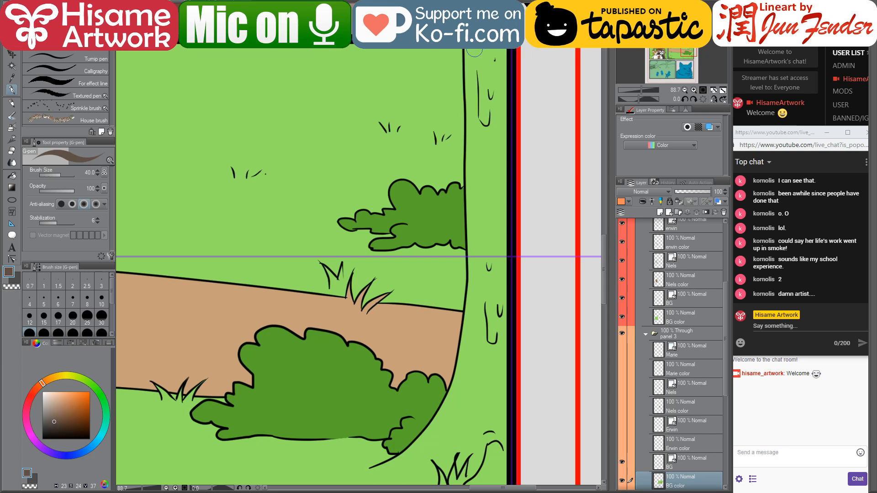
pyautogui.press(']')
pyautogui.press(']')
pyautogui.moveTo(475, 48); pyautogui.dragTo(475, 322)
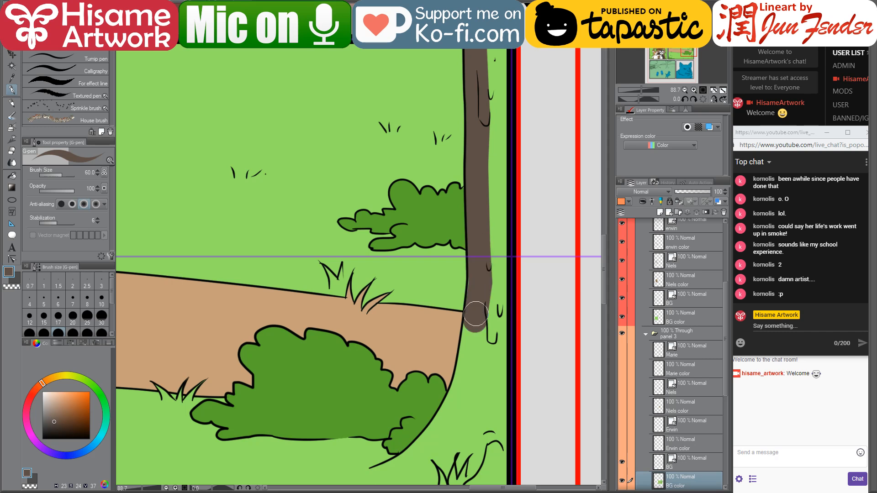
pyautogui.scroll(3, 475, 321)
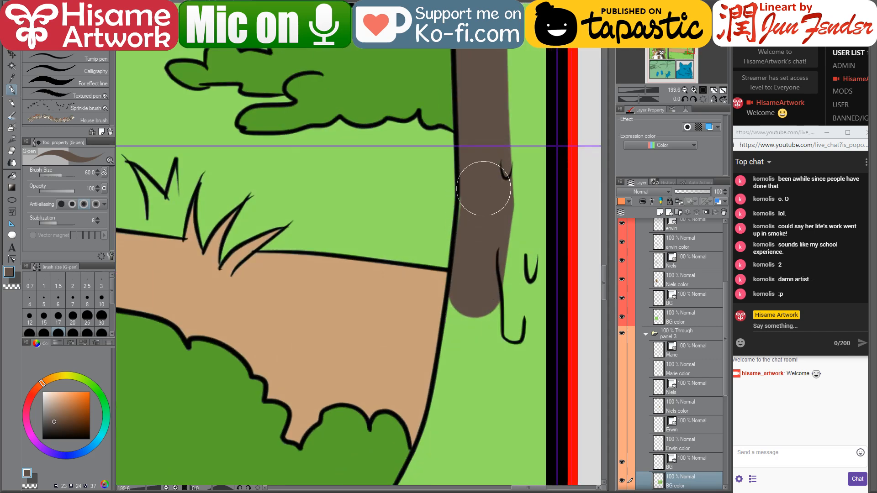
pyautogui.moveTo(479, 305)
pyautogui.mouseDown()
pyautogui.moveTo(515, 174)
pyautogui.moveTo(524, 103)
pyautogui.mouseUp()
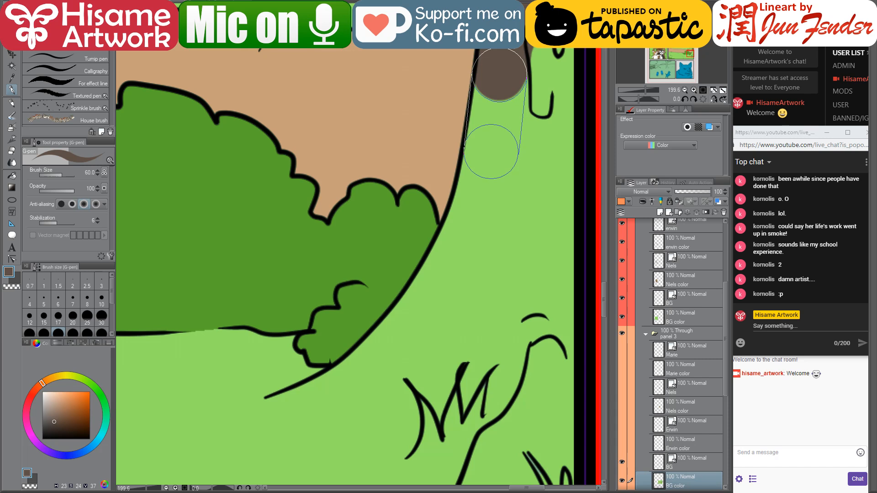
pyautogui.moveTo(491, 152)
pyautogui.mouseDown()
pyautogui.moveTo(471, 237)
pyautogui.moveTo(474, 222)
pyautogui.moveTo(419, 329)
pyautogui.moveTo(431, 298)
pyautogui.moveTo(400, 347)
pyautogui.moveTo(333, 408)
pyautogui.mouseUp()
pyautogui.moveTo(419, 286); pyautogui.dragTo(382, 359)
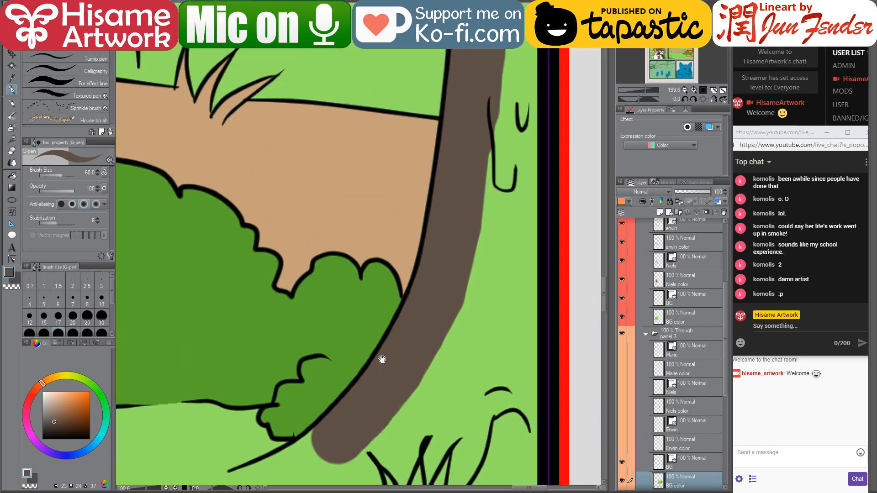
# Cover the rest of the tree trunk up to the panel border with brown G-pen strokes, enlarging the brush to size 100
pyautogui.scroll(-4, 382, 359)
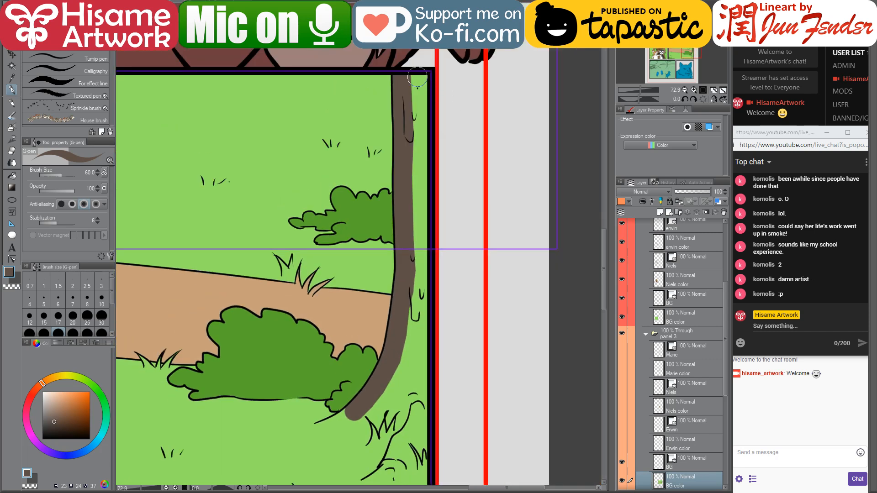
pyautogui.moveTo(417, 77)
pyautogui.mouseDown()
pyautogui.moveTo(422, 129)
pyautogui.moveTo(425, 78)
pyautogui.moveTo(415, 220)
pyautogui.mouseUp()
pyautogui.press(']')
pyautogui.press(']')
pyautogui.press(']')
pyautogui.moveTo(429, 158)
pyautogui.mouseDown()
pyautogui.moveTo(422, 355)
pyautogui.moveTo(411, 289)
pyautogui.moveTo(409, 370)
pyautogui.mouseUp()
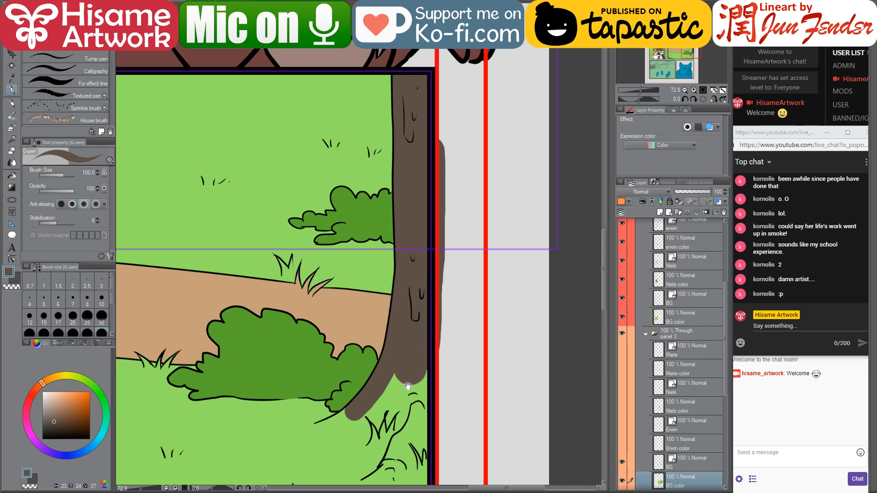
# Extend the brown from the trunk base down into the front root with the G-pen at size 50
pyautogui.moveTo(343, 385); pyautogui.dragTo(344, 254)
pyautogui.scroll(2, 344, 254)
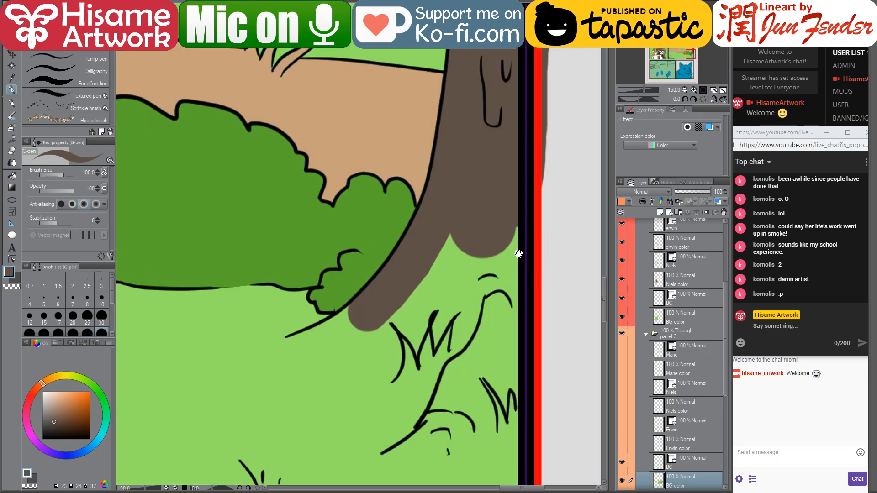
pyautogui.scroll(3, 512, 238)
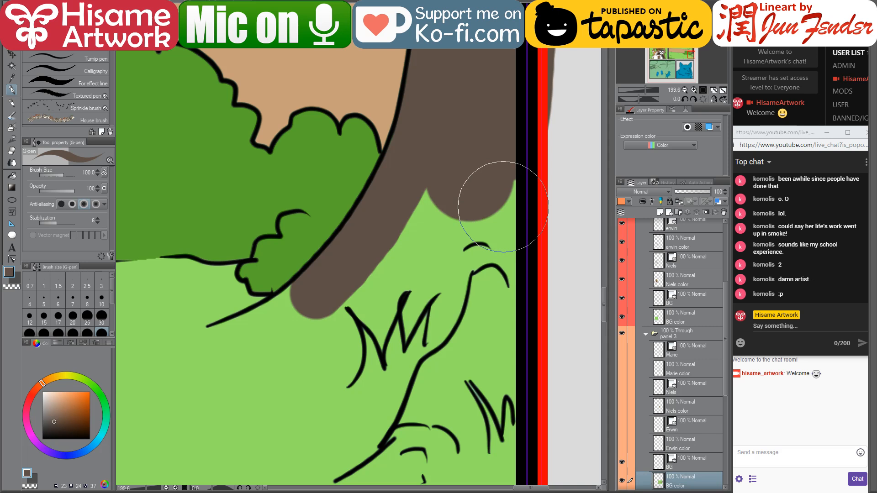
pyautogui.press('[')
pyautogui.press('[')
pyautogui.press('[')
pyautogui.press('[')
pyautogui.moveTo(475, 201)
pyautogui.mouseDown()
pyautogui.moveTo(498, 278)
pyautogui.moveTo(495, 289)
pyautogui.moveTo(495, 257)
pyautogui.moveTo(482, 315)
pyautogui.mouseUp()
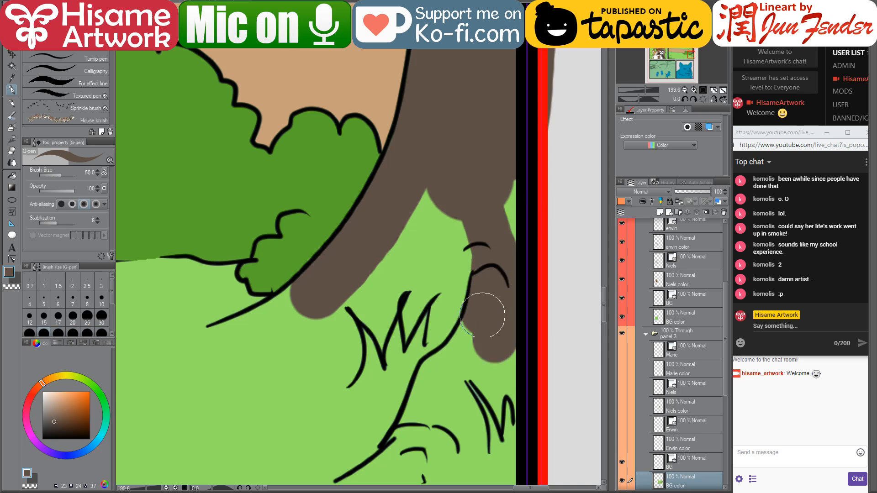
pyautogui.moveTo(512, 228); pyautogui.dragTo(523, 174)
pyautogui.moveTo(483, 289); pyautogui.dragTo(503, 225)
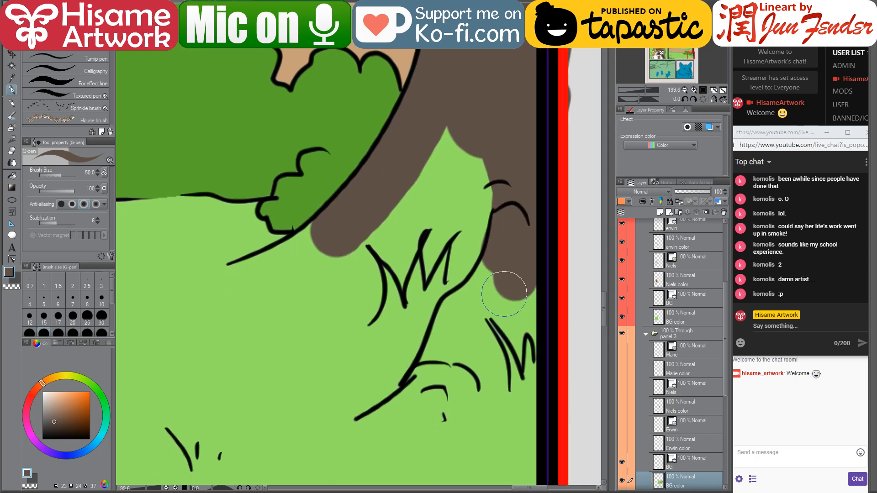
pyautogui.moveTo(505, 294)
pyautogui.mouseDown()
pyautogui.moveTo(506, 252)
pyautogui.moveTo(504, 275)
pyautogui.moveTo(501, 268)
pyautogui.moveTo(486, 293)
pyautogui.moveTo(462, 308)
pyautogui.moveTo(413, 402)
pyautogui.mouseUp()
# Fill the pointed tip of the front root with brown using the G-pen at size 17
pyautogui.scroll(1, 398, 422)
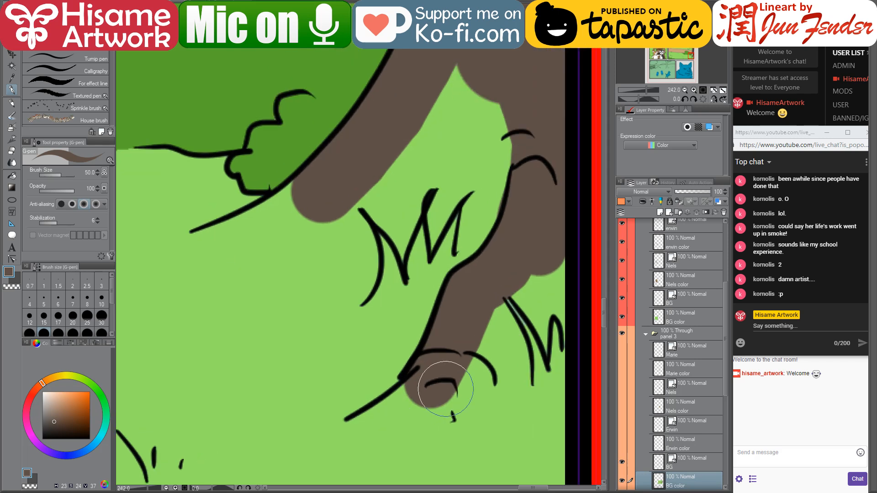
pyautogui.press('[')
pyautogui.press('[')
pyautogui.press('[')
pyautogui.press('[')
pyautogui.press('[')
pyautogui.moveTo(411, 388)
pyautogui.mouseDown()
pyautogui.moveTo(354, 421)
pyautogui.moveTo(390, 428)
pyautogui.moveTo(443, 402)
pyautogui.moveTo(382, 417)
pyautogui.moveTo(413, 399)
pyautogui.mouseUp()
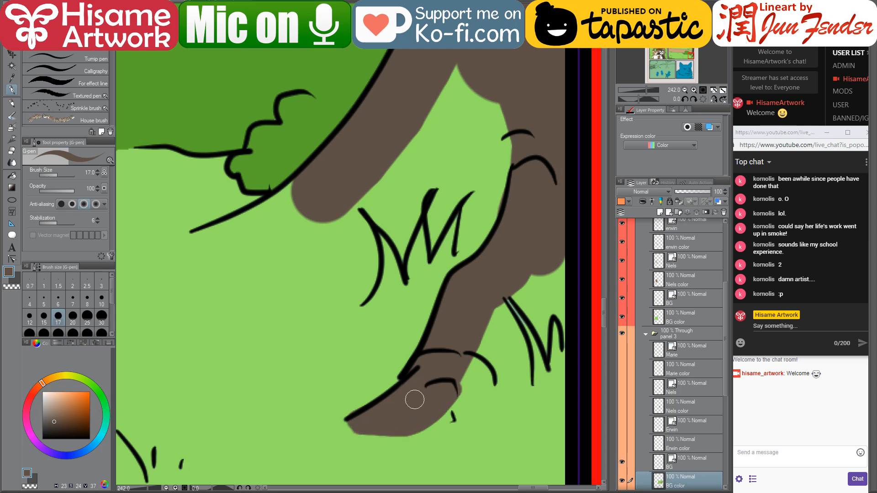
# Pick up the light green of the grass and clean the edge outside the front root's tip
pyautogui.keyDown('alt'); pyautogui.click(387, 387); pyautogui.keyUp('alt')
pyautogui.moveTo(357, 397); pyautogui.dragTo(340, 415)
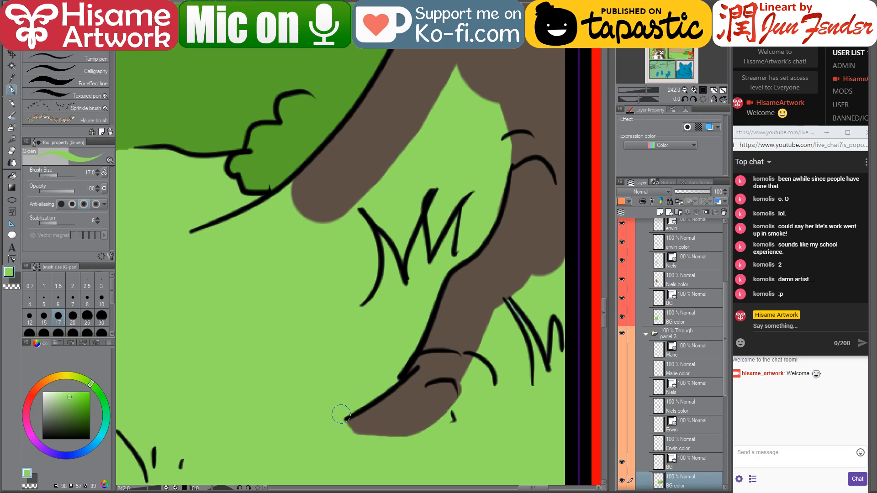
pyautogui.moveTo(451, 370); pyautogui.dragTo(425, 367)
# Pick up the tree brown again and widen the front root's lower edge up to the panel border with the G-pen at size 20
pyautogui.keyDown('alt'); pyautogui.click(388, 416); pyautogui.keyUp('alt')
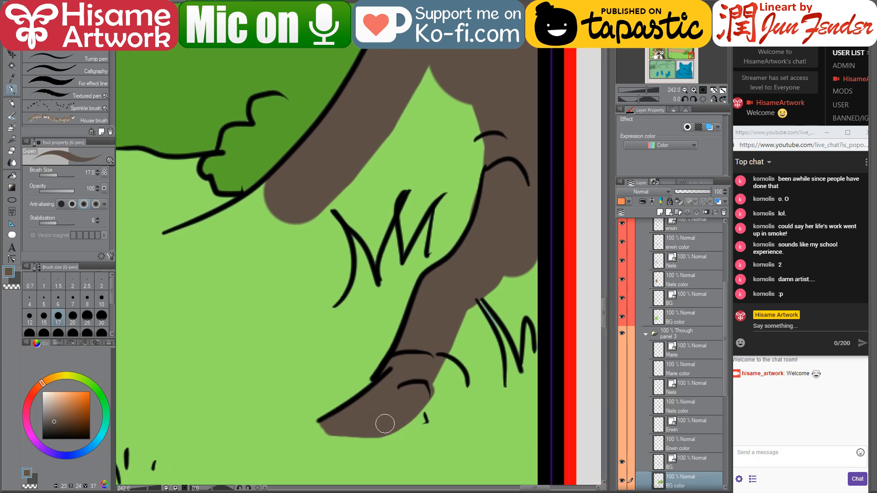
pyautogui.press(']')
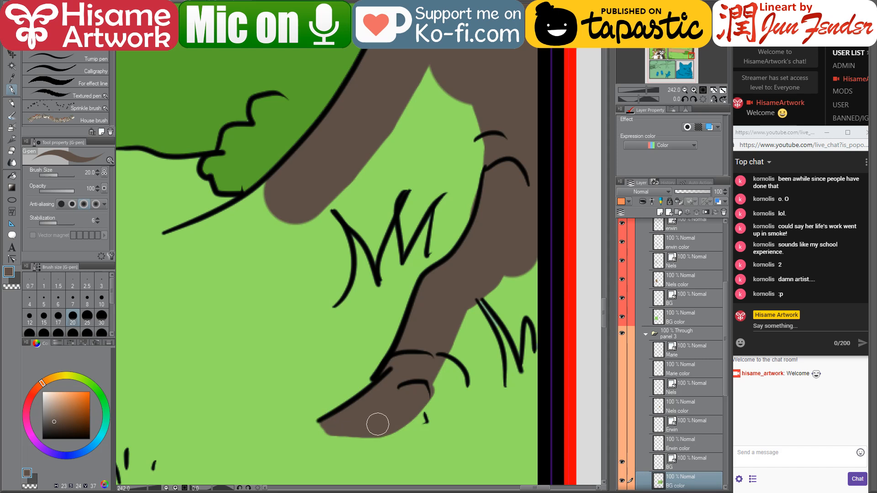
pyautogui.moveTo(377, 424)
pyautogui.mouseDown()
pyautogui.moveTo(424, 409)
pyautogui.moveTo(537, 244)
pyautogui.moveTo(472, 300)
pyautogui.moveTo(420, 382)
pyautogui.moveTo(483, 289)
pyautogui.moveTo(527, 262)
pyautogui.moveTo(476, 317)
pyautogui.moveTo(555, 260)
pyautogui.mouseUp()
pyautogui.scroll(4, 497, 414)
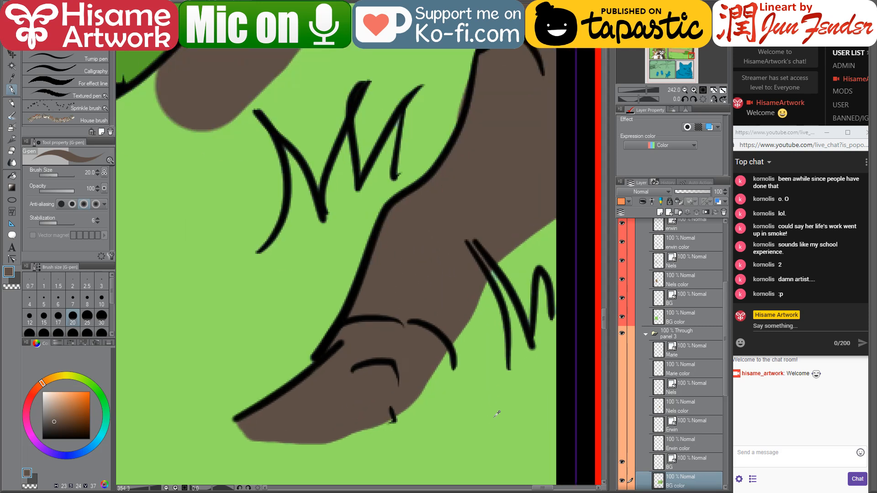
pyautogui.moveTo(451, 261)
pyautogui.mouseDown()
pyautogui.moveTo(429, 337)
pyautogui.moveTo(390, 386)
pyautogui.moveTo(349, 412)
pyautogui.moveTo(257, 434)
pyautogui.mouseUp()
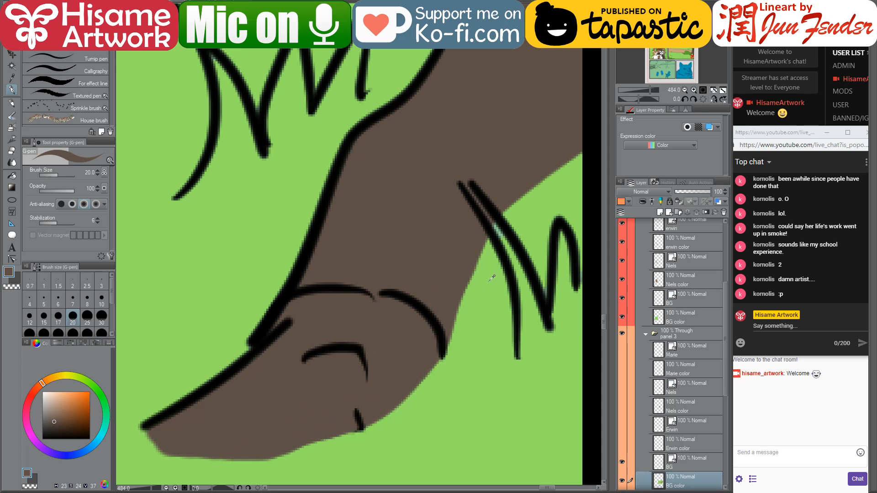
# Pick up the light green and color the grass blade overlapping the front root with the G-pen at size 6
pyautogui.keyDown('alt'); pyautogui.click(533, 323); pyautogui.keyUp('alt')
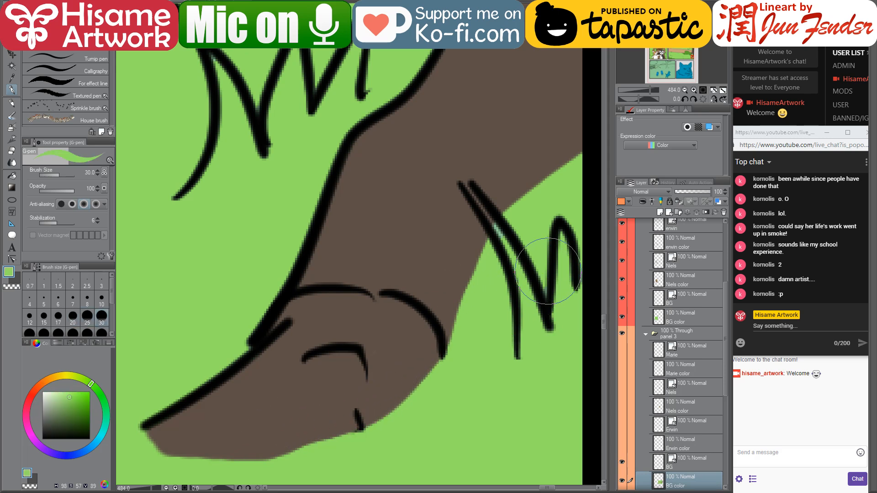
pyautogui.press('[')
pyautogui.press('[')
pyautogui.press('[')
pyautogui.press('[')
pyautogui.press('[')
pyautogui.press('[')
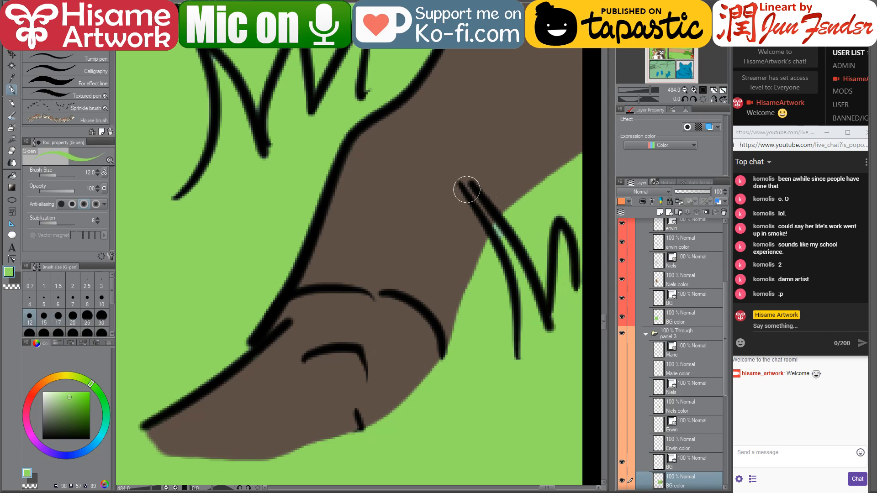
pyautogui.press('[')
pyautogui.moveTo(461, 184); pyautogui.dragTo(508, 249)
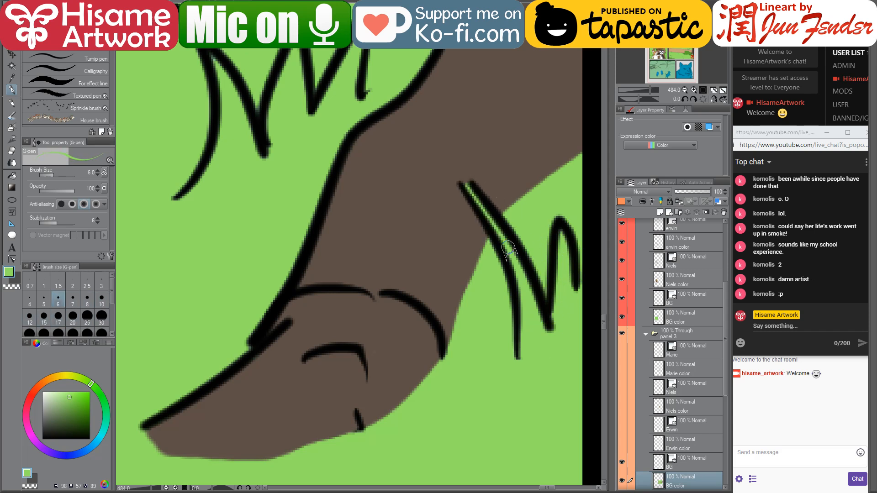
pyautogui.scroll(-4, 555, 394)
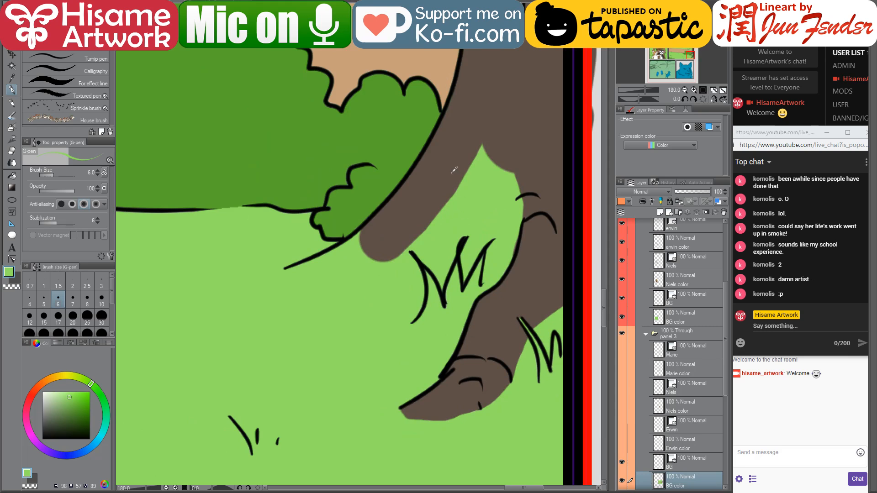
# Pick up the tree brown and extend it along the upper outline of the root below the bush to its tip, using size 17
pyautogui.scroll(2, 454, 170)
pyautogui.keyDown('alt'); pyautogui.click(416, 215); pyautogui.keyUp('alt')
pyautogui.scroll(-1, 376, 292)
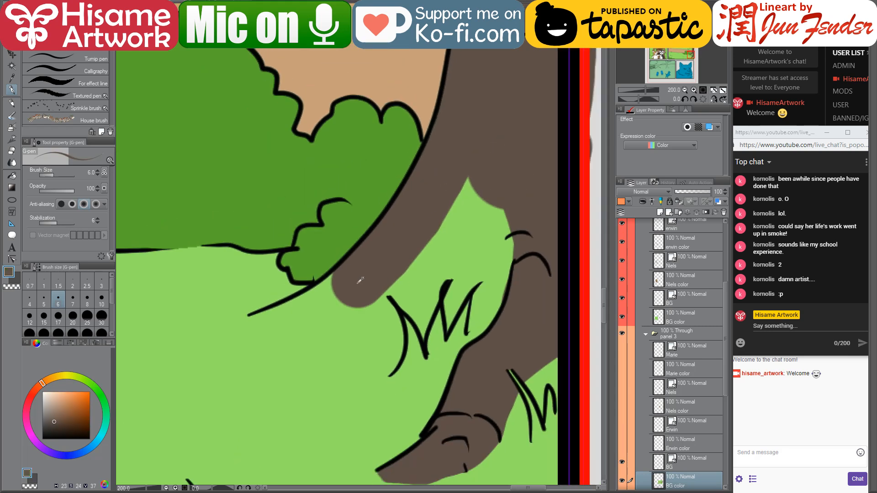
pyautogui.scroll(2, 357, 288)
pyautogui.press(']')
pyautogui.press(']')
pyautogui.press(']')
pyautogui.press(']')
pyautogui.press(']')
pyautogui.press(']')
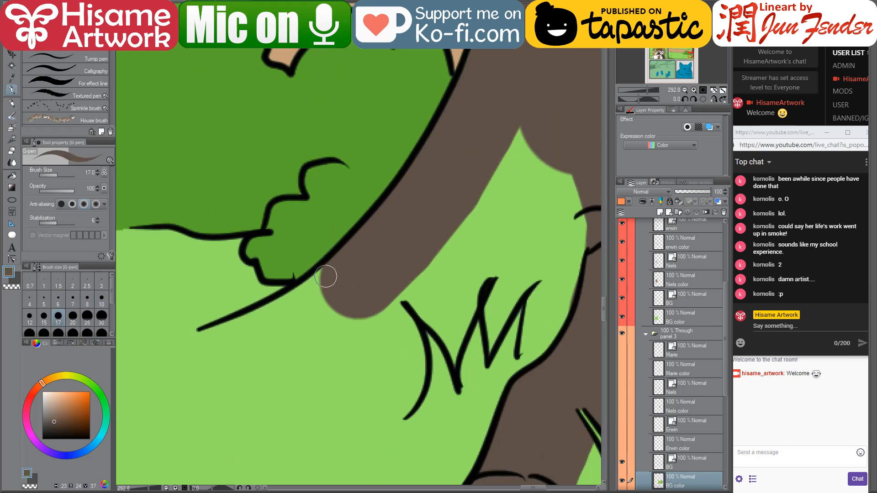
pyautogui.keyDown('shift'); pyautogui.click(273, 313); pyautogui.keyUp('shift')
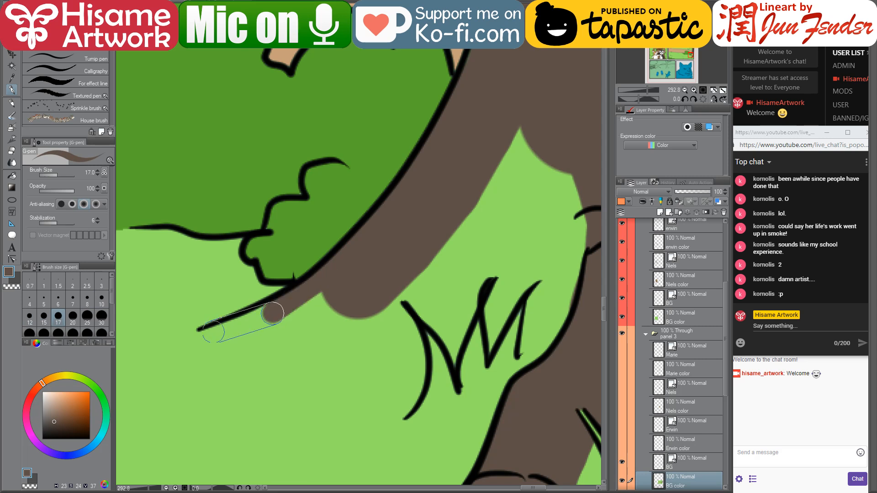
pyautogui.keyDown('shift'); pyautogui.click(206, 338); pyautogui.keyUp('shift')
# Paint the underside of the root below the bush in brown, from its tip back to the trunk base
pyautogui.moveTo(204, 338)
pyautogui.mouseDown()
pyautogui.moveTo(314, 344)
pyautogui.moveTo(366, 312)
pyautogui.moveTo(339, 337)
pyautogui.mouseUp()
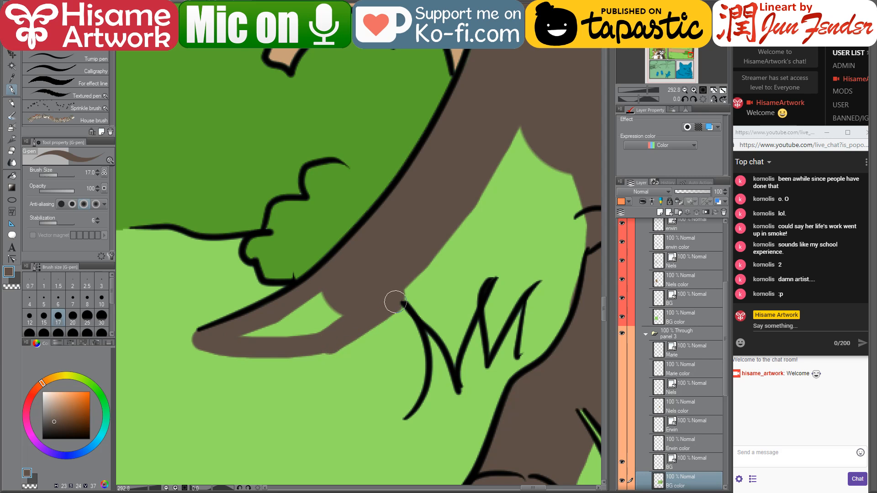
pyautogui.moveTo(395, 302)
pyautogui.mouseDown()
pyautogui.moveTo(482, 208)
pyautogui.moveTo(555, 166)
pyautogui.mouseUp()
pyautogui.moveTo(331, 297)
pyautogui.mouseDown()
pyautogui.moveTo(313, 323)
pyautogui.moveTo(288, 319)
pyautogui.moveTo(322, 332)
pyautogui.moveTo(397, 314)
pyautogui.mouseUp()
pyautogui.moveTo(466, 226); pyautogui.dragTo(326, 272)
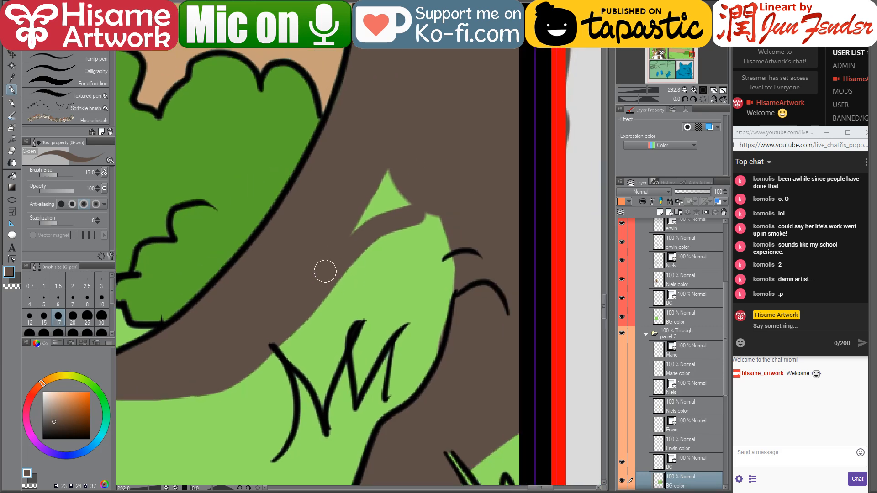
# Fill the green gap between the two roots at the trunk base with brown using the G-pen at size 40
pyautogui.press(']')
pyautogui.press(']')
pyautogui.press(']')
pyautogui.press(']')
pyautogui.moveTo(283, 320)
pyautogui.mouseDown()
pyautogui.moveTo(253, 327)
pyautogui.moveTo(320, 289)
pyautogui.moveTo(414, 280)
pyautogui.moveTo(474, 252)
pyautogui.moveTo(382, 248)
pyautogui.moveTo(370, 227)
pyautogui.moveTo(402, 163)
pyautogui.moveTo(453, 190)
pyautogui.mouseUp()
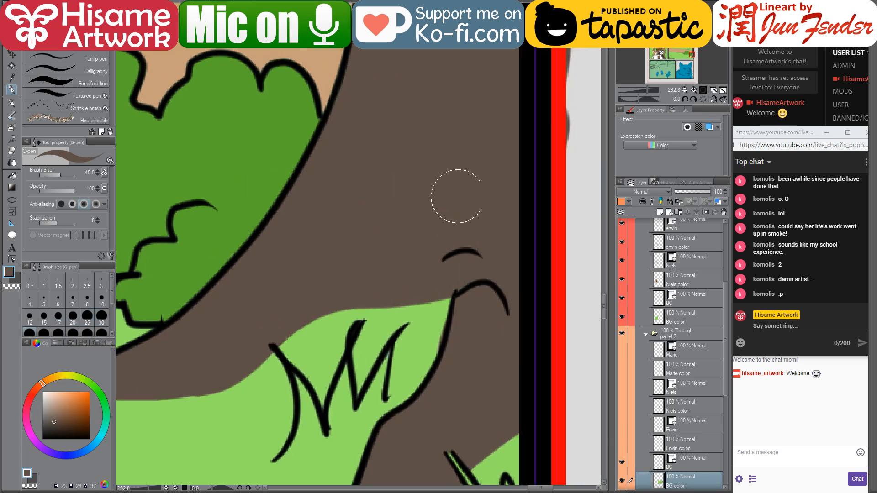
pyautogui.keyDown('alt'); pyautogui.click(419, 332); pyautogui.keyUp('alt')
pyautogui.press('[')
pyautogui.press('[')
pyautogui.press('[')
pyautogui.press('[')
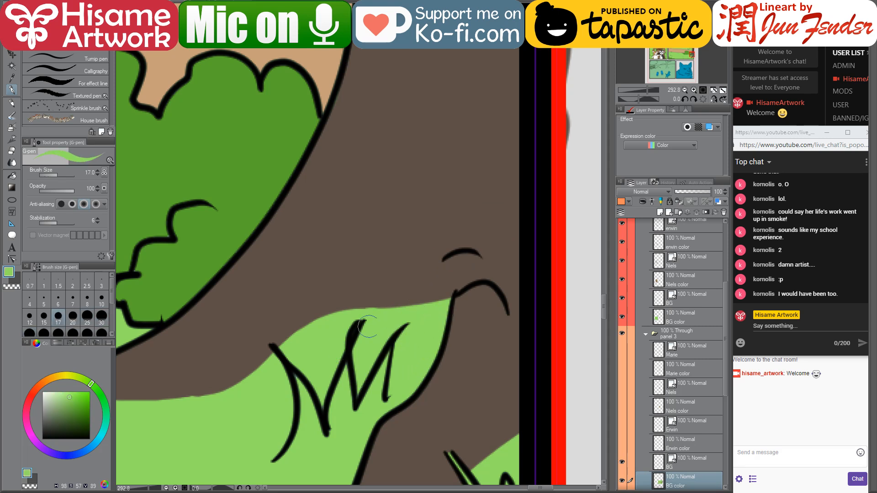
pyautogui.moveTo(369, 331); pyautogui.dragTo(429, 301)
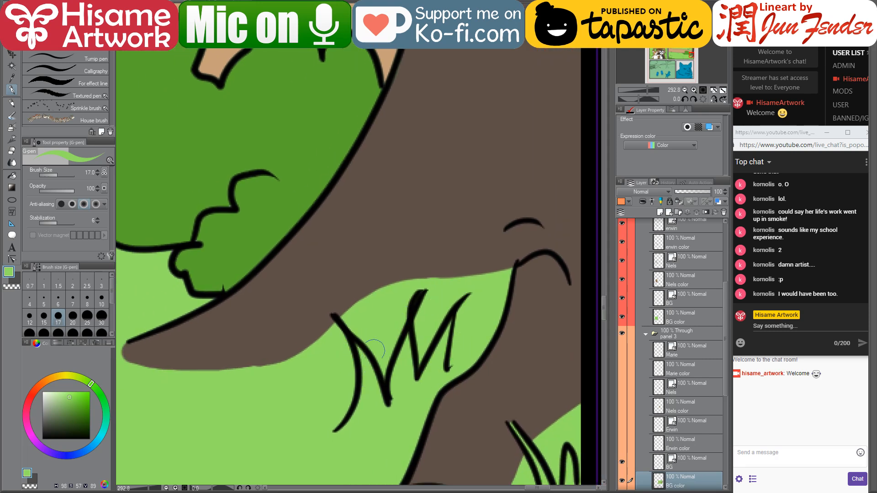
pyautogui.scroll(-3, 372, 388)
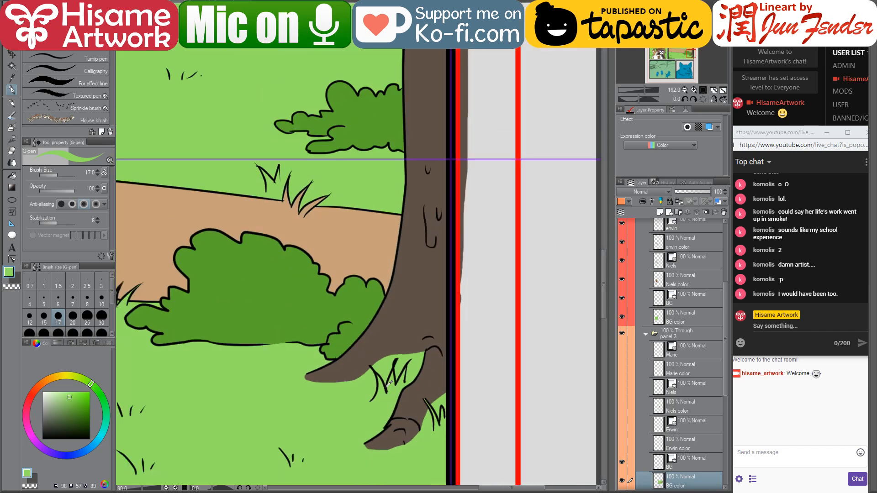
# Pick up the tree brown and touch up the trunk base above the green gap between the roots with the G-pen at size 30
pyautogui.scroll(3, 365, 394)
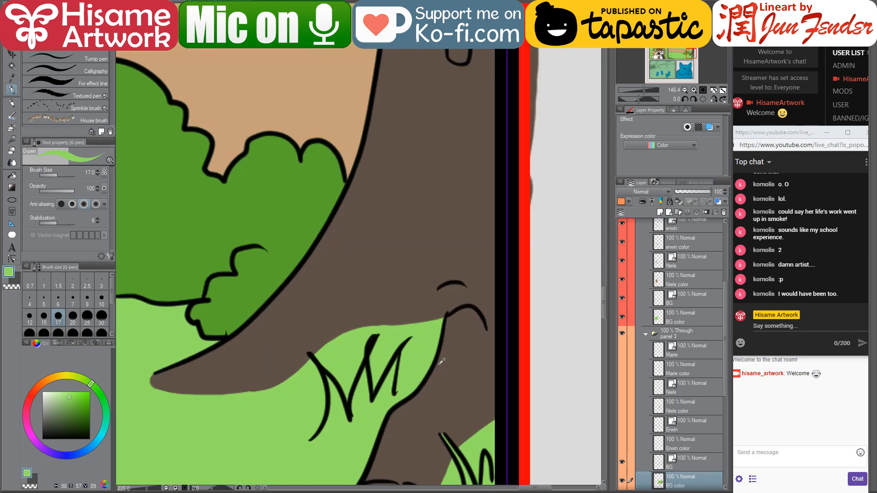
pyautogui.keyDown('alt'); pyautogui.click(436, 355); pyautogui.keyUp('alt')
pyautogui.press(']')
pyautogui.press(']')
pyautogui.press(']')
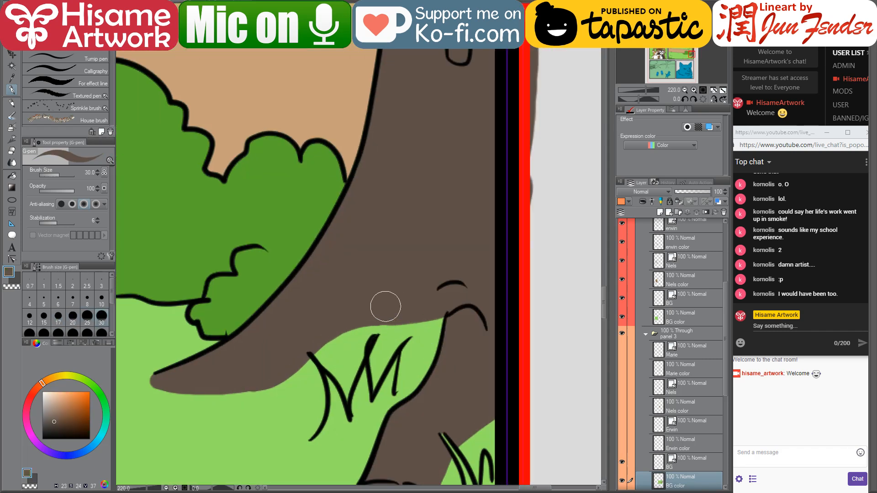
pyautogui.moveTo(384, 306)
pyautogui.mouseDown()
pyautogui.moveTo(432, 309)
pyautogui.moveTo(461, 362)
pyautogui.moveTo(476, 349)
pyautogui.moveTo(486, 366)
pyautogui.mouseUp()
pyautogui.scroll(-4, 486, 369)
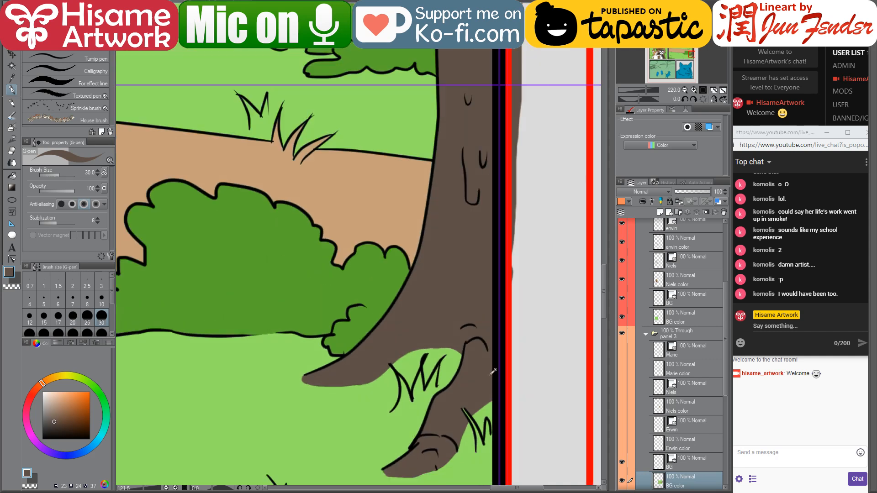
pyautogui.moveTo(405, 321); pyautogui.dragTo(470, 312)
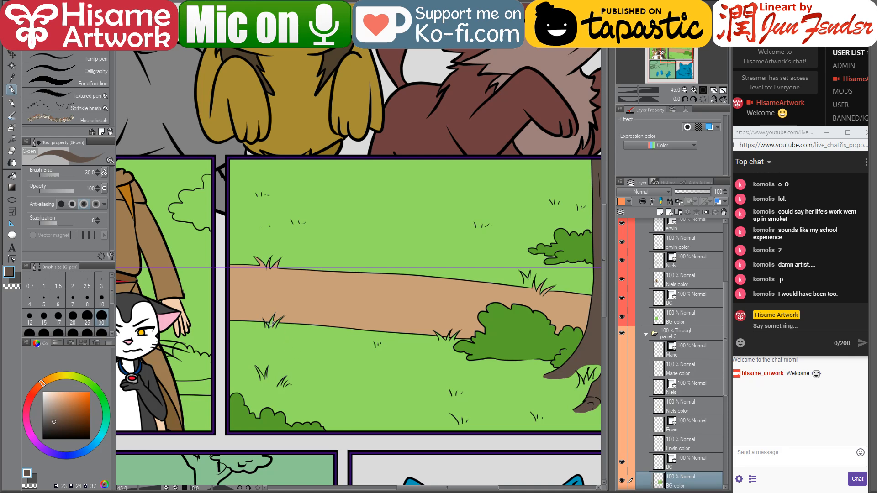
# Pick up the light green and color the grass tuft on the path's lower edge near the panel's left border, using sizes 30 and 6
pyautogui.scroll(4, 272, 322)
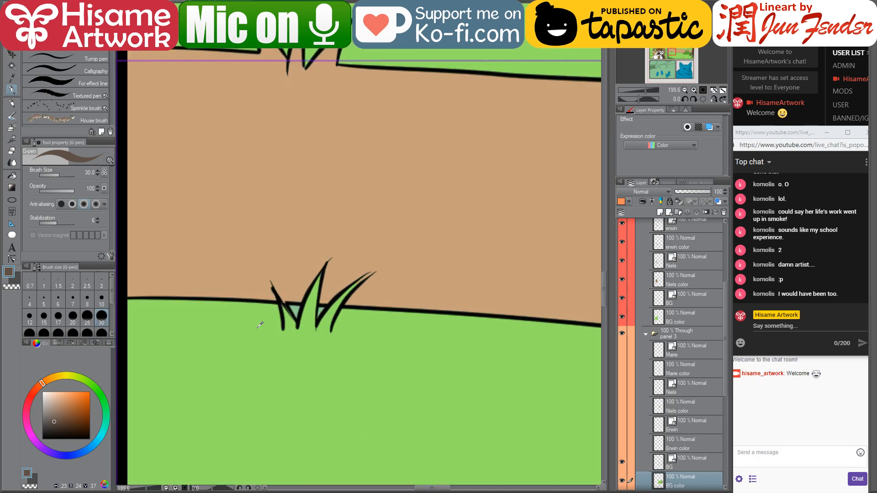
pyautogui.keyDown('alt'); pyautogui.click(260, 325); pyautogui.keyUp('alt')
pyautogui.moveTo(274, 326); pyautogui.dragTo(343, 325)
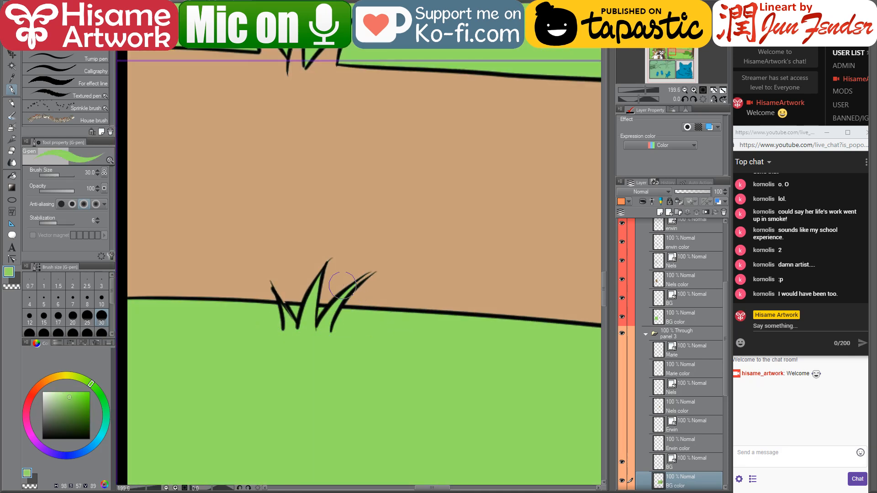
pyautogui.scroll(1, 294, 231)
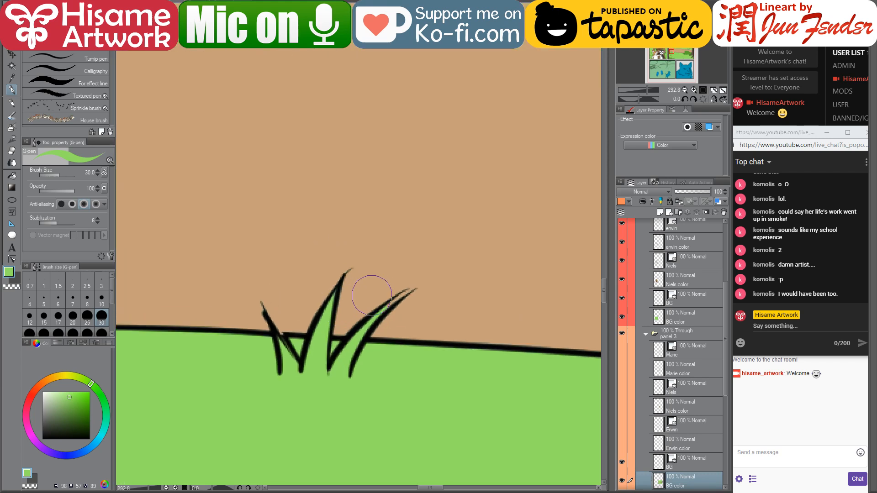
pyautogui.press('[')
pyautogui.press('[')
pyautogui.press('[')
pyautogui.press('[')
pyautogui.press('[')
pyautogui.press('[')
pyautogui.press('[')
pyautogui.press('[')
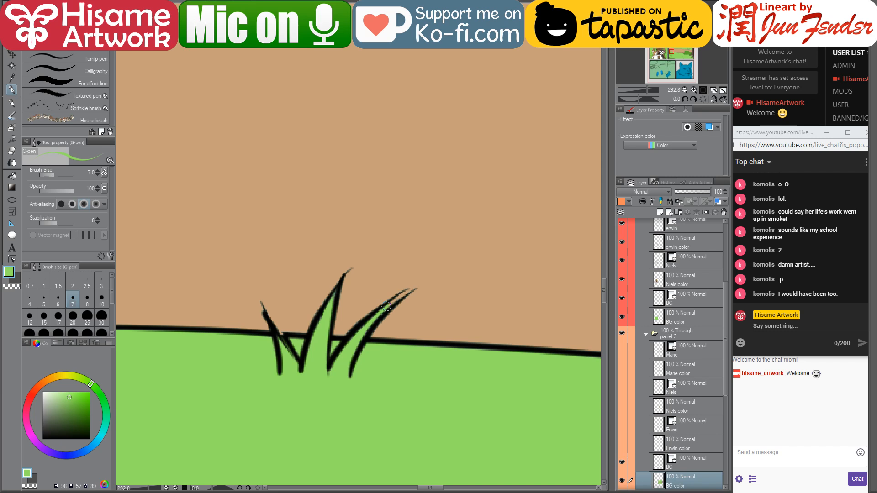
pyautogui.press('[')
pyautogui.moveTo(351, 125); pyautogui.dragTo(383, 487)
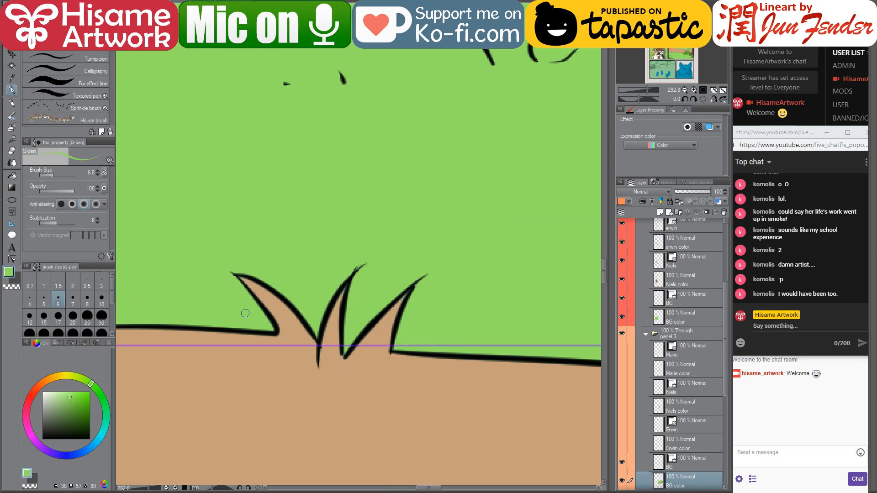
# Color the blades of the grass tuft on the path's upper edge near the left border in light green, using sizes 17 and 30
pyautogui.press(']')
pyautogui.press(']')
pyautogui.press(']')
pyautogui.press(']')
pyautogui.press(']')
pyautogui.press(']')
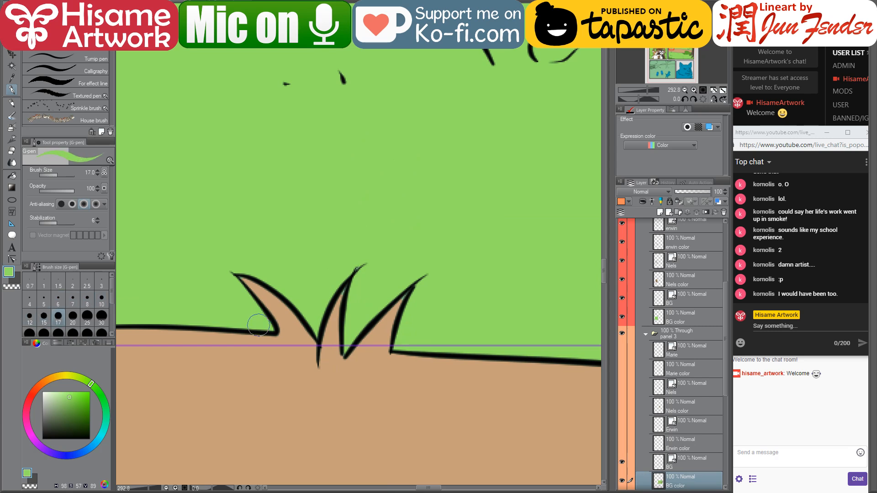
pyautogui.moveTo(243, 318)
pyautogui.mouseDown()
pyautogui.moveTo(300, 360)
pyautogui.moveTo(376, 351)
pyautogui.moveTo(420, 320)
pyautogui.mouseUp()
pyautogui.moveTo(329, 350); pyautogui.dragTo(352, 282)
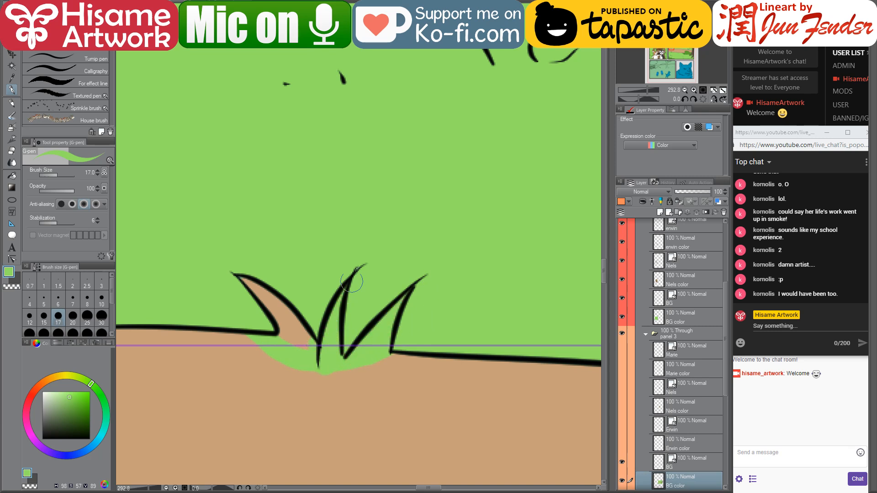
pyautogui.press(']')
pyautogui.press(']')
pyautogui.press(']')
pyautogui.moveTo(313, 347); pyautogui.dragTo(249, 285)
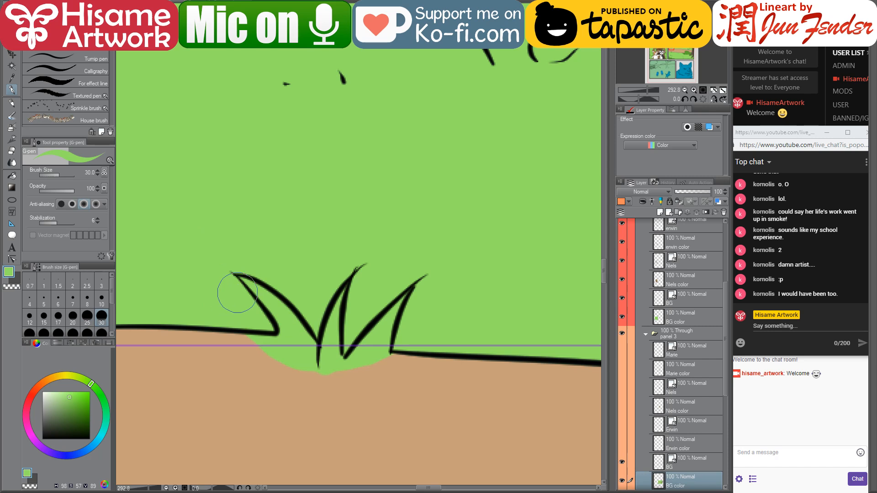
# Pick up the path's tan and paint over the excess green beneath that grass tuft at size 30
pyautogui.keyDown('alt'); pyautogui.click(282, 388); pyautogui.keyUp('alt')
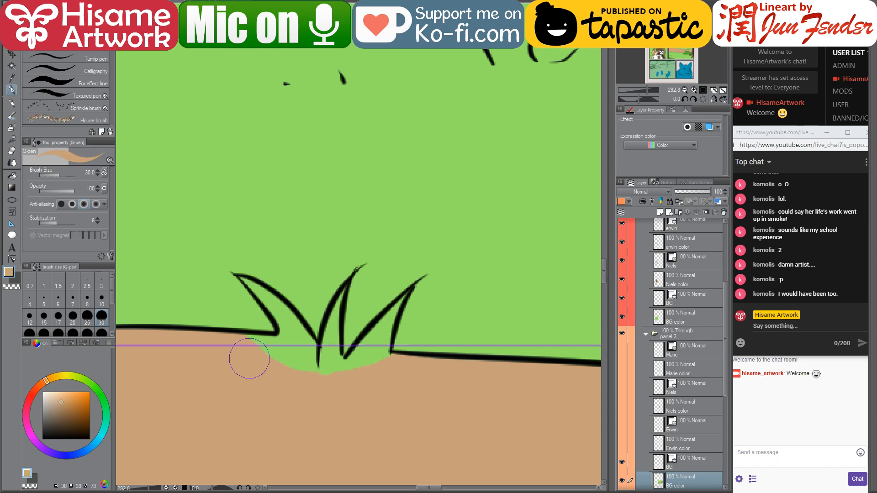
pyautogui.moveTo(249, 359)
pyautogui.mouseDown()
pyautogui.moveTo(311, 384)
pyautogui.moveTo(387, 373)
pyautogui.moveTo(409, 382)
pyautogui.mouseUp()
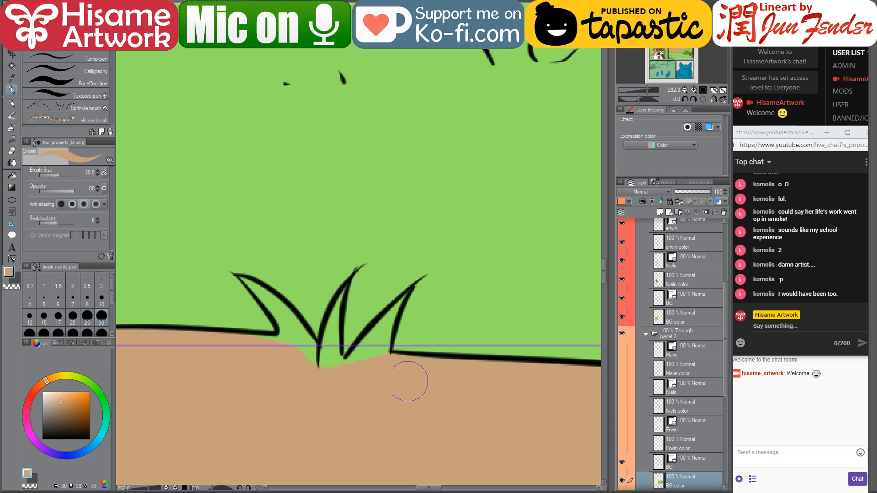
pyautogui.scroll(-6, 274, 365)
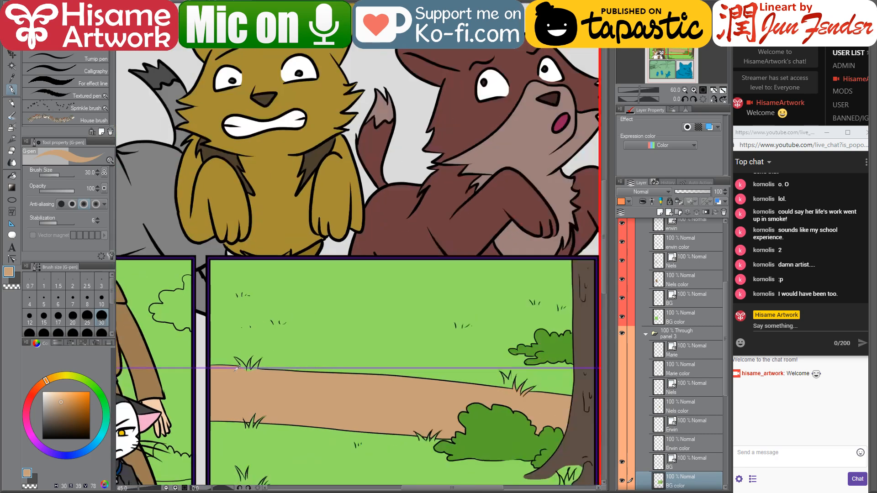
# Pick up the light green and color the grass blades on the path's upper edge near the tree with the G-pen at size 17
pyautogui.scroll(-1, 238, 368)
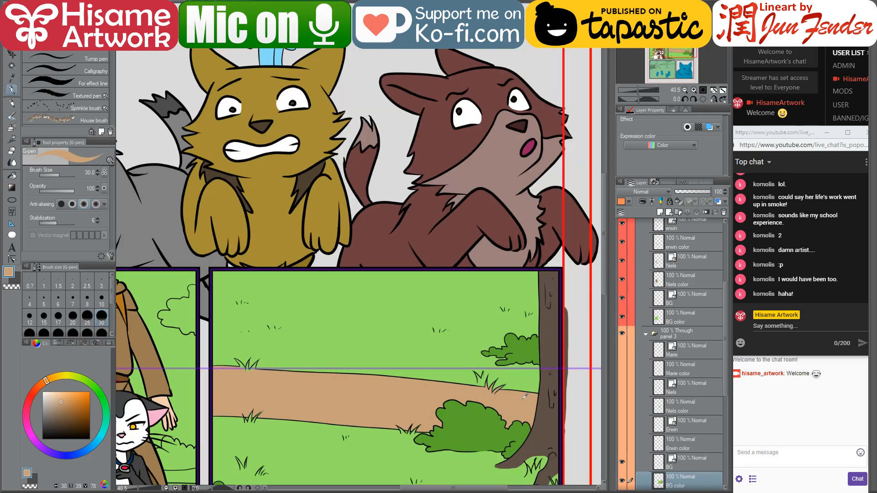
pyautogui.scroll(6, 525, 396)
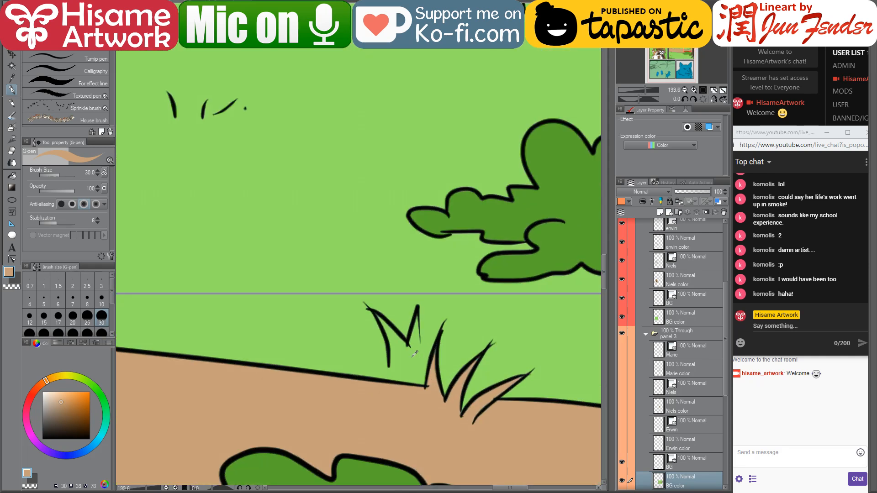
pyautogui.keyDown('alt'); pyautogui.click(415, 353); pyautogui.keyUp('alt')
pyautogui.press(']')
pyautogui.press(']')
pyautogui.press(']')
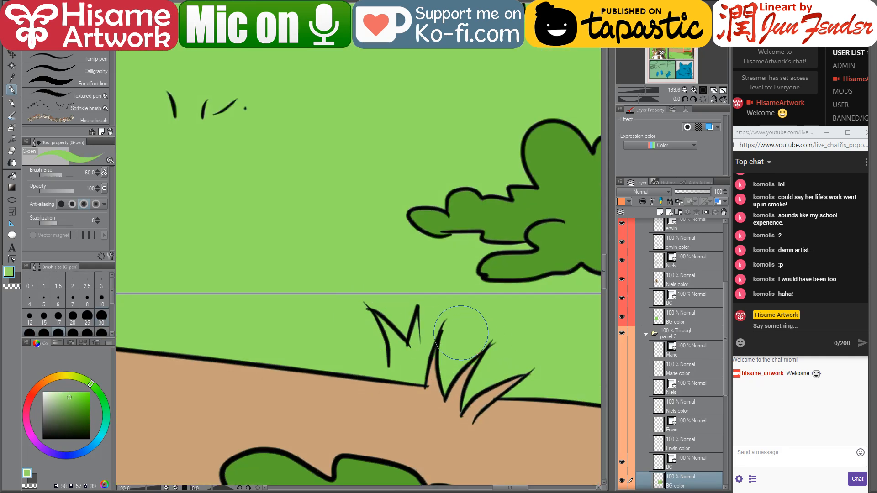
pyautogui.moveTo(482, 341); pyautogui.dragTo(392, 316)
pyautogui.scroll(1, 364, 352)
pyautogui.press('[')
pyautogui.press('[')
pyautogui.press('[')
pyautogui.press('[')
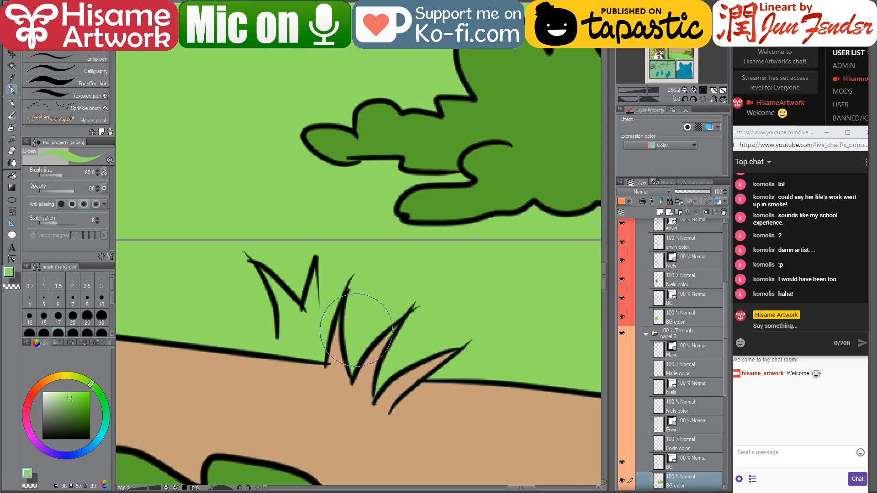
pyautogui.press('[')
pyautogui.press('[')
pyautogui.moveTo(331, 358)
pyautogui.mouseDown()
pyautogui.moveTo(367, 399)
pyautogui.moveTo(402, 318)
pyautogui.mouseUp()
pyautogui.moveTo(340, 352); pyautogui.dragTo(332, 335)
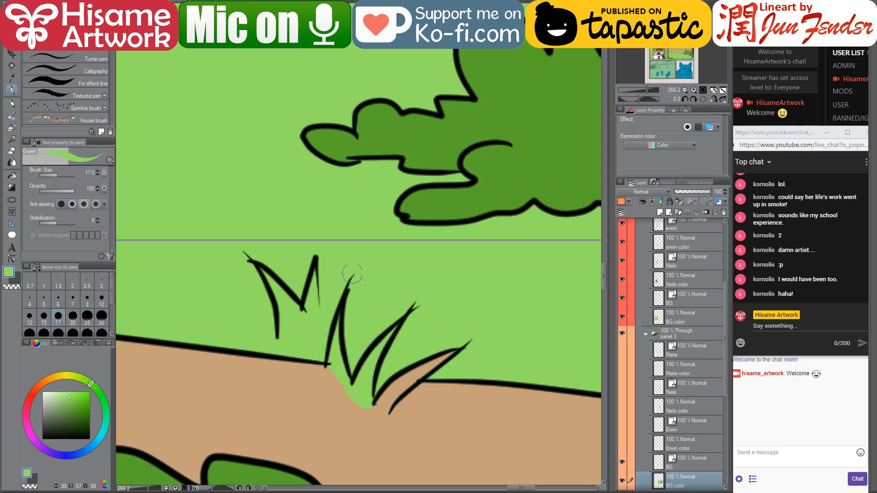
pyautogui.moveTo(372, 399)
pyautogui.mouseDown()
pyautogui.moveTo(384, 411)
pyautogui.moveTo(421, 372)
pyautogui.moveTo(381, 390)
pyautogui.mouseUp()
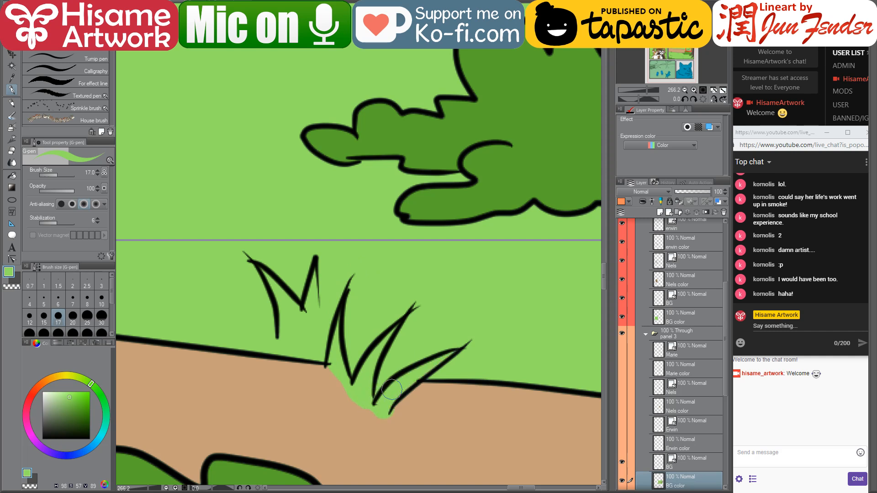
pyautogui.scroll(-10, 479, 327)
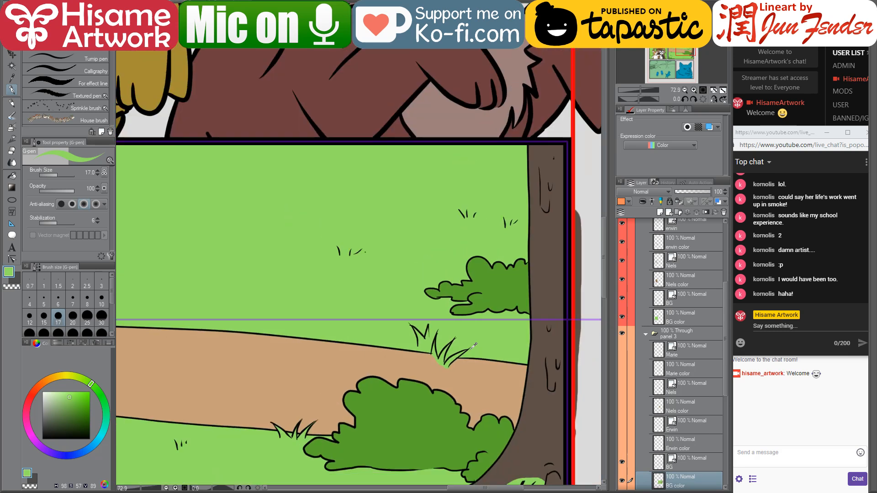
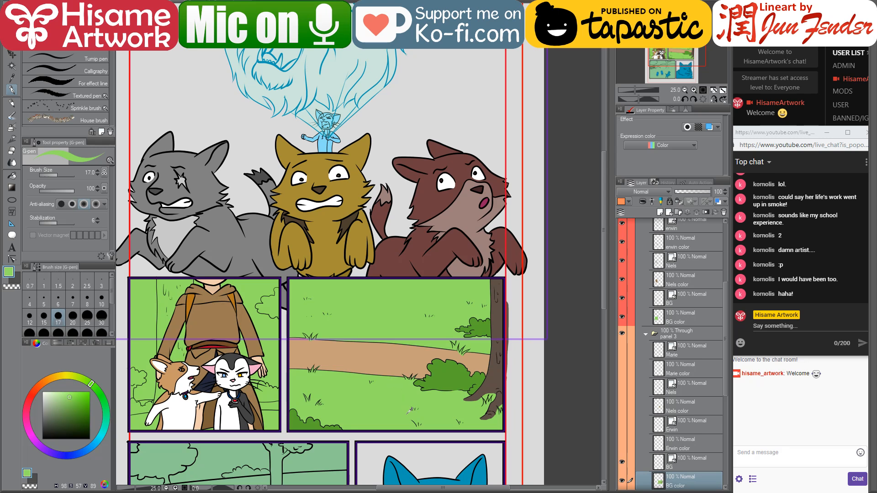
# Make all the hidden Marie, Niels and Erwin line and color layers of panel 3 visible again
pyautogui.scroll(2, 410, 411)
pyautogui.click(13, 54)
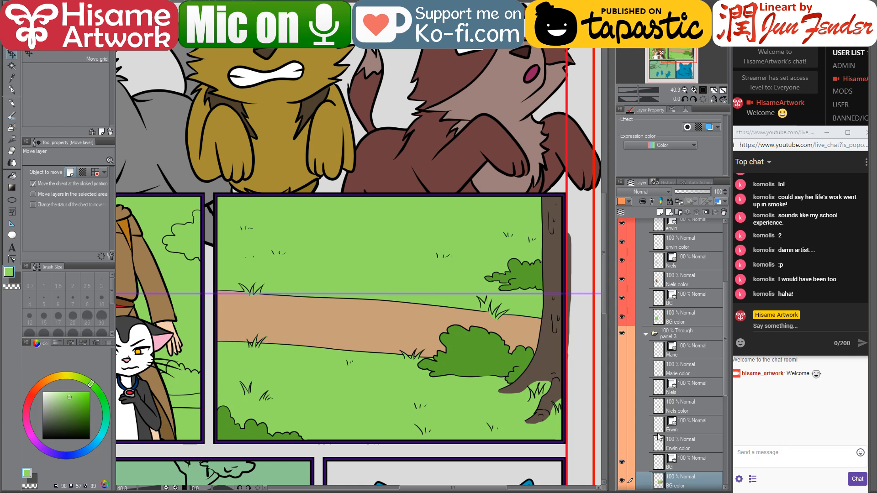
pyautogui.moveTo(624, 451); pyautogui.dragTo(619, 347)
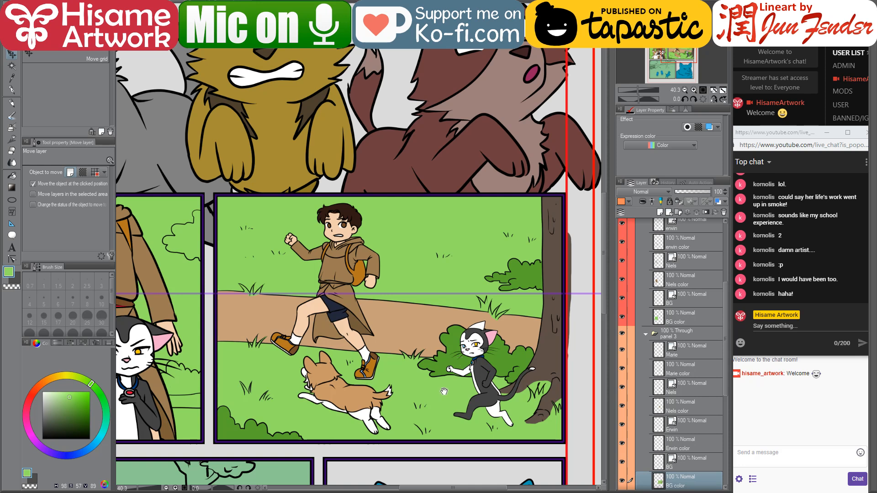
pyautogui.moveTo(444, 391); pyautogui.dragTo(556, 214)
pyautogui.scroll(-2, 508, 371)
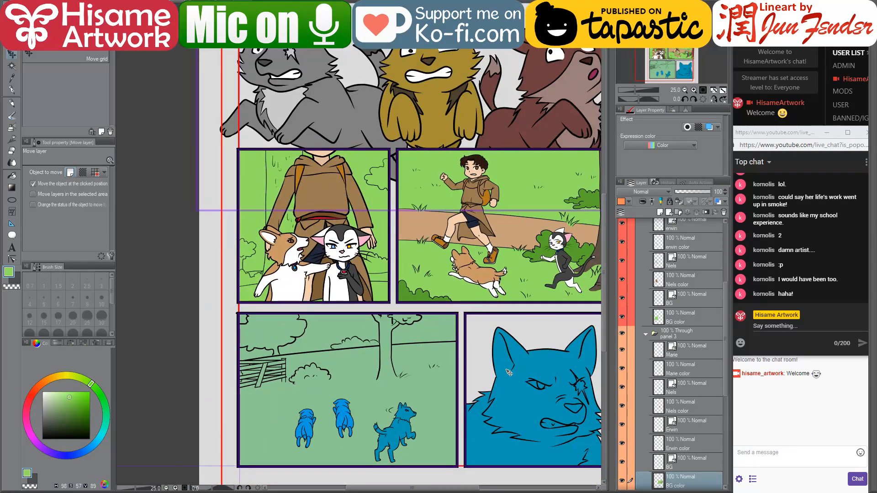
pyautogui.moveTo(507, 371); pyautogui.dragTo(467, 331)
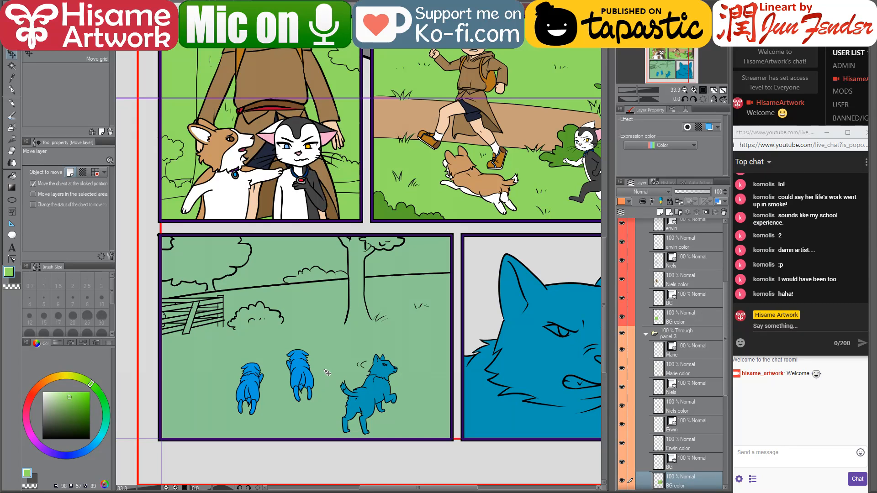
# Make panel 4's BG color layer active by picking it on the canvas, and create a selection from its contents
pyautogui.press('r')
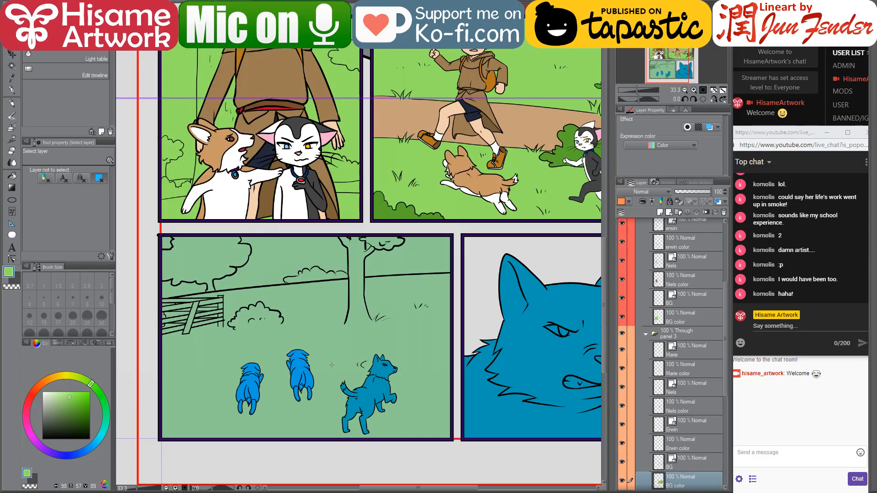
pyautogui.keyDown('ctrl'); pyautogui.keyDown('shift'); pyautogui.click(332, 365); pyautogui.keyUp('shift'); pyautogui.keyUp('ctrl')
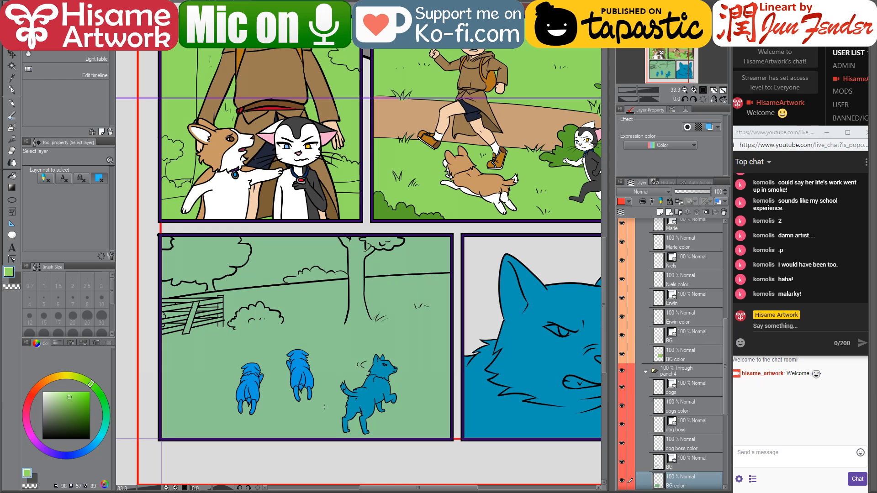
pyautogui.moveTo(362, 375); pyautogui.dragTo(344, 374)
pyautogui.scroll(-3, 660, 423)
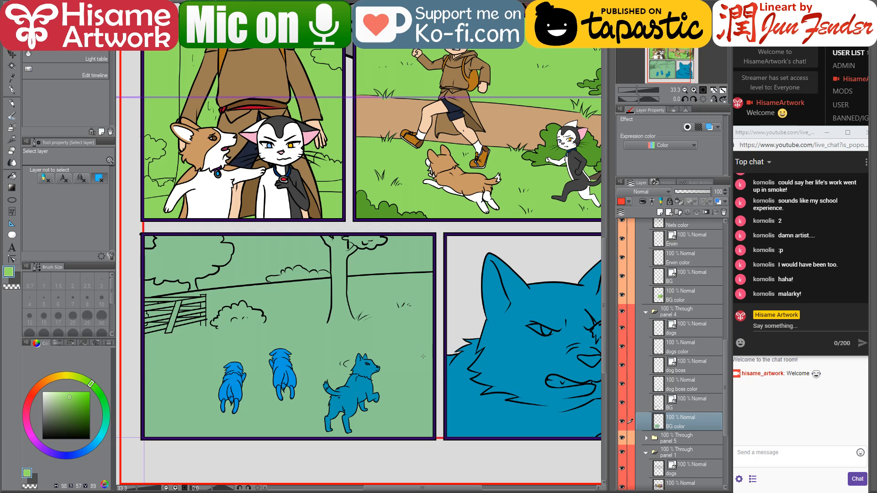
pyautogui.moveTo(381, 414); pyautogui.dragTo(412, 428)
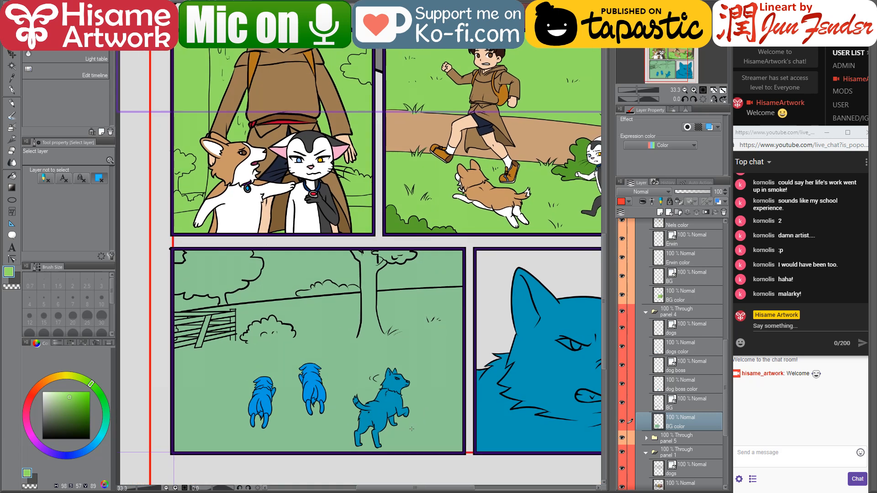
pyautogui.keyDown('ctrl'); pyautogui.click(659, 420); pyautogui.keyUp('ctrl')
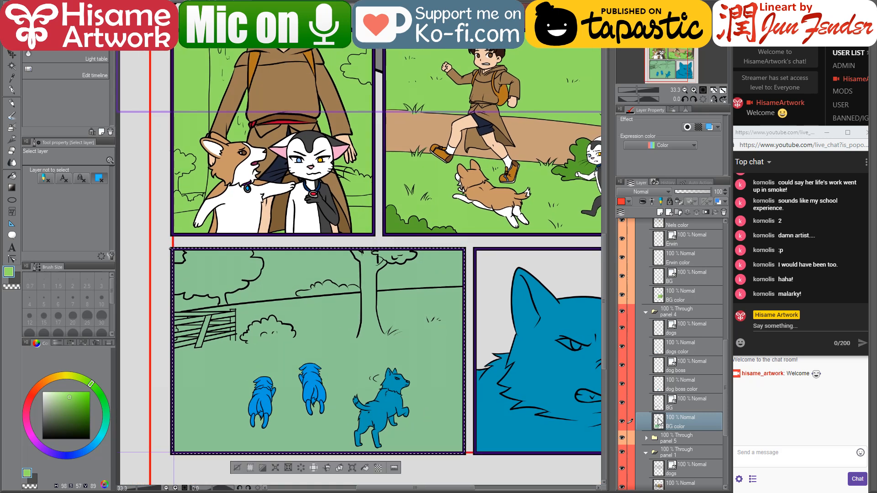
# Check the greens on page_103 and paint panel 4's whole background light green with the G-pen at size 1200
pyautogui.click(12, 90)
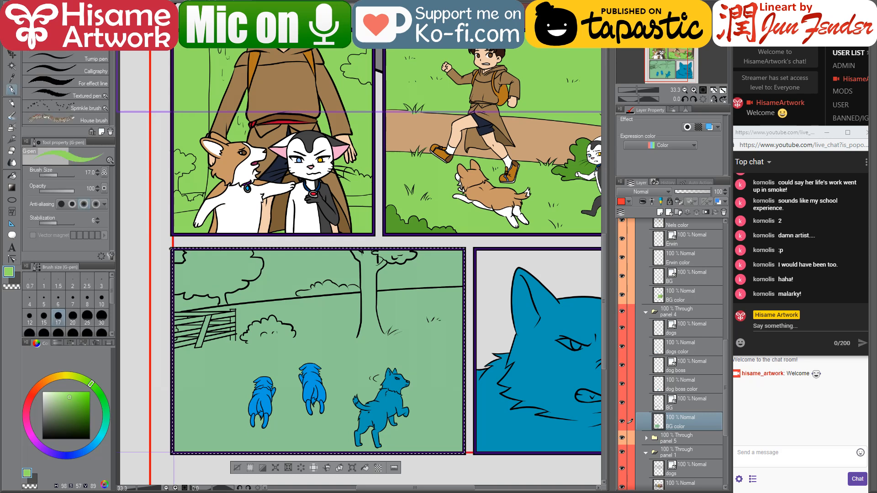
pyautogui.hotkey('ctrl', 'Tab')
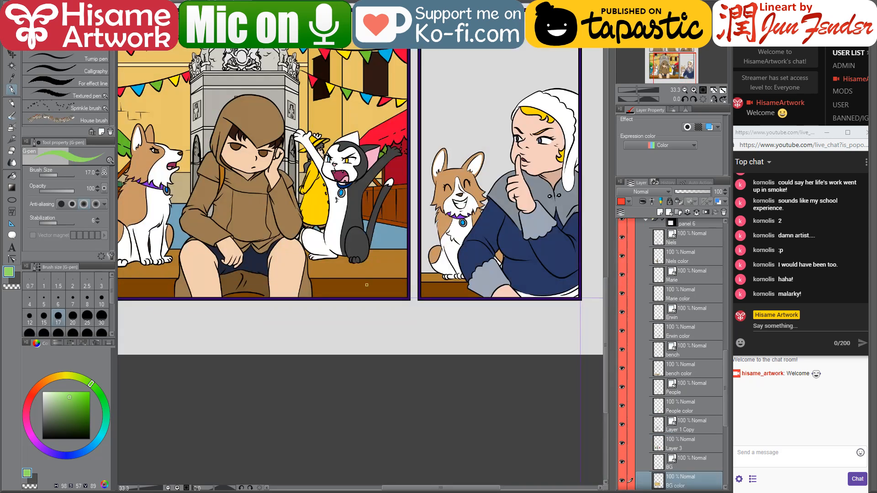
pyautogui.hotkey('ctrl', 'Tab')
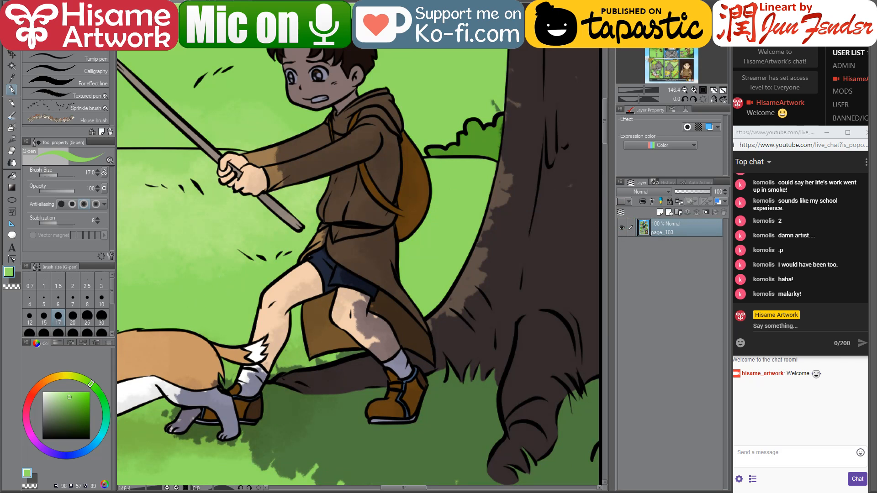
pyautogui.press(']')
pyautogui.press(']')
pyautogui.press(']')
pyautogui.press(']')
pyautogui.press(']')
pyautogui.press(']')
pyautogui.hotkey('ctrl', 'Tab')
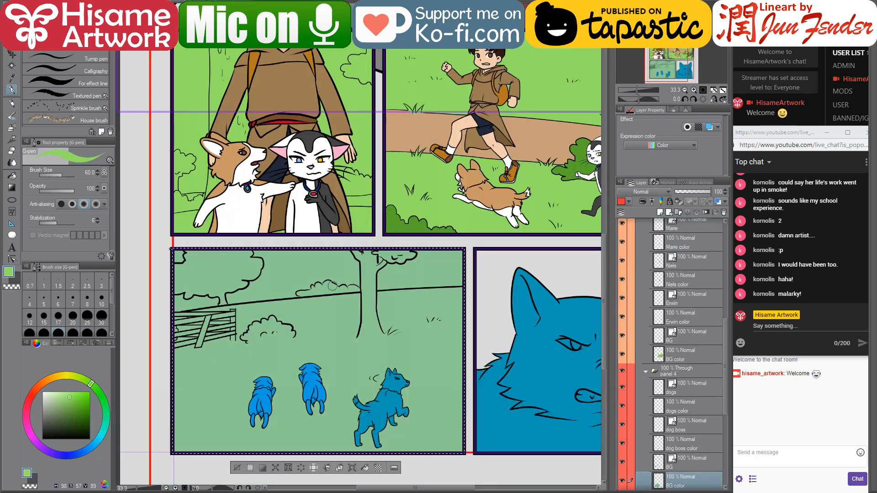
pyautogui.press(']')
pyautogui.press(']')
pyautogui.press(']')
pyautogui.press(']')
pyautogui.press(']')
pyautogui.press(']')
pyautogui.press(']')
pyautogui.press(']')
pyautogui.moveTo(311, 287); pyautogui.dragTo(219, 384)
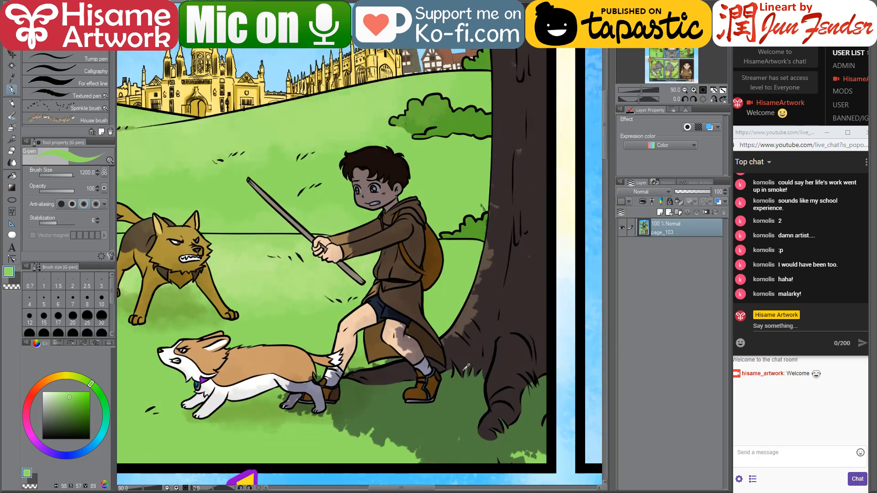
# Pick up the orange-brown of the tree trunk in page_103's forest panel and return to the comic page
pyautogui.scroll(-1, 464, 370)
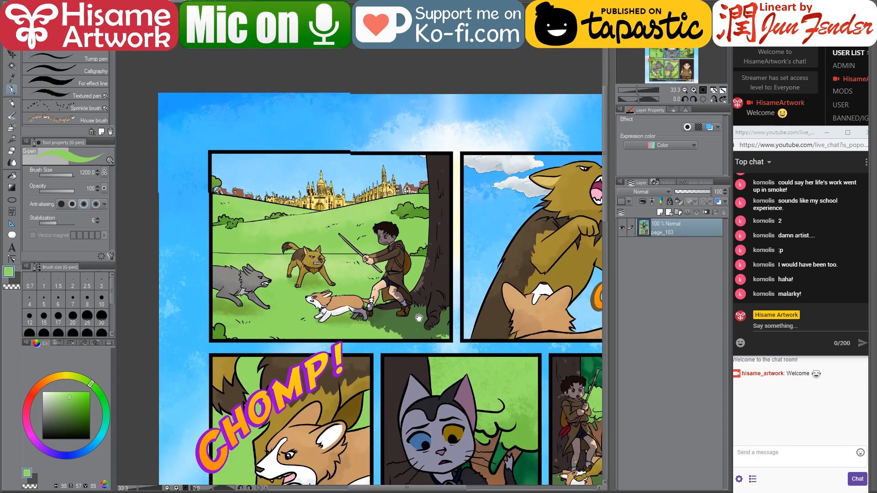
pyautogui.moveTo(371, 308); pyautogui.dragTo(265, 112)
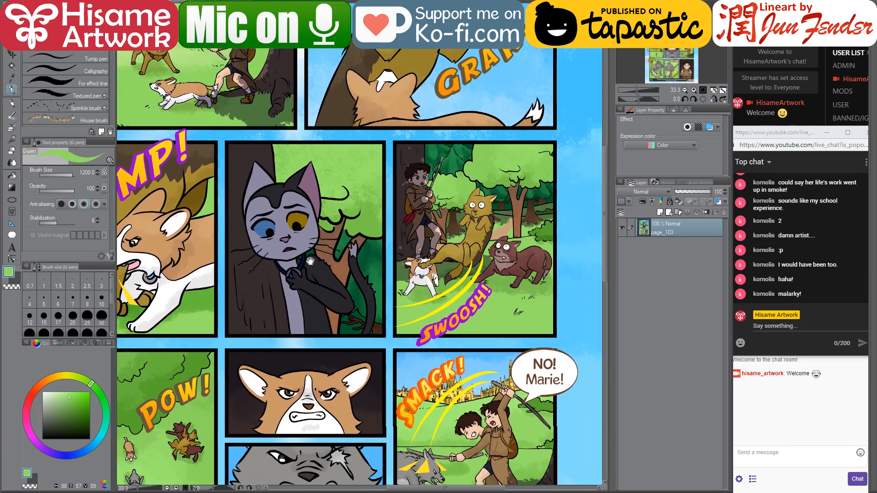
pyautogui.scroll(1, 461, 196)
pyautogui.scroll(2, 534, 219)
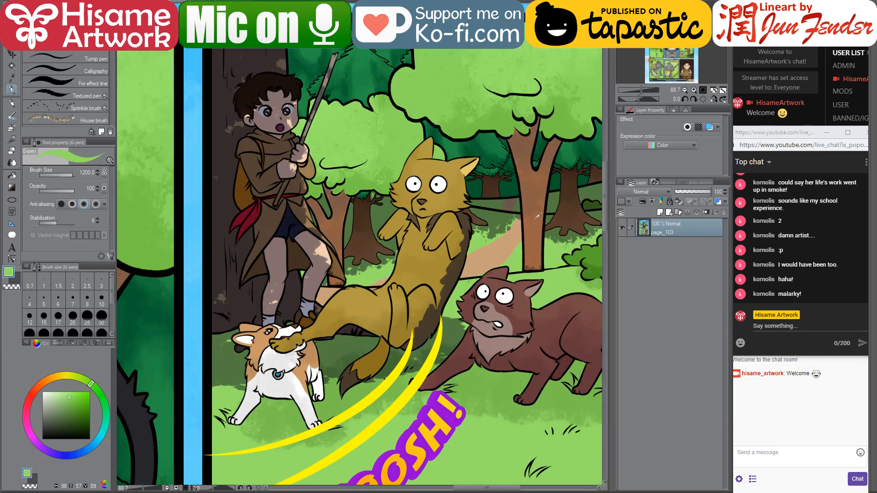
pyautogui.keyDown('alt'); pyautogui.click(537, 210); pyautogui.keyUp('alt')
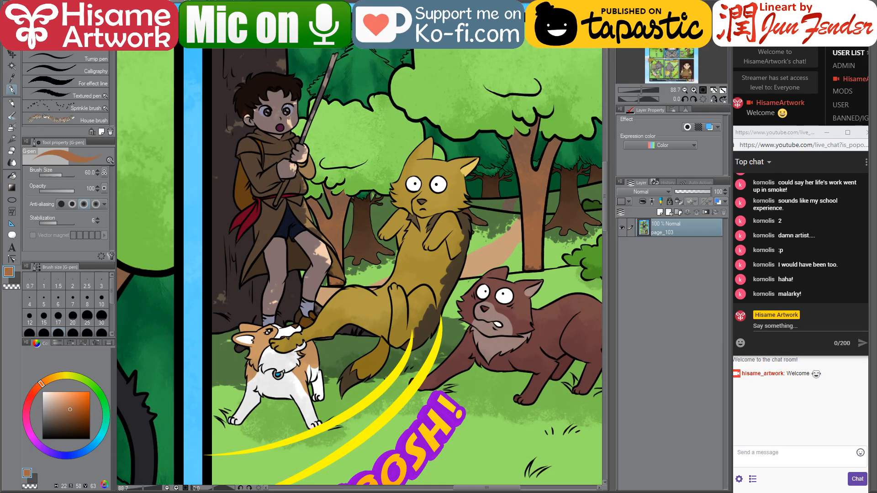
pyautogui.hotkey('ctrl', 'Tab')
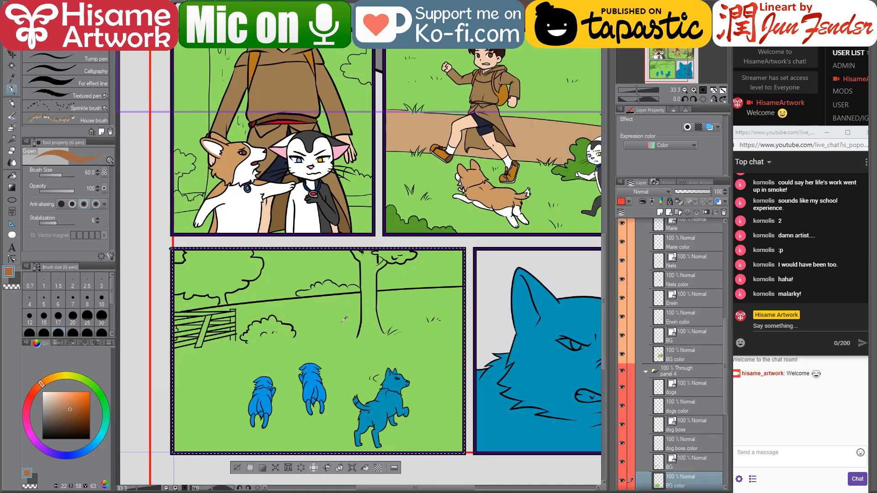
# Create a selection from panel 4's dog boss color layer and paint the boss dog gray with the G-pen at size 700
pyautogui.moveTo(371, 299); pyautogui.dragTo(399, 294)
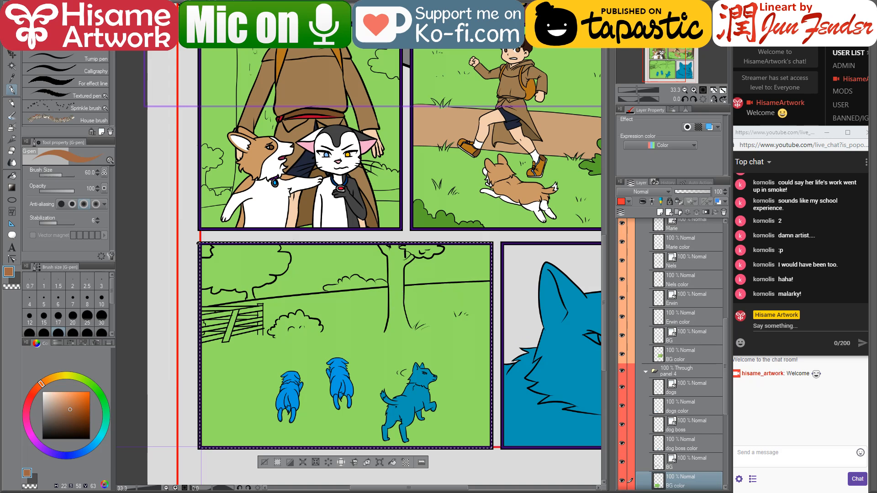
pyautogui.press('c')
pyautogui.scroll(-3, 681, 396)
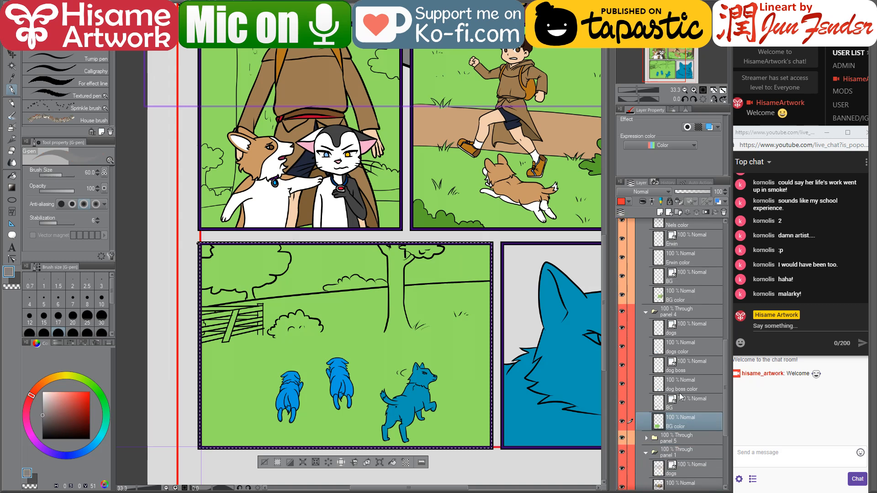
pyautogui.click(661, 388)
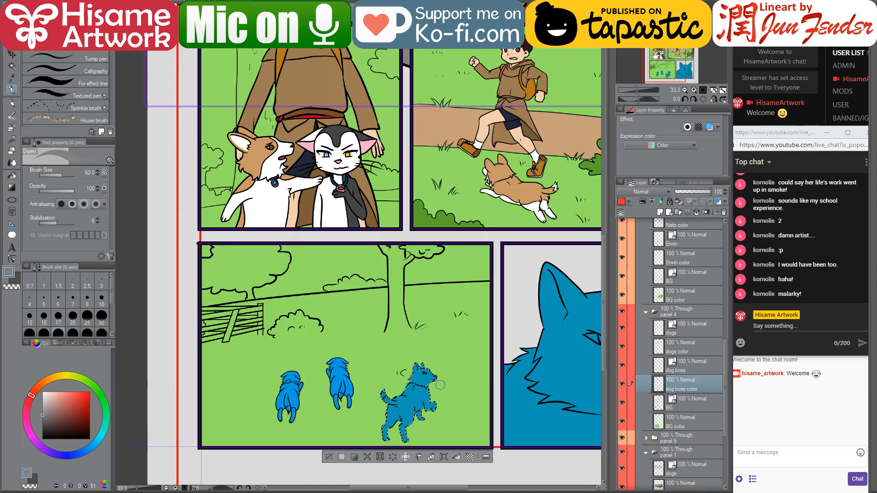
pyautogui.press(']')
pyautogui.press(']')
pyautogui.press(']')
pyautogui.press(']')
pyautogui.press(']')
pyautogui.press(']')
pyautogui.press(']')
pyautogui.press(']')
pyautogui.press(']')
pyautogui.press(']')
pyautogui.press(']')
pyautogui.press(']')
pyautogui.press(']')
pyautogui.moveTo(428, 372); pyautogui.dragTo(428, 386)
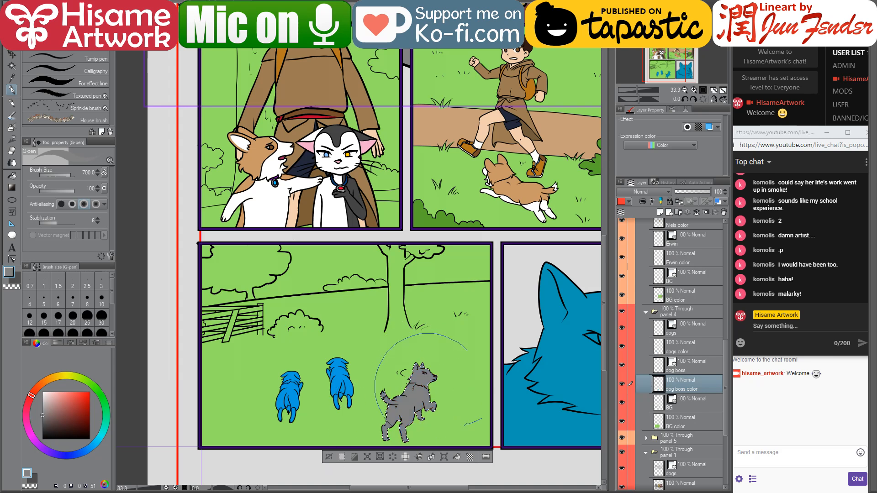
# Pick up the ochre of the dog in the top panel and create a selection from panel 4's dogs color layer
pyautogui.scroll(-1, 445, 339)
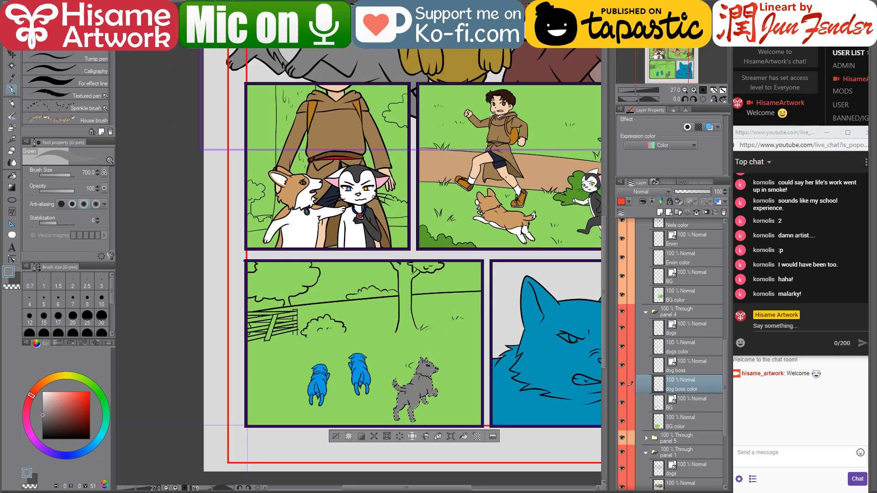
pyautogui.click(660, 367)
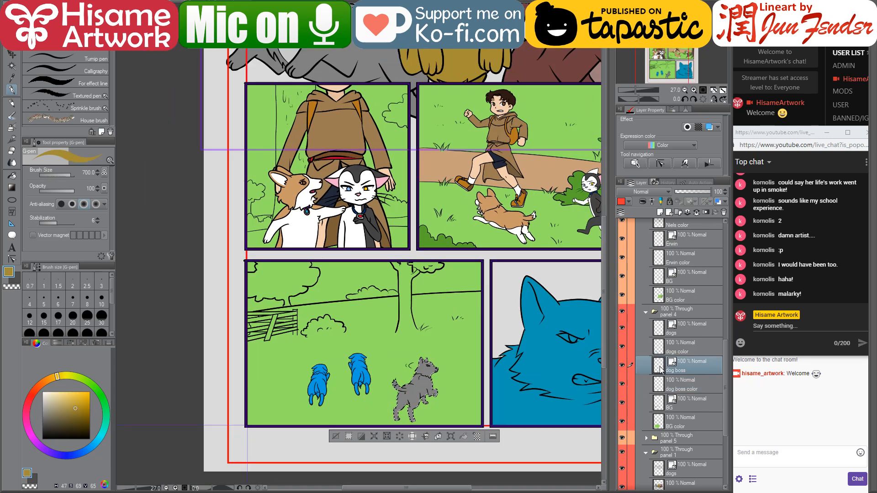
pyautogui.click(660, 386)
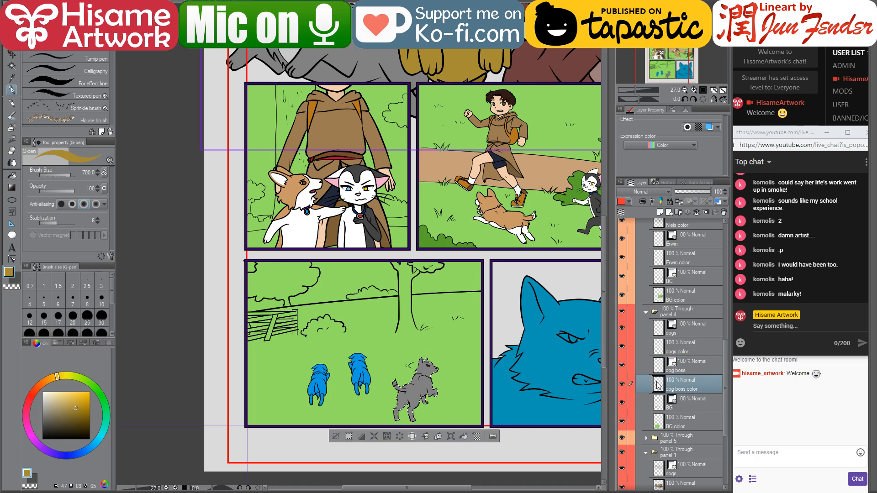
pyautogui.click(664, 370)
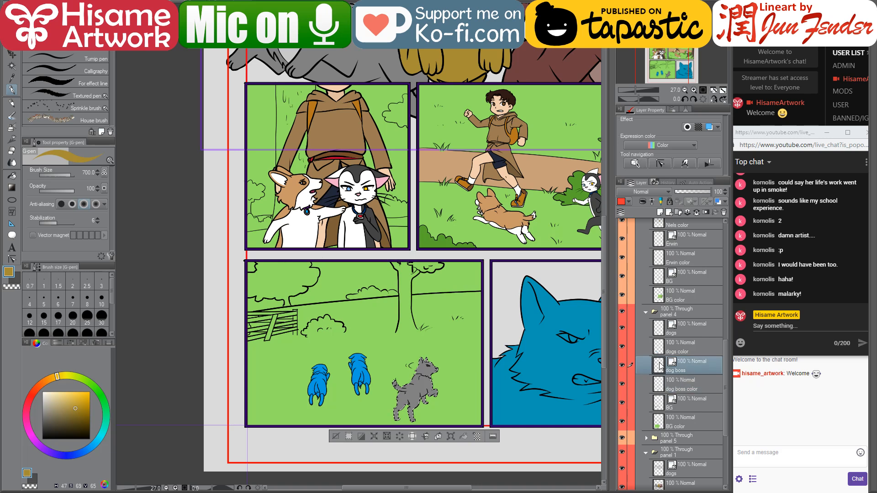
pyautogui.keyDown('ctrl'); pyautogui.click(659, 366); pyautogui.keyUp('ctrl')
pyautogui.click(660, 347)
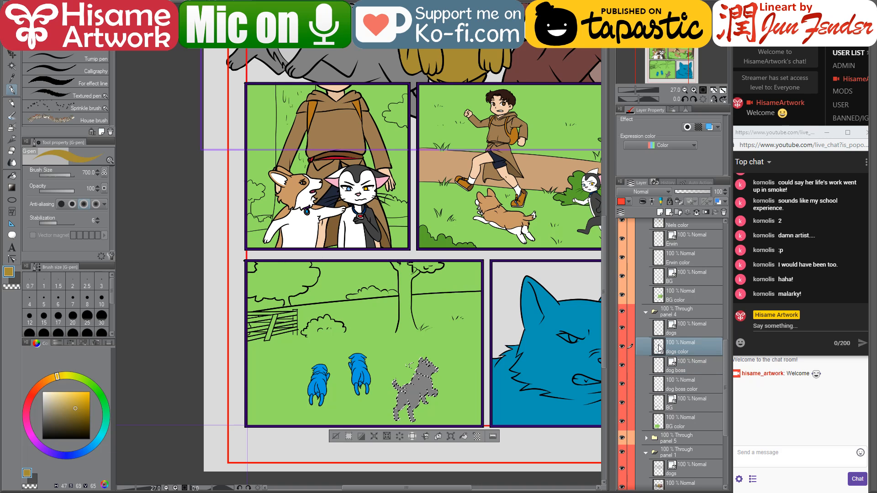
pyautogui.keyDown('ctrl'); pyautogui.click(659, 348); pyautogui.keyUp('ctrl')
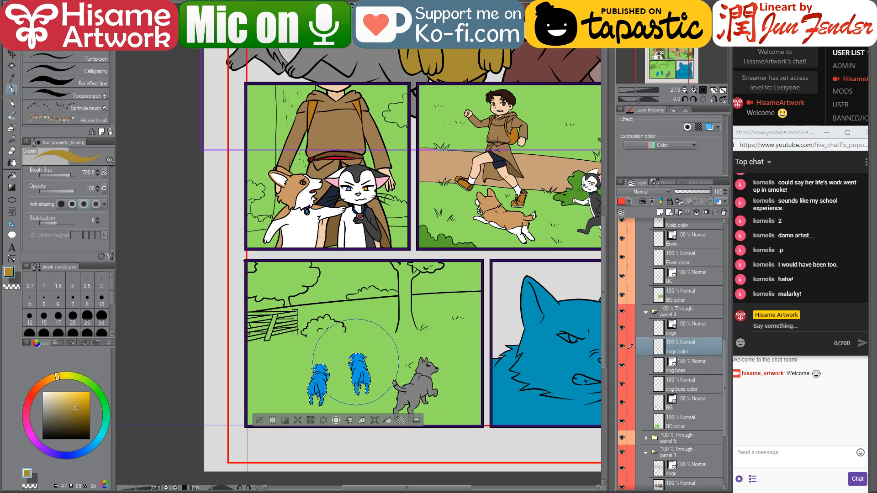
# Paint the middle dog ochre and the left dog reddish brown with the G-pen at size 250, using the top panel's dog colors
pyautogui.press('[')
pyautogui.press('[')
pyautogui.press('[')
pyautogui.press('[')
pyautogui.press('[')
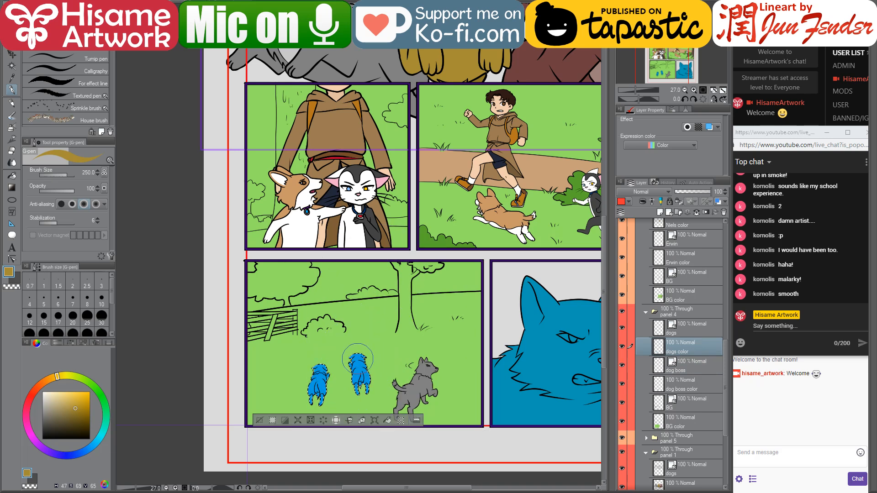
pyautogui.moveTo(357, 359); pyautogui.dragTo(360, 392)
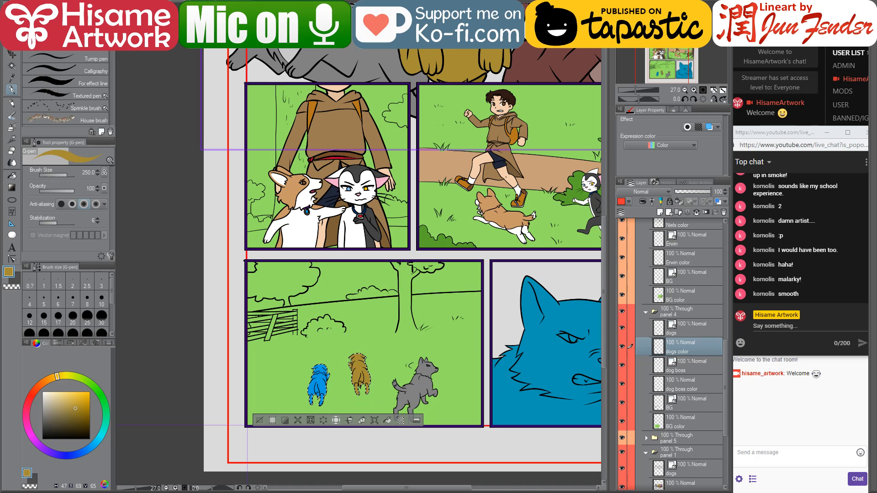
pyautogui.keyDown('alt'); pyautogui.click(531, 58); pyautogui.keyUp('alt')
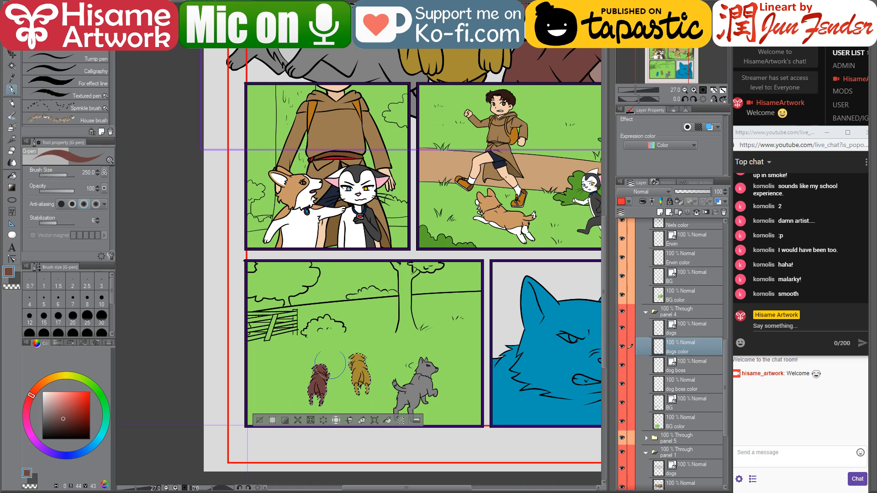
# Pick up the pale brown from the top panel's reddish-brown dog and fill the left dog's tail tip with it
pyautogui.keyDown('alt'); pyautogui.click(591, 75); pyautogui.keyUp('alt')
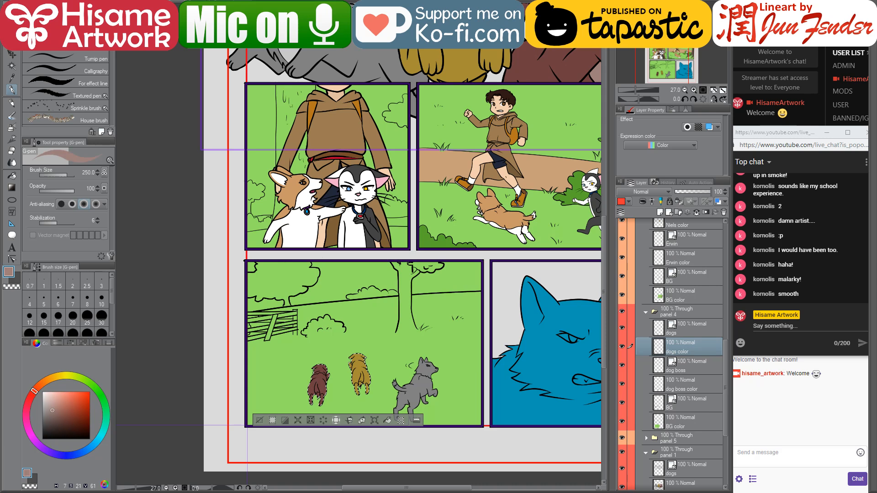
pyautogui.scroll(5, 314, 358)
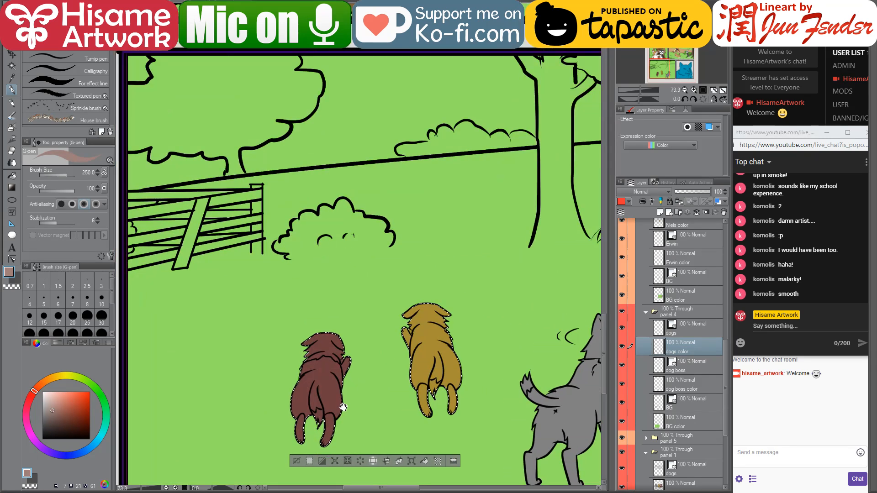
pyautogui.click(12, 175)
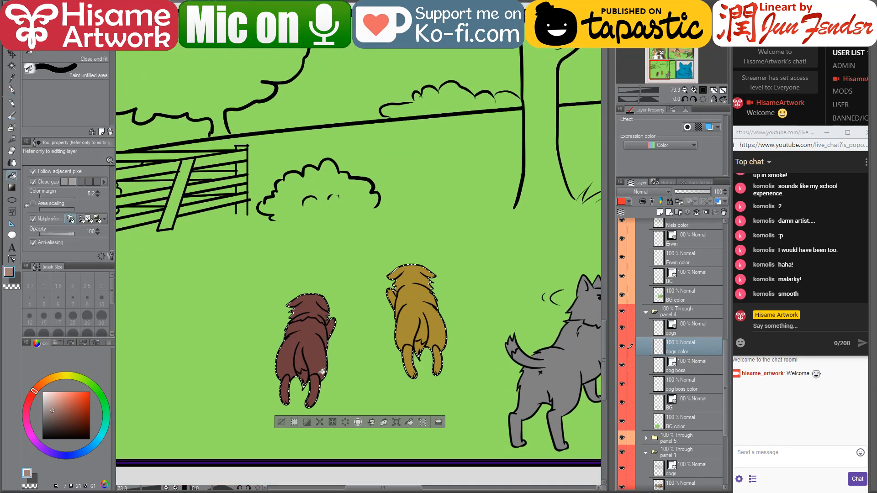
pyautogui.scroll(-4, 305, 386)
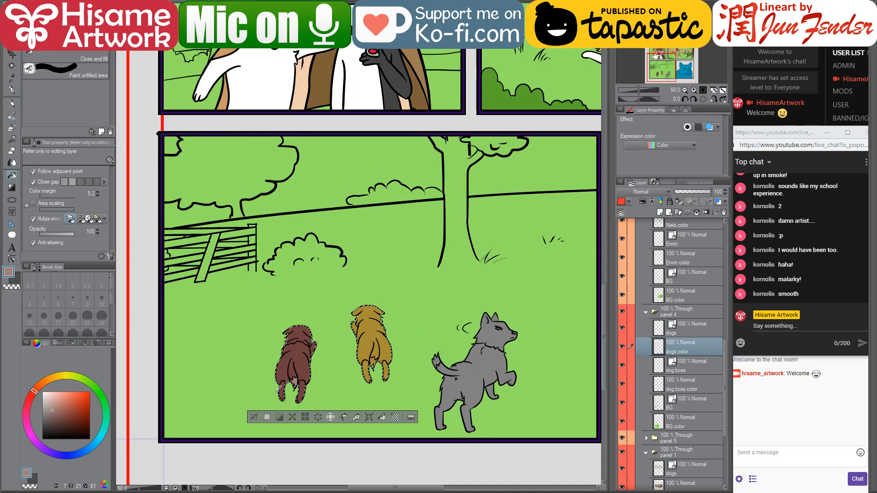
# Pick up the dark brown markings of the top panel's ochre dog, check page_103, and fill the middle dog's tail tip
pyautogui.moveTo(444, 50); pyautogui.dragTo(458, 144)
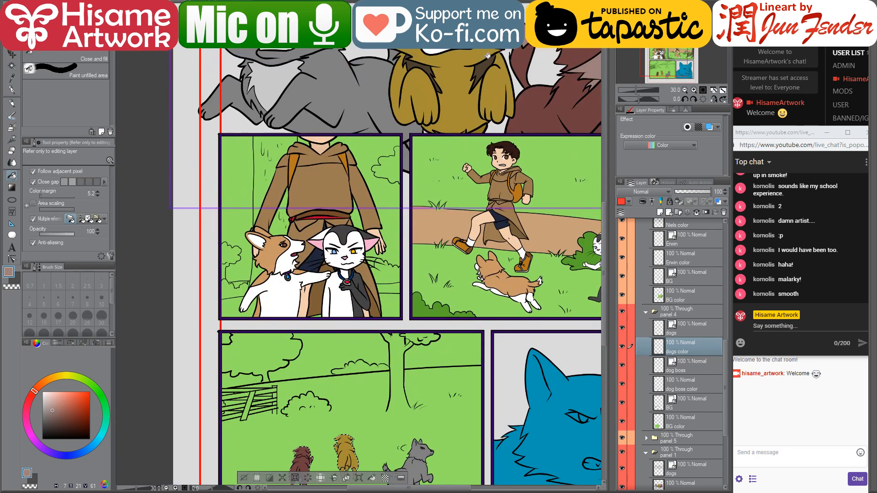
pyautogui.keyDown('alt'); pyautogui.click(481, 66); pyautogui.keyUp('alt')
pyautogui.moveTo(377, 325); pyautogui.dragTo(386, 232)
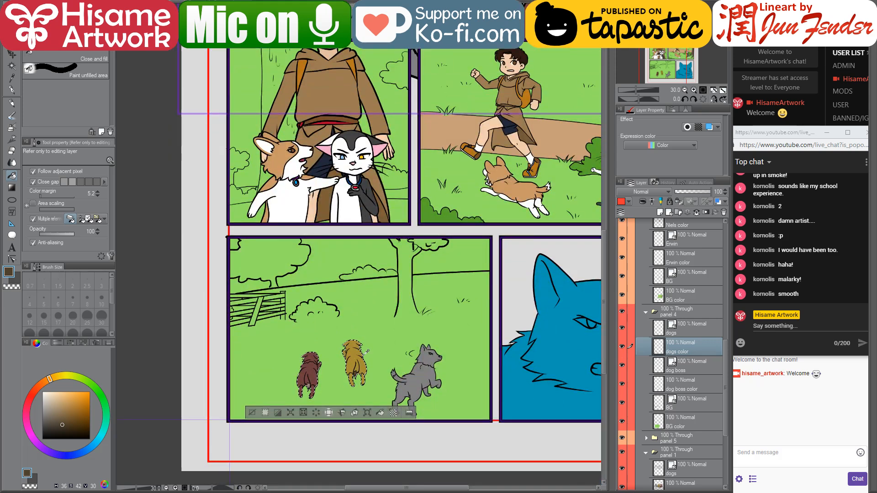
pyautogui.scroll(-3, 369, 365)
pyautogui.scroll(3, 366, 359)
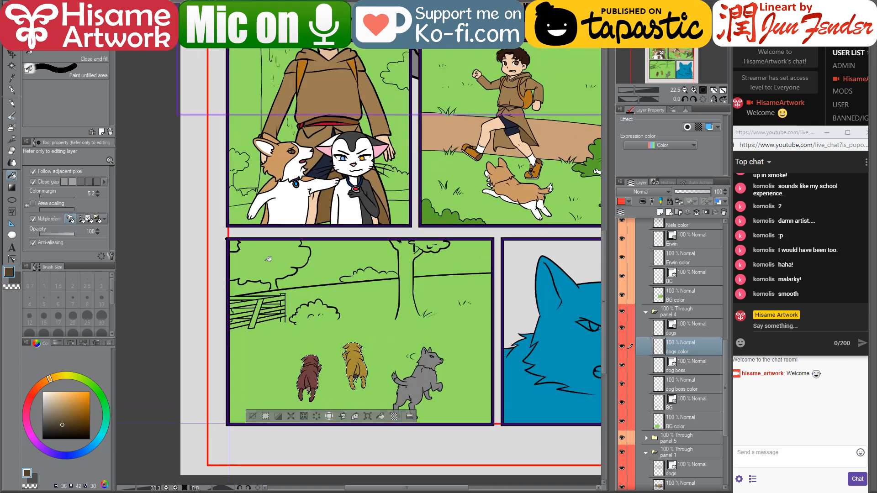
pyautogui.hotkey('ctrl', 'Tab')
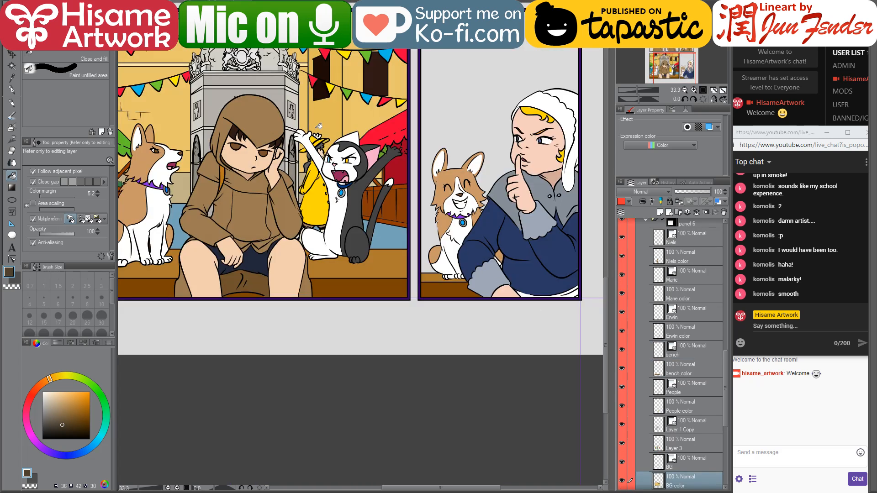
pyautogui.hotkey('ctrl', 'Tab')
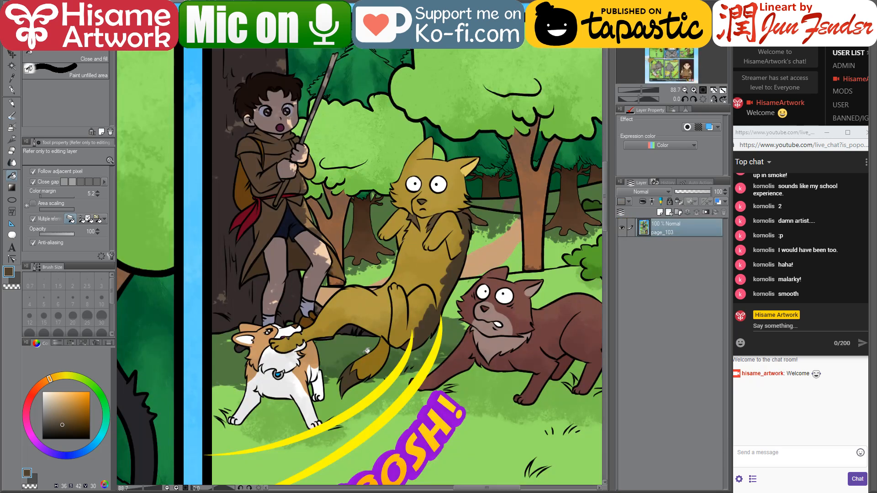
pyautogui.hotkey('ctrl', 'Tab')
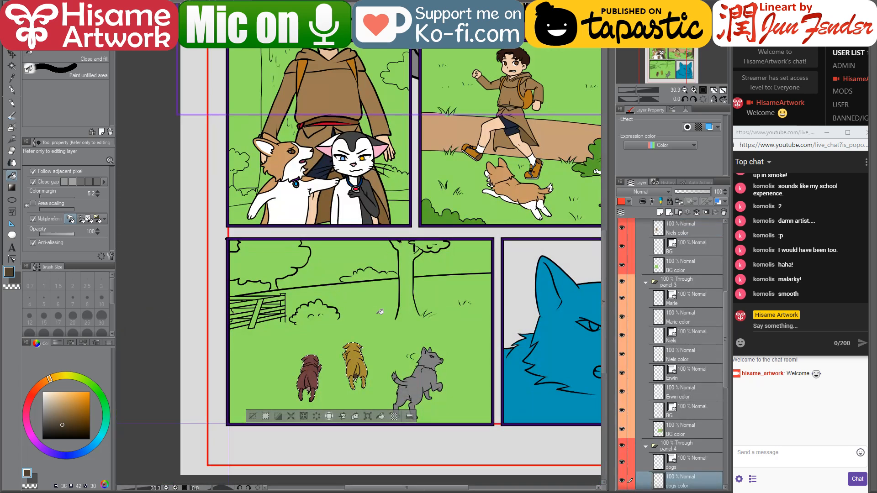
pyautogui.scroll(4, 351, 364)
pyautogui.scroll(4, 350, 364)
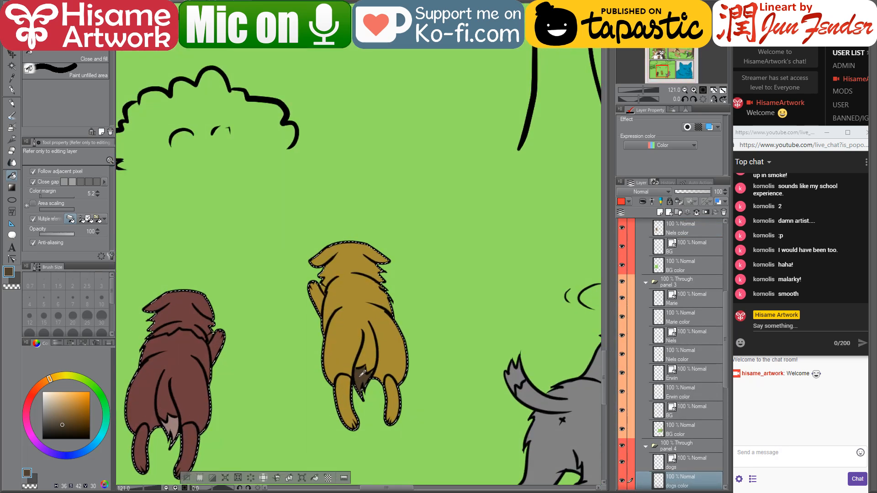
pyautogui.scroll(2, 365, 369)
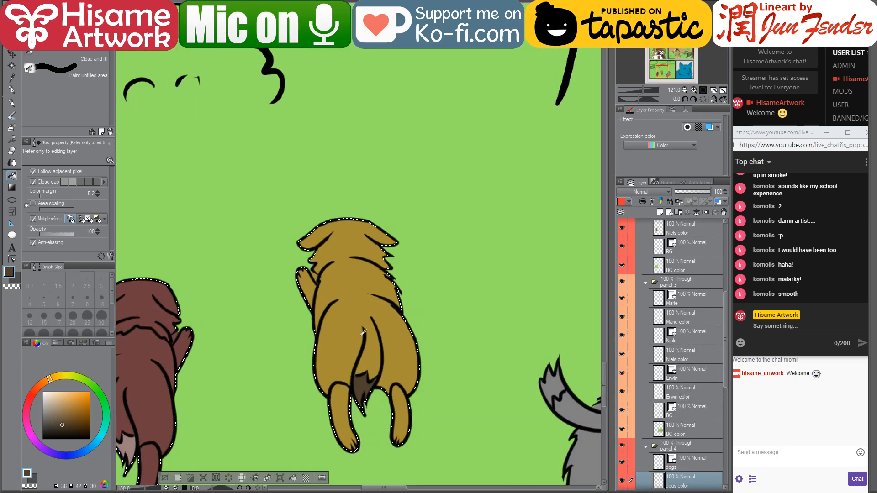
# Paint the dark brown saddle marking across the middle dog's back with the G-pen at sizes 17 and 25
pyautogui.press('p')
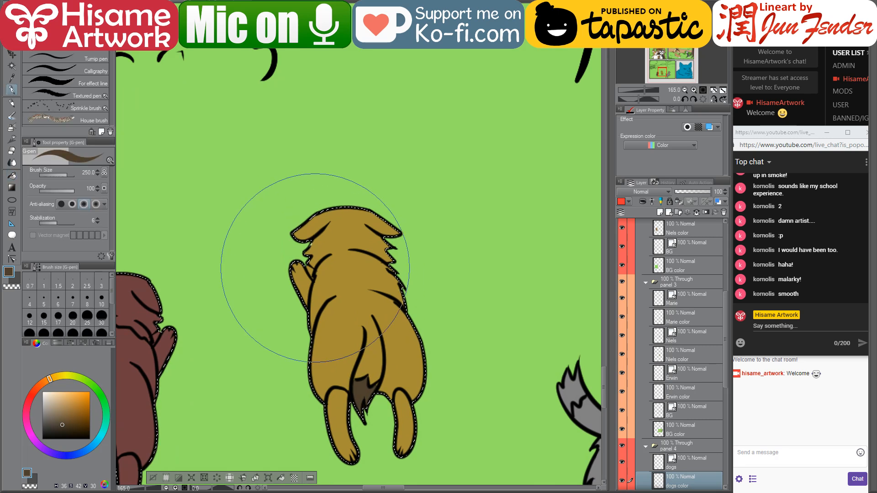
pyautogui.click(58, 315)
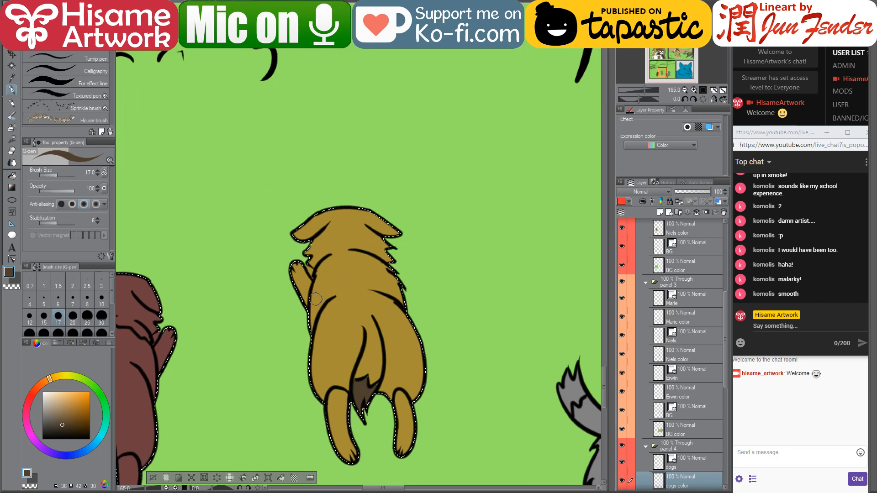
pyautogui.moveTo(316, 300)
pyautogui.mouseDown()
pyautogui.moveTo(318, 292)
pyautogui.moveTo(318, 278)
pyautogui.moveTo(335, 259)
pyautogui.moveTo(389, 272)
pyautogui.moveTo(351, 255)
pyautogui.moveTo(400, 281)
pyautogui.mouseUp()
pyautogui.press(']')
pyautogui.press(']')
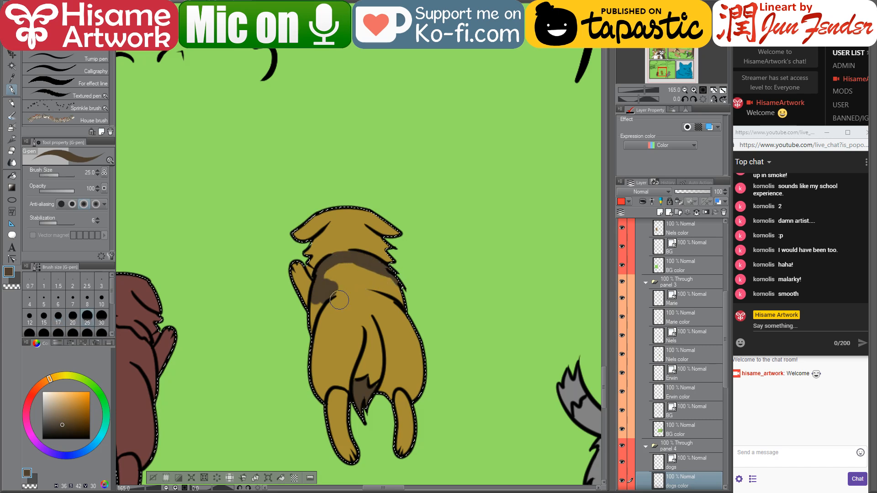
pyautogui.moveTo(339, 300)
pyautogui.mouseDown()
pyautogui.moveTo(321, 345)
pyautogui.moveTo(346, 314)
pyautogui.moveTo(362, 329)
pyautogui.moveTo(379, 308)
pyautogui.moveTo(418, 344)
pyautogui.moveTo(399, 303)
pyautogui.moveTo(431, 342)
pyautogui.moveTo(394, 305)
pyautogui.moveTo(405, 292)
pyautogui.moveTo(411, 299)
pyautogui.moveTo(405, 279)
pyautogui.moveTo(363, 258)
pyautogui.moveTo(326, 258)
pyautogui.moveTo(347, 305)
pyautogui.moveTo(342, 264)
pyautogui.moveTo(366, 297)
pyautogui.moveTo(378, 264)
pyautogui.moveTo(388, 287)
pyautogui.moveTo(352, 262)
pyautogui.moveTo(359, 288)
pyautogui.mouseUp()
pyautogui.scroll(1, 347, 325)
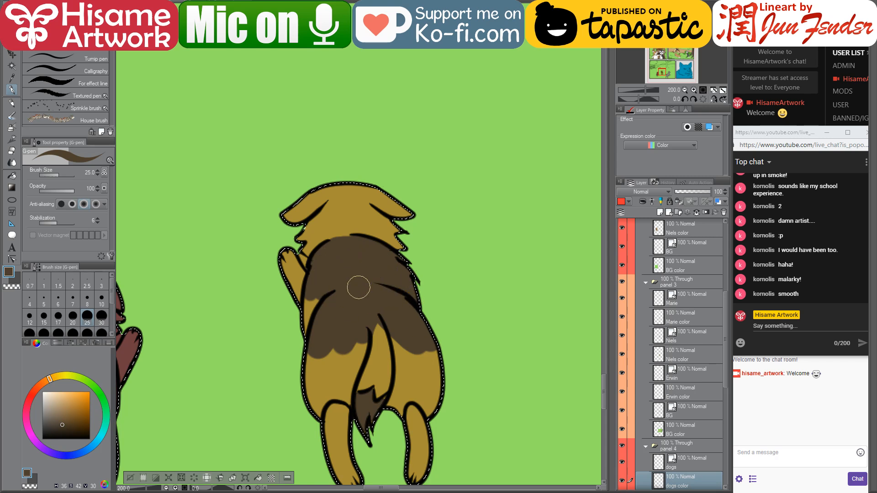
# Pick up the middle dog's ochre and clean up the tail base and the saddle's lower edge with the G-pen at size 17
pyautogui.press('[')
pyautogui.press('[')
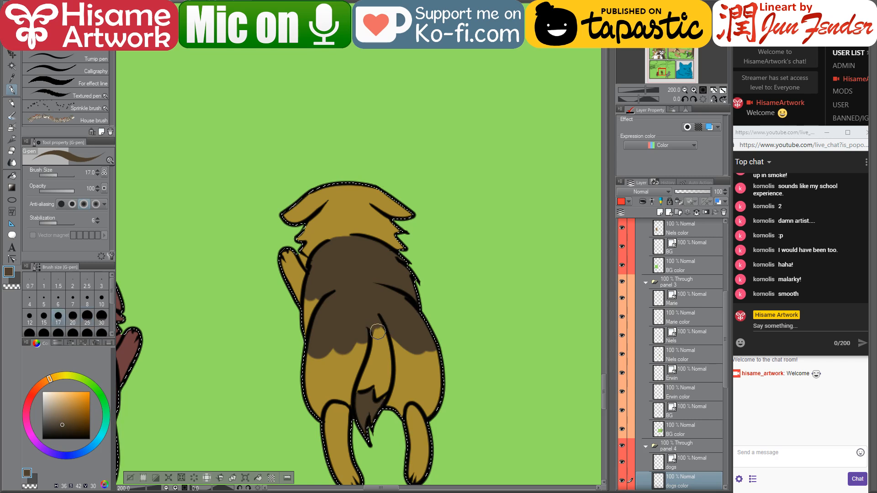
pyautogui.keyDown('alt'); pyautogui.click(317, 369); pyautogui.keyUp('alt')
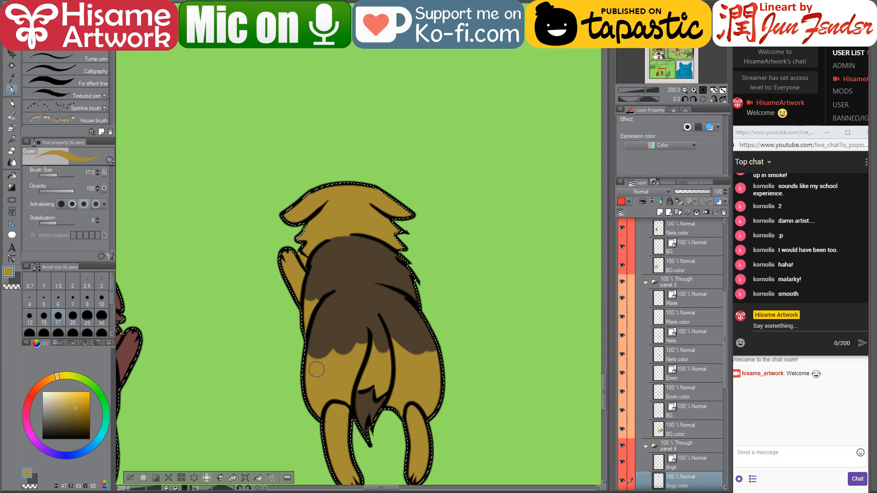
pyautogui.moveTo(317, 369)
pyautogui.mouseDown()
pyautogui.moveTo(330, 353)
pyautogui.moveTo(332, 365)
pyautogui.moveTo(369, 343)
pyautogui.moveTo(424, 362)
pyautogui.moveTo(429, 353)
pyautogui.moveTo(448, 357)
pyautogui.mouseUp()
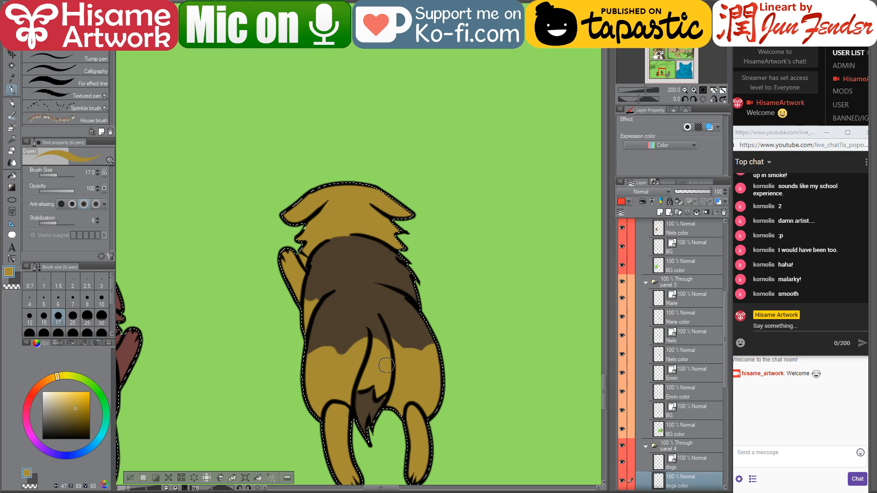
# Drop the selection on panel 4's dogs and create a selection from panel 5's dog color layer
pyautogui.scroll(-5, 386, 365)
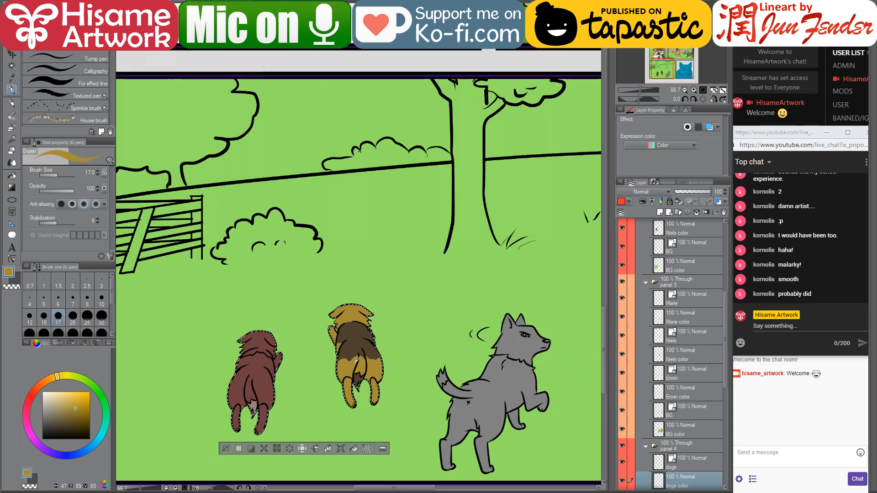
pyautogui.scroll(-4, 358, 361)
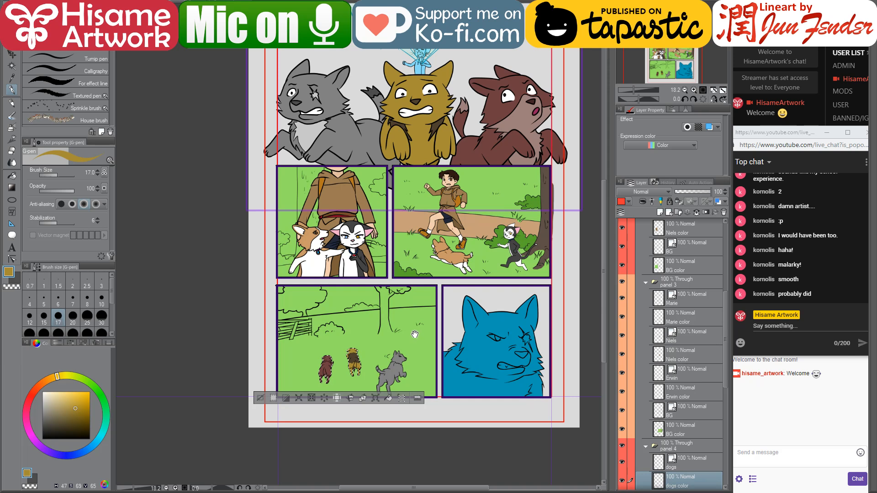
pyautogui.moveTo(415, 334); pyautogui.dragTo(384, 325)
pyautogui.scroll(1, 396, 318)
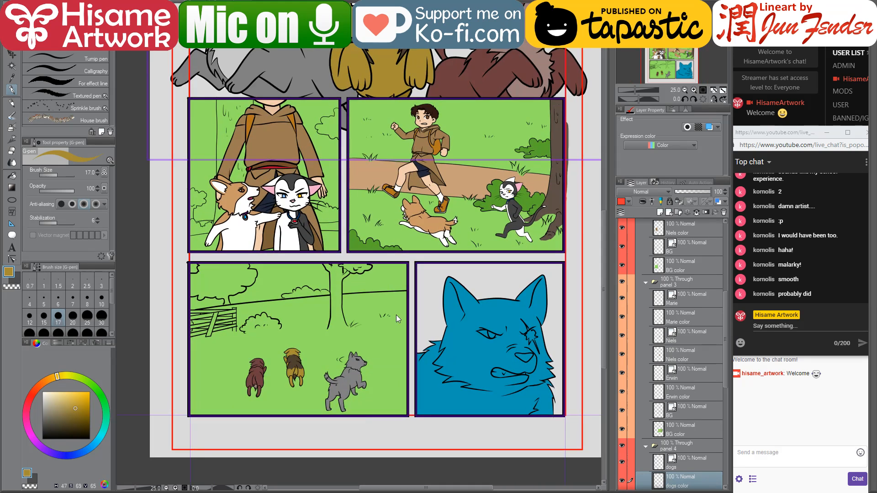
pyautogui.moveTo(473, 329); pyautogui.dragTo(450, 345)
pyautogui.hotkey('ctrl', 'shift')
pyautogui.scroll(-3, 695, 458)
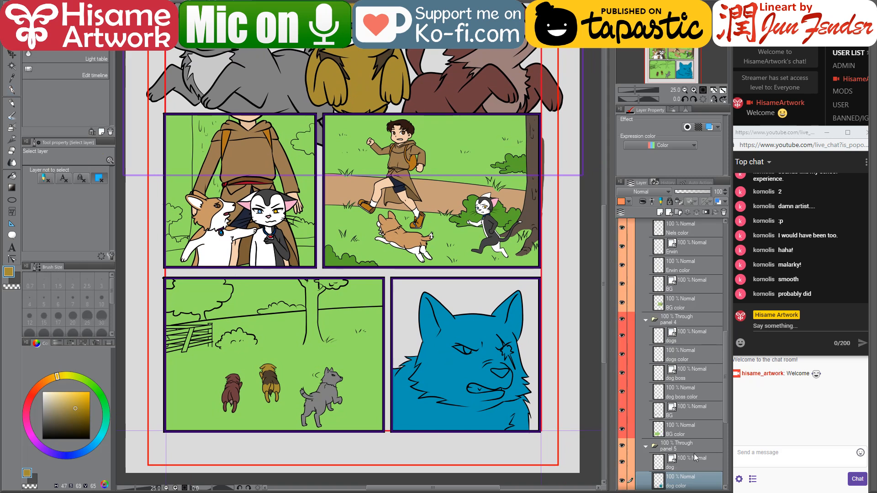
pyautogui.keyDown('ctrl'); pyautogui.click(658, 481); pyautogui.keyUp('ctrl')
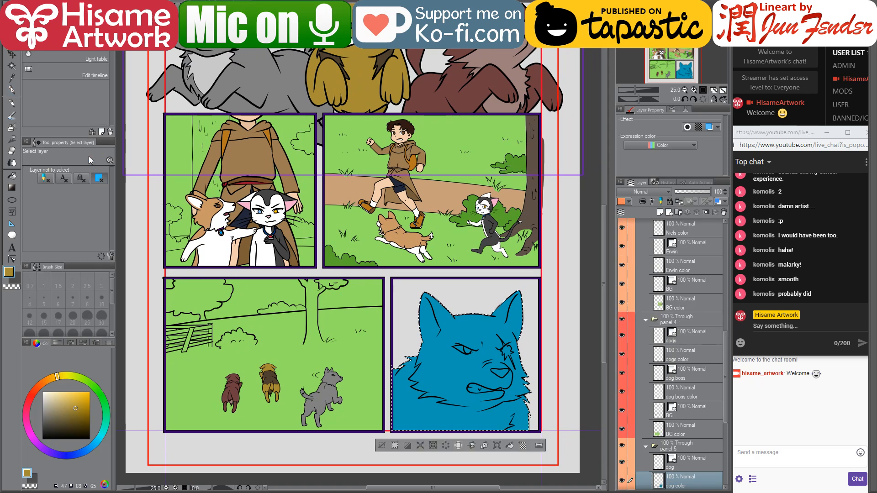
# Pick up the gray of the top panel's gray dog and paint panel 5's whole dog with the G-pen at size 800
pyautogui.click(12, 90)
pyautogui.keyDown('alt'); pyautogui.click(270, 87); pyautogui.keyUp('alt')
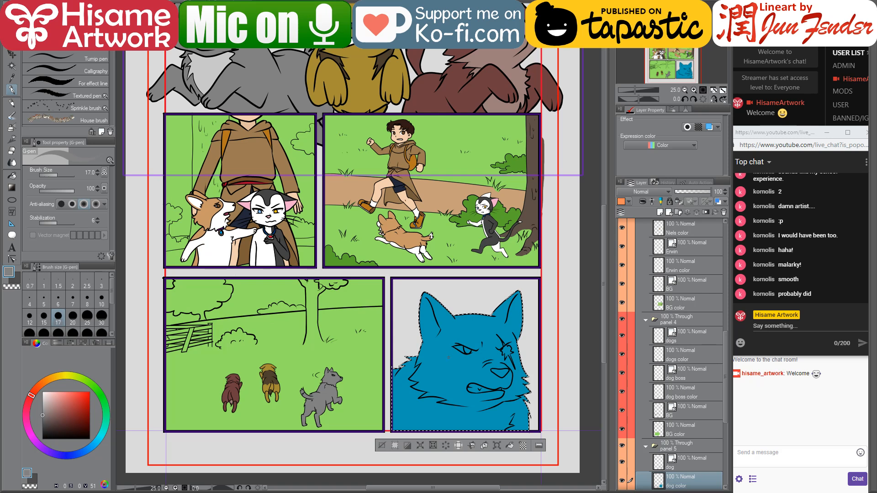
pyautogui.press(']')
pyautogui.press(']')
pyautogui.press(']')
pyautogui.press(']')
pyautogui.press(']')
pyautogui.press(']')
pyautogui.press(']')
pyautogui.press(']')
pyautogui.press(']')
pyautogui.press(']')
pyautogui.press(']')
pyautogui.press(']')
pyautogui.press(']')
pyautogui.press(']')
pyautogui.press(']')
pyautogui.press(']')
pyautogui.press(']')
pyautogui.press(']')
pyautogui.press(']')
pyautogui.press(']')
pyautogui.moveTo(414, 329)
pyautogui.mouseDown()
pyautogui.moveTo(438, 351)
pyautogui.moveTo(498, 352)
pyautogui.moveTo(526, 296)
pyautogui.mouseUp()
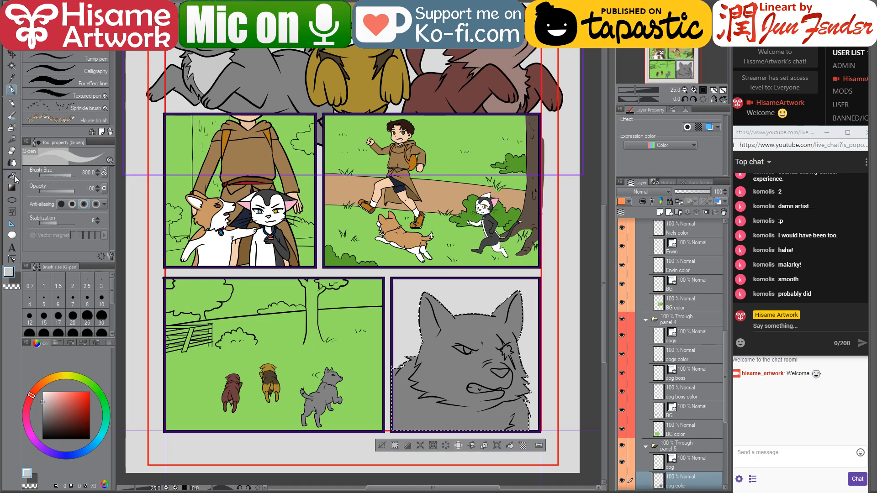
# Fill the scar over the panel 5 dog's damaged eye with light gray
pyautogui.press('g')
pyautogui.scroll(1, 584, 426)
pyautogui.scroll(2, 495, 356)
pyautogui.click(485, 321)
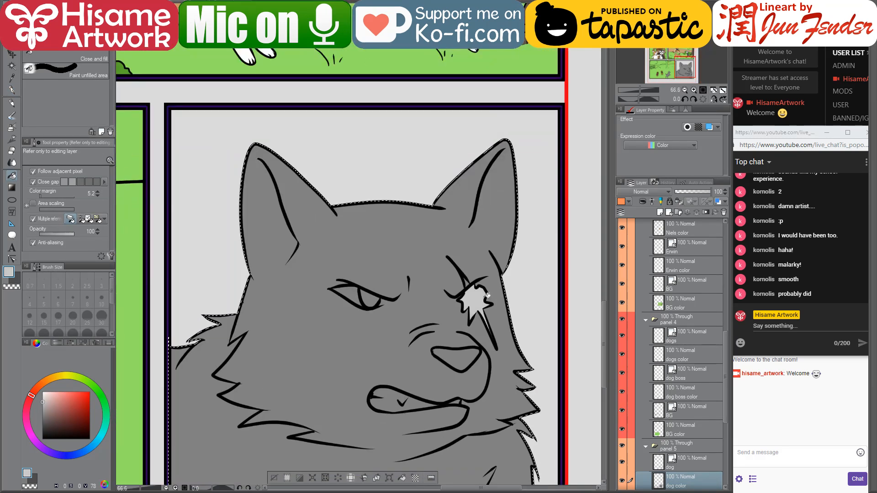
pyautogui.click(467, 282)
pyautogui.moveTo(396, 356); pyautogui.dragTo(426, 290)
# Fill the panel 5 dog's teeth and the large white area of its open eye with pure white
pyautogui.click(43, 392)
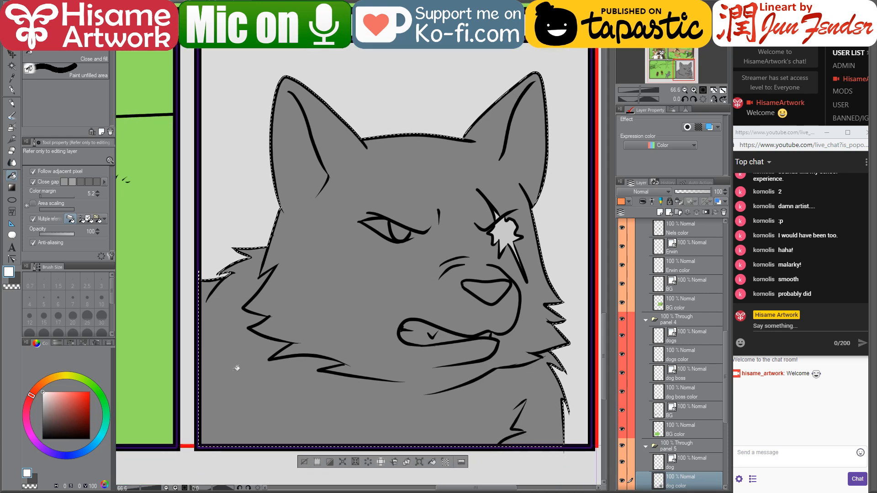
pyautogui.click(421, 332)
pyautogui.click(489, 334)
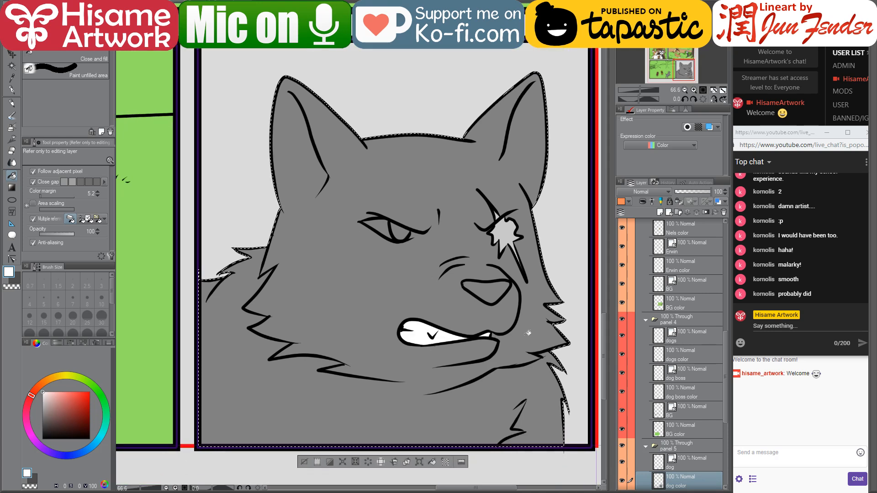
pyautogui.click(384, 222)
# Paint the open eye's inner corner white with the G-pen at size 20, and trim the excess with the dog's body gray
pyautogui.scroll(12, 401, 205)
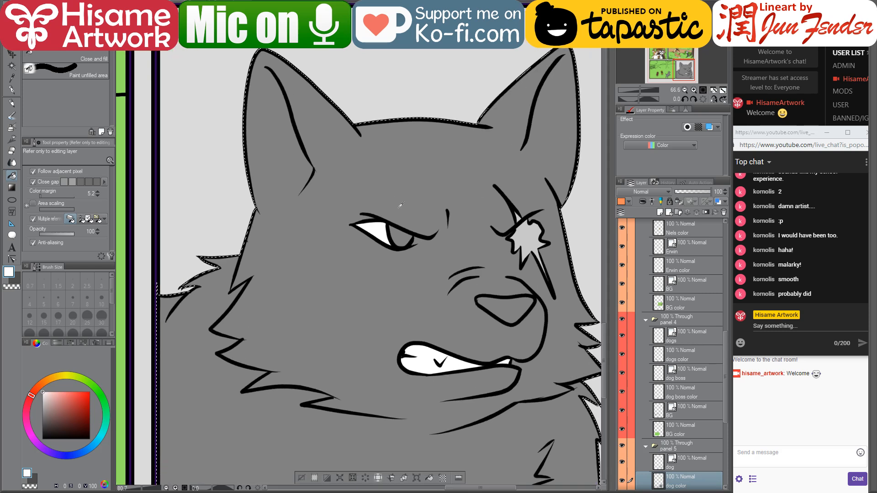
pyautogui.click(12, 90)
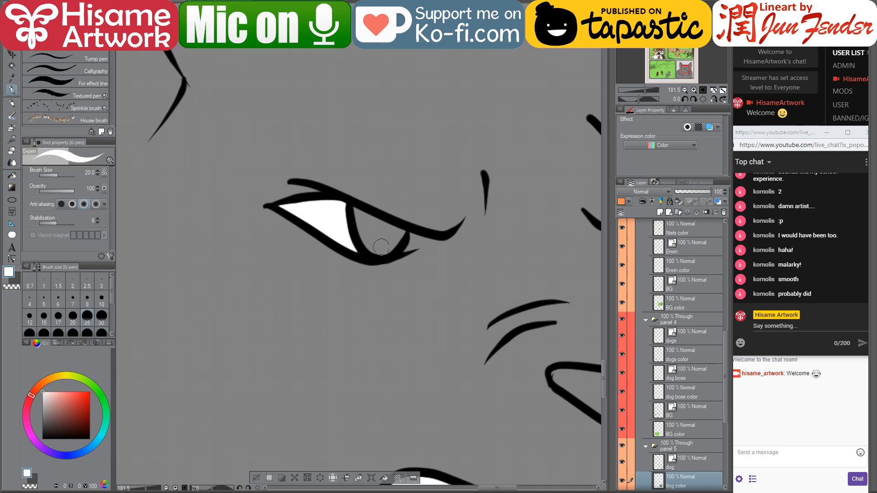
pyautogui.click(73, 315)
pyautogui.moveTo(402, 249)
pyautogui.mouseDown()
pyautogui.moveTo(422, 236)
pyautogui.moveTo(407, 232)
pyautogui.mouseUp()
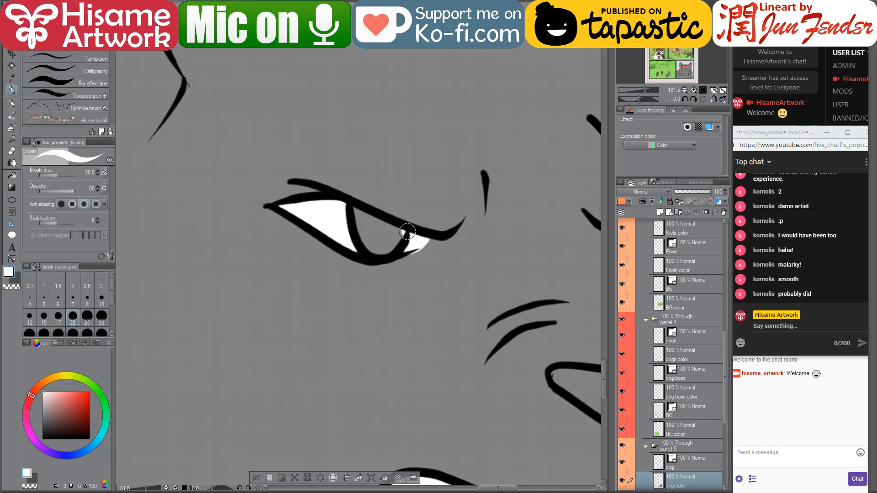
pyautogui.keyDown('alt'); pyautogui.click(423, 261); pyautogui.keyUp('alt')
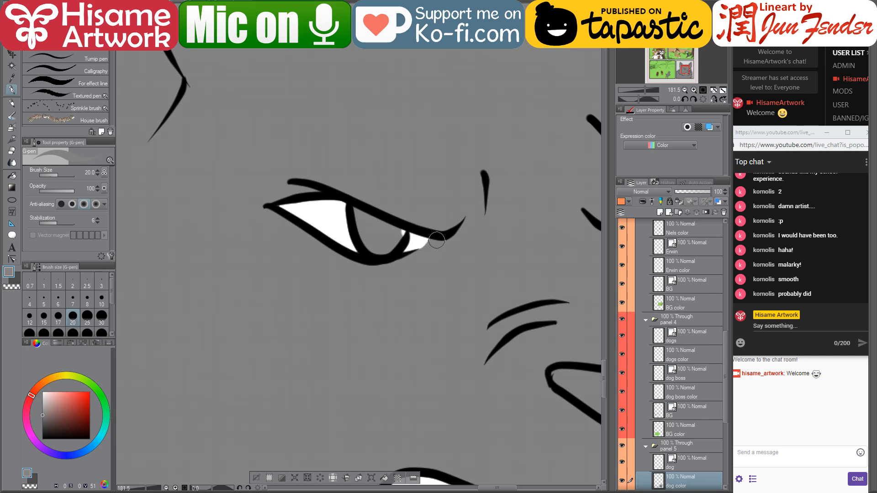
# Paint the open eye's iris dark gray at color value 33 with the G-pen at size 25
pyautogui.scroll(-8, 437, 240)
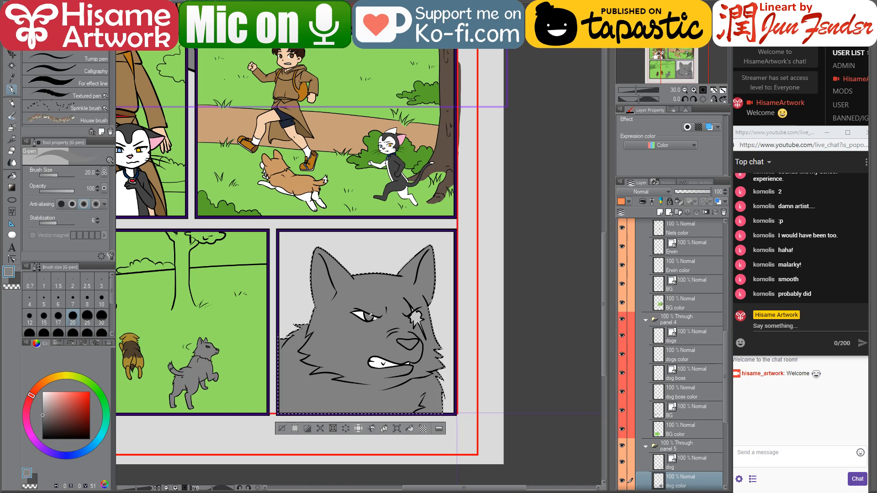
pyautogui.scroll(6, 386, 358)
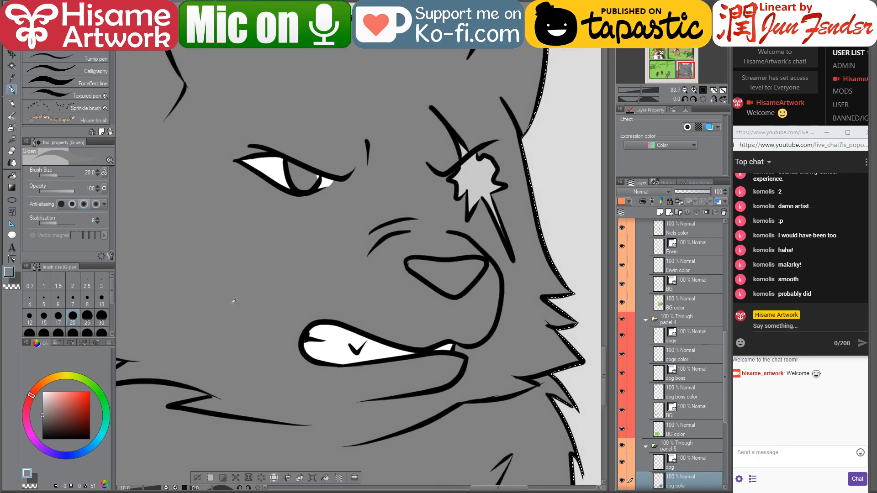
pyautogui.click(42, 424)
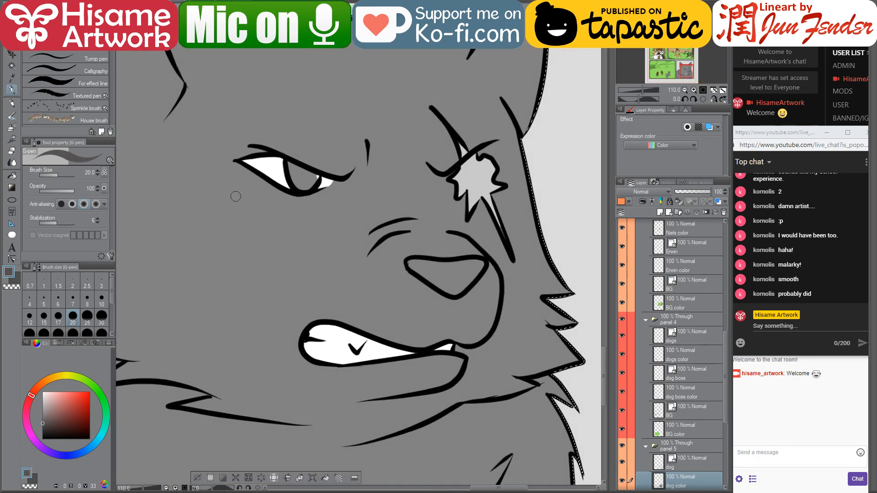
pyautogui.press(']')
pyautogui.press(']')
pyautogui.press('[')
pyautogui.moveTo(288, 164)
pyautogui.mouseDown()
pyautogui.moveTo(294, 181)
pyautogui.moveTo(315, 175)
pyautogui.moveTo(296, 177)
pyautogui.mouseUp()
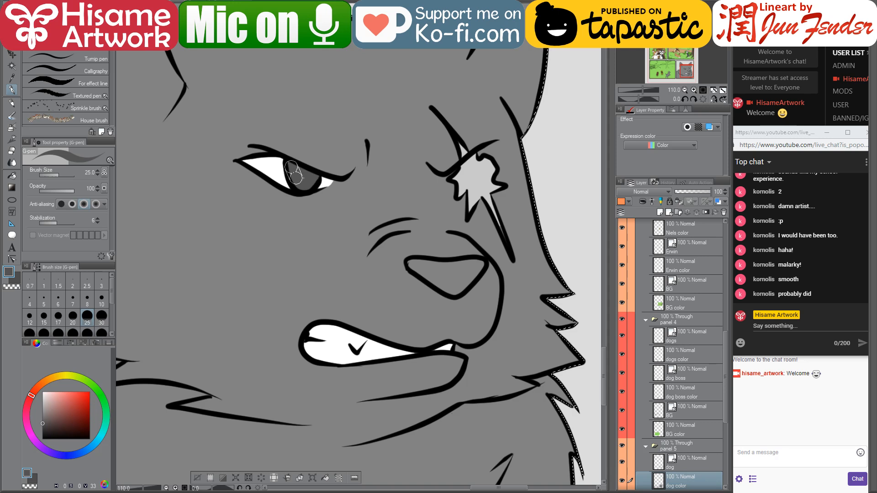
# Repaint the iris in a darker gray at value 18 with the G-pen at size 30, and fill the nose with it
pyautogui.click(44, 429)
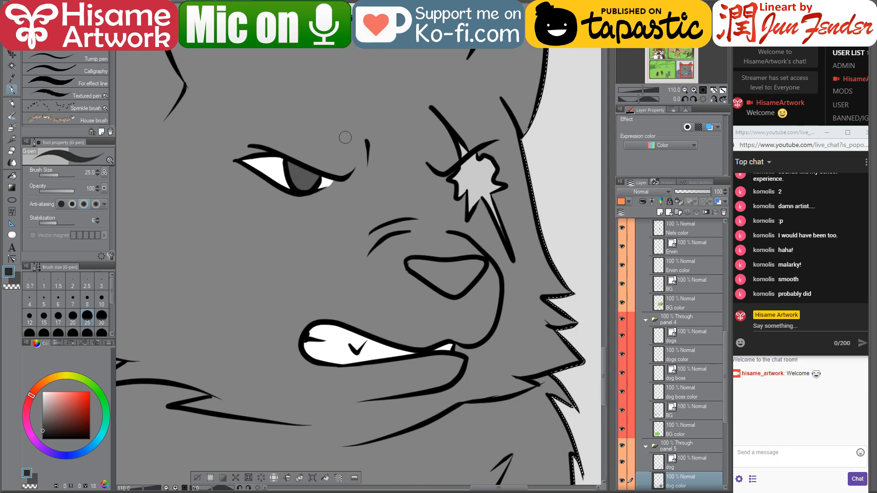
pyautogui.press(']')
pyautogui.moveTo(291, 166)
pyautogui.mouseDown()
pyautogui.moveTo(301, 181)
pyautogui.moveTo(309, 178)
pyautogui.mouseUp()
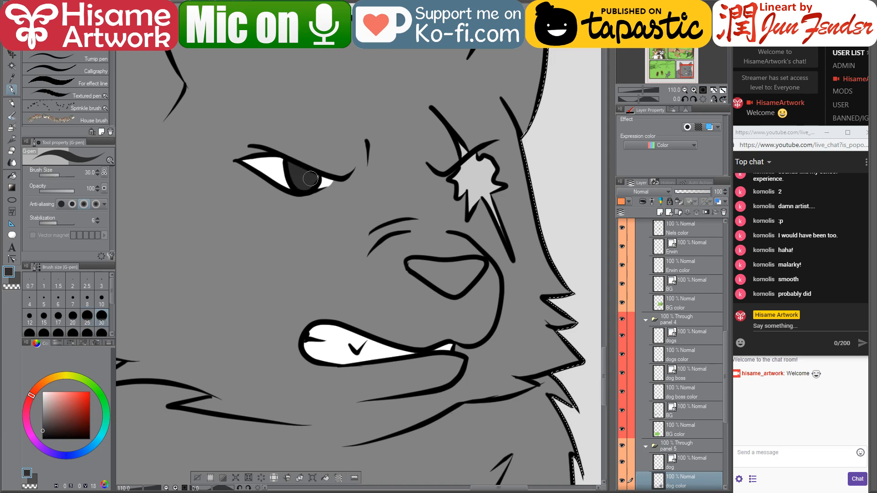
pyautogui.click(11, 178)
pyautogui.click(443, 274)
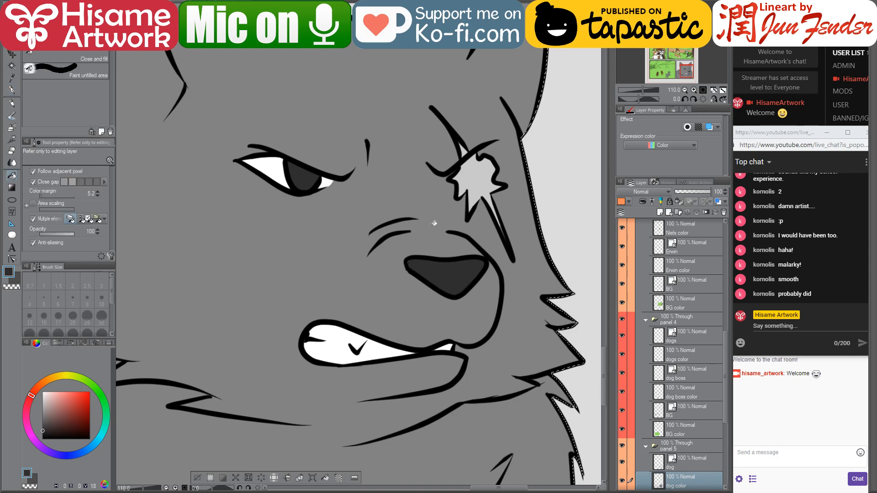
# Pick up the scar's light gray and paint zigzag edges for the light fur on both sides of the chest with the G-pen at size 30
pyautogui.scroll(-3, 434, 223)
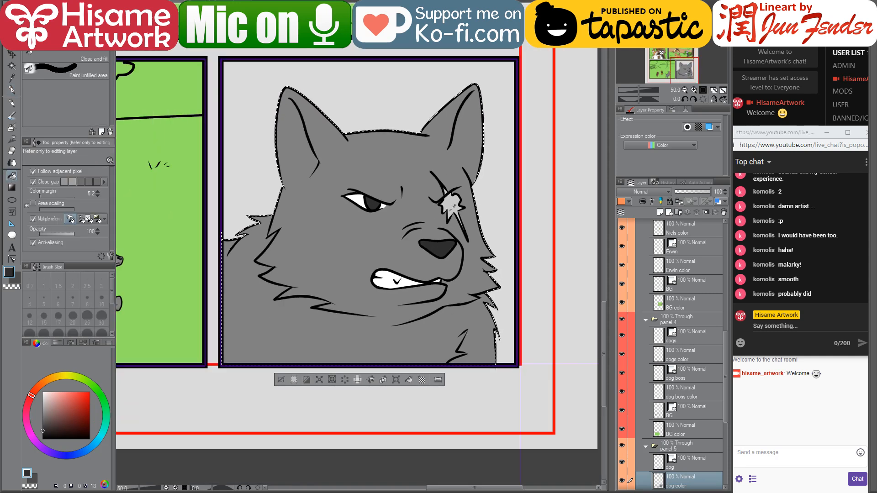
pyautogui.keyDown('alt'); pyautogui.click(439, 202); pyautogui.keyUp('alt')
pyautogui.scroll(3, 410, 320)
pyautogui.moveTo(407, 289); pyautogui.dragTo(452, 258)
pyautogui.click(12, 89)
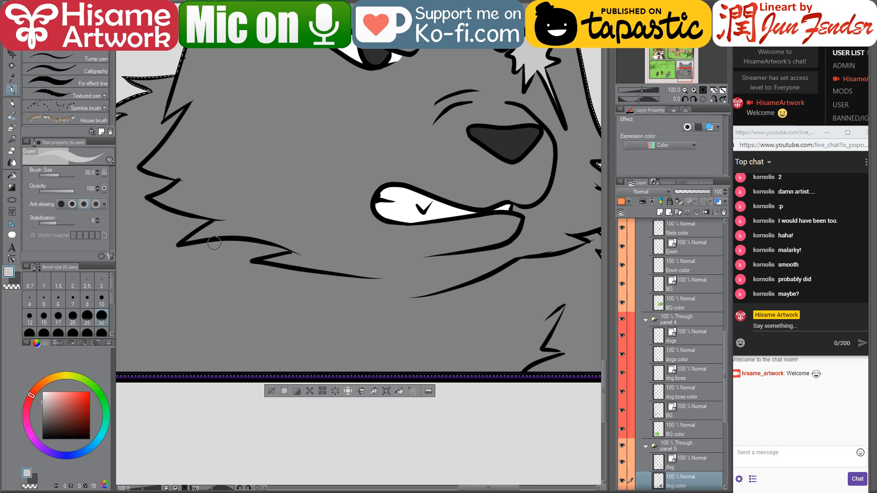
pyautogui.moveTo(217, 244)
pyautogui.mouseDown()
pyautogui.moveTo(235, 276)
pyautogui.moveTo(167, 326)
pyautogui.moveTo(161, 405)
pyautogui.mouseUp()
pyautogui.scroll(1, 462, 305)
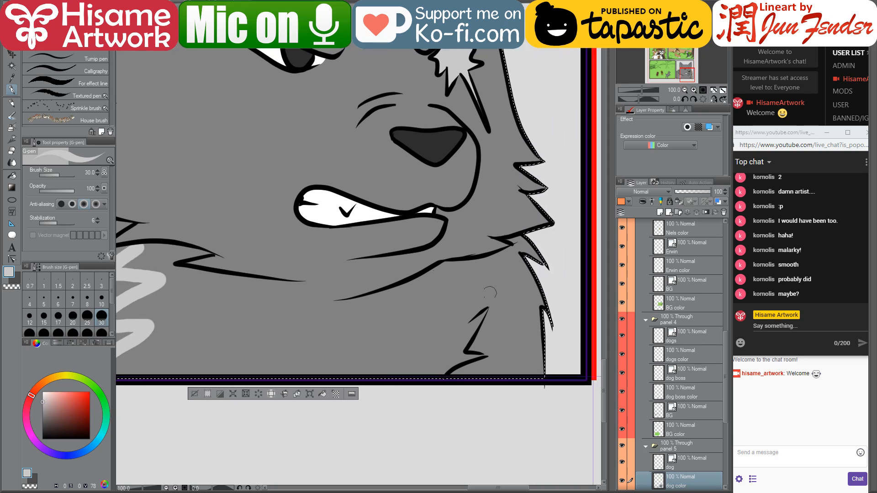
pyautogui.scroll(2, 457, 255)
pyautogui.moveTo(451, 245)
pyautogui.mouseDown()
pyautogui.moveTo(433, 297)
pyautogui.moveTo(470, 298)
pyautogui.moveTo(436, 347)
pyautogui.moveTo(457, 342)
pyautogui.mouseUp()
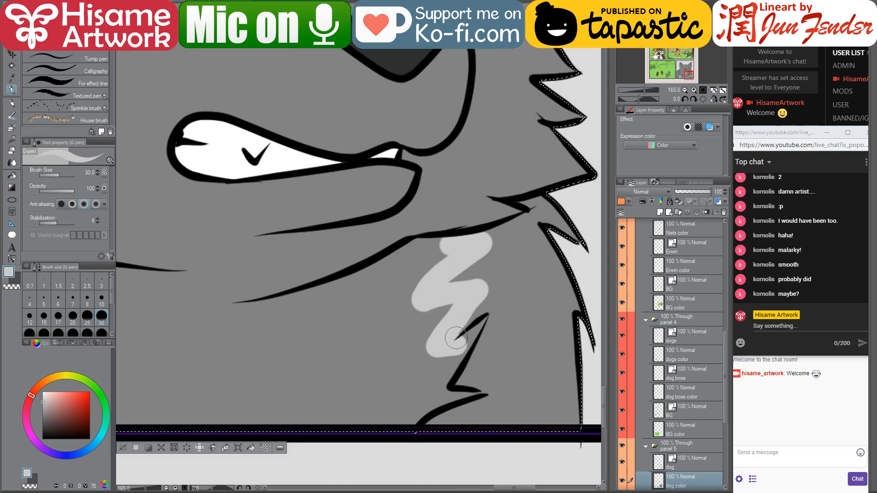
# Refine the light fur's edge beside the right chest tuft with the G-pen at size 12, alternating between body gray and light gray
pyautogui.press('[')
pyautogui.press('[')
pyautogui.press('[')
pyautogui.press('[')
pyautogui.press('[')
pyautogui.scroll(1, 465, 340)
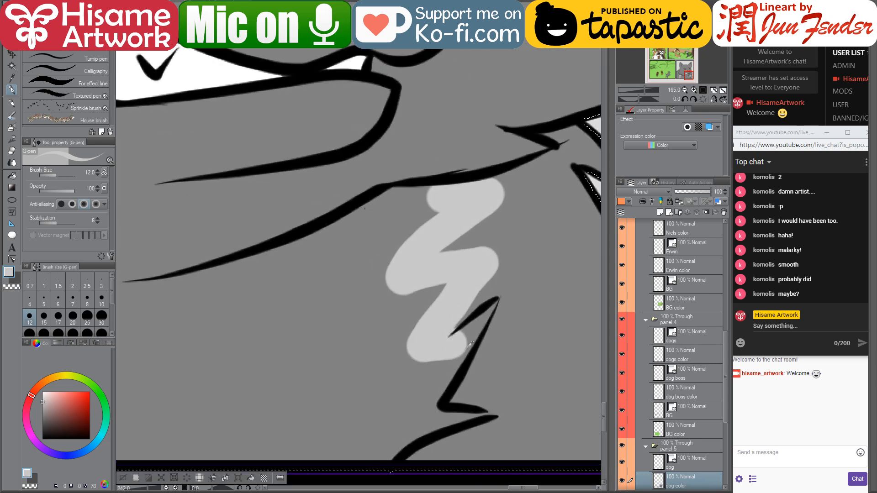
pyautogui.keyDown('alt'); pyautogui.click(502, 247); pyautogui.keyUp('alt')
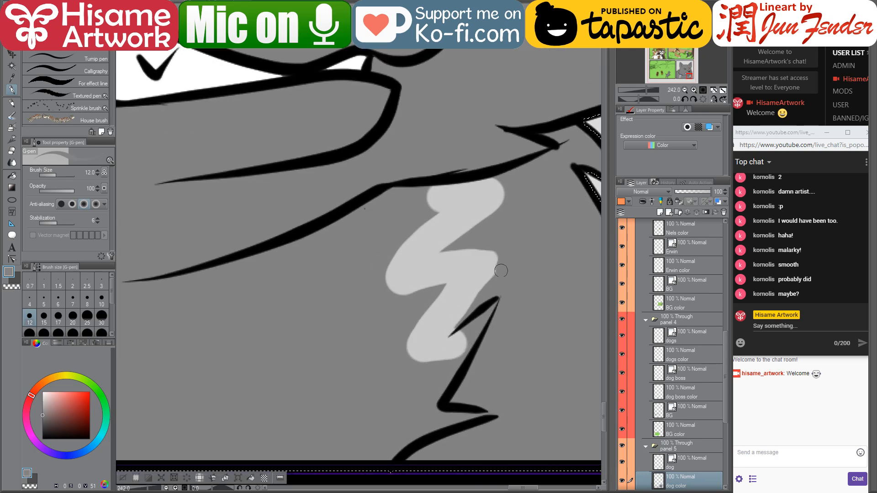
pyautogui.click(453, 334)
pyautogui.moveTo(498, 298)
pyautogui.mouseDown()
pyautogui.moveTo(461, 322)
pyautogui.moveTo(463, 331)
pyautogui.moveTo(492, 305)
pyautogui.moveTo(429, 413)
pyautogui.mouseUp()
pyautogui.keyDown('alt'); pyautogui.click(456, 346); pyautogui.keyUp('alt')
pyautogui.keyDown('alt'); pyautogui.click(505, 305); pyautogui.keyUp('alt')
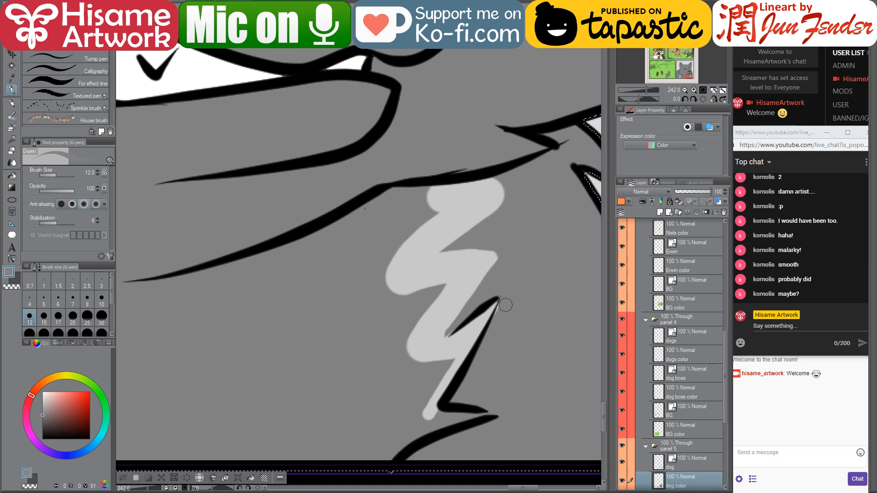
# Extend the light gray along the right chest tuft down to the panel border with the G-pen at sizes 15 and 17
pyautogui.keyDown('alt'); pyautogui.click(479, 330); pyautogui.keyUp('alt')
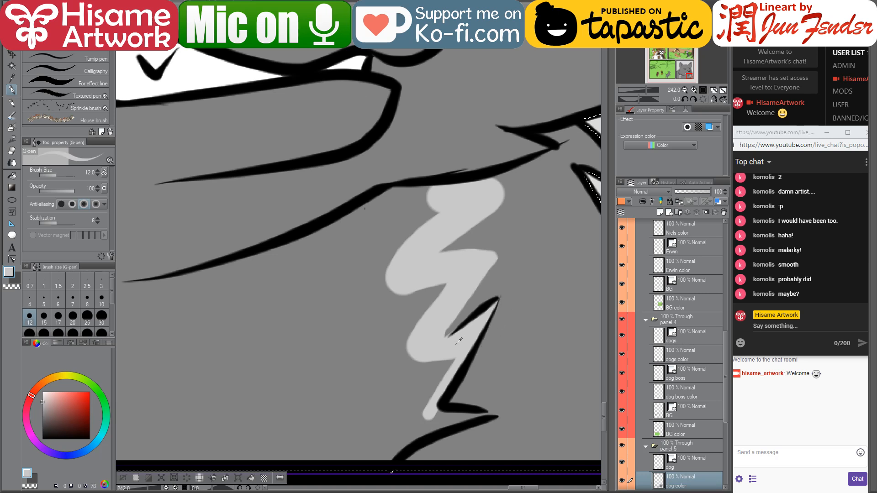
pyautogui.moveTo(447, 342); pyautogui.dragTo(458, 308)
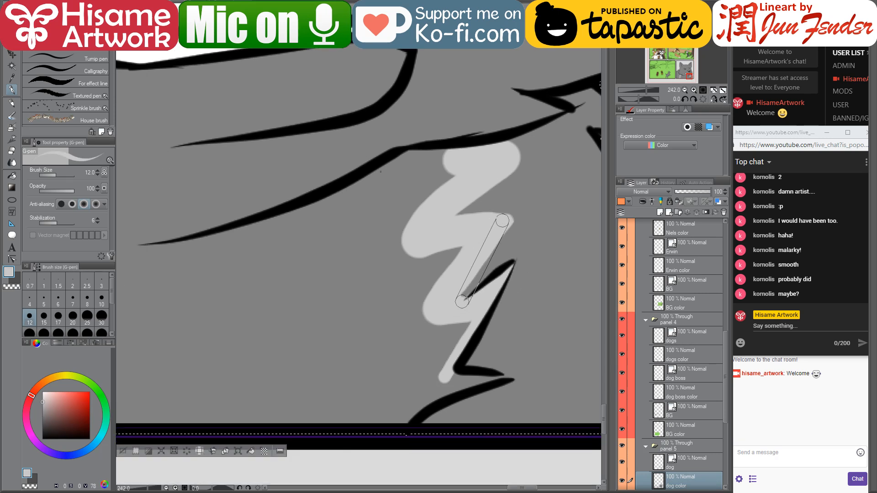
pyautogui.moveTo(473, 333); pyautogui.dragTo(487, 312)
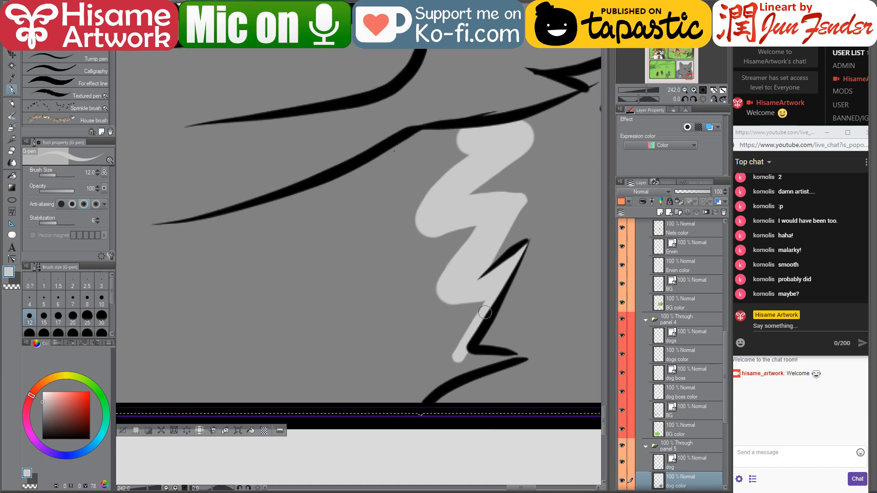
pyautogui.press(']')
pyautogui.press(']')
pyautogui.press('[')
pyautogui.press('[')
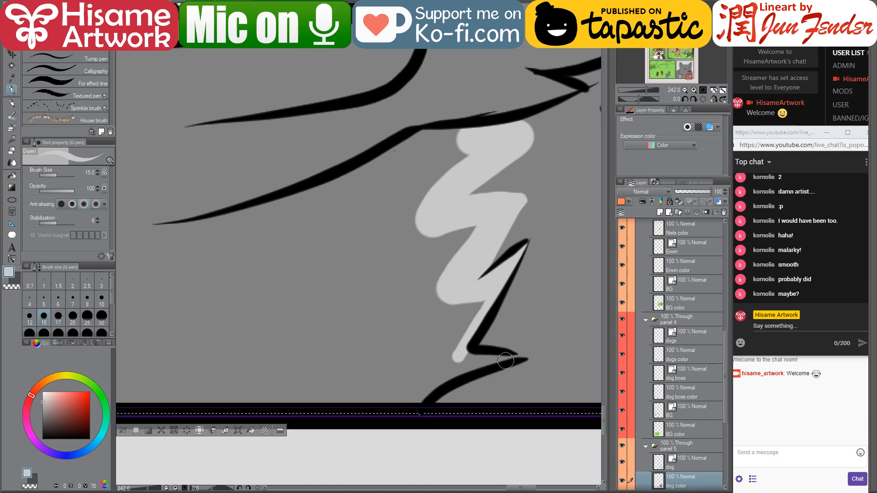
pyautogui.moveTo(498, 361); pyautogui.dragTo(416, 395)
pyautogui.press(']')
pyautogui.press(']')
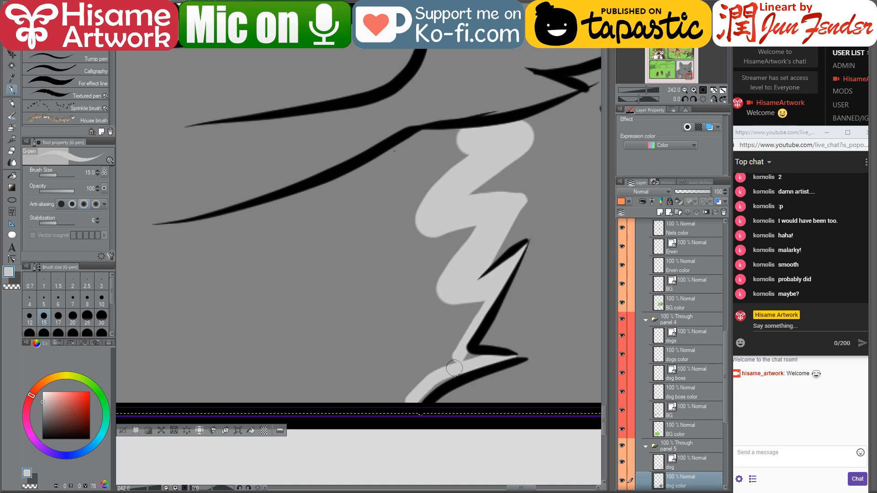
pyautogui.moveTo(466, 358)
pyautogui.mouseDown()
pyautogui.moveTo(410, 400)
pyautogui.moveTo(461, 360)
pyautogui.mouseUp()
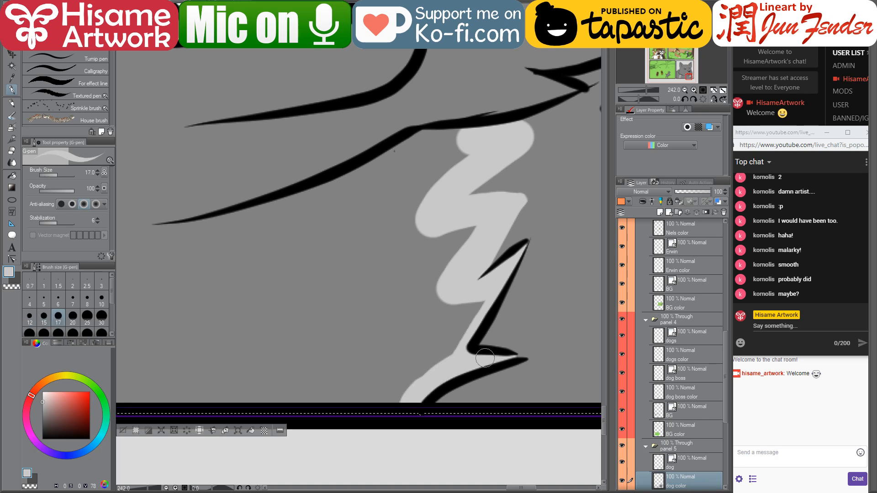
# Paint a light gray stroke under the dog's jaw with the G-pen at size 60 to bridge the gap between the neck lines
pyautogui.scroll(-5, 478, 354)
pyautogui.scroll(3, 327, 291)
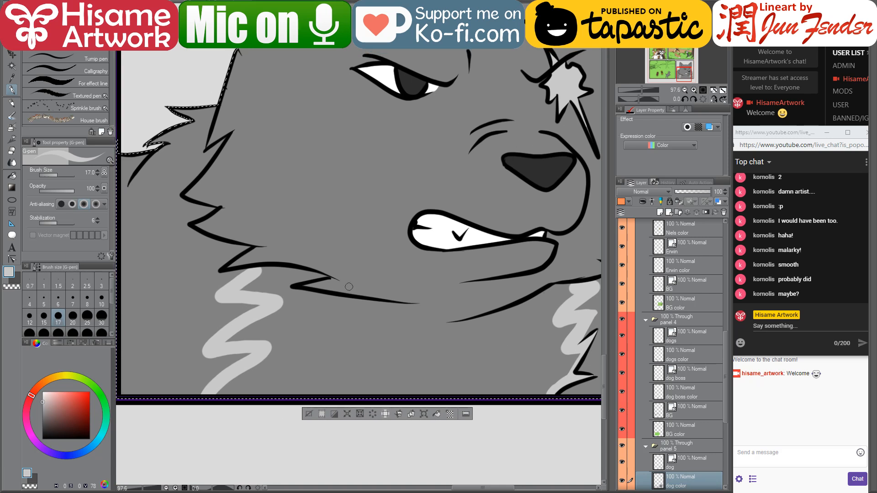
pyautogui.press(']')
pyautogui.press(']')
pyautogui.press(']')
pyautogui.press(']')
pyautogui.press(']')
pyautogui.press(']')
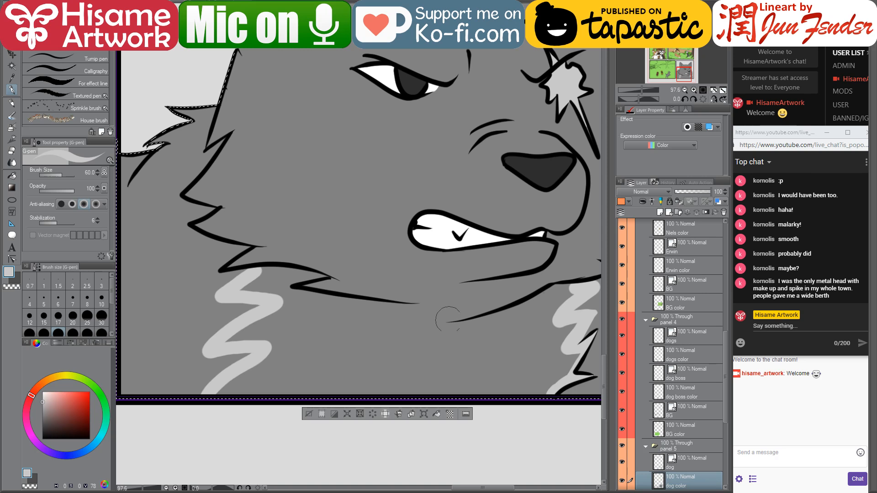
pyautogui.scroll(2, 500, 347)
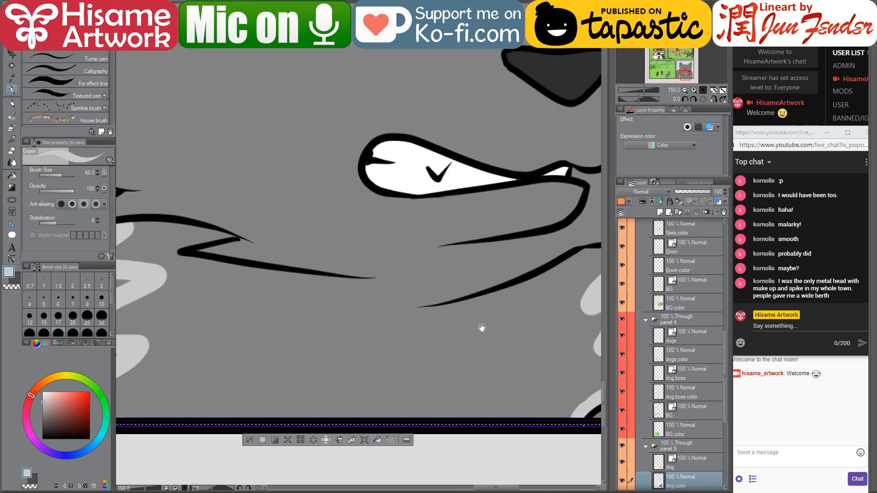
pyautogui.moveTo(482, 327); pyautogui.dragTo(466, 321)
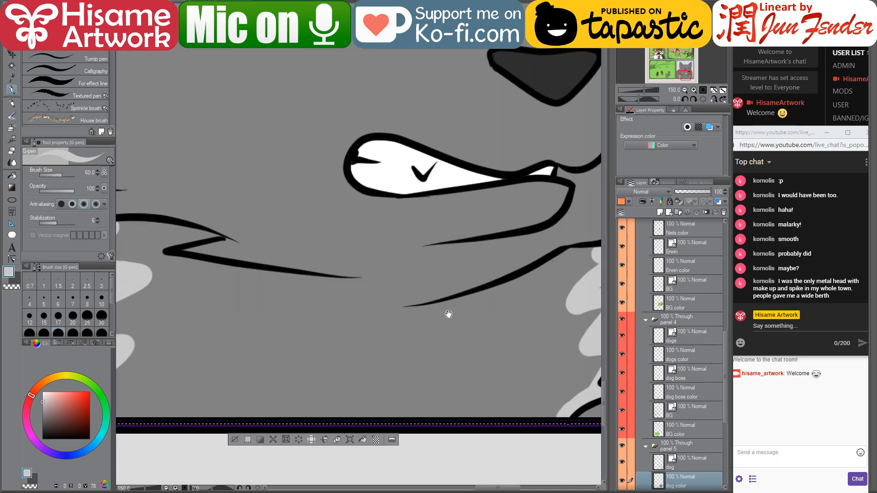
pyautogui.moveTo(446, 308); pyautogui.dragTo(457, 318)
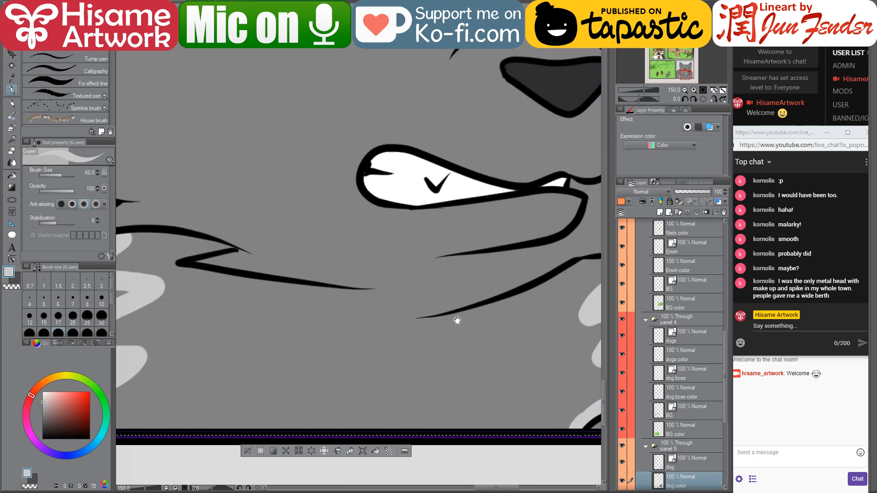
pyautogui.click(347, 309)
pyautogui.moveTo(352, 311)
pyautogui.mouseDown()
pyautogui.moveTo(411, 335)
pyautogui.moveTo(501, 329)
pyautogui.mouseUp()
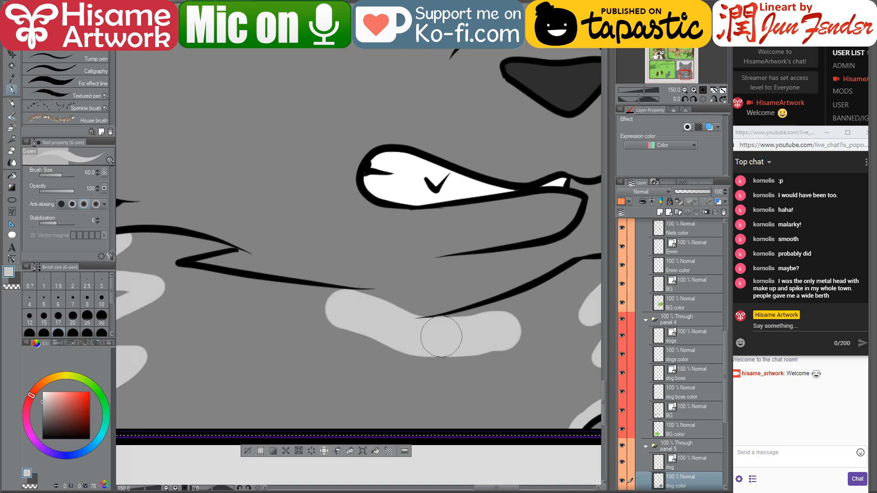
# Fill the enclosed chest area between the zigzag fur edges with the light gray, using the fill that refers only to the editing layer
pyautogui.scroll(-3, 431, 336)
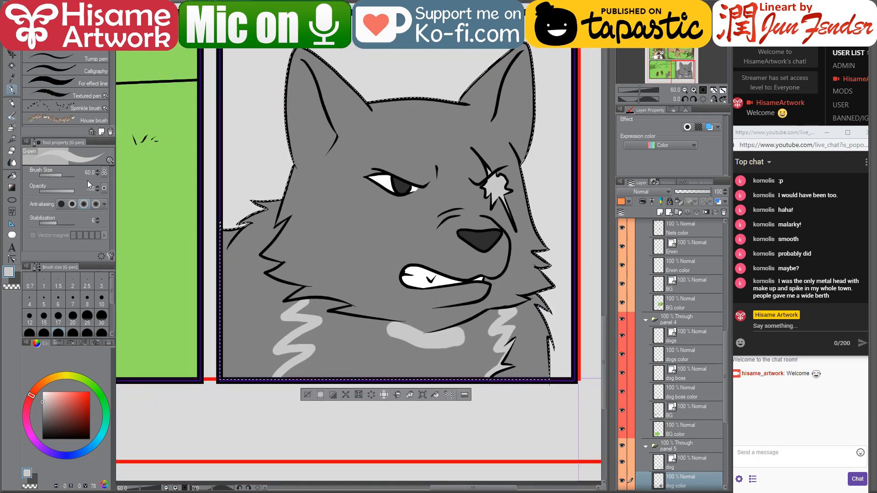
pyautogui.click(12, 176)
pyautogui.click(402, 348)
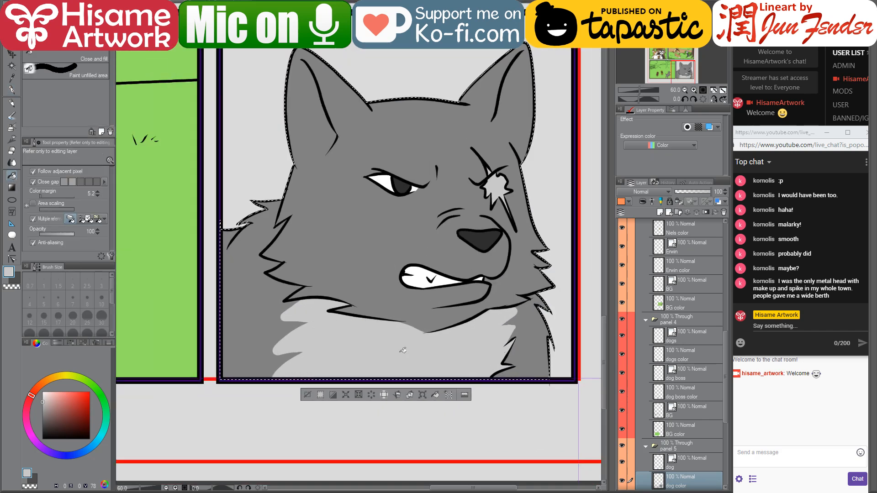
pyautogui.click(402, 348)
pyautogui.scroll(2, 342, 364)
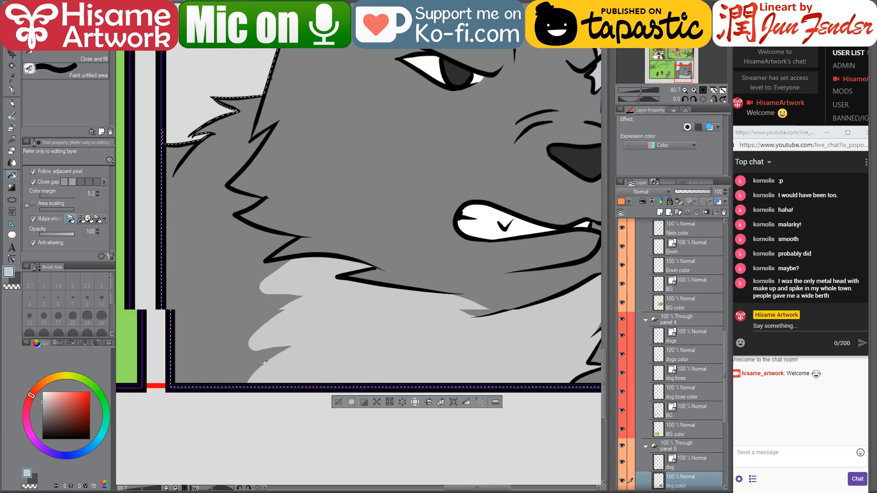
pyautogui.scroll(-3, 337, 368)
pyautogui.scroll(-2, 336, 368)
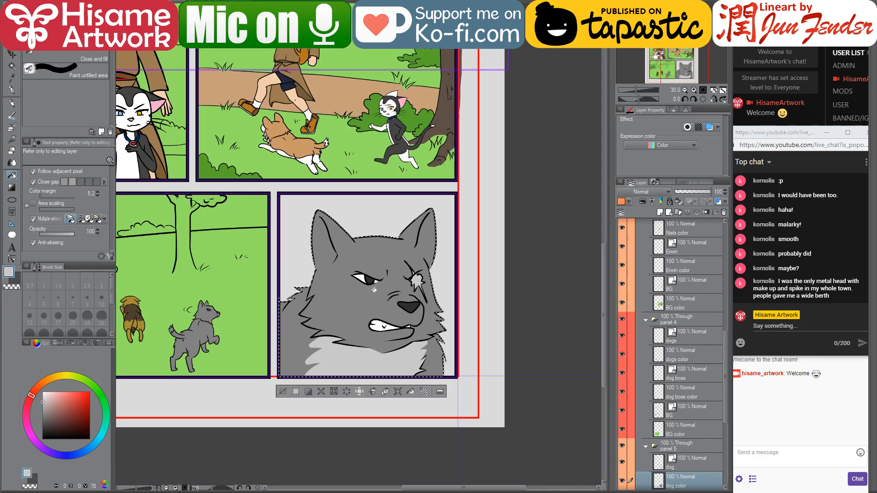
# Outline the inside of the dog's right-hand ear in light gray with straight G-pen segments at size 25
pyautogui.scroll(3, 408, 214)
pyautogui.scroll(3, 408, 214)
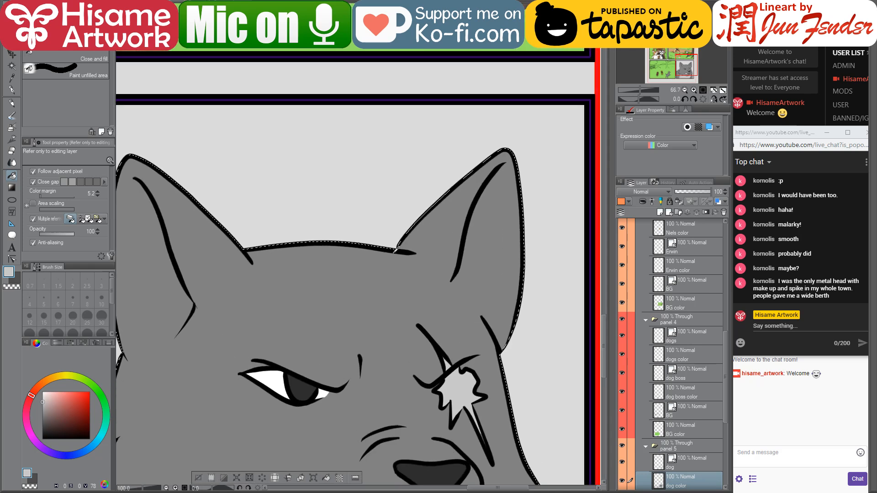
pyautogui.click(12, 90)
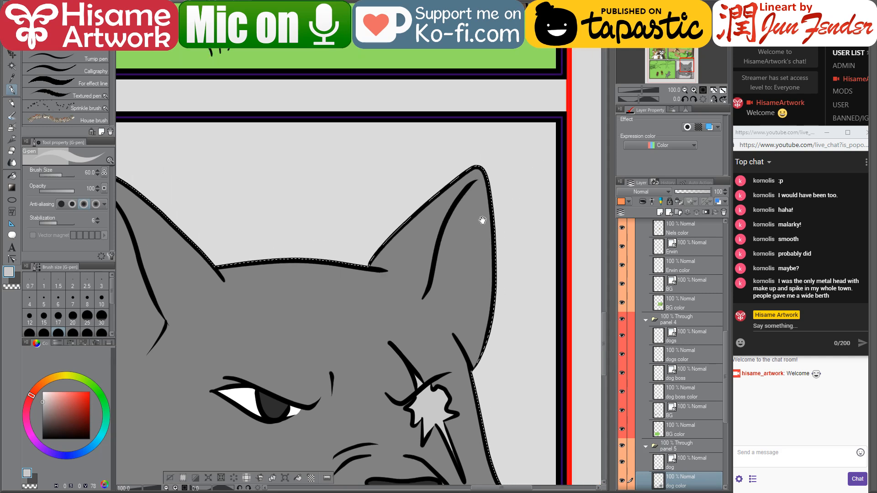
pyautogui.scroll(1, 547, 172)
pyautogui.scroll(1, 463, 275)
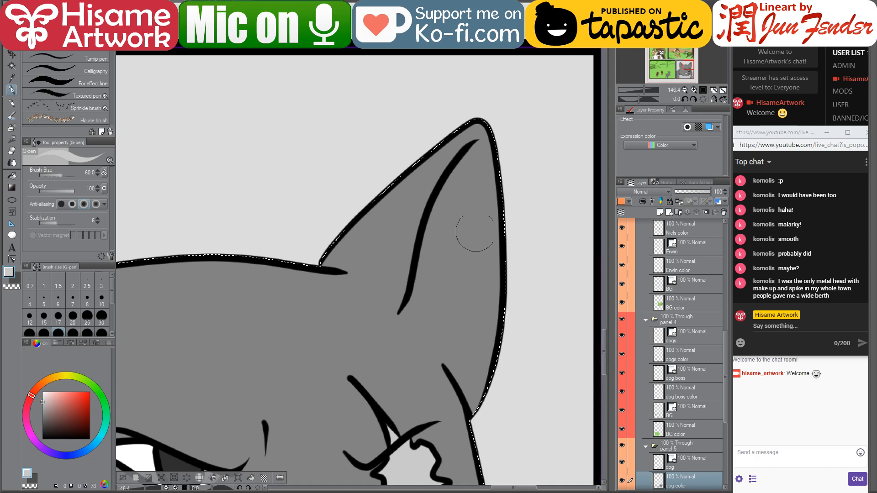
pyautogui.press('[')
pyautogui.press('[')
pyautogui.press('[')
pyautogui.press('[')
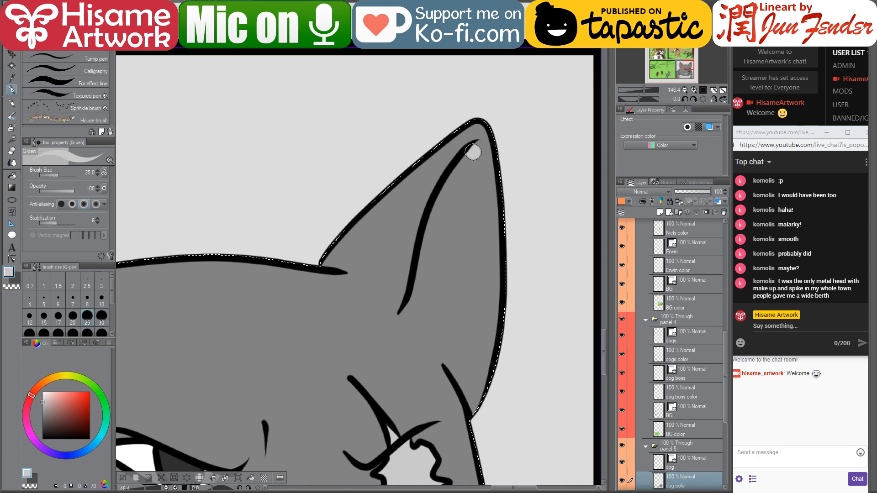
pyautogui.keyDown('shift'); pyautogui.click(431, 215); pyautogui.keyUp('shift')
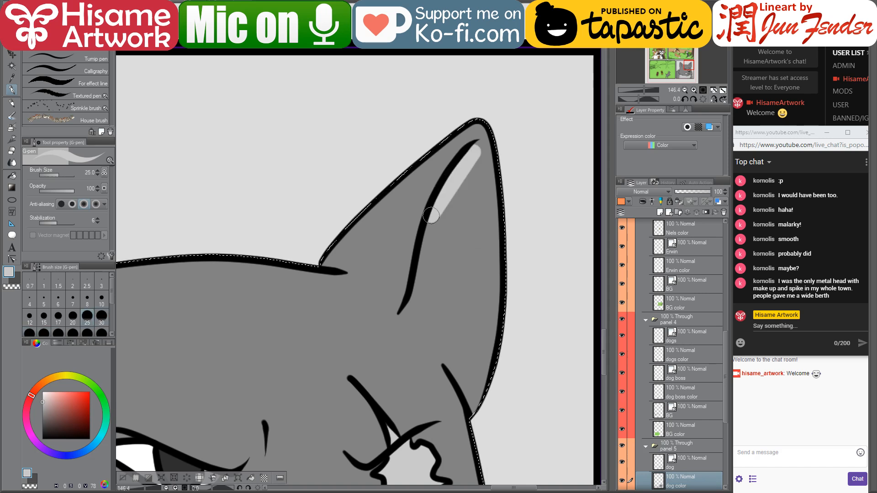
pyautogui.keyDown('shift'); pyautogui.click(417, 298); pyautogui.keyUp('shift')
pyautogui.keyDown('shift'); pyautogui.click(409, 314); pyautogui.keyUp('shift')
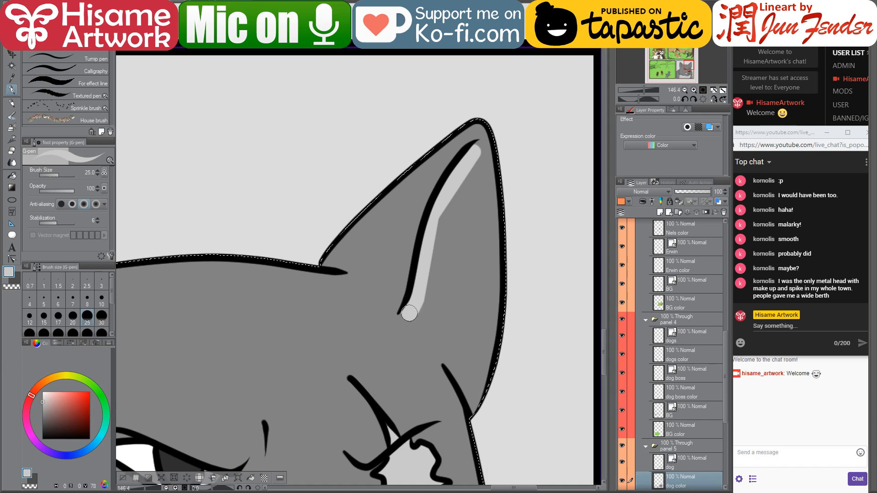
pyautogui.keyDown('shift'); pyautogui.click(451, 363); pyautogui.keyUp('shift')
pyautogui.keyDown('shift'); pyautogui.click(465, 389); pyautogui.keyUp('shift')
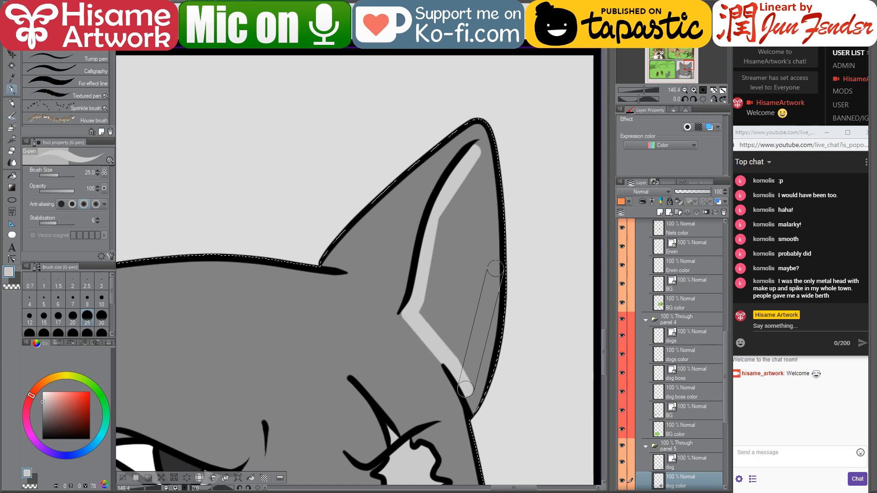
pyautogui.keyDown('shift'); pyautogui.click(478, 198); pyautogui.keyUp('shift')
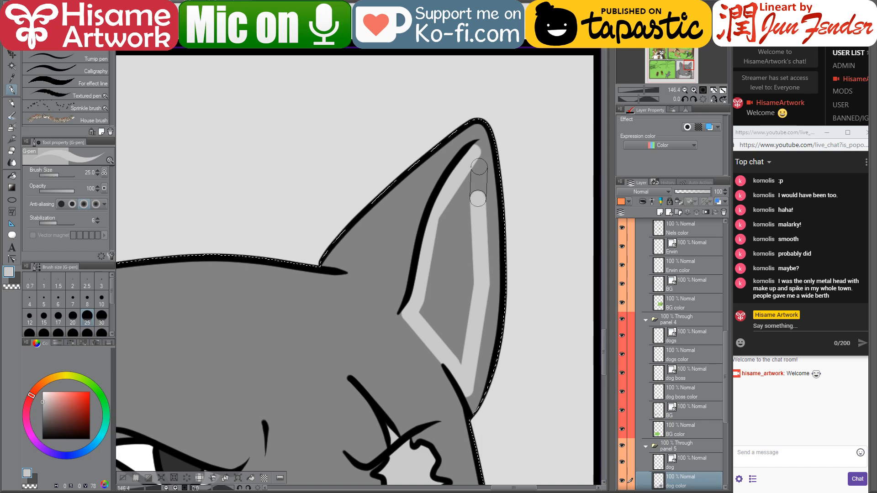
# Paint the outlined inside of the right-hand ear solid light gray with the G-pen at size 30
pyautogui.press(']')
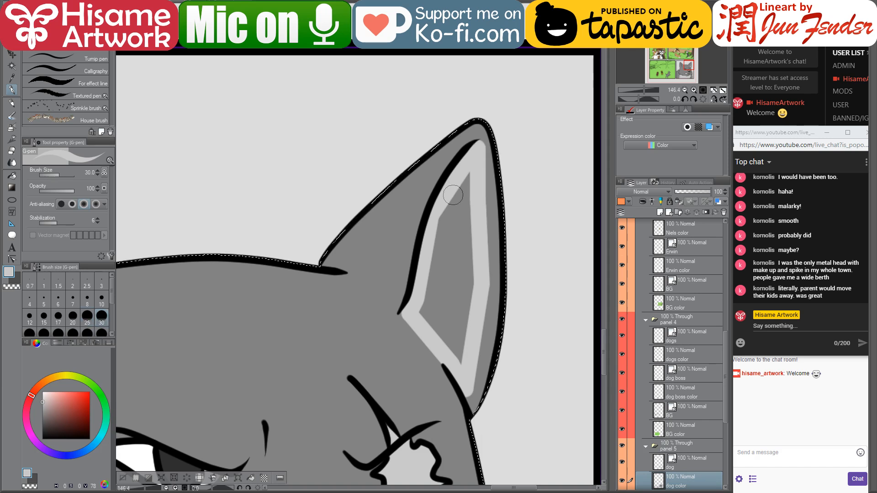
pyautogui.moveTo(469, 185)
pyautogui.mouseDown()
pyautogui.moveTo(441, 231)
pyautogui.moveTo(432, 312)
pyautogui.moveTo(454, 367)
pyautogui.mouseUp()
pyautogui.press('[')
pyautogui.press('[')
pyautogui.moveTo(475, 261); pyautogui.dragTo(457, 329)
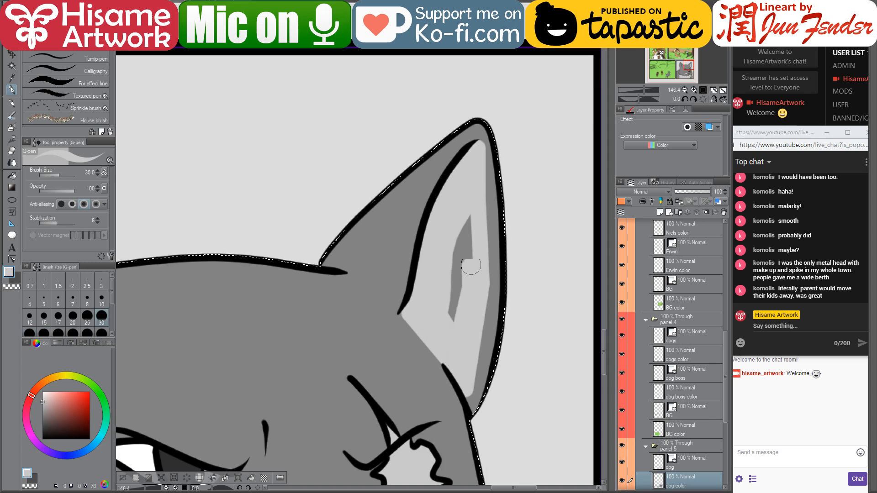
pyautogui.moveTo(471, 233)
pyautogui.mouseDown()
pyautogui.moveTo(450, 286)
pyautogui.moveTo(448, 336)
pyautogui.mouseUp()
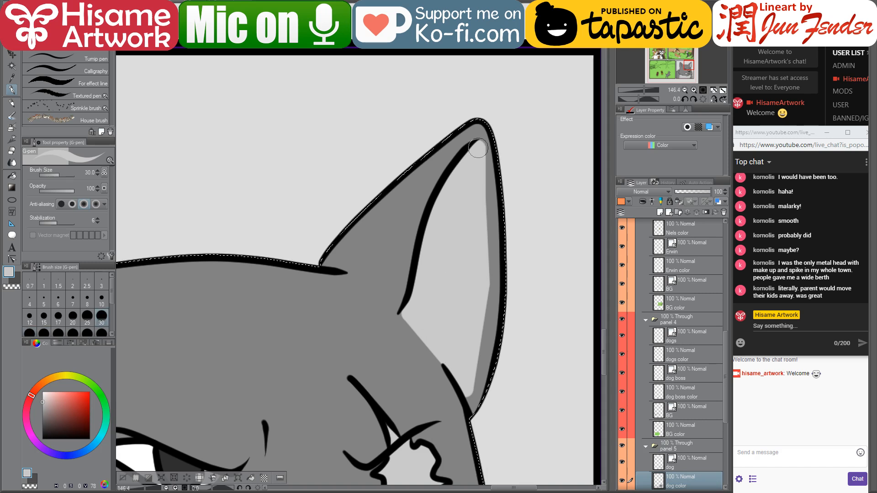
# Tidy the first ear's inner patch with the fur grey, and outline the other ear's inner area in light grey with the G-pen
pyautogui.keyDown('alt'); pyautogui.click(476, 126); pyautogui.keyUp('alt')
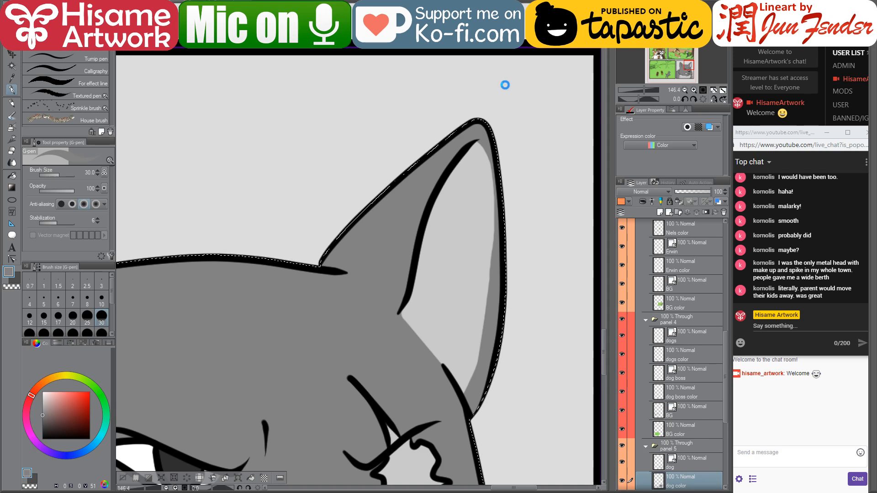
pyautogui.keyDown('alt'); pyautogui.click(432, 253); pyautogui.keyUp('alt')
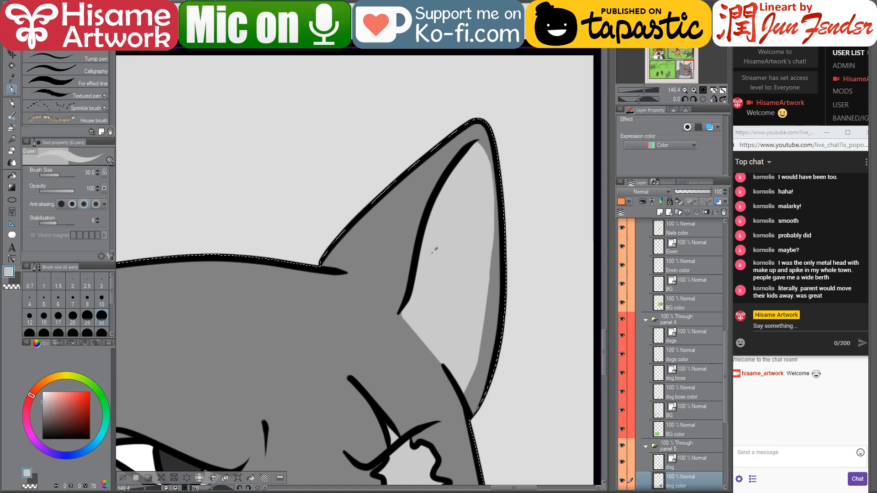
pyautogui.moveTo(230, 310); pyautogui.dragTo(493, 288)
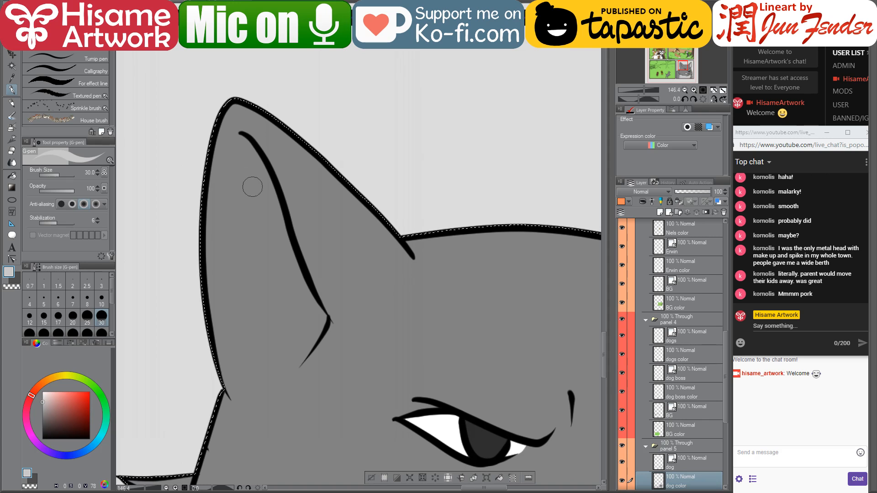
pyautogui.moveTo(240, 141)
pyautogui.mouseDown()
pyautogui.moveTo(266, 185)
pyautogui.moveTo(273, 247)
pyautogui.moveTo(288, 252)
pyautogui.moveTo(303, 291)
pyautogui.mouseUp()
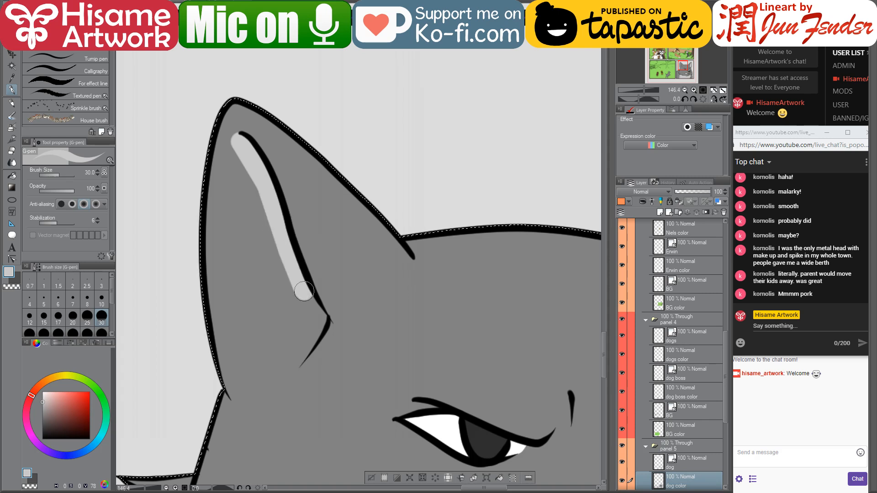
pyautogui.keyDown('shift'); pyautogui.click(317, 321); pyautogui.keyUp('shift')
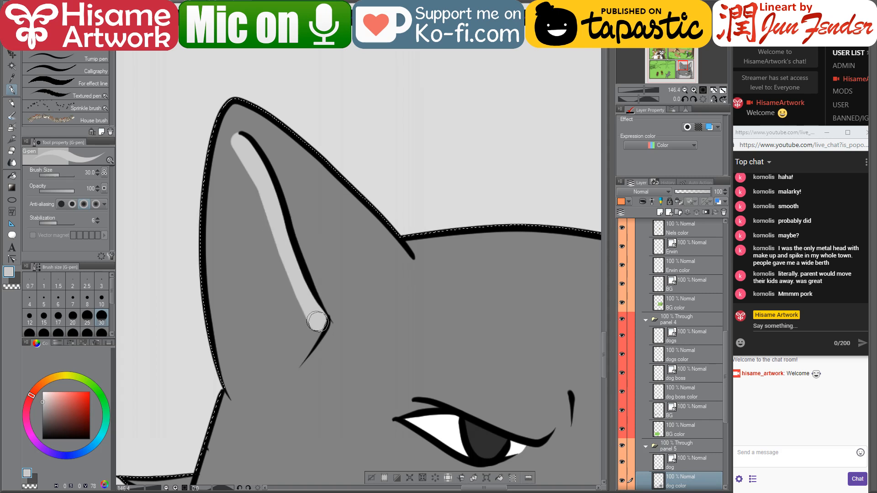
pyautogui.keyDown('shift'); pyautogui.click(296, 355); pyautogui.keyUp('shift')
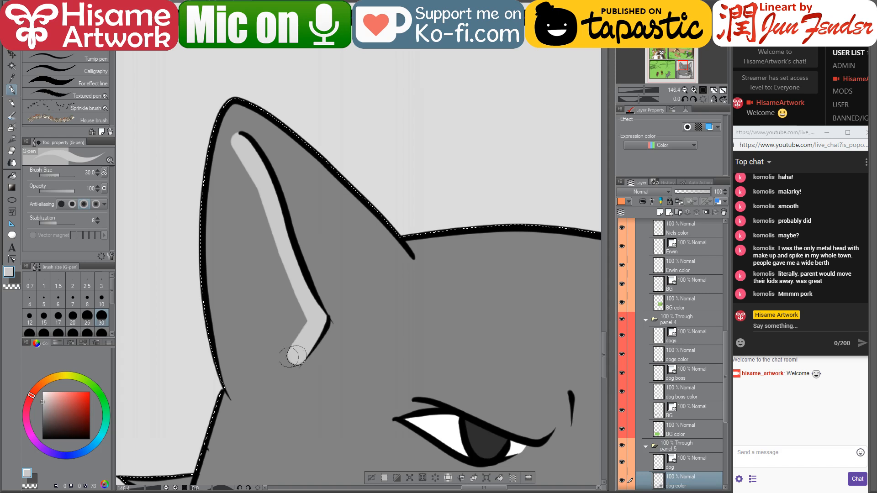
pyautogui.keyDown('shift'); pyautogui.click(250, 373); pyautogui.keyUp('shift')
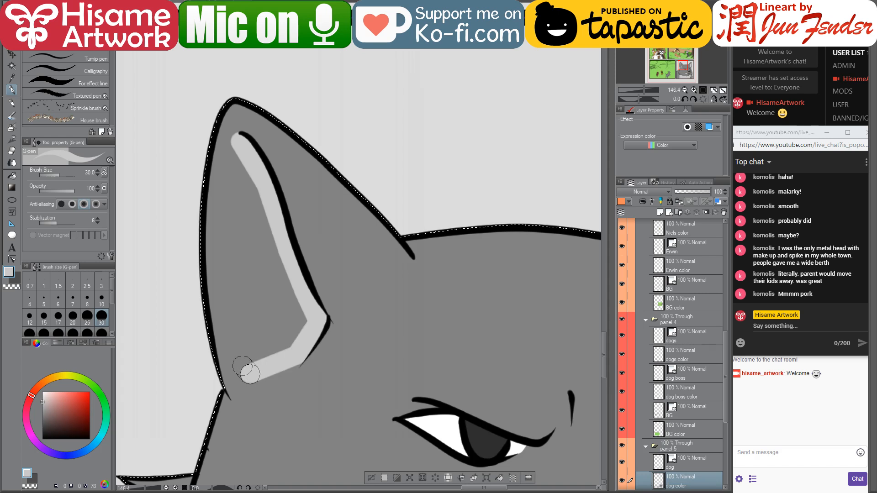
pyautogui.keyDown('shift'); pyautogui.click(230, 254); pyautogui.keyUp('shift')
pyautogui.keyDown('shift'); pyautogui.click(238, 142); pyautogui.keyUp('shift')
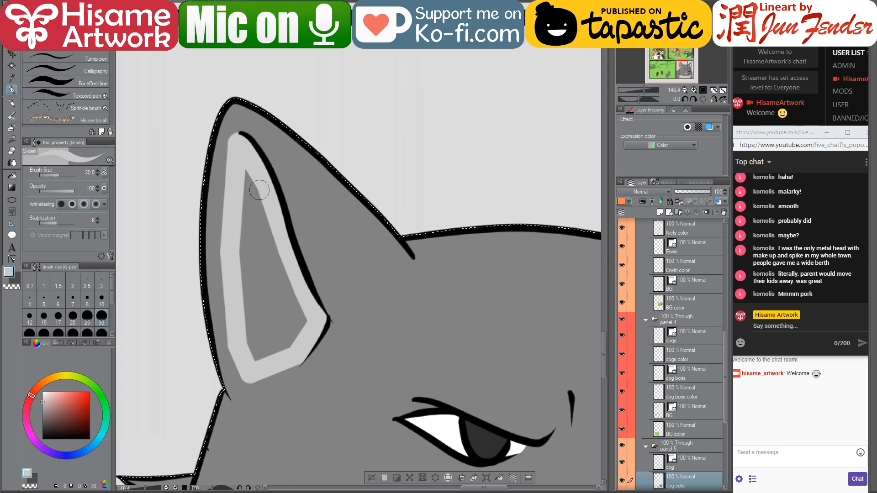
# Fill the outlined inner ear with light grey at brush size 50, and trim its outer edge with the fur grey
pyautogui.press(']')
pyautogui.press(']')
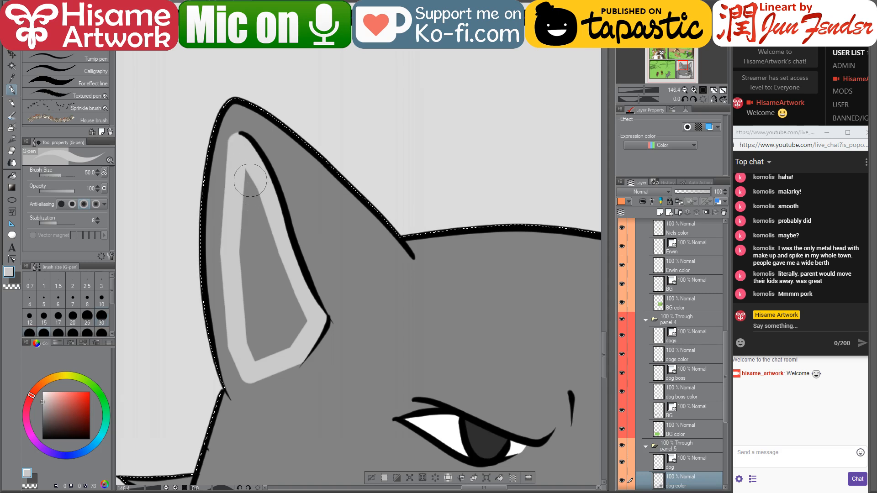
pyautogui.moveTo(250, 177)
pyautogui.mouseDown()
pyautogui.moveTo(241, 332)
pyautogui.moveTo(250, 357)
pyautogui.moveTo(291, 335)
pyautogui.moveTo(273, 204)
pyautogui.moveTo(262, 235)
pyautogui.moveTo(259, 335)
pyautogui.moveTo(273, 312)
pyautogui.mouseUp()
pyautogui.keyDown('alt'); pyautogui.click(312, 229); pyautogui.keyUp('alt')
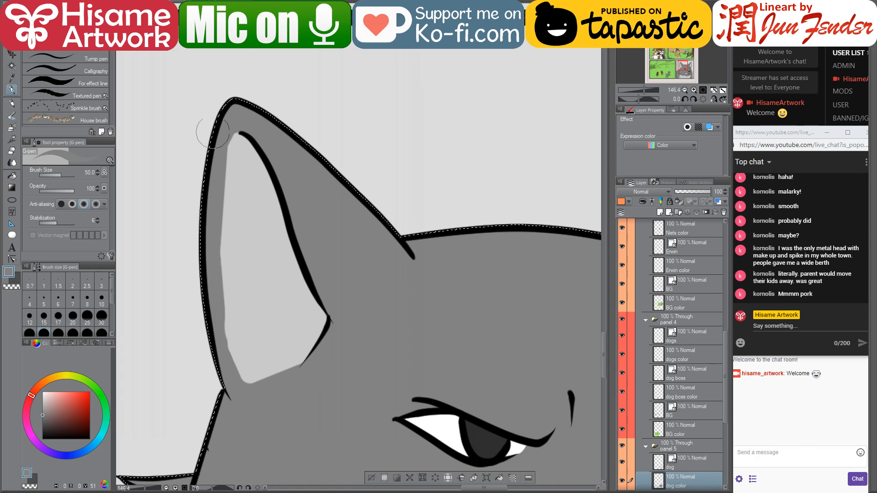
pyautogui.moveTo(238, 122)
pyautogui.mouseDown()
pyautogui.moveTo(211, 288)
pyautogui.moveTo(255, 429)
pyautogui.mouseUp()
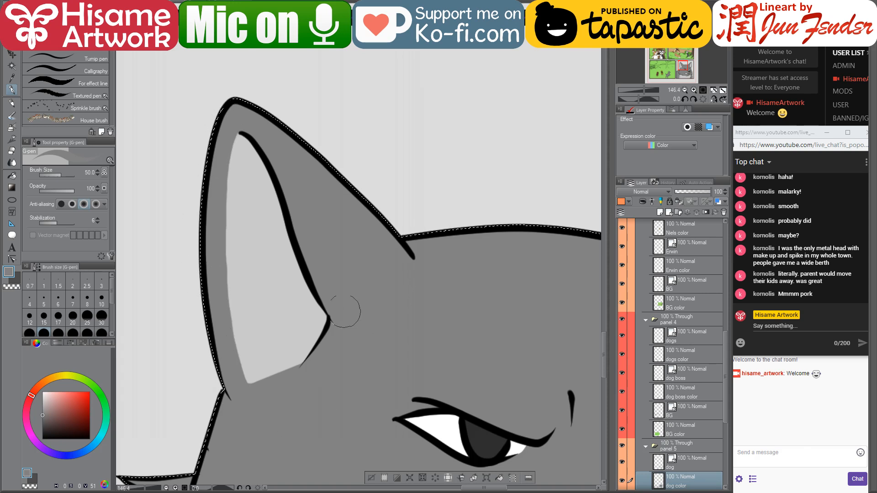
# Select the grey dog's pixels on panel 4's dog boss color layer and fill its tail tip with light grey
pyautogui.scroll(-5, 346, 312)
pyautogui.scroll(-3, 318, 309)
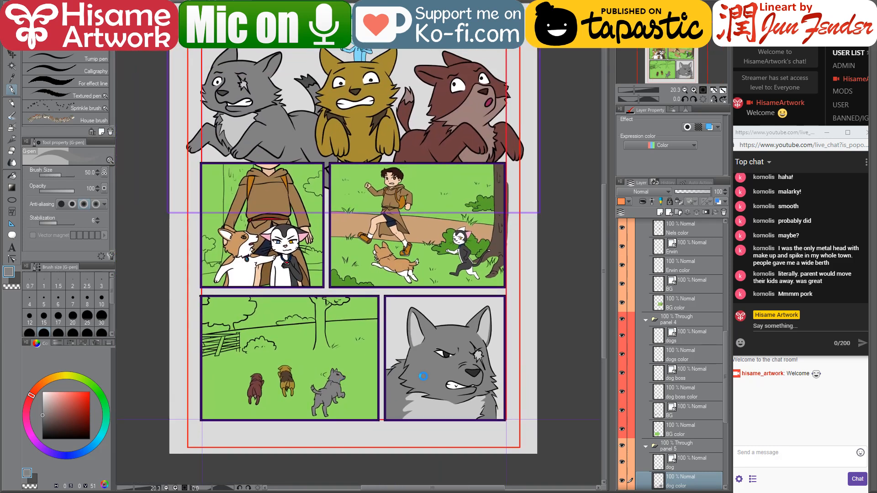
pyautogui.scroll(3, 333, 420)
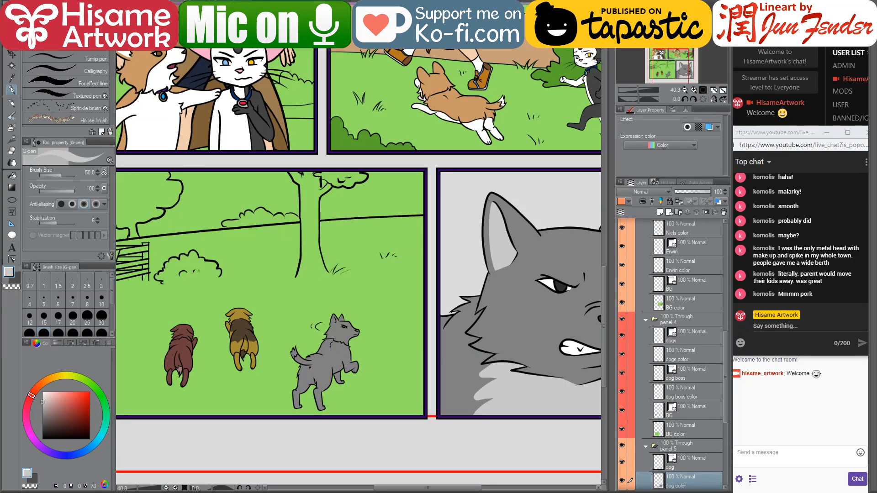
pyautogui.moveTo(331, 334); pyautogui.dragTo(359, 342)
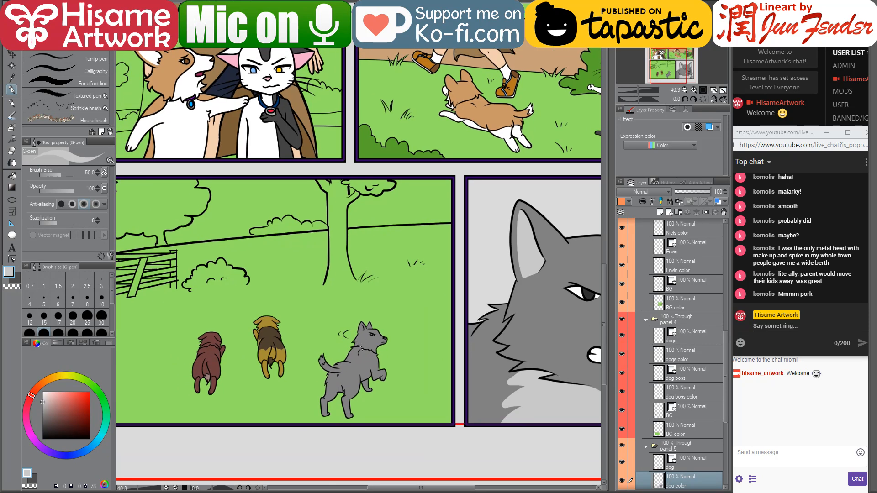
pyautogui.keyDown('ctrl'); pyautogui.keyDown('shift'); pyautogui.click(351, 372); pyautogui.keyUp('shift'); pyautogui.keyUp('ctrl')
pyautogui.keyDown('ctrl'); pyautogui.click(662, 391); pyautogui.keyUp('ctrl')
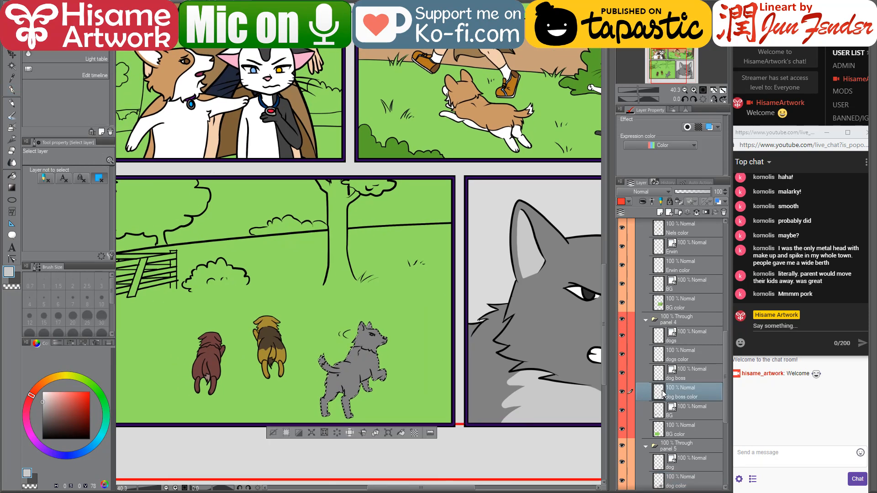
pyautogui.click(12, 175)
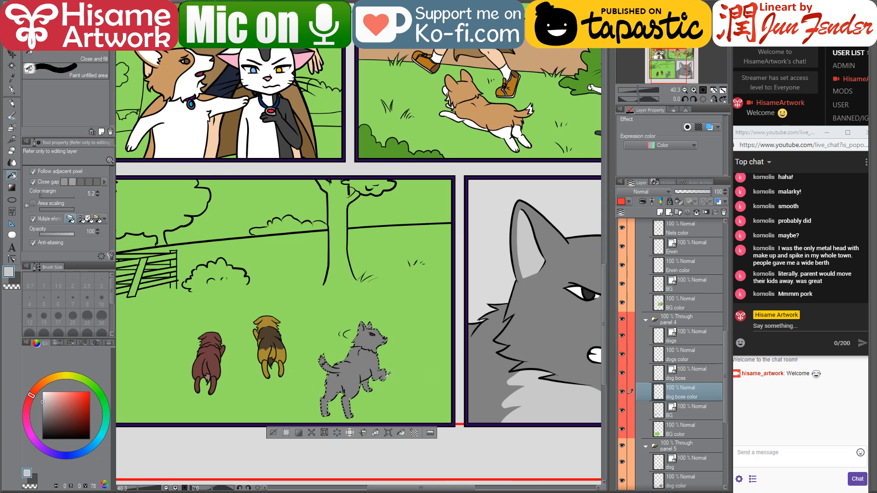
pyautogui.scroll(2, 365, 390)
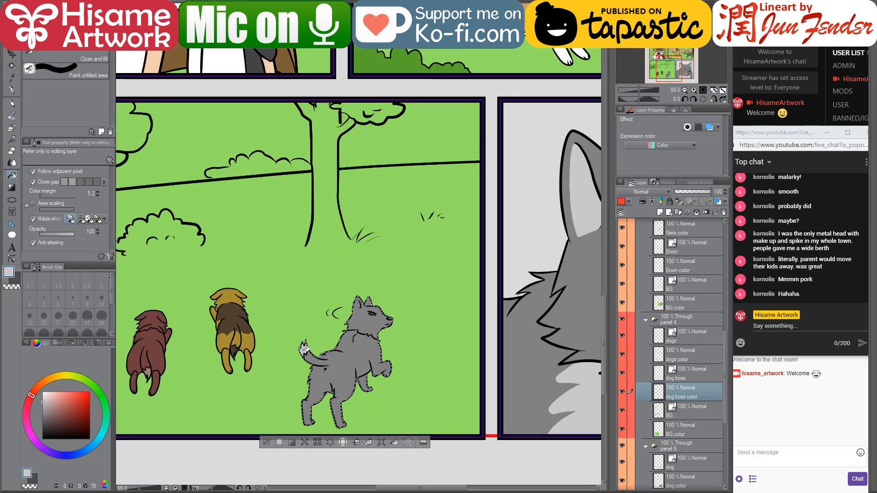
# Choose a dark grey and fill the gap in the panel 4 grey dog's nose
pyautogui.scroll(3, 364, 325)
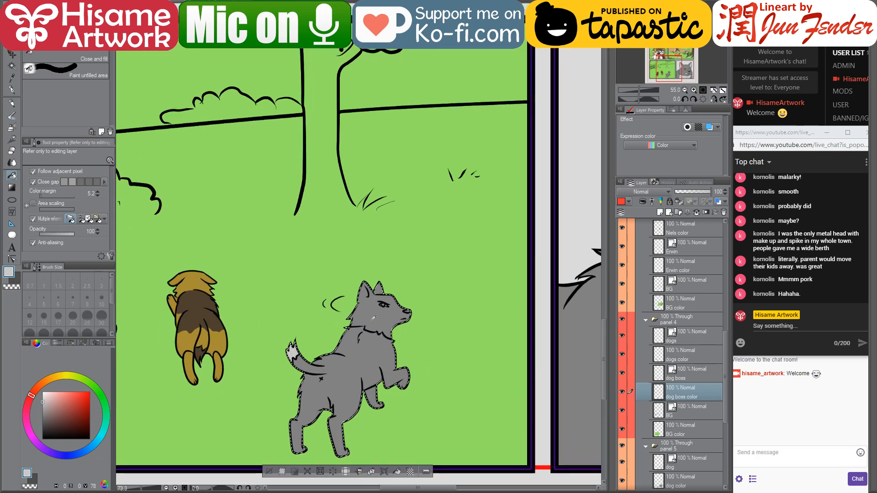
pyautogui.scroll(3, 387, 307)
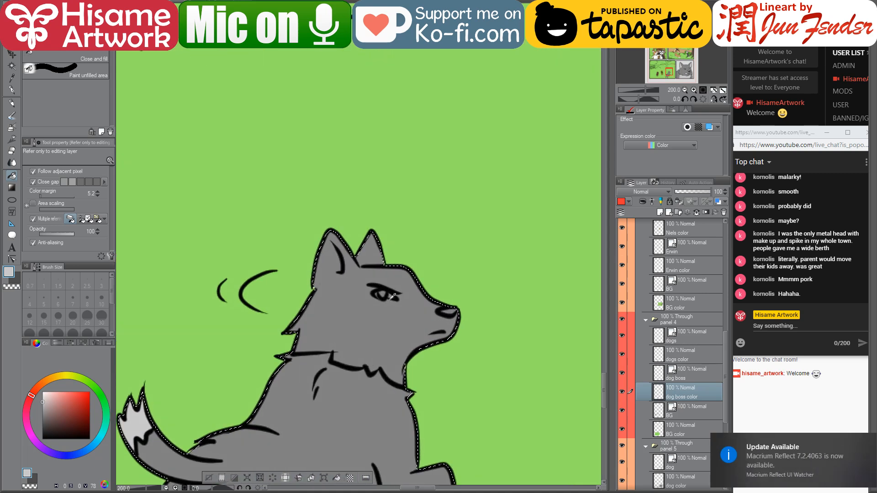
pyautogui.moveTo(407, 325); pyautogui.dragTo(428, 280)
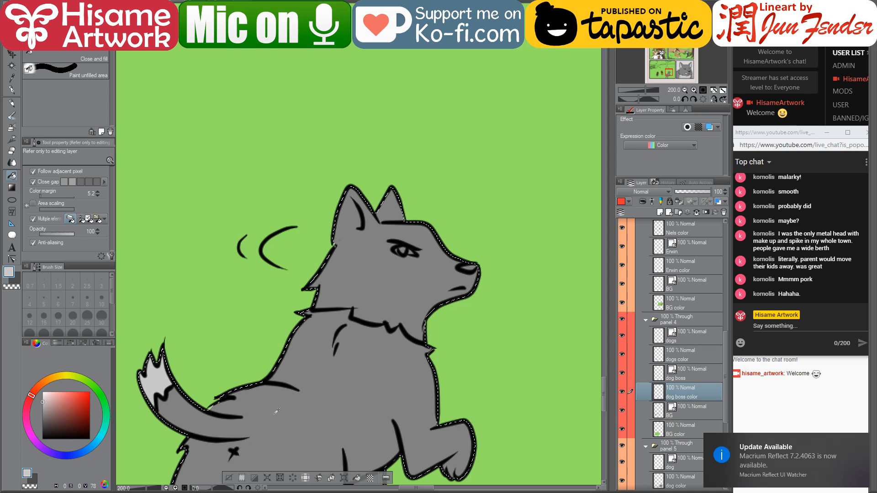
pyautogui.keyDown('alt'); pyautogui.click(155, 406); pyautogui.keyUp('alt')
pyautogui.click(42, 428)
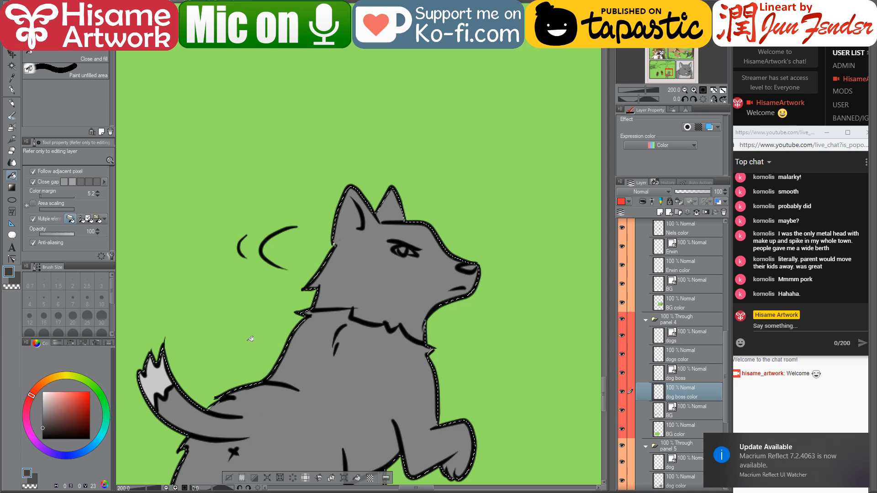
pyautogui.click(473, 265)
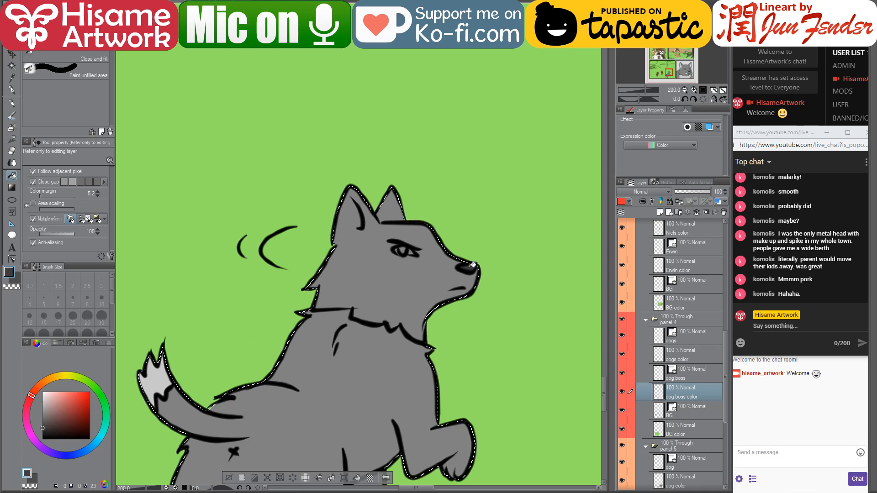
# Paint the grey dog's eye white using the G-pen at brush size 10
pyautogui.click(42, 392)
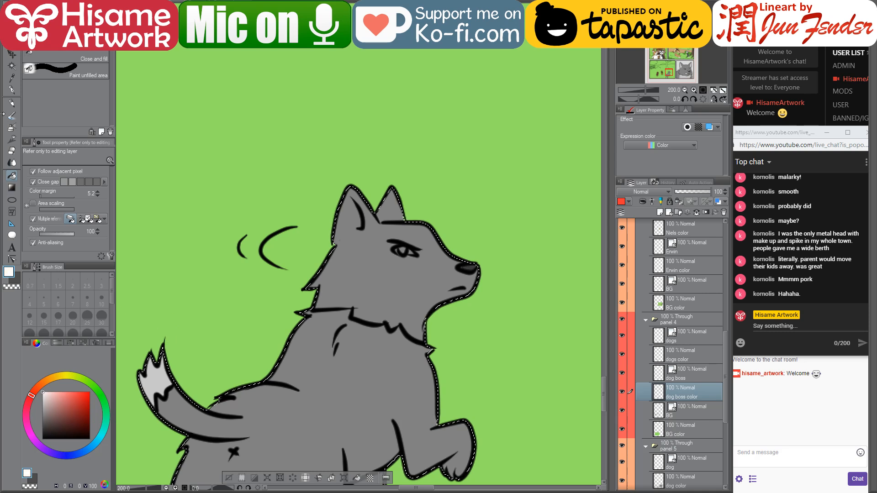
pyautogui.click(15, 92)
pyautogui.scroll(5, 404, 251)
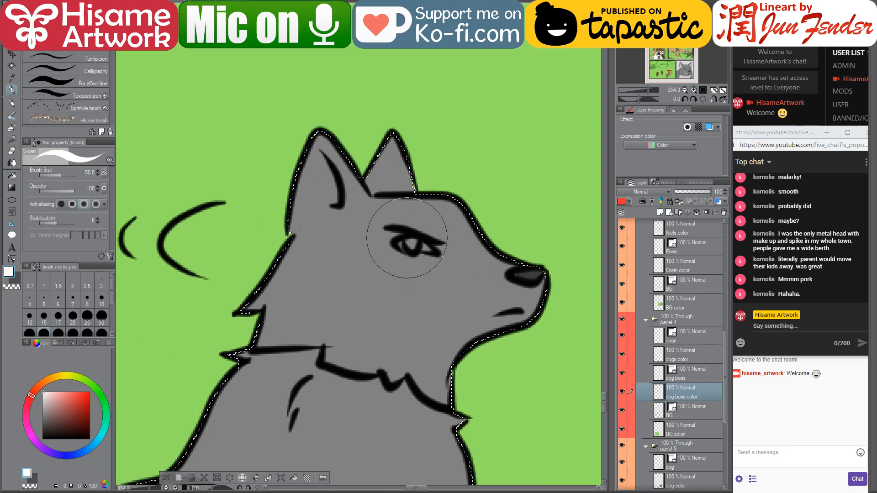
pyautogui.press('[')
pyautogui.press(']')
pyautogui.press(']')
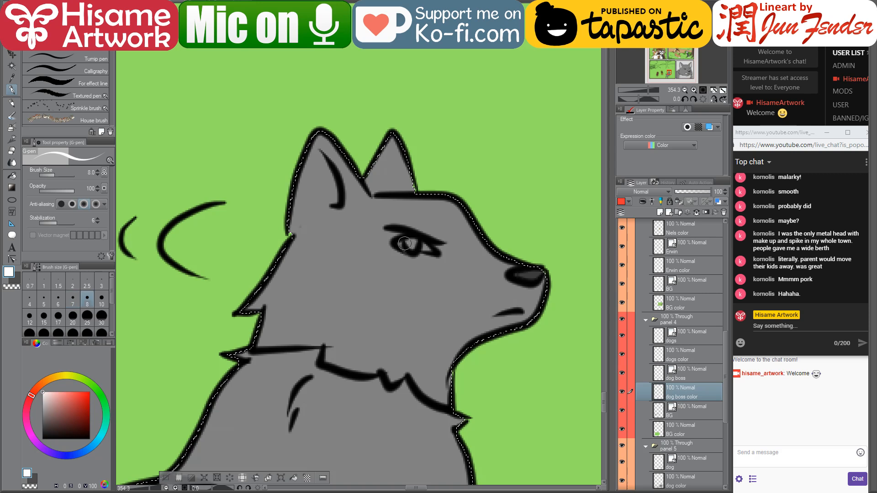
pyautogui.moveTo(396, 246); pyautogui.dragTo(423, 245)
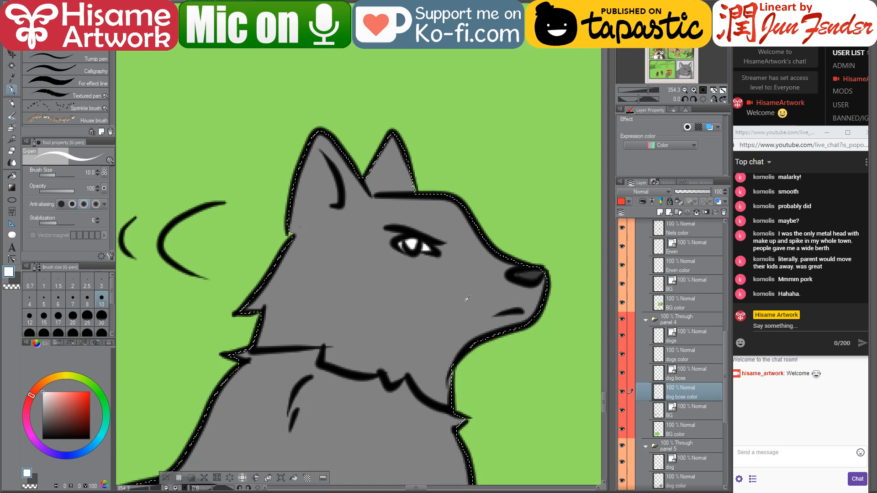
# Paint the inside of the small grey dog's near ear light grey at brush size 15, and resample the fur grey
pyautogui.scroll(-2, 348, 183)
pyautogui.scroll(2, 374, 209)
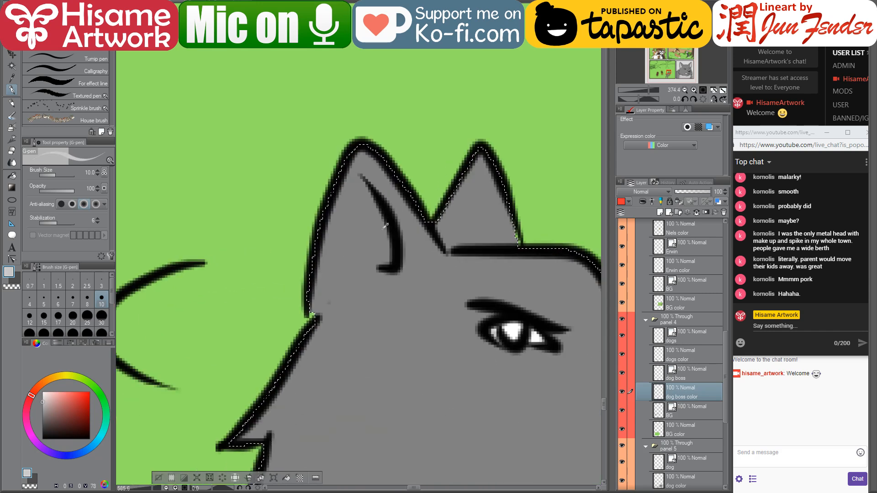
pyautogui.press(']')
pyautogui.press(']')
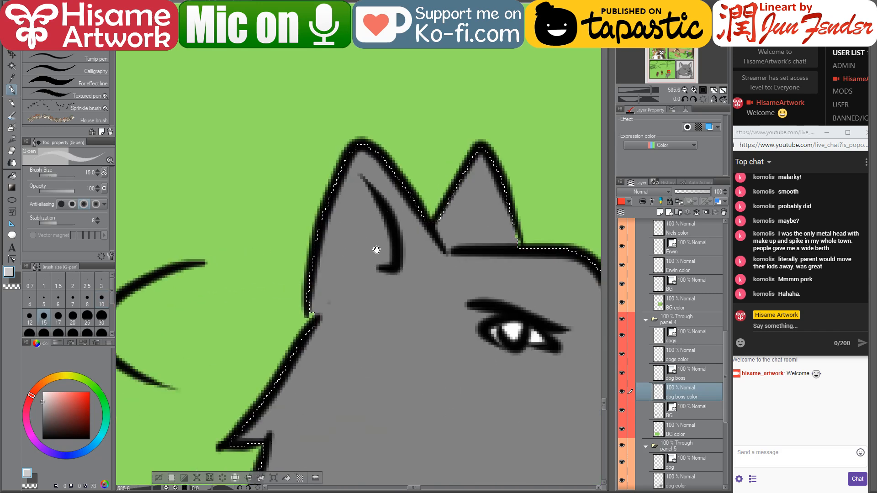
pyautogui.moveTo(372, 251)
pyautogui.mouseDown()
pyautogui.moveTo(332, 232)
pyautogui.moveTo(313, 172)
pyautogui.moveTo(301, 251)
pyautogui.moveTo(311, 255)
pyautogui.moveTo(333, 233)
pyautogui.moveTo(302, 270)
pyautogui.mouseUp()
pyautogui.keyDown('alt'); pyautogui.click(294, 302); pyautogui.keyUp('alt')
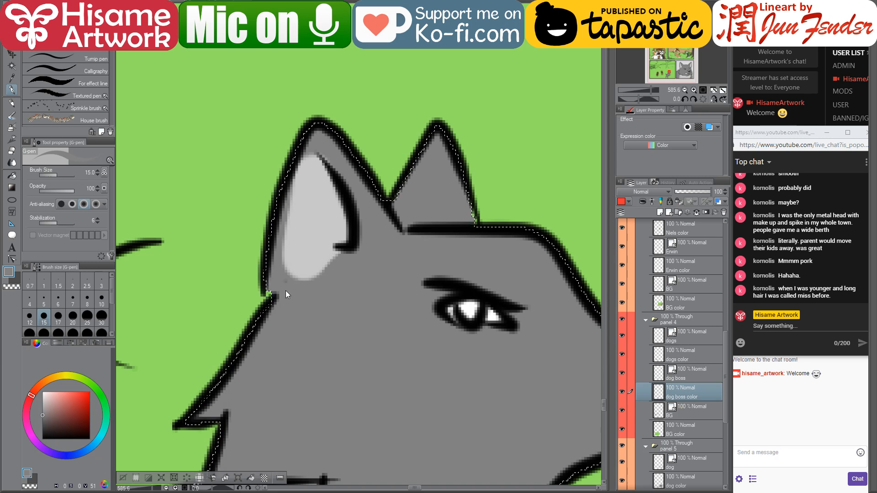
# Clear the selection, reduce the brush size to 5, and fill the centre of the grey dog's eye with dark grey
pyautogui.hotkey('ctrl', 'd')
pyautogui.press('[')
pyautogui.press('[')
pyautogui.press('[')
pyautogui.press('[')
pyautogui.press('[')
pyautogui.press('[')
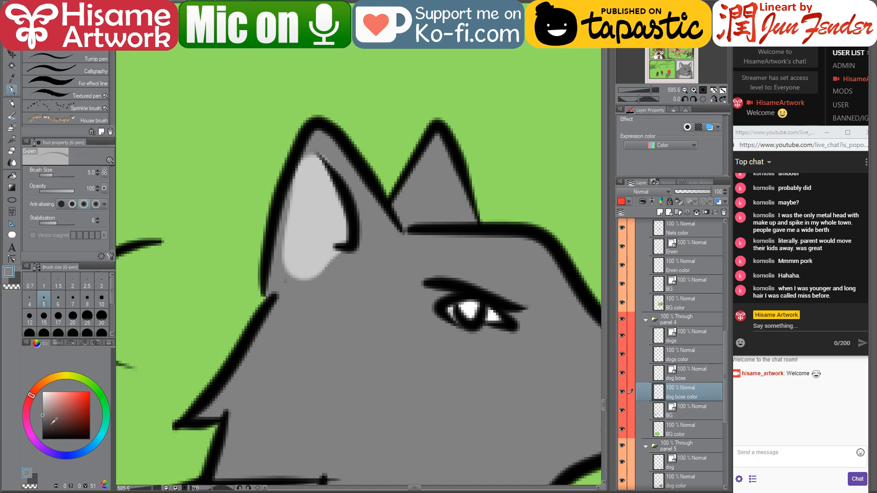
pyautogui.moveTo(43, 421); pyautogui.dragTo(37, 429)
pyautogui.click(12, 175)
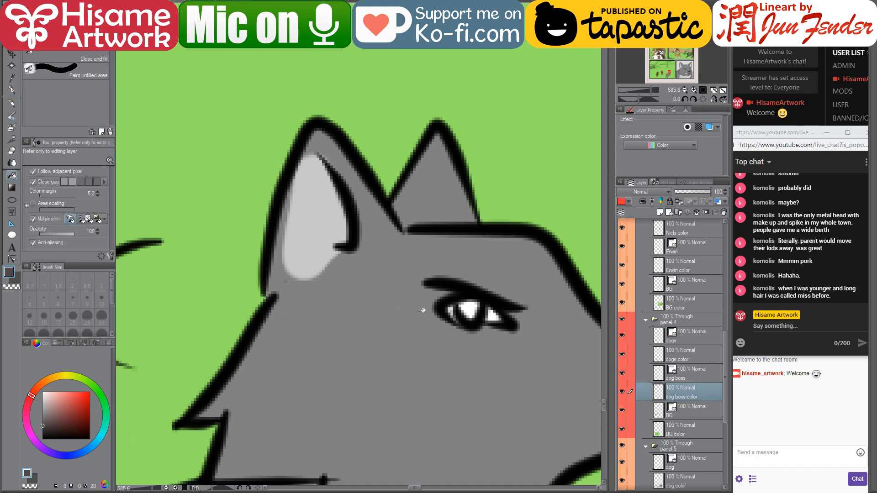
pyautogui.click(469, 309)
pyautogui.click(470, 310)
pyautogui.scroll(-10, 450, 302)
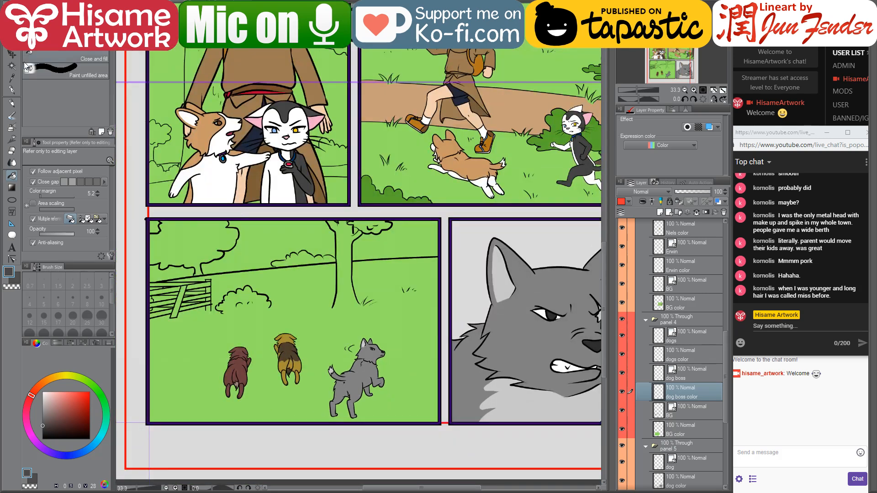
pyautogui.click(12, 90)
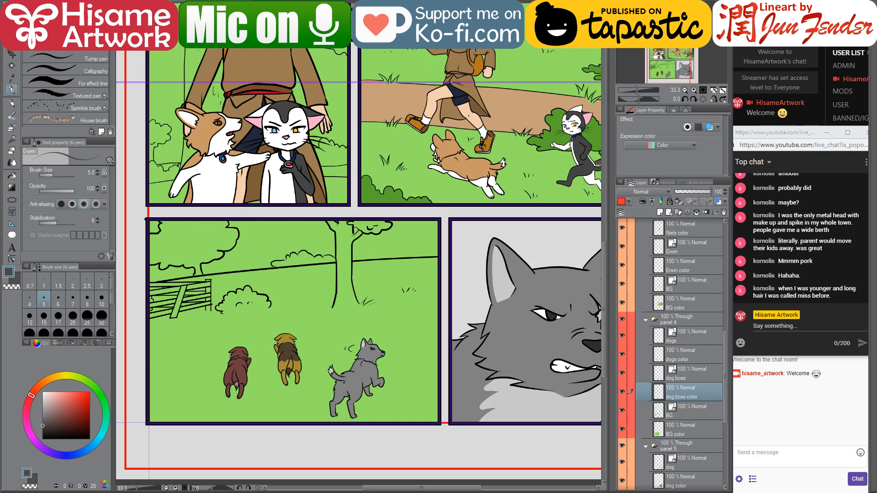
pyautogui.scroll(-2, 285, 218)
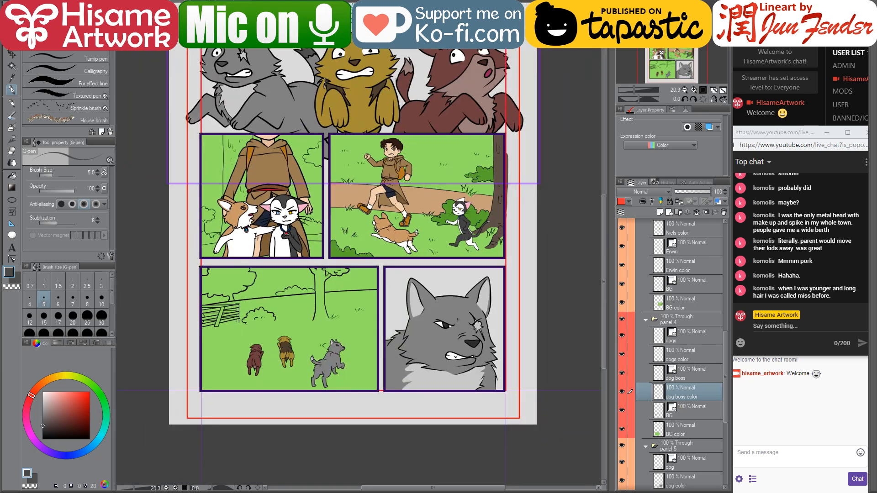
pyautogui.moveTo(325, 83); pyautogui.dragTo(355, 144)
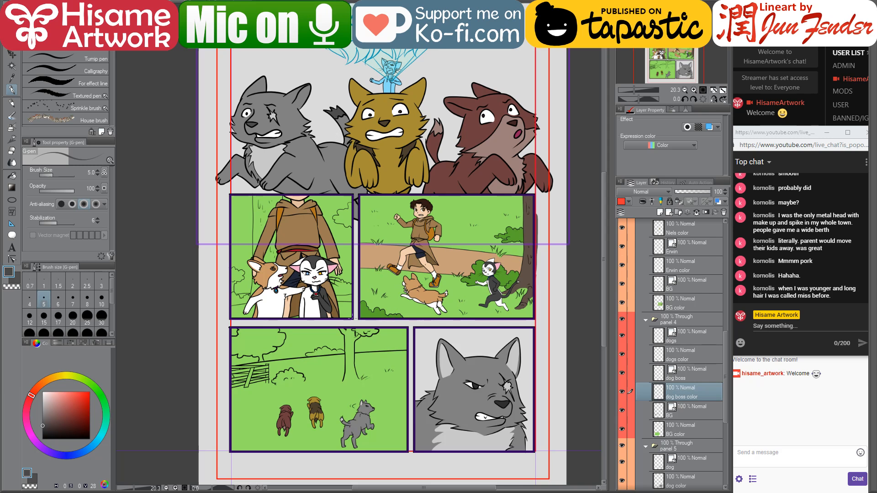
# Activate the Erwin color layer of the small cat on the tan dog's head and select its painted area
pyautogui.click(10, 54)
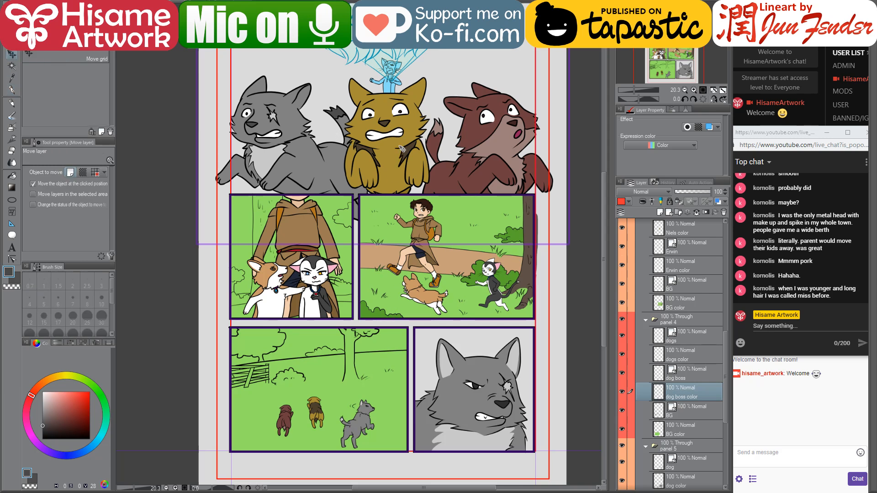
pyautogui.scroll(3, 404, 150)
pyautogui.scroll(4, 413, 107)
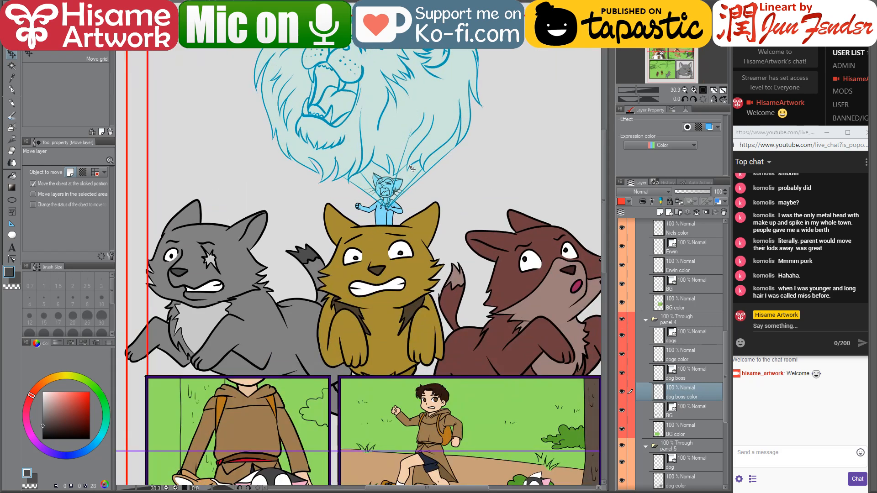
pyautogui.scroll(-1, 397, 213)
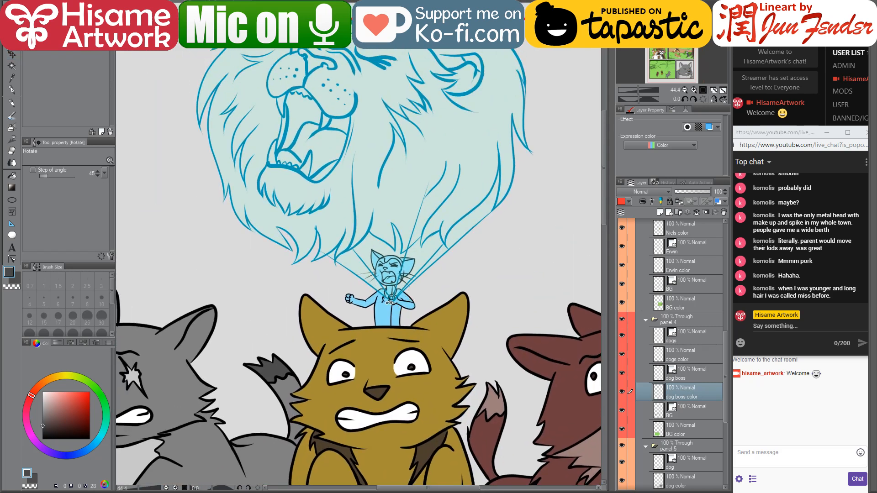
pyautogui.keyDown('ctrl'); pyautogui.keyDown('shift'); pyautogui.click(386, 312); pyautogui.keyUp('shift'); pyautogui.keyUp('ctrl')
pyautogui.scroll(-2, 681, 441)
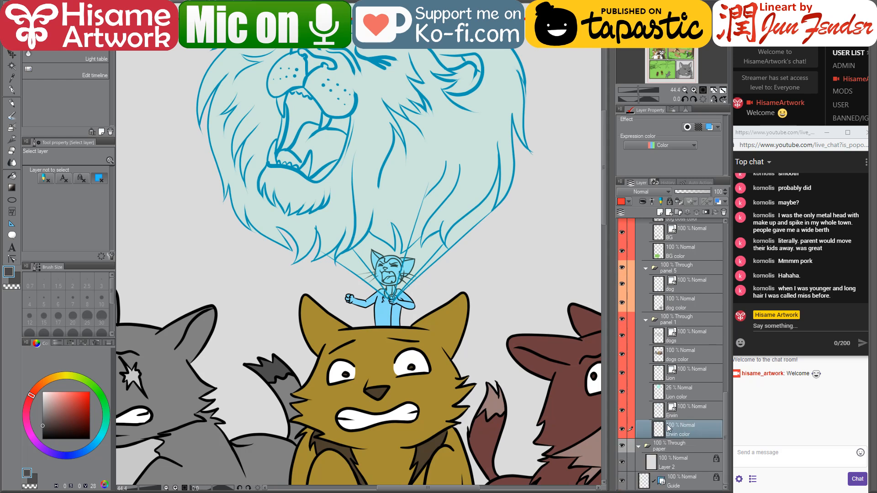
pyautogui.keyDown('ctrl'); pyautogui.click(659, 431); pyautogui.keyUp('ctrl')
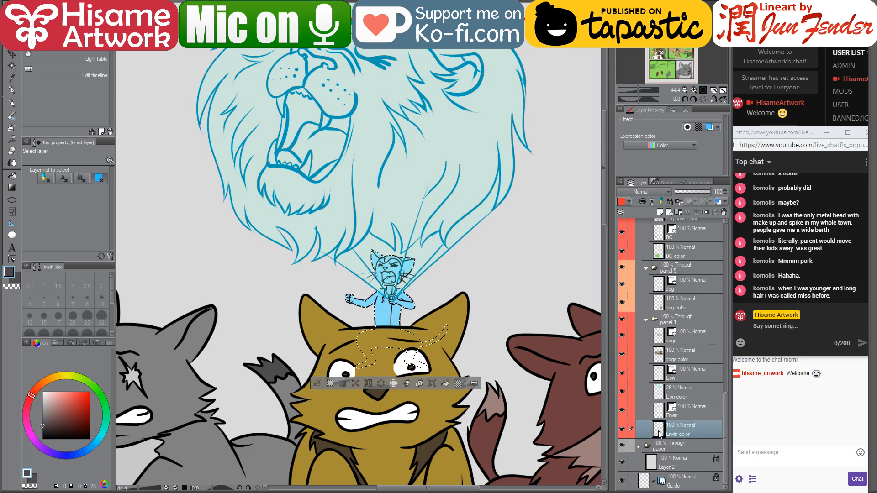
# Paint the selected cat entirely dark grey with the G-pen at brush size 500
pyautogui.click(12, 90)
pyautogui.hotkey('ctrl', 'Tab')
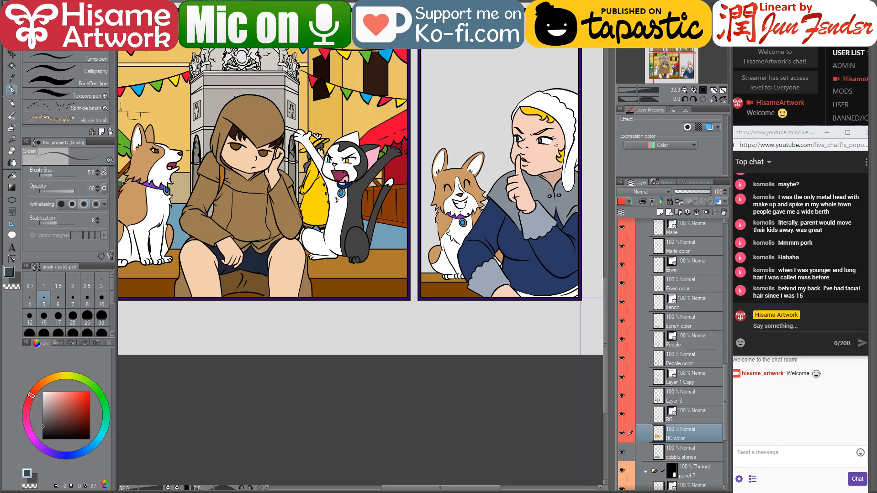
pyautogui.hotkey('ctrl', 'Tab')
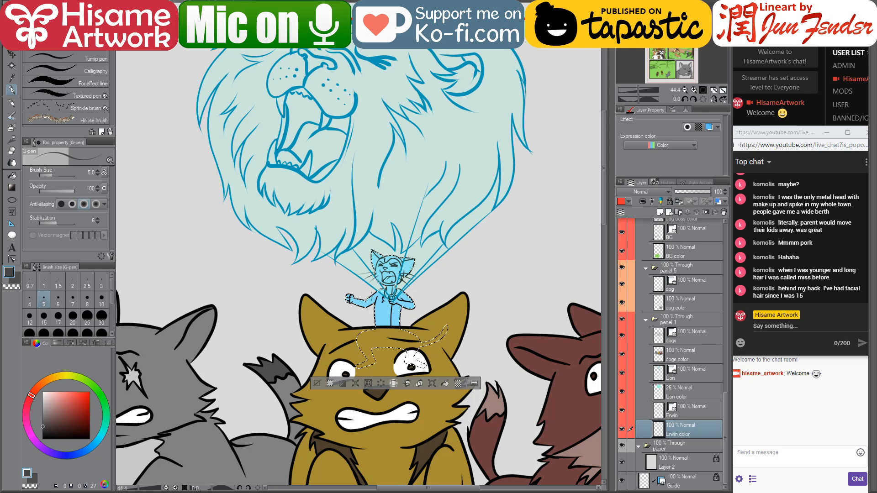
pyautogui.press(']')
pyautogui.press(']')
pyautogui.press(']')
pyautogui.press(']')
pyautogui.press(']')
pyautogui.press(']')
pyautogui.press(']')
pyautogui.press(']')
pyautogui.press(']')
pyautogui.press(']')
pyautogui.press(']')
pyautogui.press(']')
pyautogui.press(']')
pyautogui.press(']')
pyautogui.press(']')
pyautogui.press(']')
pyautogui.press(']')
pyautogui.press(']')
pyautogui.press(']')
pyautogui.press(']')
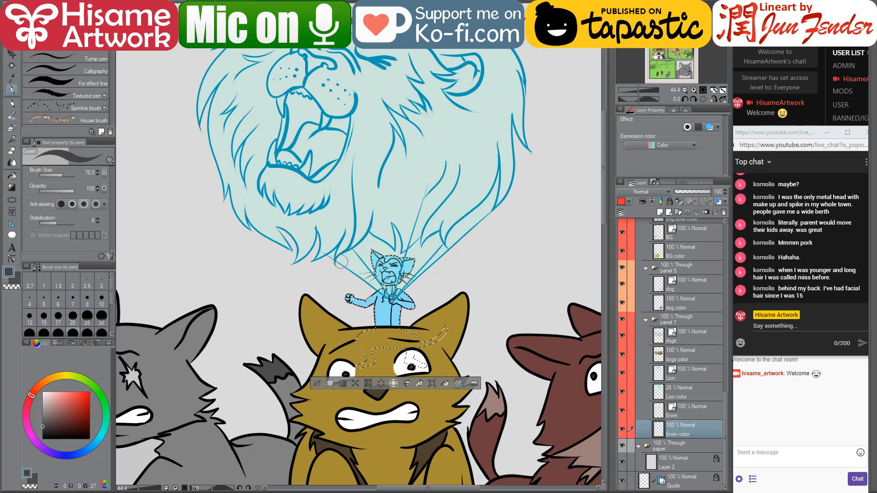
pyautogui.press(']')
pyautogui.moveTo(340, 262); pyautogui.dragTo(379, 288)
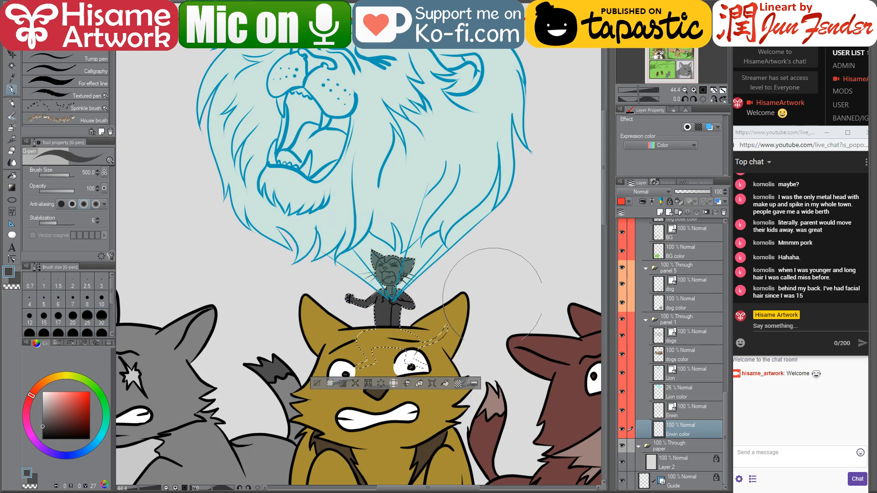
# Hide the panel 1 dogs, dogs color, Lion and Lion color layers to isolate the cat
pyautogui.scroll(-2, 321, 336)
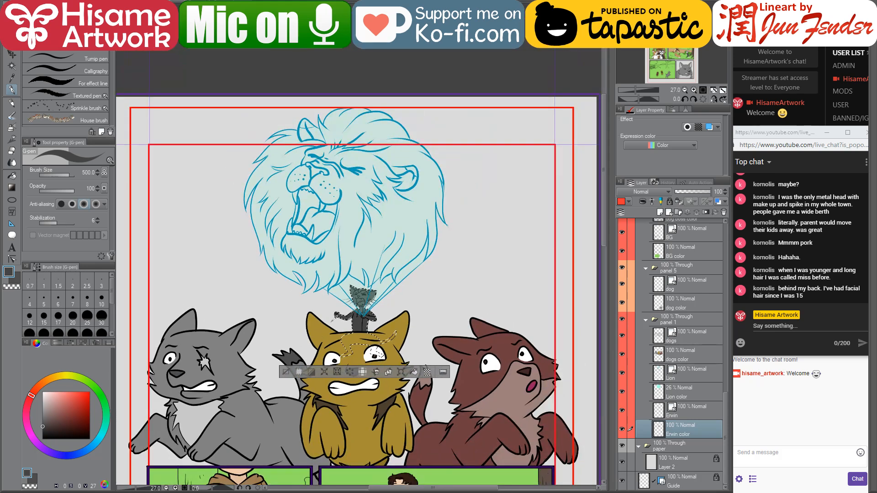
pyautogui.scroll(3, 335, 309)
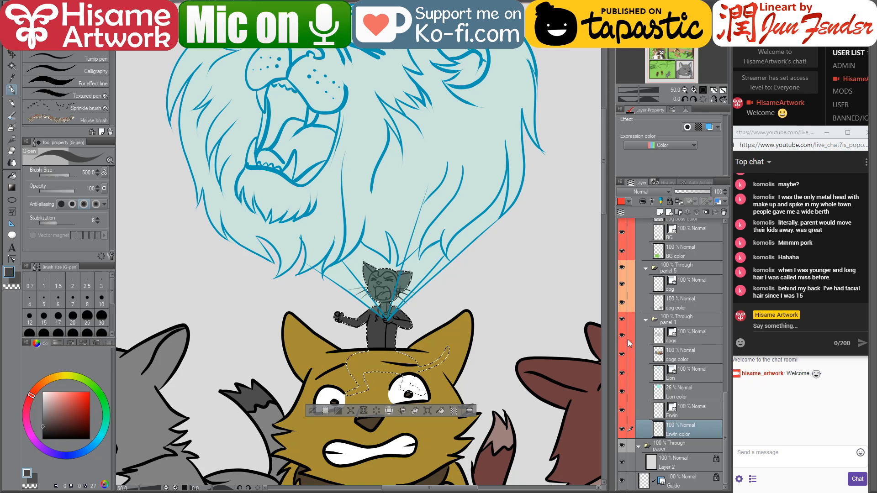
pyautogui.moveTo(622, 337); pyautogui.dragTo(626, 378)
pyautogui.click(622, 392)
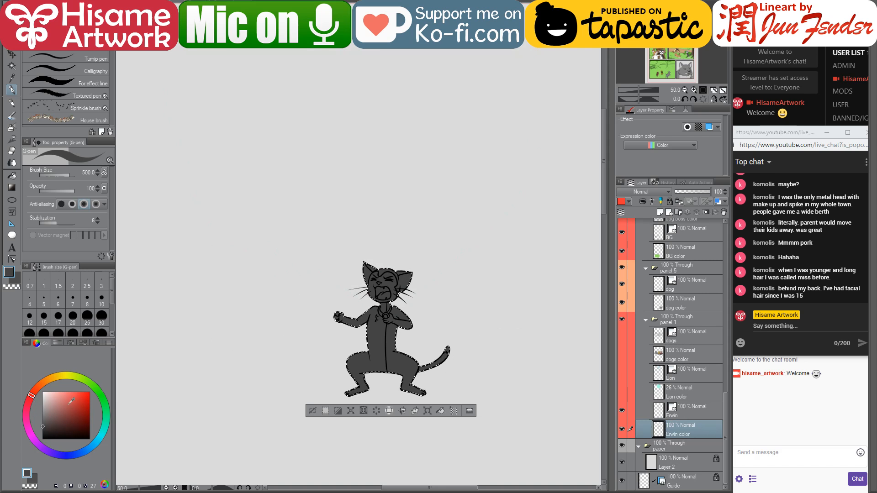
# Switch to white, clear the selection, and fill the cat's raised-arm half of the body and leg
pyautogui.press('x')
pyautogui.click(12, 177)
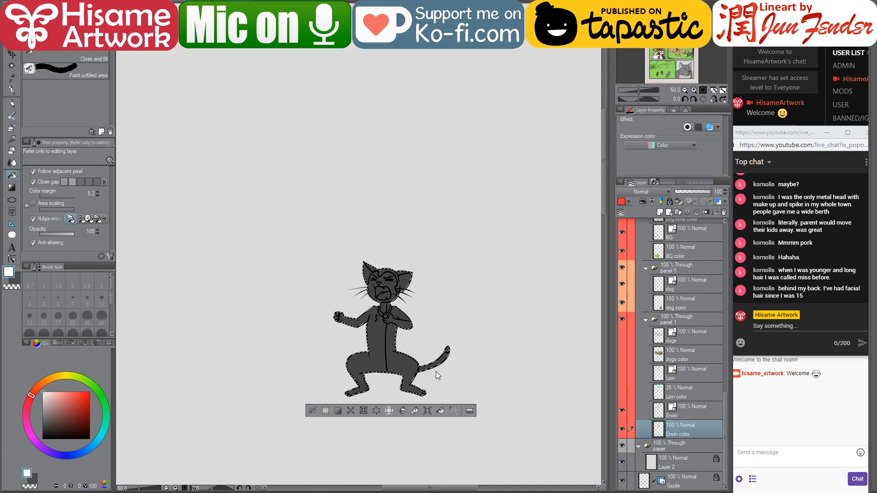
pyautogui.hotkey('ctrl', 'd')
pyautogui.click(385, 333)
pyautogui.scroll(5, 357, 370)
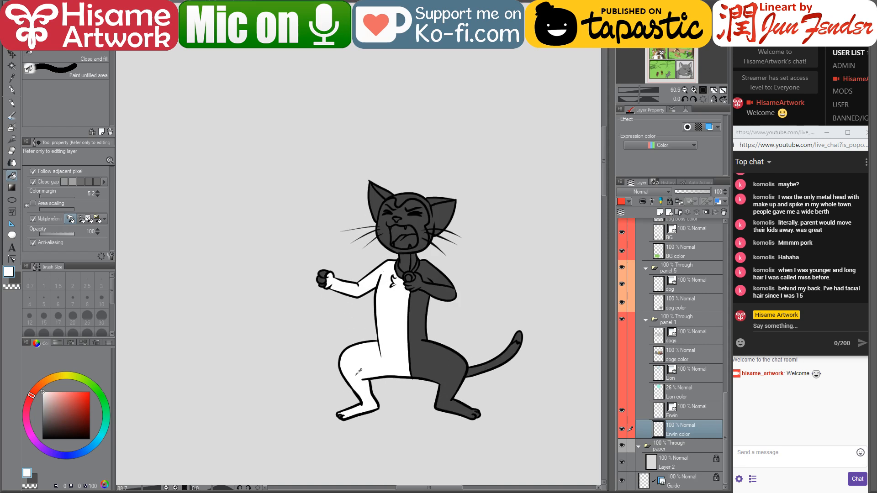
# Select the Erwin color layer's painted area, paint the cat's raised fist white, and reduce the G-pen to brush size 40
pyautogui.keyDown('ctrl'); pyautogui.click(657, 430); pyautogui.keyUp('ctrl')
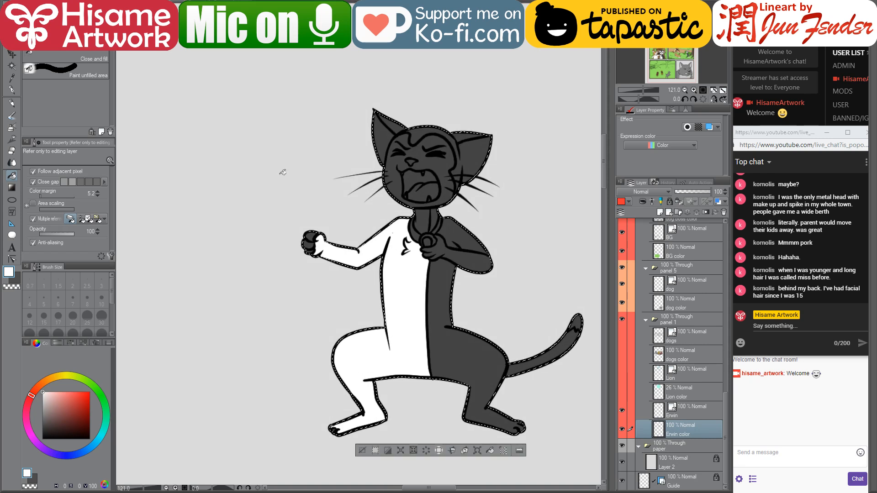
pyautogui.click(11, 91)
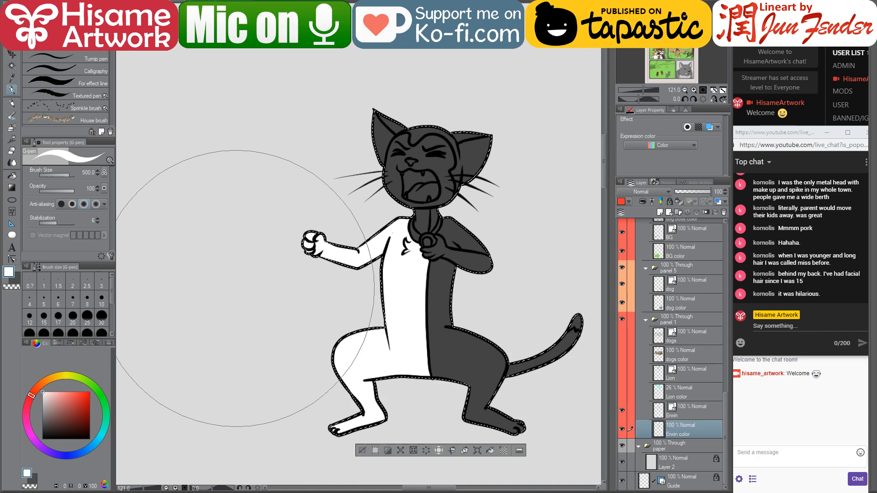
pyautogui.press('[')
pyautogui.press('[')
pyautogui.press('[')
pyautogui.press('[')
pyautogui.press('[')
pyautogui.press('[')
pyautogui.press('[')
pyautogui.press('[')
pyautogui.press('[')
pyautogui.press('[')
pyautogui.press('[')
pyautogui.press('[')
pyautogui.press('[')
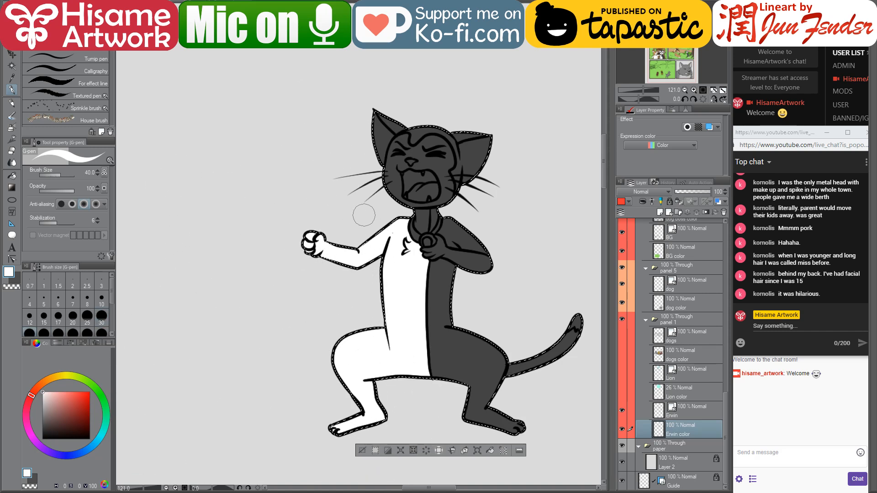
# Fill the cat's neck, face, tail tip and the outer strip of the raised-fist side's ear with white
pyautogui.press('g')
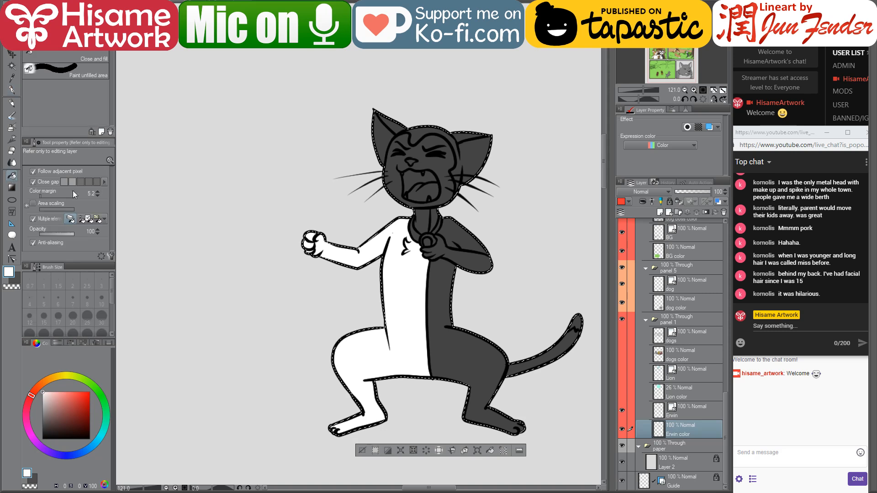
pyautogui.click(427, 222)
pyautogui.scroll(2, 436, 157)
pyautogui.moveTo(453, 274); pyautogui.dragTo(364, 187)
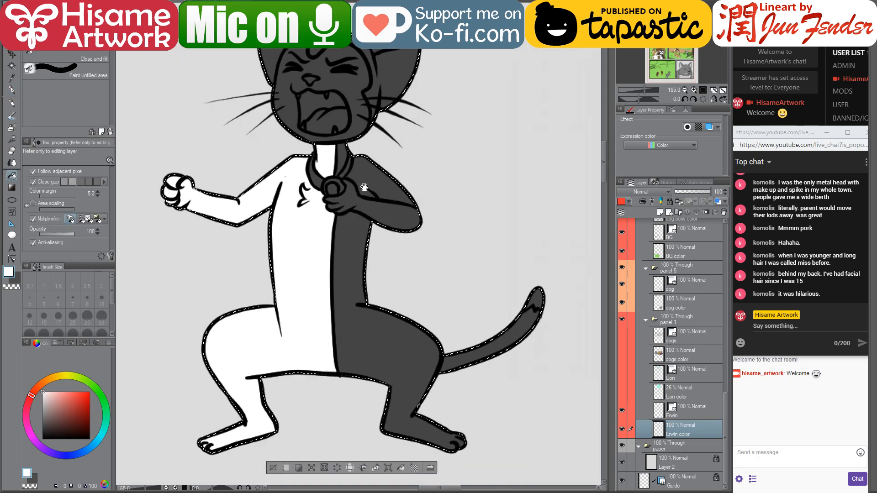
pyautogui.moveTo(415, 201); pyautogui.dragTo(464, 265)
pyautogui.click(372, 145)
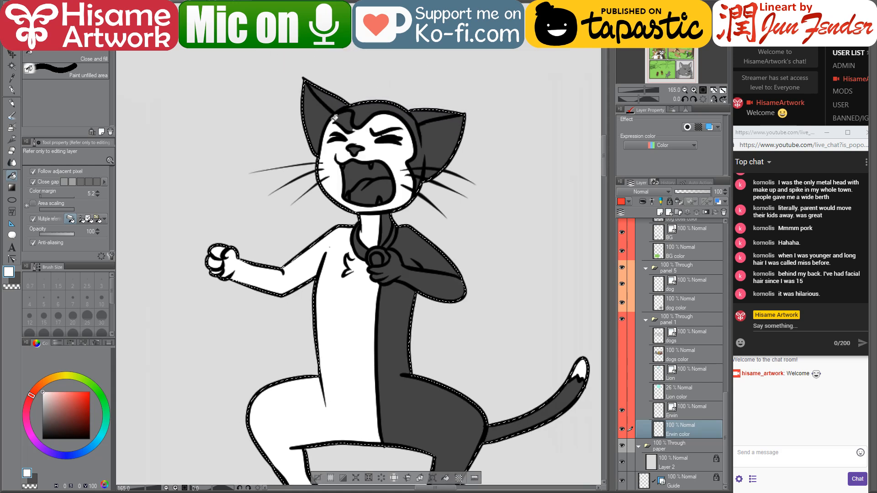
pyautogui.click(332, 97)
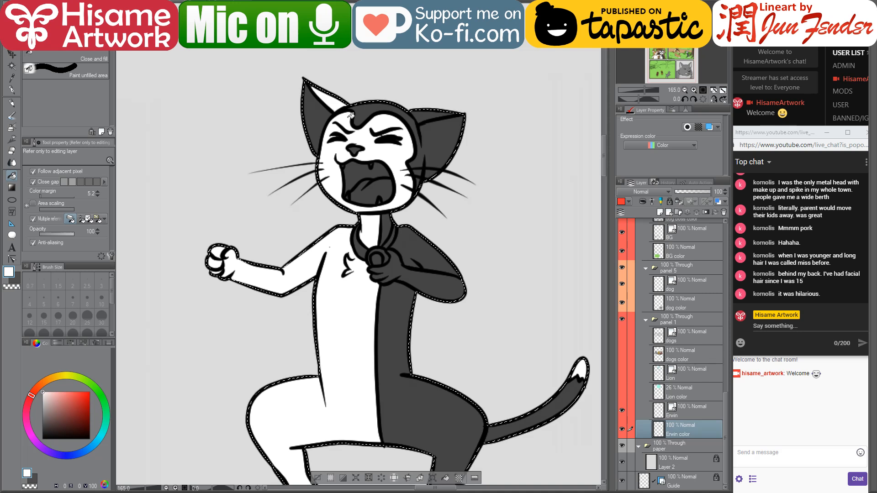
# Paint the cat's nose and open mouth white with the G-pen at brush size 30
pyautogui.press('p')
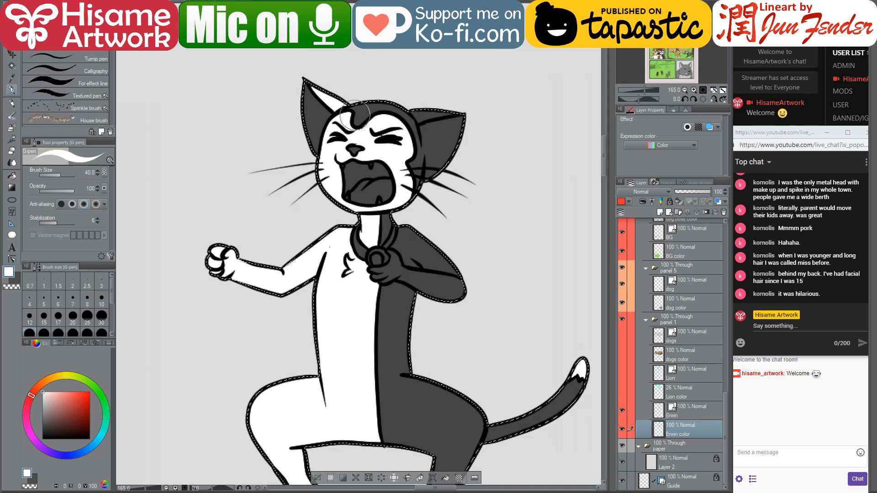
pyautogui.press('[')
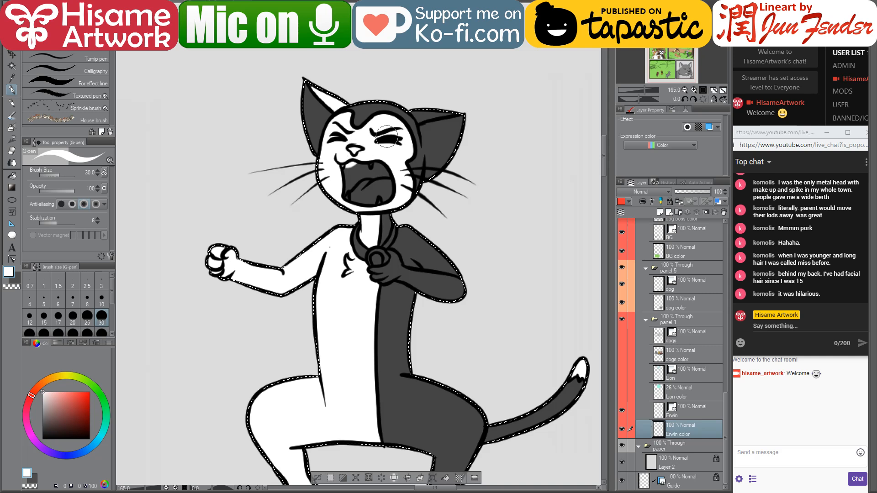
pyautogui.moveTo(379, 163)
pyautogui.mouseDown()
pyautogui.moveTo(381, 200)
pyautogui.moveTo(358, 193)
pyautogui.moveTo(347, 174)
pyautogui.moveTo(359, 150)
pyautogui.moveTo(374, 189)
pyautogui.moveTo(372, 164)
pyautogui.moveTo(350, 180)
pyautogui.moveTo(358, 156)
pyautogui.moveTo(354, 164)
pyautogui.moveTo(389, 179)
pyautogui.moveTo(365, 166)
pyautogui.mouseUp()
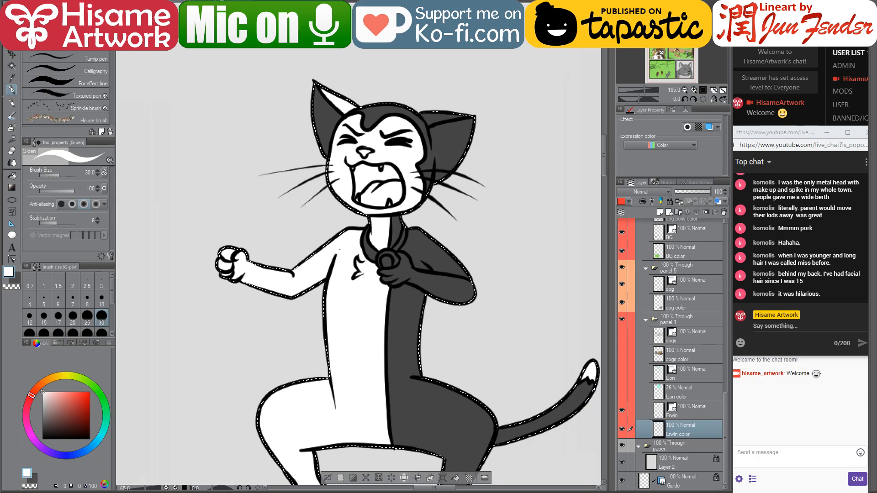
# Sample the pink from the cat on the other comic page and fill this cat's tongue, nose and white-side inner ear
pyautogui.hotkey('ctrl', 'Tab')
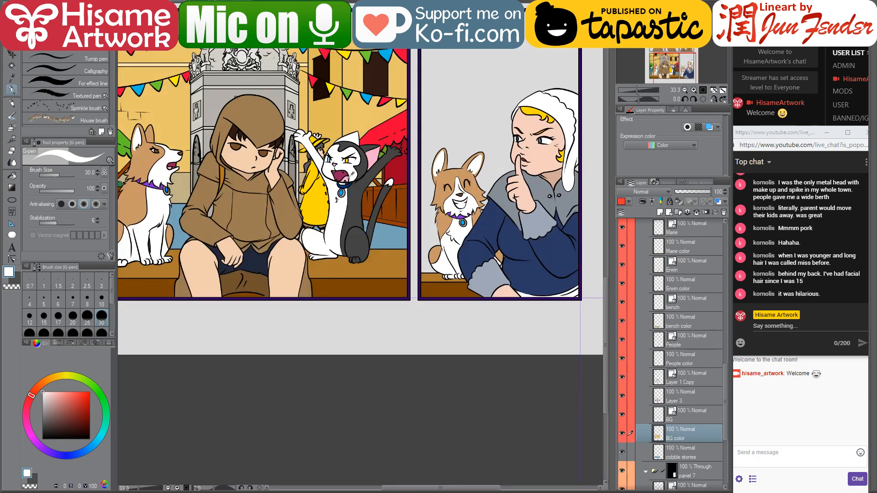
pyautogui.keyDown('alt'); pyautogui.click(347, 178); pyautogui.keyUp('alt')
pyautogui.hotkey('ctrl', 'Tab')
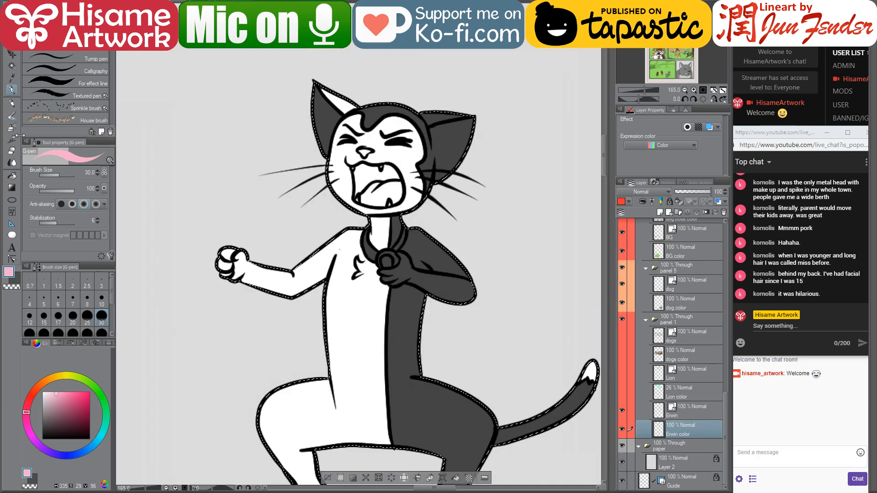
pyautogui.press('g')
pyautogui.click(405, 197)
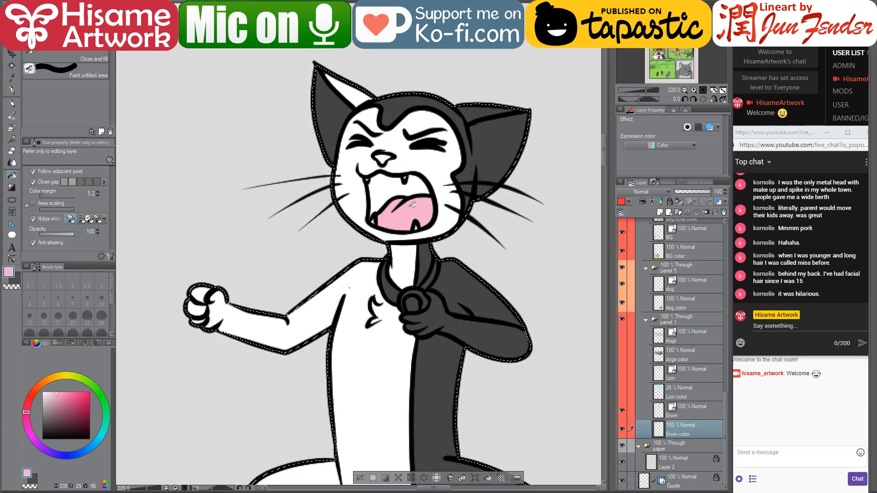
pyautogui.click(385, 157)
pyautogui.click(325, 98)
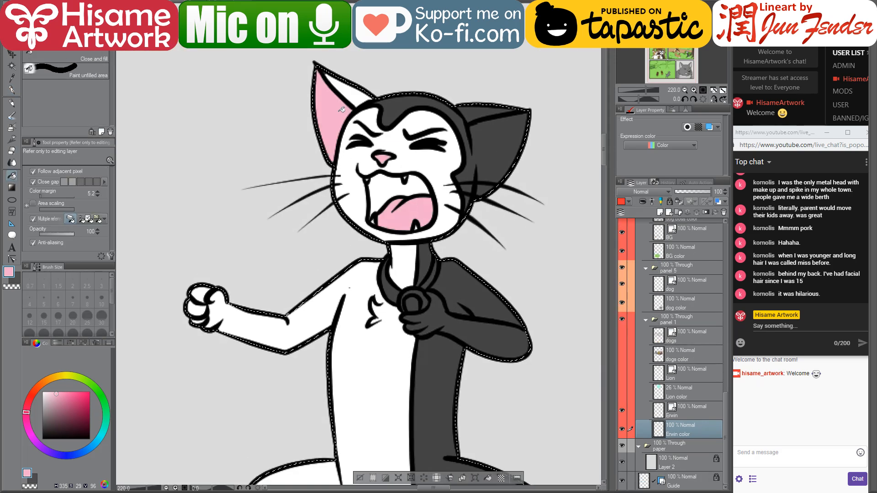
# Paint the inside of the cat's dark-side ear pink with the G-pen at brush size 17
pyautogui.click(502, 137)
pyautogui.hotkey('ctrl', 'z')
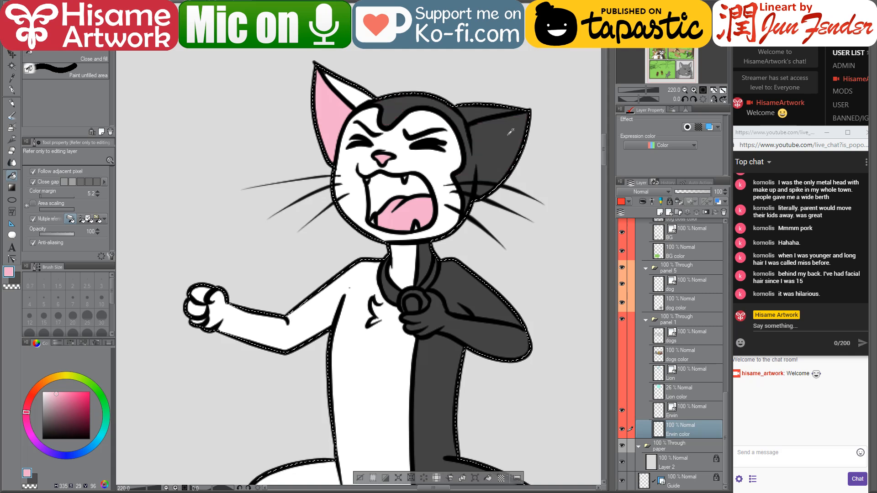
pyautogui.scroll(2, 504, 145)
pyautogui.click(12, 92)
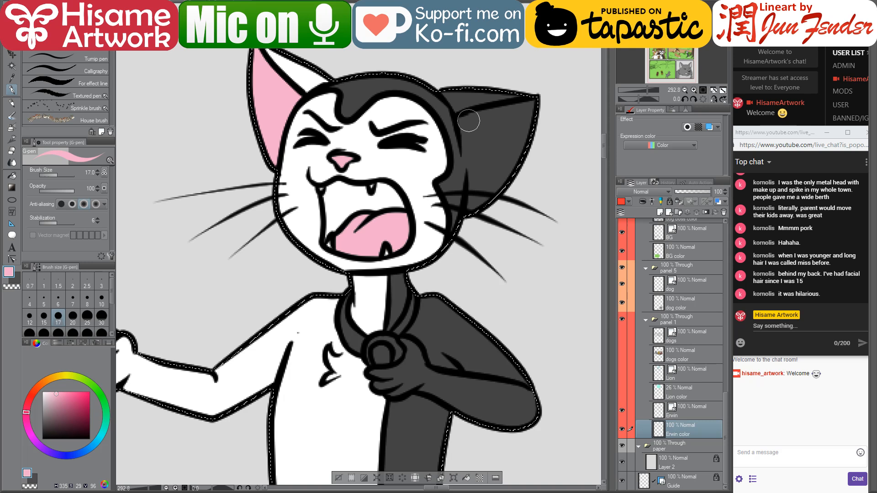
pyautogui.moveTo(470, 120)
pyautogui.mouseDown()
pyautogui.moveTo(475, 210)
pyautogui.moveTo(493, 150)
pyautogui.moveTo(478, 120)
pyautogui.mouseUp()
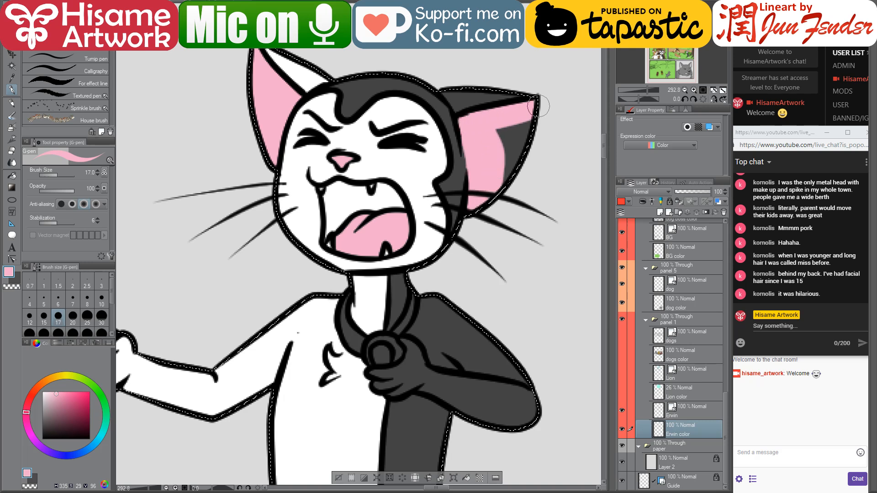
pyautogui.moveTo(538, 106)
pyautogui.mouseDown()
pyautogui.moveTo(492, 138)
pyautogui.moveTo(530, 131)
pyautogui.moveTo(504, 194)
pyautogui.moveTo(503, 142)
pyautogui.moveTo(502, 181)
pyautogui.mouseUp()
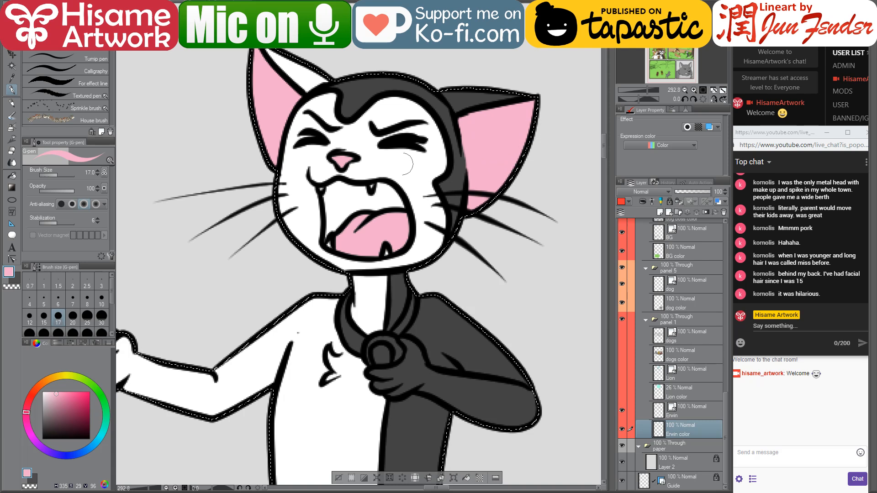
pyautogui.moveTo(406, 164); pyautogui.dragTo(431, 166)
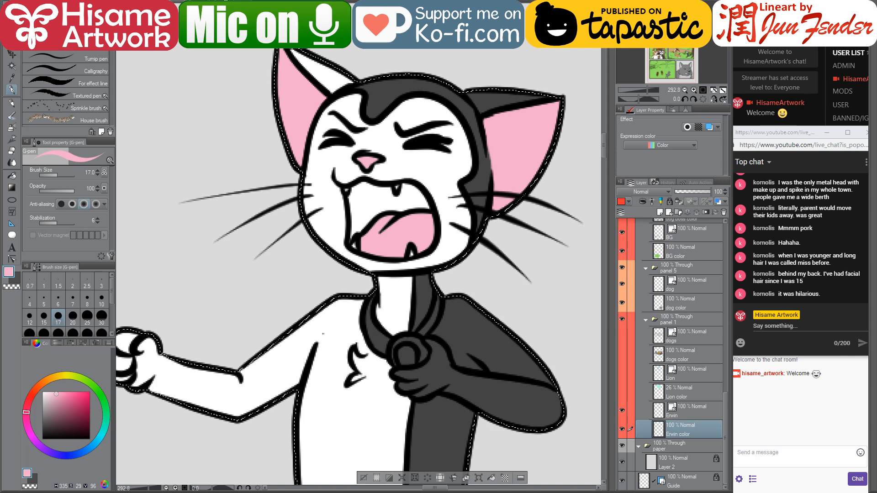
# Sample the dark magenta from the cat's mouth on the other comic page and fill this cat's mouth interior with it
pyautogui.hotkey('ctrl', 'Tab')
pyautogui.keyDown('alt'); pyautogui.click(340, 174); pyautogui.keyUp('alt')
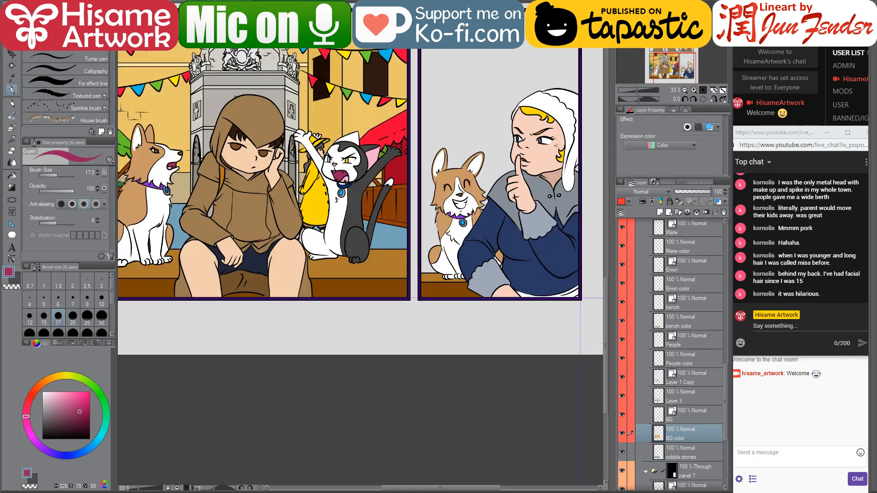
pyautogui.hotkey('ctrl', 'Tab')
pyautogui.press('g')
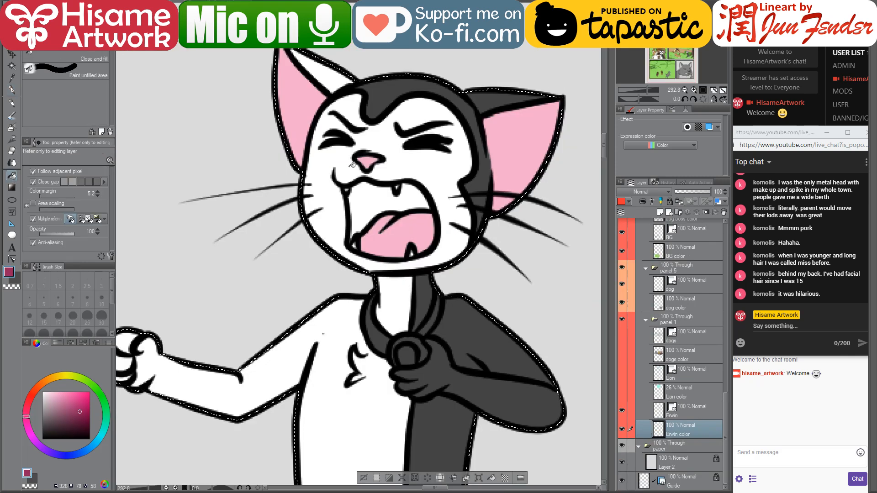
pyautogui.click(370, 201)
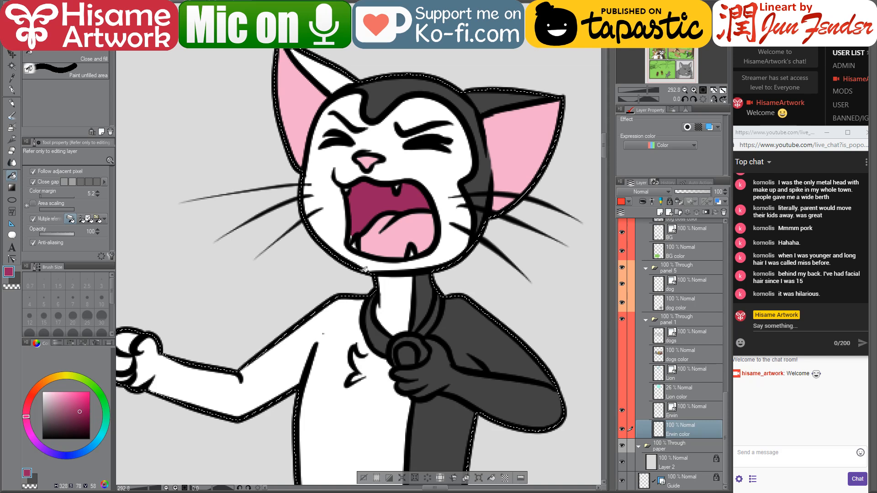
# Touch up the edges of the cat's mouth interior with the G-pen at brush size 8 and sample the tongue's pink
pyautogui.moveTo(380, 272); pyautogui.dragTo(370, 220)
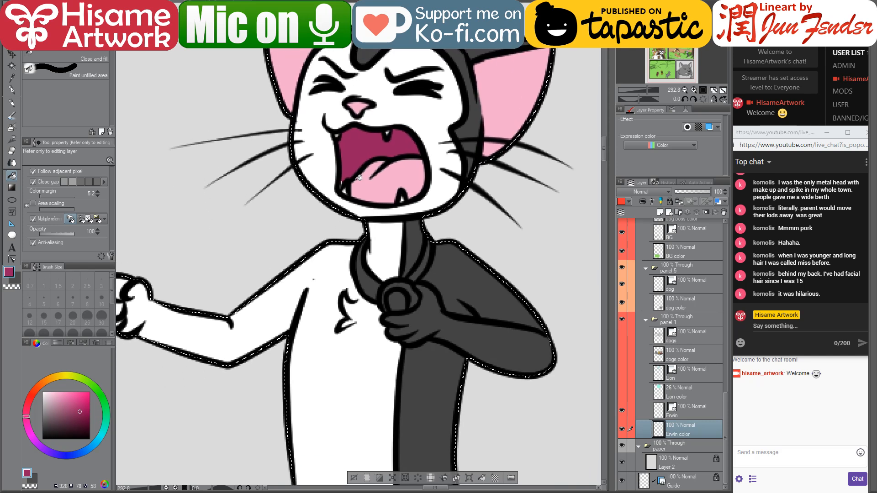
pyautogui.click(7, 92)
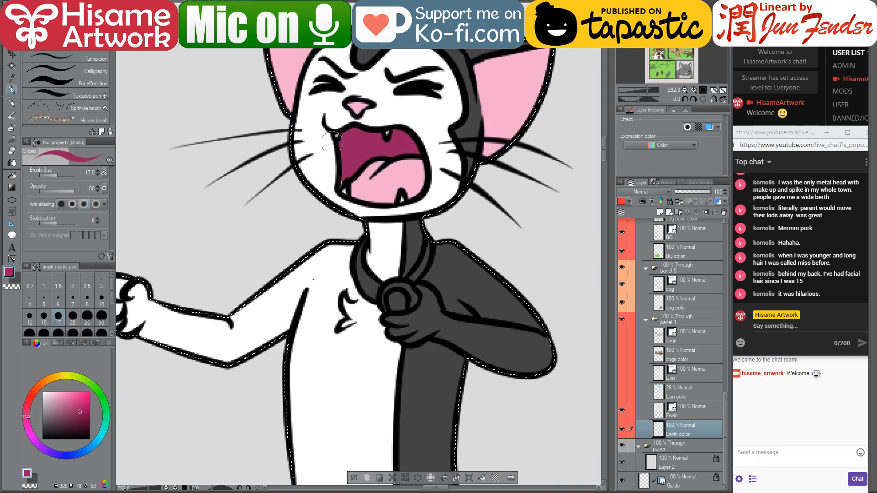
pyautogui.press('[')
pyautogui.press('[')
pyautogui.press('[')
pyautogui.press('[')
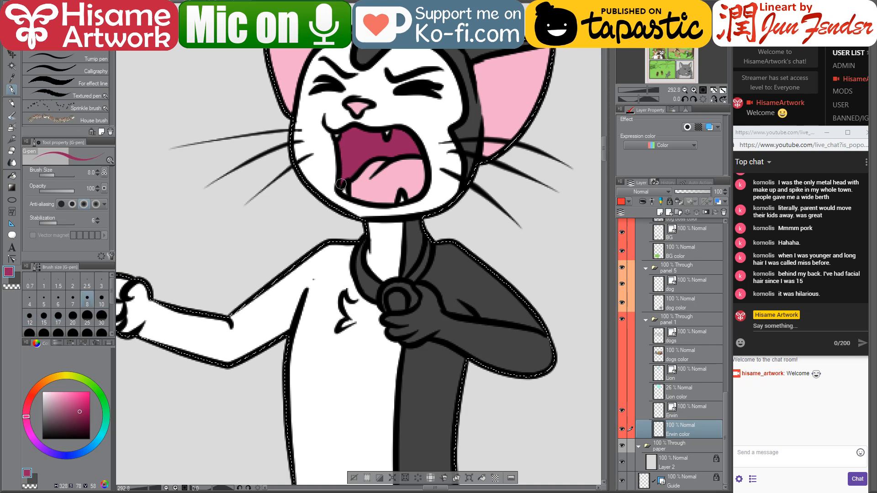
pyautogui.keyDown('alt'); pyautogui.click(393, 167); pyautogui.keyUp('alt')
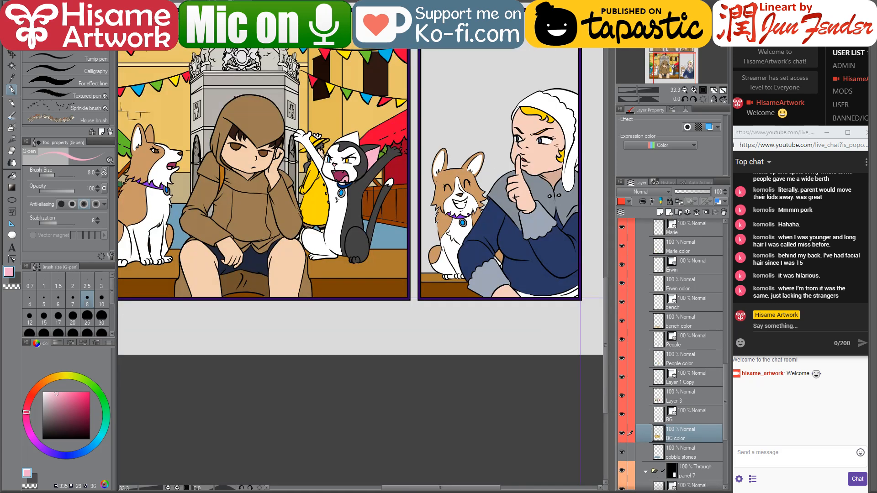
# Sample the dark blue of the cat's collar on the other comic page and fill both visible parts of this cat's collar
pyautogui.scroll(2, 380, 208)
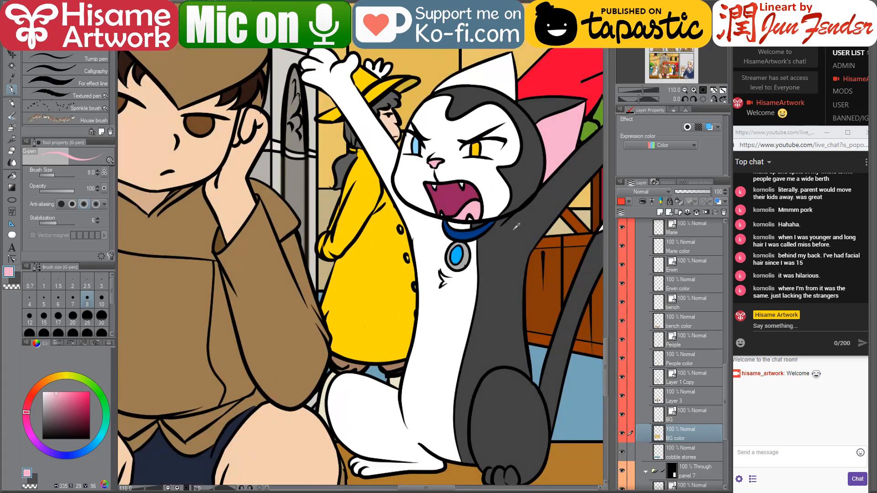
pyautogui.keyDown('alt'); pyautogui.click(473, 230); pyautogui.keyUp('alt')
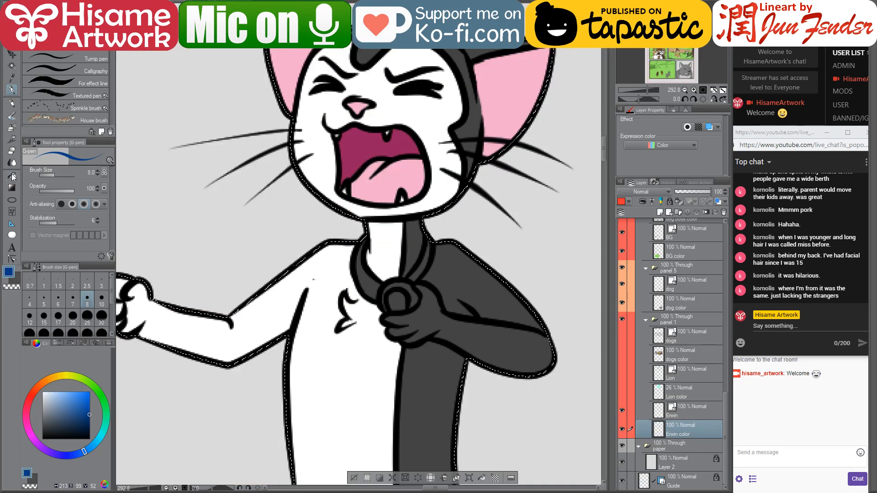
pyautogui.click(13, 176)
pyautogui.click(374, 280)
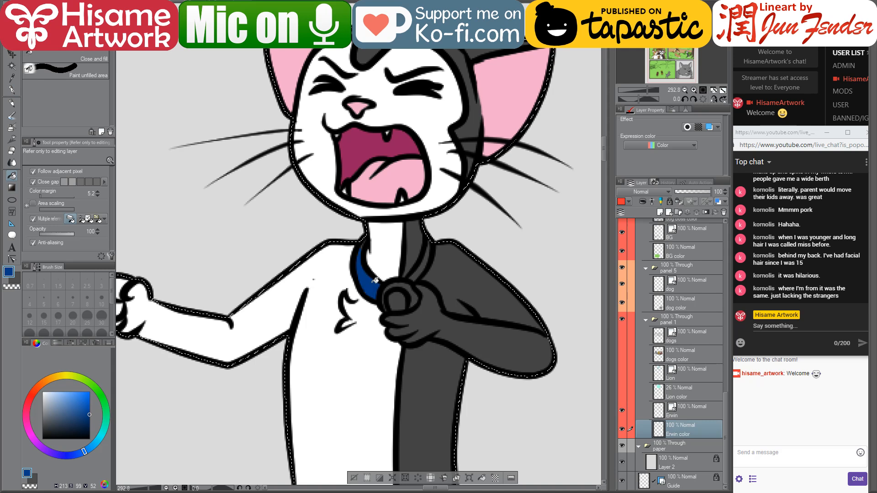
pyautogui.click(424, 265)
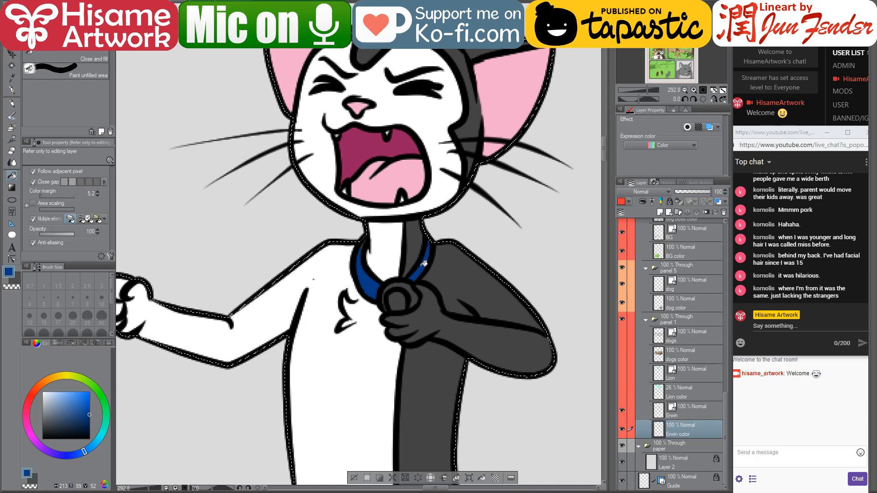
# Paint the rim of the cat's collar pendant grey with the G-pen at brush sizes 8 and 6
pyautogui.click(12, 90)
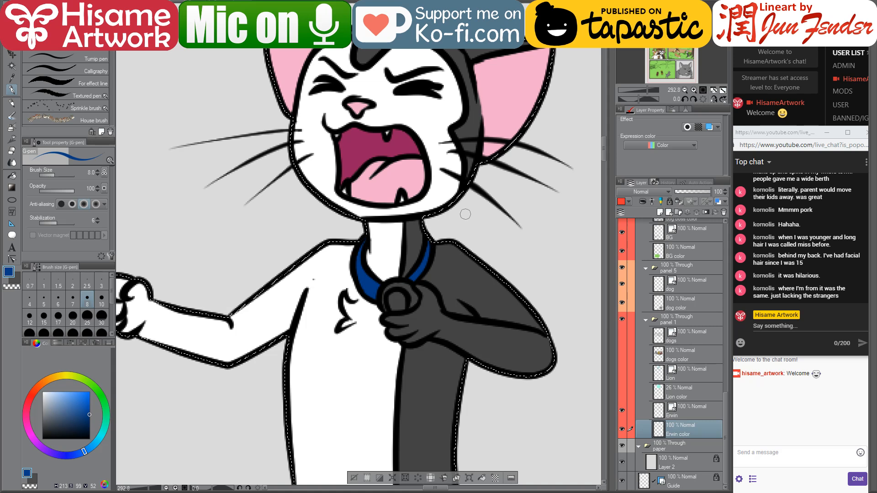
pyautogui.scroll(2, 444, 272)
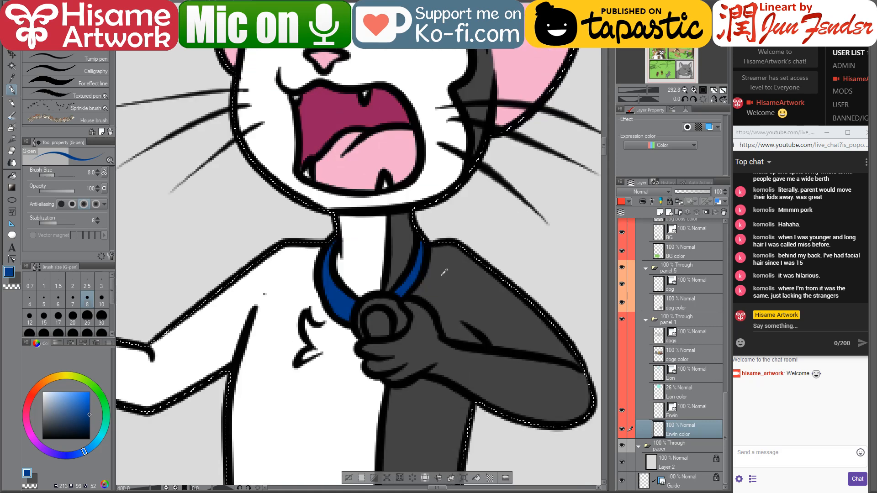
pyautogui.scroll(1, 438, 278)
pyautogui.click(42, 411)
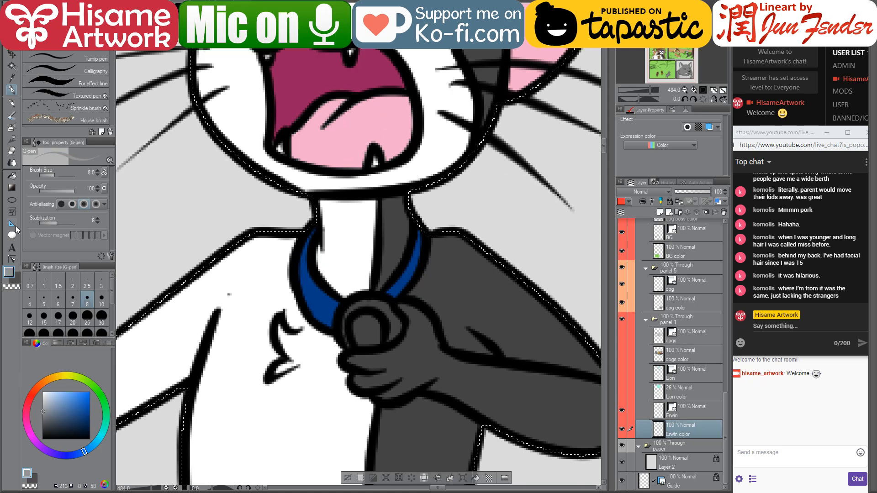
pyautogui.click(12, 175)
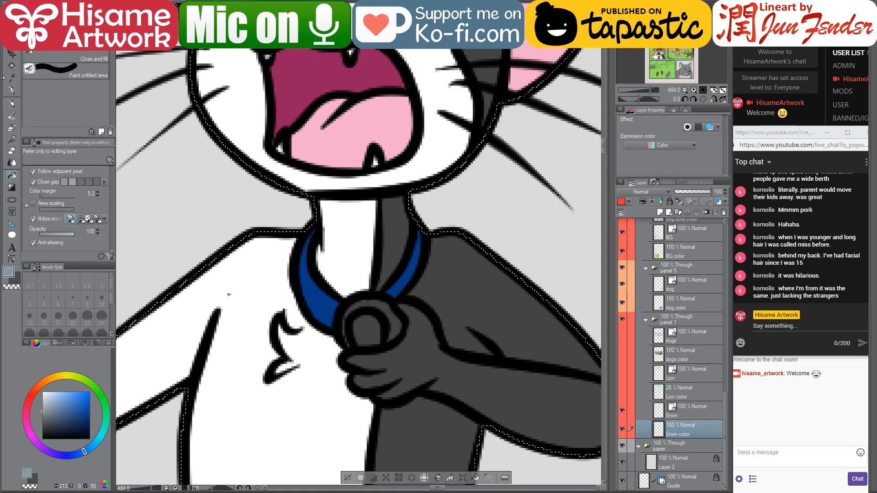
pyautogui.click(12, 90)
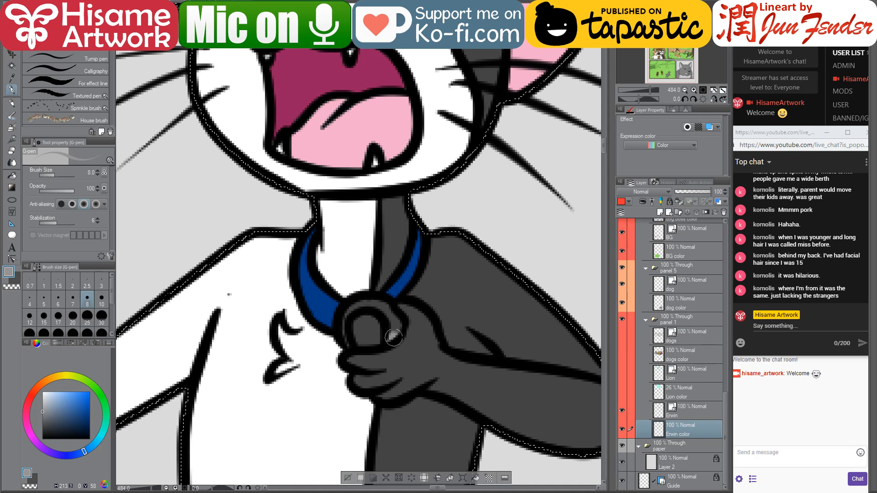
pyautogui.moveTo(394, 337)
pyautogui.mouseDown()
pyautogui.moveTo(383, 300)
pyautogui.moveTo(354, 298)
pyautogui.moveTo(344, 313)
pyautogui.mouseUp()
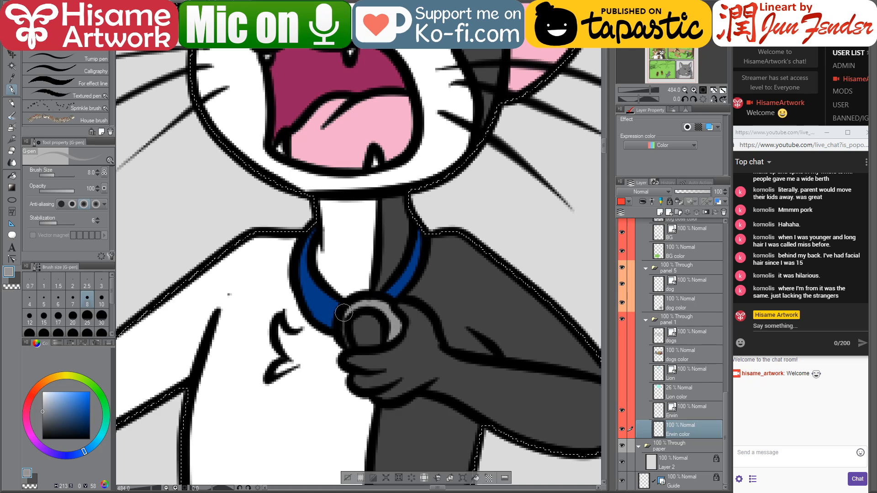
pyautogui.press('[')
pyautogui.press('[')
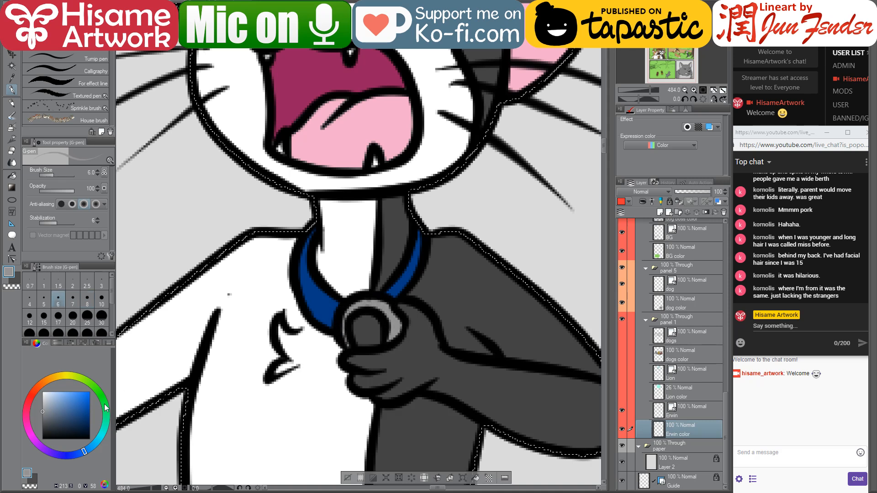
# Paint the gem inside the pendant bright sky blue with the G-pen at brush size 12
pyautogui.click(92, 446)
pyautogui.click(90, 391)
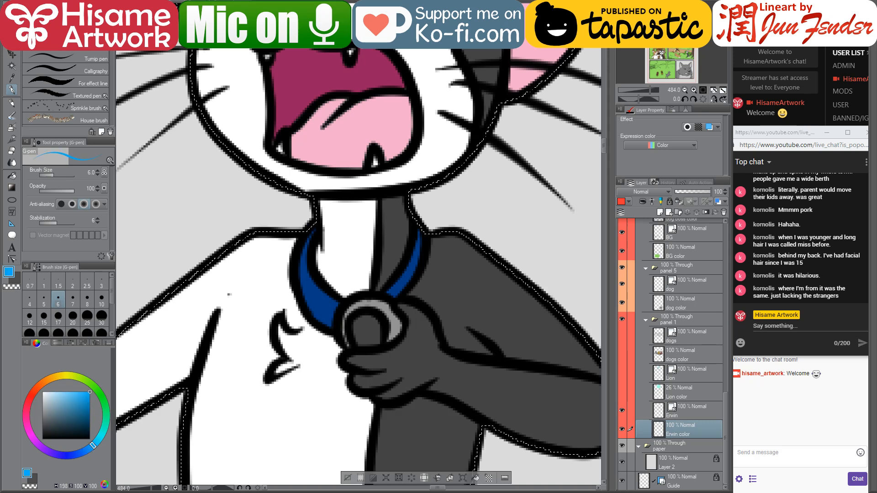
pyautogui.press(']')
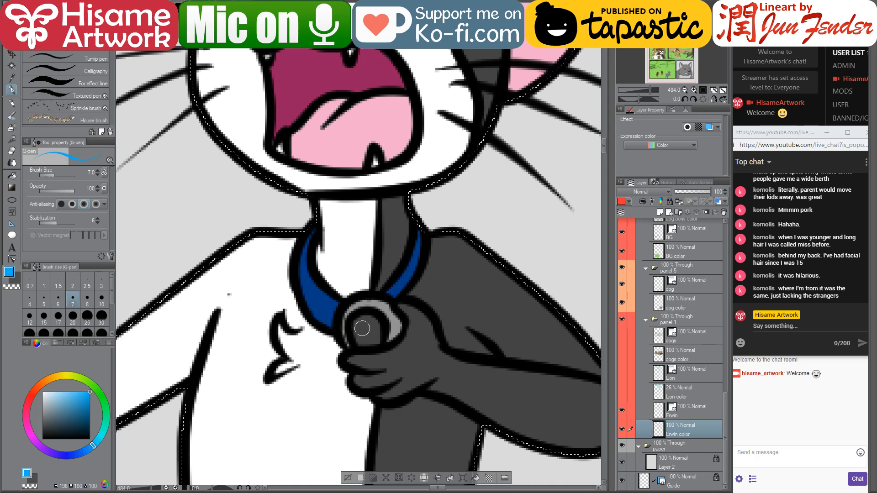
pyautogui.press(']')
pyautogui.press(']')
pyautogui.press(']')
pyautogui.moveTo(363, 327); pyautogui.dragTo(371, 337)
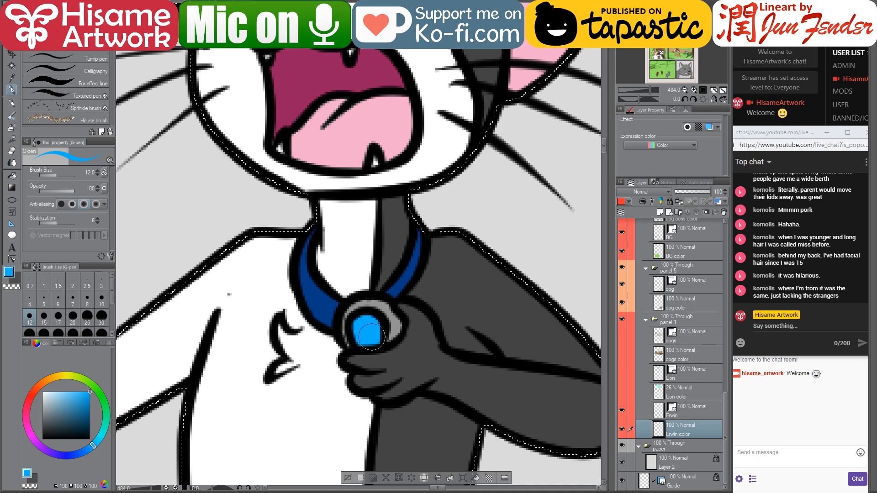
pyautogui.click(97, 442)
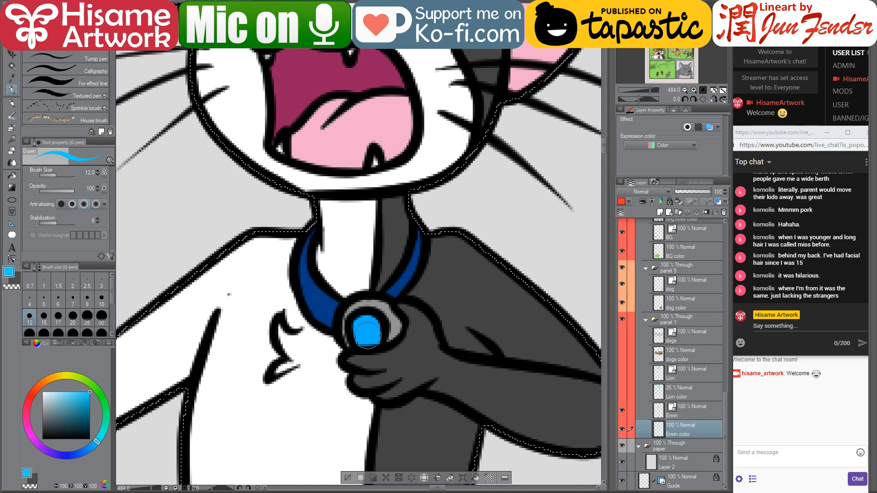
# Make all panel 1 layers visible again and clear the selection around the cat
pyautogui.scroll(-2, 368, 335)
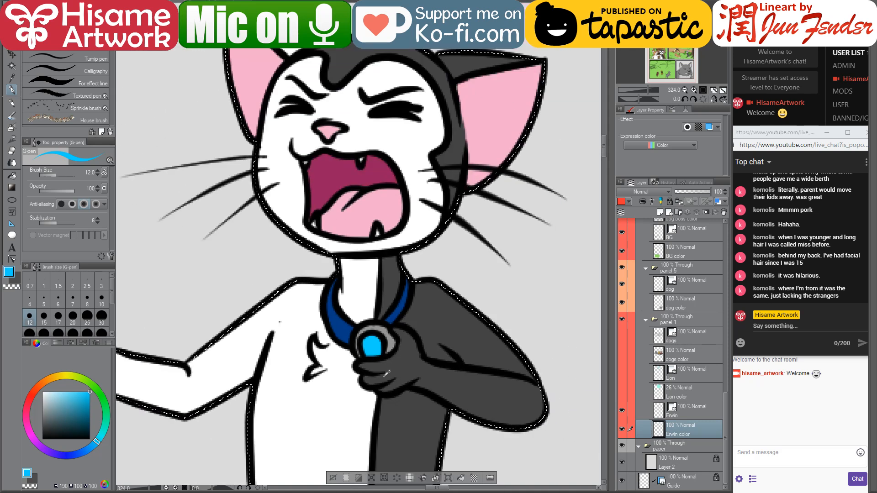
pyautogui.scroll(-8, 386, 374)
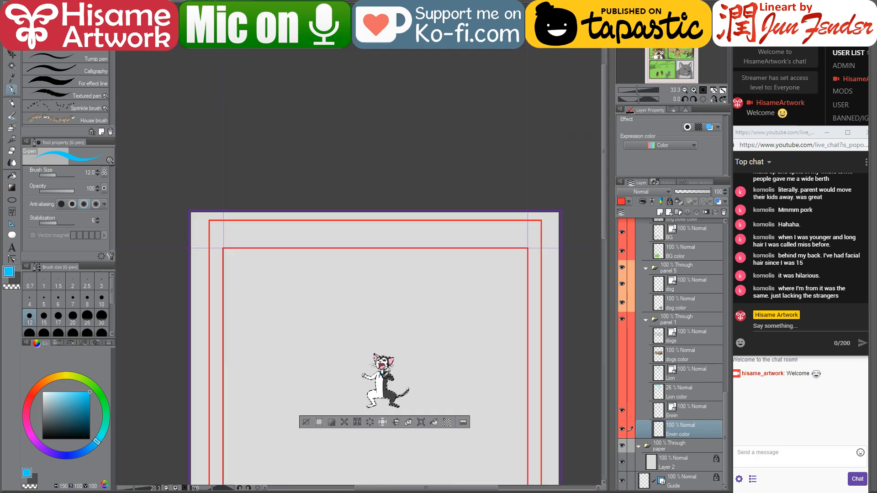
pyautogui.scroll(-3, 412, 345)
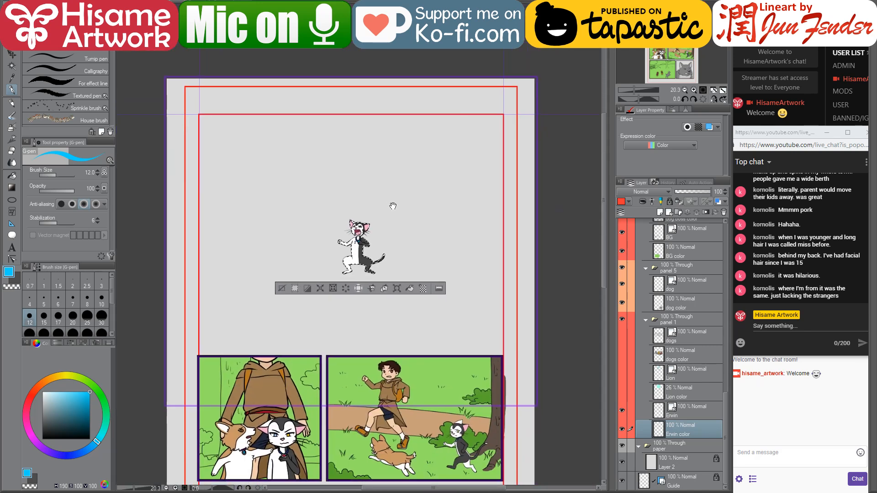
pyautogui.moveTo(620, 399); pyautogui.dragTo(621, 361)
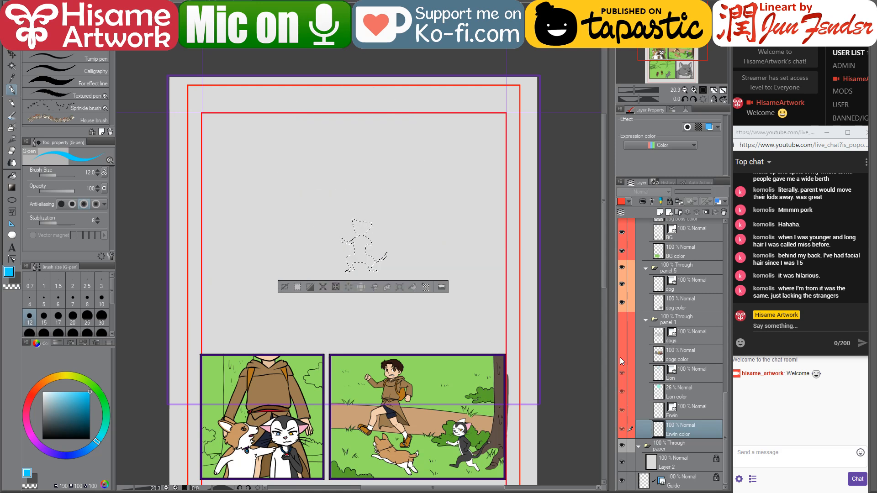
pyautogui.click(621, 319)
pyautogui.click(13, 55)
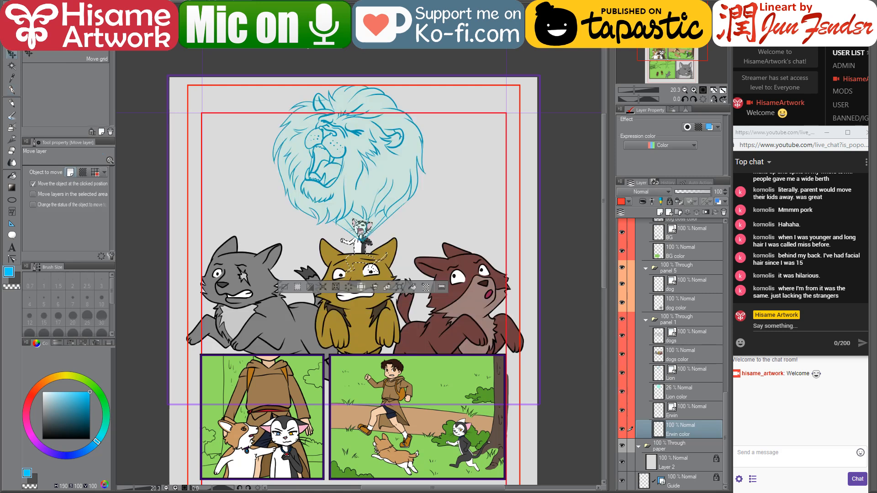
pyautogui.hotkey('ctrl', 'd')
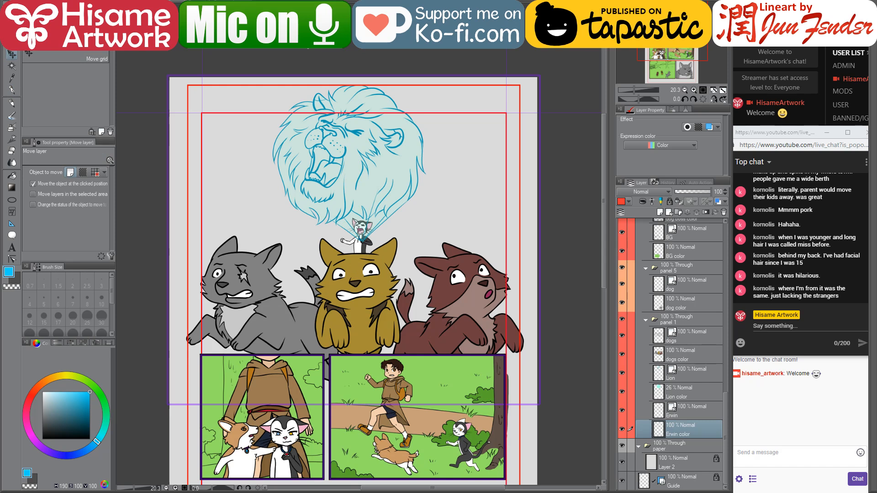
# Hide the character line-art and colour layers of panel 2 and make its BG color layer active
pyautogui.scroll(-3, 379, 197)
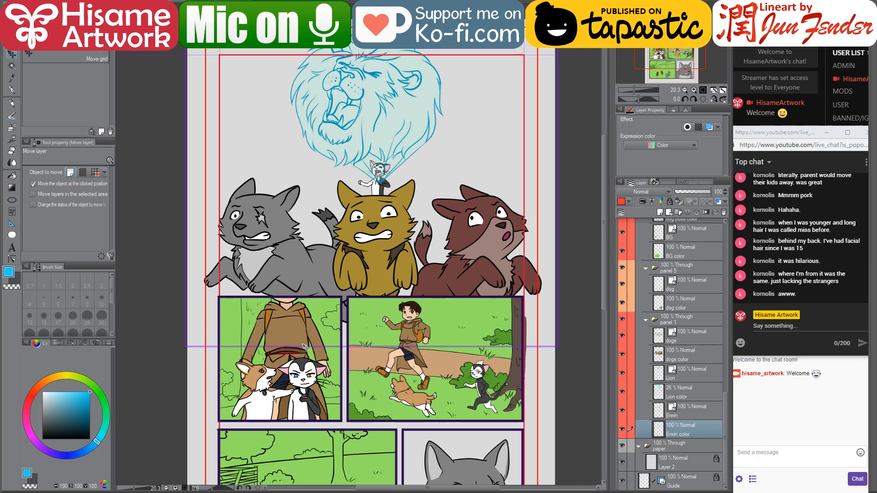
pyautogui.scroll(2, 270, 393)
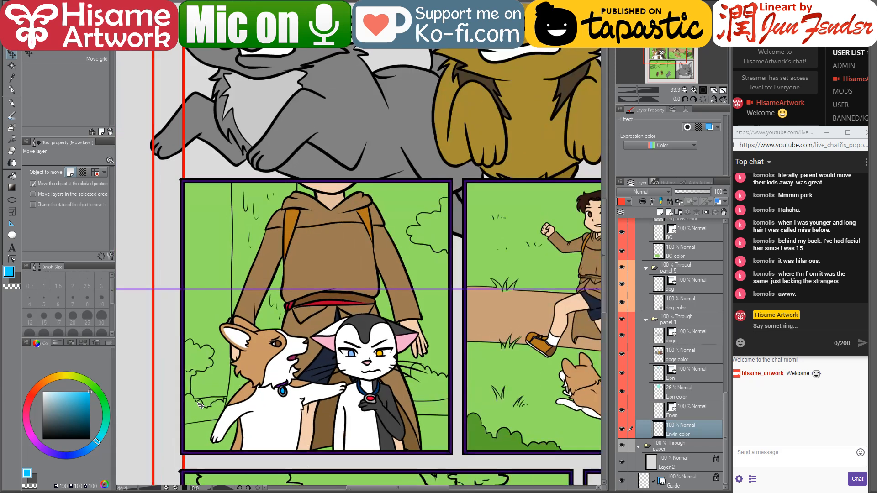
pyautogui.scroll(1, 233, 399)
pyautogui.scroll(1, 260, 342)
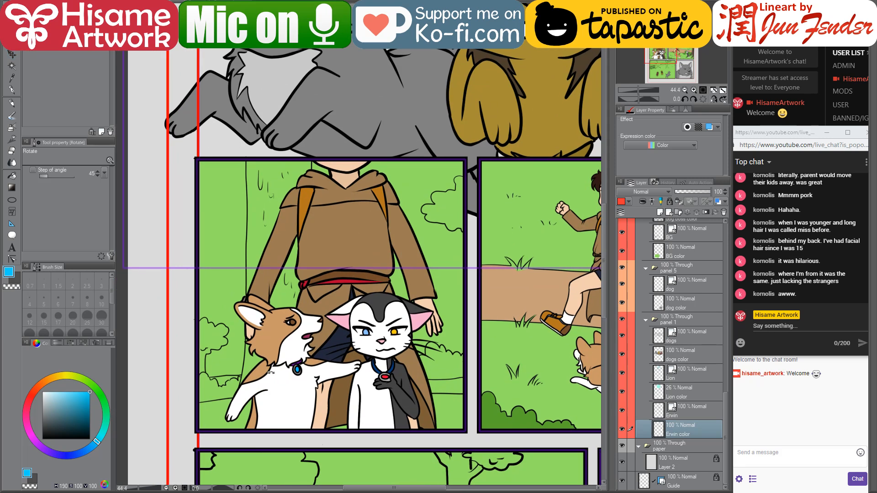
pyautogui.keyDown('ctrl'); pyautogui.keyDown('shift'); pyautogui.click(260, 342); pyautogui.keyUp('shift'); pyautogui.keyUp('ctrl')
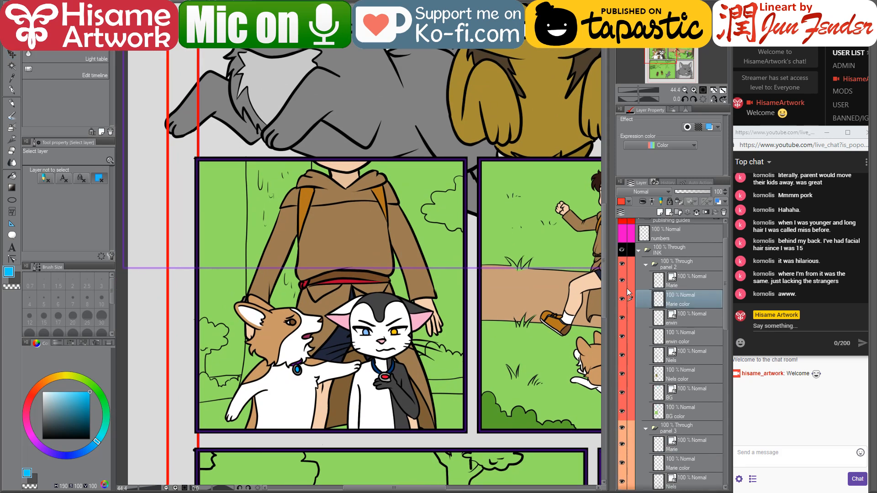
pyautogui.moveTo(625, 295); pyautogui.dragTo(624, 377)
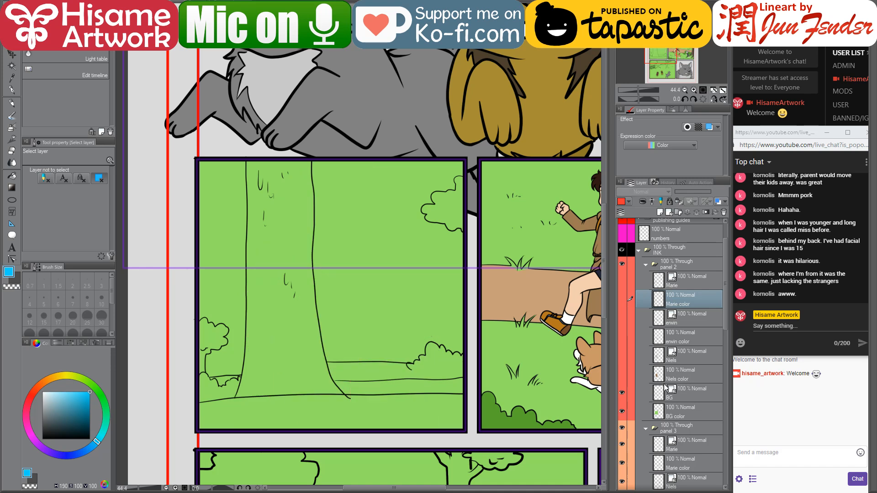
pyautogui.click(659, 410)
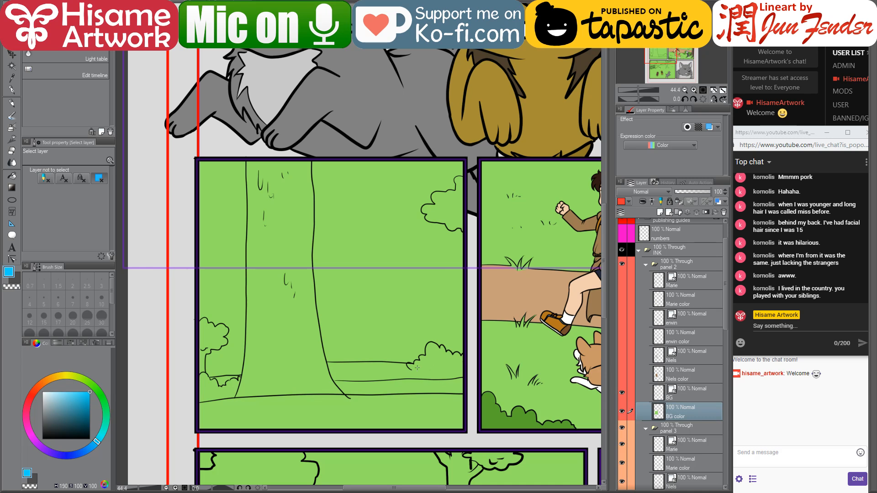
pyautogui.scroll(2, 305, 375)
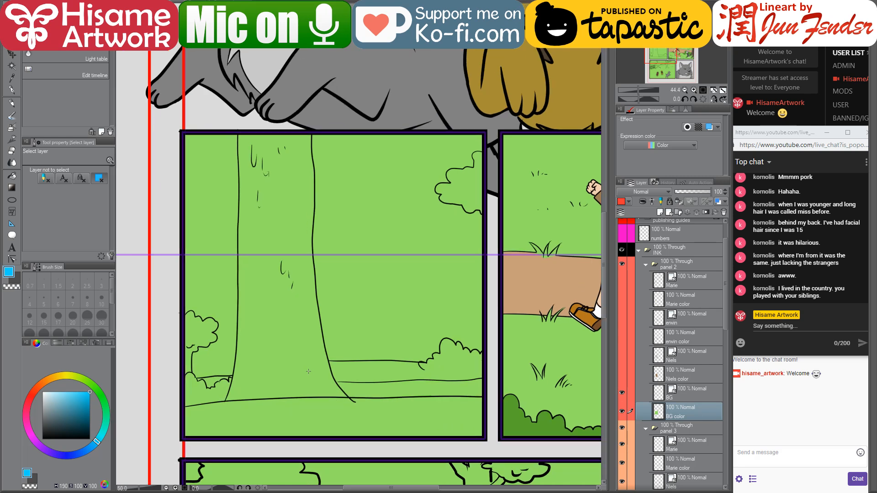
# Fill the large tree trunk in panel 2 with the dark brown sampled from the tree on the finished page_103
pyautogui.click(12, 177)
pyautogui.click(176, 5)
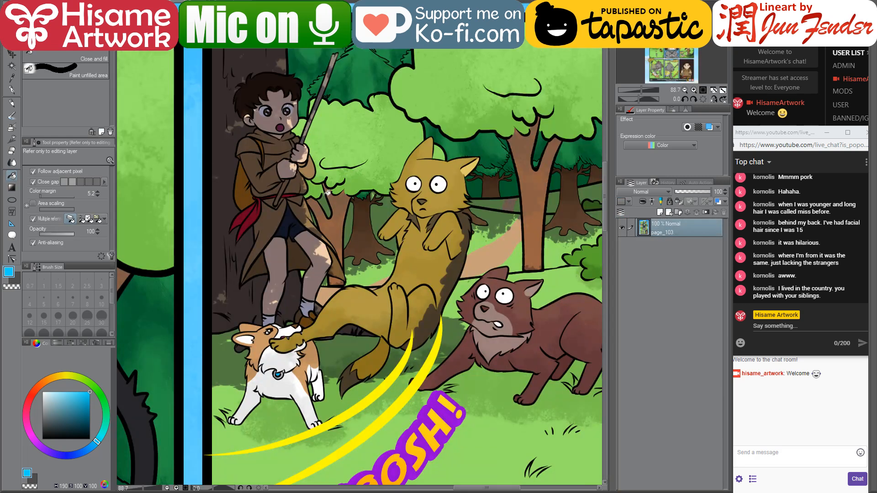
pyautogui.keyDown('alt'); pyautogui.click(220, 297); pyautogui.keyUp('alt')
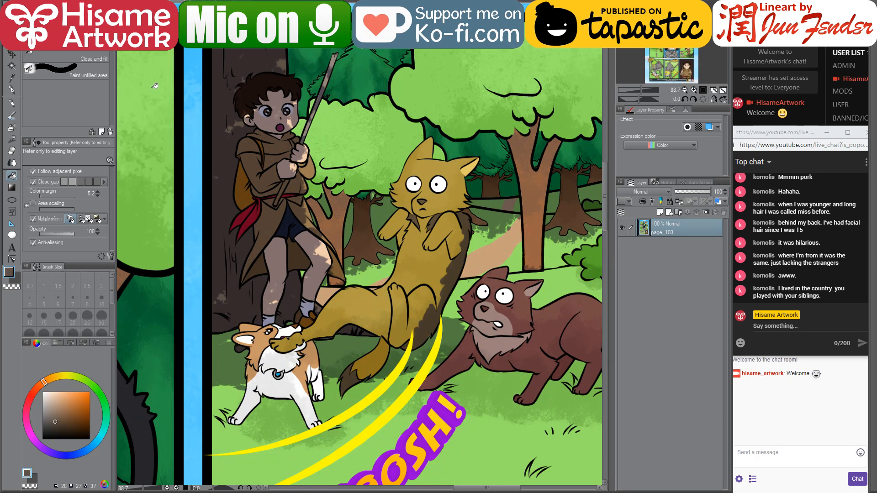
pyautogui.hotkey('ctrl', 'Tab')
pyautogui.click(282, 321)
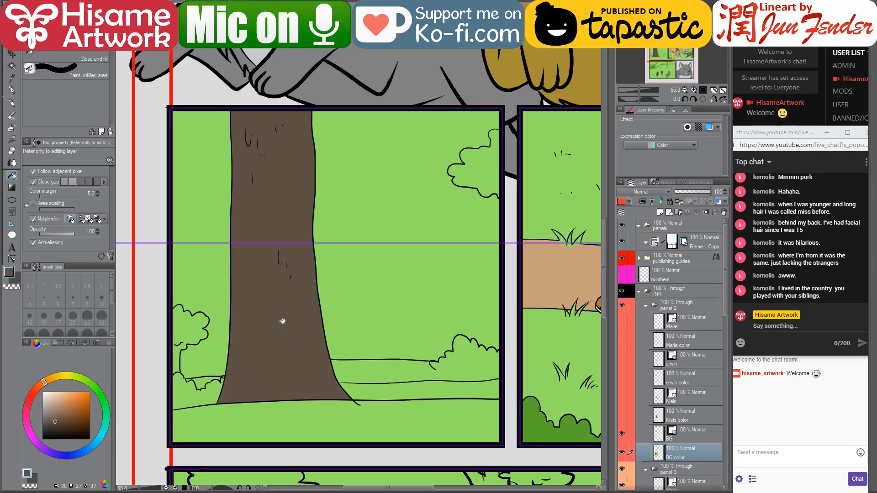
# Compare the other open comic pages and sample the dark green of the bush in the panel beside panel 2
pyautogui.hotkey('ctrl', 'Tab')
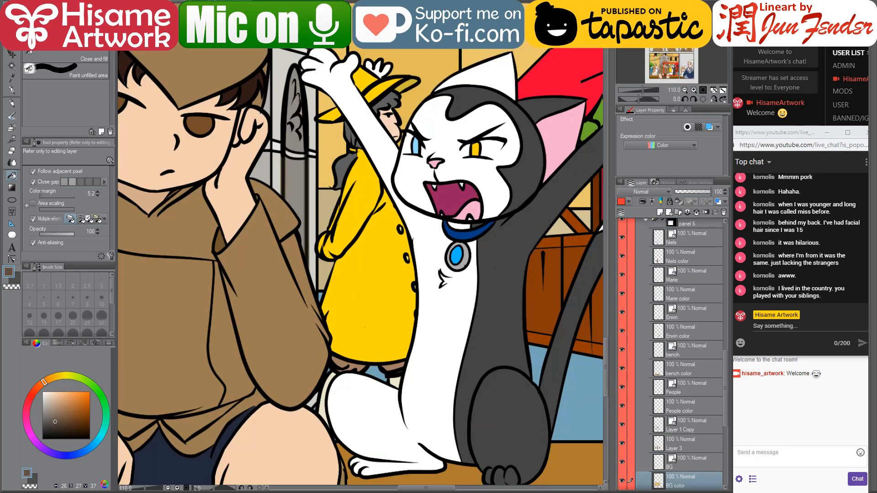
pyautogui.hotkey('ctrl', 'Tab')
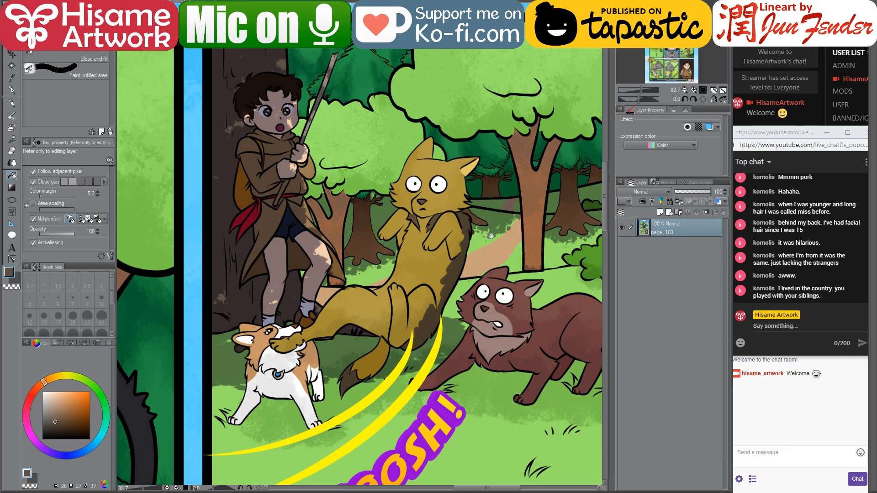
pyautogui.hotkey('ctrl', 'Tab')
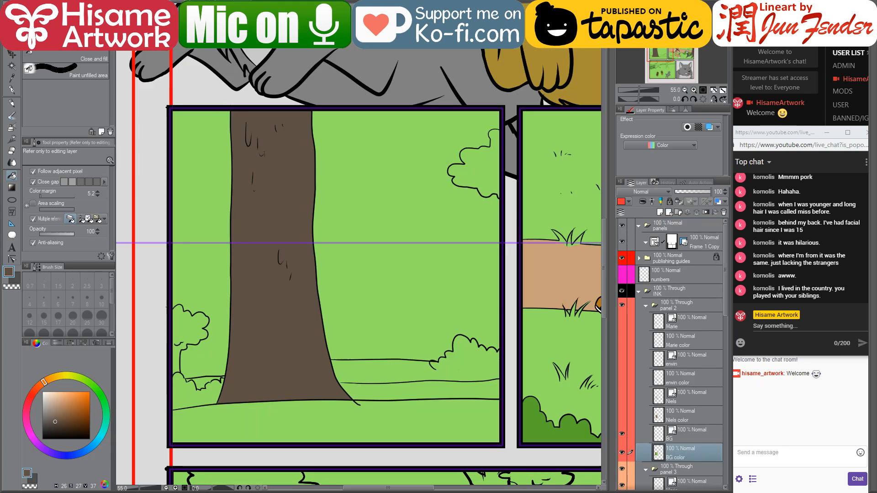
pyautogui.keyDown('alt'); pyautogui.click(546, 423); pyautogui.keyUp('alt')
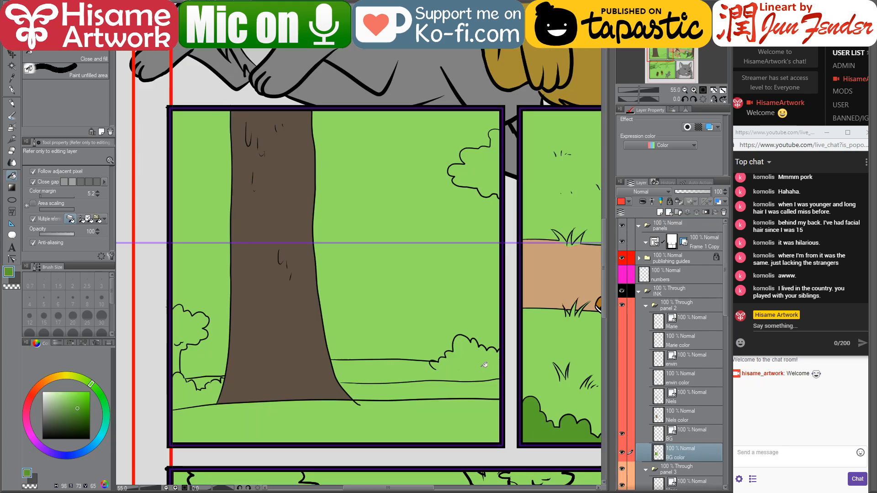
# Trim the horizon line on panel 2's BG line-art layer with the Control point tool so it ends at the bush outline
pyautogui.scroll(1, 477, 362)
pyautogui.scroll(7, 481, 389)
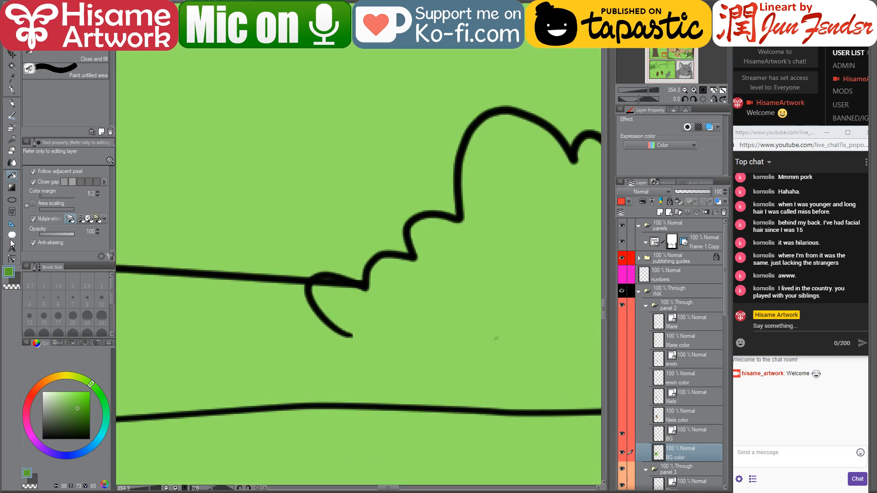
pyautogui.click(12, 259)
pyautogui.keyDown('ctrl'); pyautogui.click(360, 286); pyautogui.keyUp('ctrl')
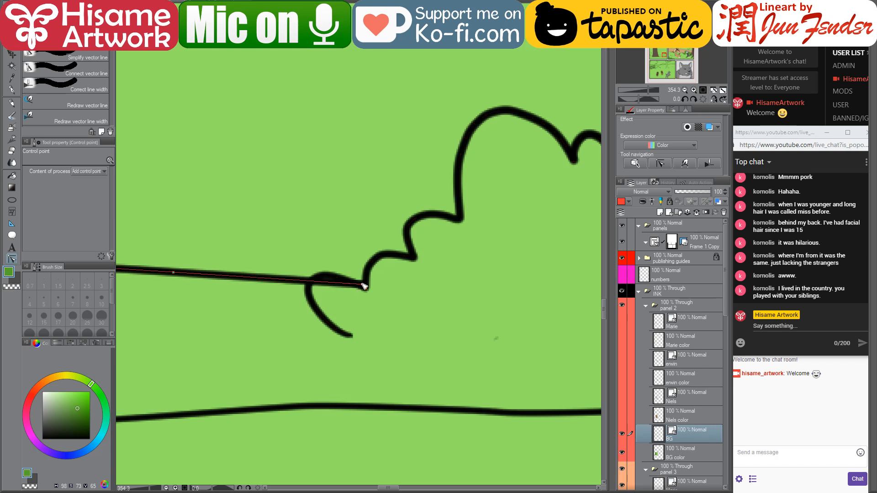
pyautogui.click(364, 286)
pyautogui.click(309, 283)
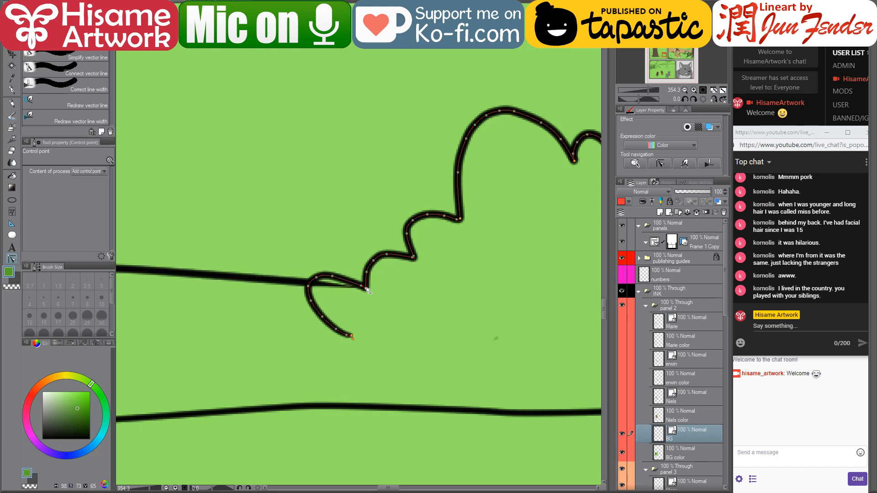
pyautogui.scroll(-2, 365, 291)
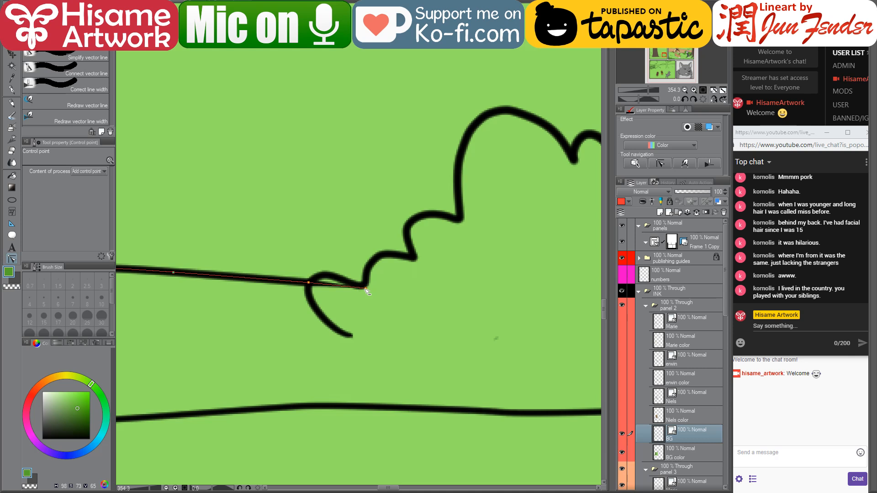
pyautogui.scroll(-3, 510, 415)
pyautogui.scroll(-4, 510, 414)
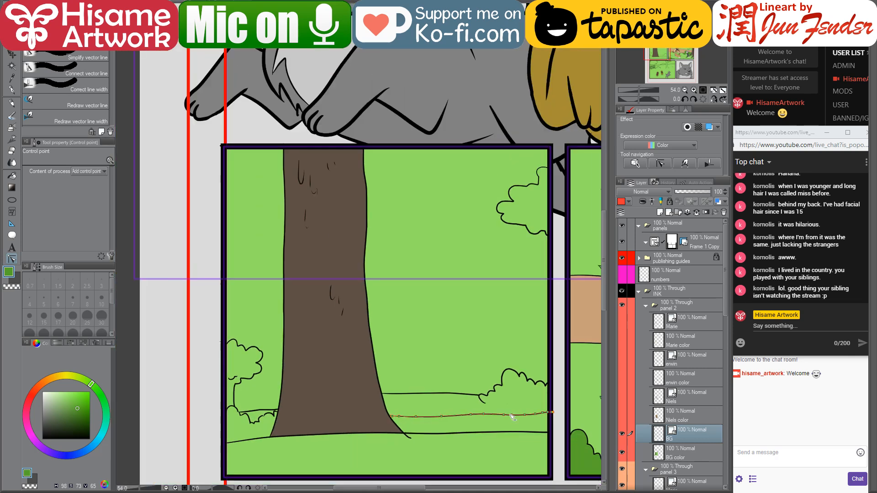
pyautogui.moveTo(454, 391); pyautogui.dragTo(423, 349)
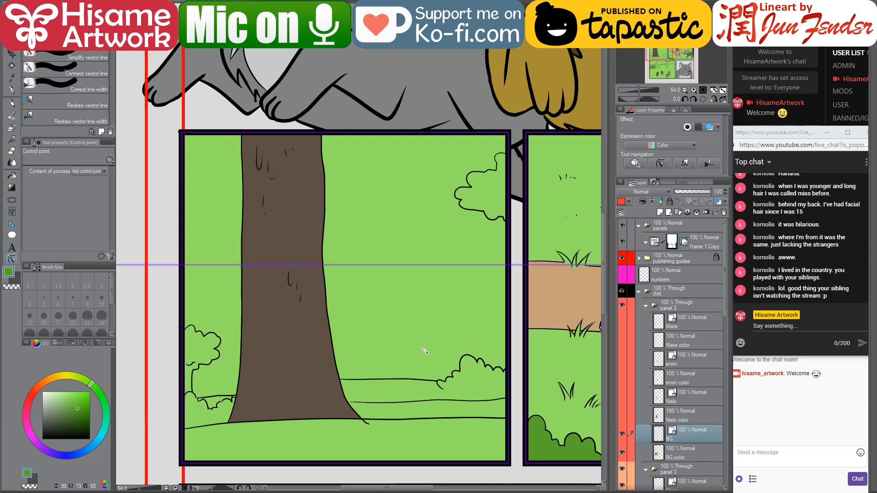
pyautogui.moveTo(436, 384); pyautogui.dragTo(428, 351)
# Switch to the G-pen and check how the background foliage is coloured on the finished page_103
pyautogui.click(12, 91)
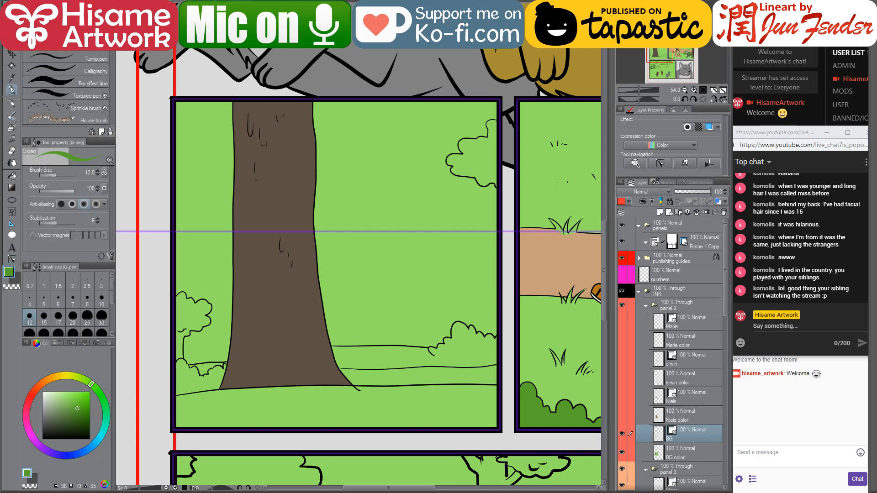
pyautogui.scroll(5, 479, 345)
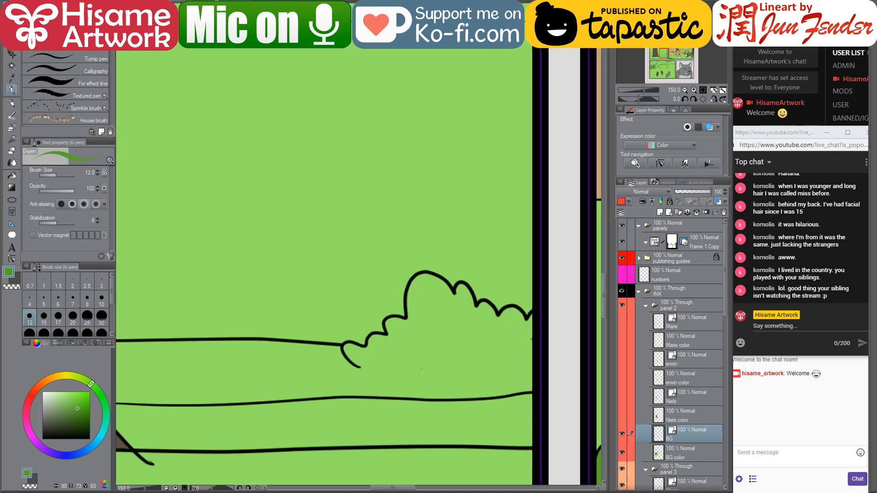
pyautogui.hotkey('ctrl', 'Tab')
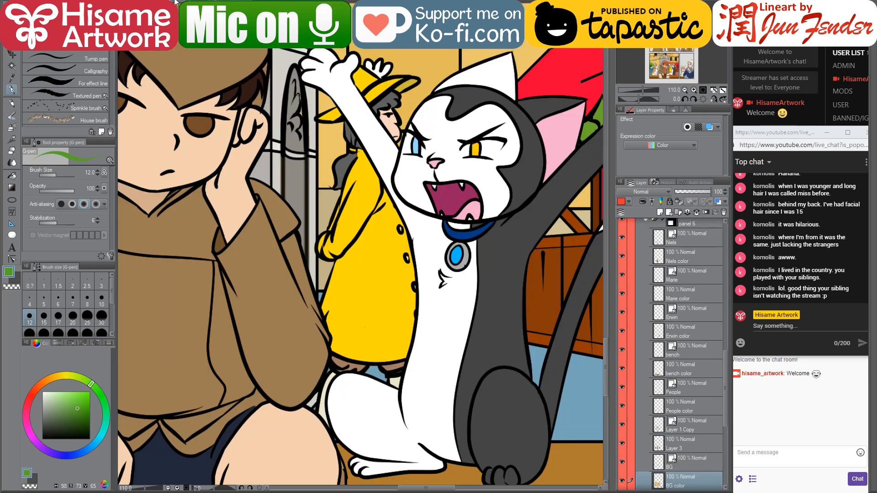
pyautogui.hotkey('ctrl', 'Tab')
pyautogui.scroll(-3, 506, 325)
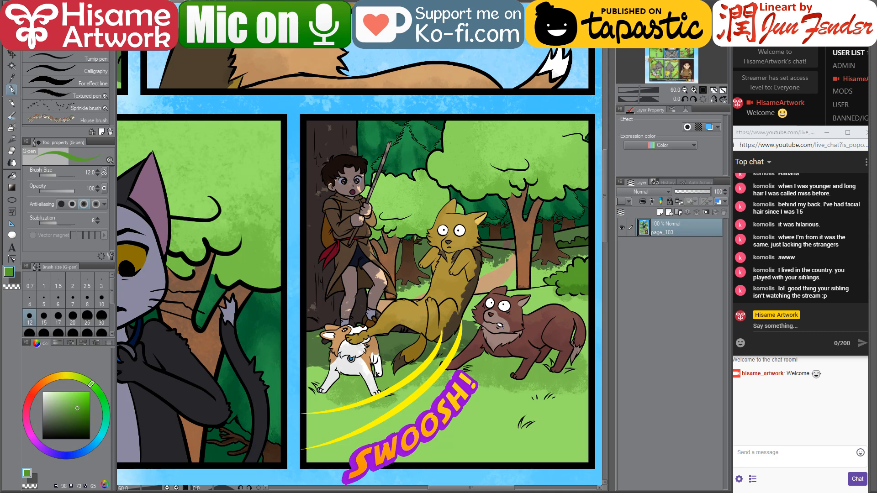
pyautogui.moveTo(441, 352); pyautogui.dragTo(539, 332)
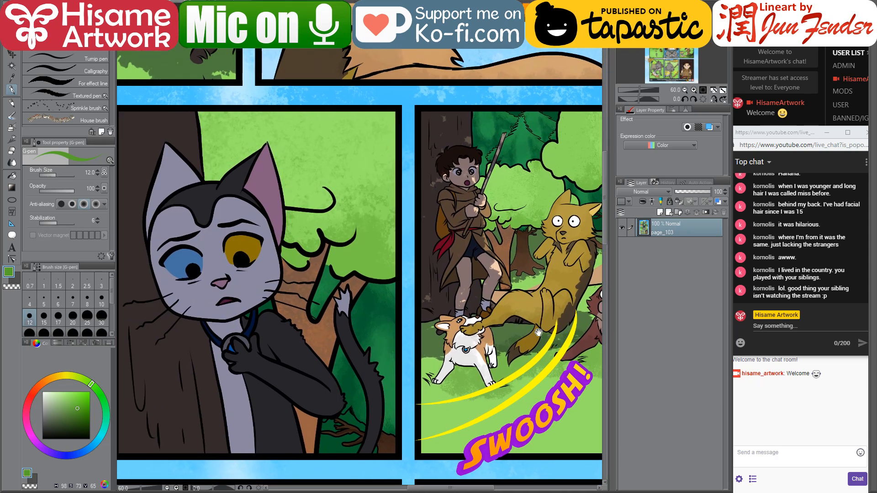
pyautogui.scroll(-4, 429, 365)
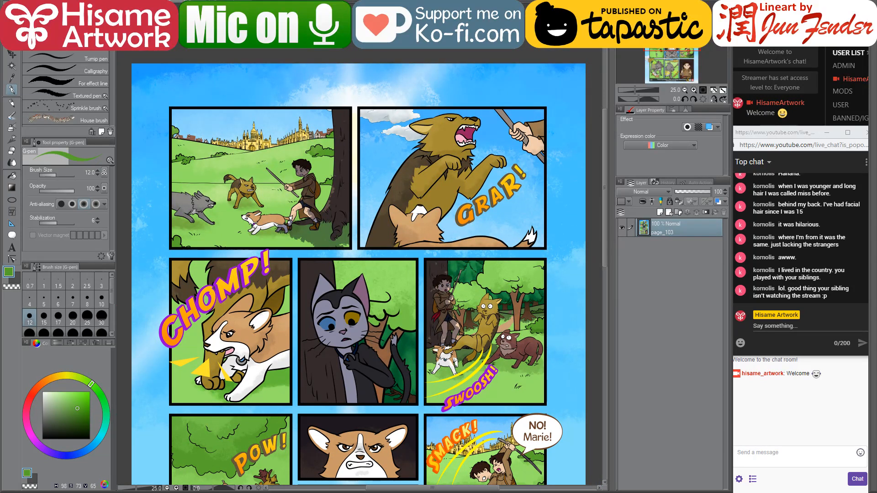
pyautogui.hotkey('ctrl', 'Tab')
pyautogui.scroll(-4, 361, 279)
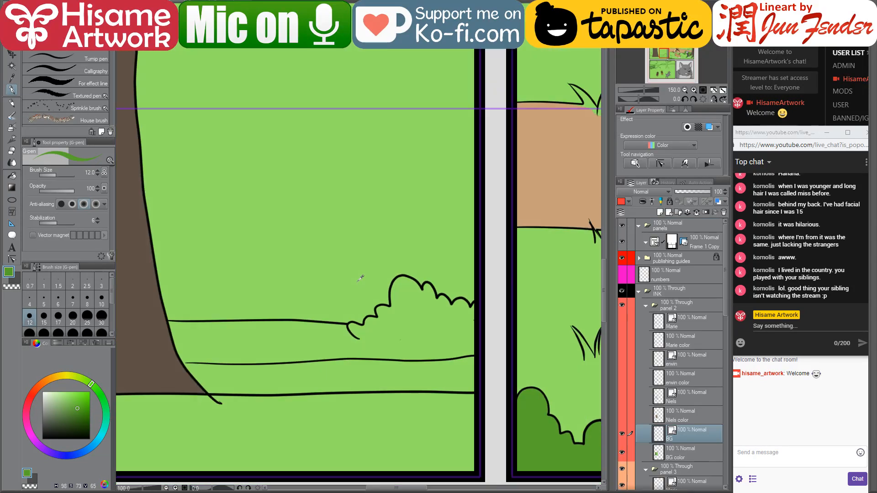
# Set the G-pen's brush size to 50 and make panel 2's BG color layer active
pyautogui.scroll(5, 402, 310)
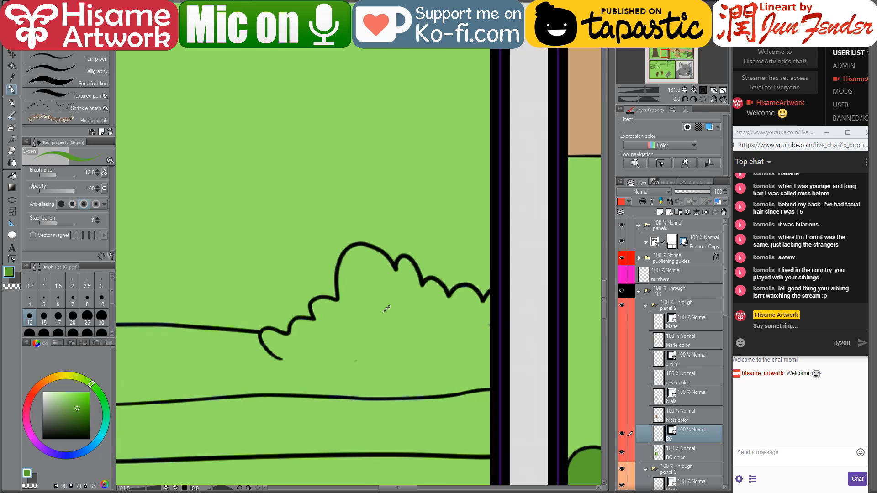
pyautogui.moveTo(390, 311); pyautogui.dragTo(412, 311)
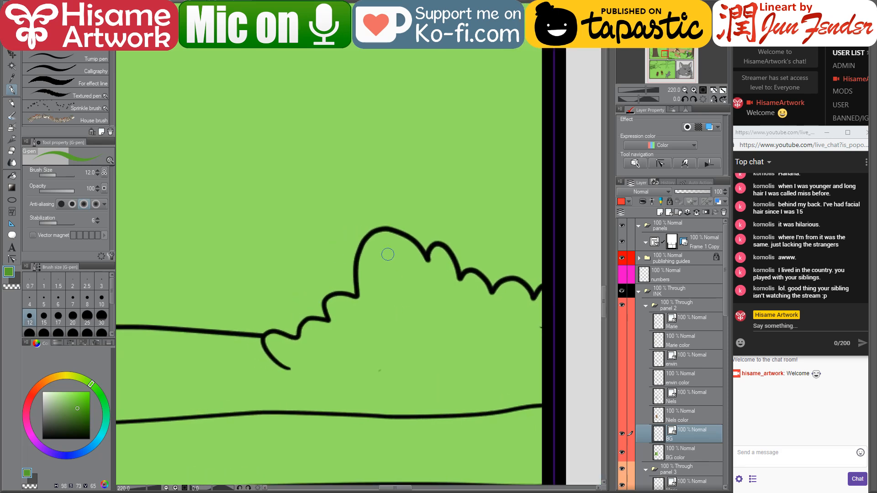
pyautogui.press(']')
pyautogui.press(']')
pyautogui.press(']')
pyautogui.press(']')
pyautogui.press(']')
pyautogui.press(']')
pyautogui.press(']')
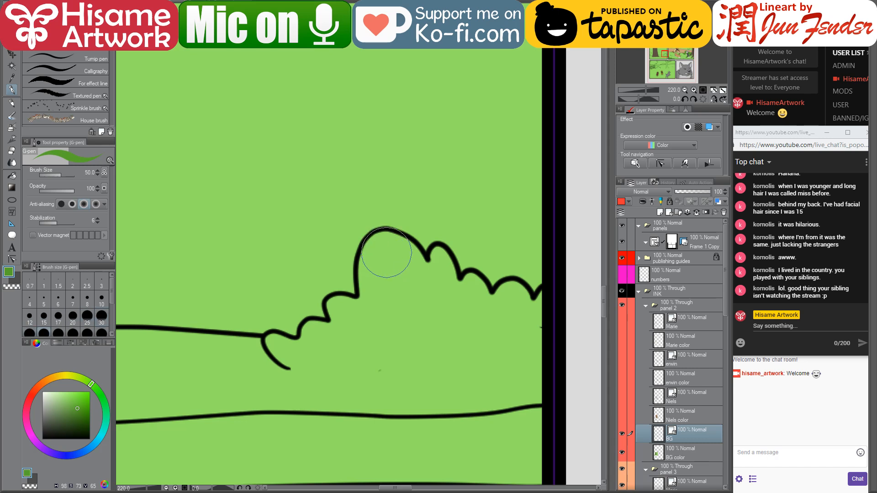
pyautogui.click(386, 253)
pyautogui.hotkey('ctrl', 'z')
pyautogui.click(681, 452)
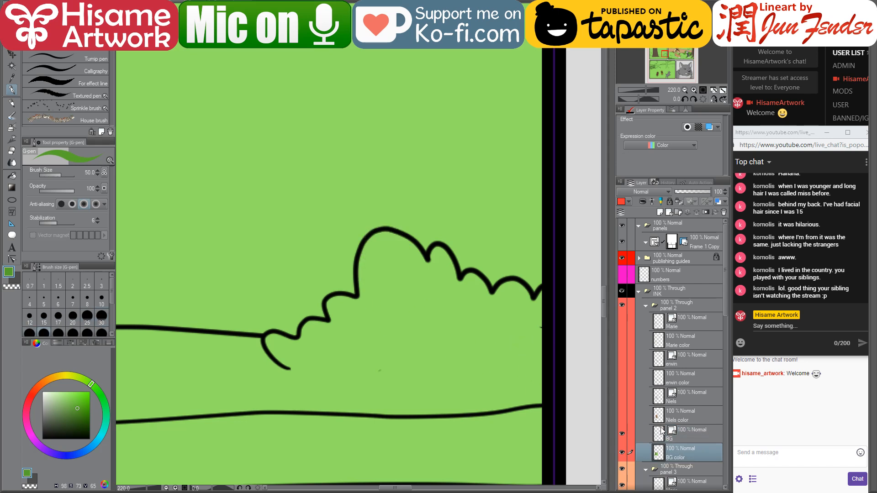
# Paint the upper lobes of the bush right of the tree dark green with the G-pen at sizes 50 and 25
pyautogui.click(387, 253)
pyautogui.scroll(1, 386, 253)
pyautogui.moveTo(375, 258)
pyautogui.mouseDown()
pyautogui.moveTo(387, 318)
pyautogui.moveTo(416, 249)
pyautogui.moveTo(409, 237)
pyautogui.moveTo(427, 288)
pyautogui.moveTo(447, 311)
pyautogui.mouseUp()
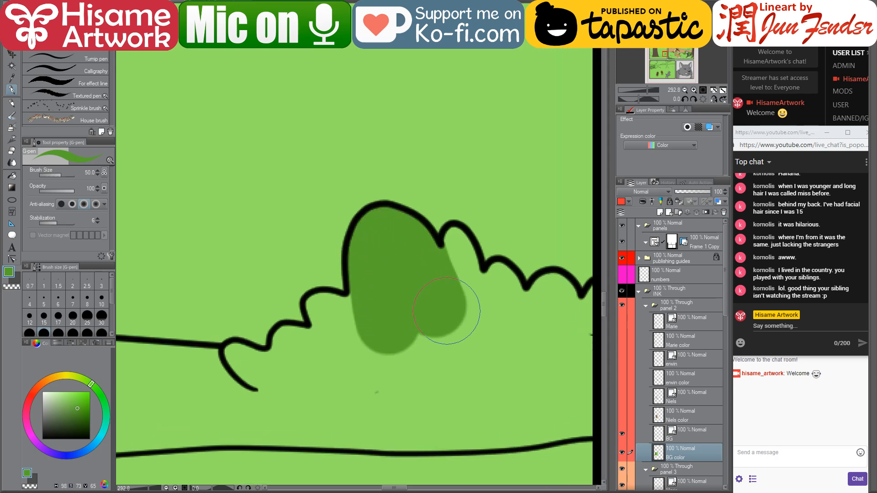
pyautogui.press('[')
pyautogui.press('[')
pyautogui.press('[')
pyautogui.moveTo(455, 241)
pyautogui.mouseDown()
pyautogui.moveTo(477, 327)
pyautogui.moveTo(372, 298)
pyautogui.mouseUp()
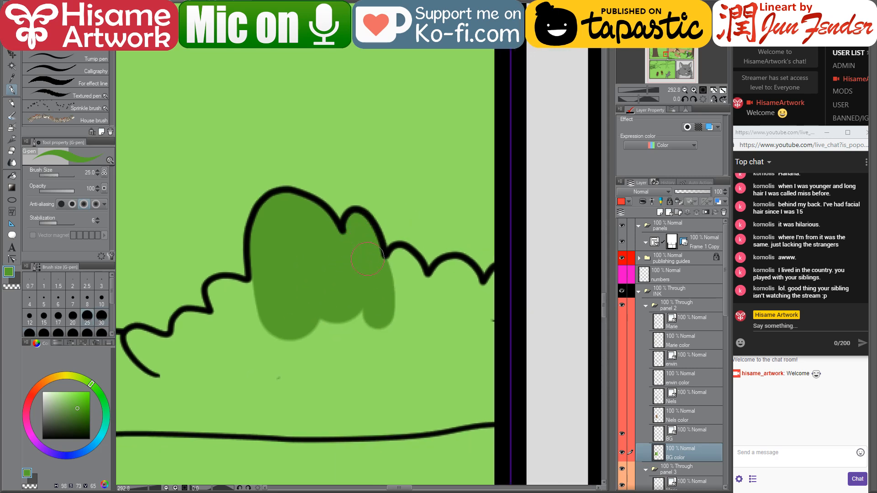
pyautogui.moveTo(402, 263); pyautogui.dragTo(420, 318)
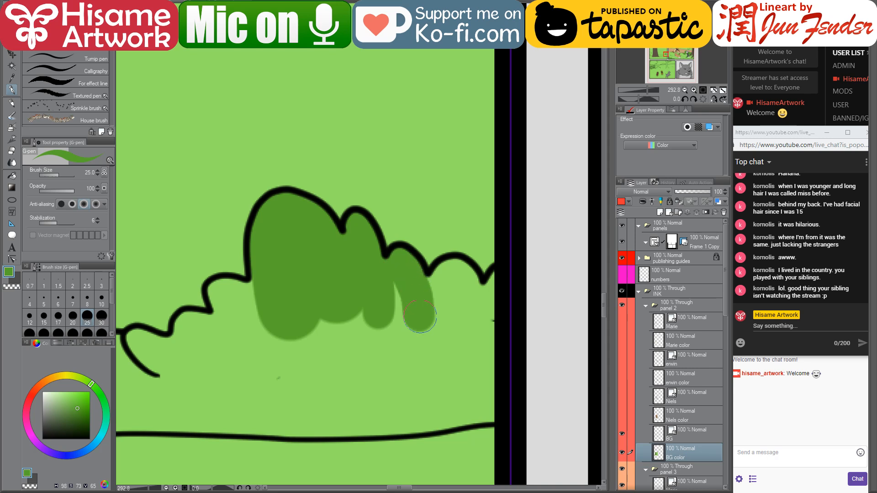
pyautogui.moveTo(434, 288)
pyautogui.mouseDown()
pyautogui.moveTo(450, 273)
pyautogui.moveTo(478, 303)
pyautogui.moveTo(498, 284)
pyautogui.mouseUp()
pyautogui.moveTo(362, 291); pyautogui.dragTo(443, 256)
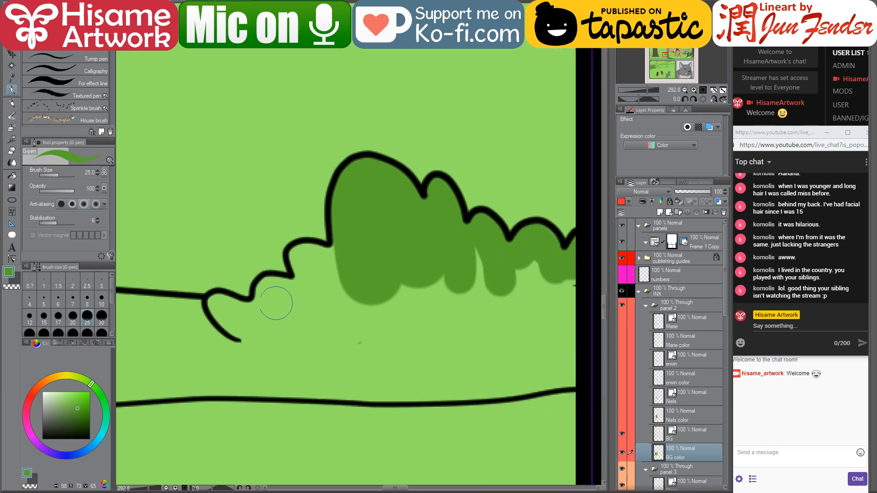
# Paint the lower part of the bush dark green from its left tip to the panel border at brush size 25
pyautogui.moveTo(214, 306); pyautogui.dragTo(361, 342)
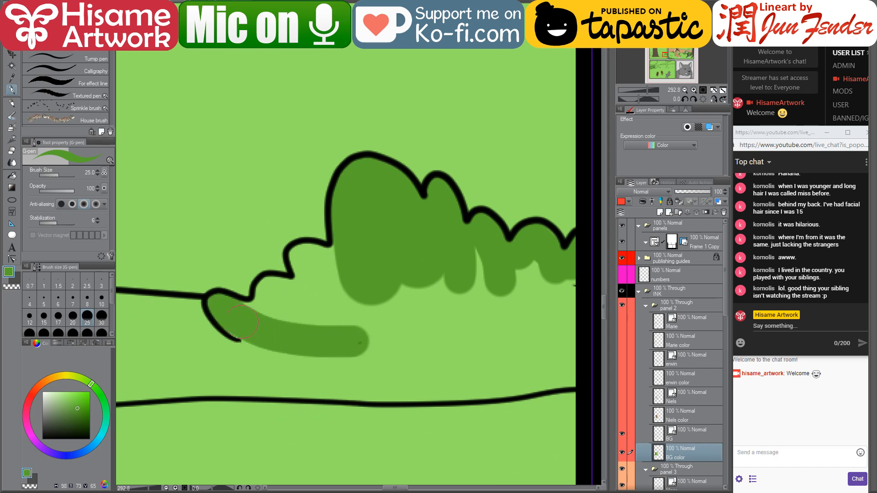
pyautogui.moveTo(238, 322); pyautogui.dragTo(518, 336)
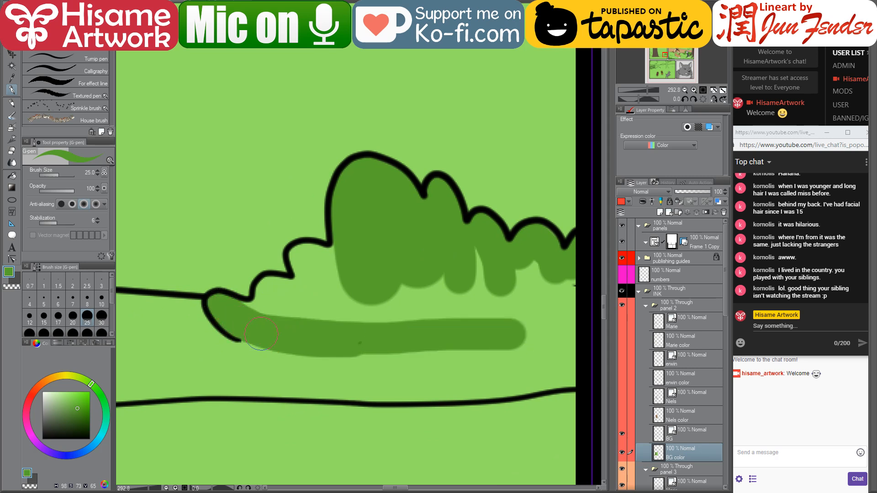
pyautogui.moveTo(252, 350); pyautogui.dragTo(460, 348)
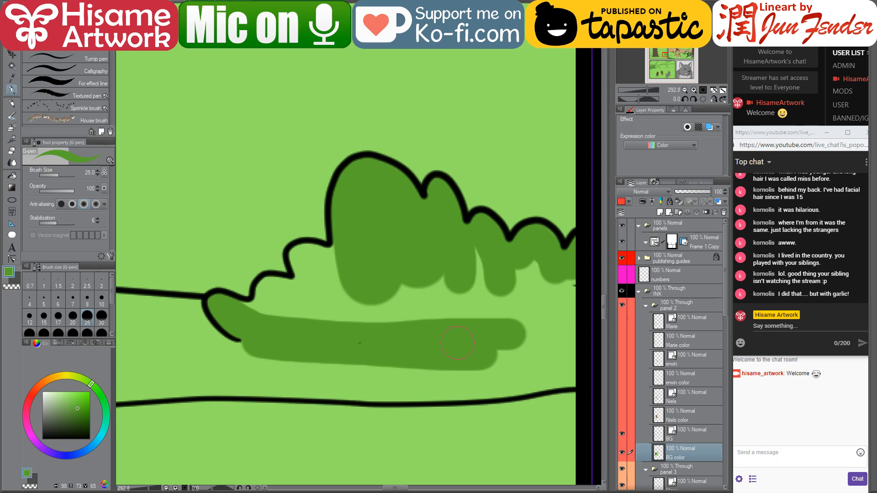
pyautogui.moveTo(453, 346); pyautogui.dragTo(580, 352)
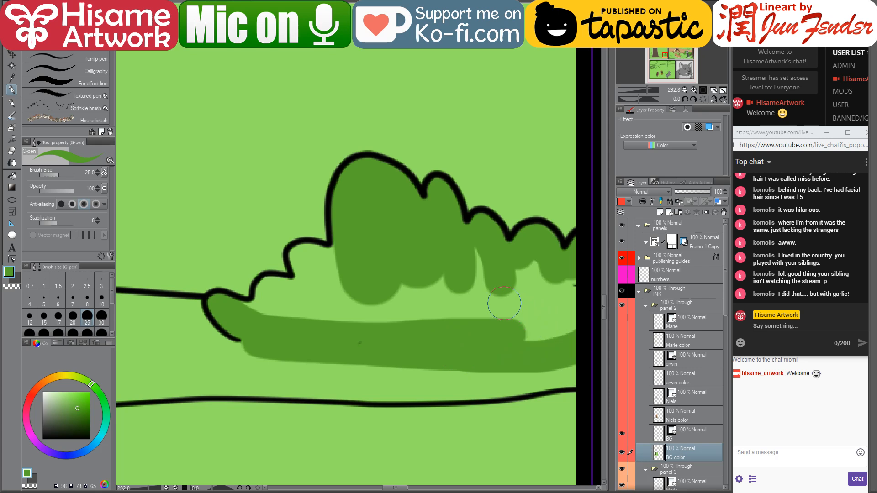
# Fill the bush's left lobes and the remaining light gaps in its middle with dark green, varying the brush size
pyautogui.press(']')
pyautogui.press(']')
pyautogui.press('[')
pyautogui.press('[')
pyautogui.press('[')
pyautogui.press('[')
pyautogui.moveTo(251, 313)
pyautogui.mouseDown()
pyautogui.moveTo(286, 306)
pyautogui.moveTo(260, 311)
pyautogui.moveTo(270, 286)
pyautogui.moveTo(314, 298)
pyautogui.moveTo(274, 300)
pyautogui.moveTo(402, 313)
pyautogui.moveTo(302, 317)
pyautogui.moveTo(317, 272)
pyautogui.moveTo(302, 276)
pyautogui.moveTo(298, 254)
pyautogui.moveTo(343, 248)
pyautogui.moveTo(308, 281)
pyautogui.moveTo(322, 263)
pyautogui.moveTo(313, 294)
pyautogui.moveTo(421, 277)
pyautogui.mouseUp()
pyautogui.press(']')
pyautogui.press(']')
pyautogui.moveTo(378, 302)
pyautogui.mouseDown()
pyautogui.moveTo(540, 319)
pyautogui.moveTo(514, 338)
pyautogui.moveTo(559, 321)
pyautogui.moveTo(549, 304)
pyautogui.mouseUp()
pyautogui.moveTo(416, 282); pyautogui.dragTo(504, 296)
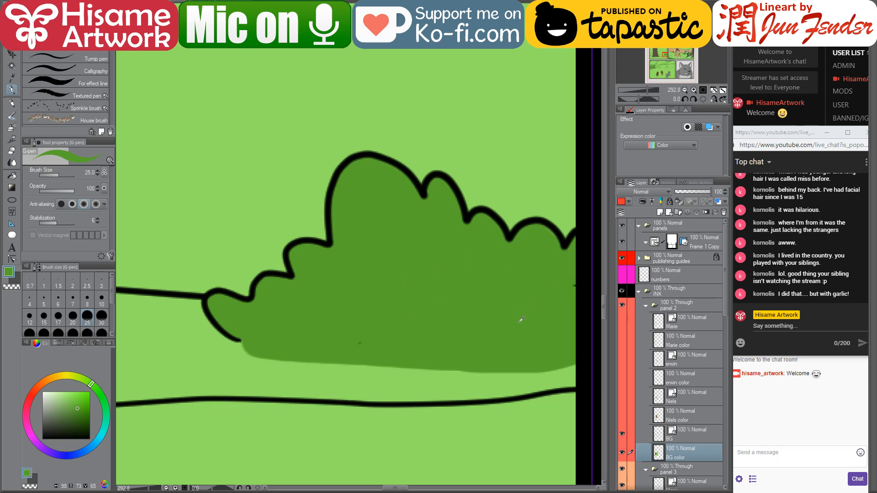
# Paint the left lobe and left side of the bush at the tree trunk's left foot dark green with an enlarged G-pen
pyautogui.scroll(-5, 522, 318)
pyautogui.scroll(3, 293, 329)
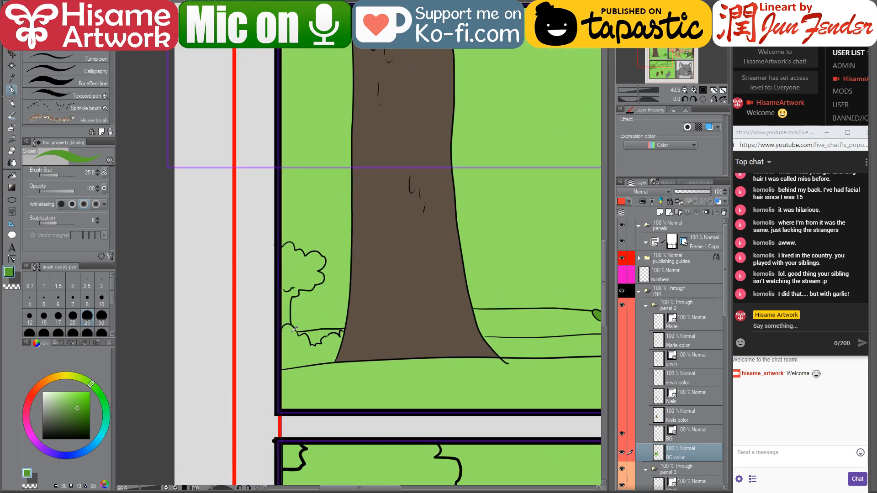
pyautogui.scroll(4, 294, 329)
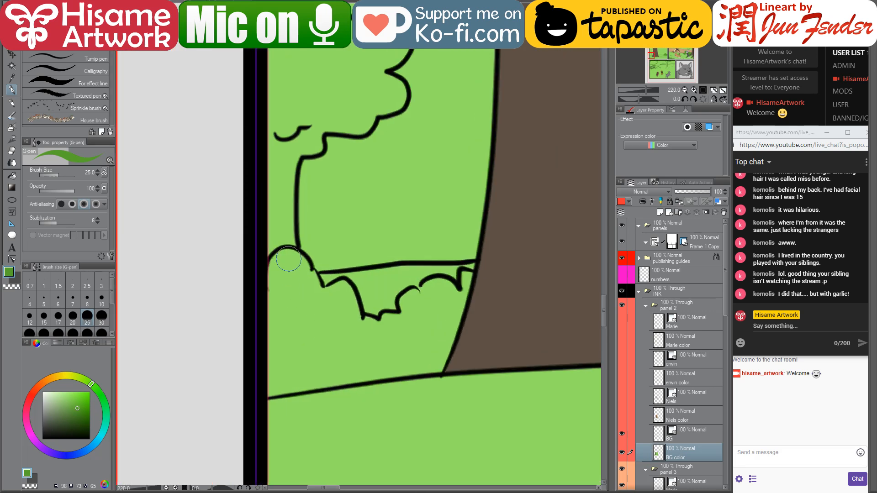
pyautogui.press(']')
pyautogui.press(']')
pyautogui.press(']')
pyautogui.press('[')
pyautogui.moveTo(287, 266)
pyautogui.mouseDown()
pyautogui.moveTo(264, 332)
pyautogui.moveTo(290, 293)
pyautogui.moveTo(181, 339)
pyautogui.moveTo(192, 348)
pyautogui.moveTo(175, 364)
pyautogui.moveTo(186, 385)
pyautogui.moveTo(298, 362)
pyautogui.moveTo(338, 359)
pyautogui.mouseUp()
# Paint the same bush dark green along the hill line and trunk edge at brush size 17, and fill its remaining interior
pyautogui.scroll(3, 166, 320)
pyautogui.press('[')
pyautogui.press('[')
pyautogui.press('[')
pyautogui.press('[')
pyautogui.keyDown('shift'); pyautogui.click(452, 346); pyautogui.keyUp('shift')
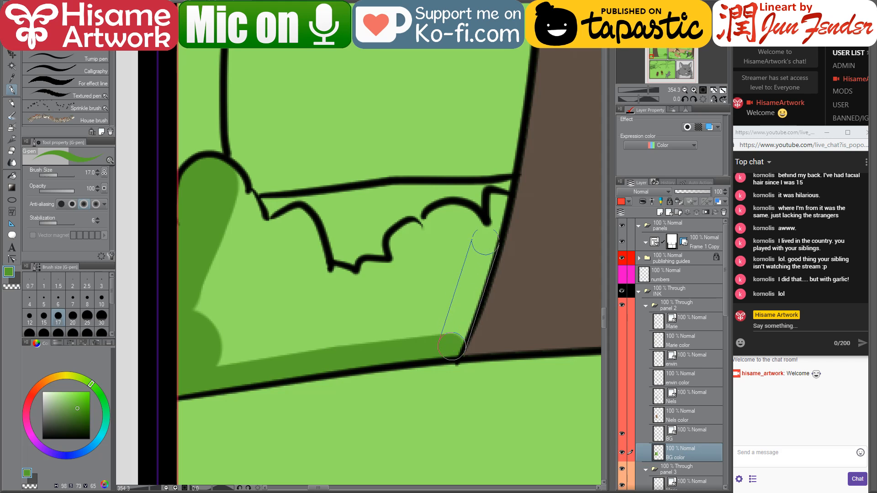
pyautogui.keyDown('shift'); pyautogui.click(490, 234); pyautogui.keyUp('shift')
pyautogui.keyDown('shift'); pyautogui.click(496, 203); pyautogui.keyUp('shift')
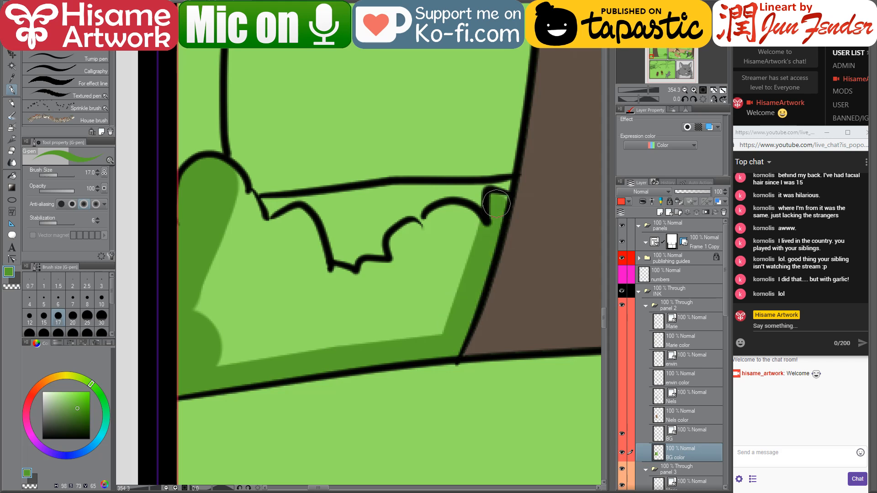
pyautogui.moveTo(498, 204)
pyautogui.mouseDown()
pyautogui.moveTo(477, 226)
pyautogui.moveTo(456, 218)
pyautogui.moveTo(422, 234)
pyautogui.moveTo(458, 218)
pyautogui.moveTo(472, 237)
pyautogui.moveTo(404, 245)
pyautogui.moveTo(414, 236)
pyautogui.moveTo(410, 259)
pyautogui.moveTo(409, 250)
pyautogui.moveTo(457, 236)
pyautogui.moveTo(461, 277)
pyautogui.moveTo(440, 325)
pyautogui.moveTo(243, 364)
pyautogui.moveTo(212, 341)
pyautogui.moveTo(203, 298)
pyautogui.moveTo(221, 243)
pyautogui.moveTo(224, 177)
pyautogui.moveTo(256, 238)
pyautogui.moveTo(301, 222)
pyautogui.moveTo(337, 304)
pyautogui.moveTo(380, 299)
pyautogui.moveTo(369, 276)
pyautogui.moveTo(454, 291)
pyautogui.moveTo(409, 256)
pyautogui.moveTo(404, 240)
pyautogui.moveTo(445, 244)
pyautogui.moveTo(415, 283)
pyautogui.moveTo(444, 278)
pyautogui.moveTo(426, 308)
pyautogui.moveTo(247, 340)
pyautogui.moveTo(231, 316)
pyautogui.moveTo(230, 265)
pyautogui.moveTo(250, 244)
pyautogui.moveTo(299, 254)
pyautogui.moveTo(346, 297)
pyautogui.moveTo(372, 308)
pyautogui.moveTo(267, 312)
pyautogui.moveTo(240, 295)
pyautogui.moveTo(270, 265)
pyautogui.moveTo(315, 292)
pyautogui.moveTo(229, 285)
pyautogui.mouseUp()
pyautogui.press(']')
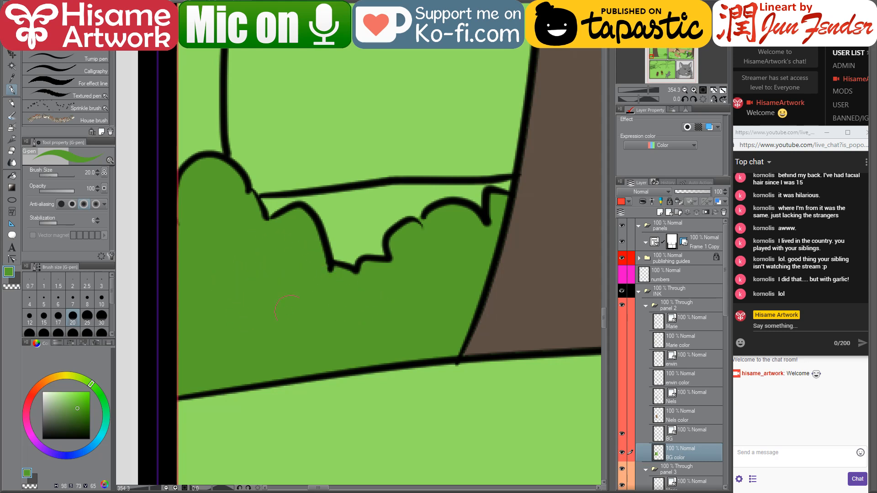
# Paint the top left lobe of the small tree's crown above that bush dark green at brush size 40
pyautogui.scroll(-5, 281, 310)
pyautogui.scroll(3, 260, 206)
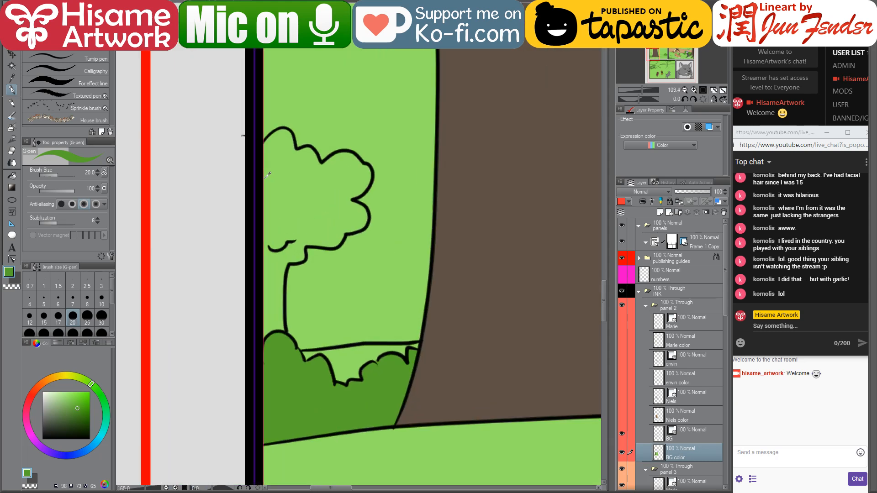
pyautogui.press(']')
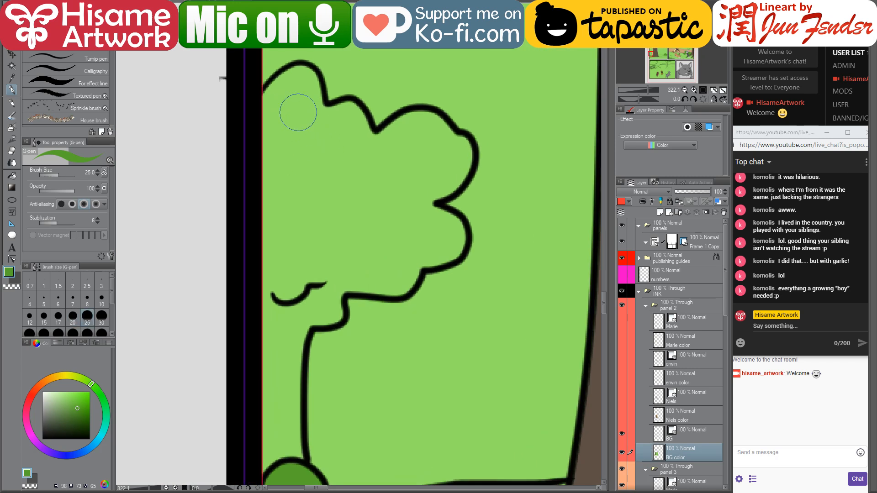
pyautogui.press(']')
pyautogui.press(']')
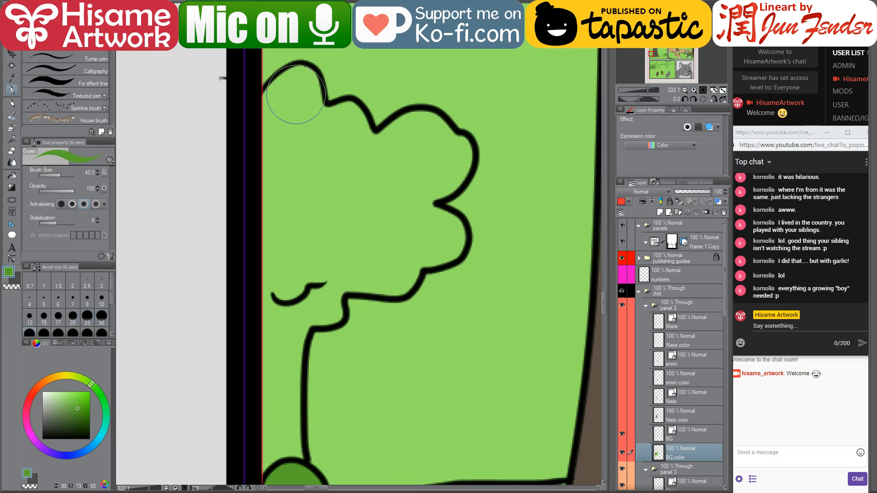
pyautogui.moveTo(295, 94)
pyautogui.mouseDown()
pyautogui.moveTo(231, 153)
pyautogui.moveTo(220, 151)
pyautogui.mouseUp()
# Fill the rest of the small tree's crown dark green, using brush size 20 along the outline and 40 inside
pyautogui.press('[')
pyautogui.press('[')
pyautogui.press('[')
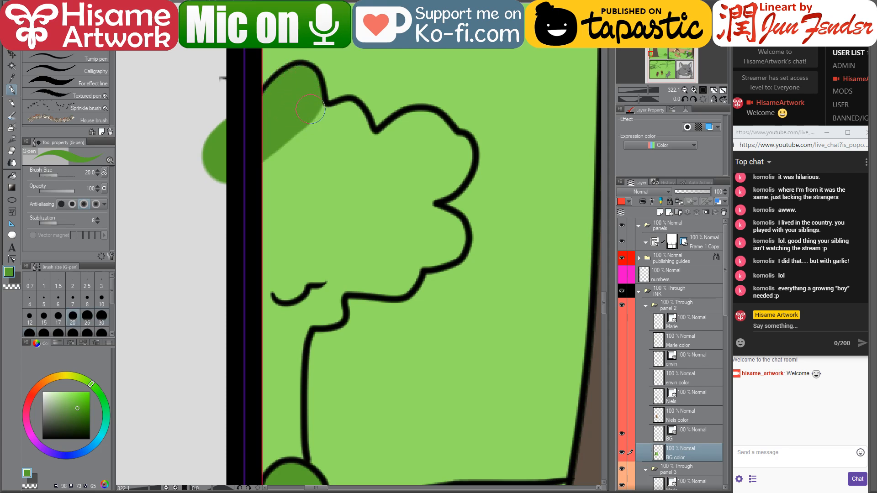
pyautogui.moveTo(311, 109)
pyautogui.mouseDown()
pyautogui.moveTo(349, 114)
pyautogui.moveTo(374, 149)
pyautogui.moveTo(422, 124)
pyautogui.moveTo(452, 149)
pyautogui.moveTo(434, 128)
pyautogui.moveTo(407, 126)
pyautogui.moveTo(414, 124)
pyautogui.moveTo(429, 140)
pyautogui.moveTo(460, 149)
pyautogui.moveTo(449, 182)
pyautogui.moveTo(393, 196)
pyautogui.moveTo(452, 238)
pyautogui.moveTo(449, 224)
pyautogui.moveTo(444, 254)
pyautogui.moveTo(397, 253)
pyautogui.moveTo(411, 263)
pyautogui.moveTo(396, 281)
pyautogui.moveTo(321, 273)
pyautogui.moveTo(402, 279)
pyautogui.moveTo(333, 298)
pyautogui.moveTo(326, 294)
pyautogui.moveTo(331, 285)
pyautogui.moveTo(328, 312)
pyautogui.moveTo(280, 296)
pyautogui.moveTo(257, 310)
pyautogui.moveTo(330, 310)
pyautogui.mouseUp()
pyautogui.moveTo(330, 276)
pyautogui.mouseDown()
pyautogui.moveTo(317, 258)
pyautogui.moveTo(364, 241)
pyautogui.mouseUp()
pyautogui.press(']')
pyautogui.press(']')
pyautogui.press(']')
pyautogui.moveTo(280, 170)
pyautogui.mouseDown()
pyautogui.moveTo(280, 269)
pyautogui.moveTo(327, 130)
pyautogui.moveTo(321, 167)
pyautogui.moveTo(331, 249)
pyautogui.moveTo(373, 153)
pyautogui.moveTo(369, 174)
pyautogui.moveTo(416, 156)
pyautogui.moveTo(430, 163)
pyautogui.moveTo(379, 195)
pyautogui.moveTo(358, 250)
pyautogui.moveTo(401, 219)
pyautogui.moveTo(382, 251)
pyautogui.mouseUp()
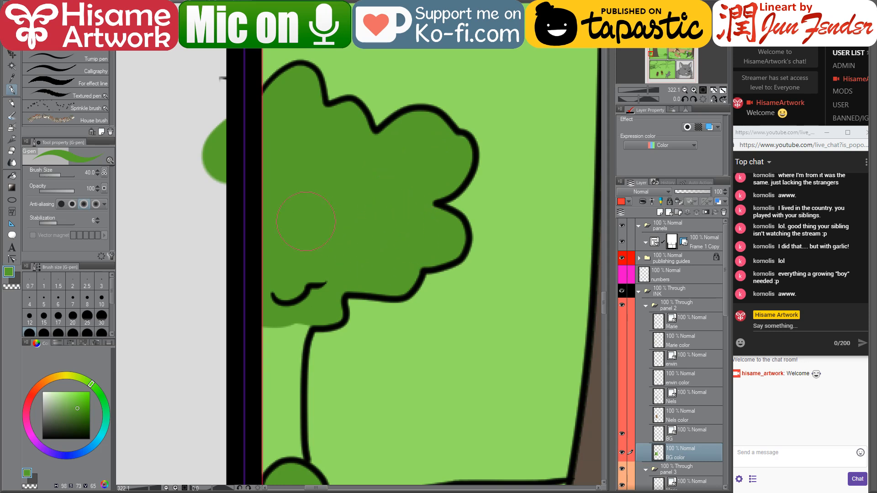
# Paint the upper lobes of the foliage at panel 2's right border dark green with a larger brush
pyautogui.scroll(-10, 306, 221)
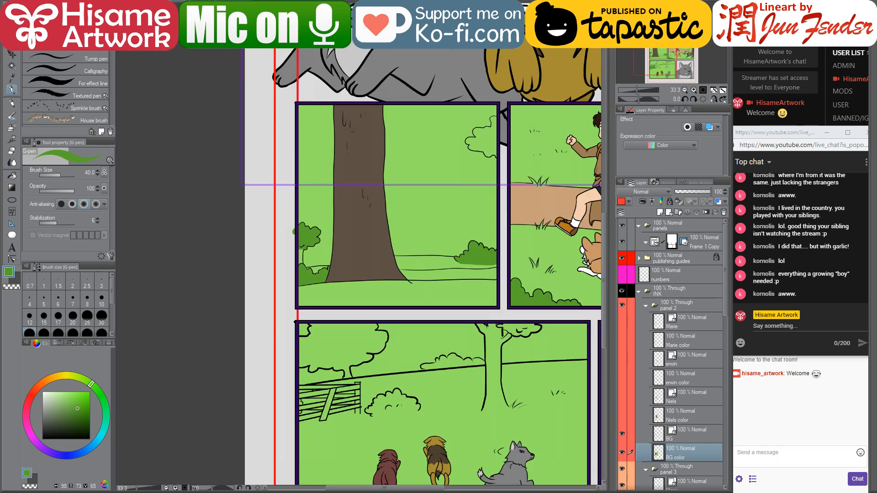
pyautogui.scroll(5, 483, 130)
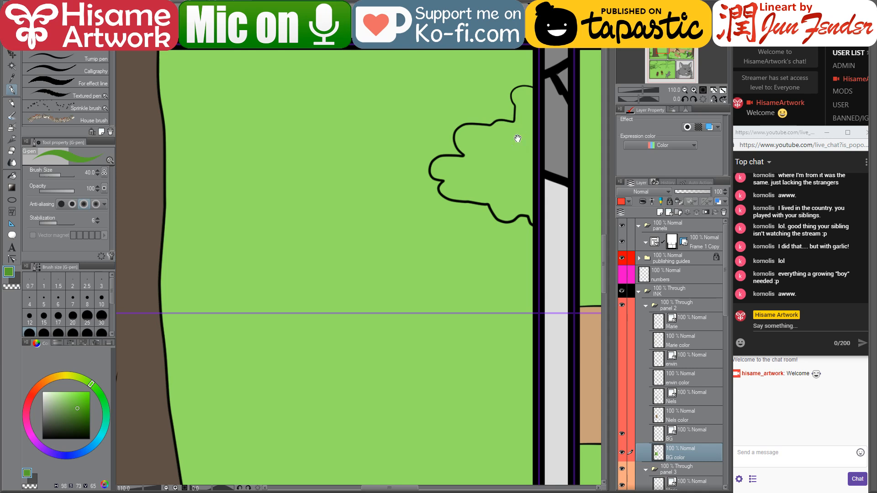
pyautogui.moveTo(518, 138); pyautogui.dragTo(416, 204)
pyautogui.scroll(3, 427, 201)
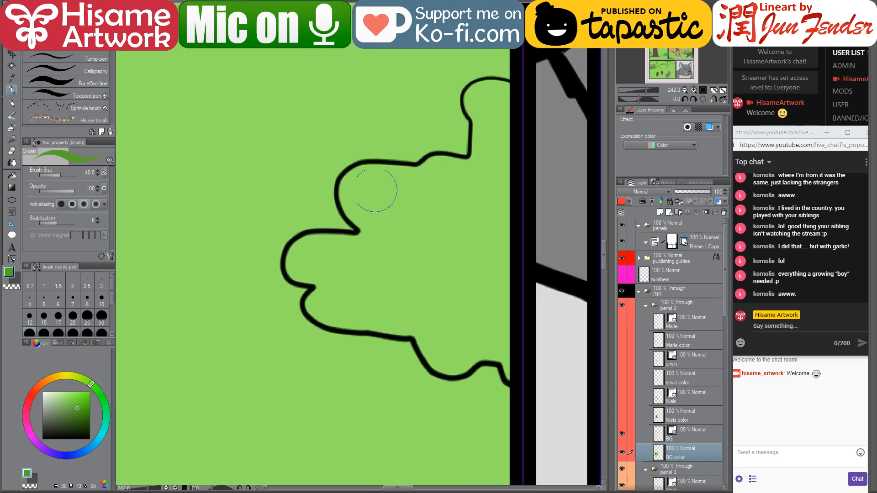
pyautogui.press(']')
pyautogui.moveTo(365, 194)
pyautogui.mouseDown()
pyautogui.moveTo(386, 217)
pyautogui.moveTo(412, 210)
pyautogui.moveTo(366, 202)
pyautogui.moveTo(401, 195)
pyautogui.moveTo(364, 190)
pyautogui.moveTo(435, 202)
pyautogui.moveTo(436, 181)
pyautogui.moveTo(450, 181)
pyautogui.moveTo(485, 203)
pyautogui.moveTo(462, 215)
pyautogui.mouseUp()
pyautogui.moveTo(488, 176)
pyautogui.mouseDown()
pyautogui.moveTo(491, 135)
pyautogui.moveTo(482, 194)
pyautogui.moveTo(493, 216)
pyautogui.moveTo(482, 143)
pyautogui.moveTo(464, 122)
pyautogui.moveTo(495, 108)
pyautogui.mouseUp()
# Extend the dark green downward inside the right-border foliage at brush size 20
pyautogui.press('[')
pyautogui.press('[')
pyautogui.press('[')
pyautogui.press('[')
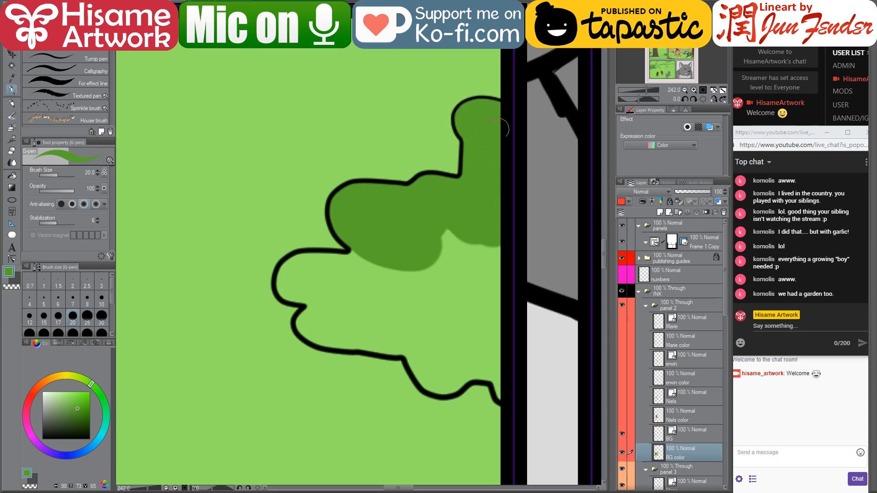
pyautogui.moveTo(408, 271)
pyautogui.mouseDown()
pyautogui.moveTo(433, 215)
pyautogui.moveTo(382, 205)
pyautogui.moveTo(398, 212)
pyautogui.moveTo(526, 197)
pyautogui.moveTo(521, 235)
pyautogui.moveTo(461, 293)
pyautogui.mouseUp()
# Fill the left-hand lobes of the right-border foliage dark green at brush size 40
pyautogui.press(']')
pyautogui.press(']')
pyautogui.press(']')
pyautogui.scroll(1, 406, 229)
pyautogui.scroll(1, 293, 206)
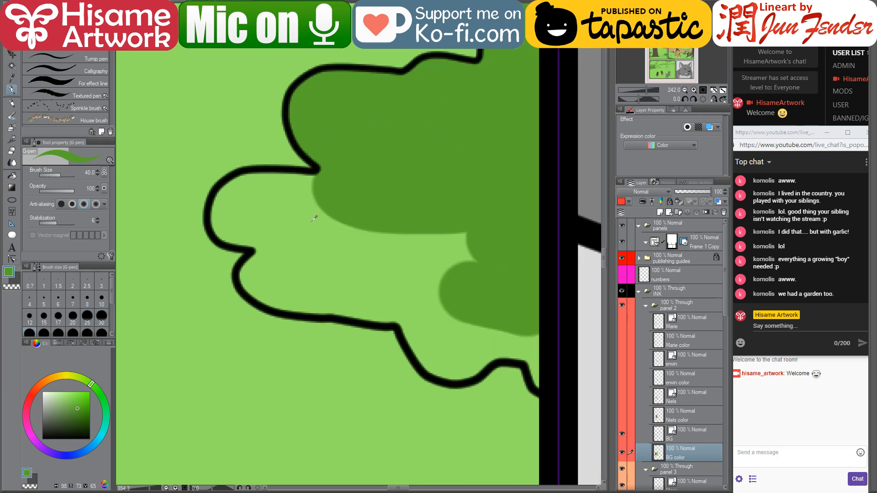
pyautogui.moveTo(249, 220)
pyautogui.mouseDown()
pyautogui.moveTo(310, 224)
pyautogui.moveTo(322, 209)
pyautogui.mouseUp()
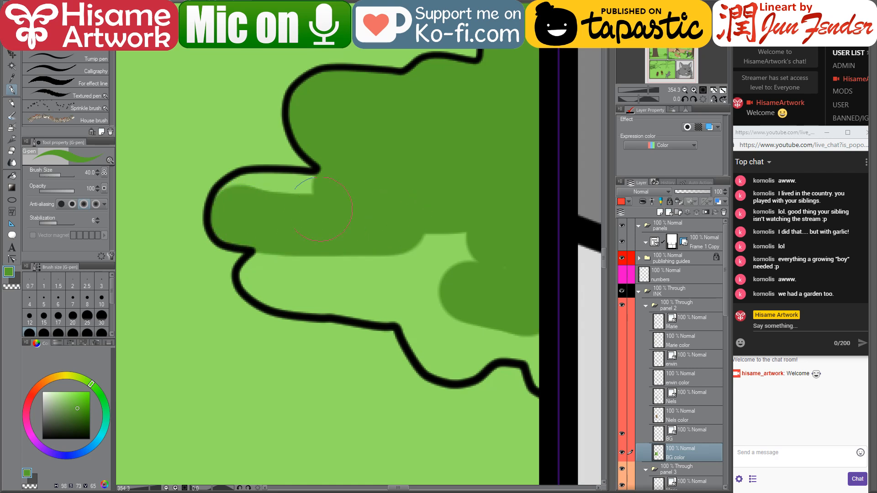
pyautogui.moveTo(226, 194); pyautogui.dragTo(313, 203)
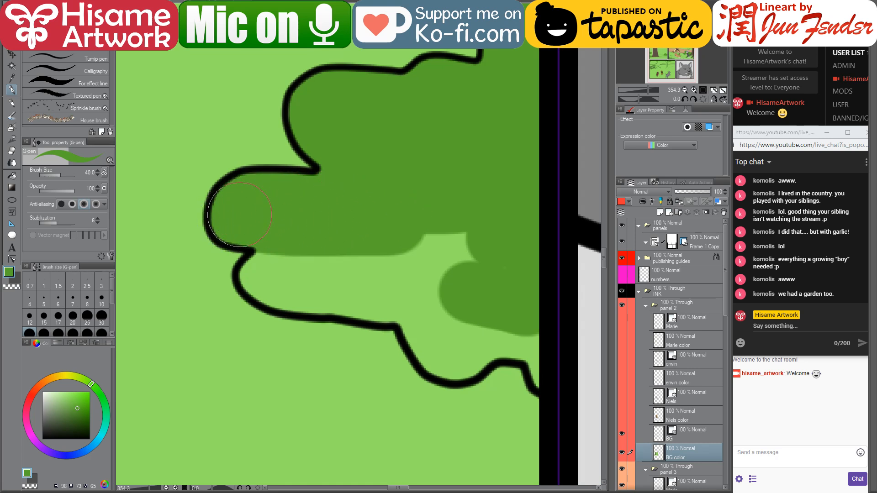
pyautogui.moveTo(226, 242); pyautogui.dragTo(389, 258)
pyautogui.moveTo(271, 274)
pyautogui.mouseDown()
pyautogui.moveTo(294, 274)
pyautogui.moveTo(375, 315)
pyautogui.moveTo(443, 319)
pyautogui.moveTo(392, 292)
pyautogui.mouseUp()
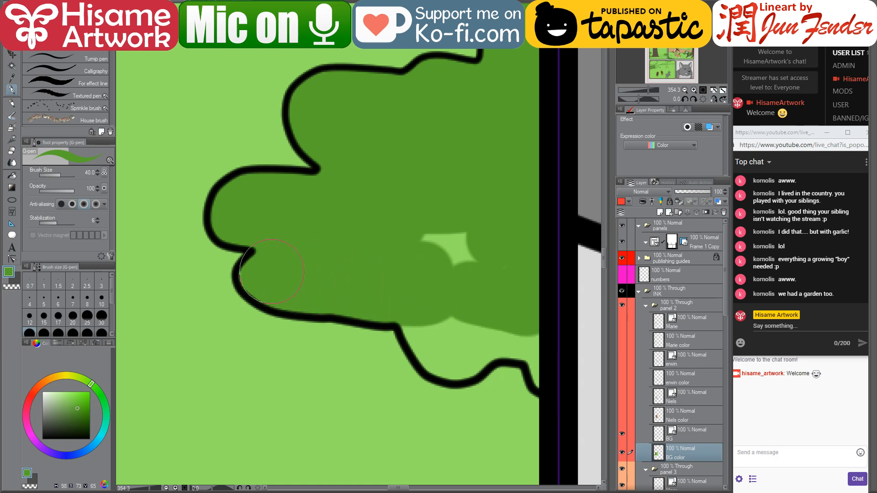
# Paint the bottom lobe of the right-border foliage dark green at brush size 20 and close the light gap in its middle
pyautogui.press('[')
pyautogui.press('[')
pyautogui.press('[')
pyautogui.moveTo(409, 324)
pyautogui.mouseDown()
pyautogui.moveTo(437, 361)
pyautogui.moveTo(457, 363)
pyautogui.moveTo(492, 323)
pyautogui.moveTo(475, 357)
pyautogui.moveTo(453, 364)
pyautogui.moveTo(431, 356)
pyautogui.moveTo(461, 365)
pyautogui.moveTo(506, 327)
pyautogui.moveTo(481, 347)
pyautogui.moveTo(539, 341)
pyautogui.moveTo(549, 380)
pyautogui.moveTo(516, 343)
pyautogui.moveTo(470, 328)
pyautogui.moveTo(441, 332)
pyautogui.mouseUp()
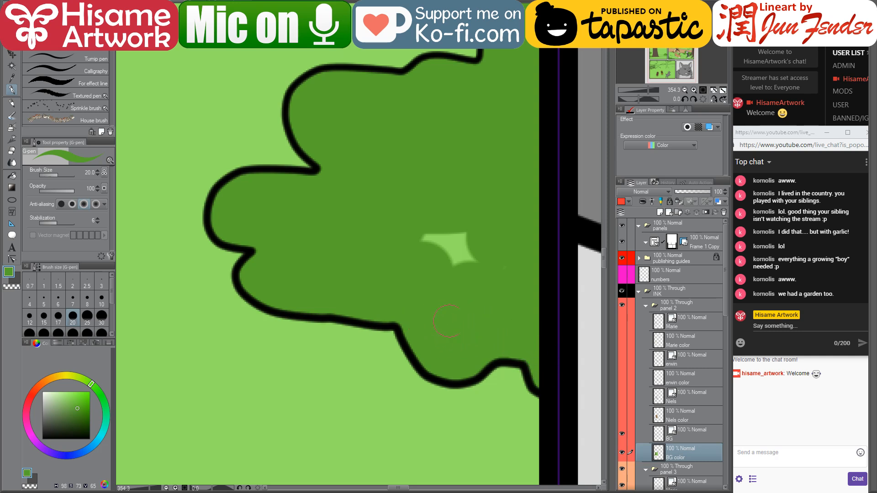
pyautogui.moveTo(459, 265)
pyautogui.mouseDown()
pyautogui.moveTo(434, 239)
pyautogui.moveTo(466, 236)
pyautogui.mouseUp()
pyautogui.scroll(-2, 508, 269)
pyautogui.scroll(-5, 509, 270)
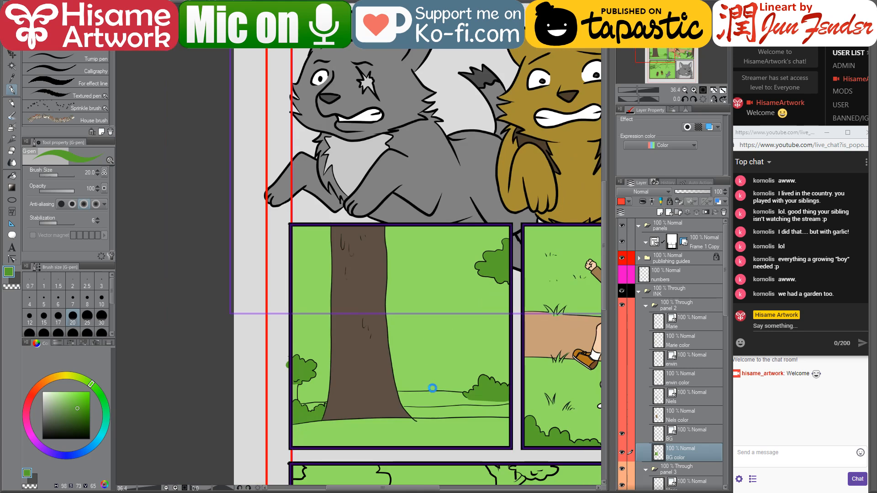
pyautogui.scroll(1, 334, 399)
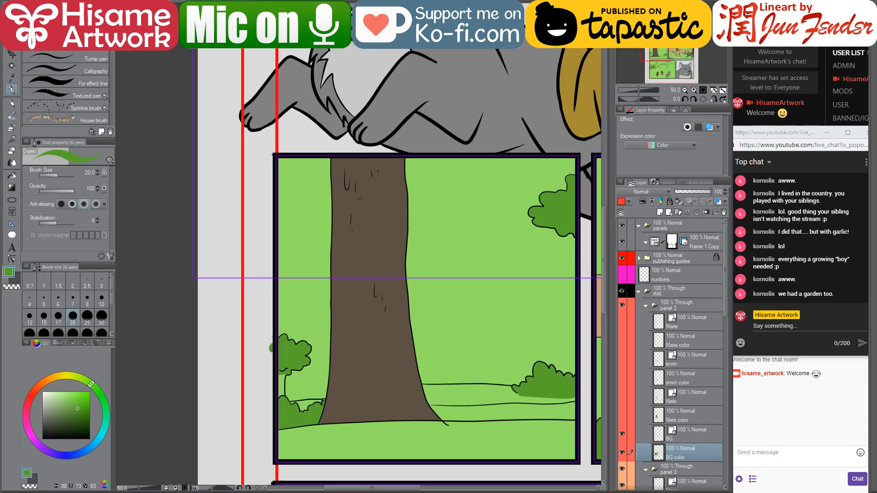
# Sample the orange-brown tree trunk colour from the finished page_103 and fill the small tree's trunk in panel 2 with it
pyautogui.hotkey('ctrl', 'Tab')
pyautogui.scroll(-2, 291, 291)
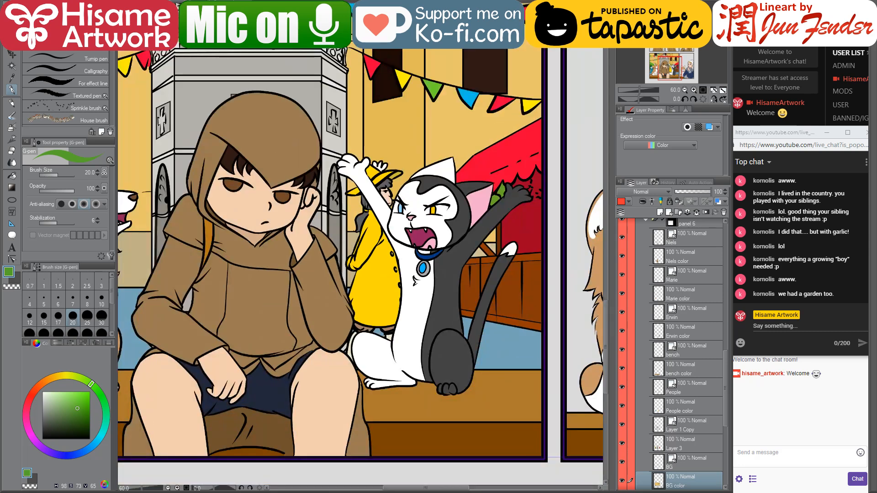
pyautogui.hotkey('ctrl', 'Tab')
pyautogui.moveTo(296, 307); pyautogui.dragTo(321, 182)
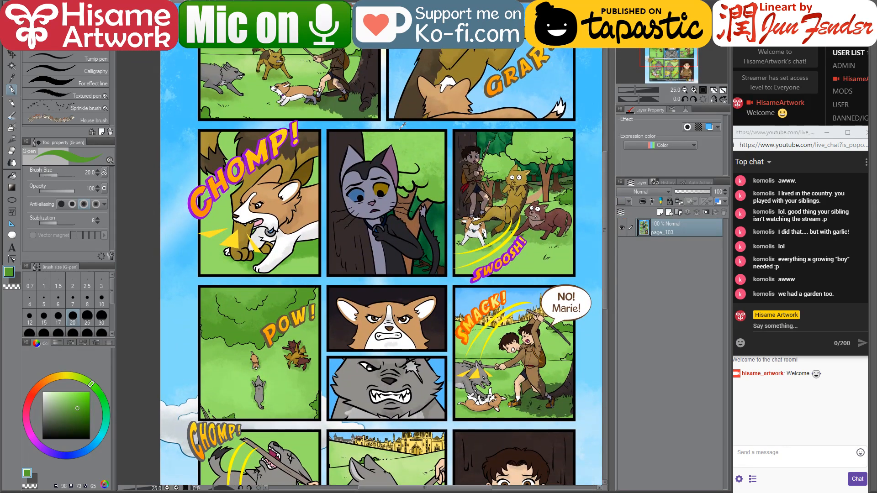
pyautogui.scroll(4, 410, 207)
pyautogui.keyDown('alt'); pyautogui.click(414, 377); pyautogui.keyUp('alt')
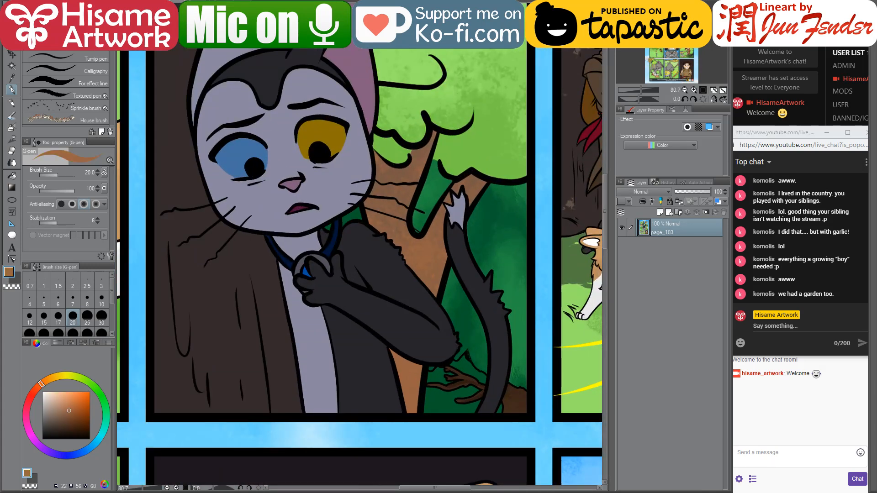
pyautogui.click(156, 1)
pyautogui.click(13, 178)
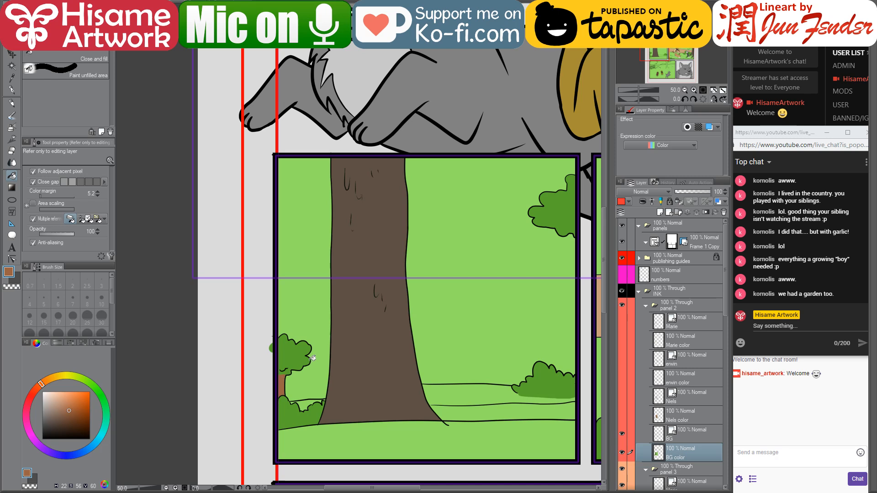
# Sample the tan path colour from the neighbouring panel and fill panel 2's path on both sides of the large trunk
pyautogui.moveTo(312, 357); pyautogui.dragTo(260, 334)
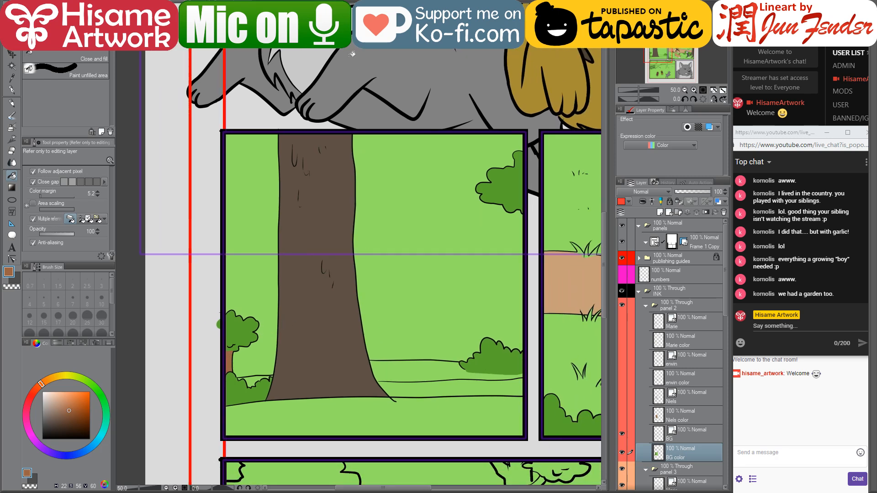
pyautogui.keyDown('alt'); pyautogui.click(561, 263); pyautogui.keyUp('alt')
pyautogui.click(450, 388)
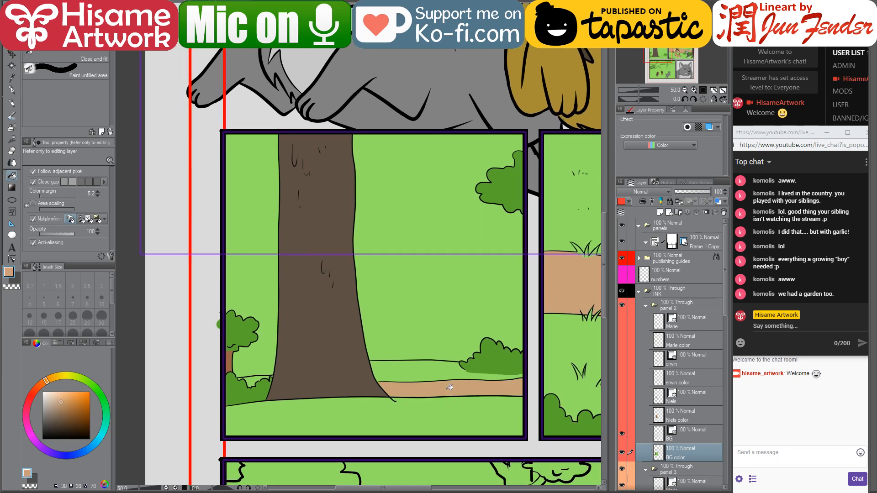
pyautogui.click(256, 381)
# Touch up the tan path area between the bush and the large trunk with the G-pen at brush sizes 8 and 7
pyautogui.scroll(4, 254, 382)
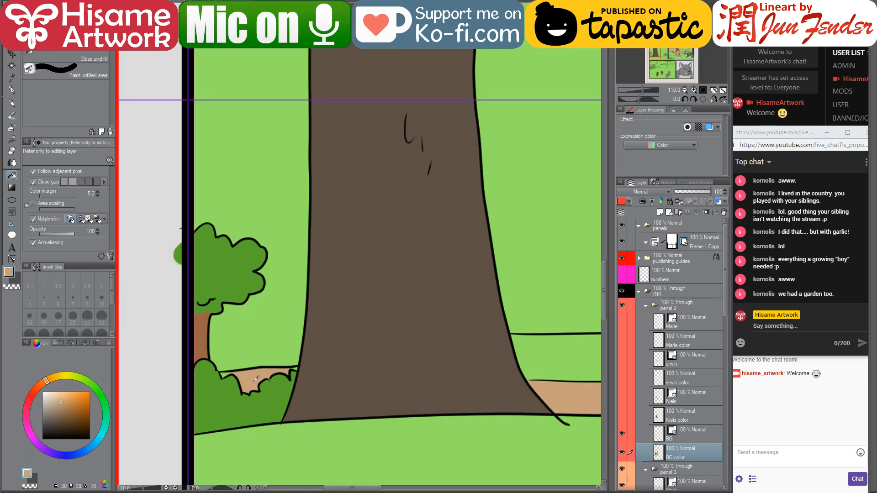
pyautogui.scroll(5, 256, 379)
pyautogui.click(14, 91)
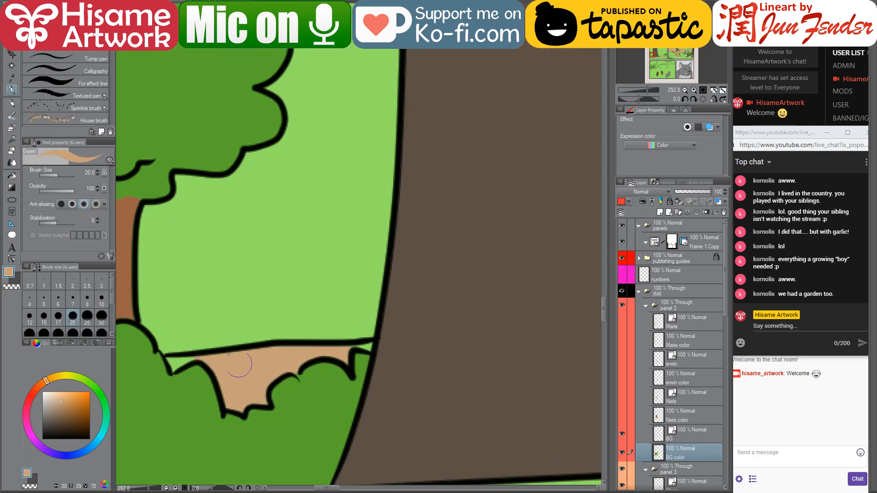
pyautogui.press('[')
pyautogui.press('[')
pyautogui.press('[')
pyautogui.press('[')
pyautogui.press('[')
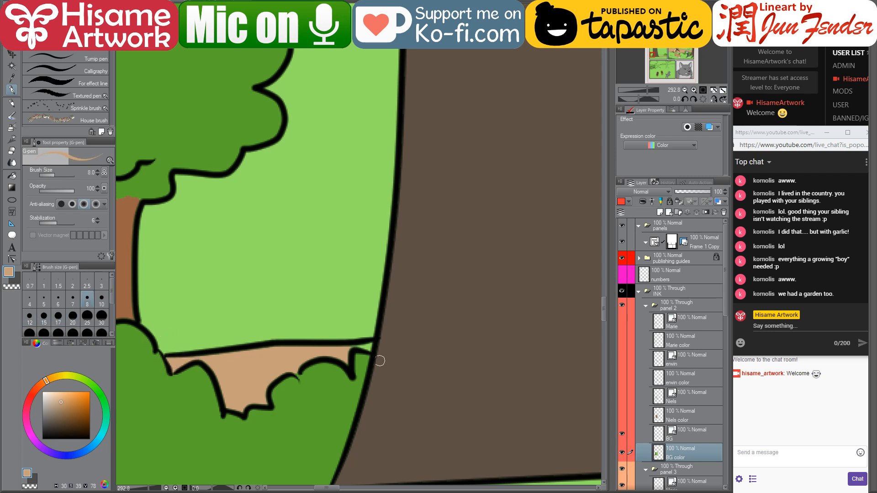
pyautogui.press('[')
pyautogui.scroll(-10, 239, 419)
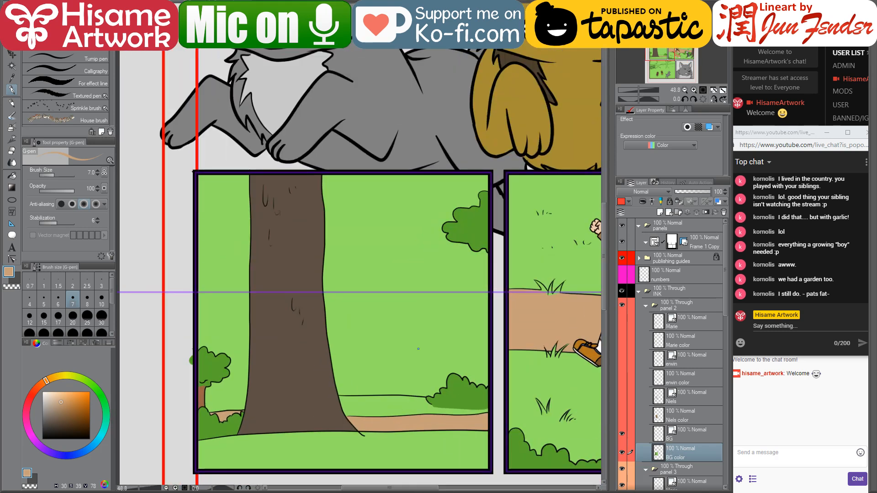
pyautogui.hotkey('ctrl', 'shift')
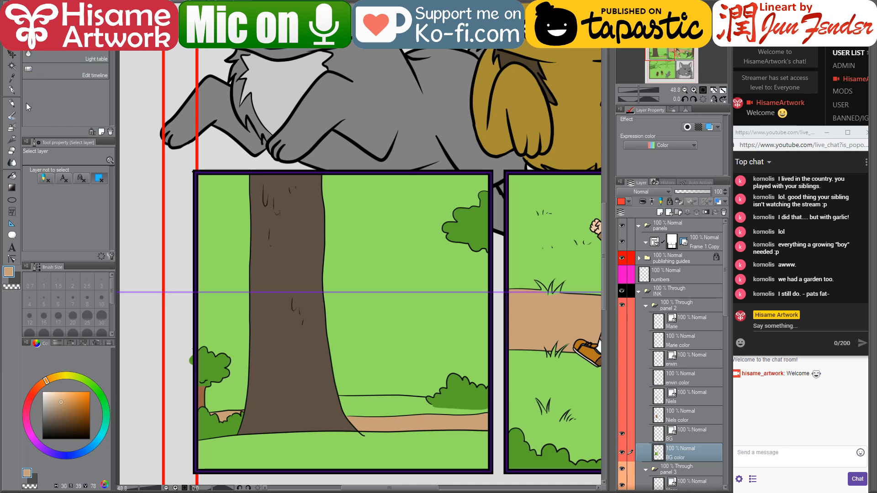
pyautogui.click(12, 66)
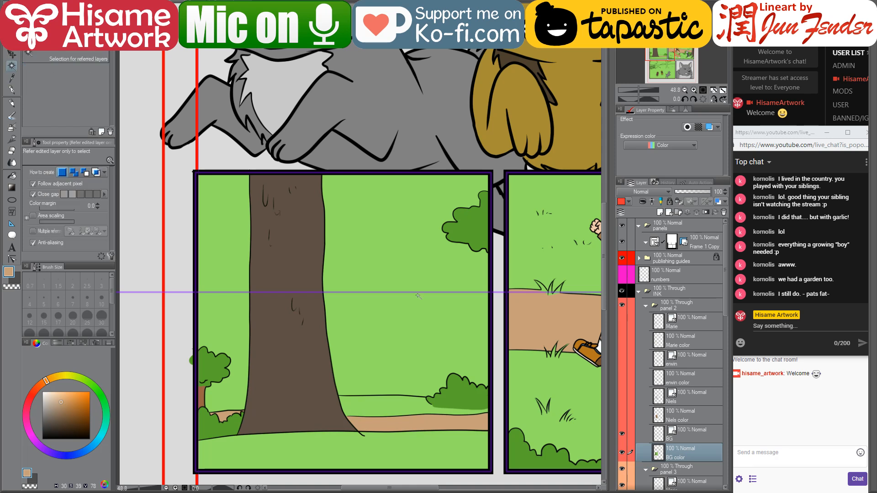
pyautogui.click(410, 269)
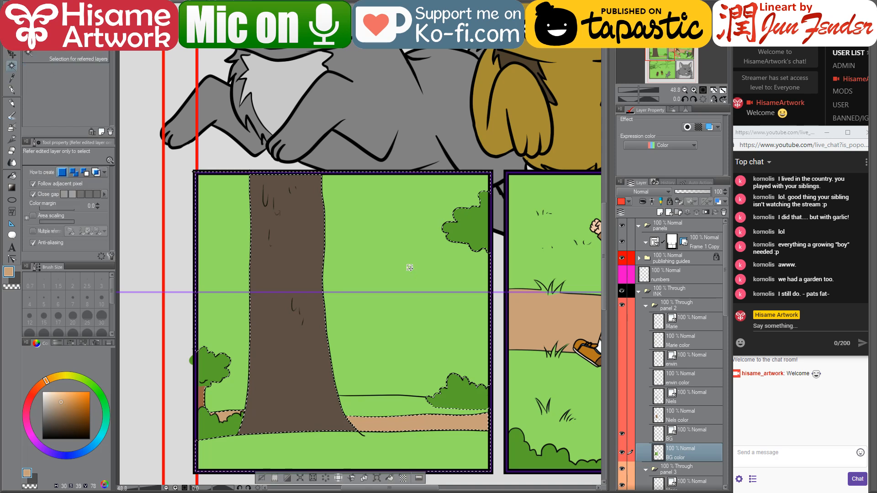
pyautogui.hotkey('ctrl', 'd')
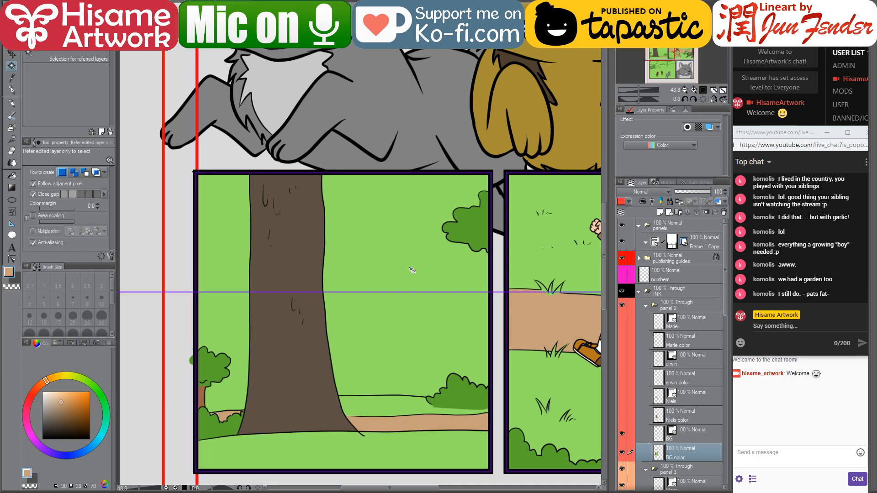
# Select the background areas on both sides of panel 2's large trunk using the BG line art and clear them from the BG color layer
pyautogui.click(699, 436)
pyautogui.click(392, 250)
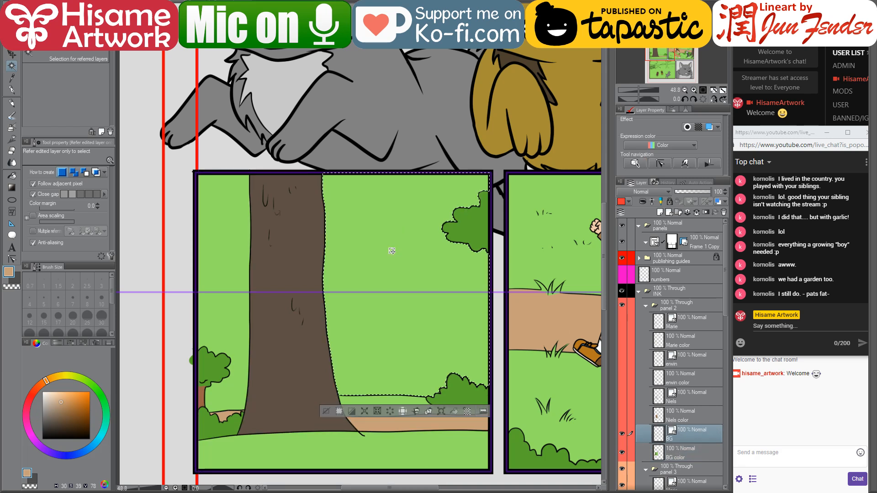
pyautogui.keyDown('shift'); pyautogui.click(229, 242); pyautogui.keyUp('shift')
pyautogui.click(682, 452)
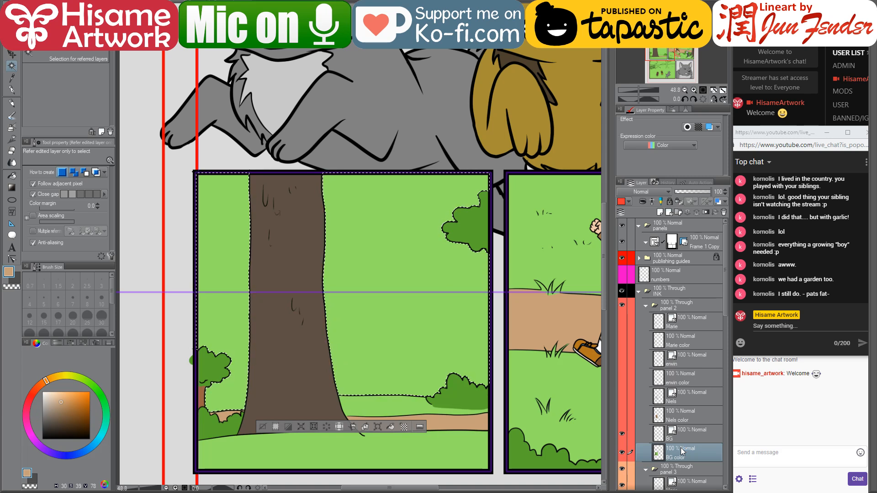
pyautogui.hotkey('ctrl', 'd')
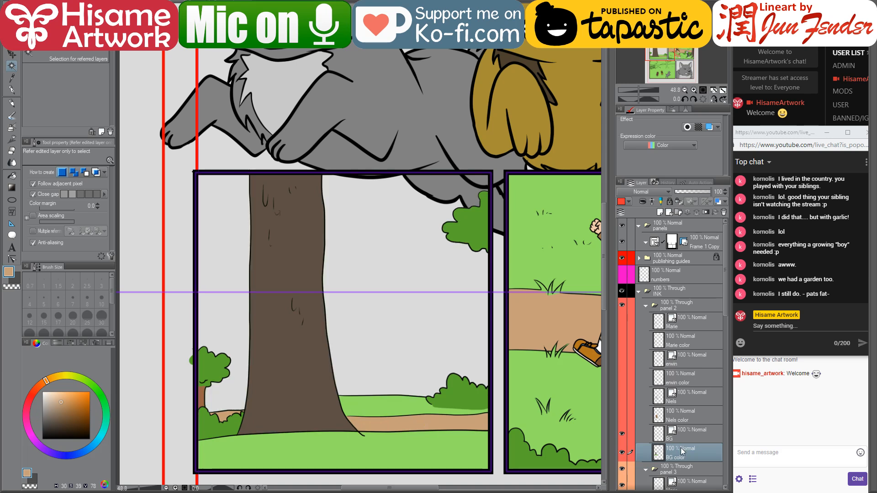
pyautogui.hotkey('ctrl', 'z')
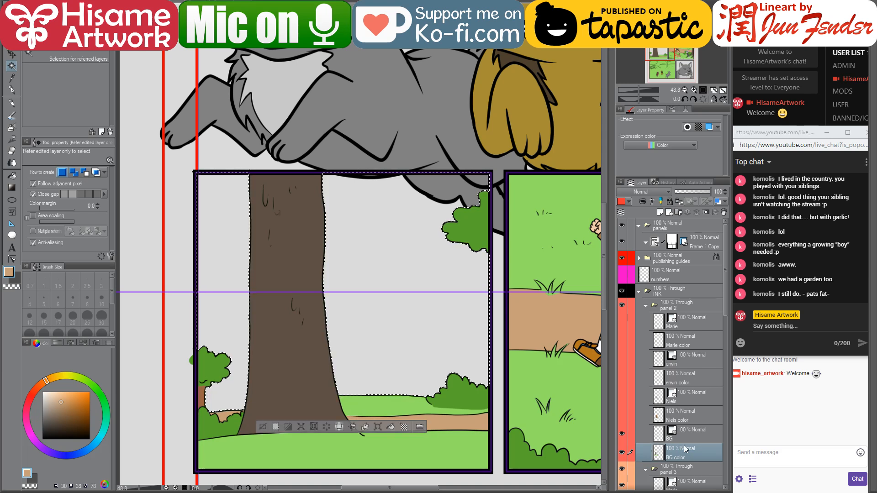
pyautogui.click(660, 212)
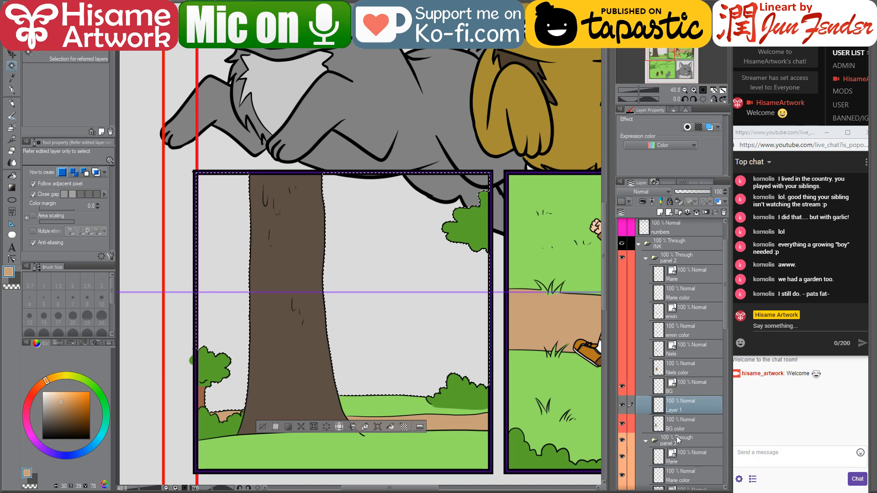
pyautogui.moveTo(697, 402); pyautogui.dragTo(700, 428)
pyautogui.doubleClick(675, 429)
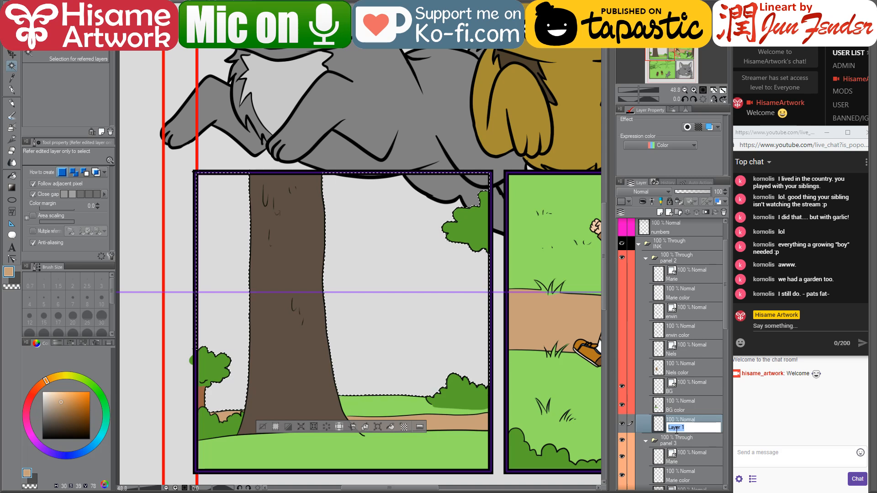
pyautogui.write('Welcome :D')
pyautogui.write('Welcome :D')
pyautogui.press('BackSpace')
pyautogui.press('BackSpace')
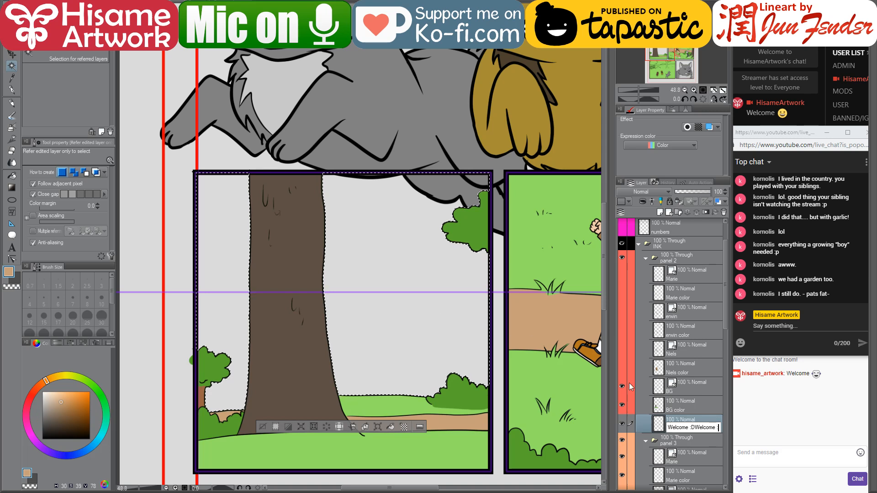
pyautogui.press('Return')
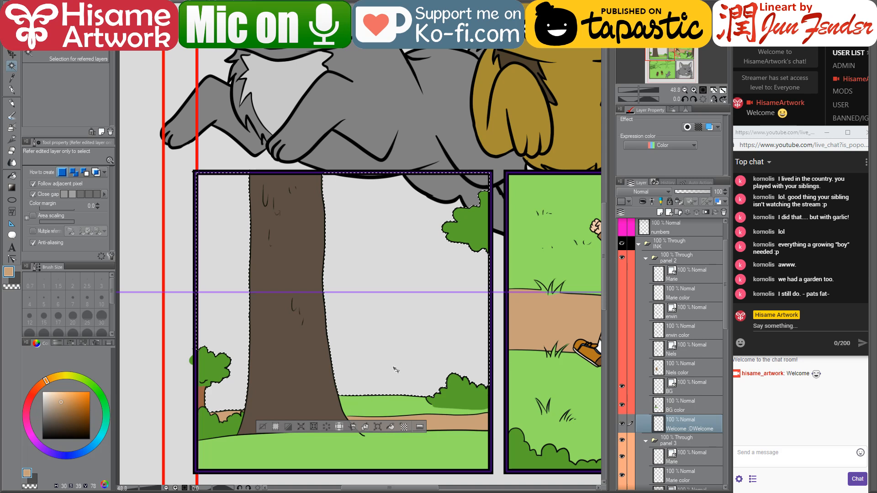
pyautogui.hotkey('ctrl', 'd')
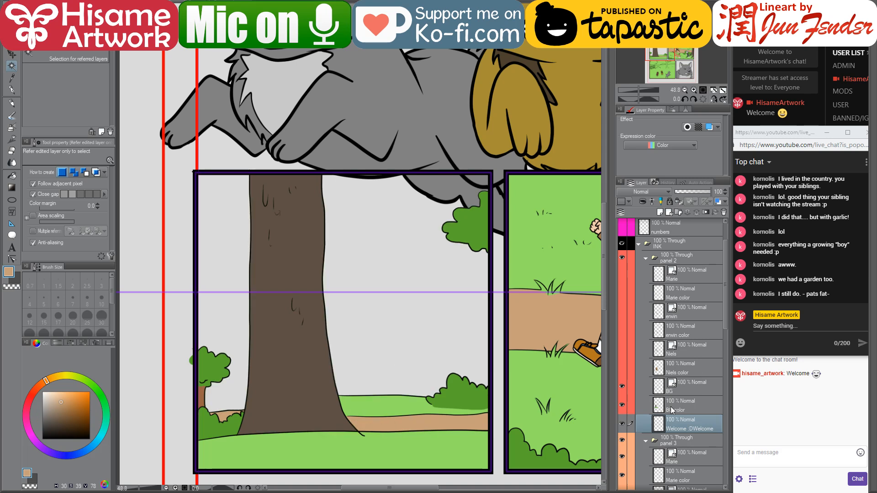
pyautogui.hotkey('ctrl', 'z')
pyautogui.hotkey('ctrl', 'z')
pyautogui.hotkey('ctrl', 'z')
pyautogui.hotkey('ctrl', 'z')
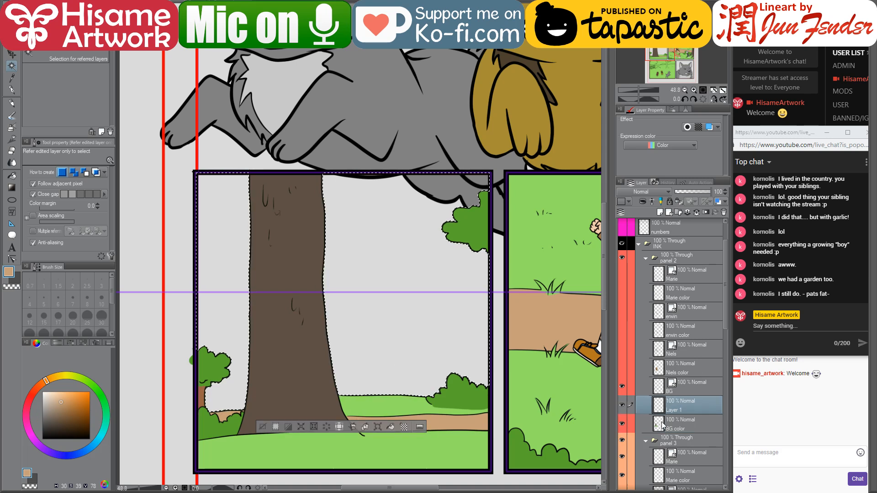
pyautogui.hotkey('ctrl', 'y')
pyautogui.hotkey('ctrl', 'z')
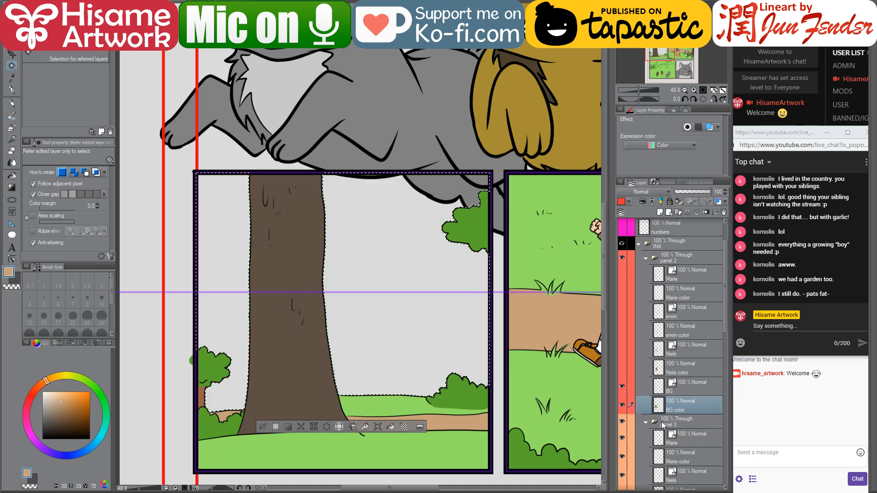
# Put the selected light green background on its own layer below BG color, name it "forest" and remove the selection
pyautogui.hotkey('ctrl', 'y')
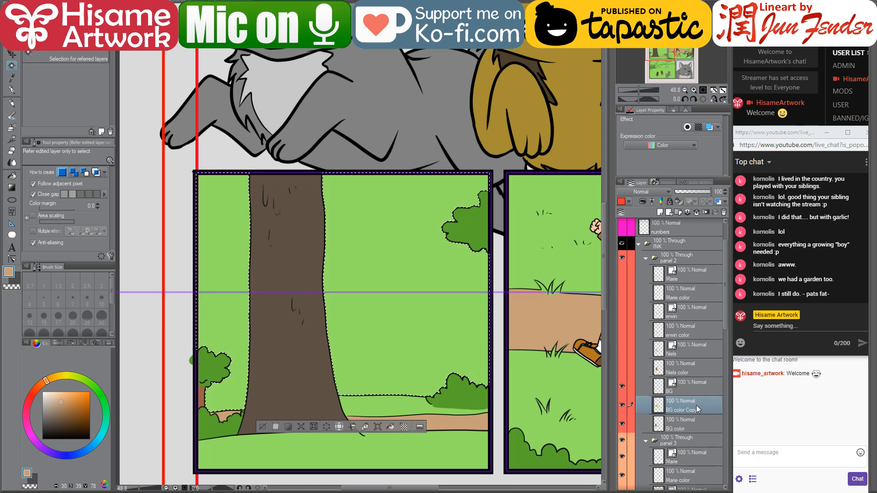
pyautogui.moveTo(696, 404); pyautogui.dragTo(697, 431)
pyautogui.doubleClick(693, 428)
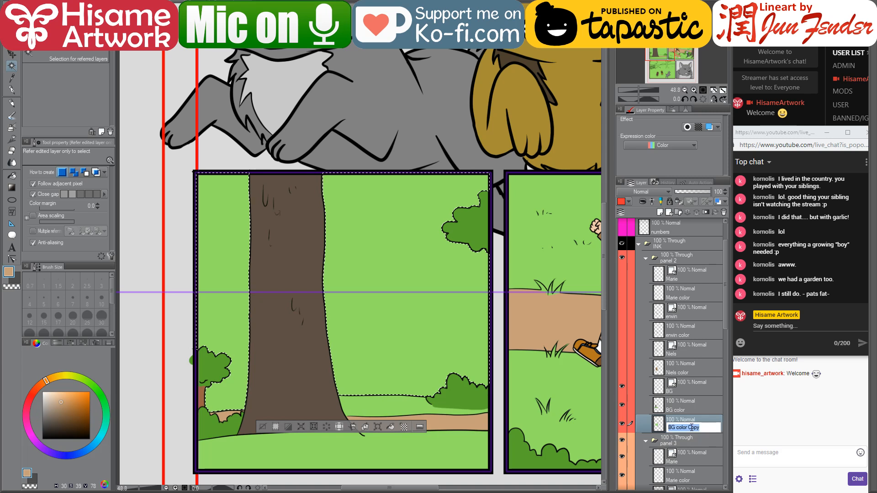
pyautogui.write('for')
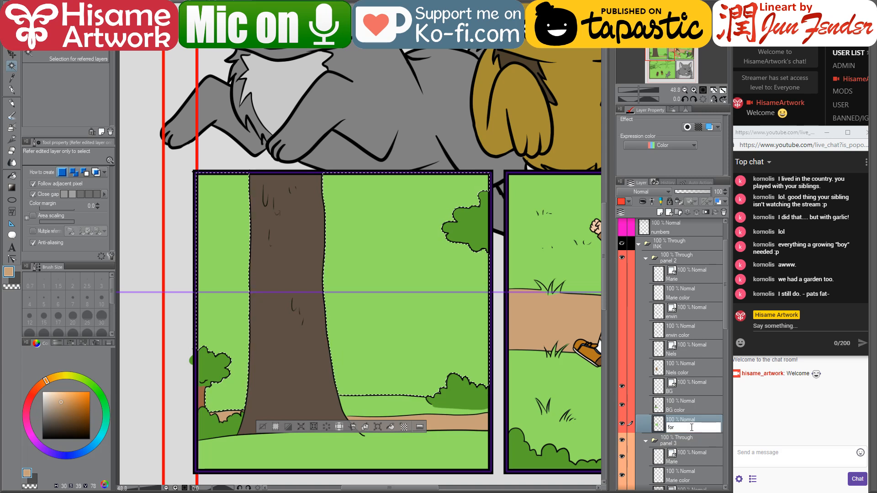
pyautogui.write('est')
pyautogui.press('Return')
pyautogui.hotkey('ctrl', 'd')
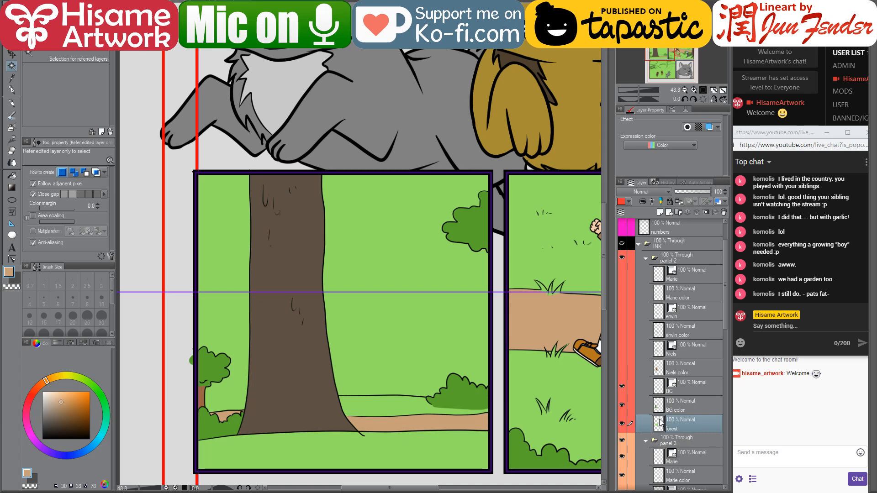
pyautogui.click(622, 425)
pyautogui.click(621, 425)
# Sample the dark forest green behind the cat in the finished page_103 for the G-pen
pyautogui.click(12, 90)
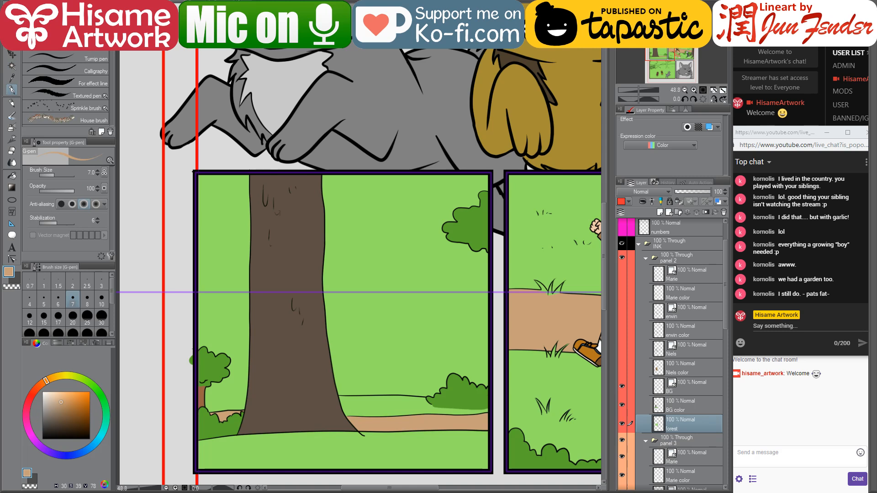
pyautogui.hotkey('ctrl', 'Tab')
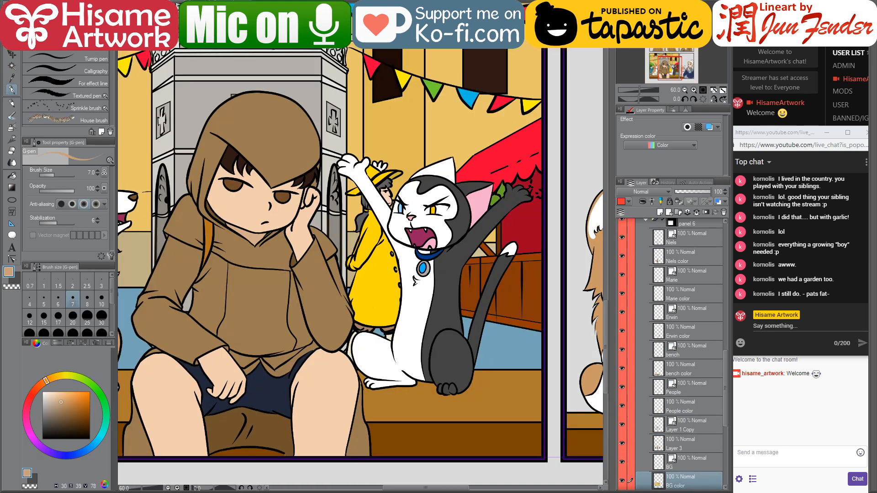
pyautogui.hotkey('ctrl', 'Tab')
pyautogui.scroll(-3, 461, 320)
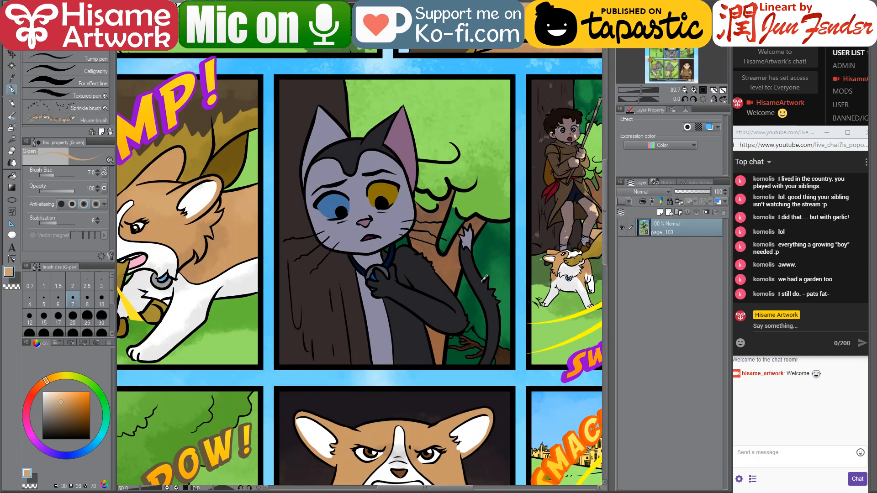
pyautogui.keyDown('alt'); pyautogui.click(461, 340); pyautogui.keyUp('alt')
pyautogui.scroll(4, 379, 278)
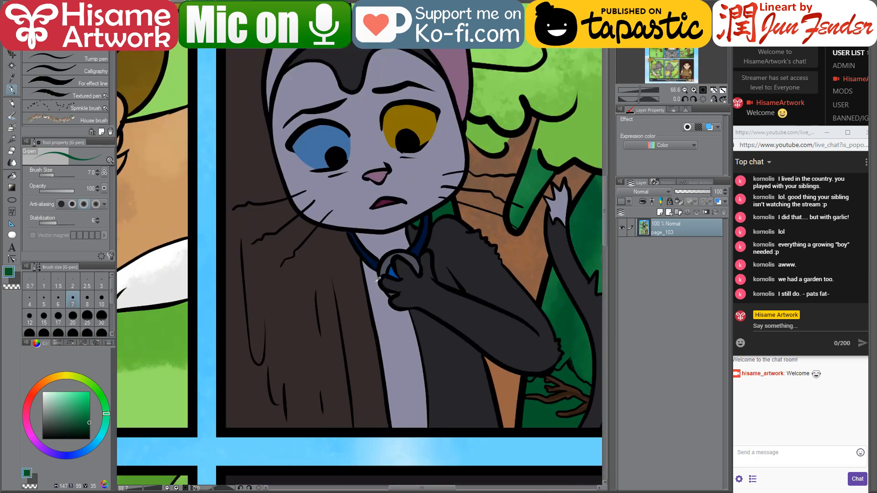
# Paint the background around panel 2's large trunk dark green on the forest layer, enlarging the G-pen up to size 170
pyautogui.press(']')
pyautogui.press(']')
pyautogui.press(']')
pyautogui.press(']')
pyautogui.press(']')
pyautogui.press(']')
pyautogui.press(']')
pyautogui.press(']')
pyautogui.press(']')
pyautogui.press(']')
pyautogui.press(']')
pyautogui.press(']')
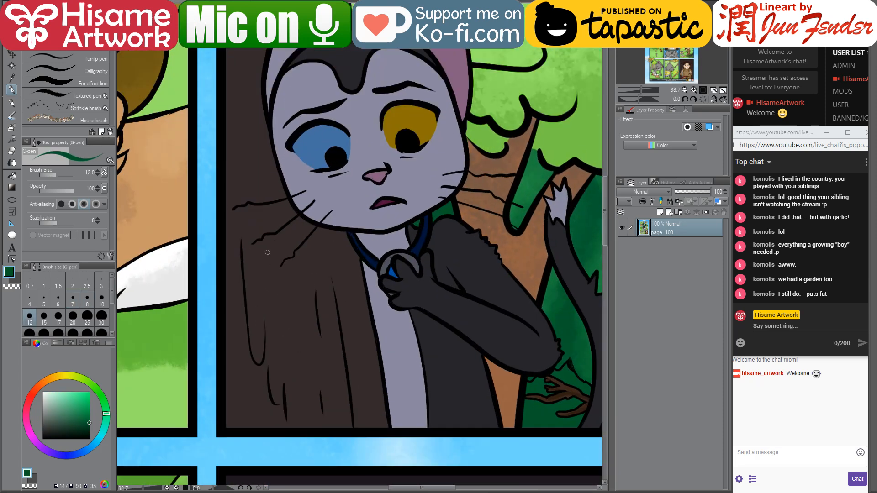
pyautogui.hotkey('ctrl', 'Tab')
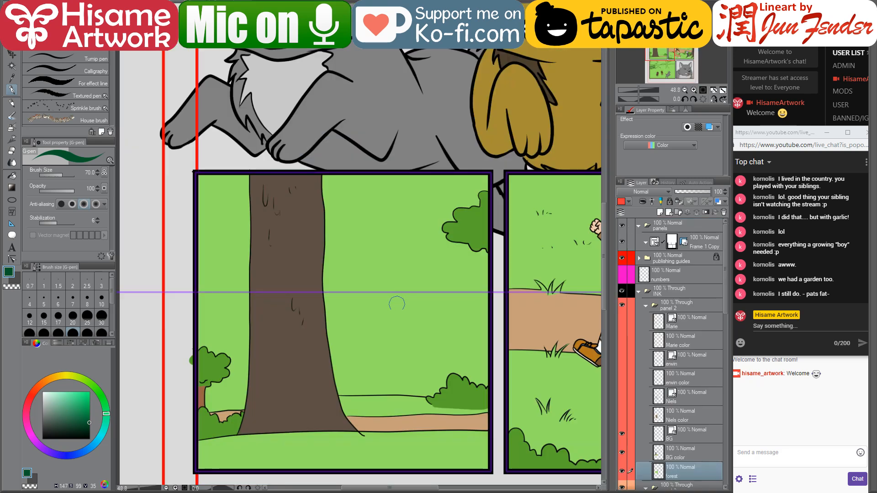
pyautogui.press(']')
pyautogui.press(']')
pyautogui.press(']')
pyautogui.press(']')
pyautogui.moveTo(196, 183)
pyautogui.mouseDown()
pyautogui.moveTo(480, 184)
pyautogui.moveTo(481, 206)
pyautogui.moveTo(197, 206)
pyautogui.moveTo(479, 235)
pyautogui.moveTo(482, 377)
pyautogui.moveTo(306, 378)
pyautogui.moveTo(194, 396)
pyautogui.moveTo(455, 392)
pyautogui.moveTo(210, 365)
pyautogui.moveTo(212, 269)
pyautogui.moveTo(227, 238)
pyautogui.moveTo(252, 327)
pyautogui.moveTo(261, 243)
pyautogui.moveTo(209, 242)
pyautogui.moveTo(313, 268)
pyautogui.moveTo(327, 359)
pyautogui.moveTo(370, 220)
pyautogui.moveTo(340, 267)
pyautogui.moveTo(340, 350)
pyautogui.moveTo(370, 297)
pyautogui.moveTo(383, 351)
pyautogui.moveTo(430, 257)
pyautogui.moveTo(420, 362)
pyautogui.moveTo(456, 285)
pyautogui.moveTo(475, 284)
pyautogui.mouseUp()
pyautogui.press(']')
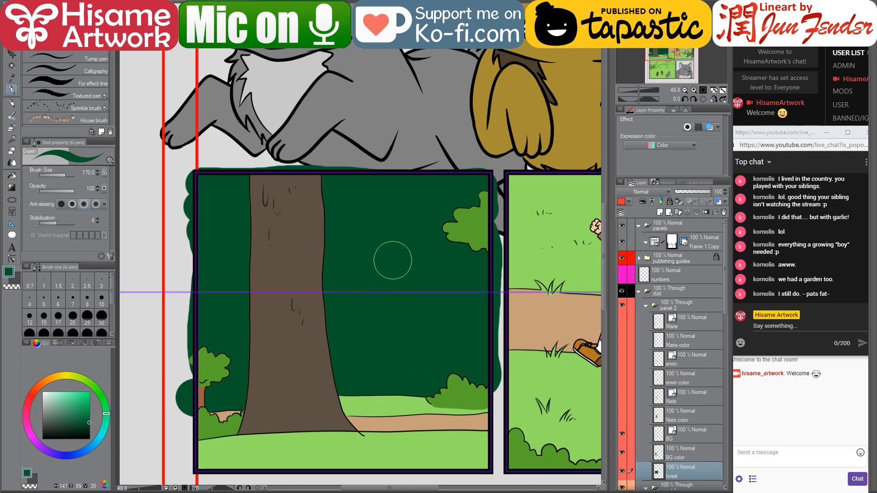
# Sample the light grass green and fill the tan areas between the small bush and the large trunk on the BG color layer
pyautogui.moveTo(411, 235); pyautogui.dragTo(416, 247)
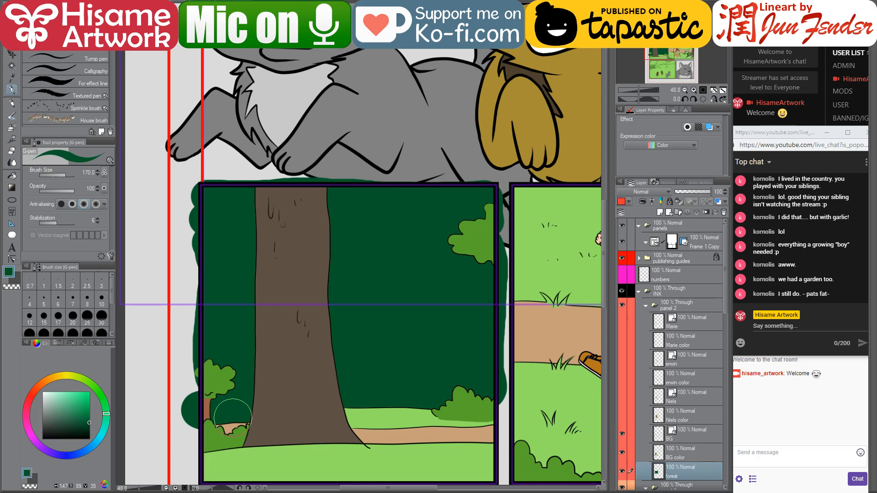
pyautogui.scroll(3, 229, 436)
pyautogui.keyDown('alt'); pyautogui.click(471, 400); pyautogui.keyUp('alt')
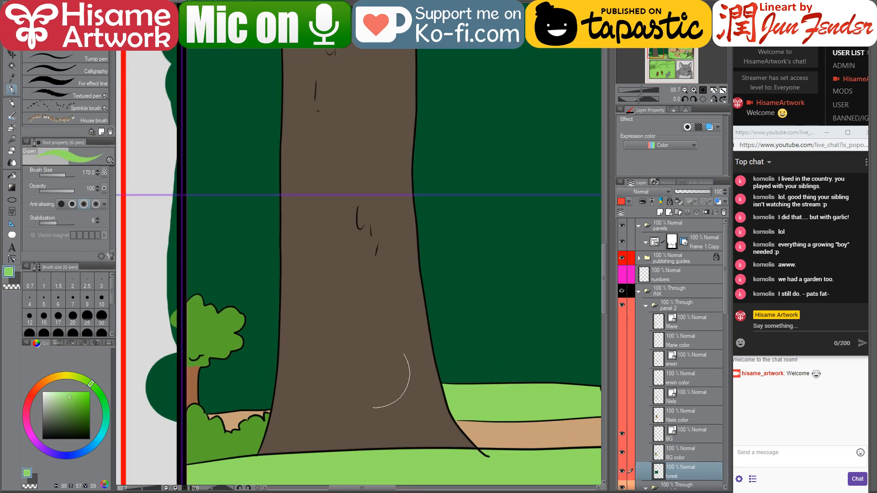
pyautogui.click(12, 176)
pyautogui.click(676, 451)
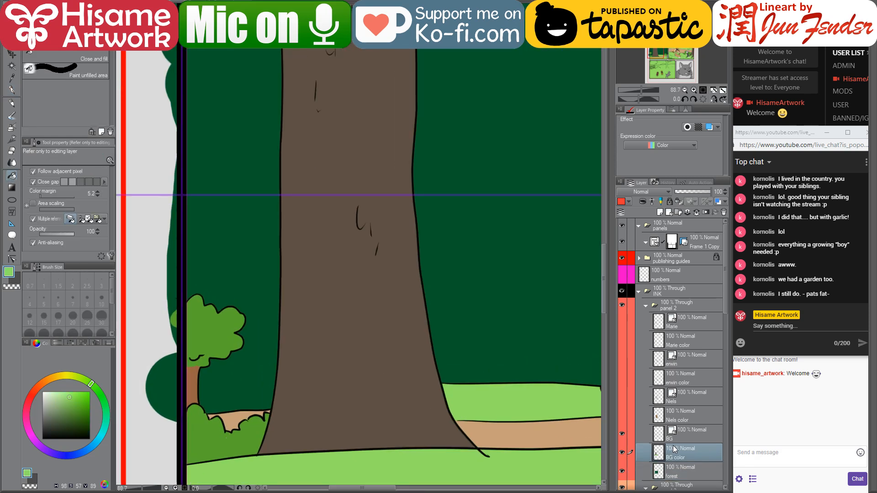
pyautogui.scroll(-1, 548, 408)
pyautogui.click(236, 418)
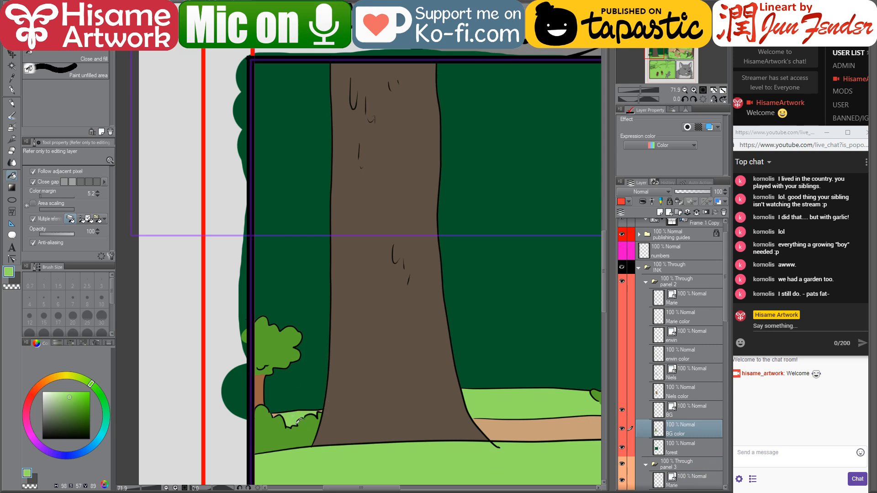
pyautogui.scroll(8, 299, 419)
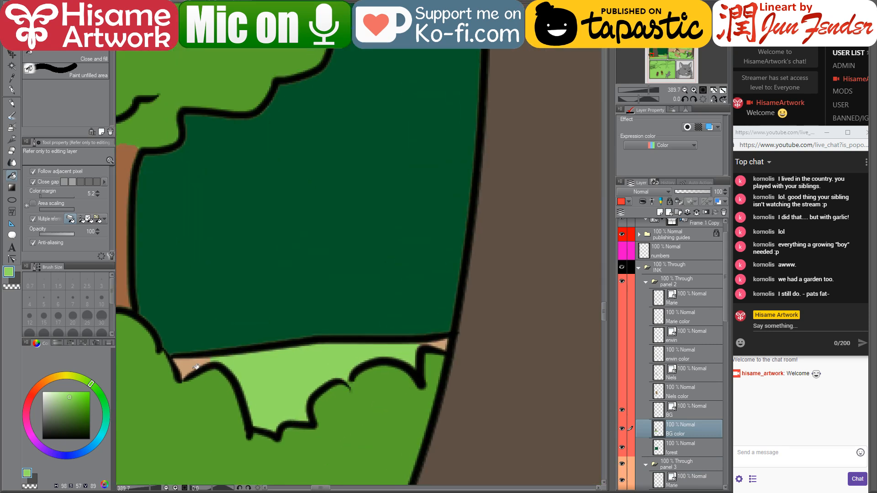
pyautogui.click(196, 367)
pyautogui.click(447, 340)
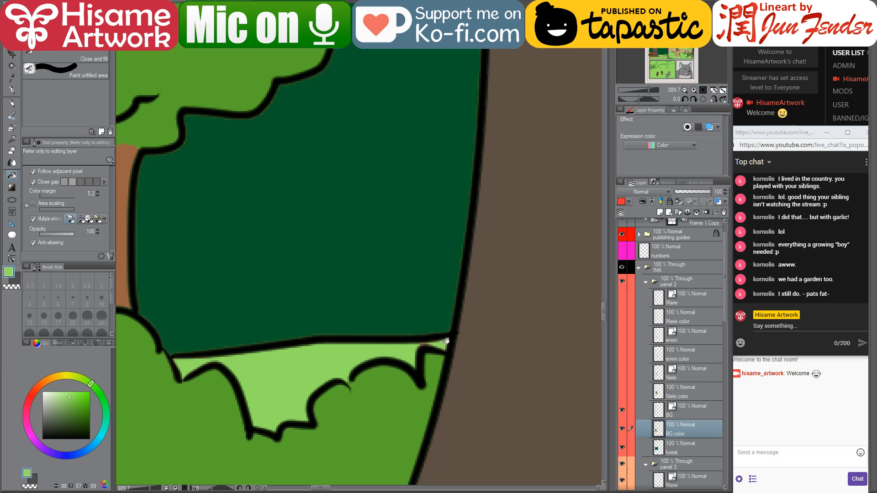
# Cover the leftover tan sliver beside the large trunk with light green, using the G-pen at size 8
pyautogui.click(13, 91)
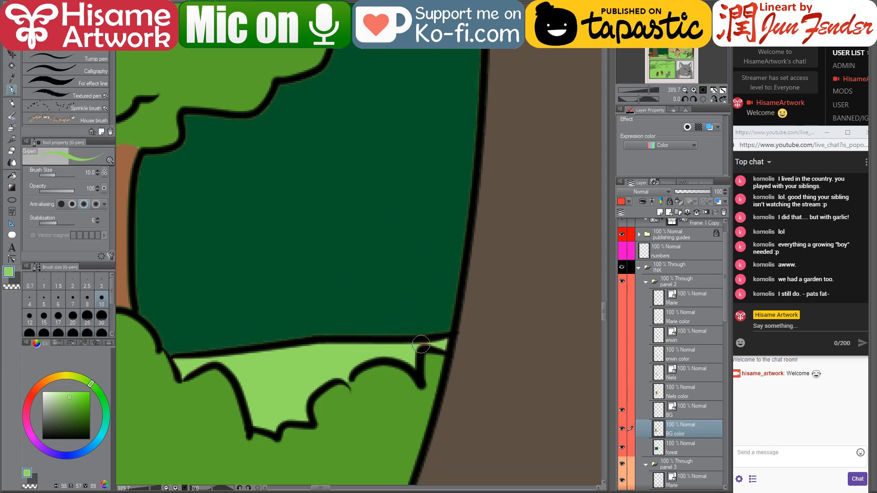
pyautogui.click(88, 297)
pyautogui.moveTo(429, 346); pyautogui.dragTo(443, 351)
# Return to the forest layer, sample its dark green and enlarge the G-pen to size 70
pyautogui.click(689, 448)
pyautogui.keyDown('alt'); pyautogui.click(342, 295); pyautogui.keyUp('alt')
pyautogui.press(']')
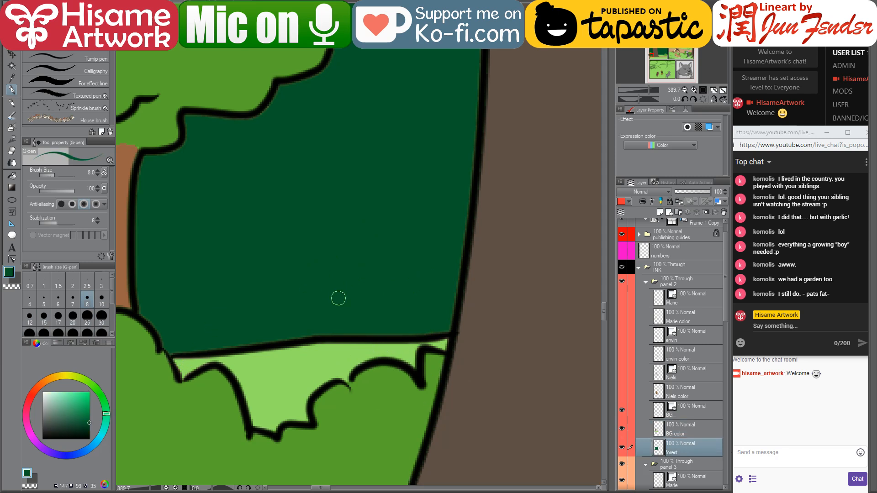
pyautogui.press(']')
pyautogui.press(']')
pyautogui.press(']')
pyautogui.press(']')
pyautogui.press(']')
pyautogui.press(']')
pyautogui.press(']')
pyautogui.press(']')
pyautogui.press(']')
pyautogui.press(']')
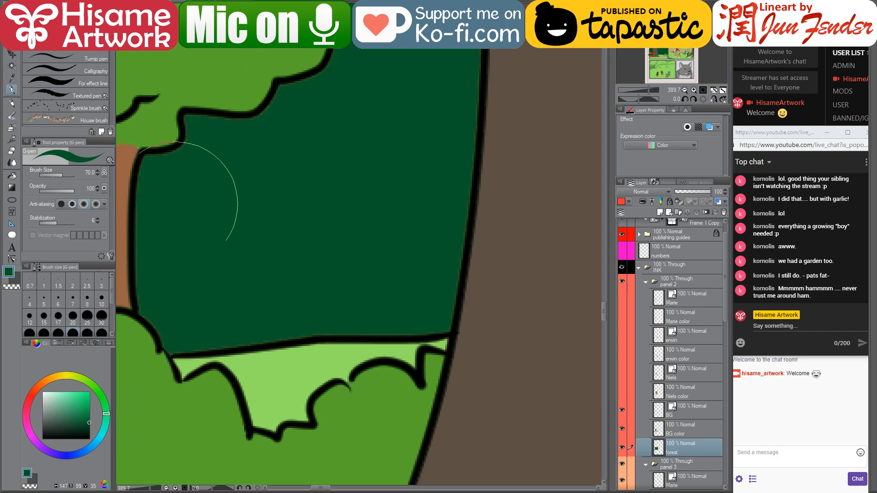
pyautogui.scroll(-8, 295, 366)
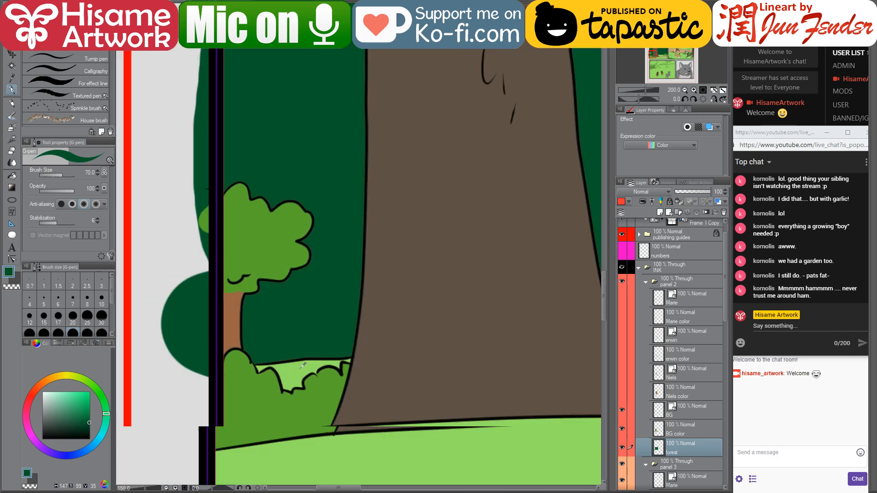
pyautogui.moveTo(479, 319); pyautogui.dragTo(392, 307)
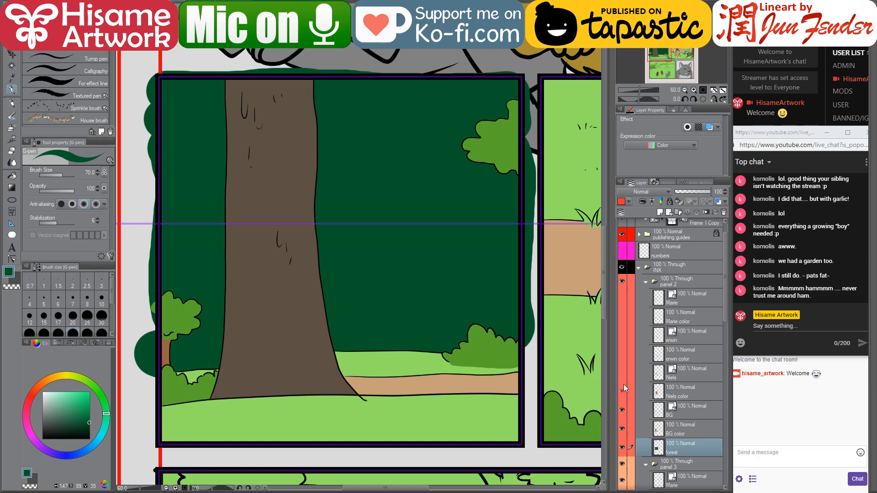
# Toggle panel 2's character and background layers to check them, leaving BG, BG color and forest visible
pyautogui.moveTo(623, 391); pyautogui.dragTo(626, 431)
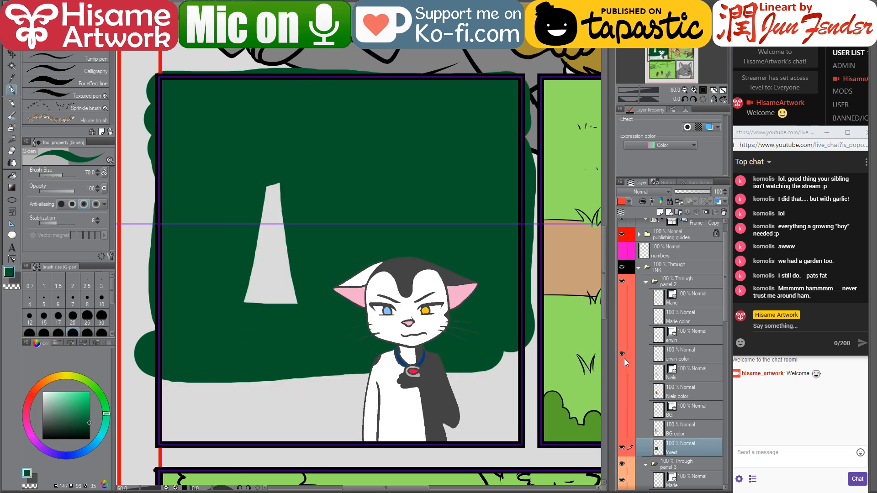
pyautogui.click(622, 428)
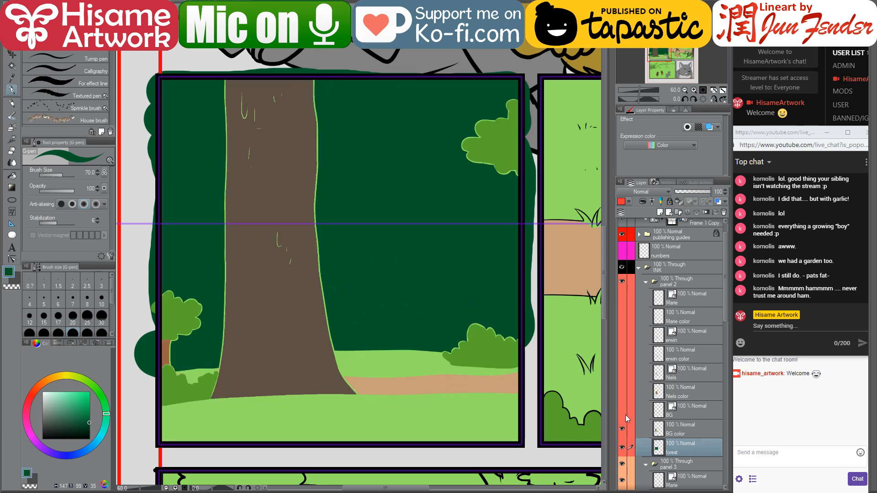
pyautogui.click(623, 411)
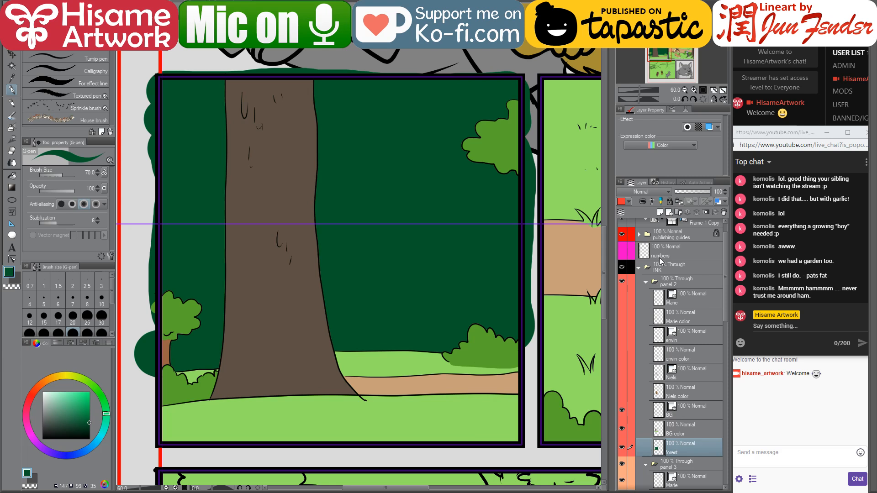
# Mask the panel 2 folder with a rectangular selection around the panel frame, and show the Marie, erwin and Niels layers again
pyautogui.click(680, 284)
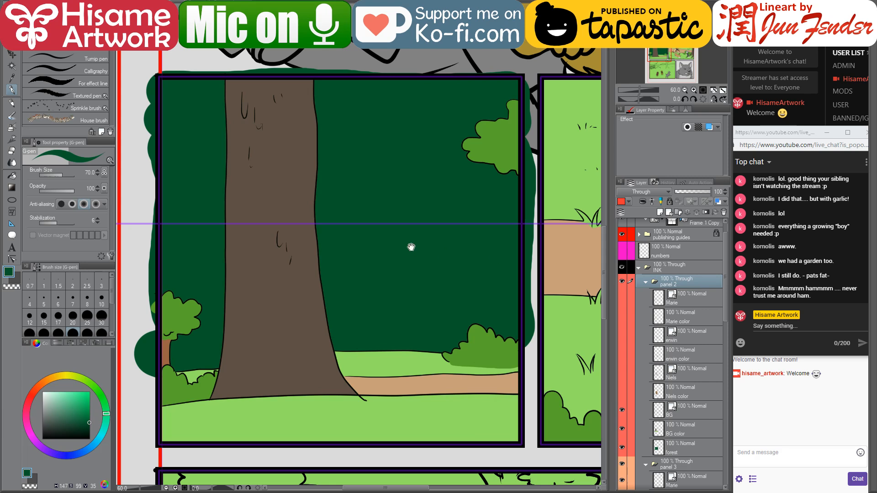
pyautogui.moveTo(411, 247); pyautogui.dragTo(424, 248)
pyautogui.click(12, 43)
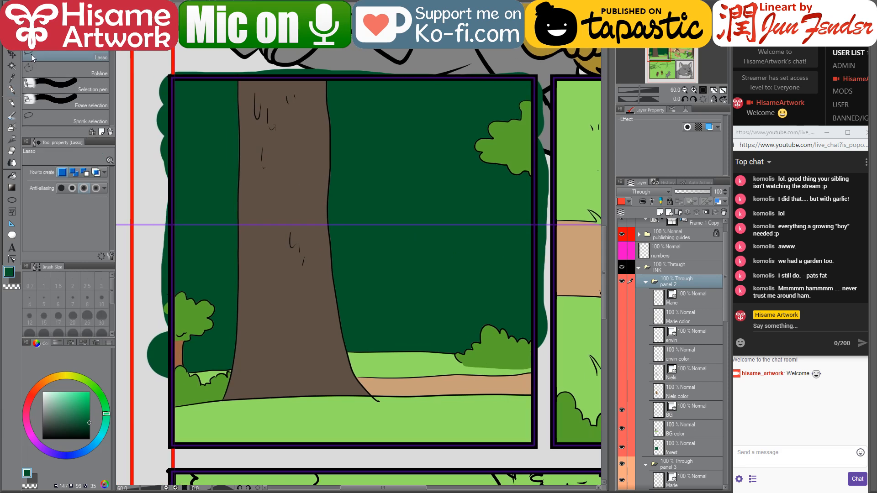
pyautogui.click(64, 42)
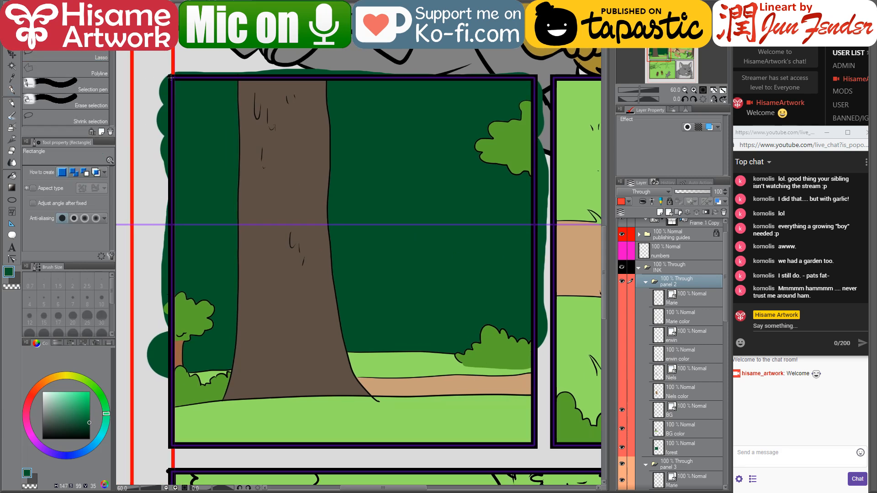
pyautogui.moveTo(171, 78); pyautogui.dragTo(535, 447)
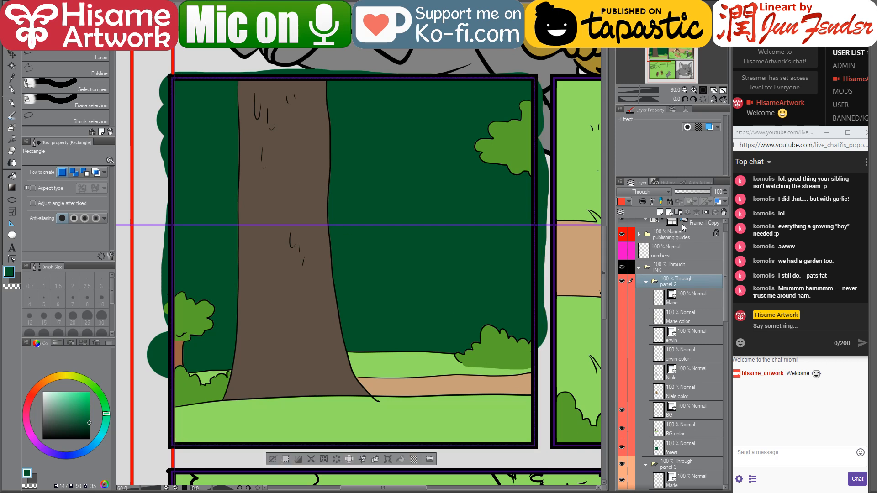
pyautogui.click(705, 212)
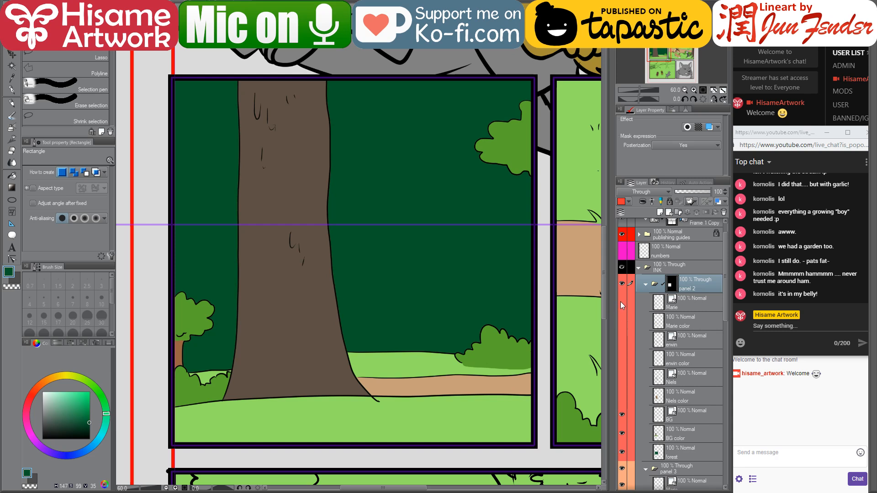
pyautogui.moveTo(621, 299); pyautogui.dragTo(621, 401)
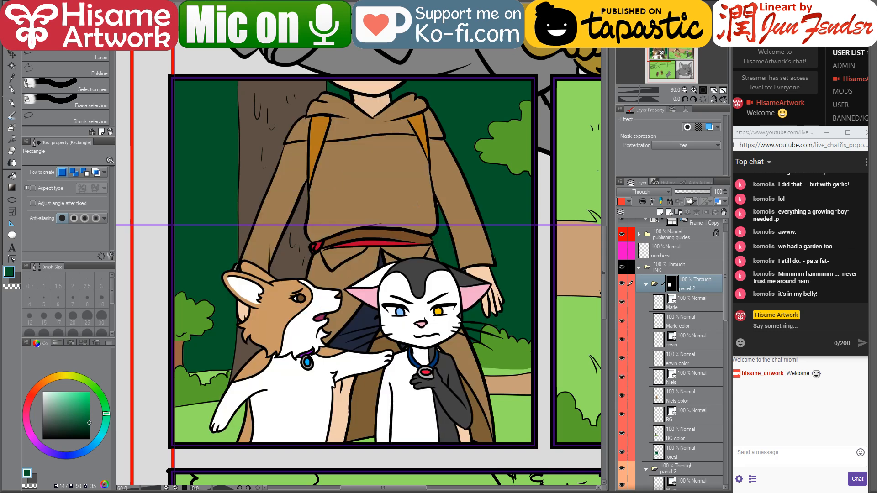
# Erase the stray brown between the hooded figure's arms and torso on the Niels color layer, using the Hard eraser at size 10
pyautogui.scroll(5, 417, 204)
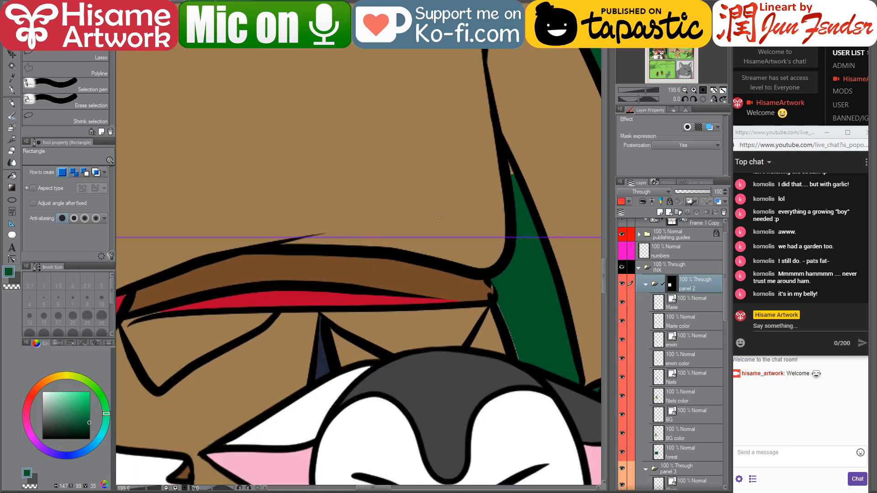
pyautogui.hotkey('alt', 'v')
pyautogui.press('Escape')
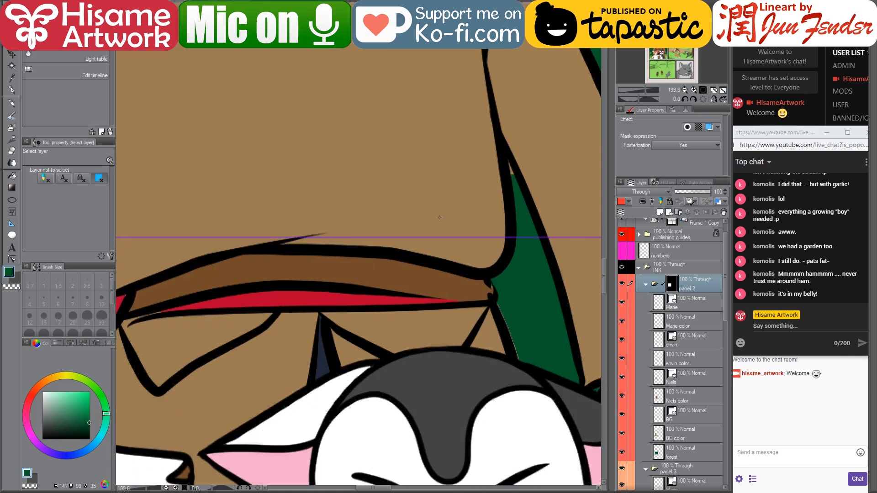
pyautogui.click(440, 217)
pyautogui.moveTo(434, 204); pyautogui.dragTo(346, 206)
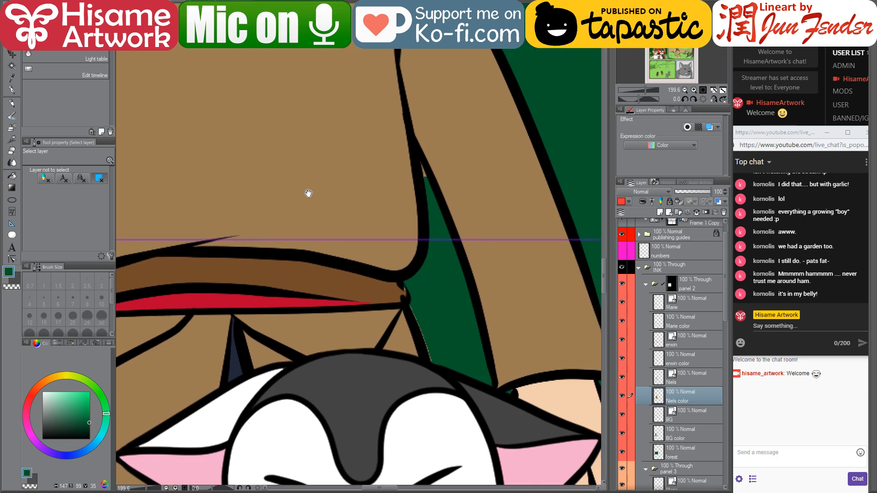
pyautogui.click(12, 150)
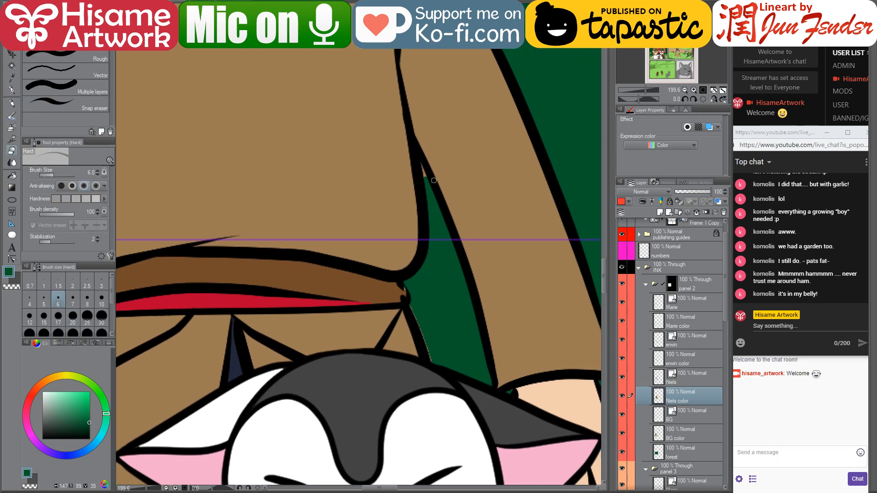
pyautogui.press(']')
pyautogui.press(']')
pyautogui.press(']')
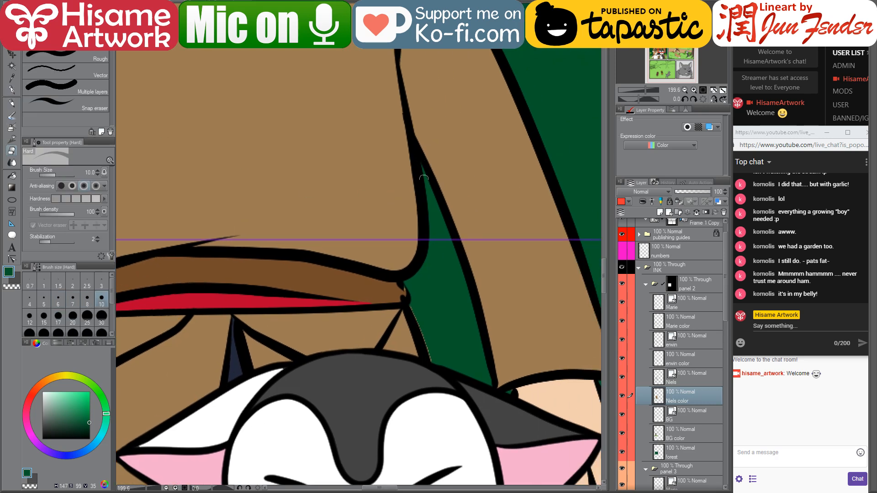
pyautogui.moveTo(425, 307); pyautogui.dragTo(388, 180)
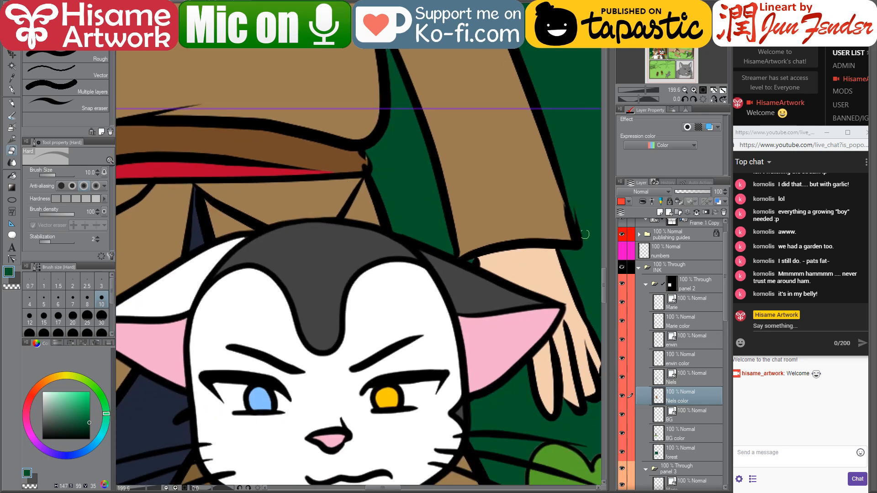
pyautogui.scroll(-5, 419, 248)
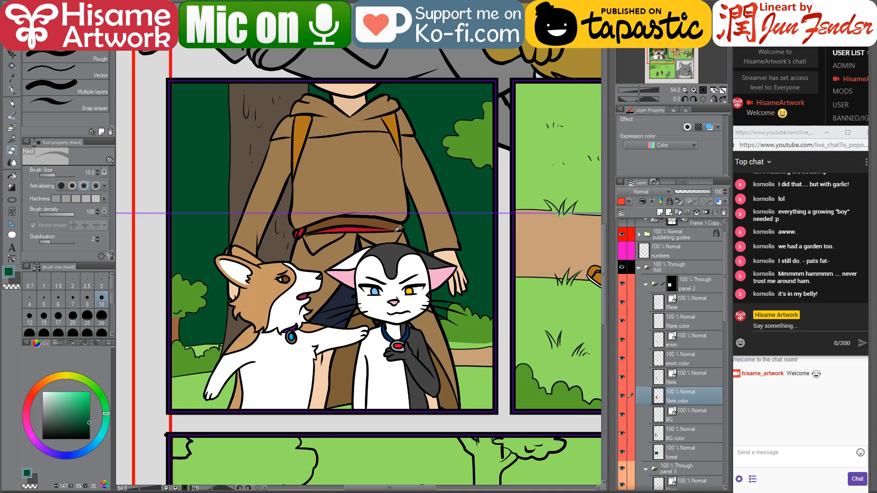
pyautogui.scroll(5, 398, 228)
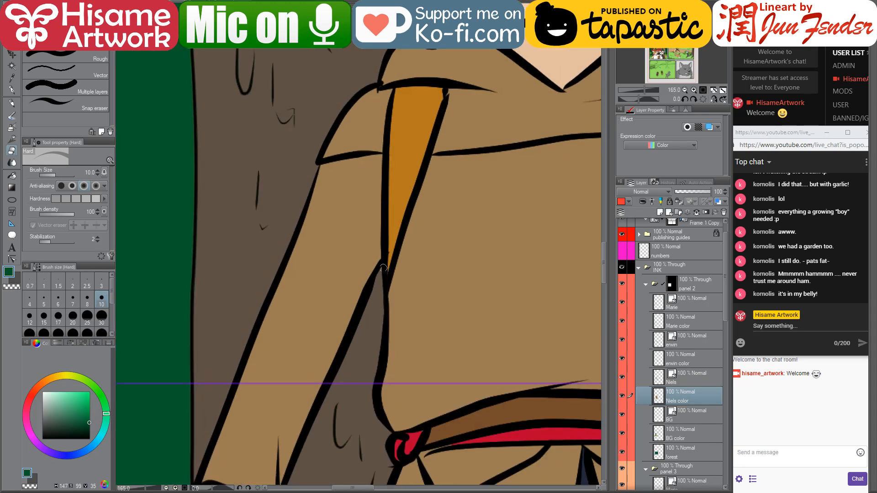
pyautogui.scroll(-5, 309, 243)
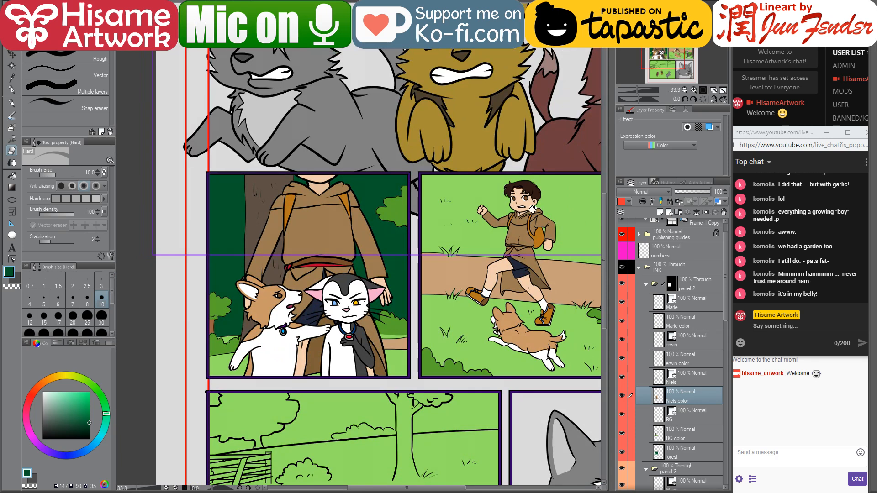
# Mask the panel 3 folder with a rectangular selection that follows the running scene's panel frame
pyautogui.moveTo(532, 209); pyautogui.dragTo(411, 155)
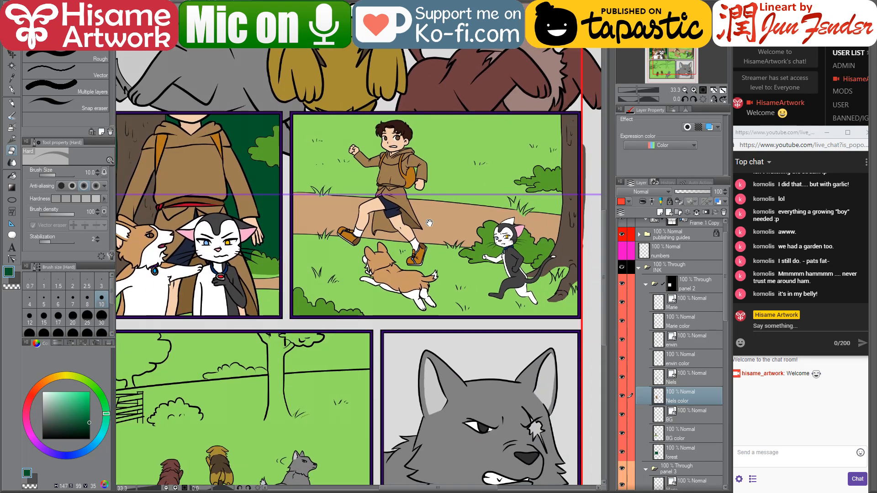
pyautogui.moveTo(425, 221); pyautogui.dragTo(449, 231)
pyautogui.scroll(-2, 441, 213)
pyautogui.scroll(4, 559, 123)
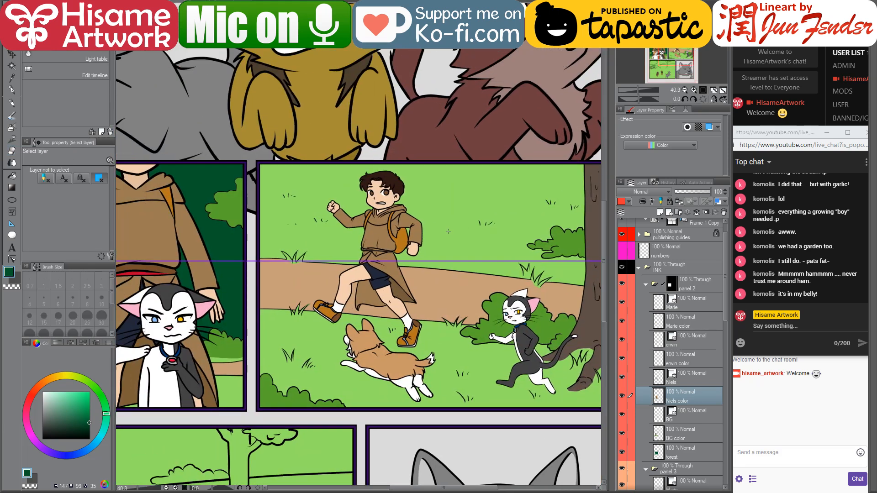
pyautogui.keyDown('ctrl'); pyautogui.keyDown('shift'); pyautogui.click(450, 234); pyautogui.keyUp('shift'); pyautogui.keyUp('ctrl')
pyautogui.click(680, 337)
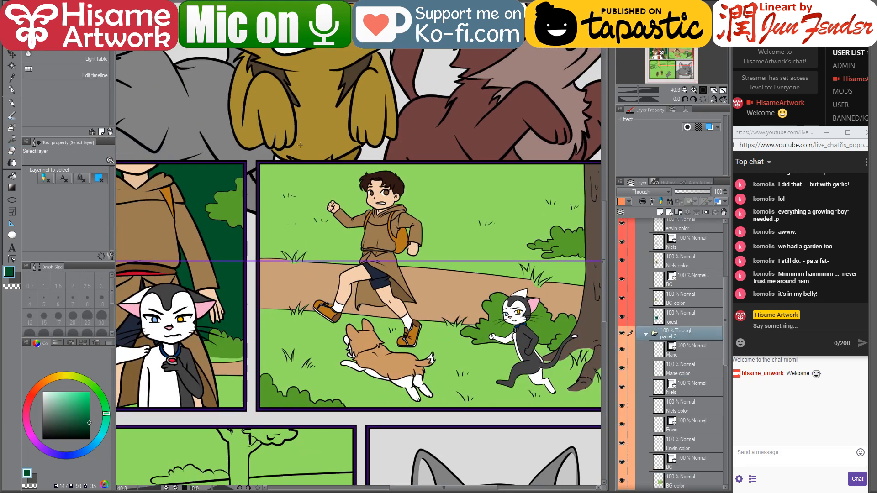
pyautogui.press('m')
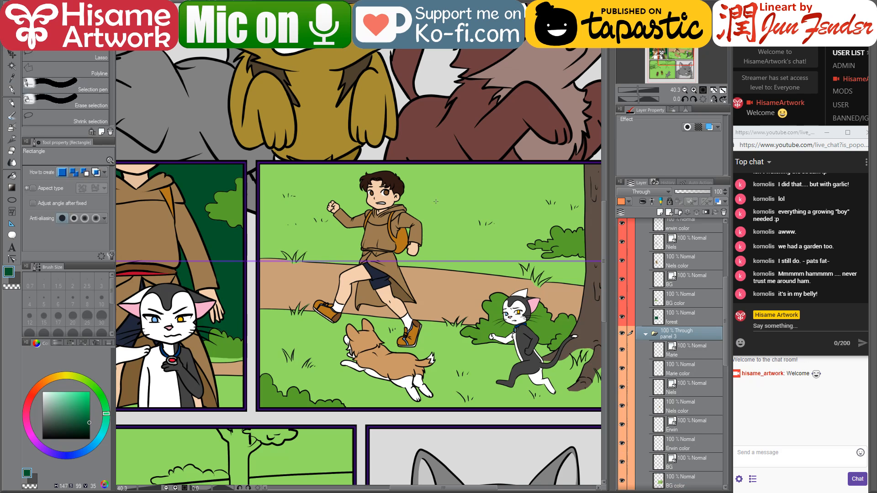
pyautogui.moveTo(435, 201); pyautogui.dragTo(384, 209)
pyautogui.scroll(1, 311, 247)
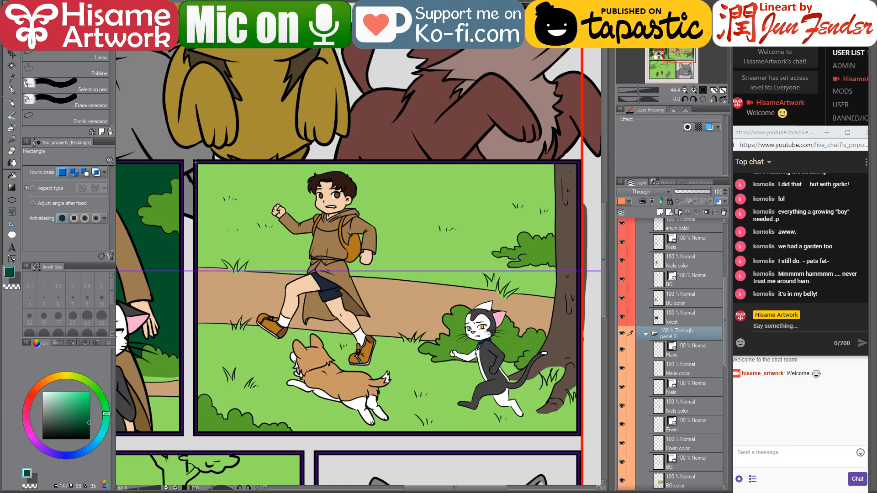
pyautogui.moveTo(195, 162); pyautogui.dragTo(581, 434)
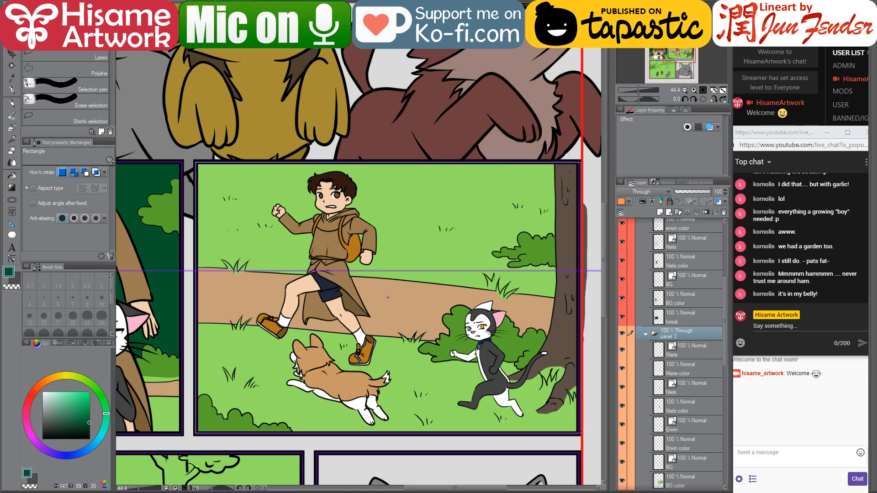
pyautogui.click(706, 213)
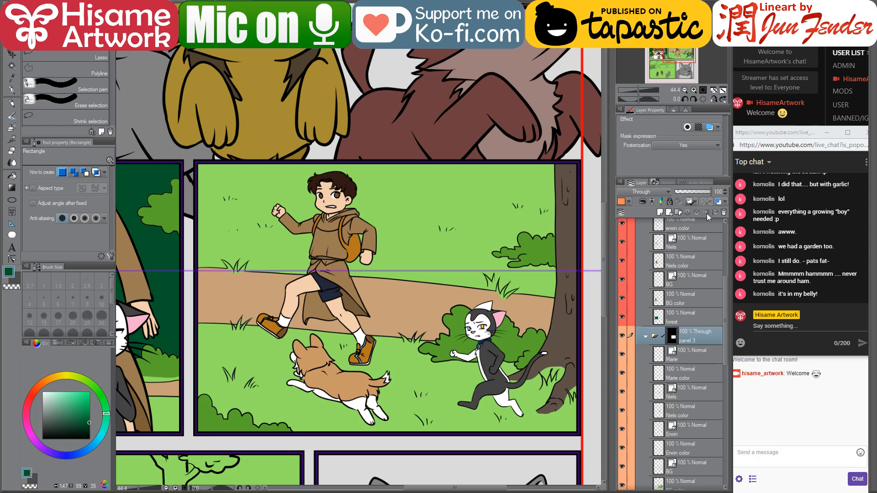
# Mask the panel 4 folder with a rectangular selection around the frame of the panel with the three small dogs
pyautogui.scroll(-2, 418, 259)
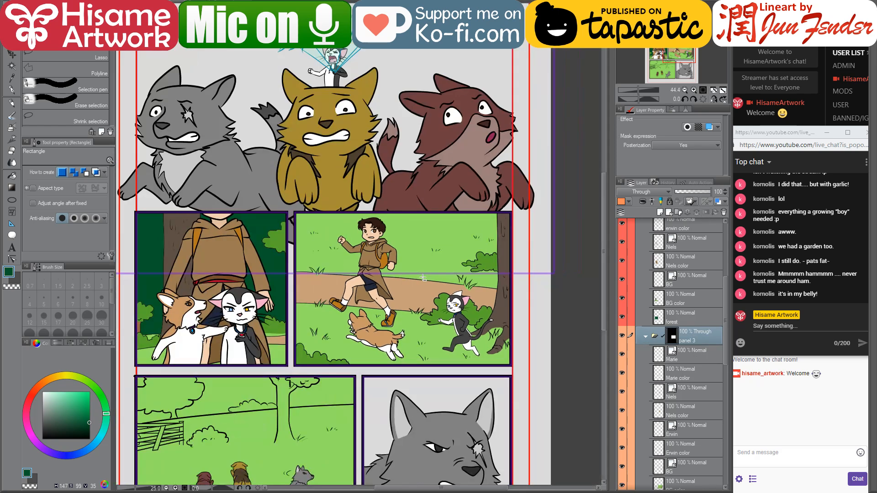
pyautogui.moveTo(429, 339); pyautogui.dragTo(478, 218)
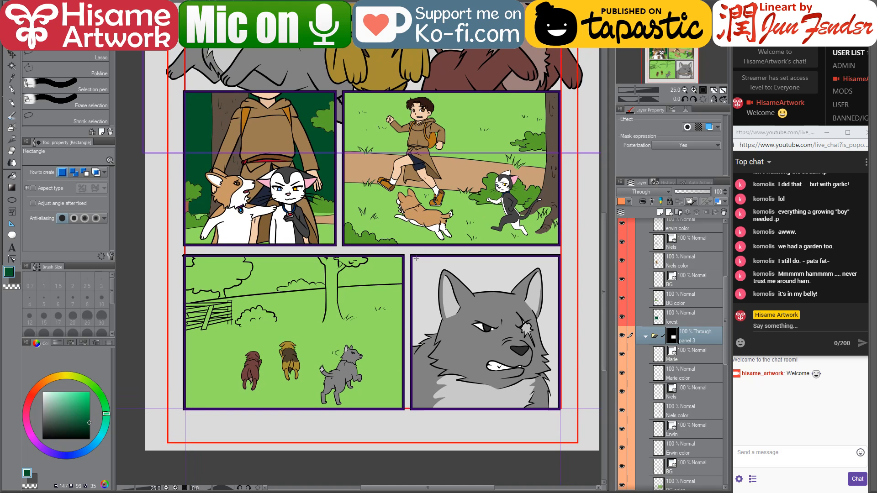
pyautogui.press('o')
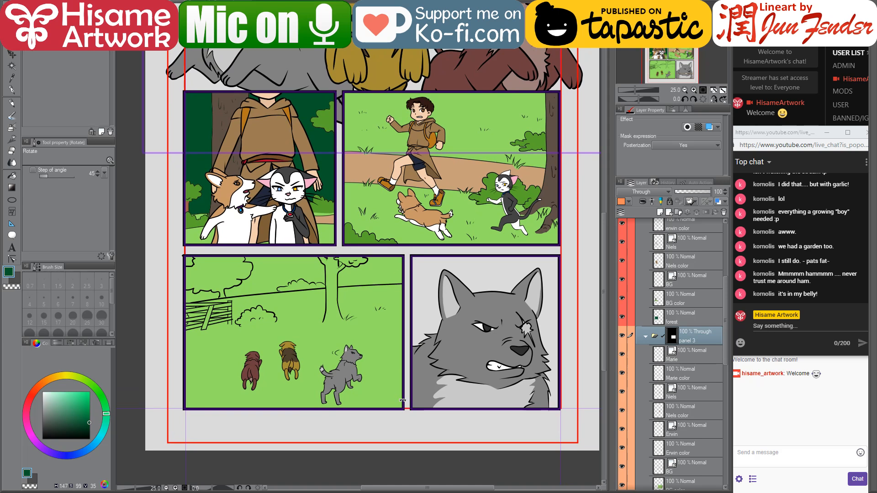
pyautogui.click(396, 394)
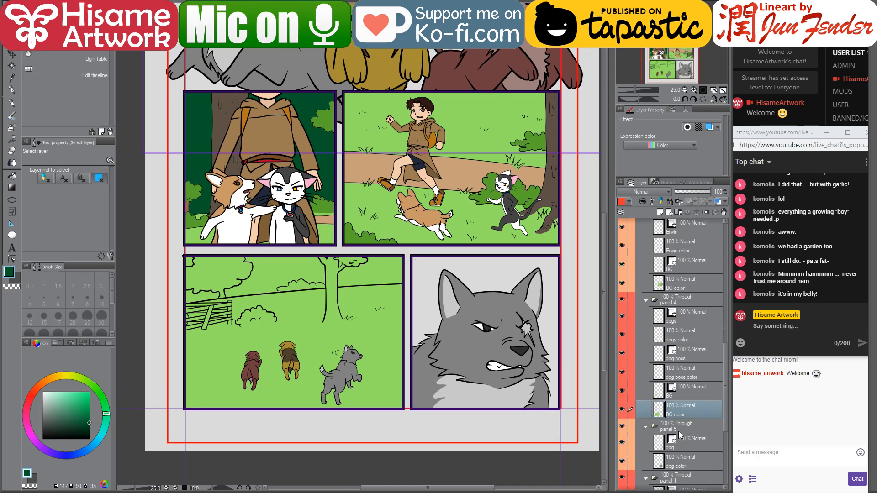
pyautogui.click(684, 300)
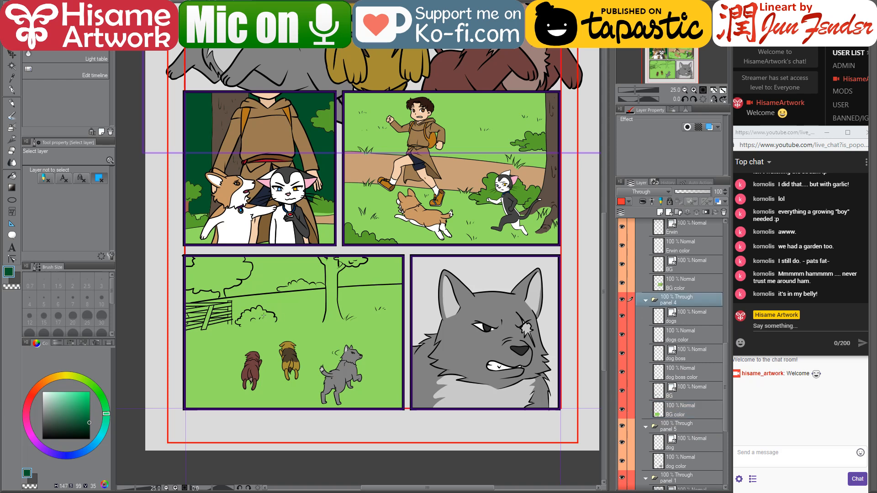
pyautogui.scroll(2, 177, 342)
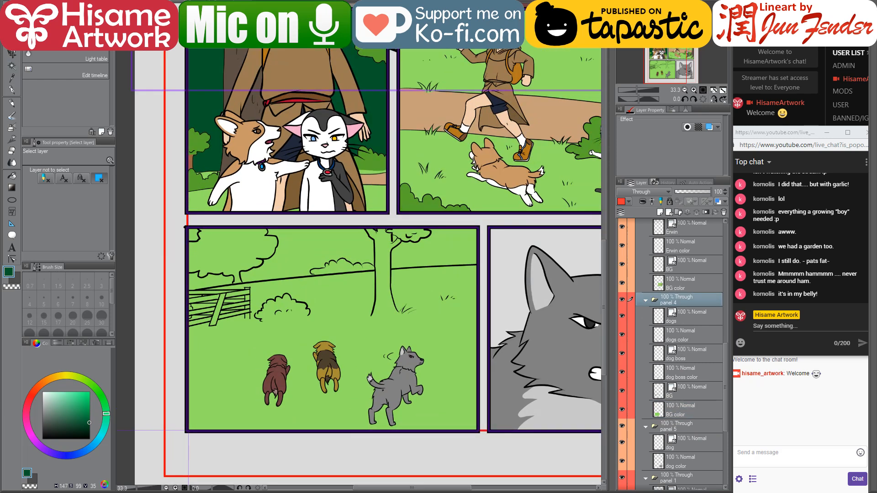
pyautogui.click(11, 45)
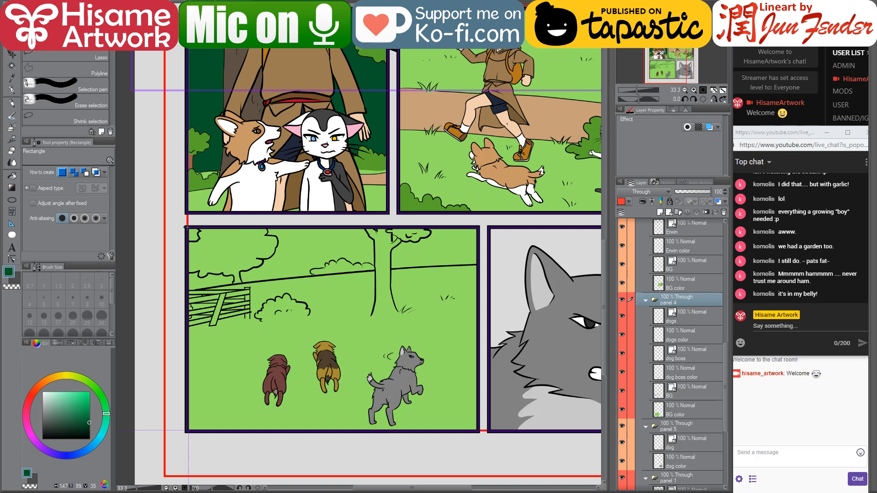
pyautogui.moveTo(188, 227); pyautogui.dragTo(478, 431)
pyautogui.moveTo(574, 313); pyautogui.dragTo(549, 311)
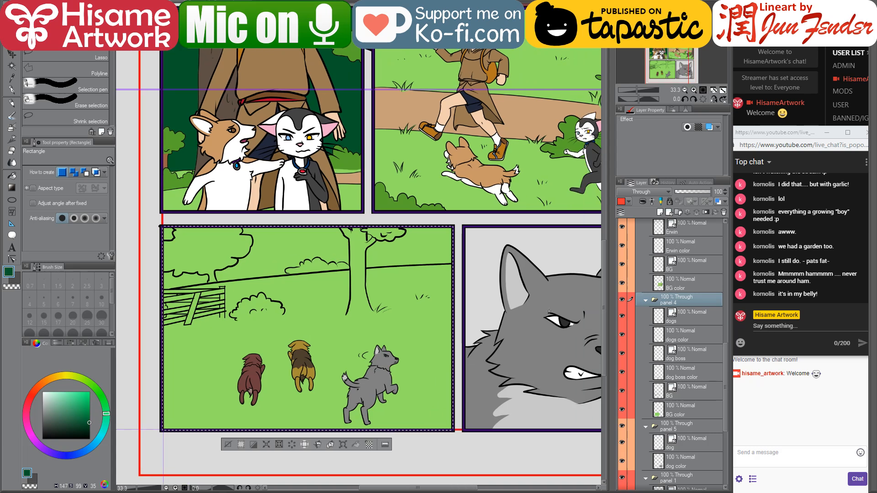
pyautogui.click(707, 212)
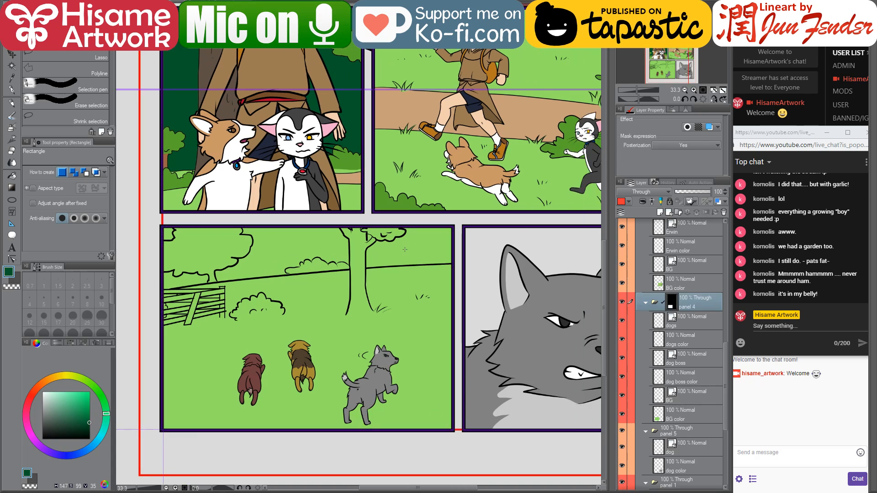
pyautogui.moveTo(487, 288); pyautogui.dragTo(410, 271)
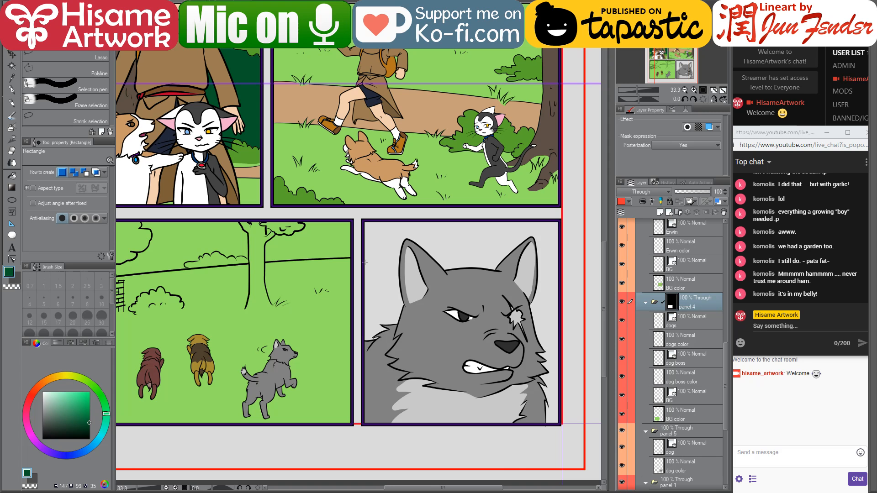
# Mask the panel 5 folder with a rectangular selection around the frame of the grey wolf close-up
pyautogui.scroll(-3, 643, 428)
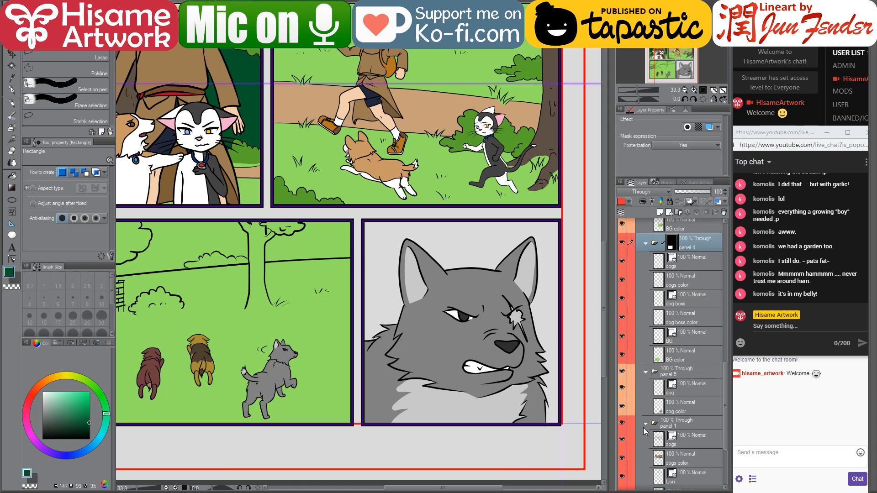
pyautogui.click(690, 373)
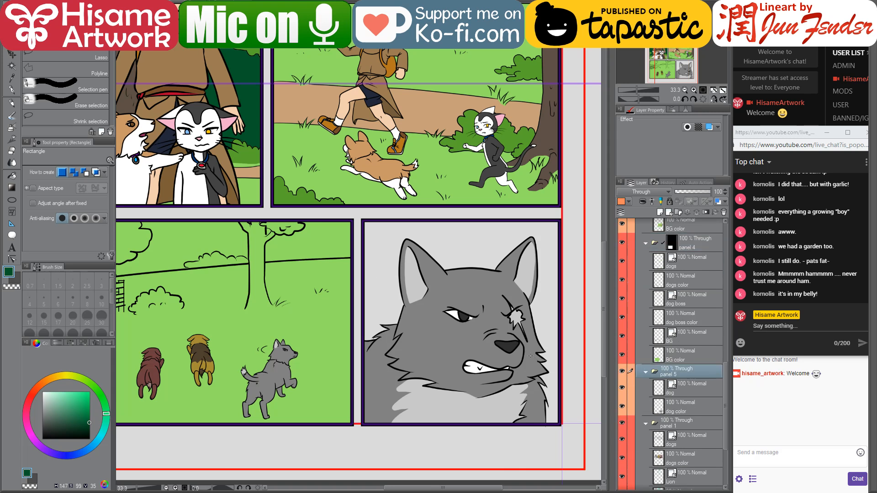
pyautogui.moveTo(511, 337); pyautogui.dragTo(495, 331)
pyautogui.scroll(1, 495, 331)
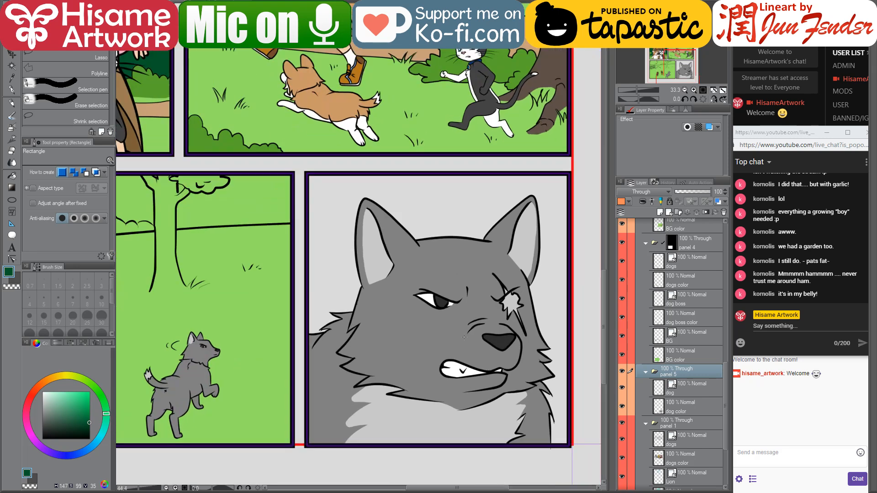
pyautogui.moveTo(486, 274); pyautogui.dragTo(440, 264)
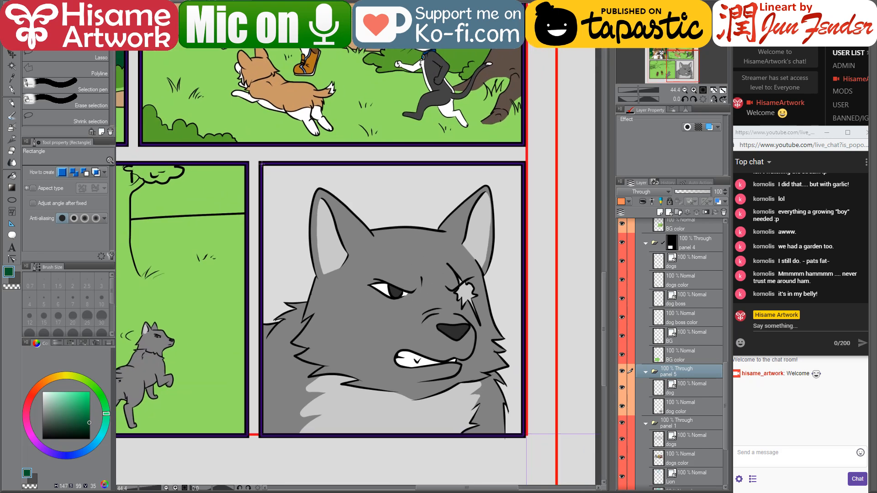
pyautogui.moveTo(261, 165); pyautogui.dragTo(525, 437)
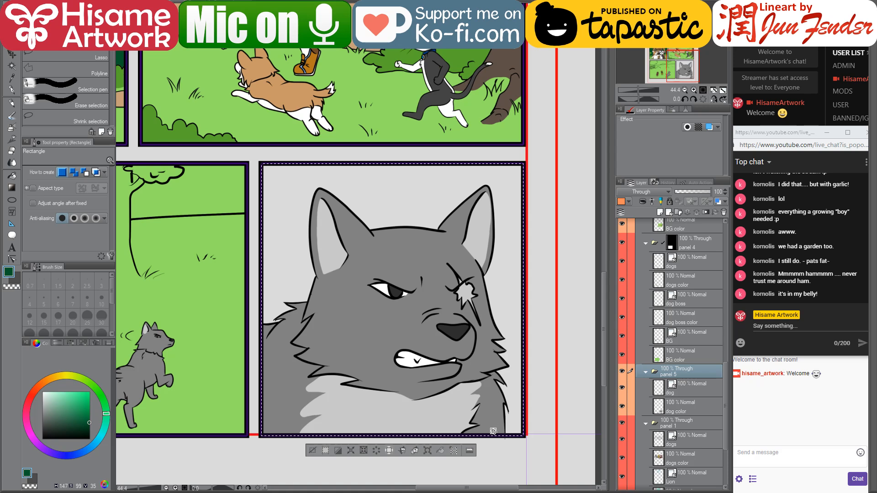
pyautogui.moveTo(476, 311); pyautogui.dragTo(505, 323)
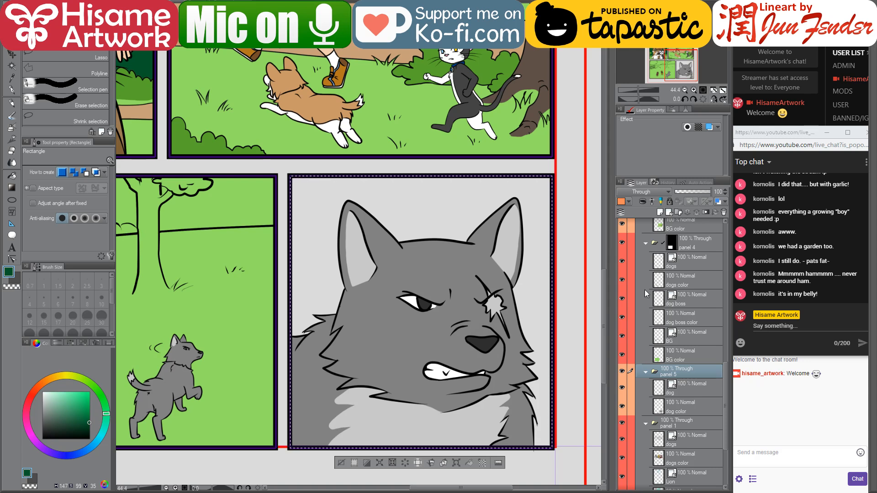
pyautogui.click(706, 212)
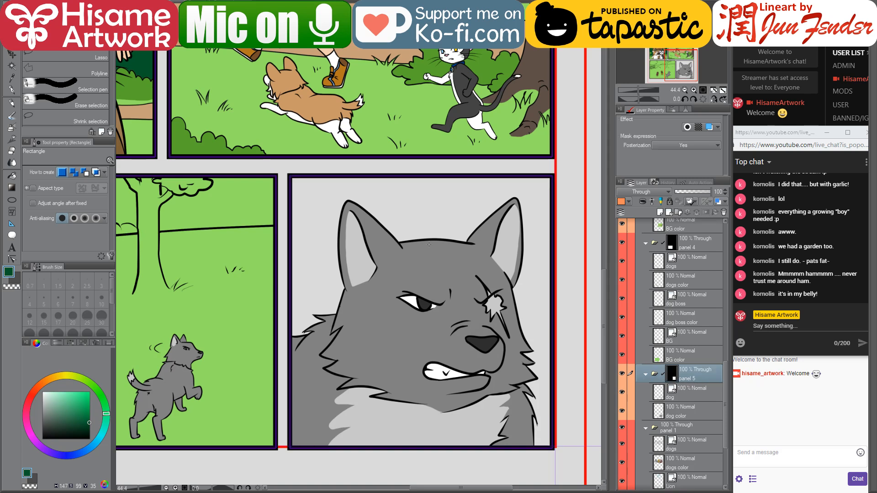
# Add a new raster layer named bg beneath the dog color layer in the panel 5 folder
pyautogui.click(680, 417)
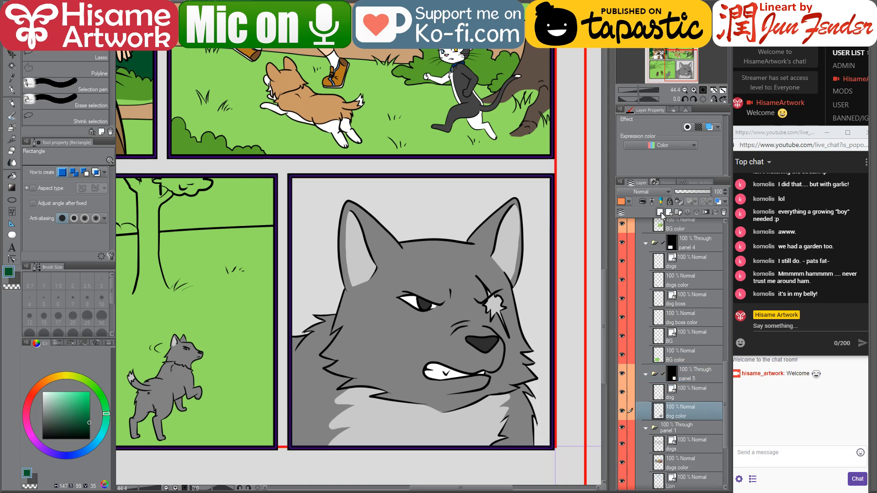
pyautogui.click(660, 212)
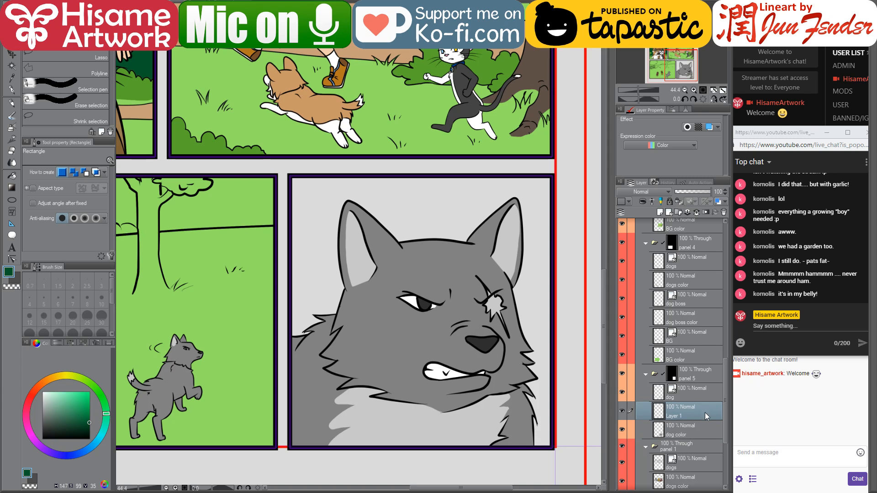
pyautogui.moveTo(705, 412); pyautogui.dragTo(705, 434)
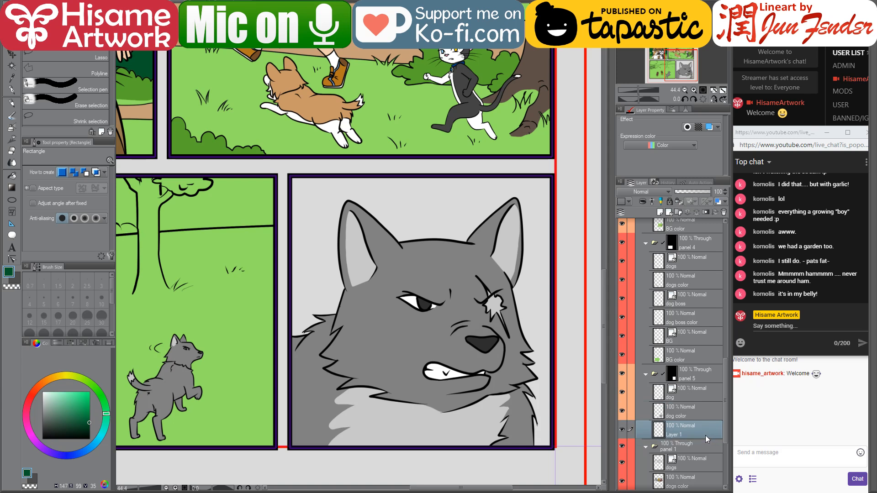
pyautogui.doubleClick(675, 436)
pyautogui.write('bg')
pyautogui.press('Return')
# Load panel 5's mask as a selection, fill the bg layer with panel 4's light grass green using the G-pen at size 500, and deselect
pyautogui.click(12, 90)
pyautogui.keyDown('alt'); pyautogui.click(249, 243); pyautogui.keyUp('alt')
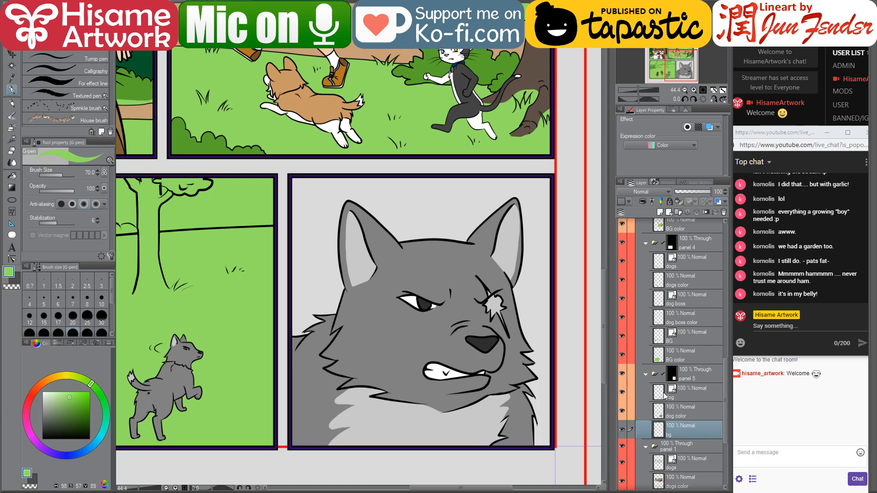
pyautogui.keyDown('ctrl'); pyautogui.click(672, 373); pyautogui.keyUp('ctrl')
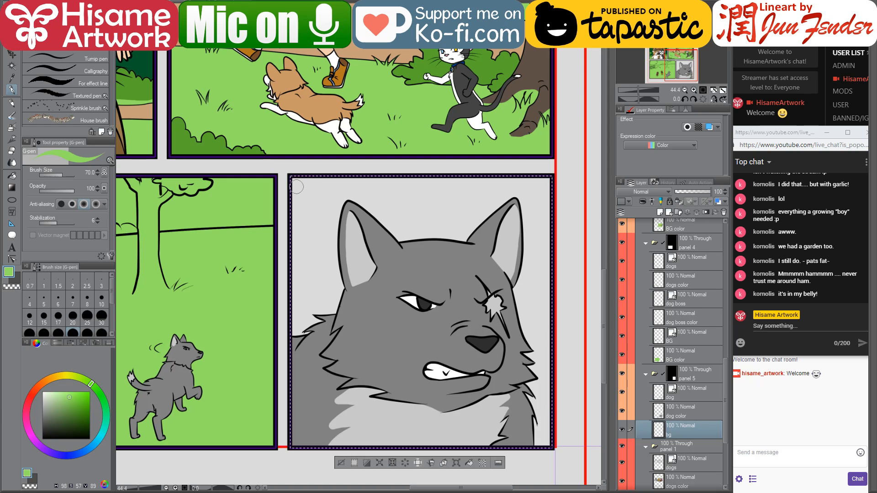
pyautogui.press(']')
pyautogui.press(']')
pyautogui.press(']')
pyautogui.press(']')
pyautogui.press(']')
pyautogui.press(']')
pyautogui.press(']')
pyautogui.press(']')
pyautogui.press(']')
pyautogui.press(']')
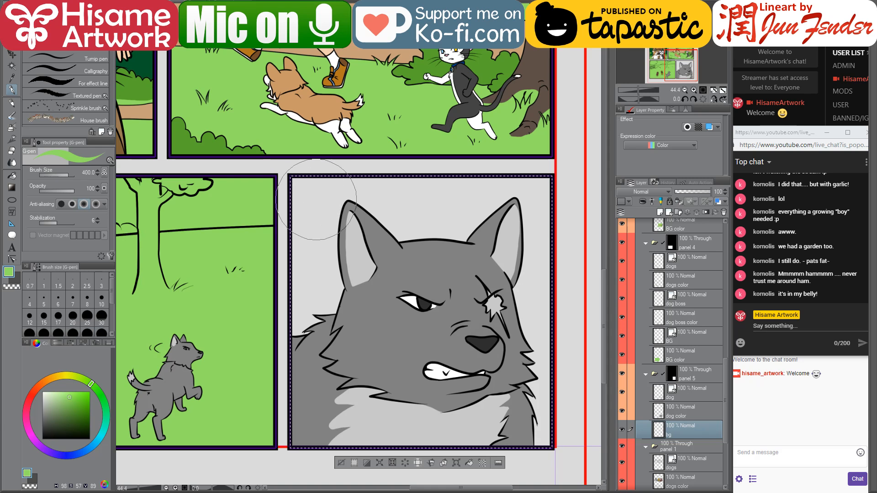
pyautogui.press(']')
pyautogui.moveTo(316, 199)
pyautogui.mouseDown()
pyautogui.moveTo(316, 349)
pyautogui.moveTo(376, 183)
pyautogui.moveTo(410, 311)
pyautogui.moveTo(479, 176)
pyautogui.moveTo(550, 338)
pyautogui.moveTo(543, 439)
pyautogui.mouseUp()
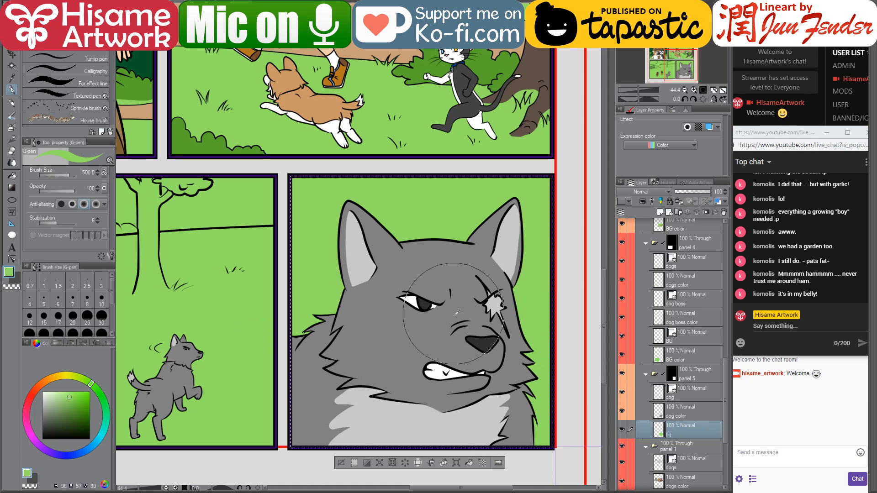
pyautogui.scroll(-5, 452, 304)
pyautogui.hotkey('ctrl', 'd')
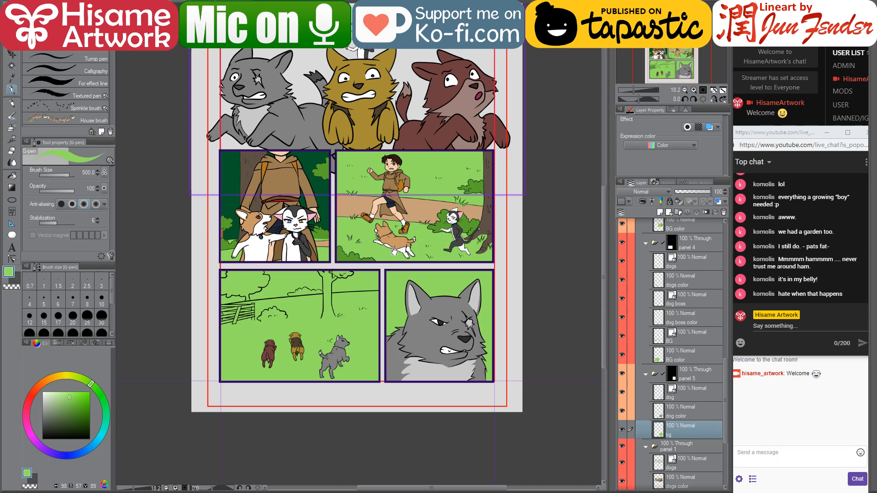
# Sample a light brown using the finished page_103 as reference, and make panel 4's BG color layer active on the comic page
pyautogui.moveTo(393, 251)
pyautogui.mouseDown()
pyautogui.moveTo(412, 310)
pyautogui.moveTo(406, 305)
pyautogui.mouseUp()
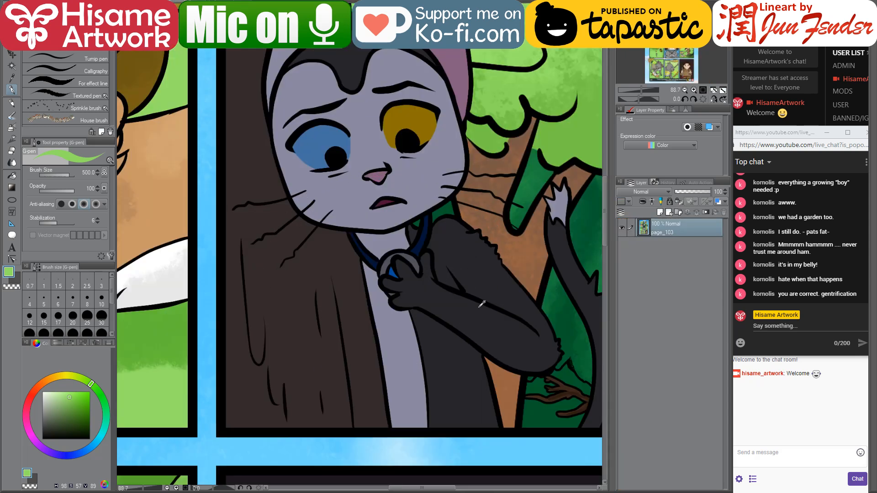
pyautogui.scroll(-3, 329, 264)
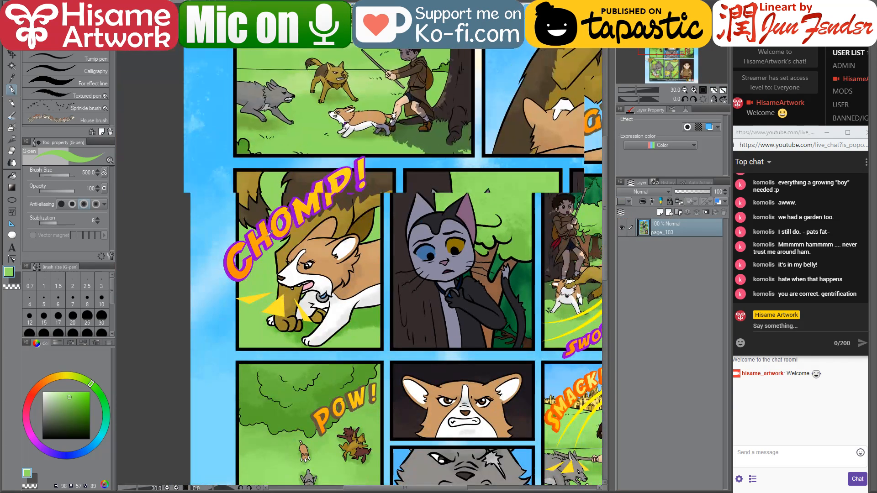
pyautogui.scroll(5, 271, 232)
pyautogui.keyDown('alt'); pyautogui.click(280, 264); pyautogui.keyUp('alt')
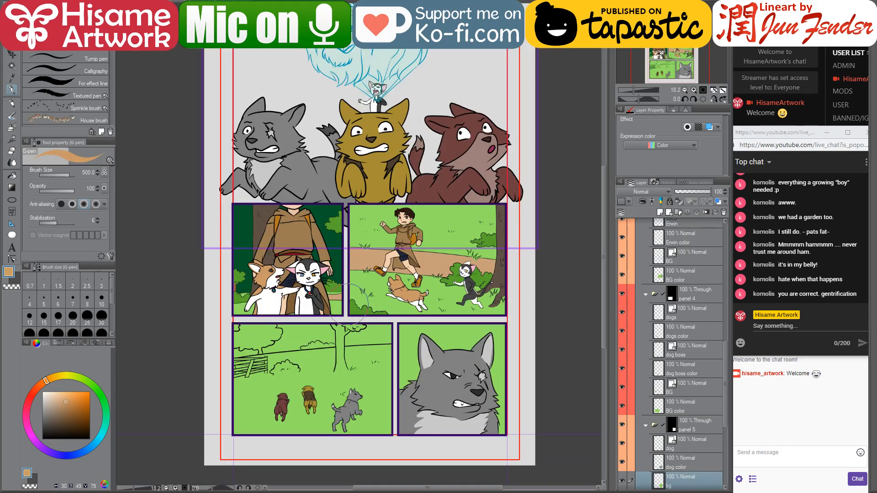
pyautogui.scroll(5, 359, 353)
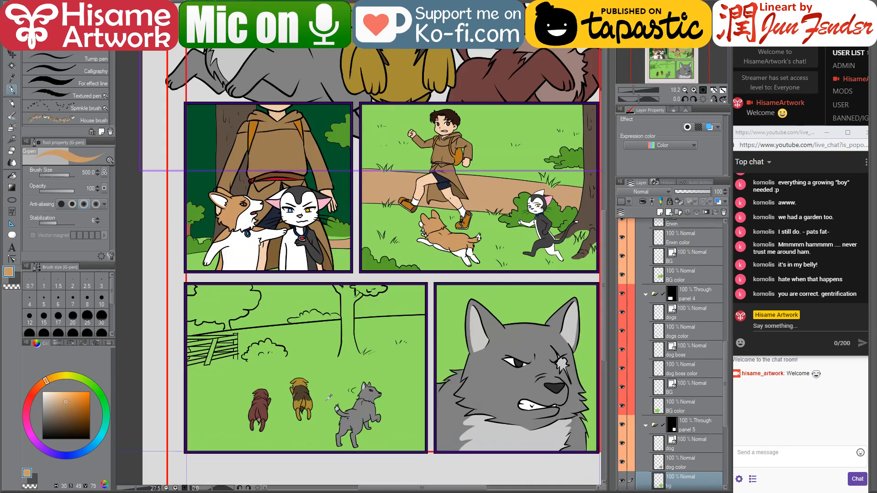
pyautogui.hotkey('alt', 'v')
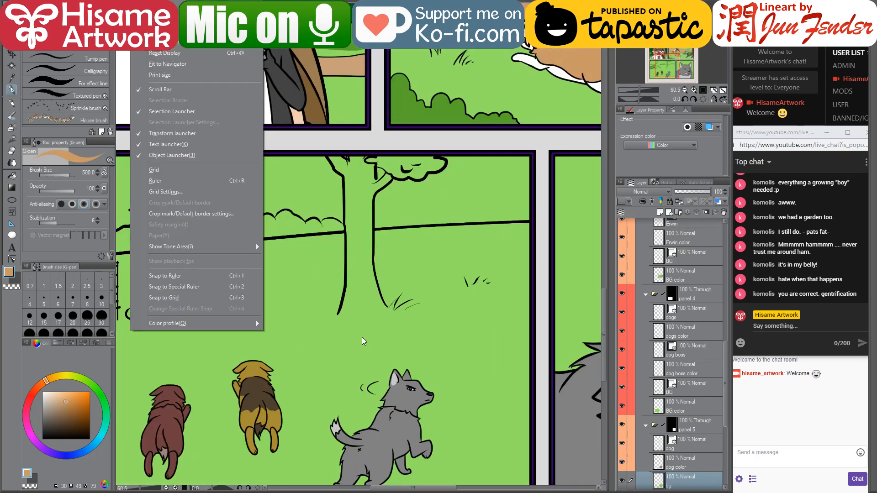
pyautogui.press('Escape')
pyautogui.press('r')
pyautogui.keyDown('ctrl'); pyautogui.keyDown('shift'); pyautogui.click(365, 336); pyautogui.keyUp('shift'); pyautogui.keyUp('ctrl')
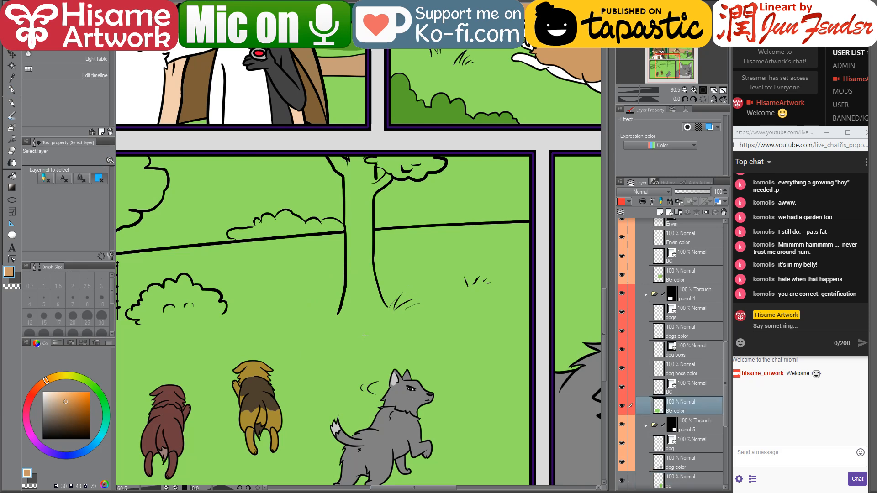
# Adjust the end of the short left branch line at the top of panel 4's tree on the BG layer with the Control point tool
pyautogui.scroll(2, 350, 224)
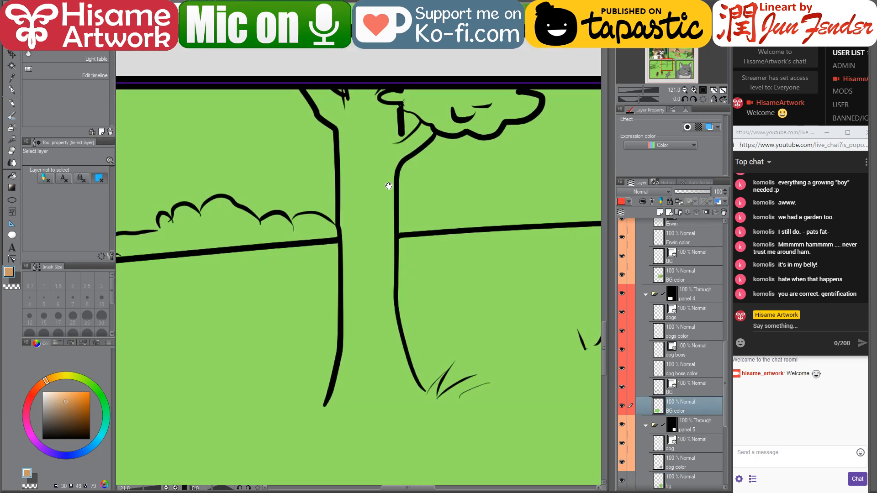
pyautogui.moveTo(389, 185); pyautogui.dragTo(369, 225)
pyautogui.click(12, 259)
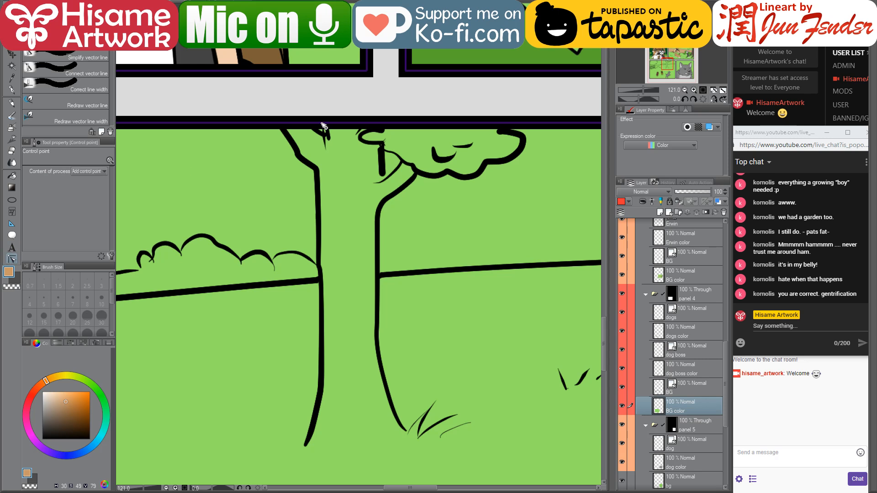
pyautogui.keyDown('ctrl'); pyautogui.keyDown('shift'); pyautogui.click(326, 148); pyautogui.keyUp('shift'); pyautogui.keyUp('ctrl')
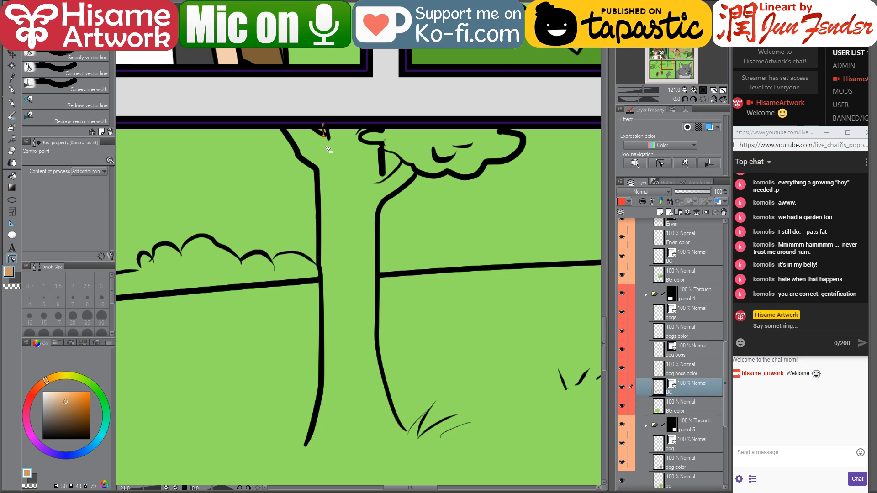
pyautogui.moveTo(329, 139); pyautogui.dragTo(323, 135)
# Reshape the right branch lines of panel 4's tree with the Control point tool so they meet at the fork beside the foliage
pyautogui.scroll(3, 385, 174)
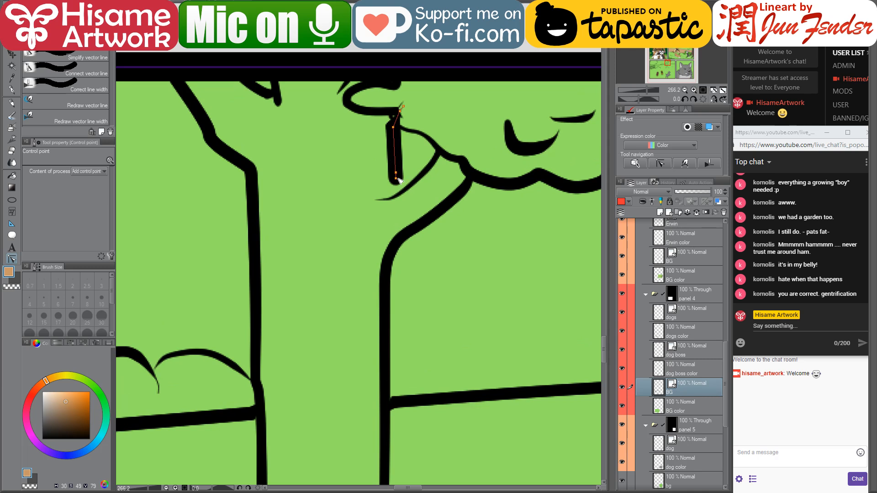
pyautogui.moveTo(396, 178)
pyautogui.mouseDown()
pyautogui.moveTo(389, 195)
pyautogui.moveTo(401, 192)
pyautogui.mouseUp()
pyautogui.keyDown('alt'); pyautogui.click(403, 191); pyautogui.keyUp('alt')
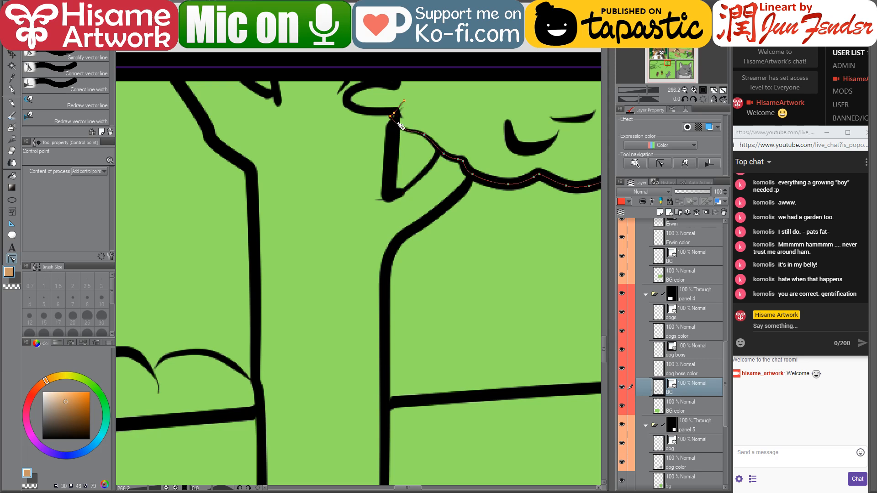
pyautogui.moveTo(393, 127)
pyautogui.mouseDown()
pyautogui.moveTo(393, 110)
pyautogui.moveTo(393, 118)
pyautogui.mouseUp()
pyautogui.keyDown('alt'); pyautogui.click(404, 107); pyautogui.keyUp('alt')
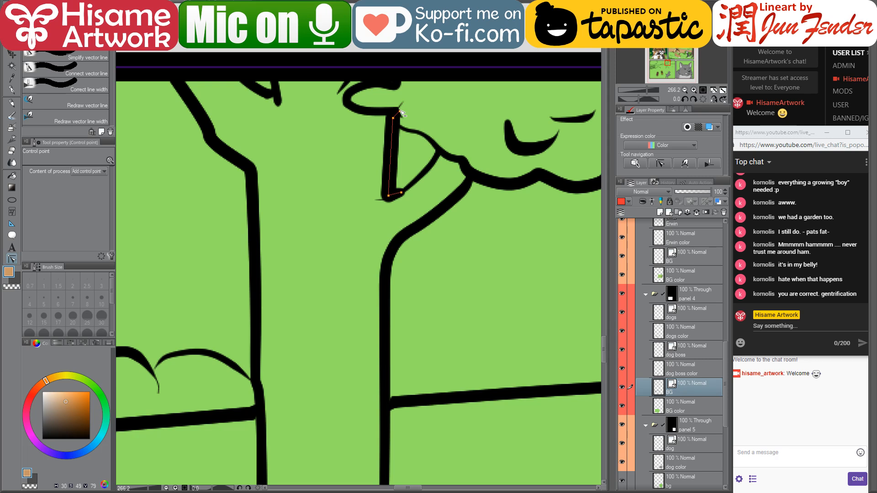
pyautogui.click(399, 110)
pyautogui.click(386, 196)
pyautogui.click(375, 201)
pyautogui.scroll(-6, 450, 255)
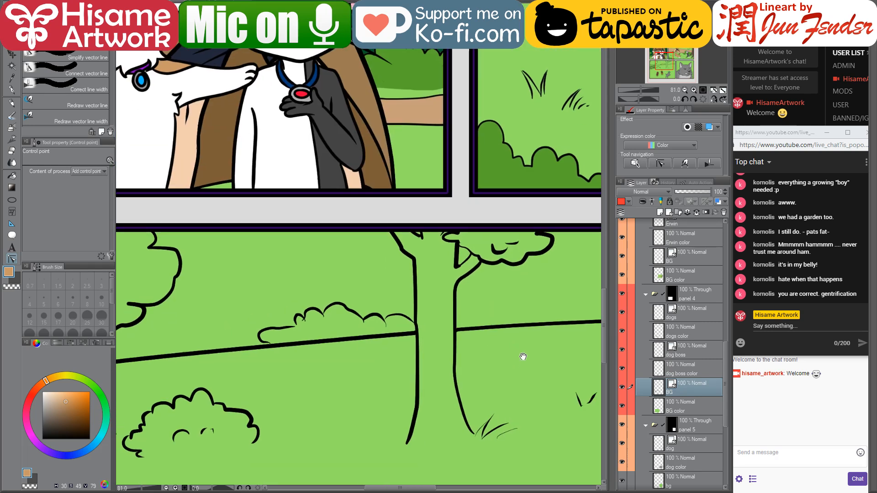
# Set the G-pen to brush size 40 for colouring panel 4's tree trunk
pyautogui.scroll(-1, 523, 357)
pyautogui.scroll(3, 383, 174)
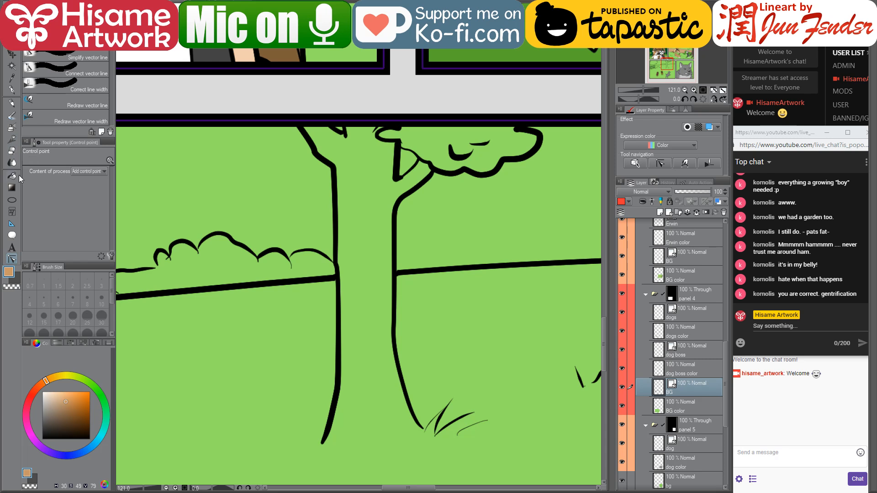
pyautogui.click(12, 90)
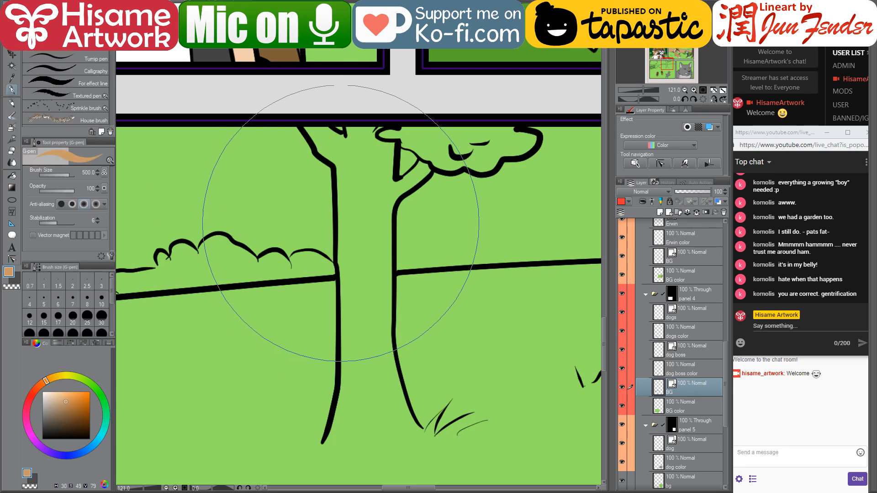
pyautogui.press('[')
pyautogui.press('[')
pyautogui.press('[')
pyautogui.press('[')
pyautogui.press('[')
pyautogui.press('[')
pyautogui.press('[')
pyautogui.press('[')
pyautogui.press('[')
pyautogui.press('[')
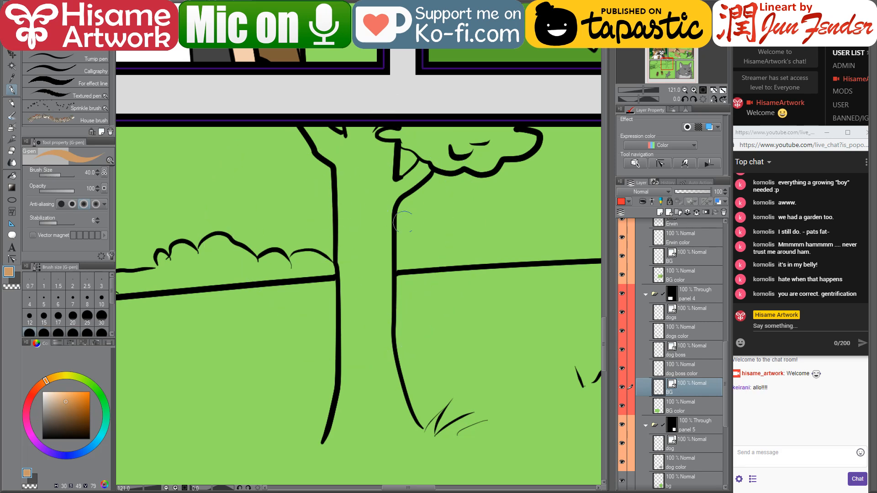
# Switch to the Twitch stream chat and send the messages "Hiii XD", "welcome" and "can you hera me ok?"
pyautogui.click(799, 457)
pyautogui.write('H')
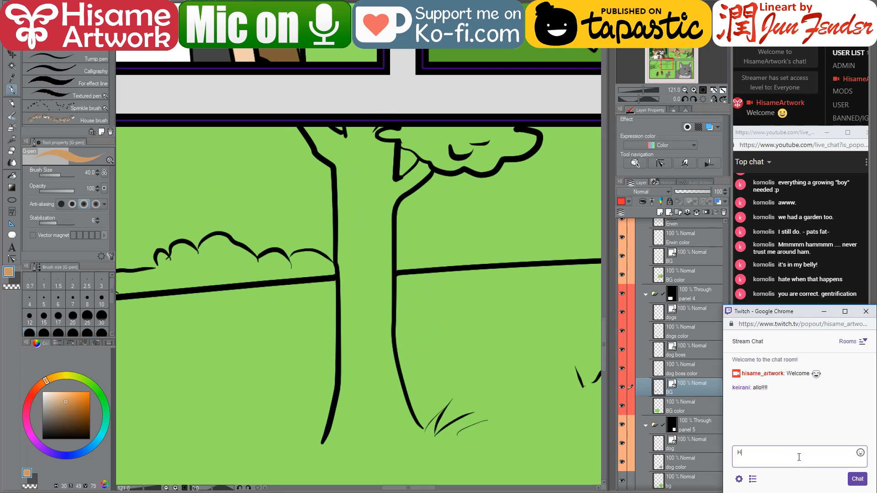
pyautogui.write('iii XD')
pyautogui.press('Return')
pyautogui.write('welcome')
pyautogui.press('Return')
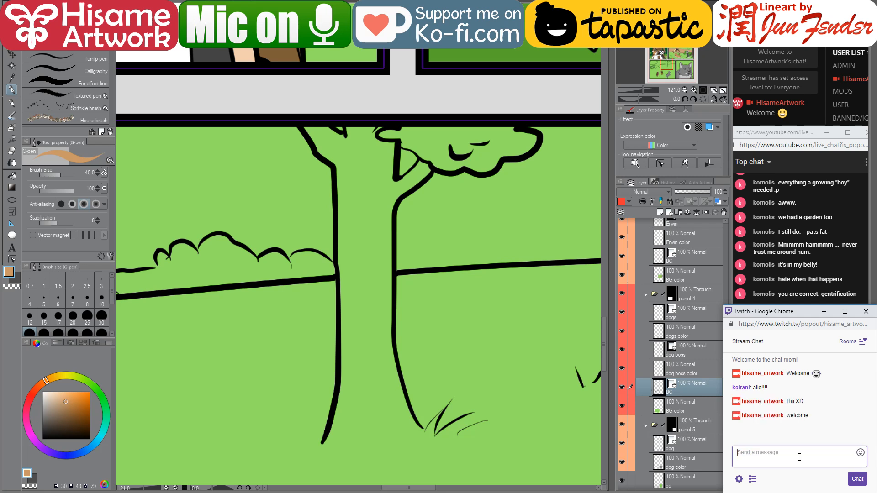
pyautogui.write('can you hera')
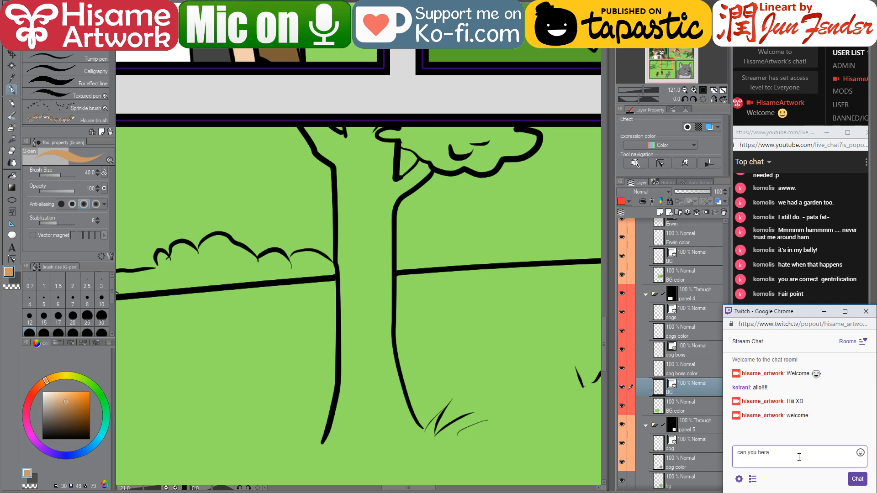
pyautogui.write(' me ok?')
pyautogui.press('Return')
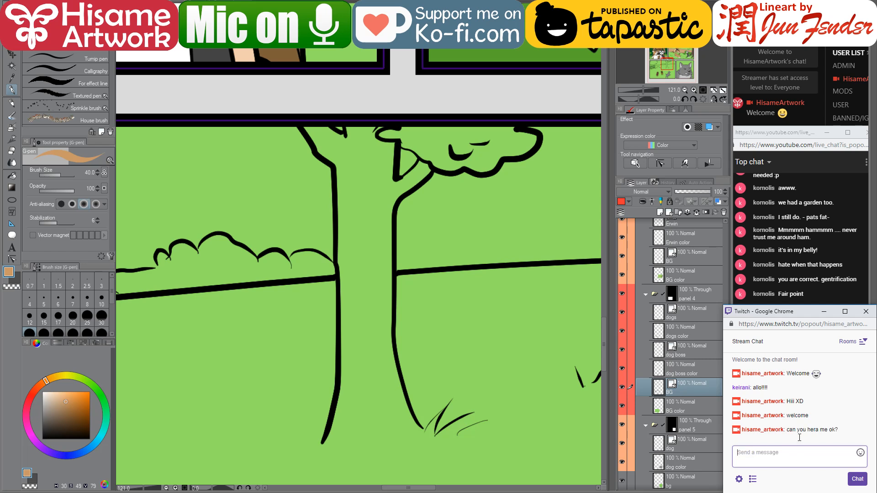
# Move the YouTube live chat window up until its message field shows above the Twitch chat, and return to the comic page canvas
pyautogui.moveTo(799, 133); pyautogui.dragTo(798, 106)
pyautogui.click(364, 246)
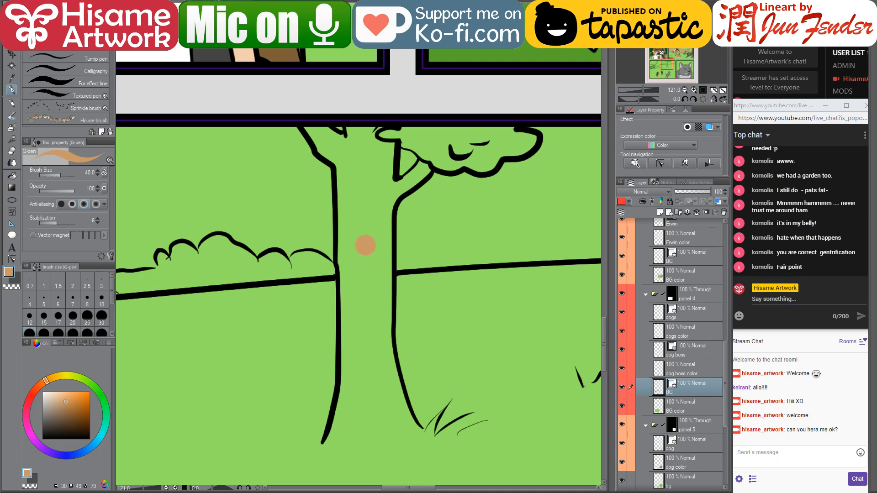
# Look through the other open comic pages and compare their background colouring with panel 4's uncoloured tree
pyautogui.hotkey('ctrl', 'Tab')
pyautogui.scroll(-6, 425, 325)
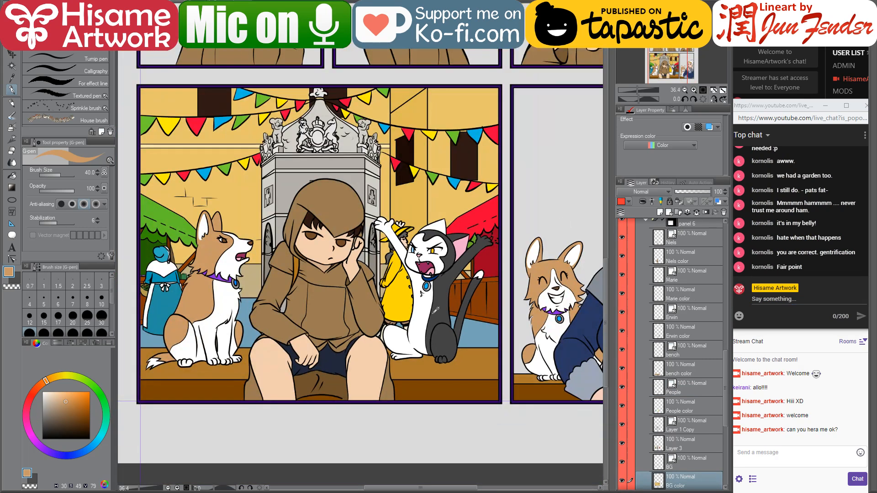
pyautogui.scroll(2, 202, 127)
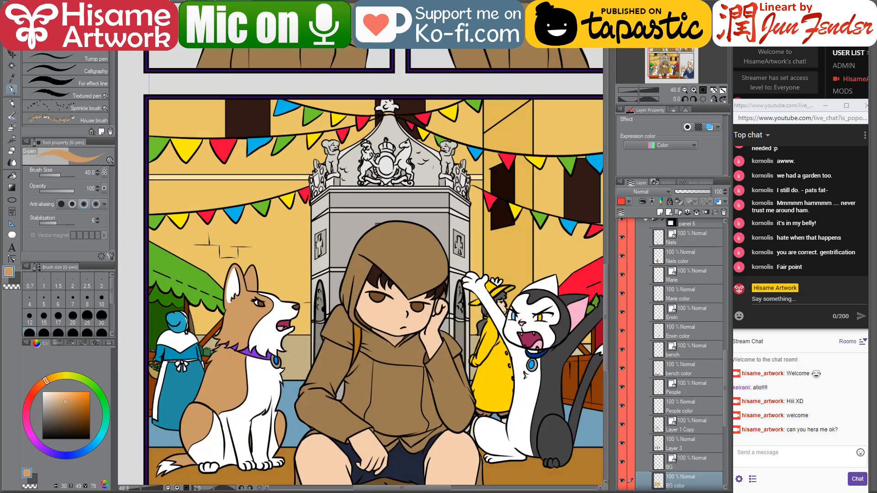
pyautogui.hotkey('ctrl', 'Tab')
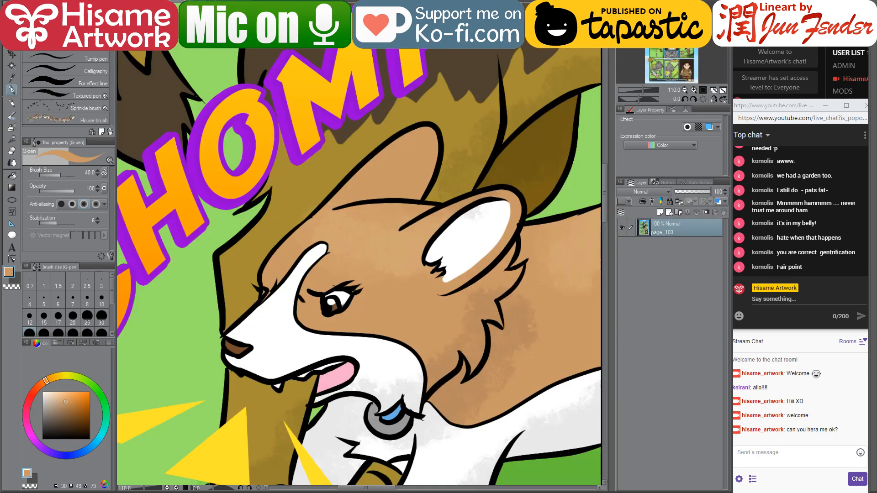
pyautogui.hotkey('ctrl', 'Tab')
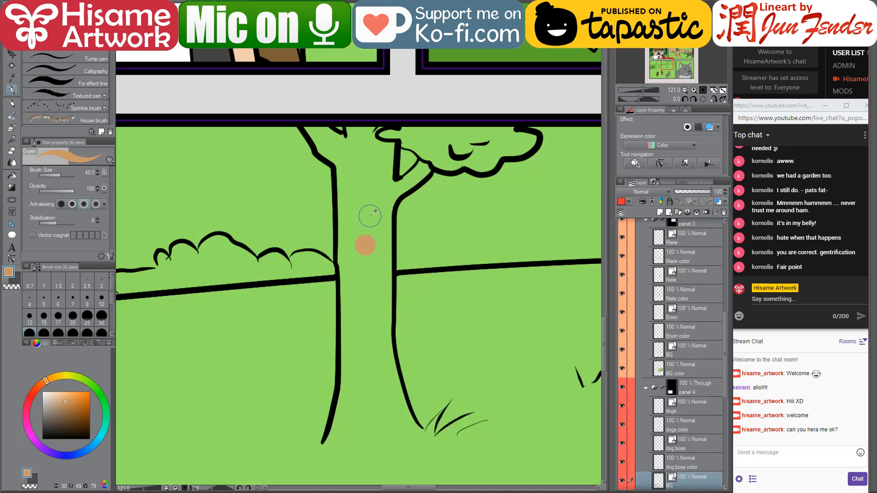
pyautogui.scroll(-2, 368, 233)
pyautogui.scroll(-4, 397, 278)
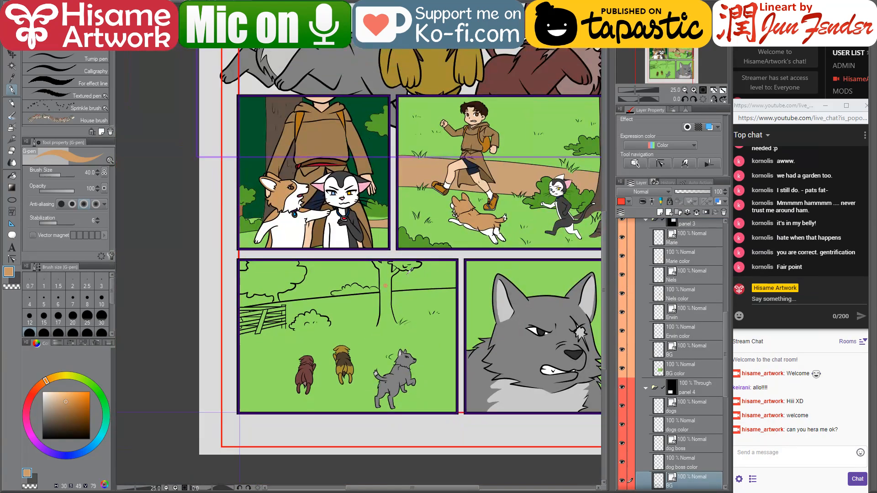
pyautogui.scroll(3, 415, 152)
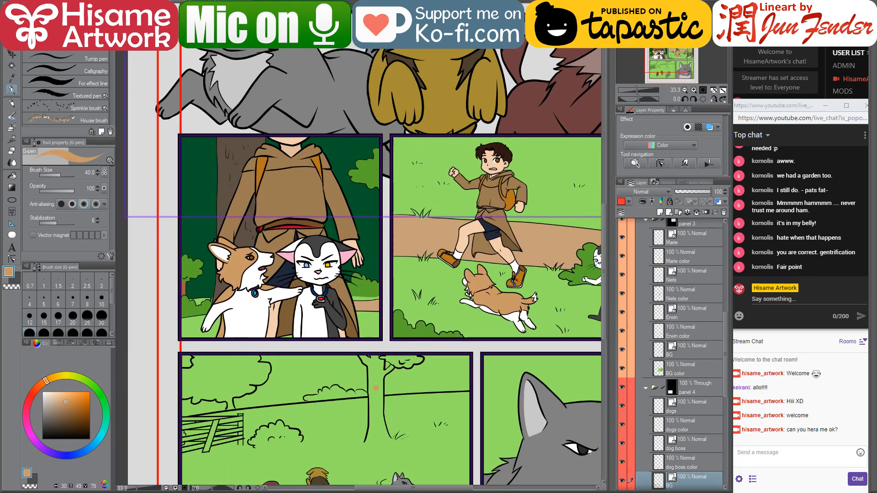
# Switch to page_103, widen the canvas area, and sample the brown of its tree trunks as the drawing colour
pyautogui.hotkey('ctrl', 'Tab')
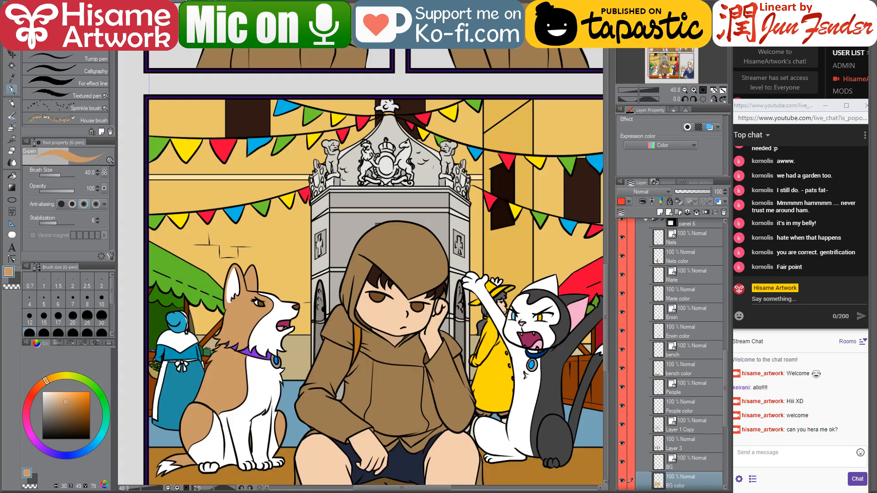
pyautogui.hotkey('ctrl', 'Tab')
pyautogui.scroll(-3, 373, 280)
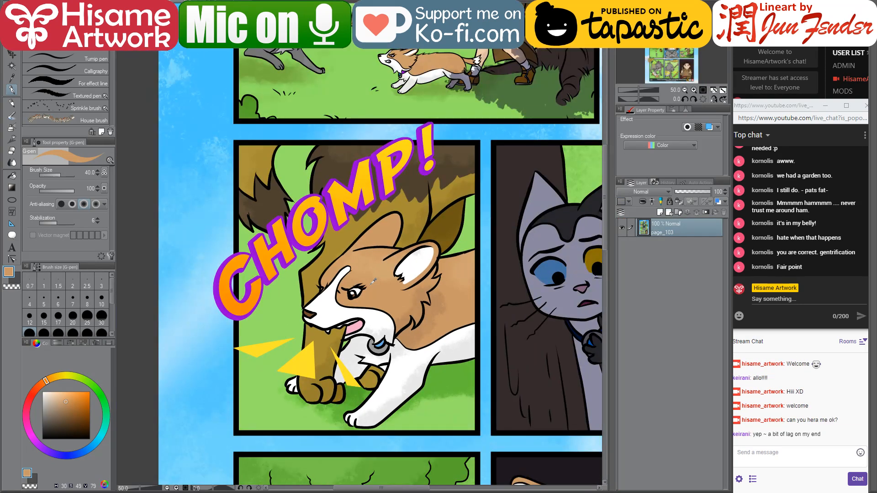
pyautogui.scroll(-1, 372, 282)
pyautogui.moveTo(507, 153); pyautogui.dragTo(390, 26)
pyautogui.moveTo(433, 278)
pyautogui.mouseDown()
pyautogui.moveTo(342, 252)
pyautogui.moveTo(307, 229)
pyautogui.moveTo(338, 203)
pyautogui.moveTo(338, 250)
pyautogui.mouseUp()
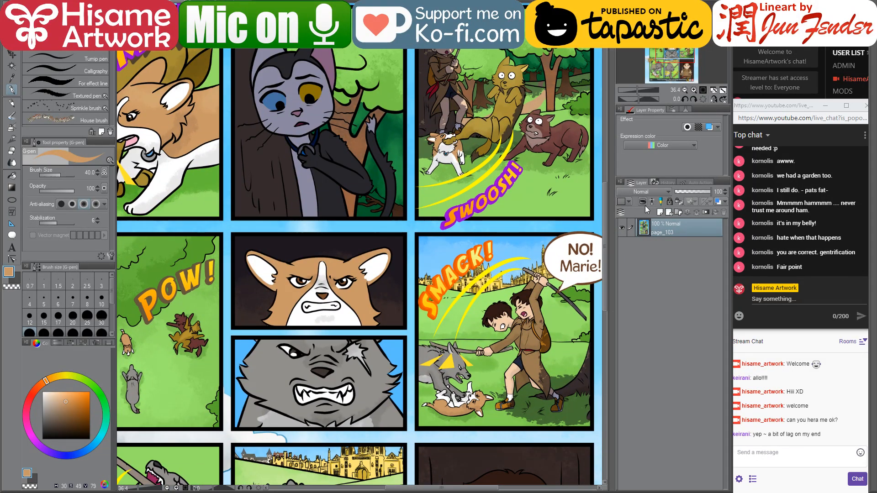
pyautogui.moveTo(614, 217); pyautogui.dragTo(655, 215)
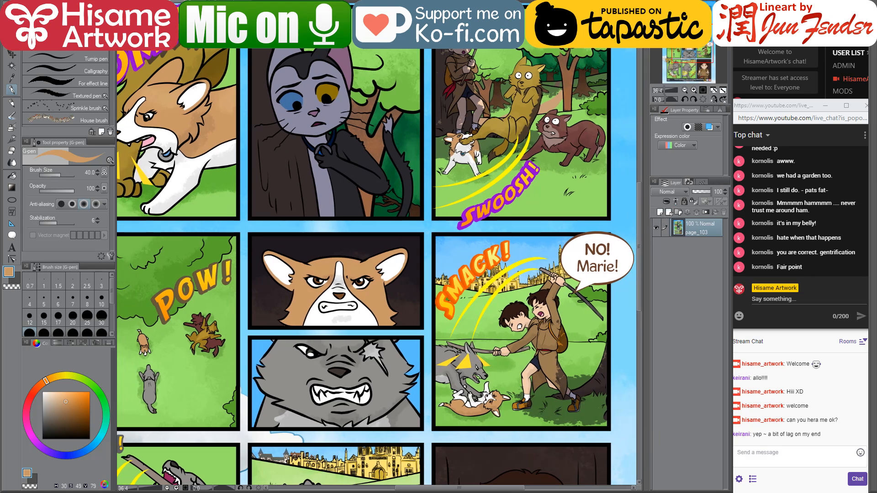
pyautogui.scroll(3, 592, 109)
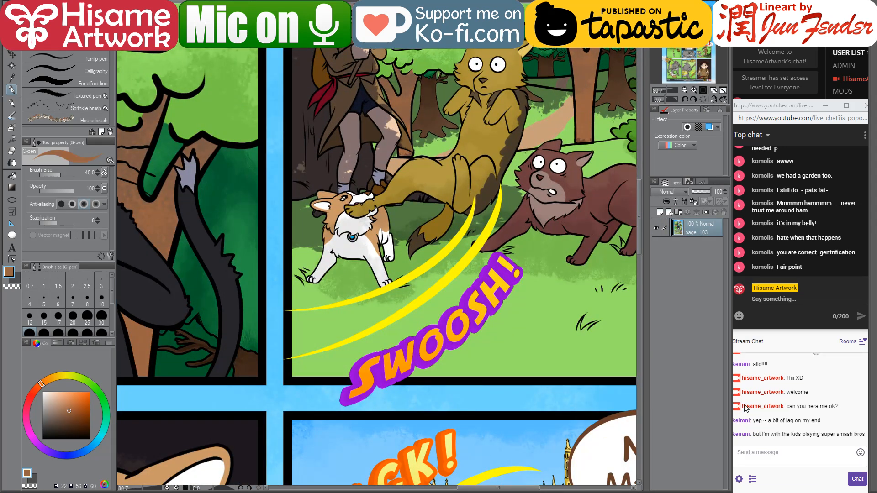
pyautogui.click(756, 453)
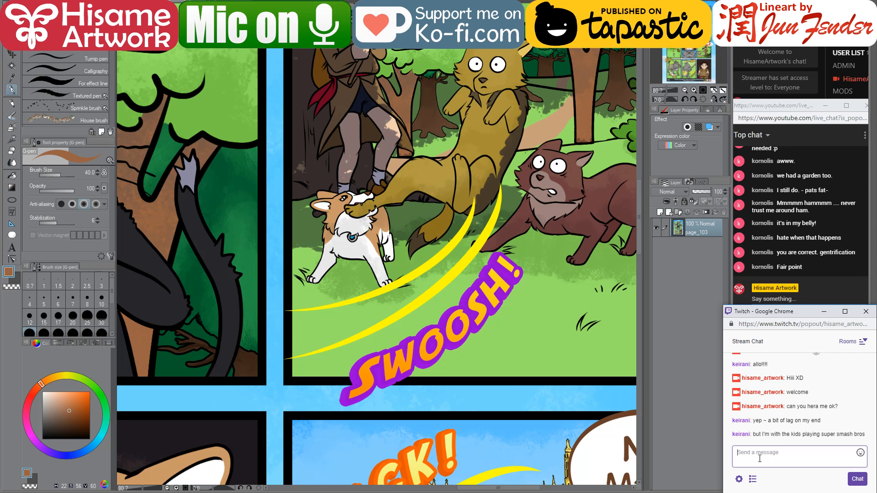
pyautogui.click(220, 1)
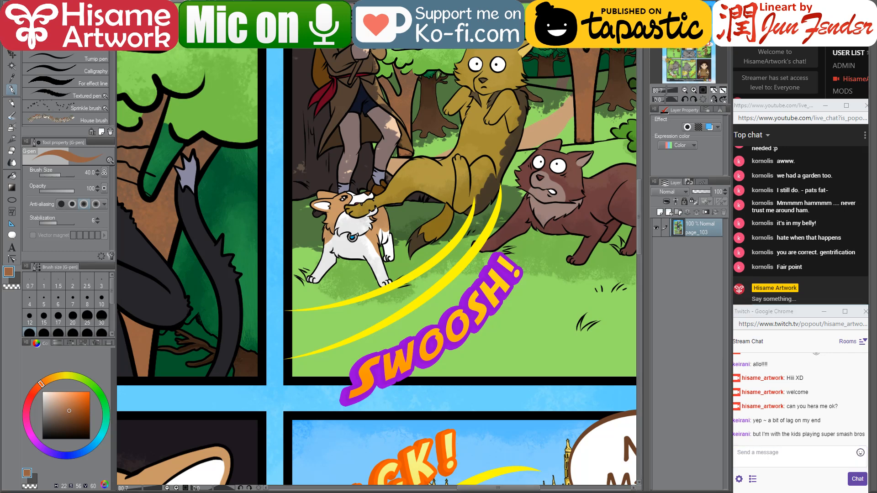
# Try to paint panel 4's tree trunk brown with the G-pen on the BG line layer
pyautogui.scroll(4, 372, 426)
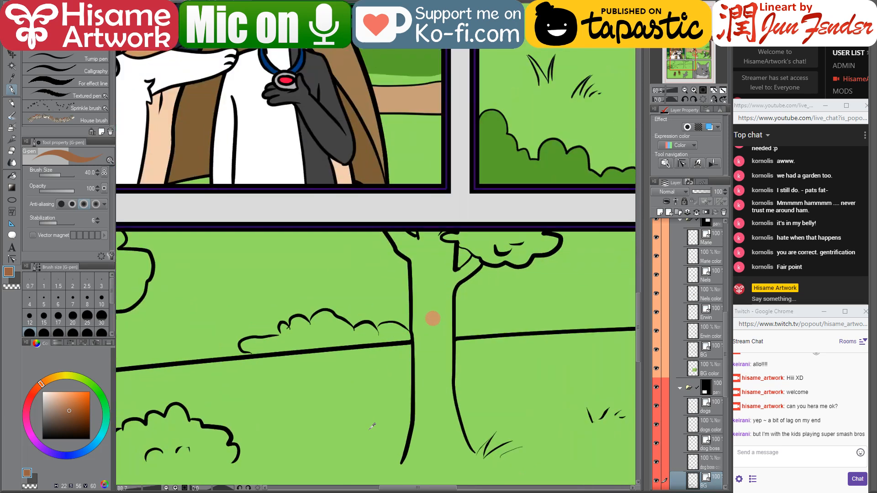
pyautogui.scroll(1, 370, 429)
pyautogui.moveTo(421, 243)
pyautogui.mouseDown()
pyautogui.moveTo(346, 290)
pyautogui.moveTo(348, 214)
pyautogui.mouseUp()
pyautogui.scroll(3, 348, 214)
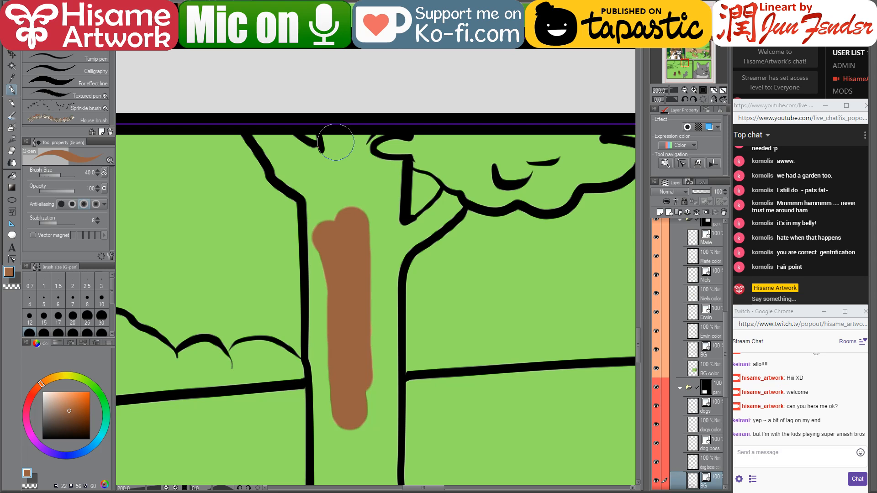
pyautogui.moveTo(336, 142)
pyautogui.mouseDown()
pyautogui.moveTo(360, 246)
pyautogui.moveTo(356, 146)
pyautogui.moveTo(352, 187)
pyautogui.moveTo(352, 174)
pyautogui.mouseUp()
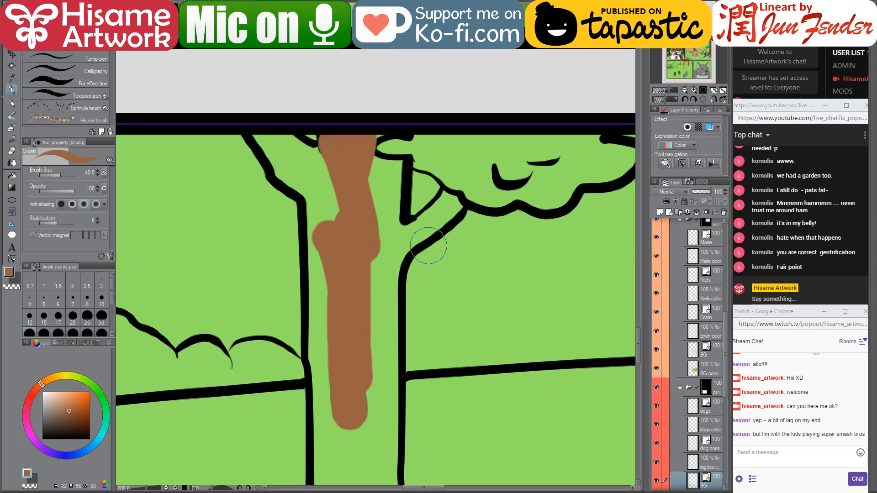
pyautogui.scroll(-5, 695, 365)
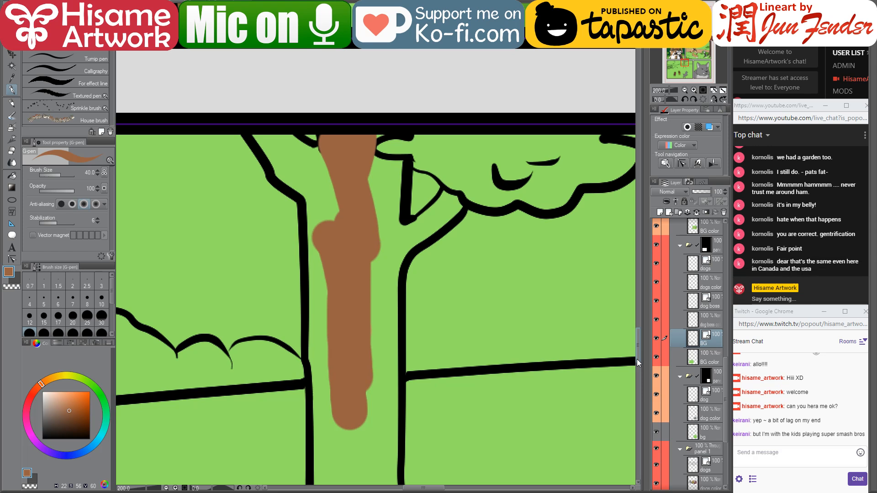
# Switch to OBS to check the stream status, and read the new messages in the Twitch chat
pyautogui.click(474, 491)
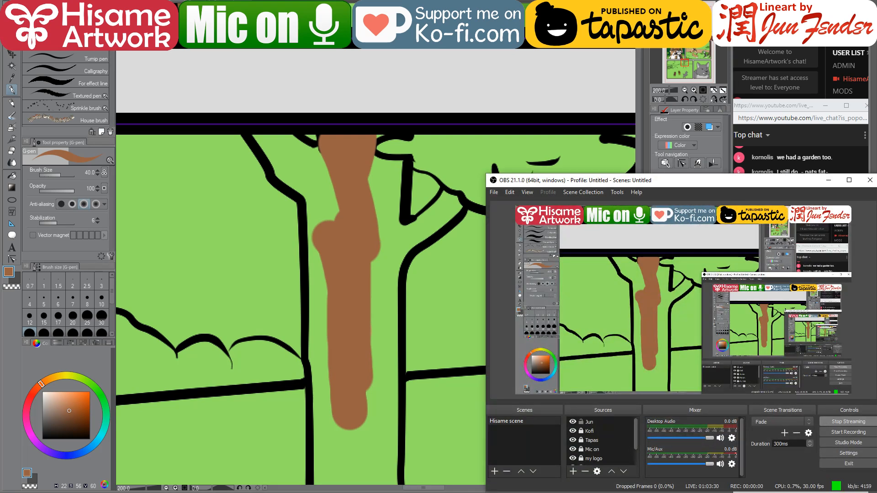
pyautogui.click(474, 491)
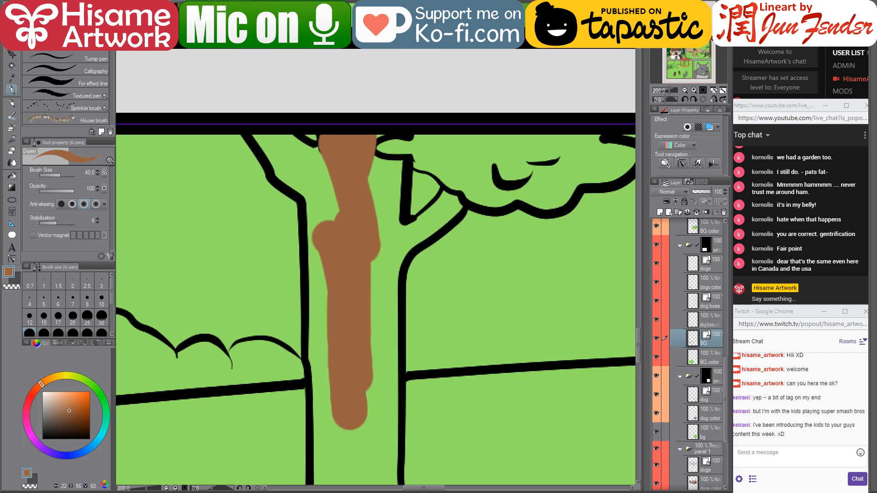
pyautogui.click(820, 464)
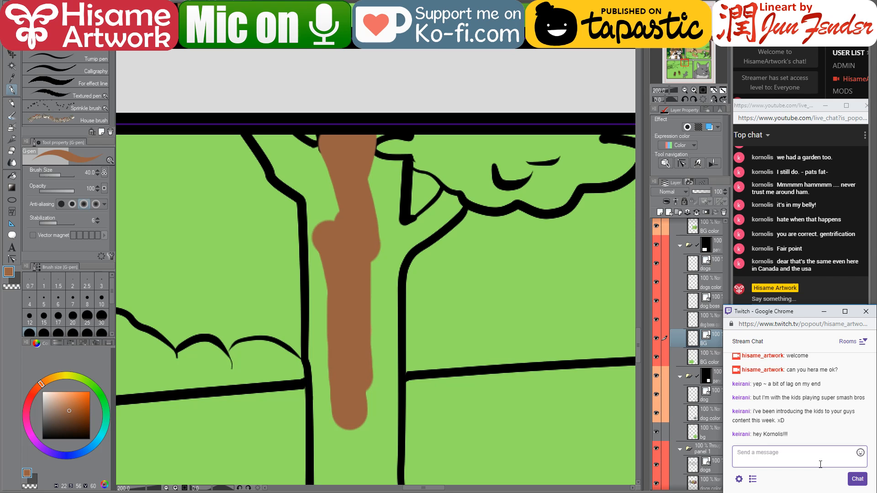
# Undo the brown strokes on panel 4's BG layer, and select the BG color layer, toggling its visibility to check its contents
pyautogui.click(695, 358)
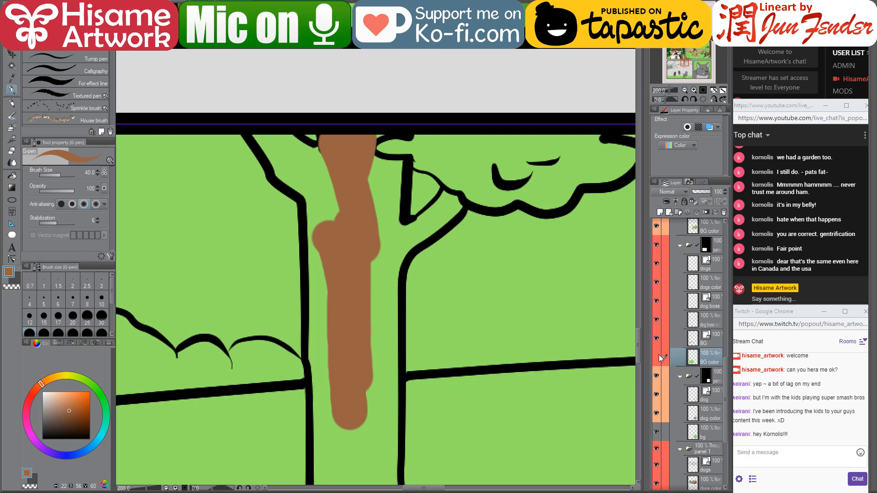
pyautogui.click(657, 356)
pyautogui.click(657, 355)
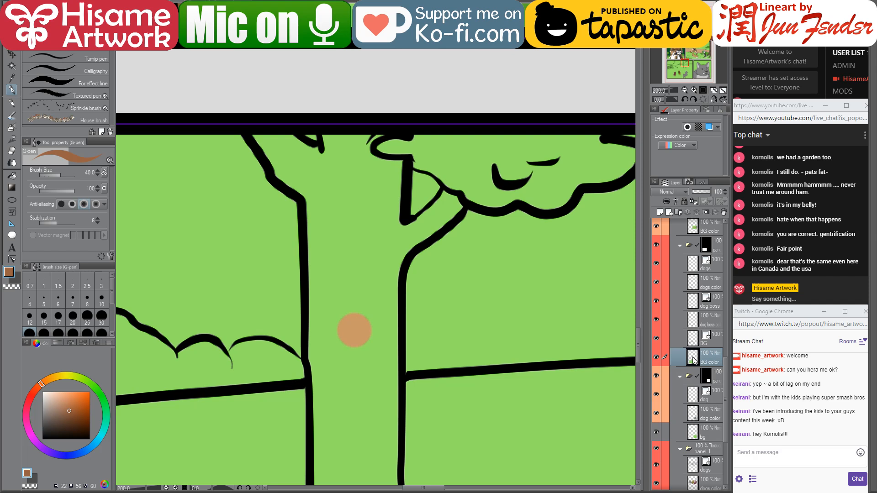
pyautogui.click(656, 355)
pyautogui.click(656, 354)
pyautogui.click(657, 355)
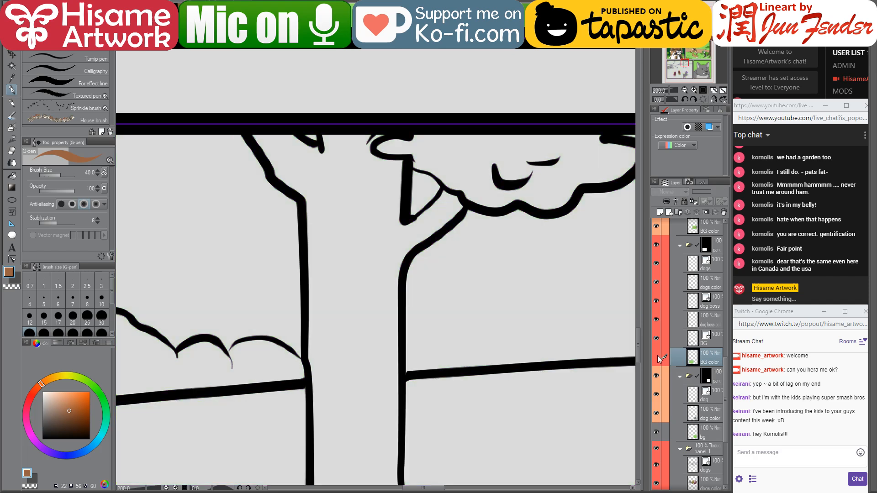
pyautogui.click(657, 356)
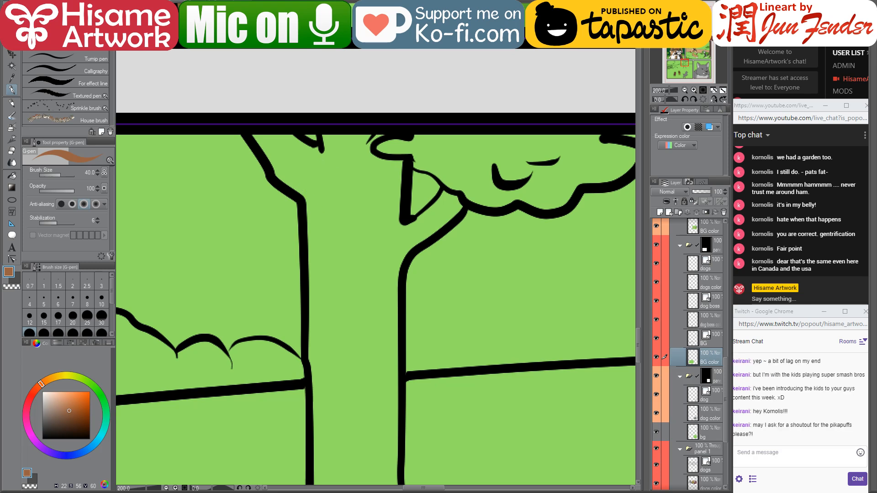
pyautogui.click(793, 454)
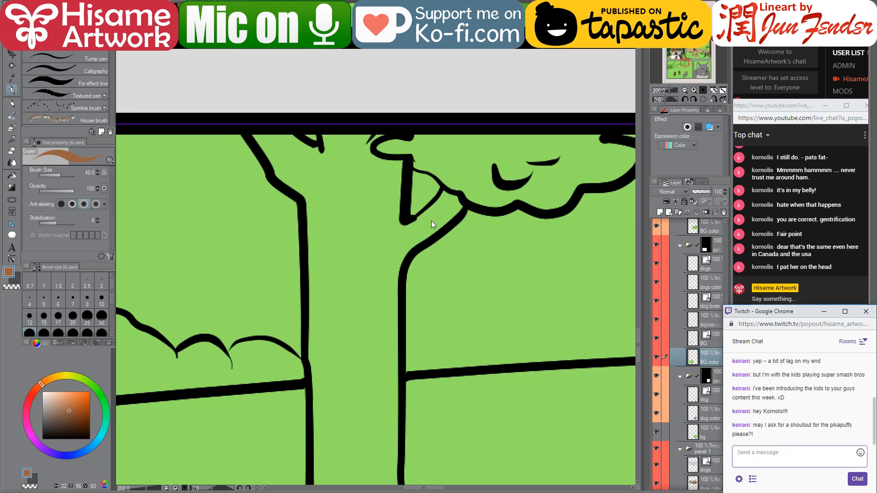
# Paint the top of panel 4's trunk brown between the branches on the BG color layer, with brush size 17 beside the foliage
pyautogui.click(324, 166)
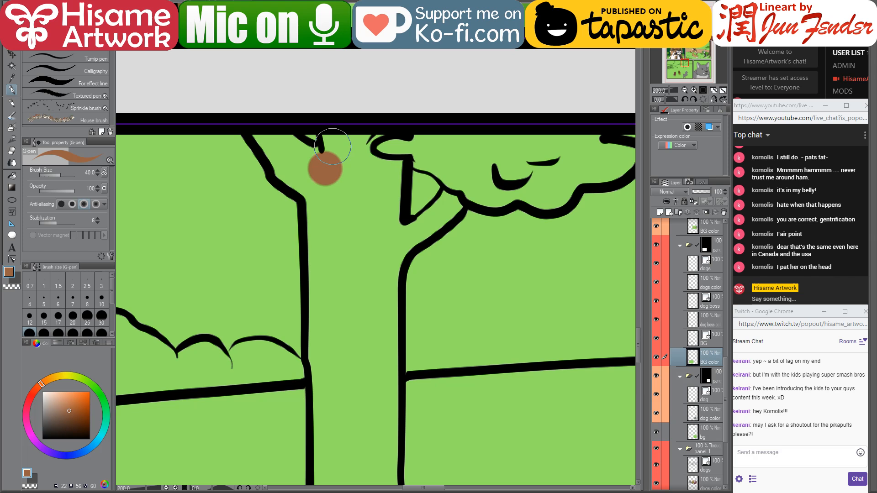
pyautogui.moveTo(333, 147)
pyautogui.mouseDown()
pyautogui.moveTo(342, 161)
pyautogui.moveTo(354, 142)
pyautogui.moveTo(360, 161)
pyautogui.mouseUp()
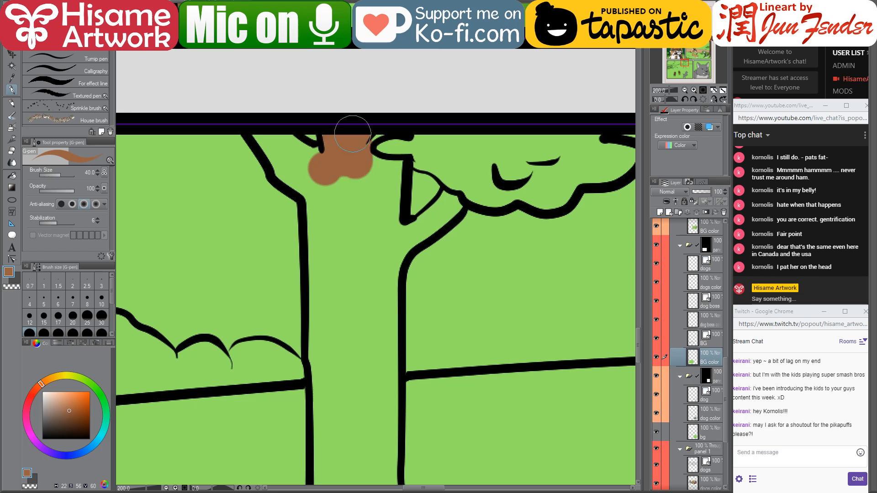
pyautogui.press('[')
pyautogui.press('[')
pyautogui.press('[')
pyautogui.press('[')
pyautogui.moveTo(373, 161); pyautogui.dragTo(398, 165)
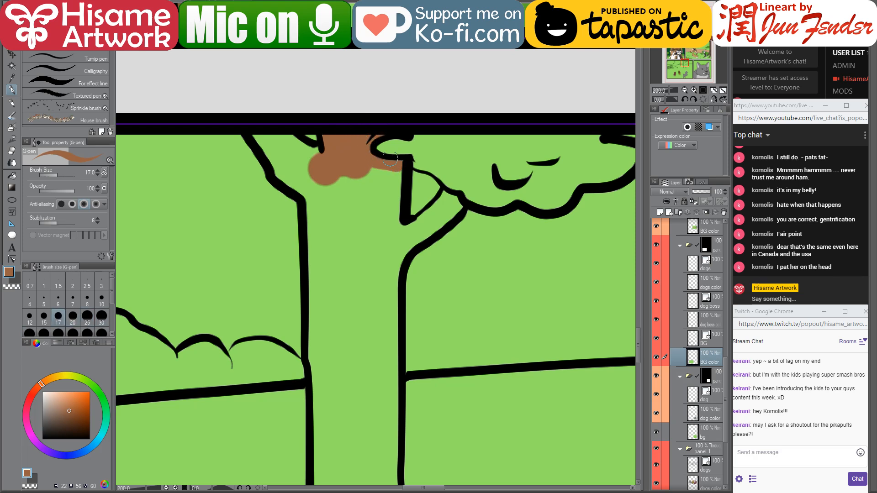
# Set the brush size to 25 and paint a straight brown strip along the trunk's right edge below the foliage
pyautogui.press(']')
pyautogui.press(']')
pyautogui.click(391, 173)
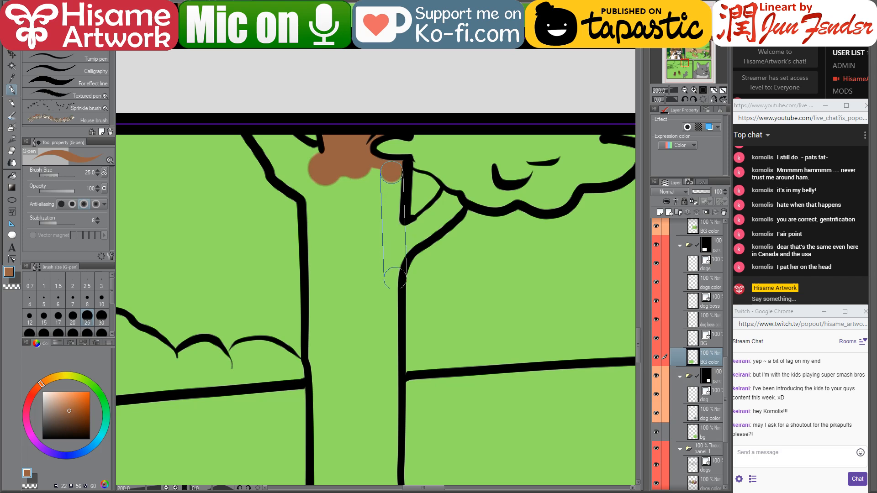
pyautogui.keyDown('shift'); pyautogui.click(392, 286); pyautogui.keyUp('shift')
# Paint the tree's left branch brown and continue the colour down along the trunk's left outline
pyautogui.moveTo(264, 136)
pyautogui.mouseDown()
pyautogui.moveTo(280, 170)
pyautogui.moveTo(321, 195)
pyautogui.mouseUp()
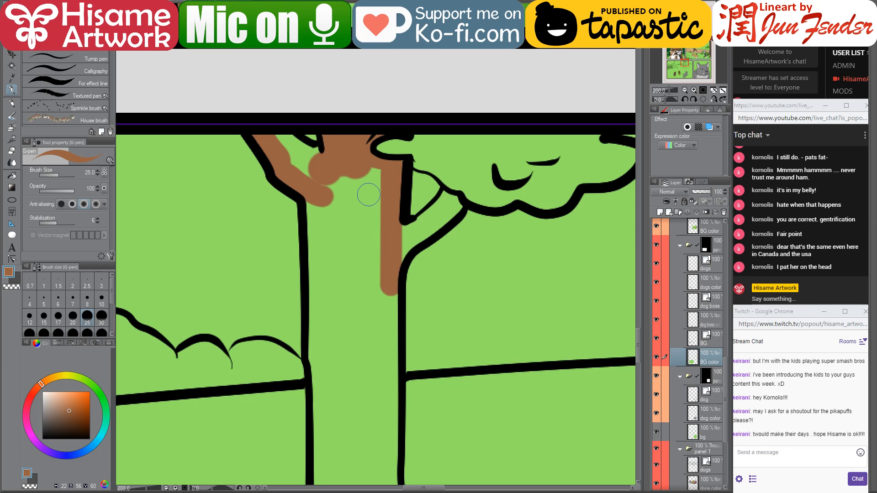
pyautogui.moveTo(263, 133)
pyautogui.mouseDown()
pyautogui.moveTo(302, 160)
pyautogui.moveTo(281, 143)
pyautogui.moveTo(327, 154)
pyautogui.moveTo(302, 174)
pyautogui.moveTo(366, 204)
pyautogui.moveTo(393, 191)
pyautogui.moveTo(372, 131)
pyautogui.mouseUp()
pyautogui.moveTo(297, 145); pyautogui.dragTo(300, 459)
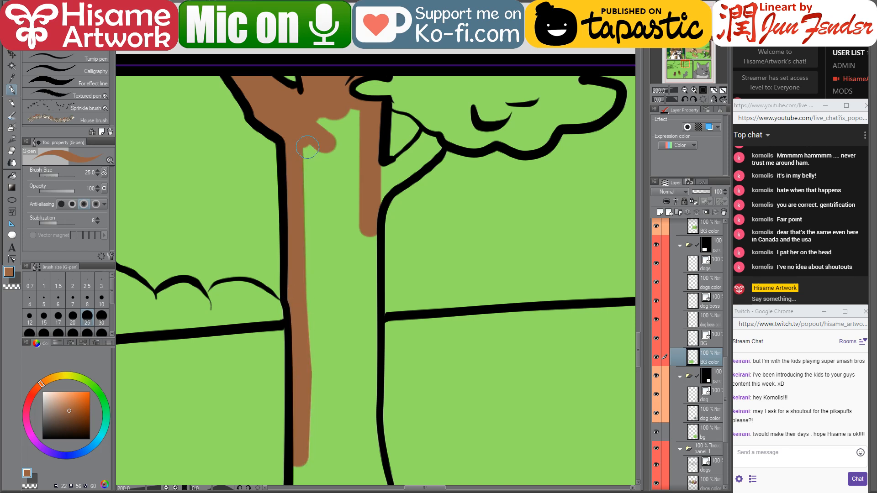
# Set the brush size to 50 and fill the trunk's interior brown from the fork down past the horizon line
pyautogui.press(']')
pyautogui.press(']')
pyautogui.press(']')
pyautogui.moveTo(326, 117)
pyautogui.mouseDown()
pyautogui.moveTo(317, 173)
pyautogui.moveTo(326, 193)
pyautogui.moveTo(348, 116)
pyautogui.moveTo(346, 304)
pyautogui.moveTo(347, 217)
pyautogui.moveTo(358, 340)
pyautogui.moveTo(400, 172)
pyautogui.mouseUp()
pyautogui.moveTo(348, 69)
pyautogui.mouseDown()
pyautogui.moveTo(386, 260)
pyautogui.moveTo(397, 183)
pyautogui.moveTo(388, 302)
pyautogui.moveTo(375, 315)
pyautogui.mouseUp()
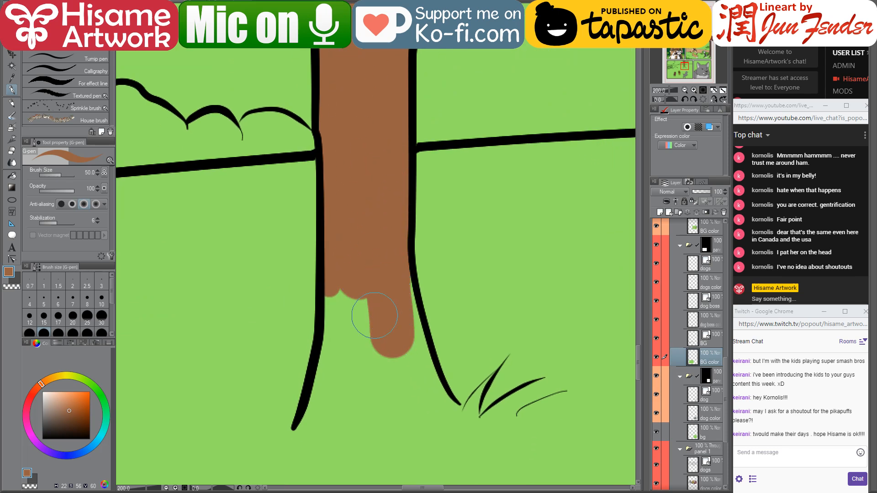
# Set the brush size to 30 and paint the trunk's flared base brown between its outlines, with an uneven lower edge
pyautogui.press('[')
pyautogui.press('[')
pyautogui.keyDown('shift'); pyautogui.click(418, 351); pyautogui.keyUp('shift')
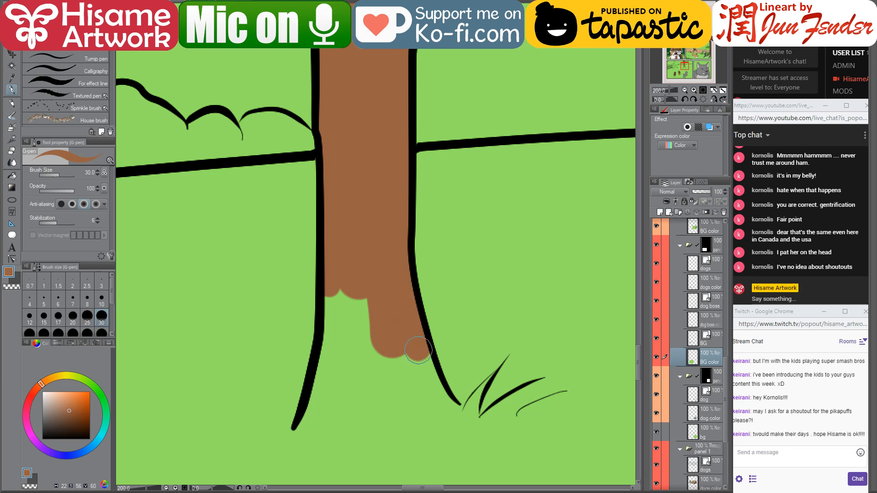
pyautogui.keyDown('shift'); pyautogui.click(433, 394); pyautogui.keyUp('shift')
pyautogui.moveTo(335, 297)
pyautogui.mouseDown()
pyautogui.moveTo(328, 372)
pyautogui.moveTo(311, 421)
pyautogui.moveTo(351, 302)
pyautogui.moveTo(352, 412)
pyautogui.moveTo(372, 331)
pyautogui.moveTo(384, 428)
pyautogui.moveTo(402, 406)
pyautogui.moveTo(414, 359)
pyautogui.moveTo(434, 421)
pyautogui.moveTo(440, 408)
pyautogui.moveTo(456, 418)
pyautogui.mouseUp()
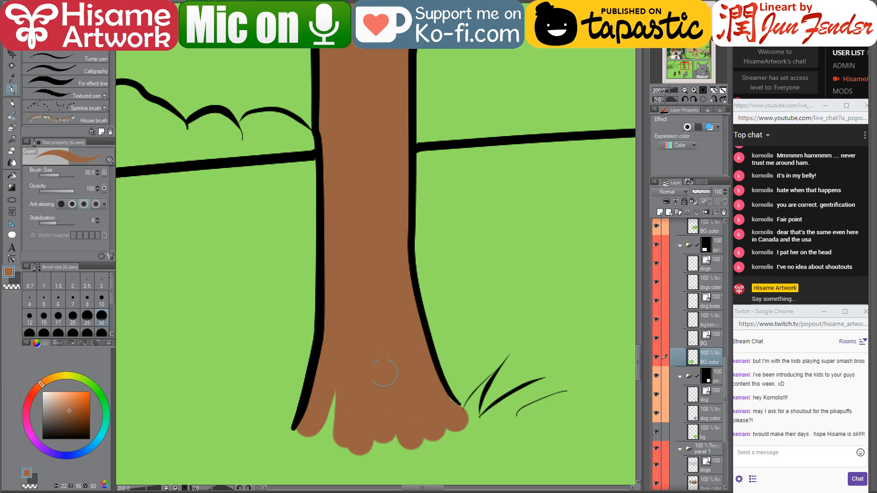
# Fill the gap in the trunk's base brown, and at brush size 17 paint the tree's right branch brown up to the foliage
pyautogui.moveTo(358, 366)
pyautogui.mouseDown()
pyautogui.moveTo(325, 414)
pyautogui.moveTo(328, 436)
pyautogui.mouseUp()
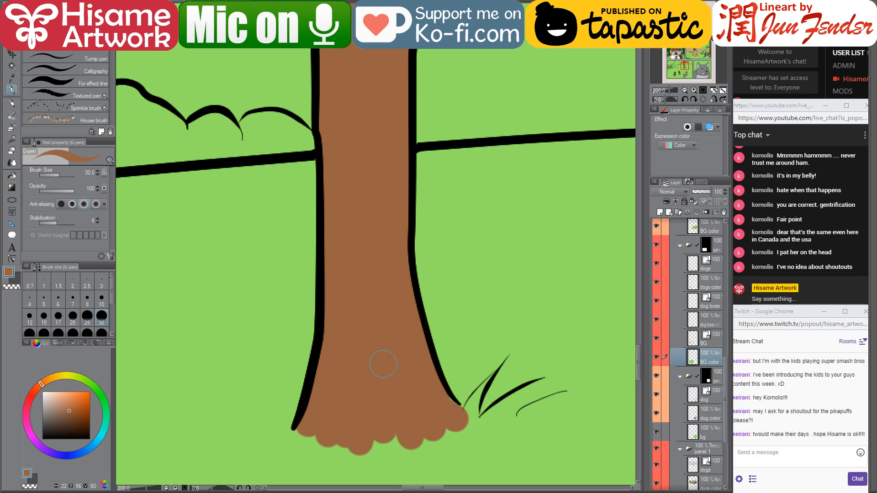
pyautogui.moveTo(379, 269); pyautogui.dragTo(399, 407)
pyautogui.moveTo(412, 297); pyautogui.dragTo(390, 368)
pyautogui.moveTo(440, 130); pyautogui.dragTo(417, 224)
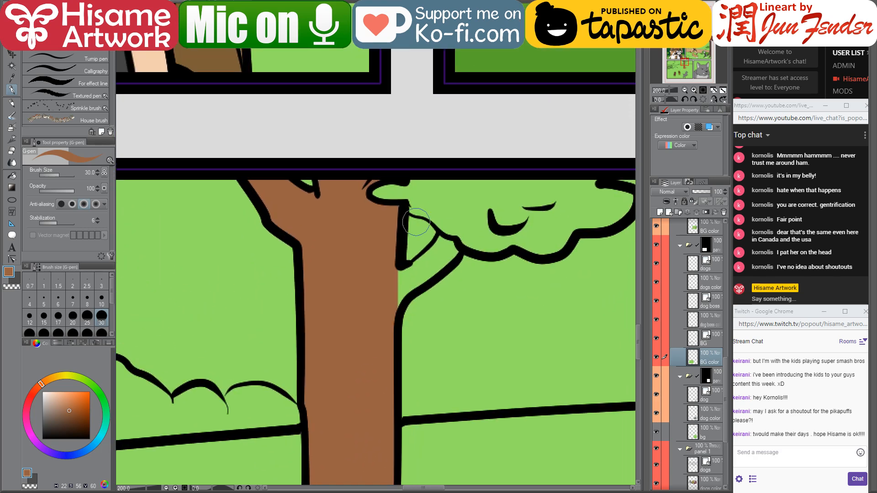
pyautogui.press('[')
pyautogui.press('[')
pyautogui.press('[')
pyautogui.moveTo(398, 273); pyautogui.dragTo(397, 308)
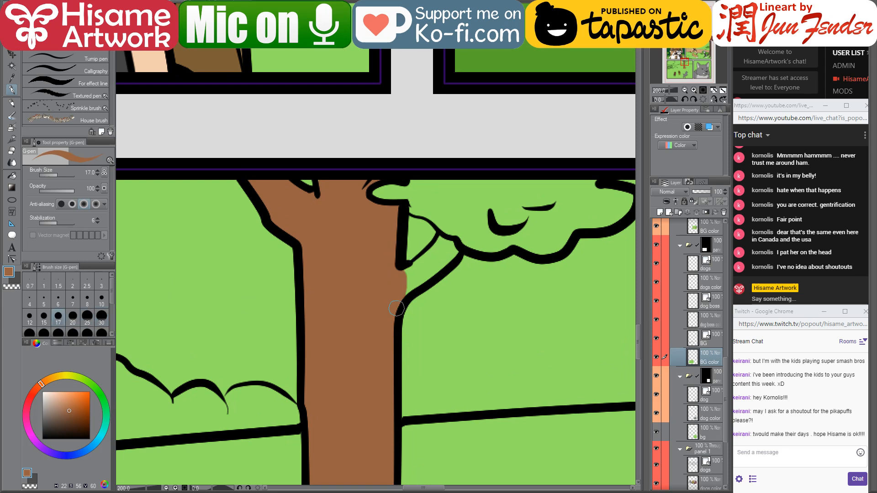
pyautogui.moveTo(435, 259)
pyautogui.mouseDown()
pyautogui.moveTo(411, 335)
pyautogui.moveTo(381, 353)
pyautogui.moveTo(418, 320)
pyautogui.moveTo(432, 328)
pyautogui.moveTo(374, 368)
pyautogui.mouseUp()
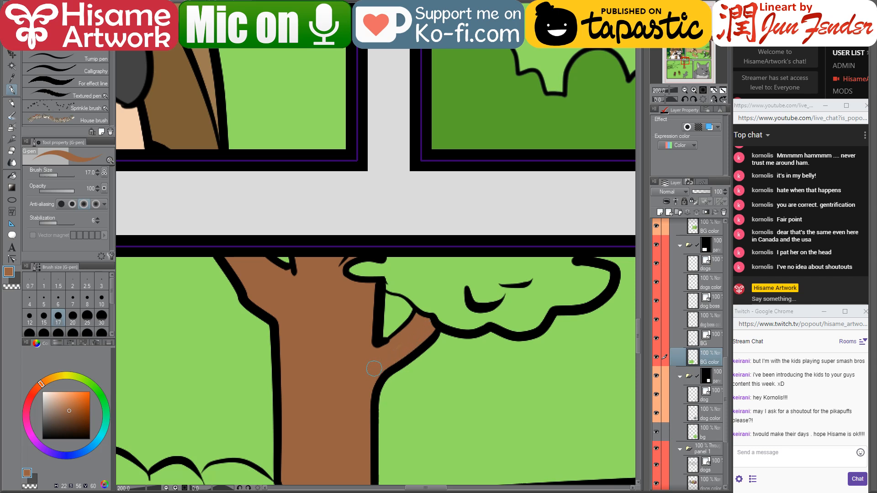
# Sample the darker bush green from the panel above and fill the foliage clump on the tree's right branch at brush size 25
pyautogui.keyDown('alt'); pyautogui.click(515, 116); pyautogui.keyUp('alt')
pyautogui.moveTo(352, 269)
pyautogui.mouseDown()
pyautogui.moveTo(408, 268)
pyautogui.moveTo(358, 283)
pyautogui.moveTo(343, 299)
pyautogui.moveTo(368, 295)
pyautogui.mouseUp()
pyautogui.press(']')
pyautogui.press(']')
pyautogui.scroll(2, 374, 313)
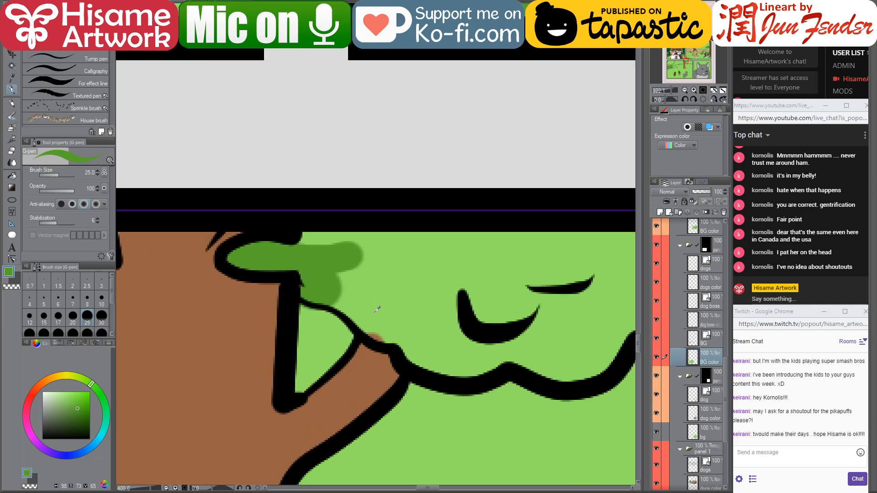
pyautogui.hotkey('ctrl', 'z')
pyautogui.moveTo(315, 286)
pyautogui.mouseDown()
pyautogui.moveTo(361, 299)
pyautogui.moveTo(397, 328)
pyautogui.moveTo(412, 324)
pyautogui.moveTo(363, 296)
pyautogui.moveTo(309, 244)
pyautogui.moveTo(581, 255)
pyautogui.mouseUp()
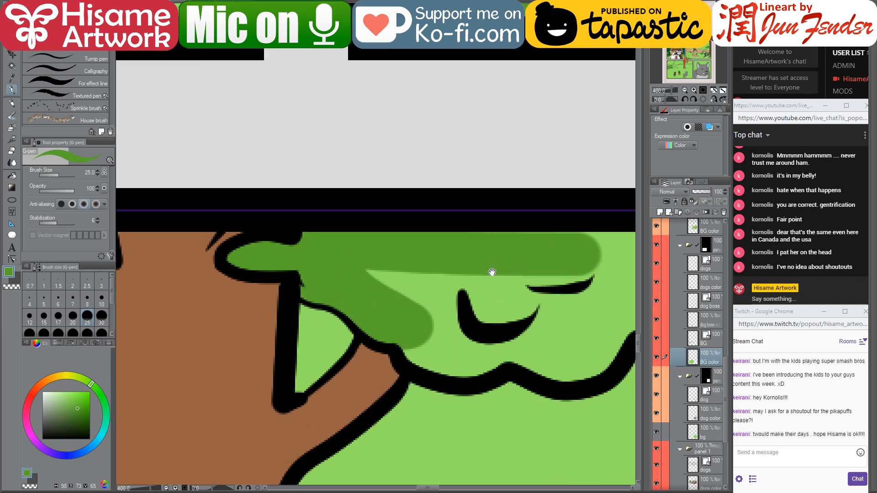
pyautogui.moveTo(489, 276); pyautogui.dragTo(348, 260)
pyautogui.moveTo(234, 256)
pyautogui.mouseDown()
pyautogui.moveTo(319, 310)
pyautogui.moveTo(275, 328)
pyautogui.moveTo(322, 337)
pyautogui.moveTo(375, 322)
pyautogui.moveTo(398, 292)
pyautogui.moveTo(389, 324)
pyautogui.moveTo(394, 337)
pyautogui.moveTo(438, 348)
pyautogui.moveTo(488, 295)
pyautogui.moveTo(481, 270)
pyautogui.moveTo(390, 337)
pyautogui.moveTo(461, 286)
pyautogui.moveTo(308, 285)
pyautogui.moveTo(394, 268)
pyautogui.moveTo(292, 261)
pyautogui.moveTo(466, 264)
pyautogui.moveTo(452, 231)
pyautogui.moveTo(424, 228)
pyautogui.moveTo(513, 231)
pyautogui.moveTo(530, 234)
pyautogui.moveTo(540, 253)
pyautogui.moveTo(592, 256)
pyautogui.moveTo(588, 269)
pyautogui.moveTo(509, 295)
pyautogui.moveTo(582, 274)
pyautogui.moveTo(500, 264)
pyautogui.mouseUp()
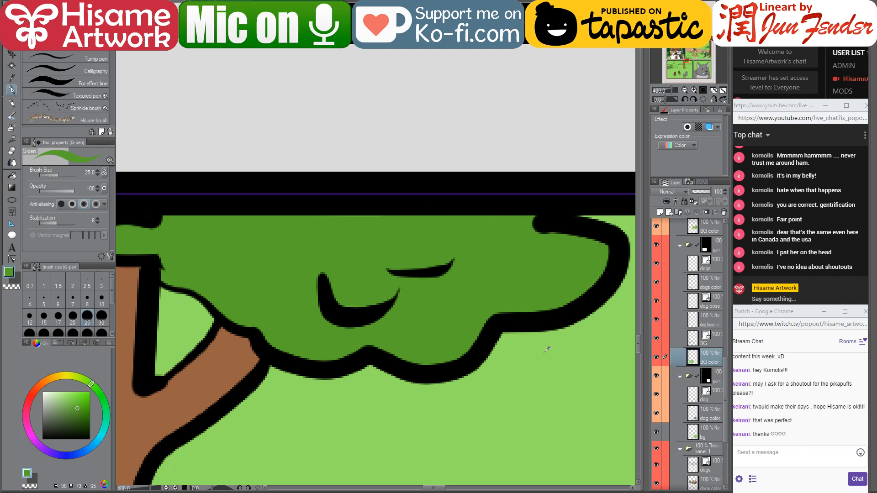
# Paint the low left end of the bush on the horizon dark green, with a strip along the horizon line
pyautogui.scroll(-6, 543, 352)
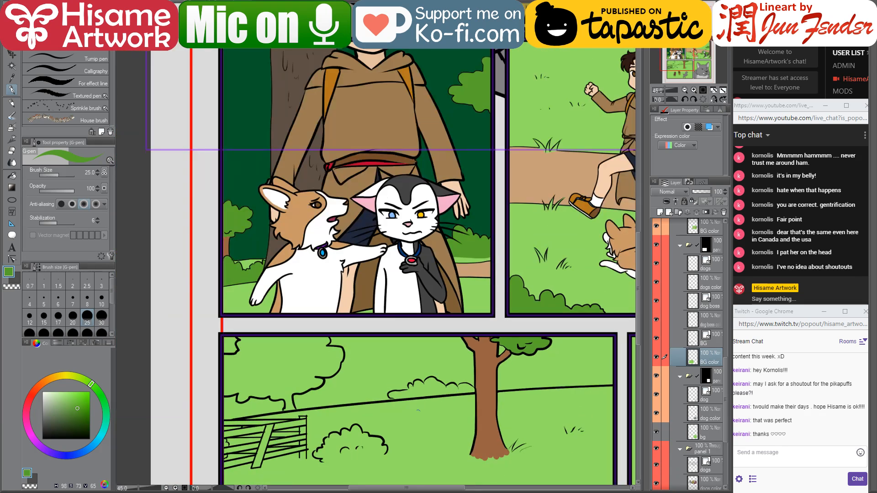
pyautogui.moveTo(433, 420); pyautogui.dragTo(458, 282)
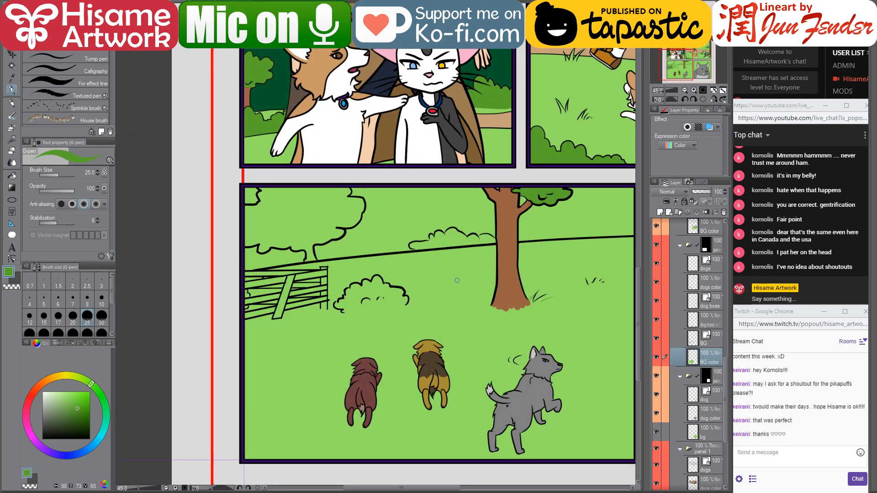
pyautogui.scroll(2, 362, 273)
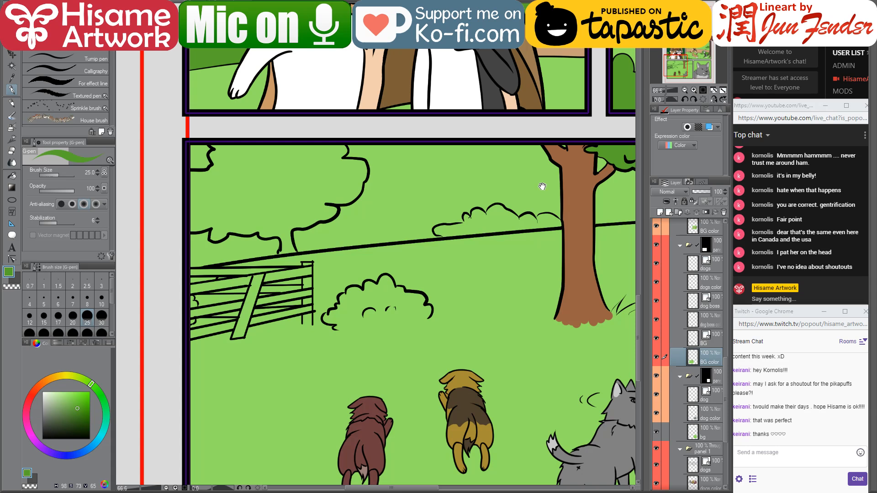
pyautogui.moveTo(542, 187); pyautogui.dragTo(454, 256)
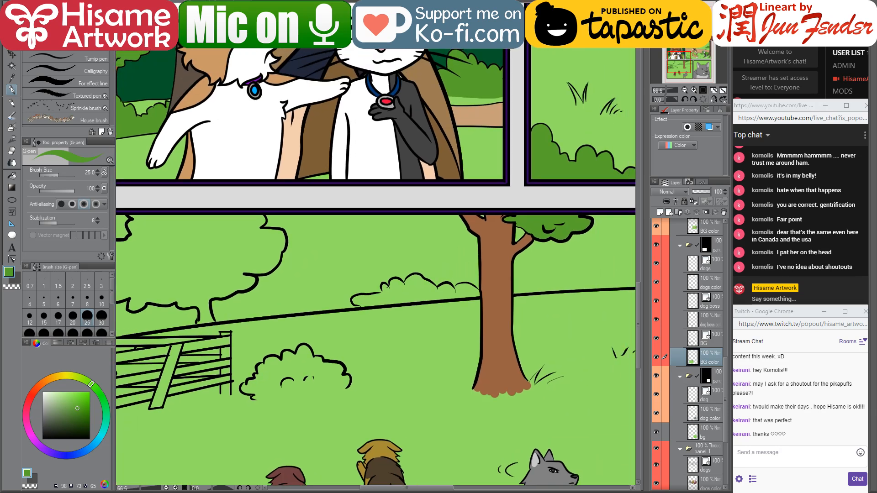
pyautogui.scroll(5, 400, 318)
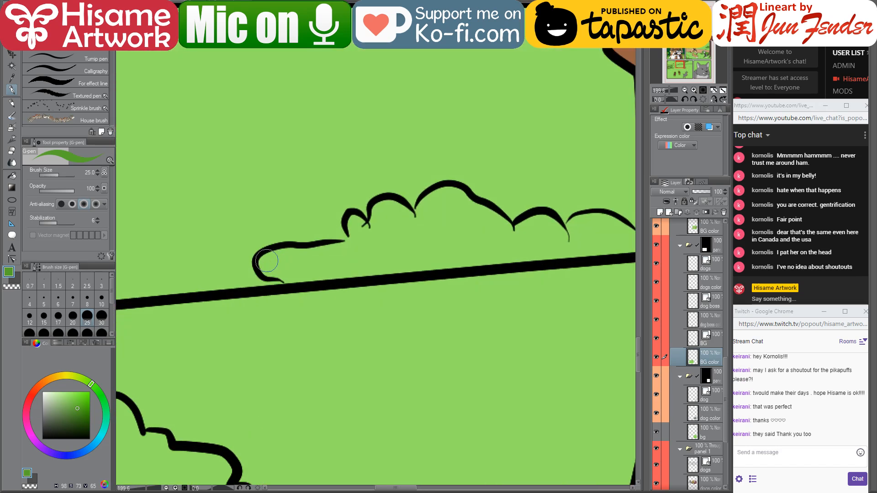
pyautogui.moveTo(267, 261)
pyautogui.mouseDown()
pyautogui.moveTo(307, 270)
pyautogui.moveTo(288, 274)
pyautogui.moveTo(269, 266)
pyautogui.moveTo(361, 248)
pyautogui.moveTo(319, 261)
pyautogui.moveTo(321, 253)
pyautogui.moveTo(342, 251)
pyautogui.moveTo(307, 274)
pyautogui.moveTo(480, 252)
pyautogui.mouseUp()
pyautogui.moveTo(439, 276)
pyautogui.mouseDown()
pyautogui.moveTo(388, 284)
pyautogui.moveTo(346, 324)
pyautogui.mouseUp()
pyautogui.moveTo(259, 267)
pyautogui.mouseDown()
pyautogui.moveTo(263, 296)
pyautogui.moveTo(265, 276)
pyautogui.moveTo(284, 299)
pyautogui.mouseUp()
pyautogui.scroll(4, 224, 283)
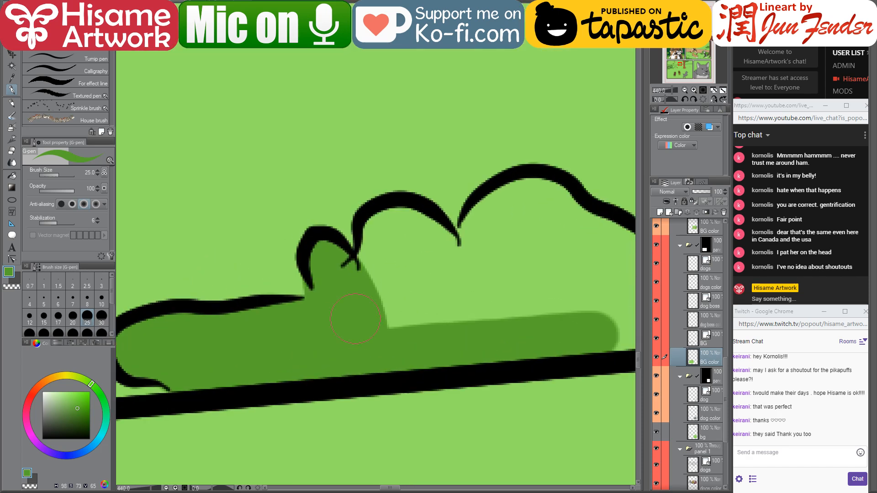
# On panel 4's BG line layer, adjust the horizon bush outline with the Control point tool to close the gap between its first two bumps
pyautogui.click(714, 339)
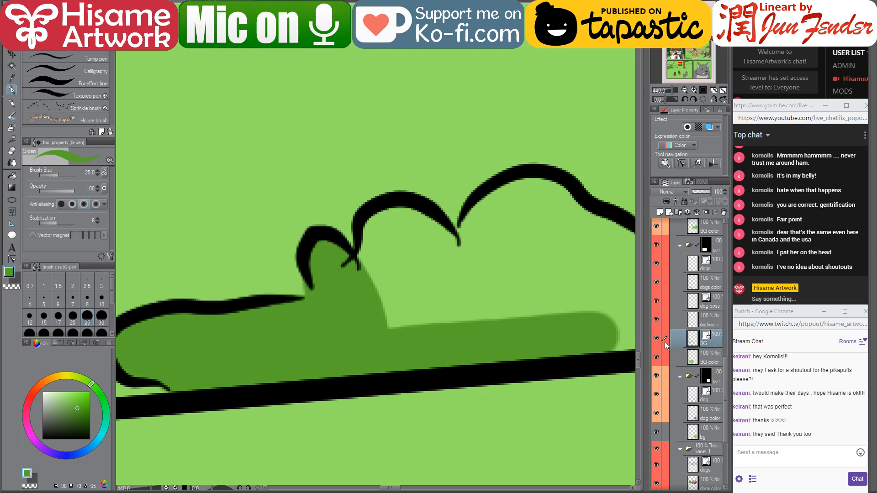
pyautogui.moveTo(638, 338); pyautogui.dragTo(617, 338)
pyautogui.click(11, 259)
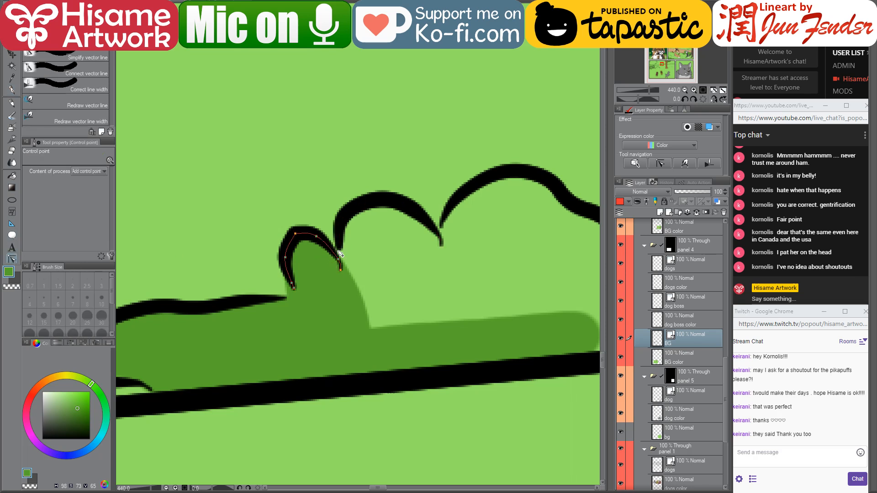
# Return to the BG color layer with the G-pen and fill the rest of the horizon bush dark green up to the trunk
pyautogui.click(684, 356)
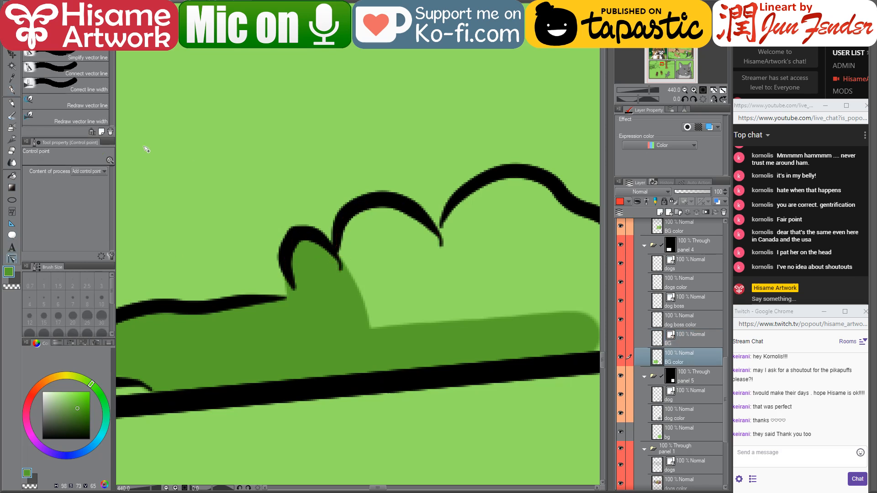
pyautogui.click(12, 91)
pyautogui.moveTo(379, 262)
pyautogui.mouseDown()
pyautogui.moveTo(358, 273)
pyautogui.moveTo(374, 323)
pyautogui.moveTo(358, 255)
pyautogui.moveTo(372, 229)
pyautogui.moveTo(420, 254)
pyautogui.moveTo(424, 289)
pyautogui.moveTo(413, 252)
pyautogui.moveTo(426, 250)
pyautogui.moveTo(402, 253)
pyautogui.moveTo(389, 307)
pyautogui.moveTo(509, 289)
pyautogui.moveTo(345, 309)
pyautogui.moveTo(361, 293)
pyautogui.moveTo(317, 295)
pyautogui.moveTo(326, 247)
pyautogui.moveTo(345, 229)
pyautogui.moveTo(372, 223)
pyautogui.moveTo(405, 233)
pyautogui.moveTo(424, 265)
pyautogui.moveTo(331, 261)
pyautogui.moveTo(423, 277)
pyautogui.moveTo(310, 313)
pyautogui.moveTo(306, 352)
pyautogui.moveTo(526, 352)
pyautogui.moveTo(526, 343)
pyautogui.moveTo(341, 352)
pyautogui.mouseUp()
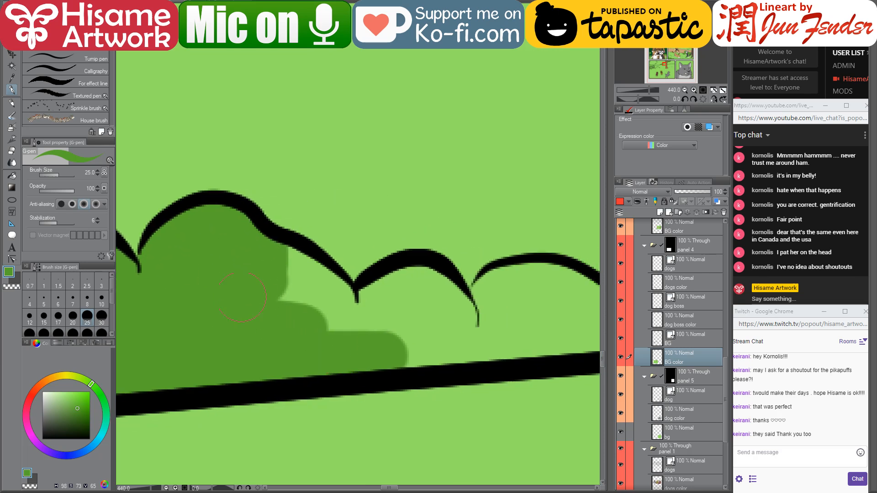
pyautogui.moveTo(259, 254)
pyautogui.mouseDown()
pyautogui.moveTo(320, 284)
pyautogui.moveTo(347, 315)
pyautogui.moveTo(371, 320)
pyautogui.moveTo(434, 302)
pyautogui.moveTo(397, 274)
pyautogui.moveTo(425, 269)
pyautogui.moveTo(460, 320)
pyautogui.moveTo(411, 347)
pyautogui.moveTo(543, 329)
pyautogui.moveTo(210, 233)
pyautogui.moveTo(265, 239)
pyautogui.mouseUp()
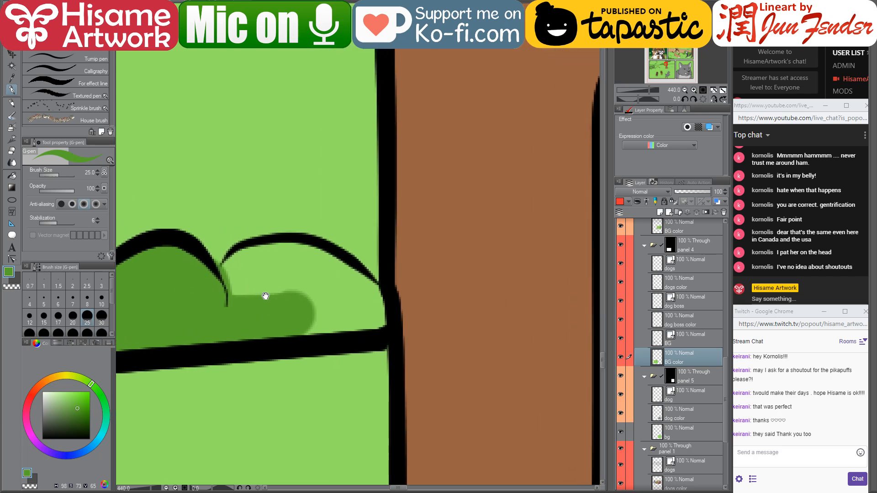
pyautogui.moveTo(224, 289)
pyautogui.mouseDown()
pyautogui.moveTo(263, 266)
pyautogui.moveTo(235, 271)
pyautogui.moveTo(319, 273)
pyautogui.moveTo(365, 312)
pyautogui.moveTo(362, 299)
pyautogui.moveTo(279, 264)
pyautogui.moveTo(271, 307)
pyautogui.moveTo(336, 316)
pyautogui.mouseUp()
# Set the brush size to 50 and paint dark green patches in the middle and upper-left bump of the bush beside the fence
pyautogui.scroll(-5, 324, 331)
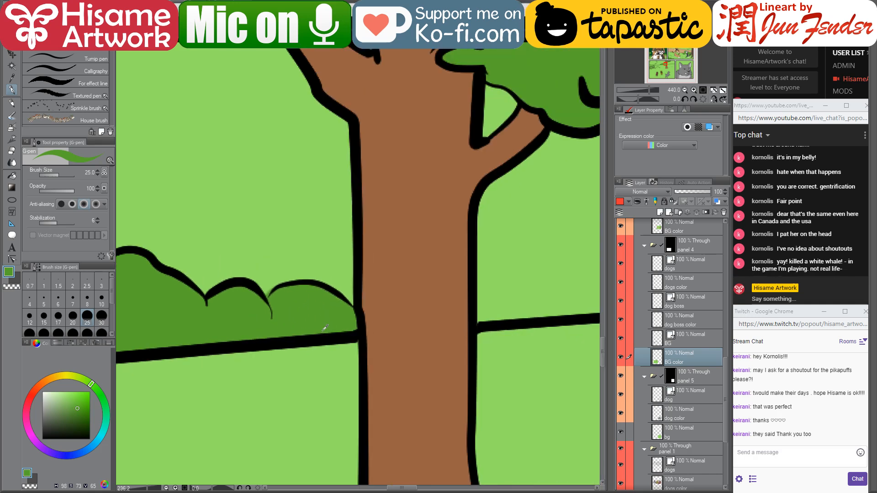
pyautogui.scroll(-4, 325, 327)
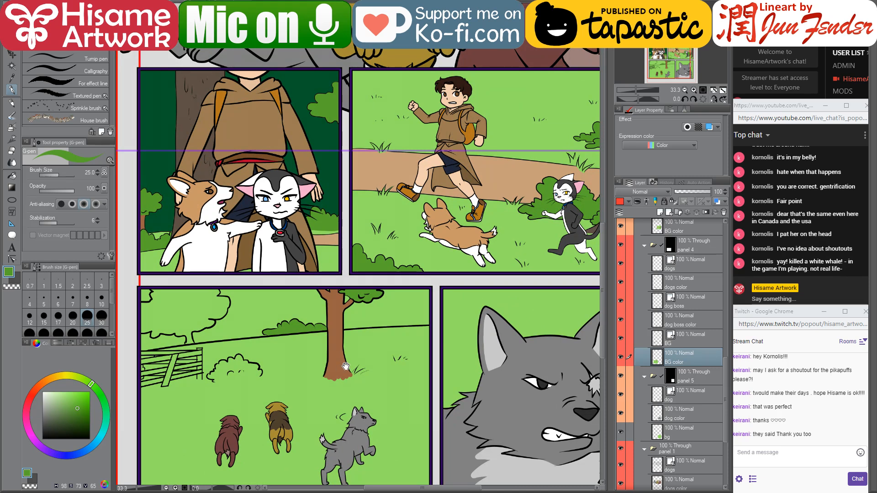
pyautogui.moveTo(346, 365); pyautogui.dragTo(431, 322)
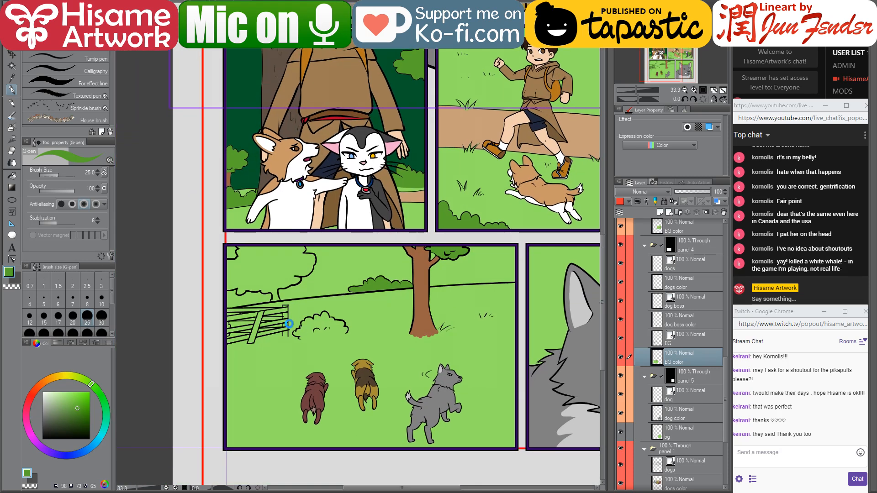
pyautogui.scroll(5, 293, 320)
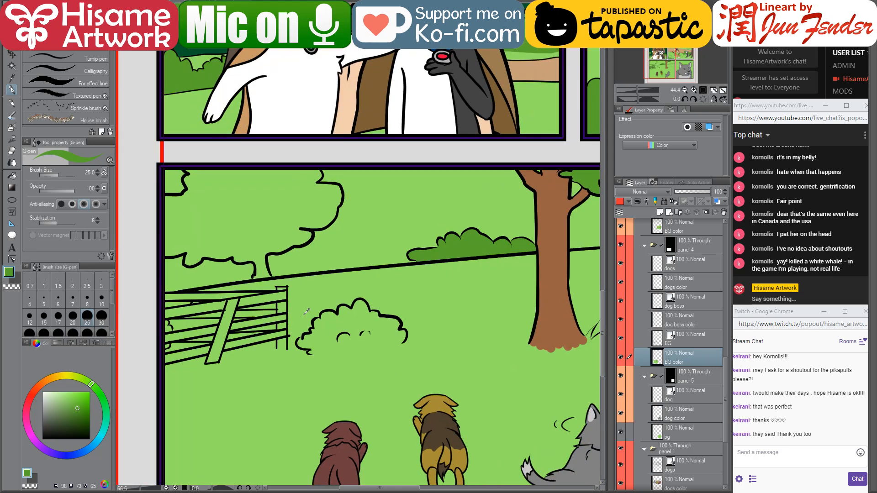
pyautogui.moveTo(346, 329); pyautogui.dragTo(335, 345)
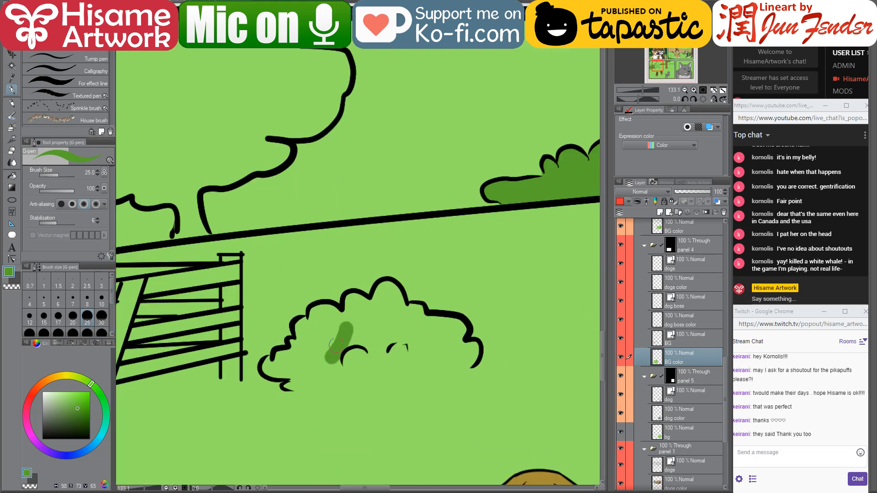
pyautogui.press(']')
pyautogui.press(']')
pyautogui.press(']')
pyautogui.scroll(2, 342, 339)
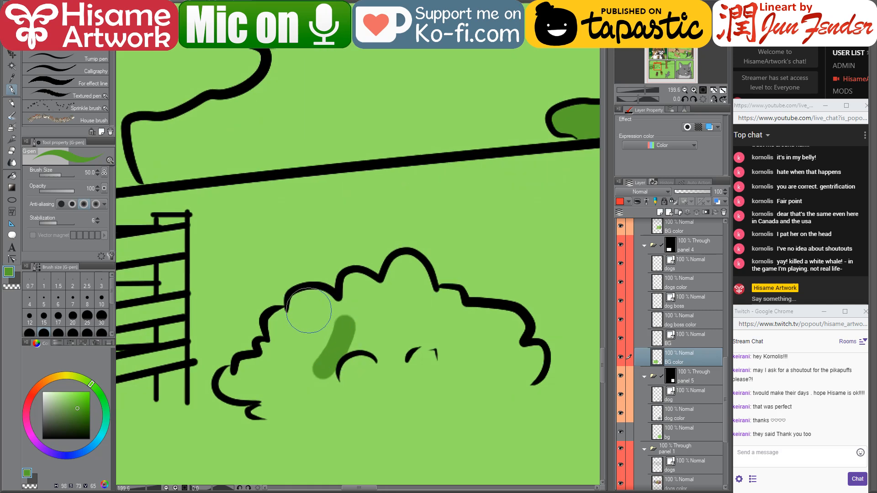
pyautogui.moveTo(309, 310)
pyautogui.mouseDown()
pyautogui.moveTo(333, 322)
pyautogui.moveTo(329, 355)
pyautogui.moveTo(438, 340)
pyautogui.mouseUp()
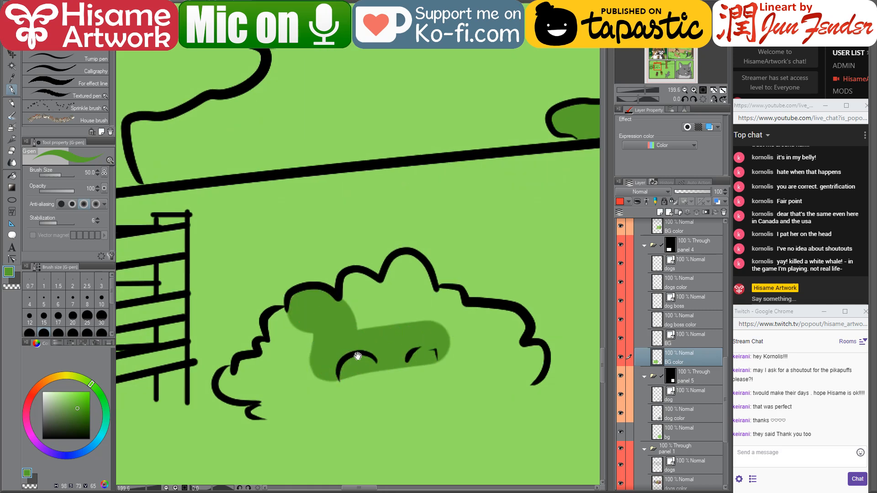
# Set the brush size to 15 and paint the pointed lower-left tip of the fence-side bush dark green
pyautogui.moveTo(358, 356); pyautogui.dragTo(321, 305)
pyautogui.press('[')
pyautogui.press('[')
pyautogui.press('[')
pyautogui.press('[')
pyautogui.press('[')
pyautogui.press('[')
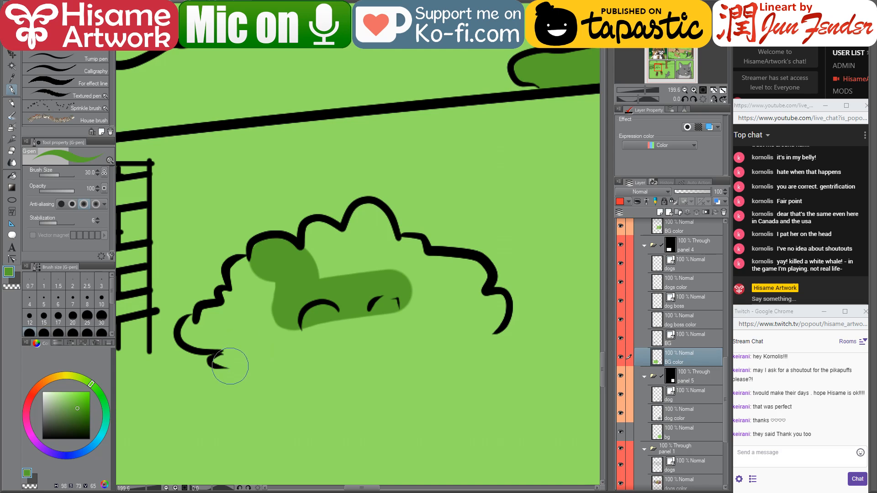
pyautogui.moveTo(218, 362); pyautogui.dragTo(281, 336)
pyautogui.moveTo(219, 361); pyautogui.dragTo(288, 342)
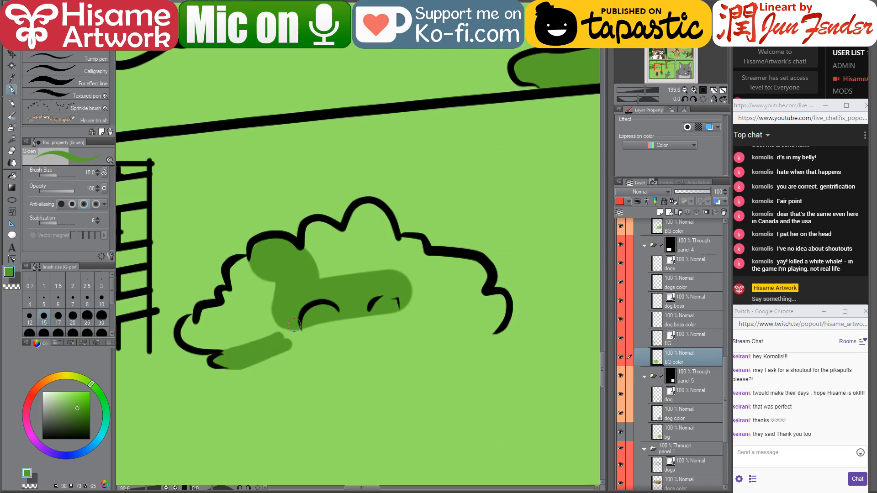
# Set the brush size to 25 and paint a scalloped dark green lower edge across the bush to its right outline
pyautogui.press(']')
pyautogui.press(']')
pyautogui.press(']')
pyautogui.moveTo(237, 366)
pyautogui.mouseDown()
pyautogui.moveTo(253, 355)
pyautogui.moveTo(279, 364)
pyautogui.moveTo(302, 349)
pyautogui.moveTo(303, 362)
pyautogui.moveTo(337, 355)
pyautogui.moveTo(361, 370)
pyautogui.moveTo(386, 354)
pyautogui.moveTo(469, 344)
pyautogui.moveTo(502, 307)
pyautogui.mouseUp()
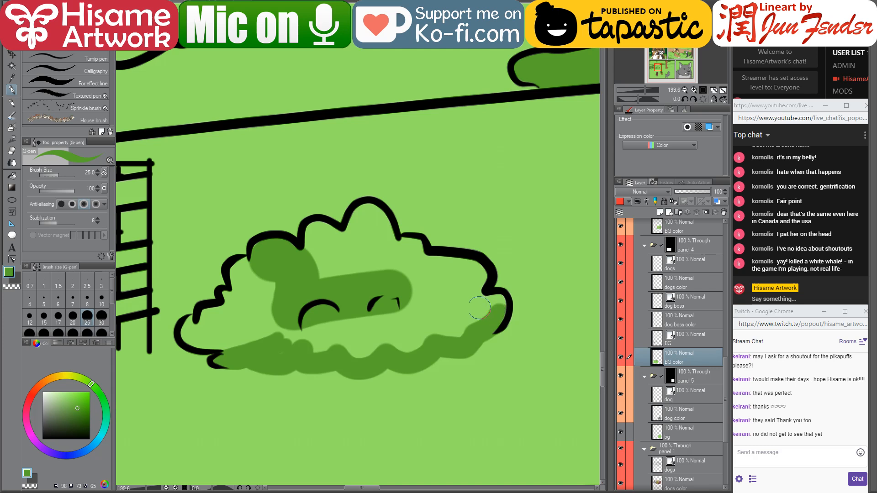
# Fill the bush's lower interior dark green between the leaf marks and the scalloped edge, using brush size 50 toward the right end
pyautogui.scroll(1, 361, 329)
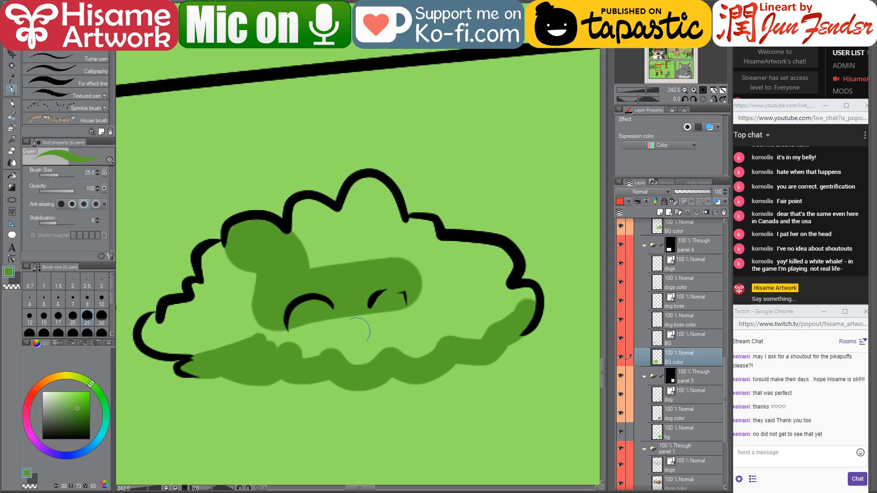
pyautogui.moveTo(418, 318)
pyautogui.mouseDown()
pyautogui.moveTo(279, 344)
pyautogui.moveTo(363, 352)
pyautogui.moveTo(429, 336)
pyautogui.moveTo(371, 345)
pyautogui.mouseUp()
pyautogui.press(']')
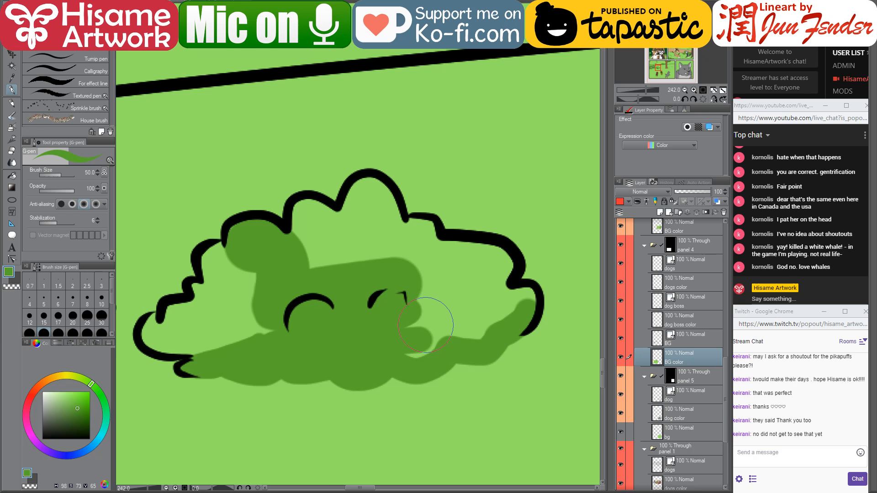
pyautogui.moveTo(429, 322)
pyautogui.mouseDown()
pyautogui.moveTo(445, 306)
pyautogui.moveTo(450, 332)
pyautogui.moveTo(485, 305)
pyautogui.moveTo(534, 307)
pyautogui.mouseUp()
# Set the brush size to 40 and fill the bush's upper-right lobe dark green along its outline
pyautogui.press('[')
pyautogui.press('[')
pyautogui.press('[')
pyautogui.press(']')
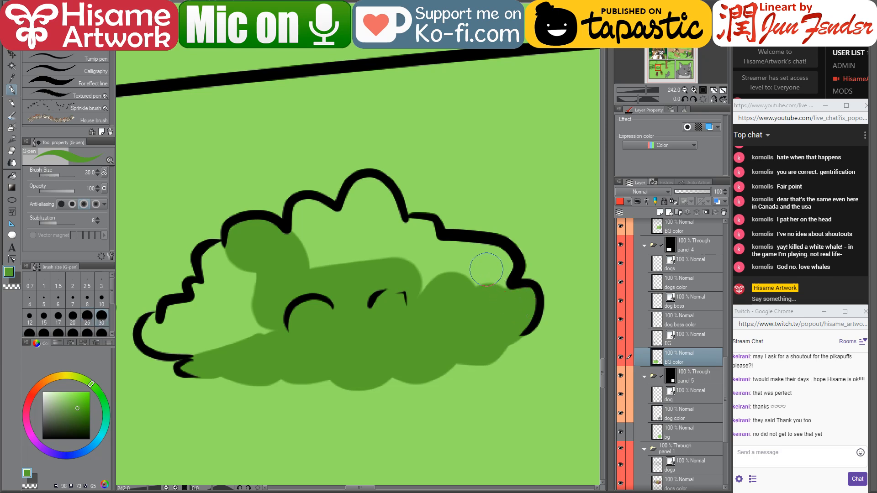
pyautogui.press(']')
pyautogui.moveTo(486, 270)
pyautogui.mouseDown()
pyautogui.moveTo(450, 263)
pyautogui.moveTo(498, 263)
pyautogui.moveTo(483, 281)
pyautogui.mouseUp()
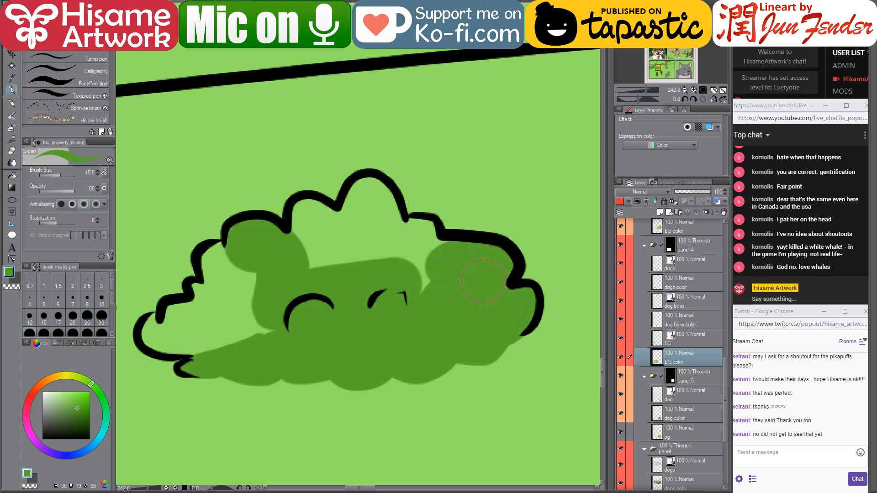
# Fill the bush's lower-left lobe dark green, reducing the brush size to 25 for the area beside the outline's notch
pyautogui.moveTo(304, 294); pyautogui.dragTo(399, 301)
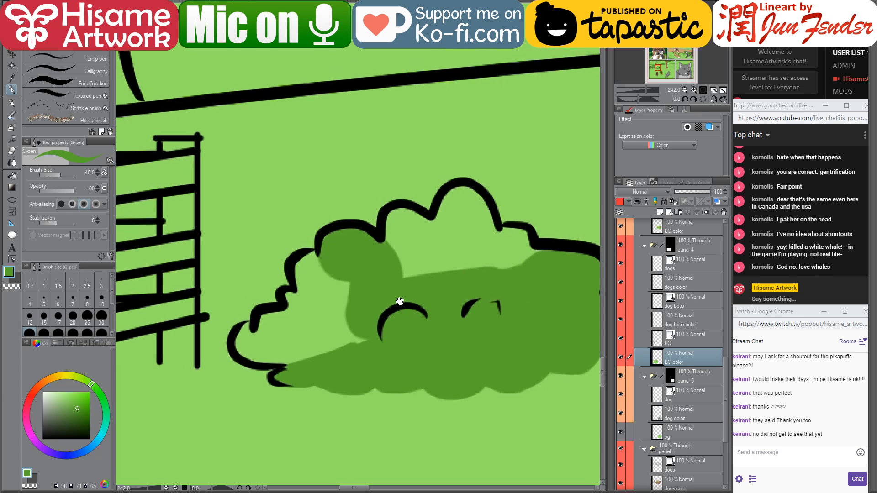
pyautogui.moveTo(242, 345); pyautogui.dragTo(342, 332)
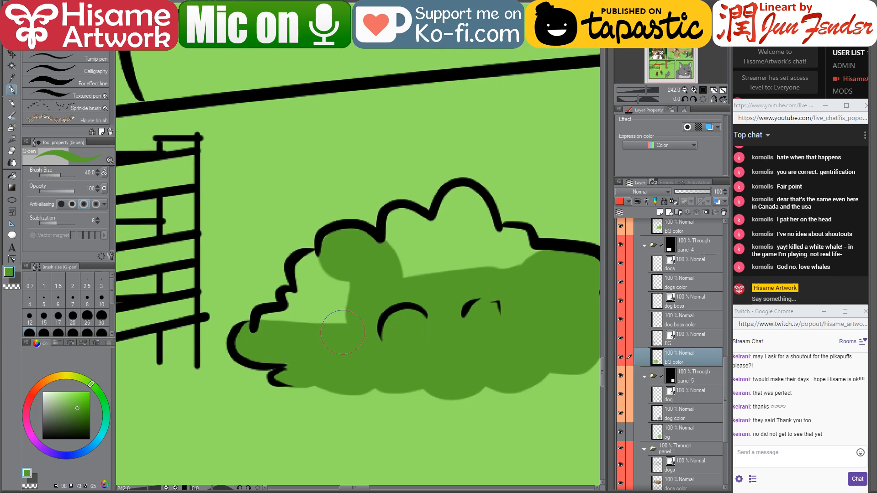
pyautogui.press('[')
pyautogui.press('[')
pyautogui.moveTo(258, 317); pyautogui.dragTo(390, 328)
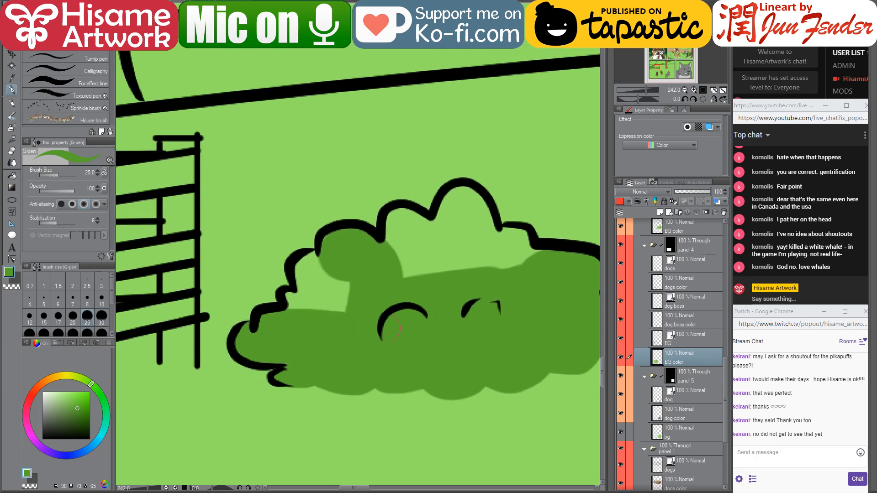
# Fill the bush's remaining upper lobes dark green up to the outline, raising the brush size to 30 for the middle ones
pyautogui.moveTo(292, 304)
pyautogui.mouseDown()
pyautogui.moveTo(374, 305)
pyautogui.moveTo(308, 284)
pyautogui.moveTo(316, 261)
pyautogui.moveTo(341, 269)
pyautogui.moveTo(324, 281)
pyautogui.moveTo(349, 289)
pyautogui.mouseUp()
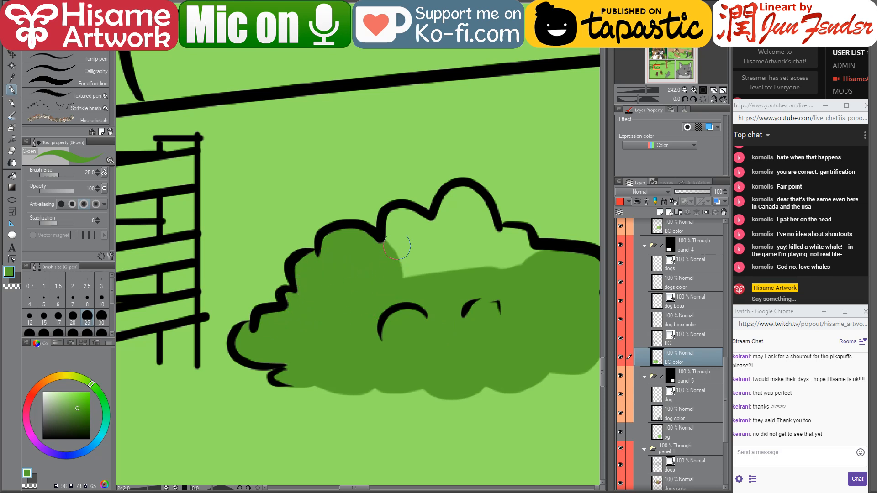
pyautogui.press(']')
pyautogui.moveTo(401, 242)
pyautogui.mouseDown()
pyautogui.moveTo(430, 245)
pyautogui.moveTo(391, 259)
pyautogui.moveTo(478, 264)
pyautogui.moveTo(415, 271)
pyautogui.moveTo(513, 263)
pyautogui.moveTo(464, 259)
pyautogui.moveTo(446, 223)
pyautogui.moveTo(463, 200)
pyautogui.moveTo(483, 243)
pyautogui.moveTo(435, 244)
pyautogui.moveTo(514, 241)
pyautogui.moveTo(555, 278)
pyautogui.mouseUp()
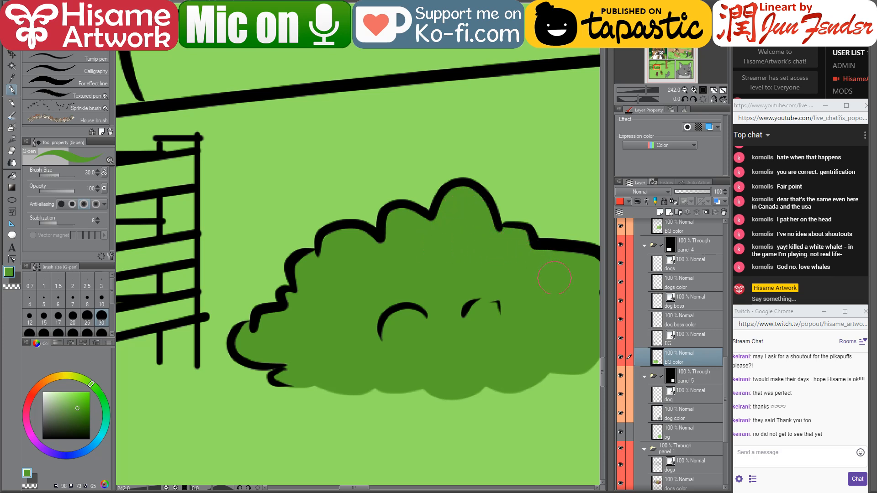
# Extend both trunk lines of panel 4's background tree down to the hill line by moving their vector end points on the BG layer
pyautogui.scroll(-8, 455, 278)
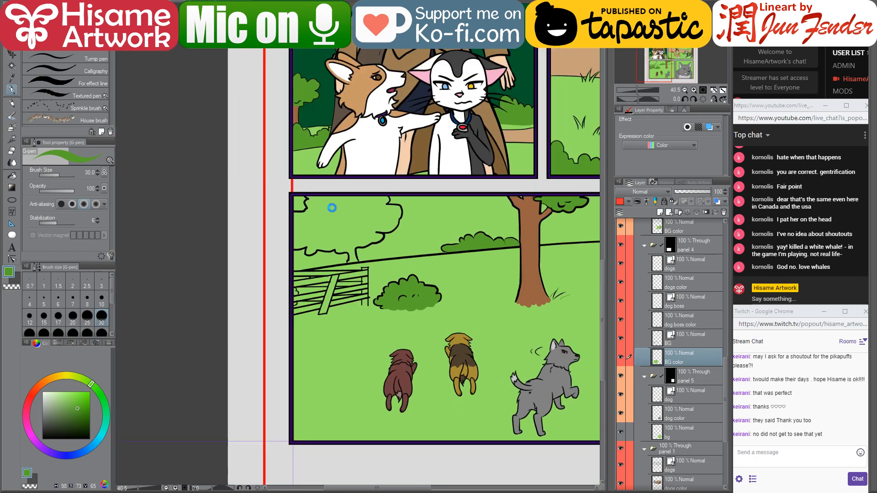
pyautogui.moveTo(378, 215); pyautogui.dragTo(364, 219)
pyautogui.scroll(3, 364, 219)
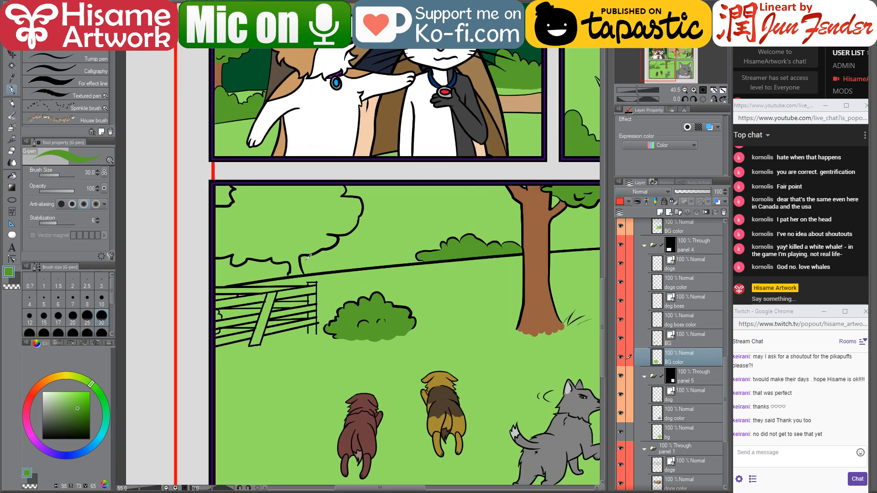
pyautogui.scroll(5, 231, 261)
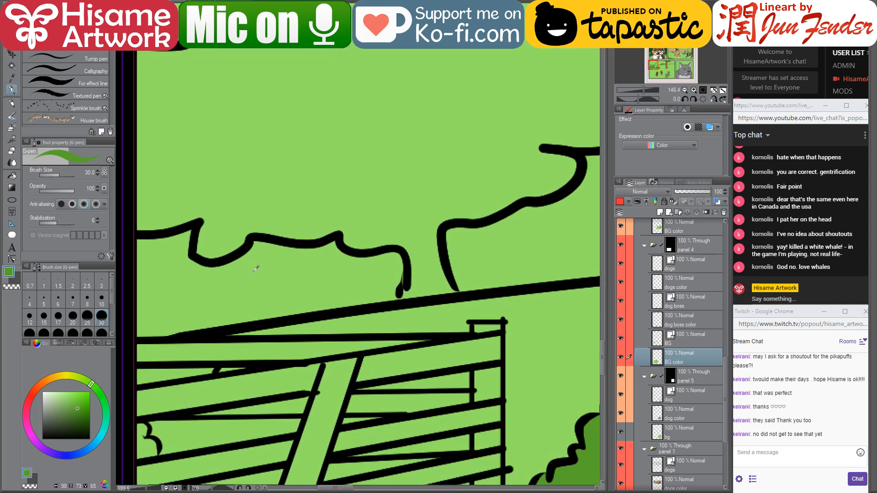
pyautogui.click(11, 259)
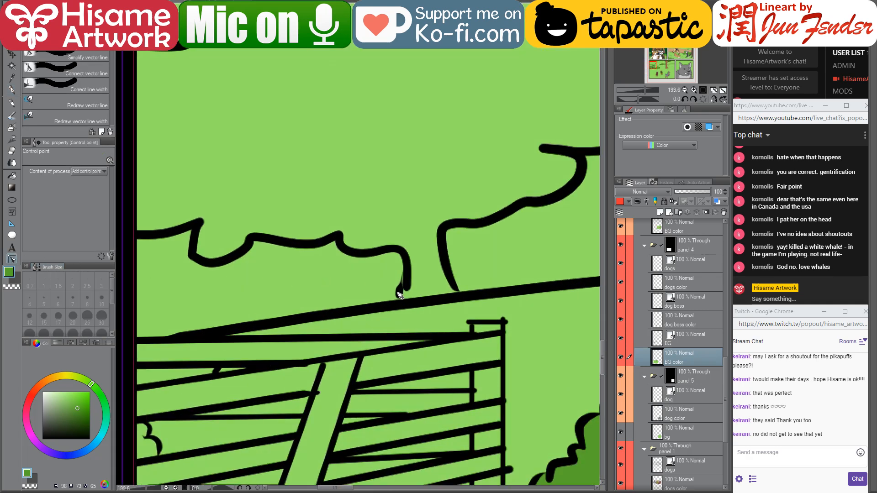
pyautogui.click(401, 296)
pyautogui.moveTo(401, 296)
pyautogui.mouseDown()
pyautogui.moveTo(405, 303)
pyautogui.moveTo(406, 289)
pyautogui.mouseUp()
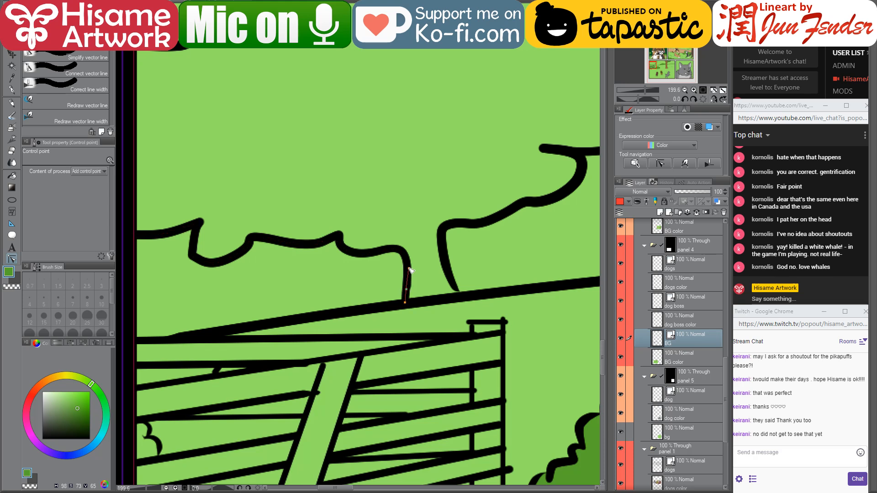
pyautogui.click(457, 288)
pyautogui.moveTo(456, 288); pyautogui.dragTo(466, 297)
pyautogui.scroll(-4, 361, 281)
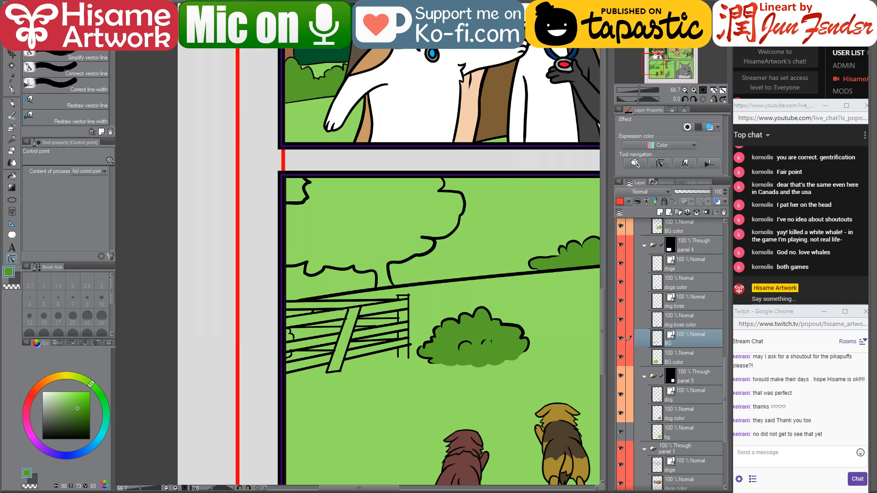
# Check the live stream's status and audio levels in OBS, and return to the comic page
pyautogui.hotkey('alt', 'Tab')
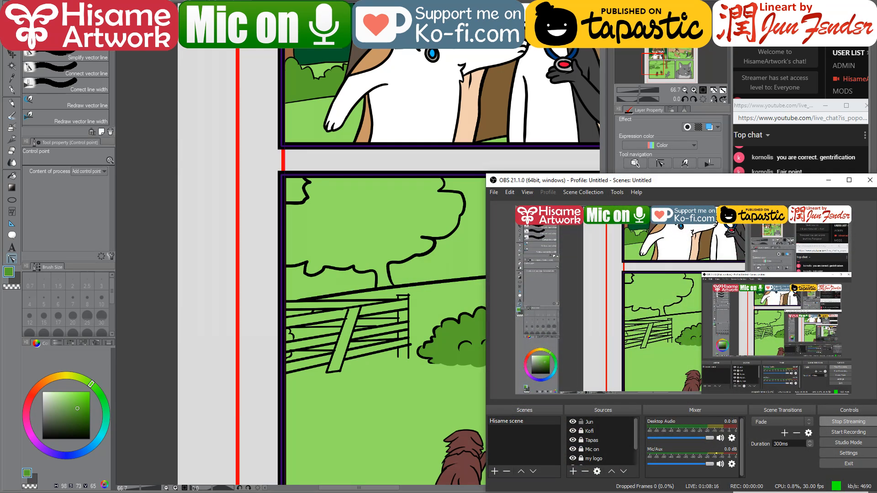
pyautogui.hotkey('alt', 'Tab')
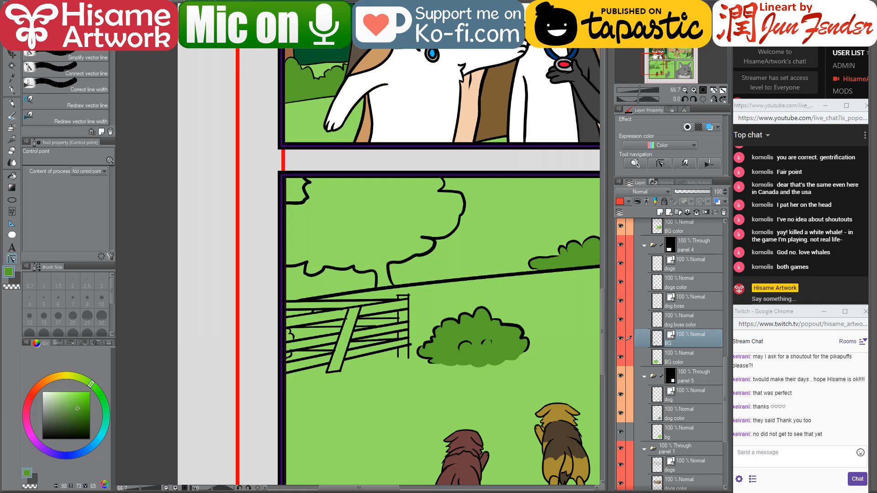
pyautogui.hotkey('alt', 'Tab')
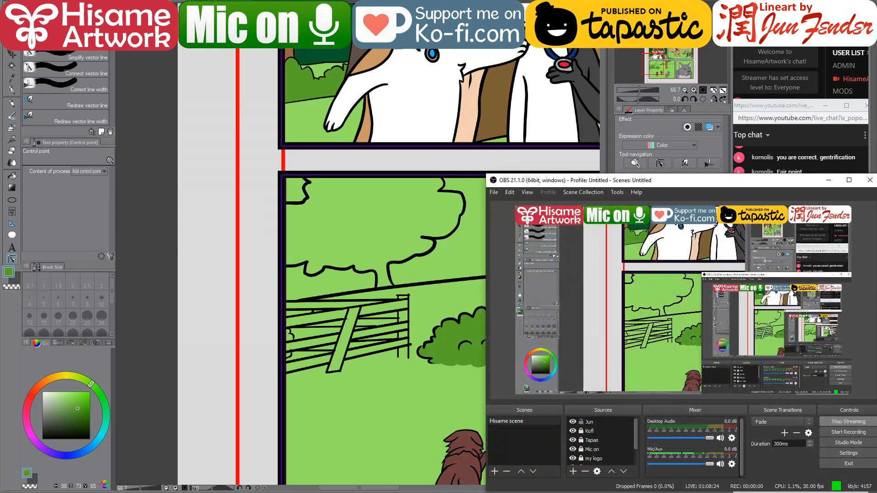
pyautogui.hotkey('alt', 'Tab')
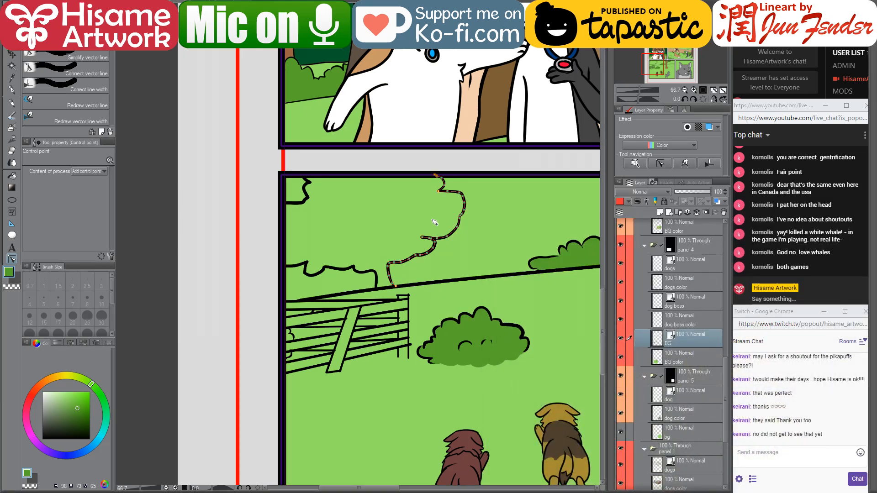
# Fill the background tree behind the fence with dark green on panel 4's BG color layer
pyautogui.moveTo(410, 205); pyautogui.dragTo(281, 251)
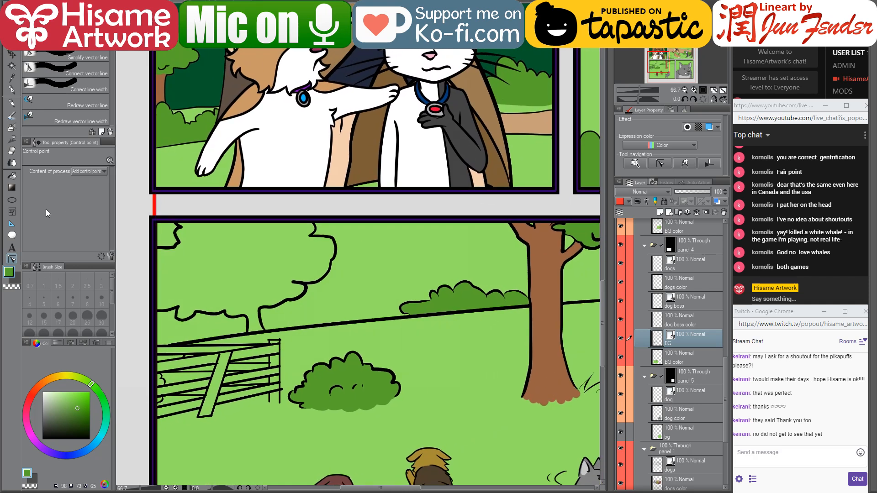
pyautogui.click(13, 176)
pyautogui.click(678, 357)
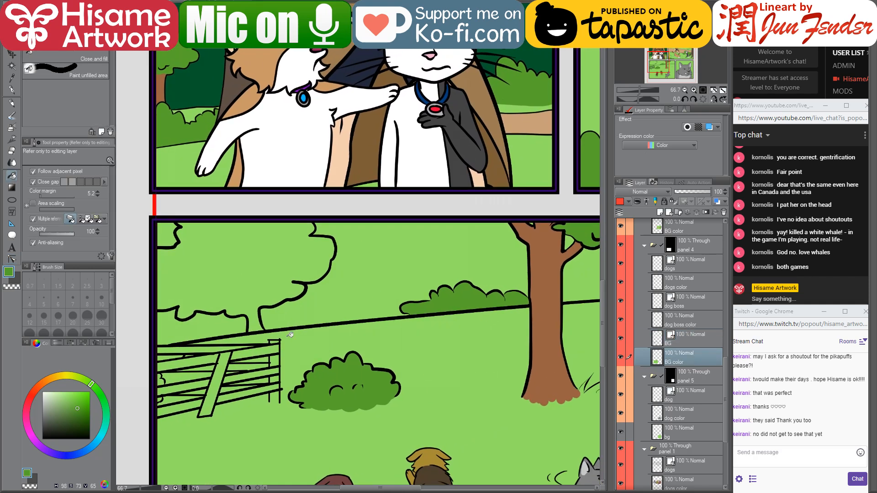
pyautogui.click(241, 272)
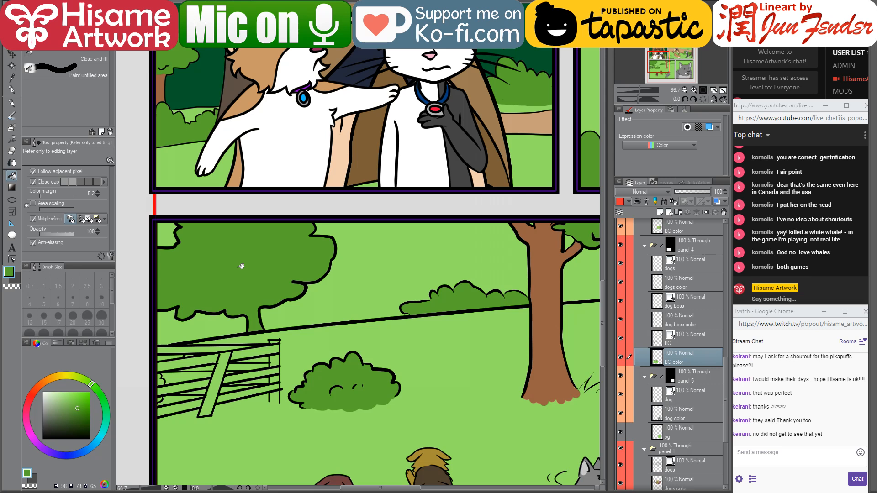
# Sample the large trunk's brown and paint the background tree's trunk at brush size 25 and three forking branches at size 15
pyautogui.keyDown('alt'); pyautogui.click(543, 254); pyautogui.keyUp('alt')
pyautogui.scroll(5, 214, 314)
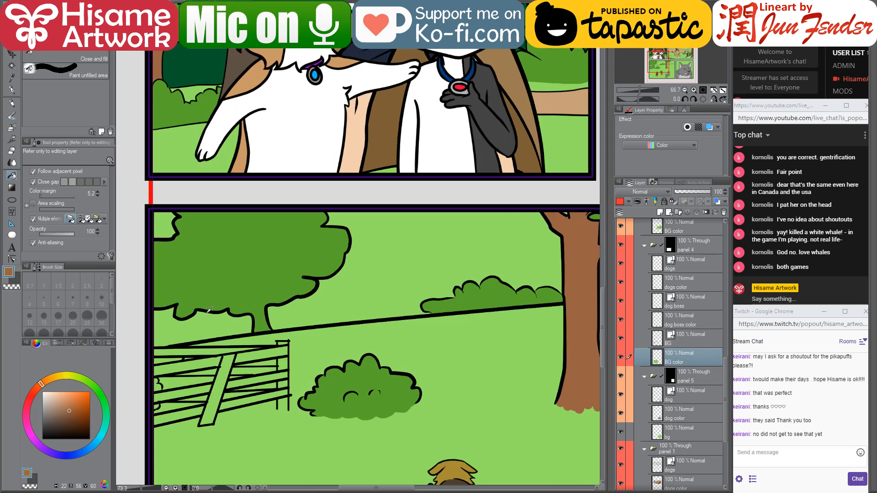
pyautogui.click(9, 91)
pyautogui.press('[')
pyautogui.press('[')
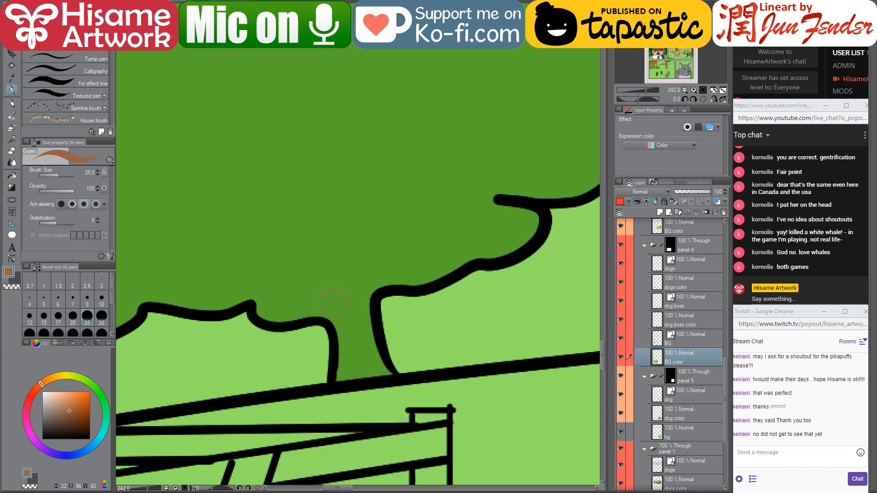
pyautogui.moveTo(335, 316)
pyautogui.mouseDown()
pyautogui.moveTo(346, 293)
pyautogui.moveTo(341, 256)
pyautogui.moveTo(357, 304)
pyautogui.moveTo(344, 333)
pyautogui.moveTo(344, 378)
pyautogui.moveTo(384, 376)
pyautogui.moveTo(364, 304)
pyautogui.moveTo(361, 366)
pyautogui.moveTo(366, 296)
pyautogui.moveTo(410, 265)
pyautogui.moveTo(444, 202)
pyautogui.mouseUp()
pyautogui.press('[')
pyautogui.press('[')
pyautogui.moveTo(433, 243)
pyautogui.mouseDown()
pyautogui.moveTo(401, 279)
pyautogui.moveTo(364, 287)
pyautogui.moveTo(348, 280)
pyautogui.moveTo(340, 293)
pyautogui.moveTo(299, 298)
pyautogui.moveTo(234, 259)
pyautogui.mouseUp()
pyautogui.moveTo(268, 283); pyautogui.dragTo(320, 319)
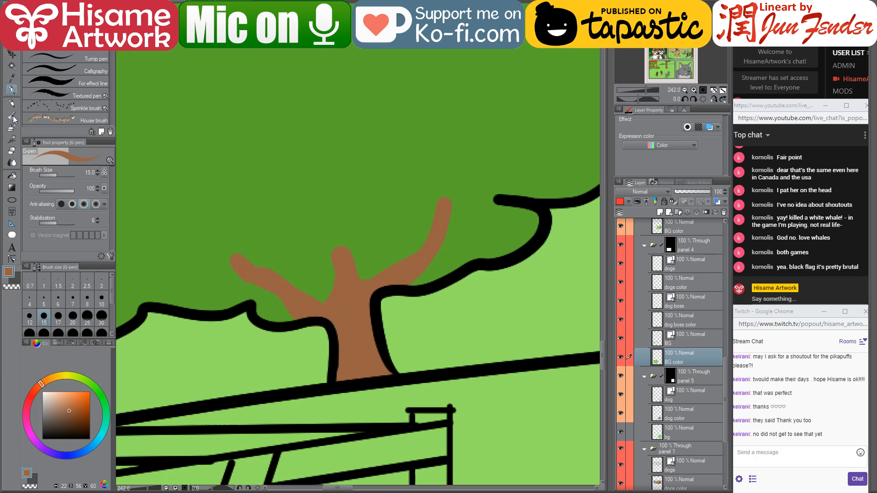
pyautogui.click(12, 150)
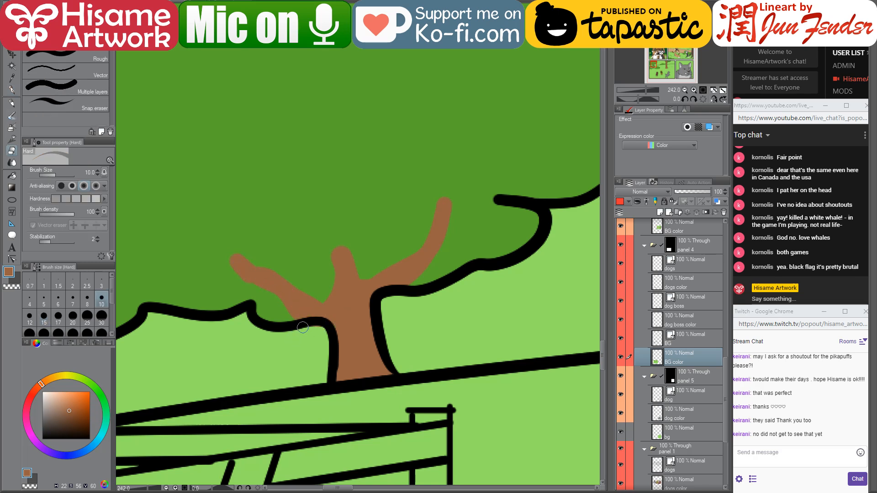
pyautogui.moveTo(309, 327); pyautogui.dragTo(320, 328)
pyautogui.hotkey('ctrl', 'z')
# Sample the foliage's dark green and trim the tips of the three brown branches with the G-pen at brush size 15
pyautogui.click(12, 90)
pyautogui.keyDown('alt'); pyautogui.click(311, 396); pyautogui.keyUp('alt')
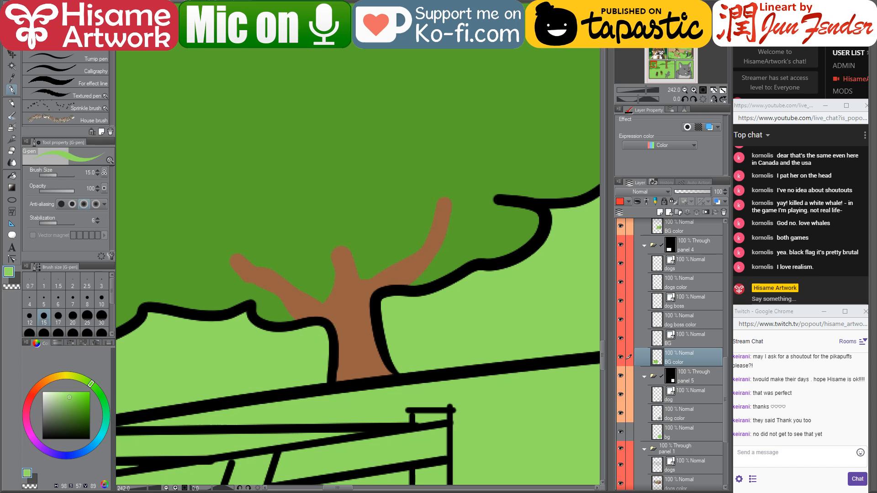
pyautogui.keyDown('alt'); pyautogui.click(237, 225); pyautogui.keyUp('alt')
pyautogui.moveTo(231, 256)
pyautogui.mouseDown()
pyautogui.moveTo(257, 264)
pyautogui.moveTo(322, 234)
pyautogui.moveTo(321, 273)
pyautogui.moveTo(347, 245)
pyautogui.mouseUp()
pyautogui.moveTo(433, 231); pyautogui.dragTo(445, 202)
pyautogui.scroll(-4, 314, 216)
pyautogui.scroll(-2, 315, 217)
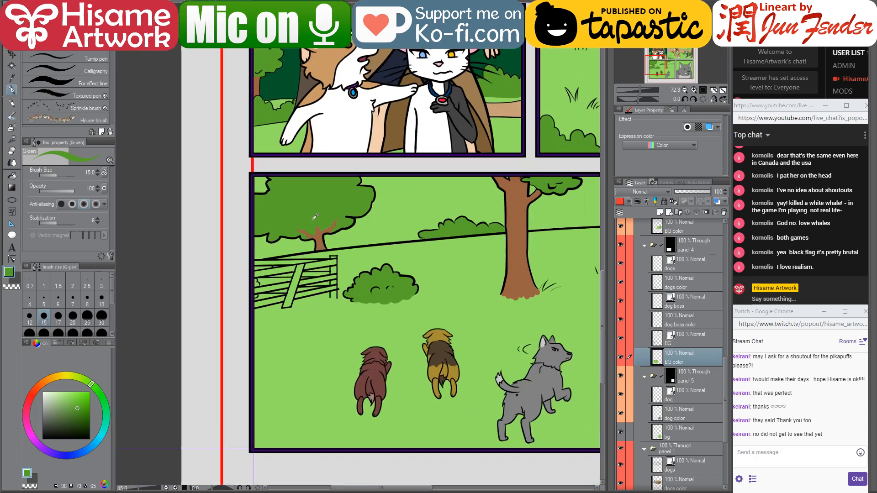
pyautogui.moveTo(427, 269); pyautogui.dragTo(407, 247)
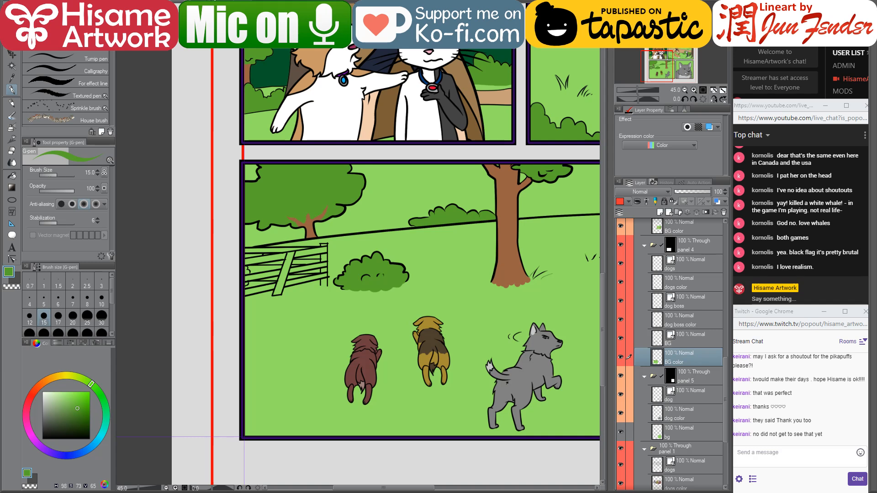
# Examine the other open comic pages, including the finished page_103, to compare how their backgrounds are coloured
pyautogui.click(320, 2)
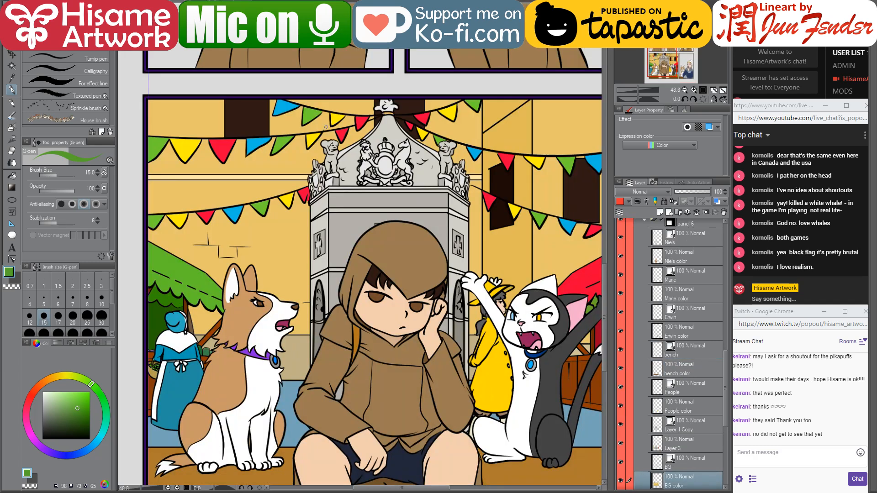
pyautogui.click(180, 3)
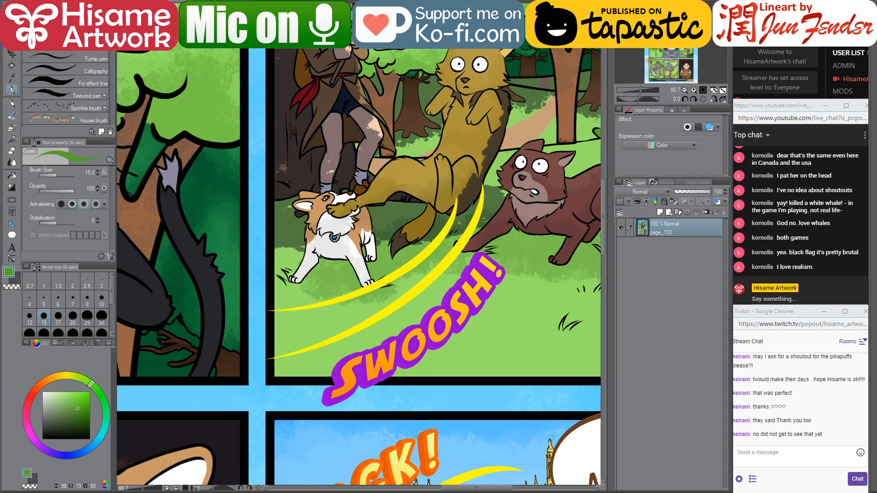
pyautogui.click(178, 2)
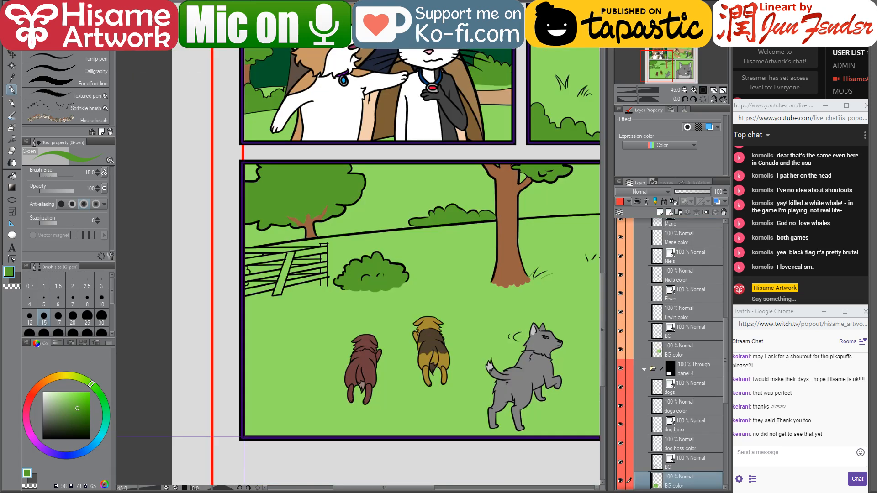
pyautogui.click(175, 1)
pyautogui.moveTo(216, 184); pyautogui.dragTo(455, 153)
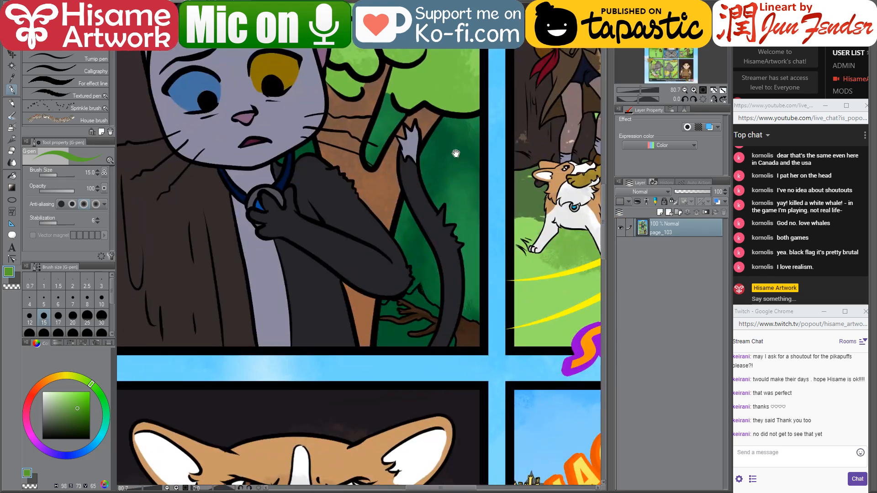
pyautogui.scroll(-4, 416, 275)
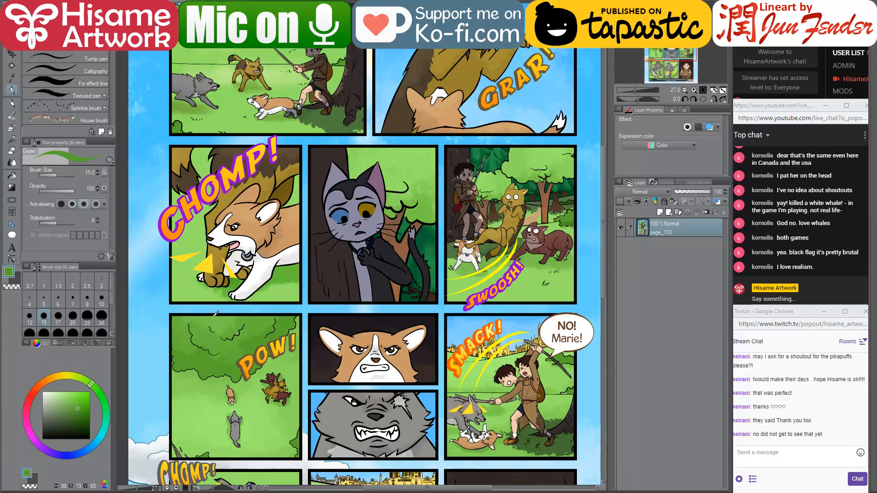
pyautogui.moveTo(281, 432); pyautogui.dragTo(343, 211)
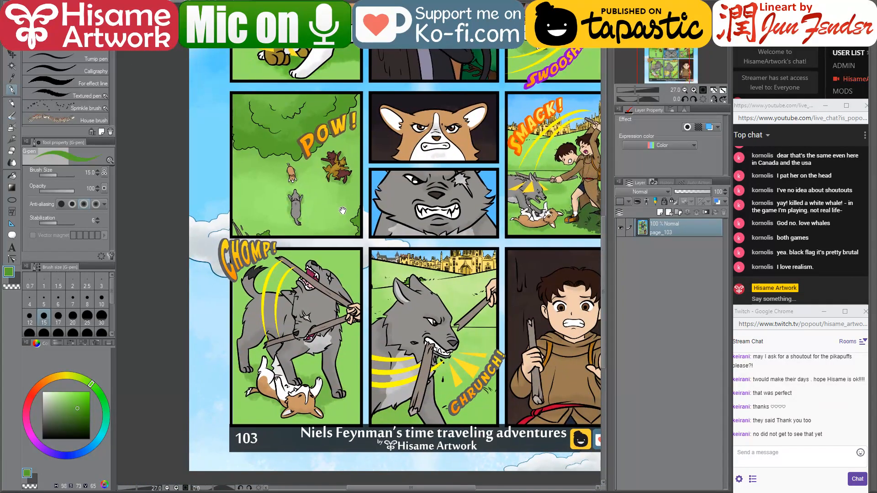
pyautogui.click(142, 1)
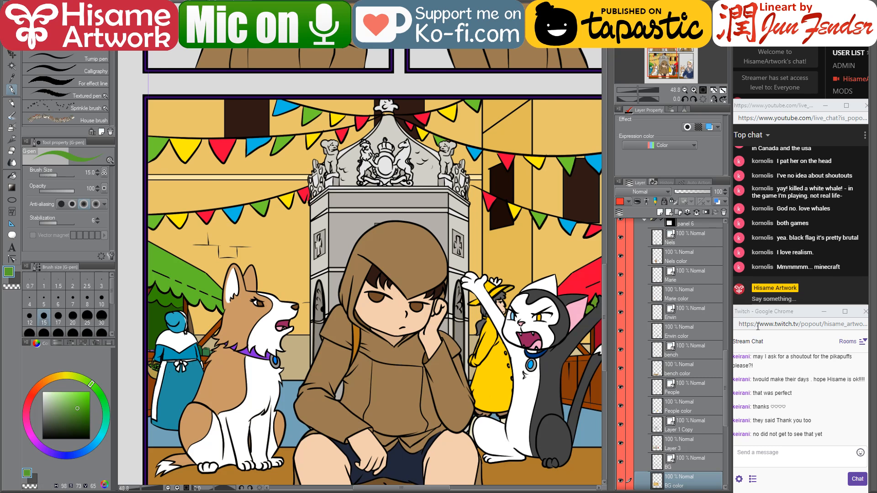
# Post "yeah that one is good", "sorry I can't speak anyome" and "I dunno what's happening to my throught xD" in the YouTube live chat
pyautogui.moveTo(86, 492)
pyautogui.click(815, 300)
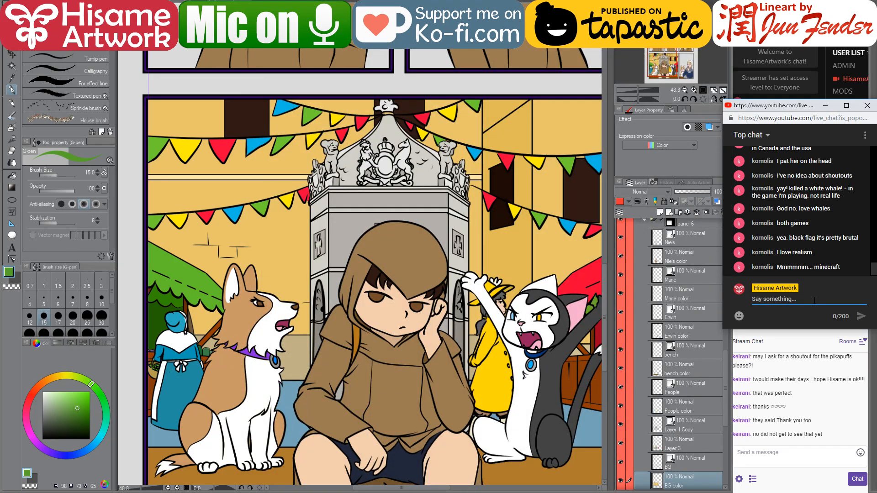
pyautogui.write('yeah that one is good')
pyautogui.press('Return')
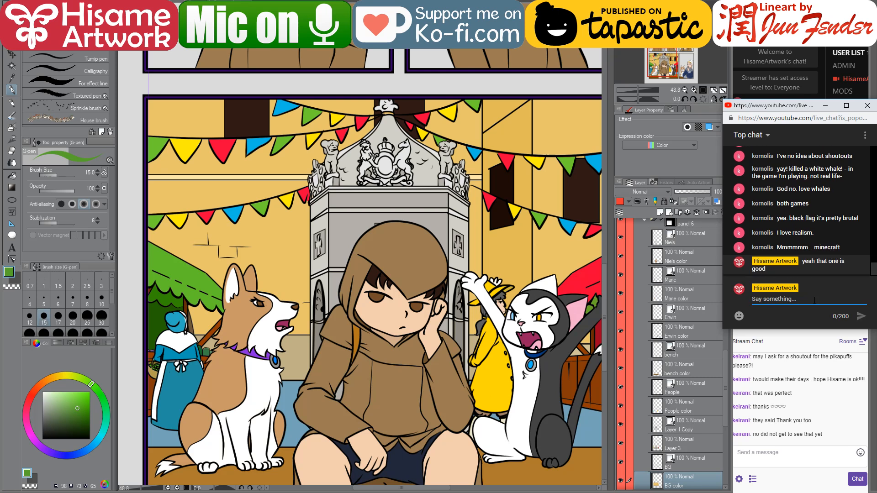
pyautogui.write("sorry I can't speak anyome")
pyautogui.press('Return')
pyautogui.write('I dunn')
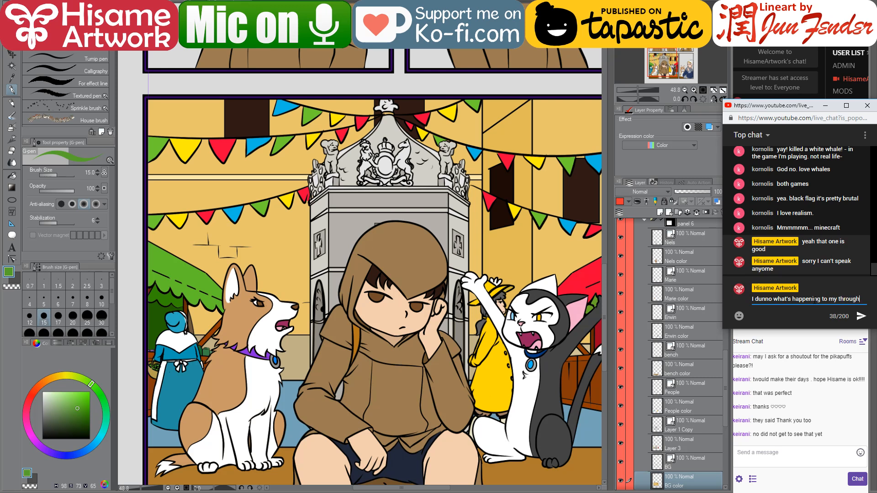
pyautogui.write('t xD')
pyautogui.press('Return')
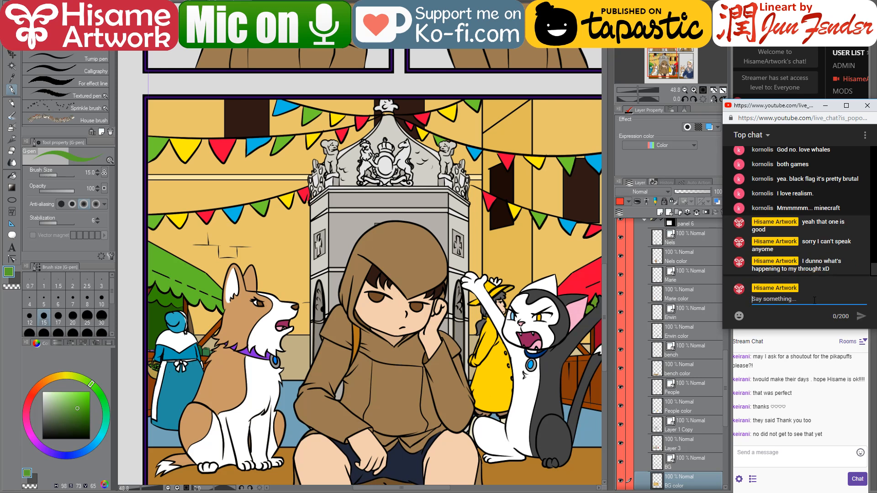
pyautogui.click(801, 457)
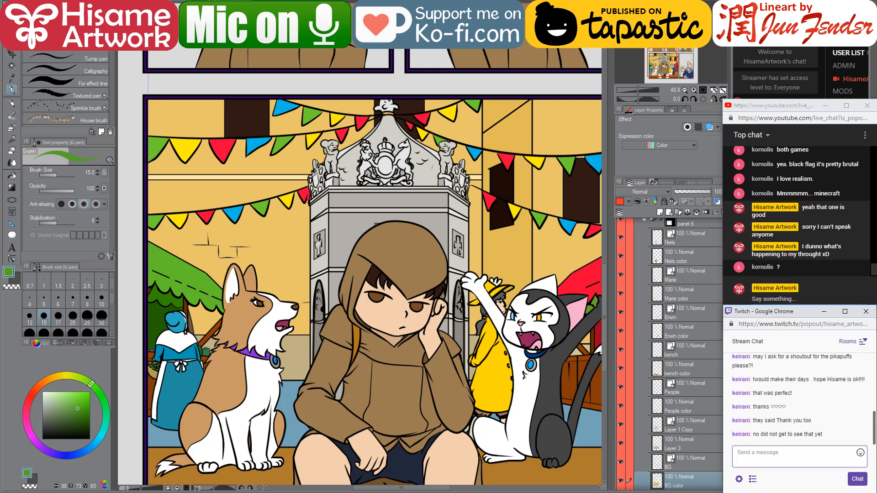
pyautogui.hotkey('alt', 'Tab')
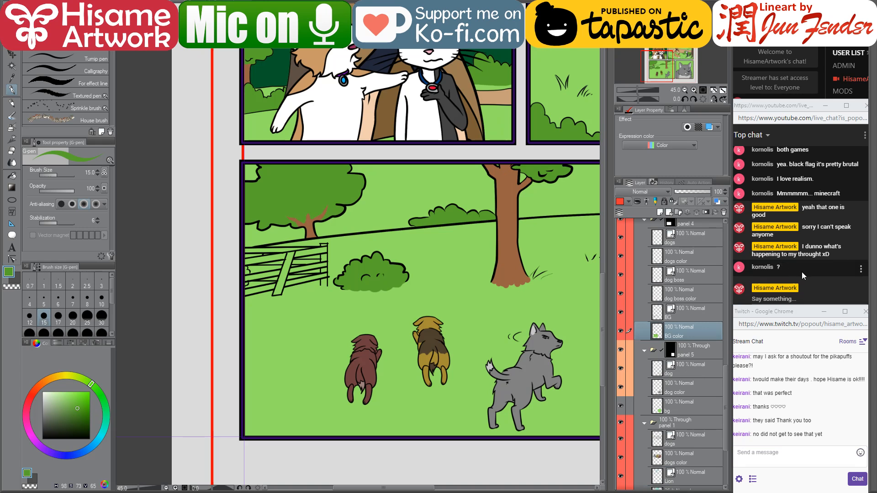
# Post "I'm coughing really badly" in the YouTube live chat and return to the comic page
pyautogui.click(799, 300)
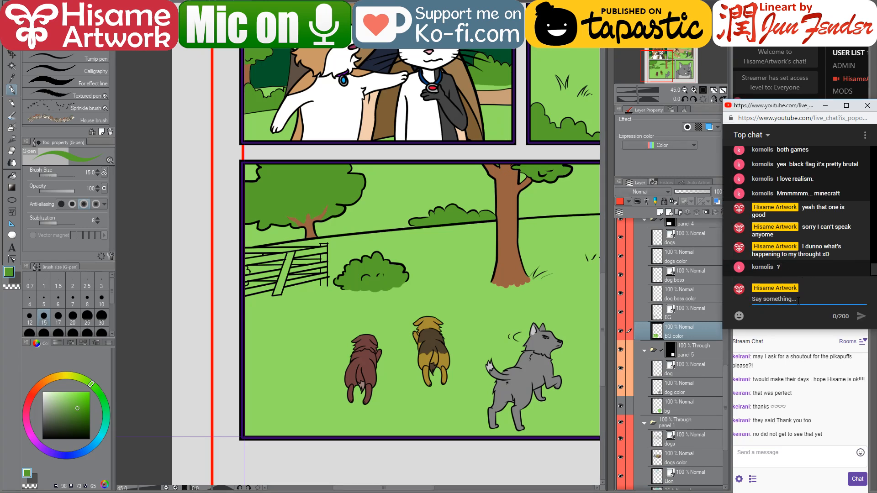
pyautogui.write("I'")
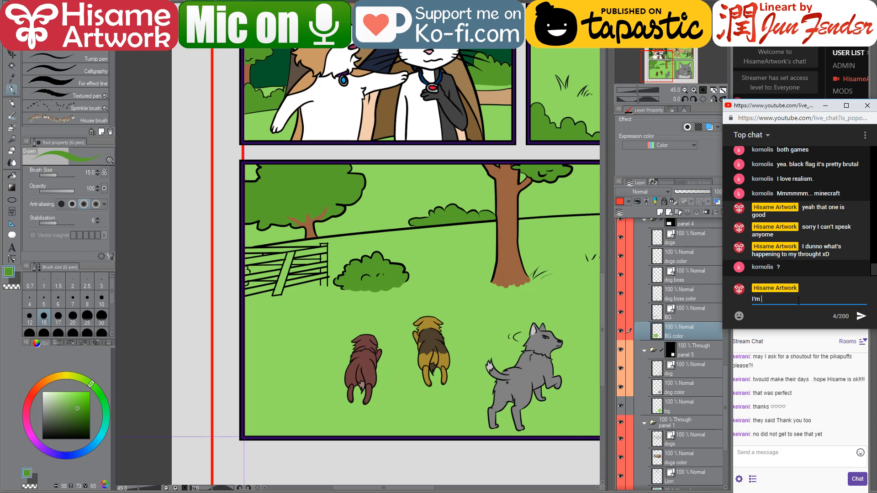
pyautogui.write('m coughing really badly')
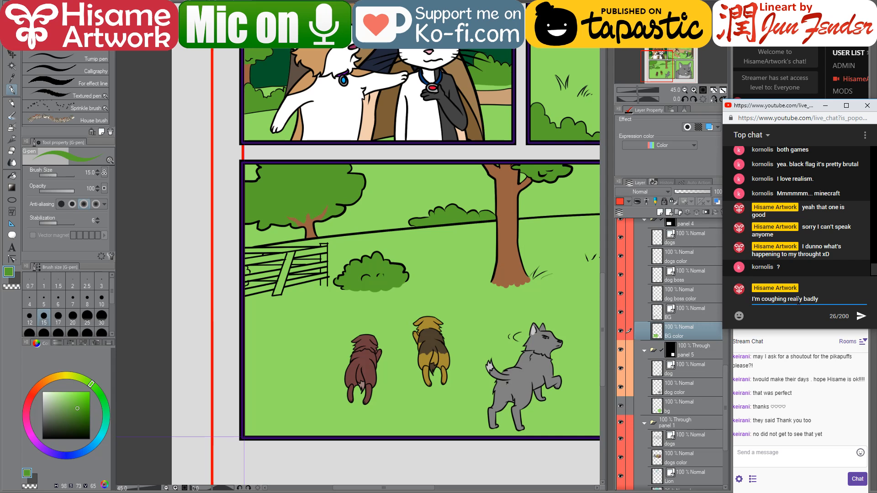
pyautogui.press('Return')
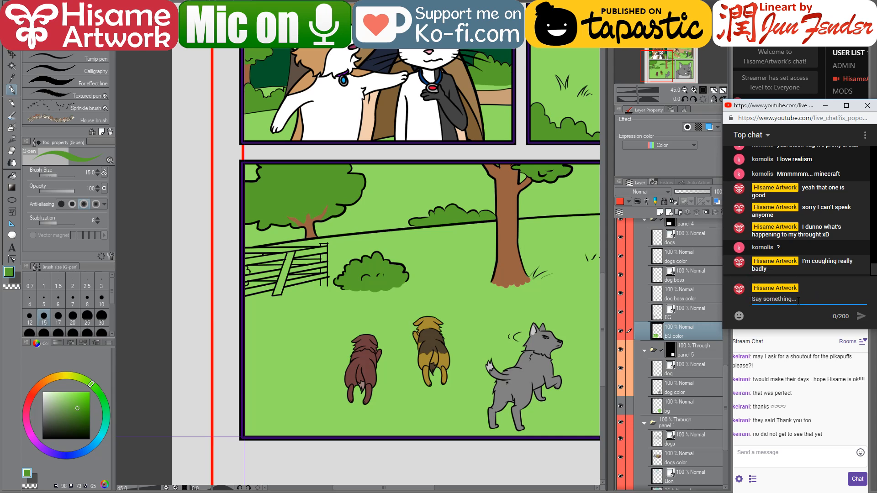
pyautogui.click(182, 210)
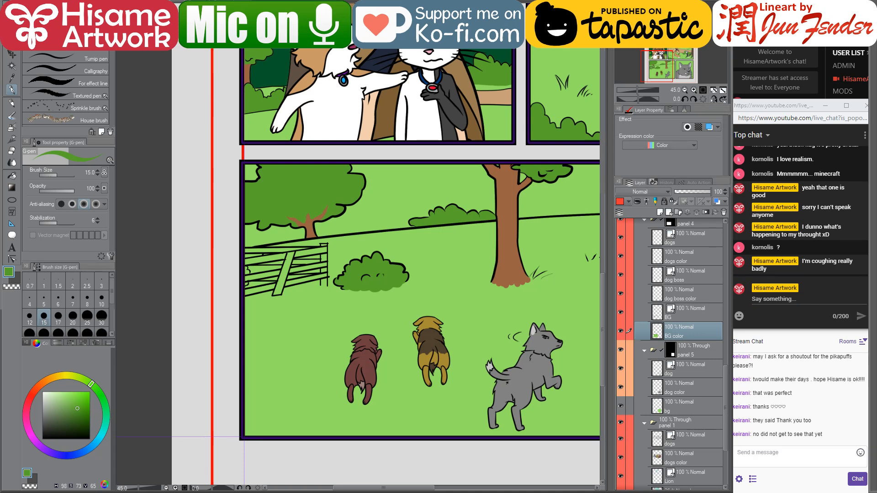
# Switch to File Explorer and open page_102.jpg from the comic pages folder in Clip Studio Paint as a reference
pyautogui.hotkey('alt', 'Tab')
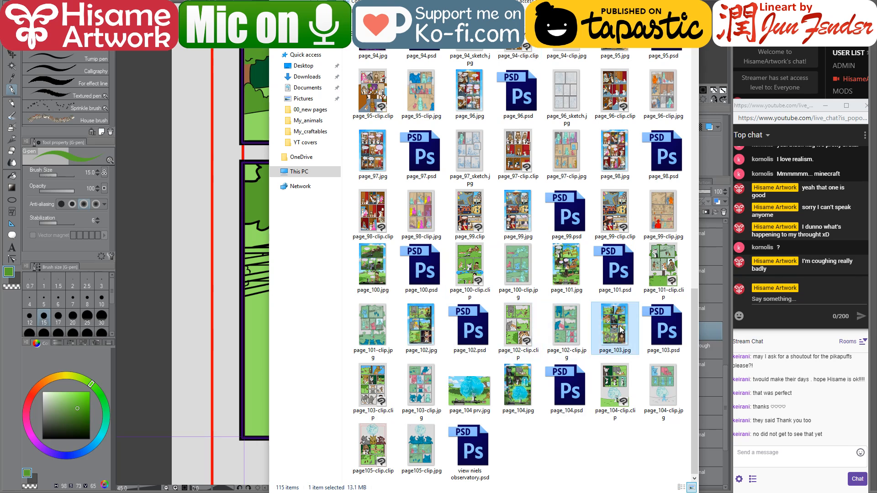
pyautogui.click(418, 326)
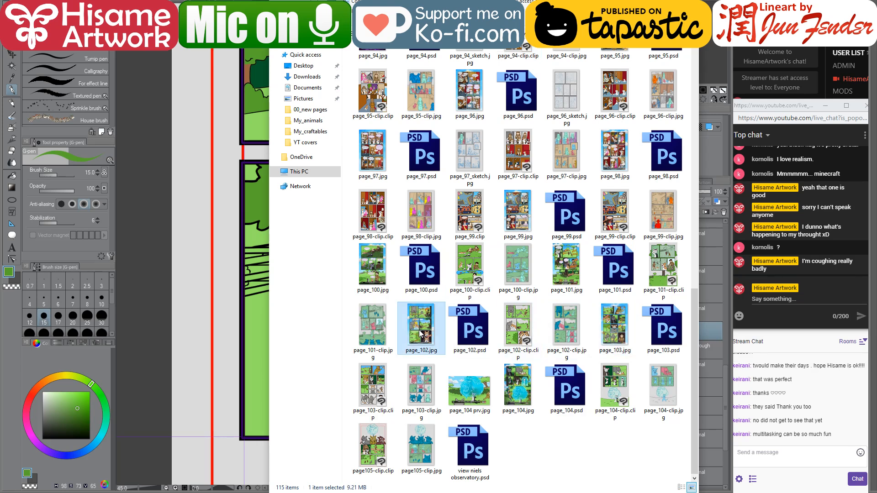
pyautogui.moveTo(419, 330); pyautogui.dragTo(291, 171)
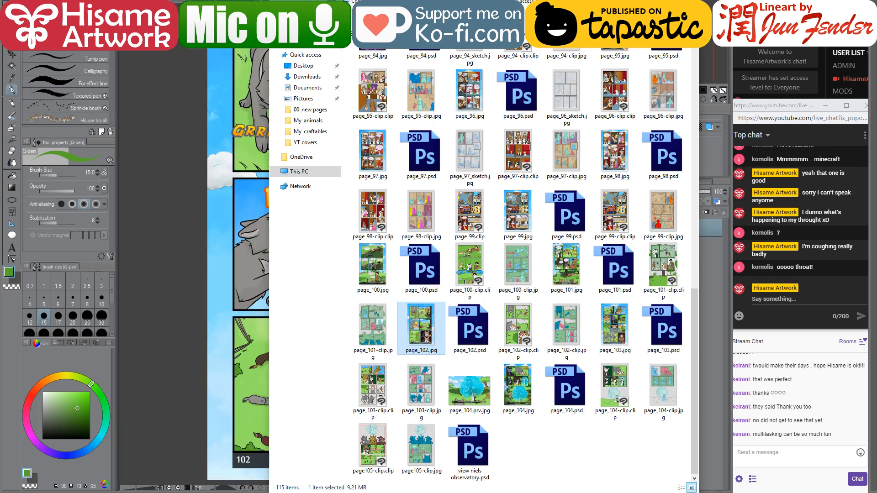
pyautogui.hotkey('alt', 'Tab')
# Post "that one" in the YouTube live chat and return to the opened page_102
pyautogui.click(811, 300)
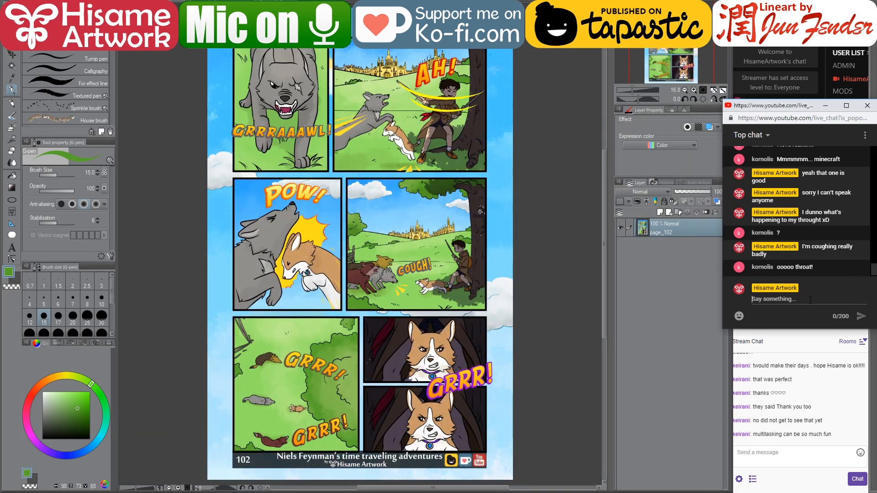
pyautogui.write('sorry')
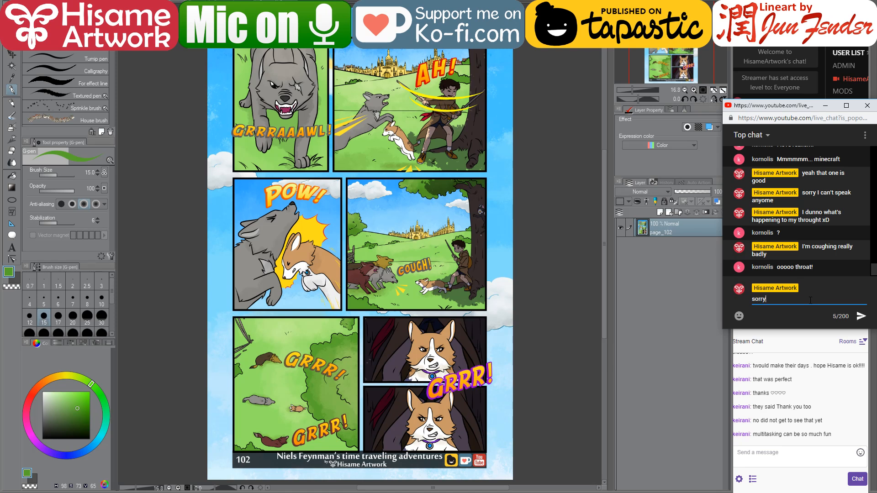
pyautogui.press('BackSpace')
pyautogui.press('BackSpace')
pyautogui.press('BackSpace')
pyautogui.press('BackSpace')
pyautogui.write('that one')
pyautogui.press('Return')
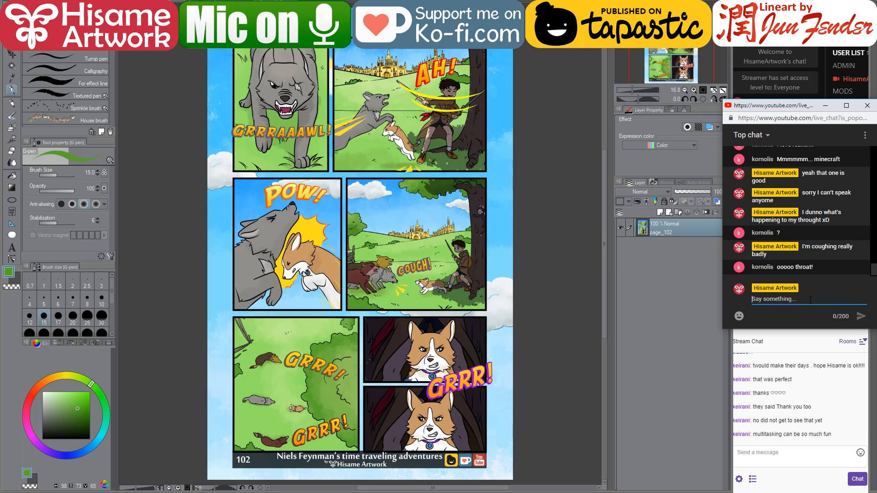
pyautogui.click(561, 222)
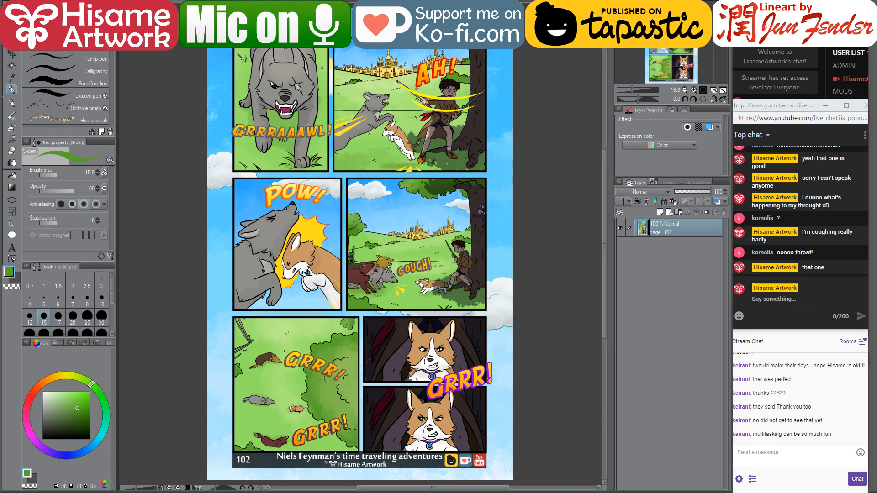
# Sample the grey-brown of the broken fence on page_102 as the drawing colour and return to the page being coloured
pyautogui.scroll(10, 239, 362)
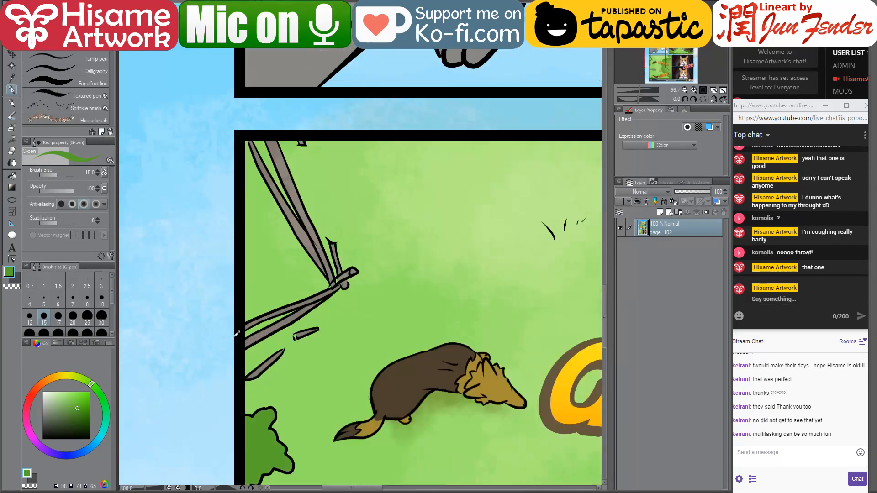
pyautogui.keyDown('alt'); pyautogui.click(259, 329); pyautogui.keyUp('alt')
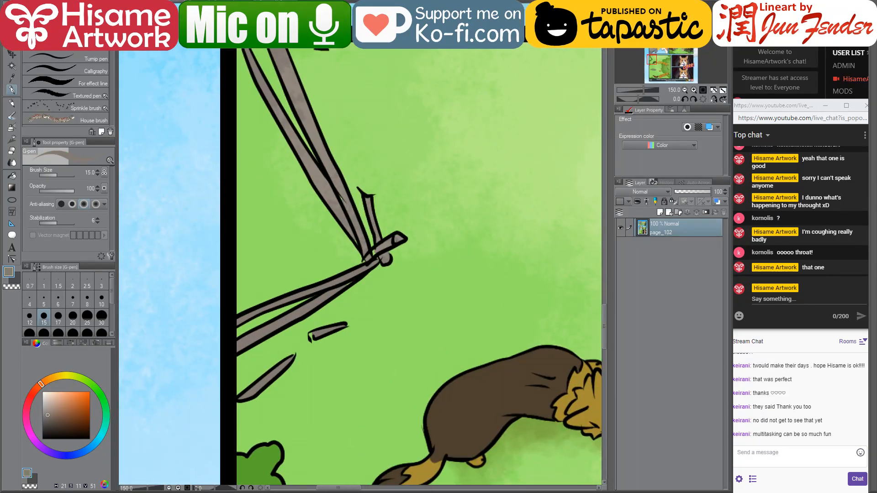
pyautogui.hotkey('ctrl', 'Tab')
# Fill the upper rails left of the brace and the diagonal brace of panel 4's fence with the sampled grey-brown
pyautogui.press('g')
pyautogui.scroll(3, 267, 248)
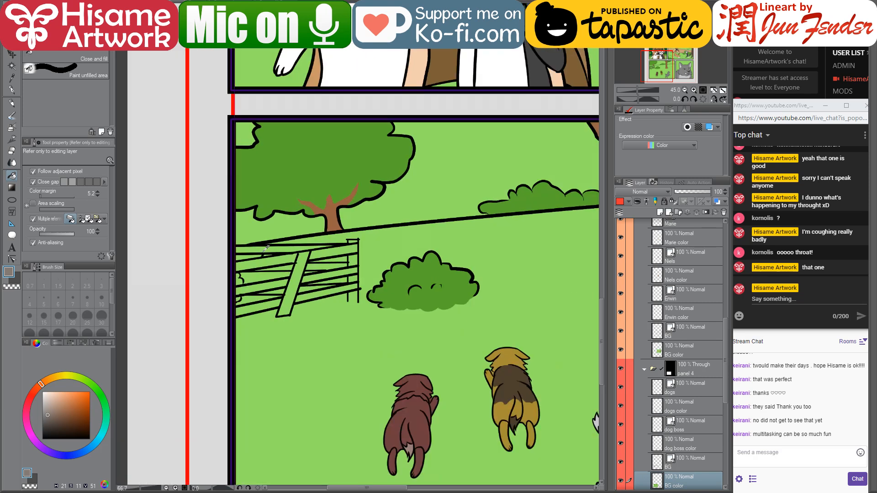
pyautogui.scroll(4, 267, 248)
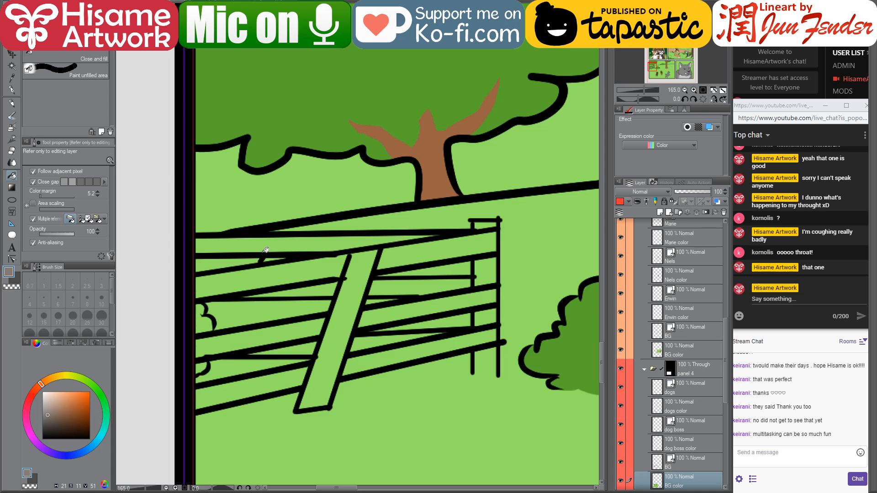
pyautogui.click(300, 240)
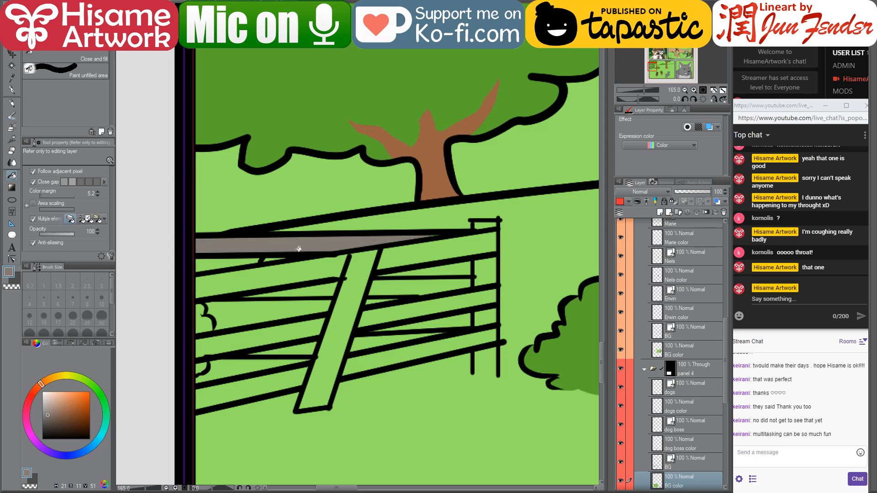
pyautogui.click(287, 270)
pyautogui.click(294, 322)
pyautogui.click(339, 336)
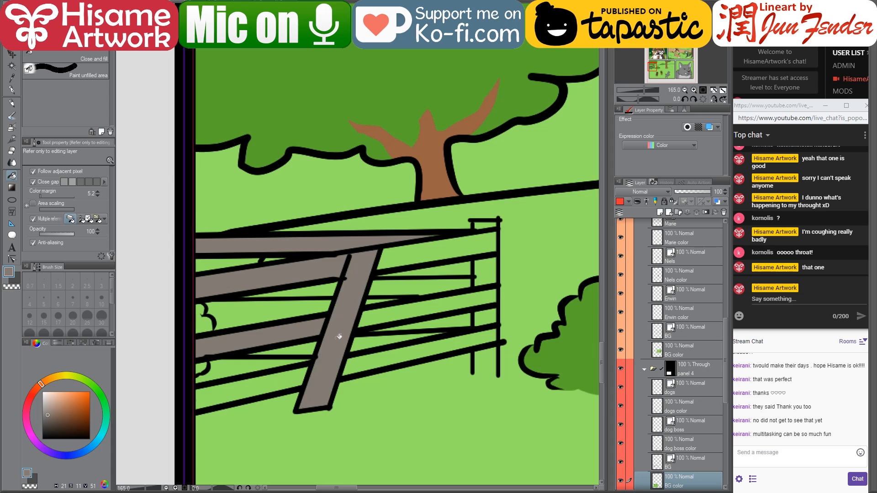
# Fill the fence's lowest rail, the rails right of the brace, the end post and the back plank with grey-brown
pyautogui.click(292, 373)
pyautogui.click(399, 351)
pyautogui.click(397, 309)
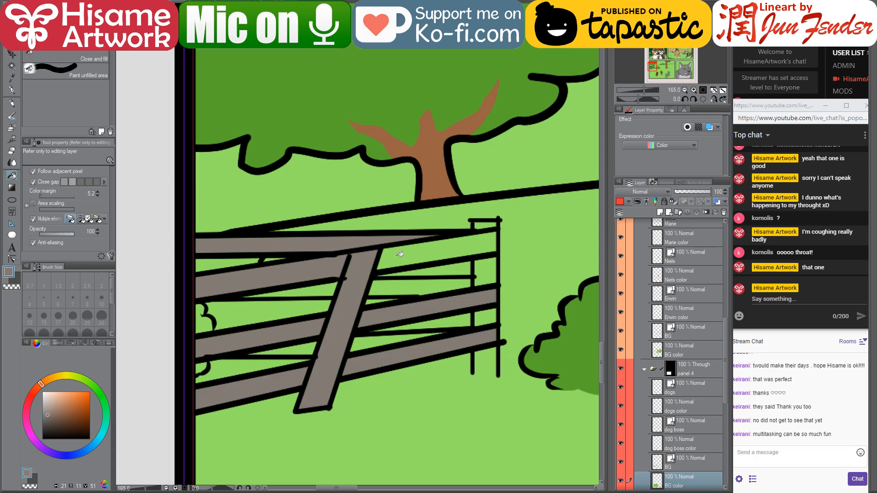
pyautogui.click(400, 254)
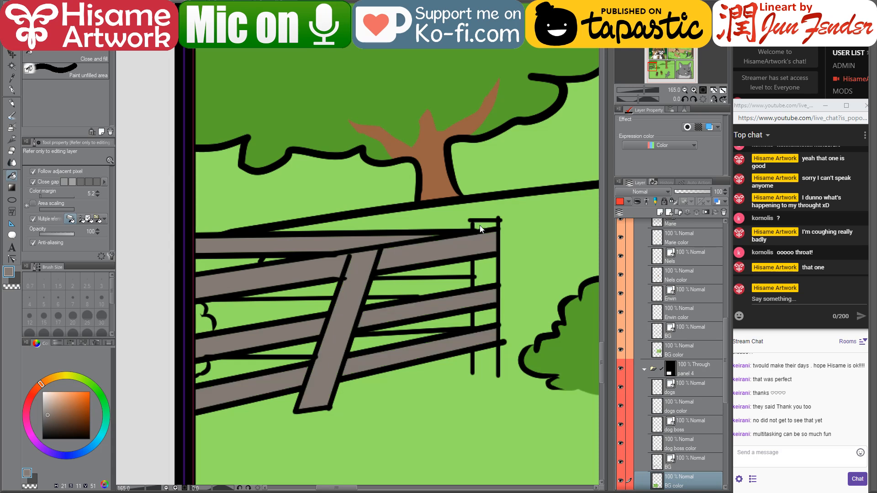
pyautogui.click(491, 269)
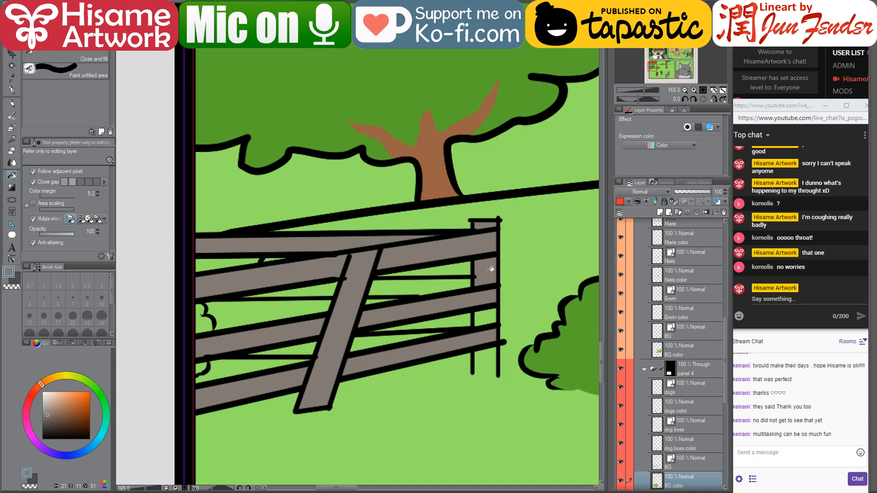
pyautogui.click(487, 325)
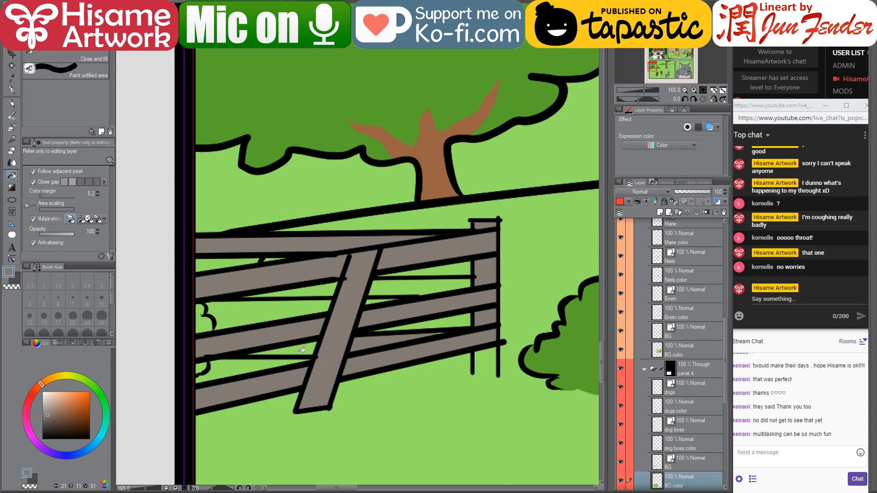
pyautogui.click(288, 314)
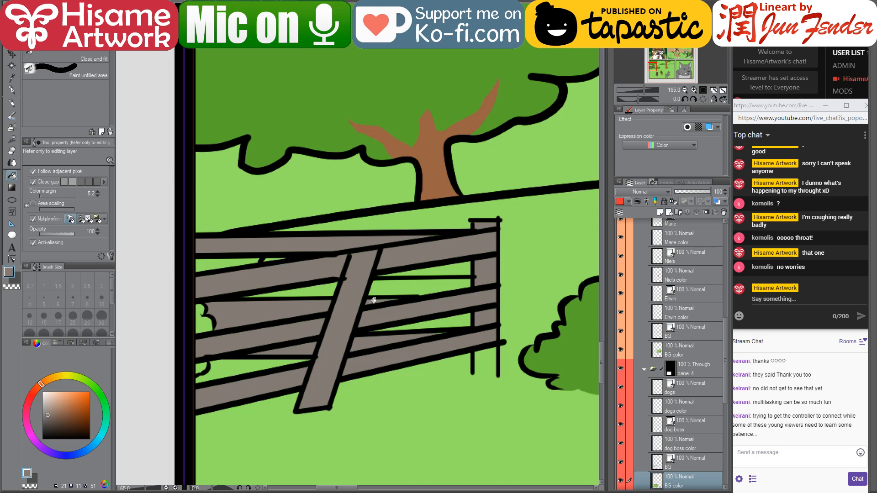
# Reply in the Twitch stream chat with the messages "heheheh", "awww" and "<3 sending them hugz"
pyautogui.click(788, 456)
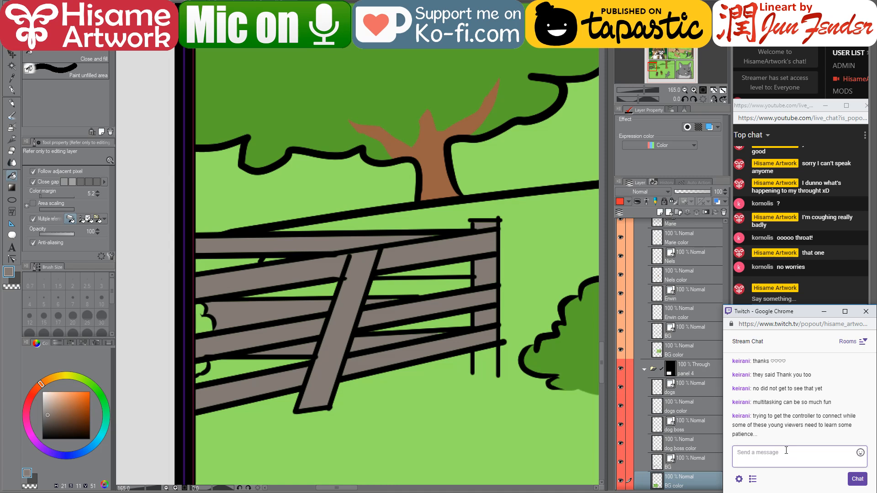
pyautogui.write('heheheh')
pyautogui.press('Return')
pyautogui.write('a')
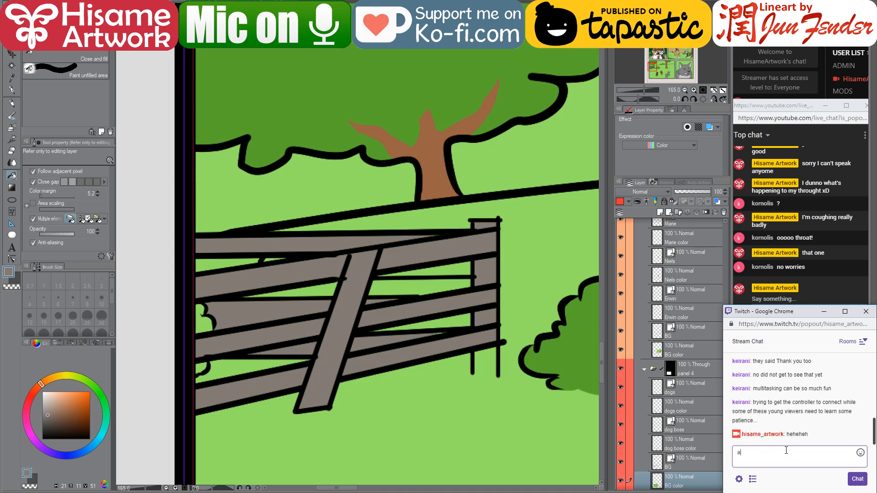
pyautogui.write('www')
pyautogui.press('Return')
pyautogui.write('<3')
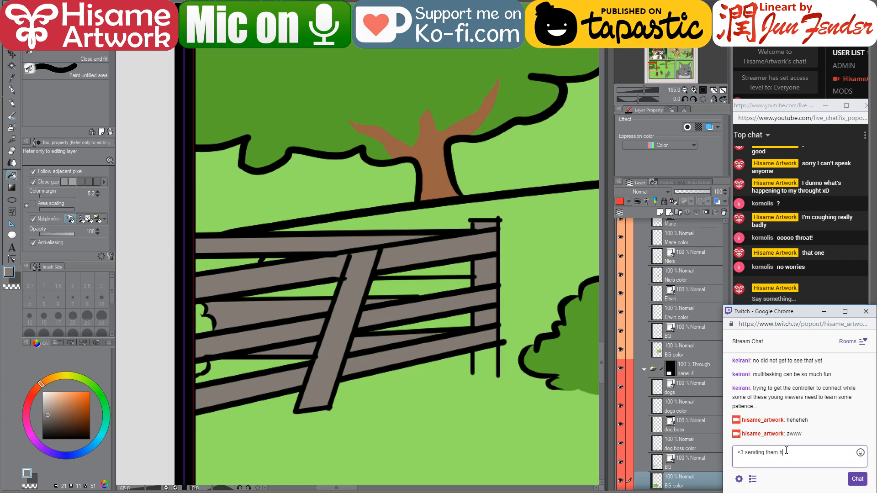
pyautogui.write('sending them hugz')
pyautogui.press('Return')
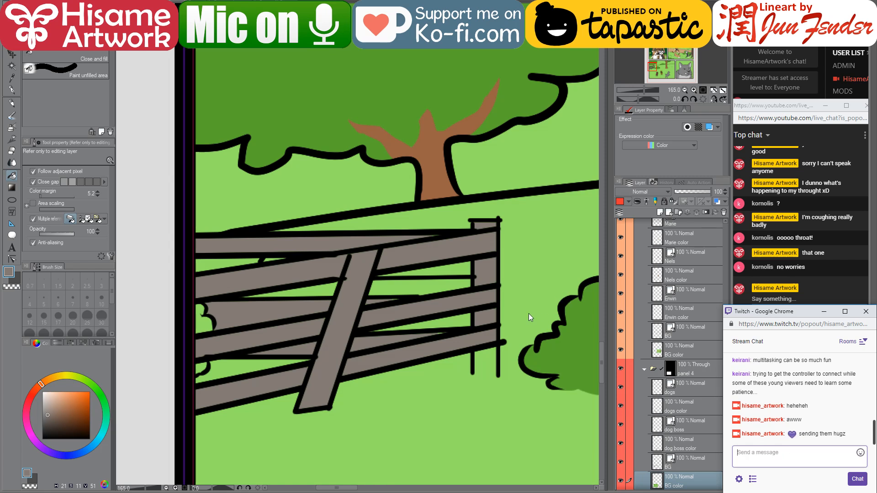
# Fill the remaining back plank sections beside the fence's diagonal brace with the same grey-brown
pyautogui.click(486, 315)
pyautogui.click(404, 280)
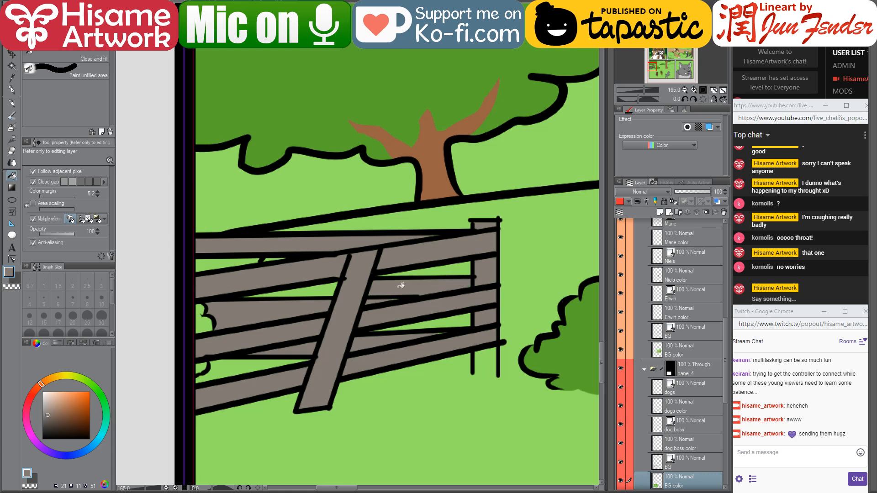
pyautogui.click(333, 285)
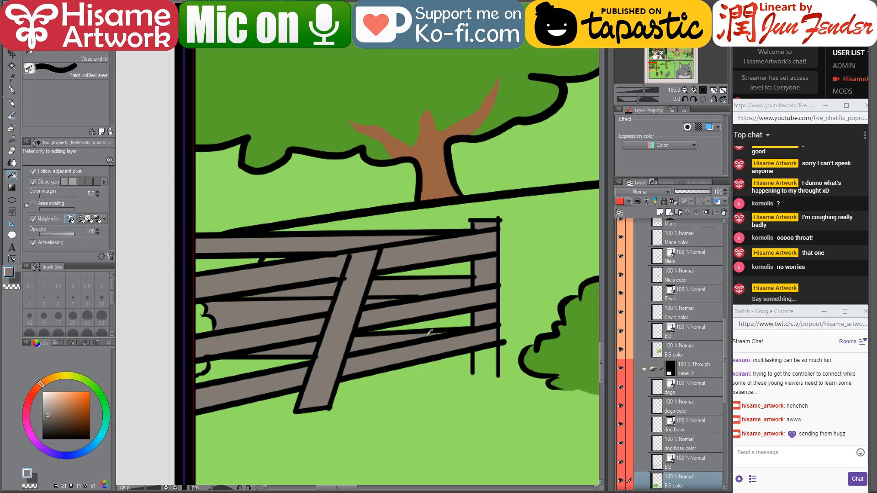
# Paint the open lower end of the fence's right post grey-brown using the G-pen at brush size 17
pyautogui.scroll(2, 428, 329)
pyautogui.scroll(2, 434, 333)
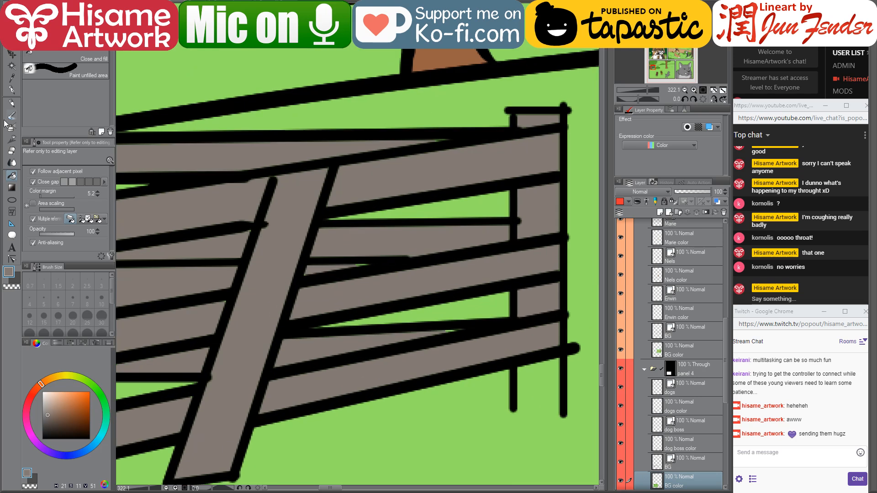
pyautogui.click(12, 90)
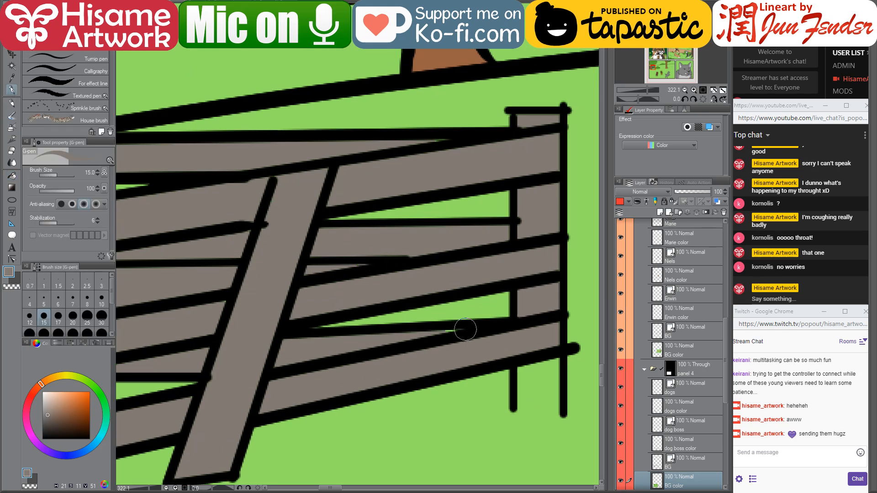
pyautogui.moveTo(461, 329); pyautogui.dragTo(382, 327)
pyautogui.hotkey('ctrl', 'z')
pyautogui.press(']')
pyautogui.moveTo(524, 124); pyautogui.dragTo(529, 414)
pyautogui.keyDown('shift'); pyautogui.click(527, 405); pyautogui.keyUp('shift')
pyautogui.keyDown('shift'); pyautogui.click(553, 406); pyautogui.keyUp('shift')
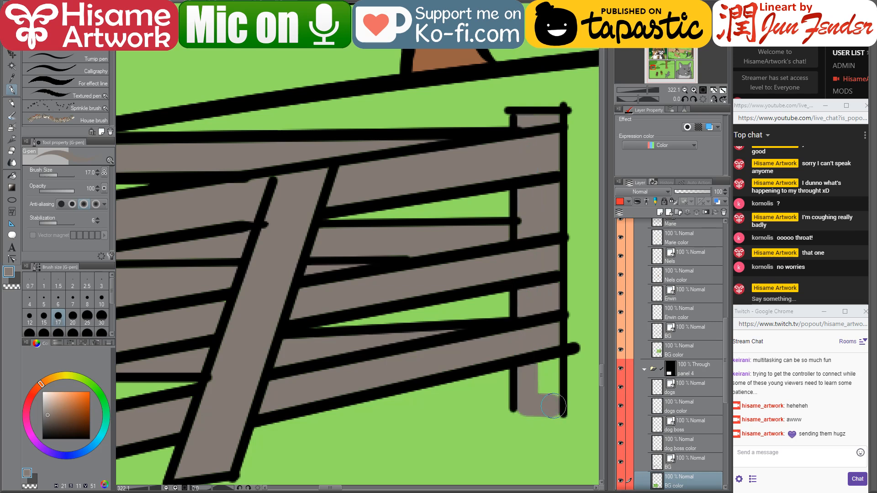
pyautogui.keyDown('shift'); pyautogui.click(560, 111); pyautogui.keyUp('shift')
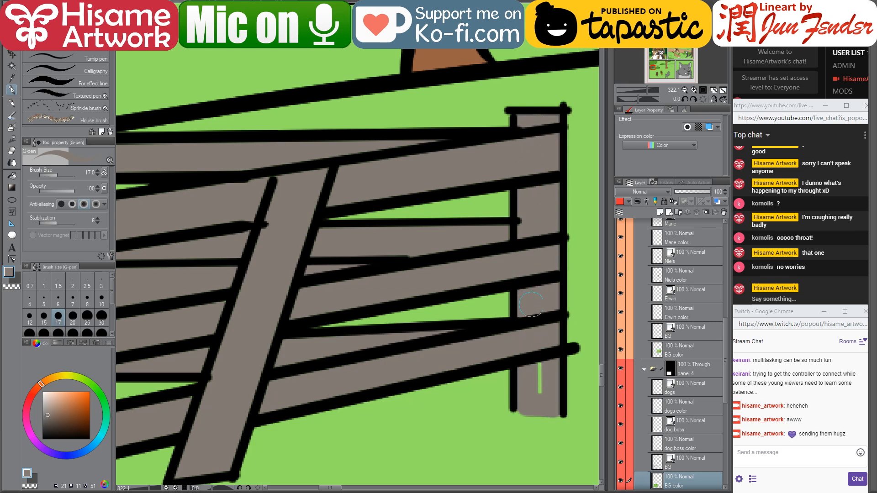
# Paint the two fluffy shapes behind the fence at the panel's left border white
pyautogui.moveTo(224, 336); pyautogui.dragTo(561, 322)
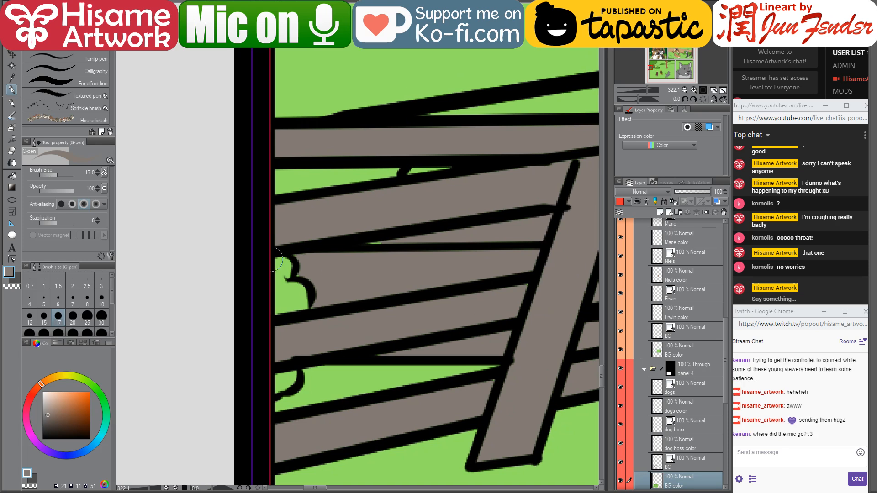
pyautogui.click(42, 392)
pyautogui.moveTo(279, 260)
pyautogui.mouseDown()
pyautogui.moveTo(283, 274)
pyautogui.moveTo(265, 292)
pyautogui.moveTo(285, 290)
pyautogui.moveTo(300, 301)
pyautogui.mouseUp()
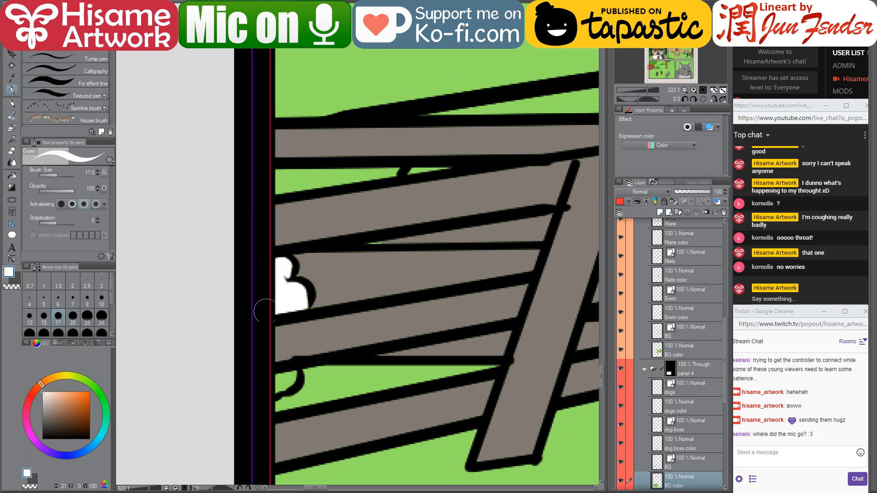
pyautogui.moveTo(291, 381); pyautogui.dragTo(256, 386)
# Refill the gaps between the fence rails on both sides of the diagonal brace with the light green of the grass
pyautogui.keyDown('alt'); pyautogui.click(301, 312); pyautogui.keyUp('alt')
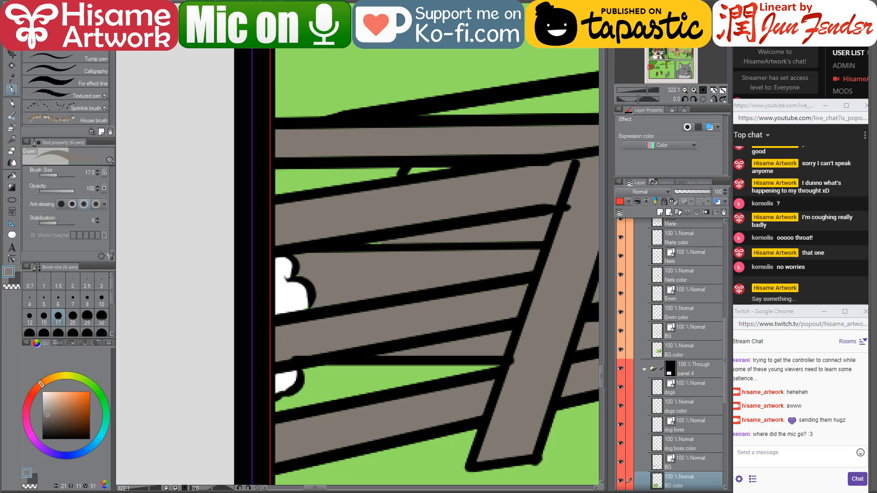
pyautogui.moveTo(315, 319)
pyautogui.mouseDown()
pyautogui.moveTo(323, 298)
pyautogui.moveTo(302, 253)
pyautogui.moveTo(417, 239)
pyautogui.mouseUp()
pyautogui.scroll(-5, 301, 337)
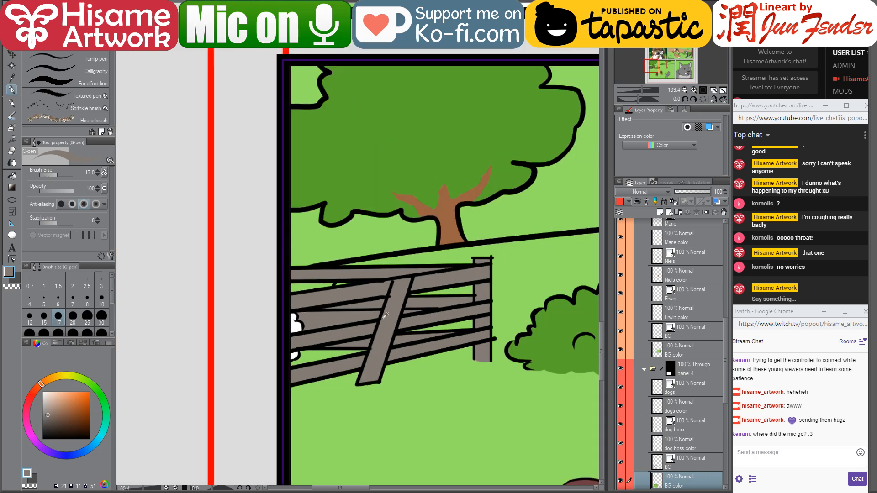
pyautogui.scroll(2, 376, 308)
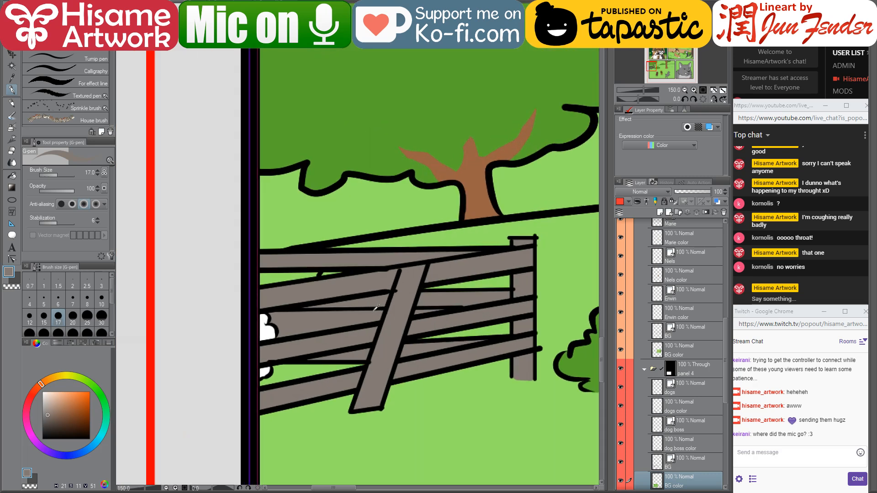
pyautogui.scroll(1, 376, 308)
pyautogui.keyDown('alt'); pyautogui.click(239, 263); pyautogui.keyUp('alt')
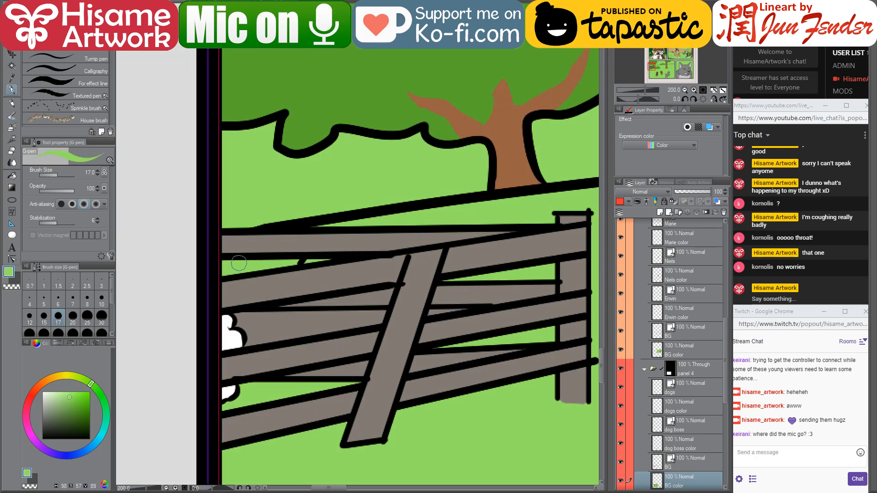
pyautogui.click(13, 177)
pyautogui.click(311, 325)
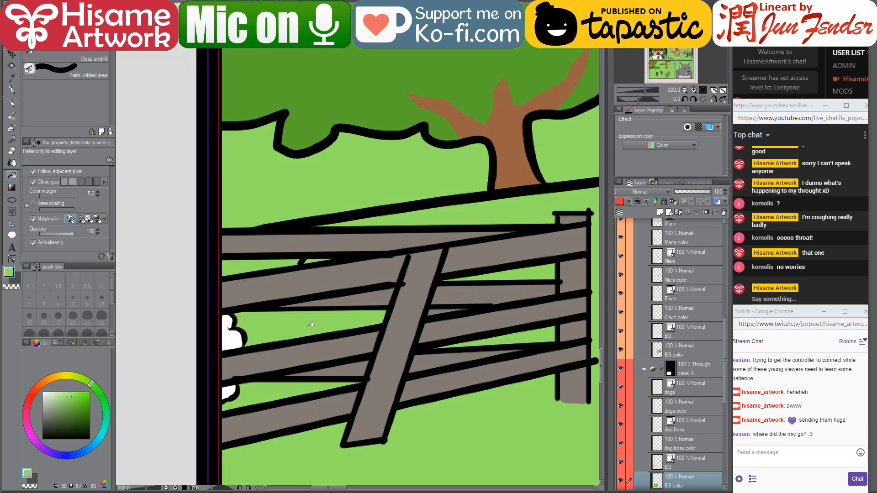
pyautogui.click(437, 311)
# Select the sky areas above the hill line and around the trees in panel 4, using Auto select on its BG layer
pyautogui.scroll(-4, 263, 332)
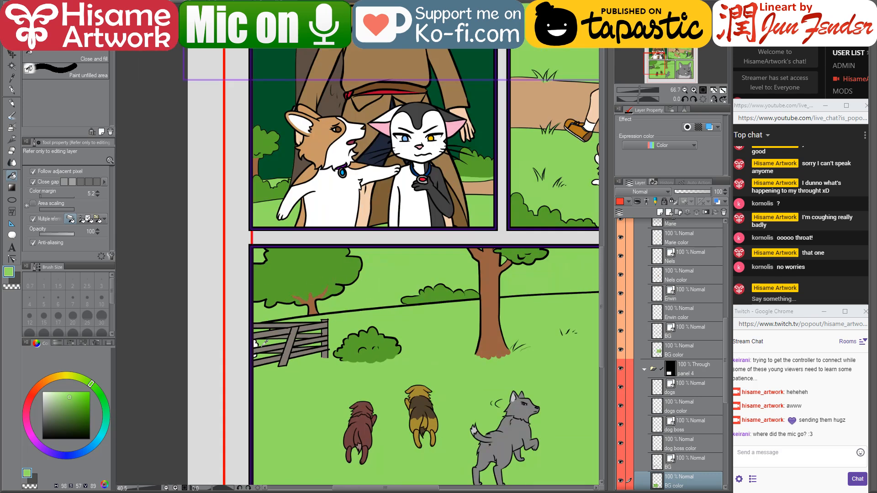
pyautogui.moveTo(520, 264); pyautogui.dragTo(398, 252)
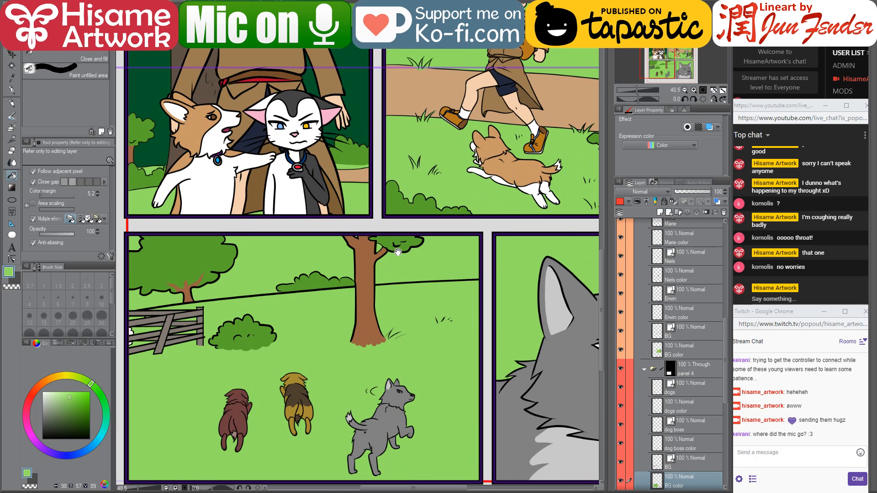
pyautogui.click(12, 67)
pyautogui.moveTo(273, 259); pyautogui.dragTo(347, 255)
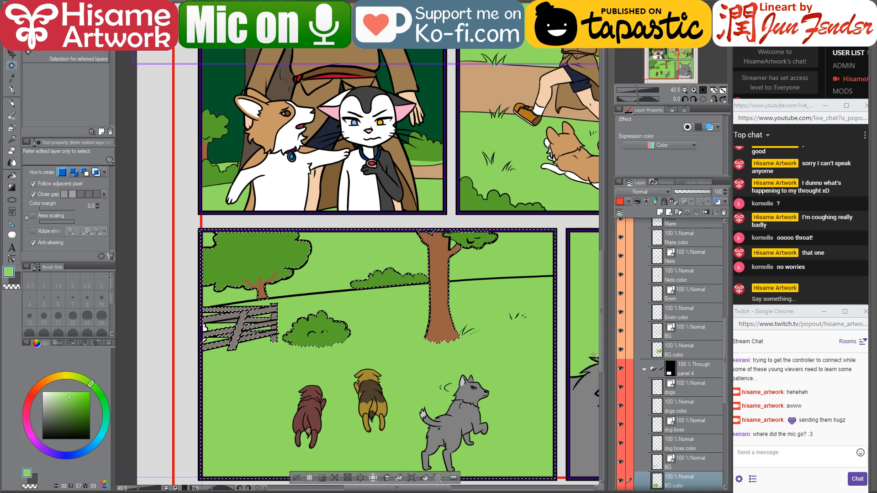
pyautogui.scroll(-3, 687, 391)
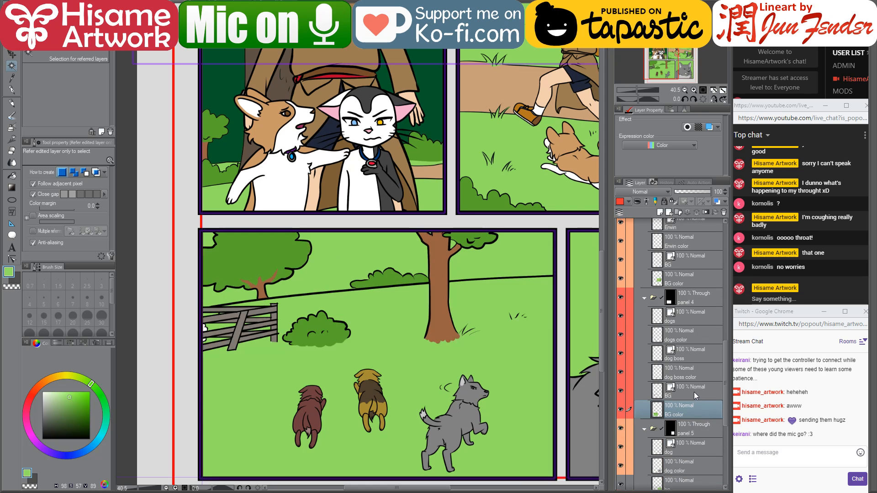
pyautogui.click(681, 391)
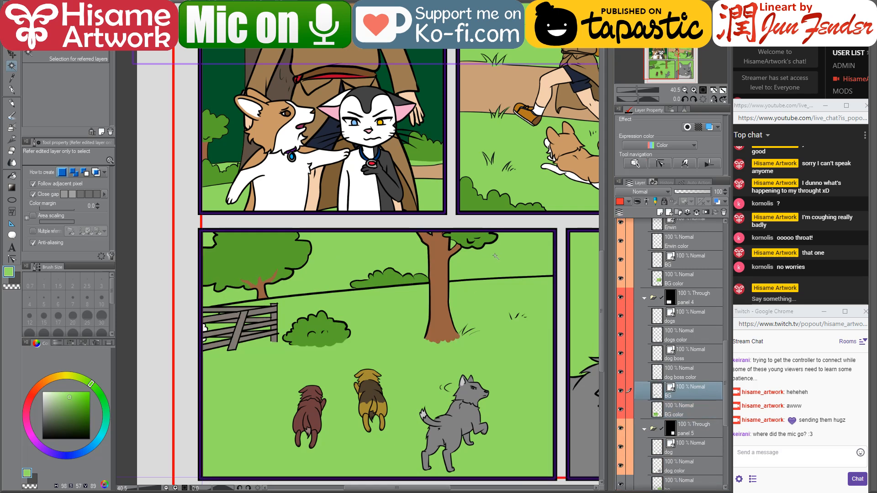
pyautogui.click(407, 242)
pyautogui.keyDown('shift'); pyautogui.click(408, 242); pyautogui.keyUp('shift')
pyautogui.keyDown('shift'); pyautogui.click(224, 295); pyautogui.keyUp('shift')
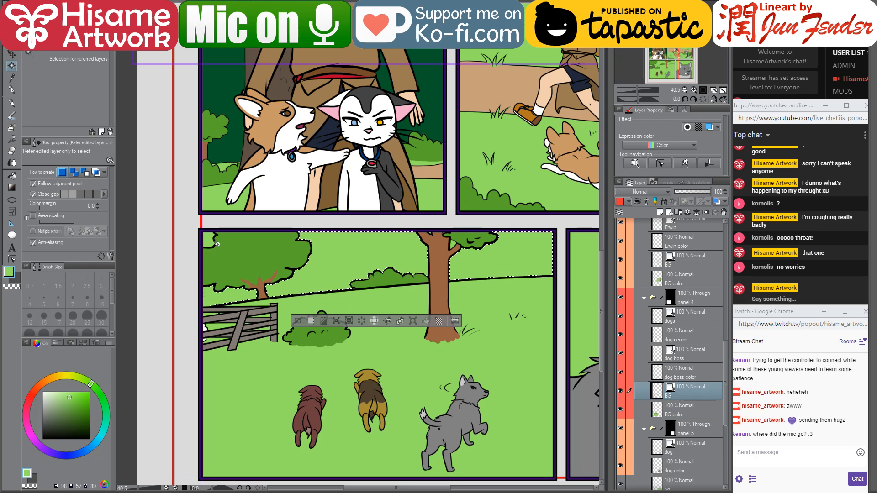
pyautogui.keyDown('shift'); pyautogui.click(209, 237); pyautogui.keyUp('shift')
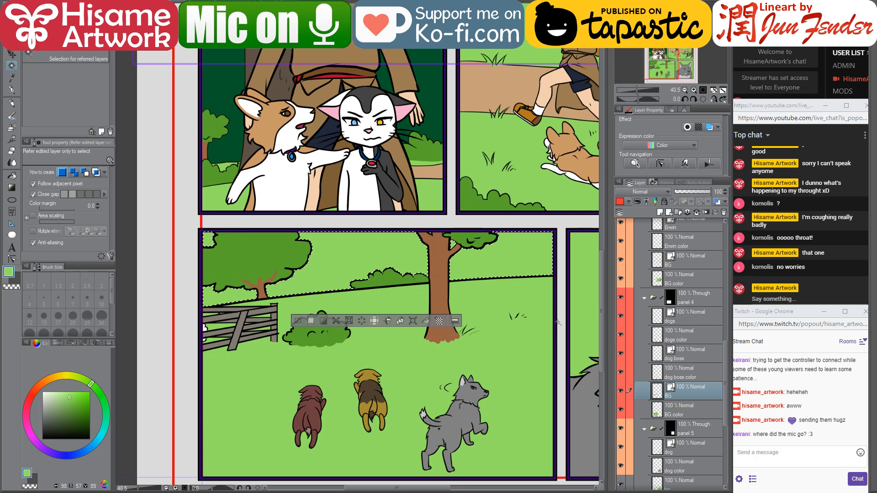
# Cut the selected sky areas out of panel 4's BG color layer onto a separate layer and deselect
pyautogui.click(675, 412)
pyautogui.press('Delete')
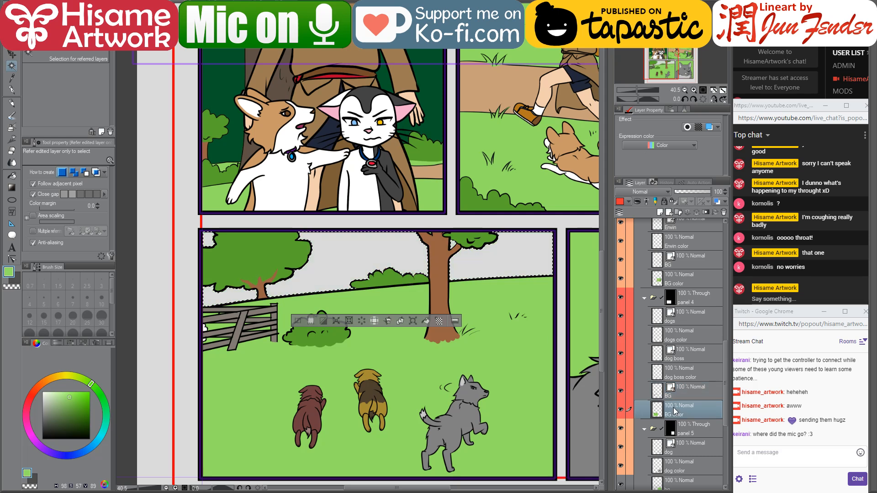
pyautogui.click(397, 324)
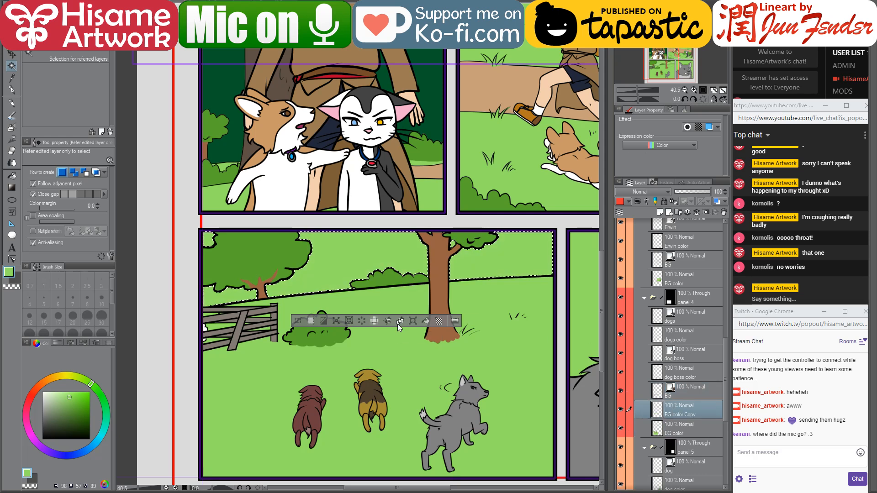
pyautogui.hotkey('ctrl', 'd')
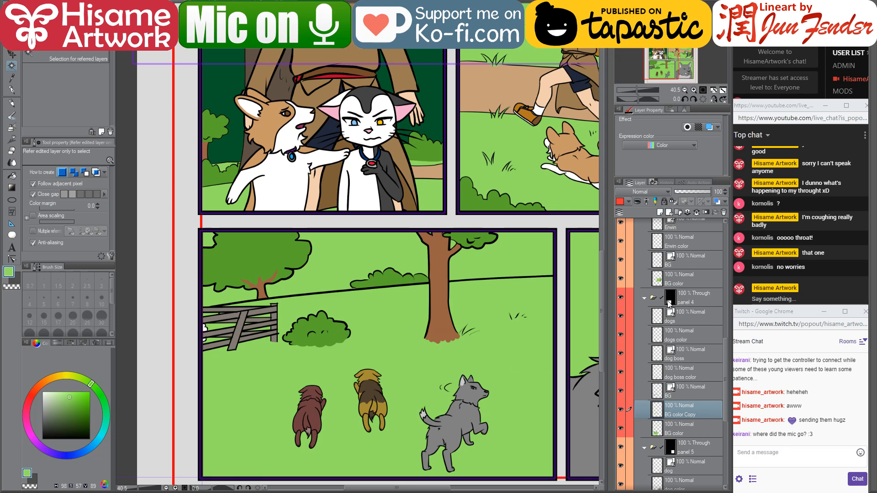
# Select panel 4's frame area from its mask and sample the light blue of page_103 for the G-pen
pyautogui.keyDown('ctrl'); pyautogui.click(664, 403); pyautogui.keyUp('ctrl')
pyautogui.click(657, 432)
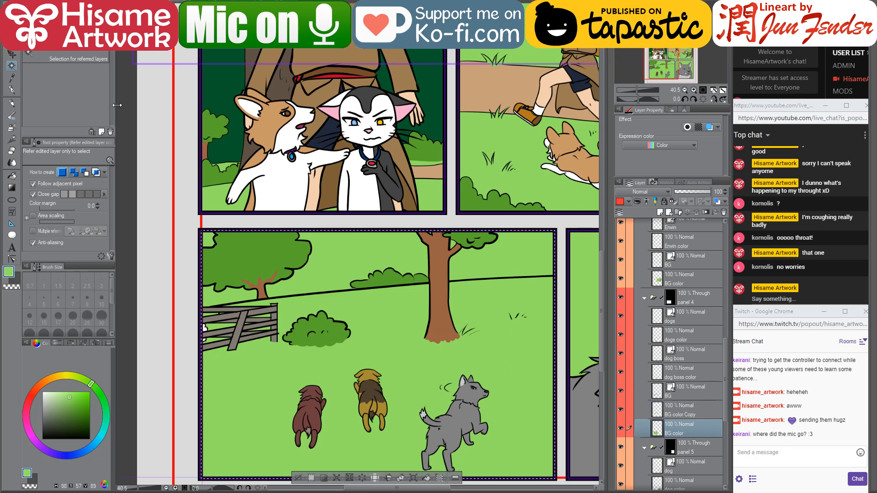
pyautogui.click(12, 90)
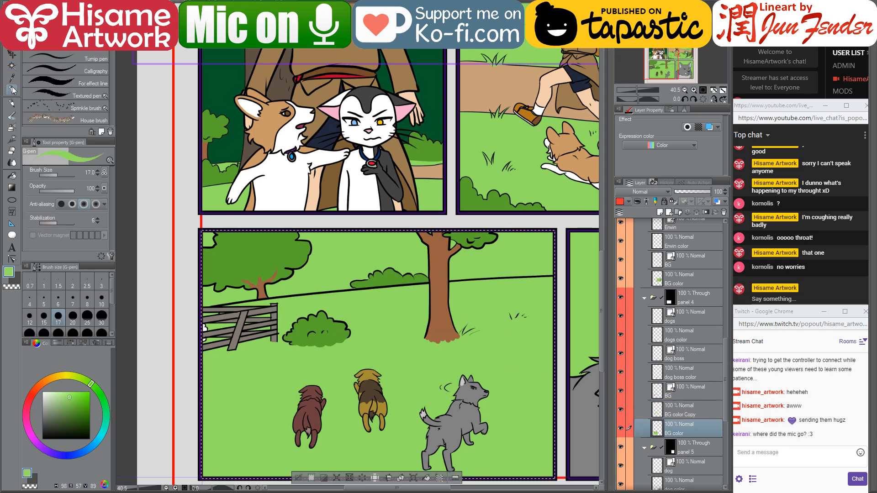
pyautogui.click(177, 4)
pyautogui.keyDown('alt'); pyautogui.click(370, 167); pyautogui.keyUp('alt')
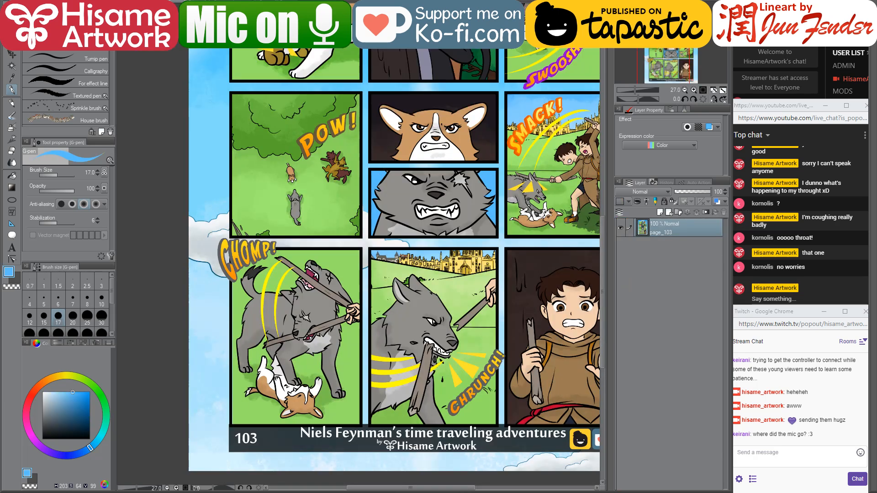
pyautogui.click(141, 4)
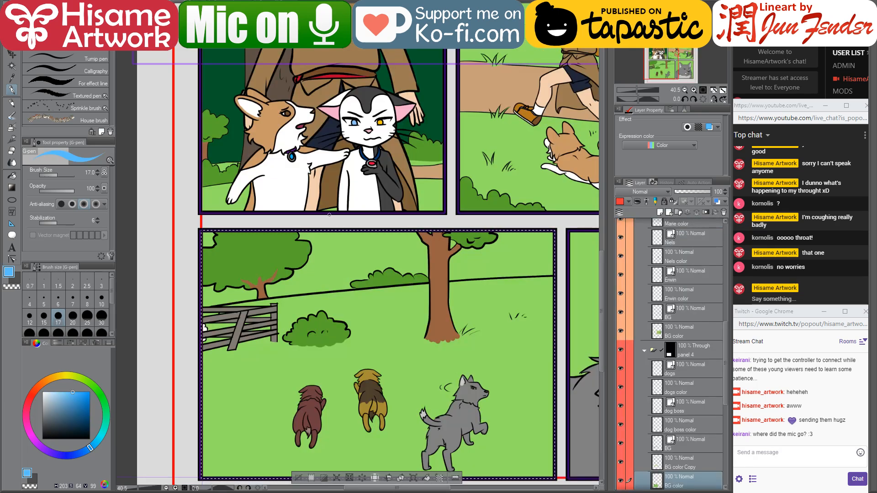
# Enlarge the G-pen's brush size to 500
pyautogui.press(']')
pyautogui.press(']')
pyautogui.press(']')
pyautogui.press(']')
pyautogui.press(']')
pyautogui.press(']')
pyautogui.press(']')
pyautogui.press(']')
pyautogui.press(']')
pyautogui.press(']')
pyautogui.press(']')
pyautogui.press(']')
pyautogui.press(']')
pyautogui.press(']')
pyautogui.press(']')
pyautogui.press(']')
pyautogui.press(']')
pyautogui.moveTo(201, 257); pyautogui.dragTo(421, 250)
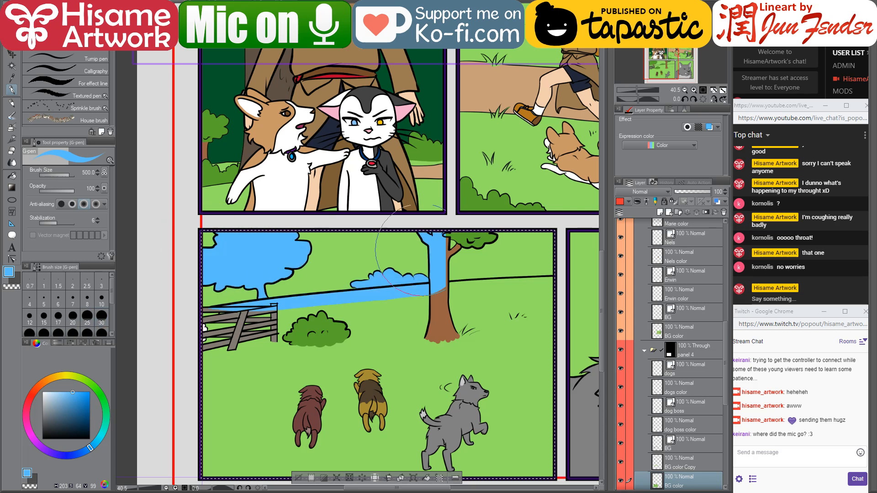
pyautogui.hotkey('ctrl', 'z')
pyautogui.hotkey('ctrl', 'z')
pyautogui.hotkey('ctrl', 'z')
# Place the separated sky layer below panel 4's BG color layer, paint its sky light blue and deselect
pyautogui.scroll(-3, 679, 420)
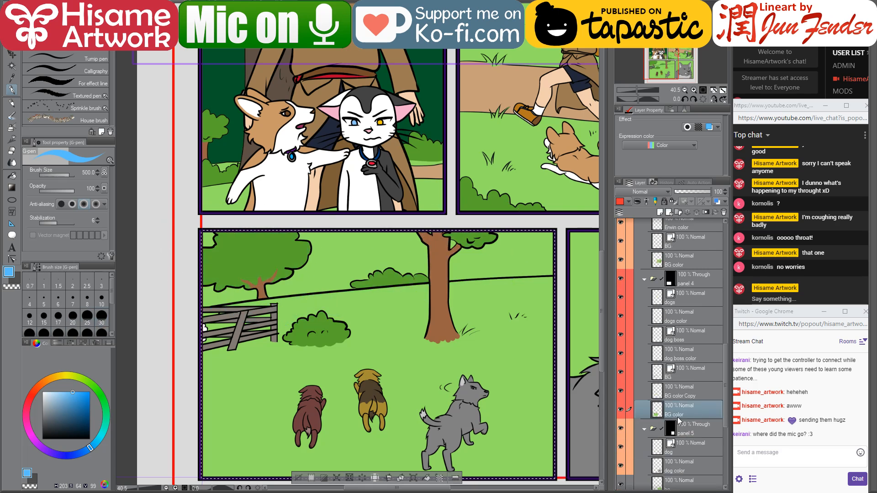
pyautogui.moveTo(653, 400); pyautogui.dragTo(660, 414)
pyautogui.moveTo(237, 296); pyautogui.dragTo(534, 261)
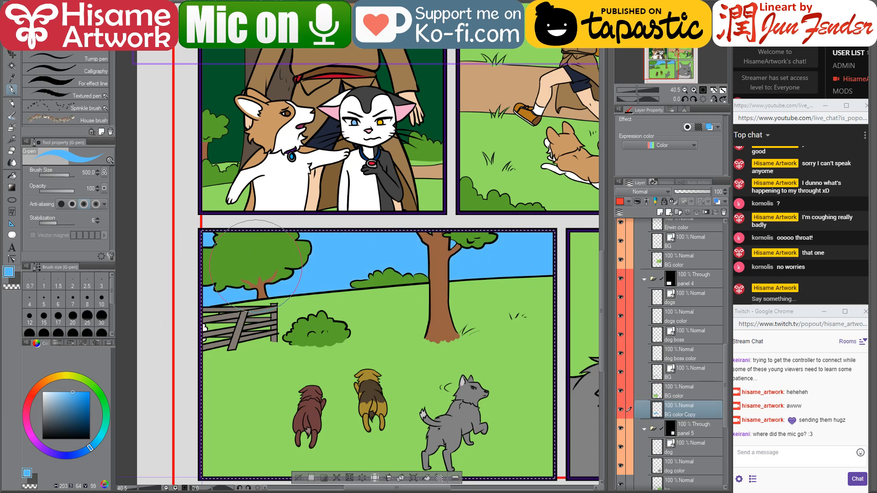
pyautogui.hotkey('ctrl', 'd')
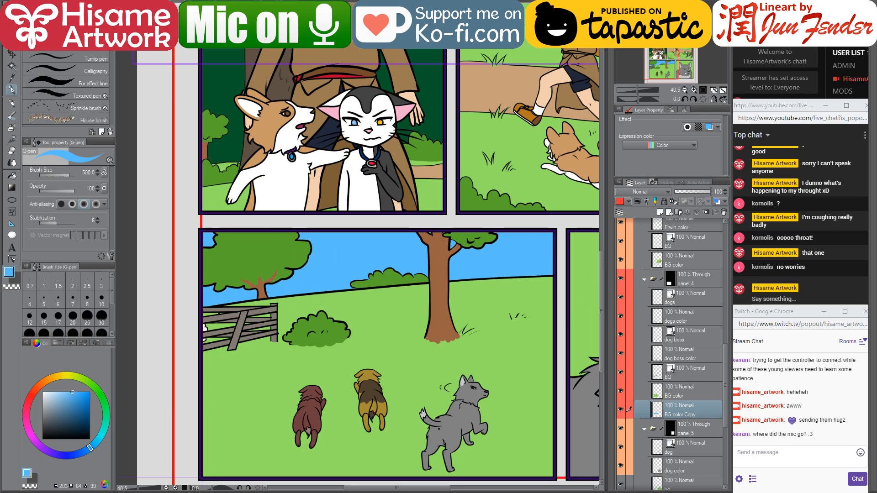
pyautogui.hotkey('alt', 'Tab')
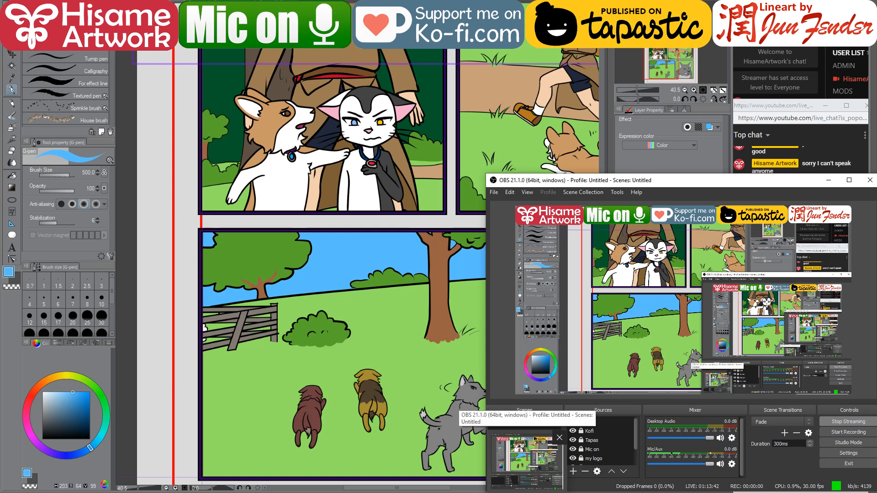
pyautogui.hotkey('alt', 'Tab')
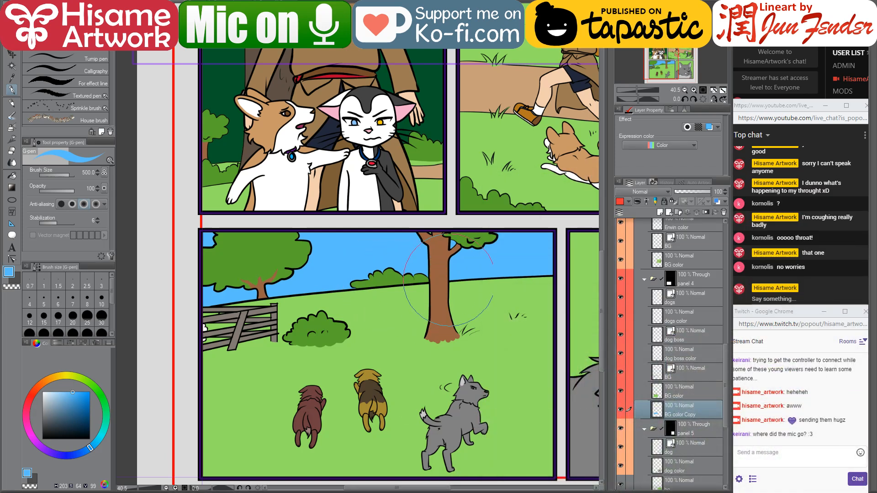
pyautogui.moveTo(496, 284); pyautogui.dragTo(398, 284)
pyautogui.scroll(-5, 374, 315)
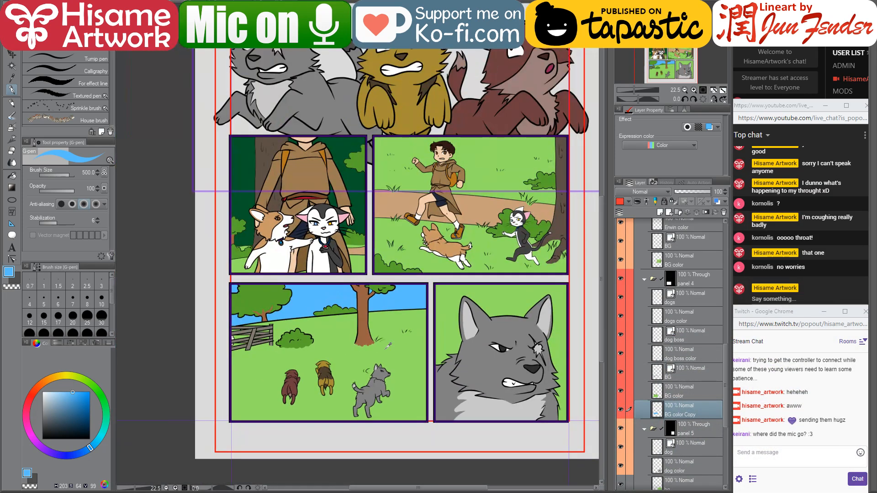
pyautogui.scroll(2, 441, 274)
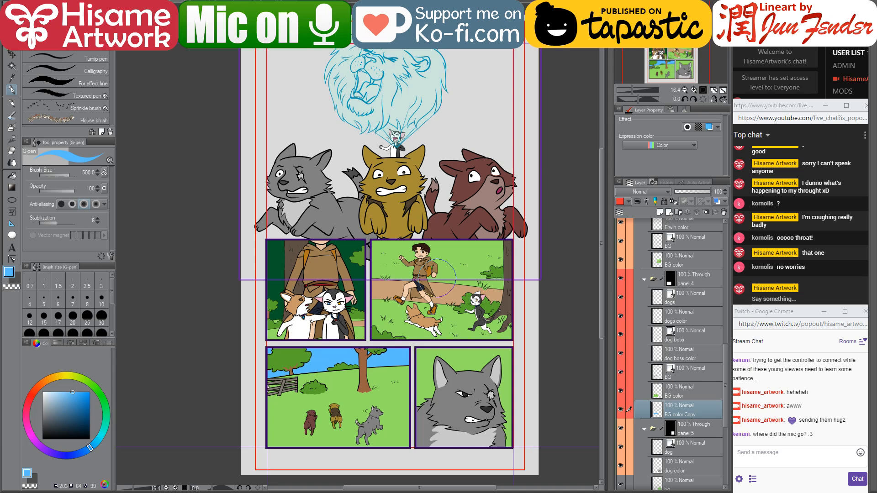
pyautogui.click(806, 458)
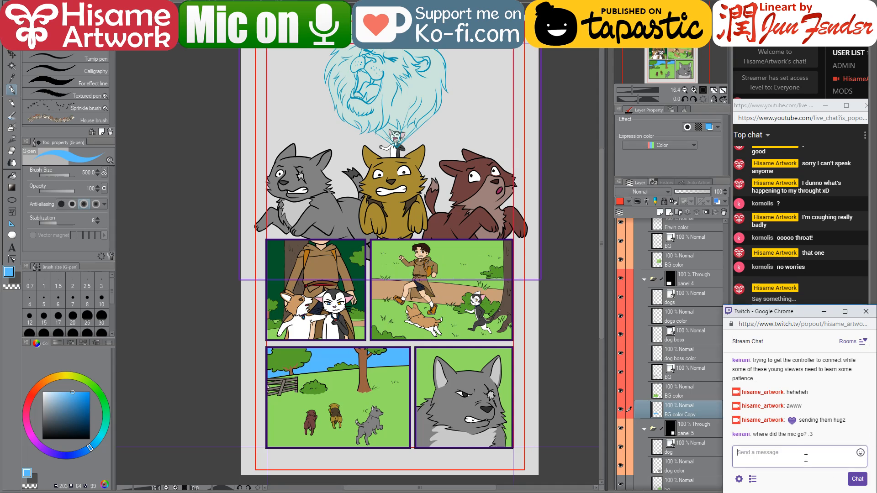
pyautogui.click(574, 316)
pyautogui.moveTo(574, 315); pyautogui.dragTo(539, 309)
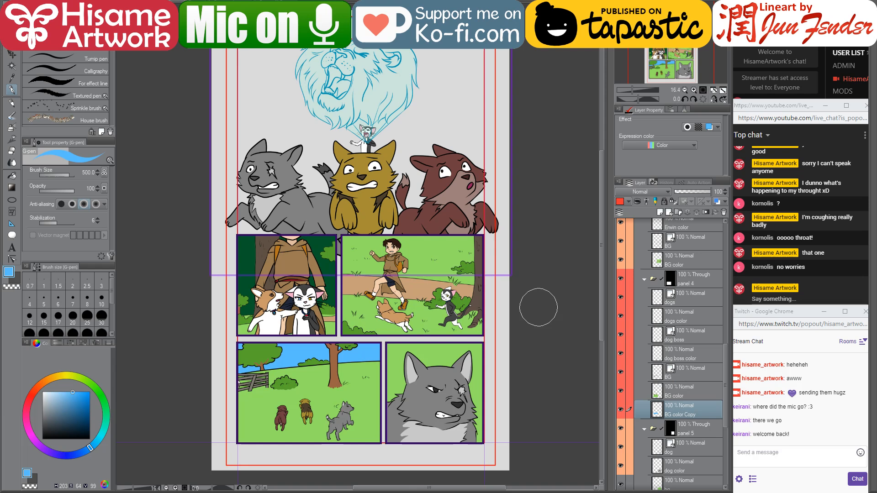
pyautogui.moveTo(564, 284); pyautogui.dragTo(569, 290)
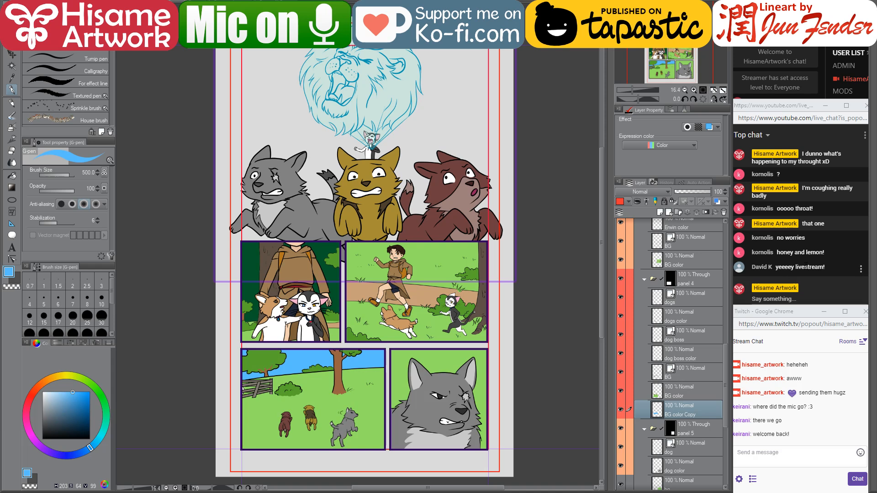
# Greet the newly arrived viewer by name in the YouTube live chat and ask "ma auzi bine?"
pyautogui.click(806, 269)
pyautogui.click(785, 301)
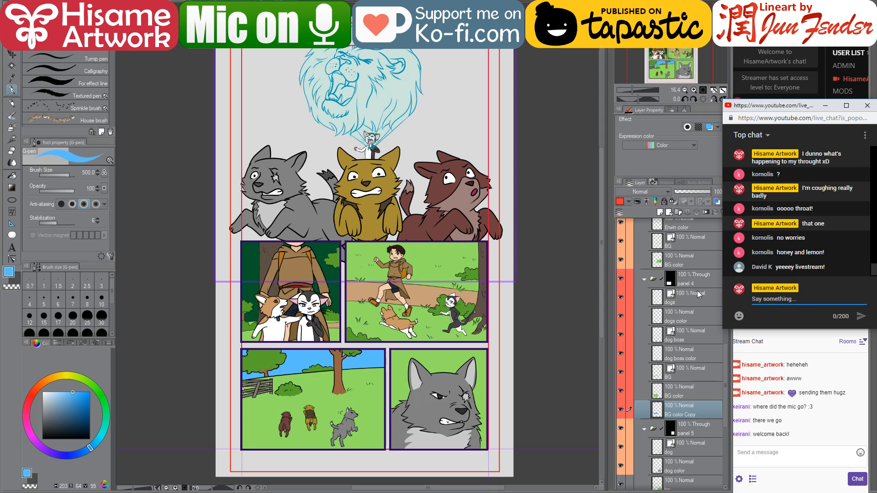
pyautogui.write('Buna, David, ma auzi bine?')
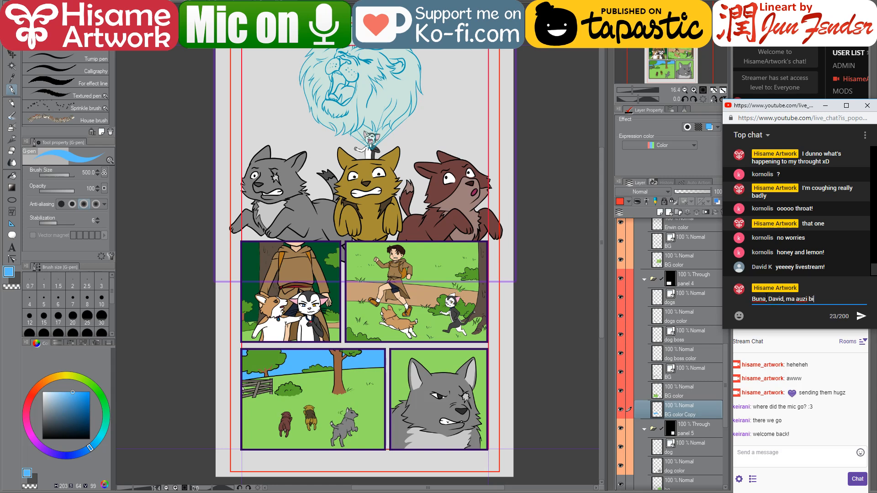
pyautogui.press('Return')
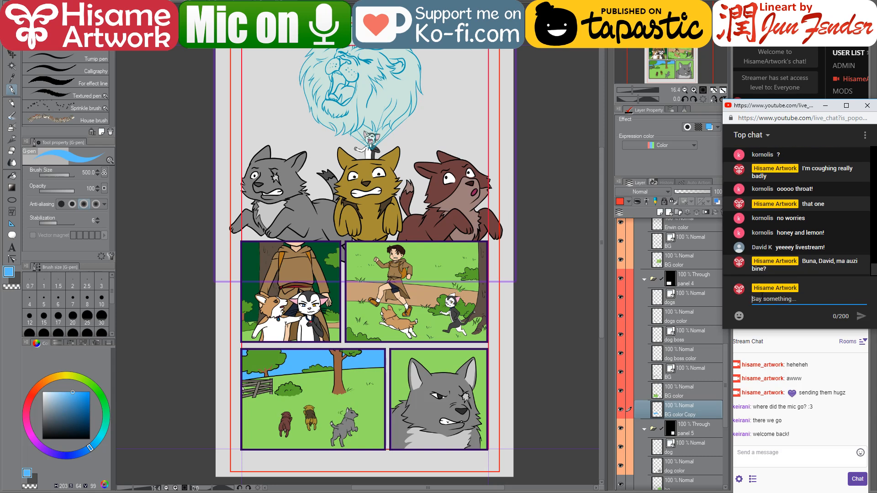
pyautogui.click(547, 256)
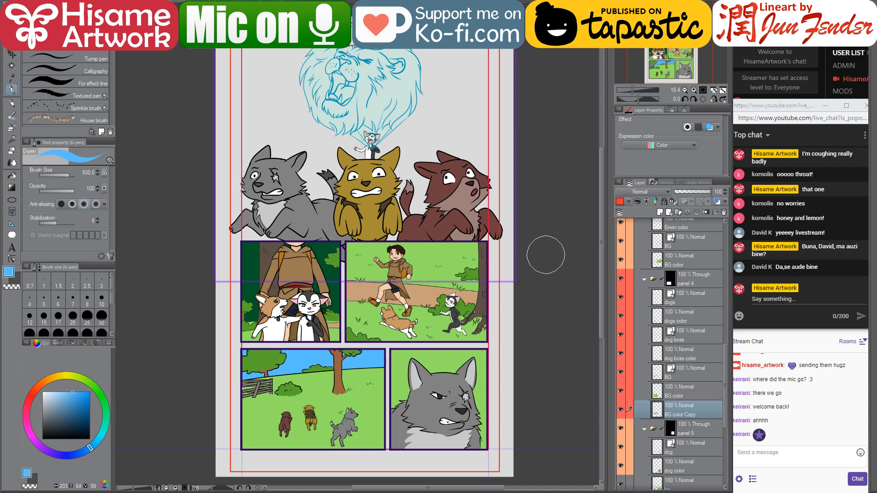
pyautogui.click(791, 453)
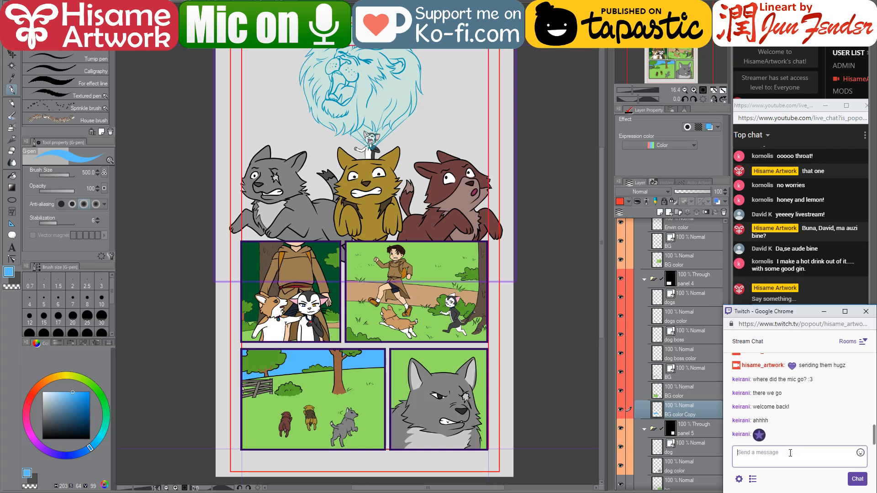
pyautogui.click(569, 291)
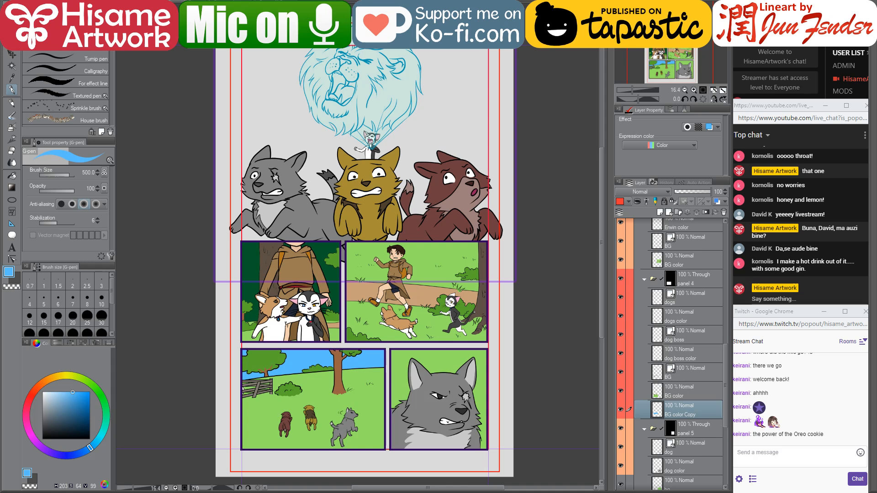
# Reduce the G-pen's brush size to 150
pyautogui.press('[')
pyautogui.press('[')
pyautogui.press('[')
pyautogui.press('[')
pyautogui.press('[')
pyautogui.press('[')
# Save the comic page as a Photoshop Document named page_105
pyautogui.hotkey('alt', 'f')
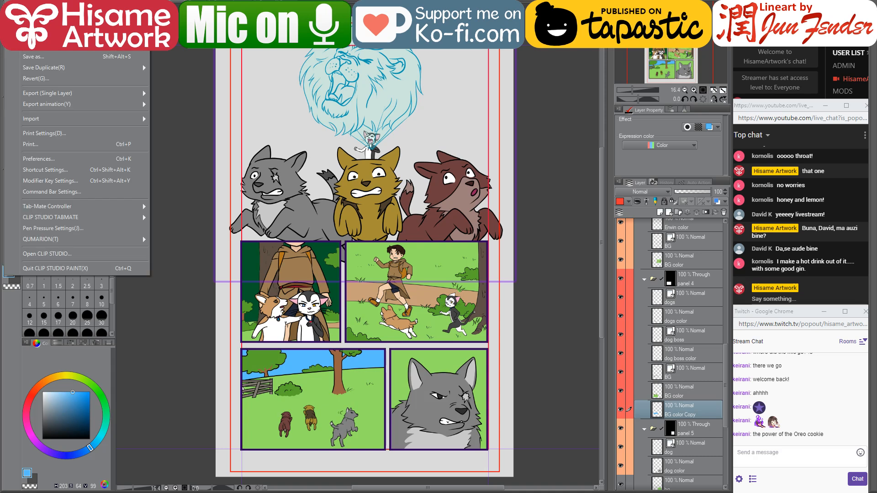
pyautogui.click(53, 56)
pyautogui.click(315, 195)
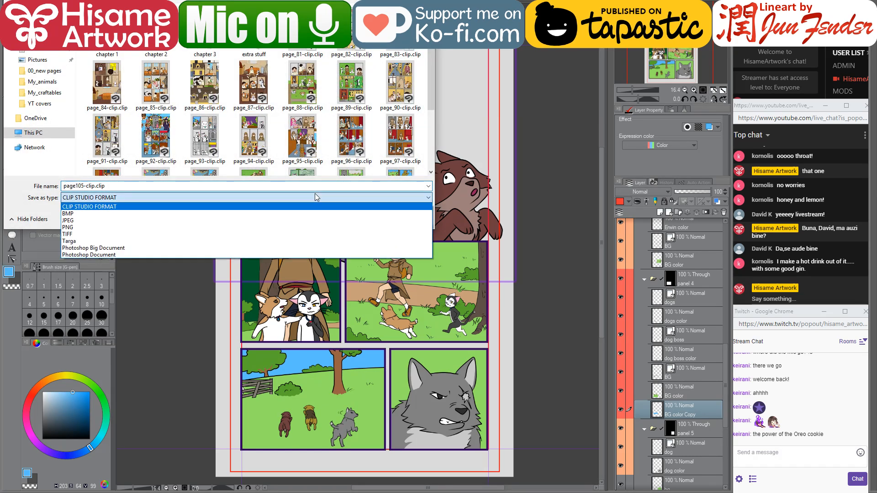
pyautogui.click(177, 254)
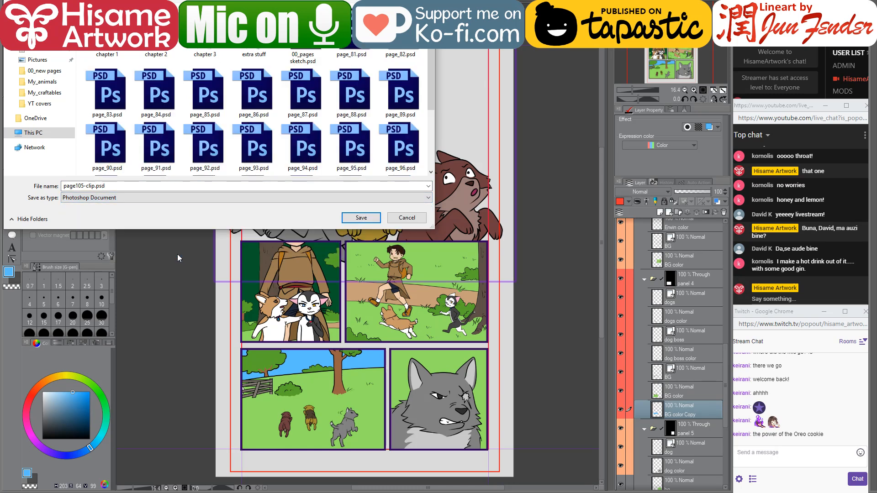
pyautogui.click(75, 186)
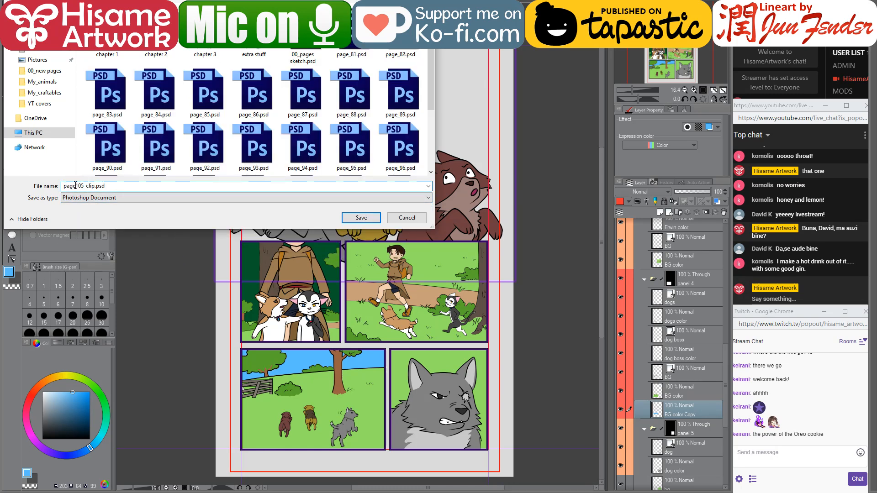
pyautogui.write('_')
pyautogui.moveTo(87, 185); pyautogui.dragTo(139, 186)
pyautogui.press('BackSpace')
pyautogui.press('Return')
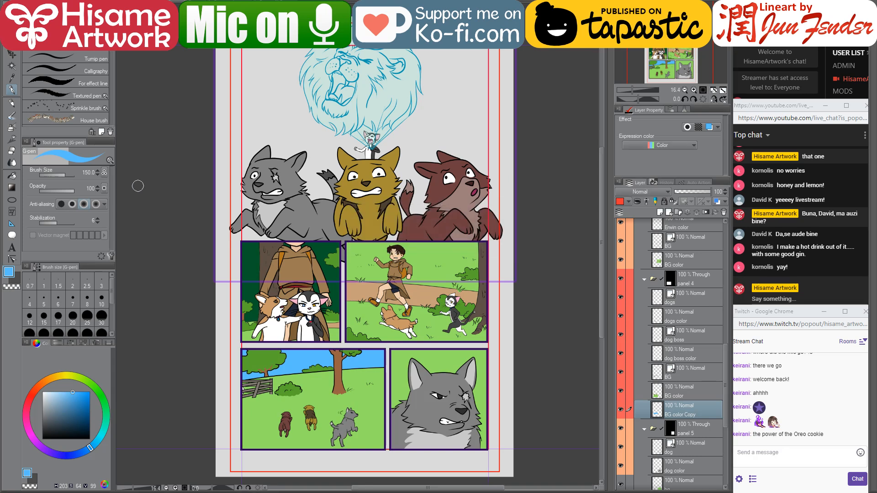
# Quit Clip Studio Paint and discard the unsaved changes to the open canvases
pyautogui.press('k')
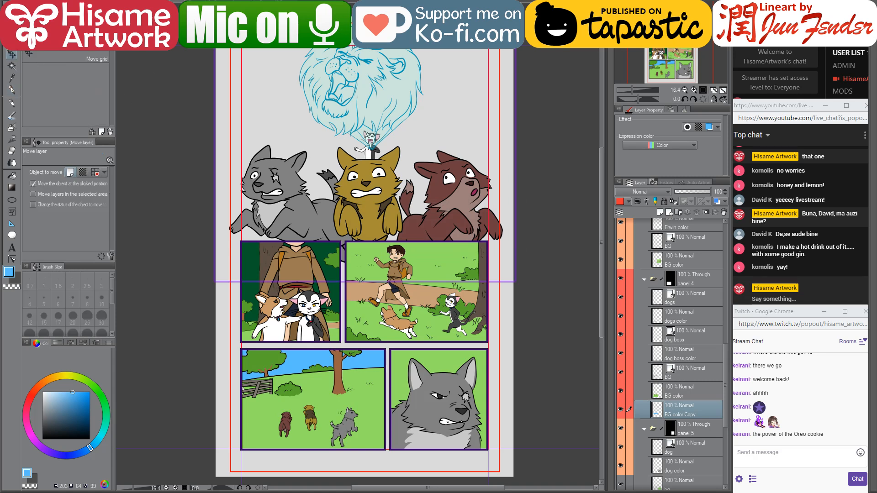
pyautogui.hotkey('ctrl', 'q')
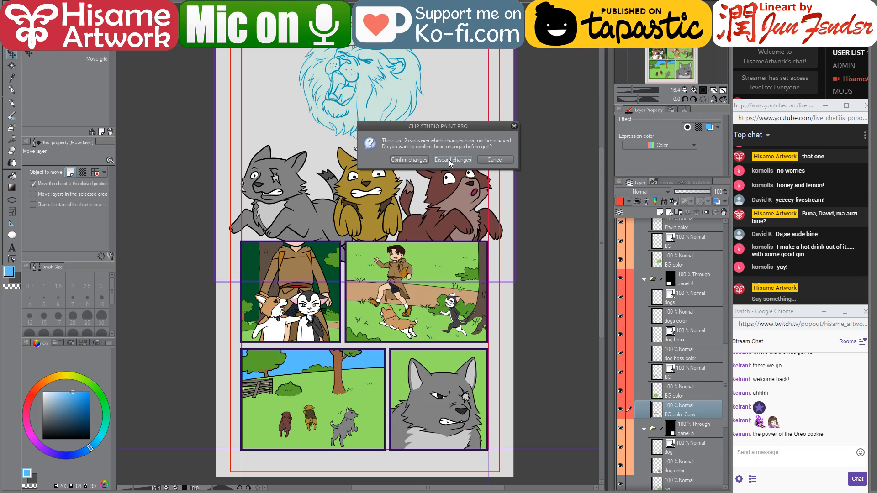
pyautogui.click(450, 160)
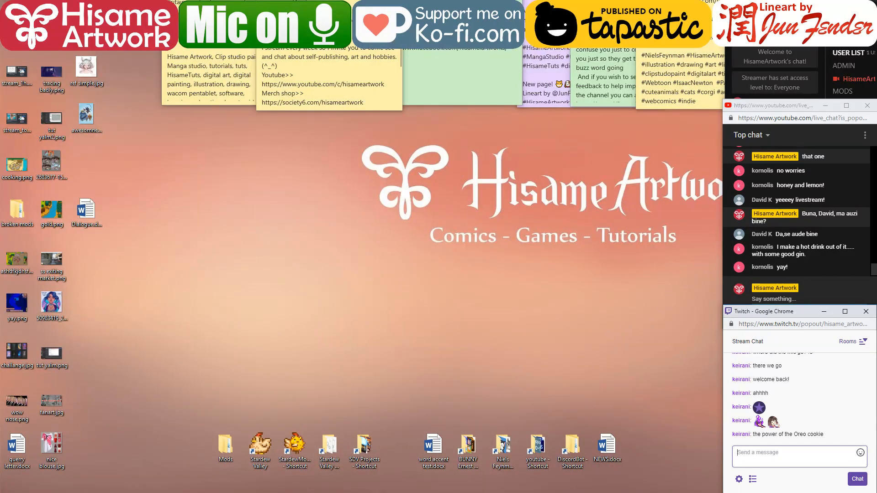
# Open page_105.psd from the comic pages folder in Photoshop
pyautogui.click(96, 491)
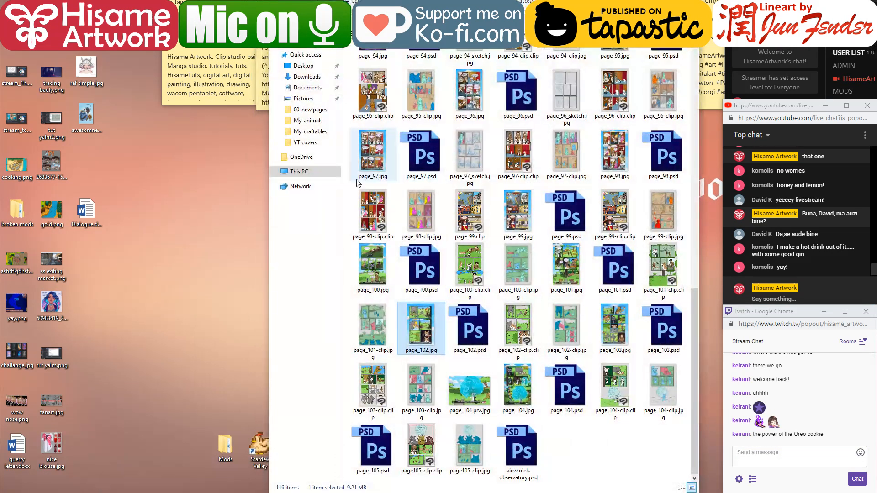
pyautogui.moveTo(267, 199); pyautogui.dragTo(1, 199)
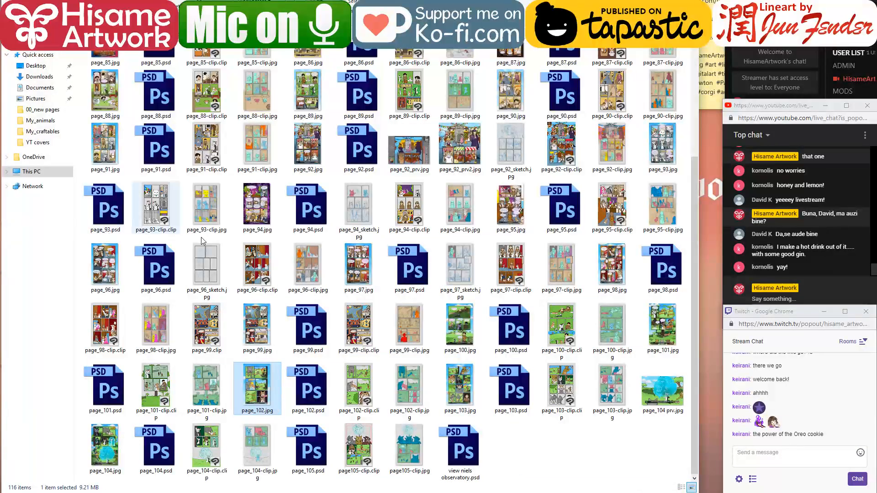
pyautogui.click(313, 450)
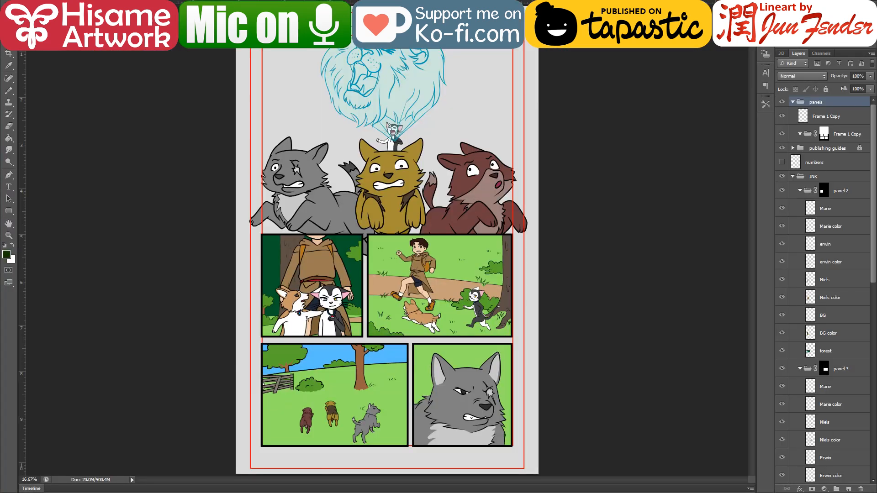
# Restore the Photoshop window from full screen and resize it to fit beside the live chat windows
pyautogui.click(853, 4)
pyautogui.moveTo(686, 4); pyautogui.dragTo(459, 9)
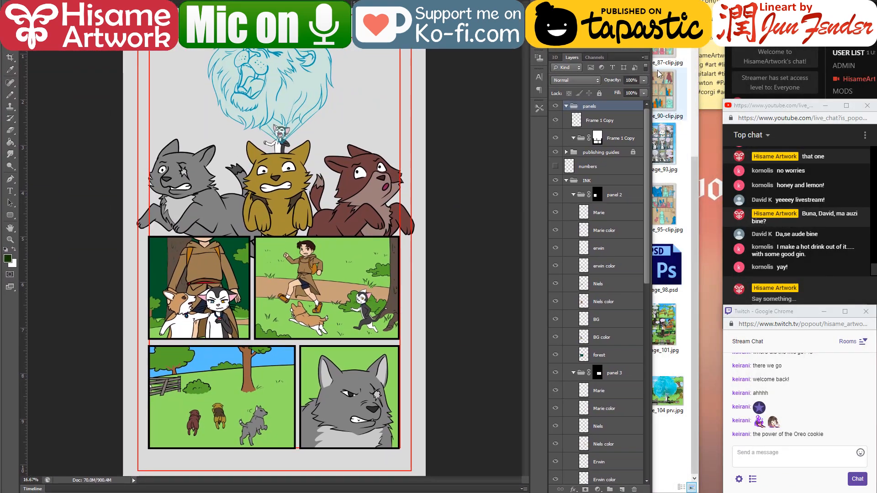
pyautogui.moveTo(652, 69); pyautogui.dragTo(737, 73)
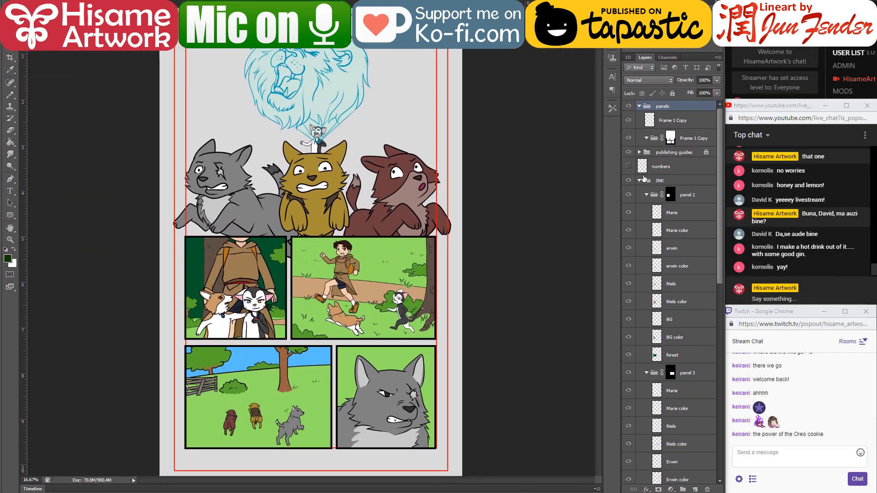
# Collapse the INK and paper layer groups, leave no layer selected, and save the comic page
pyautogui.click(640, 181)
pyautogui.click(639, 181)
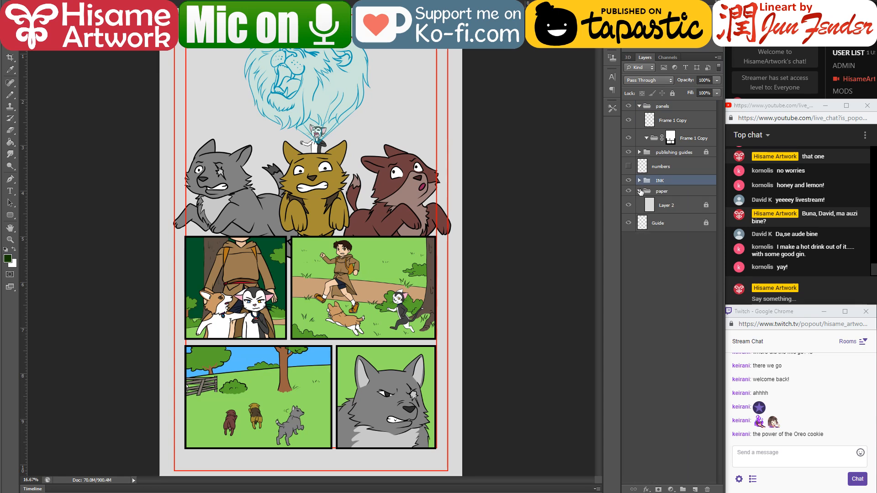
pyautogui.click(639, 191)
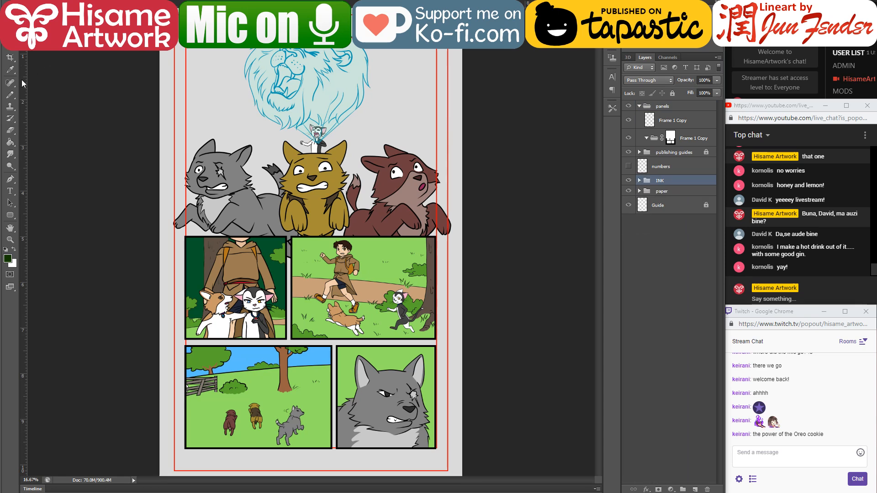
pyautogui.click(108, 96)
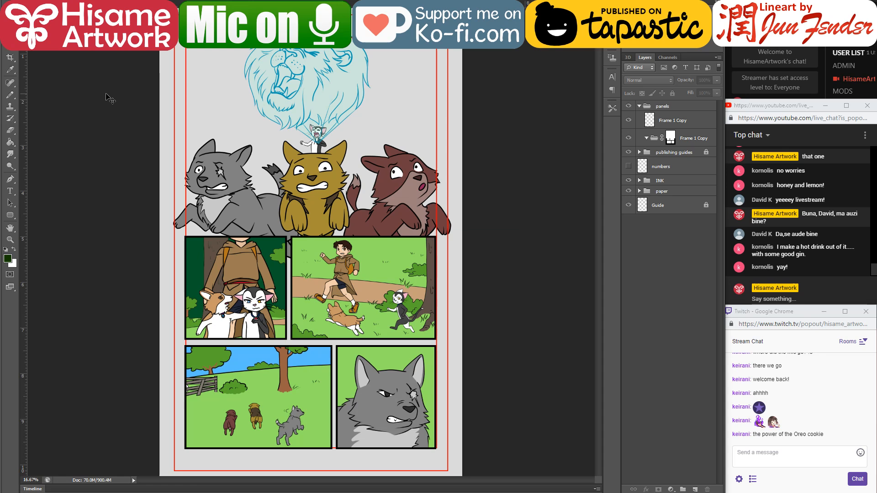
pyautogui.hotkey('ctrl', 's')
pyautogui.hotkey('alt', 'Tab')
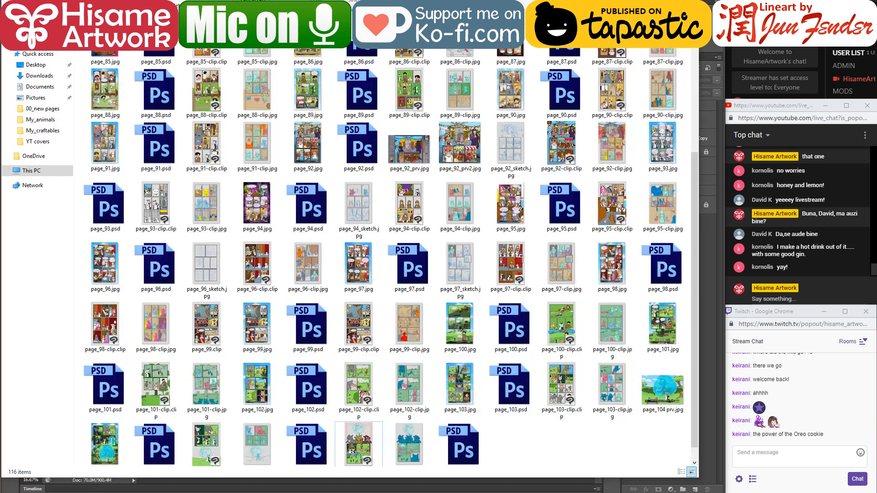
pyautogui.hotkey('alt', 'Tab')
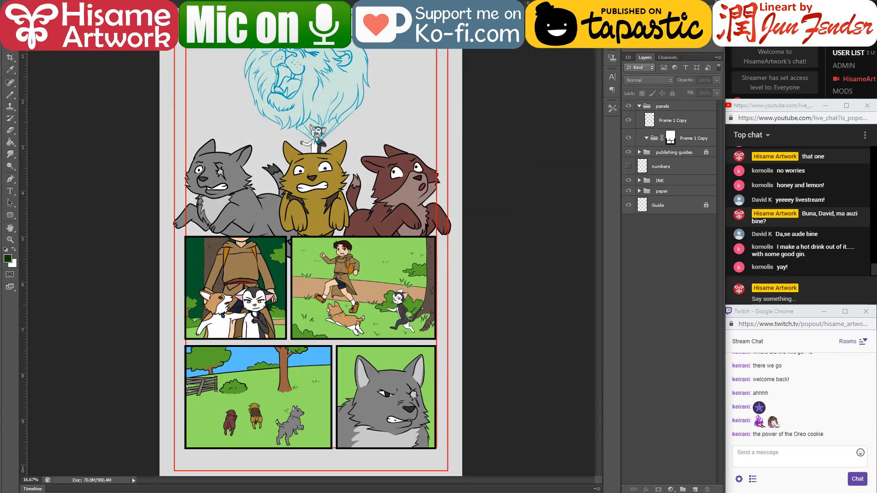
pyautogui.hotkey('alt', 'Tab')
pyautogui.click(530, 154)
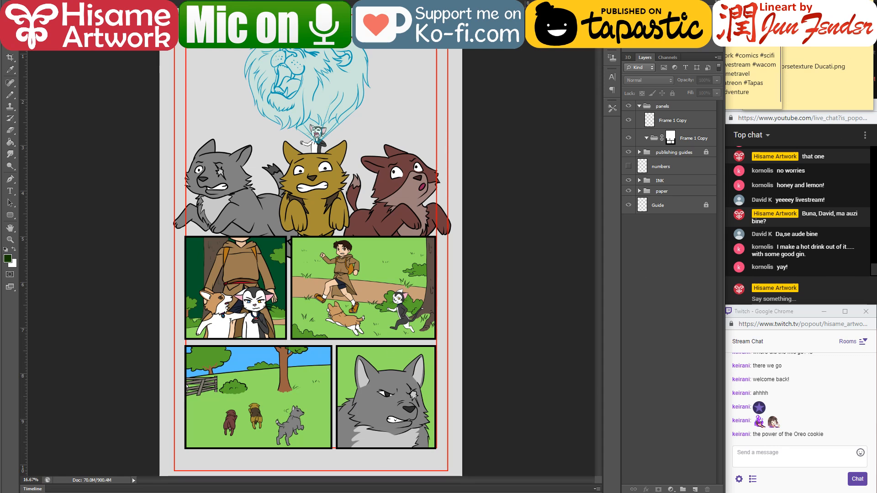
pyautogui.click(480, 492)
pyautogui.click(480, 492)
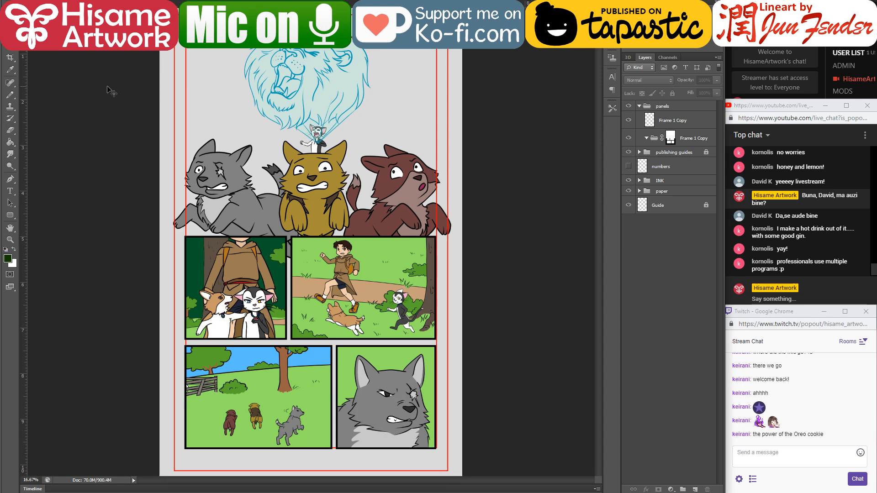
# Open page_104.psd from the comic pages folder in Photoshop
pyautogui.click(104, 492)
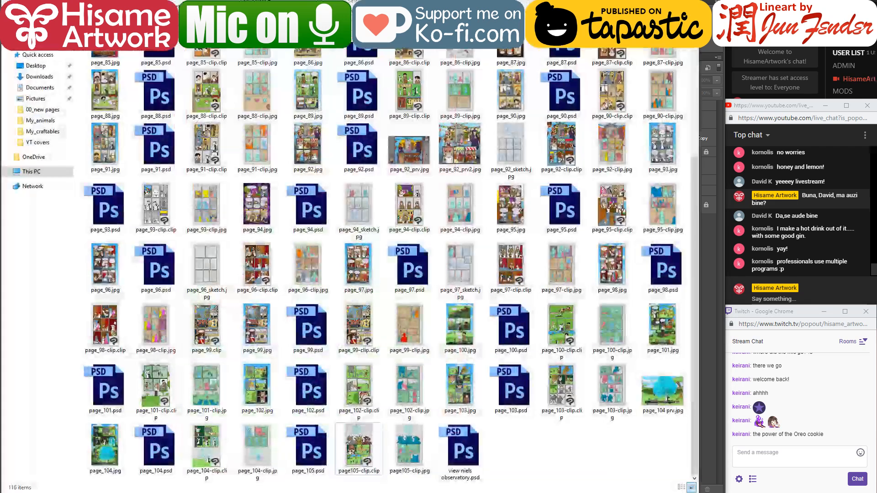
pyautogui.doubleClick(159, 453)
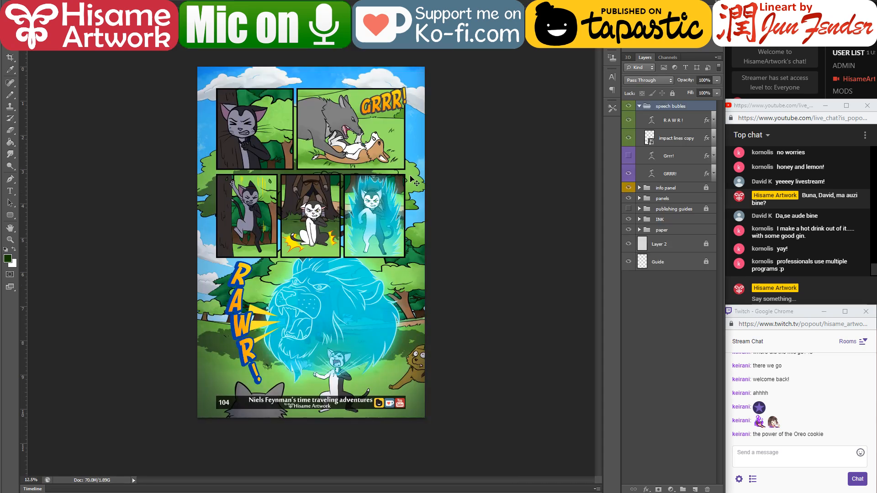
pyautogui.scroll(2, 414, 182)
pyautogui.moveTo(506, 166); pyautogui.dragTo(524, 118)
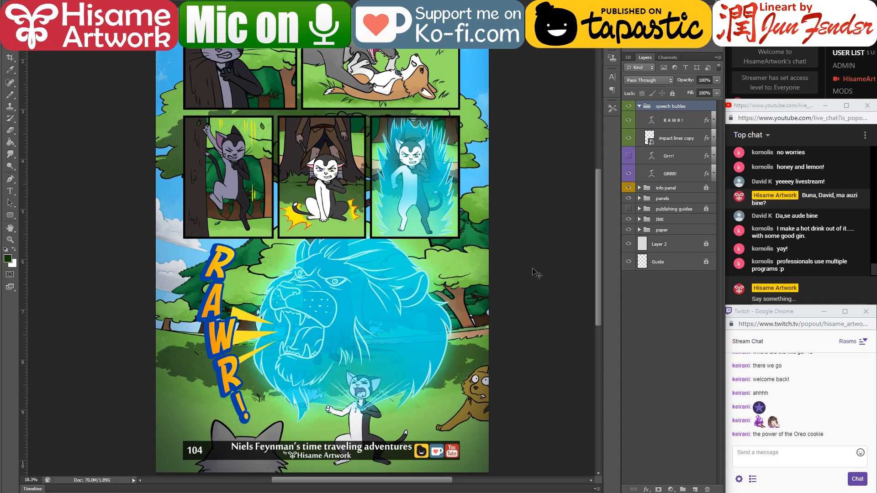
# Duplicate the speech bubles and info panel groups from page 104 into page_105.psd
pyautogui.click(640, 107)
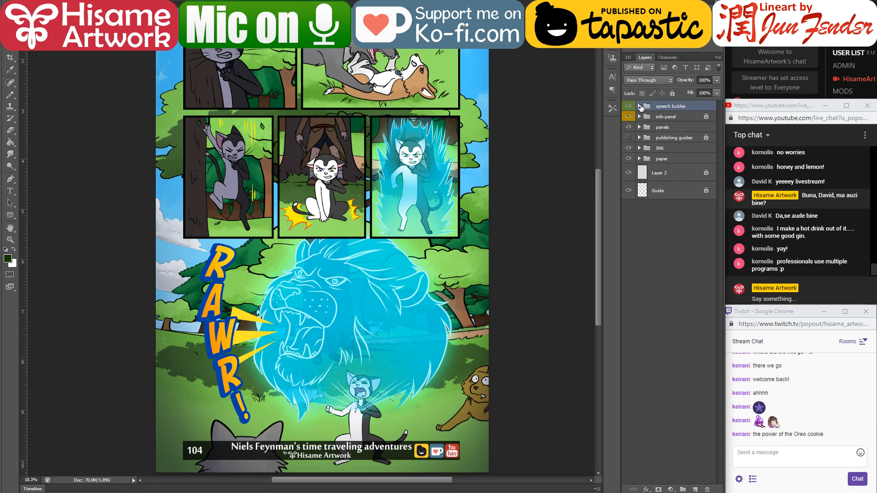
pyautogui.click(671, 117)
pyautogui.keyDown('shift'); pyautogui.click(675, 108); pyautogui.keyUp('shift')
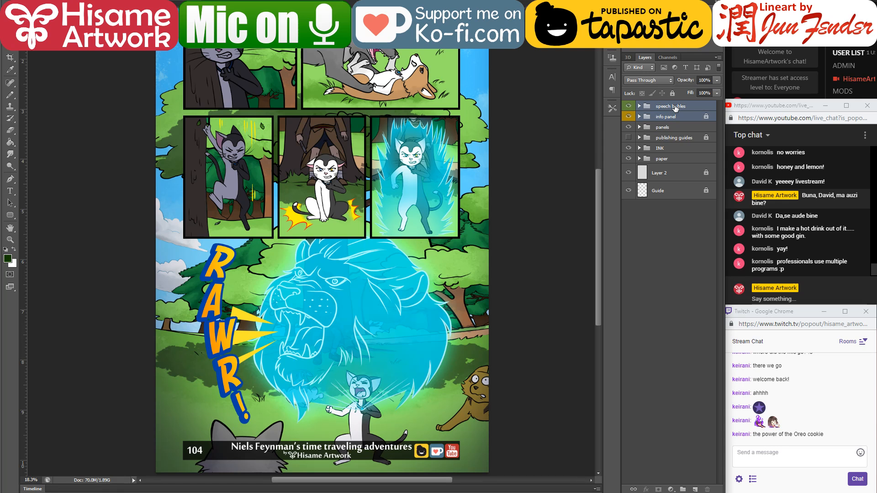
pyautogui.rightClick(675, 107)
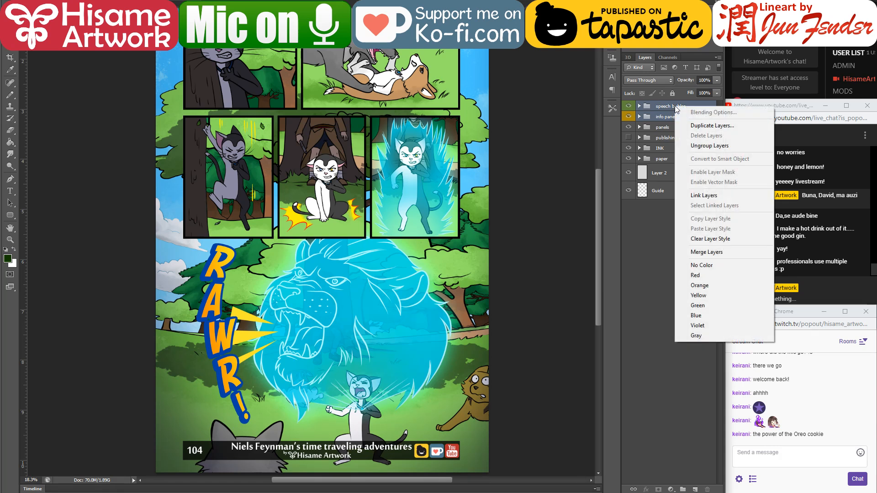
pyautogui.click(697, 127)
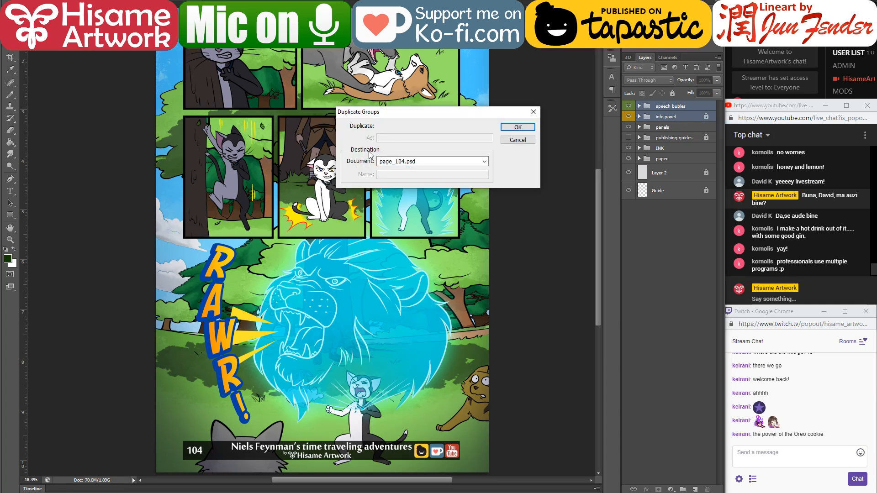
pyautogui.click(399, 164)
pyautogui.click(399, 171)
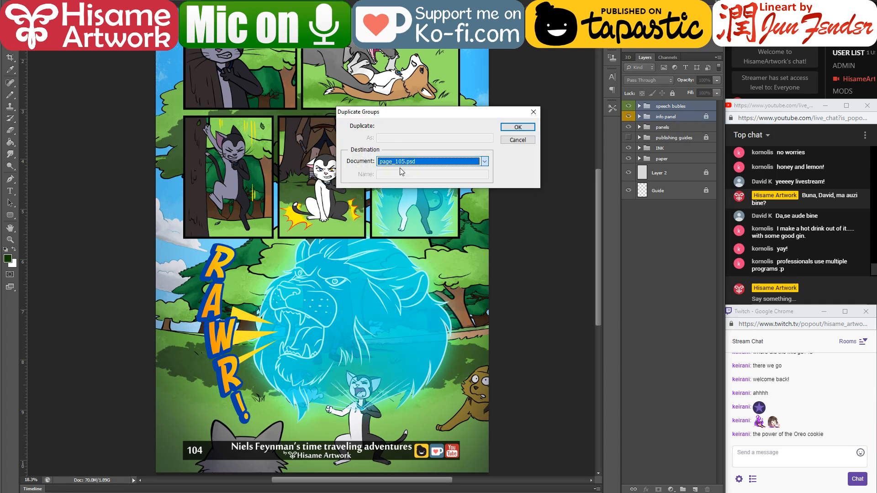
pyautogui.click(511, 128)
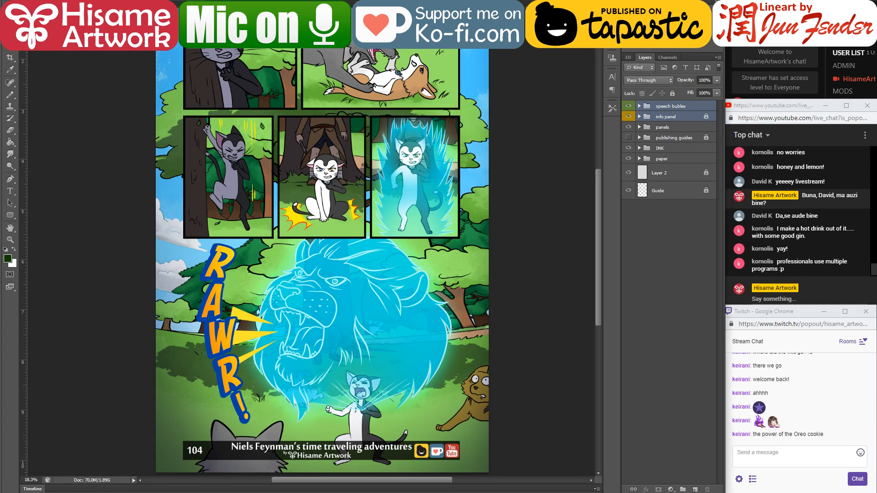
# In page_105.psd, collapse the panels group, then expand and unlock the info panel group
pyautogui.hotkey('ctrl', 'Tab')
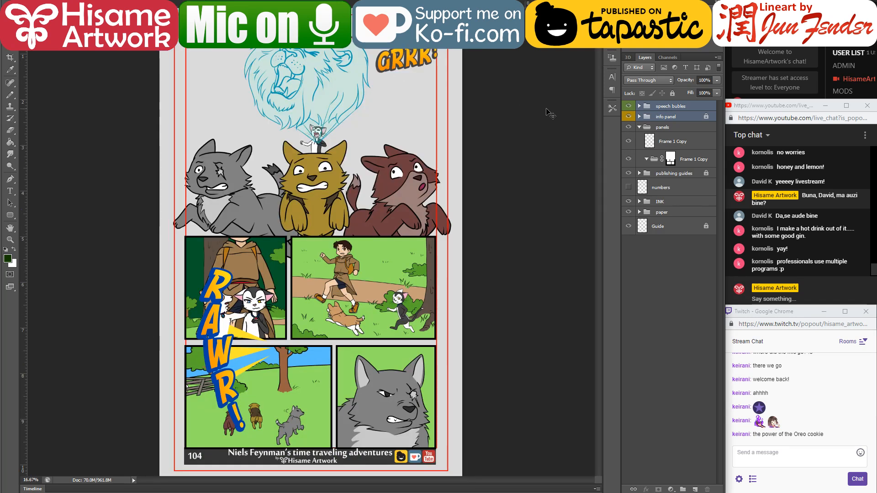
pyautogui.click(684, 117)
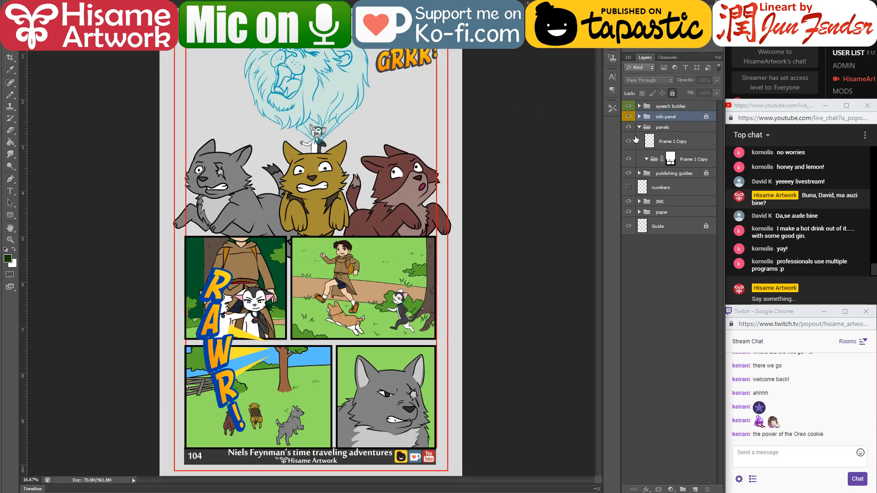
pyautogui.click(638, 128)
pyautogui.click(639, 116)
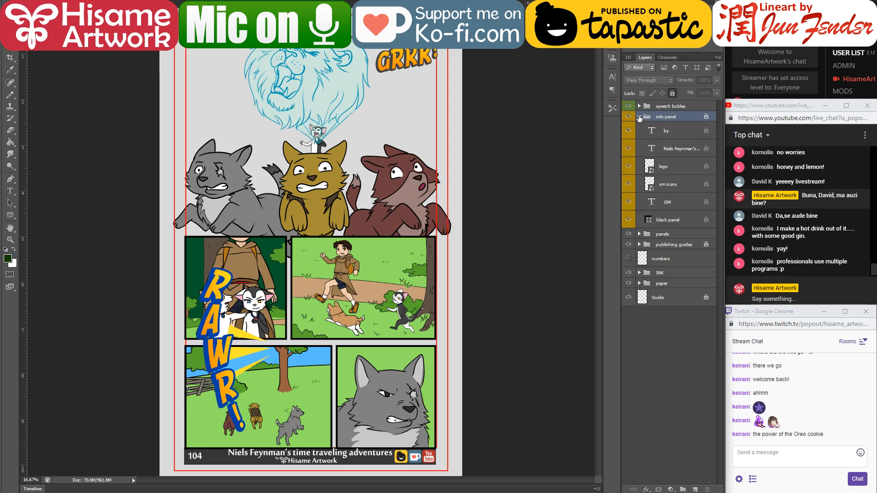
pyautogui.click(671, 94)
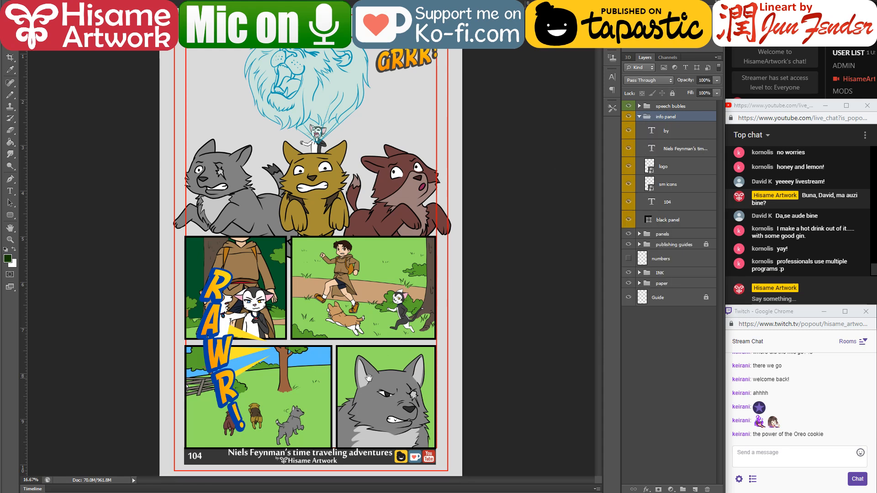
# Change the page number text in the info panel to 105
pyautogui.scroll(5, 231, 465)
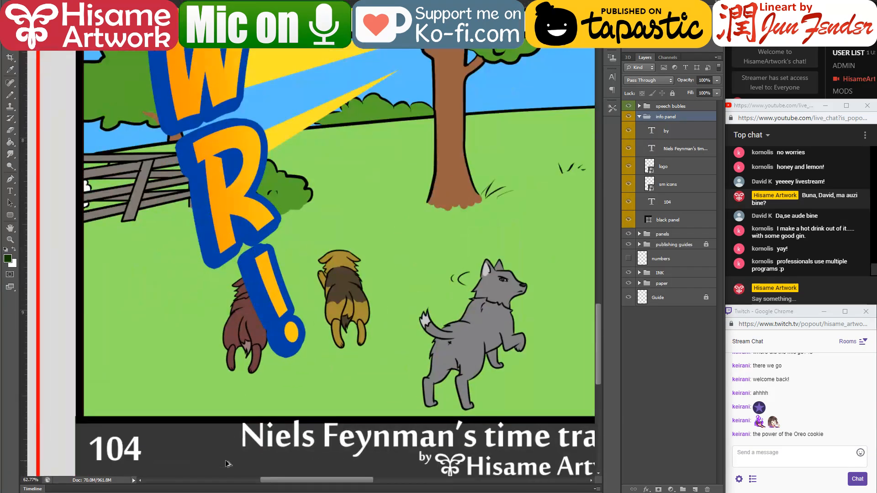
pyautogui.moveTo(269, 439); pyautogui.dragTo(360, 340)
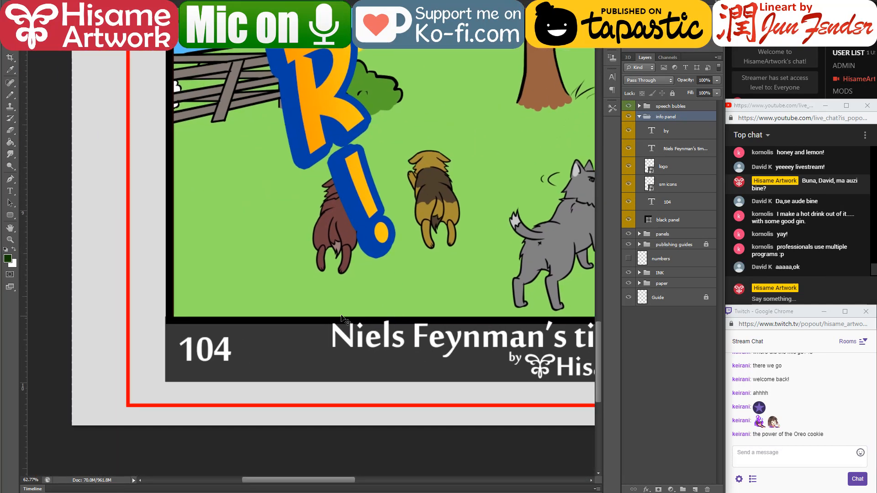
pyautogui.scroll(3, 280, 349)
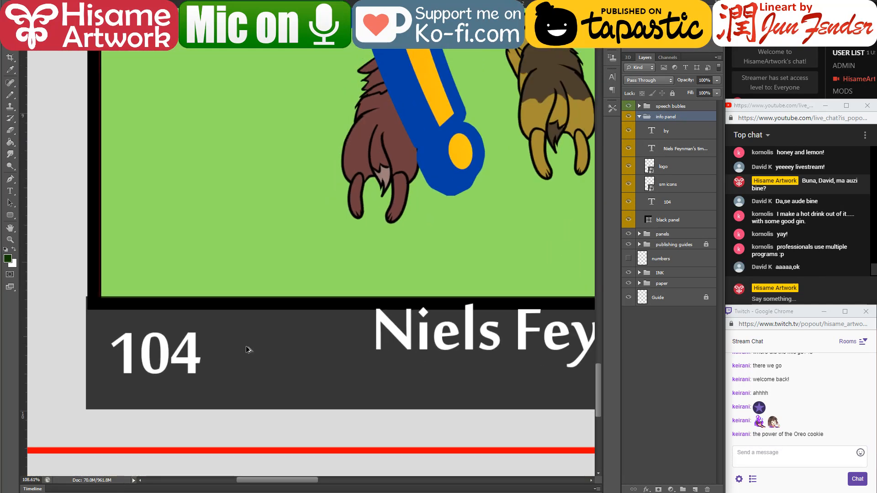
pyautogui.click(12, 190)
pyautogui.moveTo(171, 349); pyautogui.dragTo(209, 347)
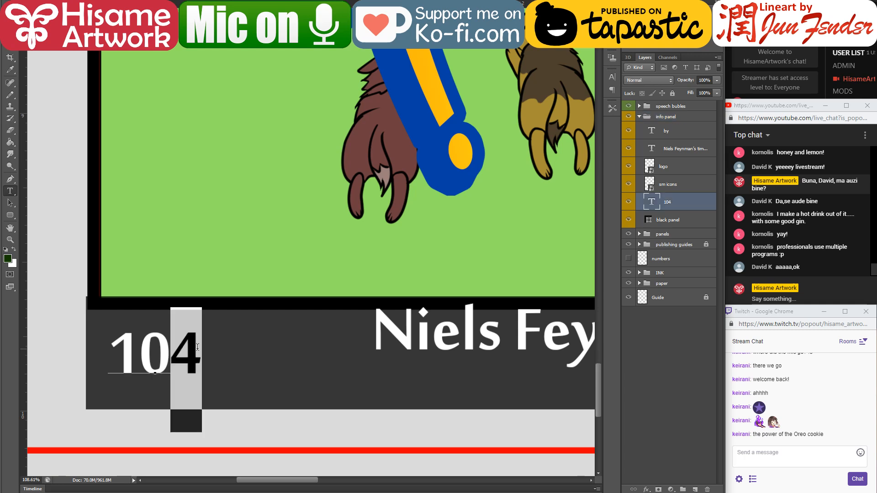
pyautogui.write('5')
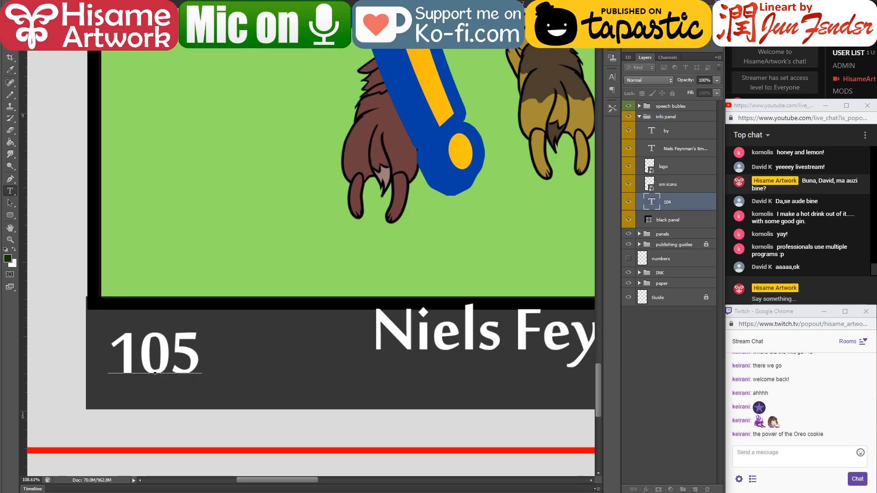
pyautogui.hotkey('ctrl', 'Return')
pyautogui.press('v')
pyautogui.scroll(-10, 274, 459)
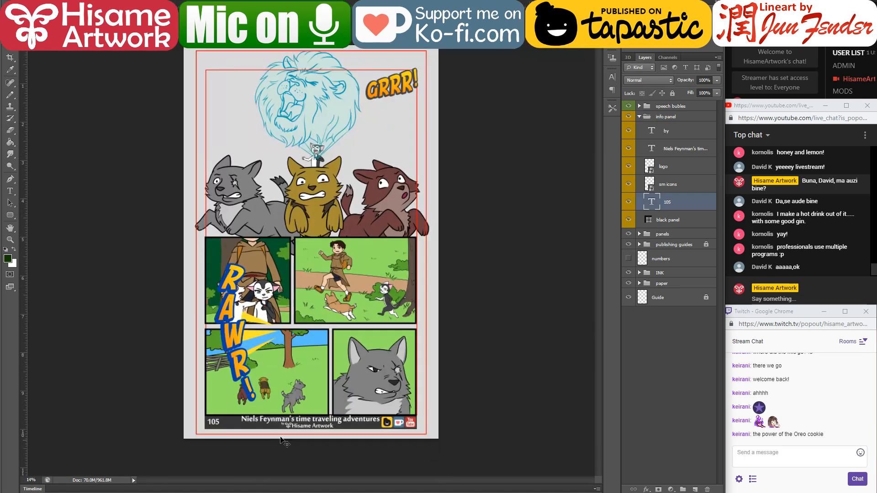
# Switch to Chrome and open the Hisame Artwork profile on Tapas in a new tab
pyautogui.hotkey('alt', 'Tab')
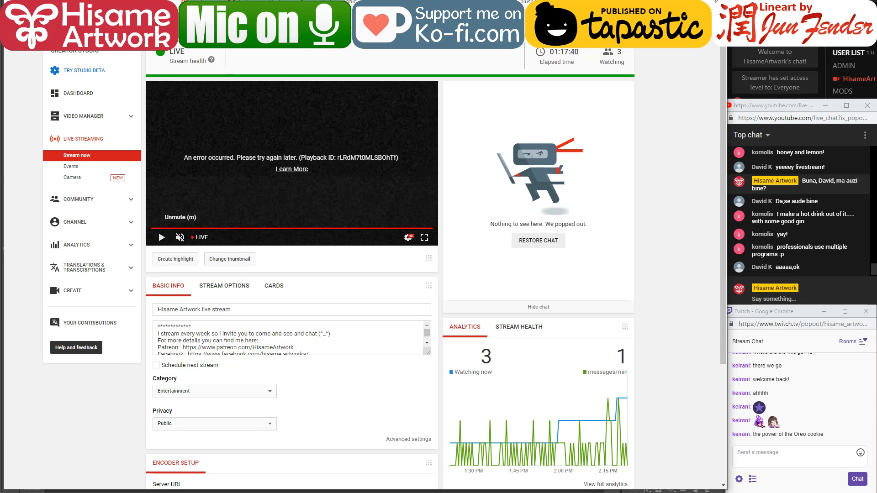
pyautogui.hotkey('ctrl', 't')
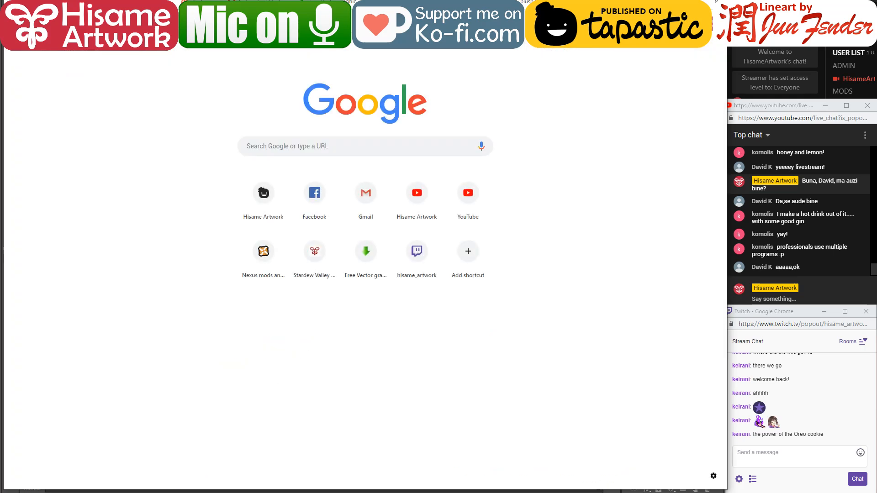
pyautogui.write('tap')
pyautogui.press('Return')
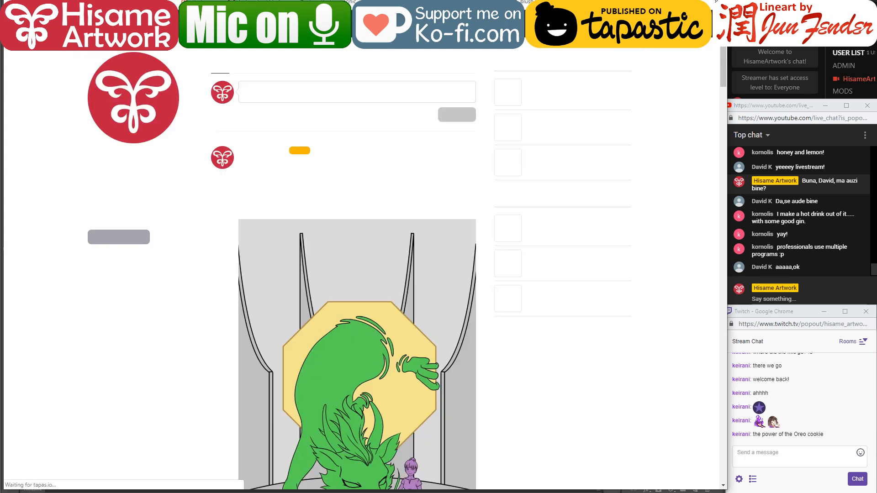
pyautogui.hotkey('ctrl', 'w')
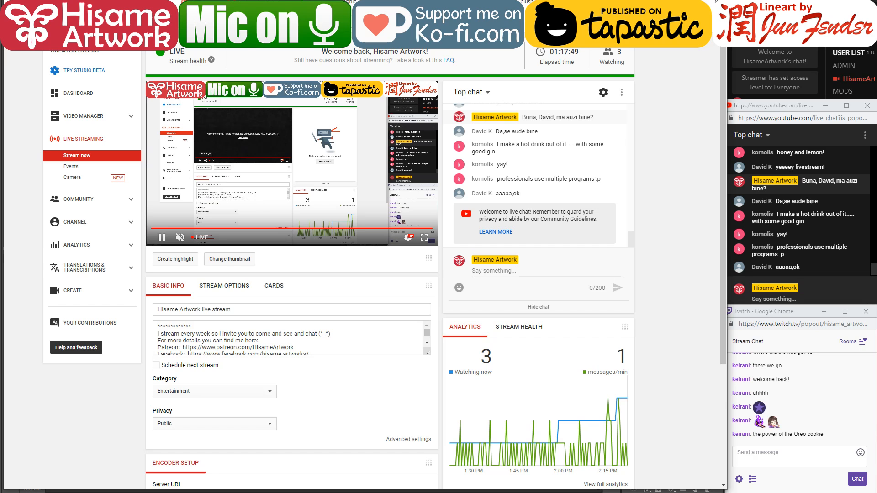
pyautogui.hotkey('ctrl', 'shift', 't')
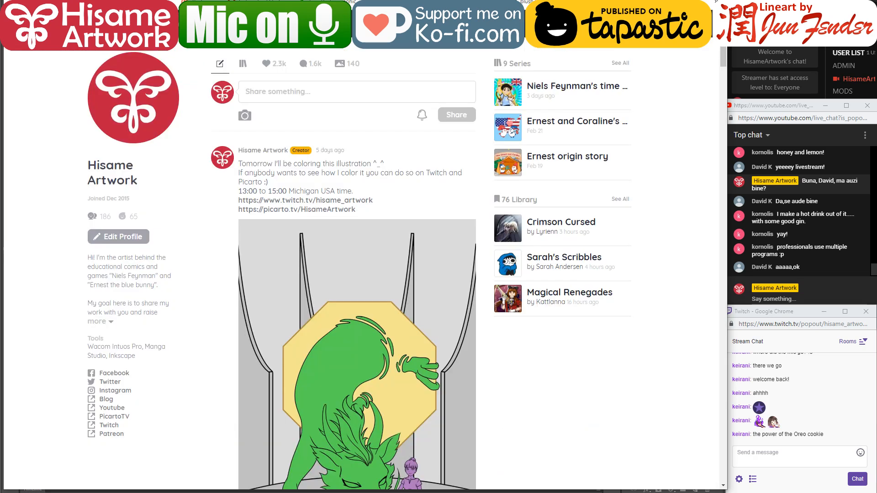
# Open the Fan Art 03 episode of Niels Feynman's time traveling adventures and view its illustrations
pyautogui.click(548, 90)
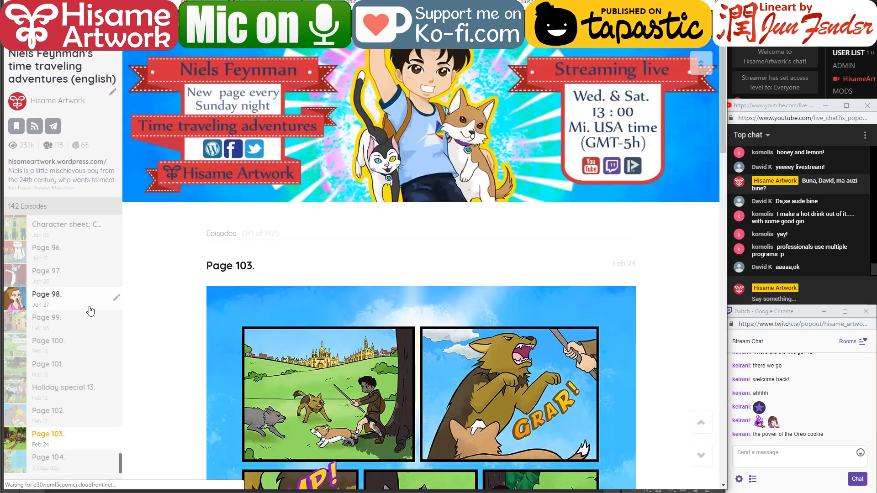
pyautogui.scroll(7, 64, 433)
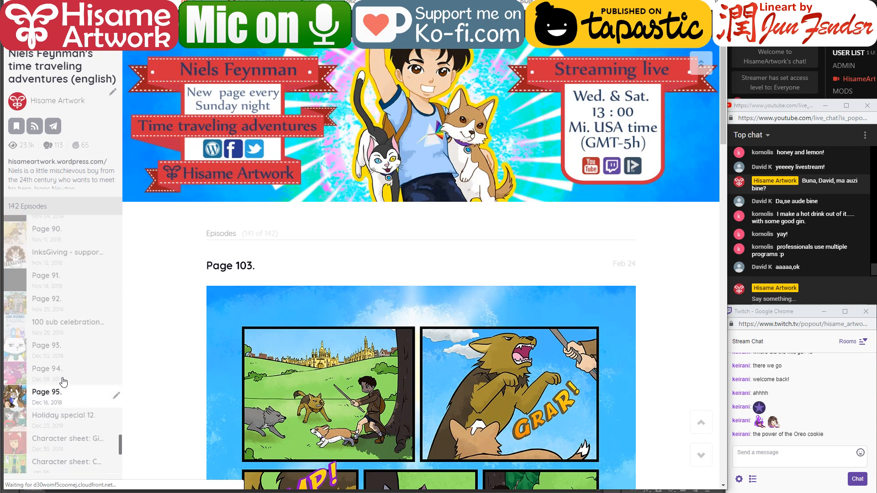
pyautogui.scroll(6, 63, 382)
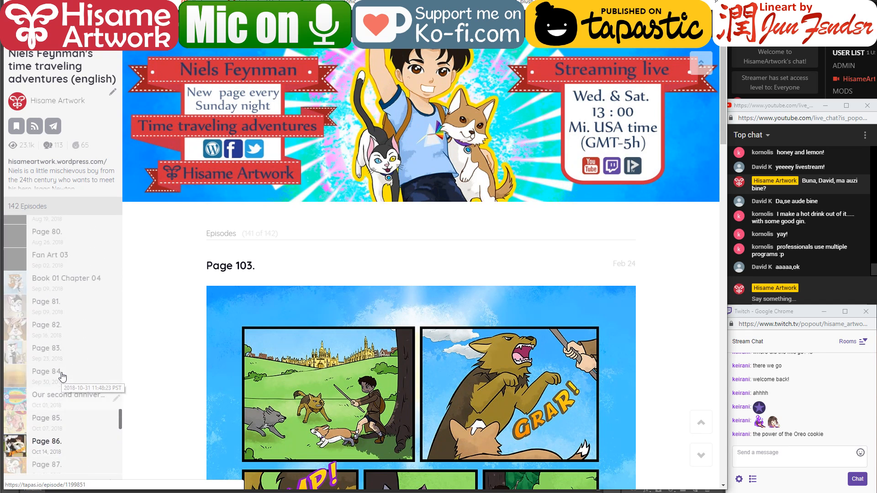
pyautogui.scroll(1, 63, 377)
pyautogui.click(50, 311)
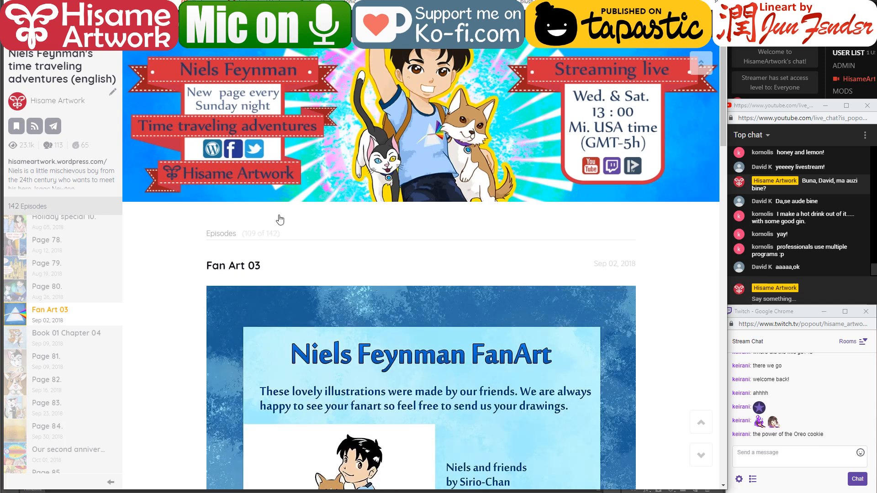
pyautogui.scroll(-8, 280, 219)
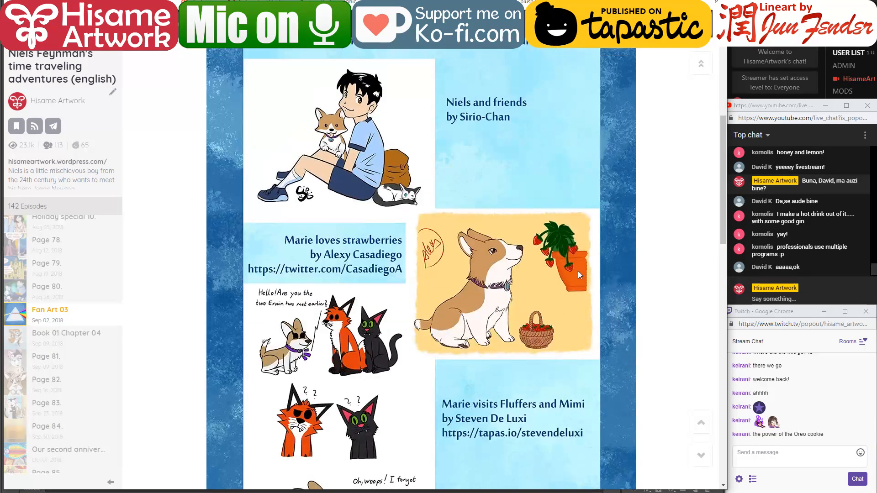
pyautogui.click(836, 295)
pyautogui.write('https://tapas.io/episode/1175857')
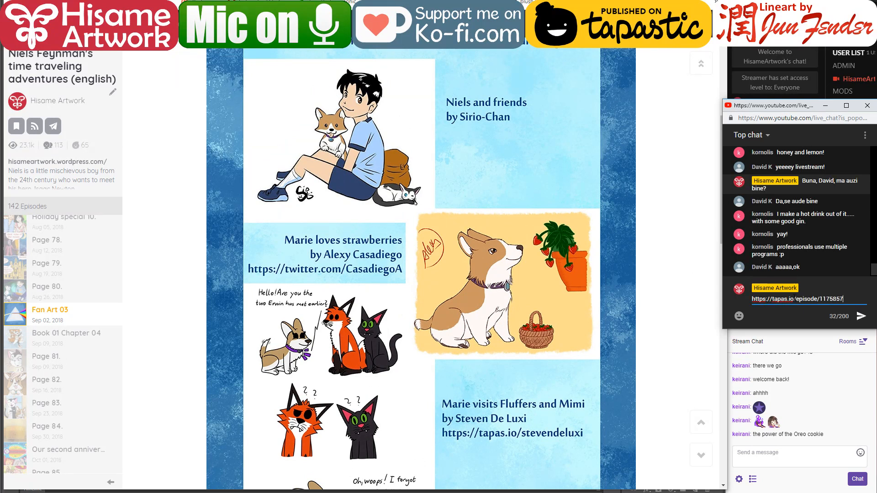
pyautogui.press('Return')
pyautogui.click(779, 455)
pyautogui.write('https://tapas.io/episode/1175857')
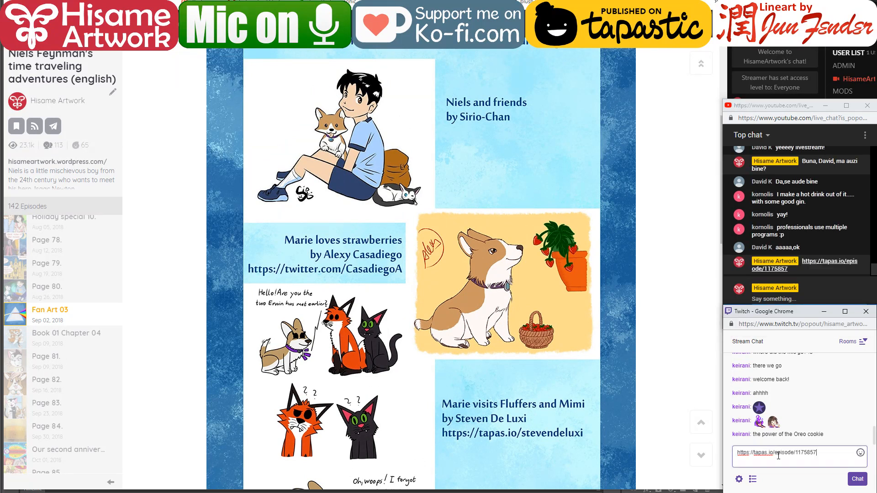
pyautogui.press('Return')
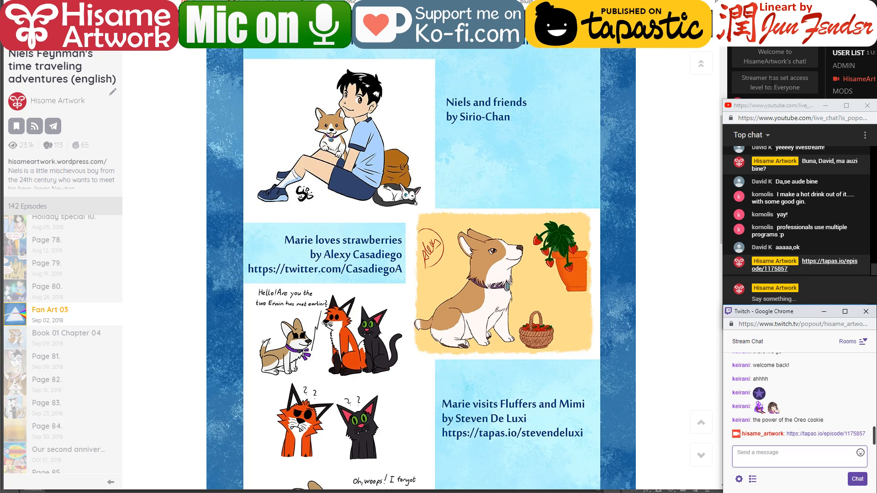
pyautogui.click(762, 97)
pyautogui.click(769, 156)
pyautogui.write('https://tapas.io/episode/1175857')
pyautogui.press('Return')
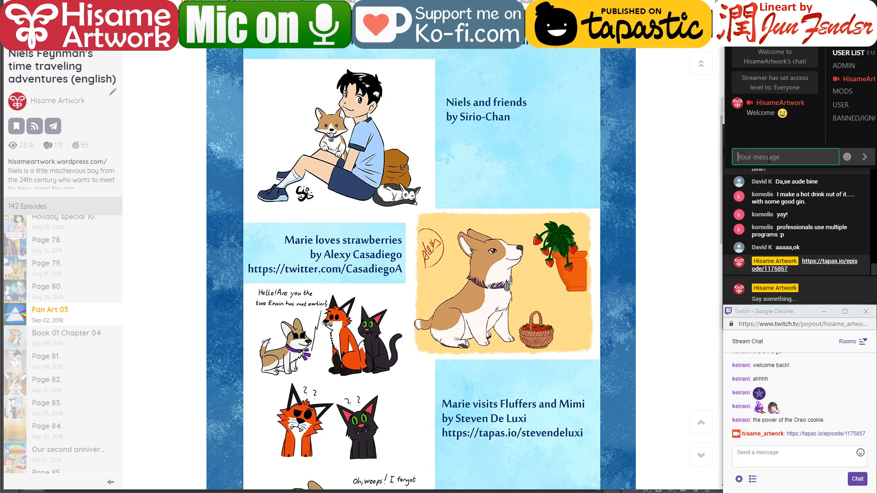
pyautogui.click(827, 288)
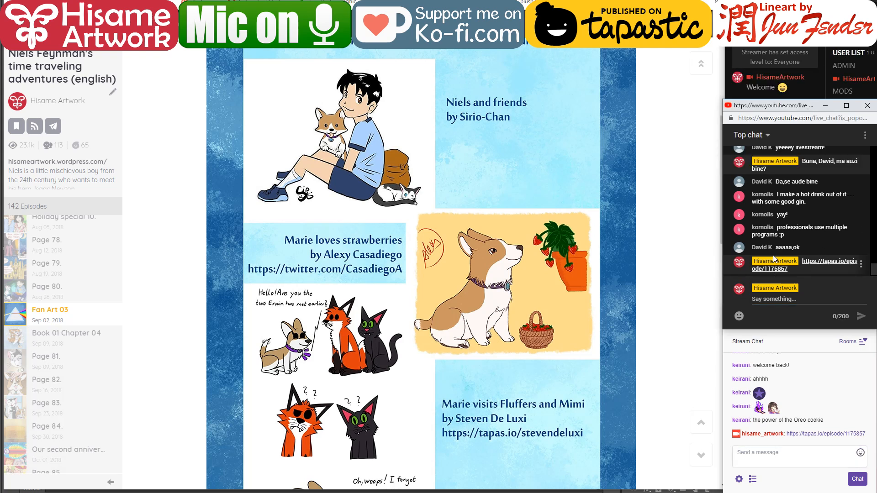
pyautogui.click(694, 218)
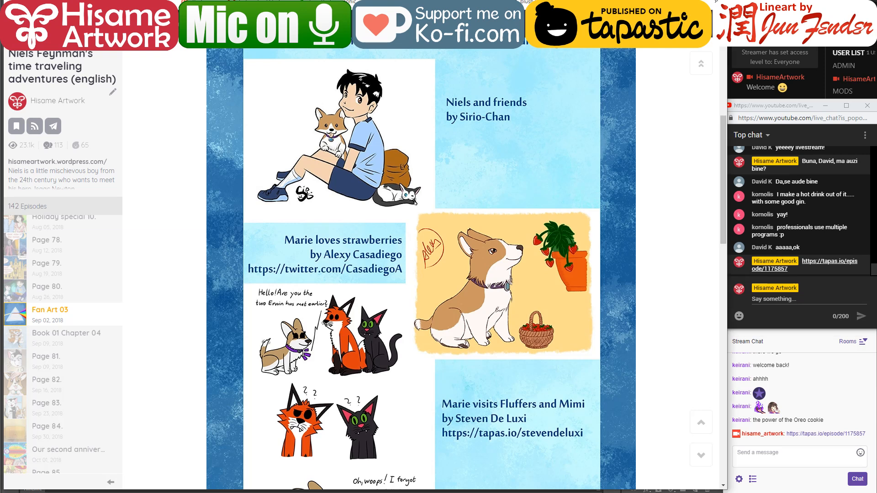
# Switch to Photoshop, hide the speech bubbles group and collapse the info panel group in page_105.psd, and save the file
pyautogui.press('super+Down')
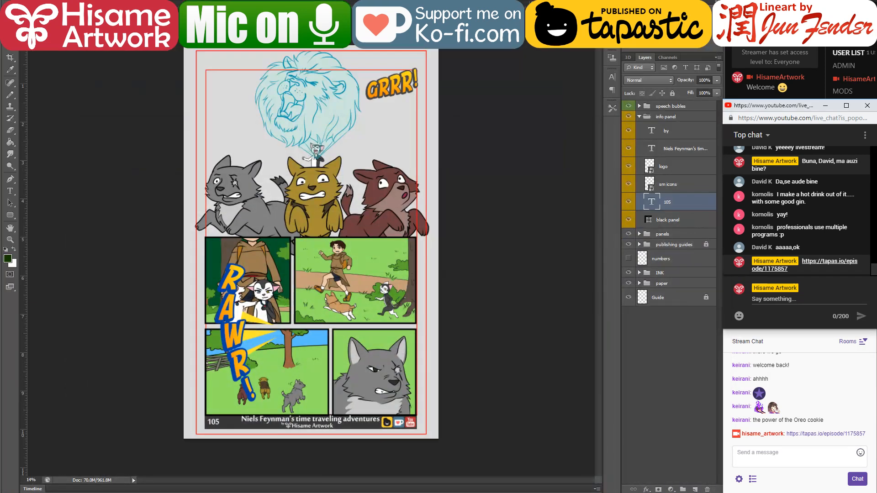
pyautogui.click(524, 160)
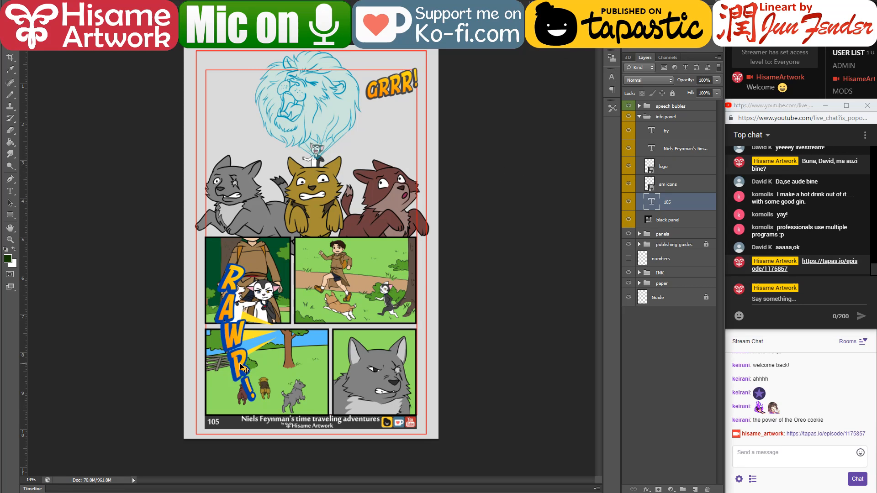
pyautogui.scroll(2, 241, 367)
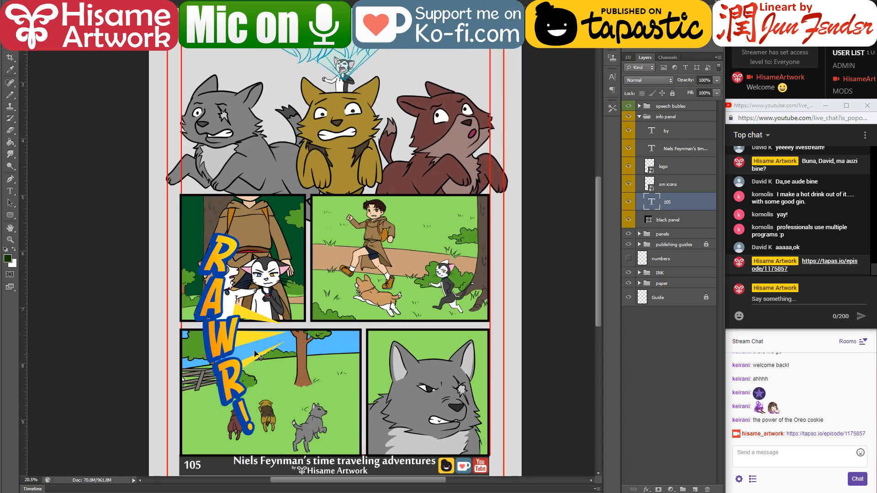
pyautogui.click(628, 106)
pyautogui.click(639, 117)
pyautogui.click(564, 176)
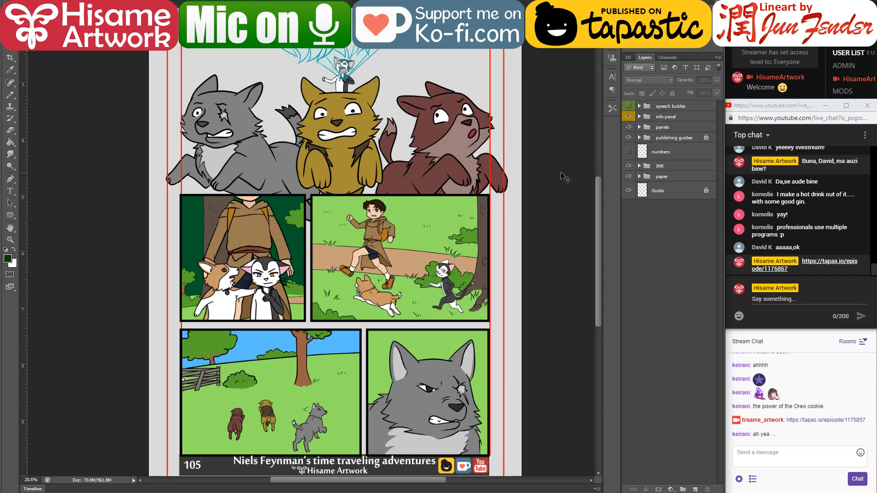
pyautogui.moveTo(496, 244); pyautogui.dragTo(529, 195)
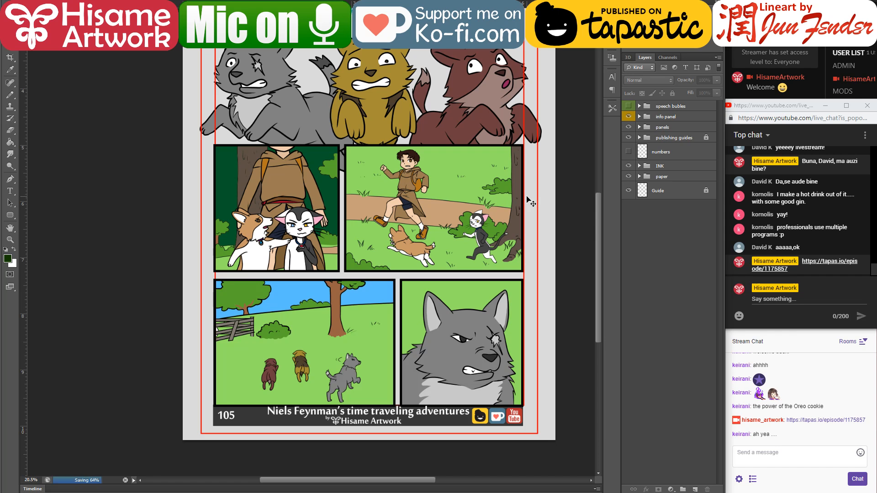
pyautogui.moveTo(531, 162); pyautogui.dragTo(514, 181)
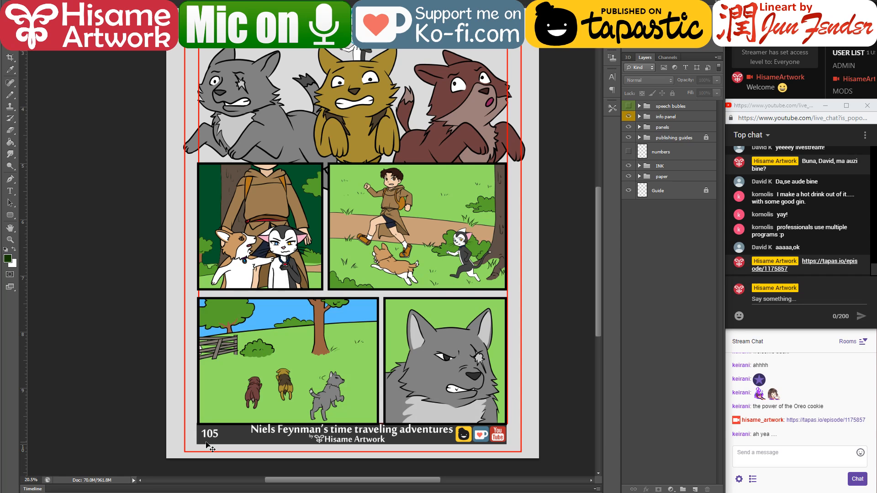
# Check the March 2019 dates in the system calendar and close it
pyautogui.click(826, 492)
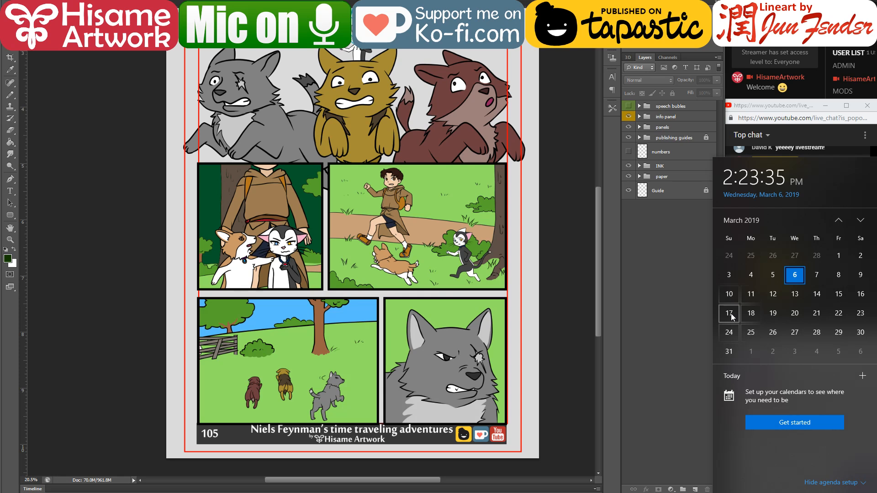
pyautogui.click(660, 327)
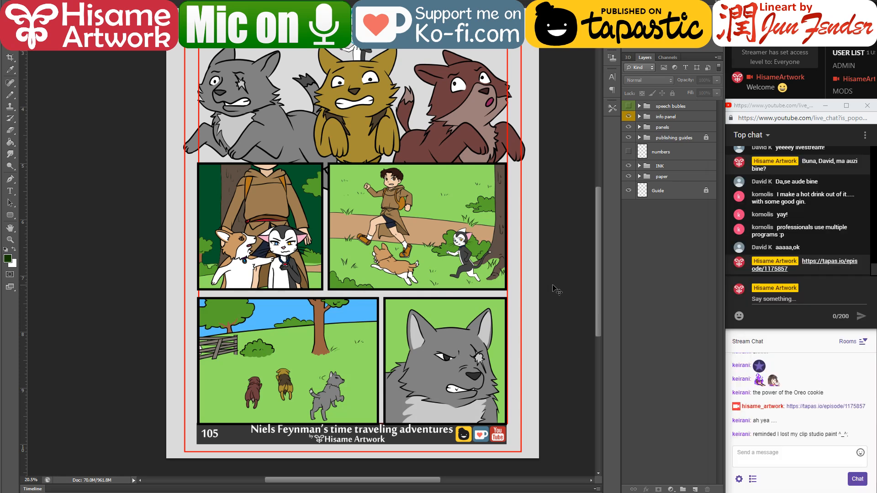
pyautogui.moveTo(574, 203); pyautogui.dragTo(574, 339)
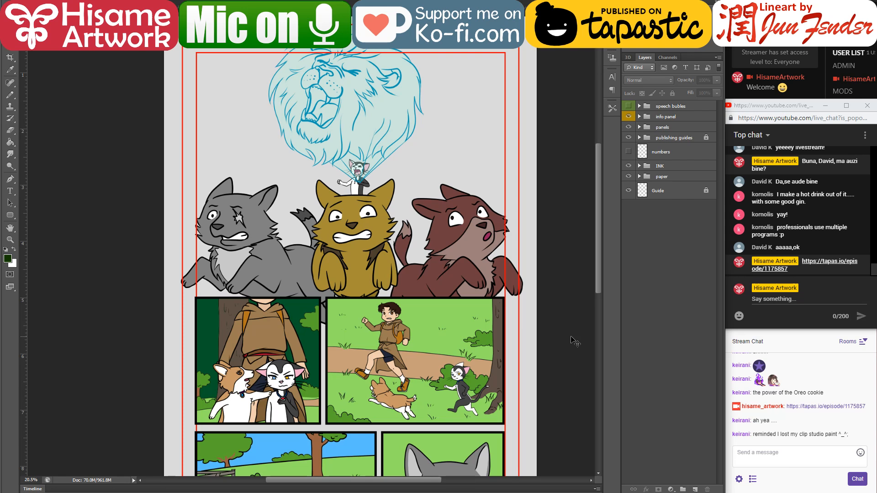
pyautogui.moveTo(574, 342); pyautogui.dragTo(593, 221)
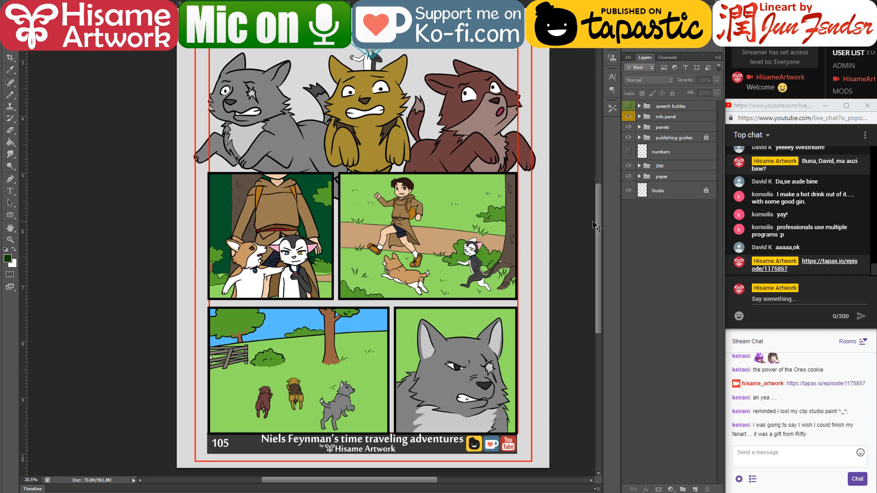
pyautogui.scroll(2, 579, 233)
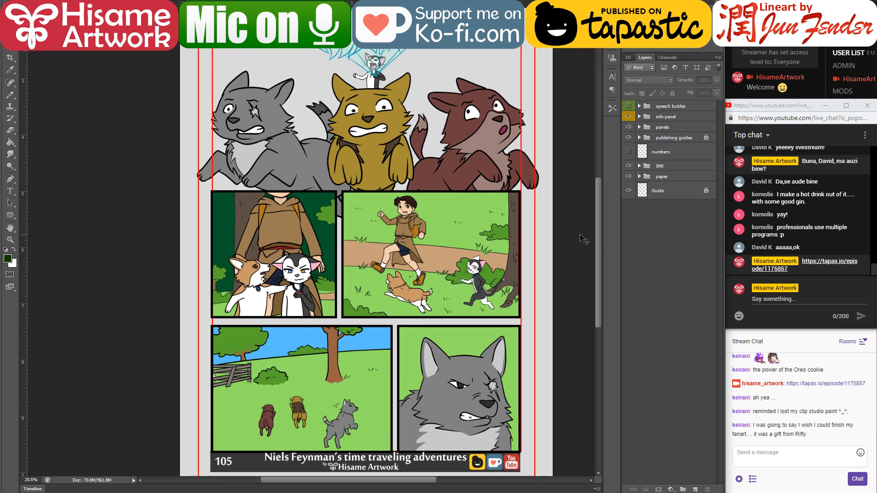
pyautogui.scroll(-3, 583, 239)
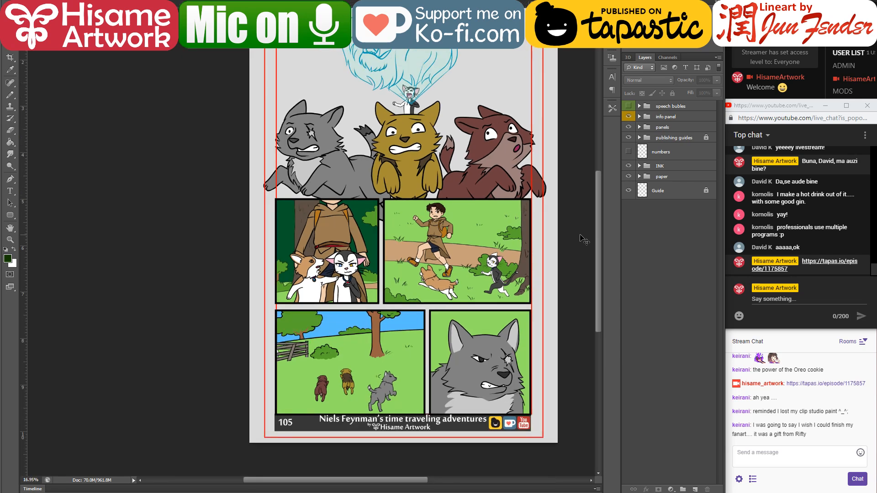
pyautogui.moveTo(562, 133); pyautogui.dragTo(537, 163)
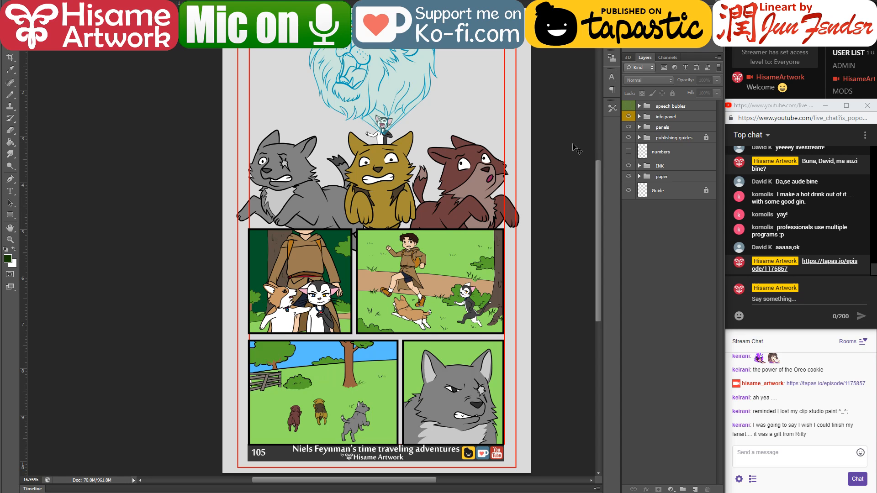
pyautogui.moveTo(568, 153); pyautogui.dragTo(545, 153)
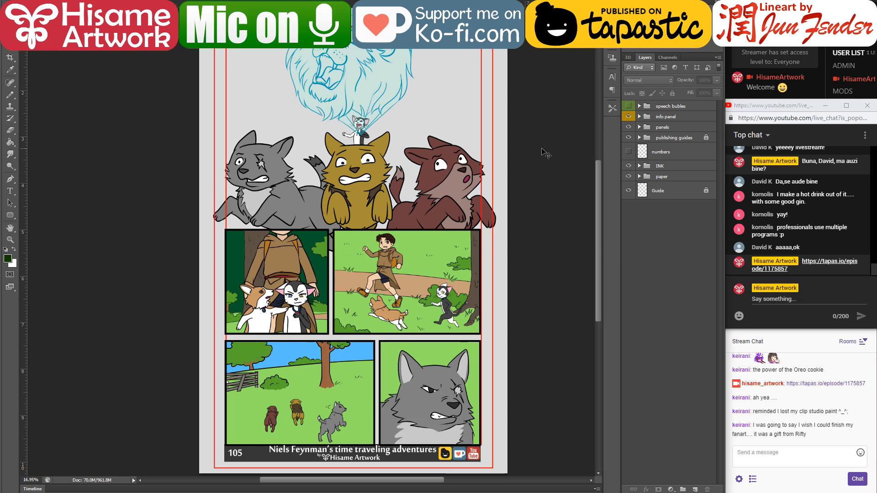
# Switch to the page 104 document and select the shading layer of panel 6
pyautogui.hotkey('ctrl', 'Tab')
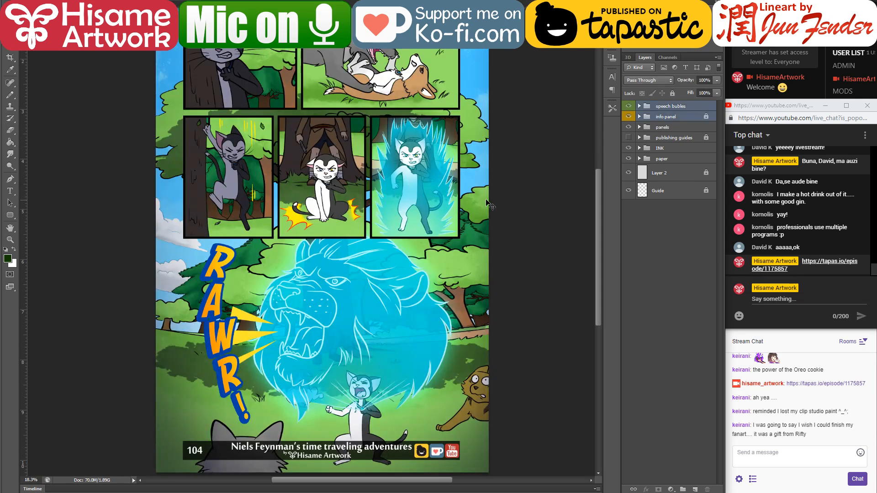
pyautogui.scroll(-2, 521, 217)
pyautogui.click(431, 105)
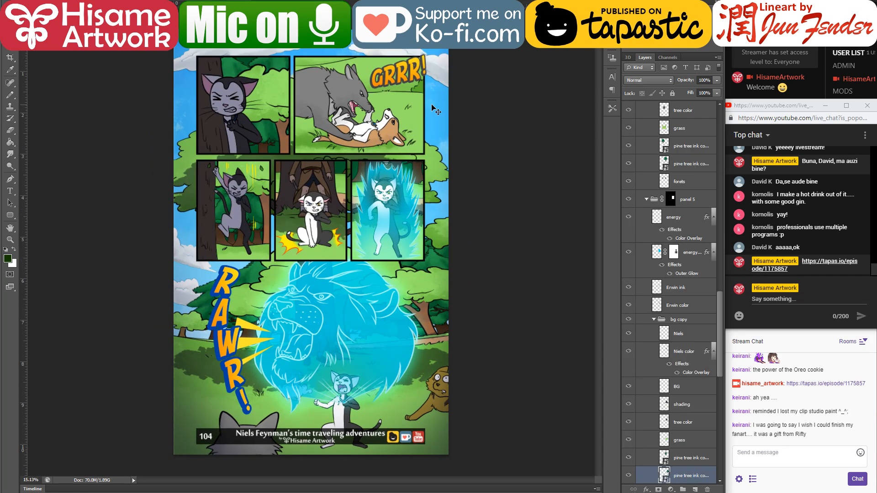
pyautogui.scroll(-4, 641, 362)
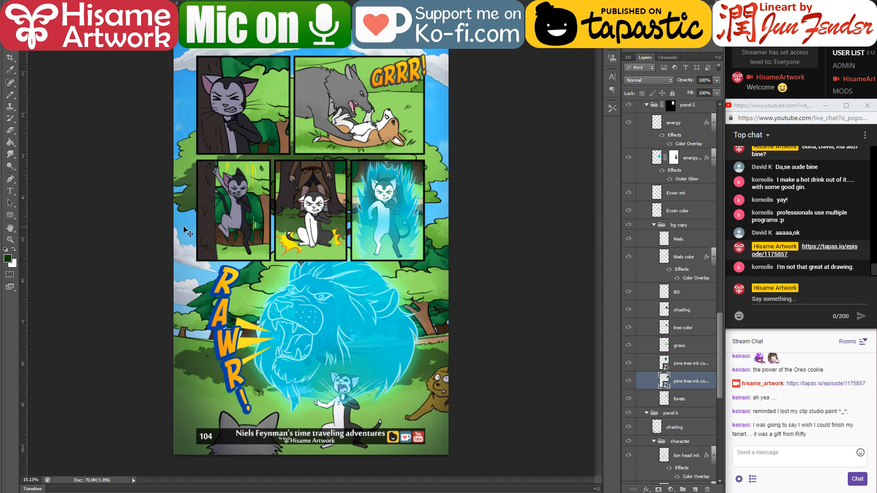
pyautogui.keyDown('ctrl'); pyautogui.click(183, 128); pyautogui.keyUp('ctrl')
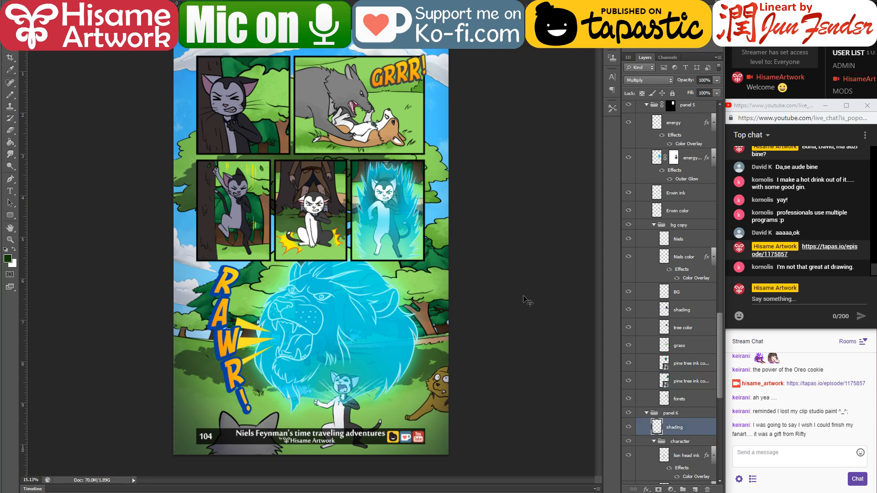
# Collapse the dogs and character groups in panel 6 and hide the panel's shading layer
pyautogui.scroll(-2, 657, 377)
pyautogui.scroll(-9, 657, 377)
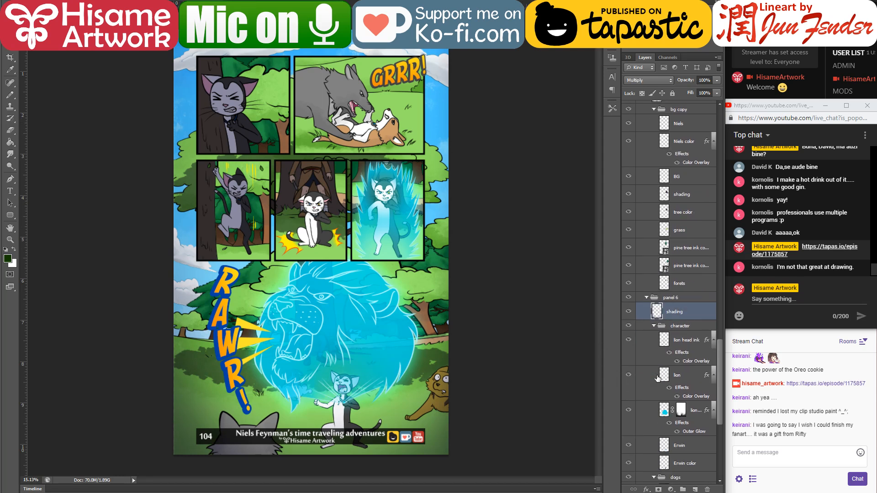
pyautogui.click(654, 362)
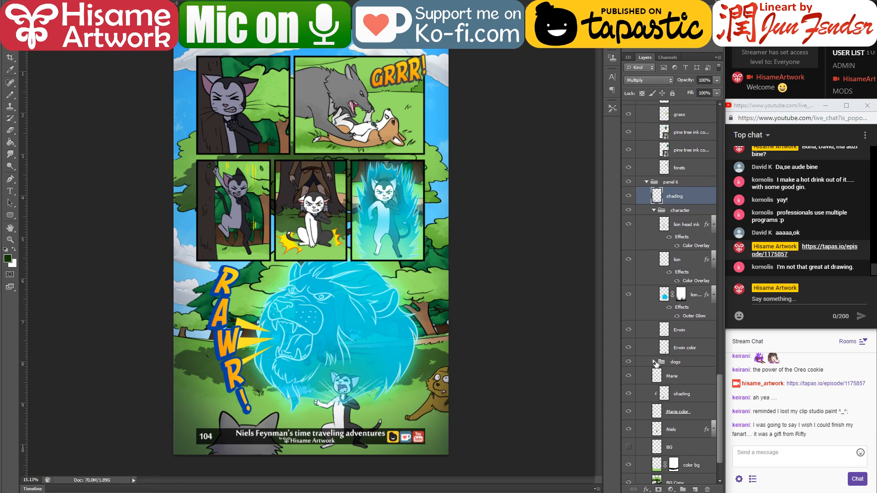
pyautogui.click(654, 211)
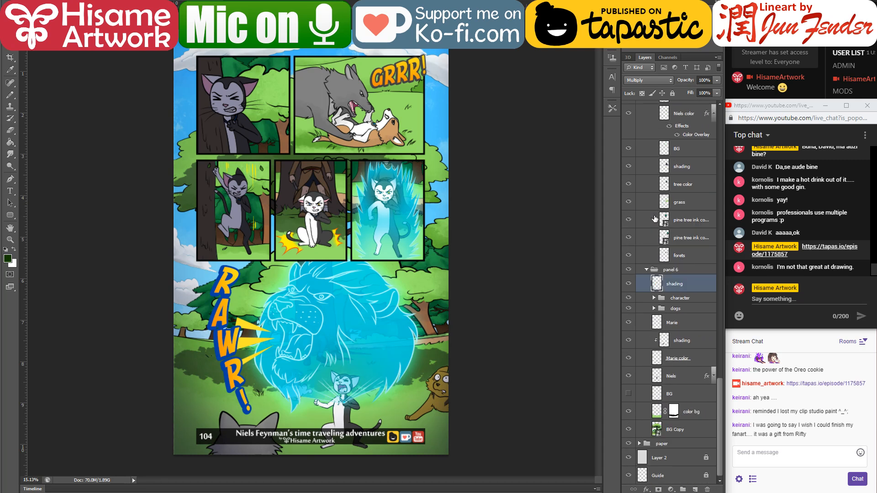
pyautogui.click(629, 283)
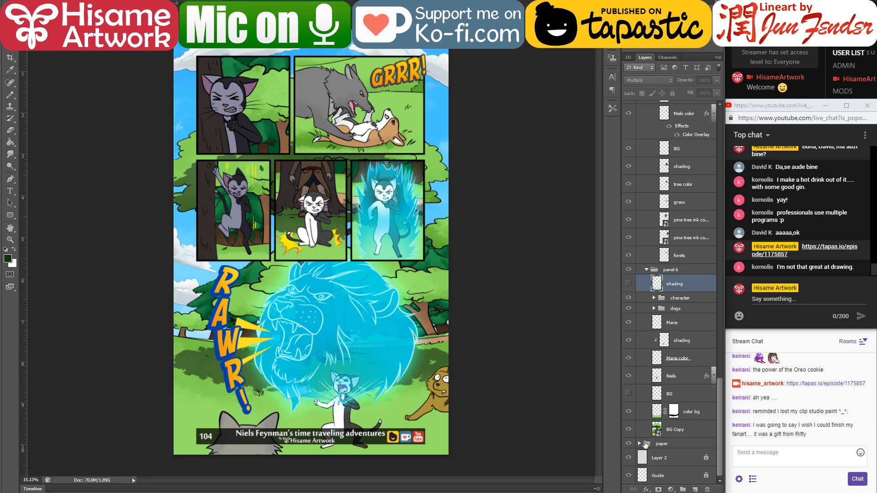
# Expand the paper group of page 104 and duplicate its BG color layer into page_105.psd
pyautogui.click(654, 444)
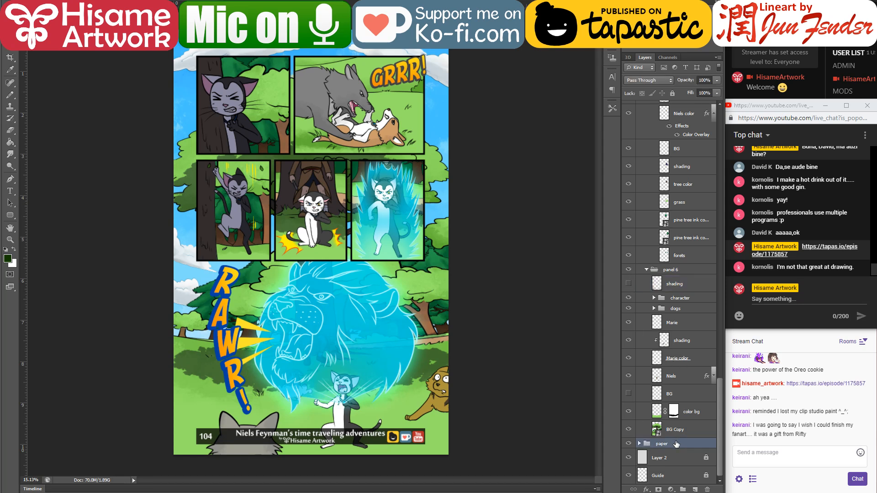
pyautogui.rightClick(676, 443)
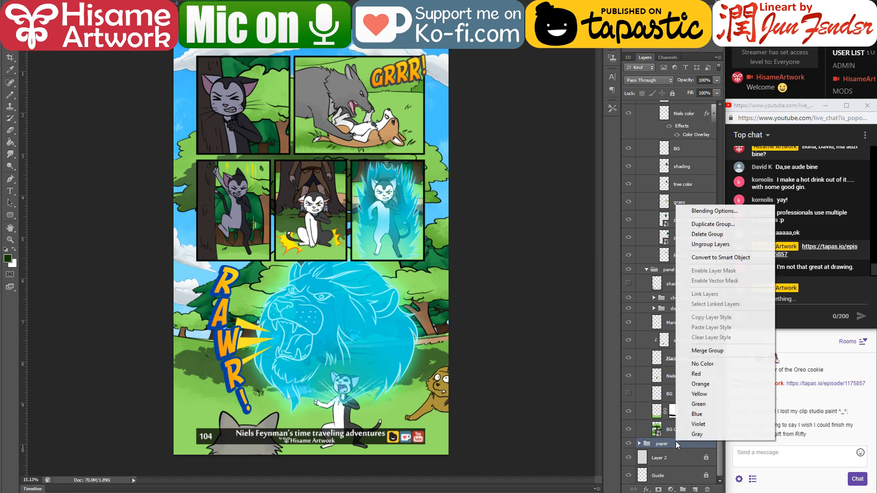
pyautogui.click(641, 442)
pyautogui.click(641, 443)
pyautogui.scroll(-3, 646, 437)
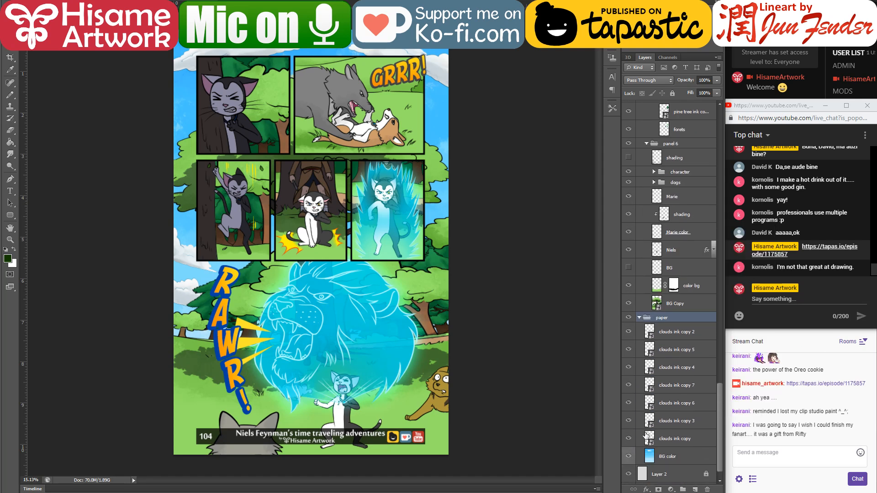
pyautogui.click(679, 461)
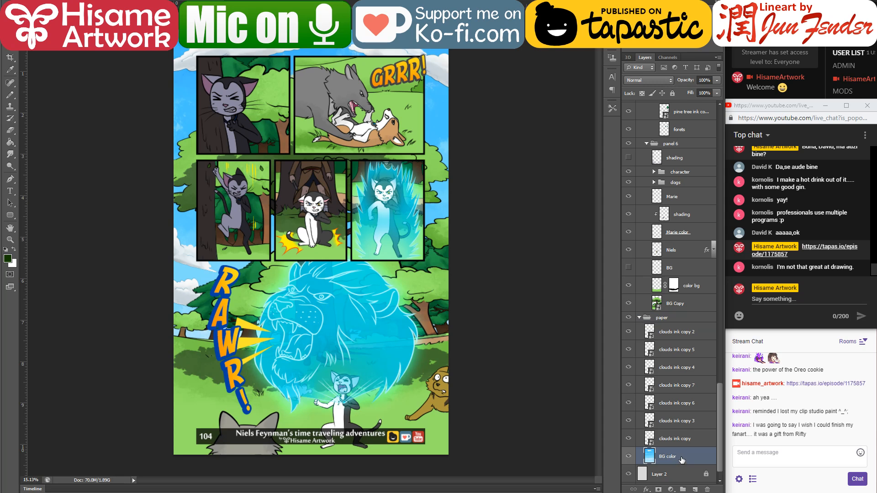
pyautogui.rightClick(682, 460)
pyautogui.click(731, 139)
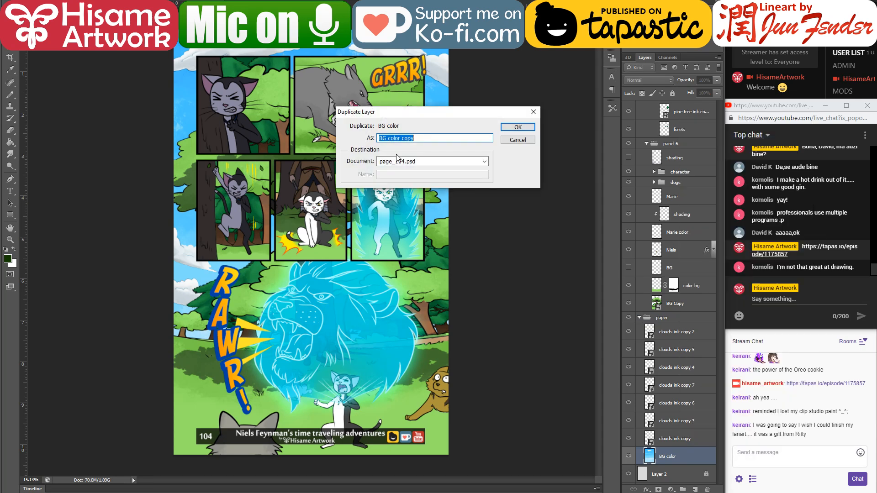
pyautogui.click(396, 160)
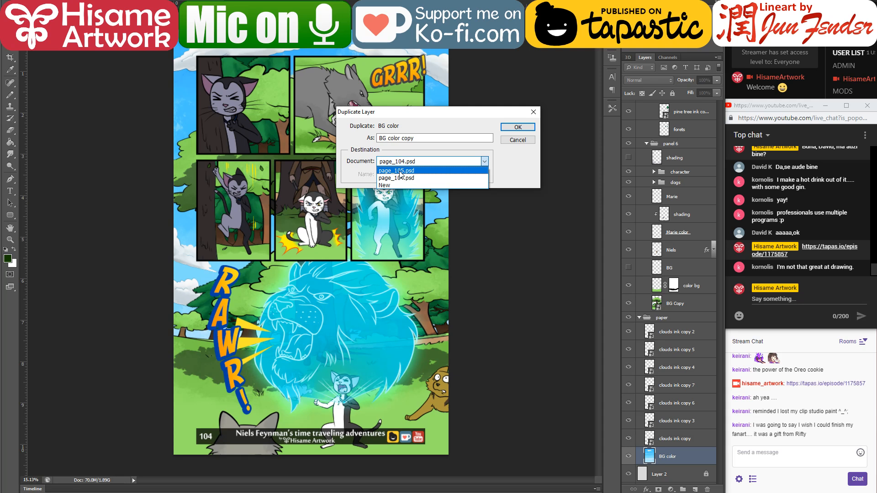
pyautogui.click(400, 173)
pyautogui.click(518, 128)
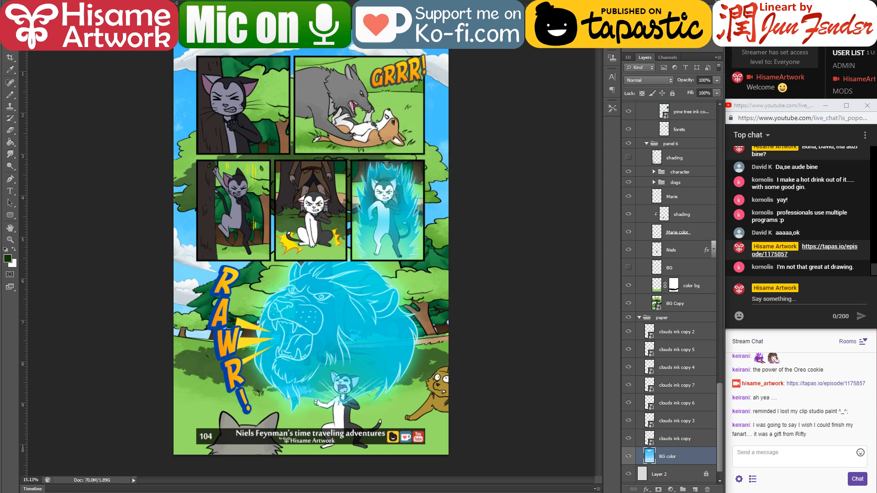
# Switch to the page 105 document and move the BG color layer into the paper group above Layer 2
pyautogui.hotkey('ctrl', 'Tab')
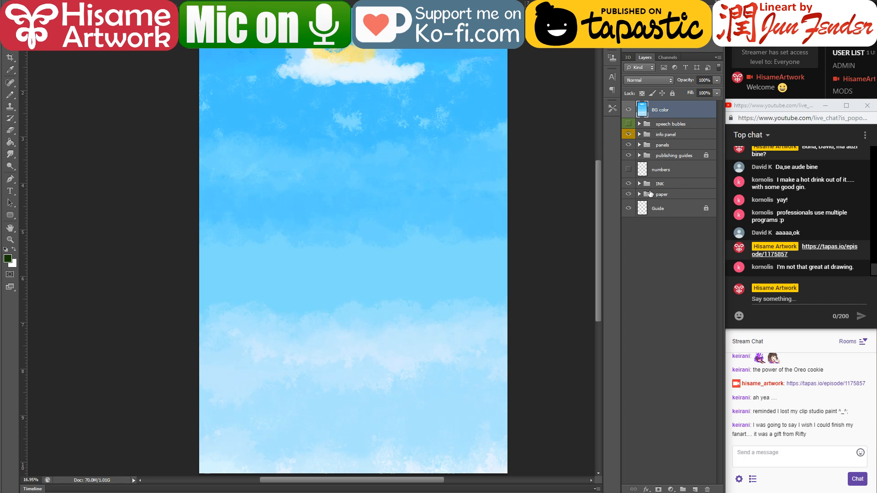
pyautogui.click(640, 195)
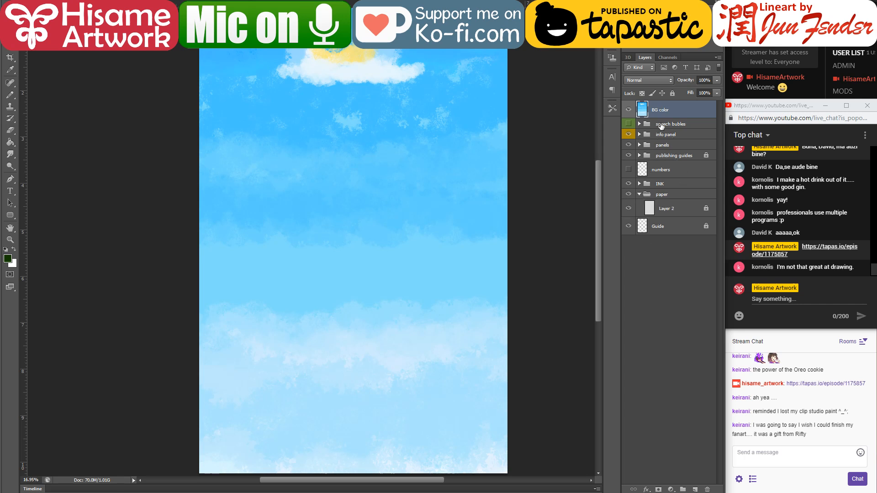
pyautogui.moveTo(664, 114); pyautogui.dragTo(667, 204)
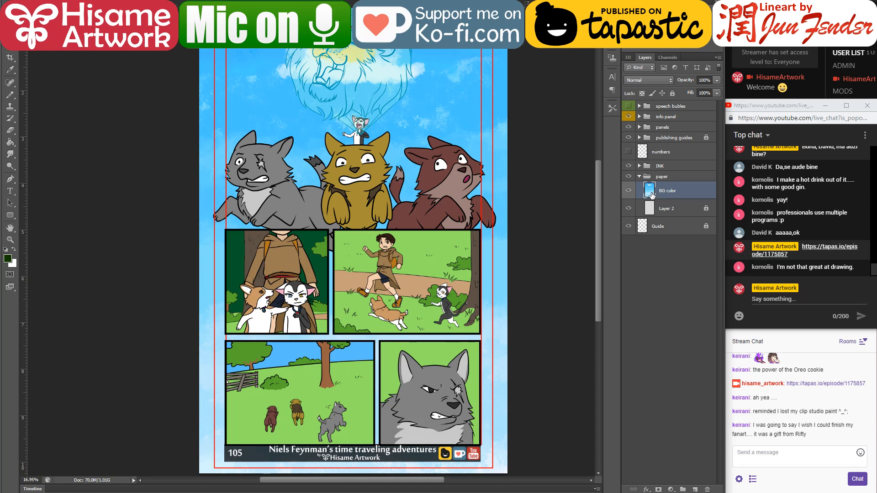
# Paint over the sun and clouds on the BG color layer with a textured brush in sampled sky blues, and save the file
pyautogui.moveTo(10, 95); pyautogui.dragTo(48, 98)
pyautogui.click(26, 21)
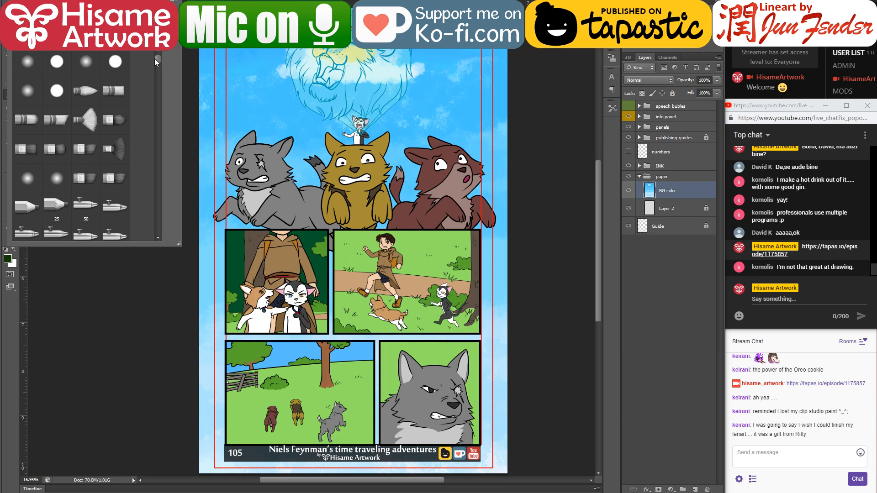
pyautogui.moveTo(156, 59)
pyautogui.mouseDown()
pyautogui.moveTo(166, 128)
pyautogui.moveTo(159, 173)
pyautogui.mouseUp()
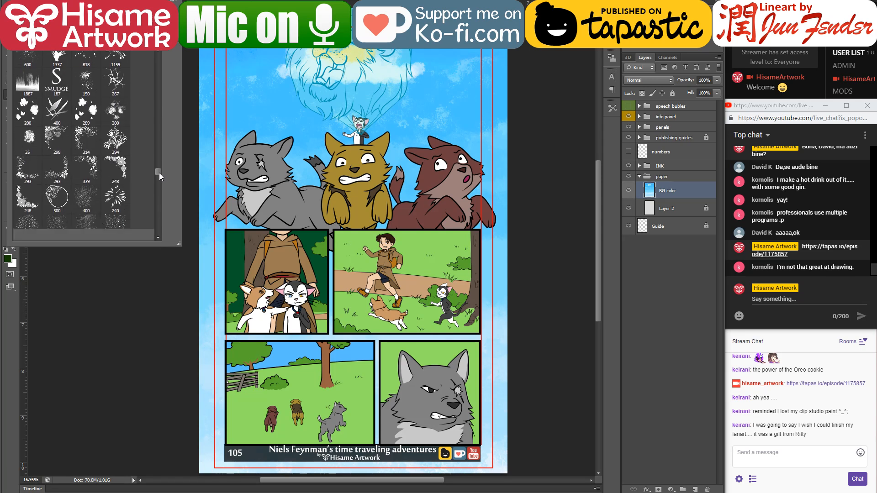
pyautogui.doubleClick(42, 138)
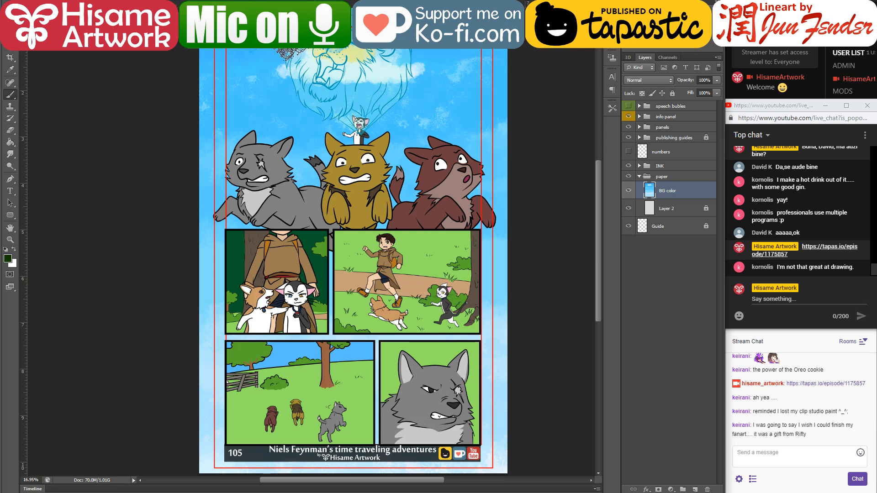
pyautogui.keyDown('alt'); pyautogui.click(269, 60); pyautogui.keyUp('alt')
pyautogui.moveTo(292, 73)
pyautogui.mouseDown()
pyautogui.moveTo(411, 68)
pyautogui.moveTo(384, 59)
pyautogui.mouseUp()
pyautogui.scroll(3, 219, 59)
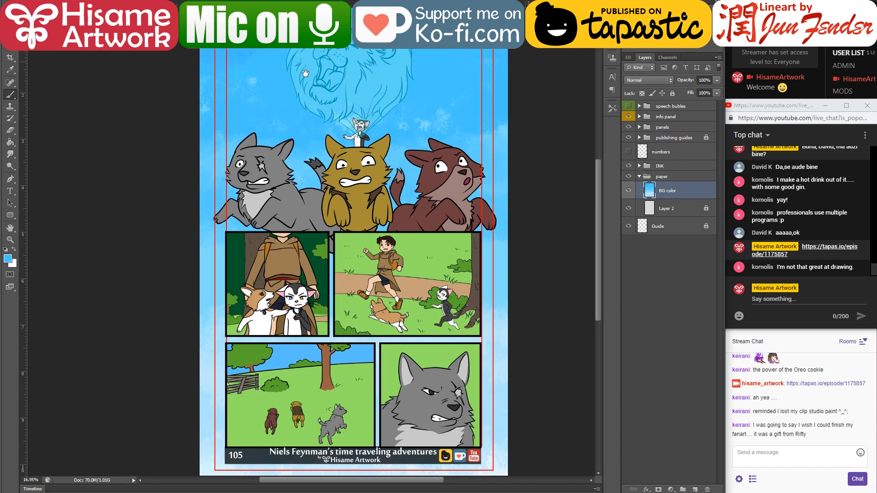
pyautogui.keyDown('alt'); pyautogui.click(203, 43); pyautogui.keyUp('alt')
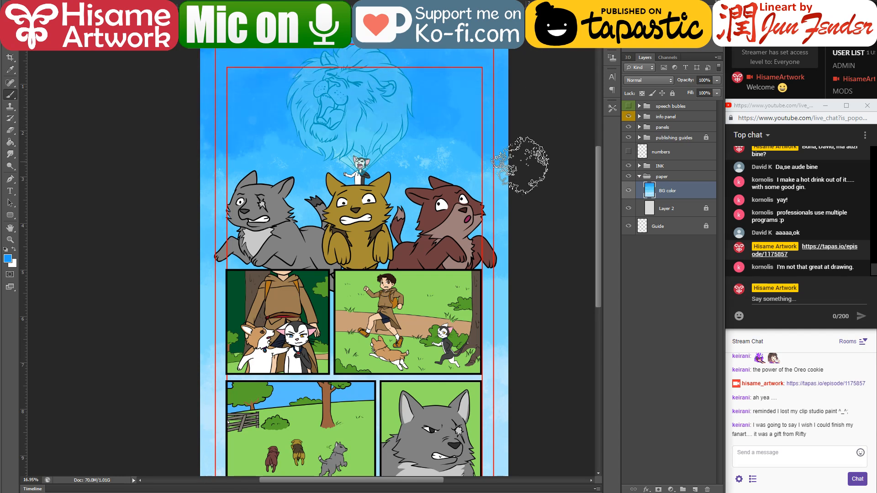
pyautogui.keyDown('alt'); pyautogui.click(412, 143); pyautogui.keyUp('alt')
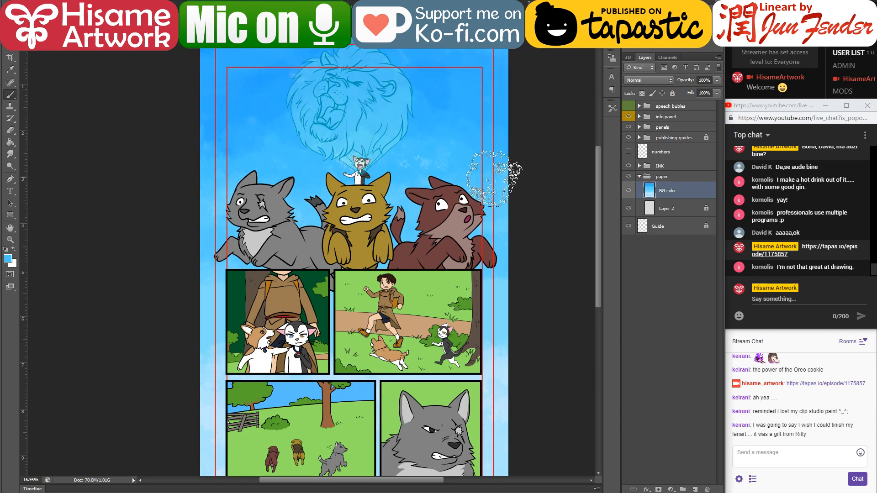
pyautogui.hotkey('ctrl', 's')
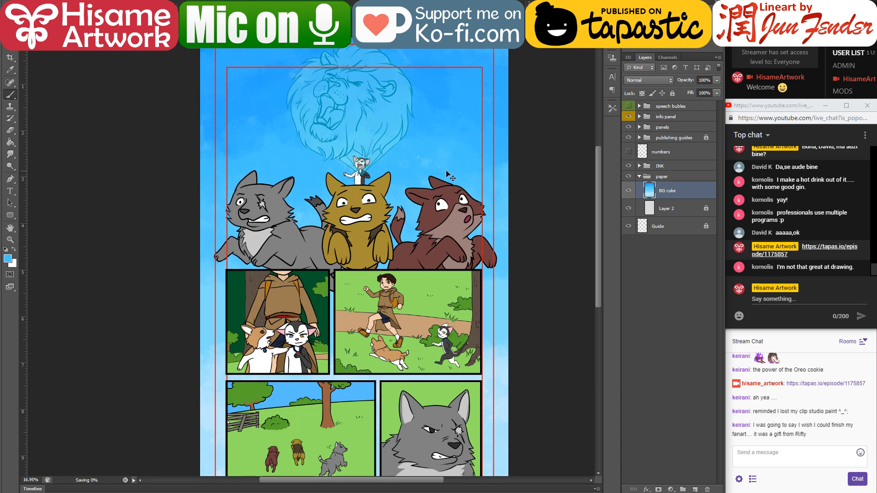
# Switch to the page 104 document, select the color bg layer of panel 6 and collapse the paper group
pyautogui.moveTo(410, 206); pyautogui.dragTo(410, 117)
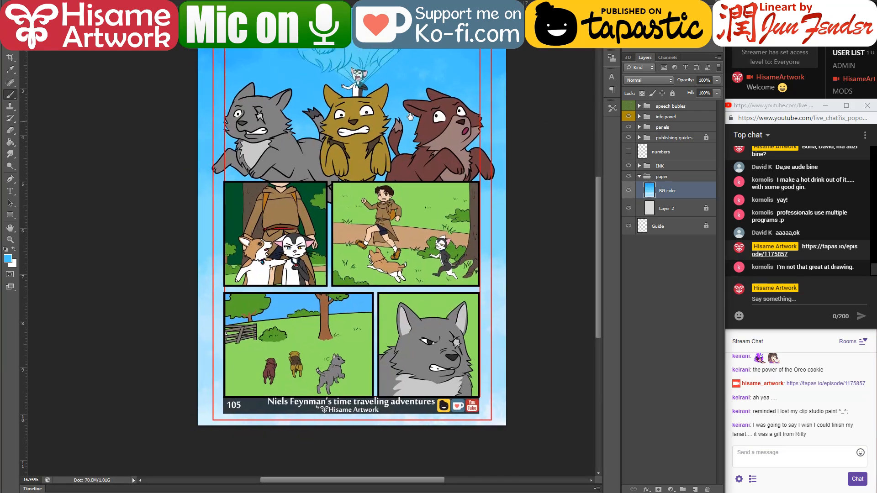
pyautogui.press('v')
pyautogui.moveTo(299, 106); pyautogui.dragTo(296, 151)
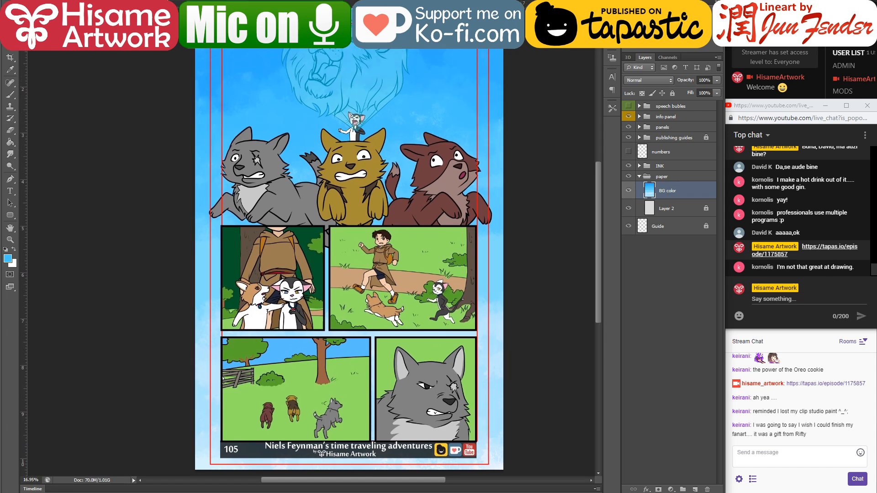
pyautogui.hotkey('ctrl', 'Tab')
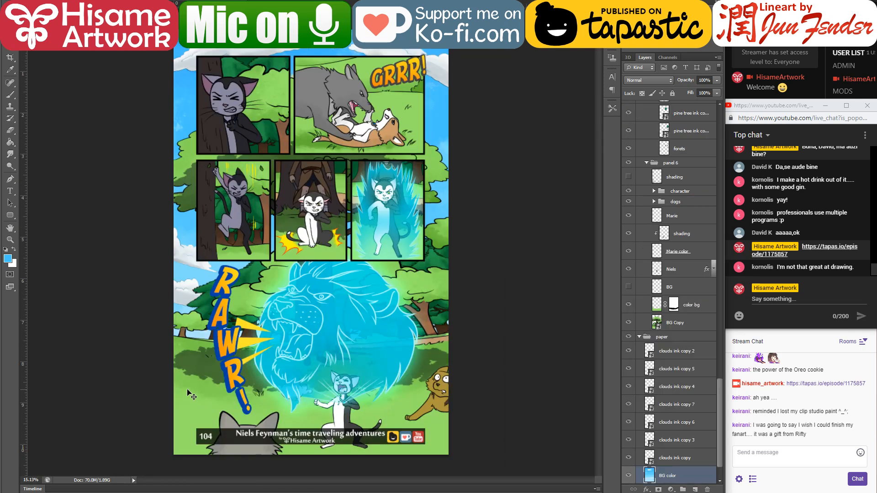
pyautogui.click(213, 389)
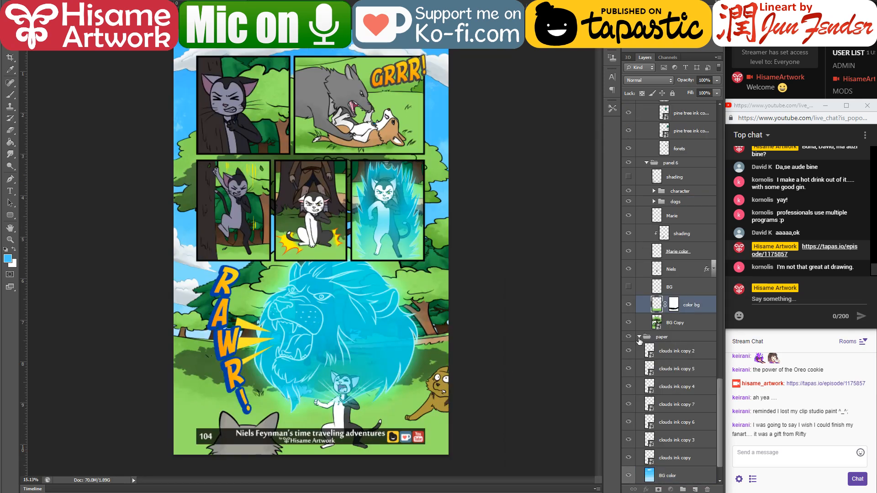
pyautogui.click(640, 338)
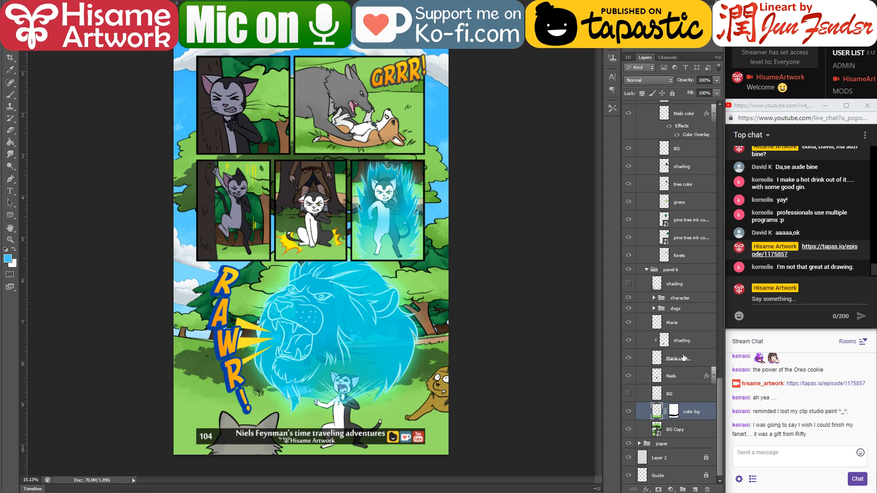
# Group the panel 6 layers from Marie down to BG Copy and name the group "bg"
pyautogui.click(684, 325)
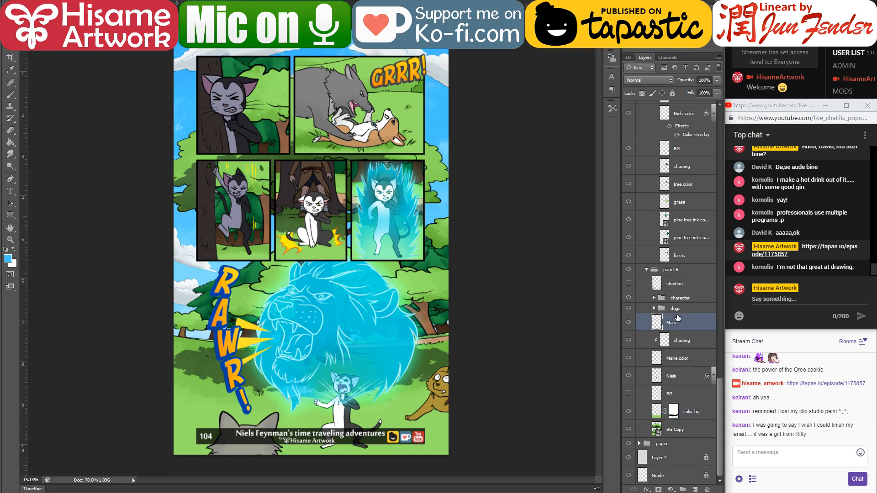
pyautogui.keyDown('shift'); pyautogui.click(676, 433); pyautogui.keyUp('shift')
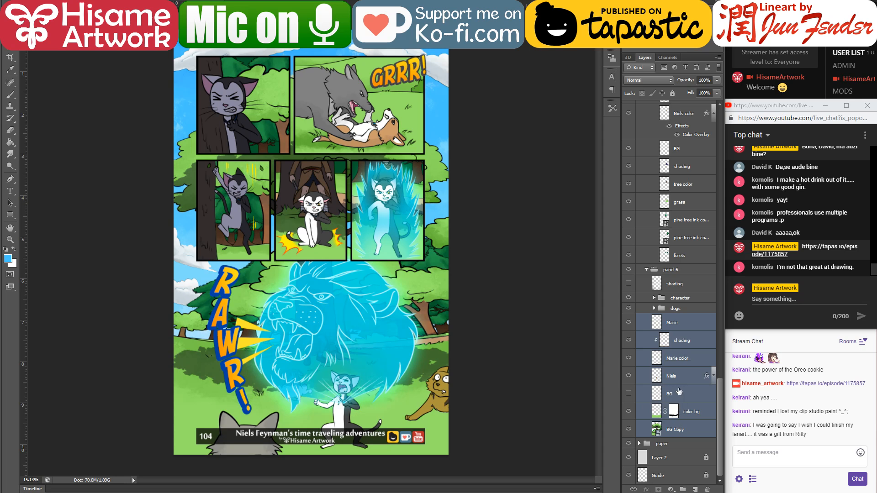
pyautogui.hotkey('ctrl', 'g')
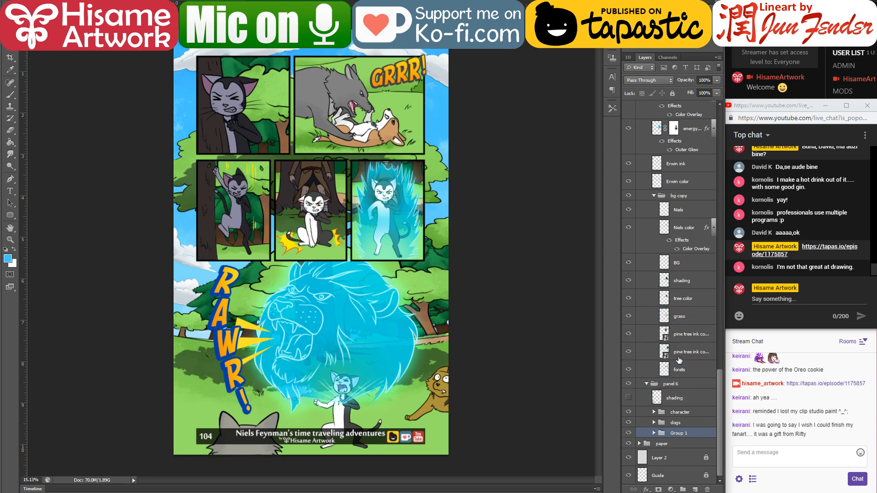
pyautogui.doubleClick(677, 433)
pyautogui.write('bg')
pyautogui.press('Return')
# Toggle the visibility of the bg group in panel 6 to check which artwork it contains
pyautogui.click(629, 432)
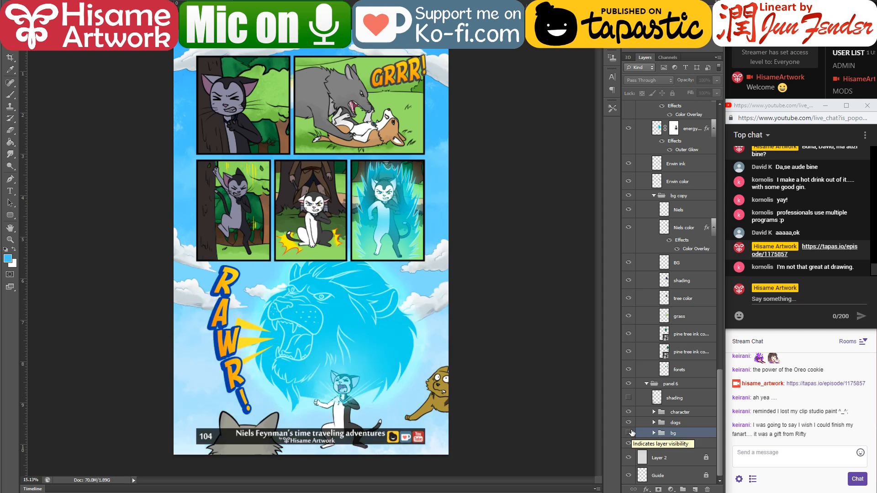
pyautogui.click(629, 433)
pyautogui.click(629, 433)
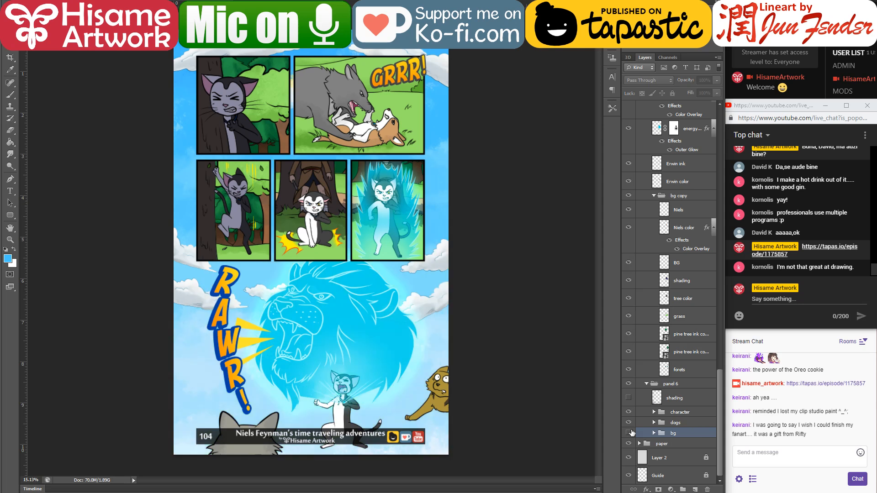
pyautogui.click(630, 433)
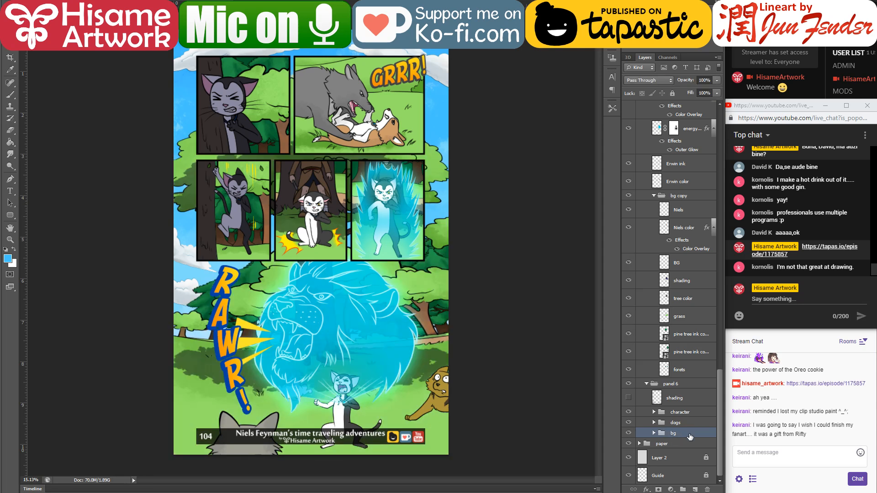
# Duplicate the bg group into page_105.psd and save the page 104 file
pyautogui.rightClick(690, 434)
pyautogui.click(733, 218)
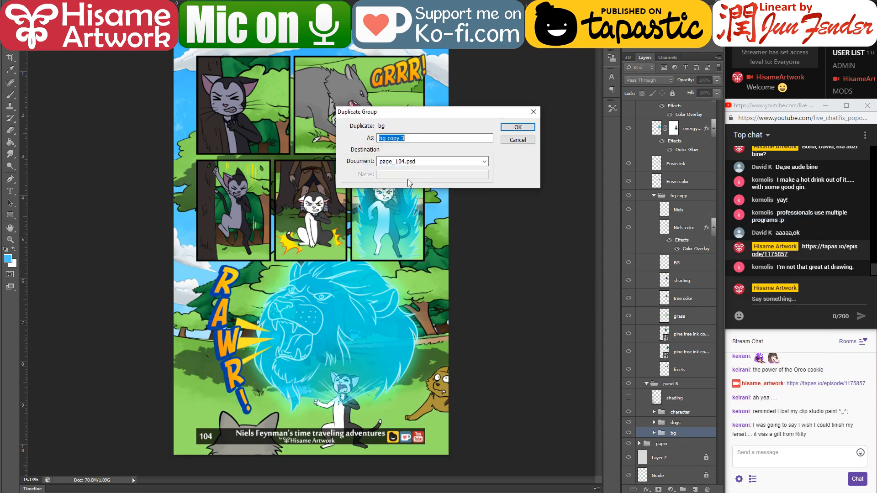
pyautogui.click(419, 163)
pyautogui.click(413, 177)
pyautogui.click(523, 128)
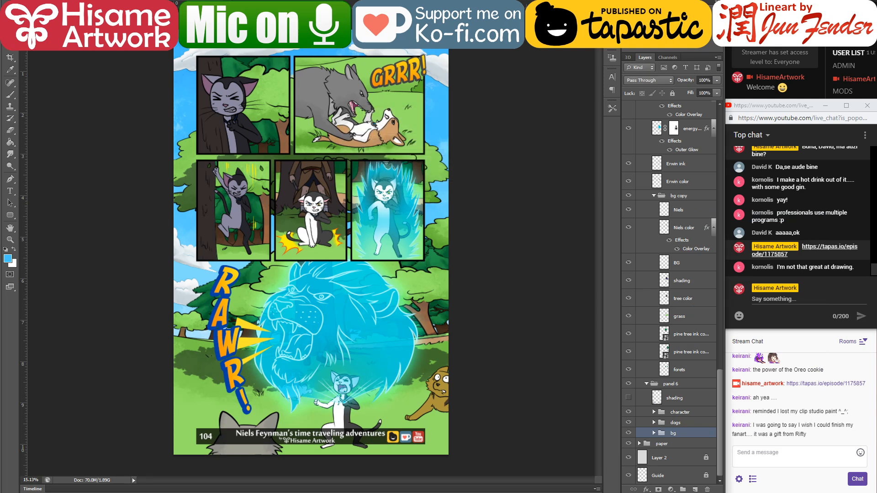
pyautogui.hotkey('ctrl', 's')
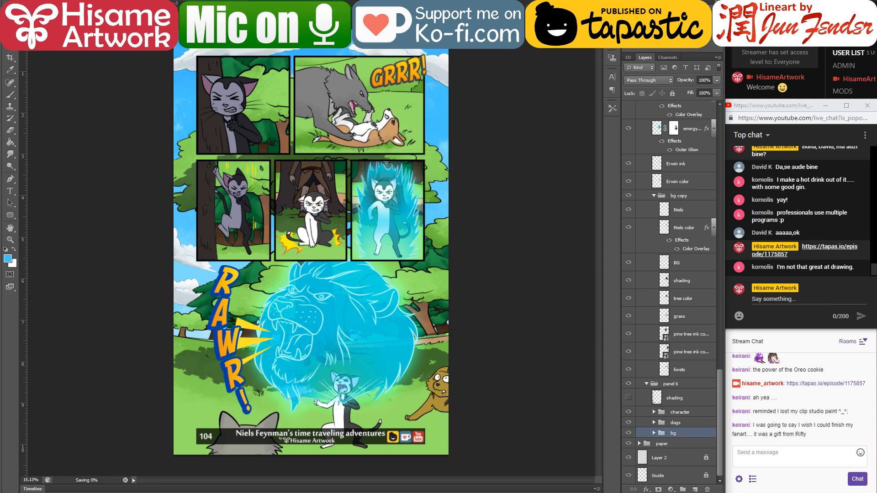
# Switch to page 105 and reposition the bg group so its forest scenery sits behind the lion and the three dogs
pyautogui.hotkey('ctrl', 'Tab')
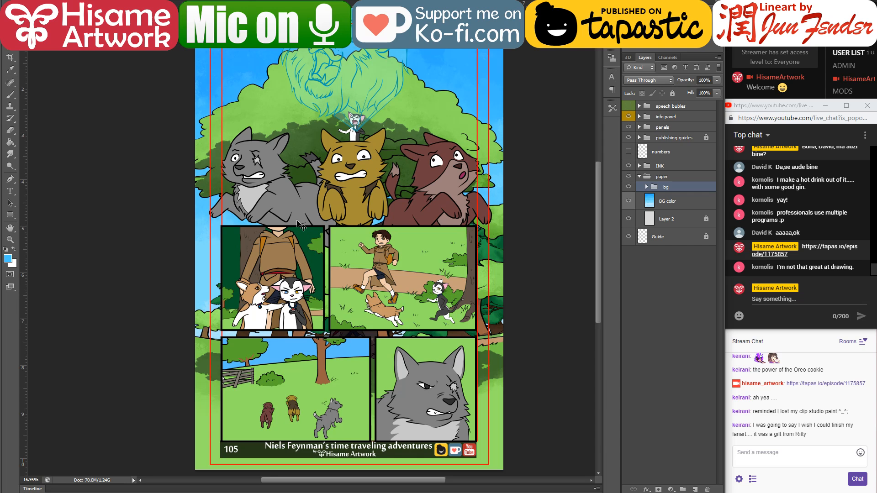
pyautogui.hotkey('ctrl', 't')
pyautogui.moveTo(318, 337); pyautogui.dragTo(330, 139)
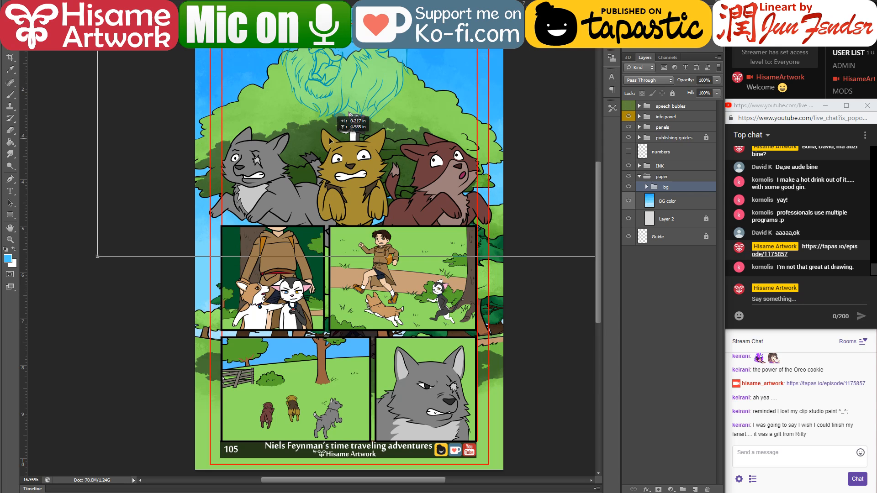
pyautogui.press('Escape')
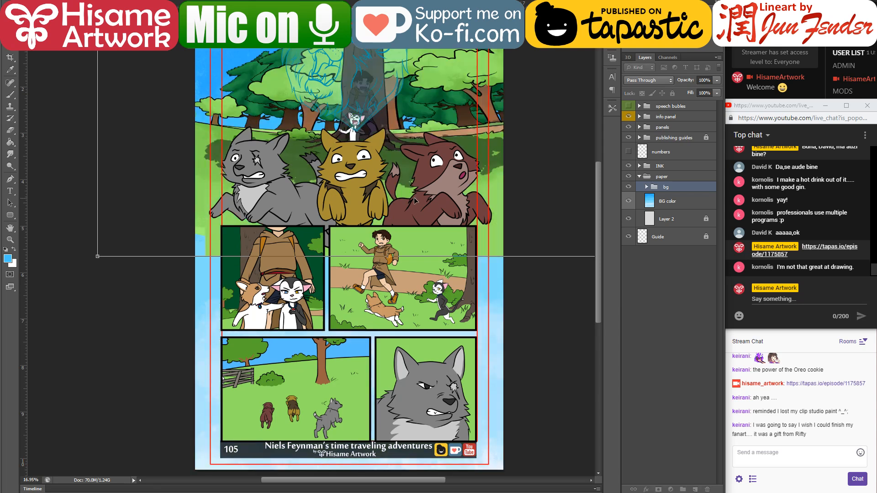
pyautogui.moveTo(443, 162); pyautogui.dragTo(398, 230)
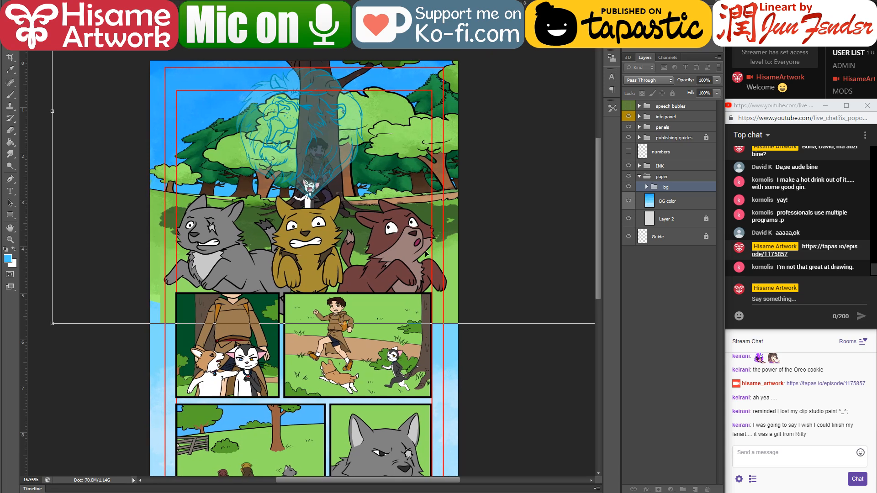
pyautogui.moveTo(452, 292); pyautogui.dragTo(415, 273)
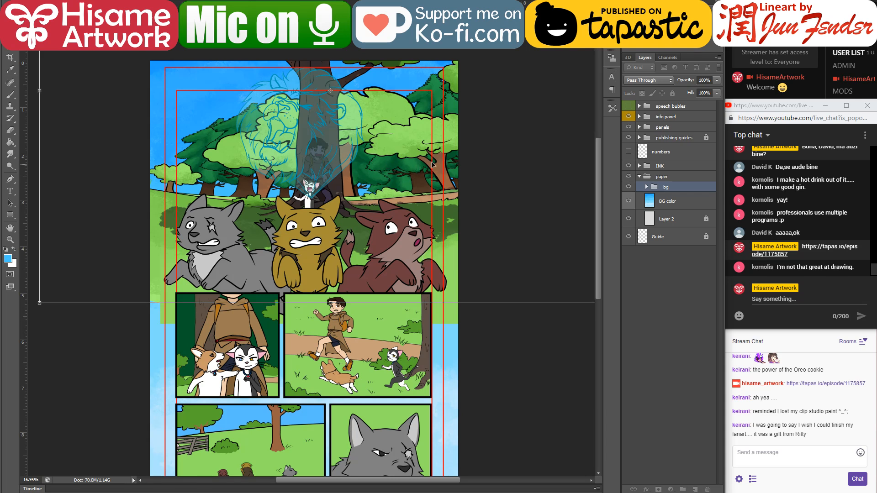
# Hide the bg group in the paper group and save page 105
pyautogui.click(630, 187)
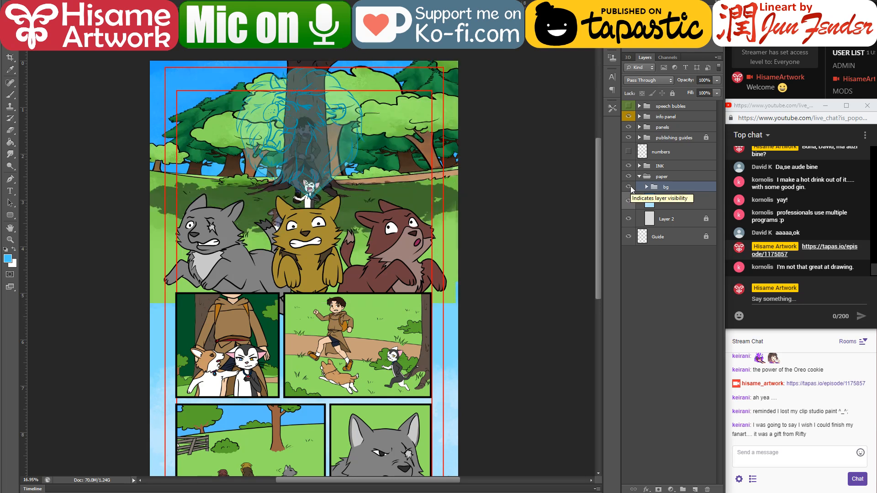
pyautogui.click(629, 187)
pyautogui.click(527, 151)
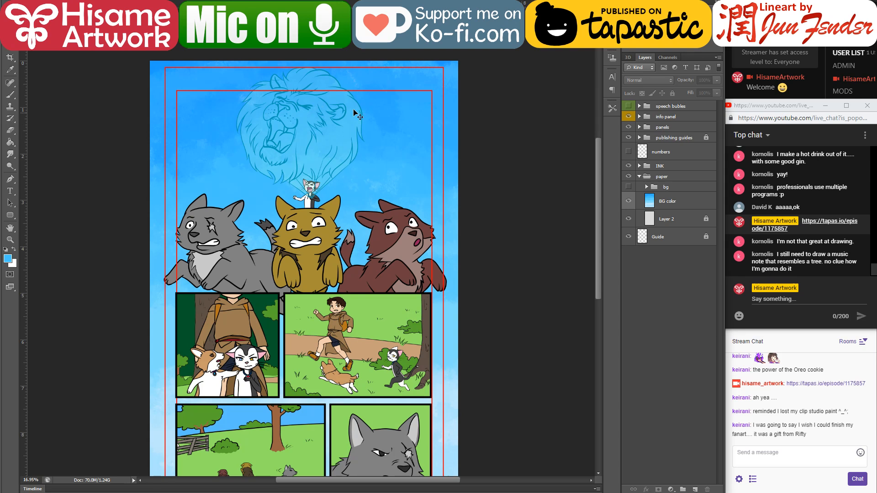
pyautogui.scroll(2, 186, 153)
pyautogui.hotkey('ctrl', 's')
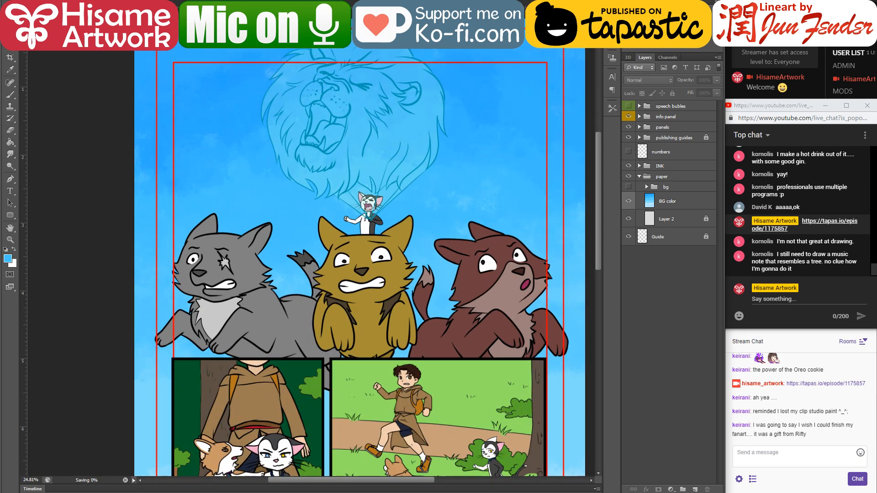
# Create a new blank white document and set the foreground color to black
pyautogui.click(26, 3)
pyautogui.click(36, 2)
pyautogui.click(528, 105)
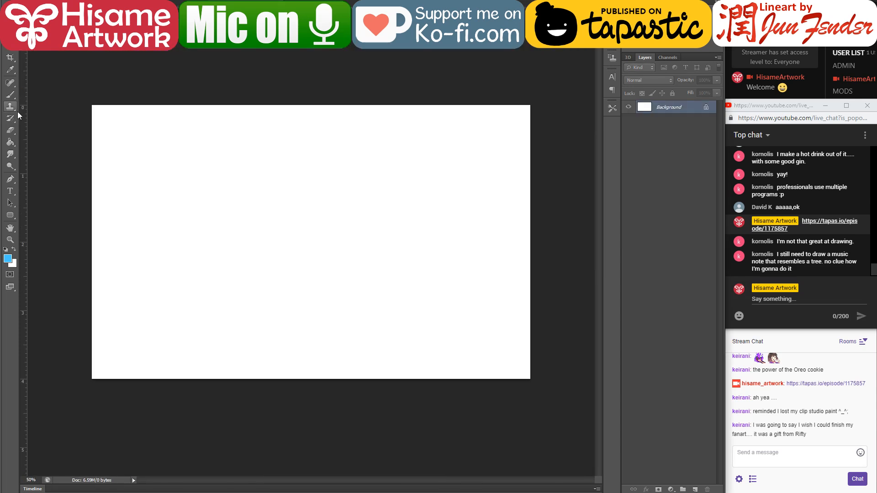
pyautogui.click(8, 259)
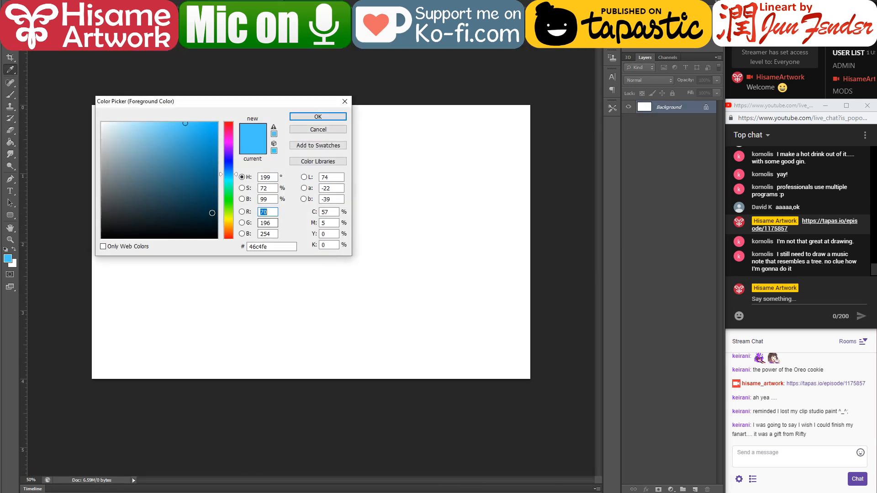
pyautogui.moveTo(212, 214); pyautogui.dragTo(219, 240)
pyautogui.click(319, 118)
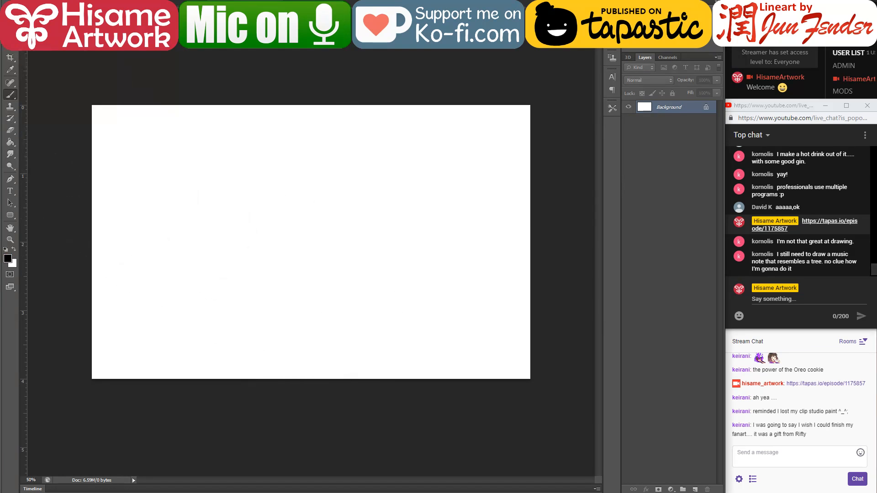
# Enlarge the round brush and stamp one large black dot as a music note head in the lower middle of the canvas
pyautogui.click(32, 0)
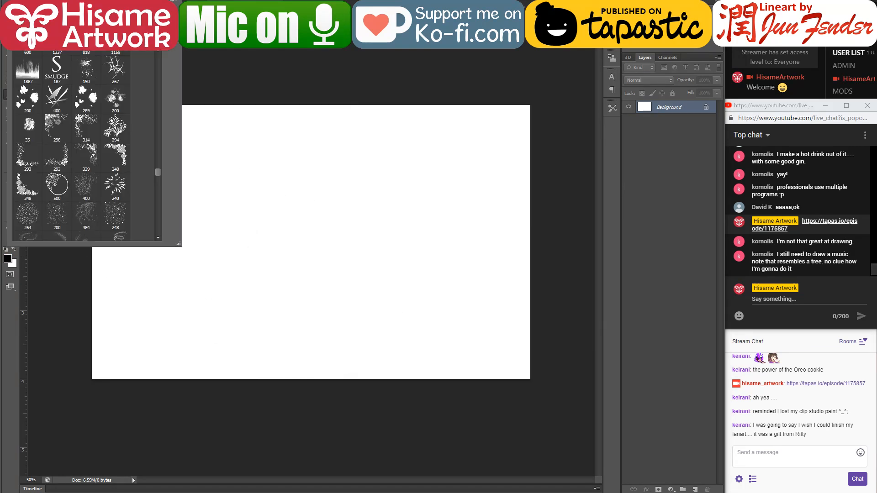
pyautogui.click(310, 285)
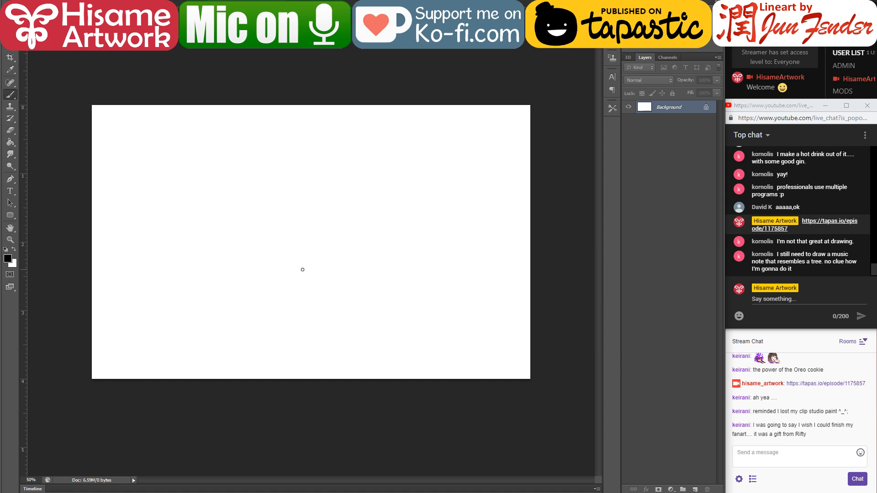
pyautogui.press(']')
pyautogui.press(']')
pyautogui.press(']')
pyautogui.press(']')
pyautogui.press(']')
pyautogui.press(']')
pyautogui.press(']')
pyautogui.press(']')
pyautogui.press(']')
pyautogui.press(']')
pyautogui.press(']')
pyautogui.press(']')
pyautogui.press(']')
pyautogui.press(']')
pyautogui.press(']')
pyautogui.click(291, 296)
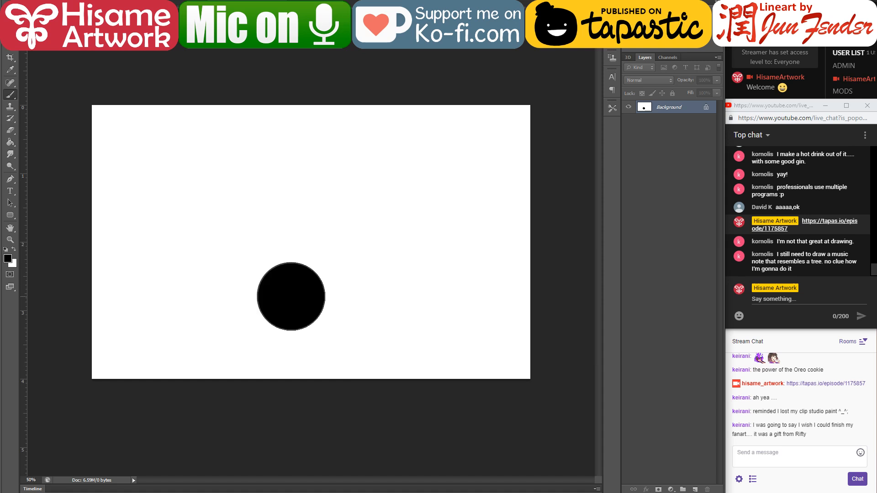
# Paint the note's stem with a smaller brush, adding a thick tree crown outline and two branches at its upper end
pyautogui.press('[')
pyautogui.press('[')
pyautogui.press('[')
pyautogui.press('[')
pyautogui.press('[')
pyautogui.press('[')
pyautogui.press('[')
pyautogui.press('[')
pyautogui.press('[')
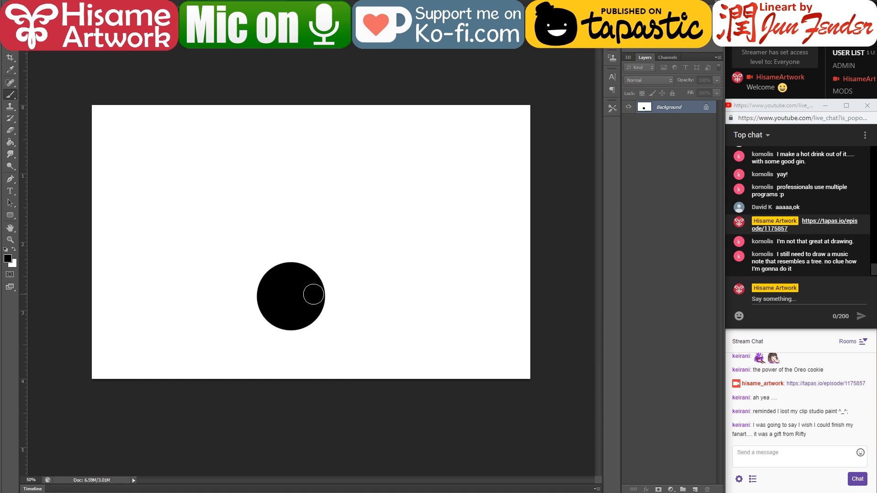
pyautogui.press('[')
pyautogui.moveTo(318, 296)
pyautogui.mouseDown()
pyautogui.moveTo(318, 156)
pyautogui.moveTo(240, 160)
pyautogui.moveTo(313, 130)
pyautogui.moveTo(339, 127)
pyautogui.moveTo(385, 146)
pyautogui.moveTo(360, 173)
pyautogui.moveTo(267, 180)
pyautogui.mouseUp()
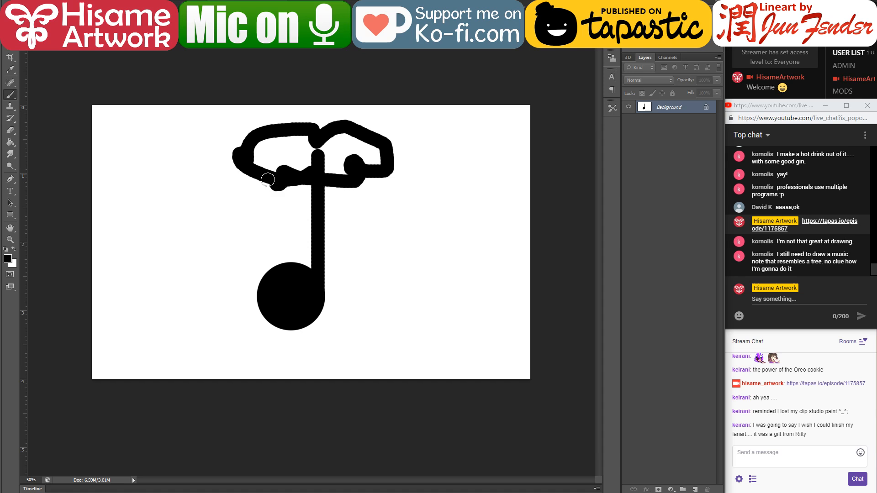
pyautogui.moveTo(334, 135)
pyautogui.mouseDown()
pyautogui.moveTo(351, 188)
pyautogui.moveTo(278, 173)
pyautogui.moveTo(243, 151)
pyautogui.moveTo(321, 124)
pyautogui.moveTo(368, 140)
pyautogui.moveTo(398, 173)
pyautogui.moveTo(313, 195)
pyautogui.moveTo(261, 158)
pyautogui.mouseUp()
pyautogui.moveTo(325, 234)
pyautogui.mouseDown()
pyautogui.moveTo(336, 202)
pyautogui.moveTo(305, 221)
pyautogui.moveTo(288, 201)
pyautogui.mouseUp()
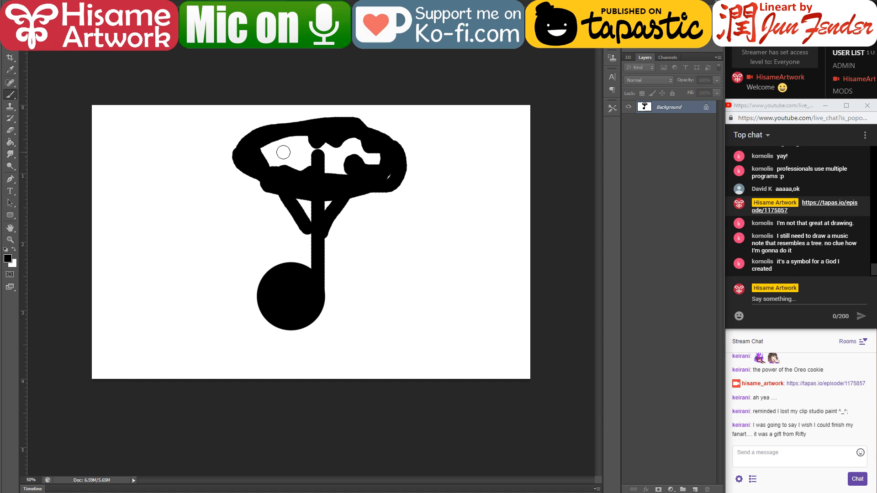
# Fill the tree crown with solid black using a larger brush and close the sketch document
pyautogui.press(']')
pyautogui.press(']')
pyautogui.press(']')
pyautogui.moveTo(279, 150)
pyautogui.mouseDown()
pyautogui.moveTo(358, 142)
pyautogui.moveTo(265, 142)
pyautogui.moveTo(263, 158)
pyautogui.moveTo(372, 164)
pyautogui.moveTo(373, 149)
pyautogui.moveTo(384, 179)
pyautogui.moveTo(340, 171)
pyautogui.mouseUp()
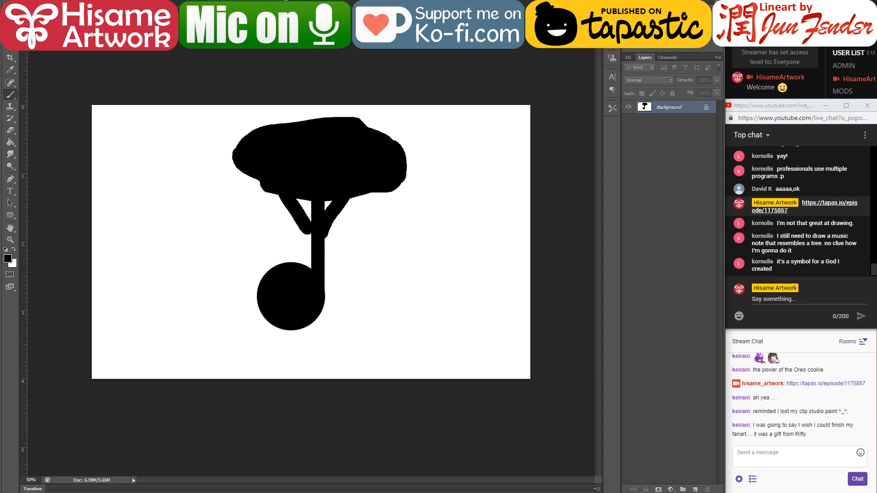
pyautogui.hotkey('ctrl', 'w')
pyautogui.click(368, 165)
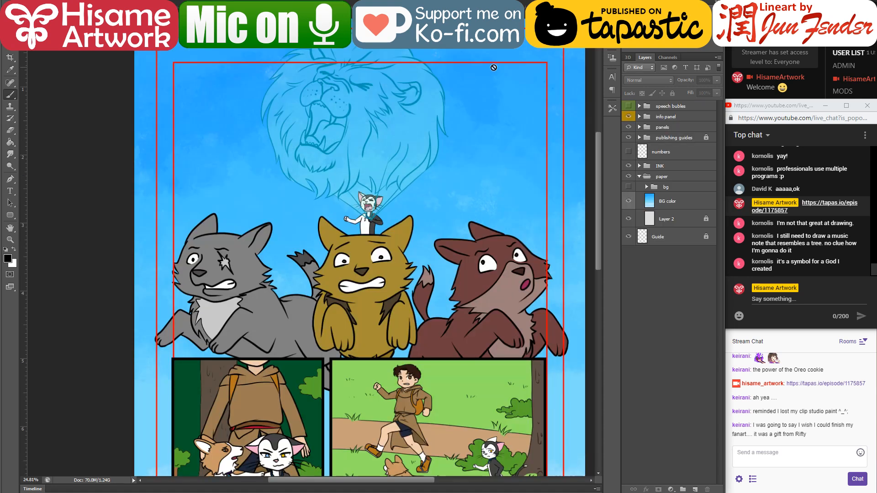
# Select the Lion color layer of panel 1 on page 105
pyautogui.keyDown('ctrl'); pyautogui.click(359, 136); pyautogui.keyUp('ctrl')
pyautogui.scroll(2, 402, 200)
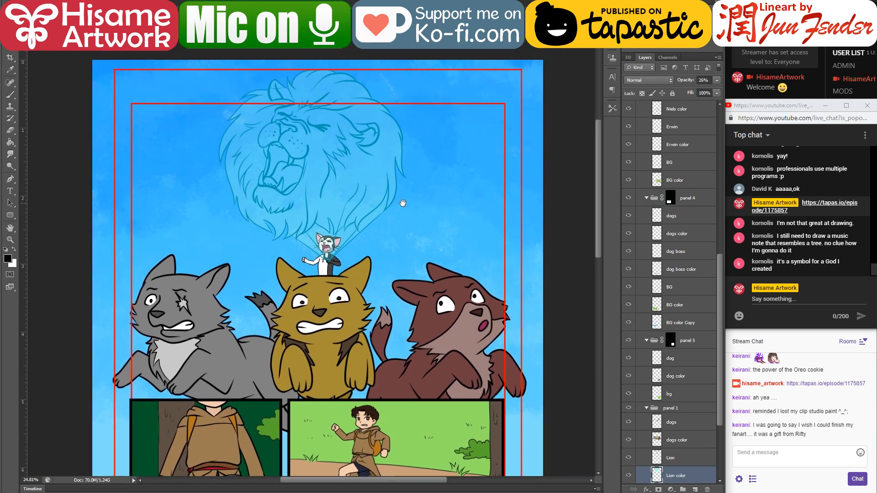
pyautogui.scroll(2, 348, 169)
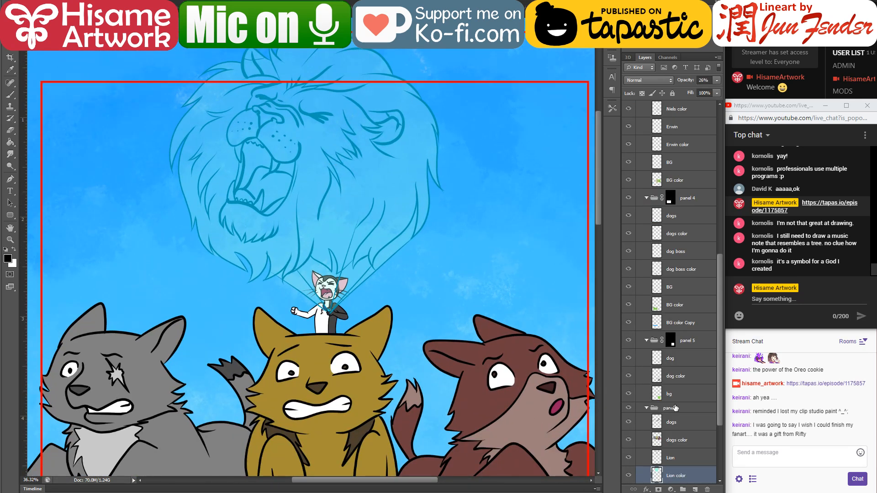
pyautogui.scroll(-5, 688, 404)
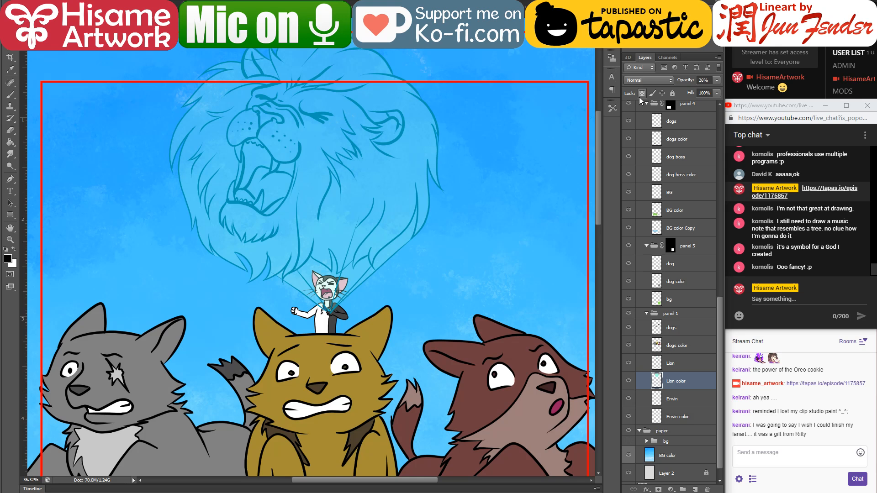
# Switch to page 104 and copy the layer style of the masked lion color layer in panel 6's character group
pyautogui.hotkey('ctrl', 'Tab')
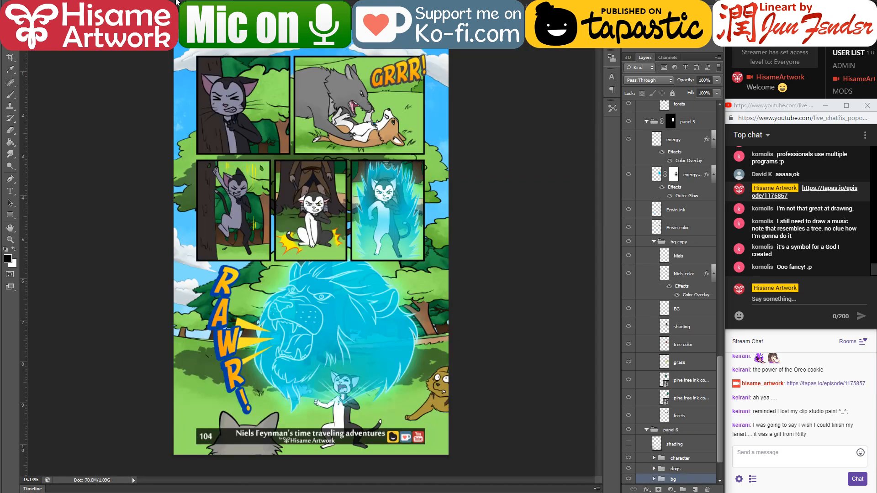
pyautogui.scroll(5, 345, 342)
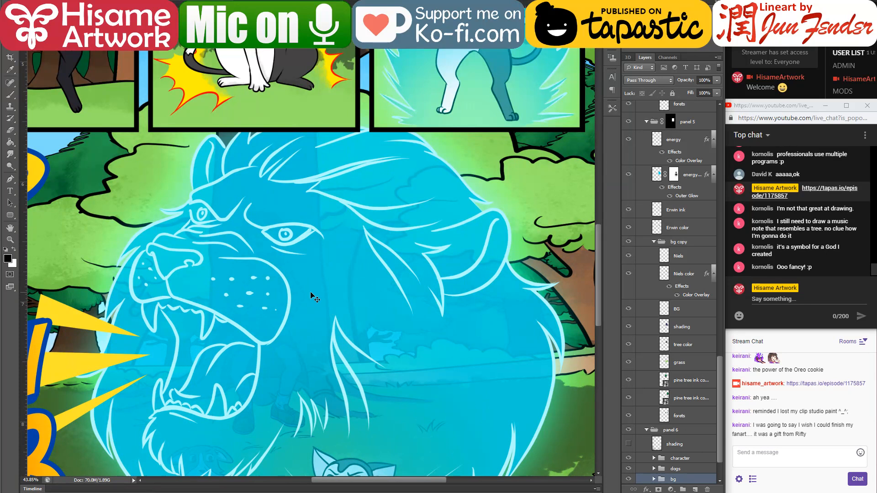
pyautogui.keyDown('ctrl'); pyautogui.click(310, 297); pyautogui.keyUp('ctrl')
pyautogui.scroll(-2, 676, 438)
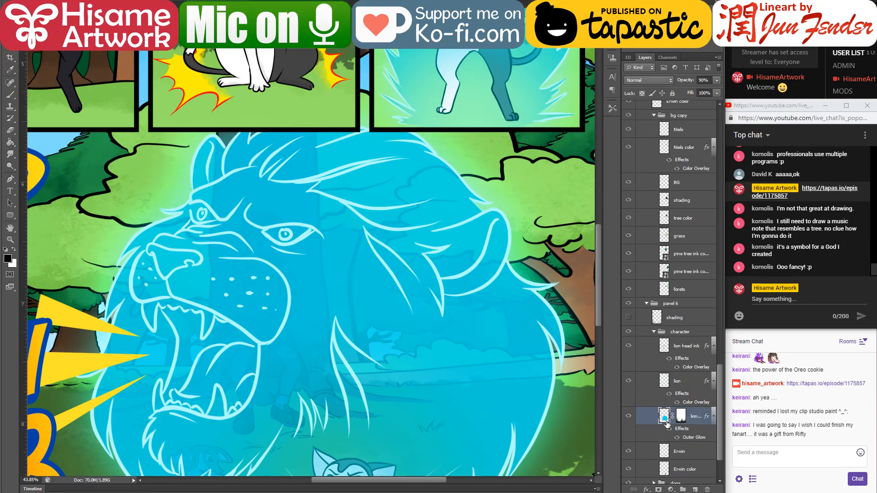
pyautogui.rightClick(666, 419)
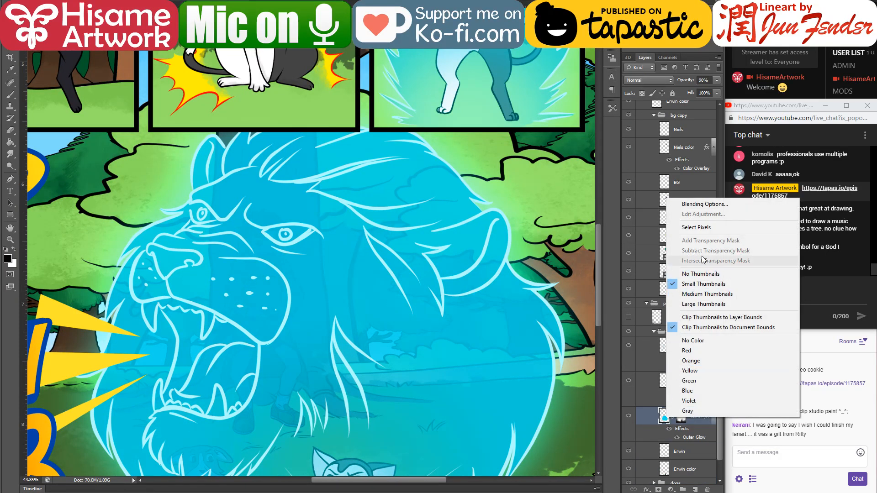
pyautogui.click(697, 419)
pyautogui.rightClick(696, 419)
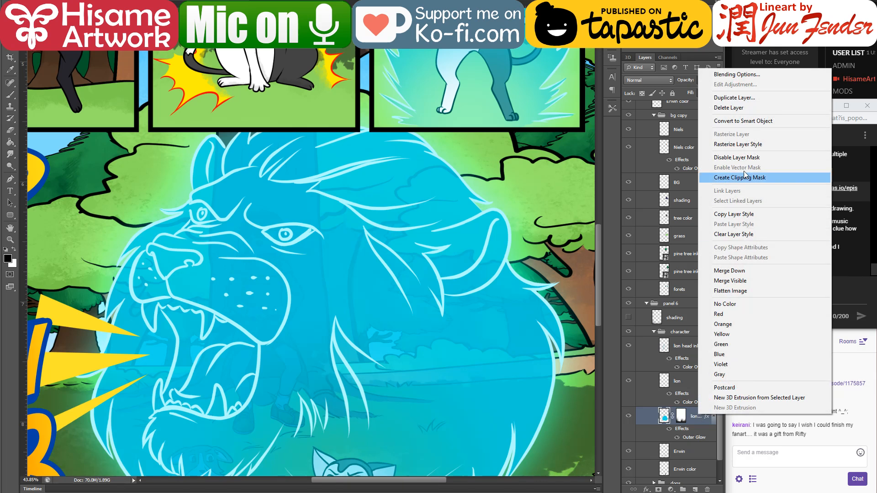
pyautogui.click(734, 214)
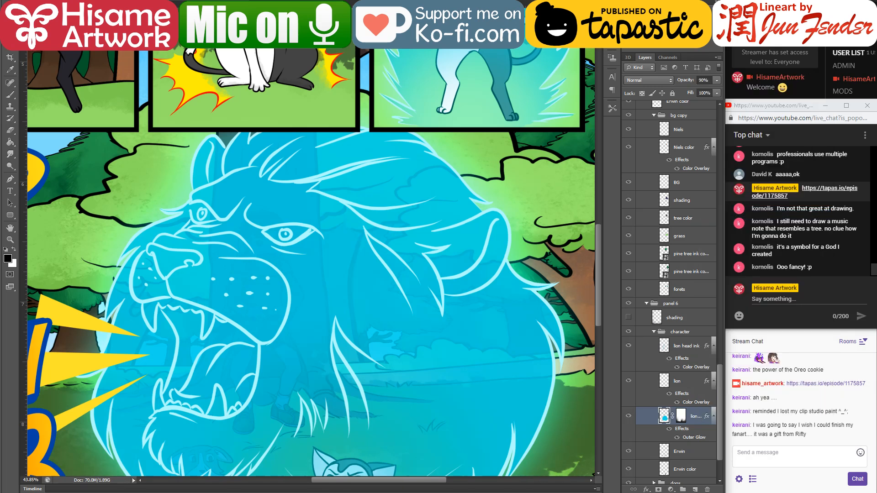
# Paste the copied layer style onto the Lion color layer of page 105
pyautogui.hotkey('ctrl', 'Tab')
pyautogui.rightClick(700, 364)
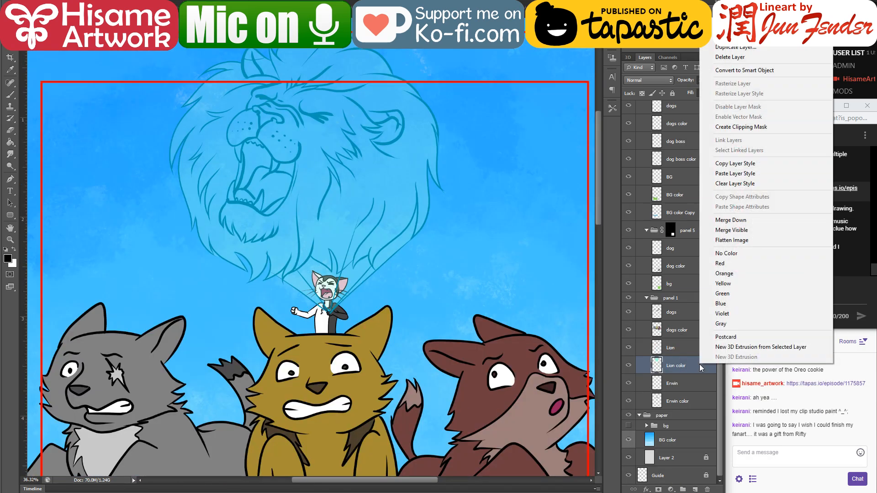
pyautogui.click(742, 174)
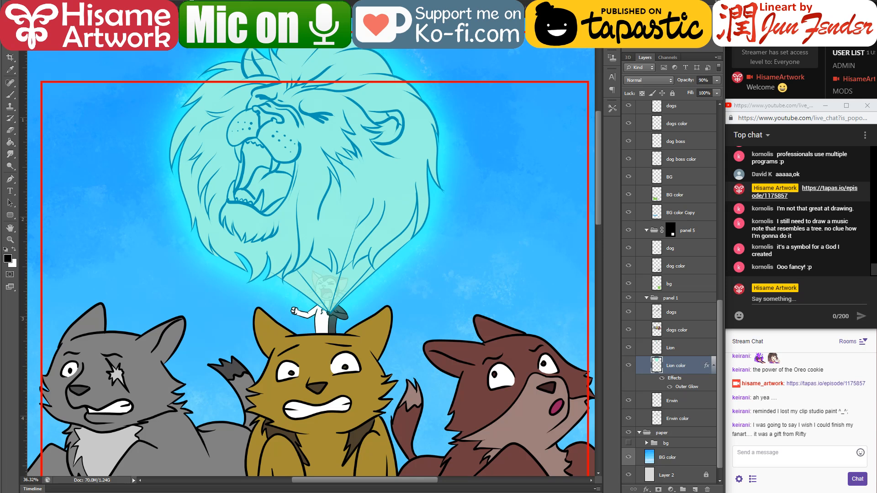
# Sample page 104's lion cyan as the foreground color with the layer at 100% opacity, and set that layer's opacity back to 90%
pyautogui.hotkey('ctrl', 'Tab')
pyautogui.click(5, 94)
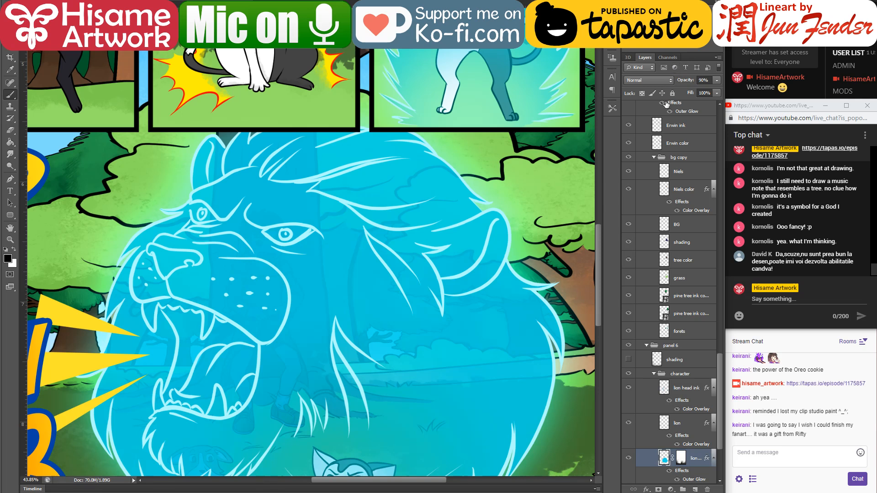
pyautogui.scroll(-5, 665, 165)
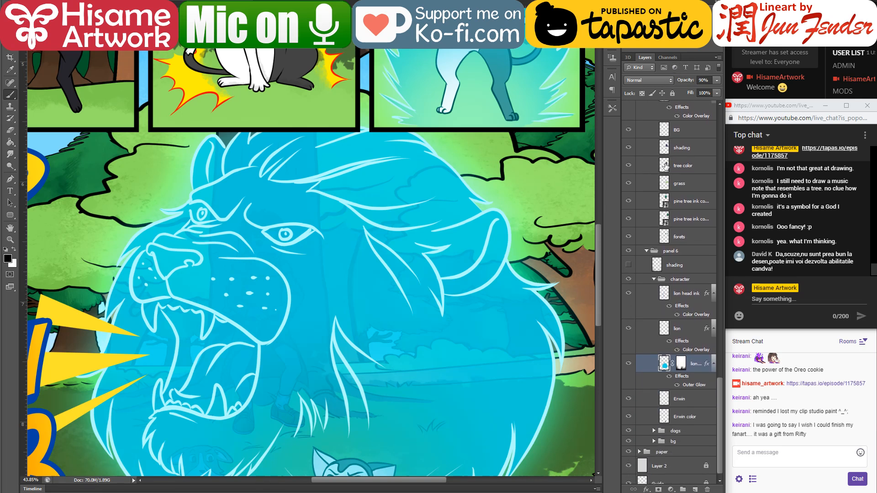
pyautogui.scroll(-1, 665, 165)
pyautogui.click(715, 80)
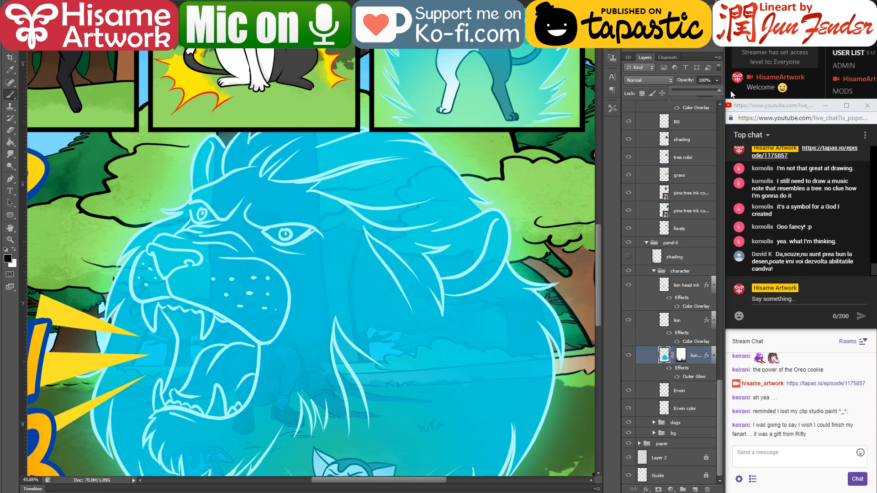
pyautogui.click(244, 154)
pyautogui.keyDown('alt'); pyautogui.click(239, 152); pyautogui.keyUp('alt')
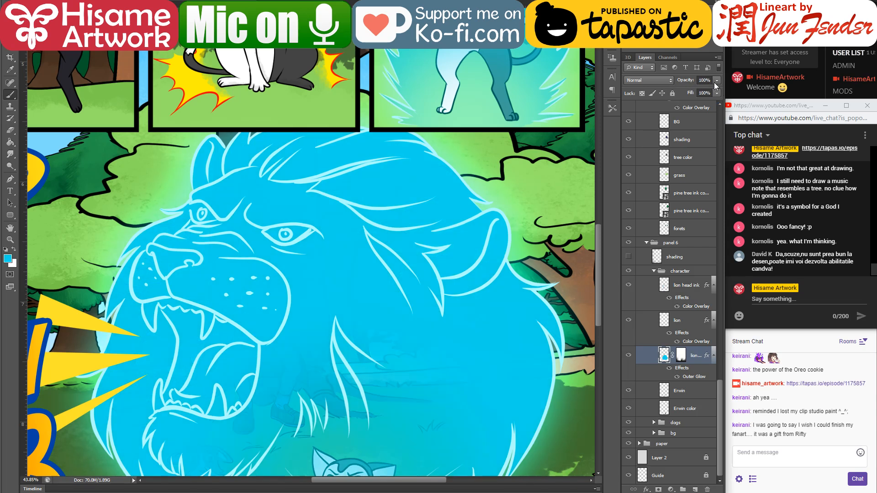
pyautogui.doubleClick(712, 80)
pyautogui.write('90')
pyautogui.press('Return')
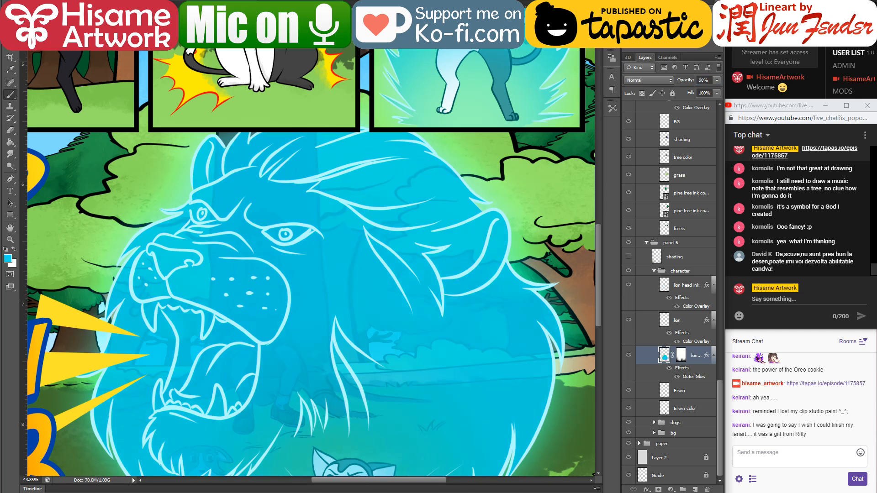
# Return to page 105, repaint the whole lion shape on the Lion color layer with the sampled cyan, and save
pyautogui.hotkey('ctrl', 's')
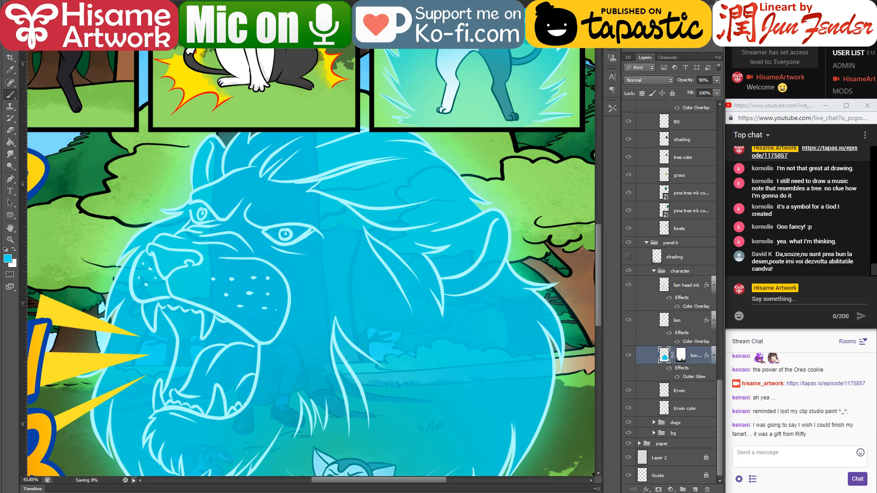
pyautogui.click(352, 42)
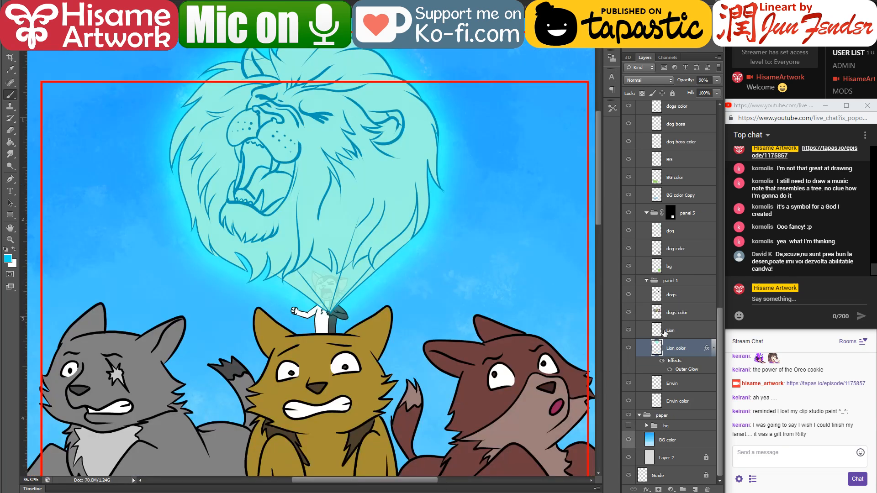
pyautogui.keyDown('ctrl'); pyautogui.click(657, 348); pyautogui.keyUp('ctrl')
pyautogui.press(']')
pyautogui.press(']')
pyautogui.press(']')
pyautogui.press(']')
pyautogui.press(']')
pyautogui.press(']')
pyautogui.moveTo(222, 83)
pyautogui.mouseDown()
pyautogui.moveTo(250, 81)
pyautogui.moveTo(209, 201)
pyautogui.moveTo(301, 87)
pyautogui.moveTo(295, 232)
pyautogui.moveTo(330, 282)
pyautogui.mouseUp()
pyautogui.hotkey('ctrl', 'd')
pyautogui.hotkey('ctrl', 's')
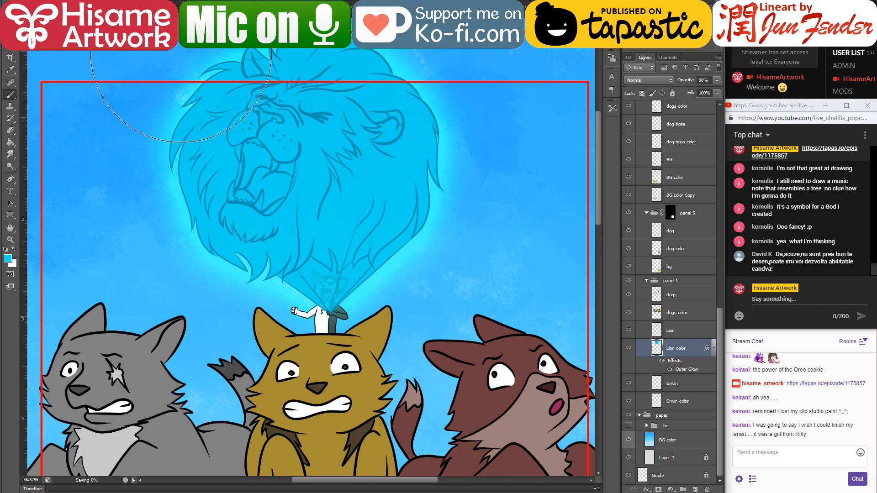
# Select the Lion line-art layer in panel 1 and set up a small eraser for cleaning the lion's upright ear
pyautogui.scroll(4, 182, 54)
pyautogui.scroll(2, 314, 59)
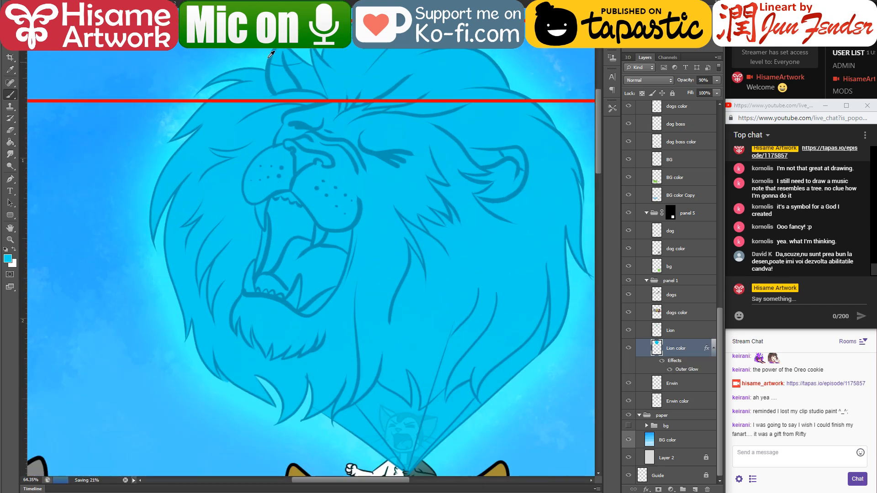
pyautogui.scroll(3, 271, 54)
pyautogui.scroll(2, 279, 82)
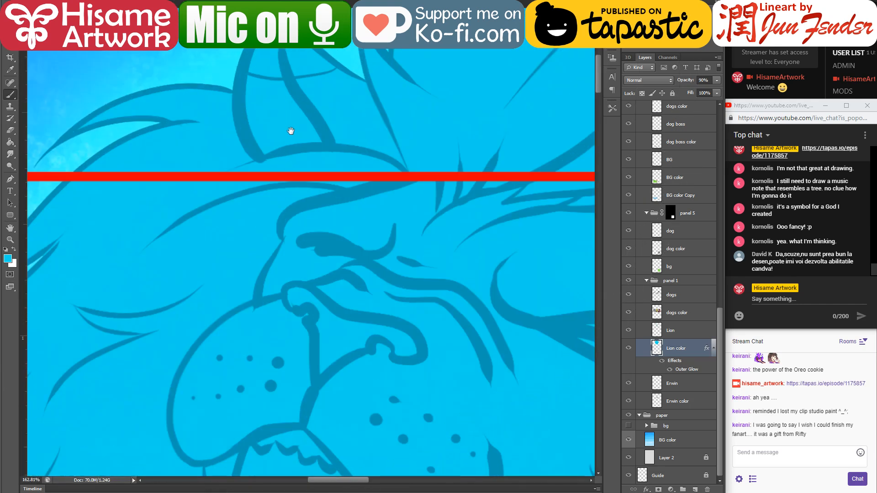
pyautogui.moveTo(291, 131); pyautogui.dragTo(278, 312)
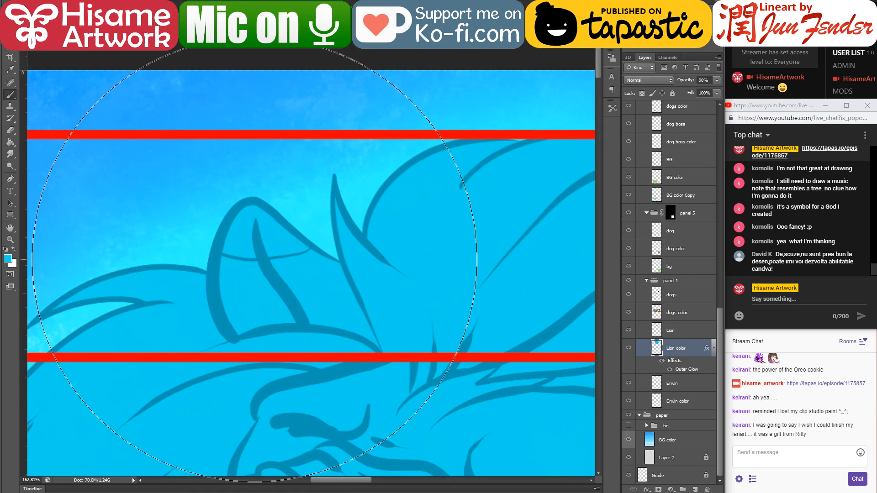
pyautogui.press('[')
pyautogui.press('[')
pyautogui.press('[')
pyautogui.press('[')
pyautogui.press('[')
pyautogui.press('[')
pyautogui.press('[')
pyautogui.press('[')
pyautogui.press('[')
pyautogui.press('[')
pyautogui.press('[')
pyautogui.press('[')
pyautogui.press('[')
pyautogui.press('[')
pyautogui.press('[')
pyautogui.press('[')
pyautogui.press('[')
pyautogui.press('[')
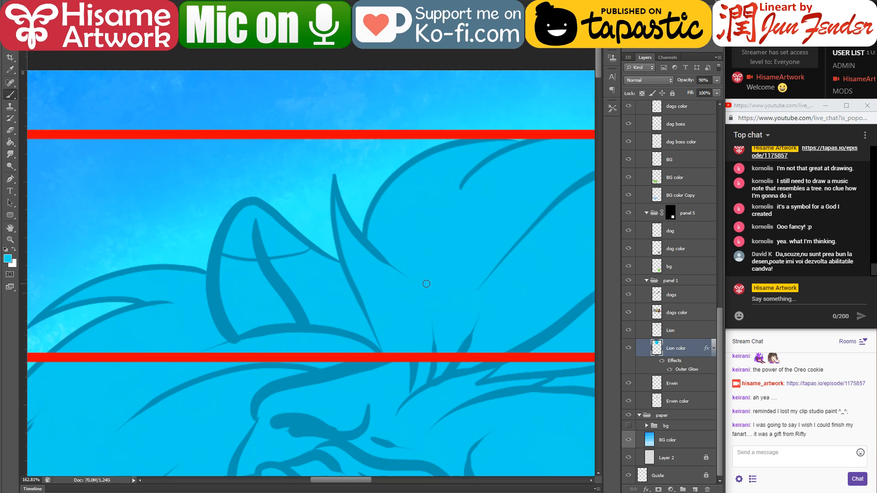
pyautogui.click(681, 335)
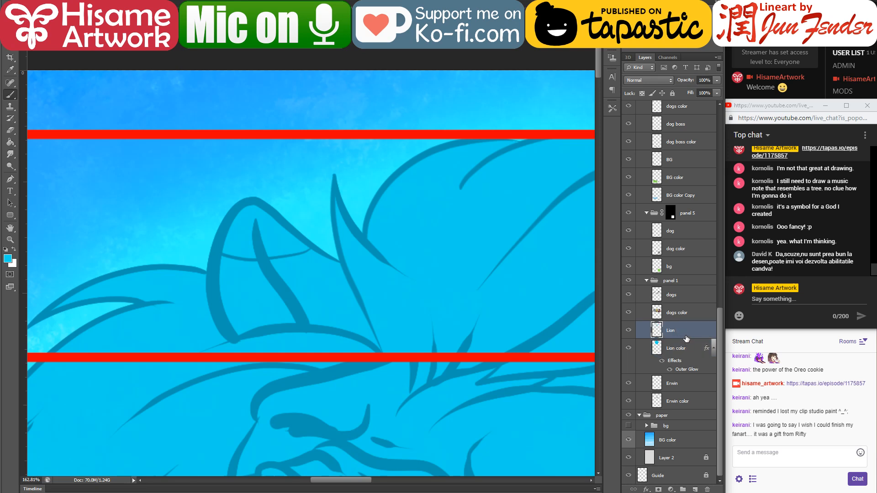
pyautogui.scroll(3, 231, 245)
pyautogui.click(10, 130)
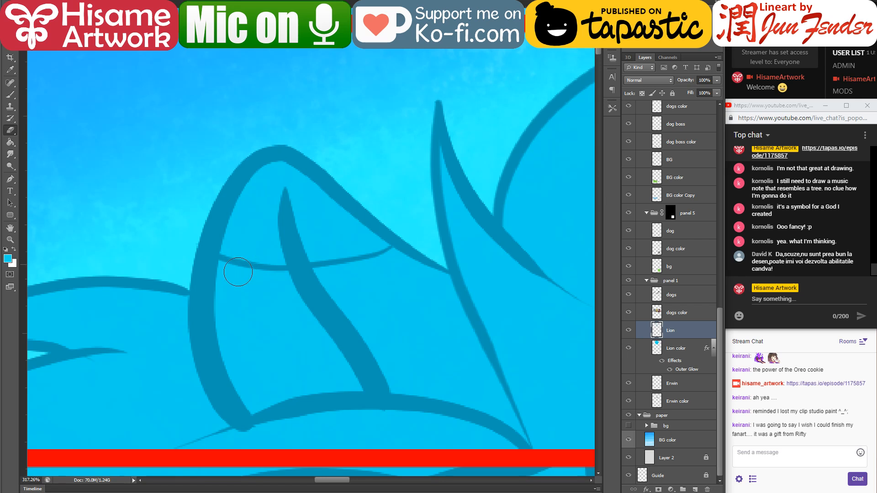
pyautogui.press(']')
pyautogui.click(629, 331)
pyautogui.click(629, 330)
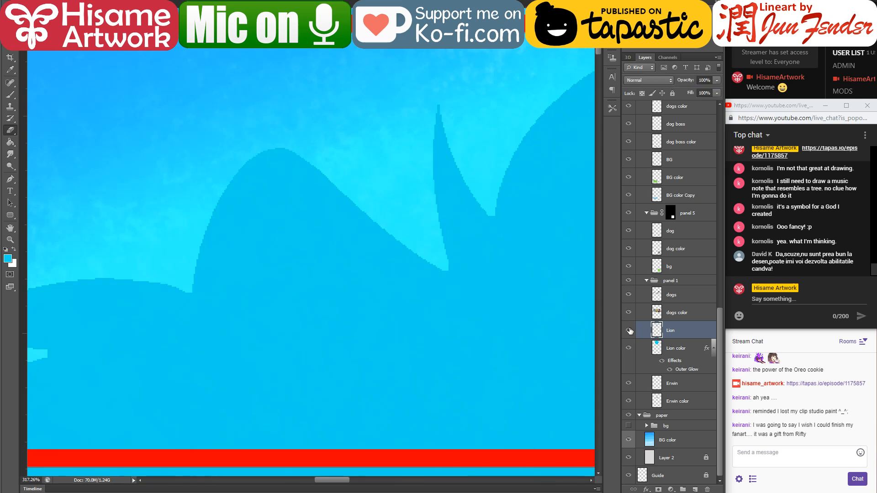
pyautogui.keyDown('ctrl'); pyautogui.click(658, 330); pyautogui.keyUp('ctrl')
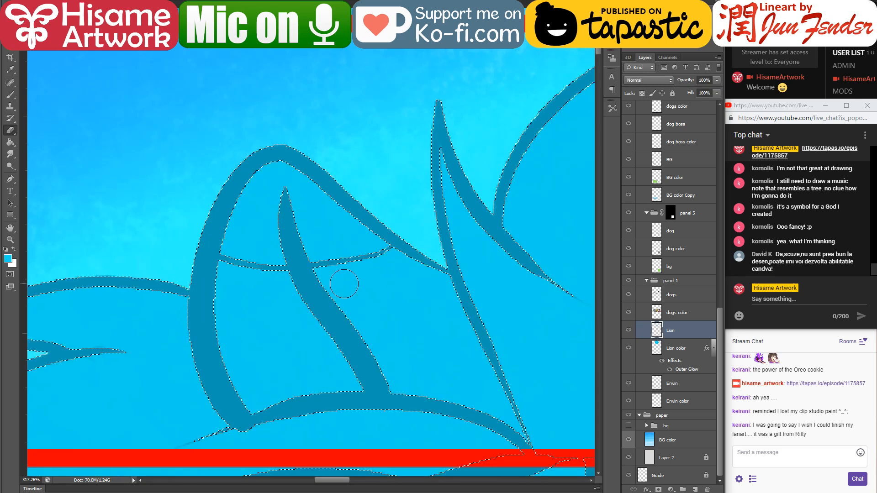
pyautogui.hotkey('ctrl', 'd')
# Erase the thin stray line crossing the inside of the lion's upright ear on the Lion layer
pyautogui.scroll(1, 229, 254)
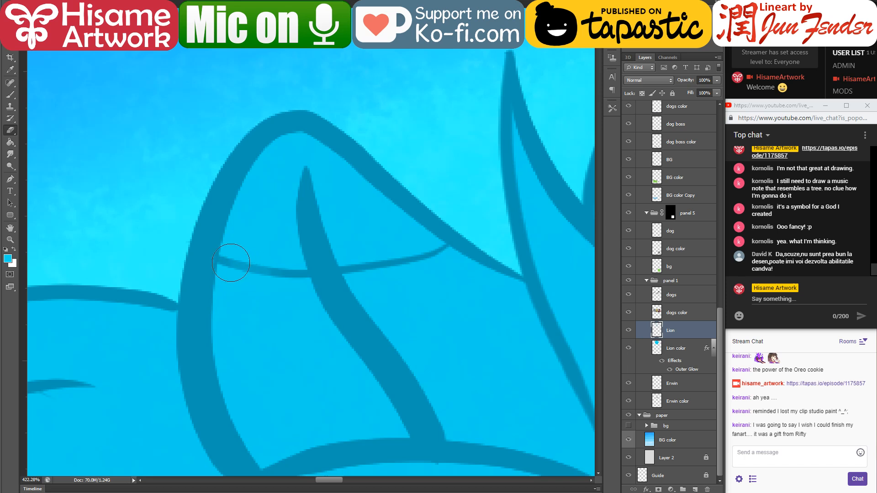
pyautogui.moveTo(237, 266)
pyautogui.mouseDown()
pyautogui.moveTo(245, 261)
pyautogui.moveTo(291, 277)
pyautogui.moveTo(249, 268)
pyautogui.mouseUp()
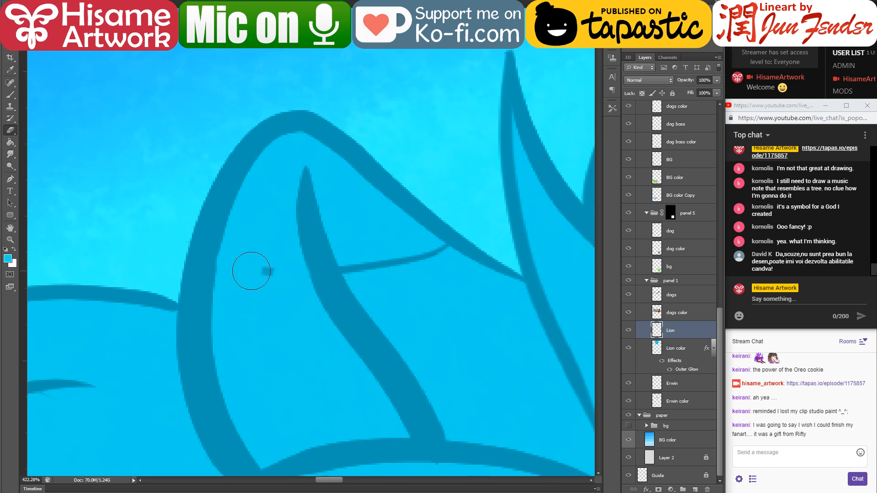
pyautogui.moveTo(380, 275)
pyautogui.mouseDown()
pyautogui.moveTo(349, 258)
pyautogui.moveTo(411, 257)
pyautogui.moveTo(406, 280)
pyautogui.mouseUp()
pyautogui.scroll(-10, 348, 255)
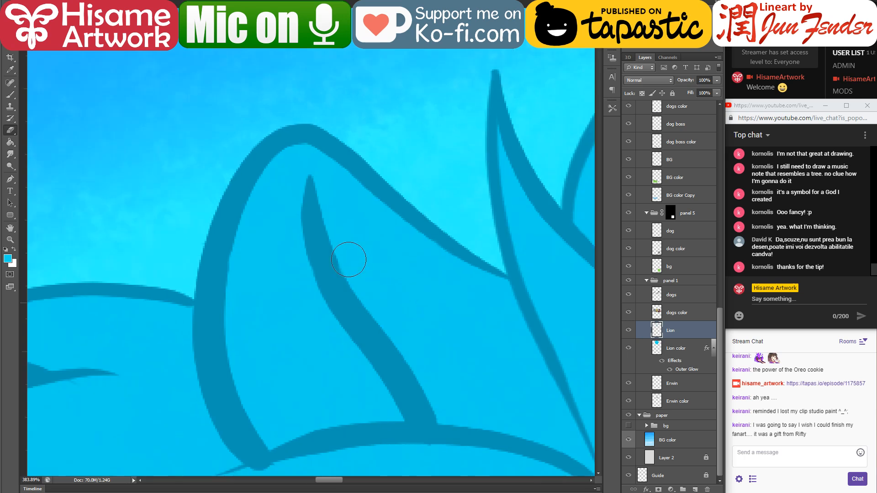
# Erase the stray line pieces inside the lion's other ear and the overshooting tips of the fur beside it
pyautogui.scroll(-3, 348, 260)
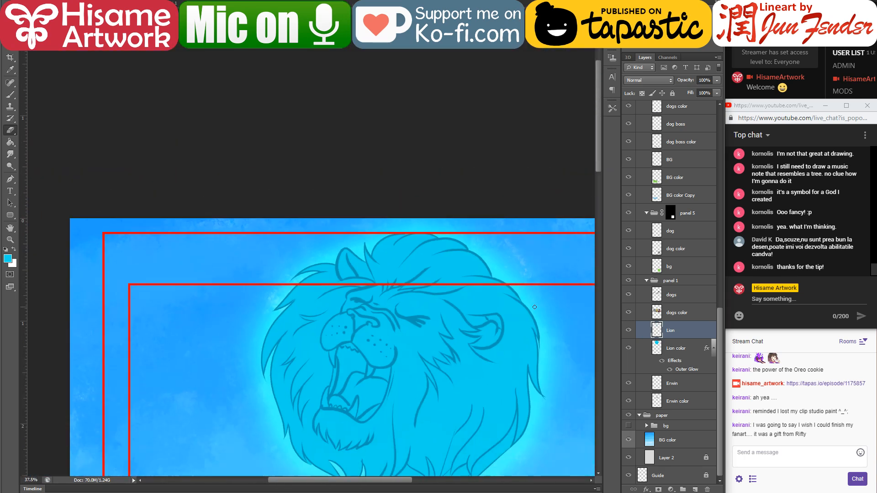
pyautogui.scroll(6, 534, 307)
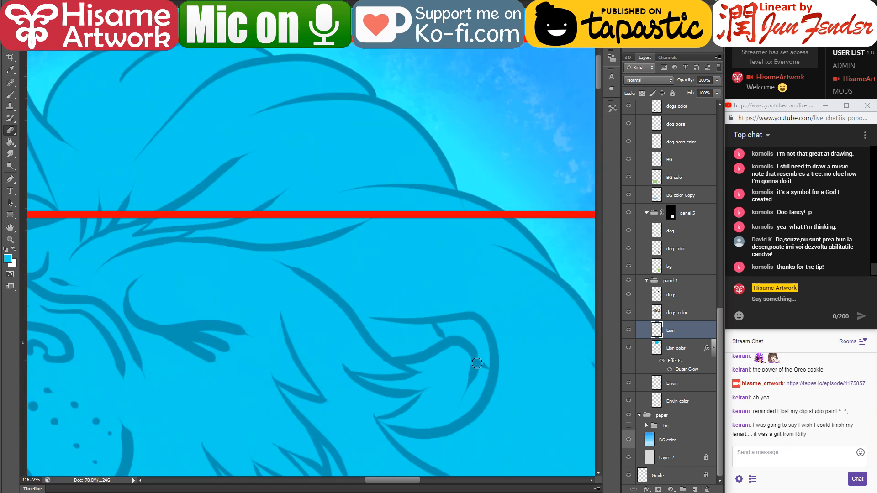
pyautogui.scroll(-3, 476, 364)
pyautogui.scroll(6, 477, 363)
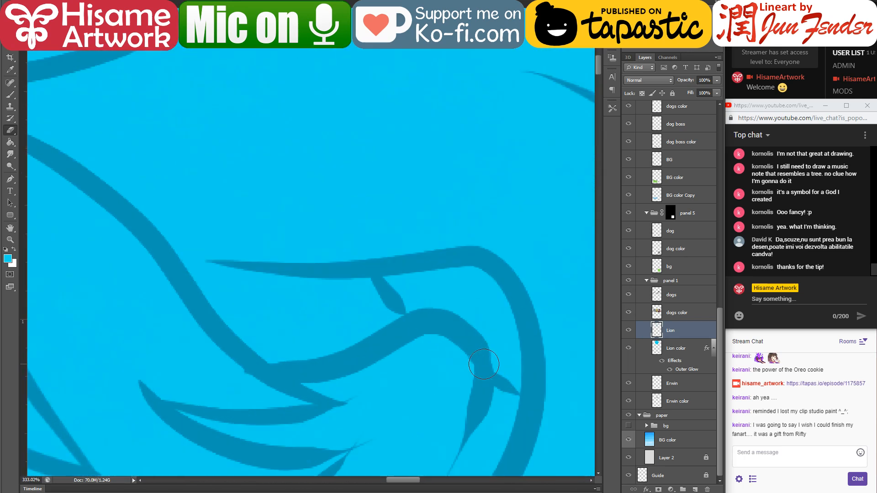
pyautogui.moveTo(435, 337)
pyautogui.mouseDown()
pyautogui.moveTo(362, 248)
pyautogui.moveTo(369, 240)
pyautogui.moveTo(357, 247)
pyautogui.moveTo(375, 255)
pyautogui.mouseUp()
pyautogui.click(375, 257)
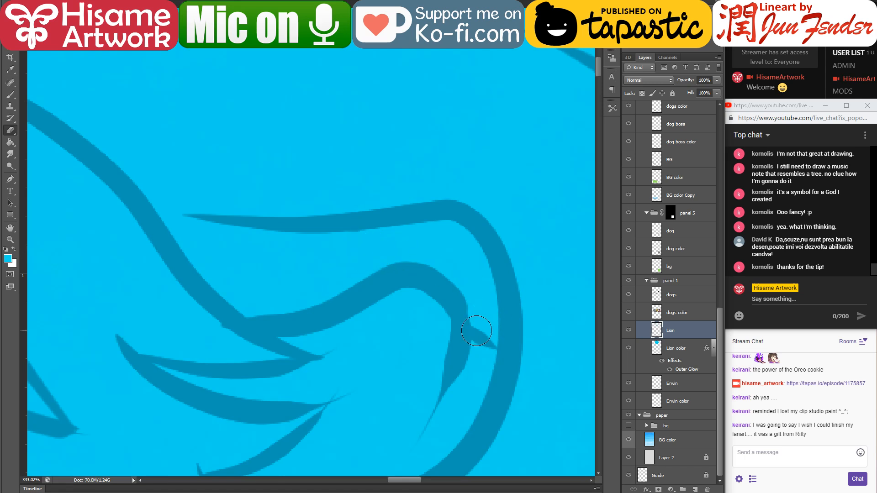
pyautogui.moveTo(335, 353); pyautogui.dragTo(340, 351)
pyautogui.press('[')
pyautogui.moveTo(479, 338)
pyautogui.mouseDown()
pyautogui.moveTo(478, 363)
pyautogui.moveTo(491, 344)
pyautogui.mouseUp()
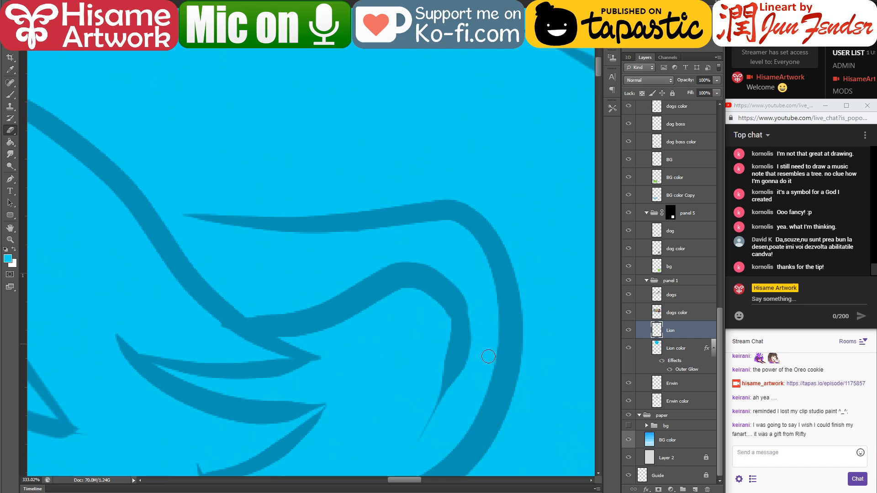
# Erase the overshooting line ends and the stray diagonal line around the pointed mane tufts below the lion's chin
pyautogui.scroll(-10, 479, 323)
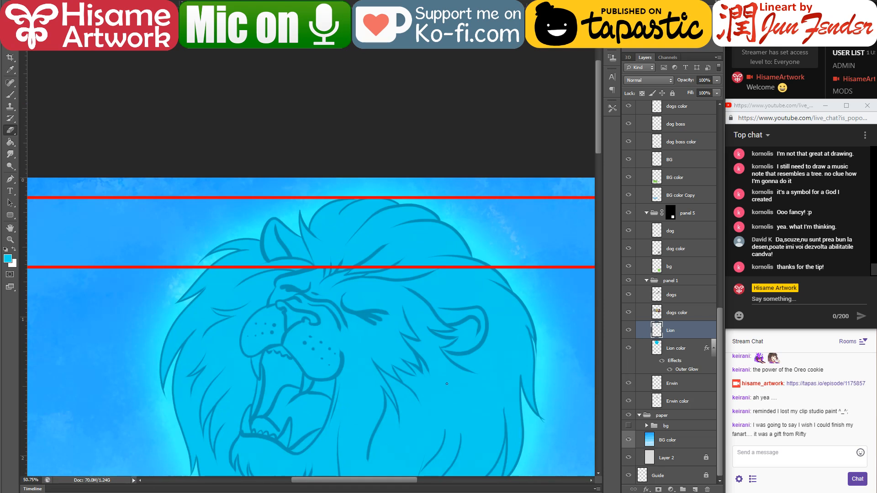
pyautogui.moveTo(436, 378)
pyautogui.mouseDown()
pyautogui.moveTo(453, 249)
pyautogui.moveTo(451, 256)
pyautogui.mouseUp()
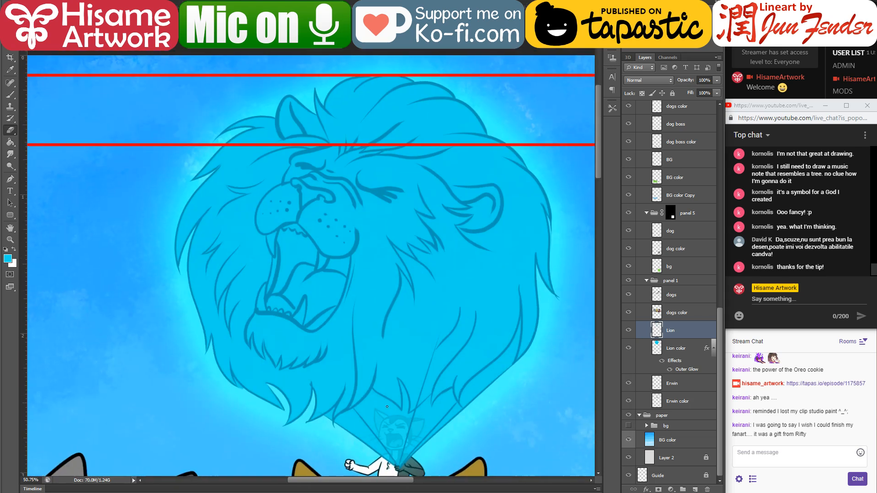
pyautogui.scroll(1, 341, 460)
pyautogui.scroll(8, 342, 460)
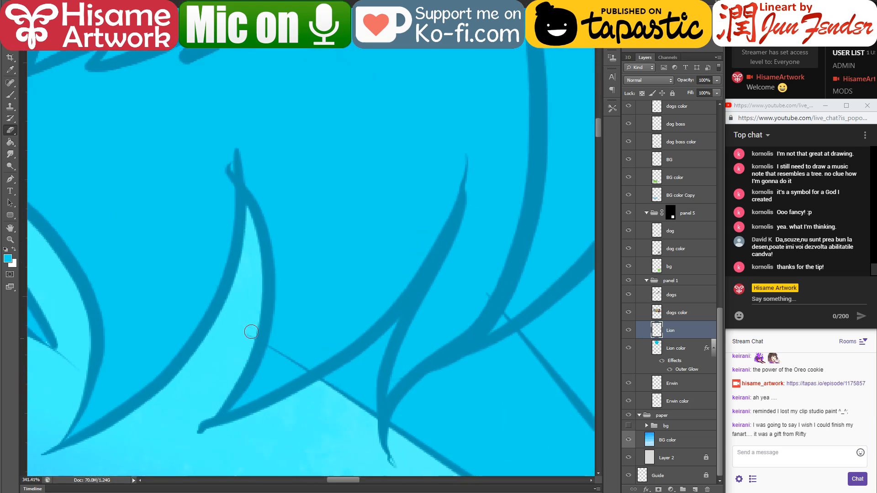
pyautogui.moveTo(250, 235); pyautogui.dragTo(394, 250)
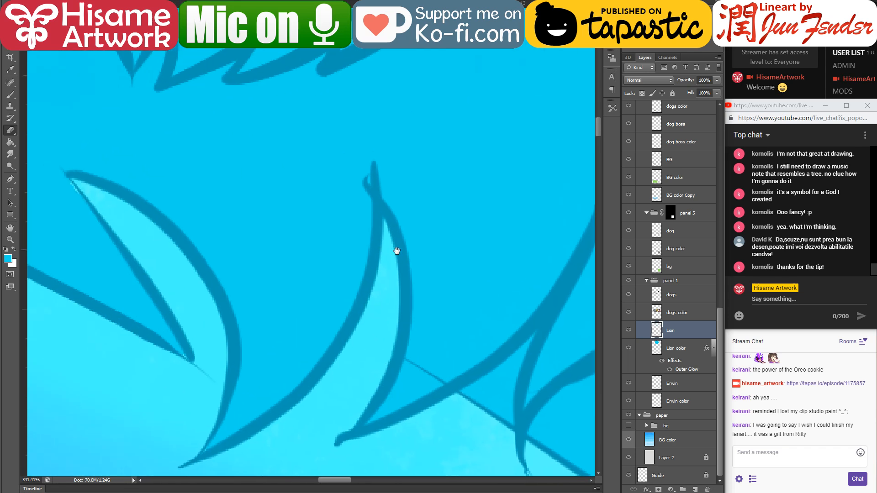
pyautogui.moveTo(230, 345)
pyautogui.mouseDown()
pyautogui.moveTo(205, 362)
pyautogui.moveTo(198, 382)
pyautogui.moveTo(204, 370)
pyautogui.moveTo(212, 405)
pyautogui.moveTo(216, 378)
pyautogui.mouseUp()
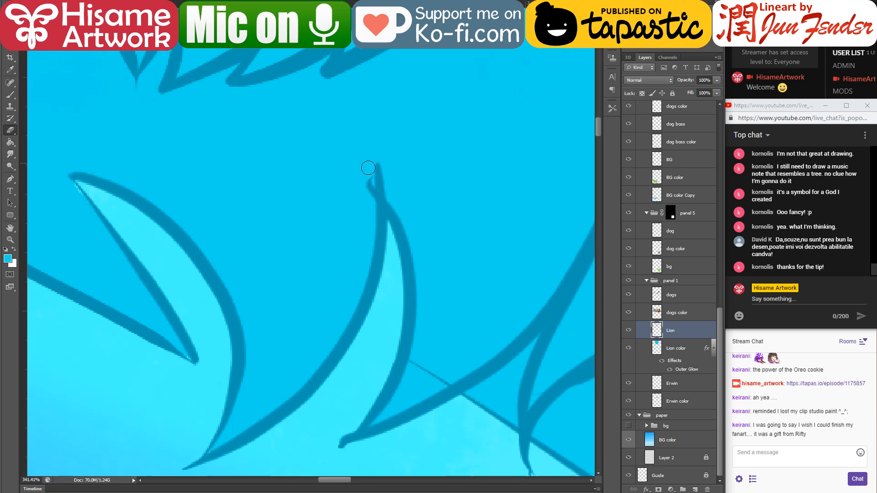
pyautogui.moveTo(371, 170); pyautogui.dragTo(424, 218)
pyautogui.moveTo(389, 175); pyautogui.dragTo(373, 166)
pyautogui.moveTo(414, 364); pyautogui.dragTo(446, 380)
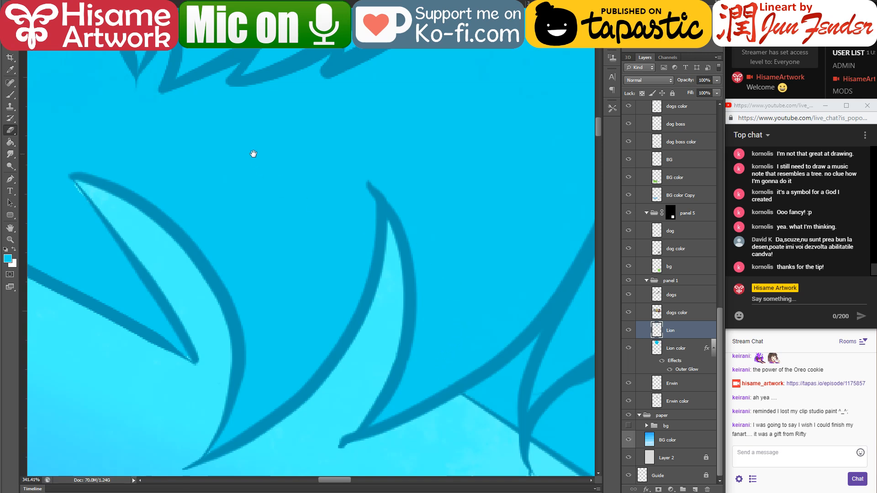
# Erase the overshooting line tips along the lion's beard fur
pyautogui.moveTo(254, 153); pyautogui.dragTo(451, 391)
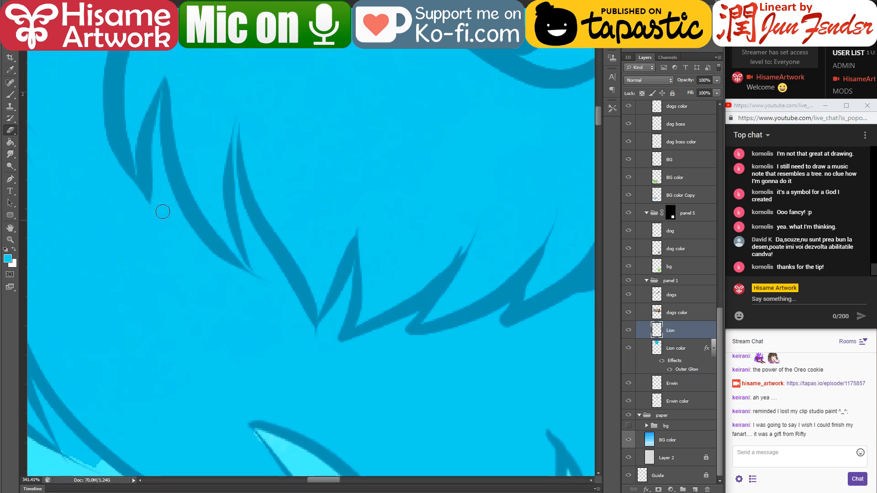
pyautogui.moveTo(285, 279); pyautogui.dragTo(261, 275)
pyautogui.click(313, 333)
pyautogui.moveTo(439, 237)
pyautogui.mouseDown()
pyautogui.moveTo(247, 288)
pyautogui.moveTo(208, 308)
pyautogui.moveTo(215, 313)
pyautogui.moveTo(238, 269)
pyautogui.mouseUp()
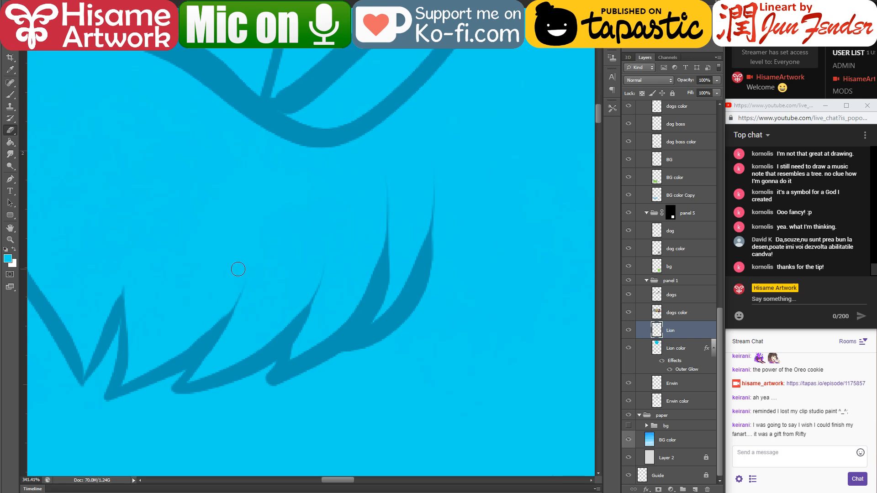
# Sample the light cyan of page 104's lion line art as the brush color and return to page 105
pyautogui.scroll(-8, 384, 326)
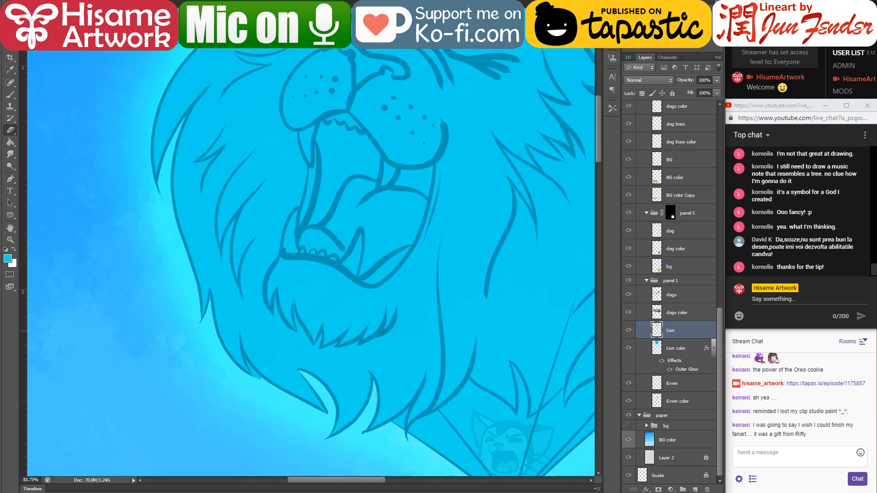
pyautogui.scroll(-3, 384, 330)
pyautogui.moveTo(468, 258); pyautogui.dragTo(358, 257)
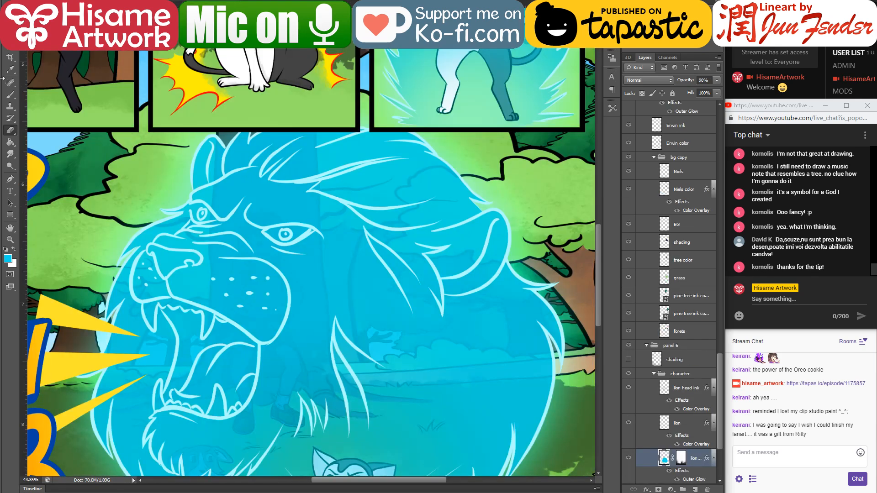
pyautogui.click(9, 95)
pyautogui.keyDown('alt'); pyautogui.click(302, 236); pyautogui.keyUp('alt')
pyautogui.hotkey('ctrl', 'Tab')
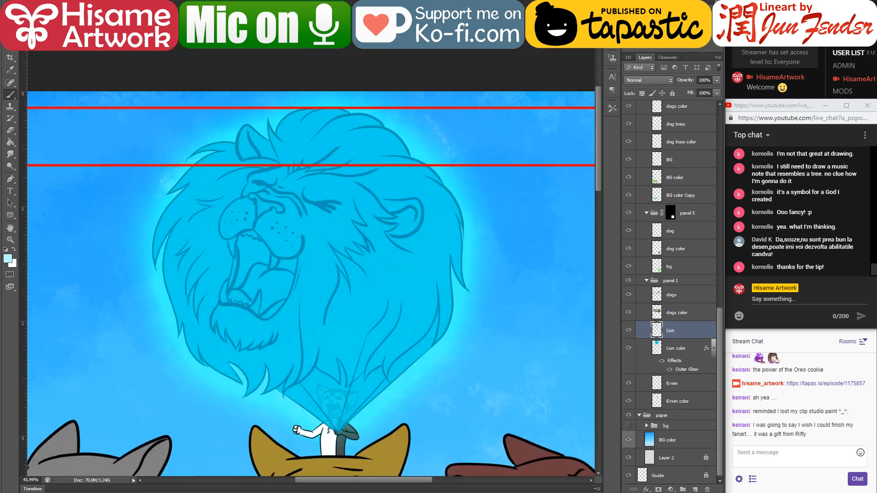
# Rename the Lion layer in panel 1 as Lion ink
pyautogui.press('v')
pyautogui.doubleClick(673, 332)
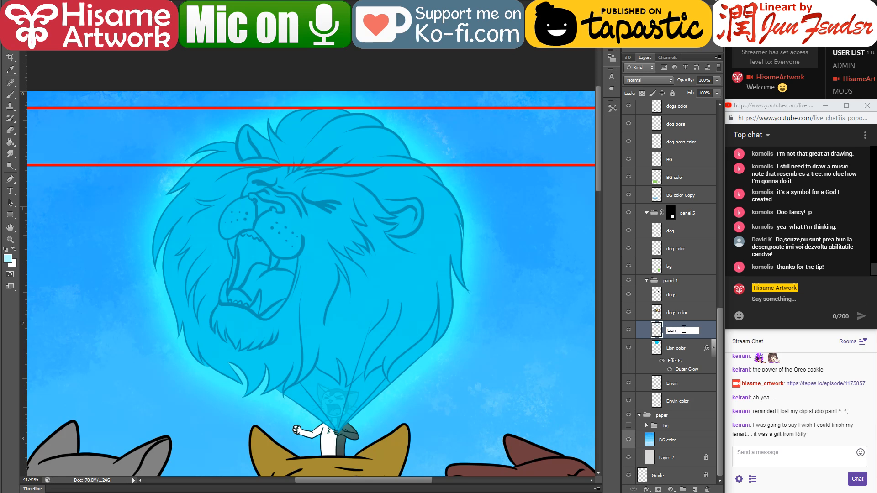
pyautogui.write('ink')
pyautogui.press('Return')
# Add only a Color Overlay in the sampled light cyan #b4fcff to the Lion ink layer, and save the file
pyautogui.click(646, 490)
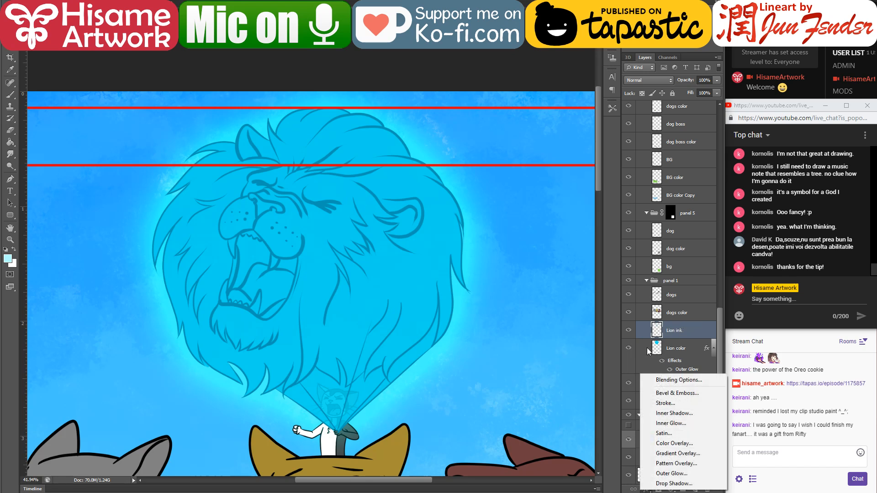
pyautogui.click(670, 405)
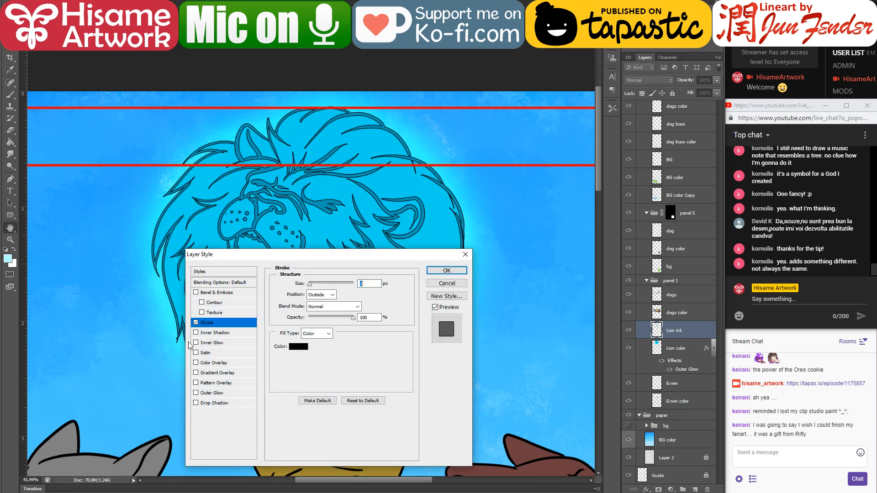
pyautogui.click(195, 363)
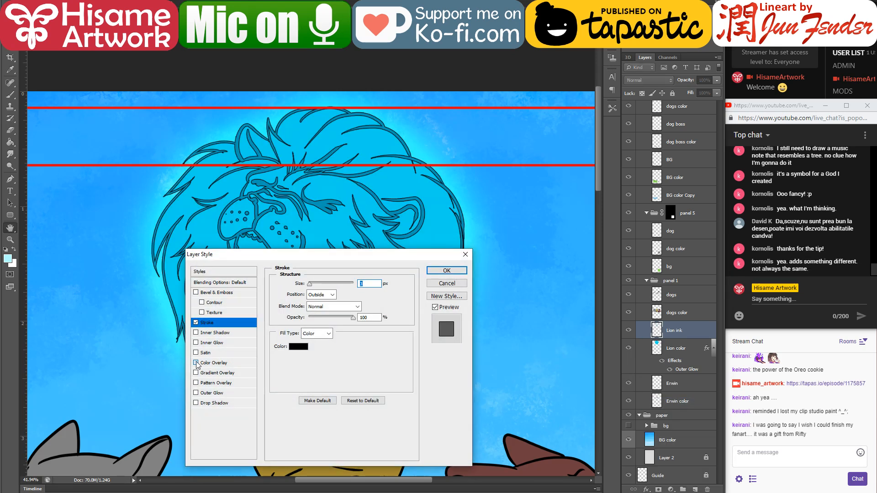
pyautogui.click(196, 323)
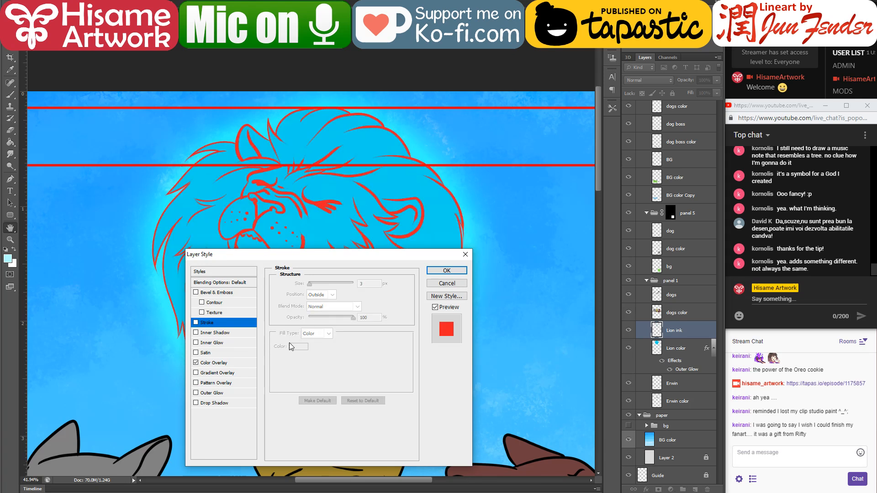
pyautogui.click(224, 364)
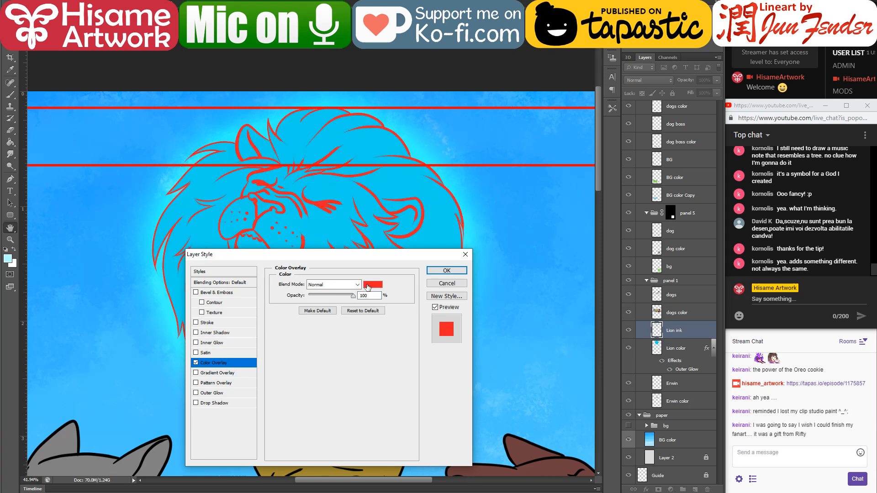
pyautogui.click(373, 284)
pyautogui.click(9, 258)
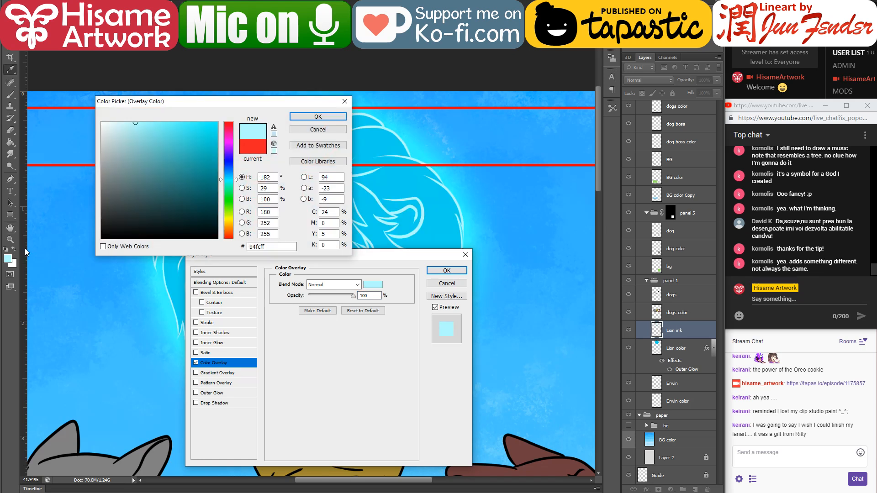
pyautogui.click(318, 117)
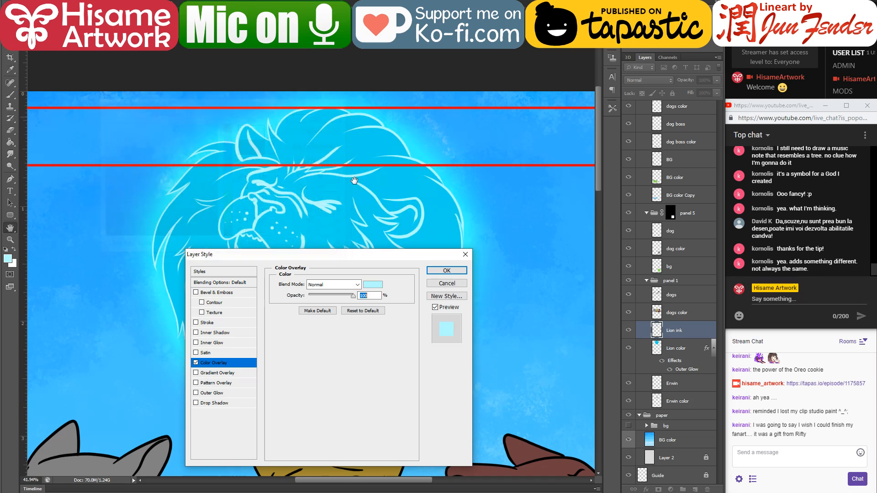
pyautogui.click(447, 270)
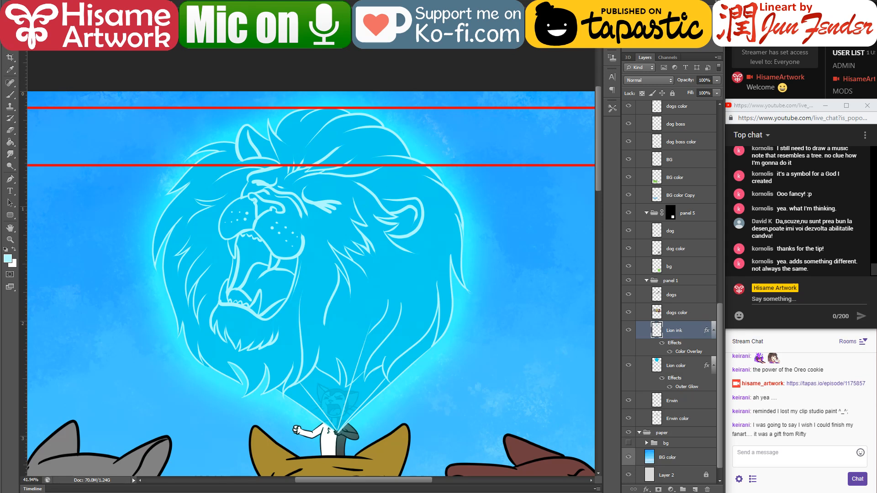
pyautogui.hotkey('ctrl', 's')
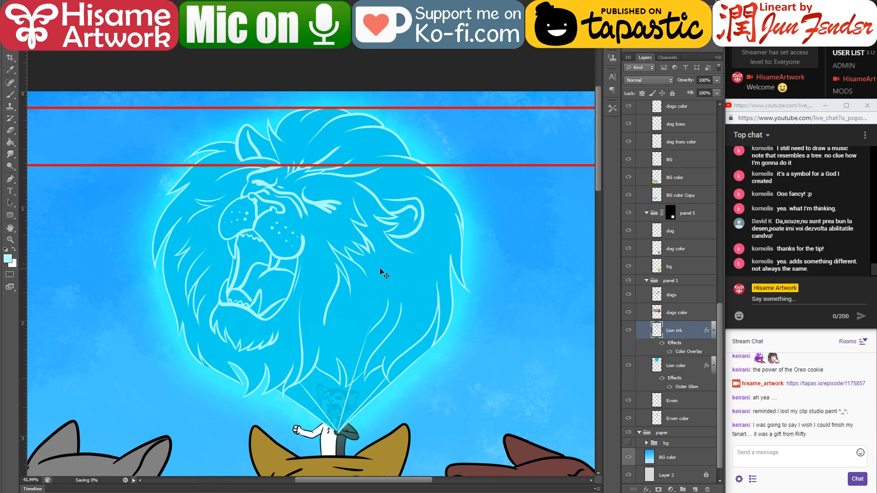
pyautogui.moveTo(344, 367); pyautogui.dragTo(412, 252)
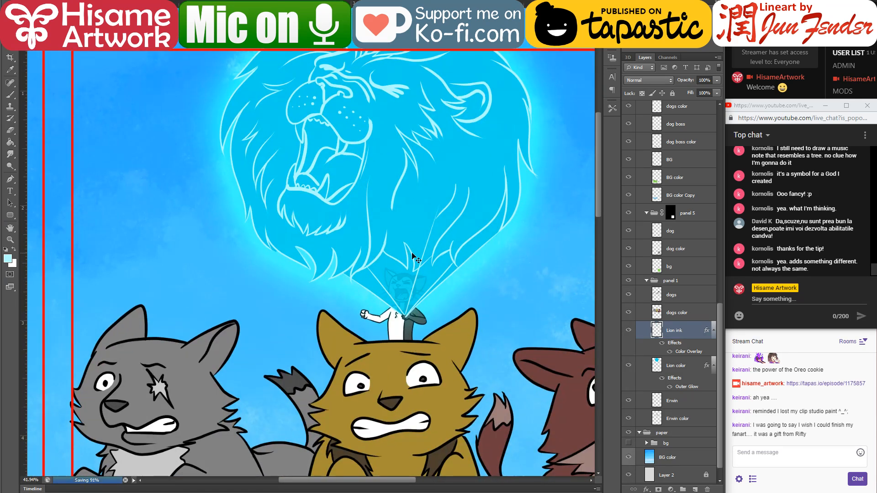
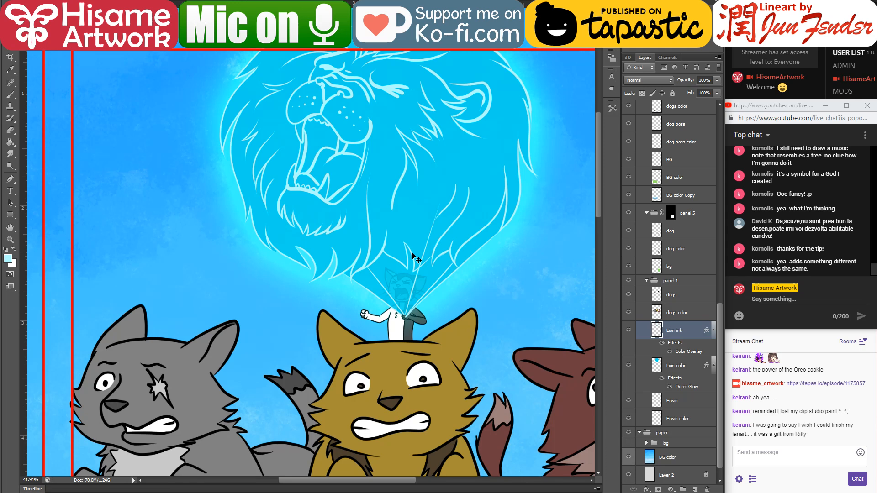
pyautogui.moveTo(476, 231); pyautogui.dragTo(416, 296)
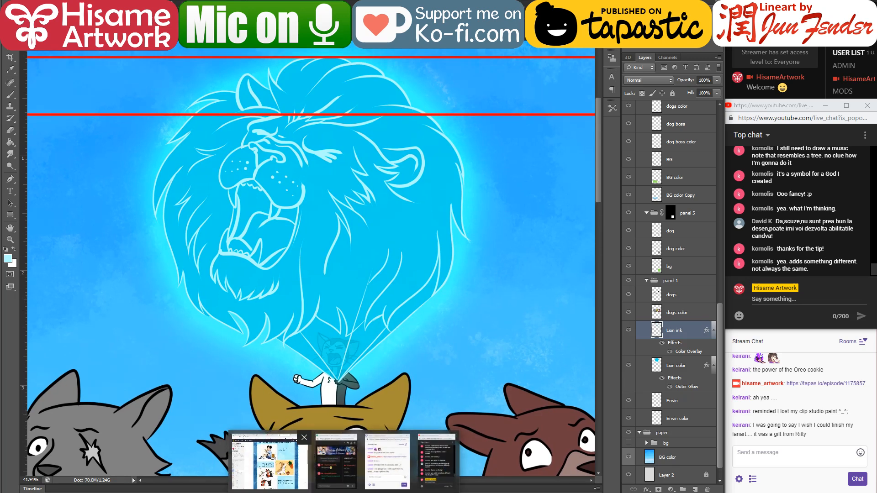
# Switch to the browser, search Google Images for "speaker icon", and return to page 105 in Photoshop
pyautogui.hotkey('alt', 'Tab')
pyautogui.hotkey('ctrl', 't')
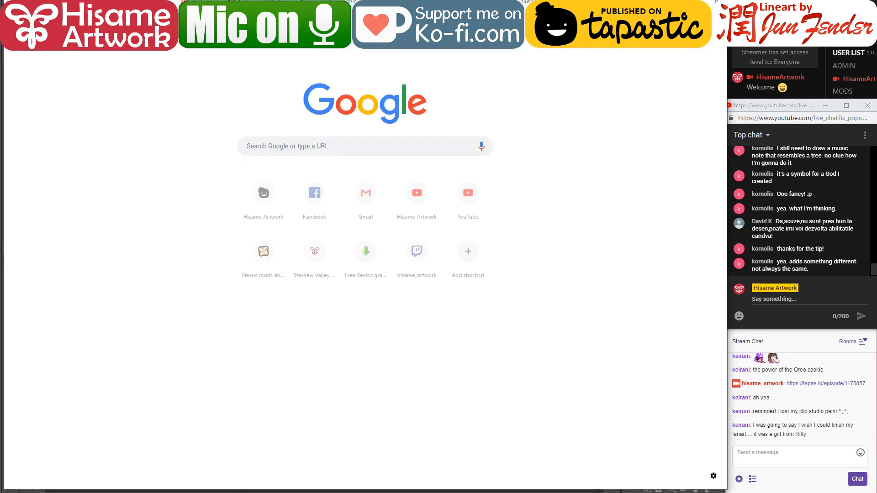
pyautogui.write('speaker icon')
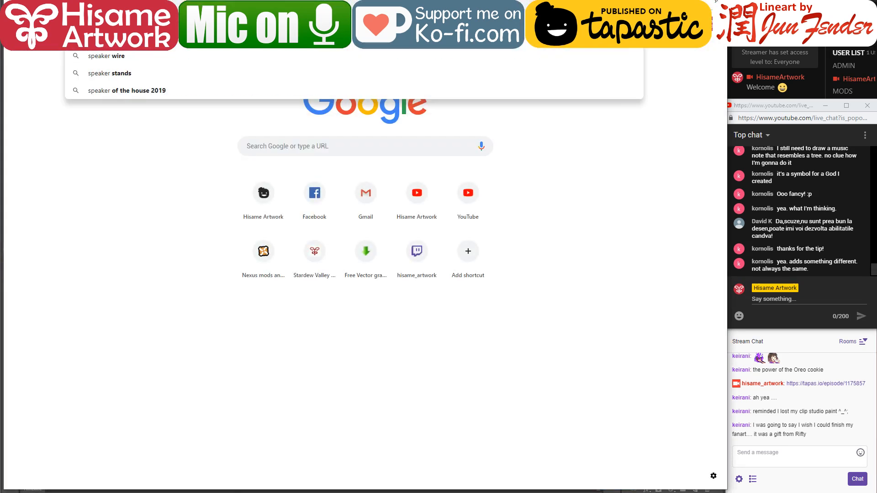
pyautogui.press('Return')
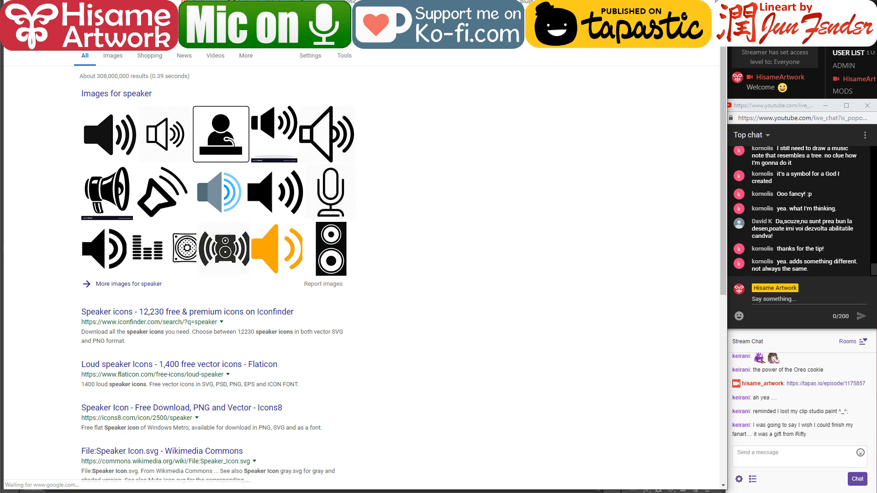
pyautogui.click(113, 55)
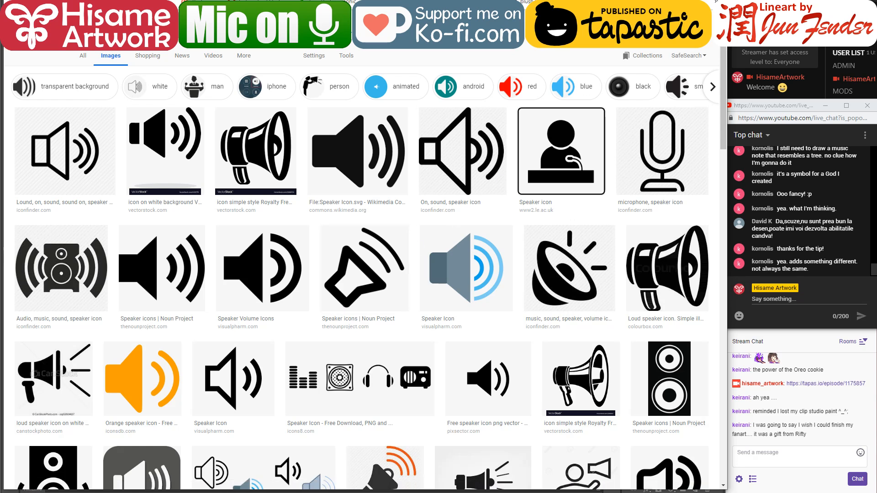
pyautogui.hotkey('alt', 'Tab')
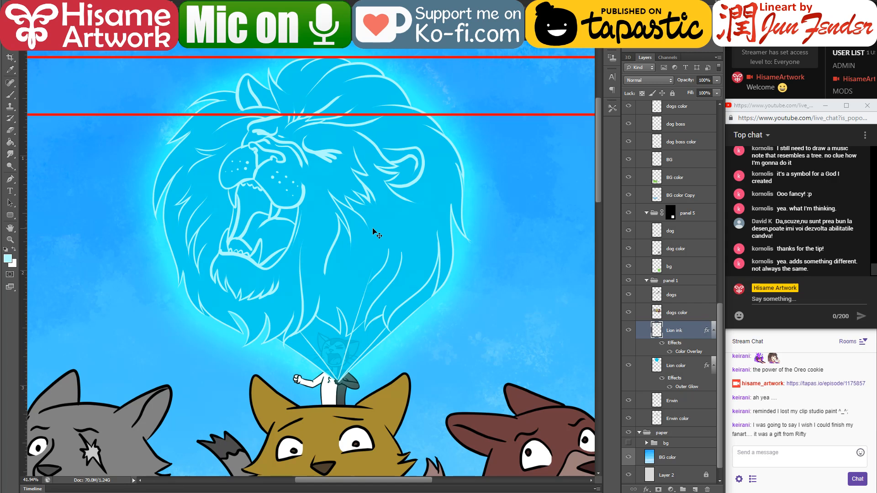
# Select the Lion color layer and load its shape as a selection, focusing on the beams at the cat's hand
pyautogui.keyDown('ctrl'); pyautogui.click(368, 252); pyautogui.keyUp('ctrl')
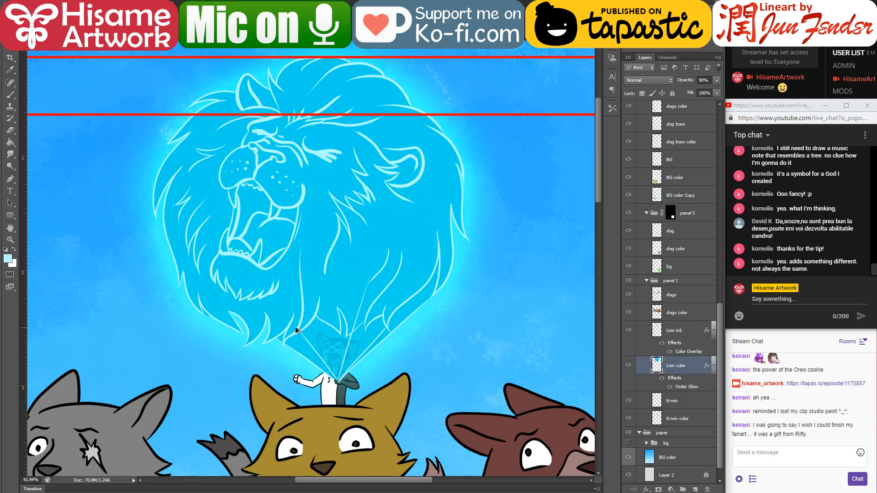
pyautogui.scroll(2, 296, 330)
pyautogui.scroll(1, 296, 330)
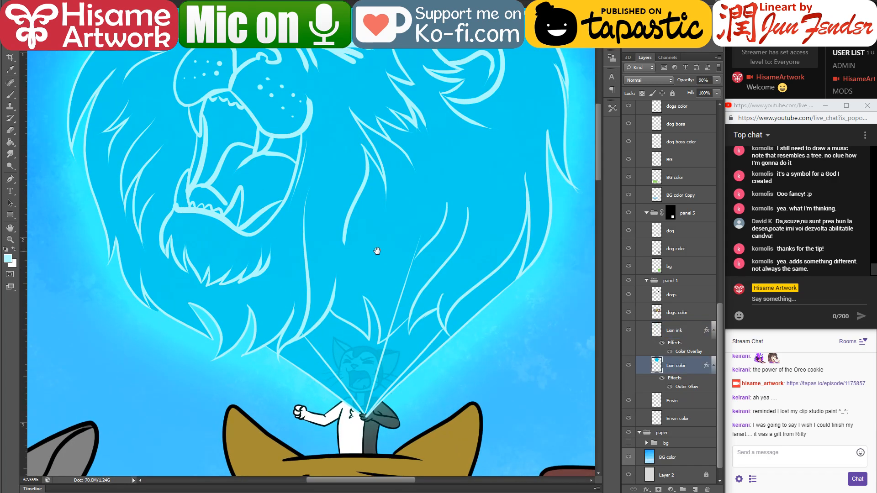
pyautogui.moveTo(392, 229); pyautogui.dragTo(420, 206)
pyautogui.moveTo(494, 259); pyautogui.dragTo(438, 263)
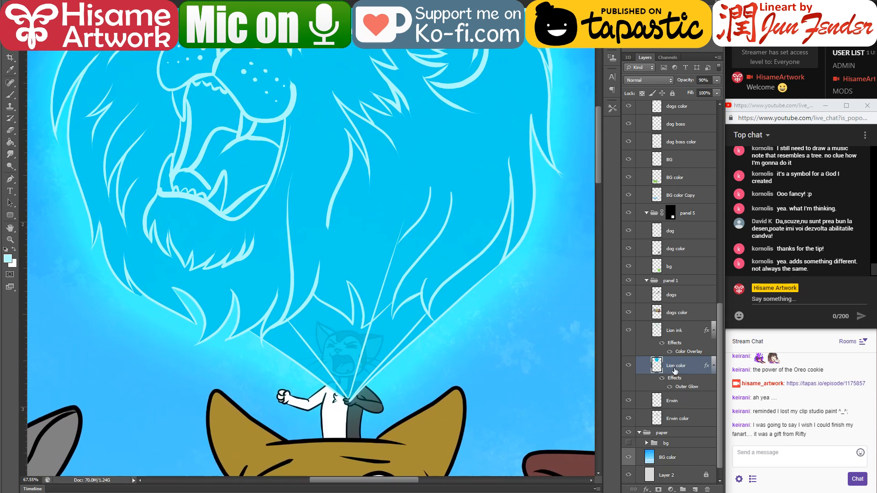
pyautogui.keyDown('ctrl'); pyautogui.click(658, 364); pyautogui.keyUp('ctrl')
pyautogui.scroll(2, 352, 414)
pyautogui.scroll(4, 342, 417)
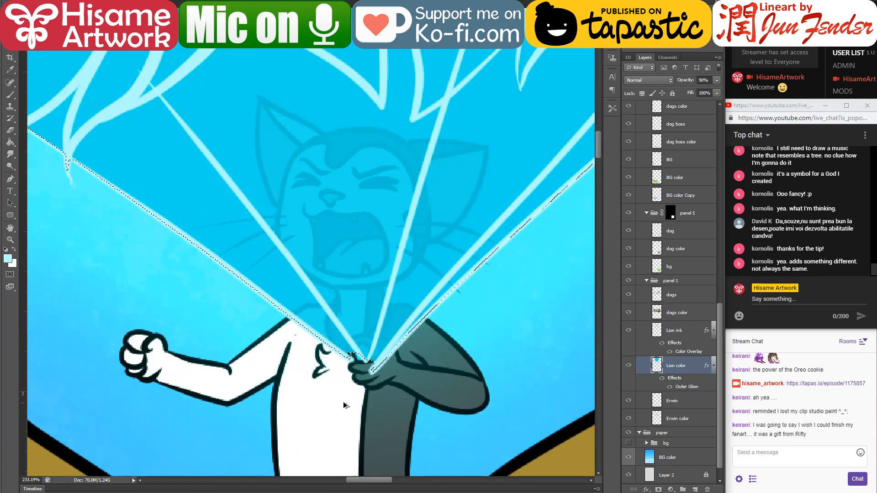
pyautogui.scroll(-3, 346, 401)
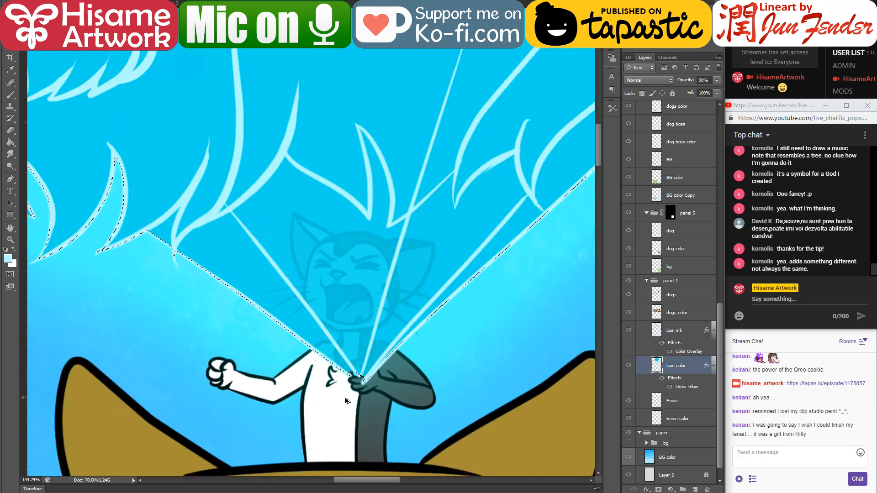
# Move the Lion ink and Lion color layers together slightly upward so the beams meet at the device in the cat's hand, and save
pyautogui.keyDown('shift'); pyautogui.click(673, 331); pyautogui.keyUp('shift')
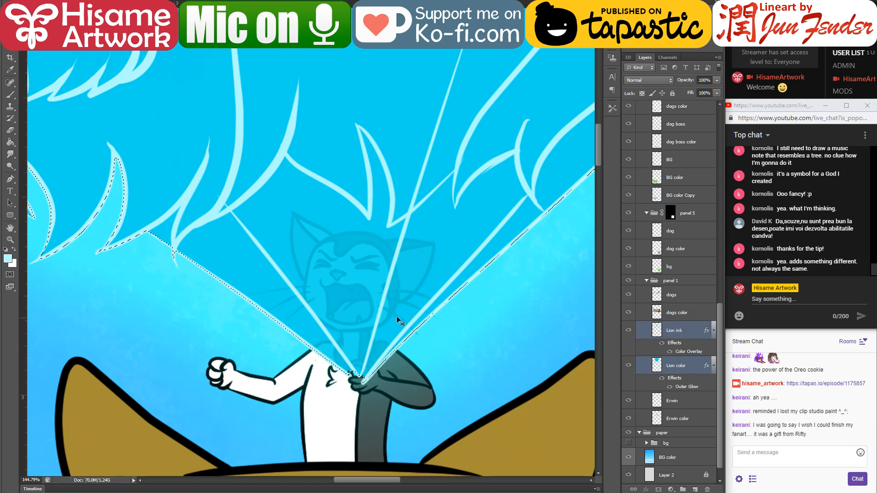
pyautogui.moveTo(395, 311); pyautogui.dragTo(398, 302)
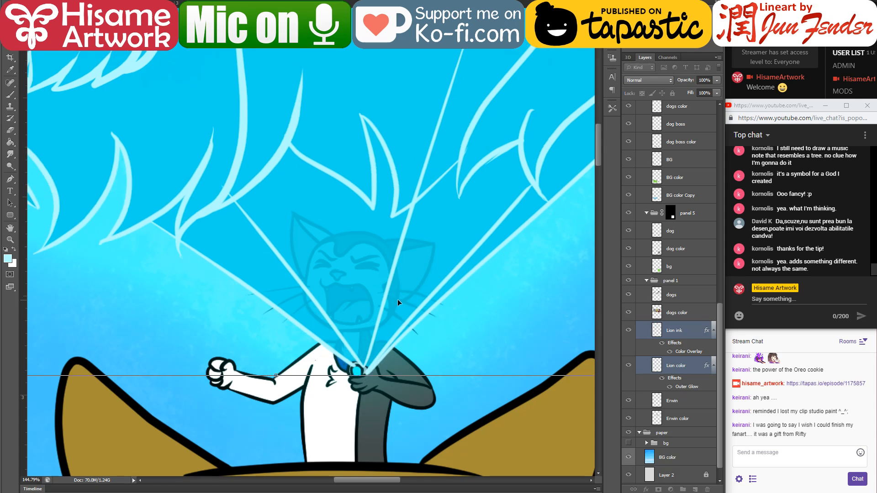
pyautogui.press('Left')
pyautogui.press('Left')
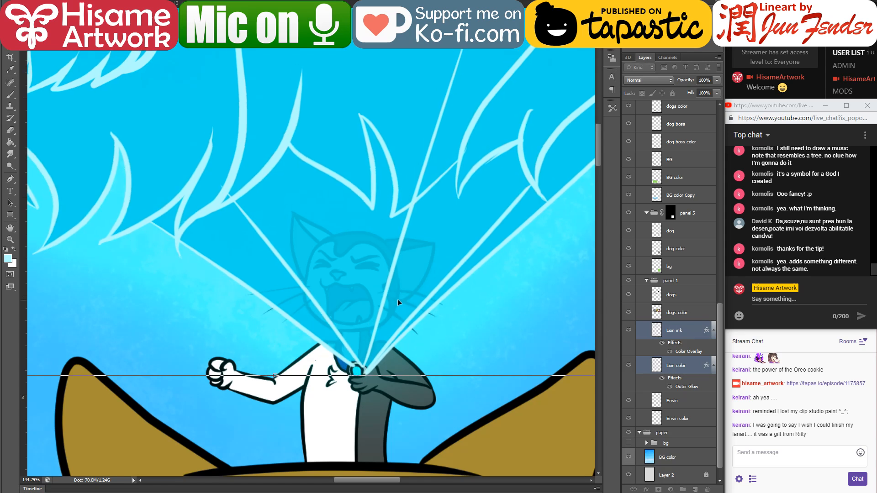
pyautogui.press('Left')
pyautogui.press('Left')
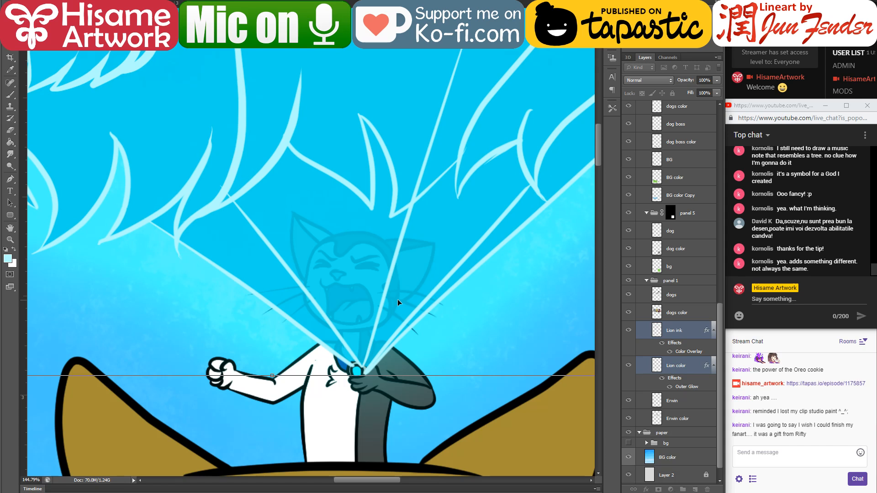
pyautogui.press('Left')
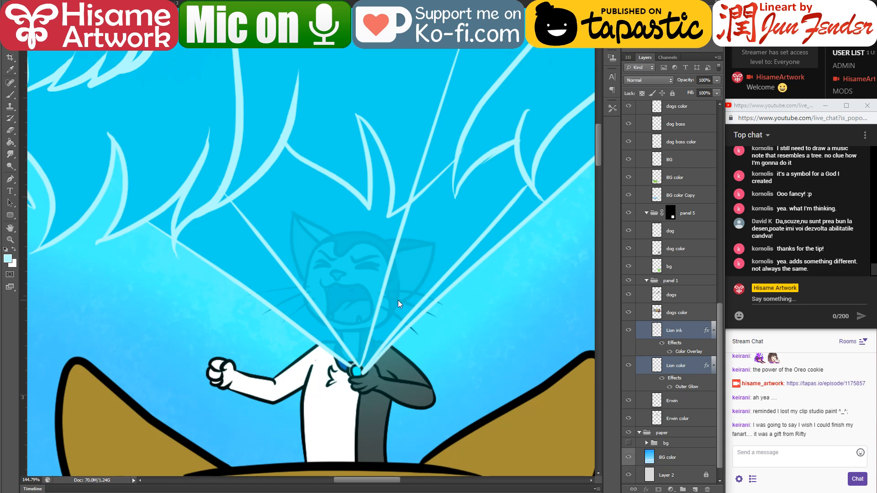
pyautogui.hotkey('ctrl', 's')
# Smudge the Lion color fill with a smaller brush to fill the beam tip at the device in the cat's hand
pyautogui.click(689, 372)
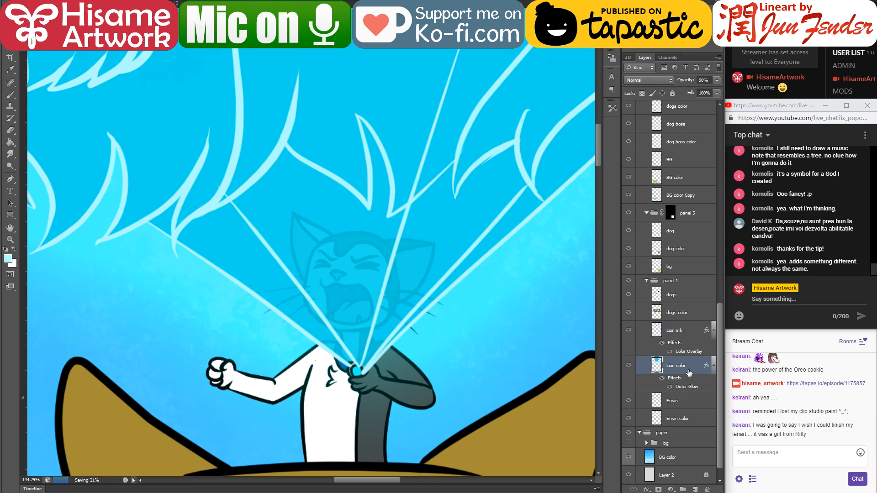
pyautogui.scroll(5, 385, 323)
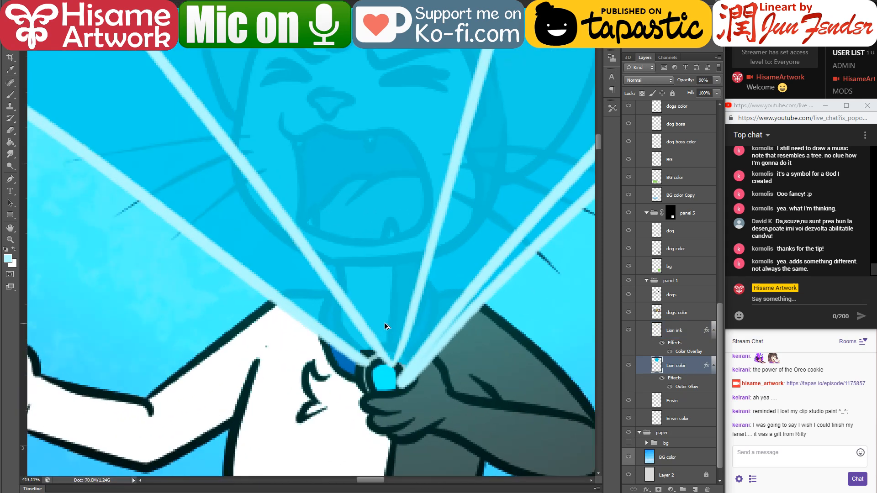
pyautogui.moveTo(385, 322); pyautogui.dragTo(354, 292)
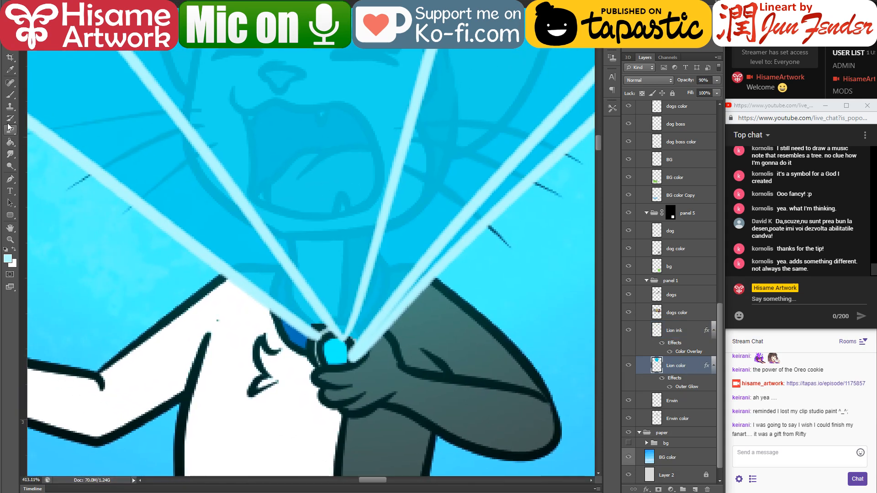
pyautogui.click(10, 154)
pyautogui.press('[')
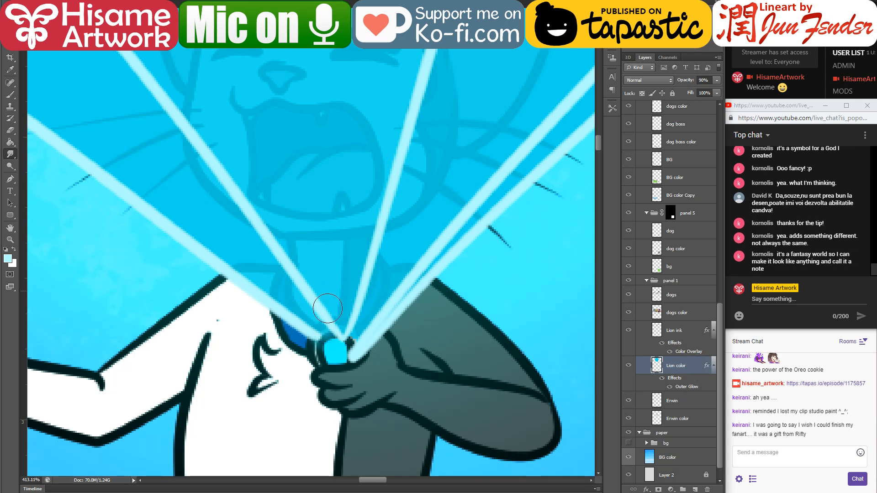
pyautogui.moveTo(329, 340)
pyautogui.mouseDown()
pyautogui.moveTo(339, 361)
pyautogui.moveTo(324, 304)
pyautogui.moveTo(343, 298)
pyautogui.moveTo(342, 346)
pyautogui.mouseUp()
pyautogui.moveTo(340, 314); pyautogui.dragTo(340, 344)
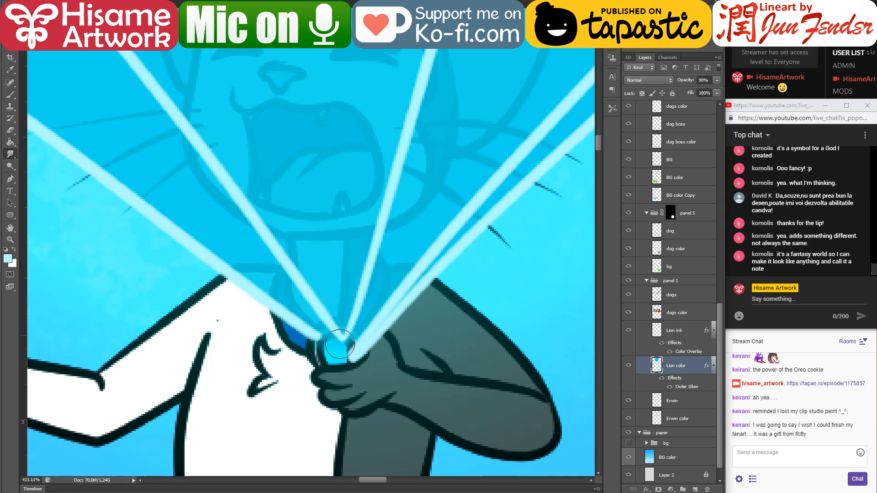
# Switch to the browser and search Google Images for "planet symbols"
pyautogui.hotkey('alt', 'Tab')
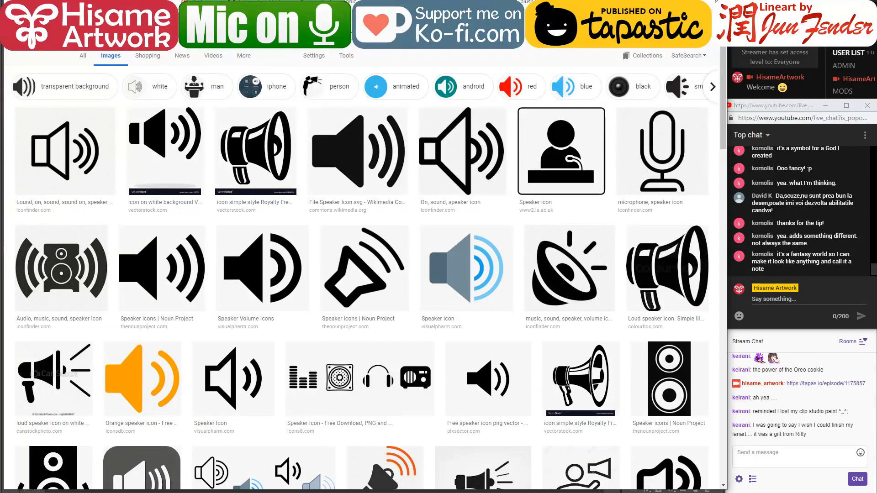
pyautogui.write('planet symb')
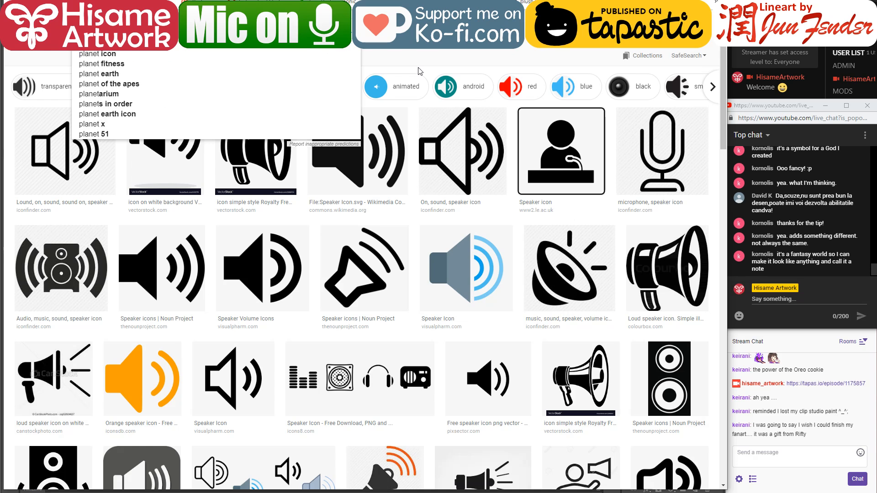
pyautogui.write('ols')
pyautogui.press('Return')
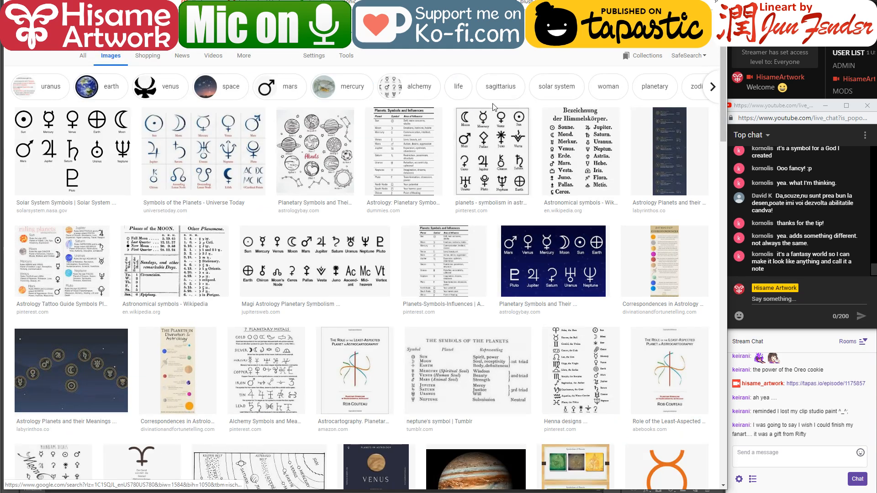
# Preview the Solar System Symbols image and, in a new tab, search Google Images for "greek god of music"
pyautogui.click(102, 142)
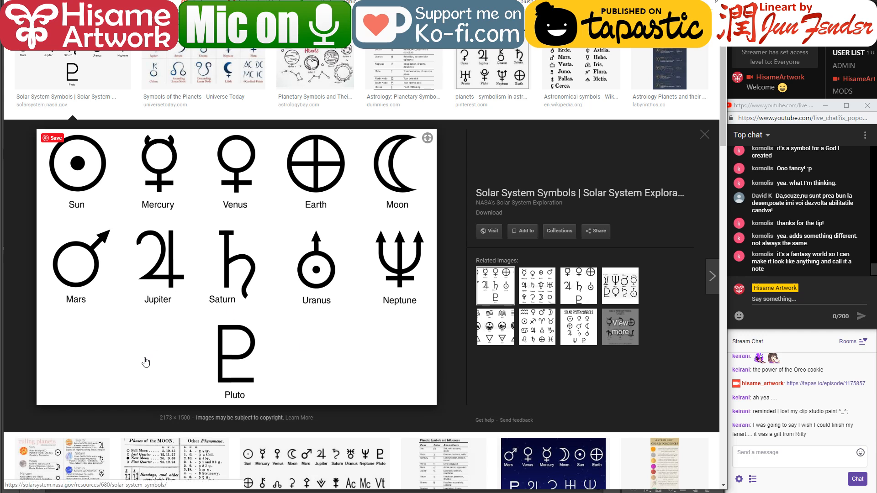
pyautogui.click(393, 210)
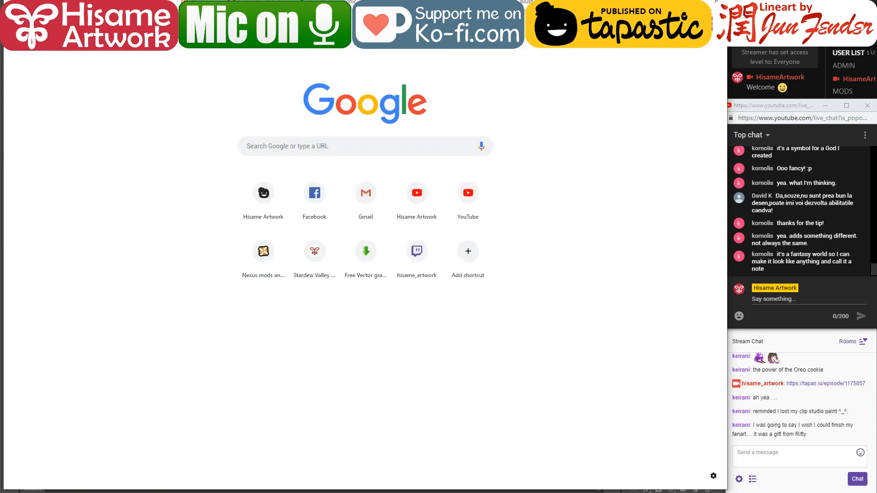
pyautogui.write('greek god')
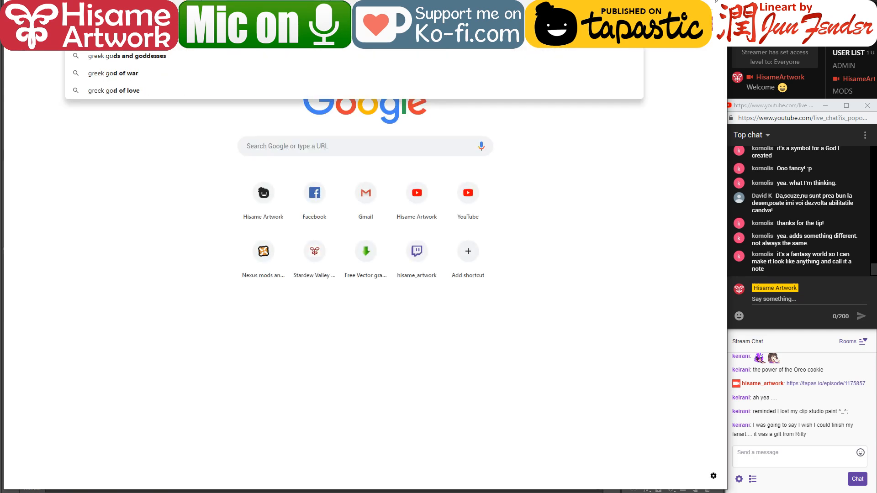
pyautogui.write(' of music')
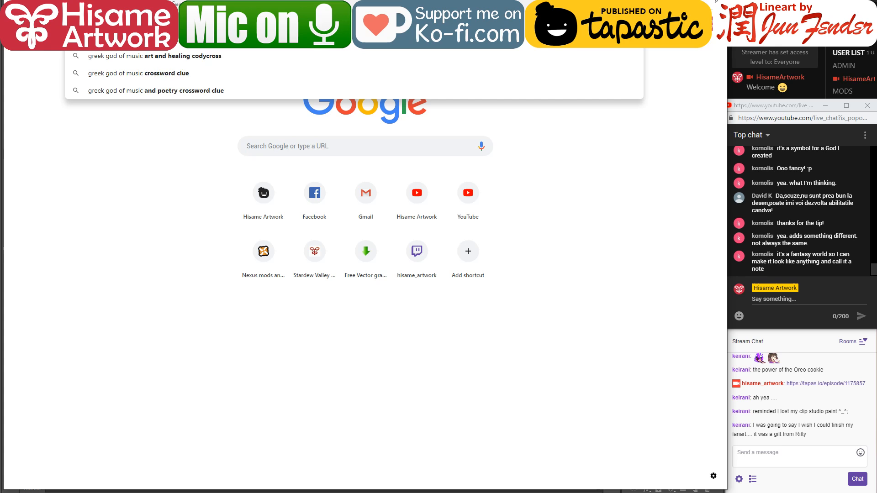
pyautogui.press('Return')
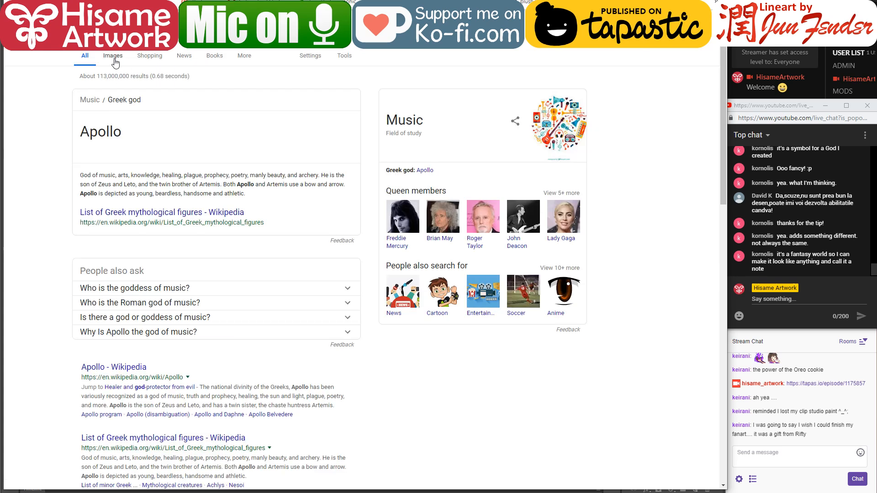
pyautogui.click(109, 57)
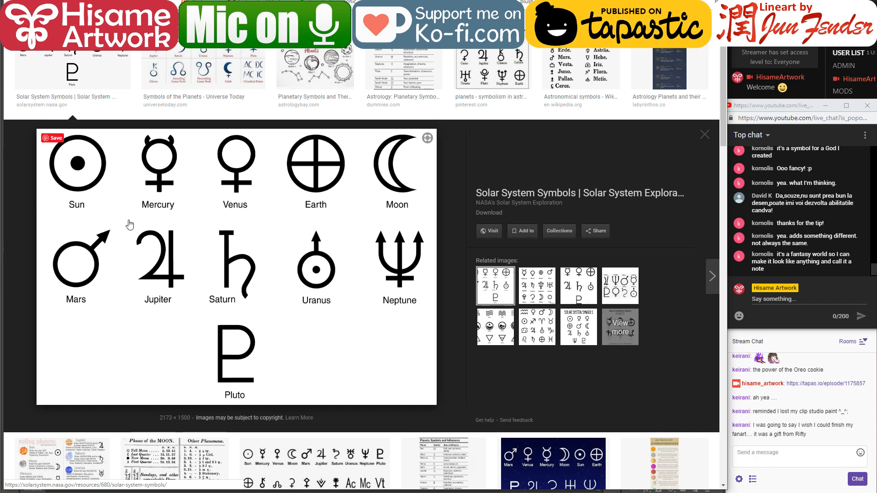
# Search Google in another new tab for "helios is the father of ?"
pyautogui.scroll(3, 129, 223)
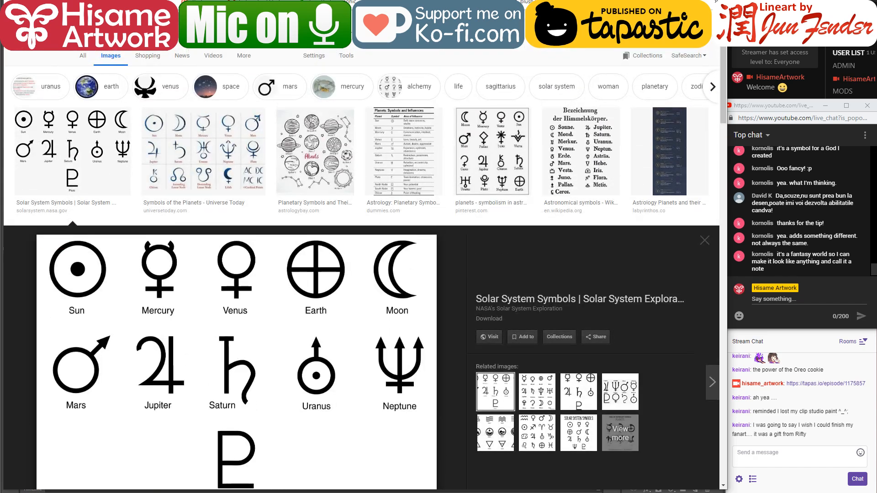
pyautogui.hotkey('ctrl', 't')
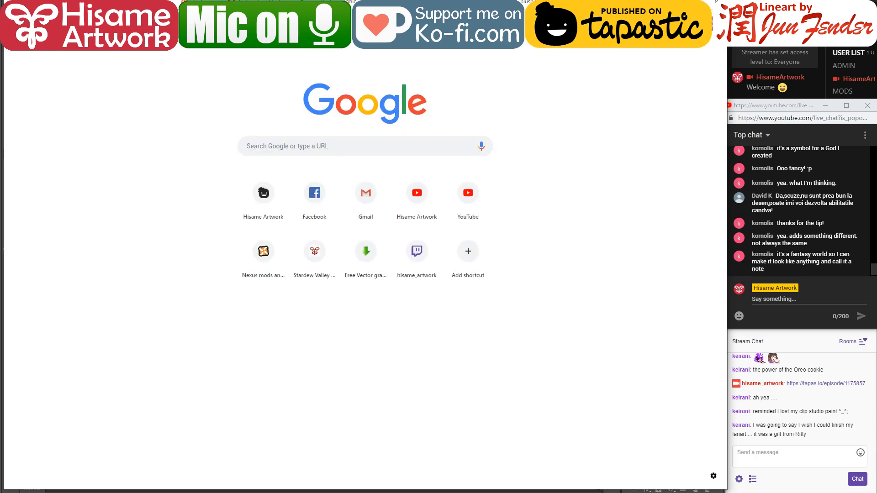
pyautogui.write('helios')
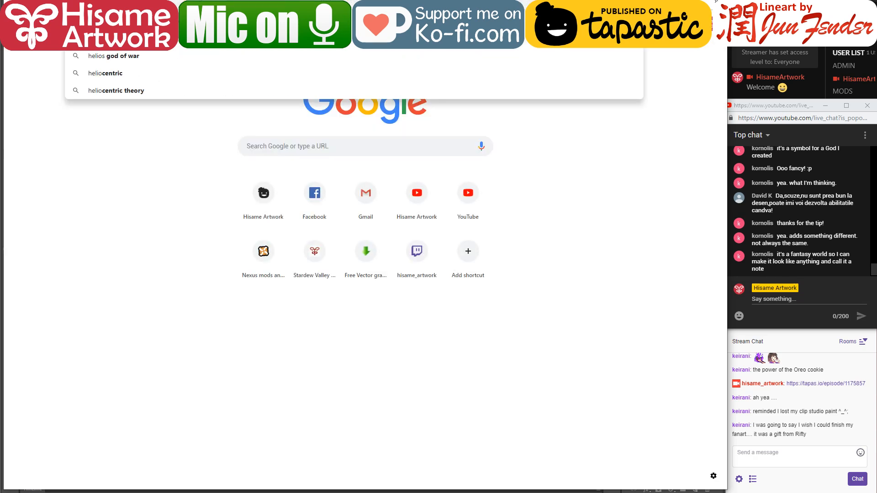
pyautogui.write(' symbol')
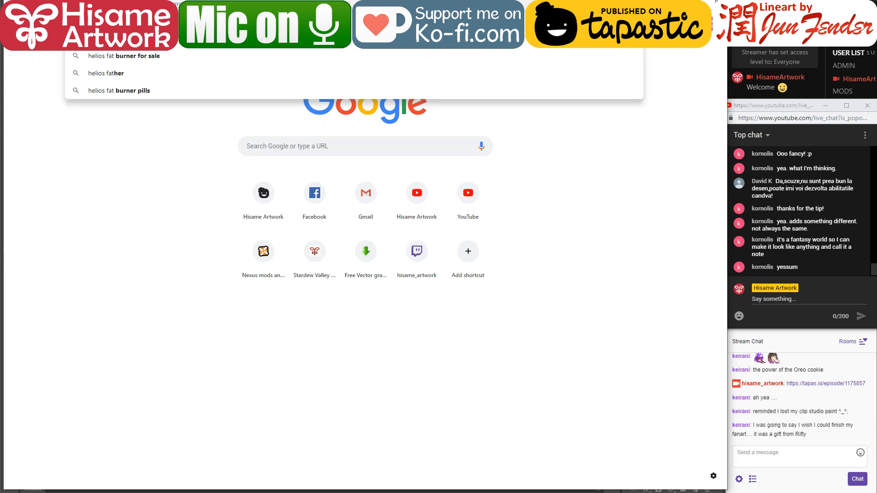
pyautogui.press('Return')
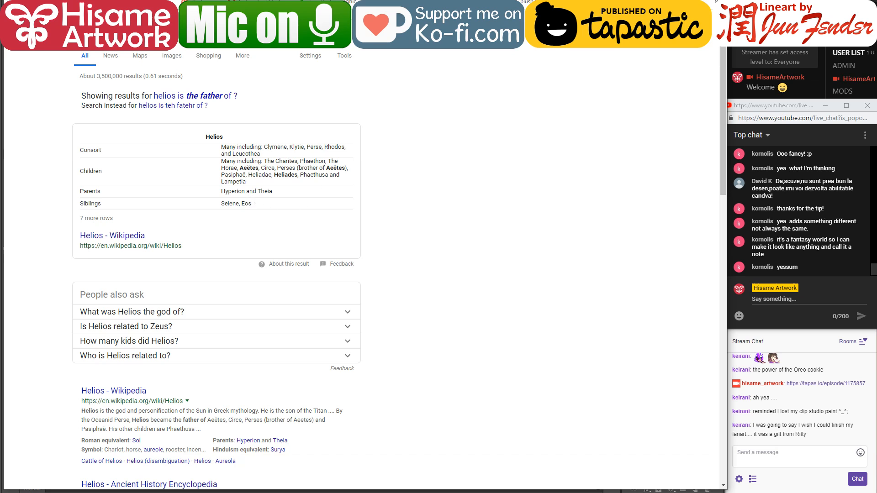
# Return to the planet symbols image results and preview Wikipedia's Astronomical symbols image
pyautogui.hotkey('ctrl', 'Tab')
pyautogui.scroll(-2, 461, 240)
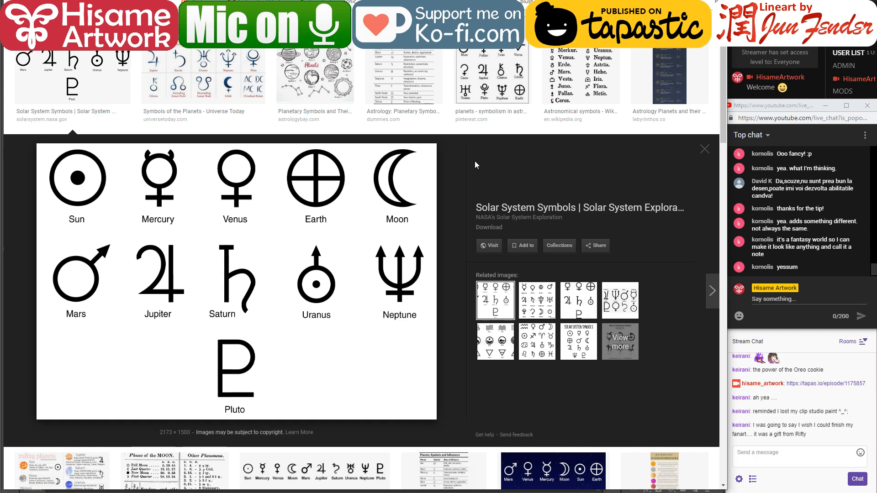
pyautogui.click(580, 75)
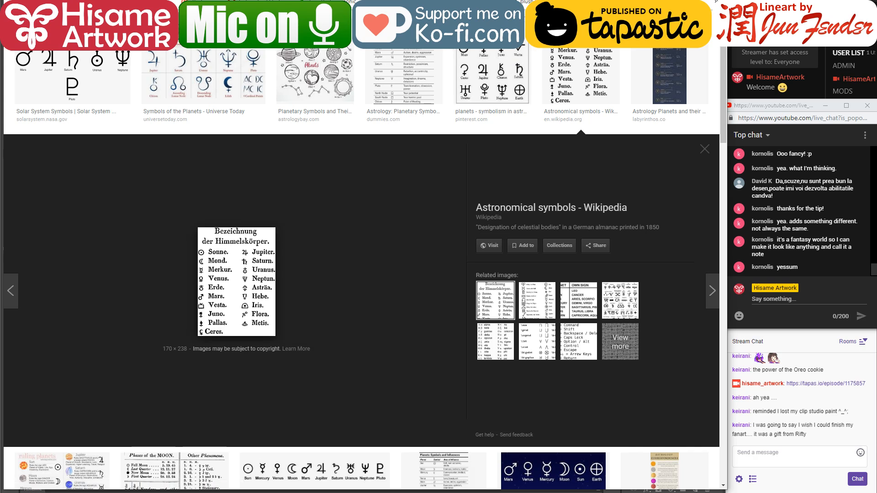
# Reuse the Greek god of music results tab to search Google Images for the symbol of the goddess Vesta
pyautogui.hotkey('ctrl', 'Tab')
pyautogui.write('vesta god s')
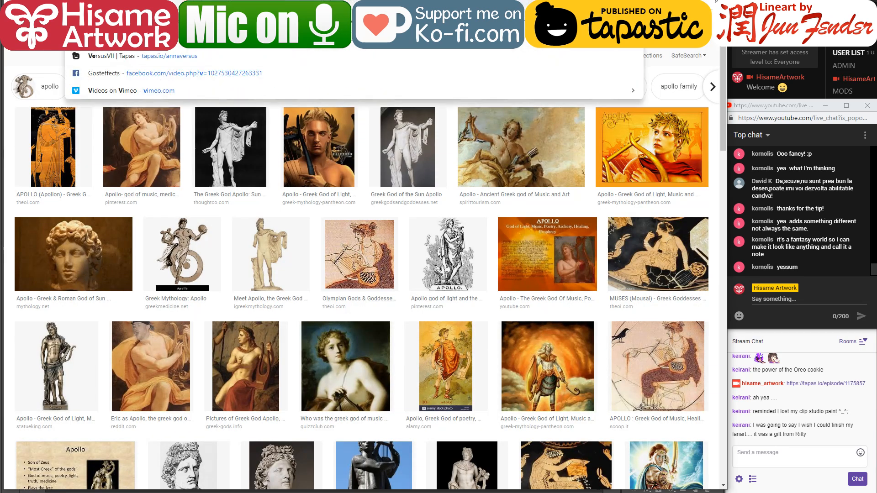
pyautogui.press('Return')
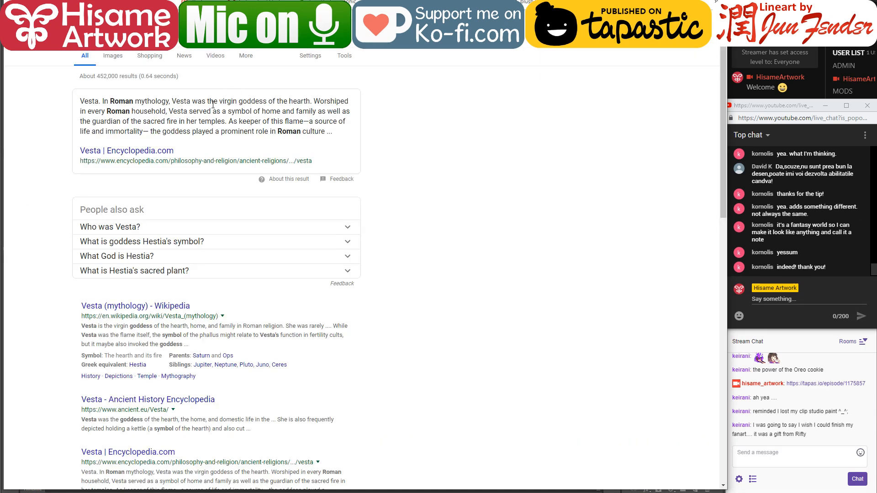
pyautogui.click(120, 59)
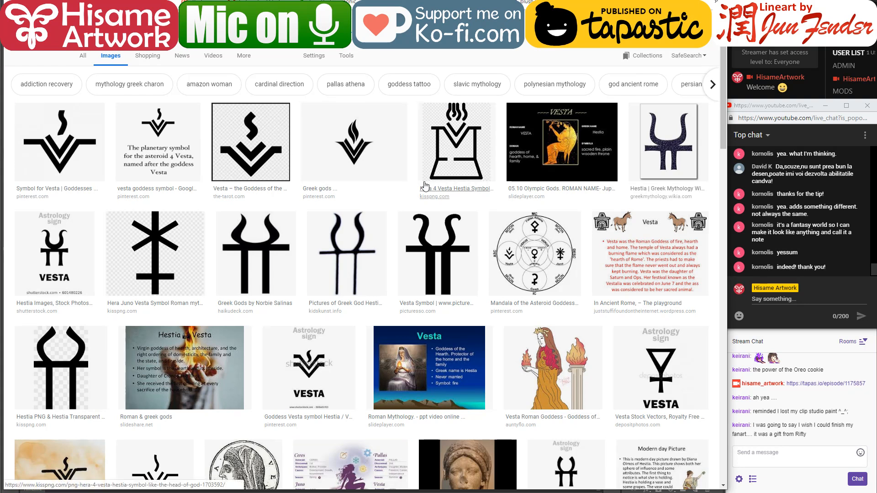
# Go back to the planet symbols results and open the Wikipedia article "Astronomical symbols" from the previewed image
pyautogui.click(183, 4)
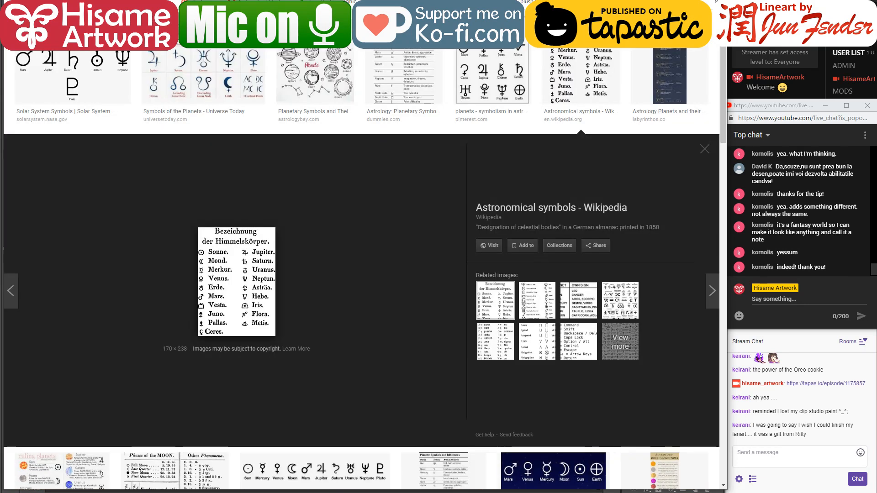
pyautogui.click(507, 208)
pyautogui.click(352, 2)
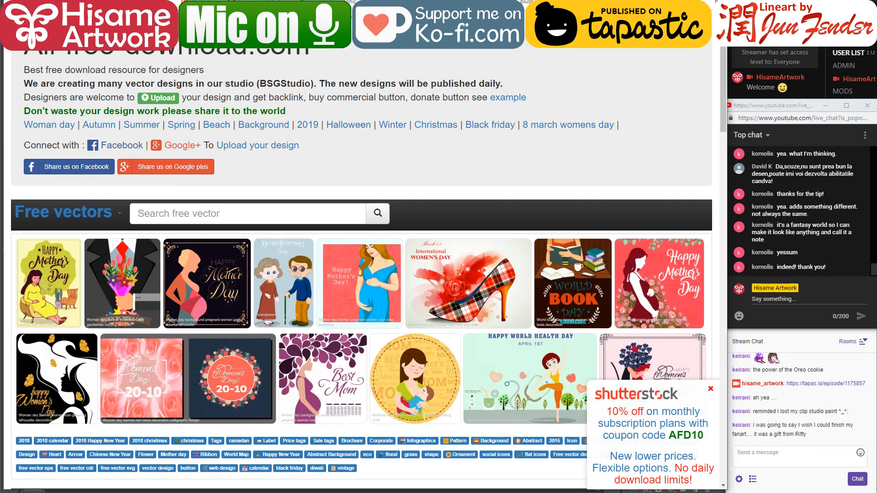
pyautogui.hotkey('ctrl', 'Tab')
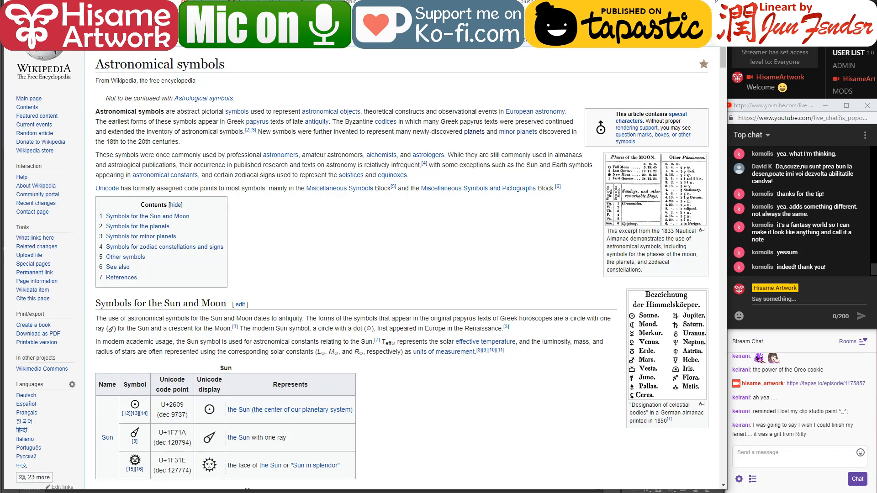
# Copy the Astronomical symbols article's address and post it in the YouTube live chat
pyautogui.hotkey('ctrl', 'l')
pyautogui.hotkey('ctrl', 'c')
pyautogui.click(804, 299)
pyautogui.hotkey('ctrl', 'v')
pyautogui.press('Return')
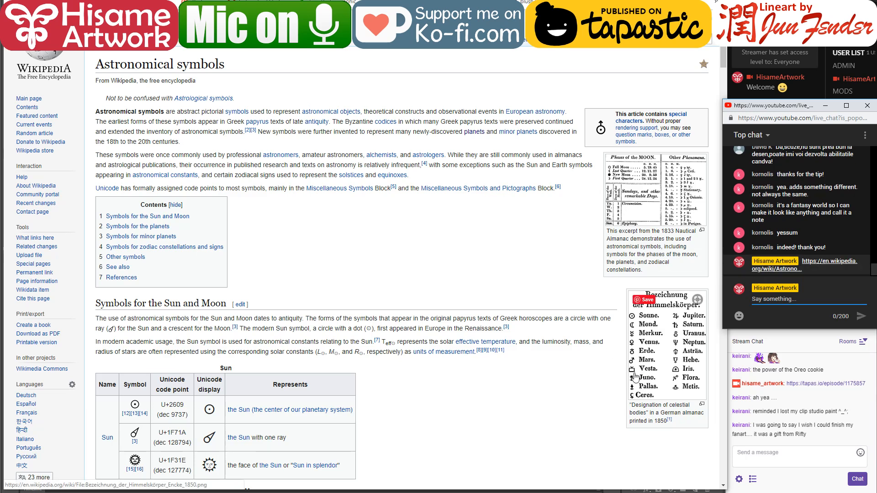
# Skim the article's sections on planet and minor planet symbols, close the research tabs and switch back to Photoshop
pyautogui.click(511, 258)
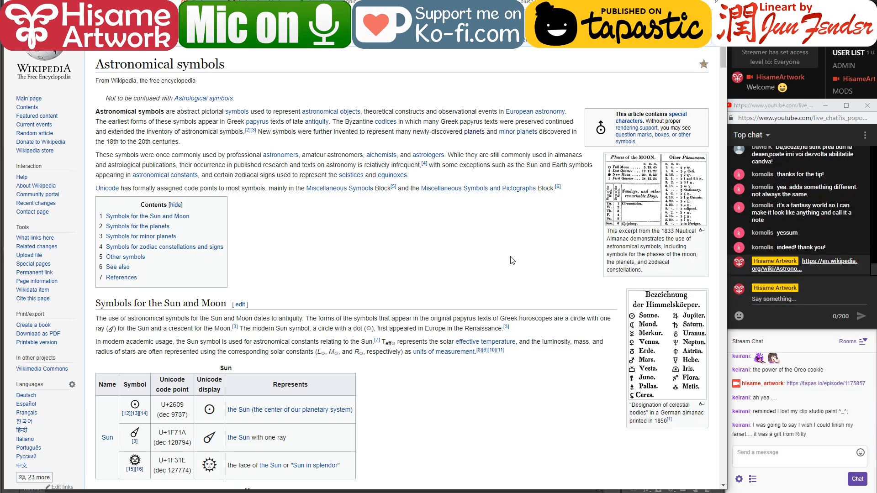
pyautogui.scroll(-20, 439, 309)
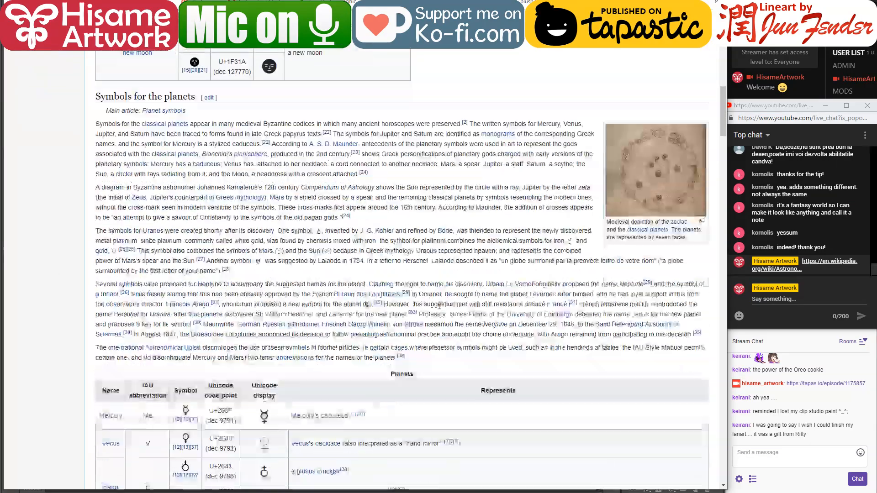
pyautogui.scroll(-7, 439, 309)
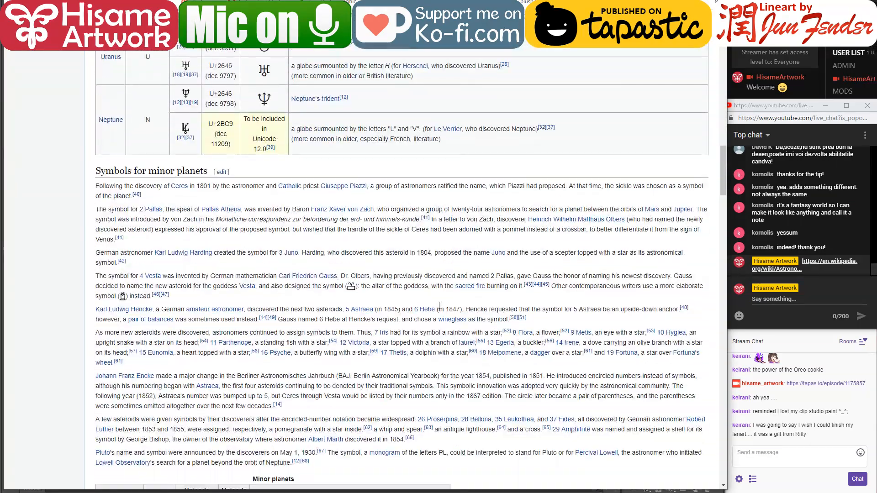
pyautogui.scroll(7, 438, 309)
pyautogui.scroll(5, 440, 310)
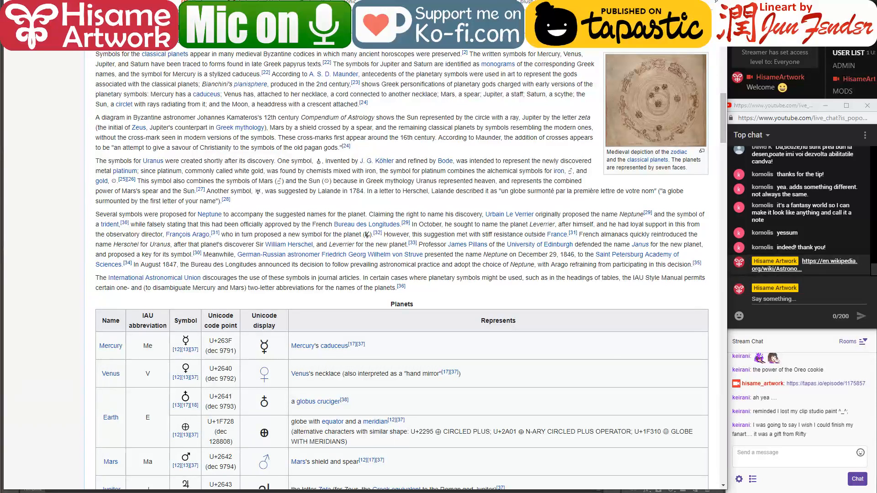
pyautogui.hotkey('ctrl', 'w')
pyautogui.hotkey('ctrl', 'w')
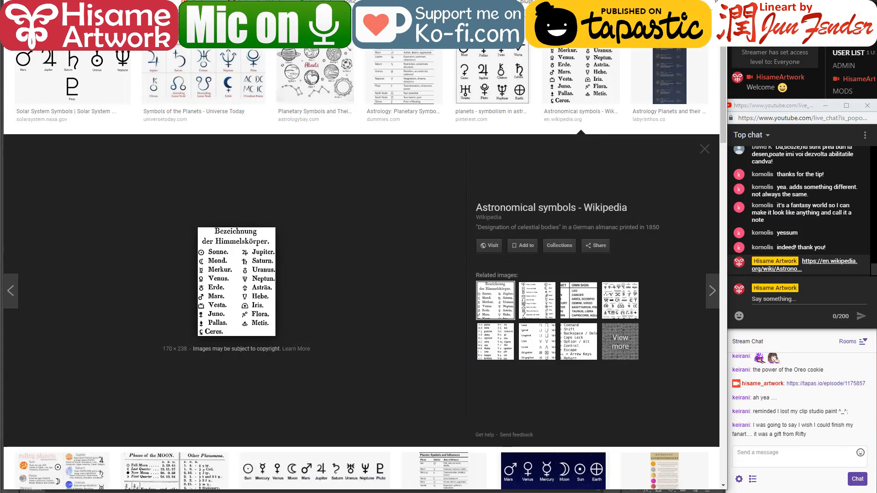
pyautogui.hotkey('ctrl', 'w')
pyautogui.click(379, 327)
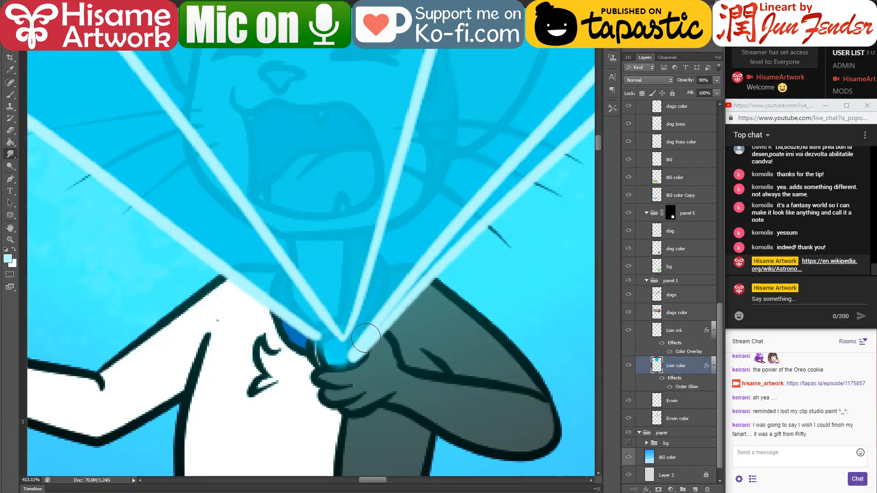
# Select the Erwin layer and the Eraser tool, focusing on the cat's arms and chest
pyautogui.scroll(-4, 374, 315)
pyautogui.scroll(2, 268, 338)
pyautogui.scroll(-3, 225, 343)
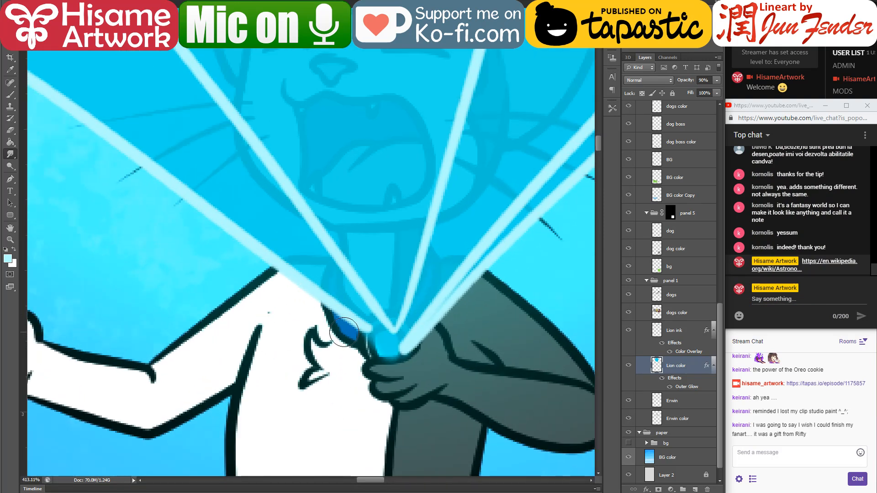
pyautogui.scroll(2, 347, 379)
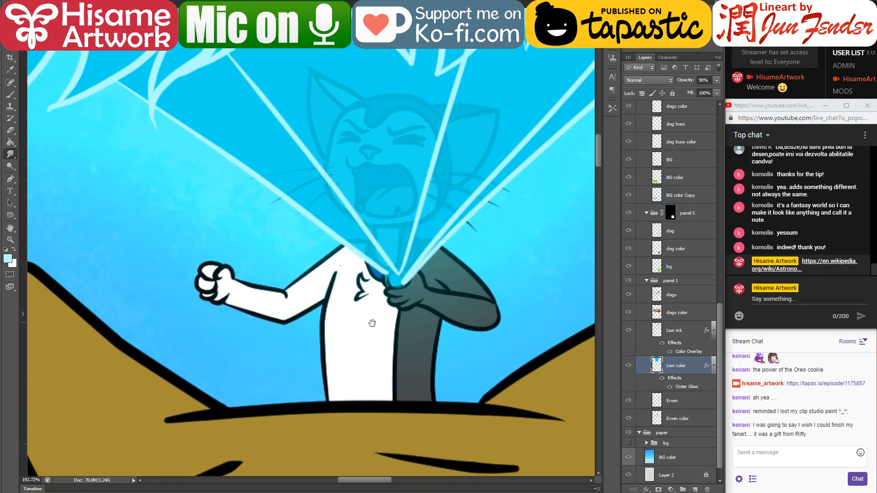
pyautogui.scroll(2, 321, 299)
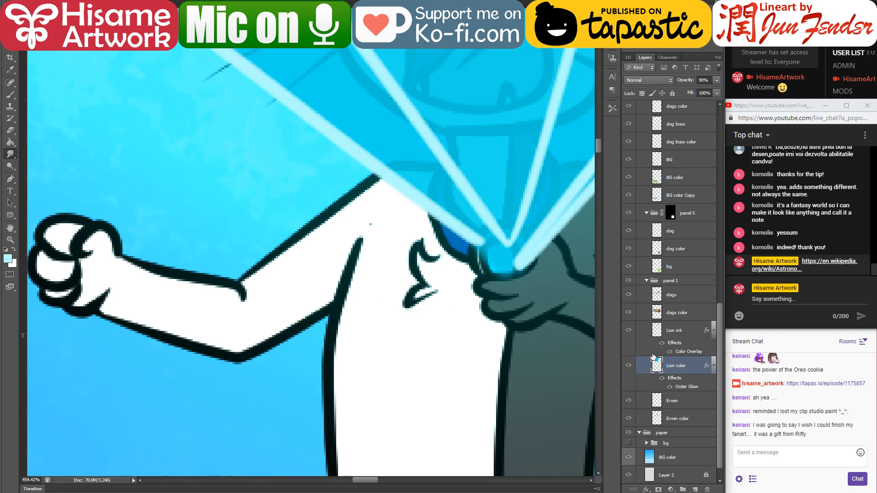
pyautogui.click(680, 402)
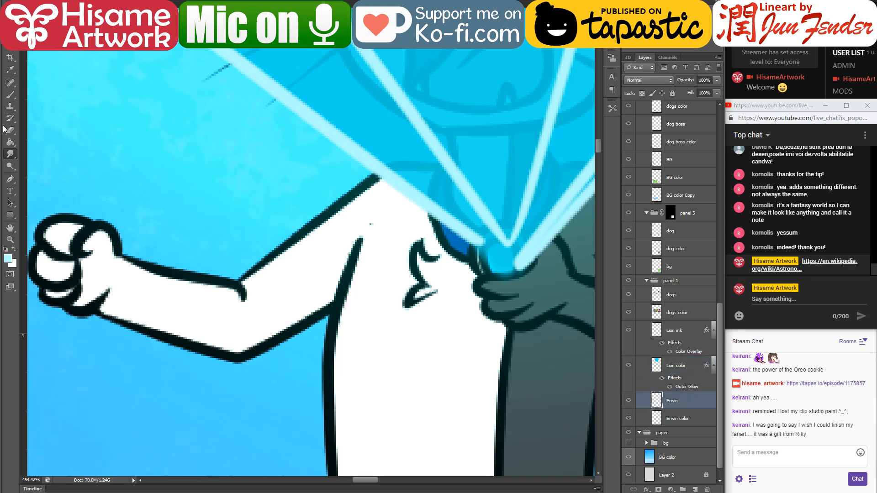
pyautogui.press('e')
# Check the lion, its beams and the dogs across the whole first panel, and save the page
pyautogui.scroll(-10, 289, 304)
pyautogui.scroll(-2, 289, 305)
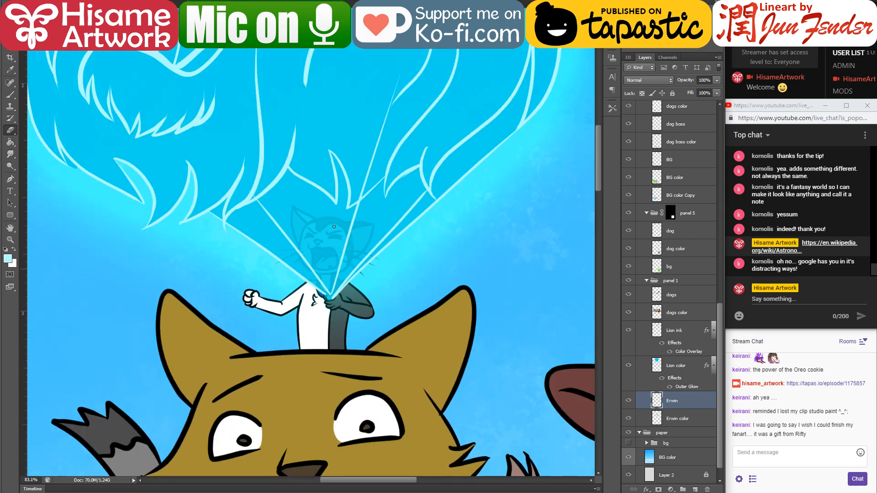
pyautogui.scroll(3, 368, 257)
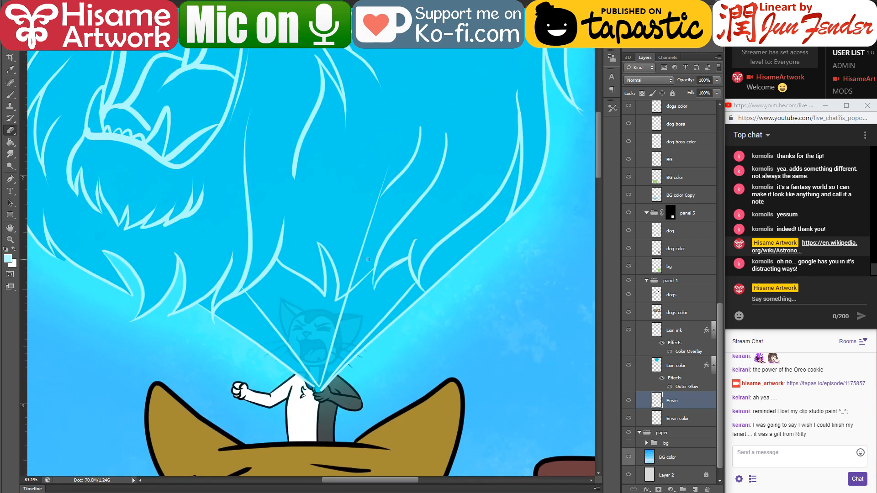
pyautogui.scroll(-4, 368, 259)
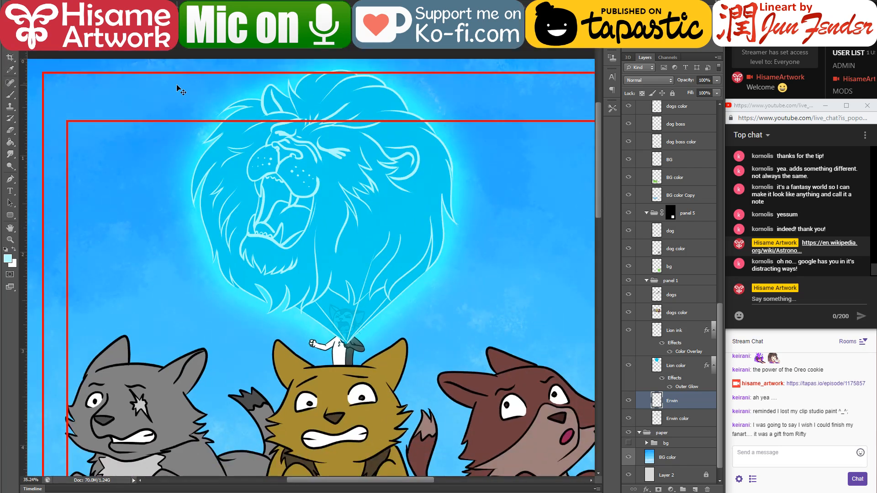
pyautogui.hotkey('ctrl', 's')
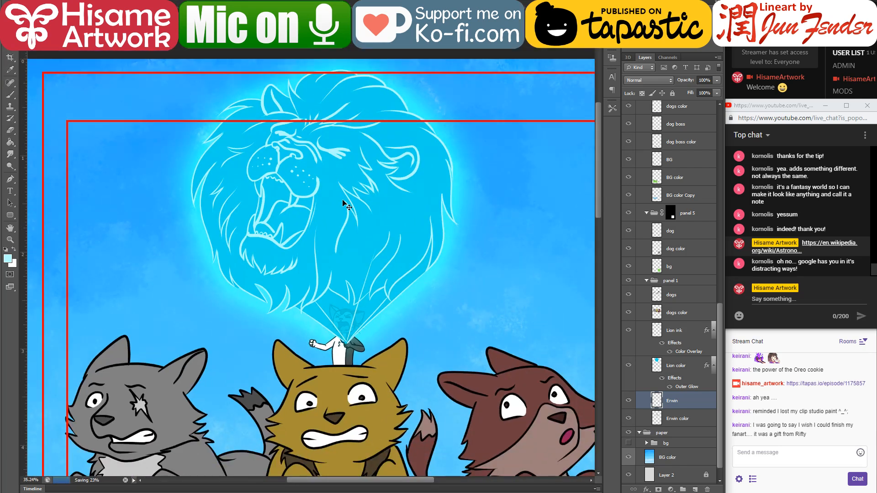
pyautogui.scroll(-1, 347, 210)
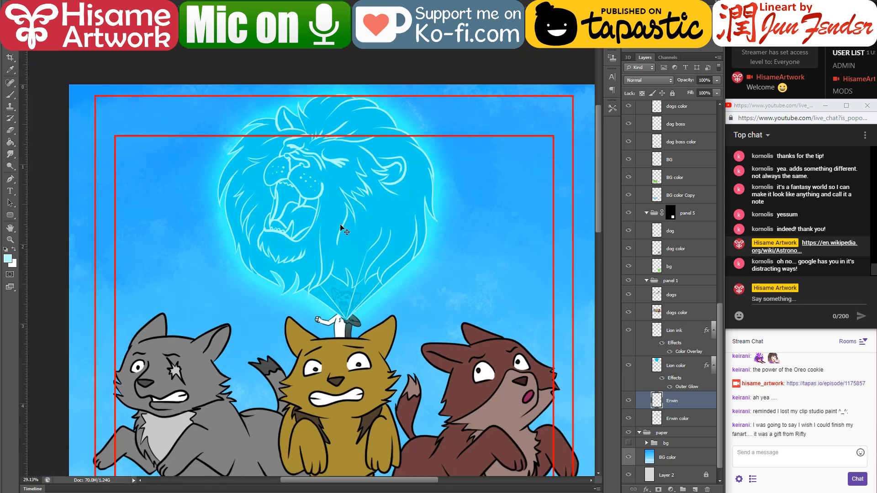
# Collapse the INK and paper groups and add a new layer above the speech bubbles group
pyautogui.moveTo(363, 388); pyautogui.dragTo(334, 165)
pyautogui.moveTo(336, 214); pyautogui.dragTo(338, 118)
pyautogui.moveTo(386, 344); pyautogui.dragTo(385, 268)
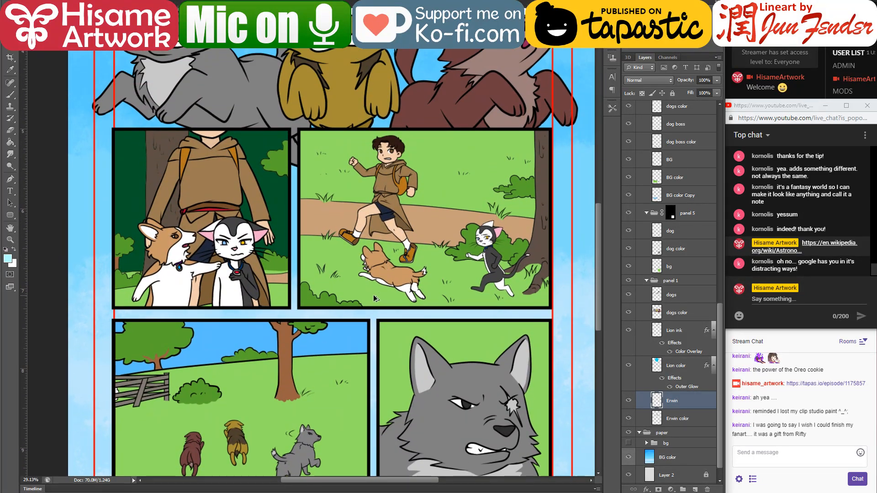
pyautogui.scroll(-3, 385, 267)
pyautogui.moveTo(386, 267); pyautogui.dragTo(377, 350)
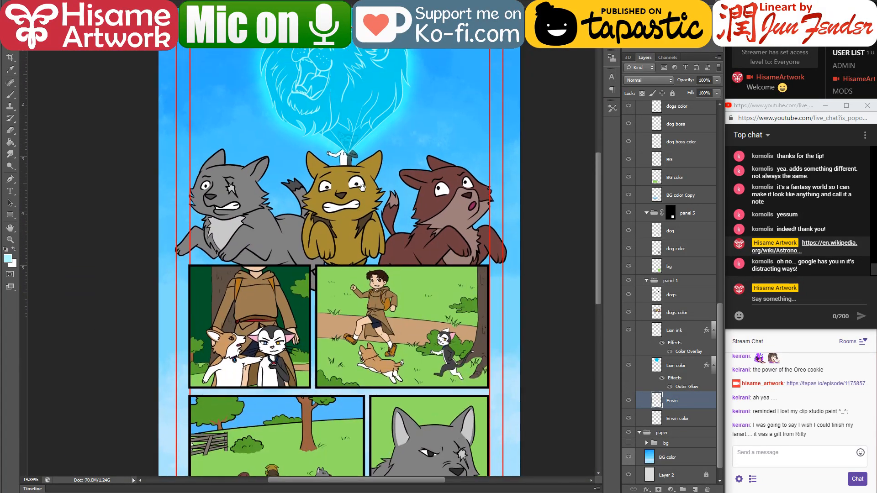
pyautogui.scroll(10, 719, 111)
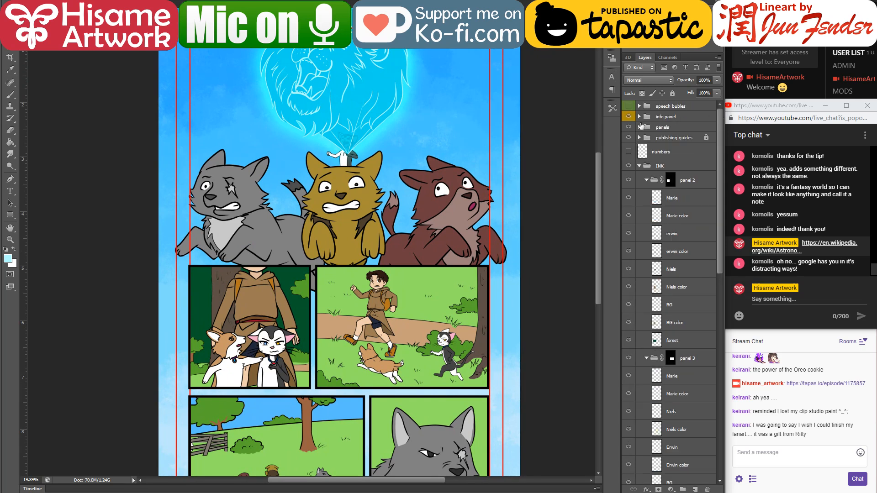
pyautogui.click(640, 167)
pyautogui.click(640, 177)
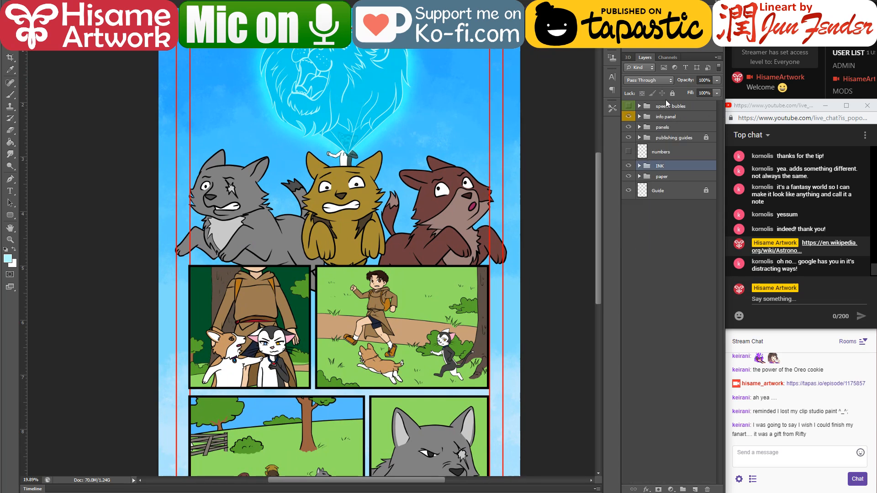
pyautogui.click(667, 107)
pyautogui.click(695, 489)
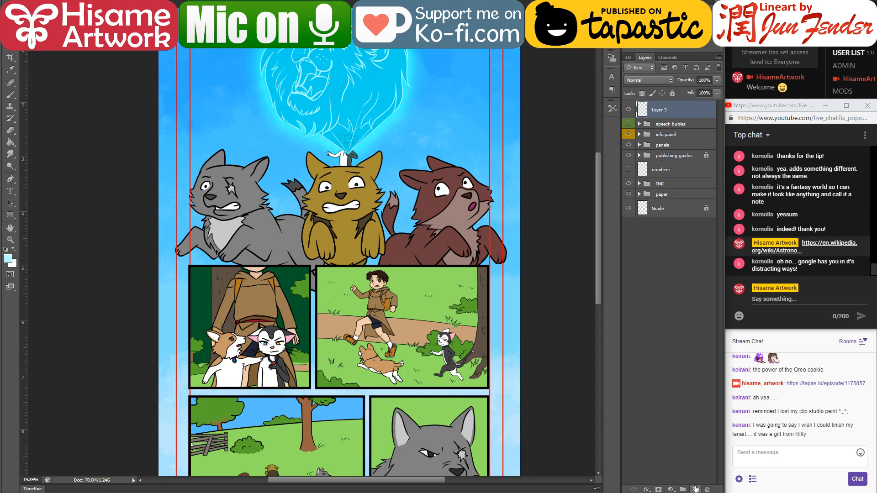
# Set the foreground colour to white (ffffff) and add enlarged "BRB 2min" text in the sky above the grey dog
pyautogui.click(7, 258)
pyautogui.click(102, 122)
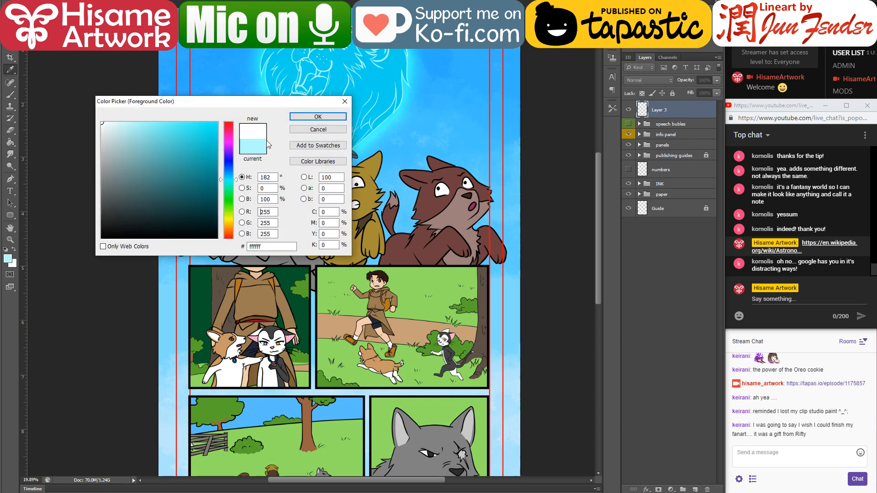
pyautogui.click(318, 116)
pyautogui.press('t')
pyautogui.click(214, 103)
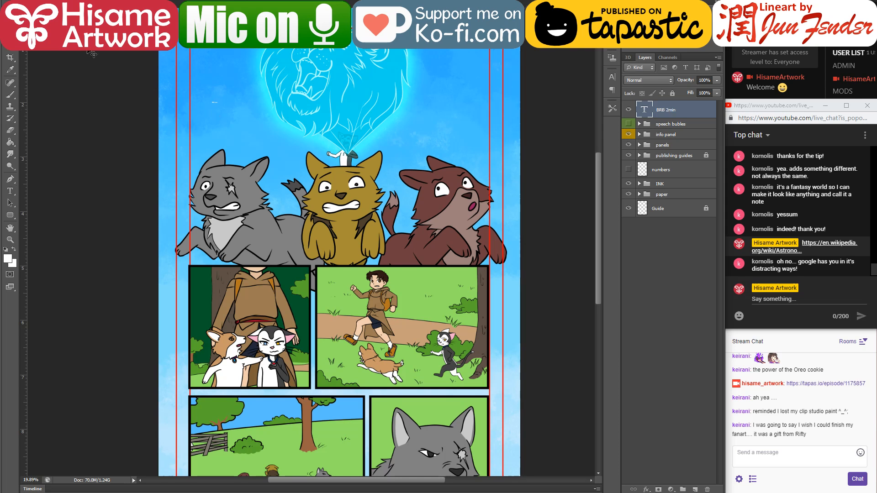
pyautogui.hotkey('ctrl', 'Return')
pyautogui.hotkey('ctrl', 't')
pyautogui.moveTo(218, 107); pyautogui.dragTo(275, 129)
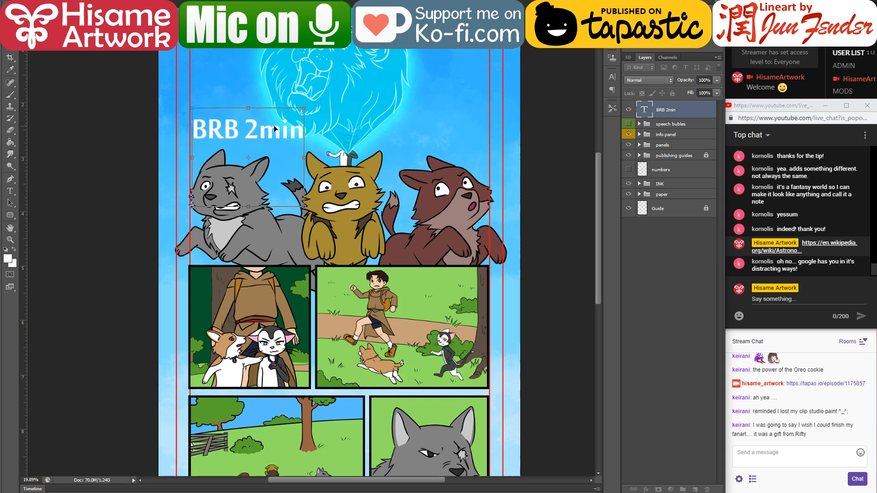
pyautogui.press('Return')
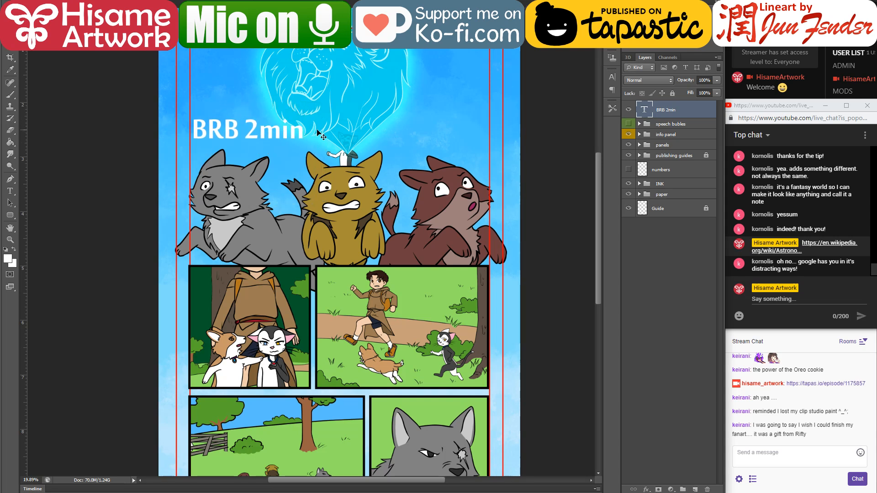
# Hide the BRB 2min text layer and save the page
pyautogui.scroll(3, 251, 66)
pyautogui.scroll(1, 271, 91)
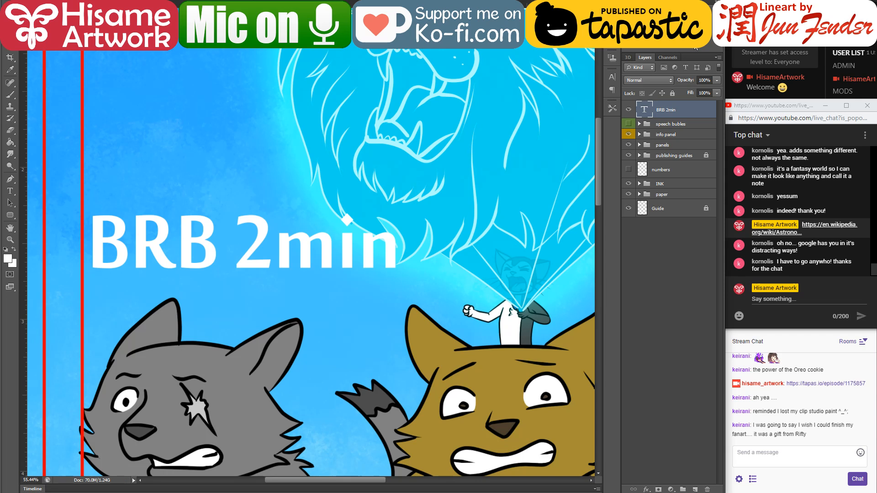
pyautogui.click(628, 109)
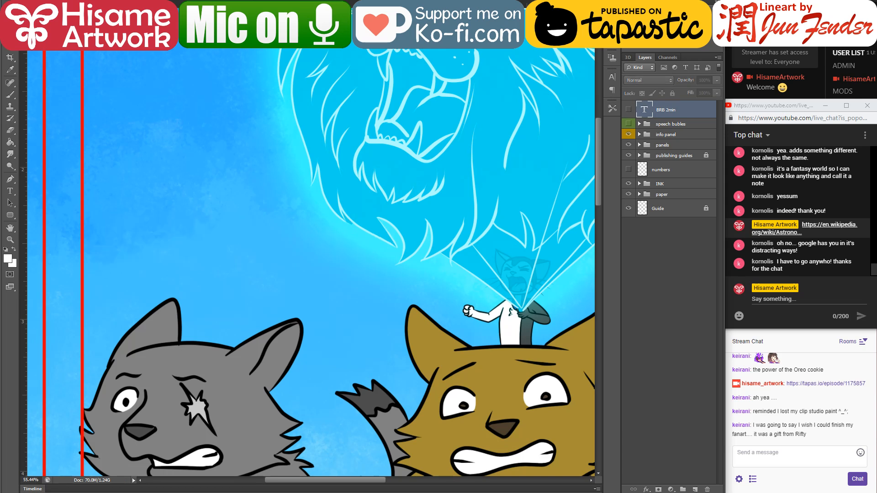
pyautogui.hotkey('ctrl', 's')
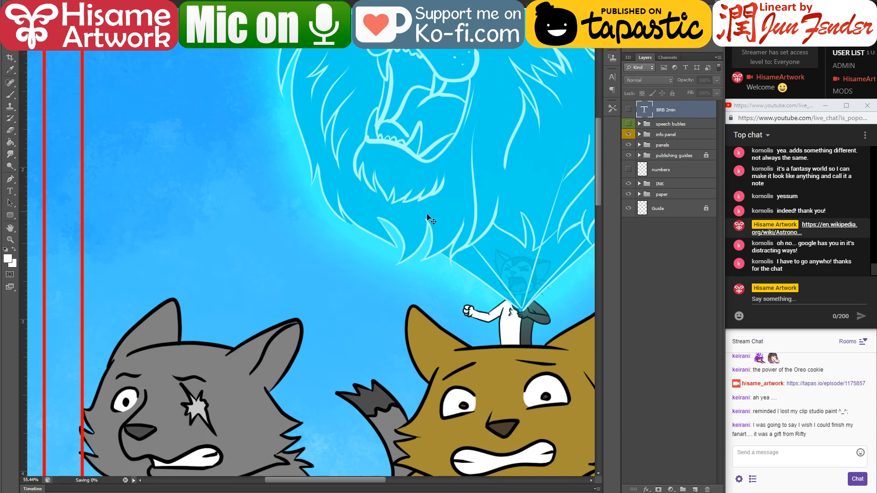
pyautogui.hscroll(3, 421, 215)
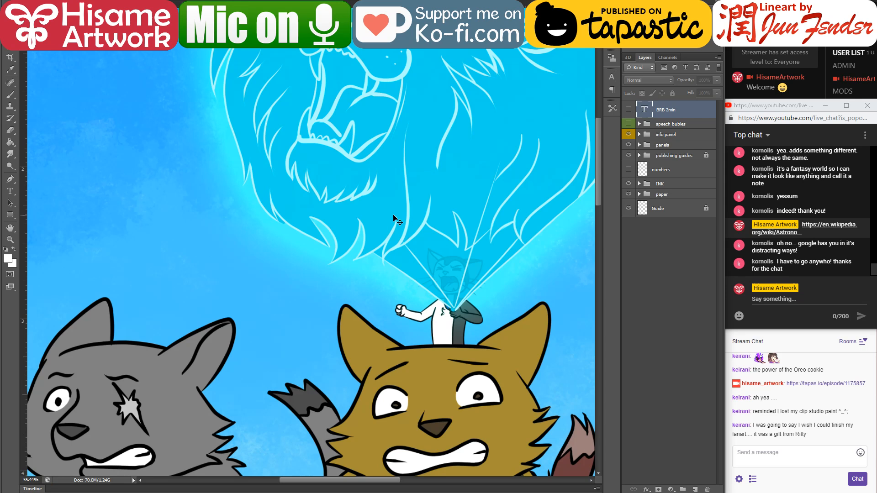
pyautogui.scroll(-4, 393, 217)
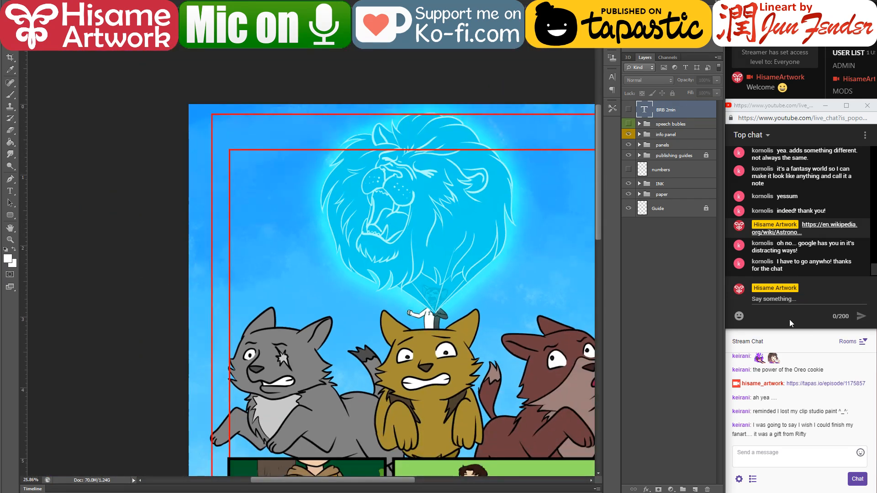
# Post "Take care :D" in the YouTube live chat
pyautogui.click(795, 299)
pyautogui.write('T')
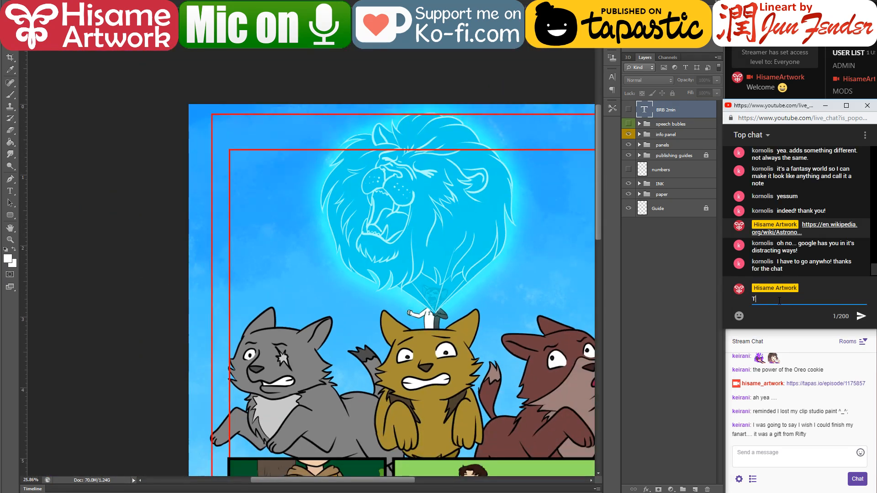
pyautogui.write('kae')
pyautogui.press('BackSpace')
pyautogui.press('BackSpace')
pyautogui.press('BackSpace')
pyautogui.press('BackSpace')
pyautogui.write('ake care :D')
pyautogui.press('Return')
# Post "Thanks for dropping by" in the YouTube live chat
pyautogui.write('Than')
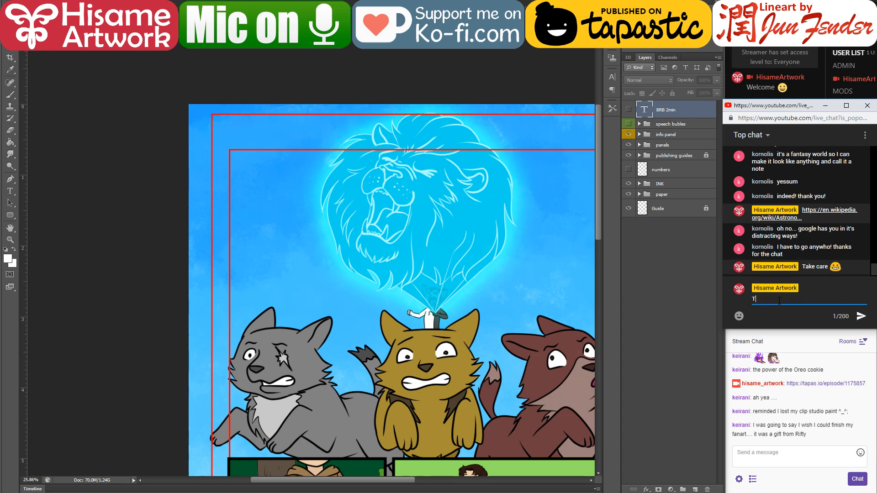
pyautogui.write('ks for dri')
pyautogui.press('BackSpace')
pyautogui.write('opping by')
pyautogui.press('Return')
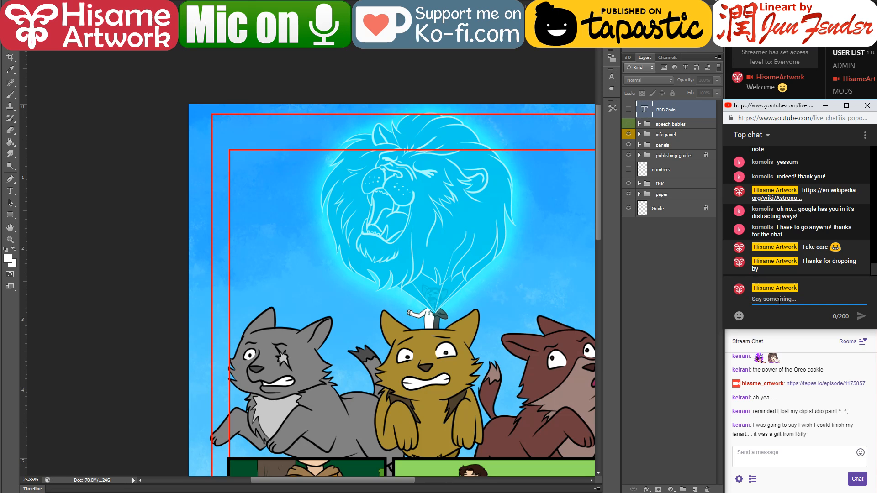
# Switch back to Photoshop and select the grass above the path in panel 3 on its BG color layer
pyautogui.click(511, 246)
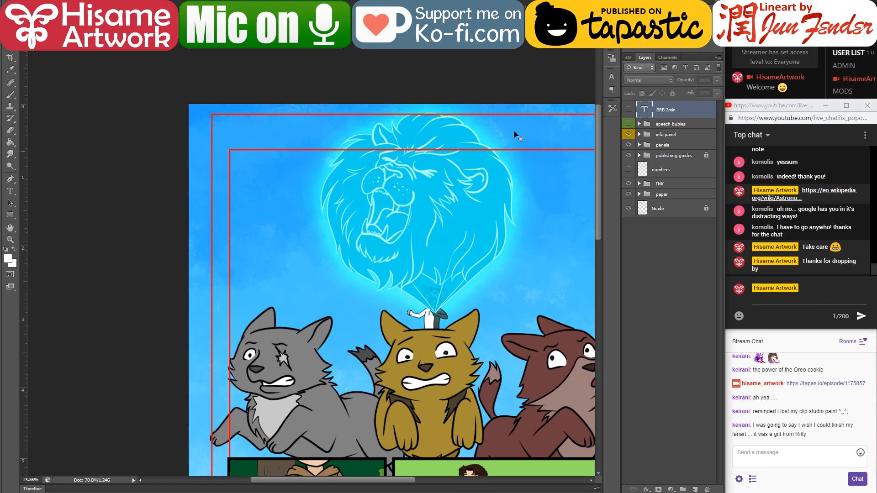
pyautogui.click(511, 90)
pyautogui.moveTo(523, 251); pyautogui.dragTo(416, 180)
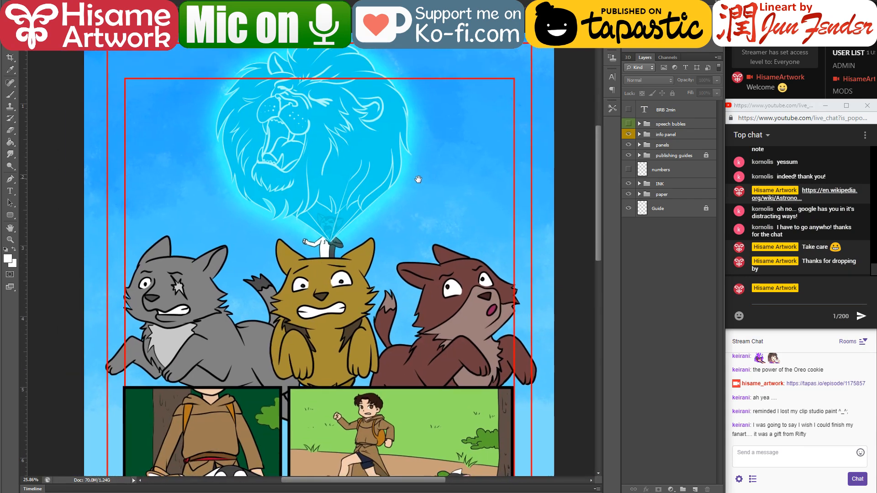
pyautogui.moveTo(428, 259); pyautogui.dragTo(464, 227)
pyautogui.moveTo(456, 266)
pyautogui.mouseDown()
pyautogui.moveTo(472, 254)
pyautogui.moveTo(481, 221)
pyautogui.mouseUp()
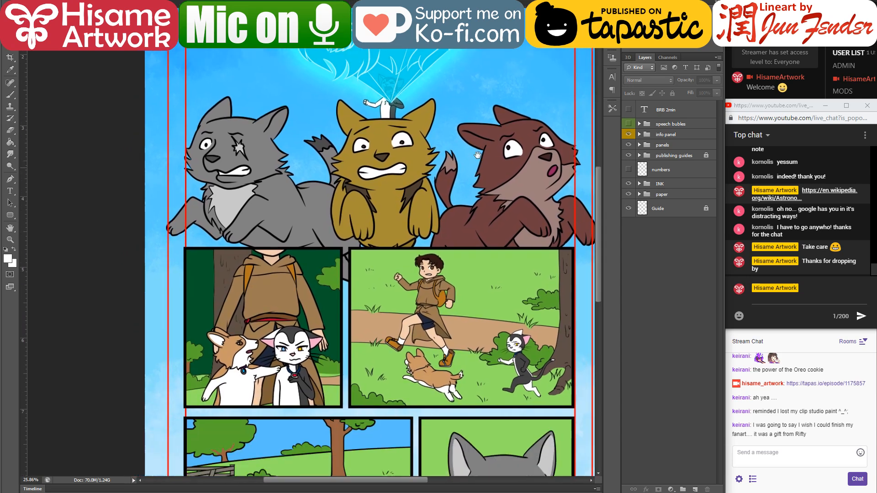
pyautogui.moveTo(486, 341)
pyautogui.mouseDown()
pyautogui.moveTo(483, 184)
pyautogui.moveTo(481, 238)
pyautogui.moveTo(477, 191)
pyautogui.mouseUp()
pyautogui.keyDown('ctrl'); pyautogui.click(483, 160); pyautogui.keyUp('ctrl')
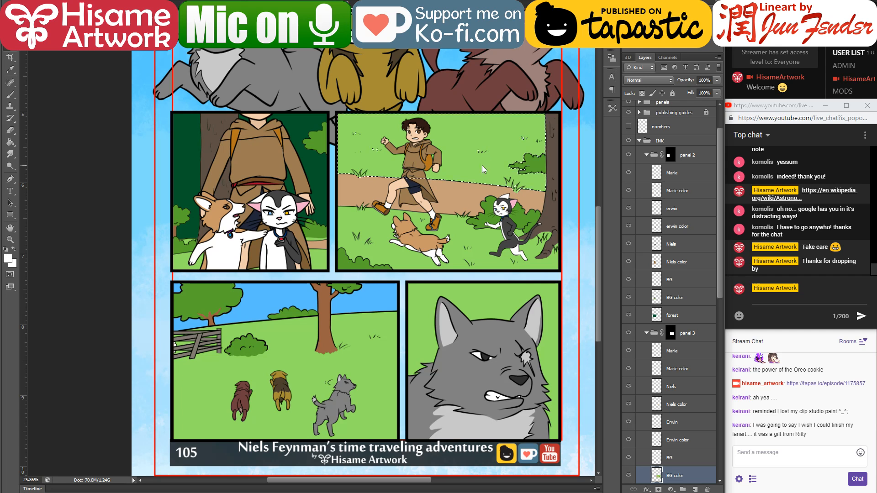
# Add the grass below the path and the remaining small grass patches in panel 3 to the selection
pyautogui.click(455, 238)
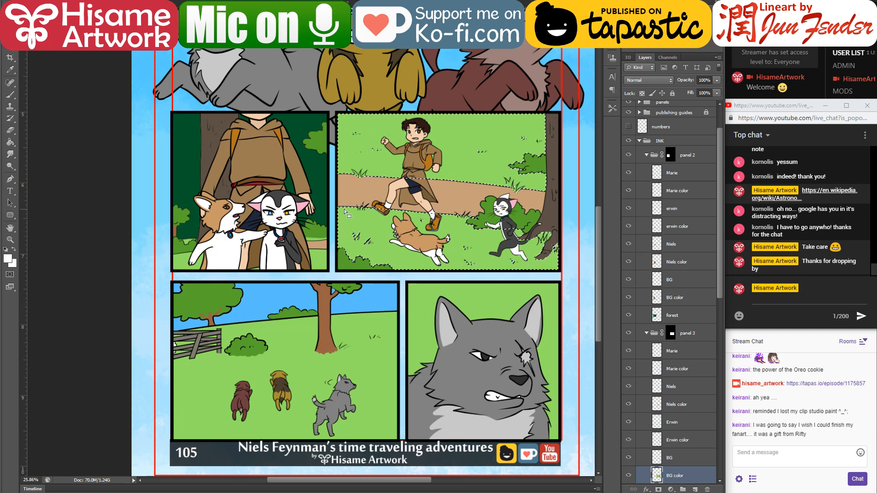
pyautogui.moveTo(371, 228)
pyautogui.mouseDown()
pyautogui.moveTo(342, 236)
pyautogui.moveTo(355, 249)
pyautogui.moveTo(380, 249)
pyautogui.mouseUp()
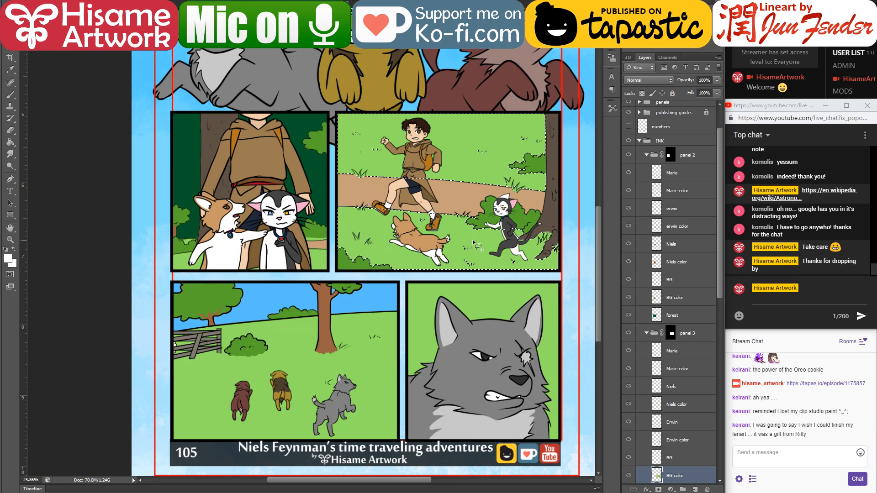
pyautogui.moveTo(467, 238)
pyautogui.mouseDown()
pyautogui.moveTo(448, 263)
pyautogui.moveTo(526, 261)
pyautogui.moveTo(416, 218)
pyautogui.moveTo(455, 258)
pyautogui.mouseUp()
pyautogui.moveTo(500, 129)
pyautogui.mouseDown()
pyautogui.moveTo(475, 167)
pyautogui.moveTo(542, 143)
pyautogui.moveTo(500, 123)
pyautogui.mouseUp()
pyautogui.moveTo(360, 124)
pyautogui.mouseDown()
pyautogui.moveTo(349, 157)
pyautogui.moveTo(381, 160)
pyautogui.moveTo(398, 123)
pyautogui.mouseUp()
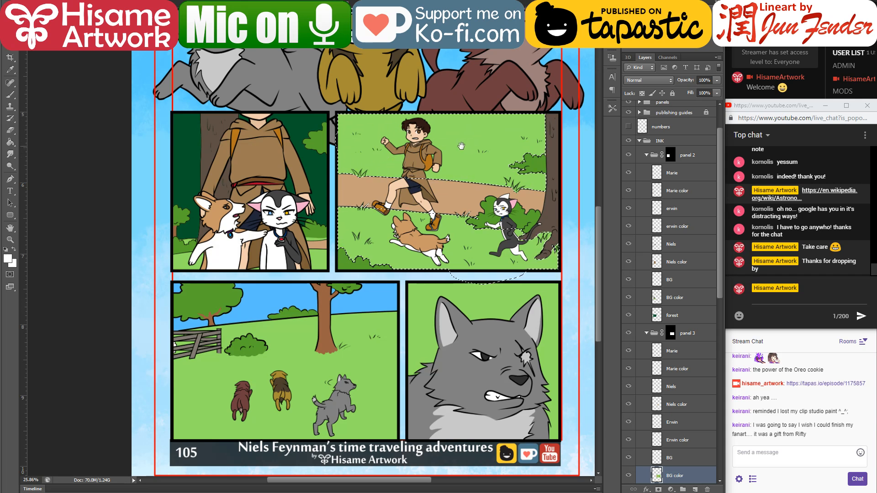
# Cut the selected grass from panel 3's BG color layer and paste it in place on its own layer
pyautogui.moveTo(466, 167); pyautogui.dragTo(474, 186)
pyautogui.press('Delete')
pyautogui.hotkey('ctrl', 'd')
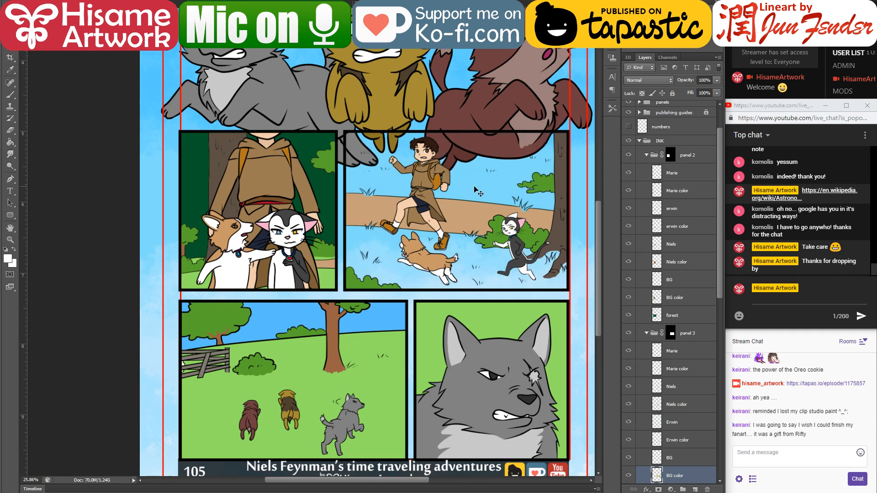
pyautogui.hotkey('ctrl', 'shift', 'v')
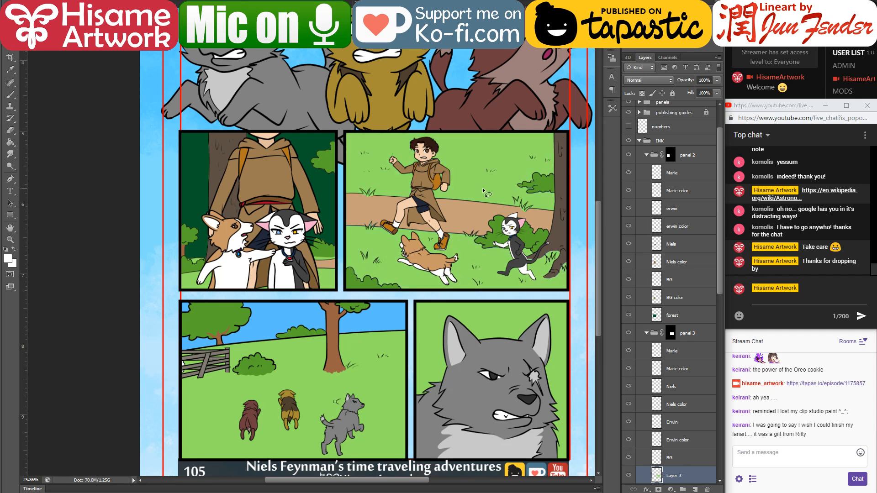
# Rename the pasted layer "grass" and save the page
pyautogui.scroll(-2, 675, 439)
pyautogui.doubleClick(673, 404)
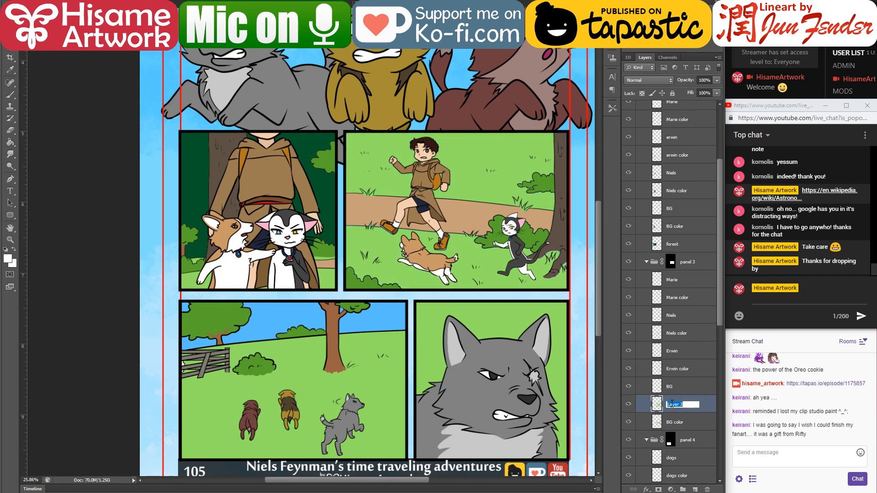
pyautogui.write('grass')
pyautogui.press('Return')
pyautogui.hotkey('ctrl', 's')
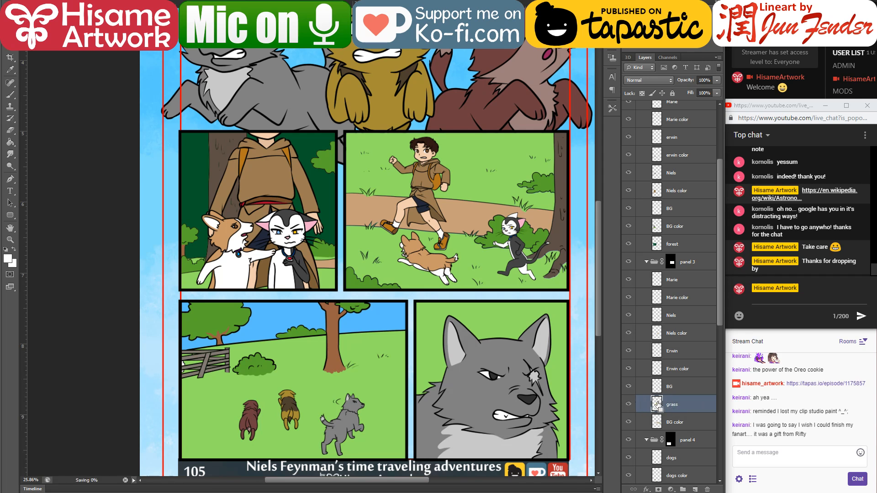
# Load the grass layer's outline as a selection and sample the grass green from page 104 as the foreground colour
pyautogui.keyDown('ctrl'); pyautogui.click(657, 405); pyautogui.keyUp('ctrl')
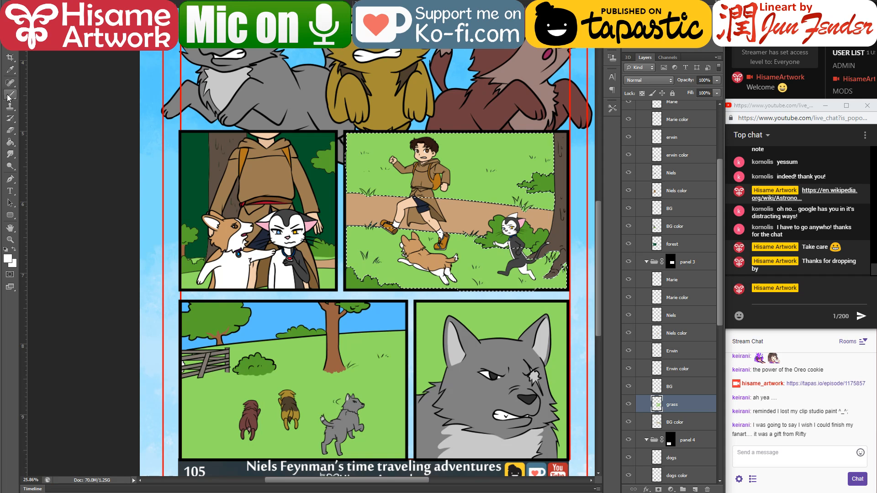
pyautogui.hotkey('ctrl', 'Tab')
pyautogui.scroll(-5, 444, 315)
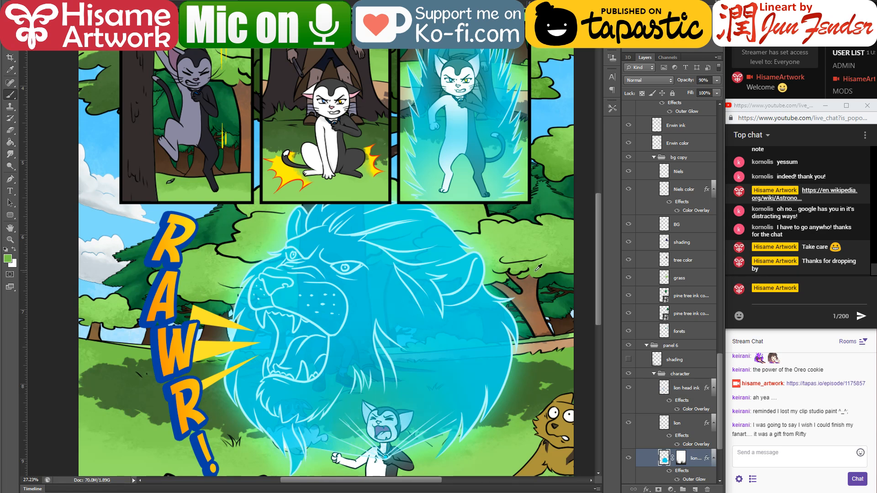
pyautogui.hotkey('ctrl', 'Tab')
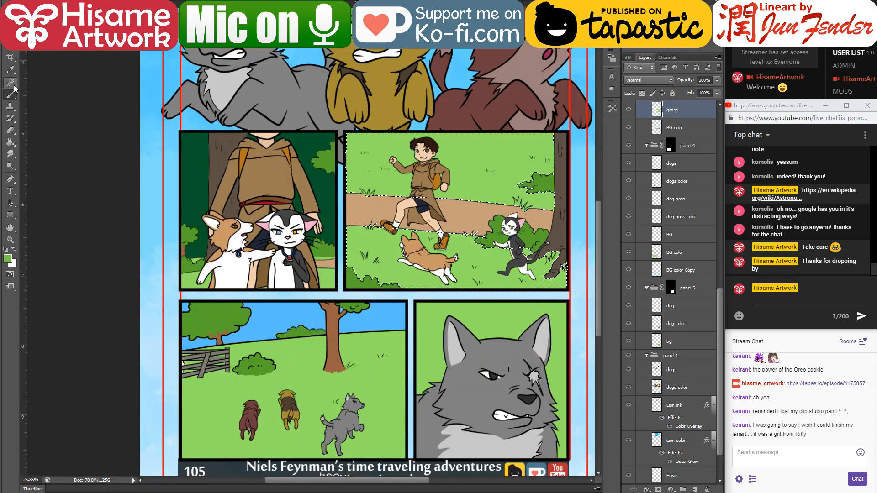
# Choose the textured 35 px brush and shade the selected grass in panel 3 with the sampled green
pyautogui.rightClick(230, 256)
pyautogui.click(29, 127)
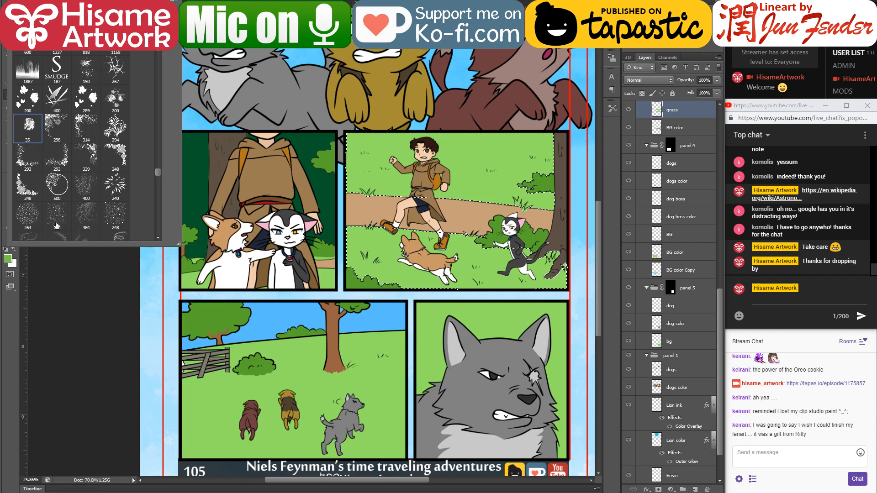
pyautogui.click(93, 304)
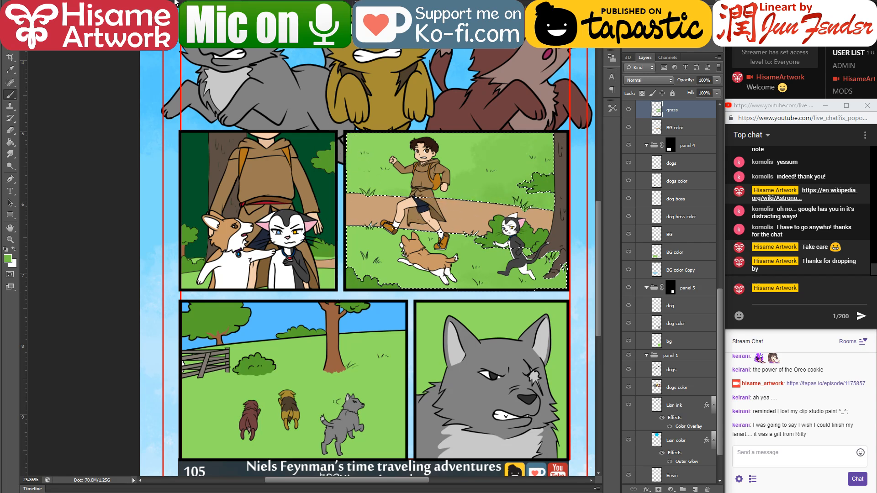
# Check page 104 for reference, add darker sampled-green shading to panel 3's selected grass, deselect and save the page
pyautogui.hotkey('ctrl', 'Tab')
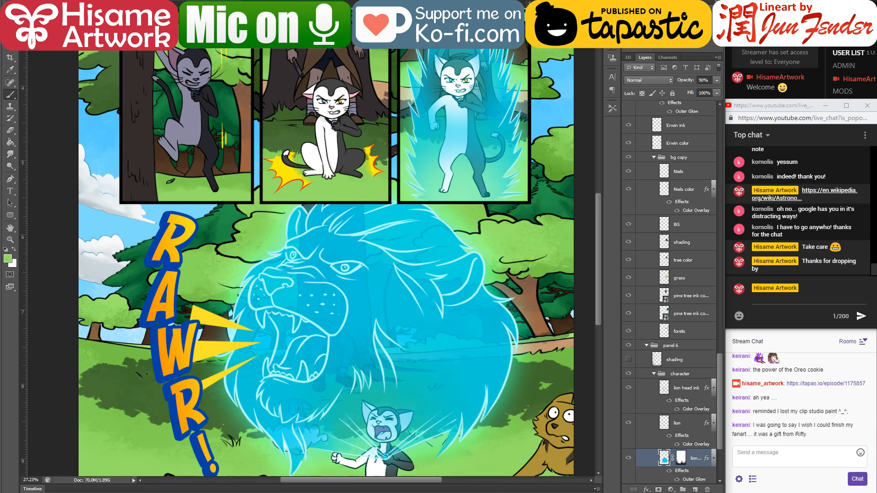
pyautogui.hotkey('ctrl', 'Tab')
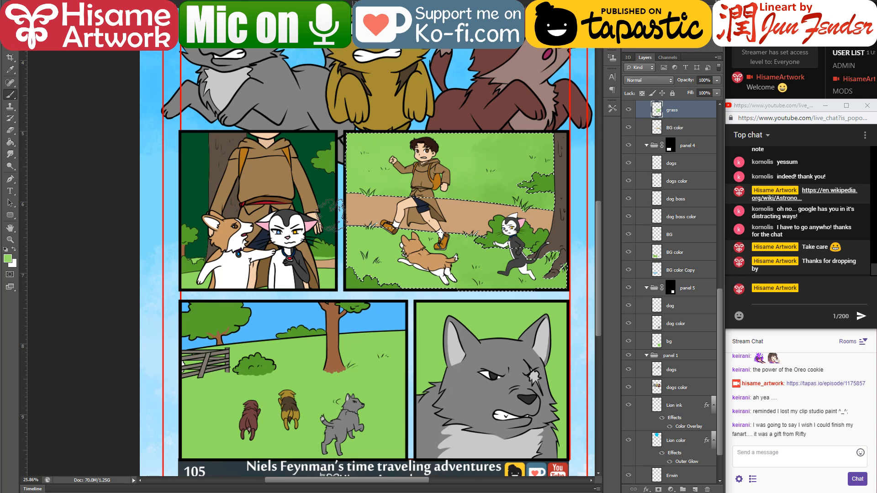
pyautogui.keyDown('alt'); pyautogui.click(564, 183); pyautogui.keyUp('alt')
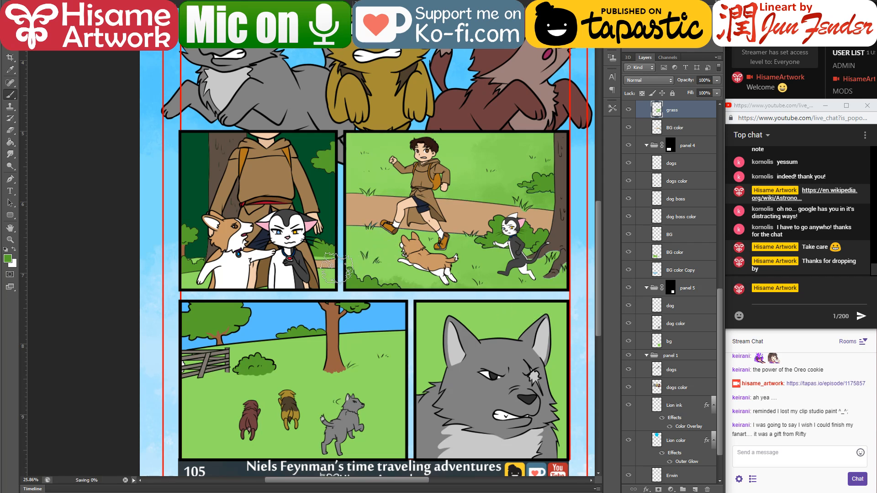
pyautogui.moveTo(379, 243); pyautogui.dragTo(420, 196)
pyautogui.hotkey('ctrl', 's')
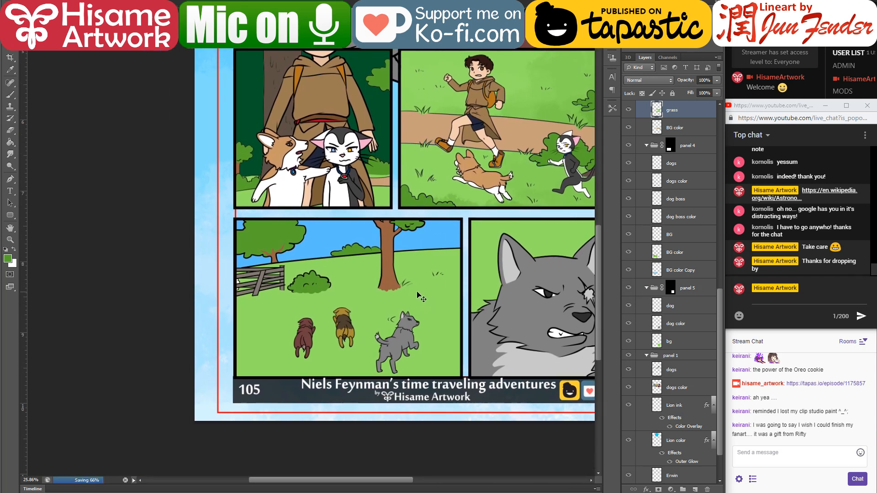
# Select the grass area on panel 4's BG color layer, cut it and paste it in place on its own layer
pyautogui.keyDown('ctrl'); pyautogui.click(416, 299); pyautogui.keyUp('ctrl')
pyautogui.click(275, 315)
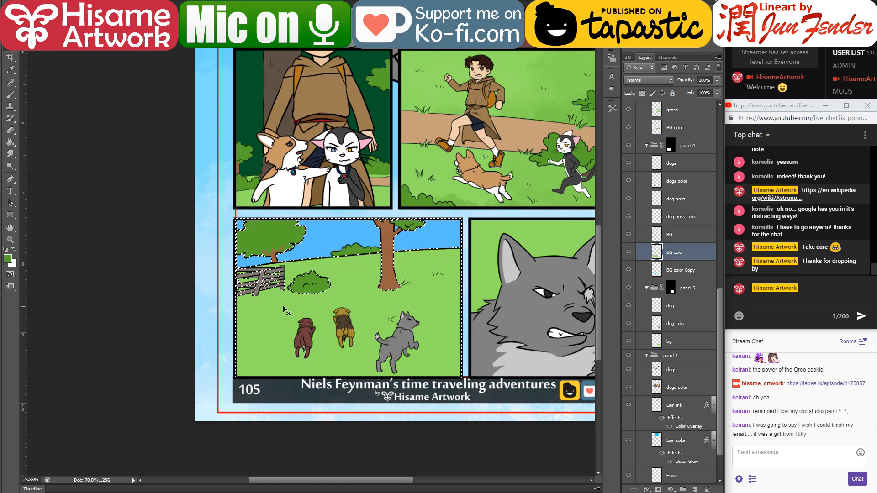
pyautogui.hotkey('ctrl', 'x')
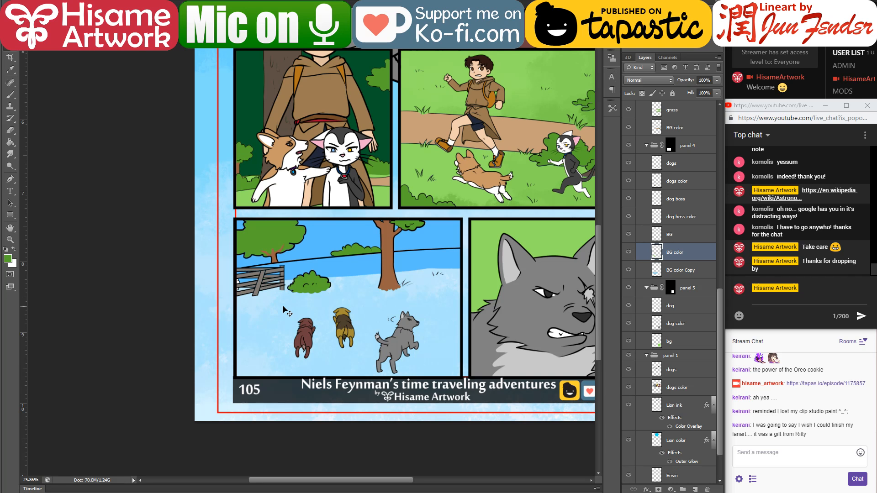
pyautogui.hotkey('ctrl', 'v')
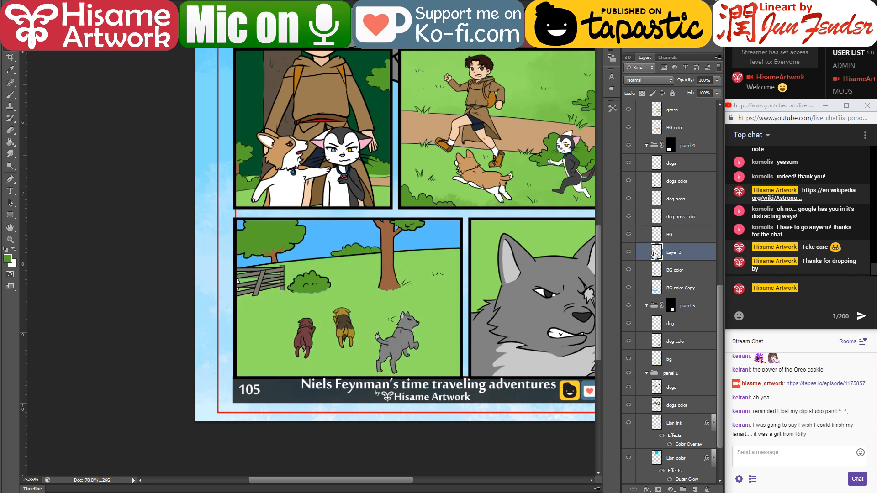
# Rename the pasted layer "grass" and move it below panel 4's BG color layer
pyautogui.doubleClick(675, 253)
pyautogui.write('grass')
pyautogui.press('Return')
pyautogui.moveTo(670, 251)
pyautogui.mouseDown()
pyautogui.moveTo(676, 293)
pyautogui.moveTo(671, 265)
pyautogui.mouseUp()
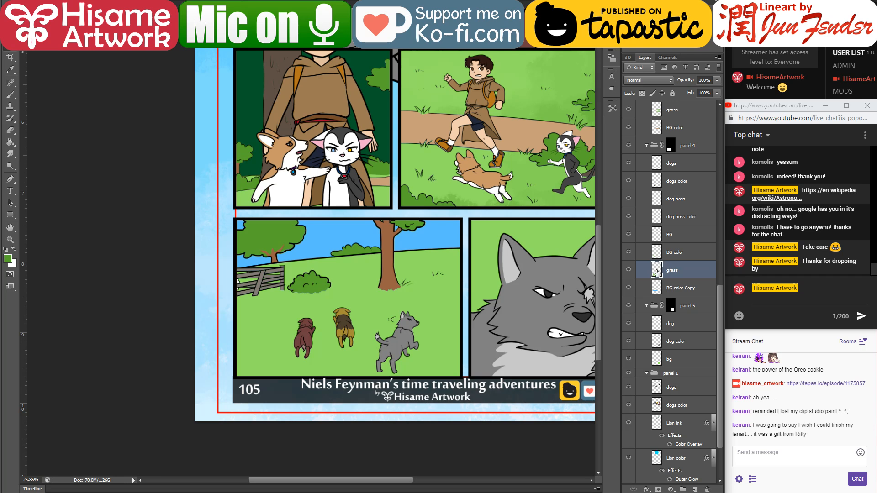
# Brush green shading onto panel 4's grass layer beneath the bush and along the panel's lower part
pyautogui.scroll(2, 289, 310)
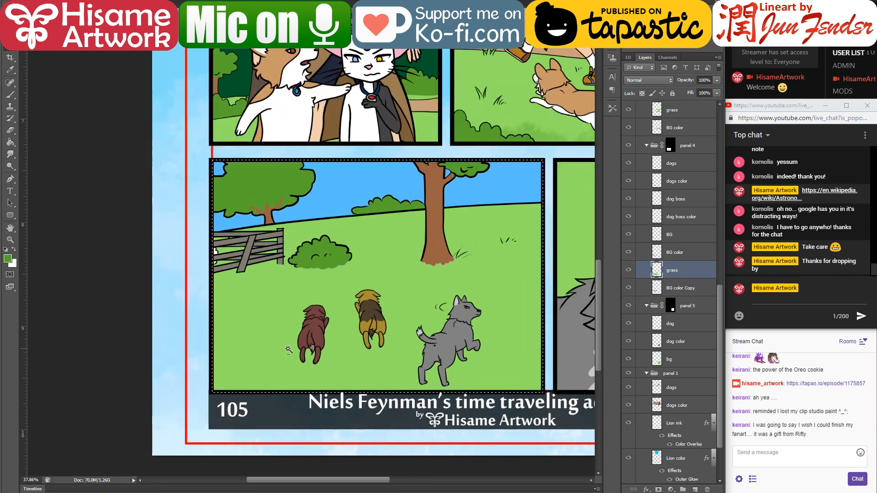
pyautogui.click(10, 97)
pyautogui.moveTo(557, 375)
pyautogui.mouseDown()
pyautogui.moveTo(539, 333)
pyautogui.moveTo(302, 383)
pyautogui.moveTo(170, 358)
pyautogui.moveTo(485, 395)
pyautogui.moveTo(170, 322)
pyautogui.moveTo(183, 299)
pyautogui.moveTo(236, 282)
pyautogui.moveTo(209, 275)
pyautogui.moveTo(233, 302)
pyautogui.moveTo(387, 345)
pyautogui.moveTo(304, 348)
pyautogui.moveTo(284, 283)
pyautogui.mouseUp()
pyautogui.keyDown('alt'); pyautogui.click(281, 285); pyautogui.keyUp('alt')
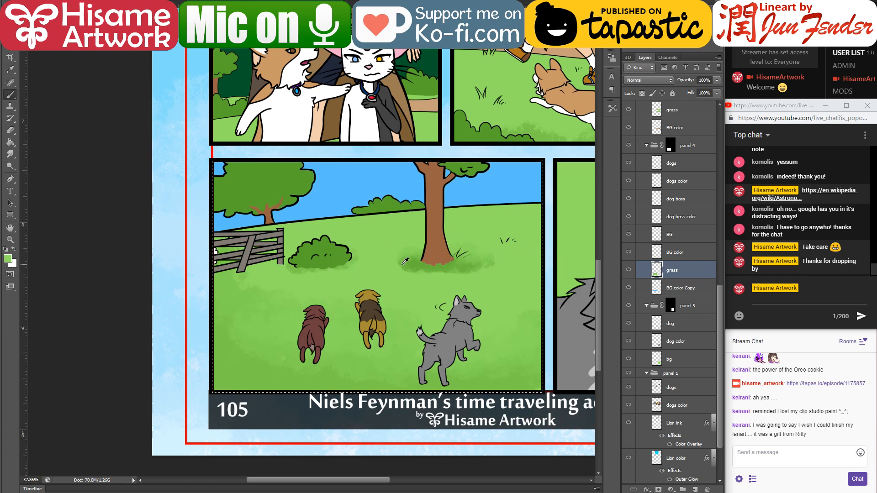
# Darken the grass around the base of panel 4's tree with a sampled green, deselect and save the page
pyautogui.keyDown('alt'); pyautogui.click(426, 256); pyautogui.keyUp('alt')
pyautogui.moveTo(379, 270); pyautogui.dragTo(491, 276)
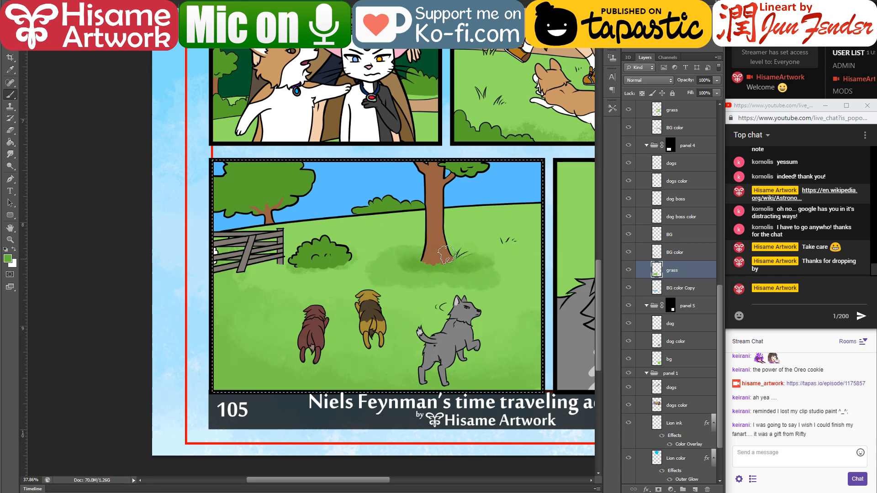
pyautogui.keyDown('alt'); pyautogui.click(345, 280); pyautogui.keyUp('alt')
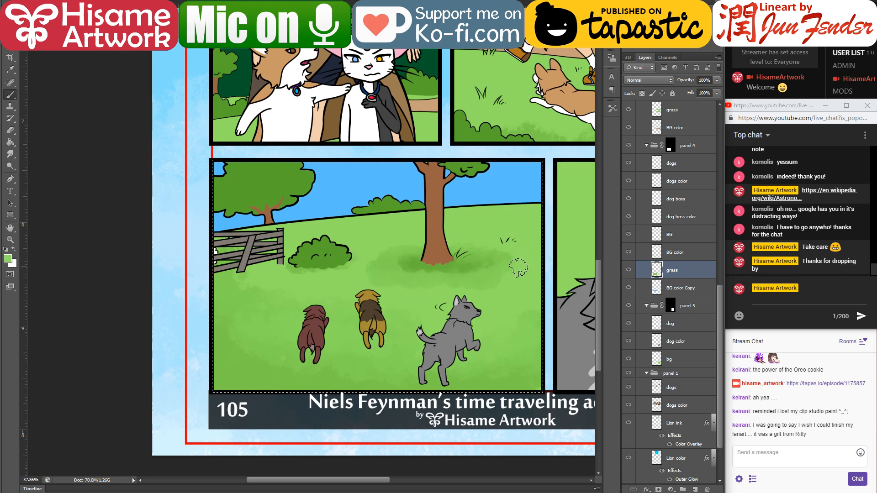
pyautogui.hotkey('ctrl', 'd')
pyautogui.hotkey('ctrl', 's')
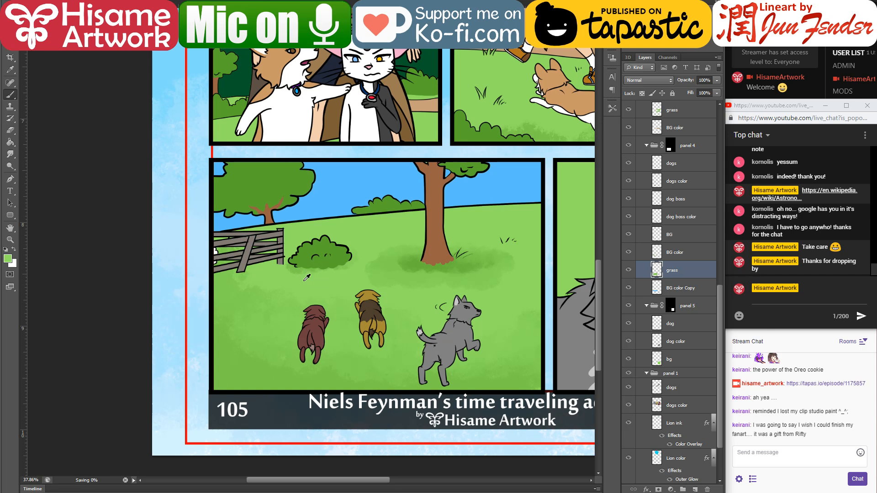
# Load the outline of panel 5's bg layer as a selection and brush sampled darker green into the background behind the wolf
pyautogui.scroll(-5, 307, 278)
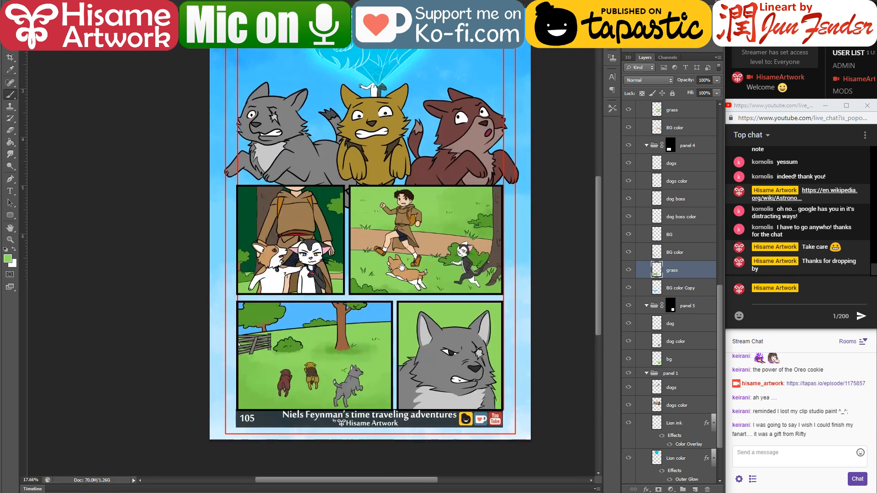
pyautogui.press('v')
pyautogui.click(452, 324)
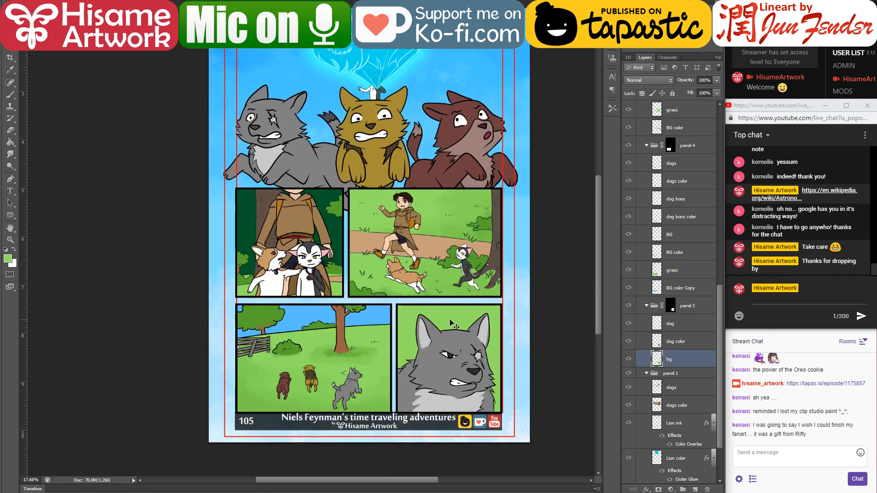
pyautogui.keyDown('ctrl'); pyautogui.click(656, 359); pyautogui.keyUp('ctrl')
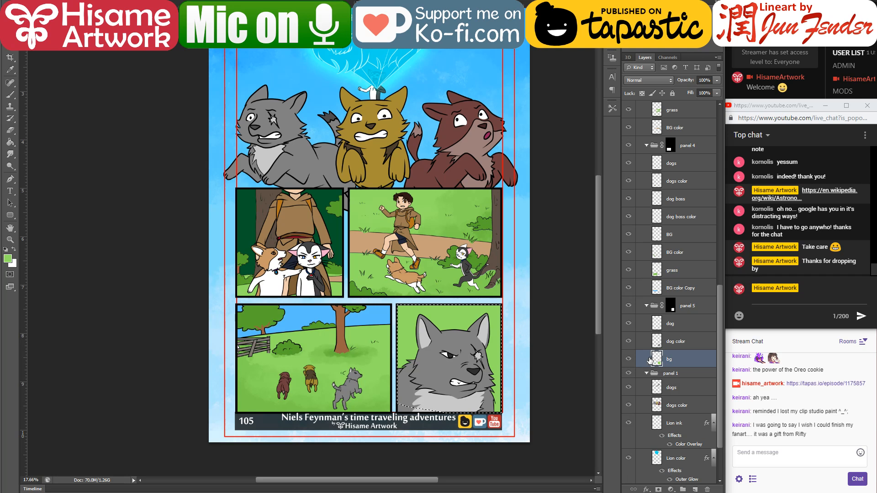
pyautogui.click(10, 95)
pyautogui.scroll(3, 408, 444)
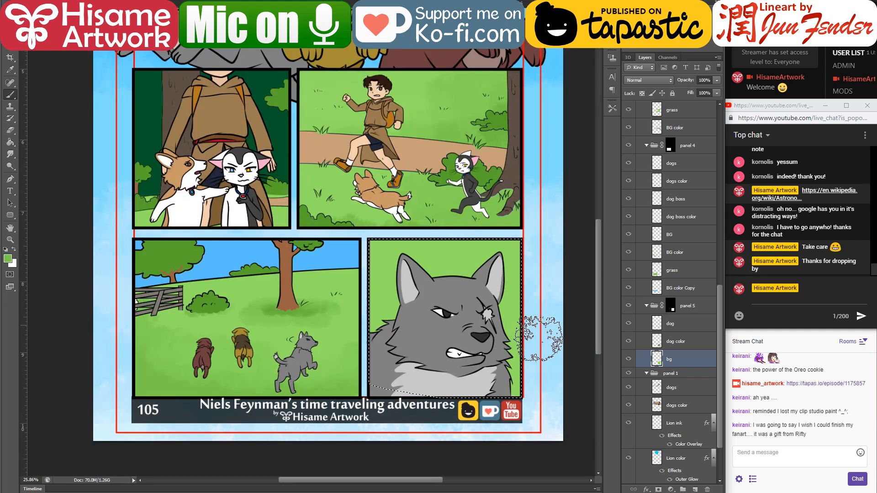
pyautogui.keyDown('alt'); pyautogui.click(307, 209); pyautogui.keyUp('alt')
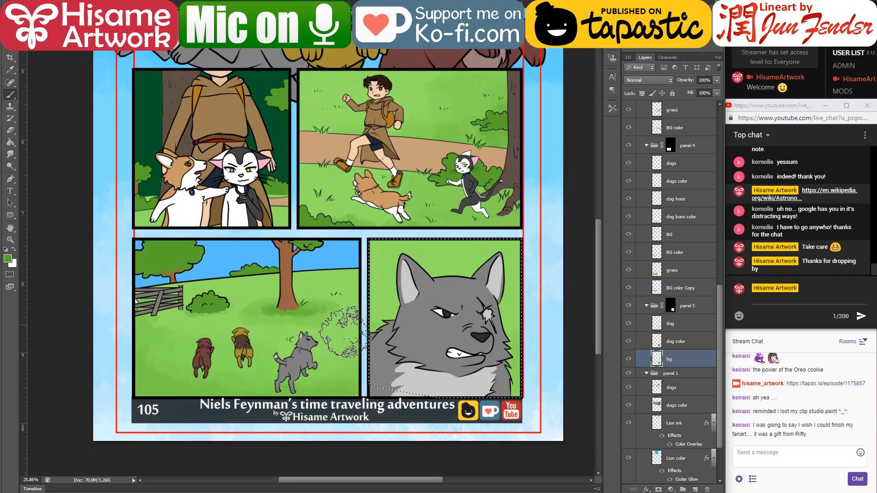
pyautogui.moveTo(454, 320); pyautogui.dragTo(491, 283)
# Set the foreground to light green bcf49b, lighten panel 5's background with a larger brush, deselect and save the page
pyautogui.keyDown('alt'); pyautogui.click(389, 269); pyautogui.keyUp('alt')
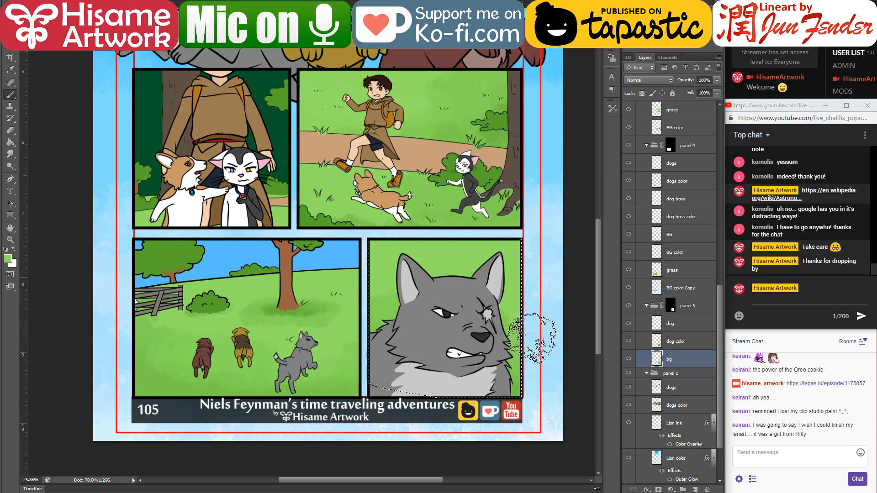
pyautogui.click(7, 259)
pyautogui.click(144, 125)
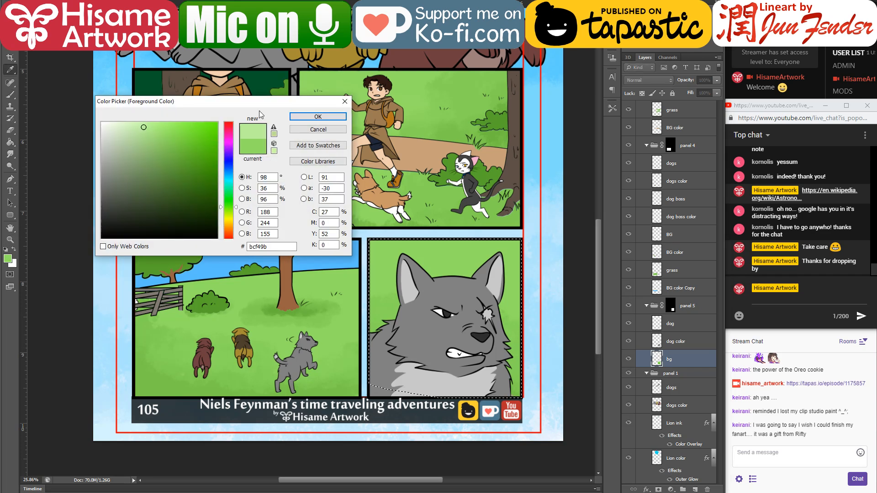
pyautogui.click(301, 117)
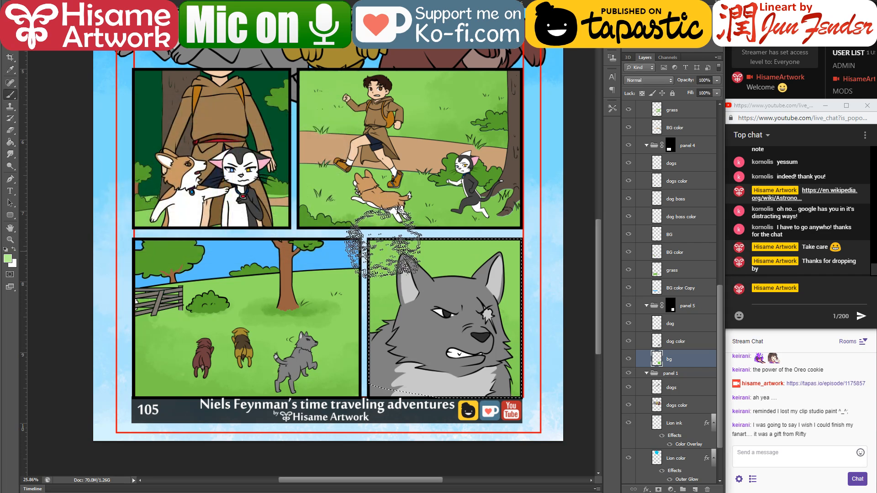
pyautogui.press(']')
pyautogui.press(']')
pyautogui.hotkey('ctrl', 'd')
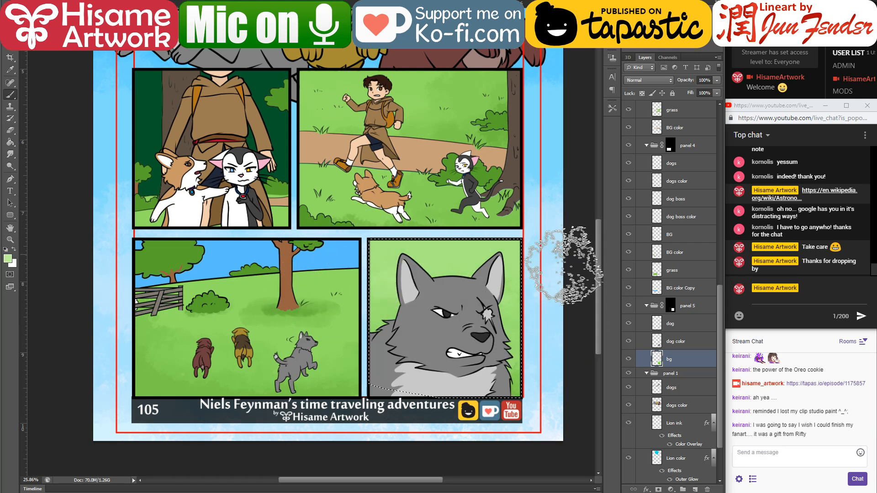
pyautogui.hotkey('ctrl', 's')
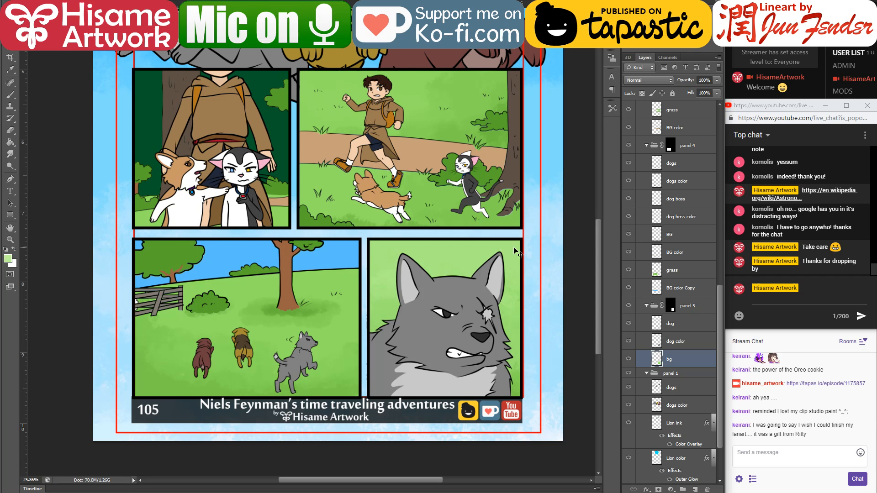
# Paint a black pupil in the wolf's open eye on panel 5's dog color layer using a plain round brush
pyautogui.scroll(6, 496, 299)
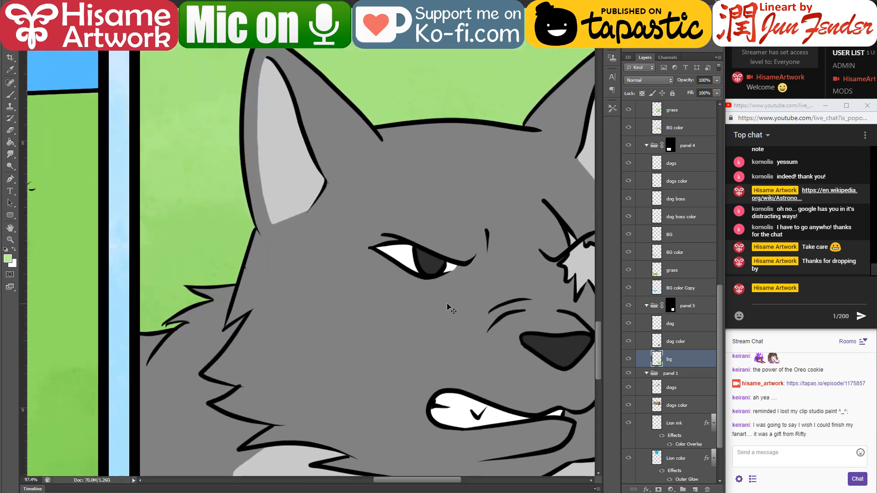
pyautogui.keyDown('ctrl'); pyautogui.click(422, 300); pyautogui.keyUp('ctrl')
pyautogui.click(11, 95)
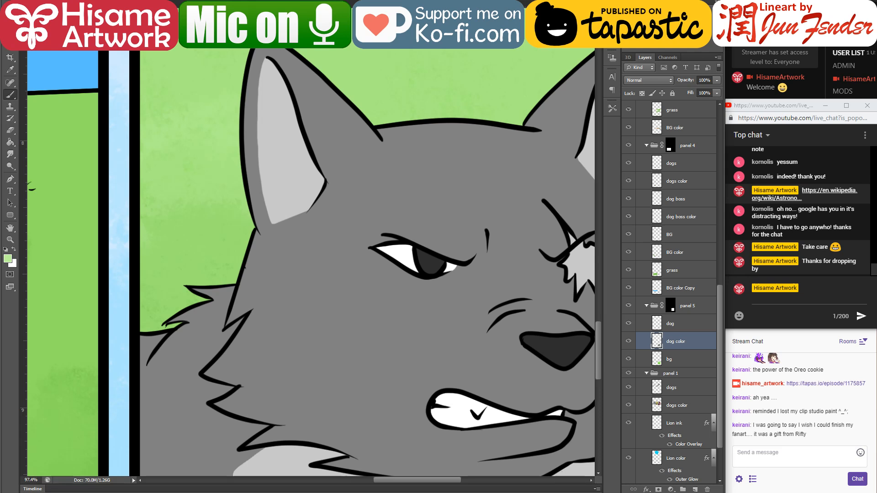
pyautogui.click(28, 1)
pyautogui.click(28, 1)
pyautogui.moveTo(490, 215); pyautogui.dragTo(352, 196)
pyautogui.scroll(5, 282, 237)
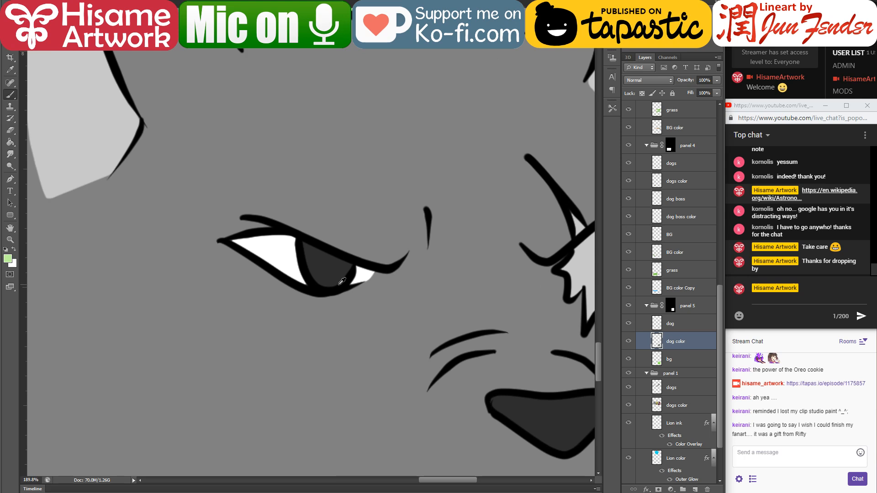
pyautogui.keyDown('alt'); pyautogui.click(298, 272); pyautogui.keyUp('alt')
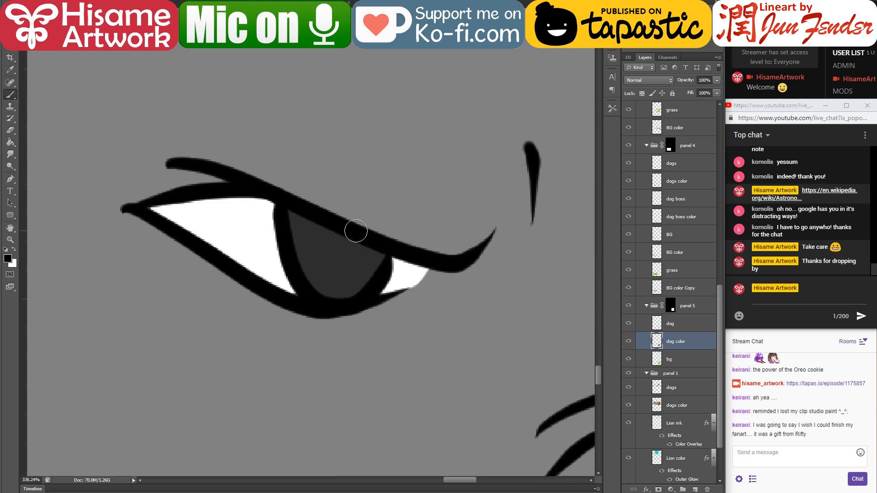
pyautogui.click(30, 2)
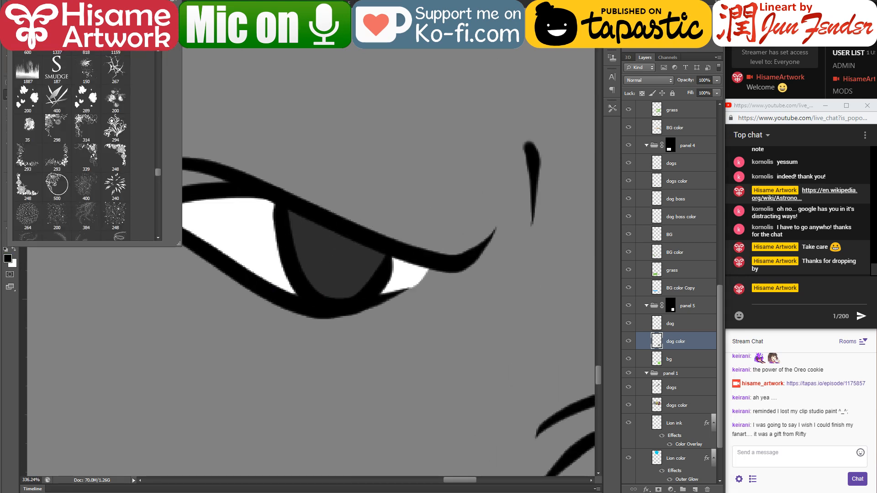
pyautogui.hotkey('alt', 'Tab')
pyautogui.hotkey('alt', 'Tab')
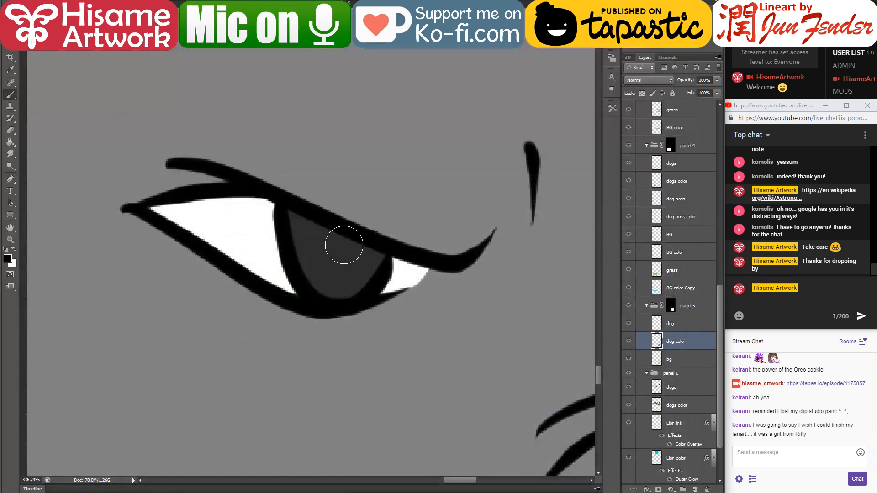
pyautogui.moveTo(344, 242)
pyautogui.mouseDown()
pyautogui.moveTo(350, 272)
pyautogui.moveTo(361, 264)
pyautogui.moveTo(357, 251)
pyautogui.moveTo(336, 247)
pyautogui.moveTo(347, 265)
pyautogui.moveTo(368, 259)
pyautogui.moveTo(343, 245)
pyautogui.mouseUp()
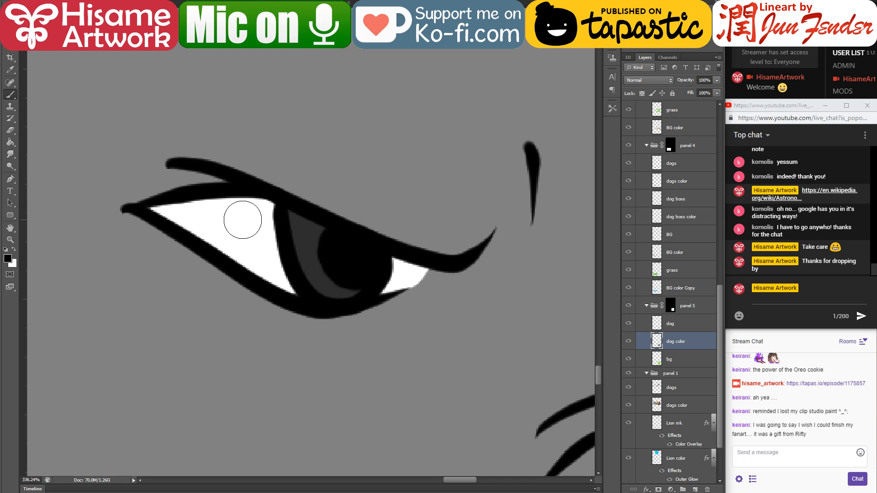
# Add a white highlight to the upper part of the wolf's iris in panel 5 and save the page
pyautogui.press('x')
pyautogui.click(306, 242)
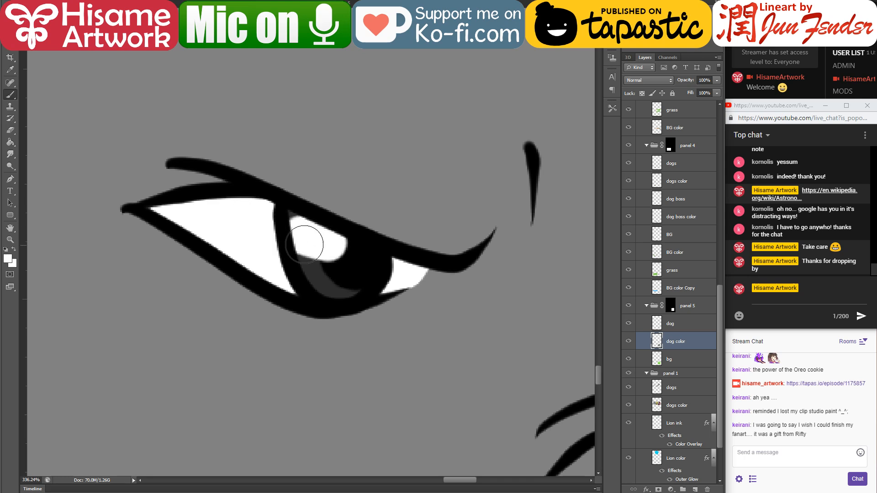
pyautogui.keyDown('alt'); pyautogui.scroll(-5, 284, 270); pyautogui.keyUp('alt')
pyautogui.keyDown('alt'); pyautogui.scroll(-7, 284, 269); pyautogui.keyUp('alt')
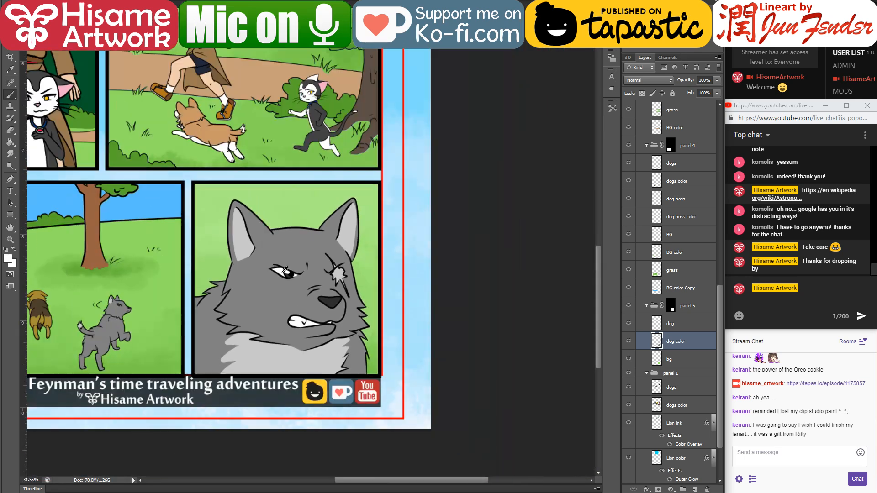
pyautogui.moveTo(235, 210); pyautogui.dragTo(413, 275)
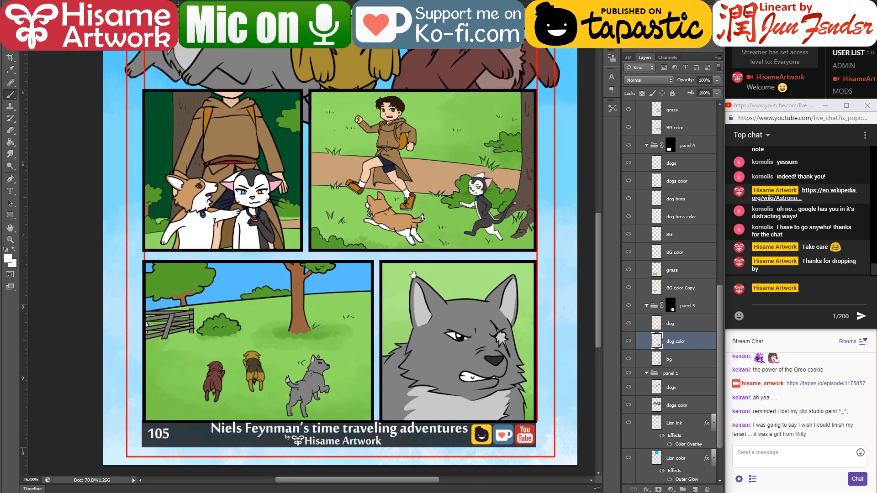
pyautogui.hotkey('ctrl', 's')
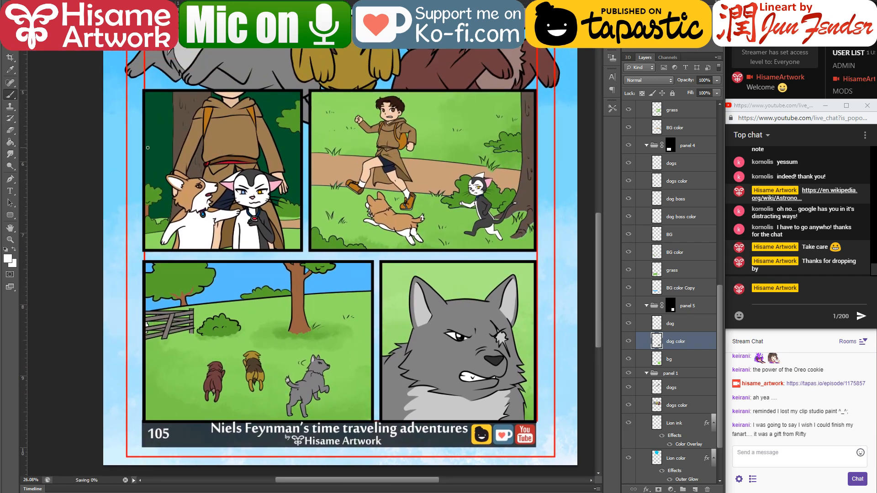
pyautogui.keyDown('alt'); pyautogui.scroll(4, 169, 183); pyautogui.keyUp('alt')
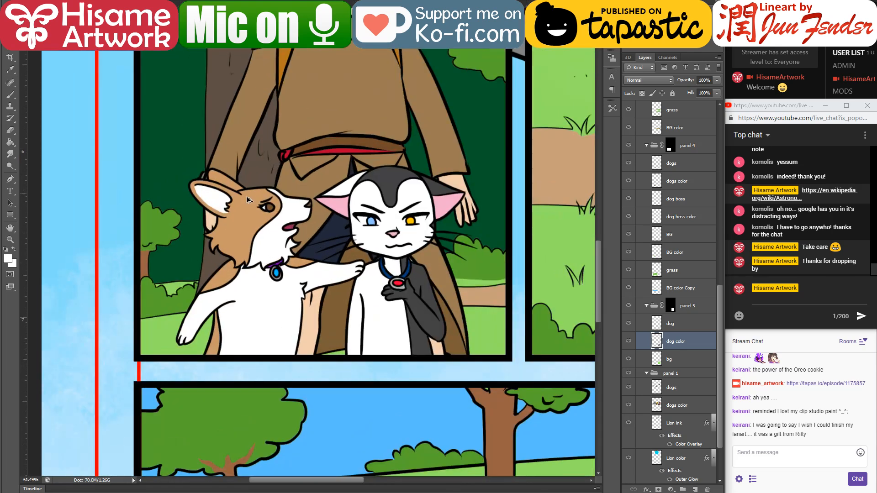
# Paint a black pupil in the corgi's brown iris on the Marie color layer of the panel above panel 3's group, using sampled outline black
pyautogui.keyDown('alt'); pyautogui.scroll(8, 246, 199); pyautogui.keyUp('alt')
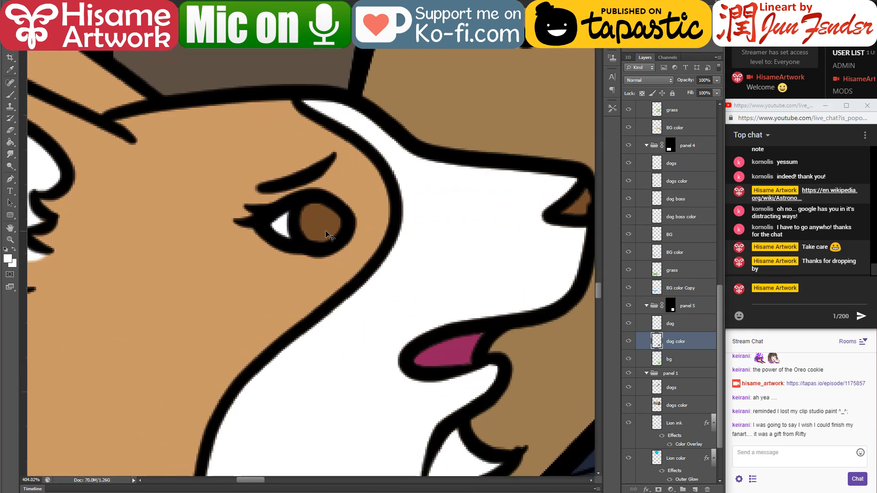
pyautogui.keyDown('ctrl'); pyautogui.click(325, 231); pyautogui.keyUp('ctrl')
pyautogui.press('b')
pyautogui.keyDown('alt'); pyautogui.click(348, 216); pyautogui.keyUp('alt')
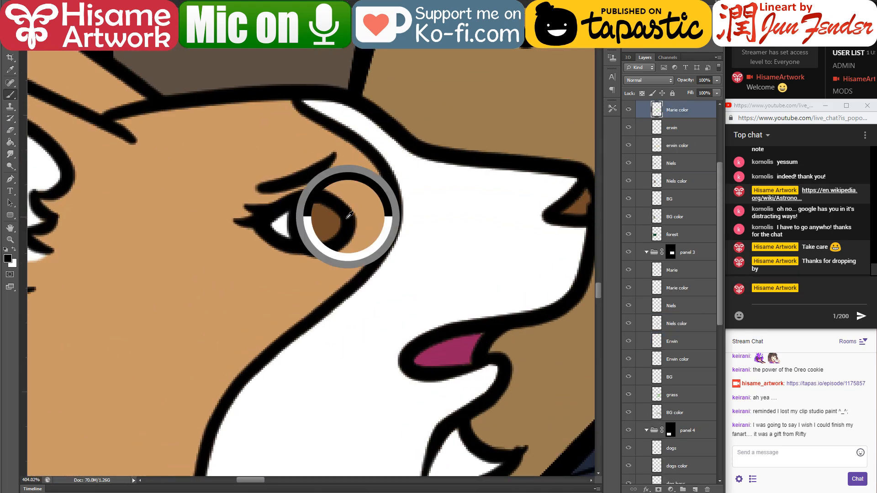
pyautogui.moveTo(320, 219)
pyautogui.mouseDown()
pyautogui.moveTo(335, 232)
pyautogui.moveTo(311, 212)
pyautogui.moveTo(297, 216)
pyautogui.moveTo(316, 213)
pyautogui.mouseUp()
# Add a white highlight to the upper part of the corgi's eye and save the page
pyautogui.press('x')
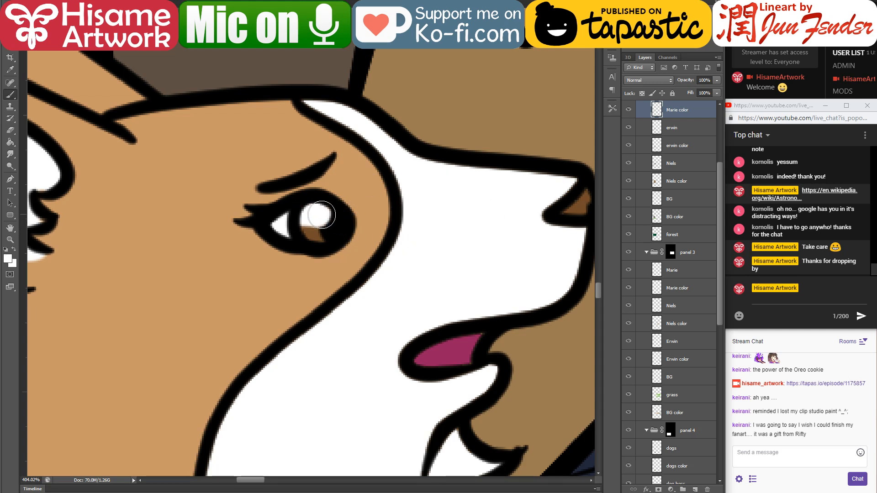
pyautogui.scroll(-10, 301, 291)
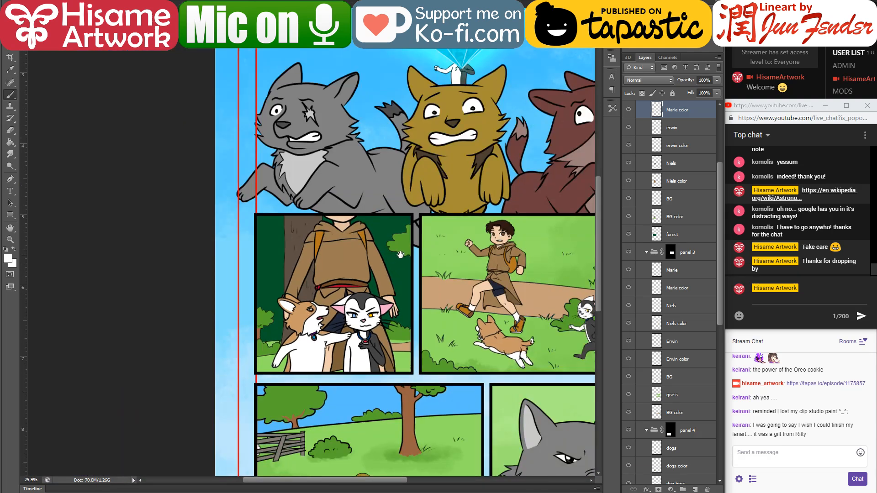
pyautogui.moveTo(400, 254); pyautogui.dragTo(301, 157)
pyautogui.hotkey('ctrl', 's')
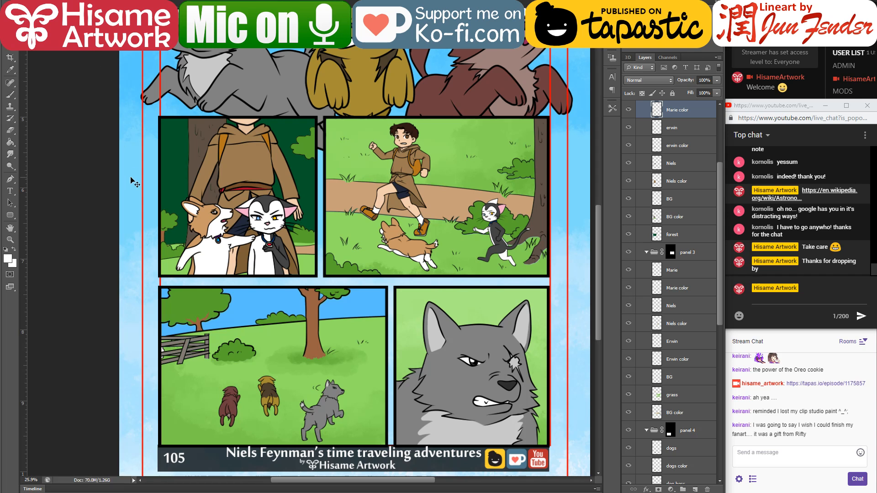
# Try painting large black pupils in both eyes of the running boy on panel 3's Niels color layer
pyautogui.scroll(15, 405, 131)
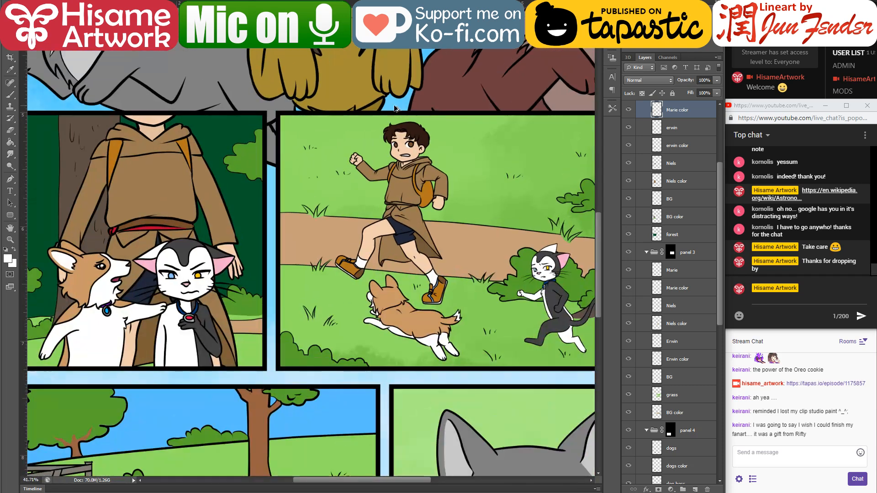
pyautogui.scroll(2, 432, 209)
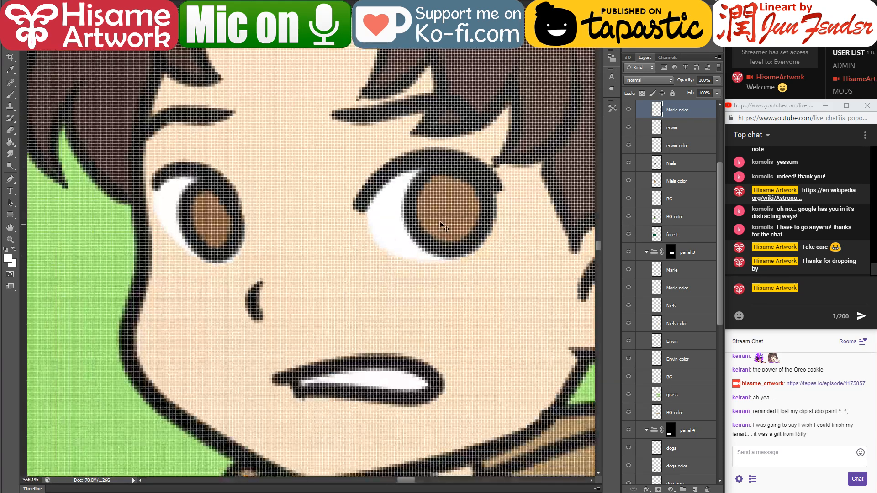
pyautogui.scroll(-2, 441, 215)
pyautogui.keyDown('ctrl'); pyautogui.click(436, 210); pyautogui.keyUp('ctrl')
pyautogui.click(10, 94)
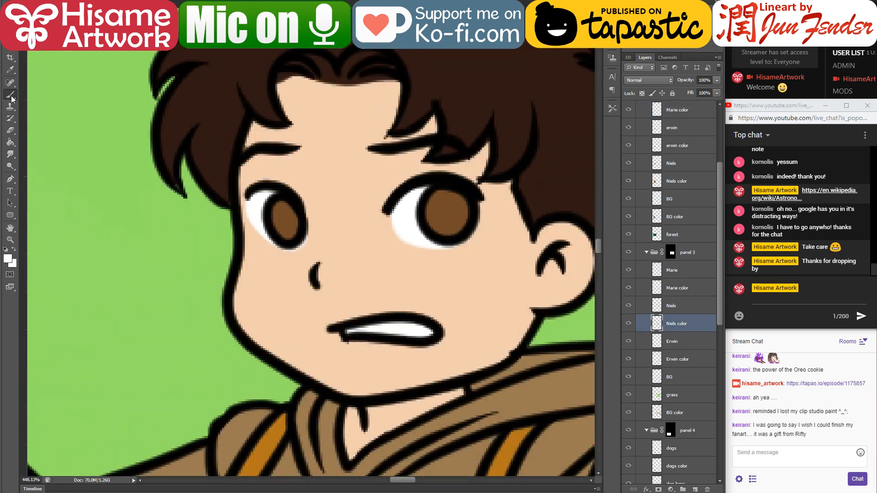
pyautogui.keyDown('alt'); pyautogui.click(458, 240); pyautogui.keyUp('alt')
pyautogui.moveTo(450, 209); pyautogui.dragTo(444, 211)
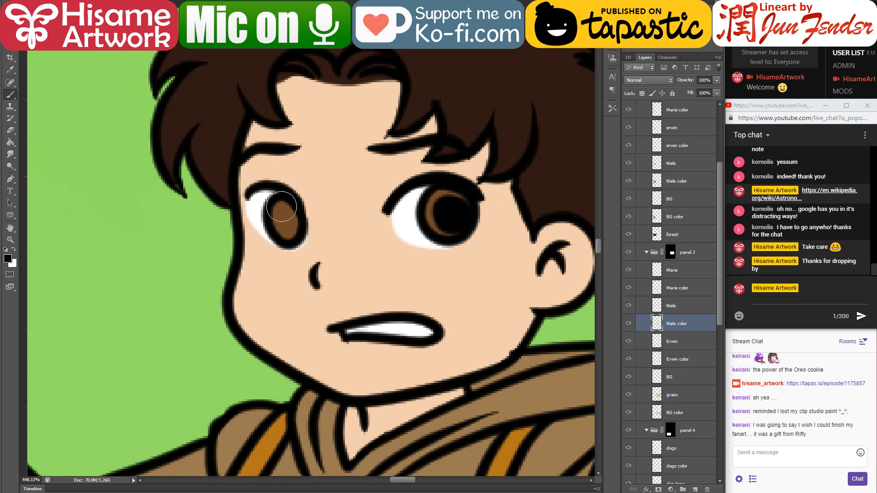
pyautogui.moveTo(289, 210); pyautogui.dragTo(292, 231)
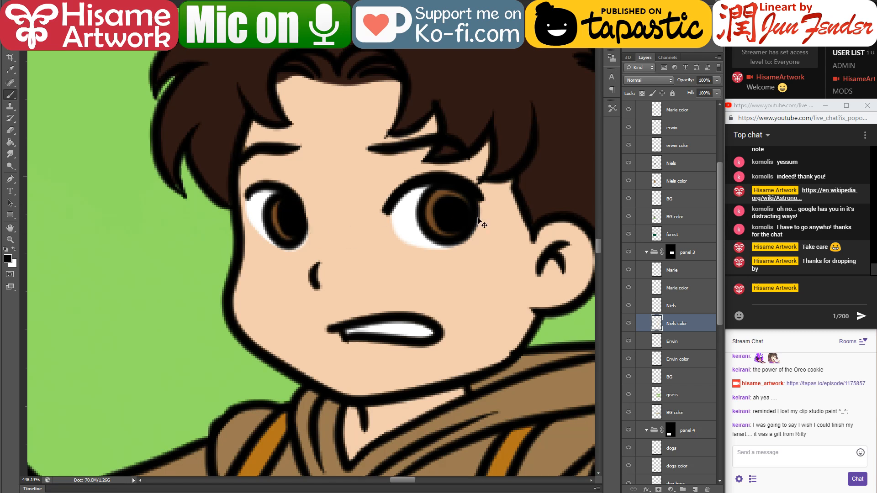
# Undo the large black pupil strokes in both of the running boy's eyes
pyautogui.hotkey('ctrl', 'alt', 'z')
pyautogui.hotkey('ctrl', 'alt', 'z')
pyautogui.hotkey('ctrl', 'alt', 'z')
pyautogui.hotkey('ctrl', 'alt', 'z')
pyautogui.hotkey('ctrl', 'alt', 'z')
pyautogui.hotkey('ctrl', 'alt', 'z')
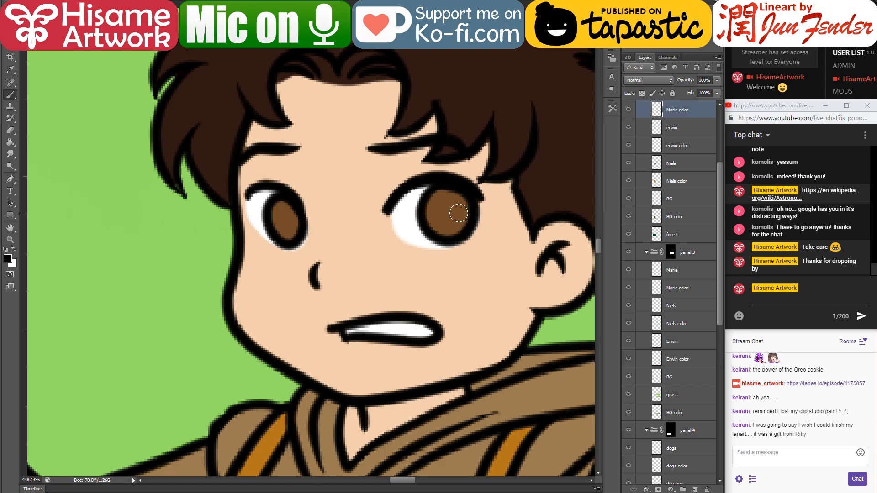
# Paint smaller black pupils in both of the running boy's eyes on panel 3's Niels color layer with a smaller brush
pyautogui.keyDown('ctrl'); pyautogui.click(458, 213); pyautogui.keyUp('ctrl')
pyautogui.press('b')
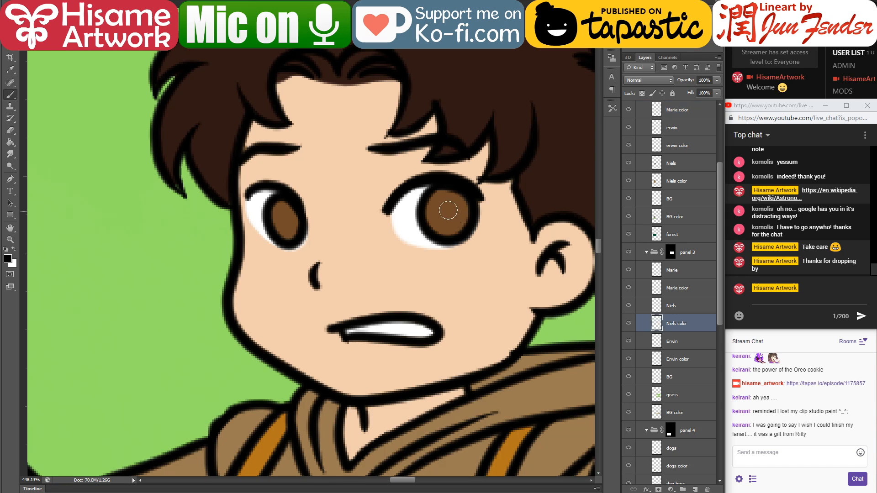
pyautogui.moveTo(447, 210); pyautogui.dragTo(450, 213)
pyautogui.moveTo(284, 211); pyautogui.dragTo(291, 220)
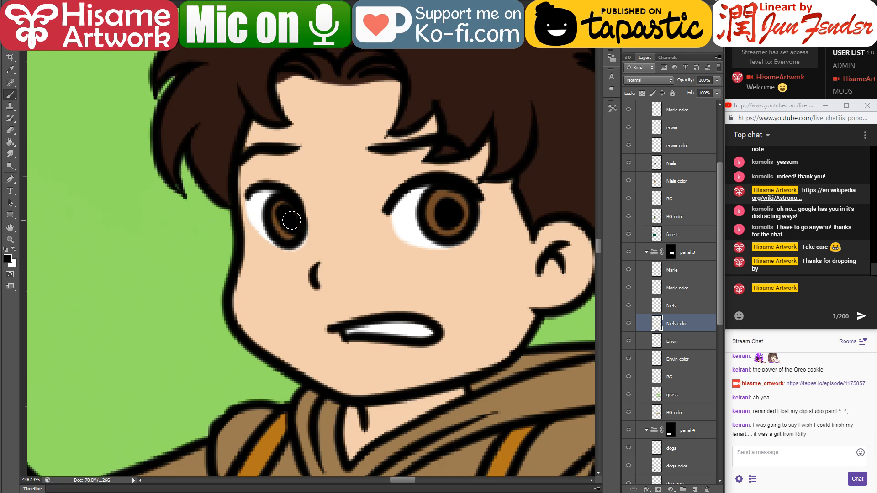
# Add white highlights beside the pupils in both of the running boy's eyes and save the page
pyautogui.keyDown('alt'); pyautogui.click(411, 210); pyautogui.keyUp('alt')
pyautogui.moveTo(438, 205); pyautogui.dragTo(423, 208)
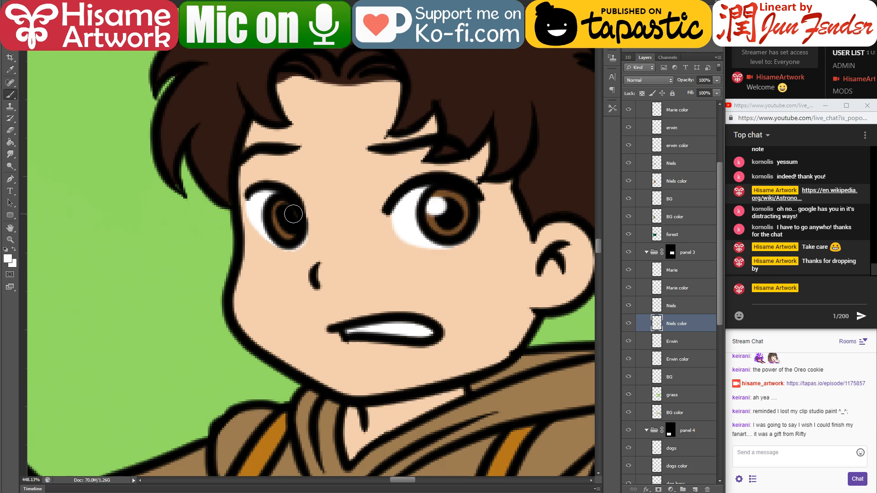
pyautogui.click(280, 213)
pyautogui.scroll(-10, 453, 279)
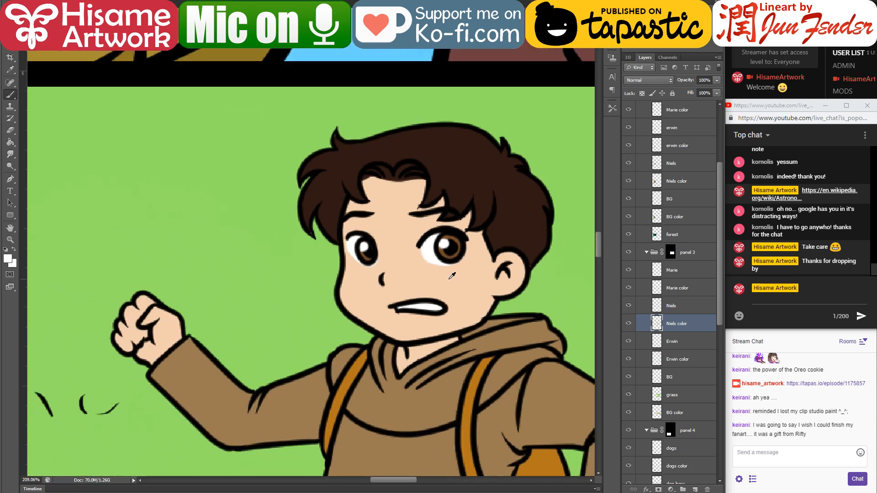
pyautogui.scroll(-5, 451, 275)
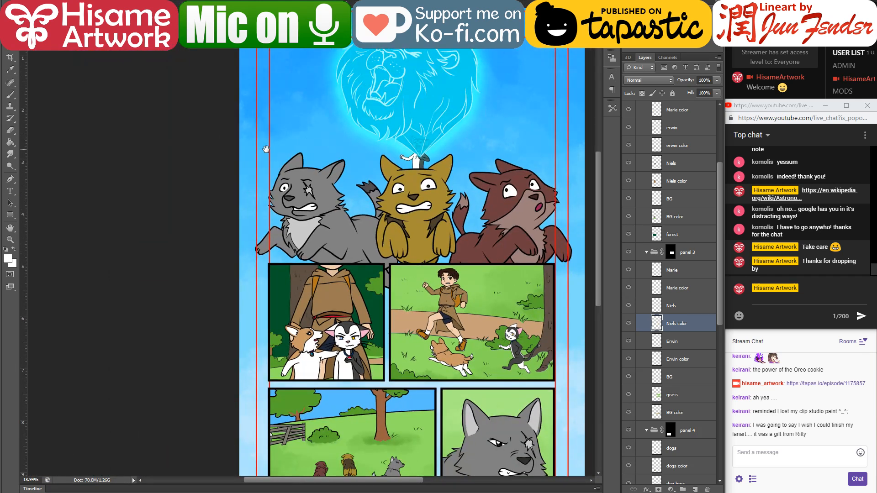
pyautogui.moveTo(265, 149); pyautogui.dragTo(217, 119)
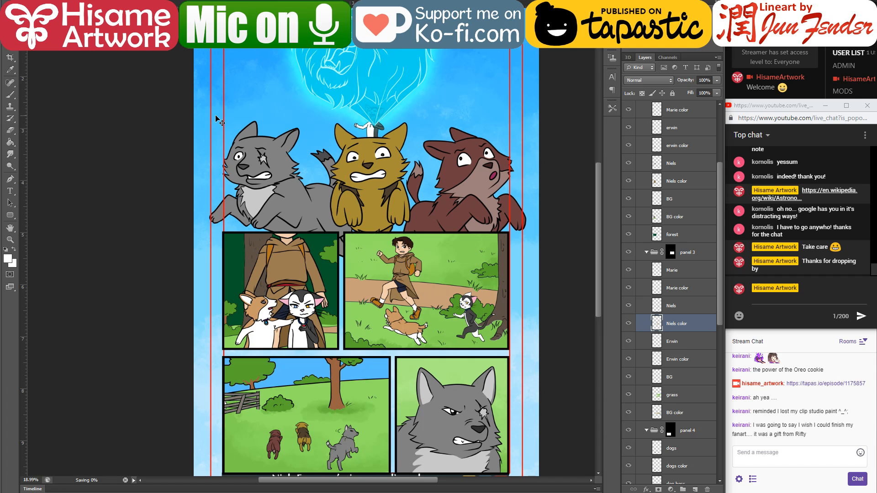
pyautogui.moveTo(413, 152); pyautogui.dragTo(424, 130)
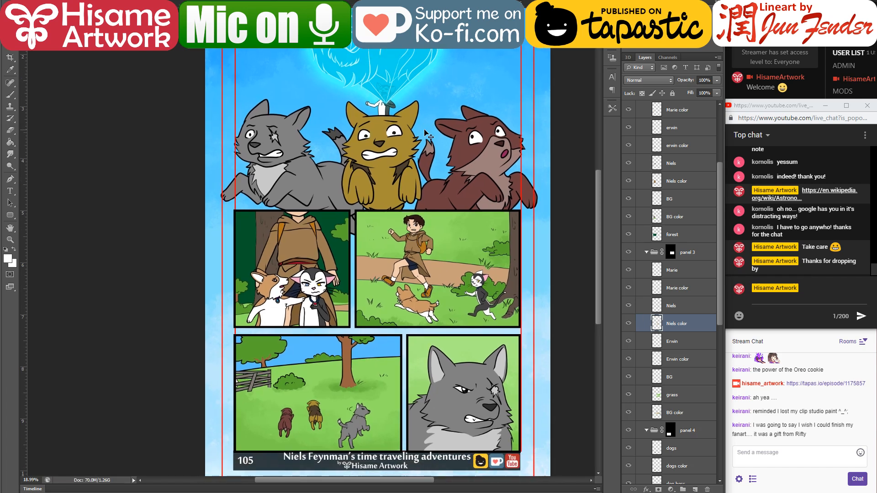
pyautogui.scroll(-3, 437, 112)
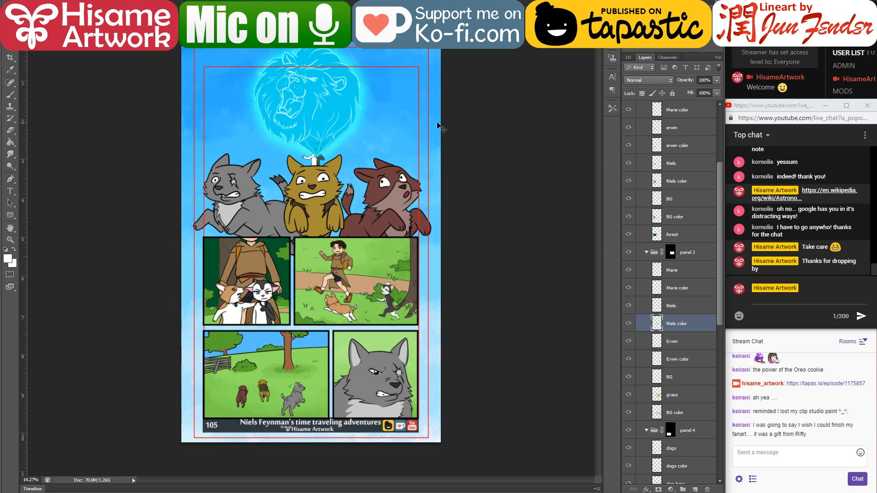
# Switch to the OBS window that controls the live stream
pyautogui.click(548, 492)
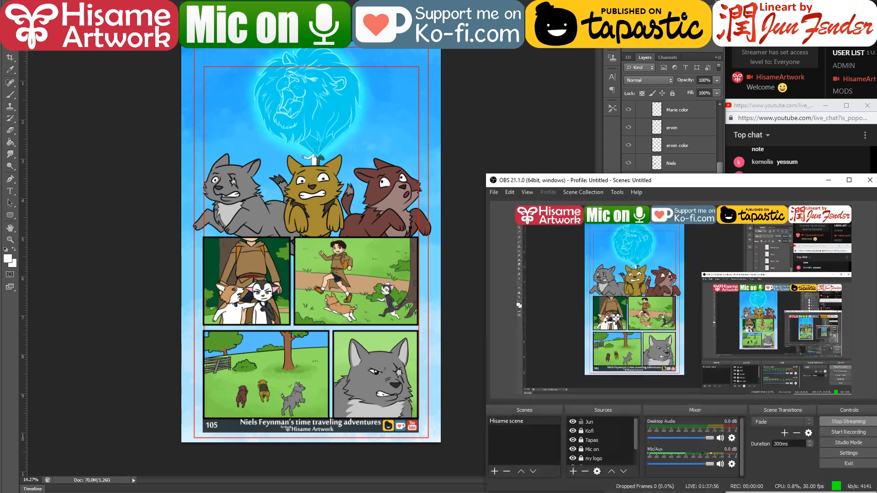